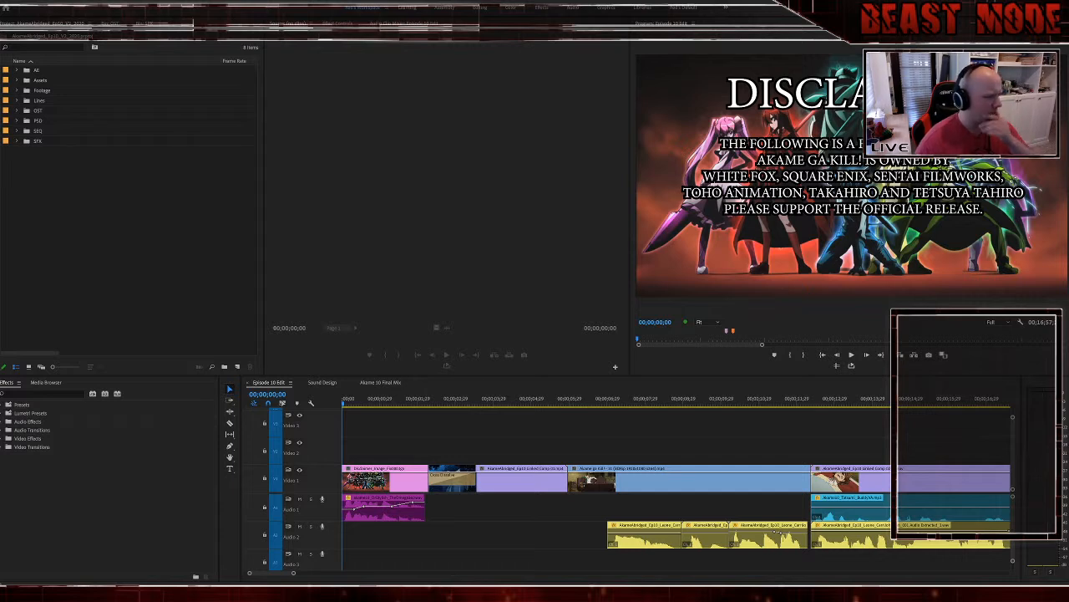
Step: Play back the opening of the Episode 10 Edit sequence, from the disclaimer through the night shot with the welcome banner
{"action": "left_click", "coordinate": [506, 447]}
{"action": "key", "text": "space"}
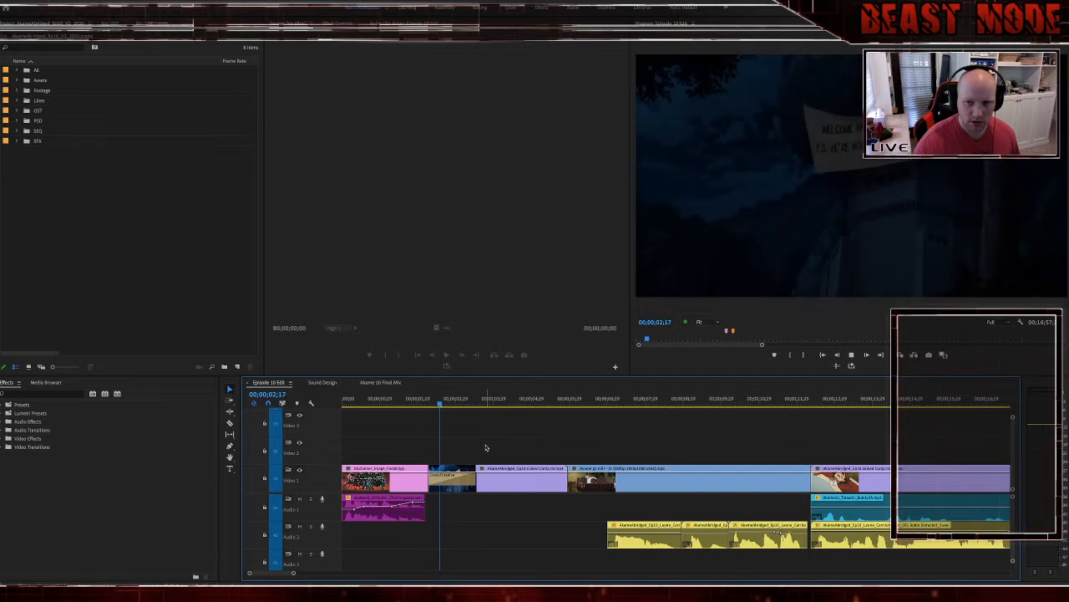
{"action": "key", "text": "space"}
{"action": "left_click_drag", "start_coordinate": [762, 345], "coordinate": [1043, 345]}
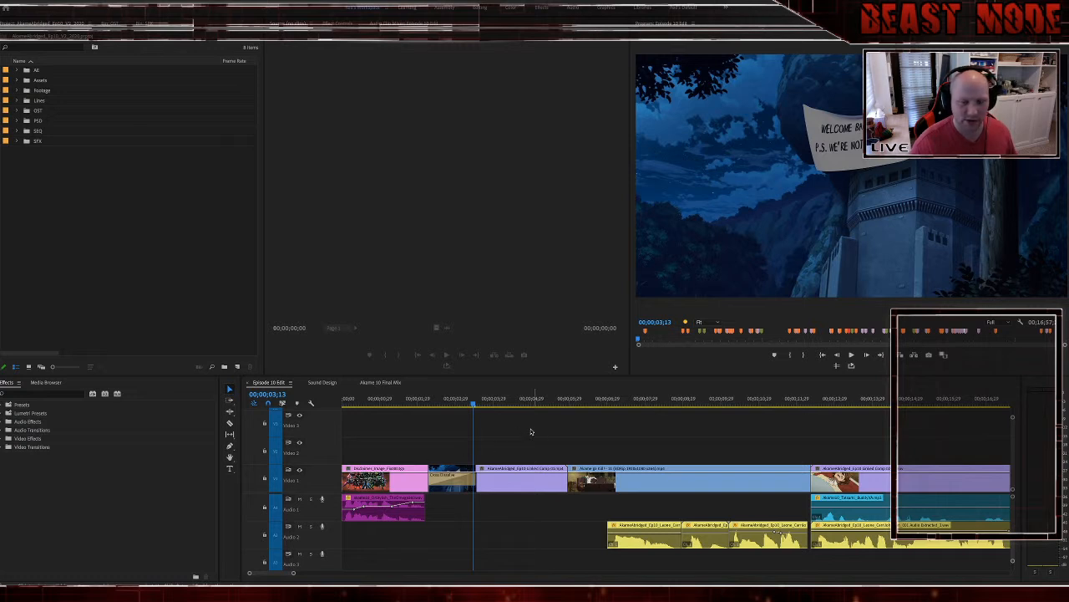
{"action": "left_click", "coordinate": [499, 425]}
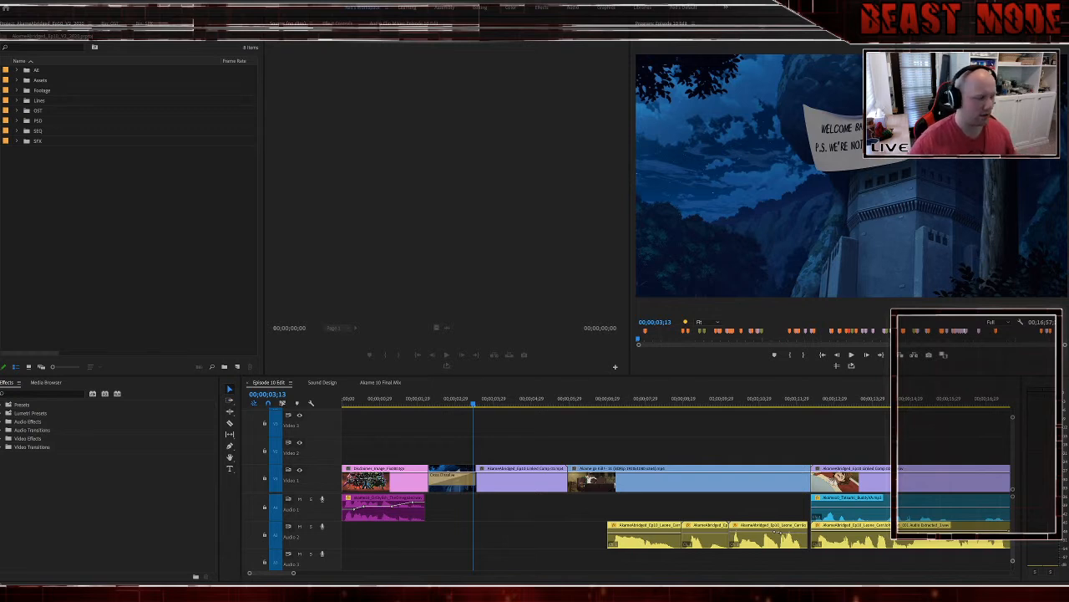
{"action": "left_click", "coordinate": [504, 446]}
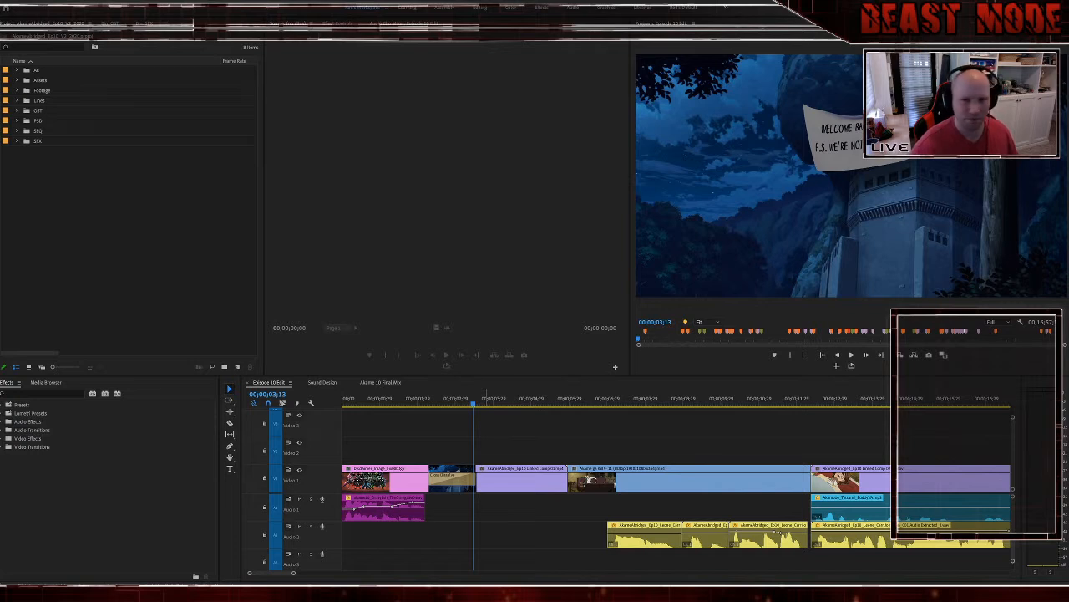
{"action": "key", "text": "Up"}
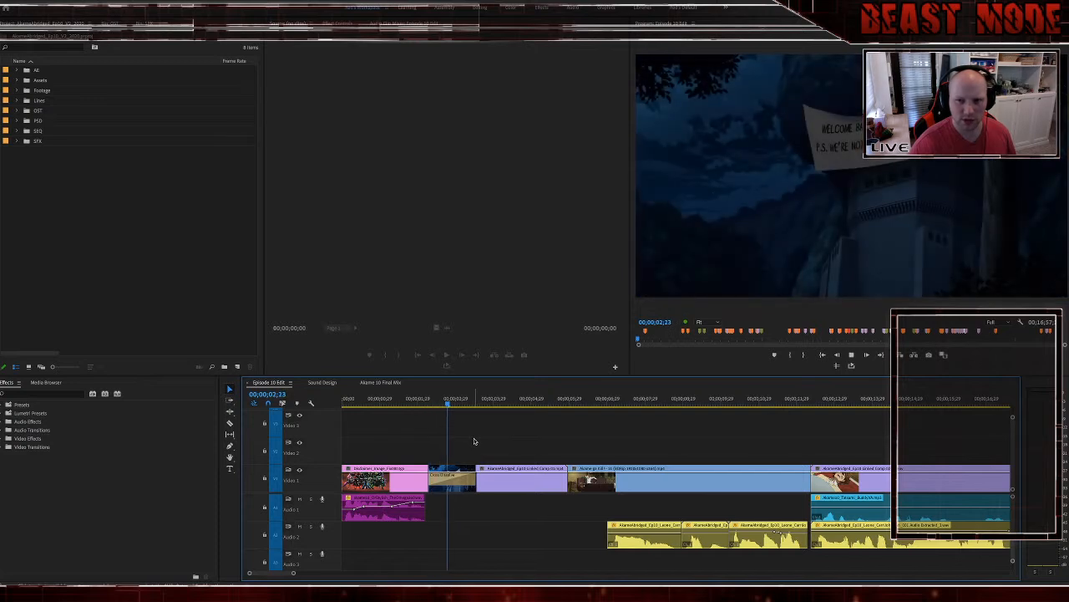
{"action": "key", "text": "space"}
Step: Look back through the sequence from about 4:18 to 3:48 for the clips carrying VFX notes
{"action": "left_click", "coordinate": [759, 331]}
{"action": "left_click_drag", "start_coordinate": [506, 401], "coordinate": [434, 401]}
{"action": "scroll", "coordinate": [513, 432], "scroll_direction": "up", "scroll_amount": 5}
{"action": "scroll", "coordinate": [513, 429], "scroll_direction": "up", "scroll_amount": 10}
{"action": "scroll", "coordinate": [515, 432], "scroll_direction": "up", "scroll_amount": 5}
{"action": "left_click", "coordinate": [462, 402]}
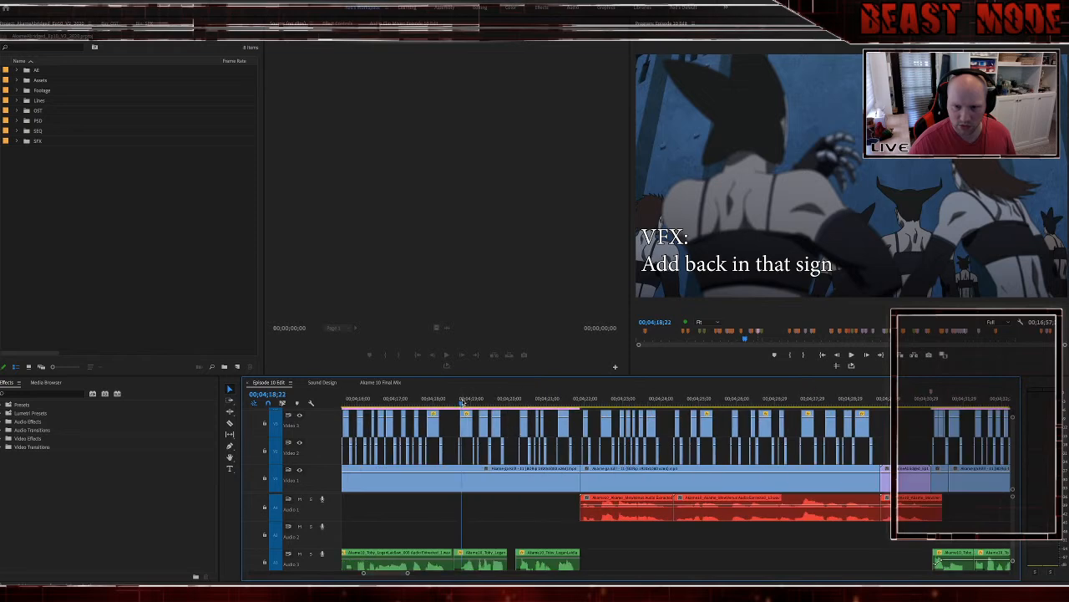
{"action": "scroll", "coordinate": [492, 422], "scroll_direction": "up", "scroll_amount": 10}
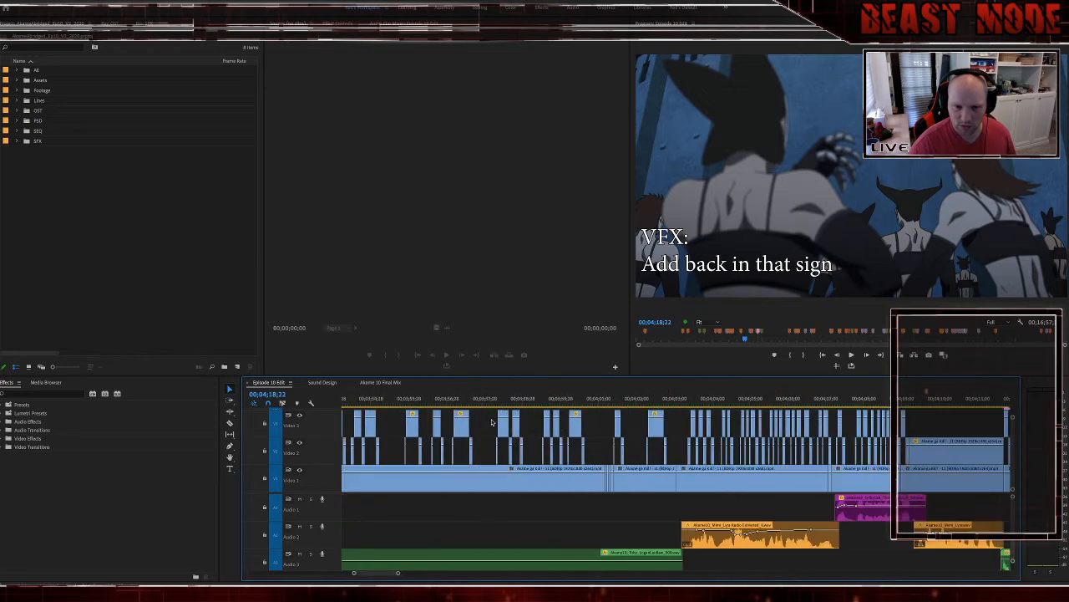
{"action": "scroll", "coordinate": [491, 422], "scroll_direction": "up", "scroll_amount": 5}
{"action": "left_click", "coordinate": [453, 403]}
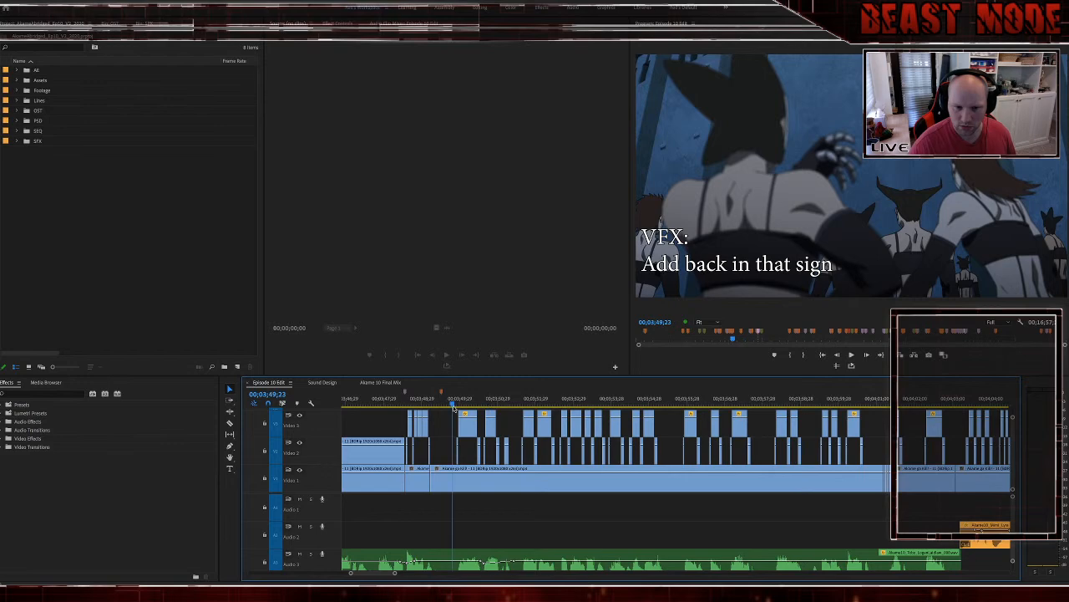
{"action": "left_click", "coordinate": [390, 405]}
{"action": "scroll", "coordinate": [442, 441], "scroll_direction": "up", "scroll_amount": 7}
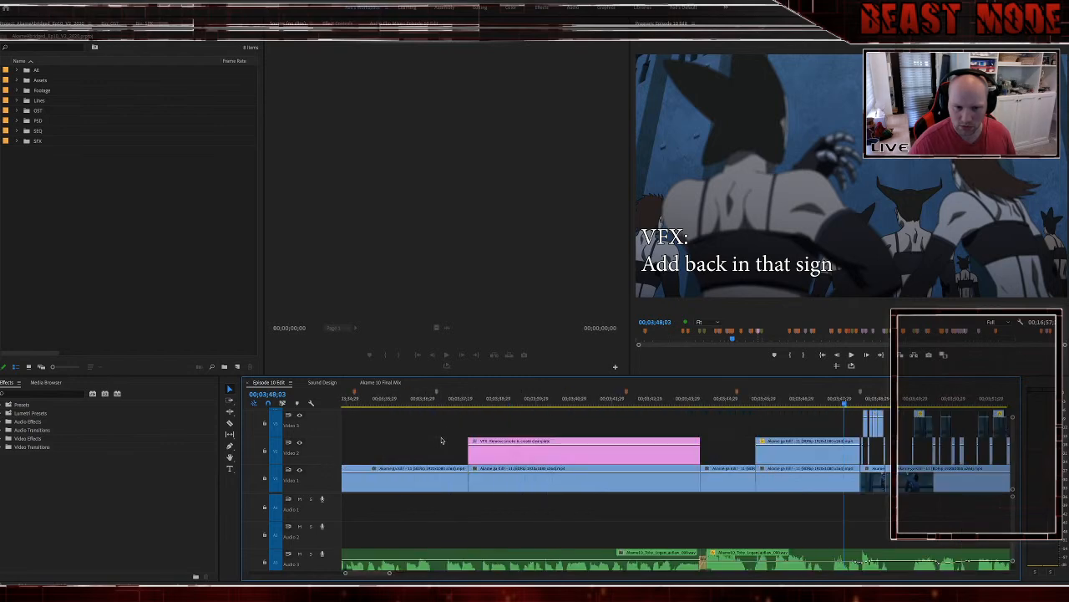
{"action": "scroll", "coordinate": [442, 438], "scroll_direction": "up", "scroll_amount": 8}
Step: Check the clips from about 3:13 onward to locate the title note about removing smoke and creating a cleanplate
{"action": "left_click", "coordinate": [720, 334]}
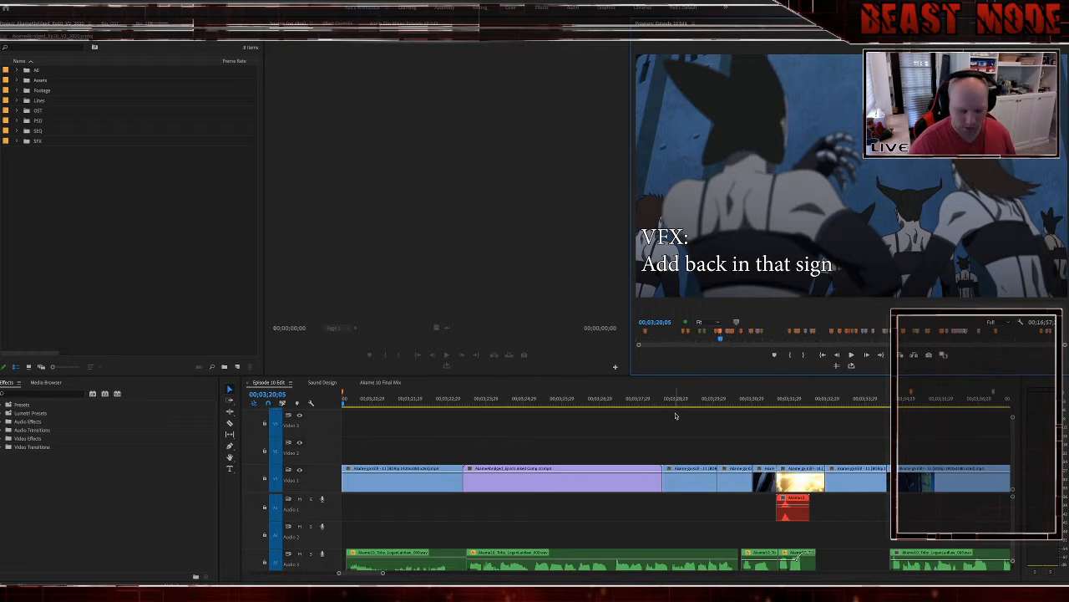
{"action": "key", "text": "Up"}
{"action": "key", "text": "Up"}
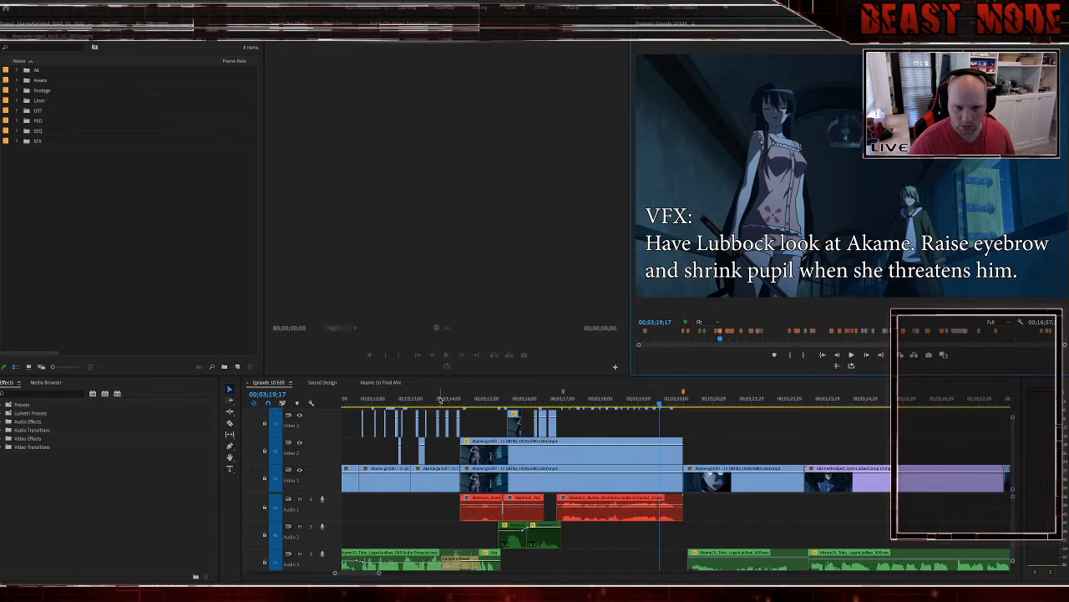
{"action": "left_click", "coordinate": [441, 400]}
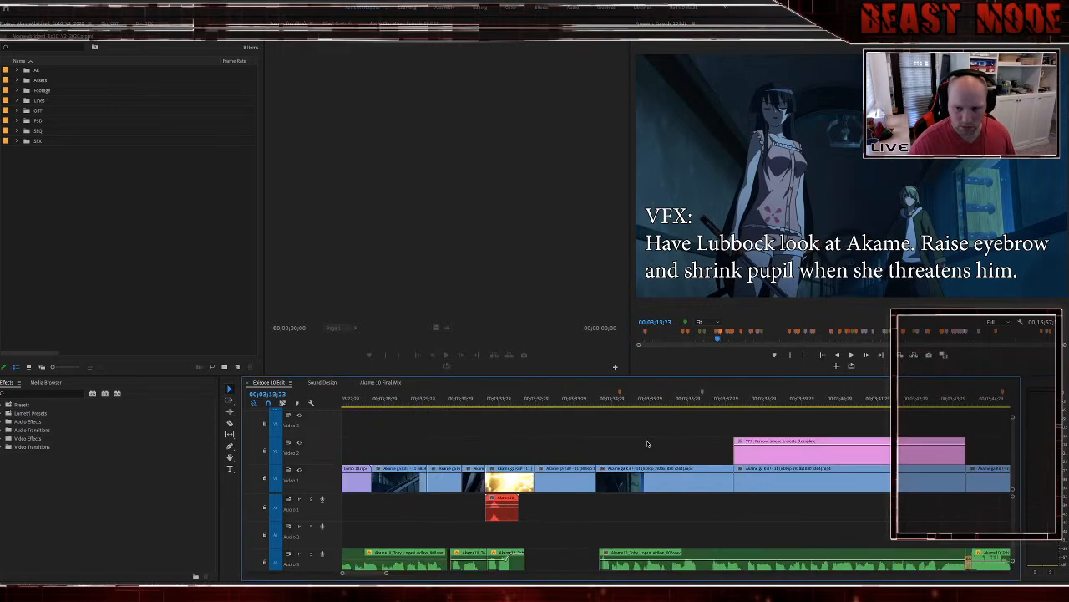
{"action": "scroll", "coordinate": [647, 443], "scroll_direction": "down", "scroll_amount": 5}
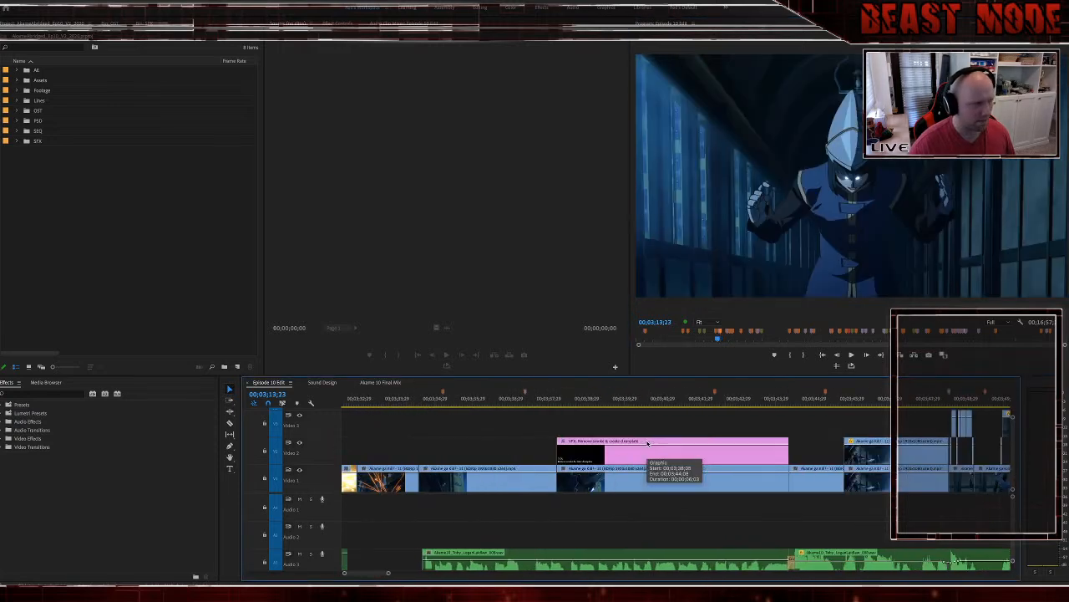
{"action": "scroll", "coordinate": [646, 444], "scroll_direction": "down", "scroll_amount": 5}
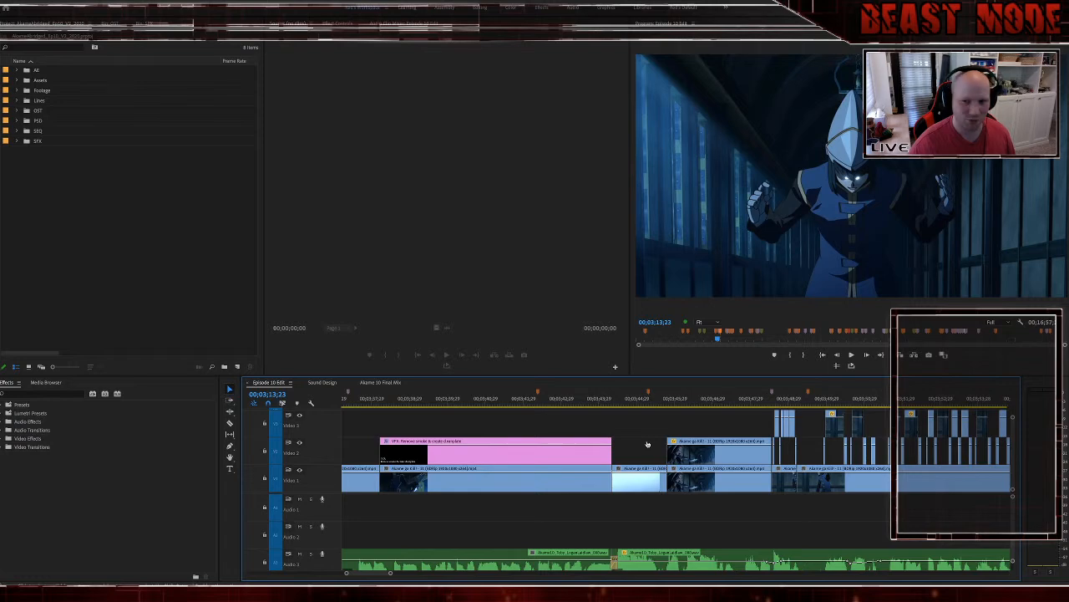
{"action": "key", "text": "alt+Tab"}
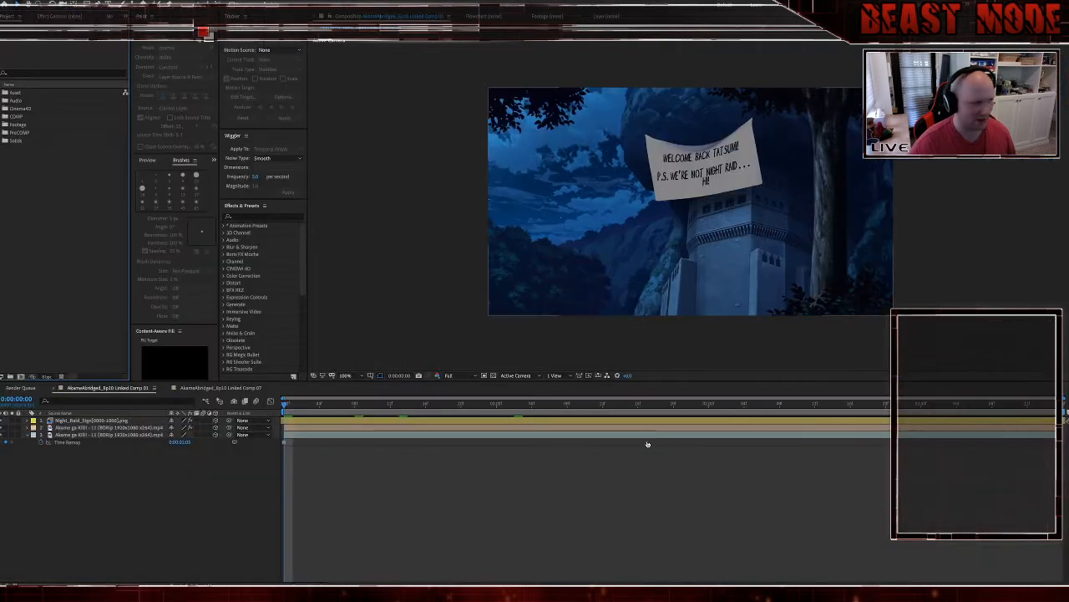
{"action": "key", "text": "alt+Tab"}
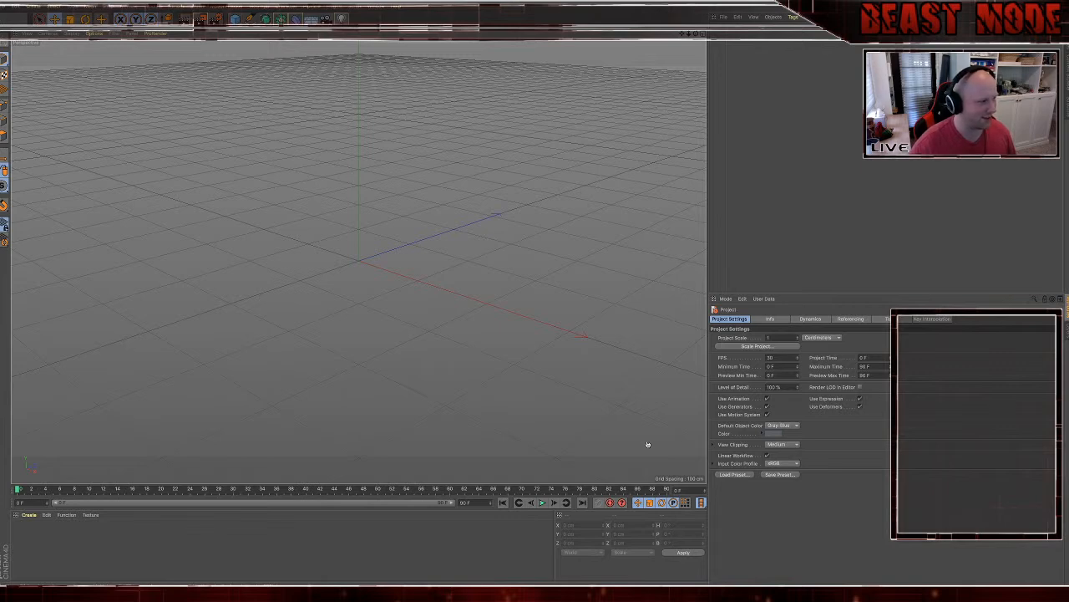
{"action": "key", "text": "alt+Tab"}
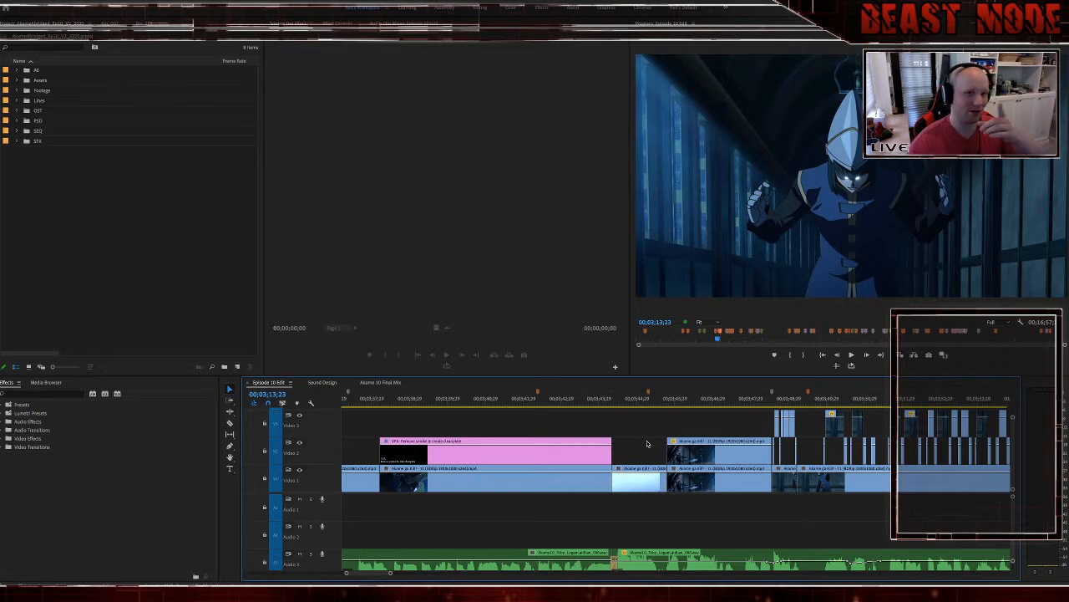
Step: Play the shot leading up to the remove-smoke note, starting at about 00;03;34;17
{"action": "scroll", "coordinate": [632, 442], "scroll_direction": "down", "scroll_amount": 3}
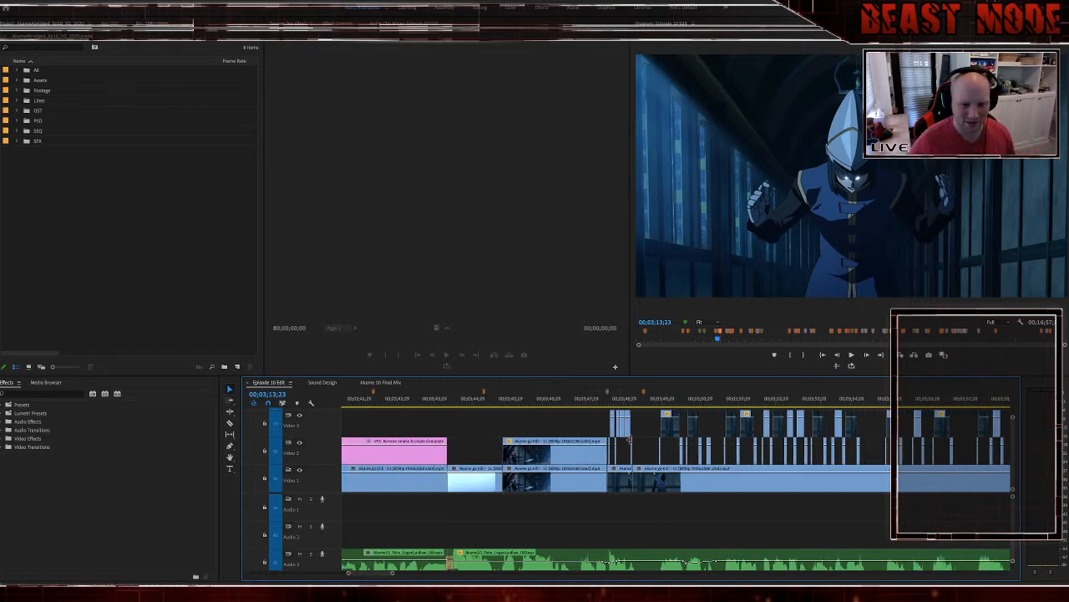
{"action": "scroll", "coordinate": [632, 443], "scroll_direction": "up", "scroll_amount": 4}
{"action": "left_click", "coordinate": [388, 399]}
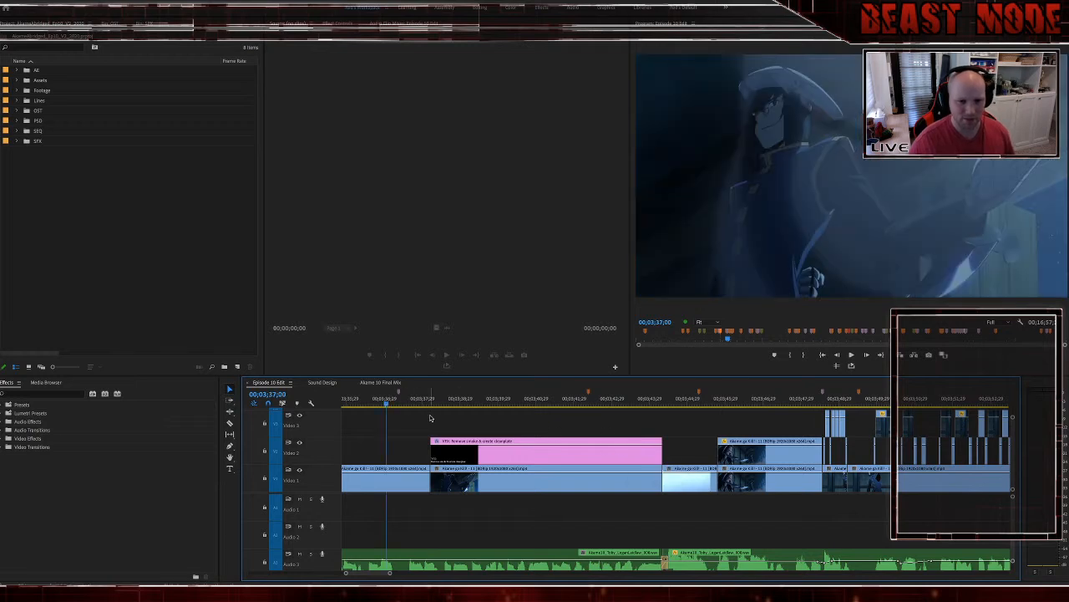
{"action": "key", "text": "Up"}
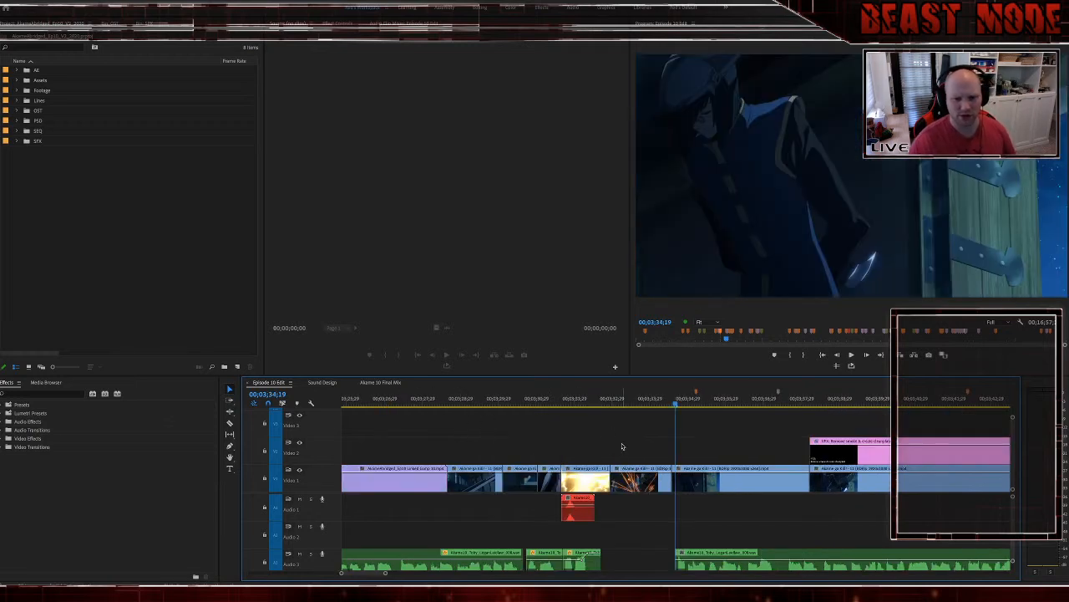
{"action": "scroll", "coordinate": [622, 446], "scroll_direction": "down", "scroll_amount": 2}
{"action": "scroll", "coordinate": [621, 446], "scroll_direction": "down", "scroll_amount": 5}
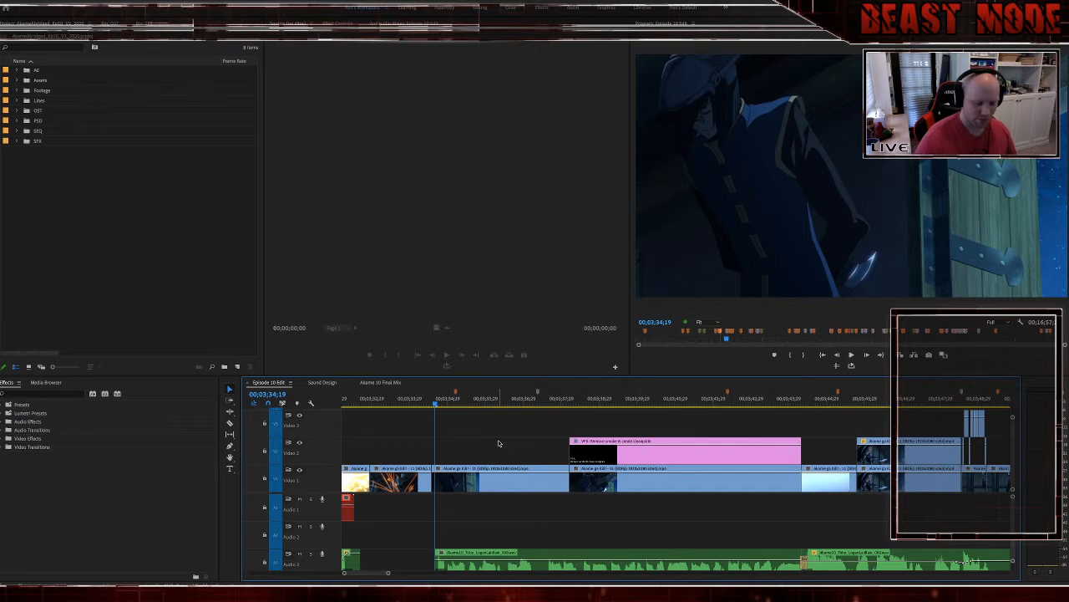
{"action": "key", "text": "Left"}
{"action": "key", "text": "Left"}
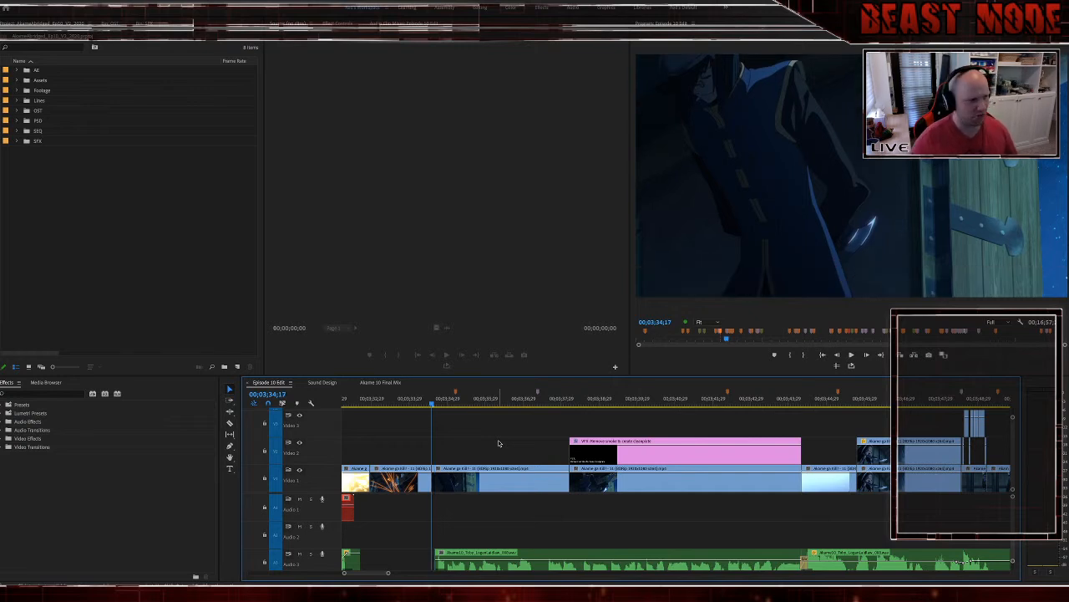
{"action": "key", "text": "space"}
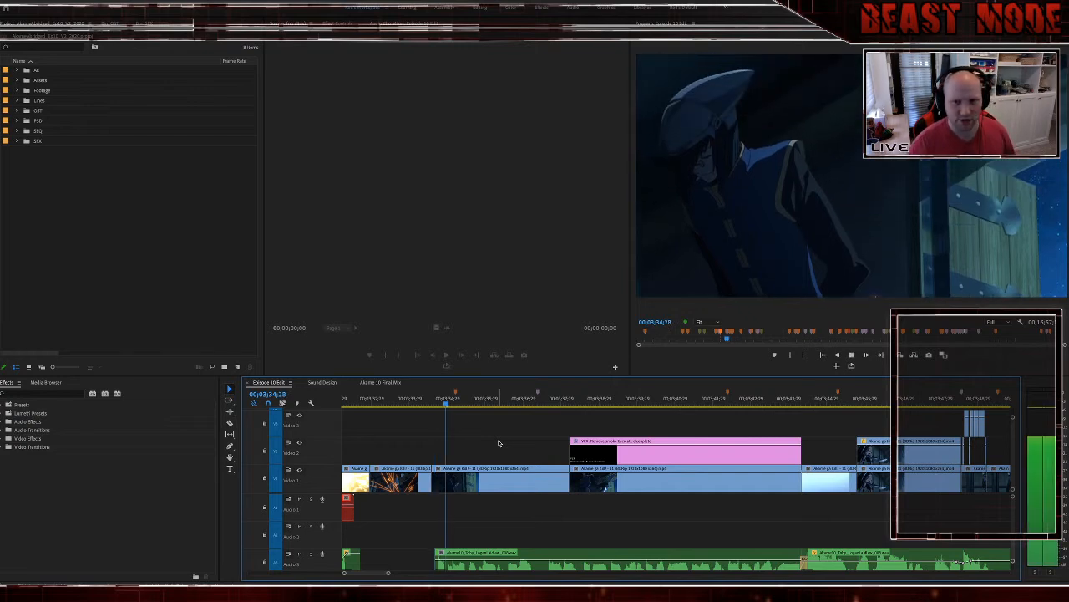
{"action": "key", "text": "space"}
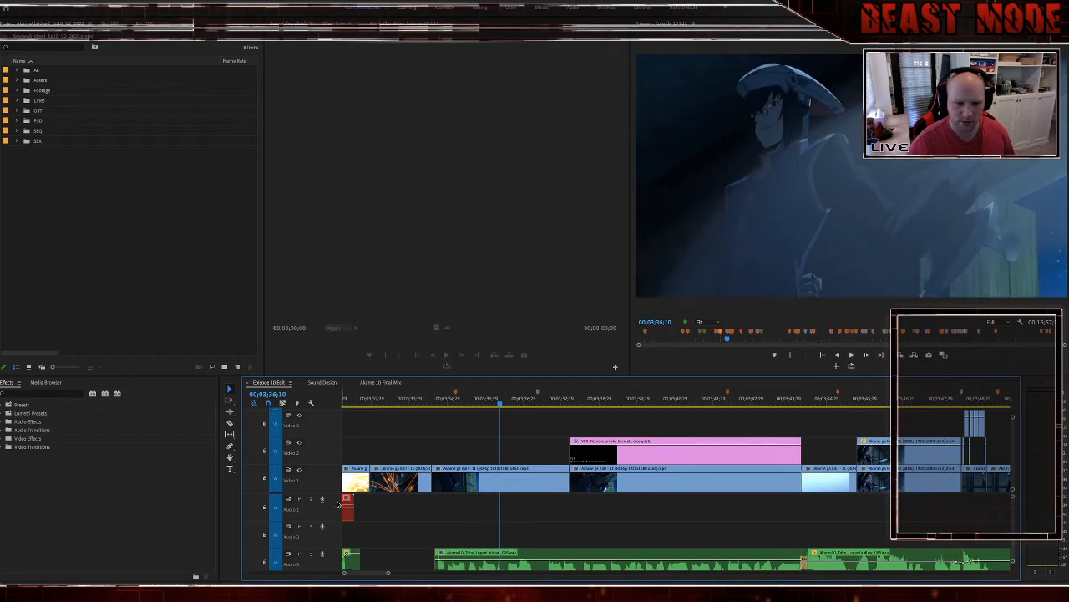
{"action": "left_click", "coordinate": [311, 553]}
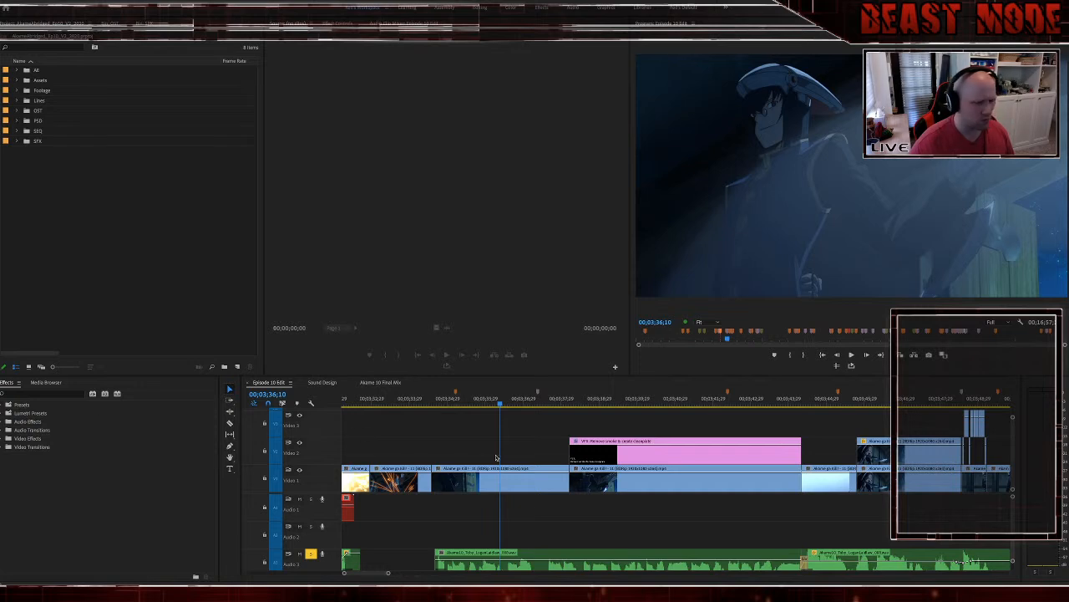
{"action": "left_click", "coordinate": [561, 515]}
{"action": "key", "text": "space"}
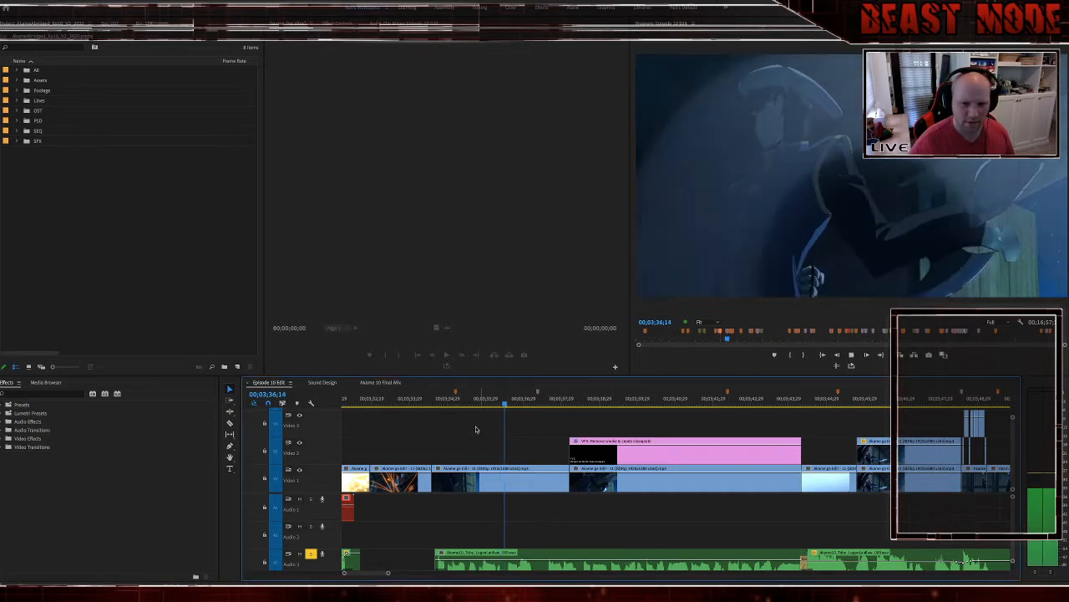
{"action": "left_click", "coordinate": [437, 401]}
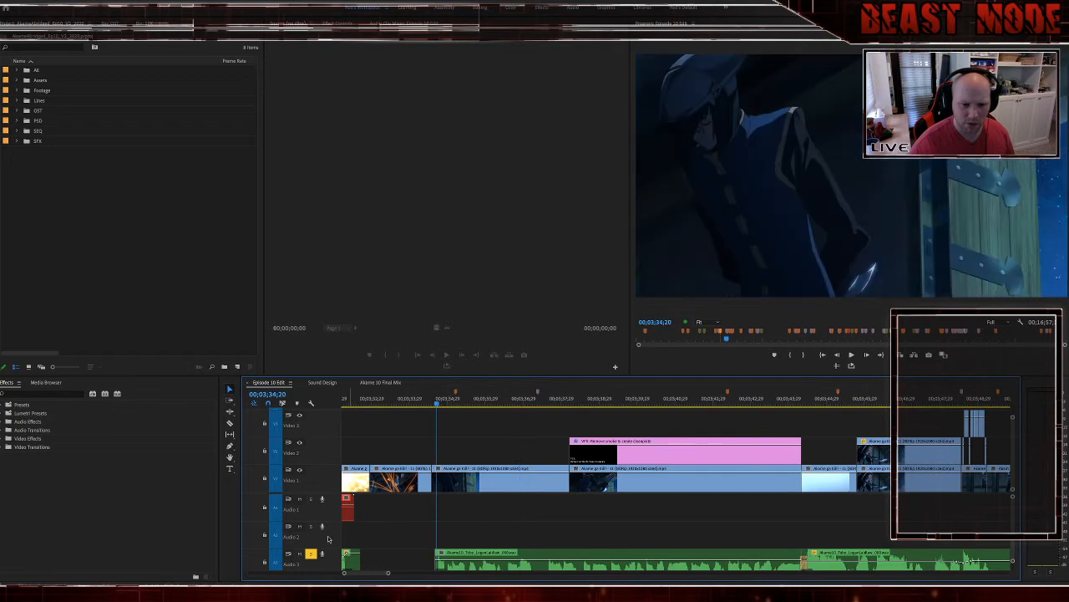
Step: Mute the Audio 3 dialogue track with its solo turned off, and save the project
{"action": "left_click", "coordinate": [299, 554]}
{"action": "left_click", "coordinate": [310, 554]}
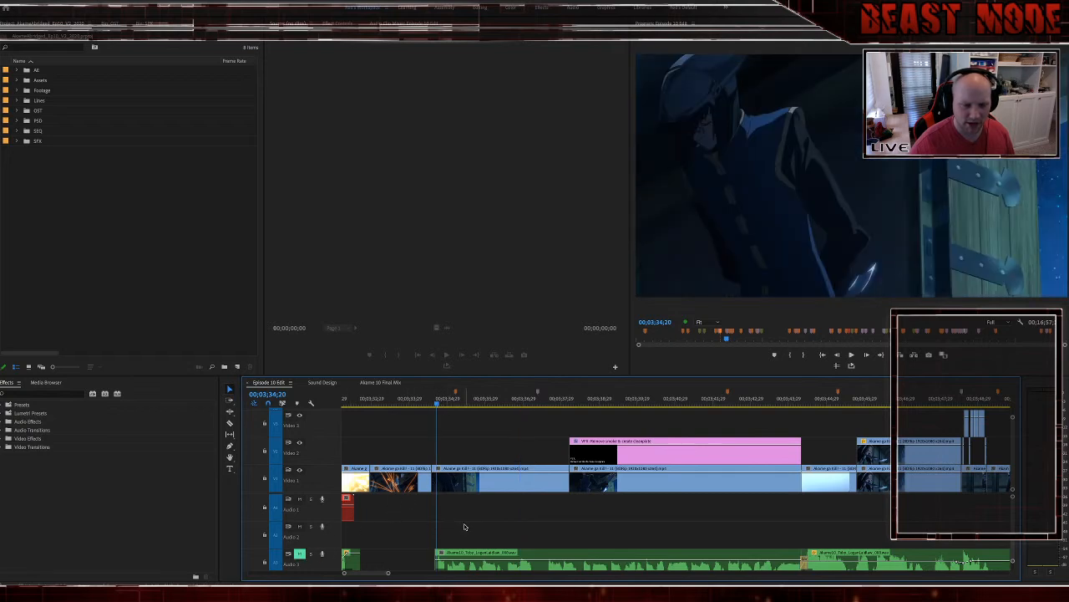
{"action": "key", "text": "ctrl+s"}
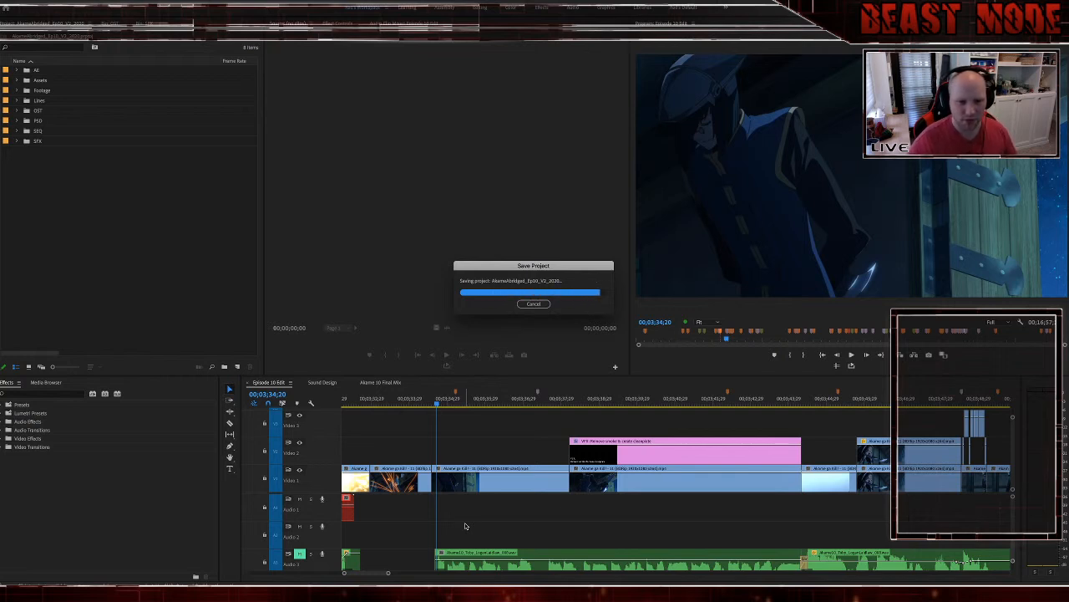
Step: Play the smoke shot and delete the "VFX: Remove smoke & create cleanplate" title from Video 2
{"action": "key", "text": "Left"}
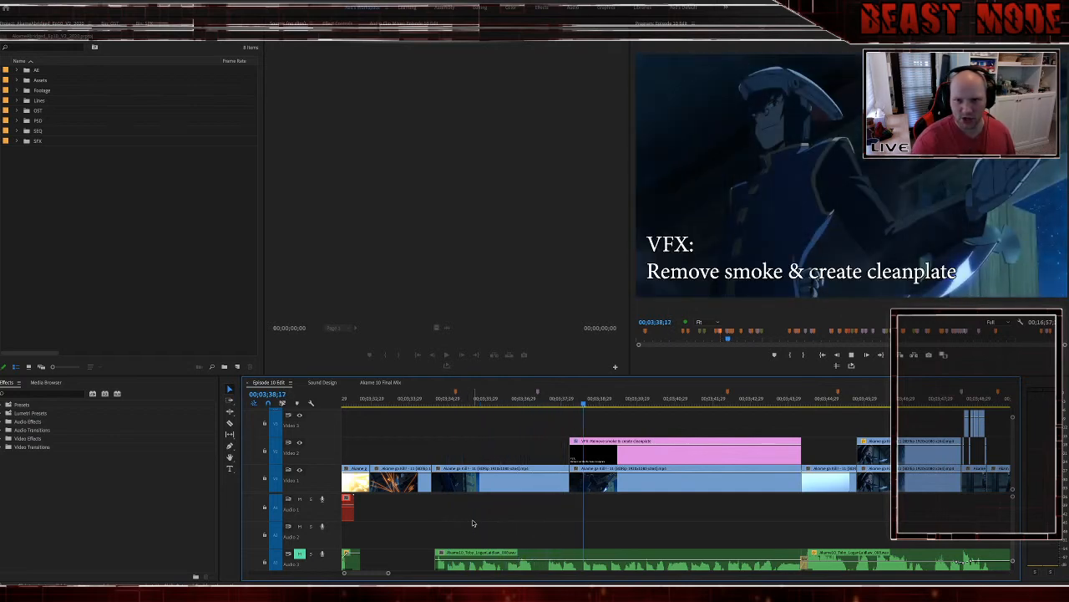
{"action": "key", "text": "space"}
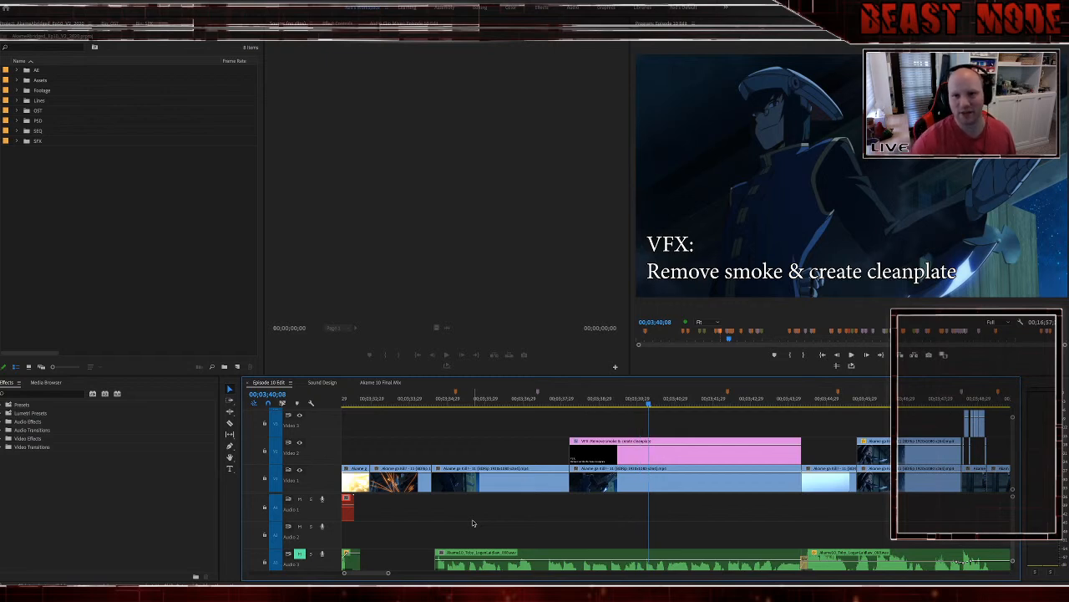
{"action": "left_click", "coordinate": [622, 451]}
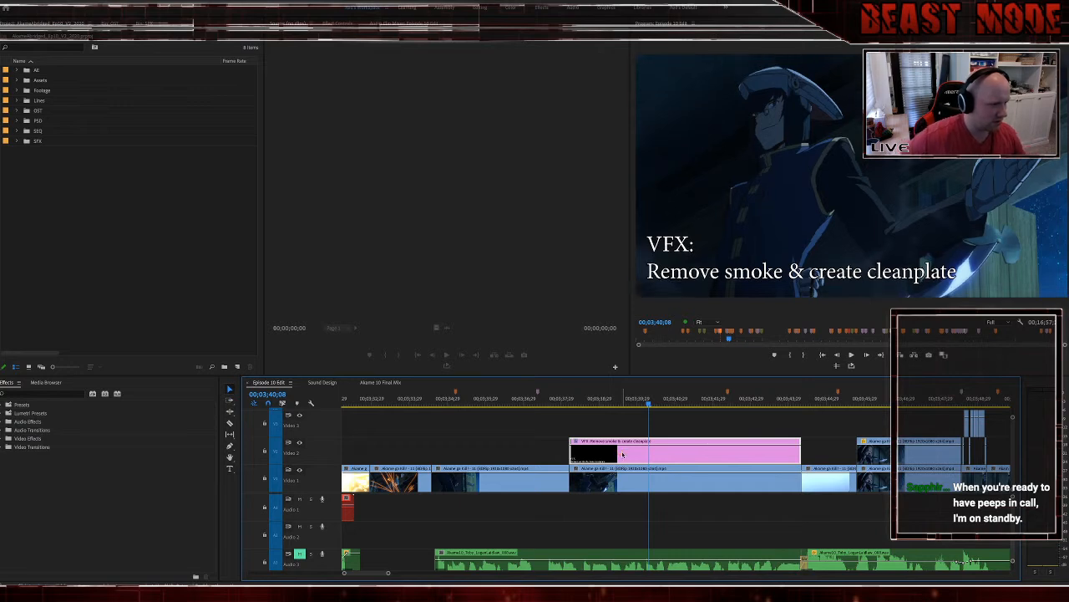
{"action": "key", "text": "Delete"}
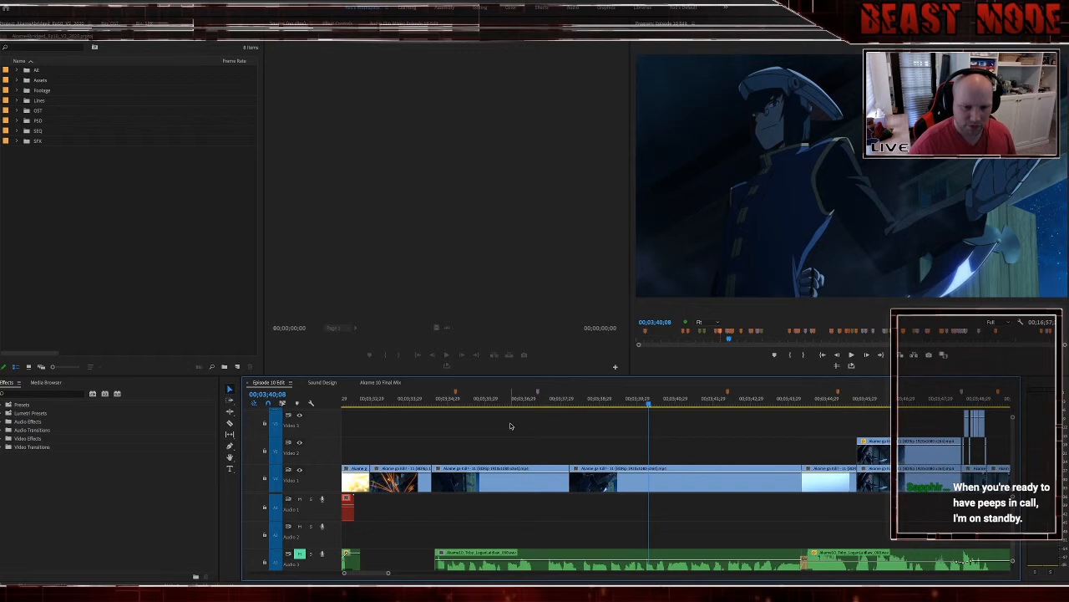
Step: Replace the smoke shot's two adjacent clips on Video 1 with a linked After Effects composition
{"action": "left_click_drag", "start_coordinate": [511, 425], "coordinate": [622, 480]}
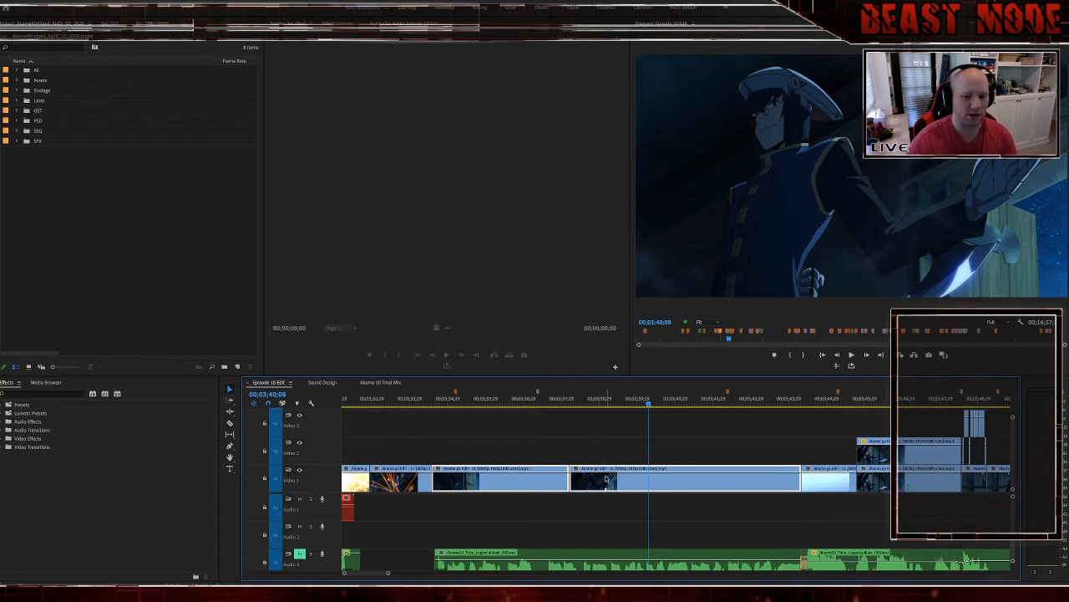
{"action": "right_click", "coordinate": [607, 479]}
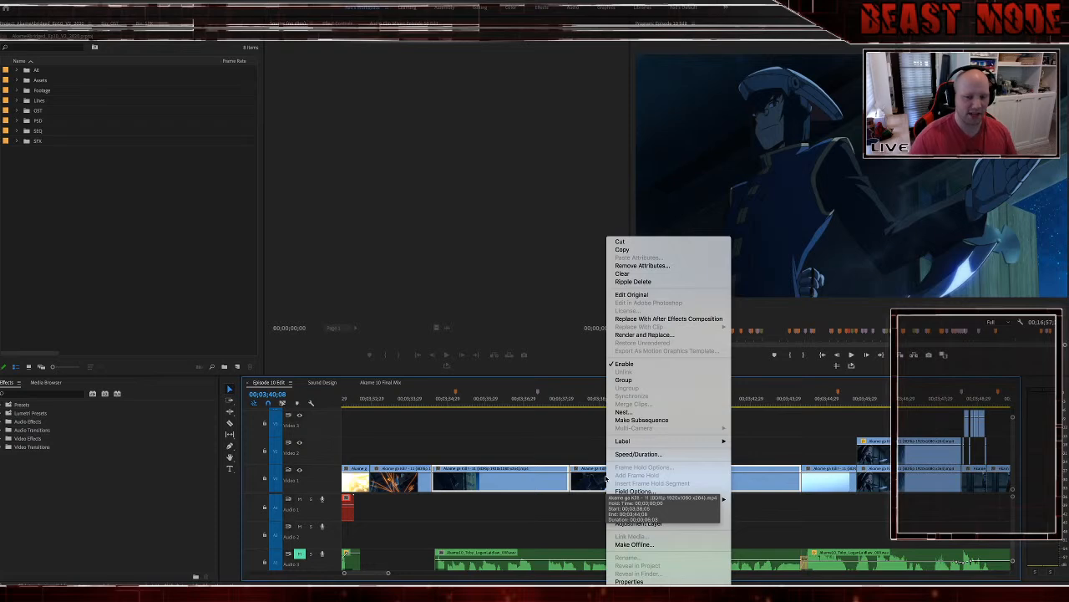
{"action": "left_click", "coordinate": [671, 320]}
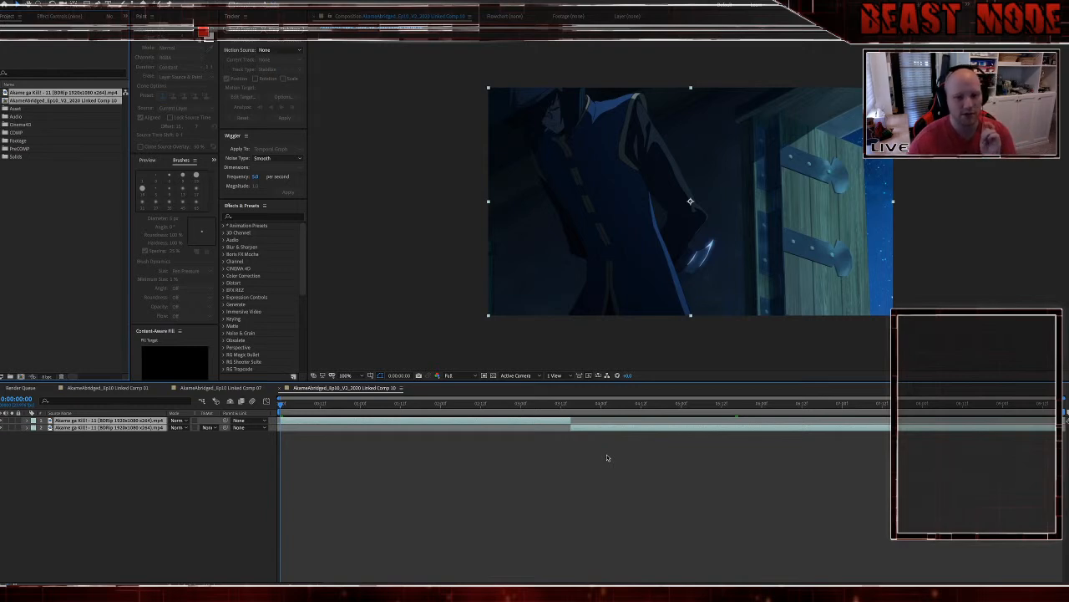
Step: Preview the linked composition from its start and check the second clip at 0:00:04:01 for a smoke-free frame
{"action": "left_click", "coordinate": [606, 457]}
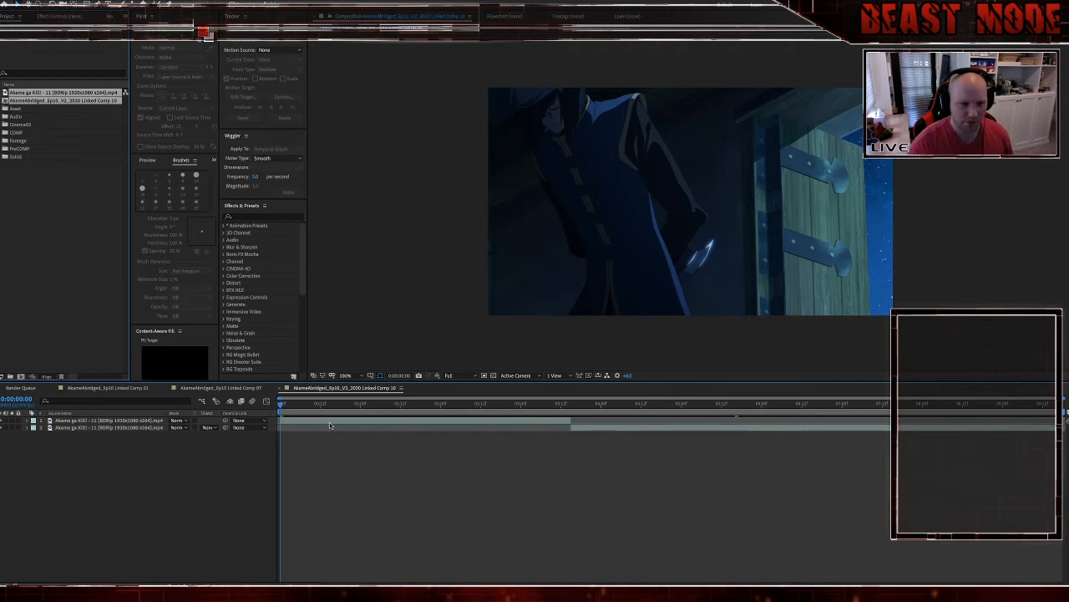
{"action": "key", "text": "space"}
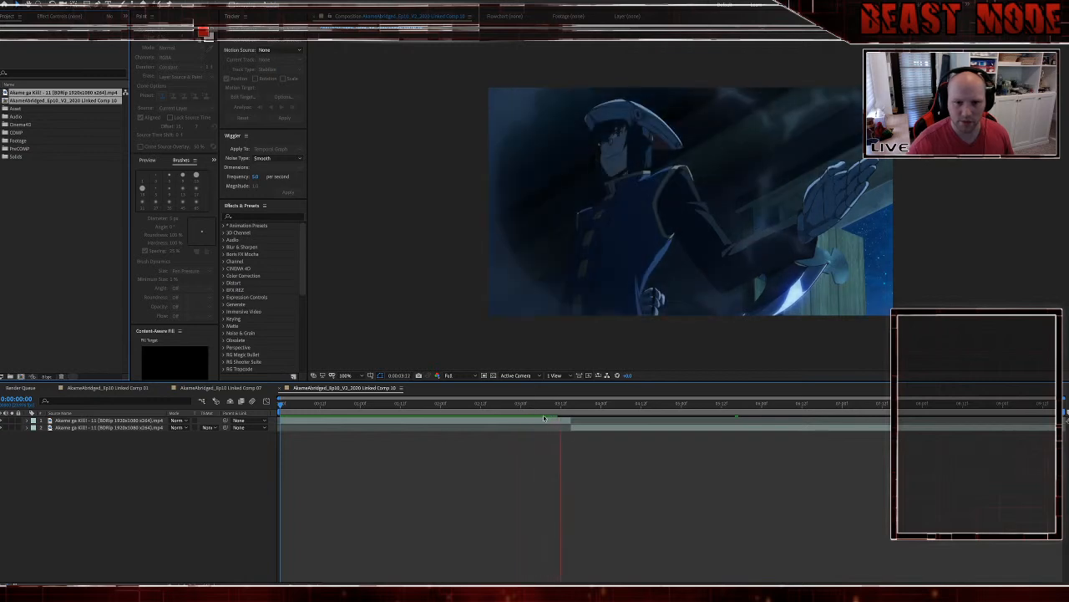
{"action": "key", "text": "space"}
{"action": "left_click_drag", "start_coordinate": [572, 407], "coordinate": [604, 422]}
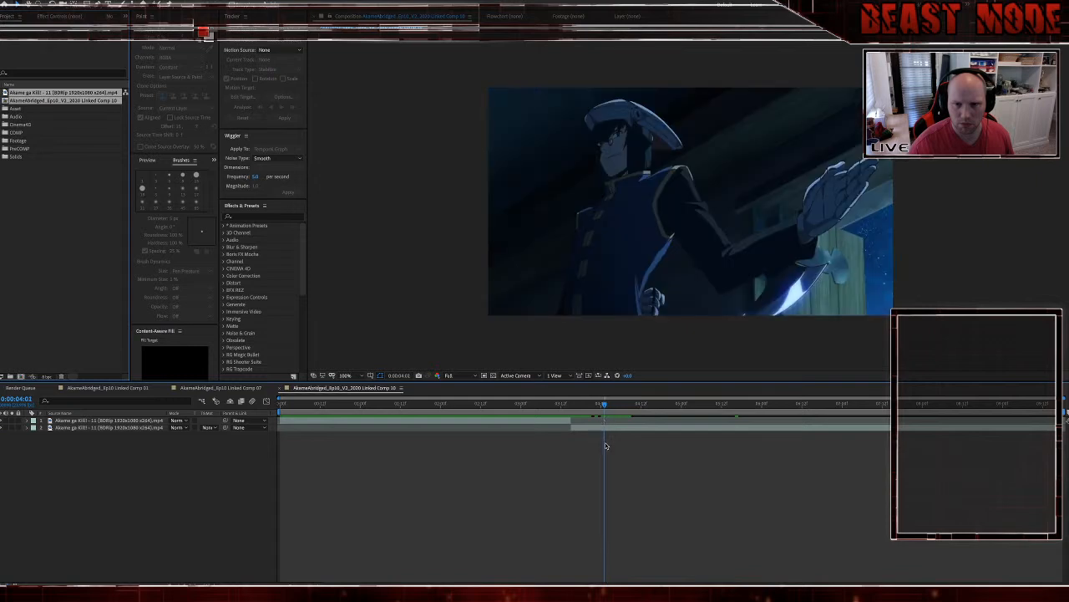
{"action": "right_click", "coordinate": [605, 431]}
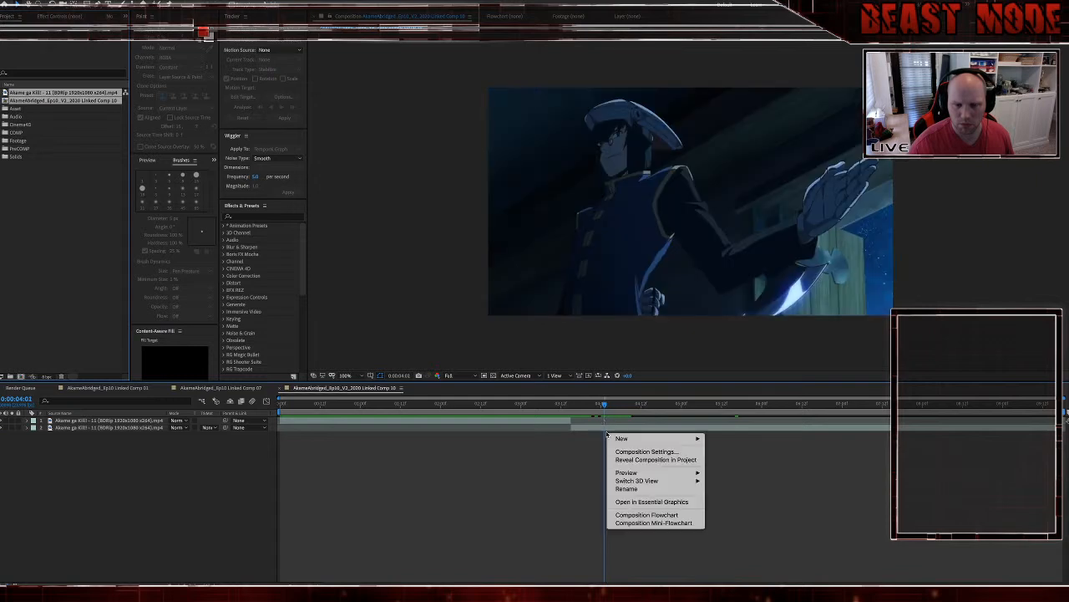
{"action": "left_click", "coordinate": [600, 430]}
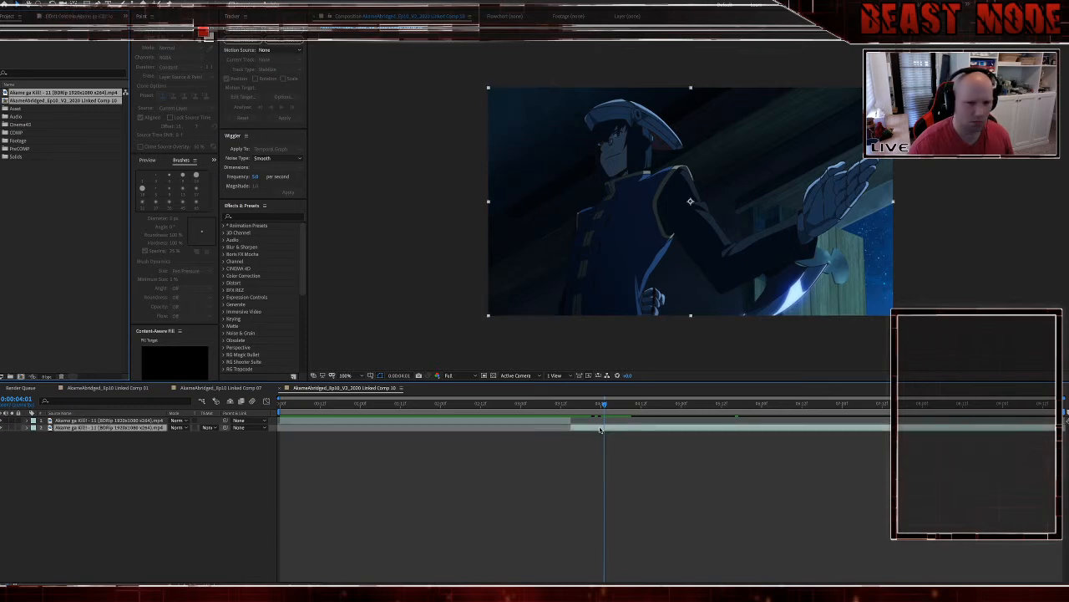
Step: Switch to Premiere Pro and undo the replacement of the smoke clips with the linked composition
{"action": "key", "text": "alt+Tab"}
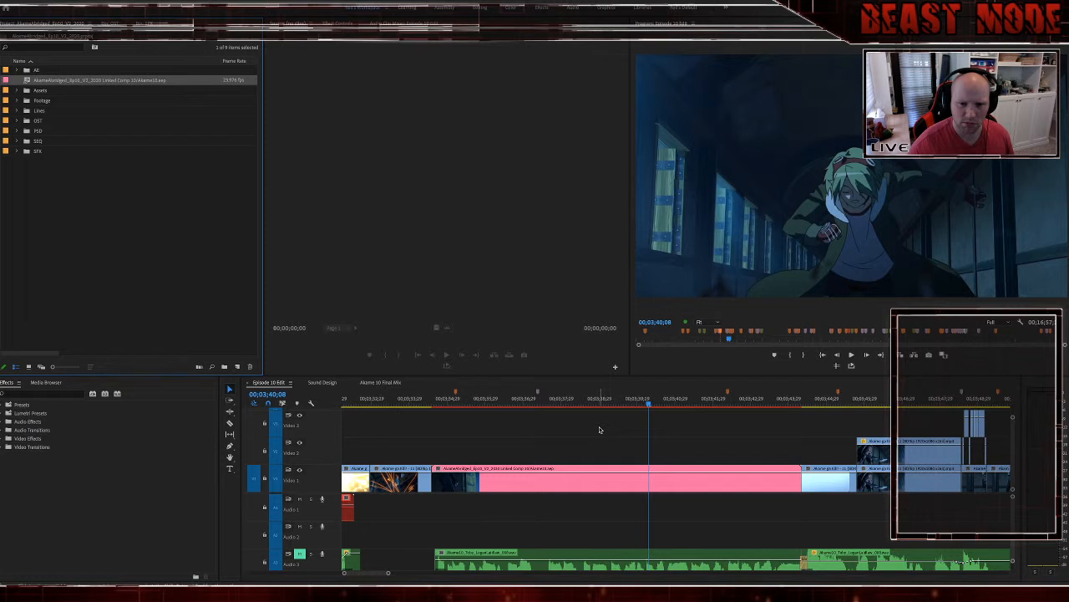
{"action": "left_click", "coordinate": [597, 430]}
{"action": "key", "text": "ctrl+z"}
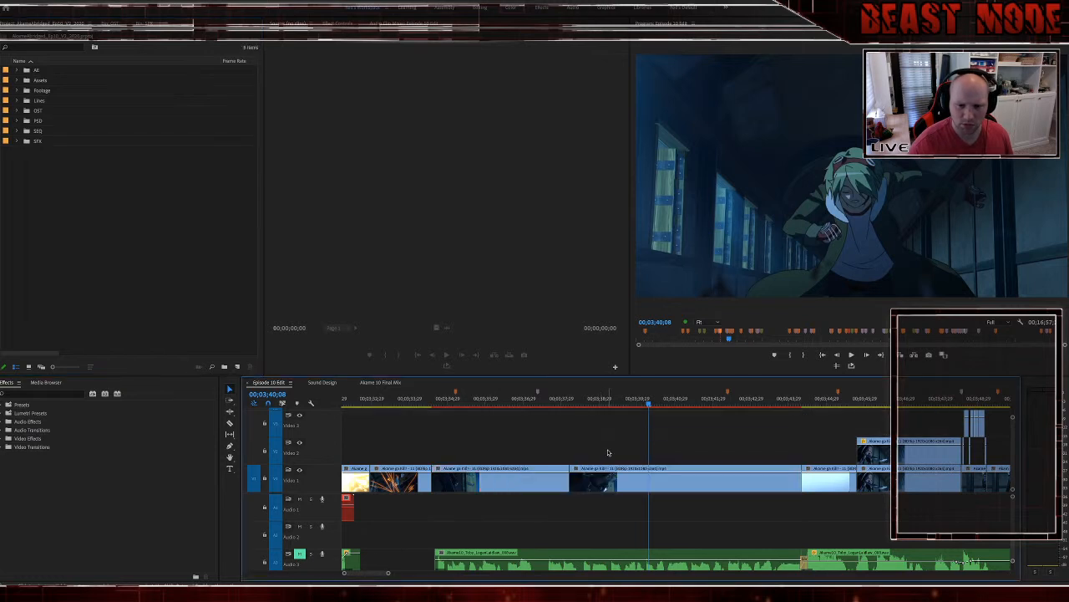
Step: Match the smoke shot's frame to its source footage and advance the source to 00;04;54;01
{"action": "key", "text": "f"}
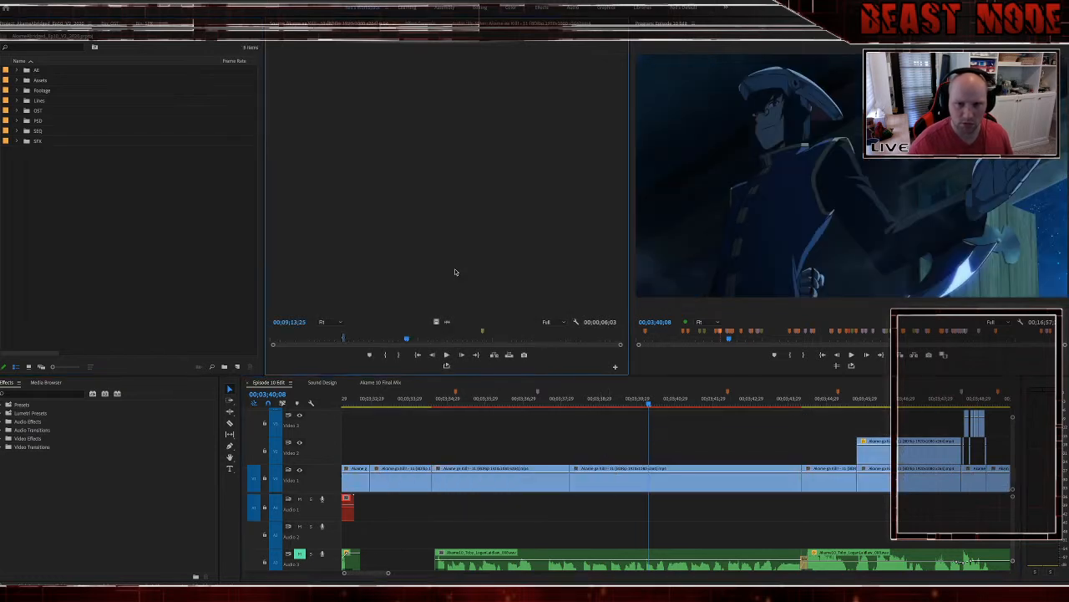
{"action": "left_click", "coordinate": [529, 441]}
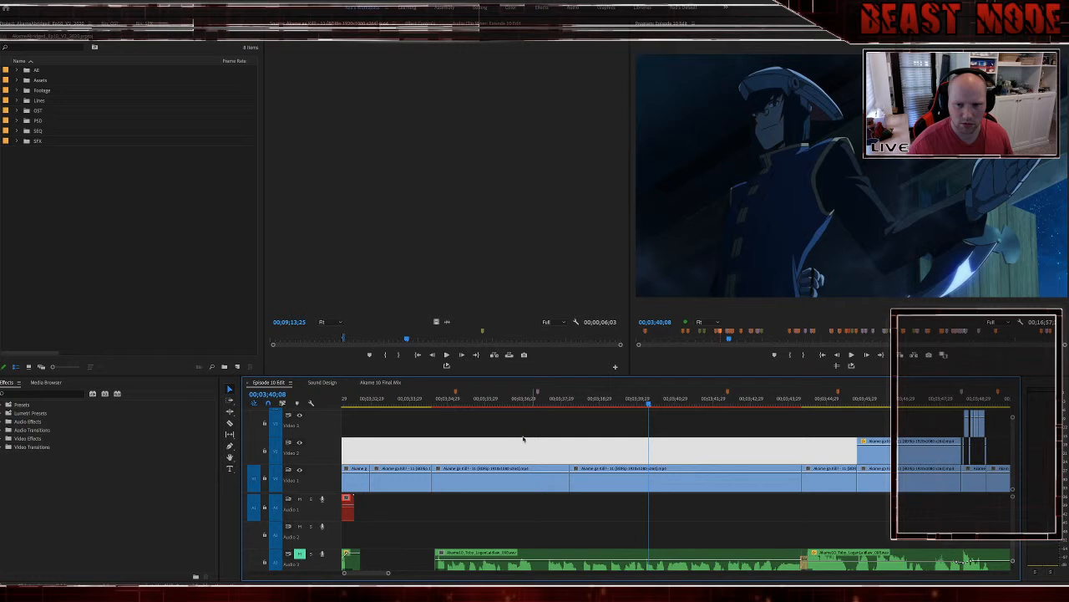
{"action": "left_click", "coordinate": [415, 228]}
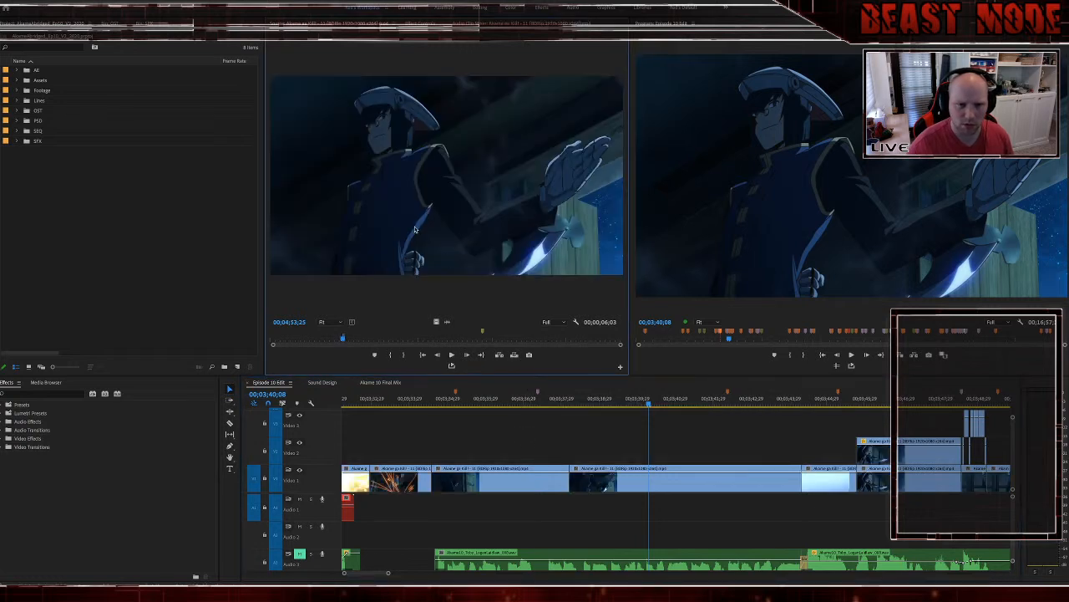
{"action": "key", "text": "Right"}
{"action": "key", "text": "Right"}
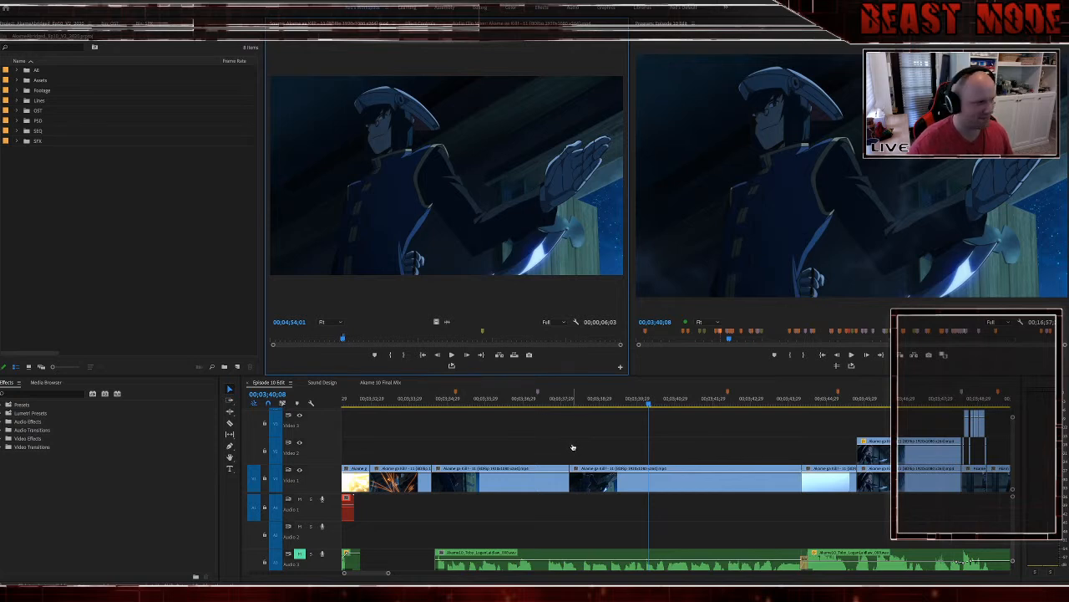
Step: Switch to After Effects and delete Linked Comp 10 and its Akame ga Kill! - 11 footage from the project
{"action": "key", "text": "alt+Tab"}
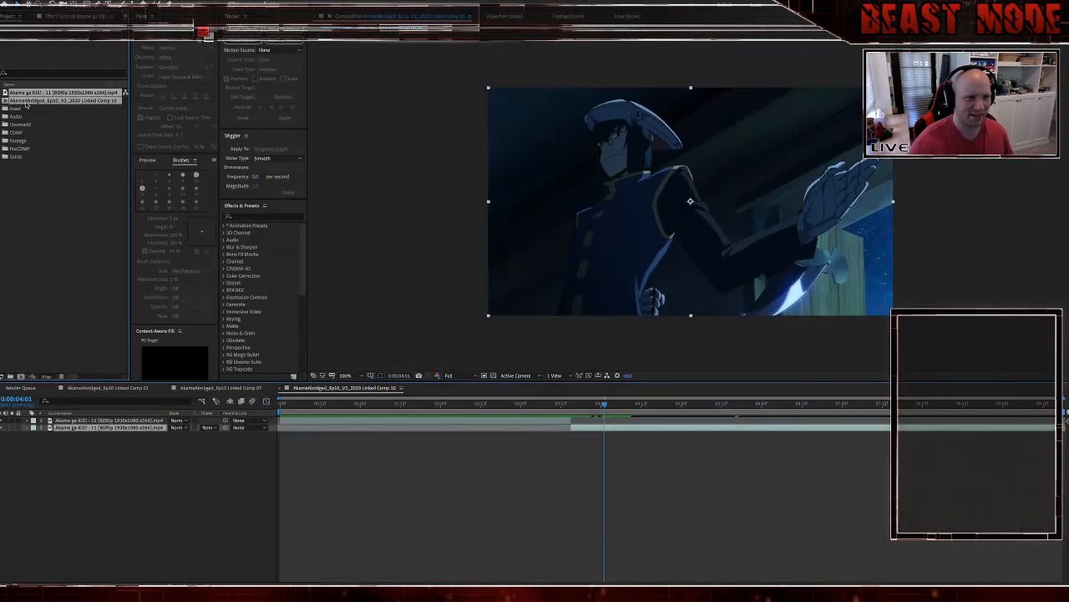
{"action": "key", "text": "Delete"}
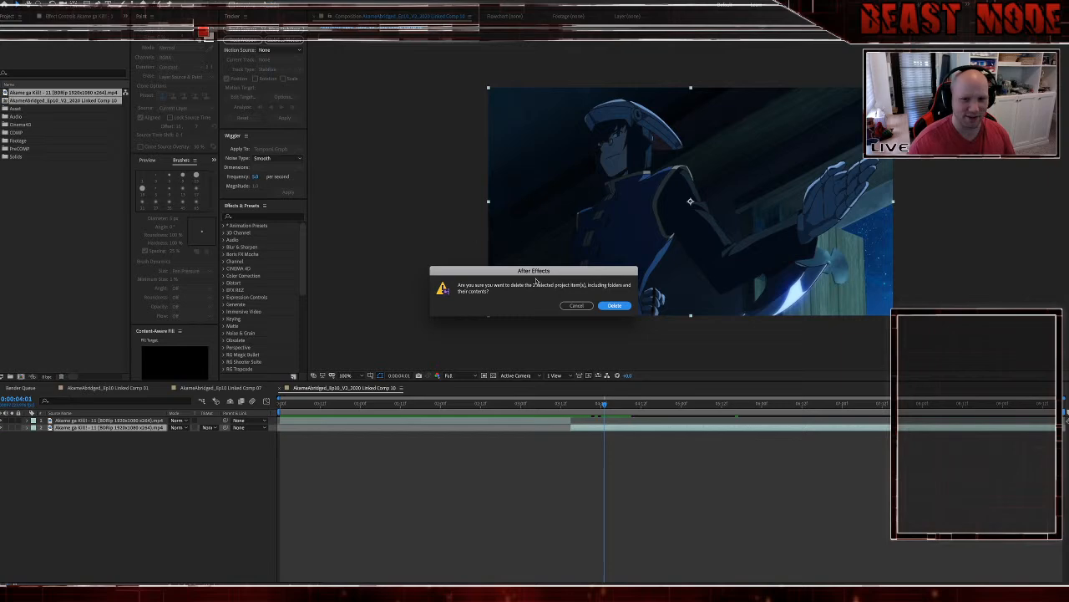
{"action": "left_click", "coordinate": [614, 305]}
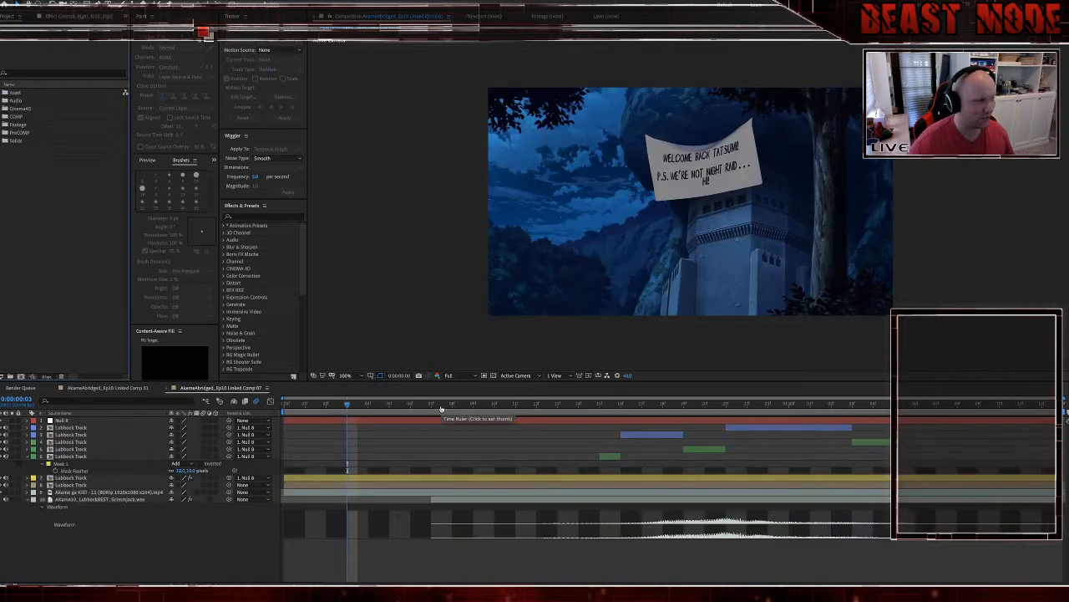
Step: Switch to Premiere Pro and delete the clean plate masking marker at 00;03;37;10
{"action": "key", "text": "alt+Tab"}
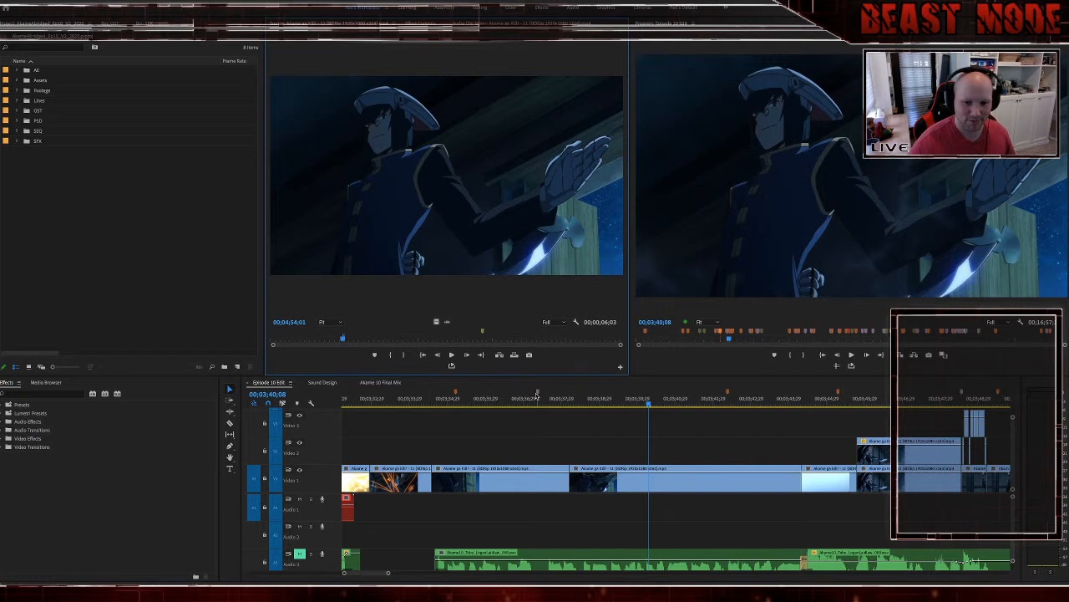
{"action": "double_click", "coordinate": [538, 392]}
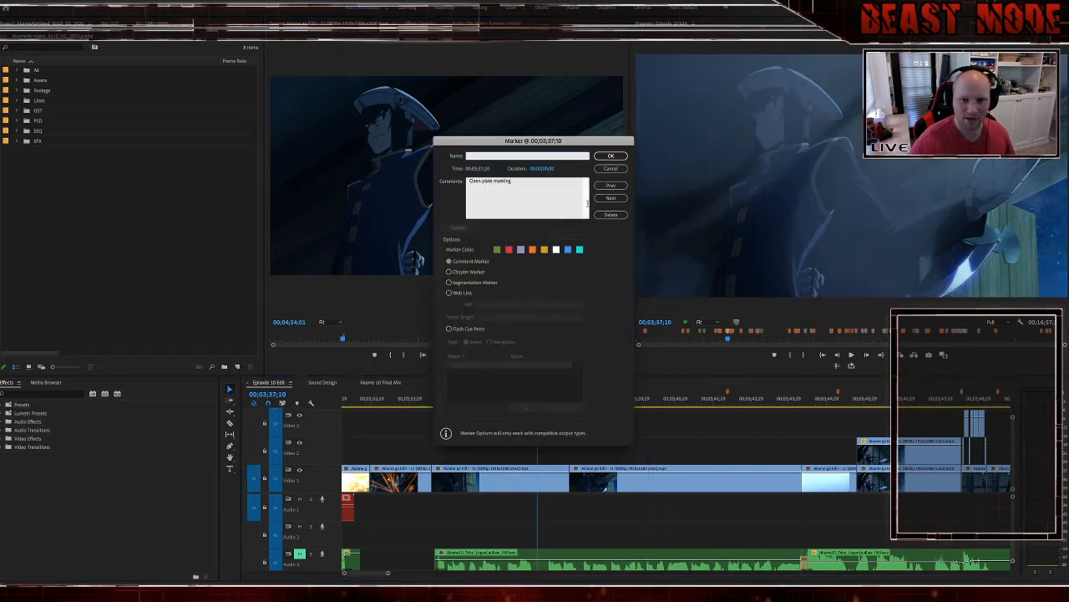
{"action": "left_click", "coordinate": [604, 216]}
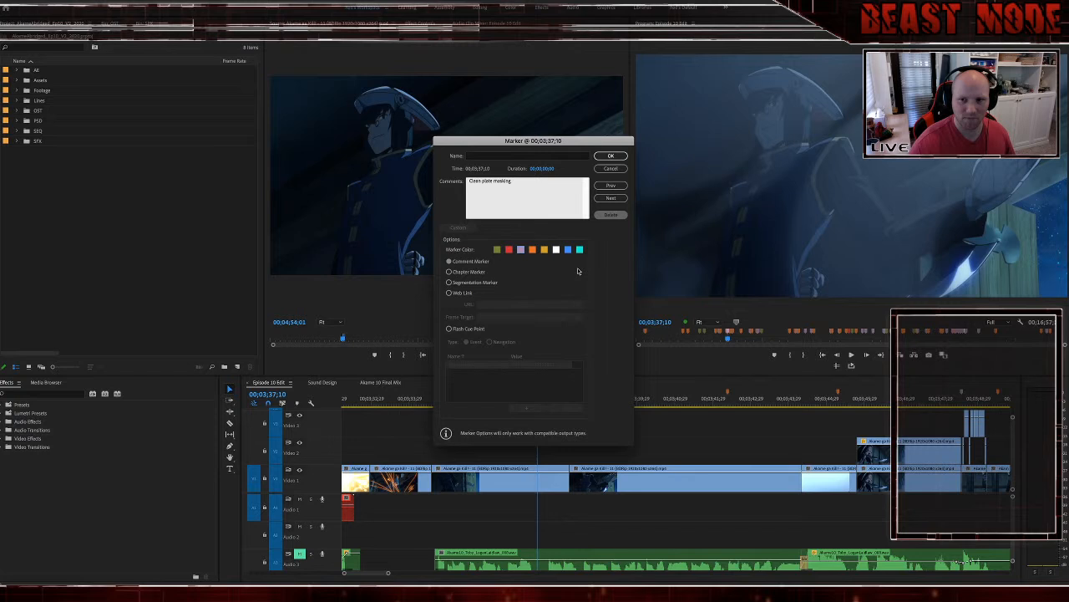
{"action": "left_click", "coordinate": [611, 215]}
Step: Delete the smoke shot's second clip on Video 1 and extend the first clip to fill the gap
{"action": "left_click", "coordinate": [605, 475]}
{"action": "key", "text": "Delete"}
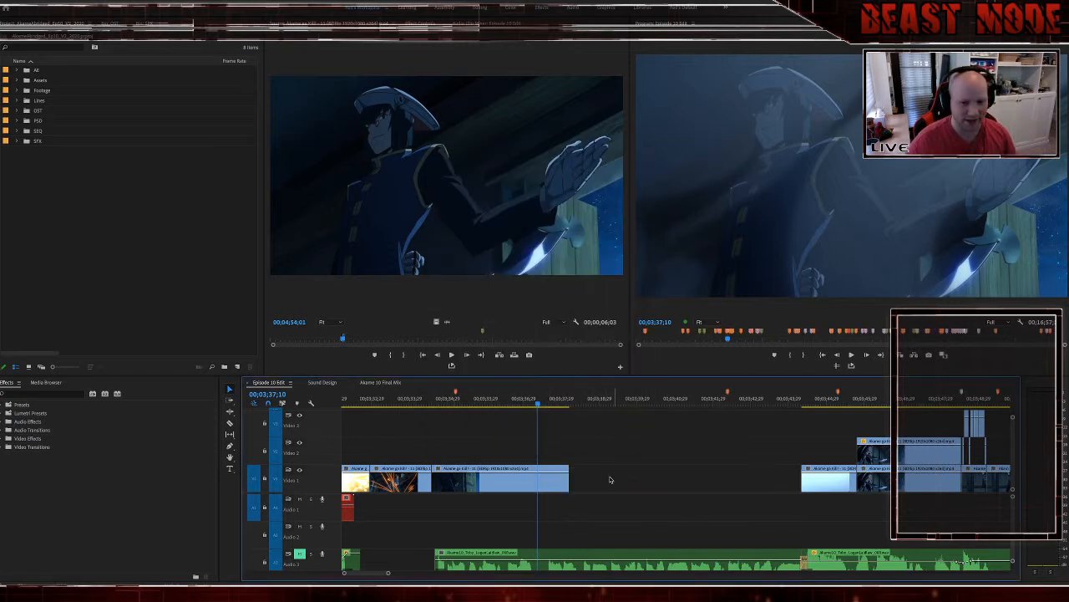
{"action": "key", "text": "Down"}
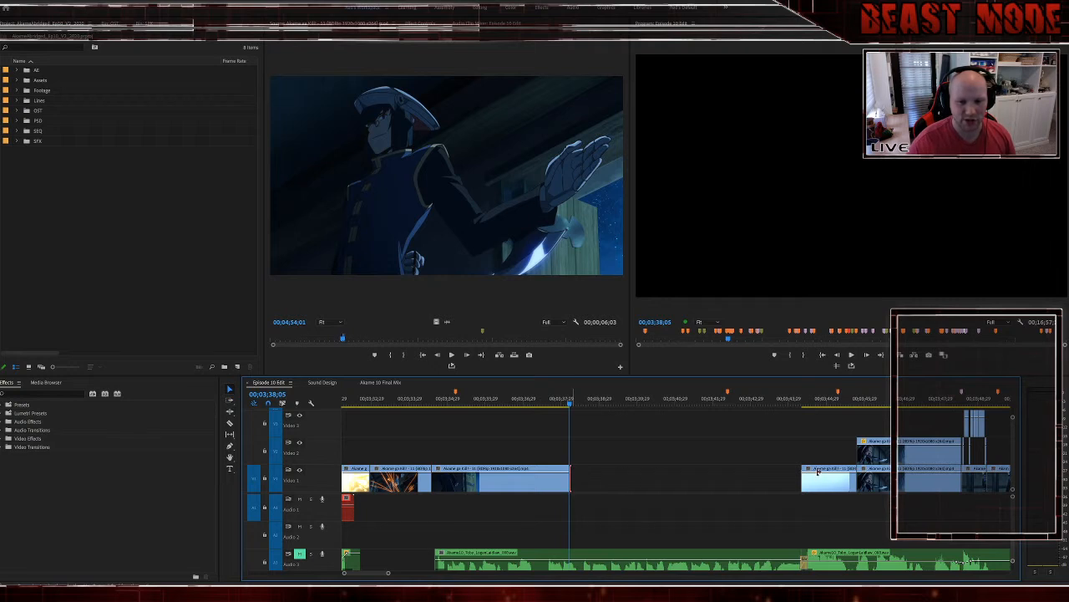
{"action": "key", "text": "ctrl+z"}
Step: Split the extended smoke clip on Video 1 at 00;03;38;18
{"action": "key", "text": "Right"}
{"action": "key", "text": "Right"}
{"action": "key", "text": "Right"}
{"action": "key", "text": "Right"}
{"action": "key", "text": "Right"}
{"action": "key", "text": "Right"}
{"action": "key", "text": "Right"}
{"action": "key", "text": "Right"}
{"action": "key", "text": "Right"}
{"action": "key", "text": "Right"}
{"action": "key", "text": "Right"}
{"action": "key", "text": "Right"}
{"action": "key", "text": "Right"}
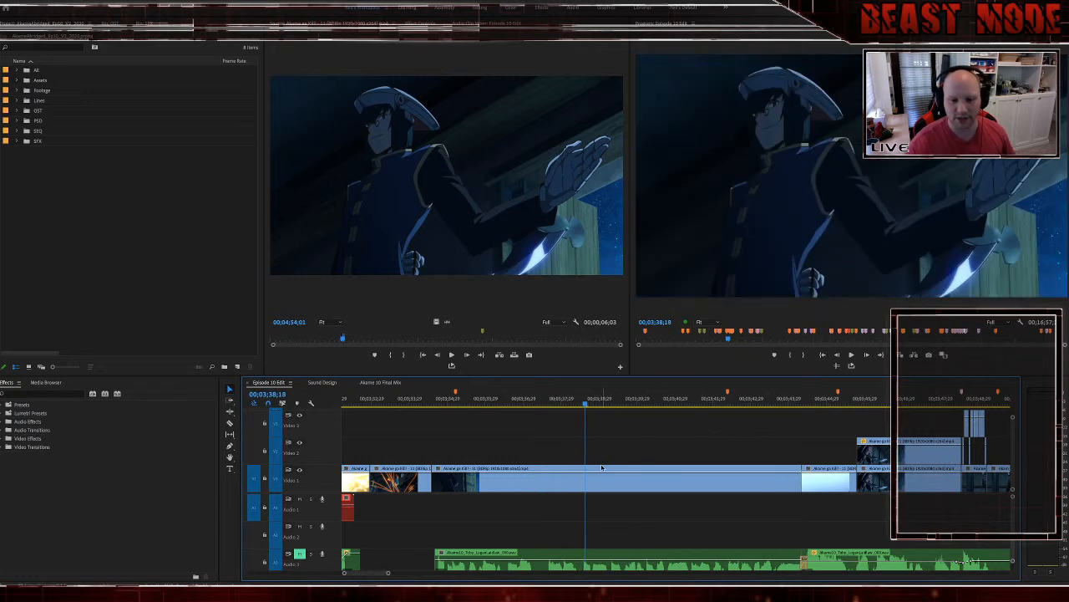
{"action": "key", "text": "ctrl+k"}
Step: Apply a frame hold set to Playhead on the clip segment after the cut
{"action": "right_click", "coordinate": [615, 473]}
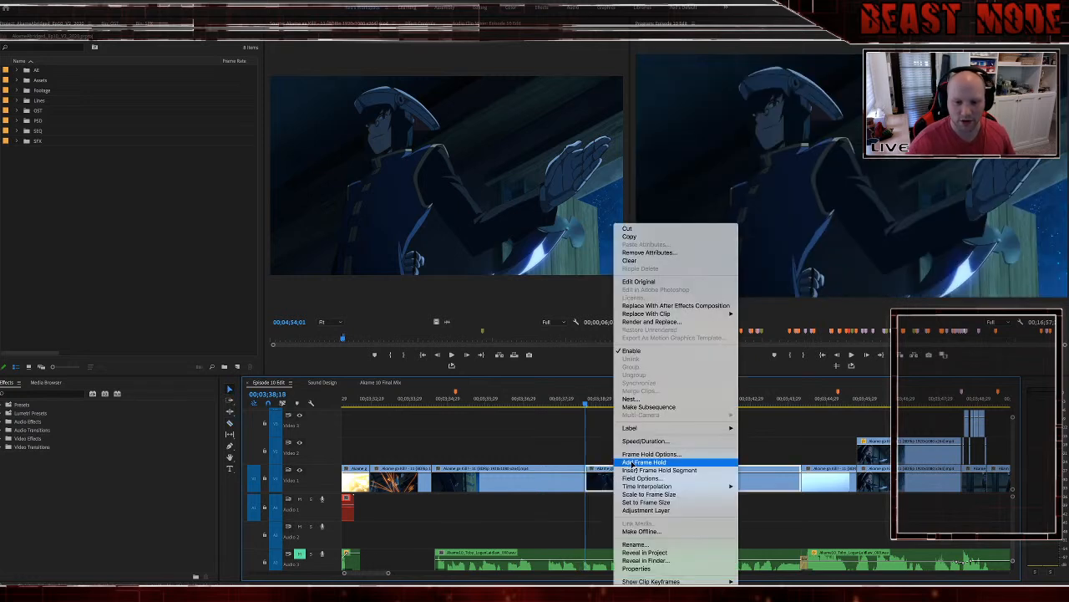
{"action": "left_click", "coordinate": [651, 453]}
{"action": "left_click", "coordinate": [528, 289]}
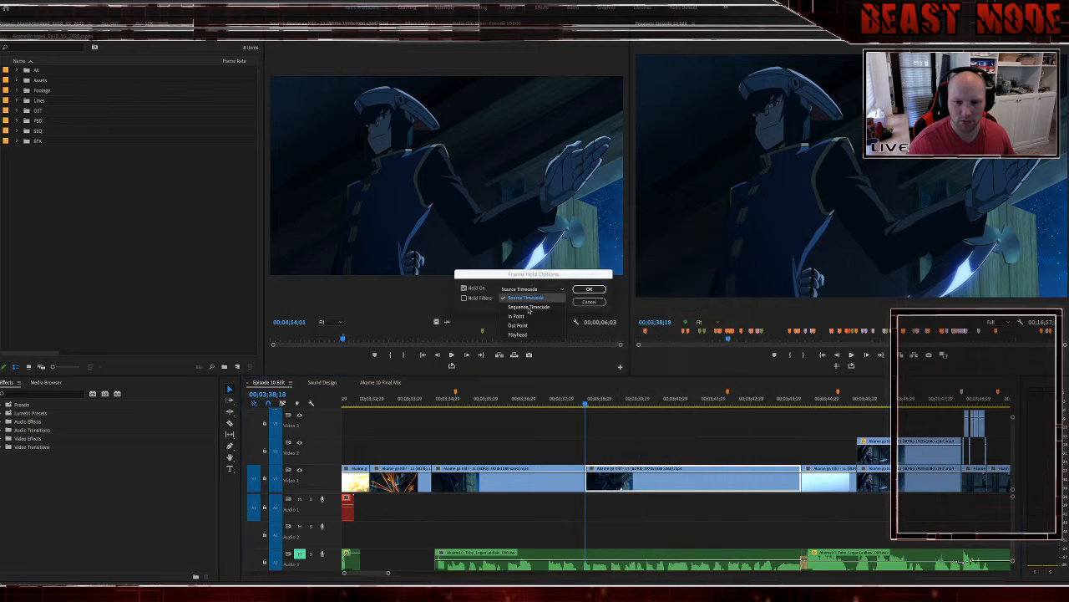
{"action": "left_click", "coordinate": [518, 335]}
{"action": "left_click", "coordinate": [589, 289]}
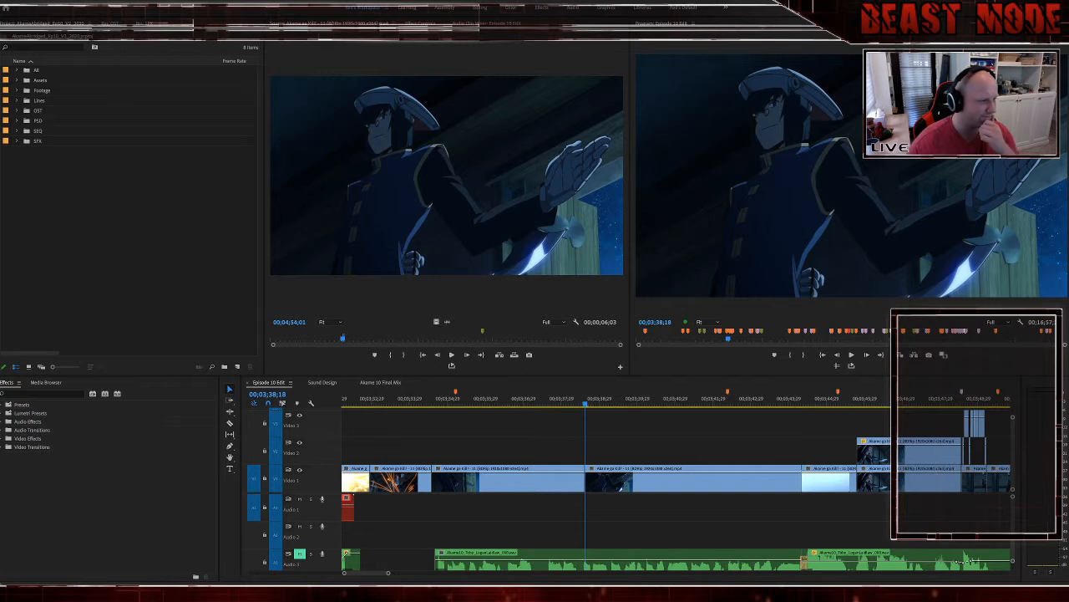
Step: Unmute the Audio 3 dialogue track
{"action": "left_click", "coordinate": [446, 435]}
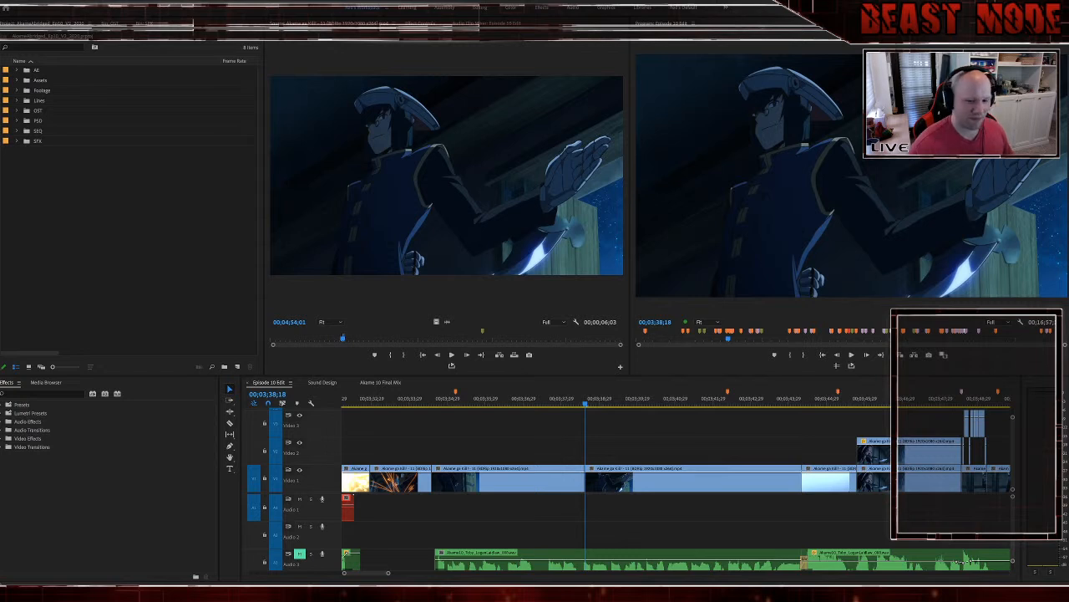
{"action": "left_click", "coordinate": [399, 539]}
{"action": "left_click", "coordinate": [300, 554]}
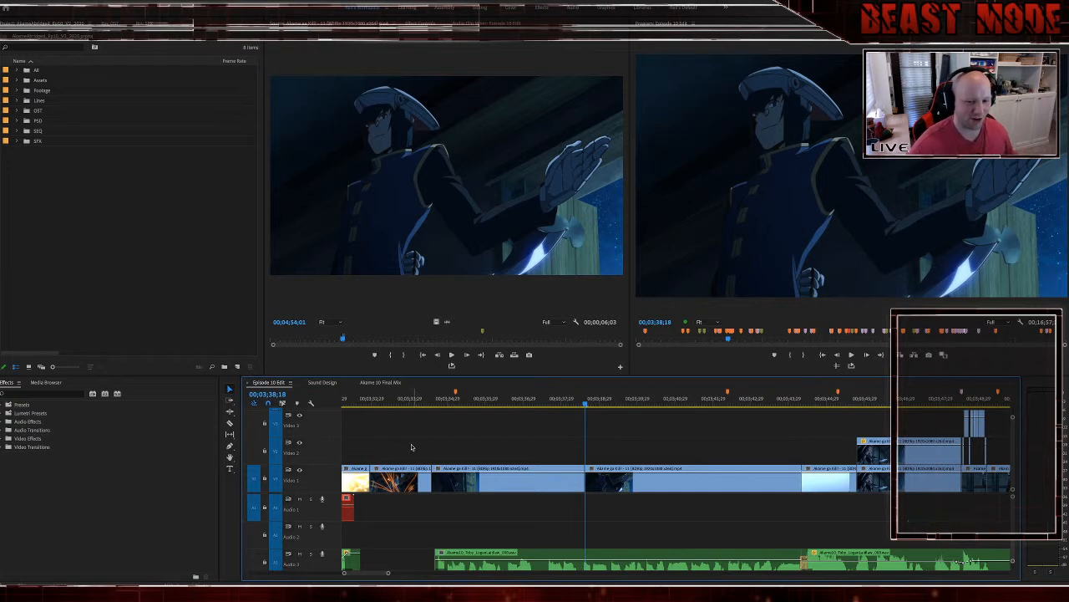
Step: Go to the marker at 00;03;48;15 and delete the "VFX: Add blood dripping from the wound when he says 'oil'" title from Video 5
{"action": "scroll", "coordinate": [389, 451], "scroll_direction": "down", "scroll_amount": 10}
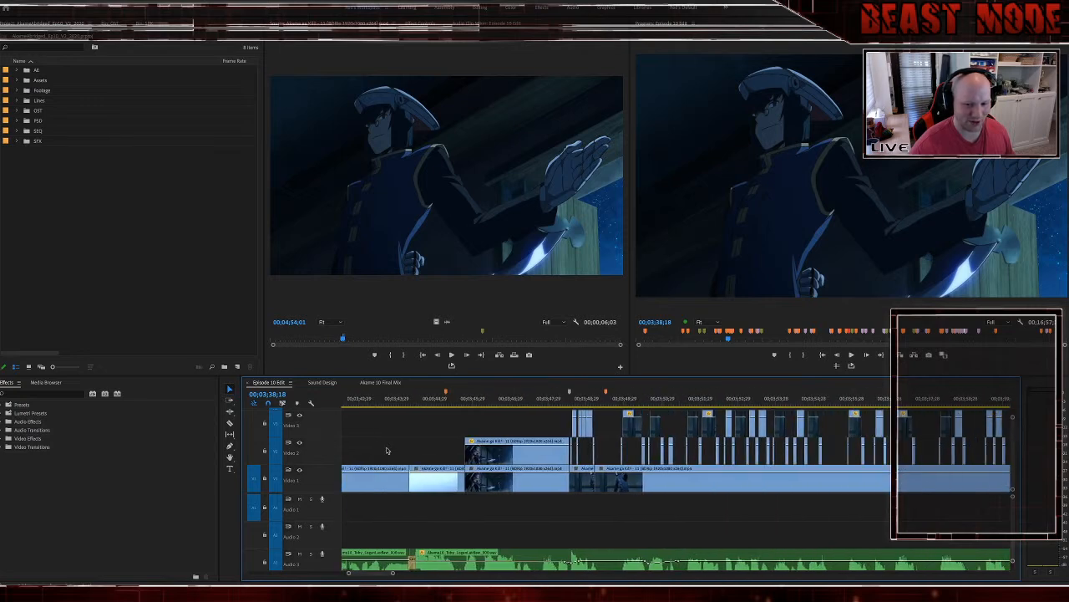
{"action": "scroll", "coordinate": [387, 449], "scroll_direction": "up", "scroll_amount": 2}
{"action": "scroll", "coordinate": [386, 449], "scroll_direction": "down", "scroll_amount": 3}
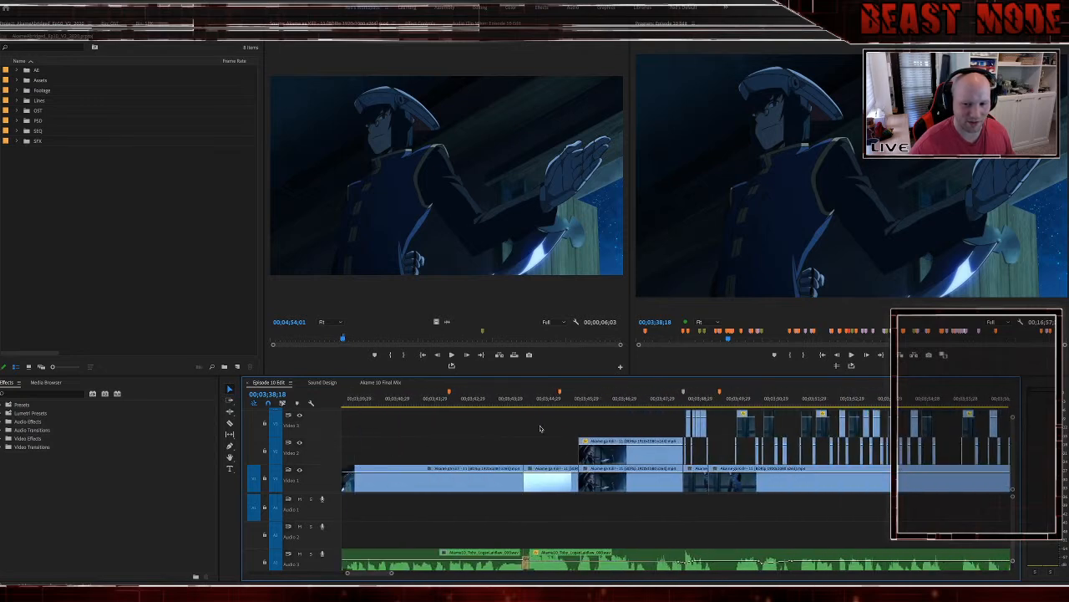
{"action": "left_click", "coordinate": [684, 398]}
{"action": "scroll", "coordinate": [593, 502], "scroll_direction": "down", "scroll_amount": 3}
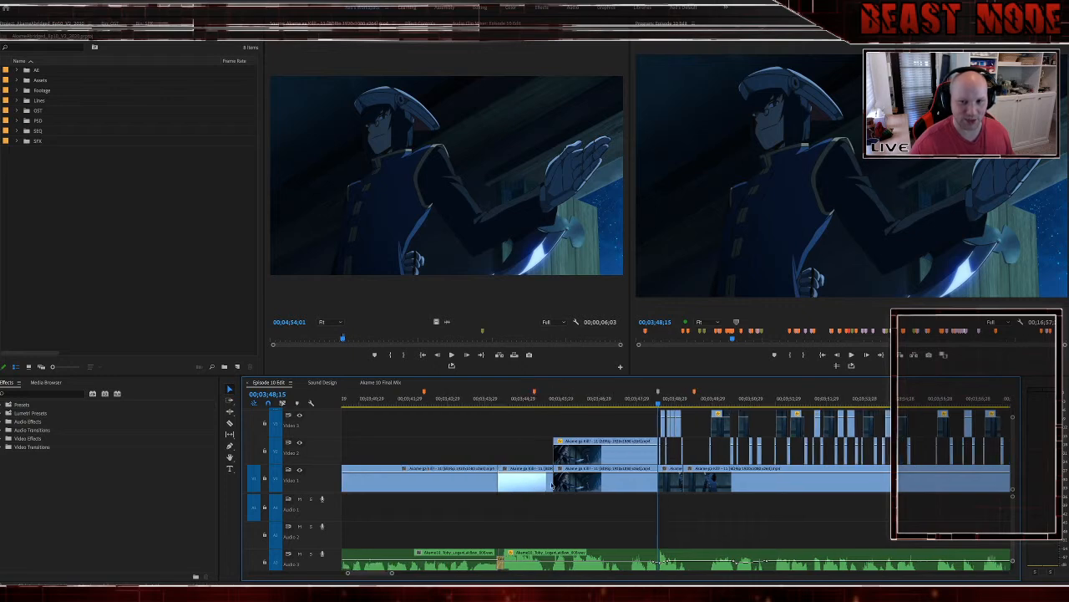
{"action": "scroll", "coordinate": [516, 443], "scroll_direction": "up", "scroll_amount": 3}
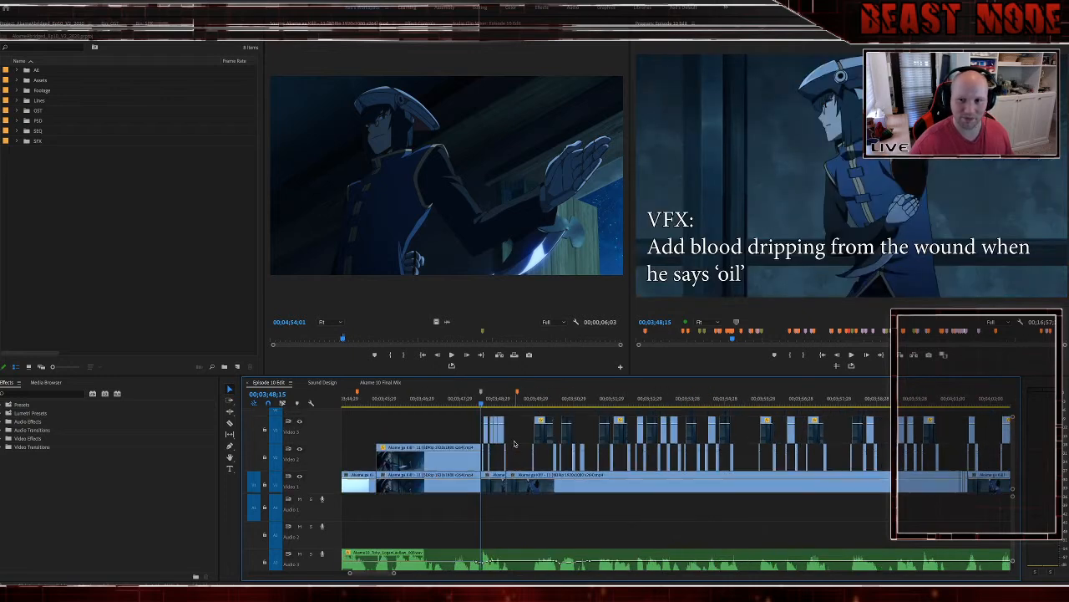
{"action": "scroll", "coordinate": [518, 436], "scroll_direction": "up", "scroll_amount": 3}
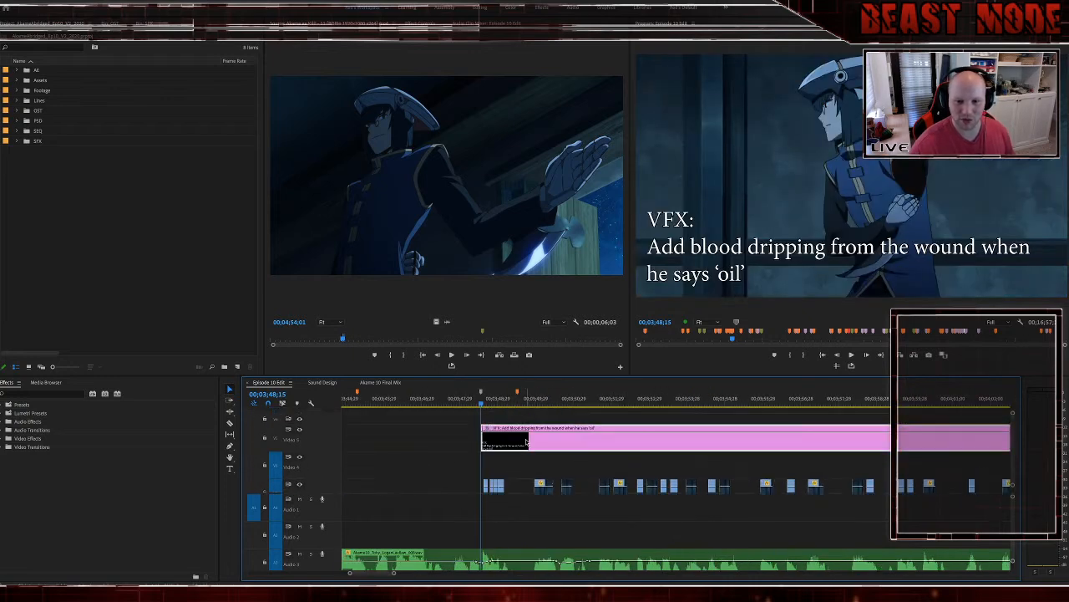
{"action": "key", "text": "Delete"}
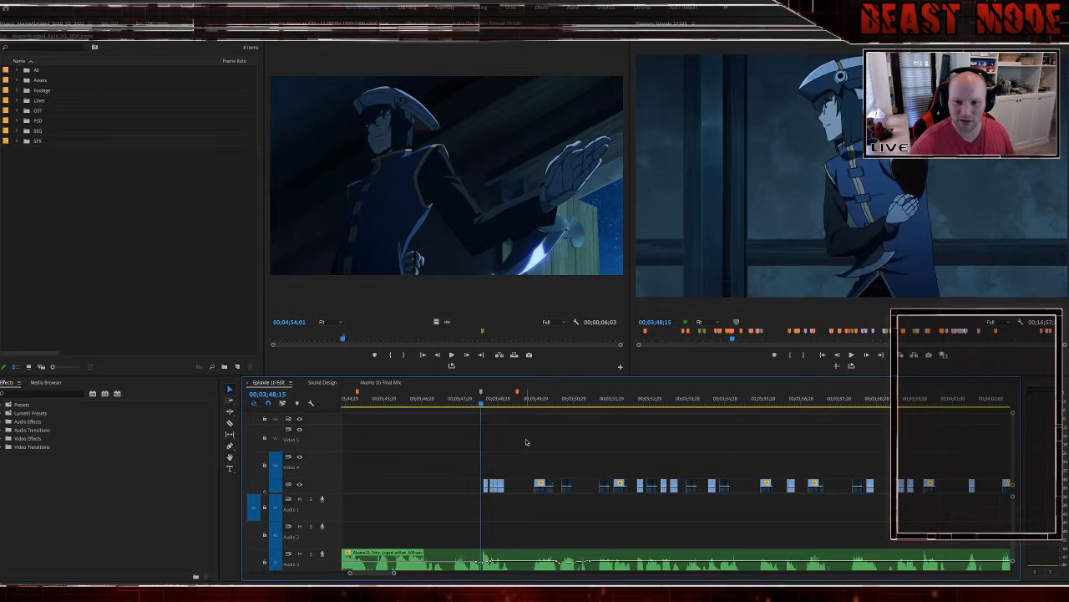
{"action": "scroll", "coordinate": [526, 442], "scroll_direction": "down", "scroll_amount": 3}
{"action": "scroll", "coordinate": [527, 442], "scroll_direction": "right", "scroll_amount": 3}
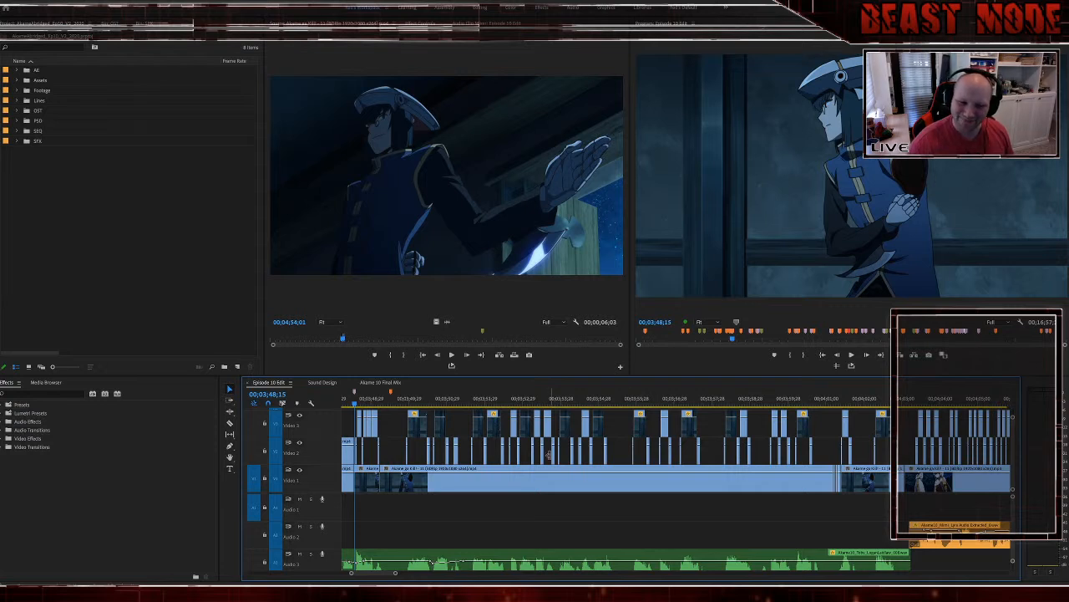
Step: Split the dialogue clip on Audio 3 at 00;03;48;15
{"action": "left_click", "coordinate": [450, 508]}
{"action": "key", "text": "c"}
{"action": "left_click", "coordinate": [357, 557]}
{"action": "key", "text": "v"}
Step: Replace the Video 1 clips of the wounded-arm shot and the Audio 3 dialogue clip after 00;03;48;15 with an After Effects composition
{"action": "left_click", "coordinate": [377, 528]}
{"action": "left_click", "coordinate": [384, 527]}
{"action": "left_click_drag", "start_coordinate": [373, 514], "coordinate": [425, 485]}
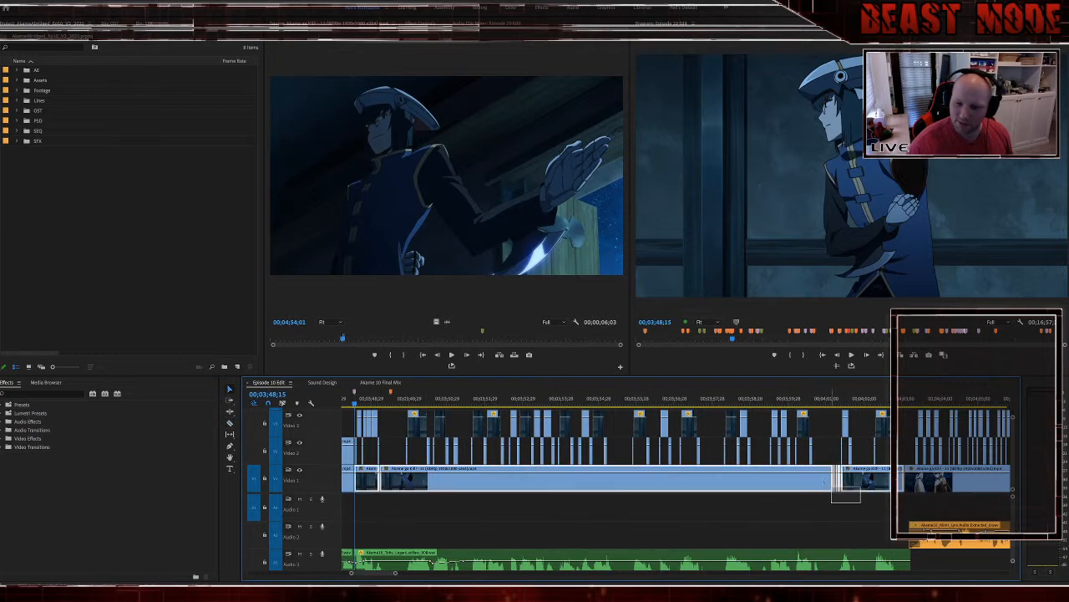
{"action": "left_click", "coordinate": [771, 554], "text": "shift"}
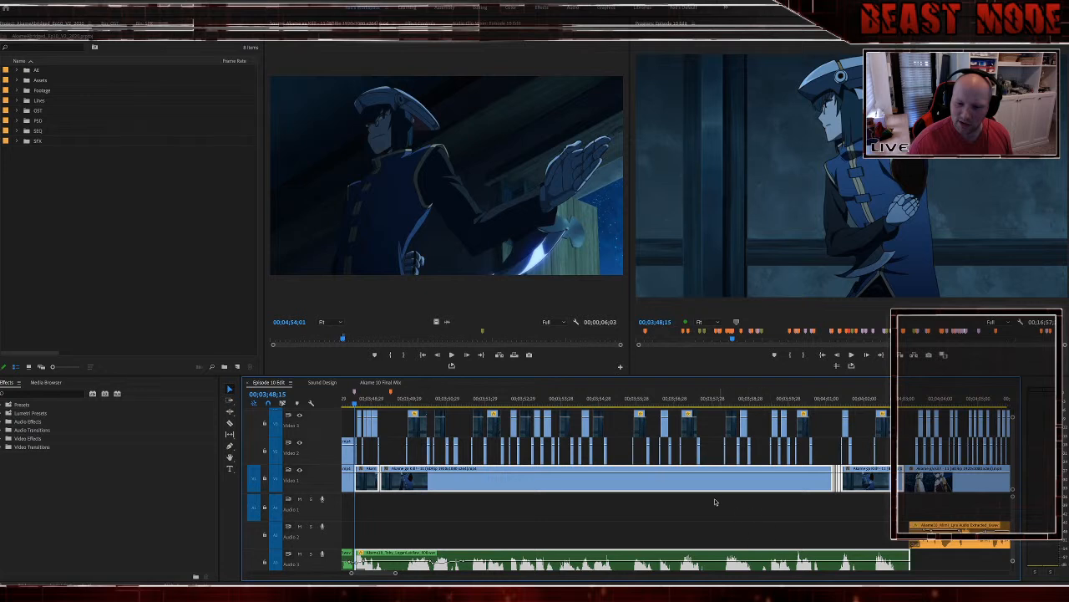
{"action": "right_click", "coordinate": [598, 491]}
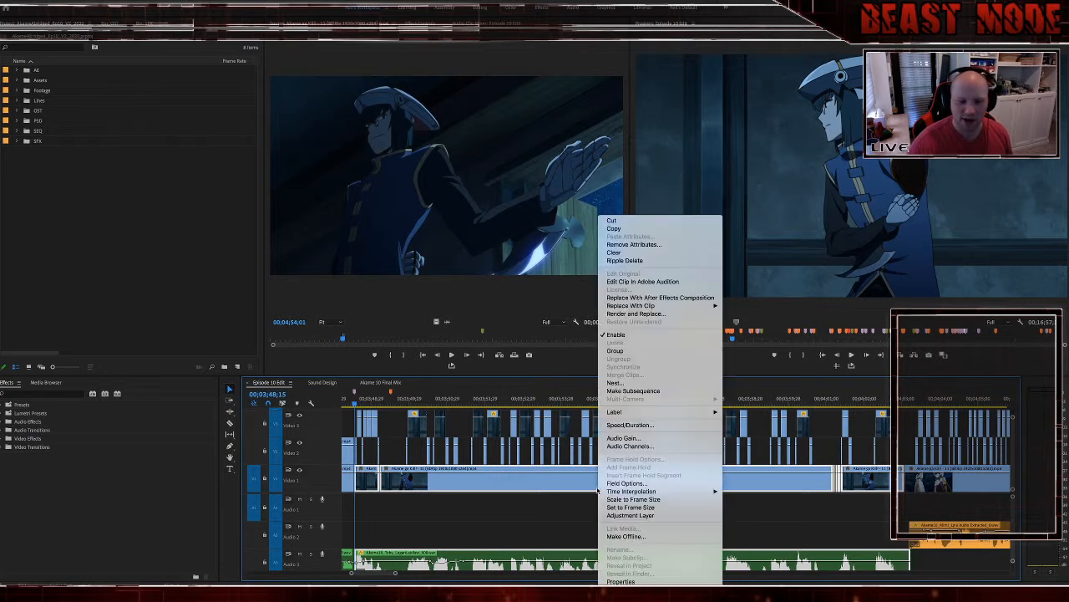
{"action": "left_click", "coordinate": [661, 302]}
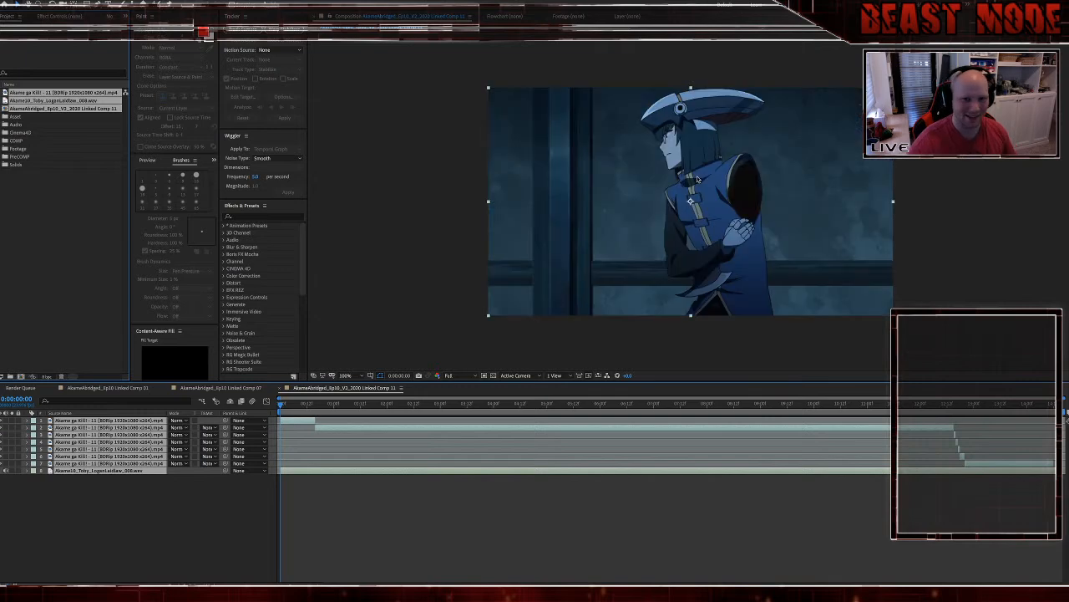
Step: Play back the banner sign shot in the AkameAbridged_Ep10 Linked Comp 01 composition
{"action": "left_click", "coordinate": [108, 388]}
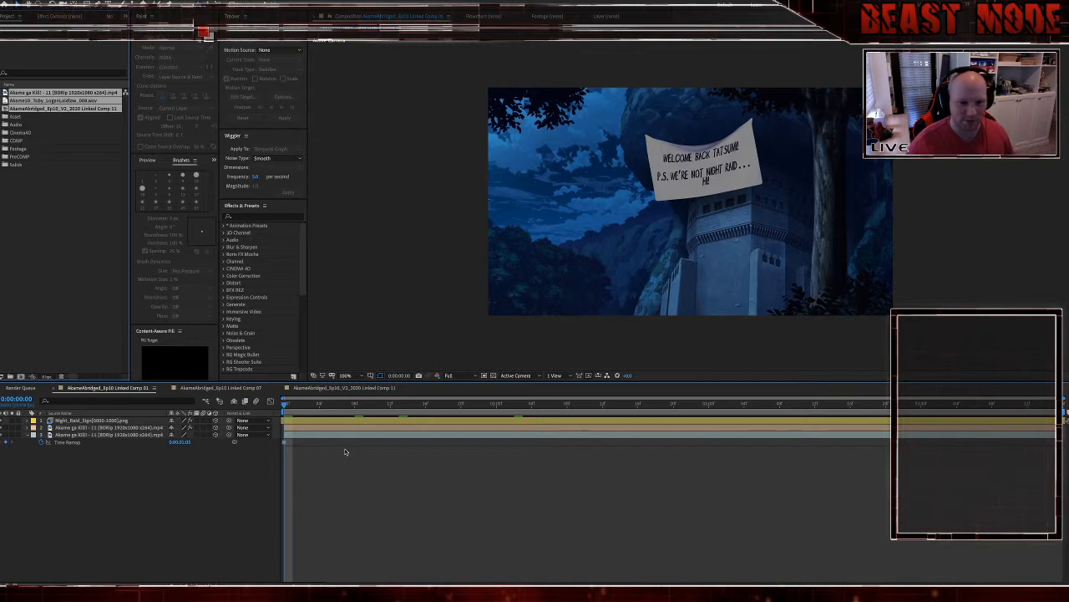
{"action": "left_click", "coordinate": [306, 422]}
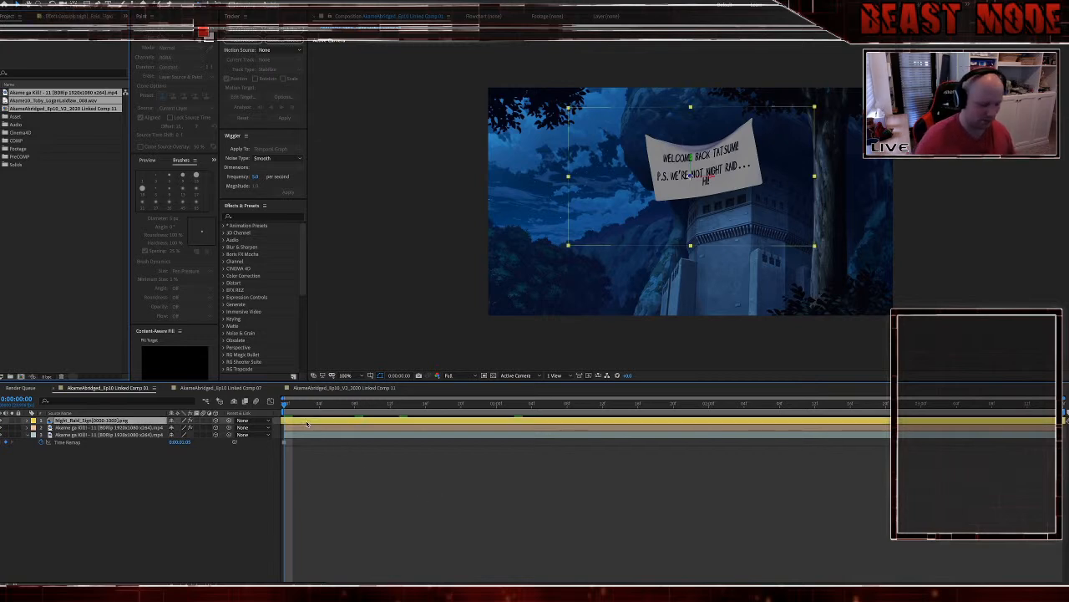
{"action": "left_click", "coordinate": [343, 472]}
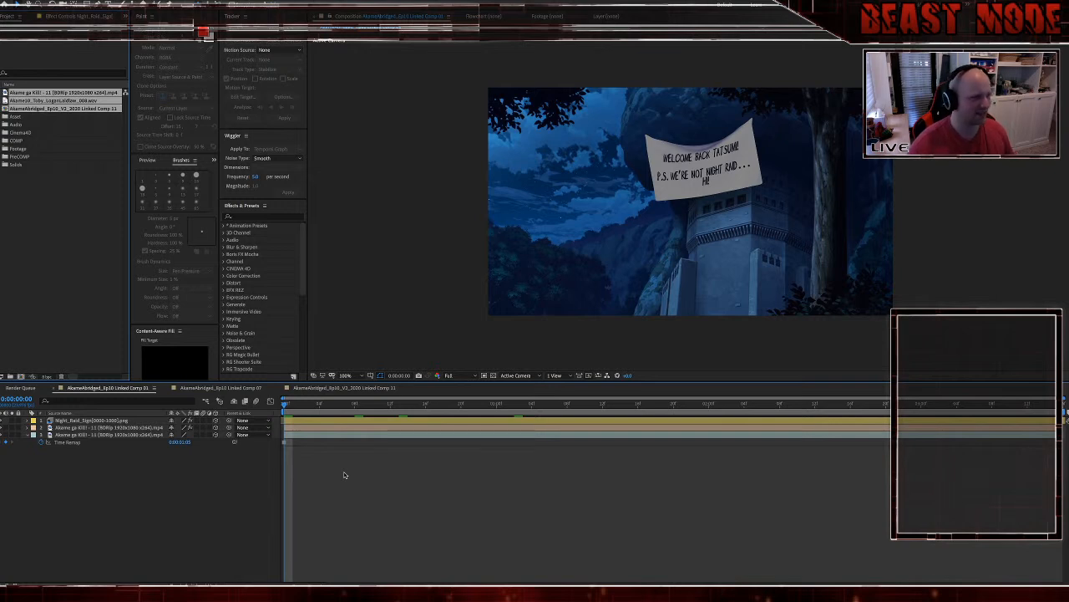
{"action": "key", "text": "space"}
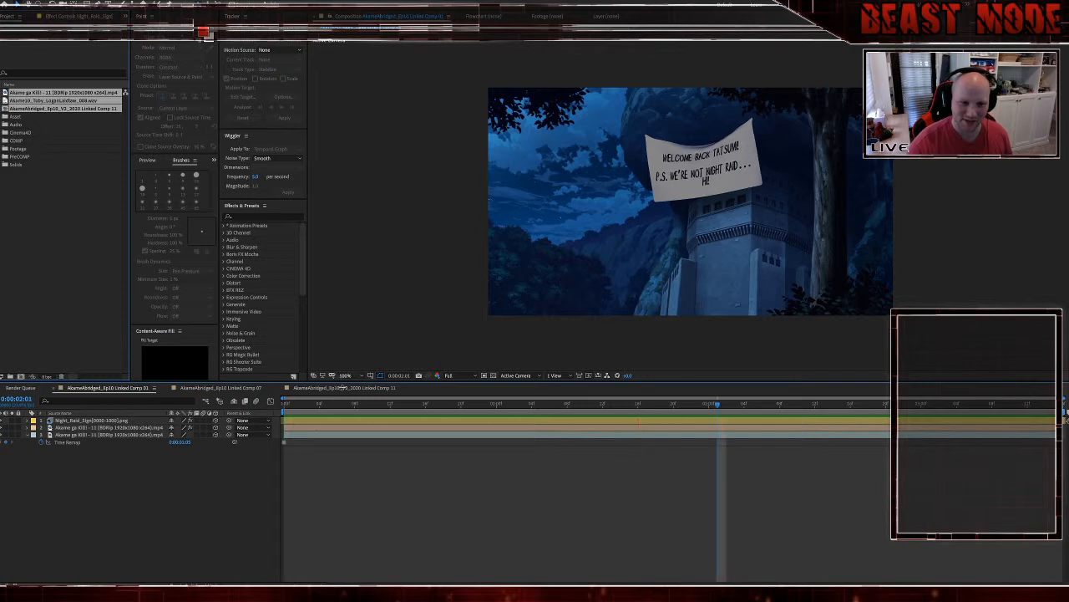
Step: In Linked Comp 11, freeze the second footage layer on its frame at 0:00:00:16 and preview from the start
{"action": "left_click", "coordinate": [342, 388]}
{"action": "left_click", "coordinate": [350, 506]}
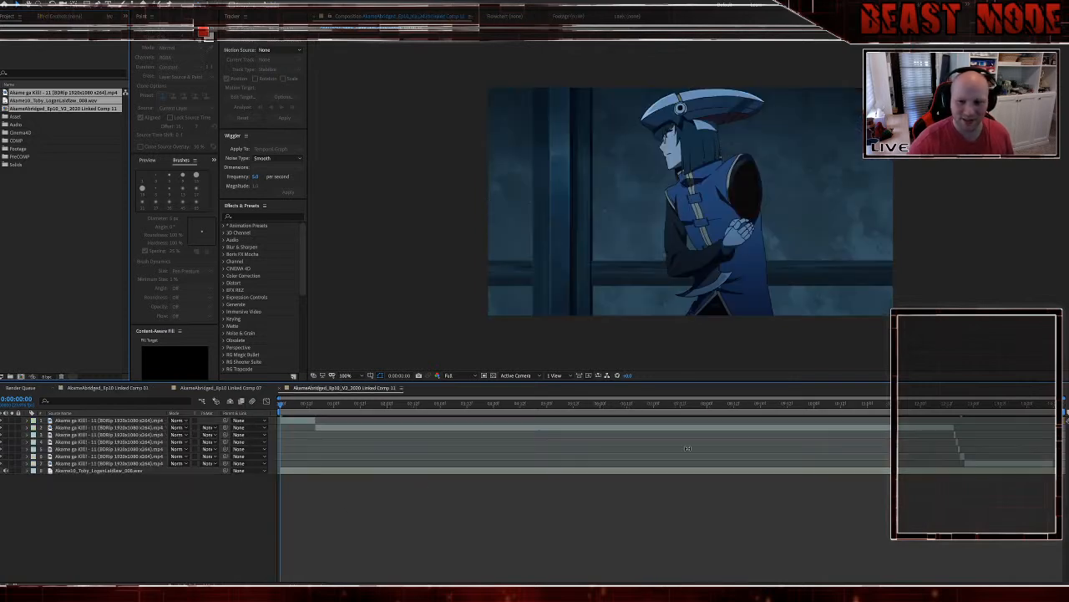
{"action": "left_click", "coordinate": [314, 405]}
{"action": "key", "text": "Page_Down"}
{"action": "key", "text": "Page_Down"}
{"action": "right_click", "coordinate": [330, 428]}
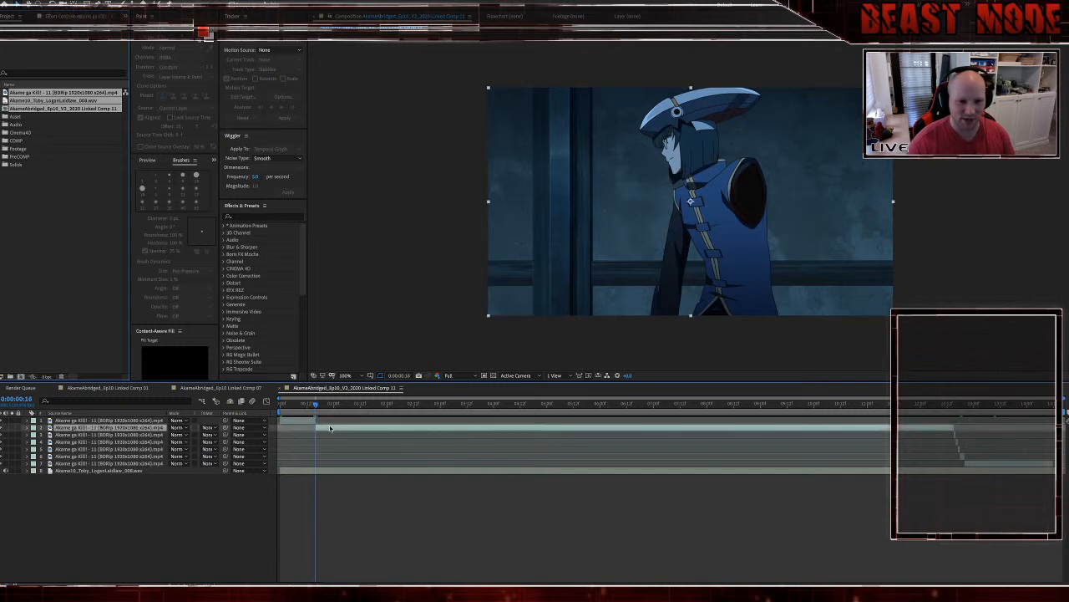
{"action": "mouse_move", "coordinate": [346, 408]}
{"action": "left_click", "coordinate": [475, 433]}
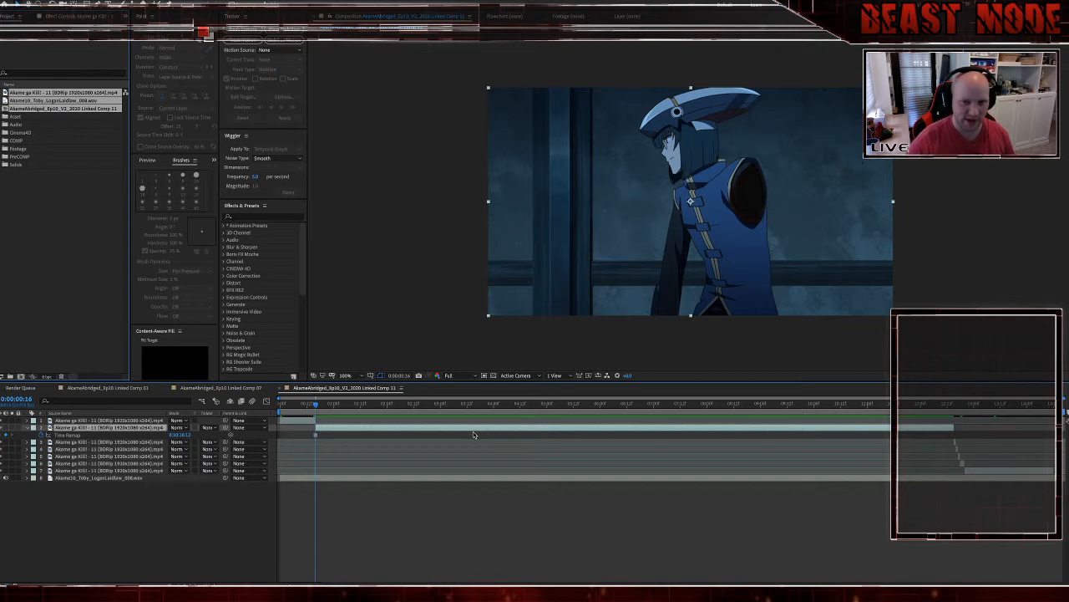
{"action": "key", "text": "Home"}
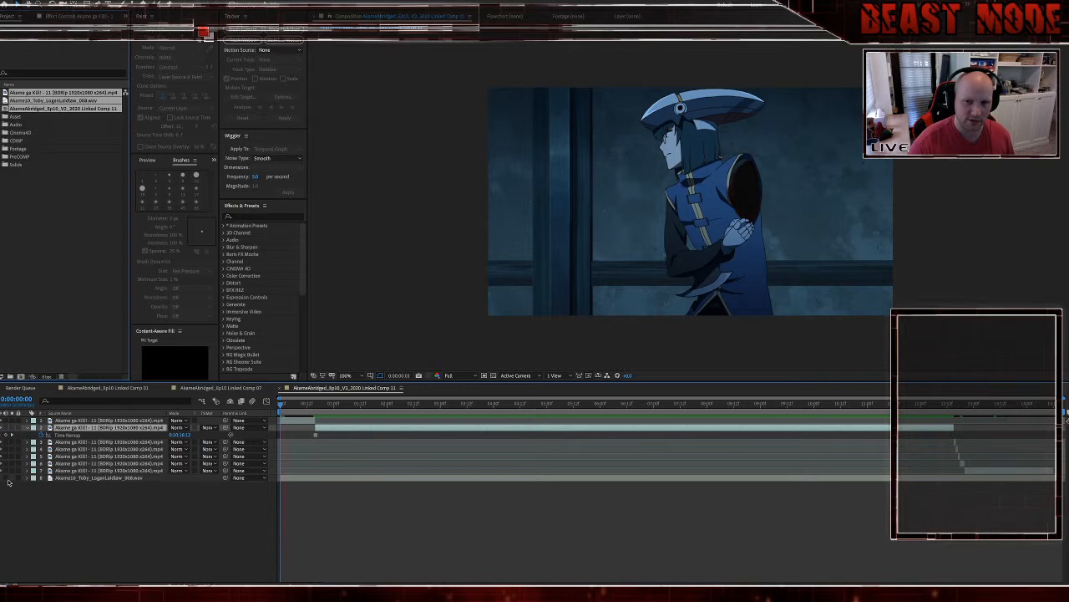
{"action": "key", "text": "space"}
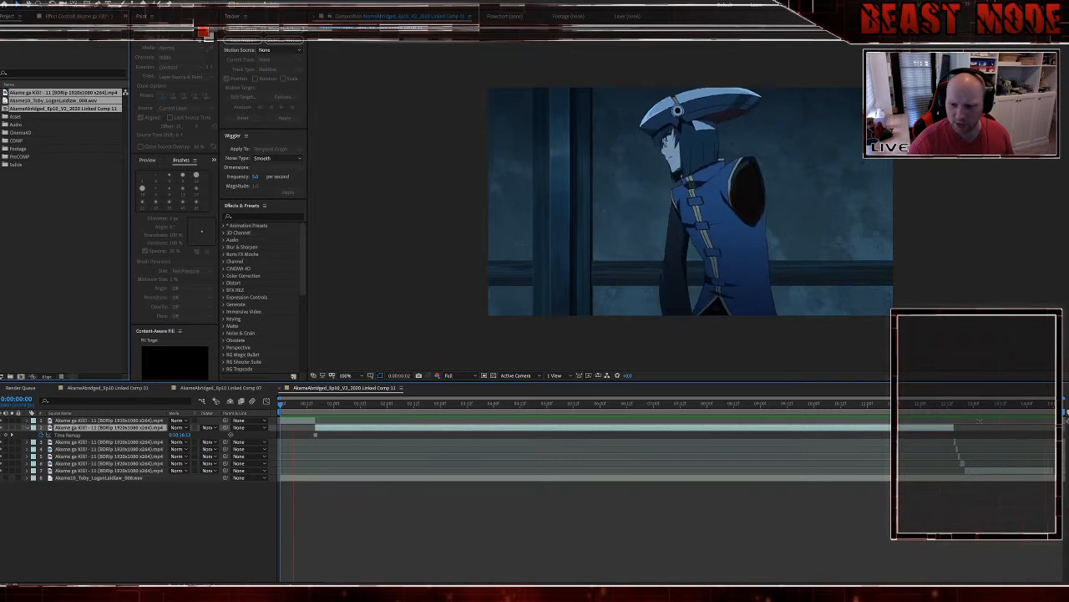
Step: Step through the frames from 0:00:12:15 onward, freeze the seventh footage layer on its first frame, and preview it
{"action": "left_click", "coordinate": [953, 405]}
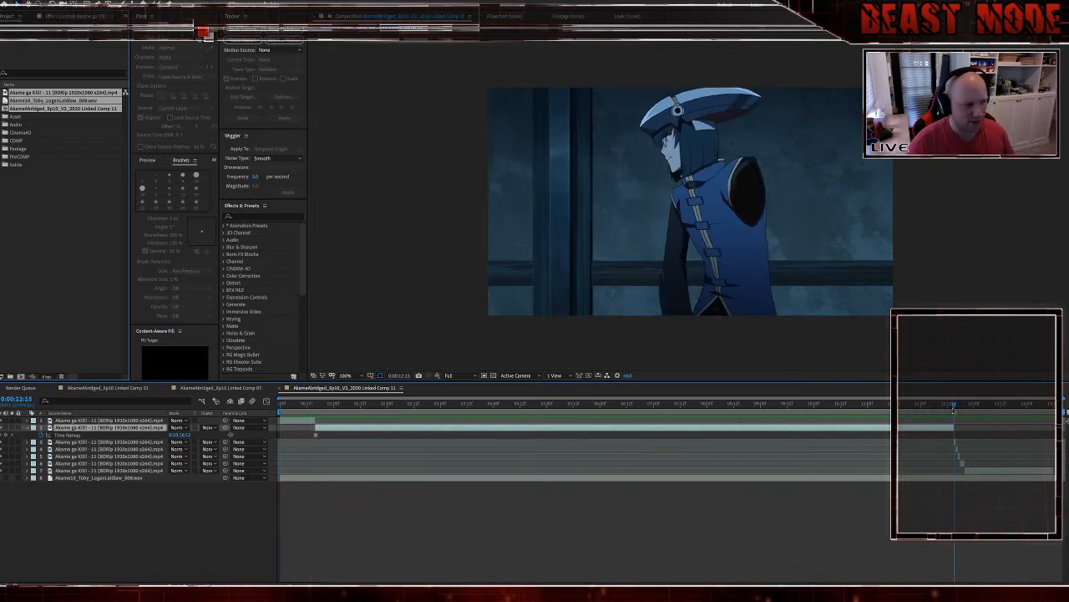
{"action": "left_click", "coordinate": [953, 408]}
{"action": "key", "text": "Page_Down"}
{"action": "key", "text": "Page_Down"}
{"action": "key", "text": "Page_Down"}
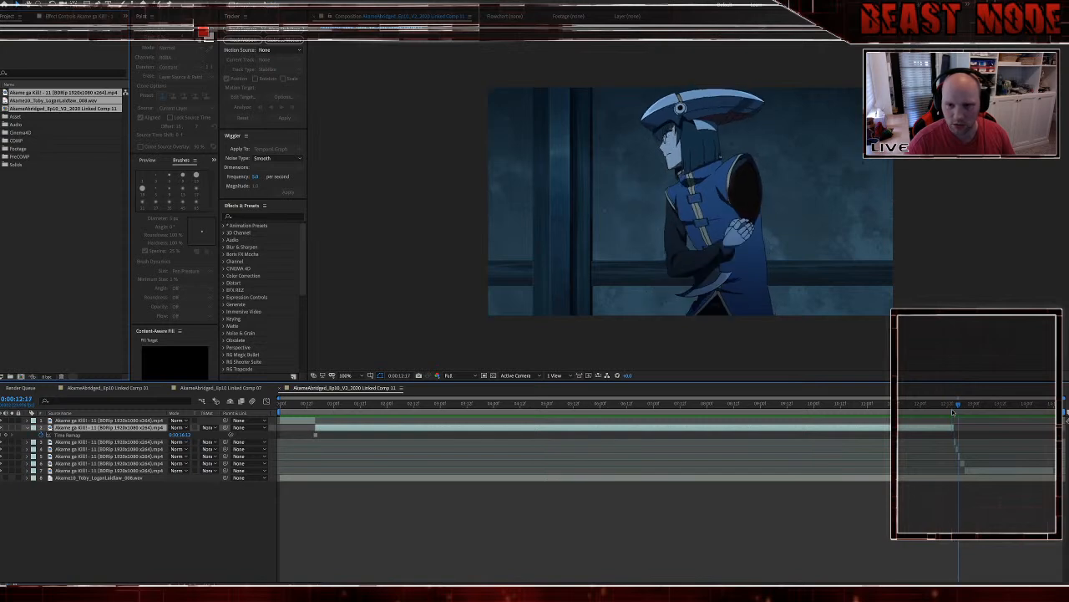
{"action": "key", "text": "Page_Up"}
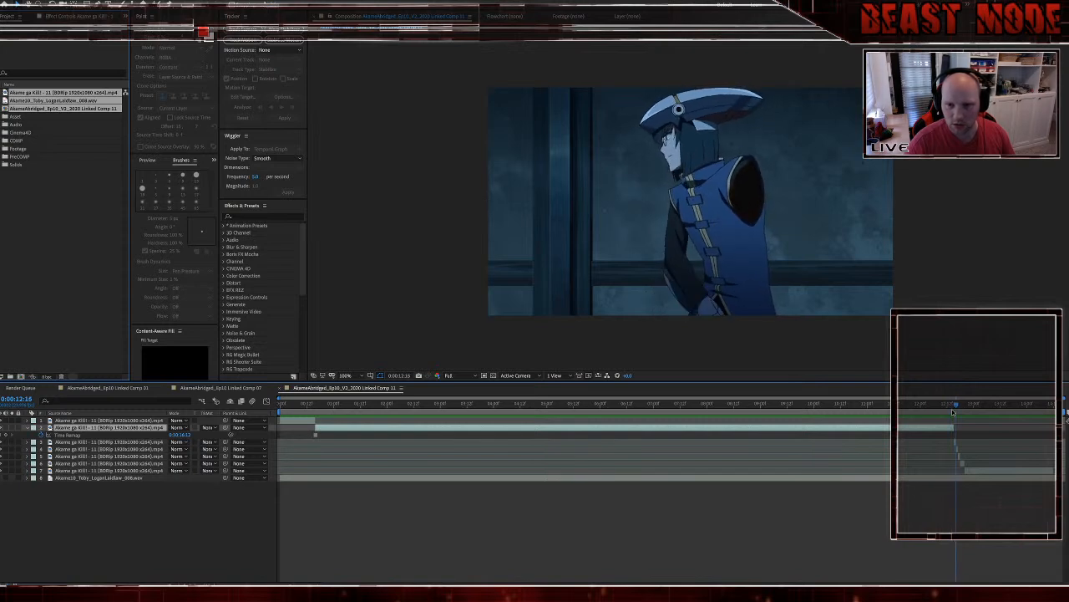
{"action": "key", "text": "Page_Down"}
{"action": "key", "text": "Page_Down"}
{"action": "key", "text": "Page_Down"}
{"action": "key", "text": "Page_Down"}
{"action": "key", "text": "Page_Down"}
{"action": "key", "text": "Page_Down"}
{"action": "key", "text": "Page_Down"}
{"action": "key", "text": "Page_Down"}
{"action": "key", "text": "Page_Down"}
{"action": "key", "text": "Page_Down"}
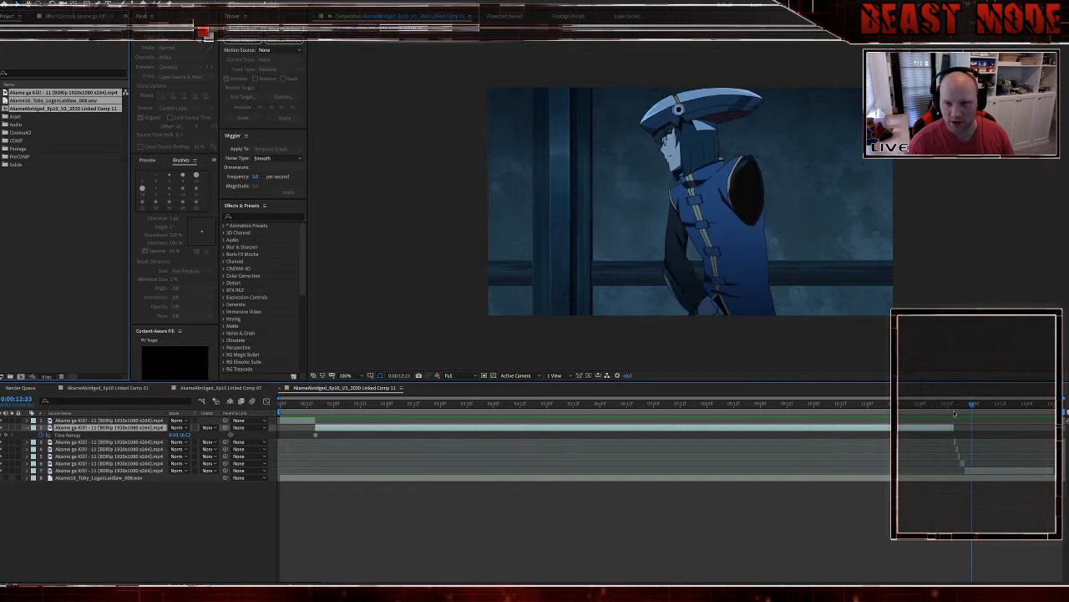
{"action": "key", "text": "Page_Up"}
{"action": "key", "text": "Page_Up"}
{"action": "key", "text": "Page_Up"}
{"action": "right_click", "coordinate": [977, 471]}
{"action": "mouse_move", "coordinate": [907, 409]}
{"action": "left_click", "coordinate": [836, 433]}
{"action": "key", "text": "space"}
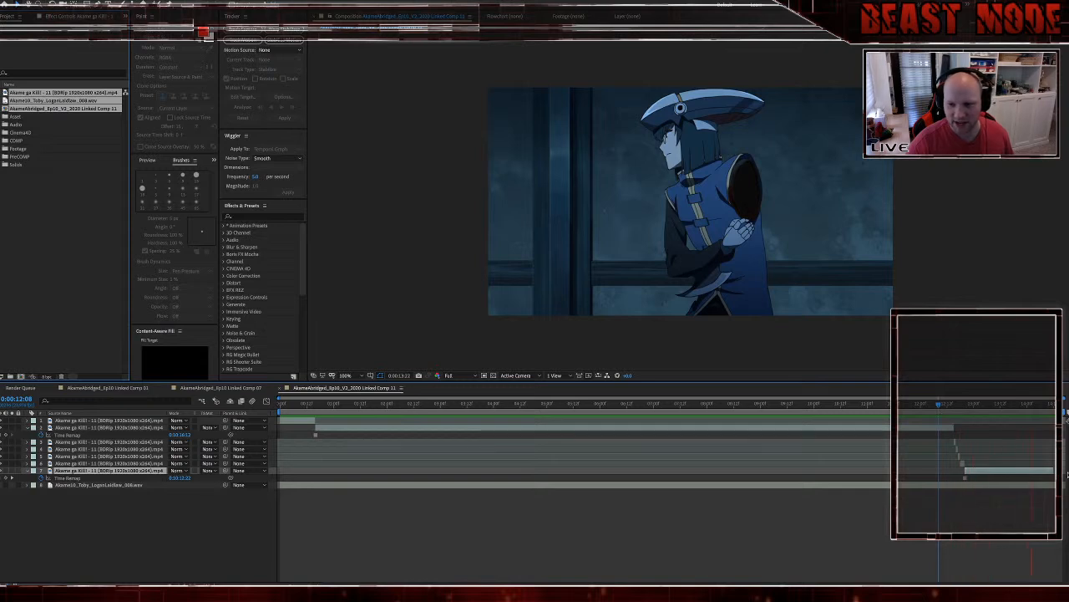
Step: Pre-compose the seven footage layers into a new composition named "Toby", moving all attributes into it
{"action": "left_click_drag", "start_coordinate": [938, 404], "coordinate": [253, 470]}
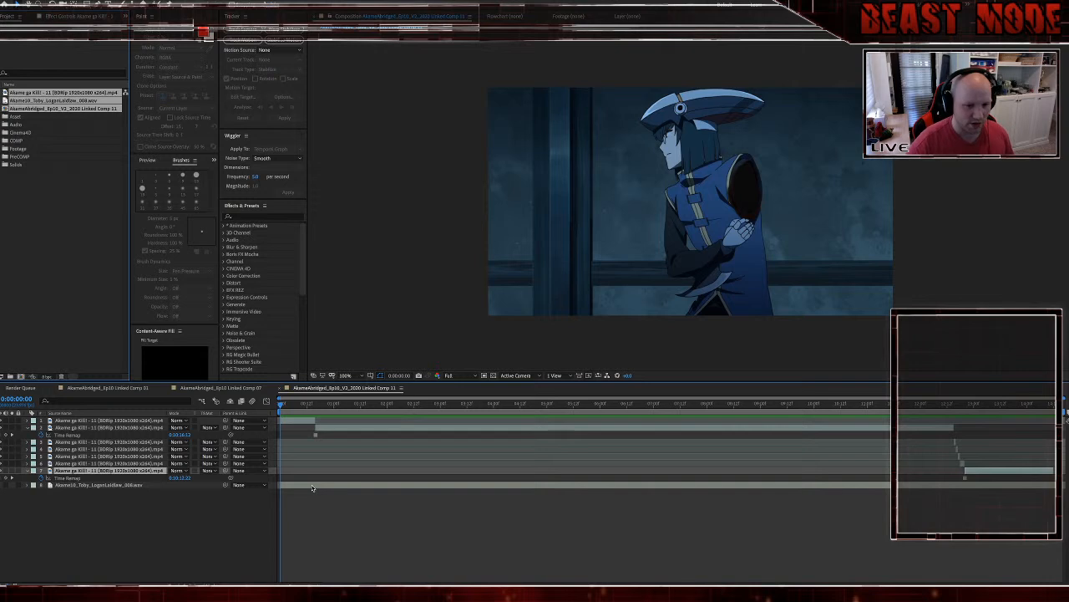
{"action": "left_click", "coordinate": [297, 422]}
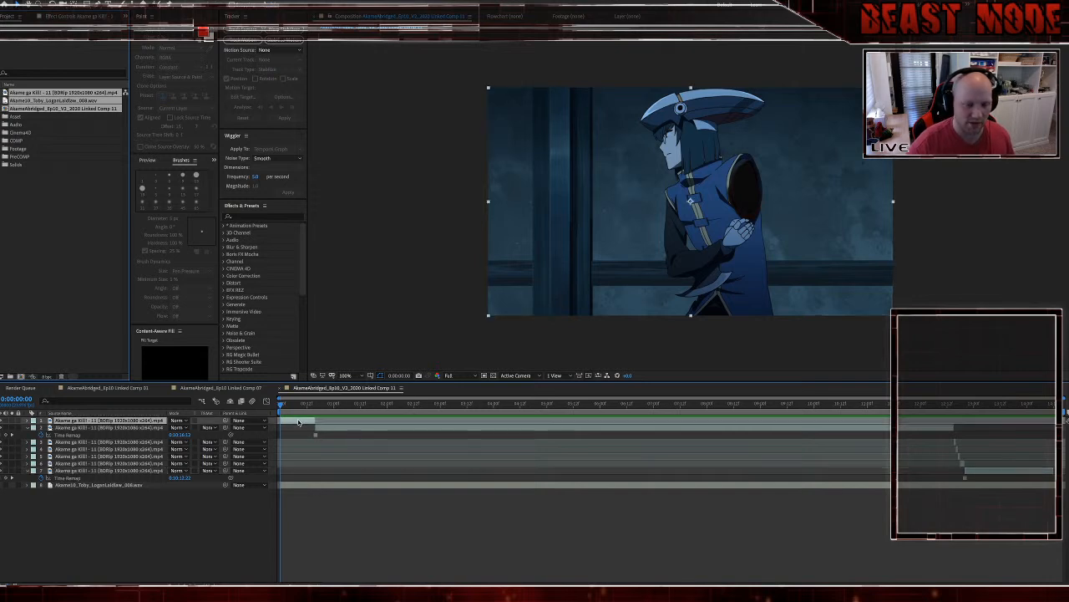
{"action": "left_click", "coordinate": [972, 473], "text": "shift"}
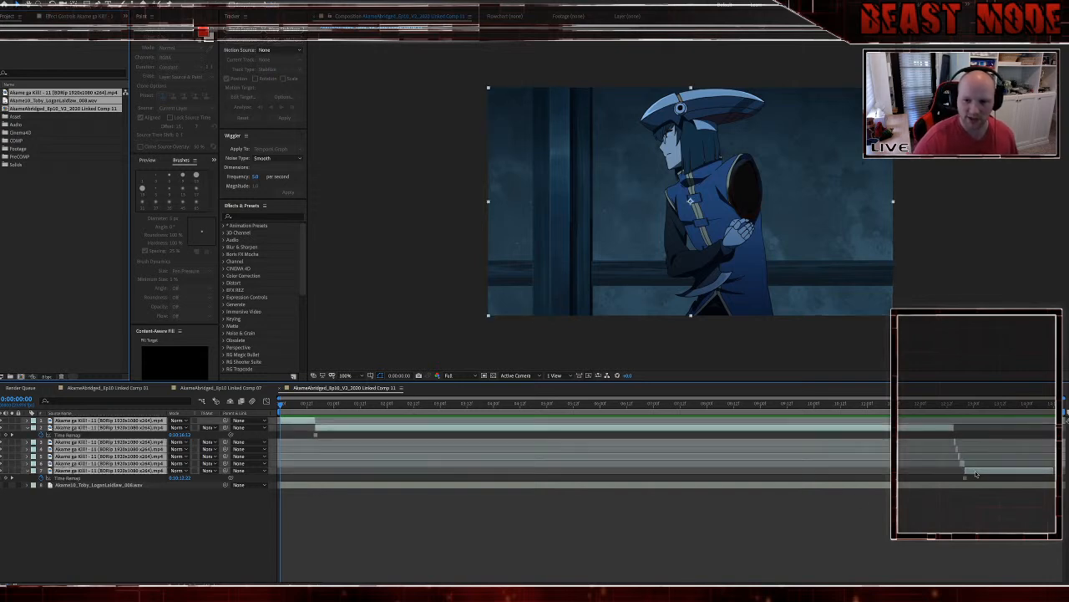
{"action": "key", "text": "ctrl+shift+c"}
{"action": "type", "text": "Toby"}
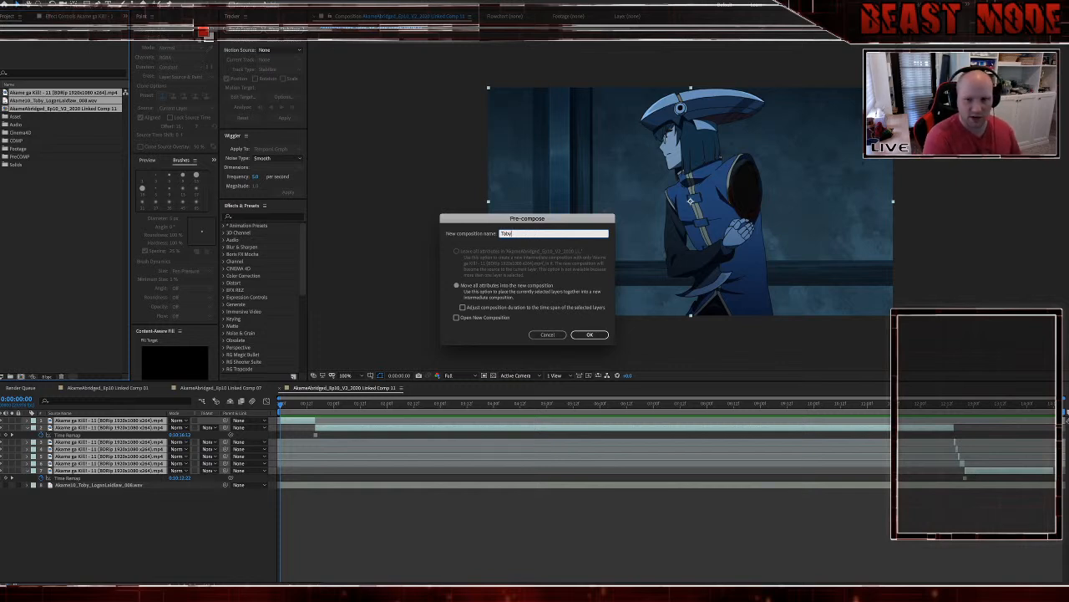
{"action": "left_click_drag", "start_coordinate": [568, 219], "coordinate": [476, 160]}
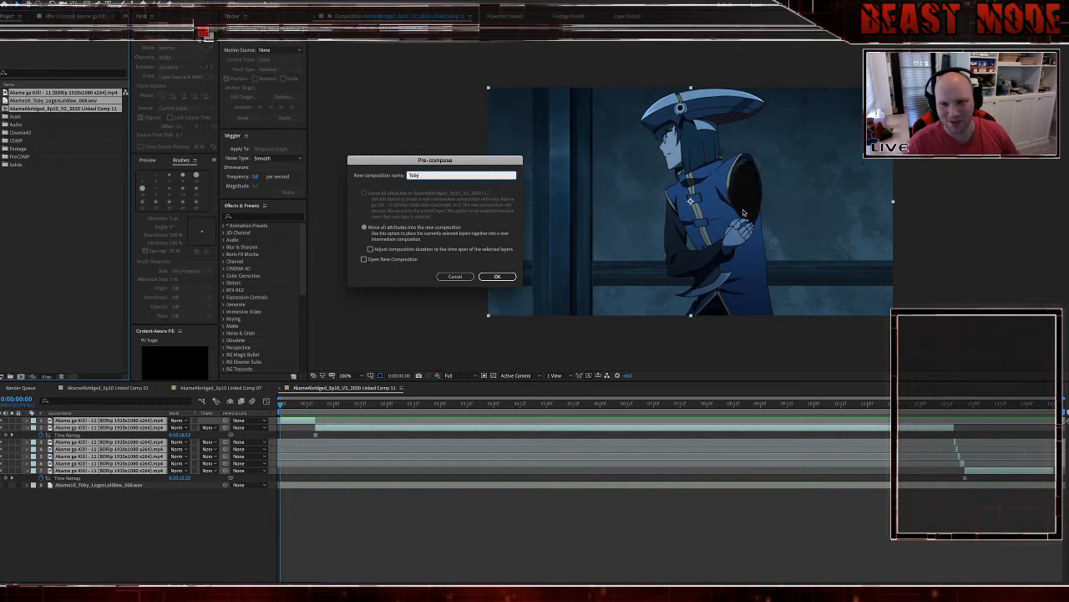
{"action": "left_click", "coordinate": [499, 276]}
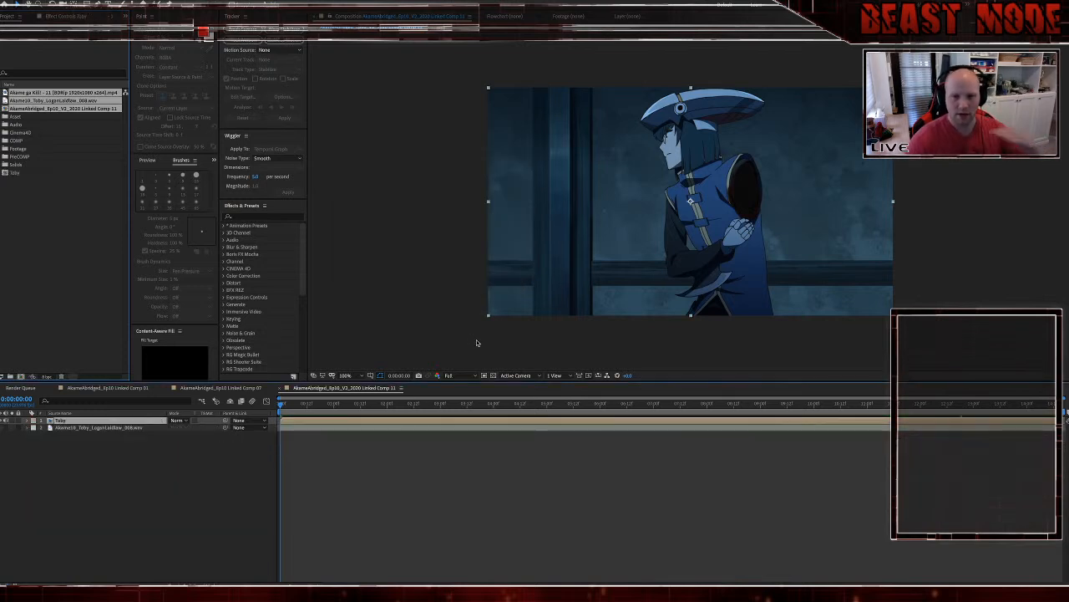
Step: Add a null object and create a position motion tracker on the Toby layer with the null as its target
{"action": "key", "text": "ctrl+alt+shift+y"}
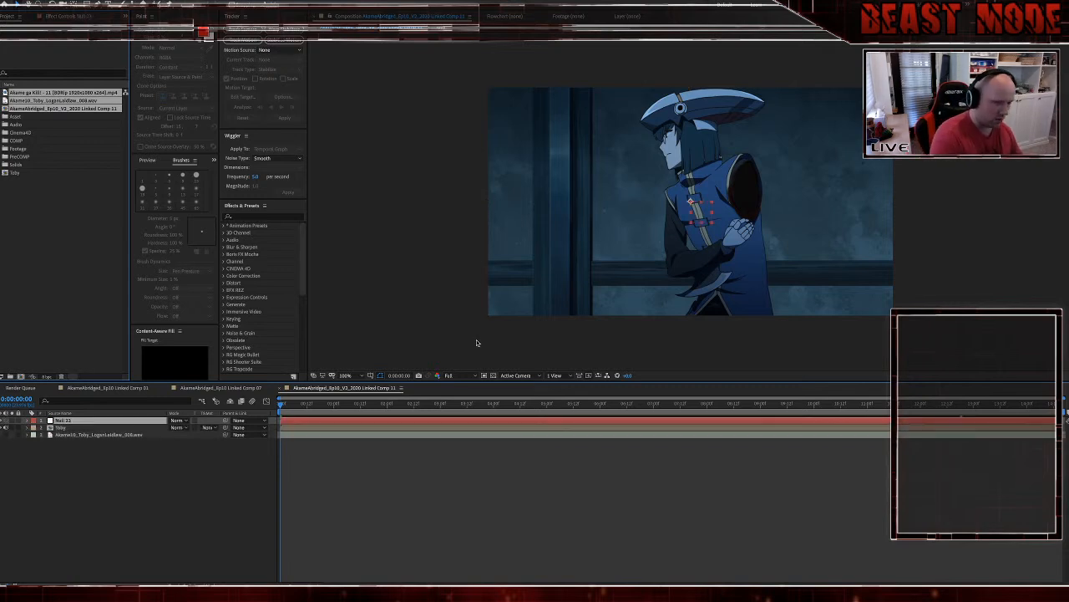
{"action": "left_click", "coordinate": [556, 426]}
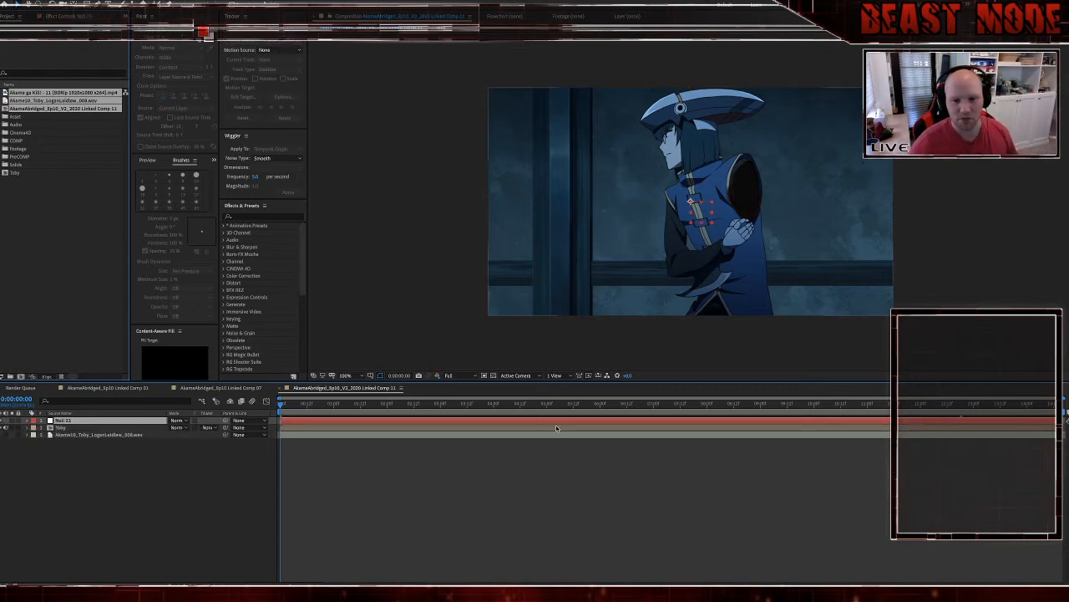
{"action": "left_click", "coordinate": [242, 40]}
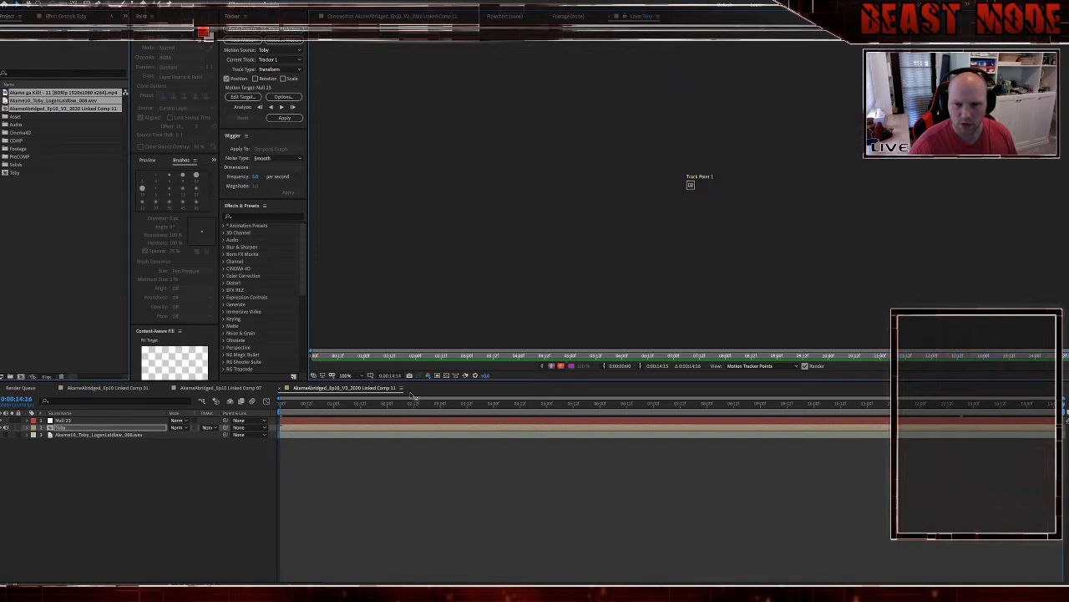
Step: Play the shot from the start in the layer and composition views to examine the character's movement
{"action": "left_click", "coordinate": [422, 466]}
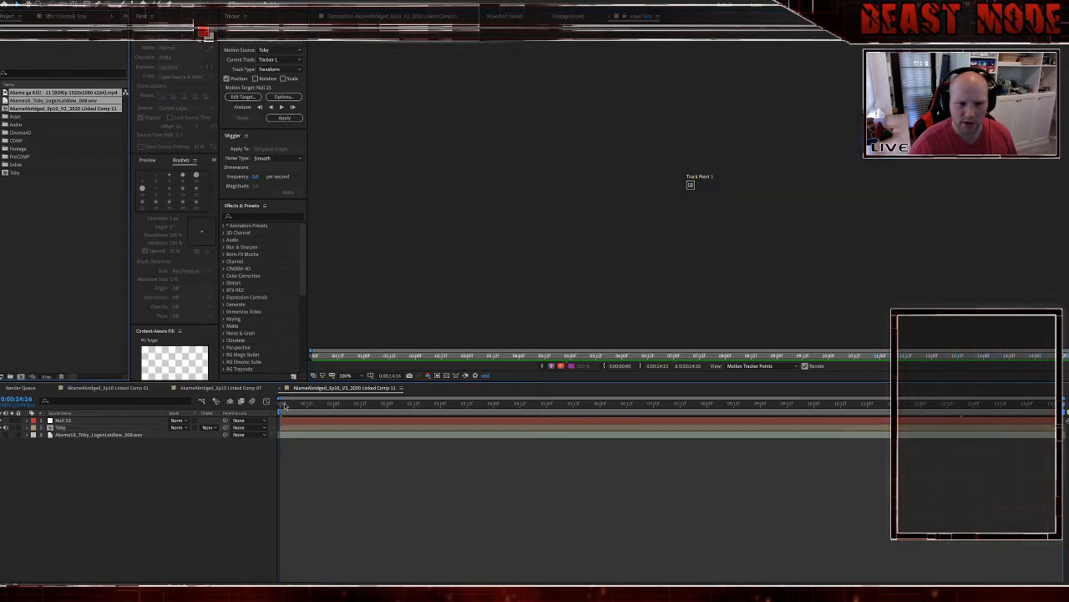
{"action": "left_click_drag", "start_coordinate": [287, 404], "coordinate": [268, 404]}
{"action": "key", "text": "space"}
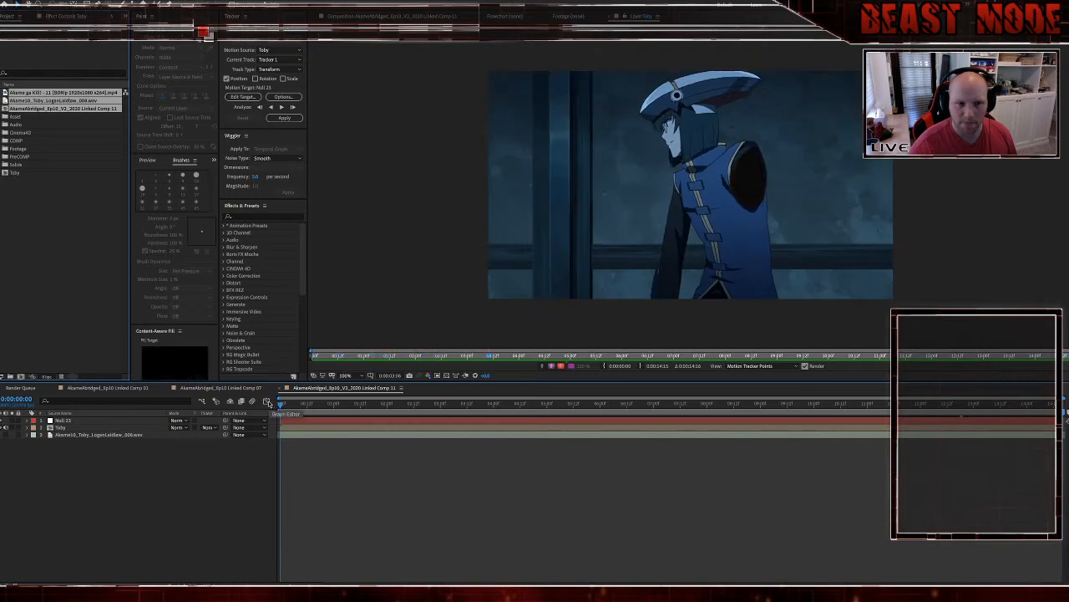
{"action": "left_click", "coordinate": [393, 15]}
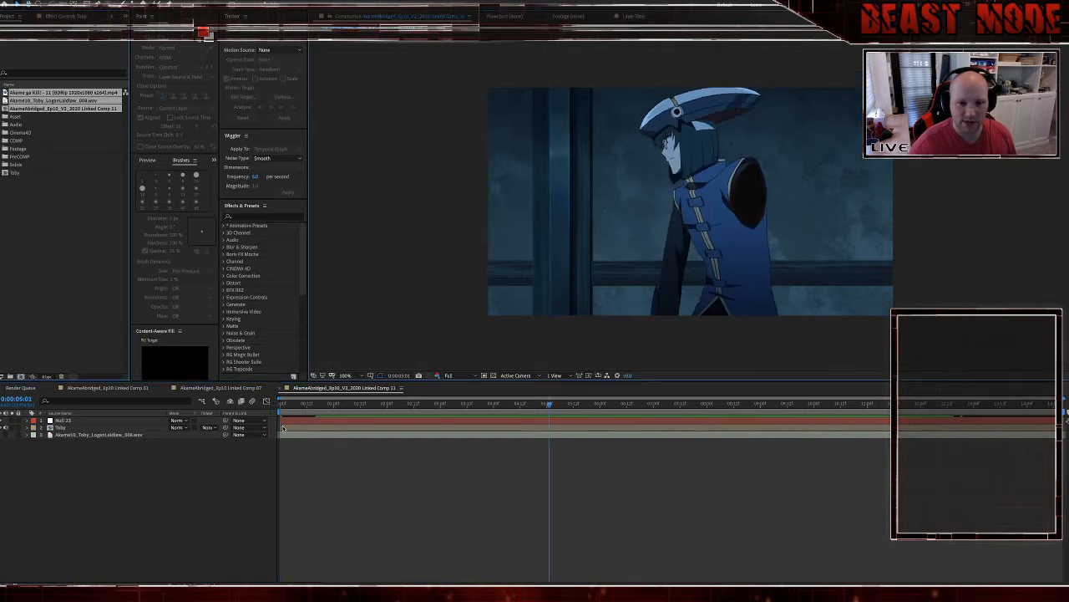
{"action": "left_click", "coordinate": [285, 408]}
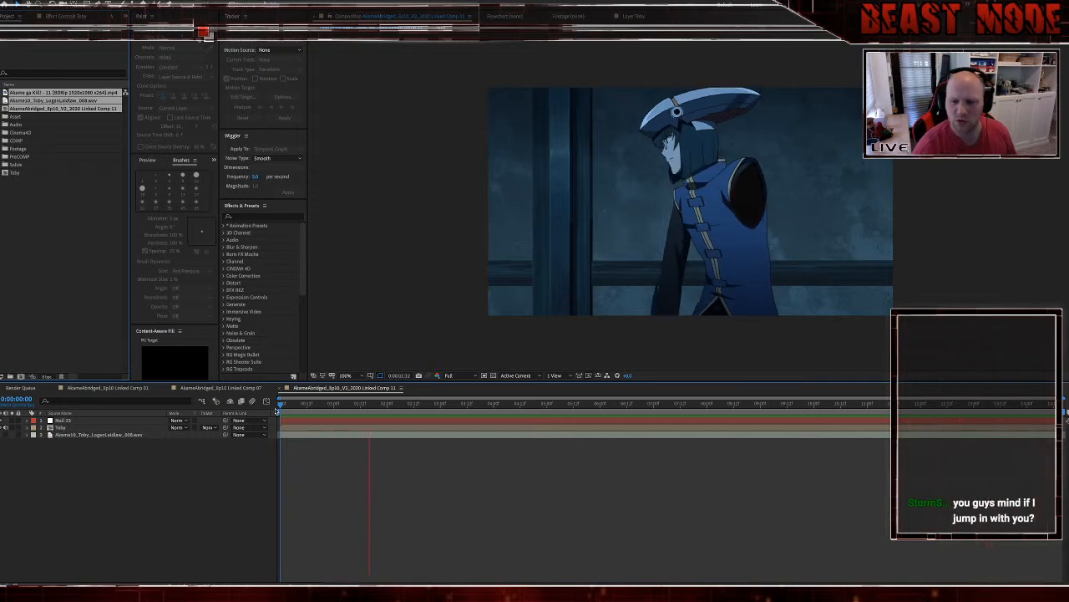
{"action": "key", "text": "space"}
{"action": "left_click", "coordinate": [1050, 409]}
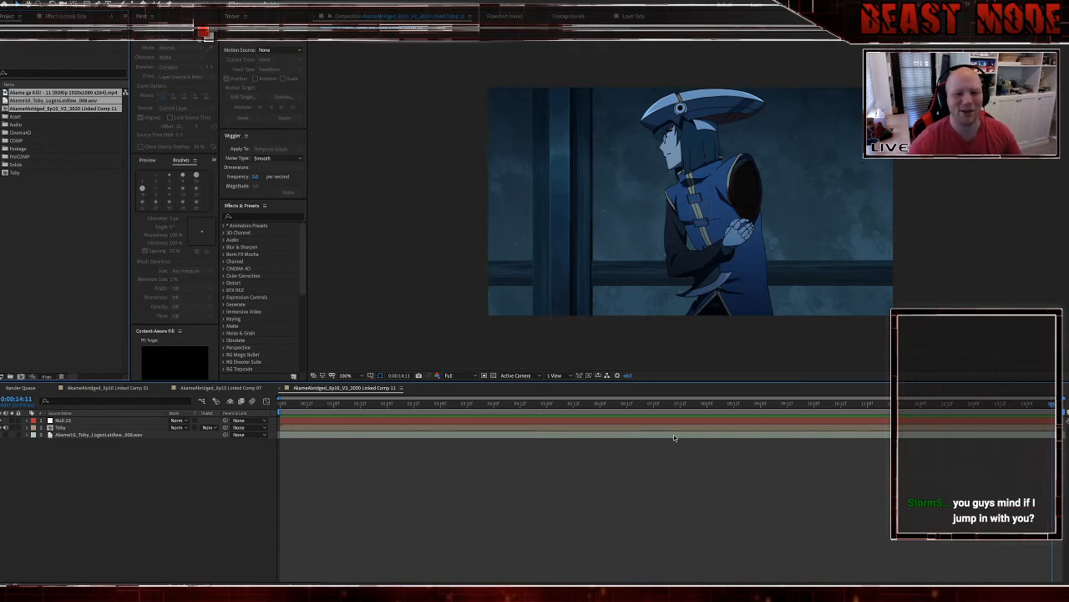
Step: Try to track the Toby layer in Boris FX Mocha from the first frame of the shot
{"action": "key", "text": "Home"}
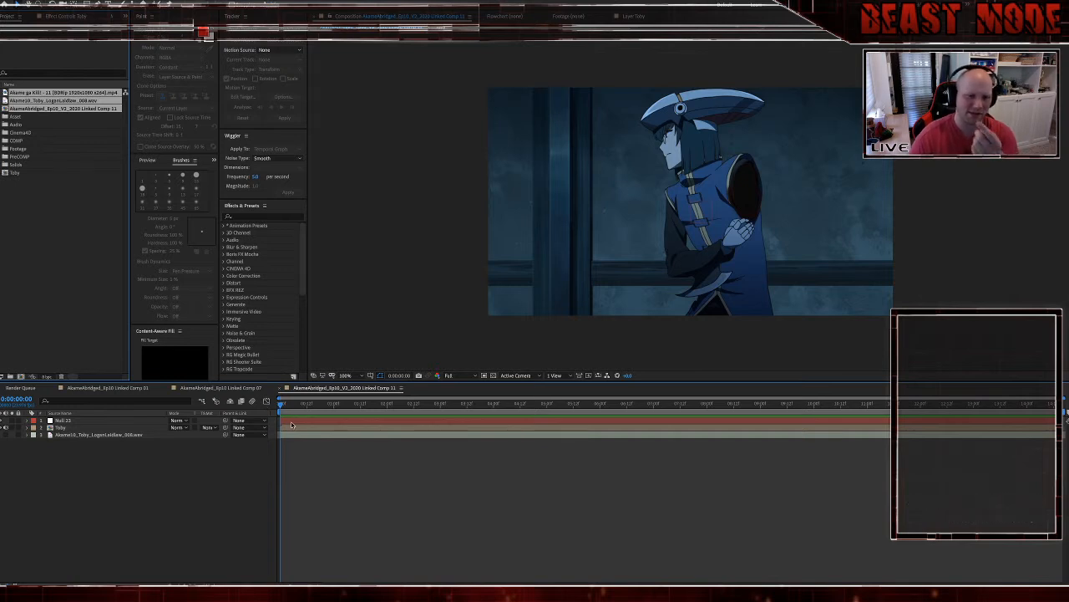
{"action": "left_click", "coordinate": [292, 426]}
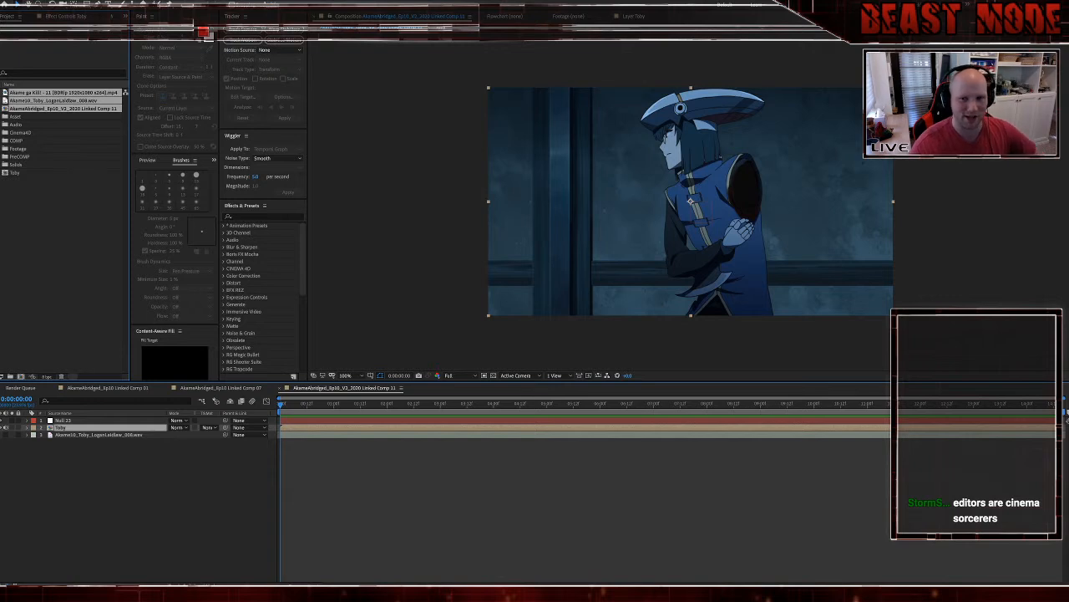
{"action": "left_click", "coordinate": [119, 0]}
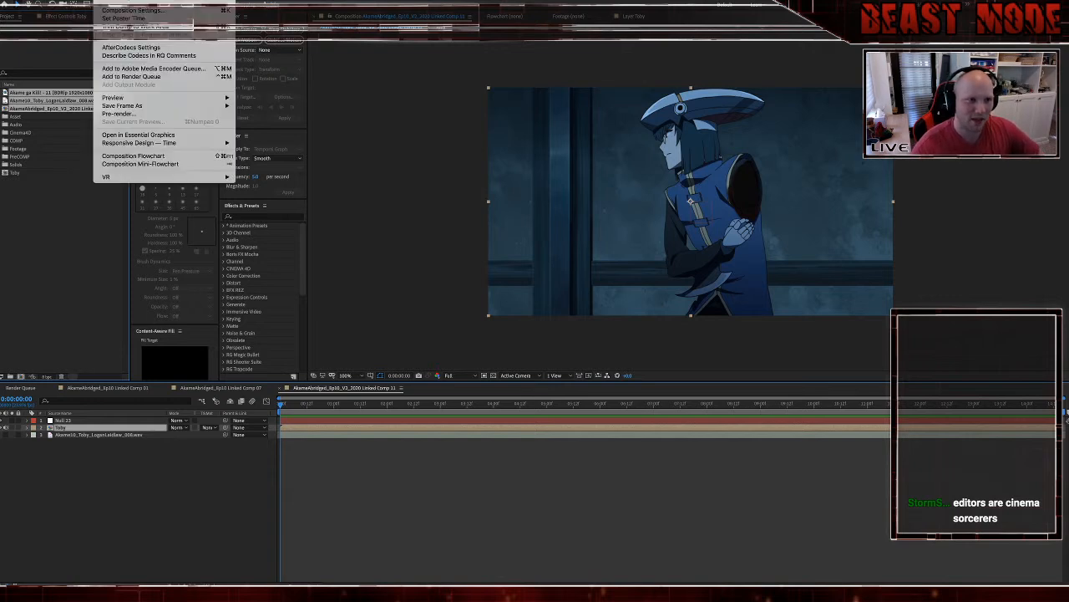
{"action": "mouse_move", "coordinate": [152, 1]}
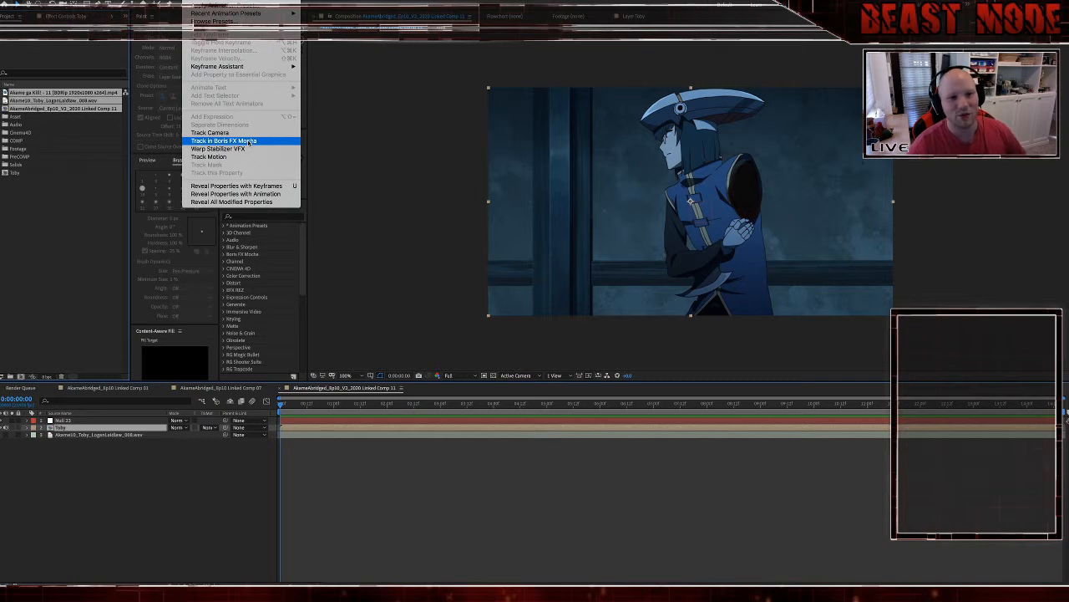
{"action": "left_click", "coordinate": [407, 481]}
{"action": "key", "text": "space"}
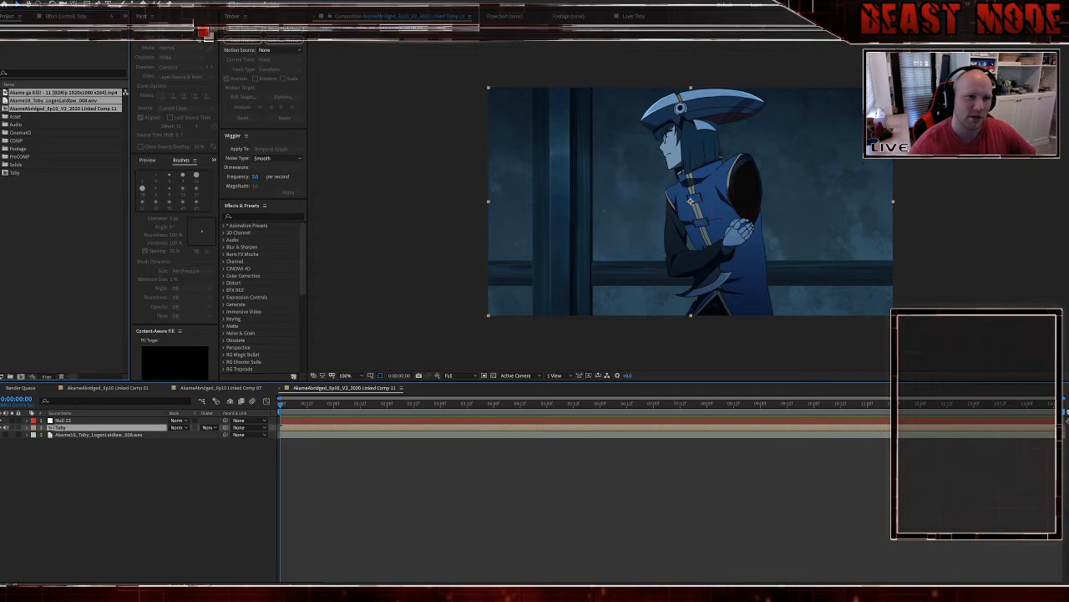
{"action": "left_click", "coordinate": [200, 0]}
{"action": "left_click", "coordinate": [256, 141]}
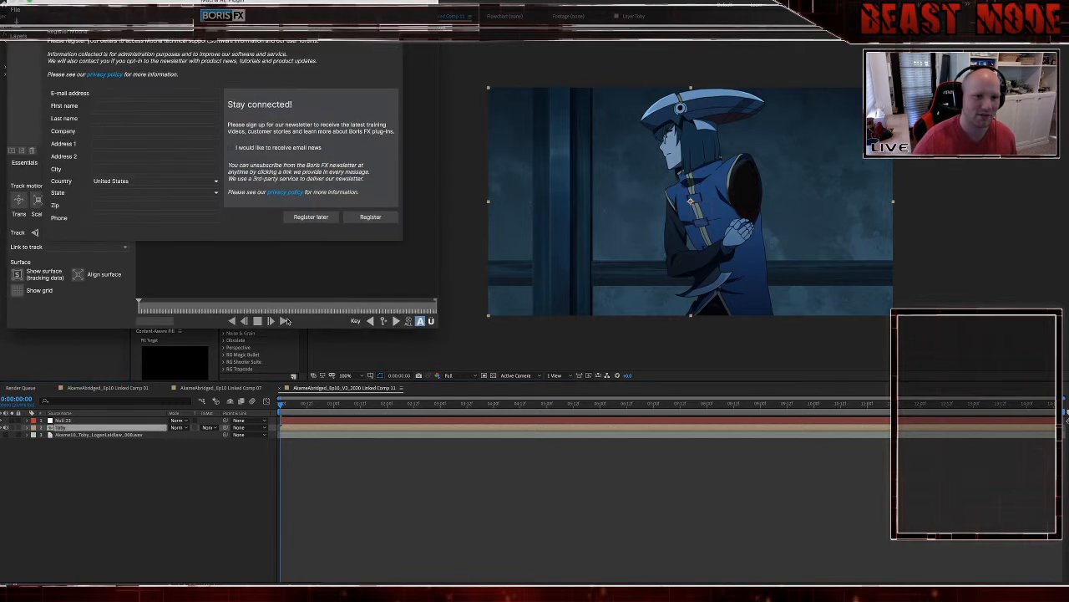
{"action": "left_click_drag", "start_coordinate": [197, 3], "coordinate": [0, 125]}
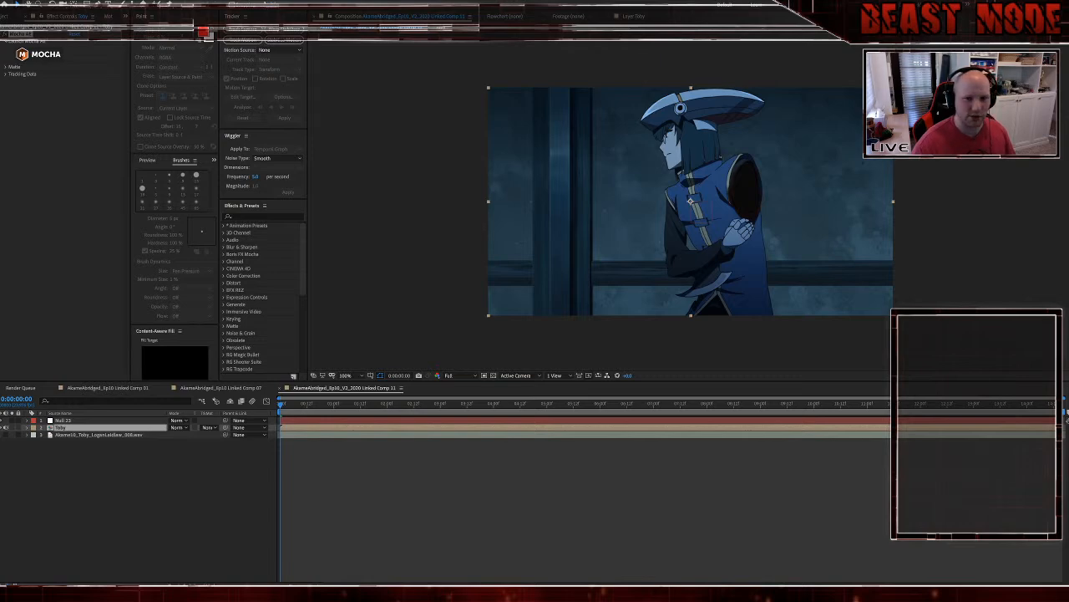
Step: Dismiss the After Effects error report without sending it and reopen the recent Akame10 project
{"action": "key", "text": "alt+Tab"}
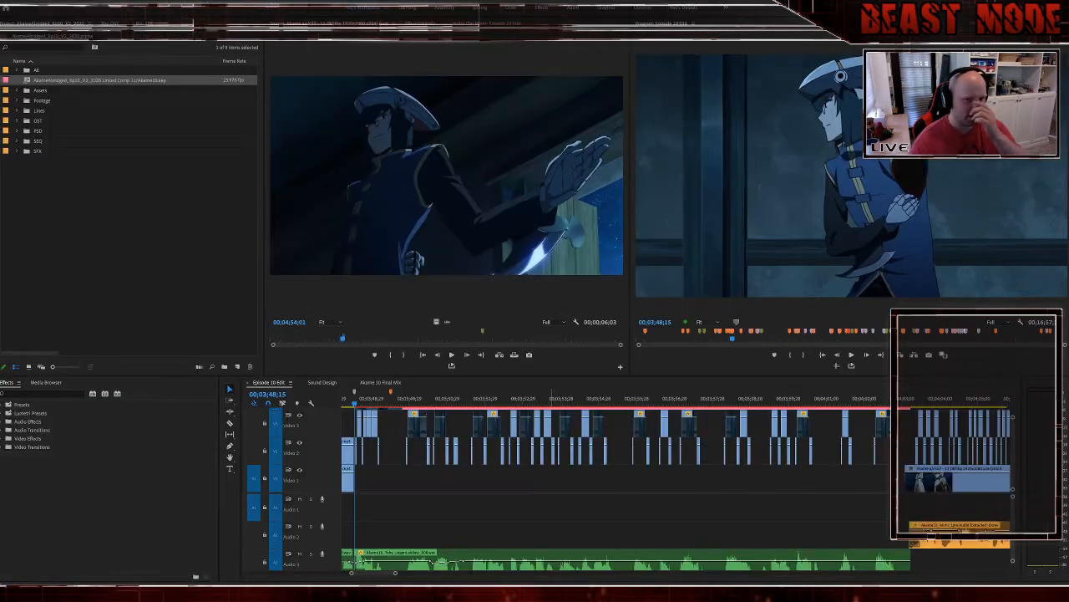
{"action": "mouse_move", "coordinate": [609, 576]}
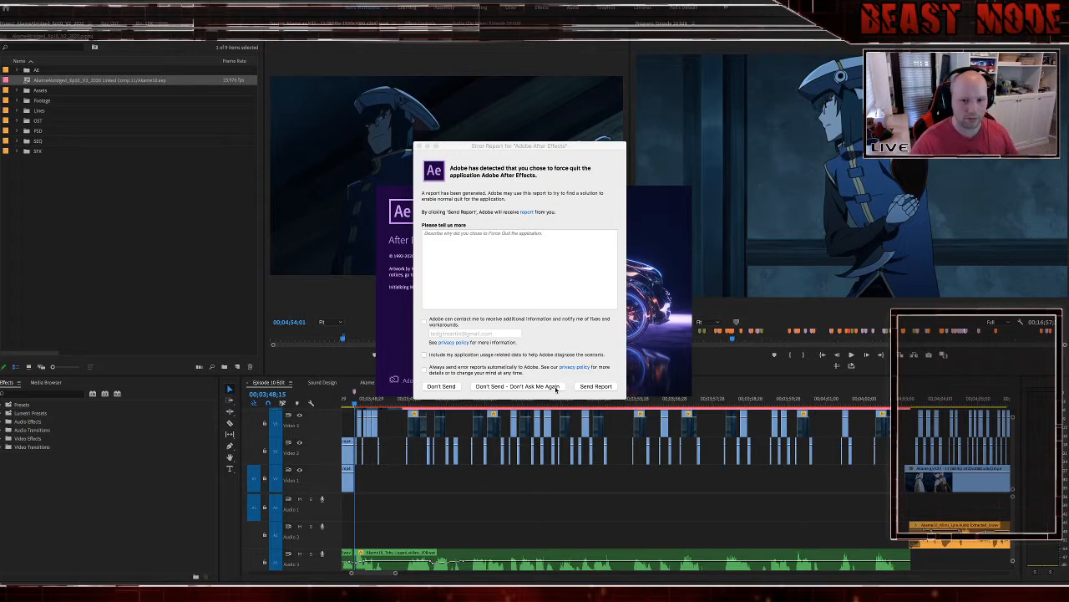
{"action": "left_click", "coordinate": [442, 386]}
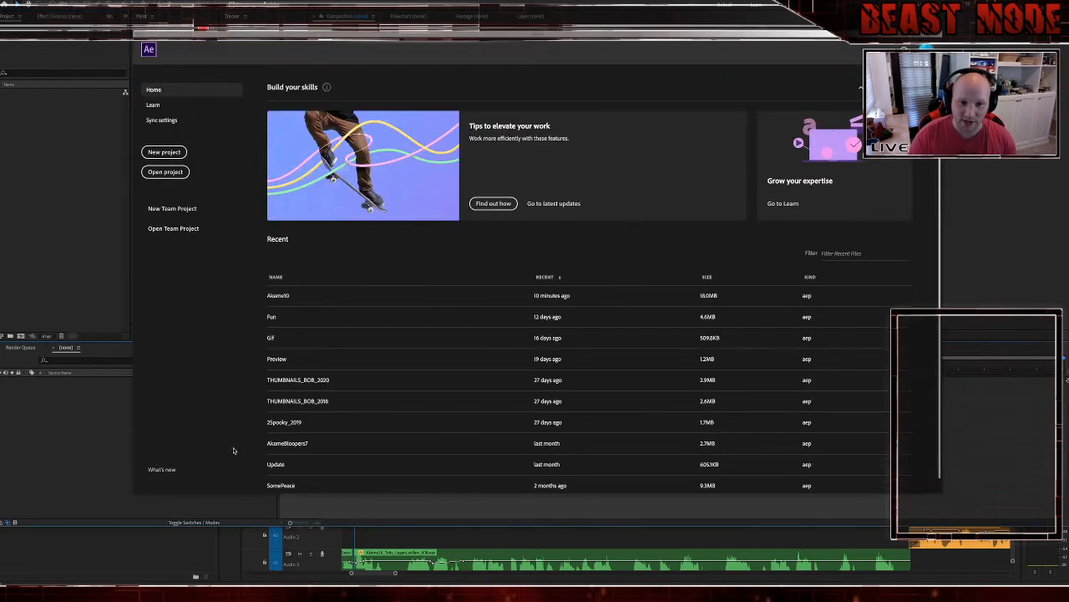
{"action": "left_click", "coordinate": [308, 298]}
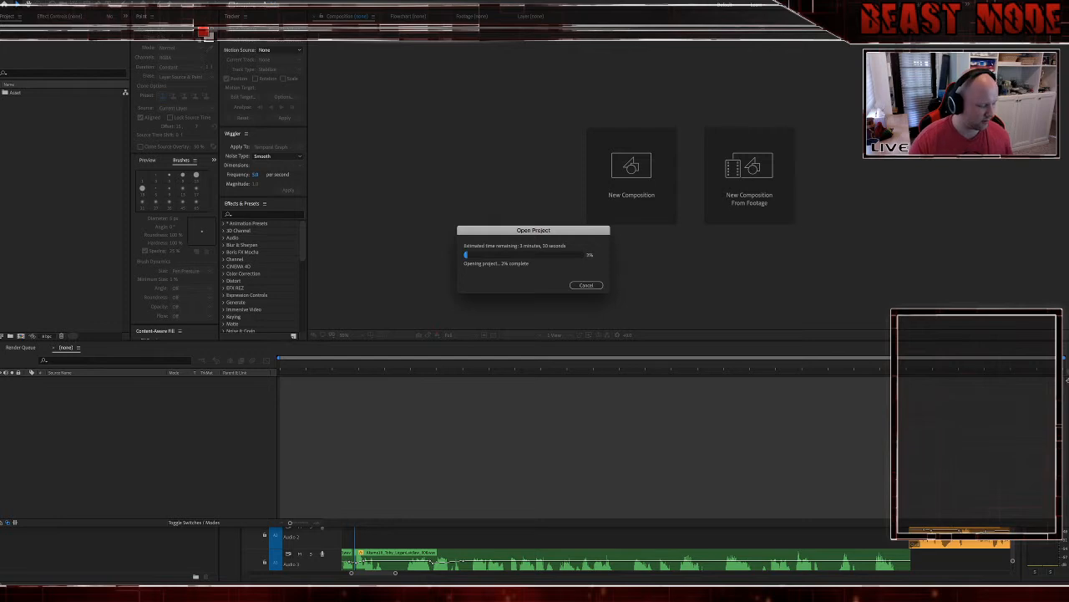
{"action": "key", "text": "super+Tab"}
{"action": "key", "text": "super+Tab"}
{"action": "key", "text": "super+Tab"}
{"action": "key", "text": "super+Tab"}
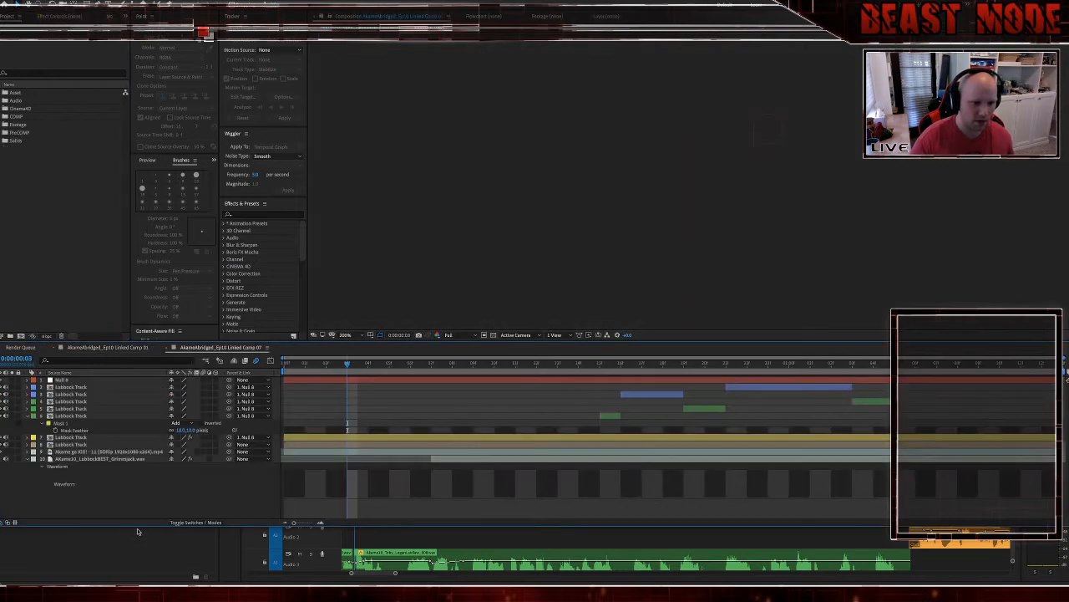
Step: Extend the After Effects window downward and collapse the Lubbock Track layer's expanded mask properties
{"action": "left_click_drag", "start_coordinate": [136, 525], "coordinate": [130, 579]}
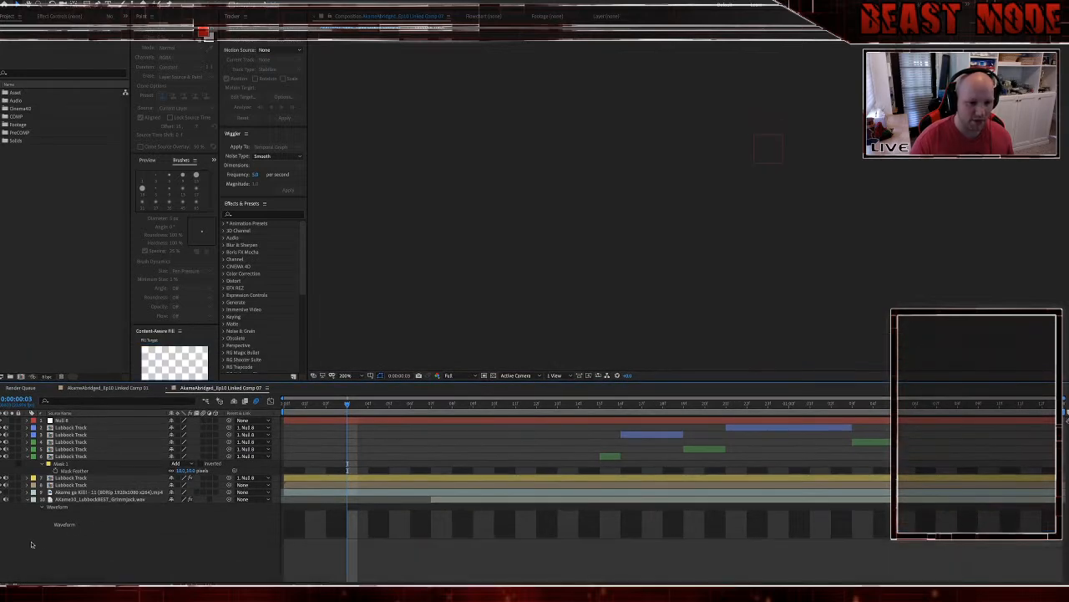
{"action": "left_click", "coordinate": [31, 456]}
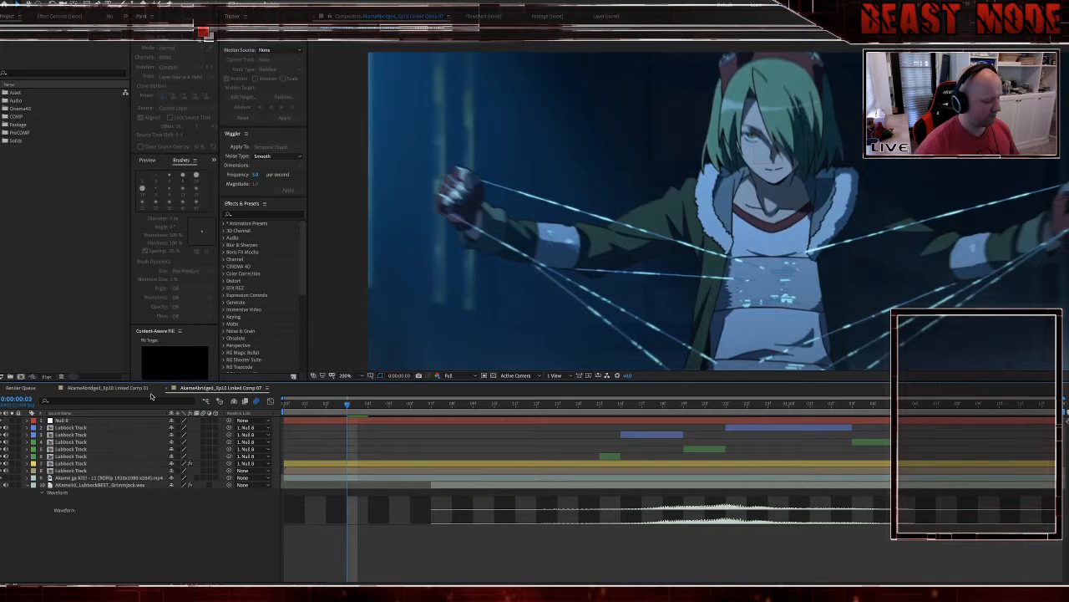
Step: Switch to Premiere Pro and look through the Episode 10 Edit sequence for a following VFX note
{"action": "key", "text": "super+Tab"}
{"action": "key", "text": "super+Tab"}
{"action": "key", "text": "super+Tab"}
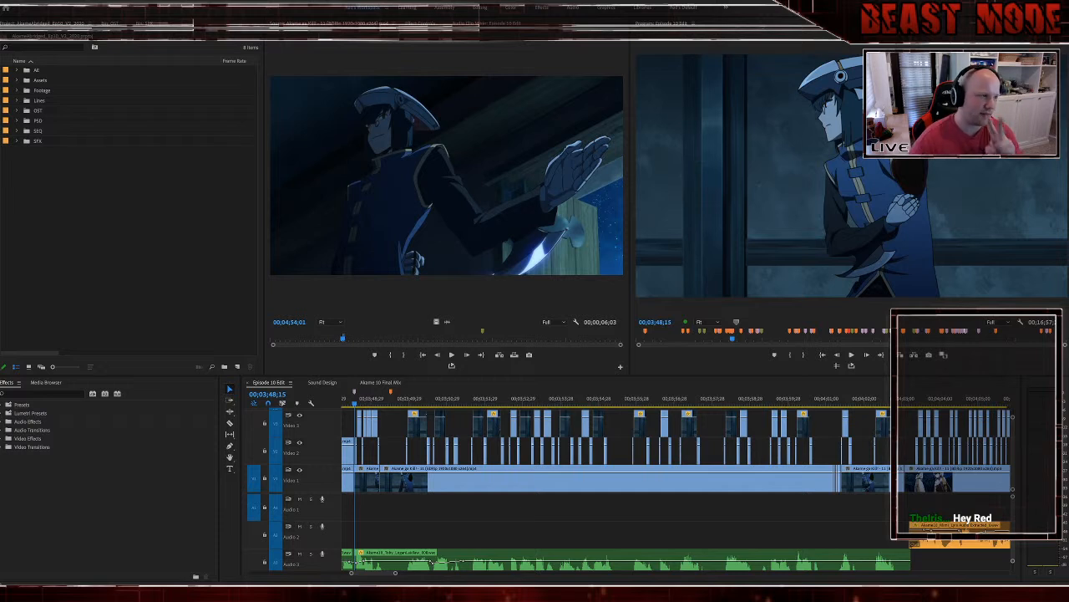
{"action": "key", "text": "super+Tab"}
{"action": "key", "text": "Tab"}
{"action": "key", "text": "Tab"}
{"action": "key", "text": "Tab"}
{"action": "key", "text": "Tab"}
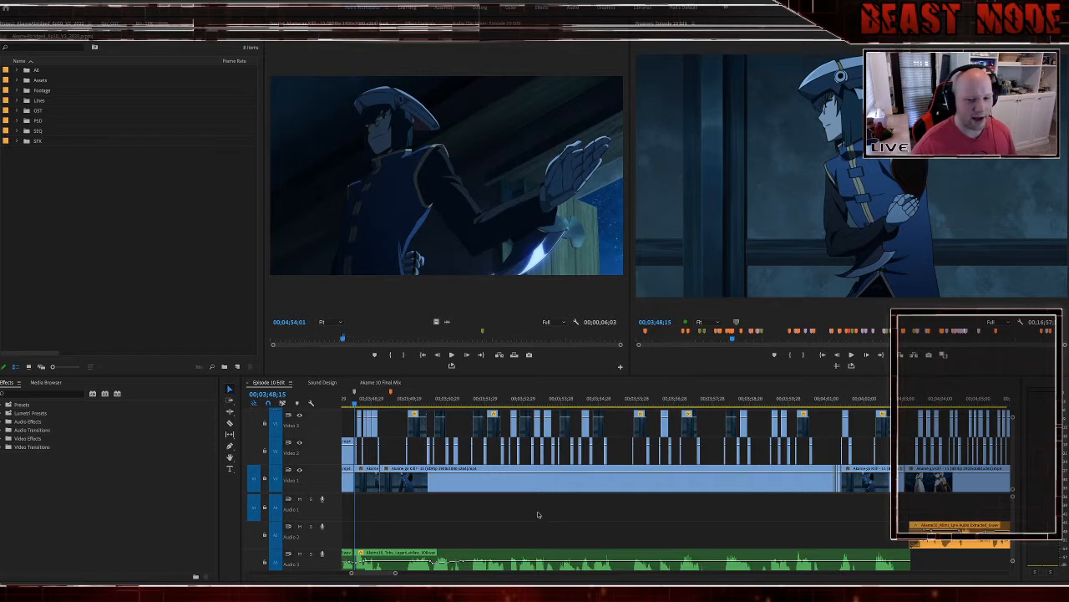
{"action": "scroll", "coordinate": [559, 516], "scroll_direction": "down", "scroll_amount": 10}
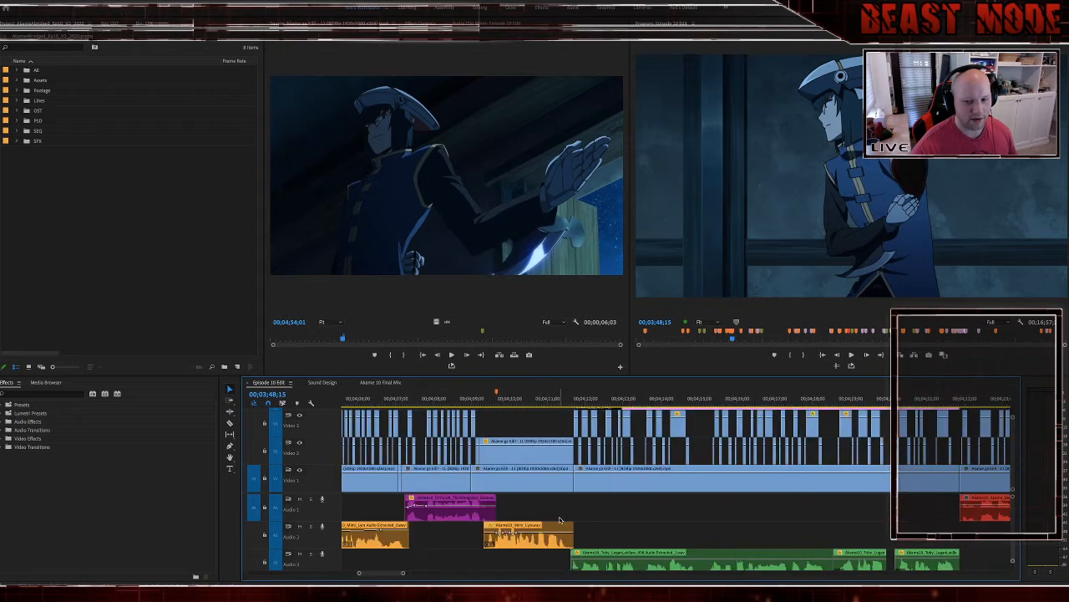
{"action": "scroll", "coordinate": [559, 519], "scroll_direction": "down", "scroll_amount": 2}
{"action": "scroll", "coordinate": [560, 520], "scroll_direction": "down", "scroll_amount": 12}
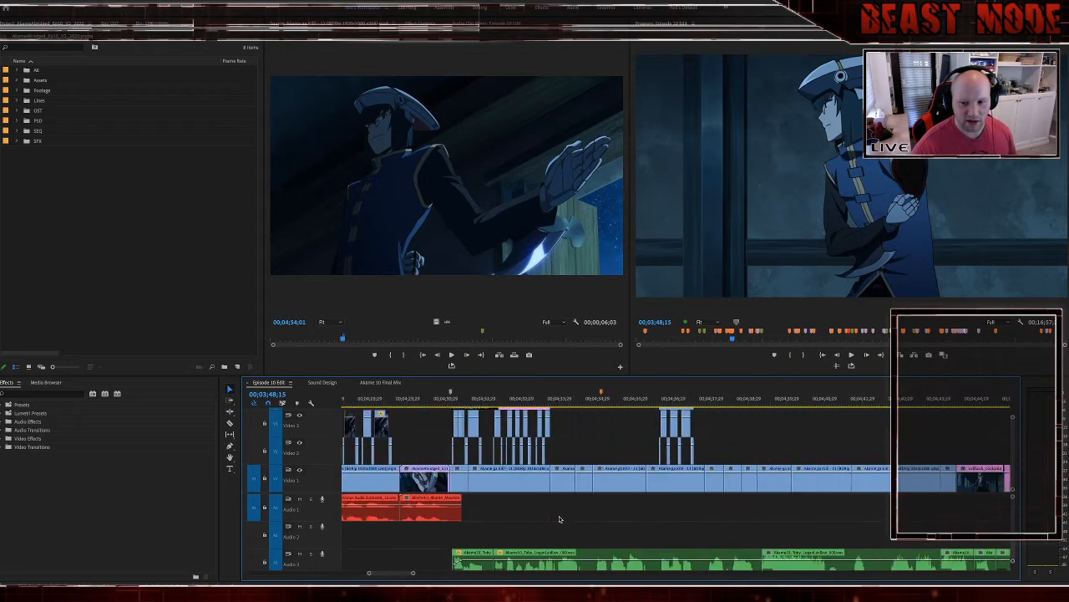
{"action": "scroll", "coordinate": [561, 516], "scroll_direction": "down", "scroll_amount": 5}
{"action": "scroll", "coordinate": [566, 515], "scroll_direction": "down", "scroll_amount": 4}
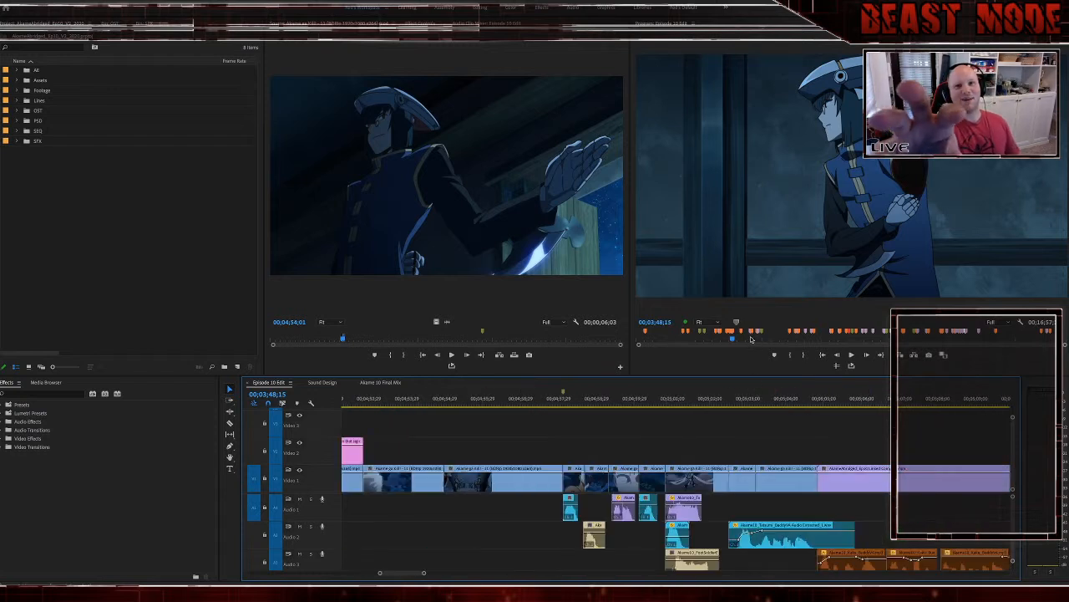
{"action": "scroll", "coordinate": [461, 487], "scroll_direction": "up", "scroll_amount": 2}
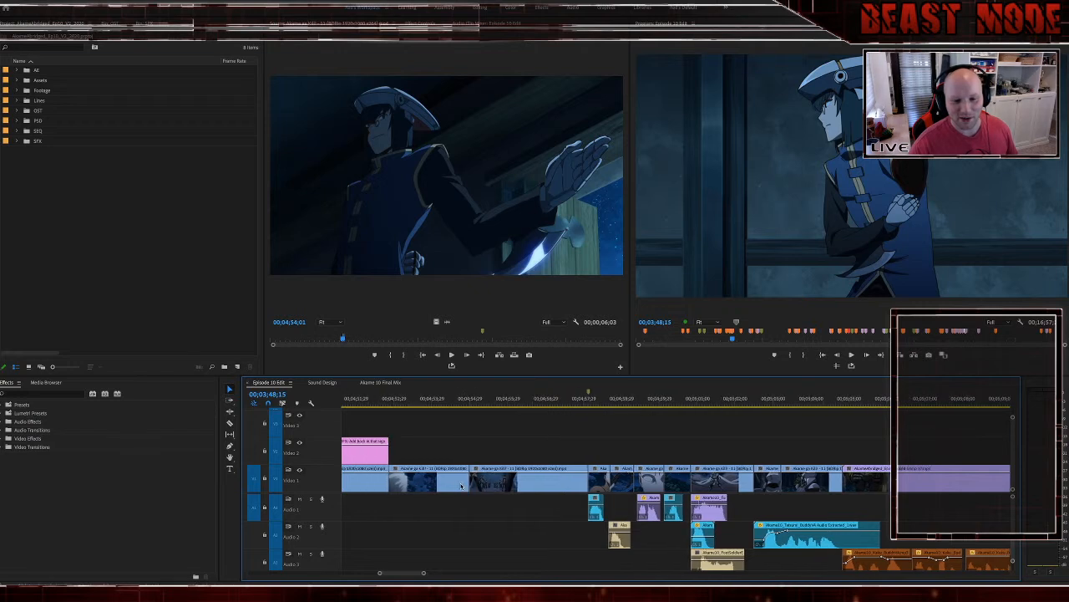
{"action": "scroll", "coordinate": [460, 486], "scroll_direction": "up", "scroll_amount": 3}
{"action": "scroll", "coordinate": [464, 487], "scroll_direction": "up", "scroll_amount": 3}
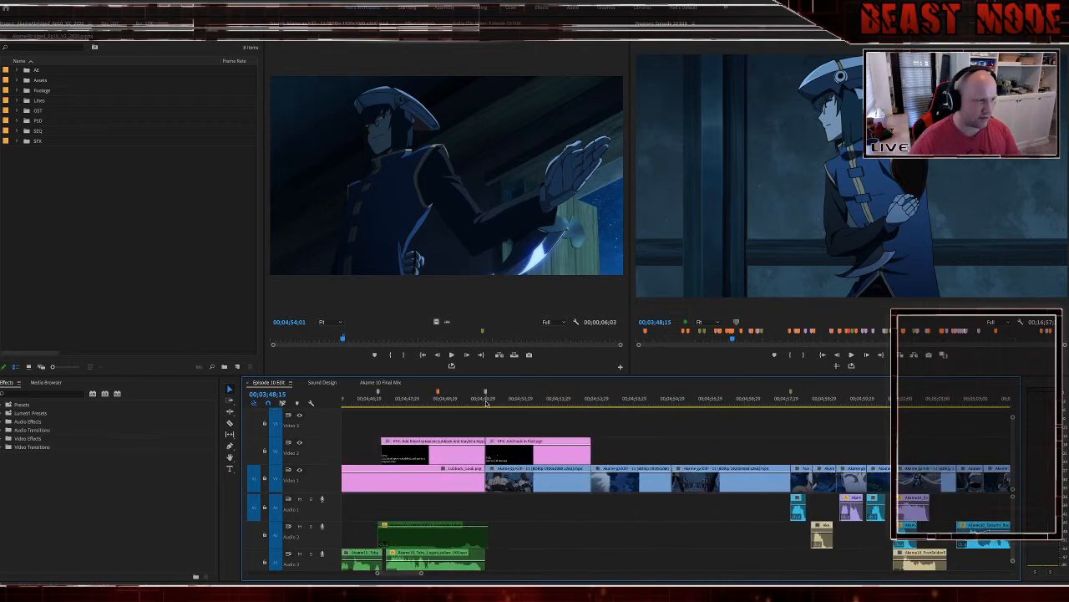
Step: Delete the "VFX: Add back in that sign" note at 00;04;50;01 and play the footage beneath it
{"action": "left_click", "coordinate": [486, 402]}
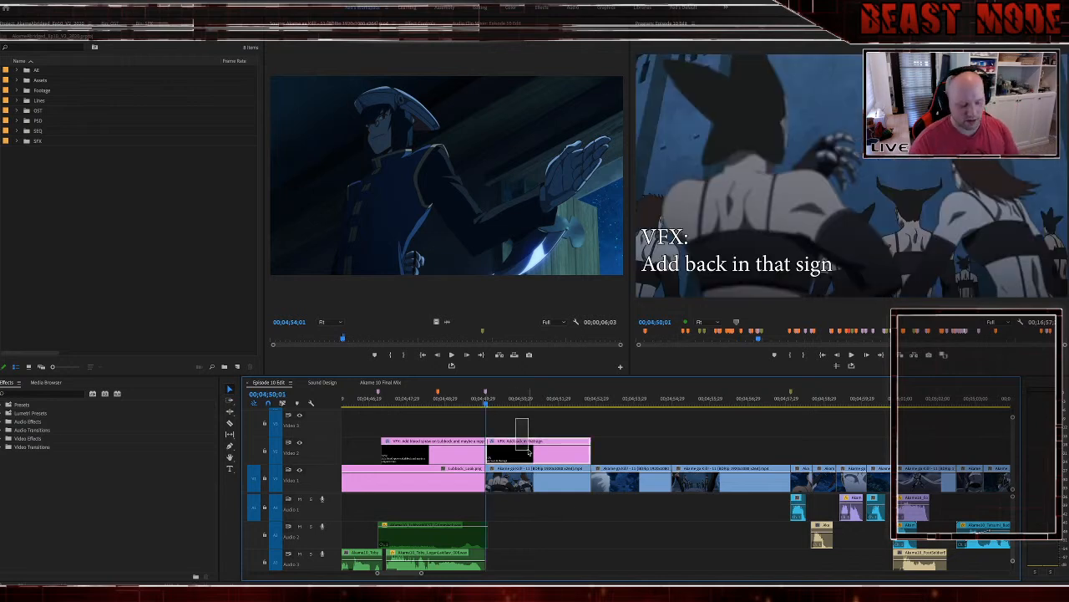
{"action": "left_click", "coordinate": [528, 452]}
{"action": "key", "text": "Delete"}
{"action": "key", "text": "space"}
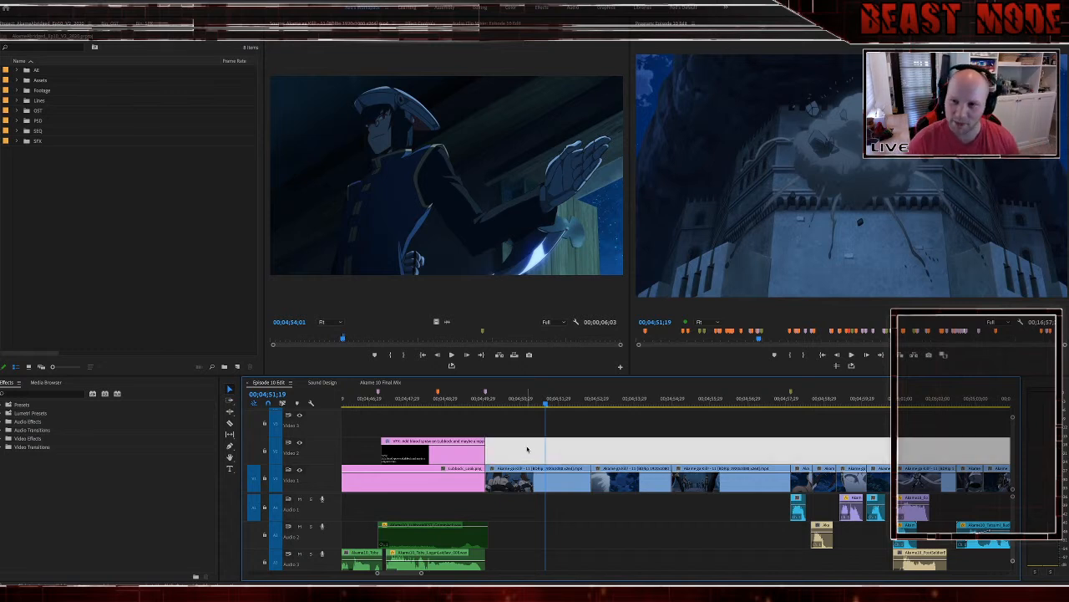
{"action": "key", "text": "space"}
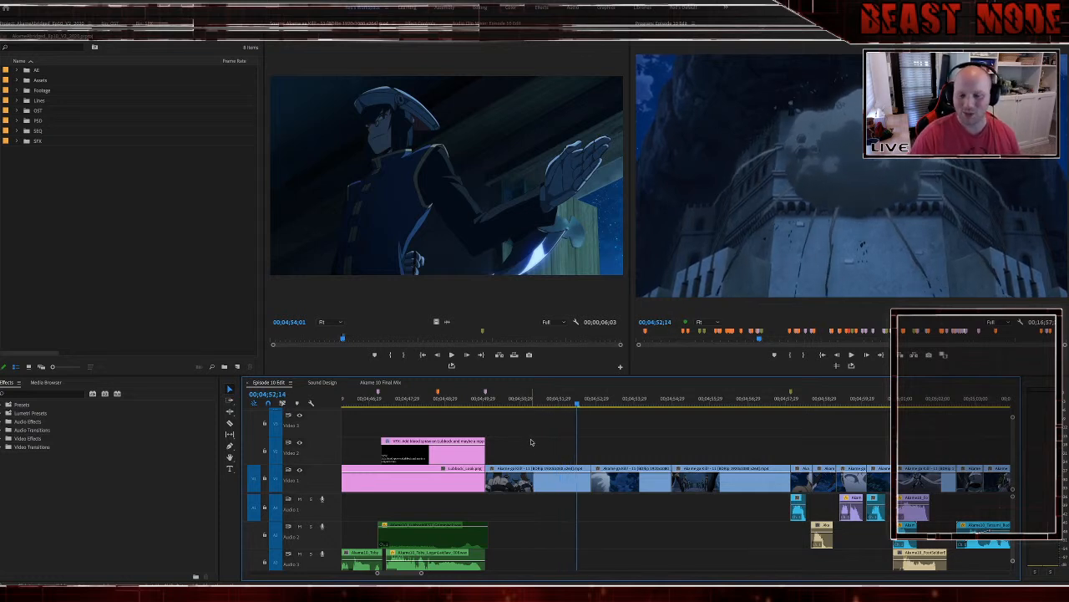
Step: Replace the footage clip starting at 00;04;50;01 with an After Effects composition, returning to Premiere Pro and clearing the project selection
{"action": "right_click", "coordinate": [547, 475]}
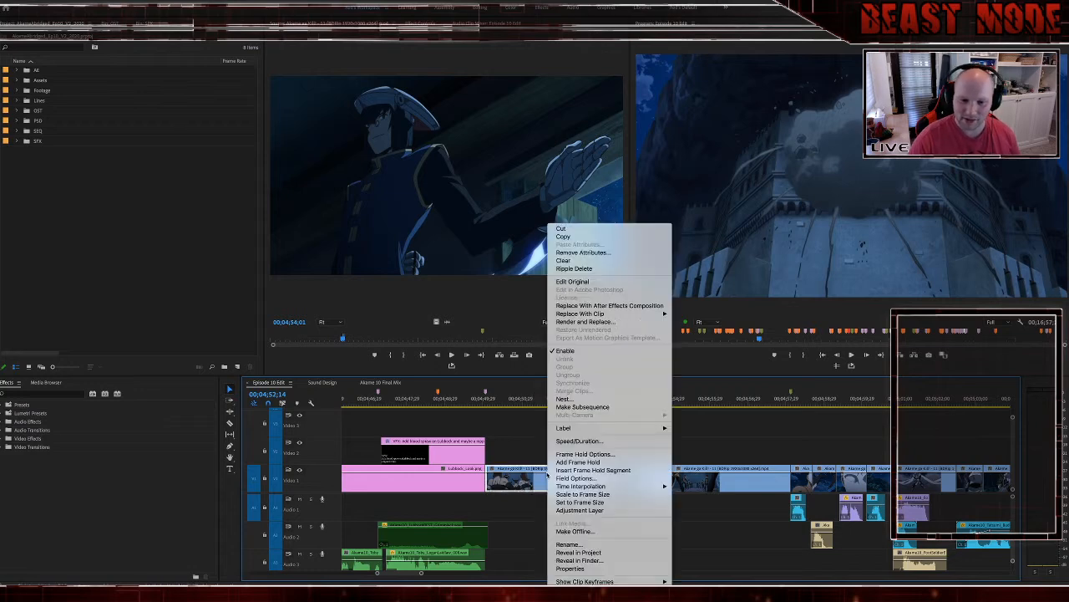
{"action": "left_click", "coordinate": [616, 306]}
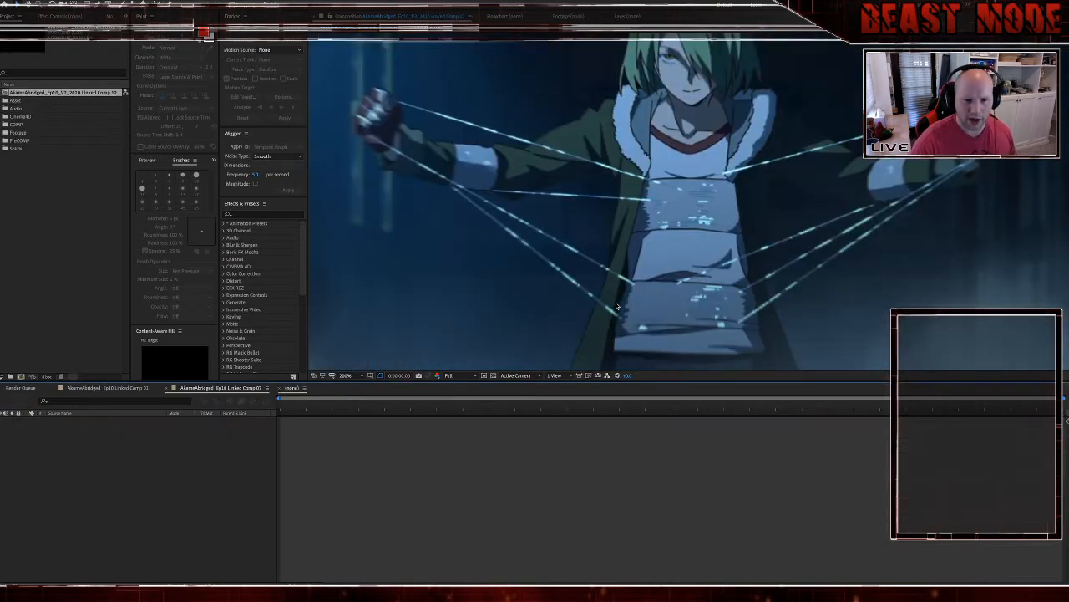
{"action": "key", "text": "super+Tab"}
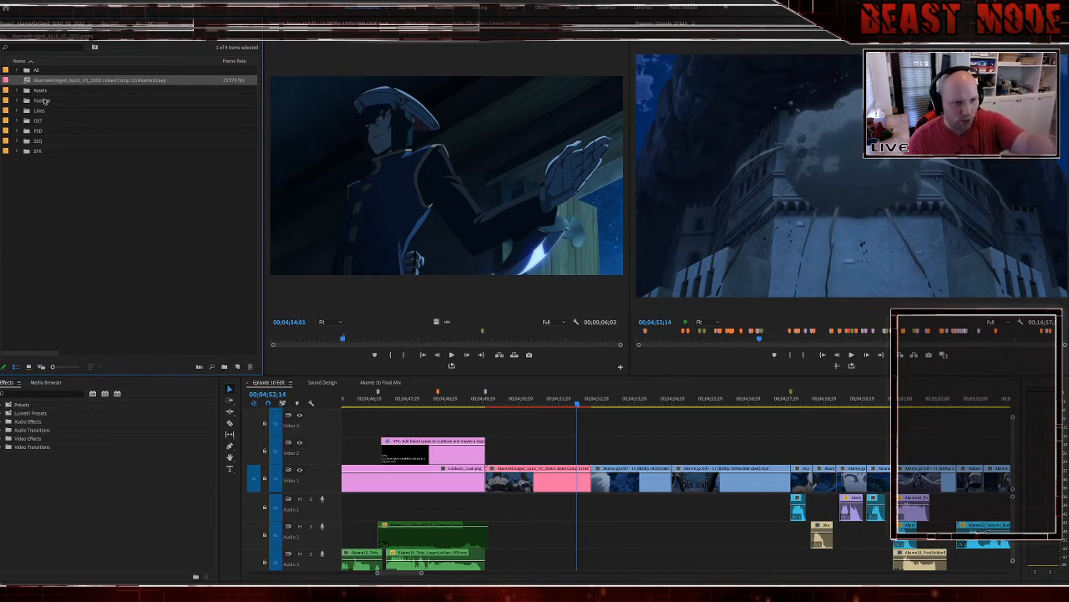
{"action": "left_click", "coordinate": [54, 166]}
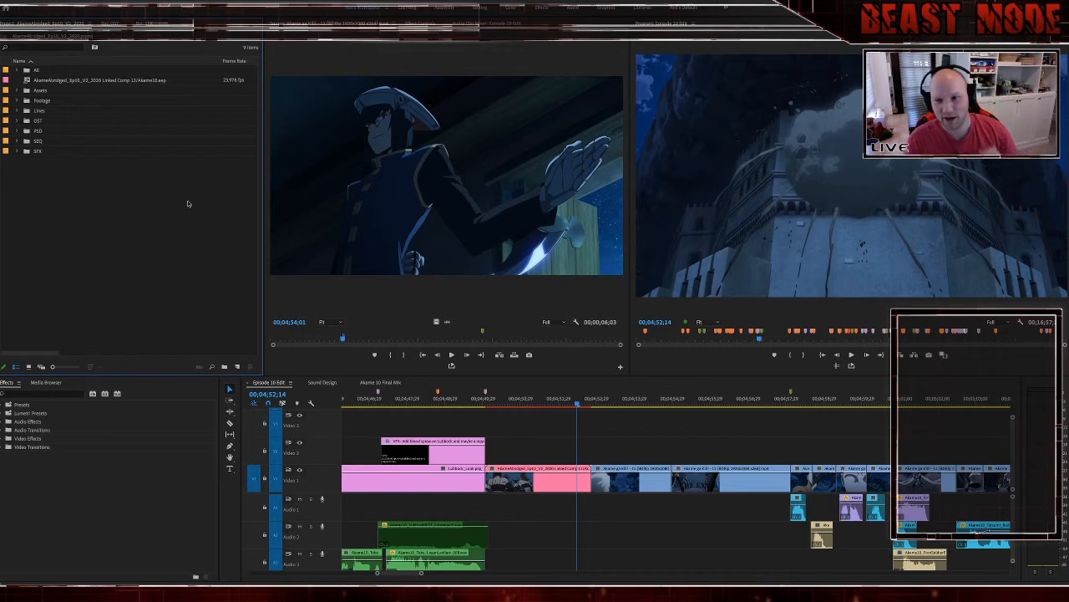
Step: Examine the castle explosion frame at 00;04;52;14 in a maximized program monitor, then restore the layout
{"action": "left_click", "coordinate": [693, 362]}
{"action": "key", "text": "grave"}
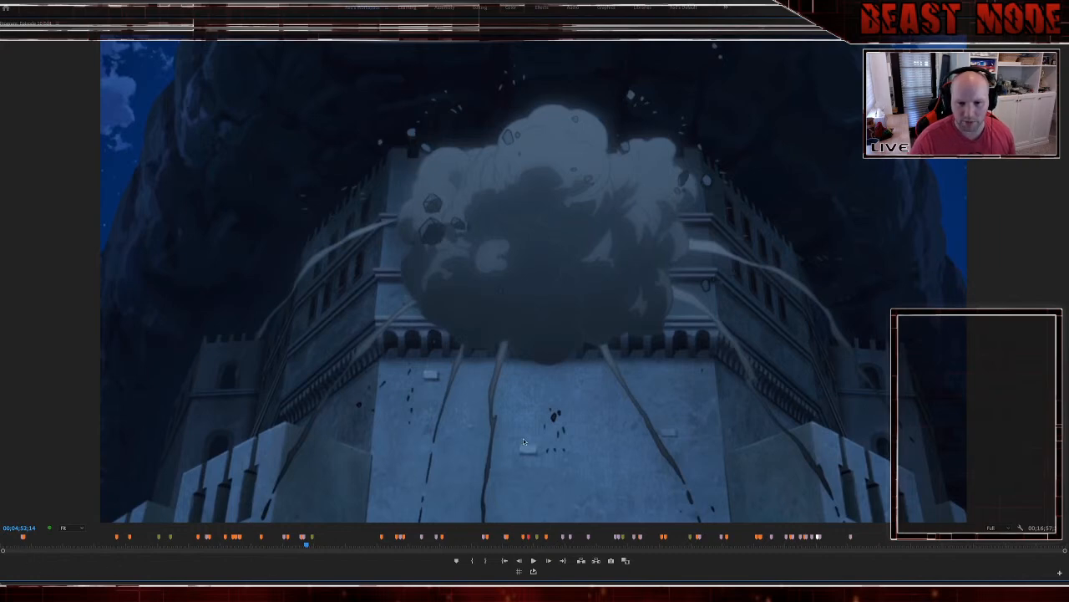
{"action": "key", "text": "grave"}
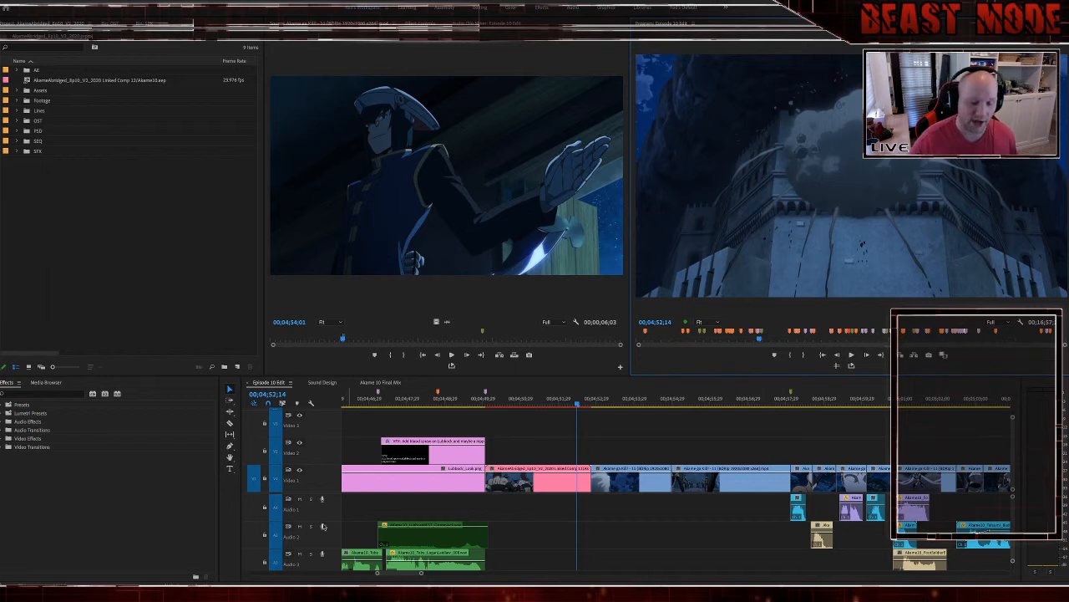
Step: Switch to After Effects, move the loose mp4 footage into the Footage folder, and select the footage layer in the new linked composition
{"action": "key", "text": "super+Tab"}
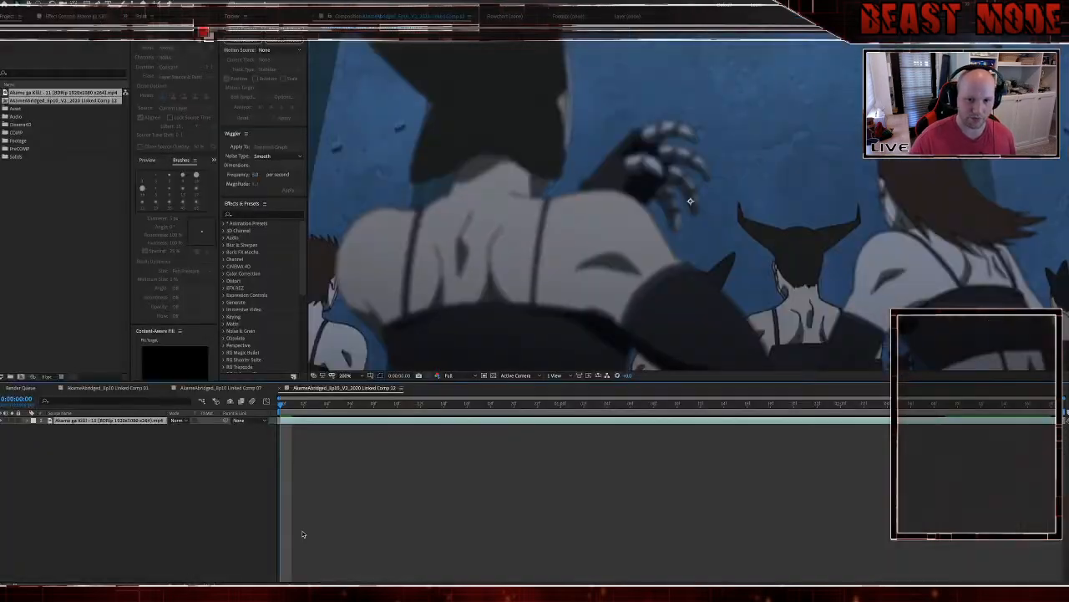
{"action": "left_click", "coordinate": [342, 451]}
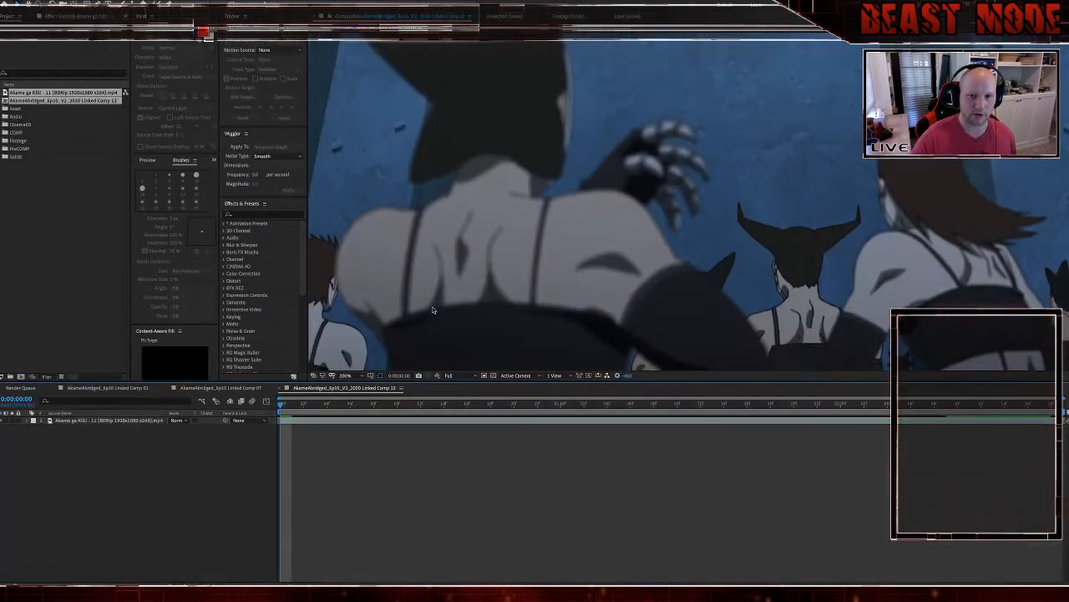
{"action": "scroll", "coordinate": [433, 310], "scroll_direction": "down", "scroll_amount": 1}
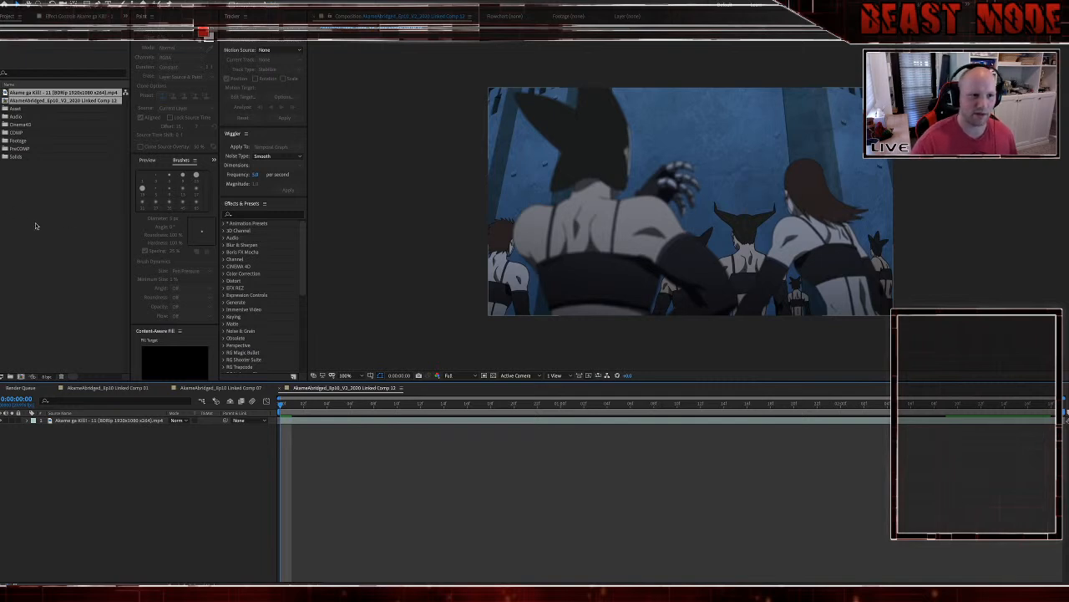
{"action": "left_click", "coordinate": [41, 93]}
{"action": "left_click_drag", "start_coordinate": [42, 93], "coordinate": [16, 142]}
{"action": "left_click", "coordinate": [24, 93]}
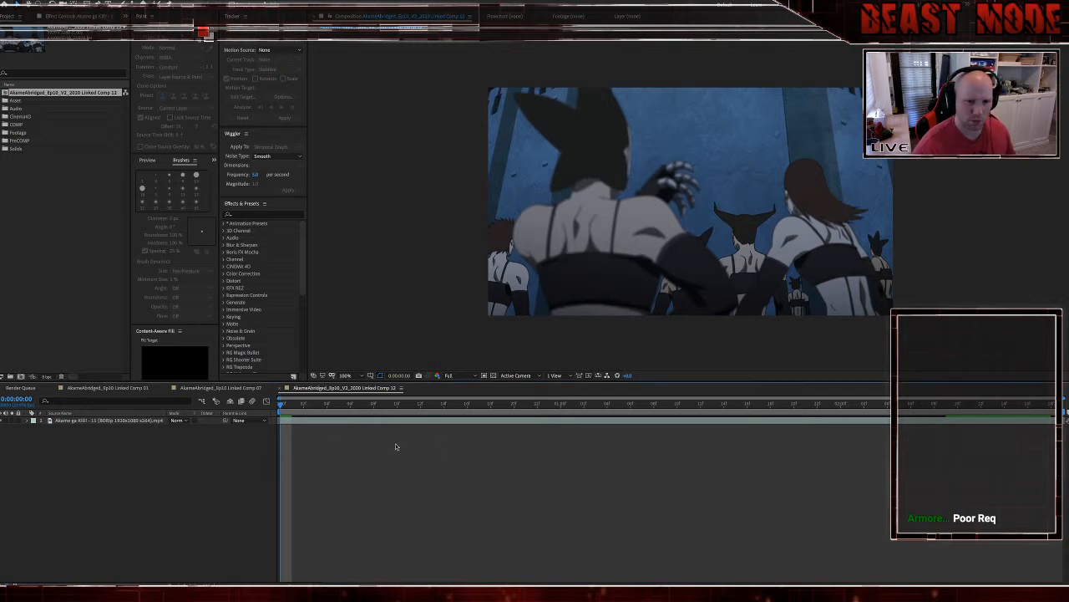
{"action": "left_click", "coordinate": [302, 423]}
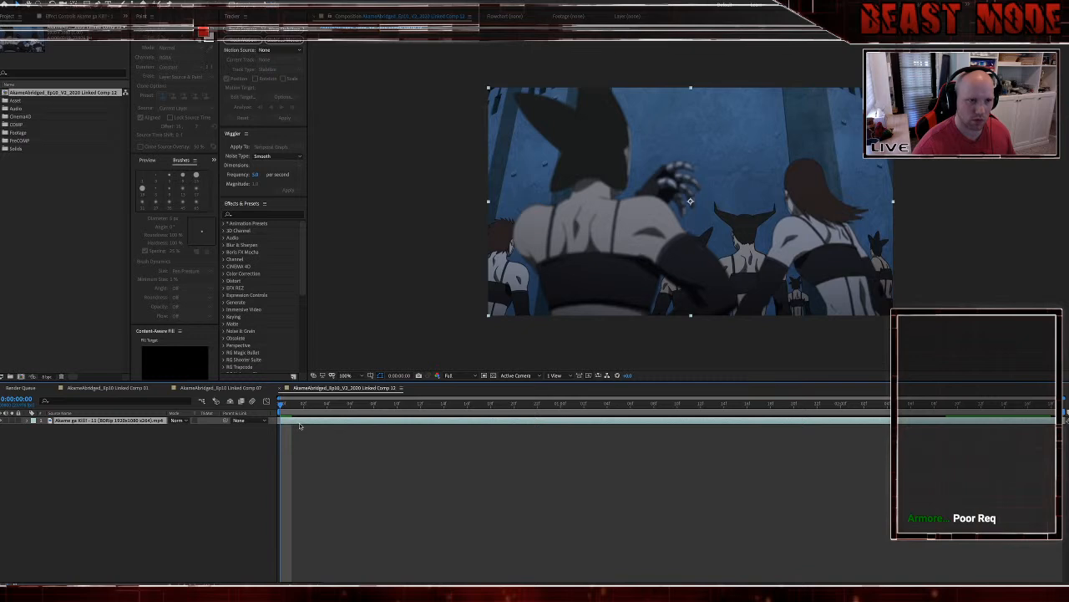
Step: Try to export the linked composition to Maxon Cinema 4D
{"action": "left_click", "coordinate": [166, 1]}
{"action": "mouse_move", "coordinate": [145, 1]}
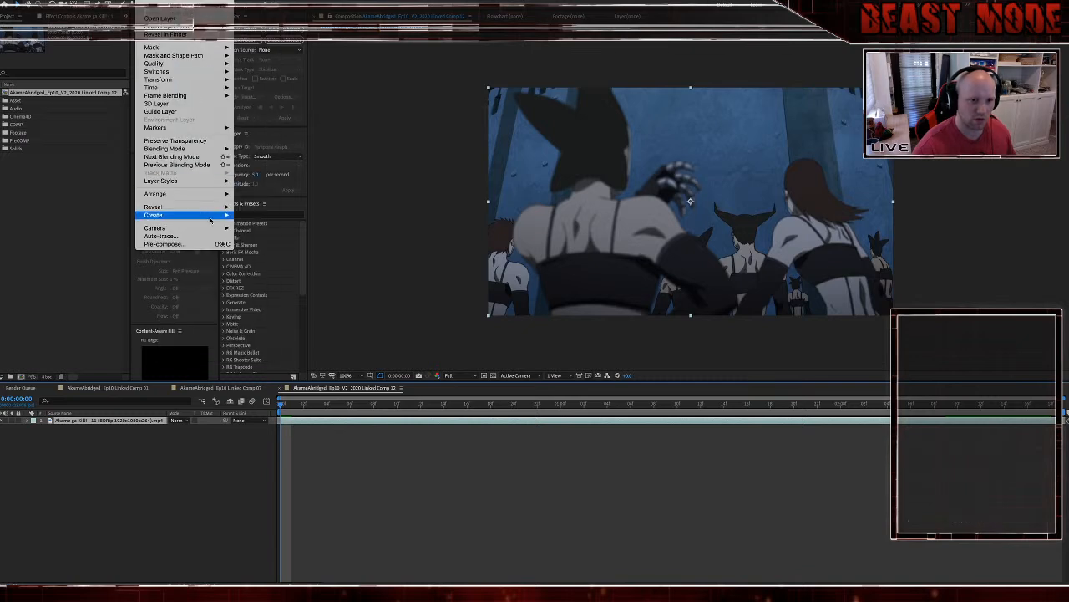
{"action": "mouse_move", "coordinate": [113, 0]}
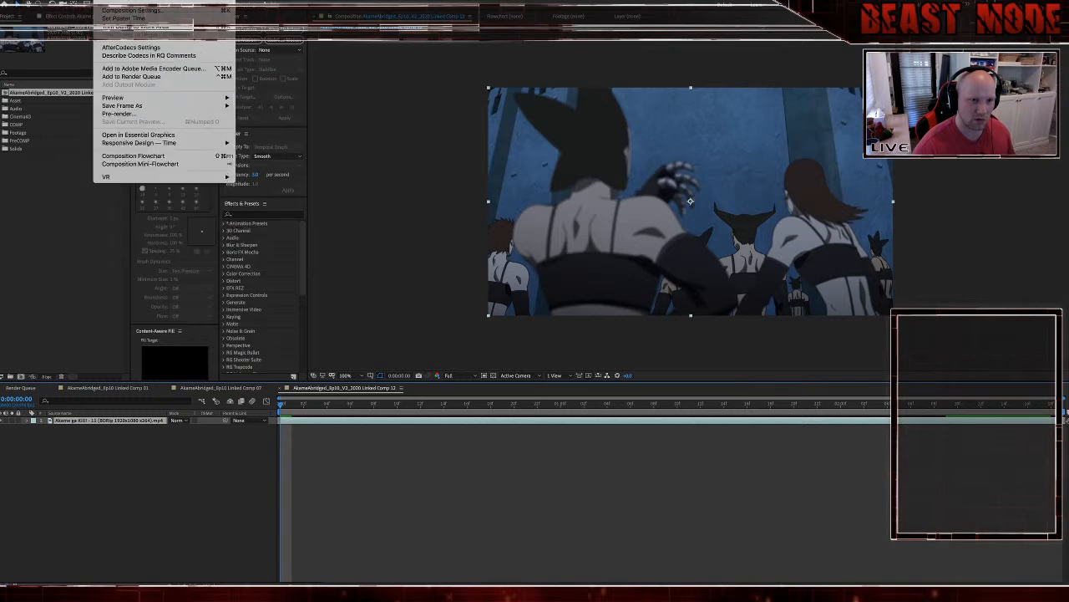
{"action": "mouse_move", "coordinate": [277, 0]}
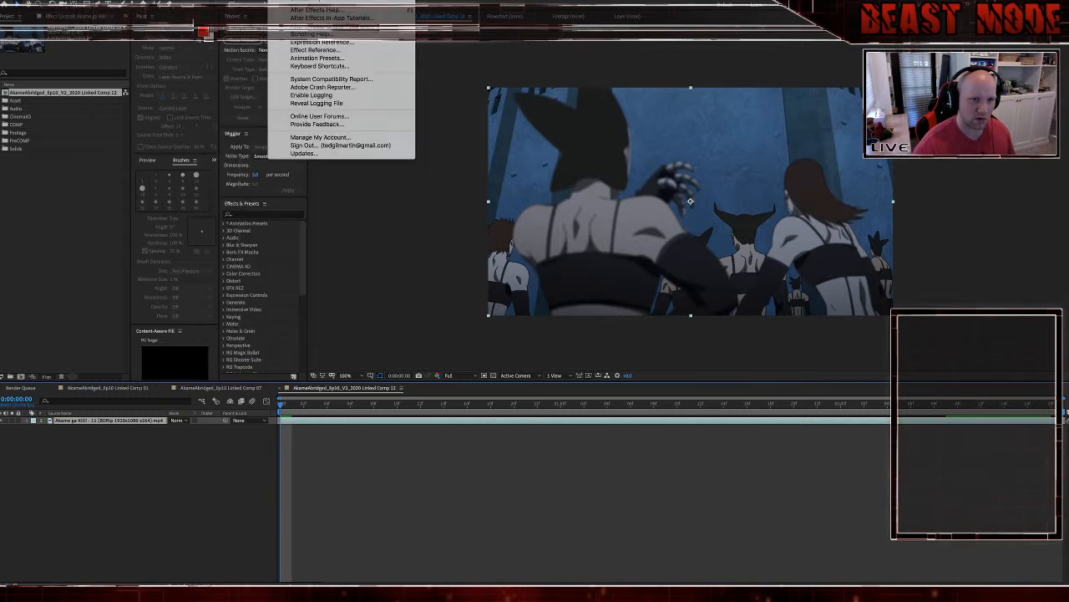
{"action": "type", "text": "cinema"}
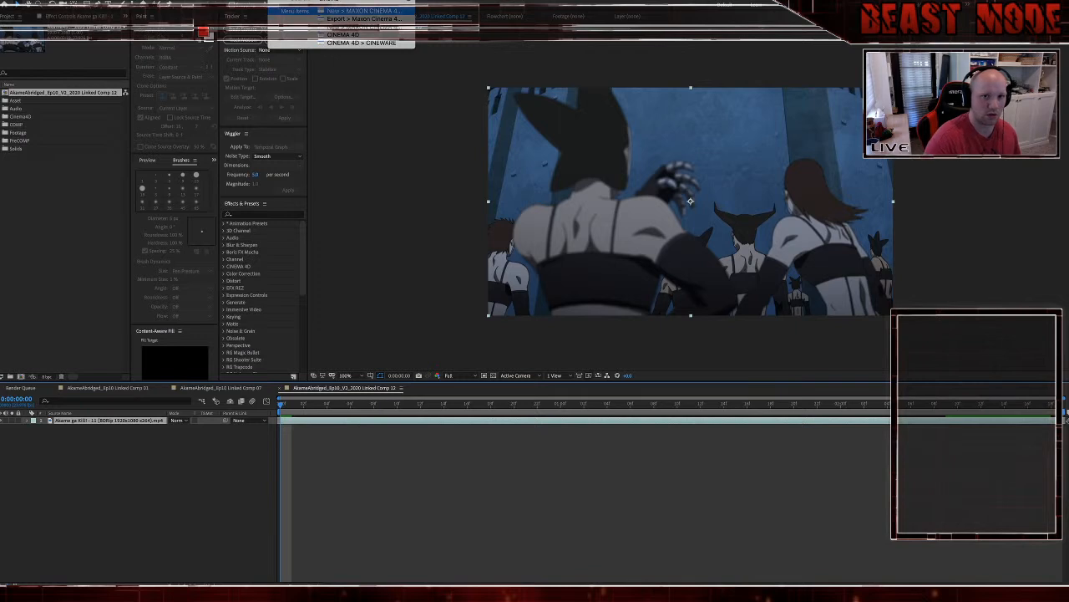
{"action": "left_click", "coordinate": [365, 18]}
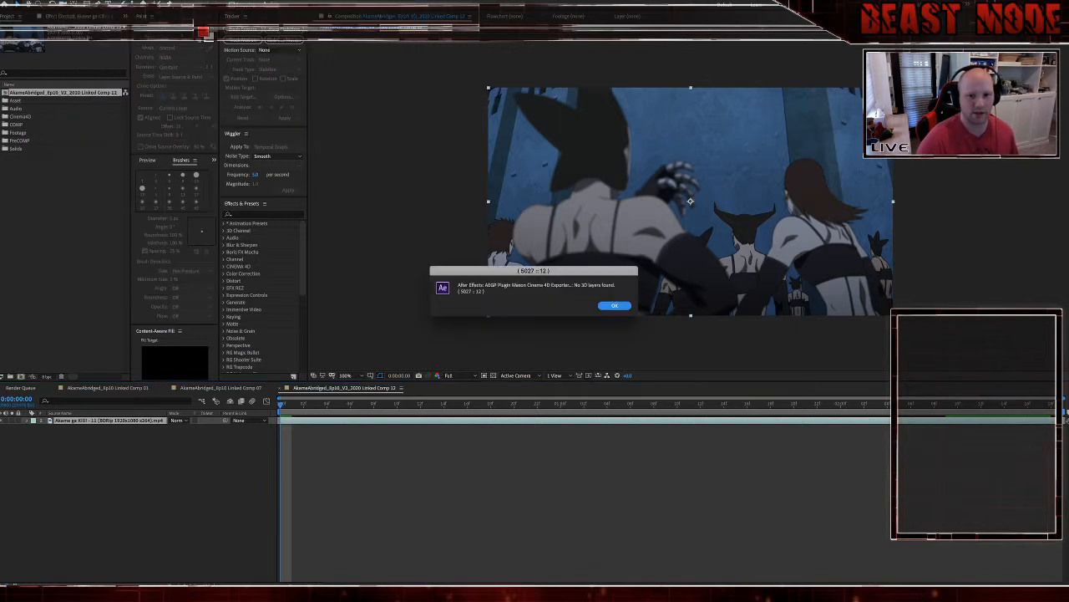
{"action": "left_click", "coordinate": [614, 305]}
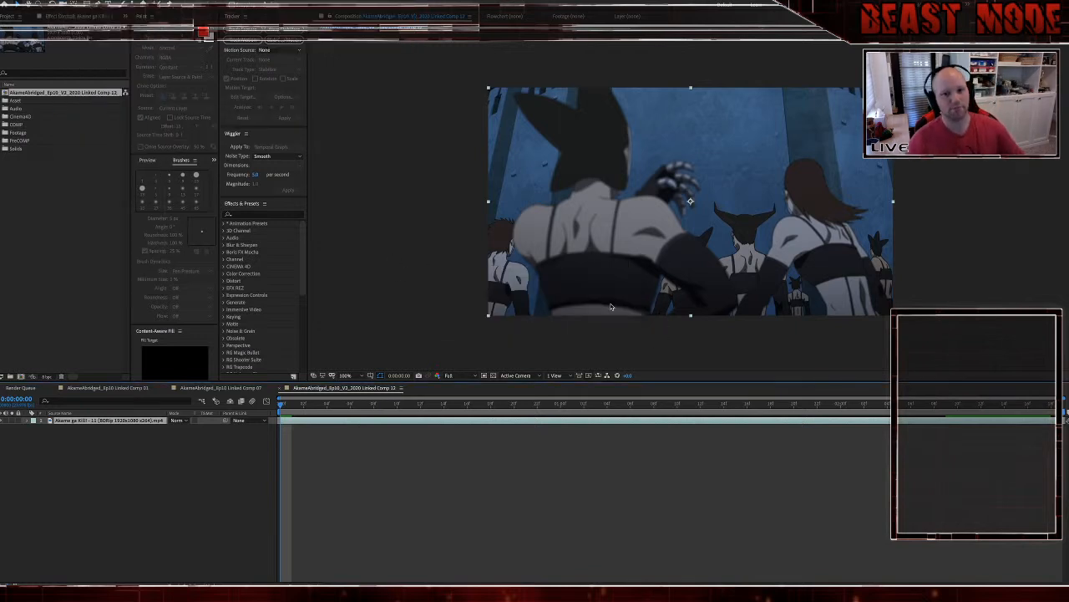
Step: Scrub the castle shot to 0:00:00:20 and delete the AkameAbridged_Ep10_V2_2020 Linked Comp 12 composition from the project
{"action": "key", "text": "space"}
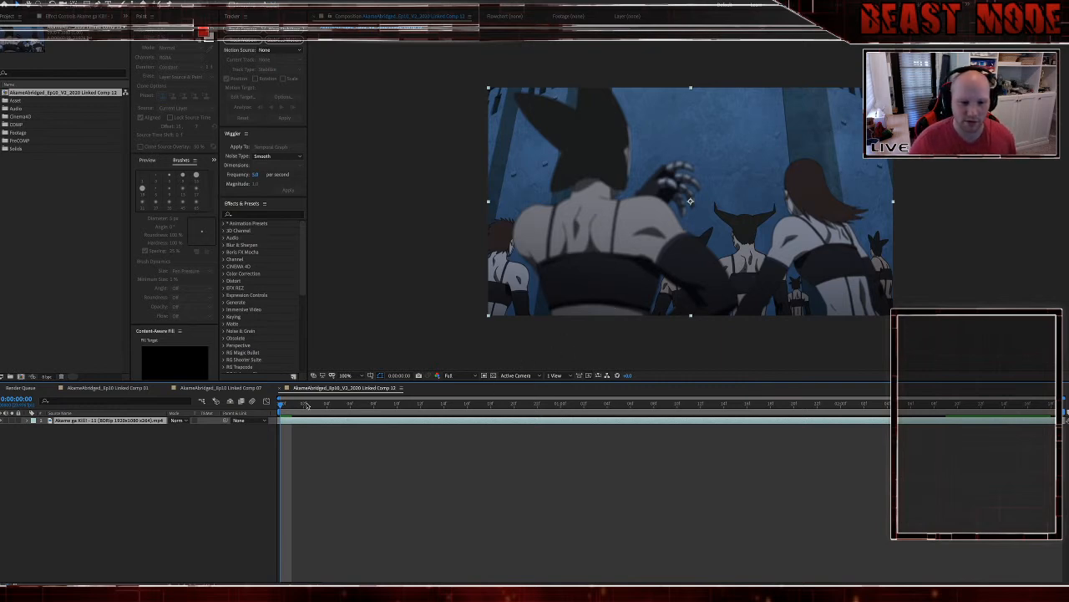
{"action": "left_click_drag", "start_coordinate": [753, 414], "coordinate": [811, 414]}
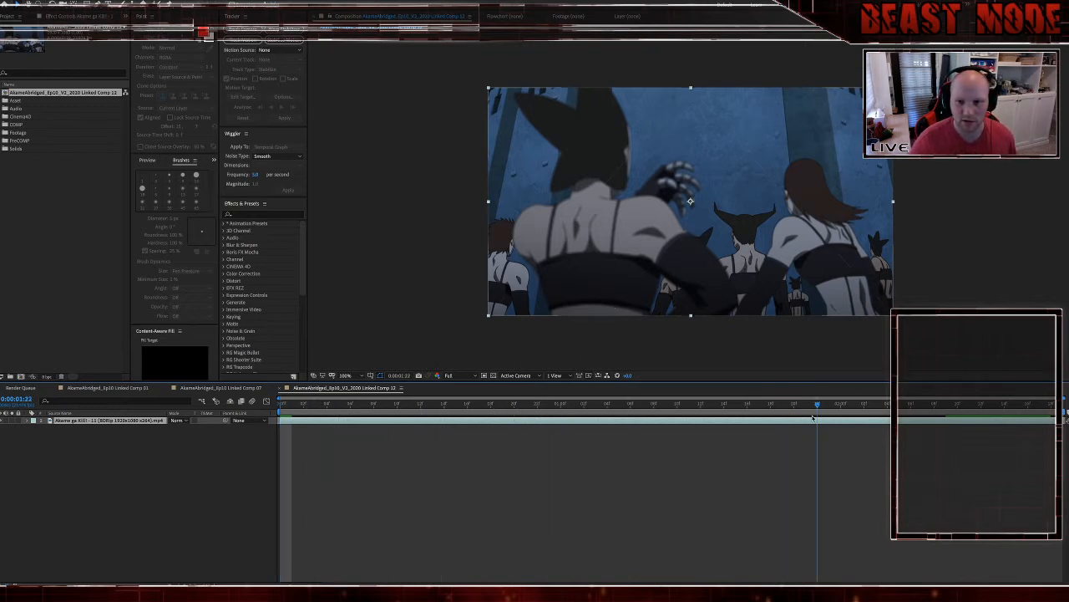
{"action": "left_click", "coordinate": [513, 405]}
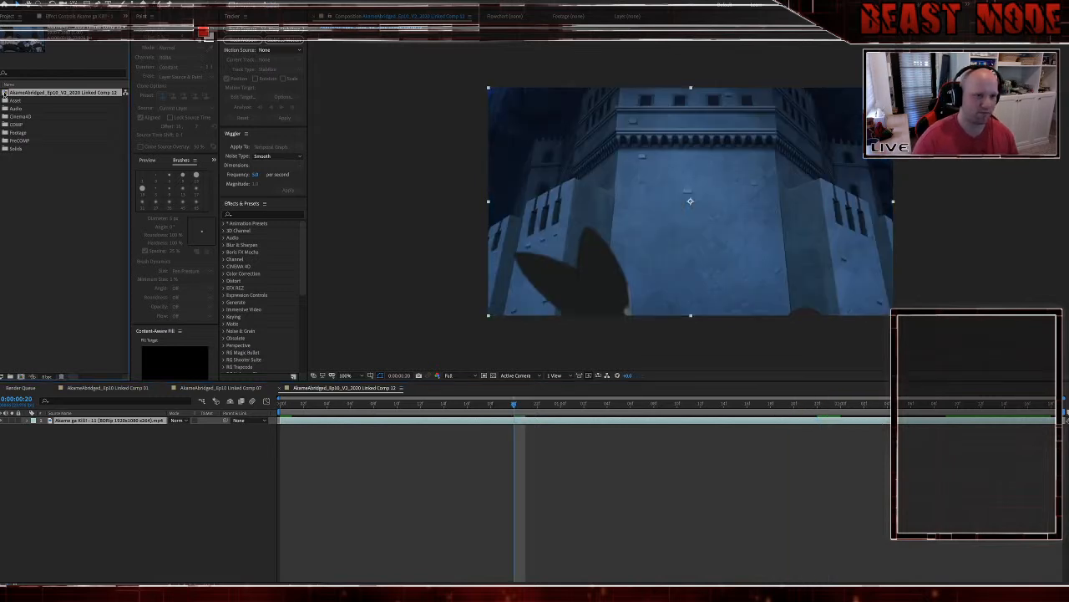
{"action": "key", "text": "Delete"}
{"action": "left_click", "coordinate": [616, 306]}
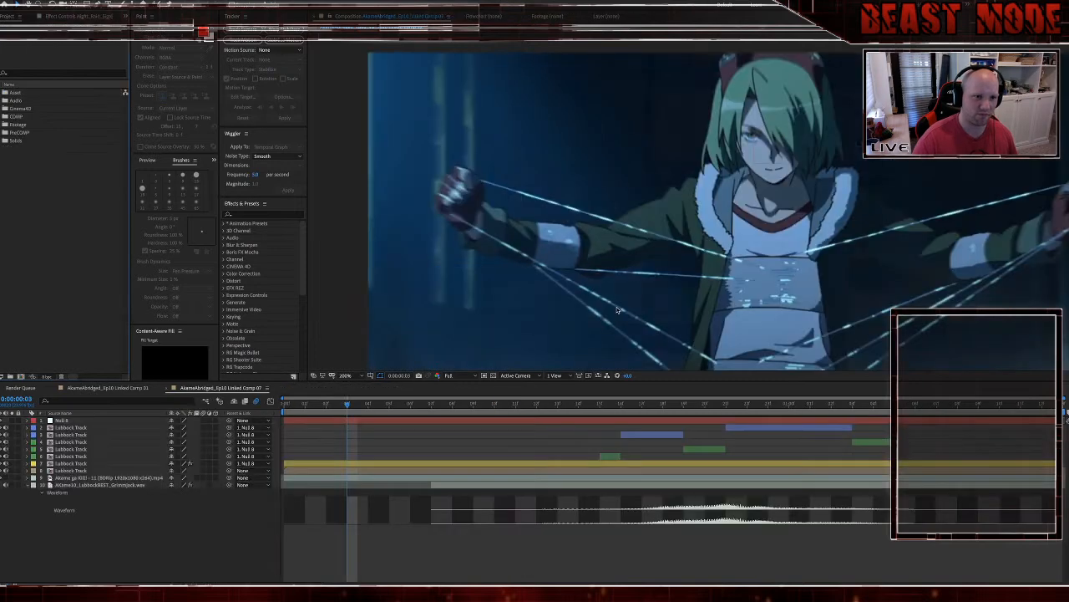
Step: Switch to Premiere Pro and undo the castle clip's replacement with the linked composition
{"action": "key", "text": "super+Tab"}
{"action": "key", "text": "Tab"}
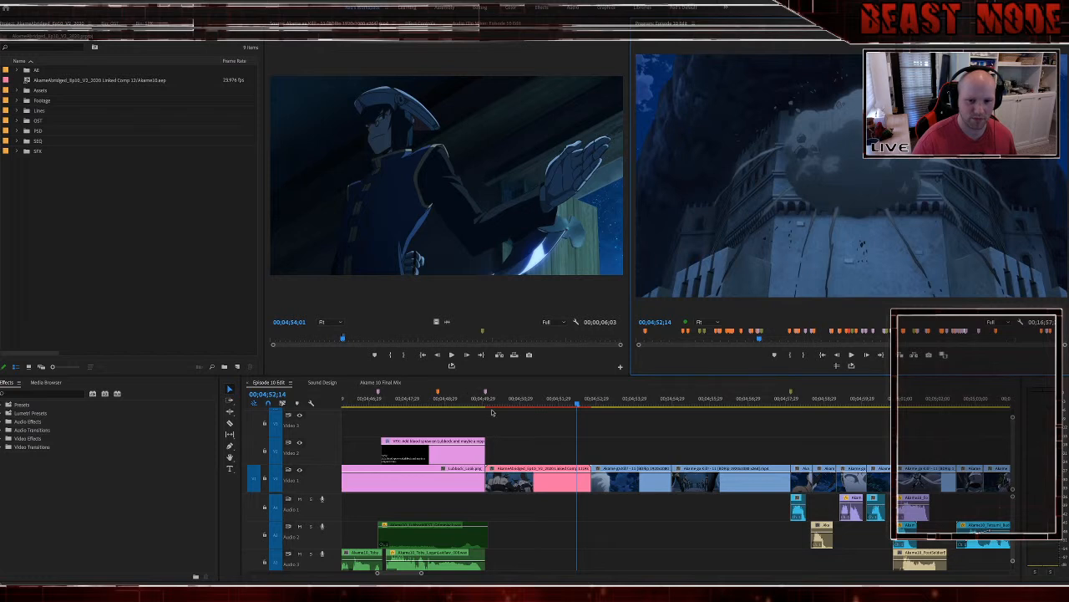
{"action": "left_click", "coordinate": [527, 436]}
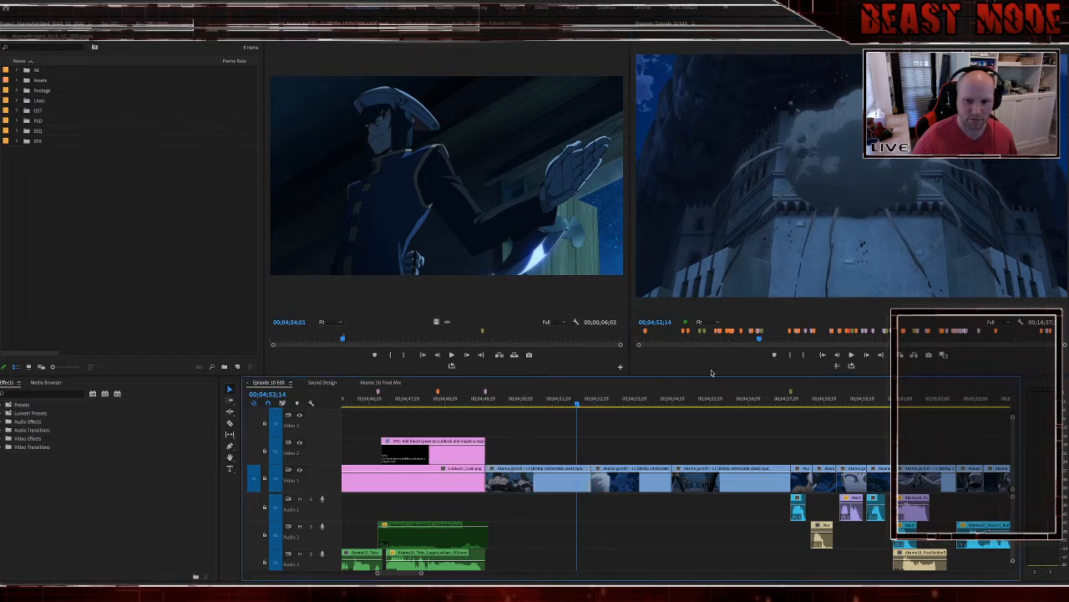
Step: Find the hallway shot around 00;03;14;22, play it through the VFX note about Lubbock's look, and return to its start at 00;03;14;09
{"action": "scroll", "coordinate": [489, 461], "scroll_direction": "up", "scroll_amount": 10}
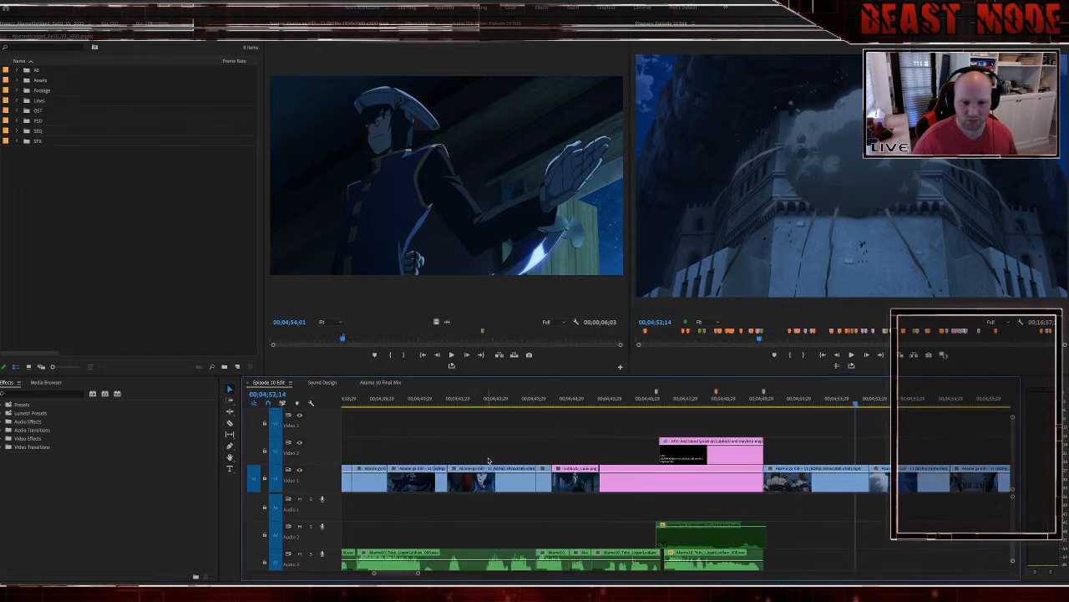
{"action": "scroll", "coordinate": [488, 461], "scroll_direction": "up", "scroll_amount": 20}
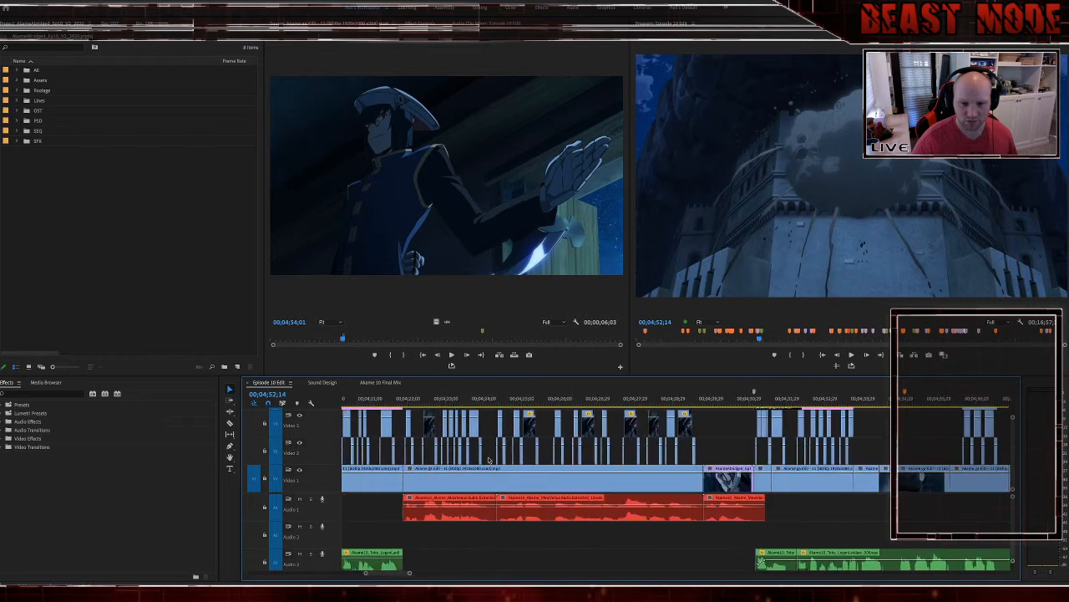
{"action": "scroll", "coordinate": [488, 460], "scroll_direction": "up", "scroll_amount": 20}
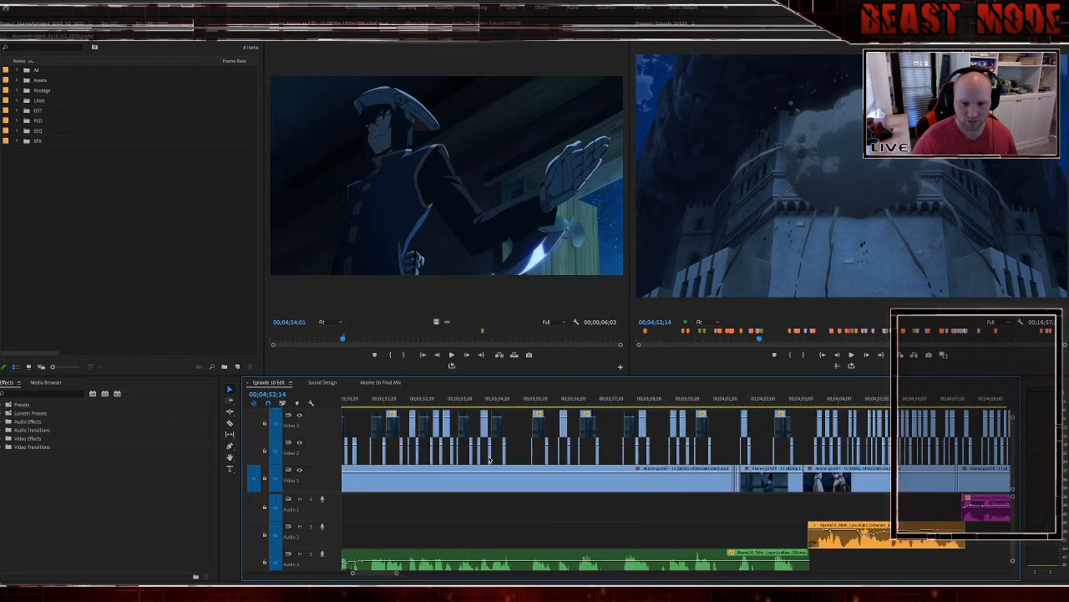
{"action": "scroll", "coordinate": [489, 460], "scroll_direction": "up", "scroll_amount": 20}
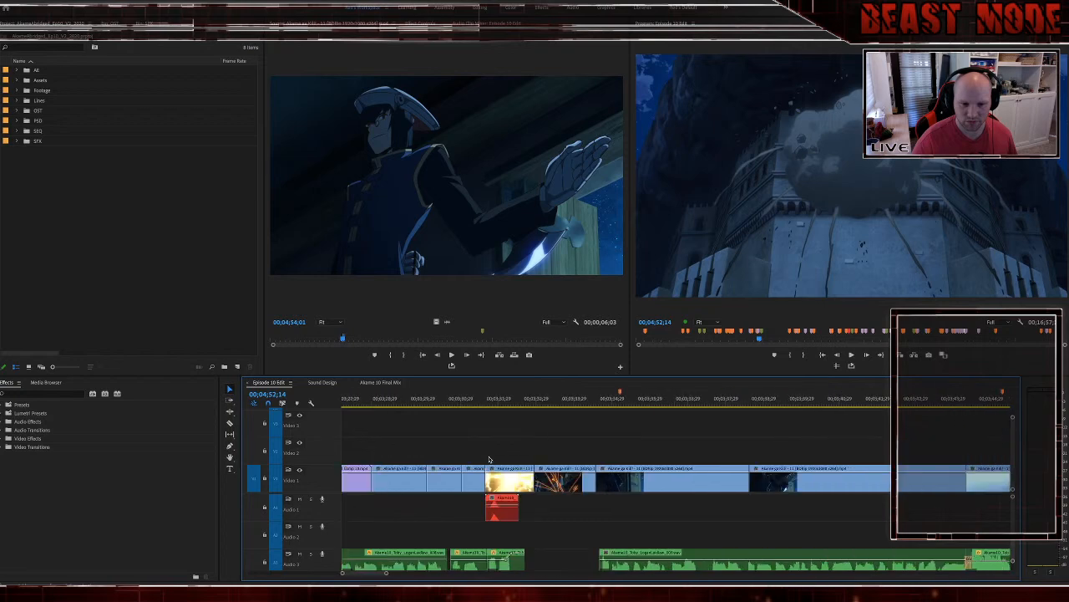
{"action": "scroll", "coordinate": [488, 460], "scroll_direction": "up", "scroll_amount": 20}
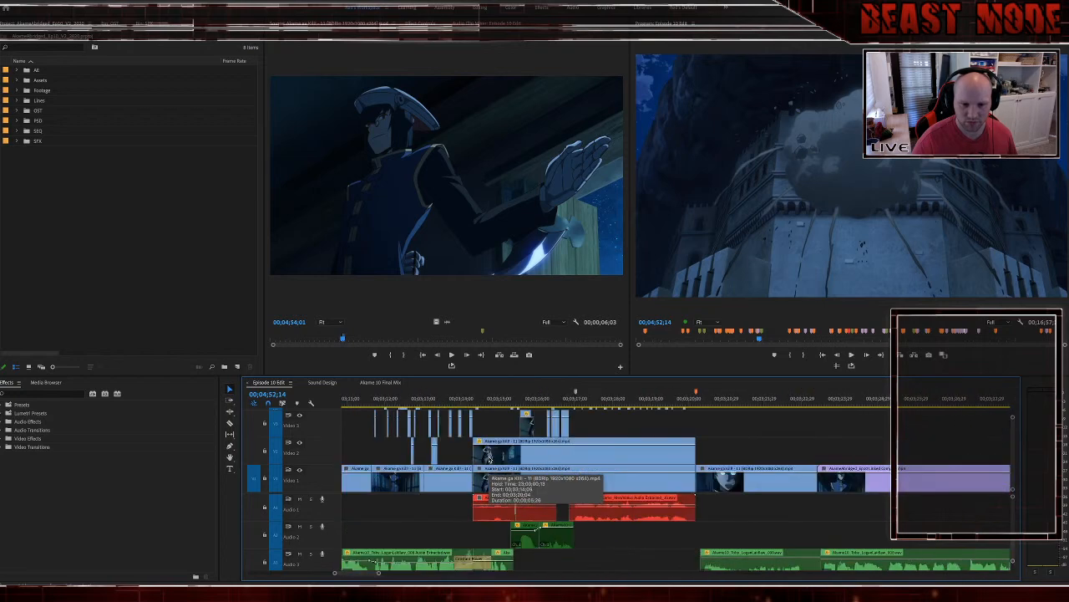
{"action": "left_click", "coordinate": [554, 399]}
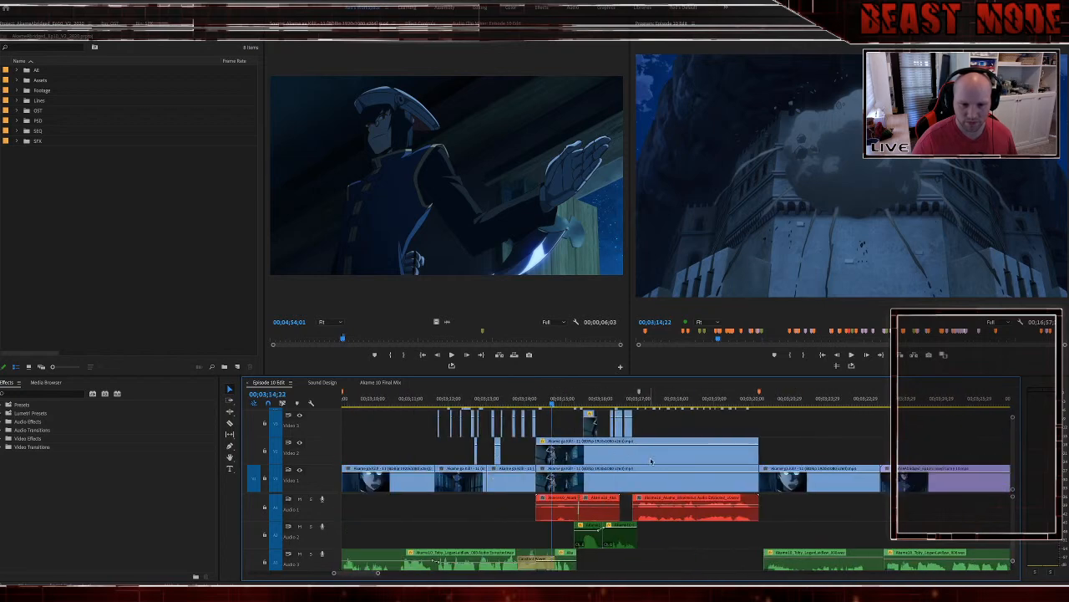
{"action": "key", "text": "space"}
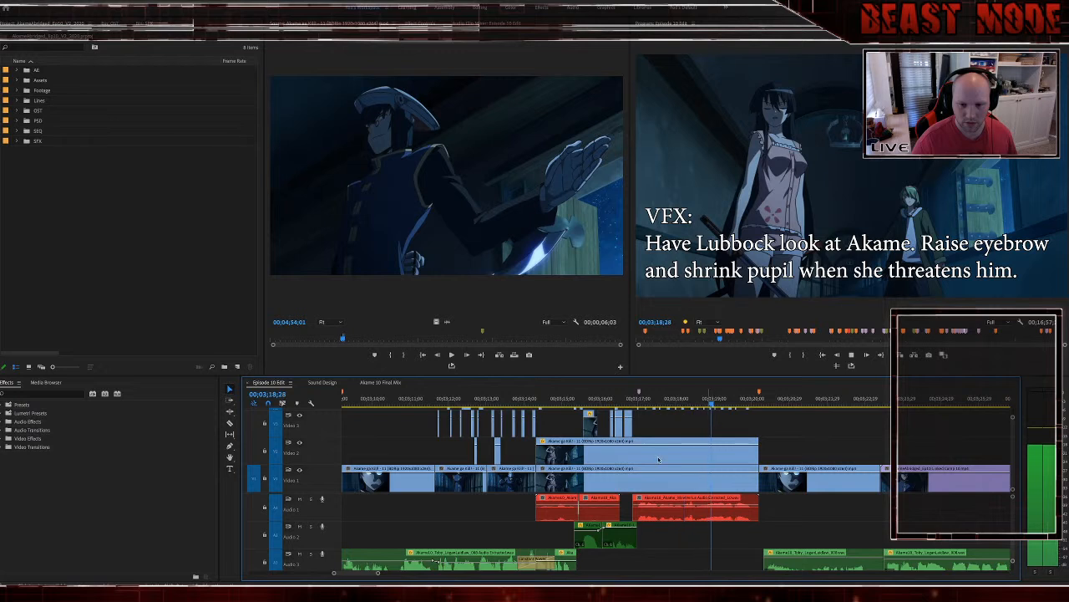
{"action": "key", "text": "space"}
{"action": "left_click_drag", "start_coordinate": [616, 405], "coordinate": [536, 408]}
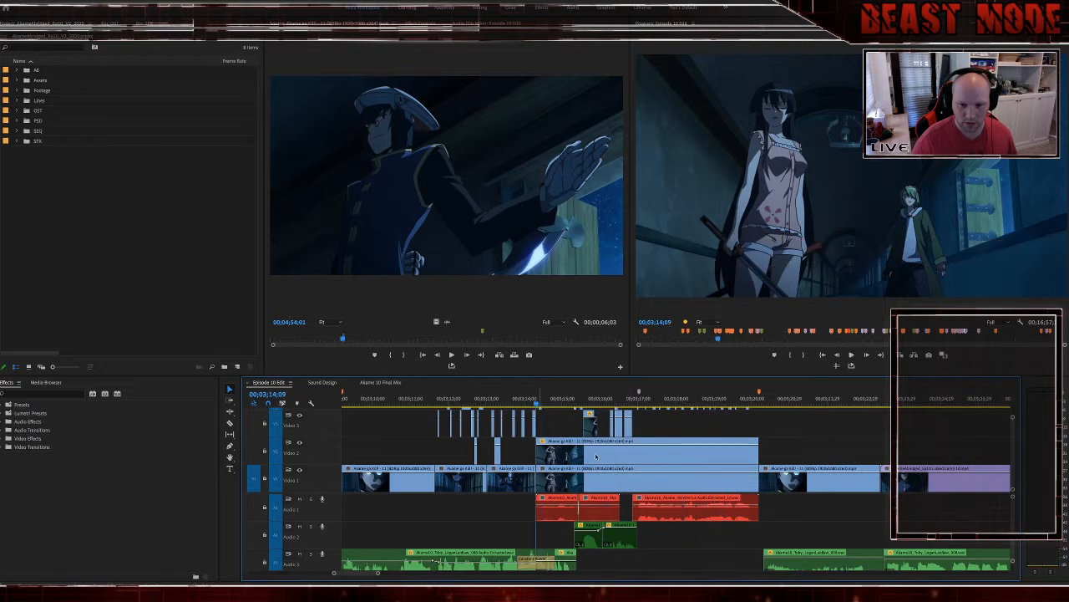
Step: Replace the two stacked hallway footage clips starting at 00;03;14;09 on Video 1 and Video 2 with an After Effects composition
{"action": "left_click_drag", "start_coordinate": [667, 432], "coordinate": [703, 511]}
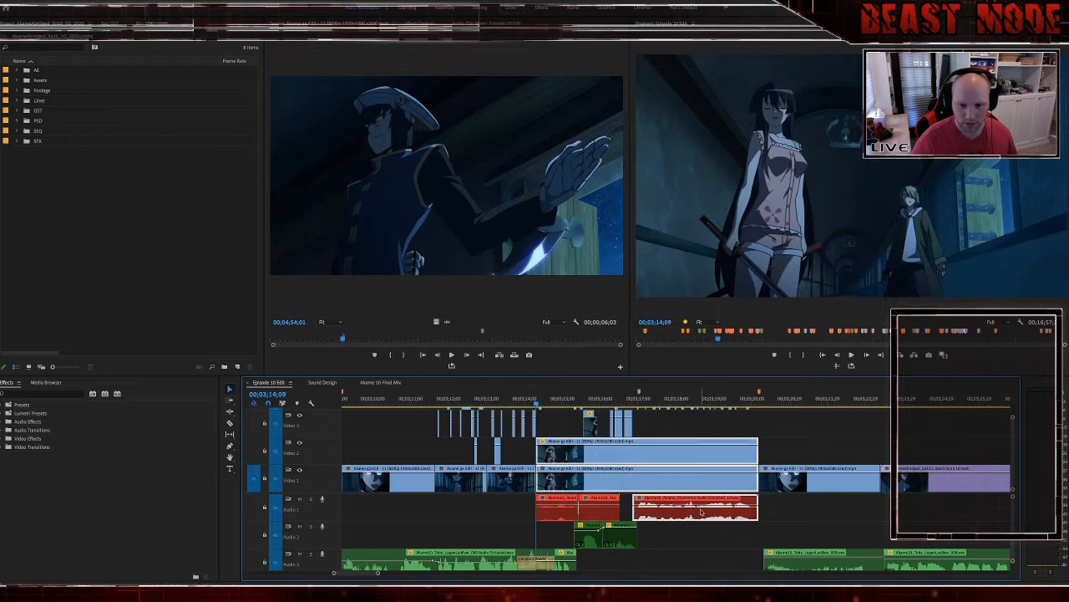
{"action": "scroll", "coordinate": [685, 468], "scroll_direction": "up", "scroll_amount": 5}
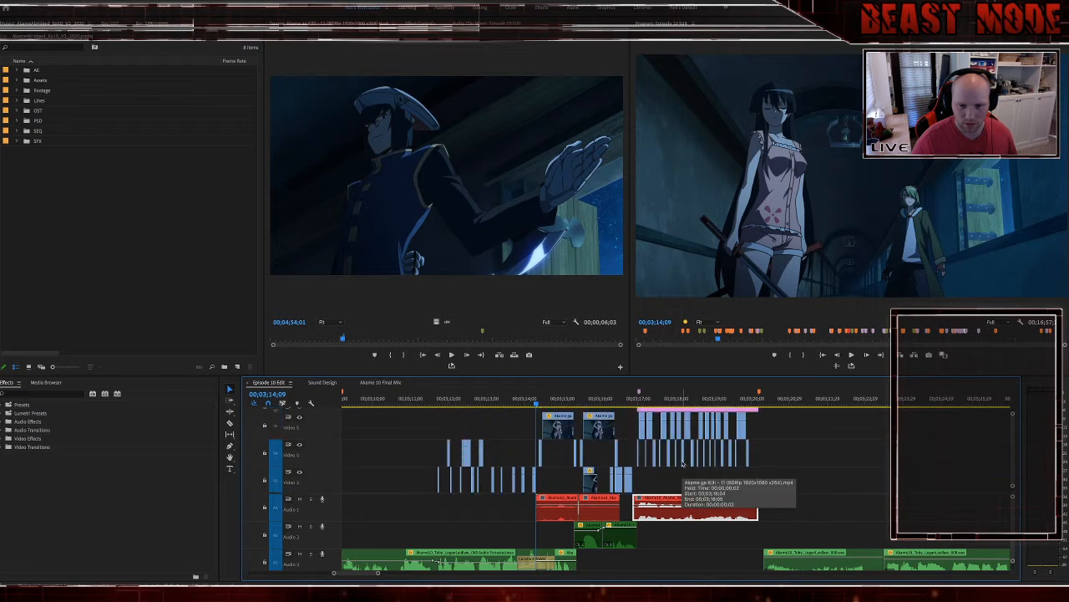
{"action": "scroll", "coordinate": [677, 464], "scroll_direction": "down", "scroll_amount": 1}
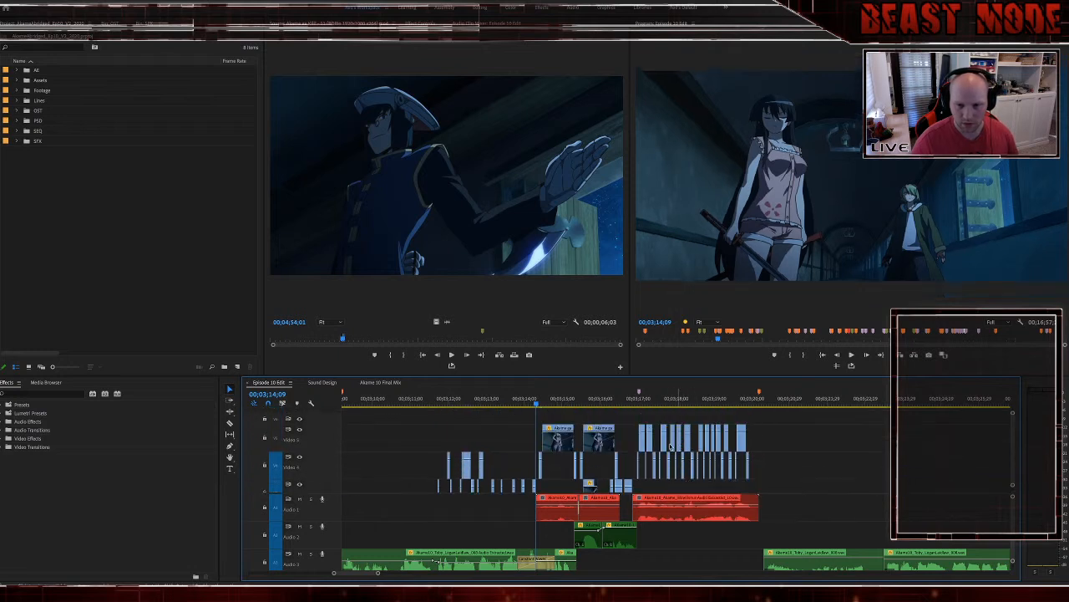
{"action": "scroll", "coordinate": [674, 467], "scroll_direction": "down", "scroll_amount": 3}
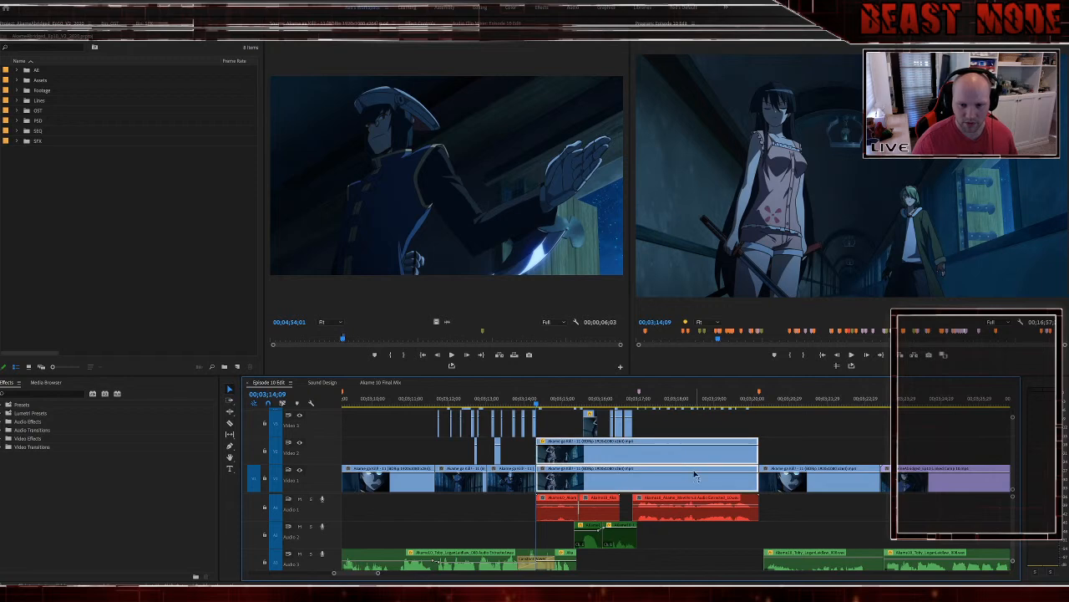
{"action": "right_click", "coordinate": [690, 462]}
{"action": "left_click", "coordinate": [741, 319]}
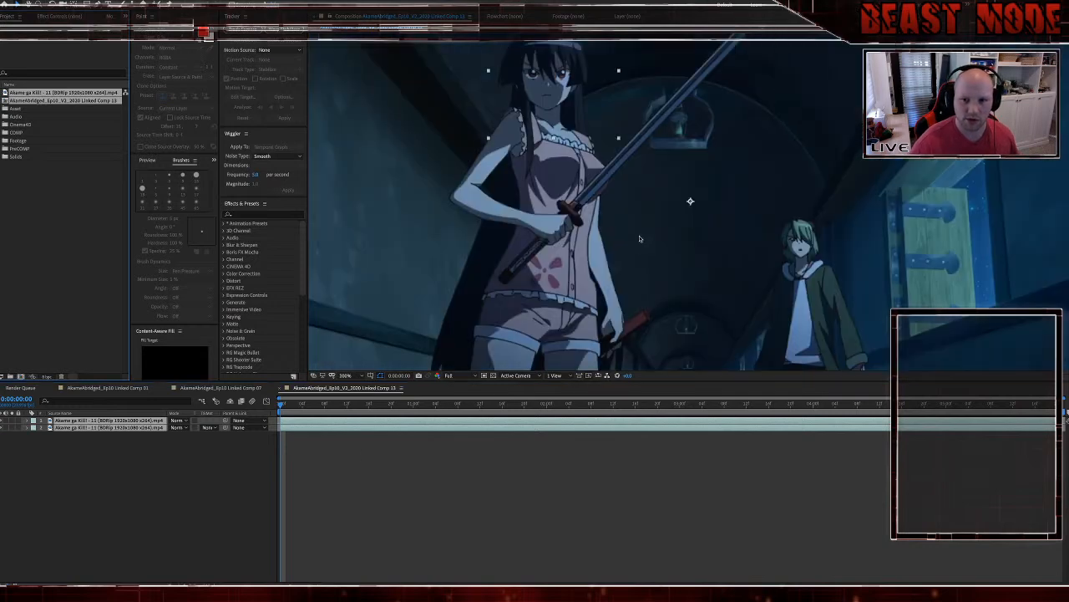
Step: Examine the opening frames of the hallway composition with the whole frame in view and the top masked head layer selected
{"action": "scroll", "coordinate": [642, 239], "scroll_direction": "down", "scroll_amount": 1}
{"action": "left_click", "coordinate": [377, 484]}
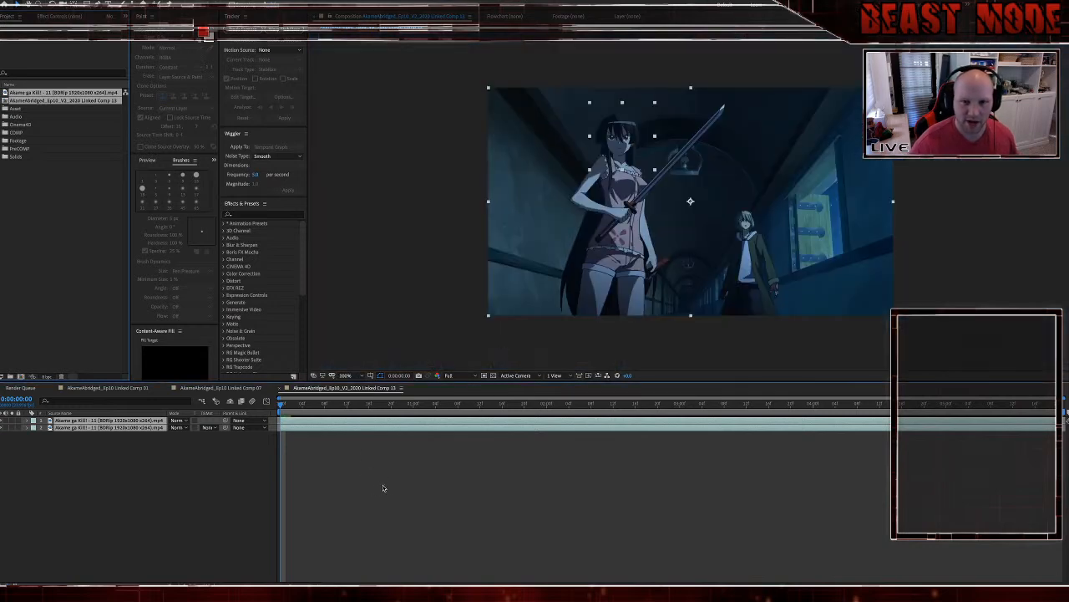
{"action": "left_click", "coordinate": [327, 465]}
{"action": "left_click", "coordinate": [300, 405]}
{"action": "left_click", "coordinate": [300, 421]}
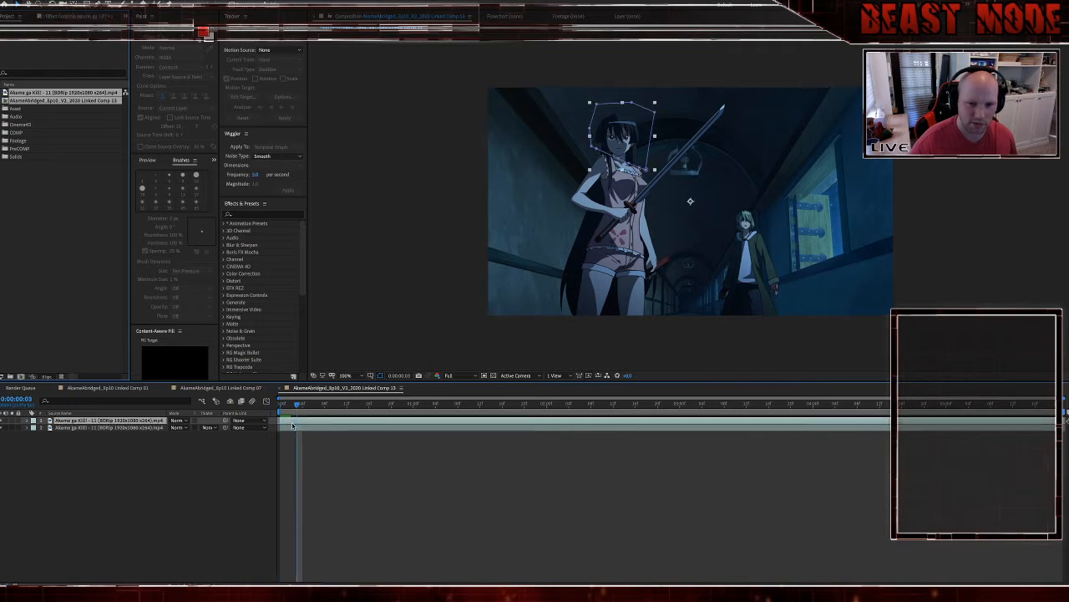
{"action": "left_click_drag", "start_coordinate": [299, 406], "coordinate": [267, 428]}
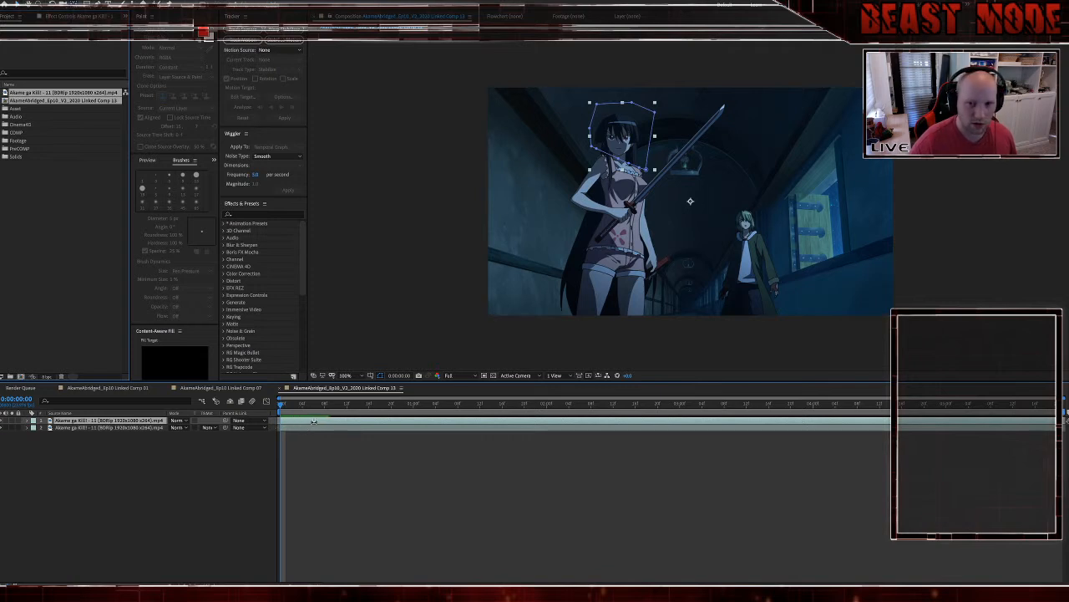
{"action": "left_click_drag", "start_coordinate": [392, 425], "coordinate": [354, 427]}
{"action": "key", "text": "v"}
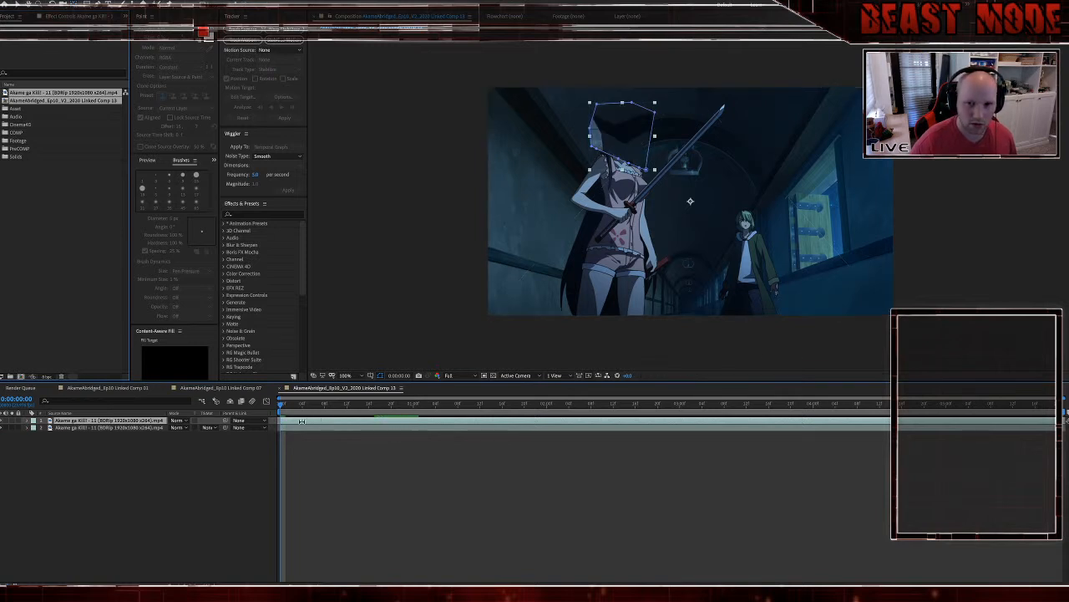
{"action": "left_click_drag", "start_coordinate": [299, 405], "coordinate": [324, 407]}
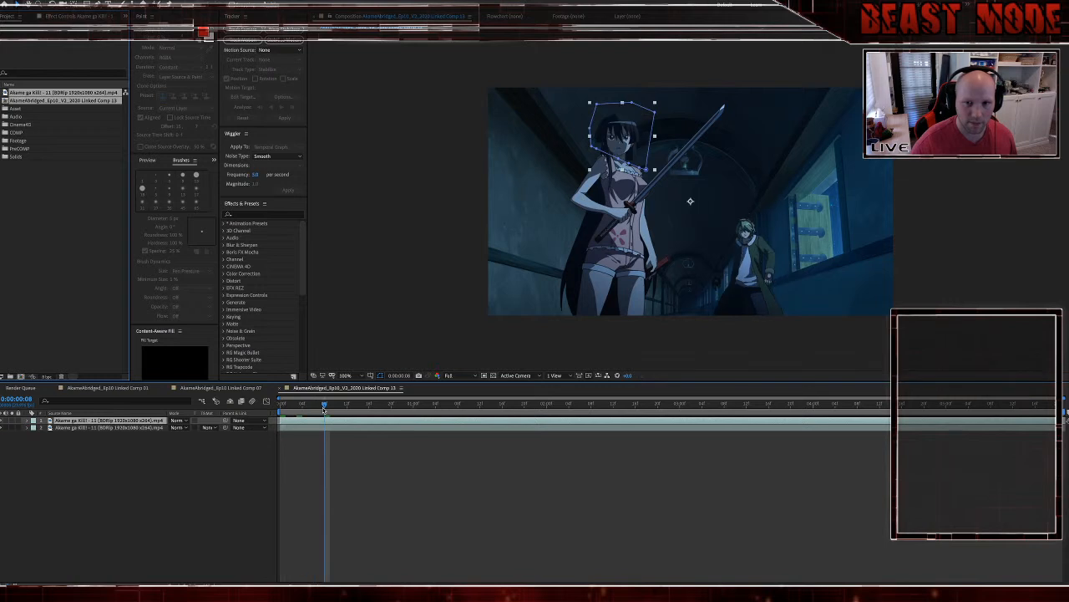
{"action": "left_click", "coordinate": [299, 407]}
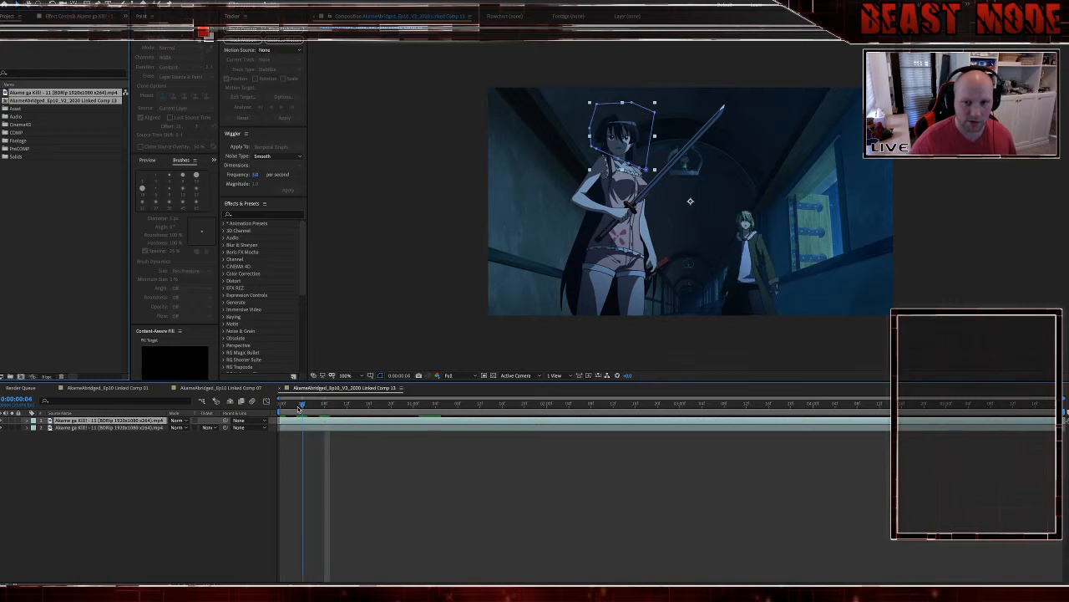
{"action": "key", "text": "Page_Up"}
{"action": "key", "text": "Page_Up"}
{"action": "key", "text": "Page_Up"}
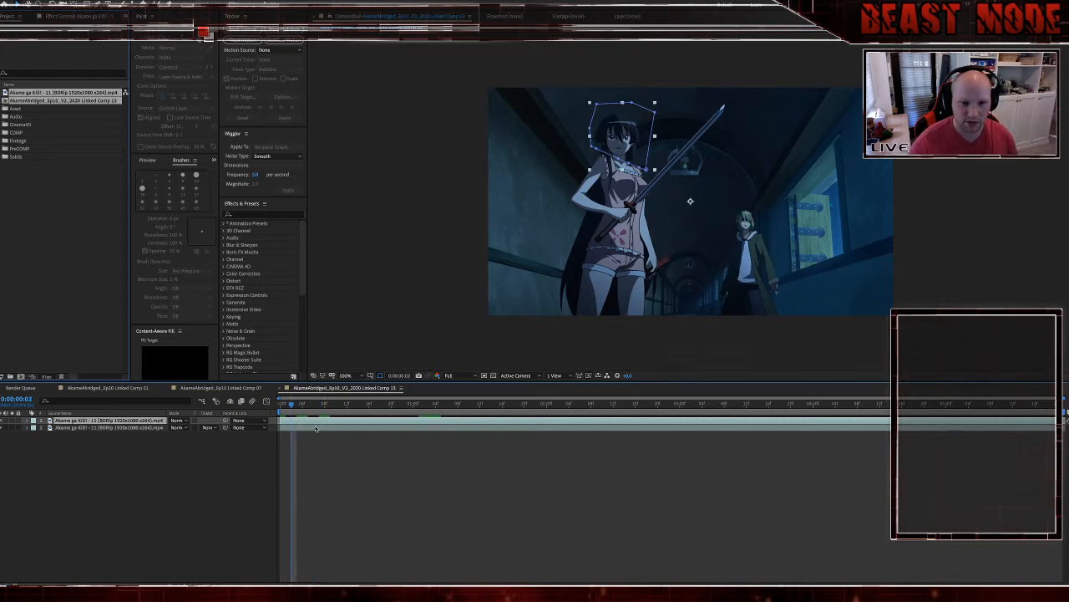
Step: Freeze the top masked head layer on its frame at 0:00:00:01 with Freeze Frame
{"action": "left_click", "coordinate": [341, 453]}
{"action": "key", "text": "Page_Up"}
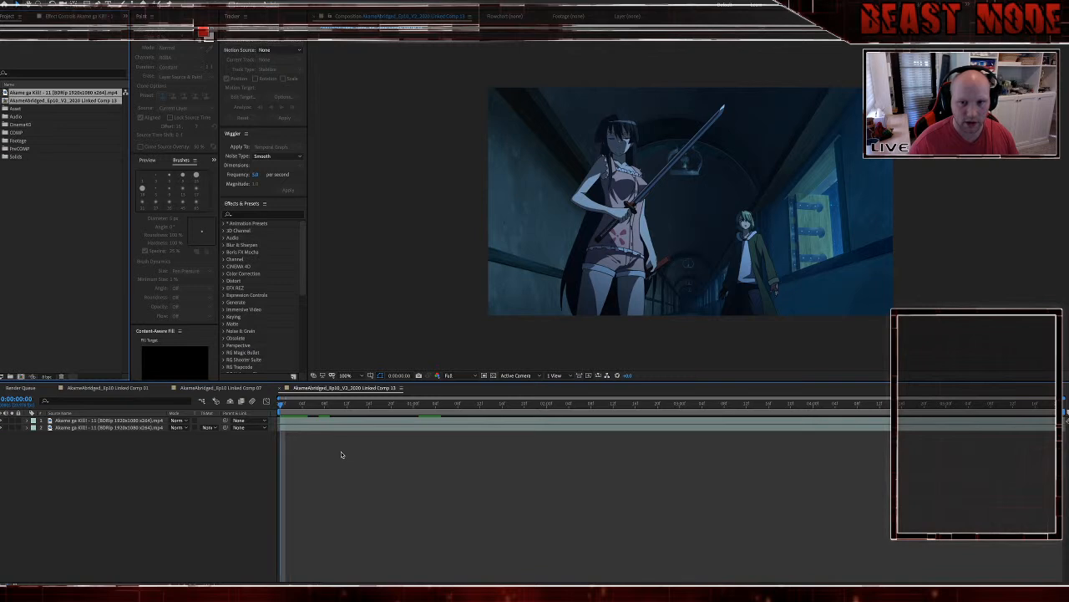
{"action": "key", "text": "Page_Down"}
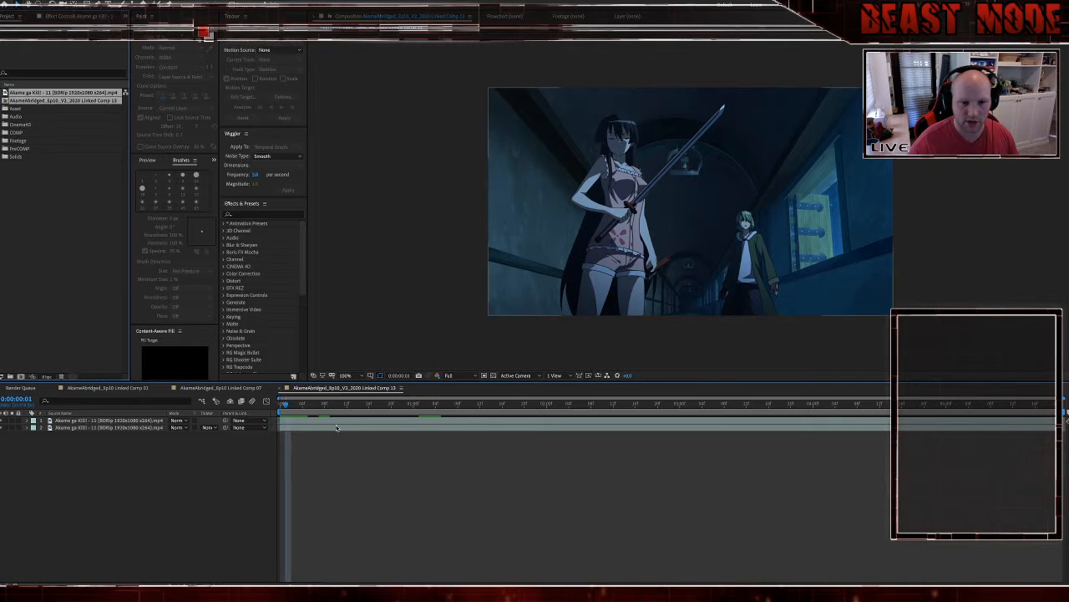
{"action": "right_click", "coordinate": [336, 421]}
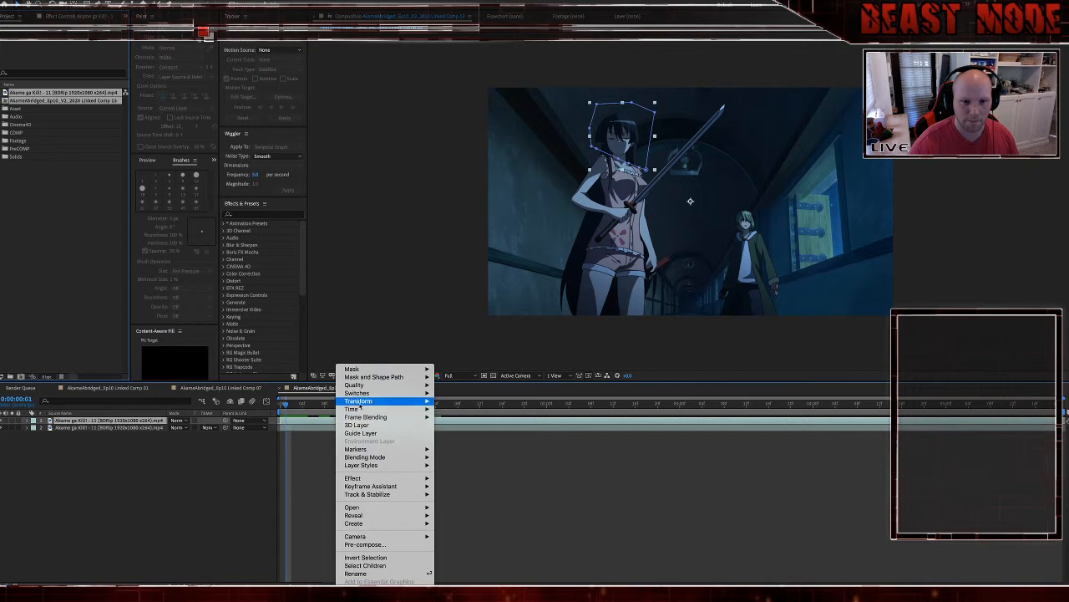
{"action": "mouse_move", "coordinate": [359, 408]}
{"action": "left_click", "coordinate": [487, 433]}
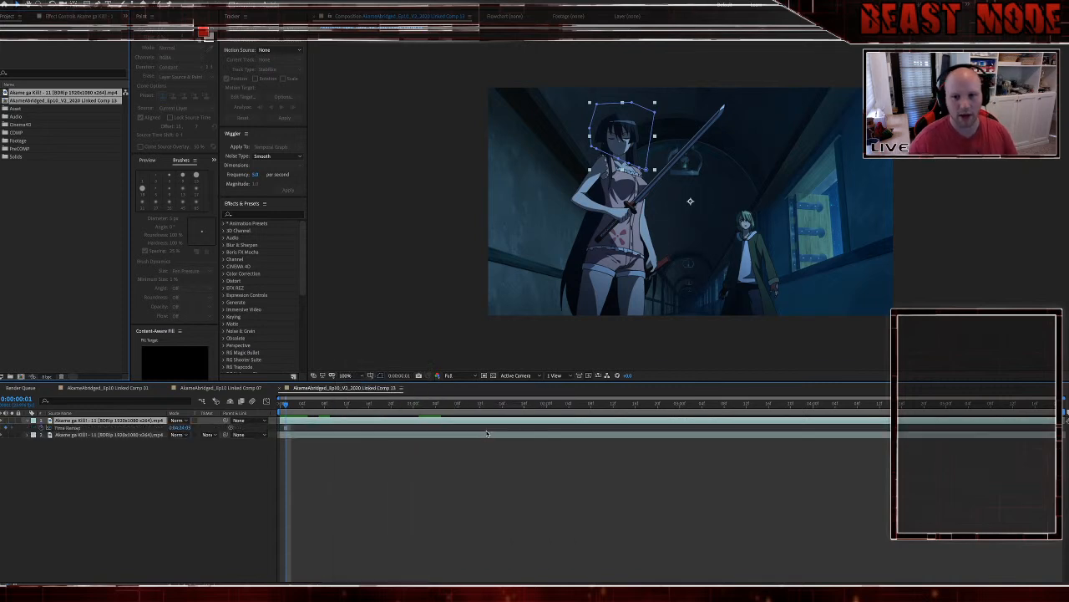
Step: Check the lower hallway footage around 0:00:00:22 and compare it with Premiere Pro's original clips by undoing and redoing the replacement there
{"action": "left_click", "coordinate": [316, 434]}
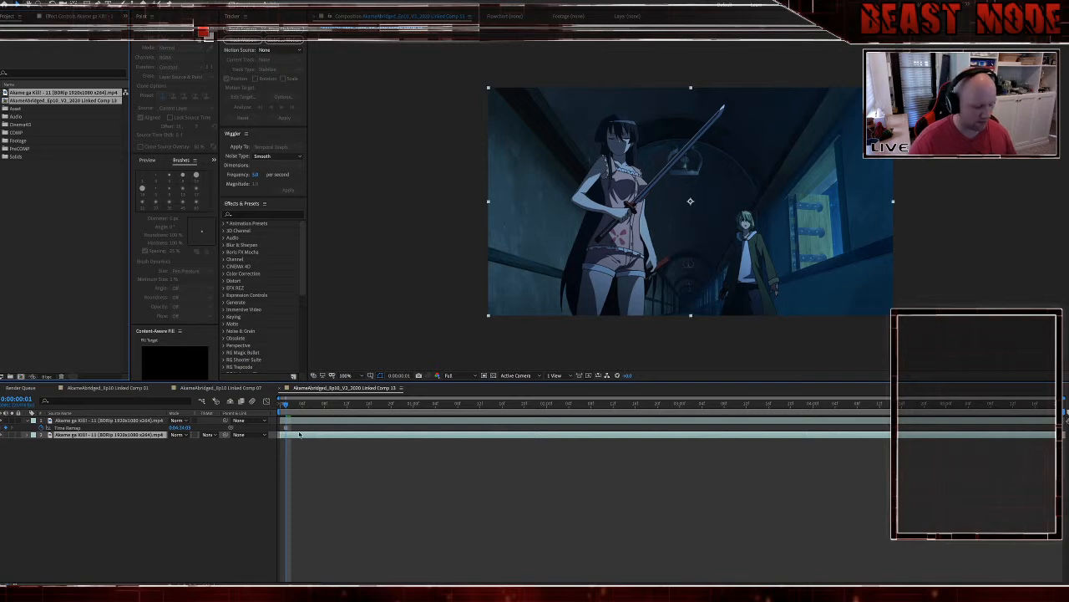
{"action": "left_click_drag", "start_coordinate": [287, 405], "coordinate": [403, 412]}
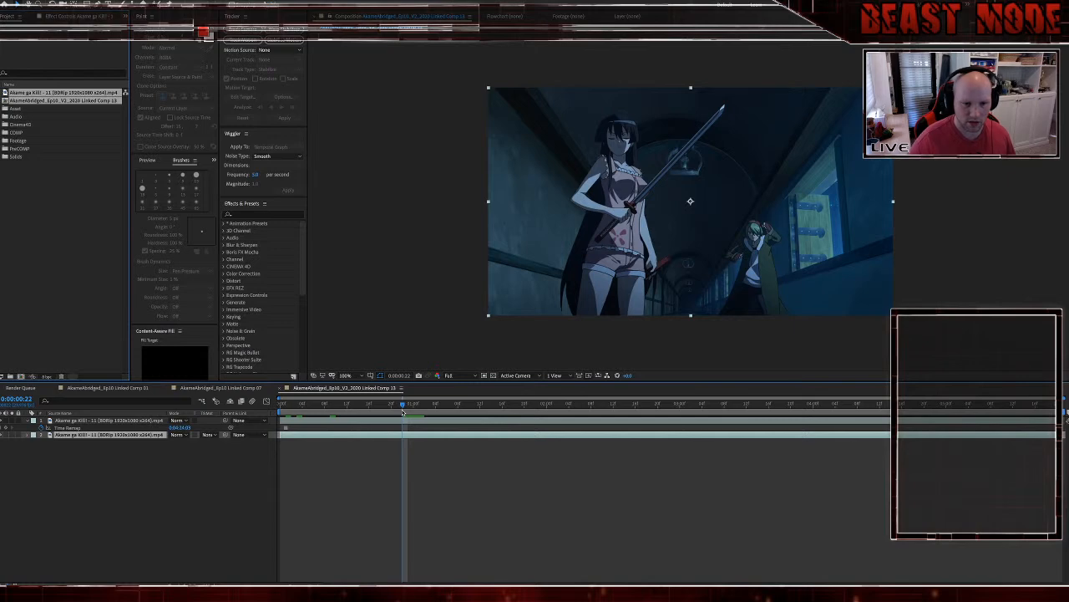
{"action": "key", "text": "super+Tab"}
{"action": "key", "text": "super+Tab"}
{"action": "key", "text": "super+shift+Tab"}
{"action": "left_click", "coordinate": [661, 444]}
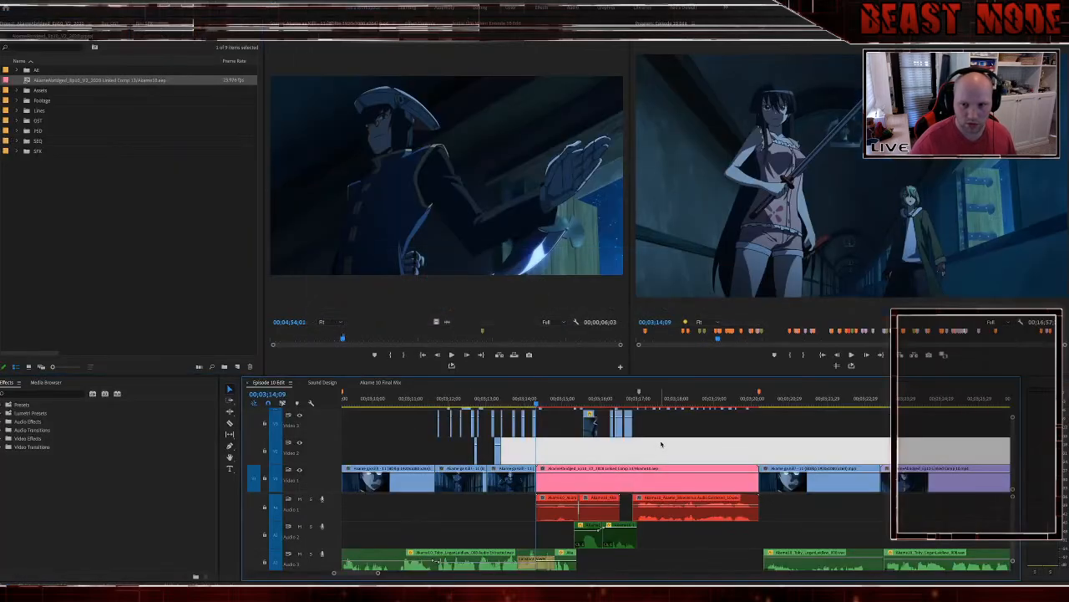
{"action": "key", "text": "super+z"}
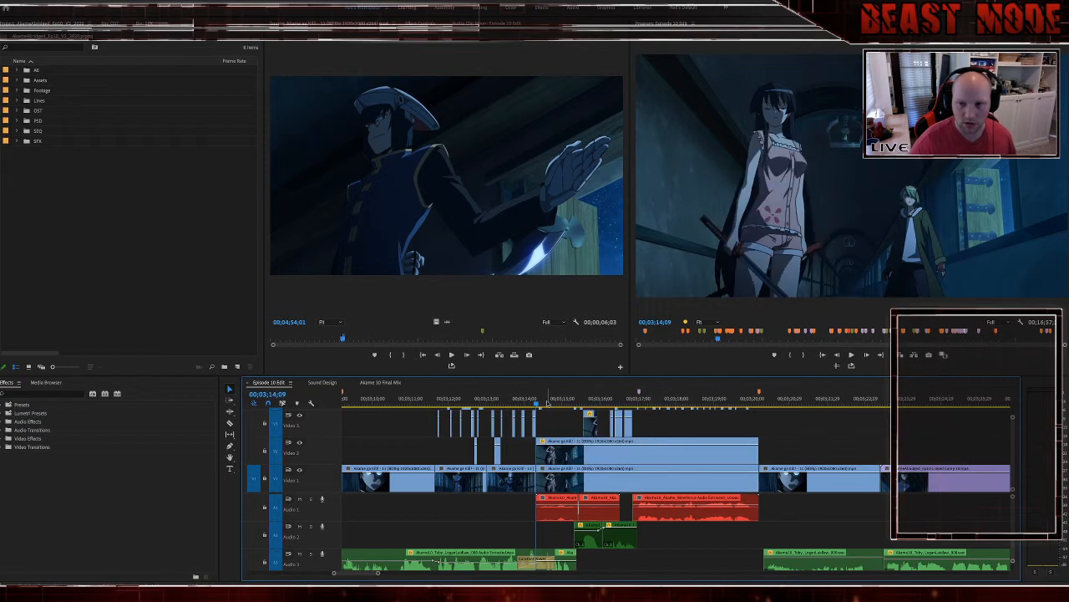
{"action": "key", "text": "super+shift+z"}
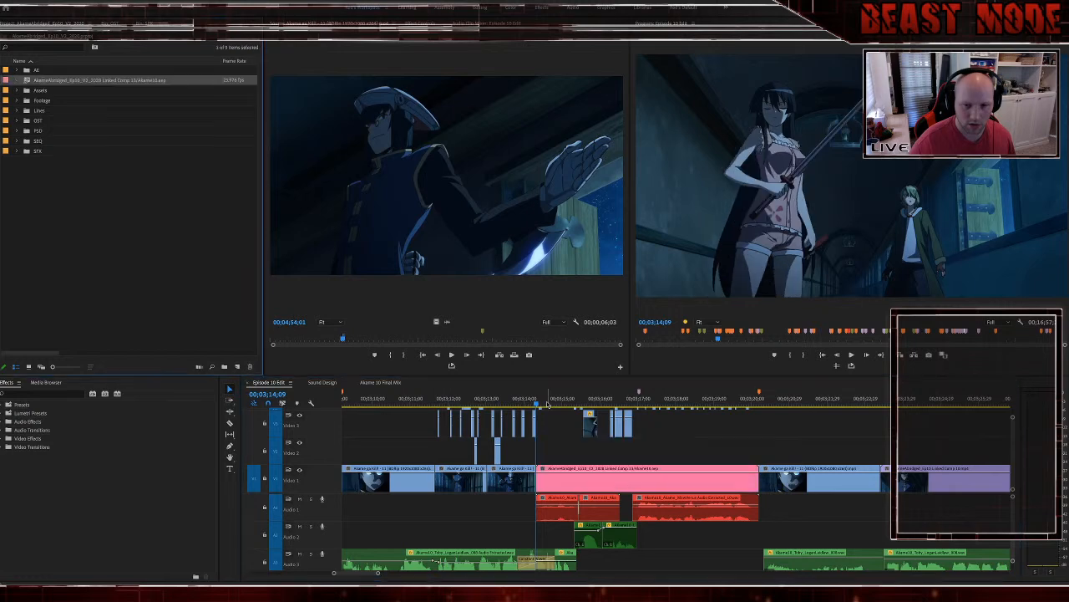
{"action": "key", "text": "super+Tab"}
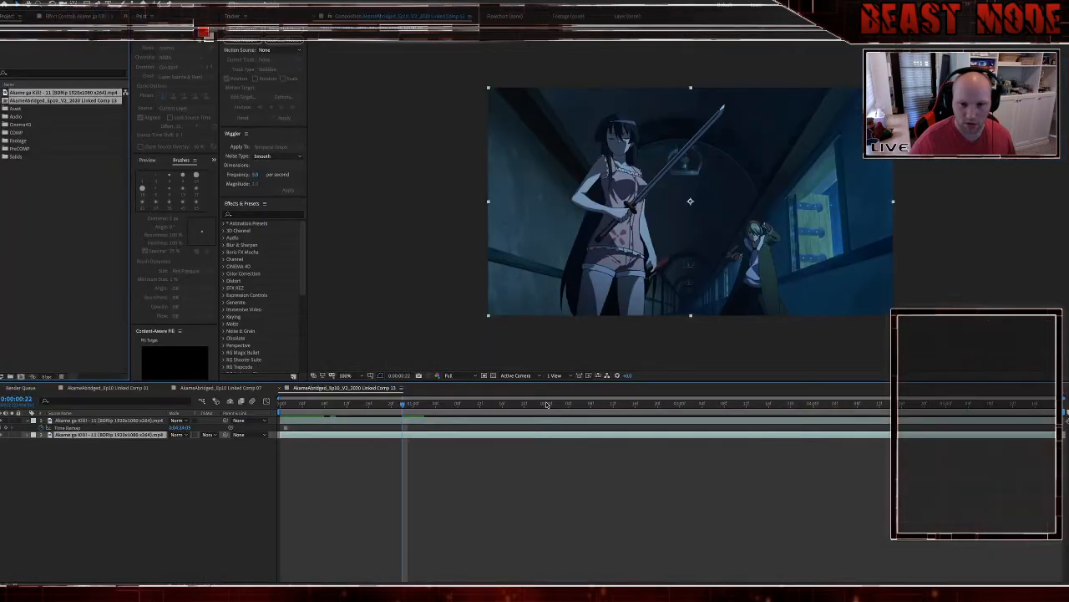
Step: Check the lower hallway footage without the head layer and freeze it at 0:00:00:21 on the pose with the sword lowered
{"action": "left_click", "coordinate": [1, 421]}
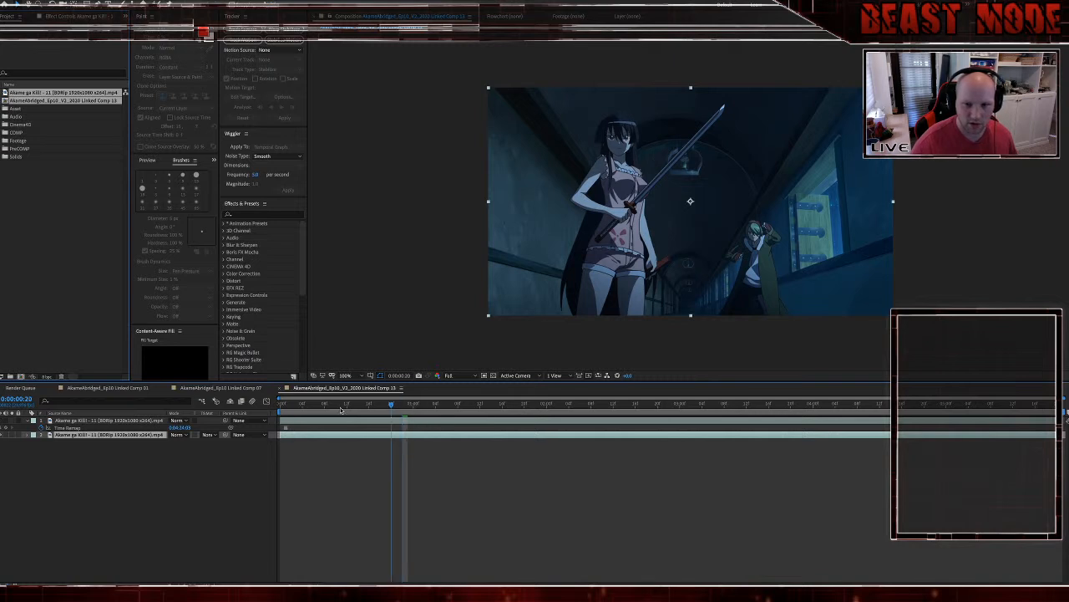
{"action": "key", "text": "Home"}
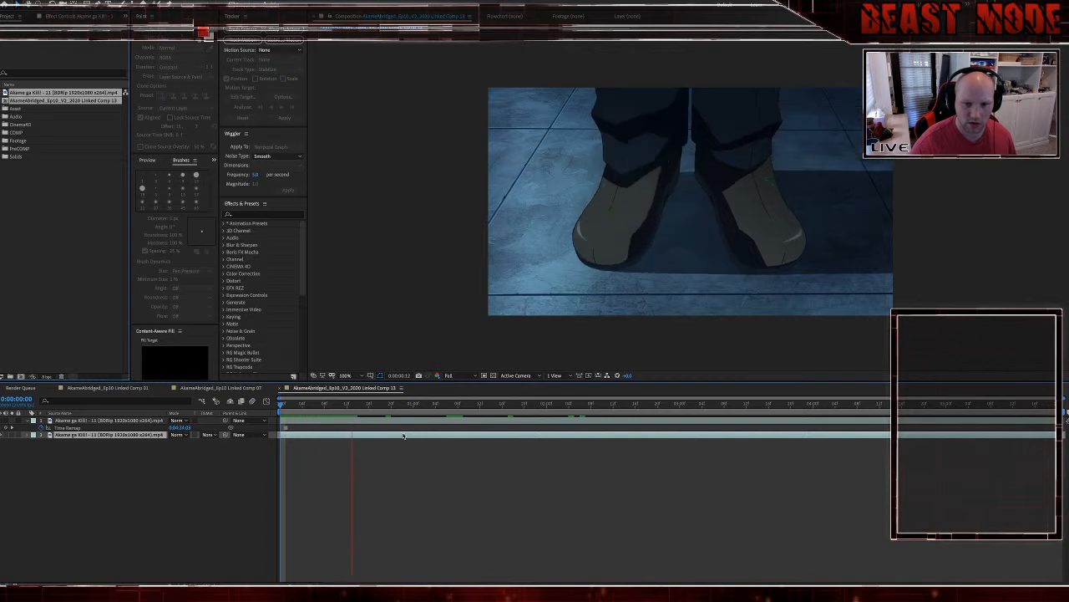
{"action": "left_click", "coordinate": [404, 436]}
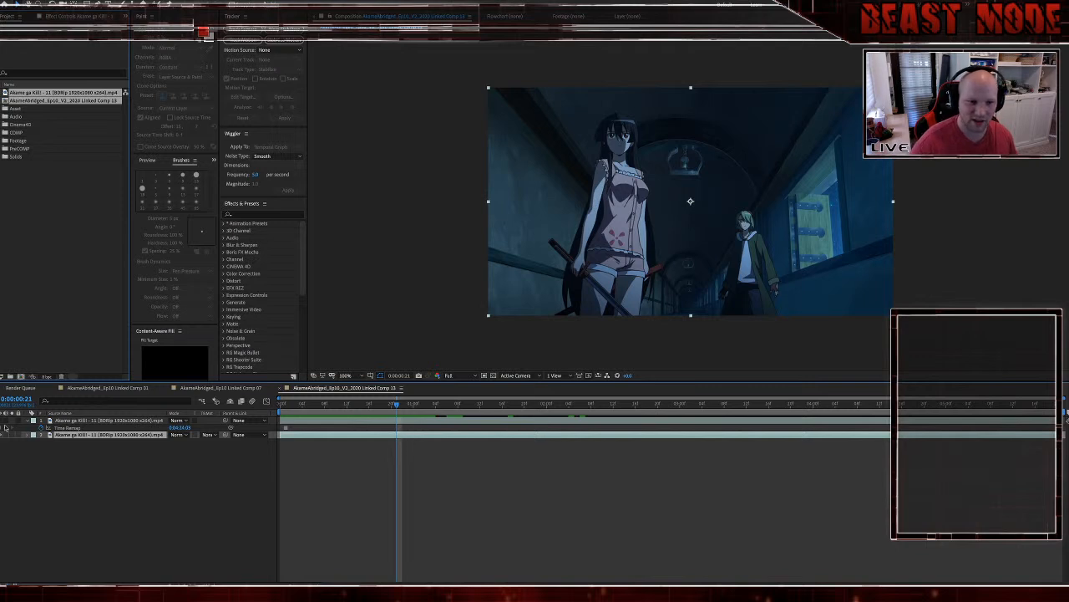
{"action": "right_click", "coordinate": [443, 434]}
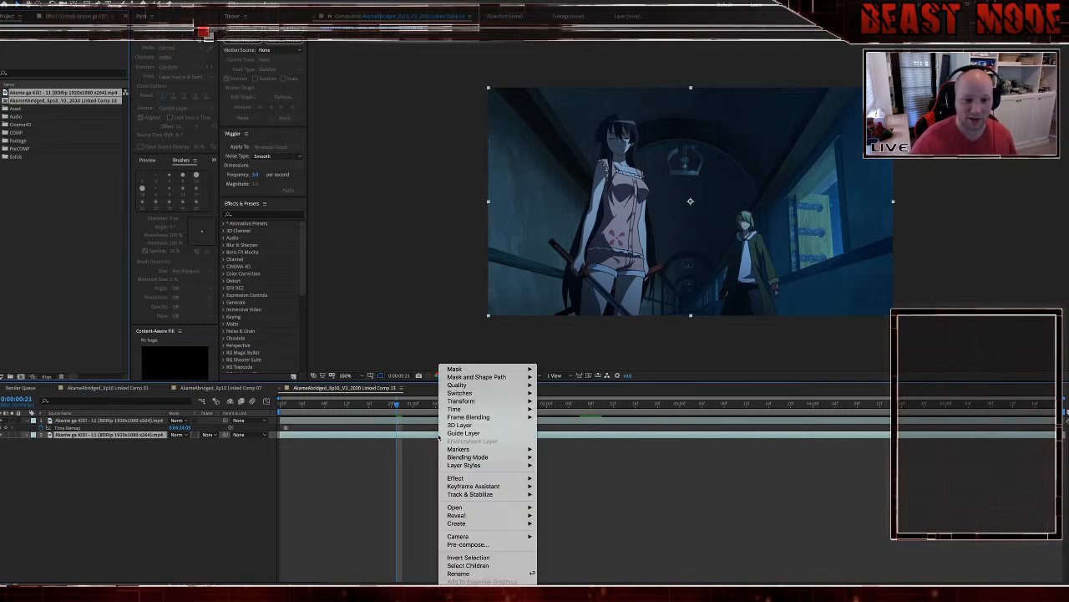
{"action": "mouse_move", "coordinate": [463, 409]}
{"action": "left_click", "coordinate": [580, 433]}
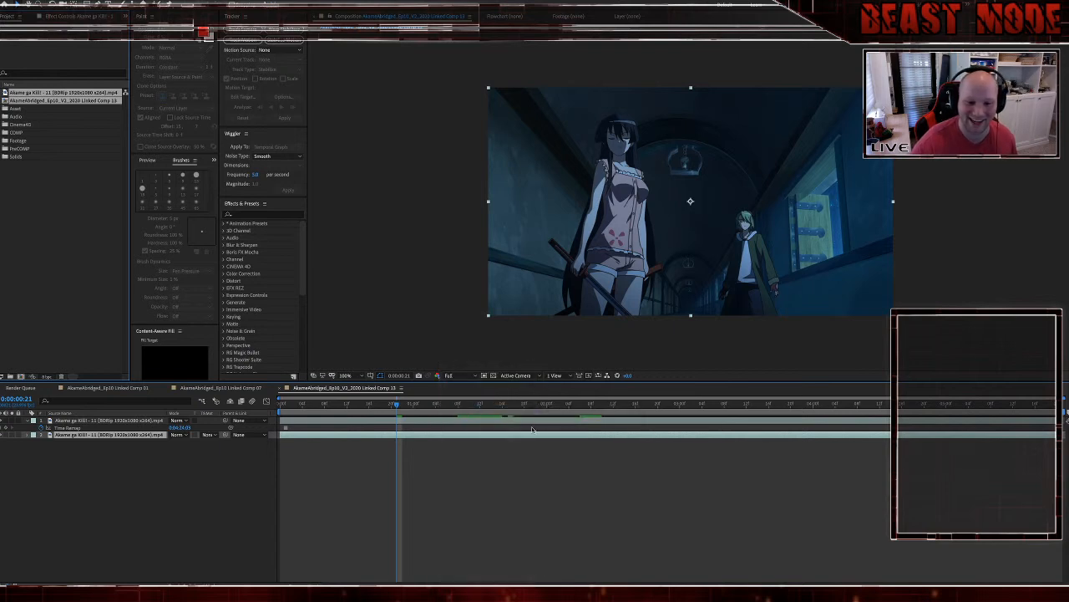
{"action": "left_click", "coordinate": [28, 423]}
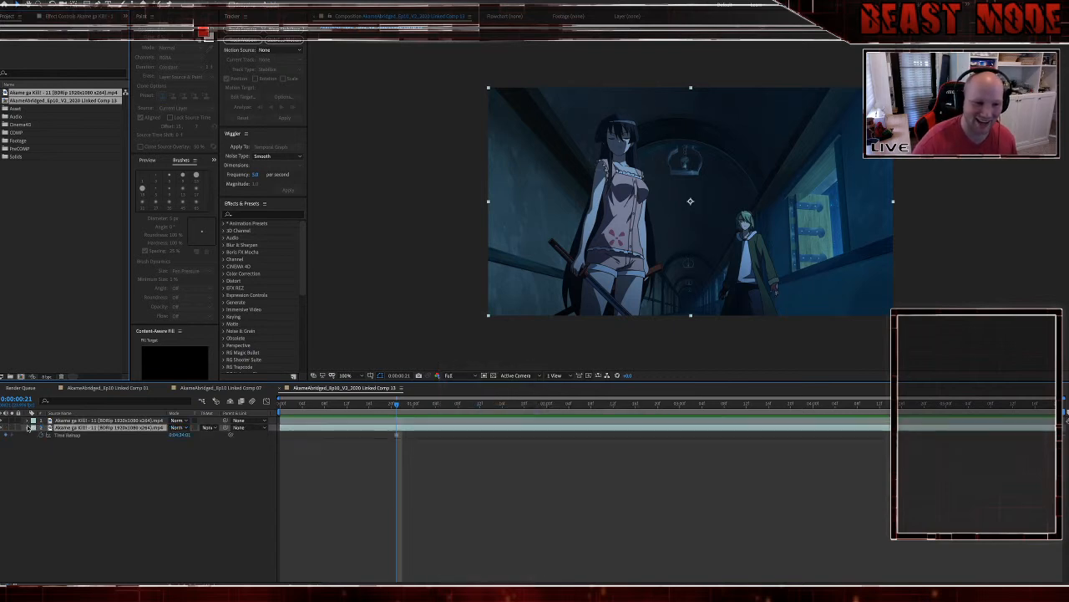
{"action": "left_click", "coordinate": [443, 465]}
Step: Pre-compose both hallway footage layers into a composition named TwoShot, moving all attributes into it
{"action": "left_click_drag", "start_coordinate": [333, 405], "coordinate": [279, 406]}
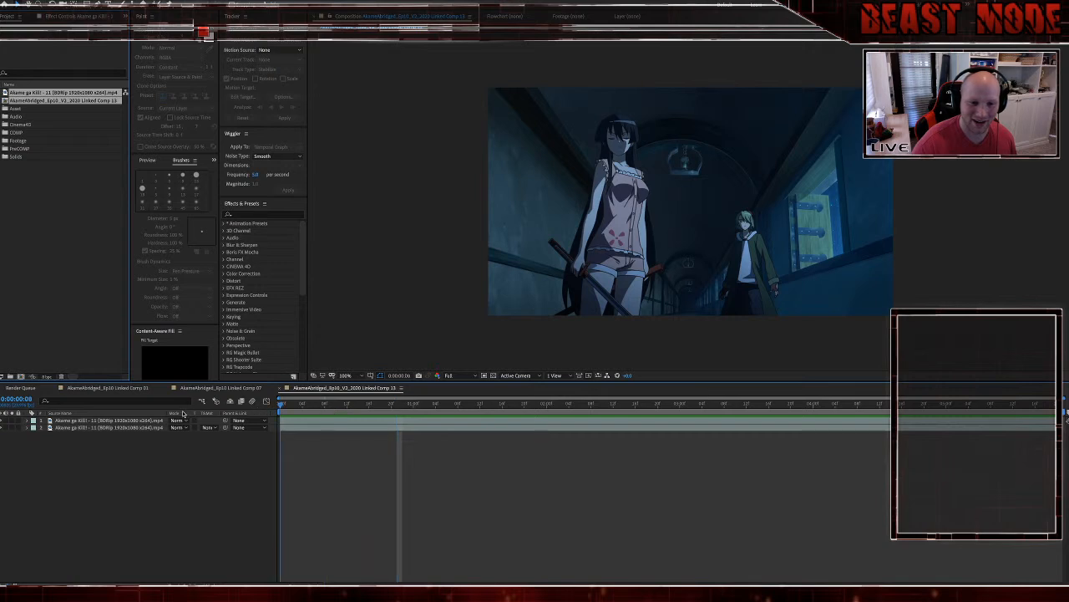
{"action": "left_click_drag", "start_coordinate": [292, 444], "coordinate": [286, 421]}
{"action": "key", "text": "ctrl+shift+c"}
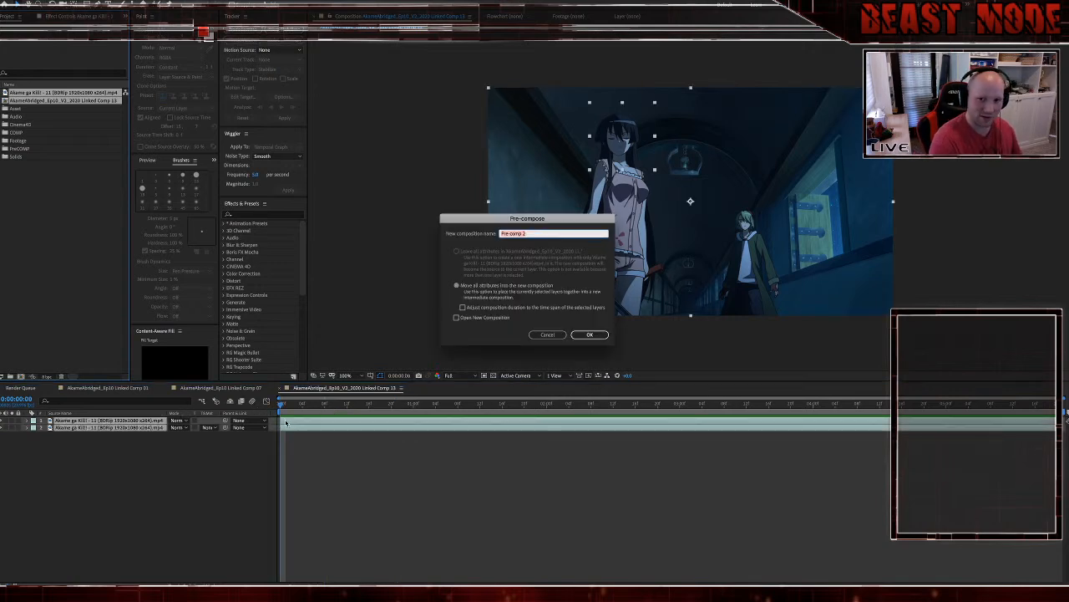
{"action": "type", "text": "G"}
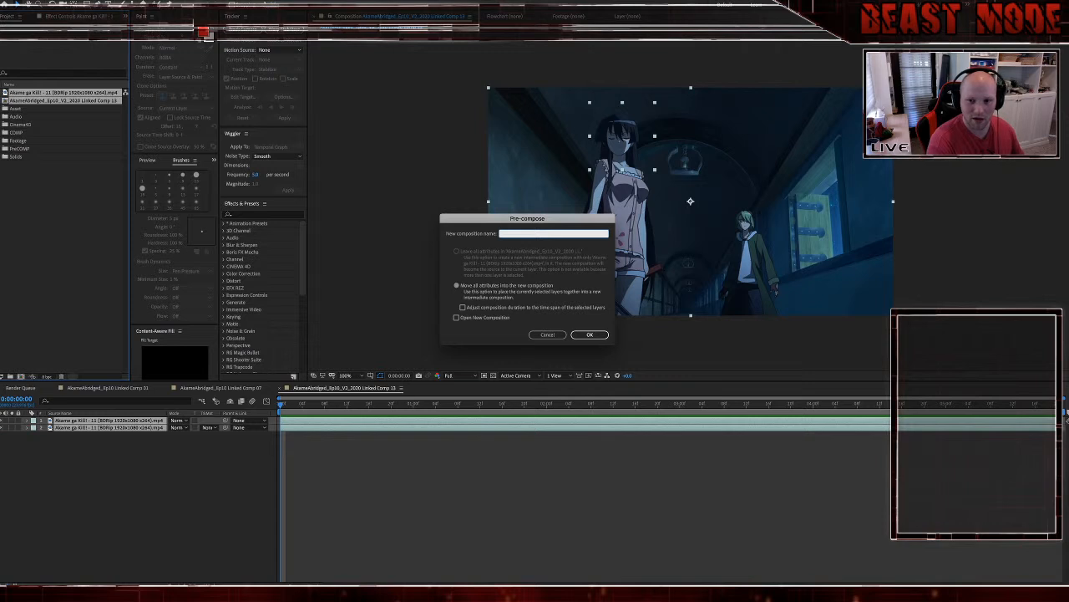
{"action": "type", "text": "woShot"}
{"action": "key", "text": "Return"}
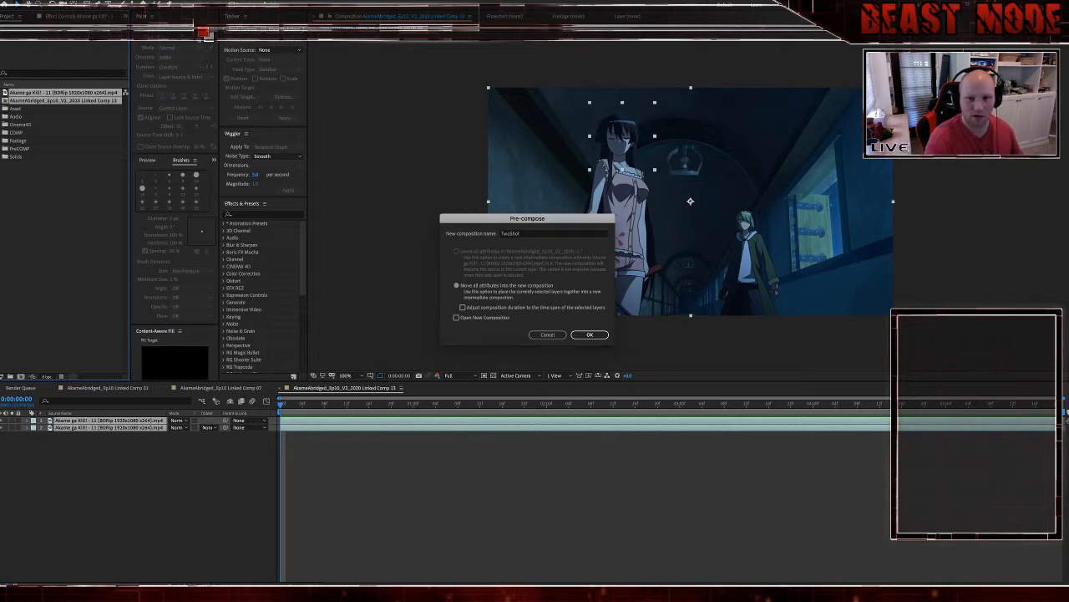
Step: Inspect Lubbock's face up close and duplicate the TwoShot layer
{"action": "scroll", "coordinate": [690, 200], "scroll_direction": "up", "scroll_amount": 1}
{"action": "mouse_move", "coordinate": [697, 230]}
{"action": "left_mouse_down"}
{"action": "mouse_move", "coordinate": [657, 186]}
{"action": "mouse_move", "coordinate": [624, 171]}
{"action": "left_mouse_up"}
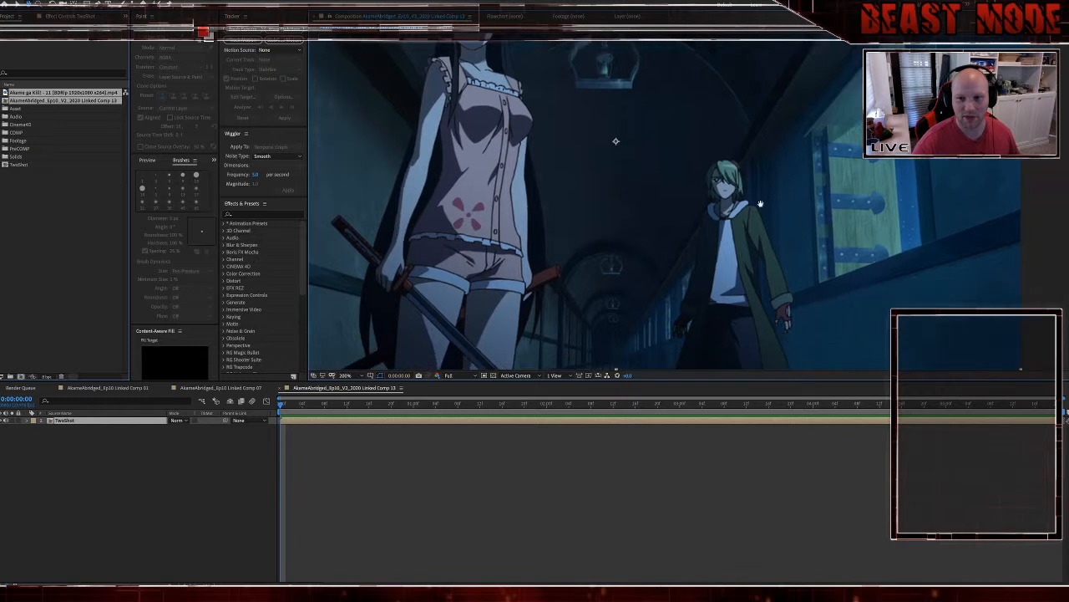
{"action": "scroll", "coordinate": [760, 203], "scroll_direction": "up", "scroll_amount": 1}
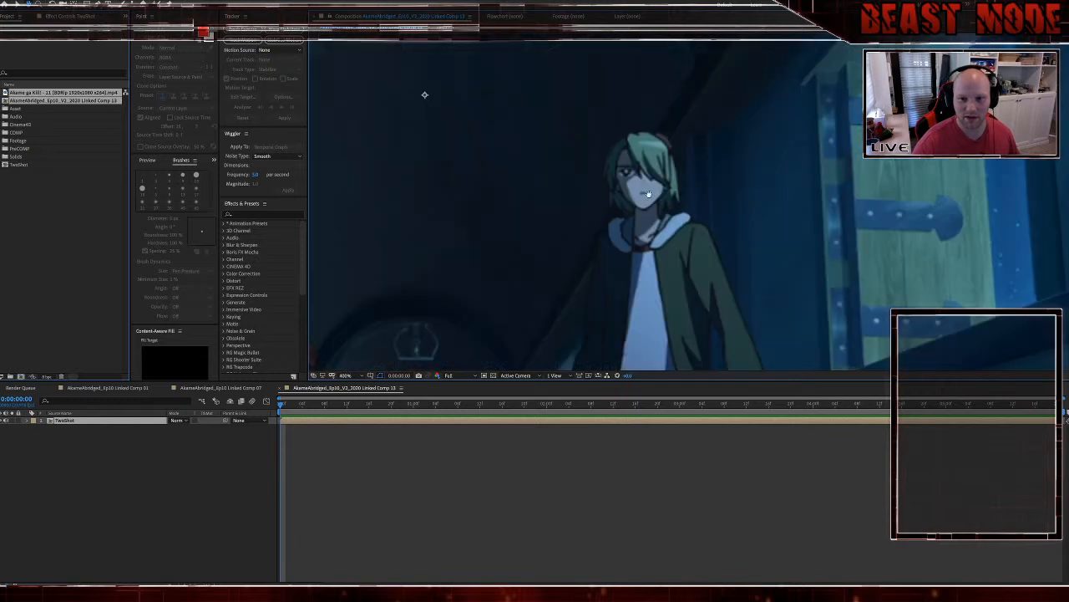
{"action": "scroll", "coordinate": [648, 194], "scroll_direction": "up", "scroll_amount": 1}
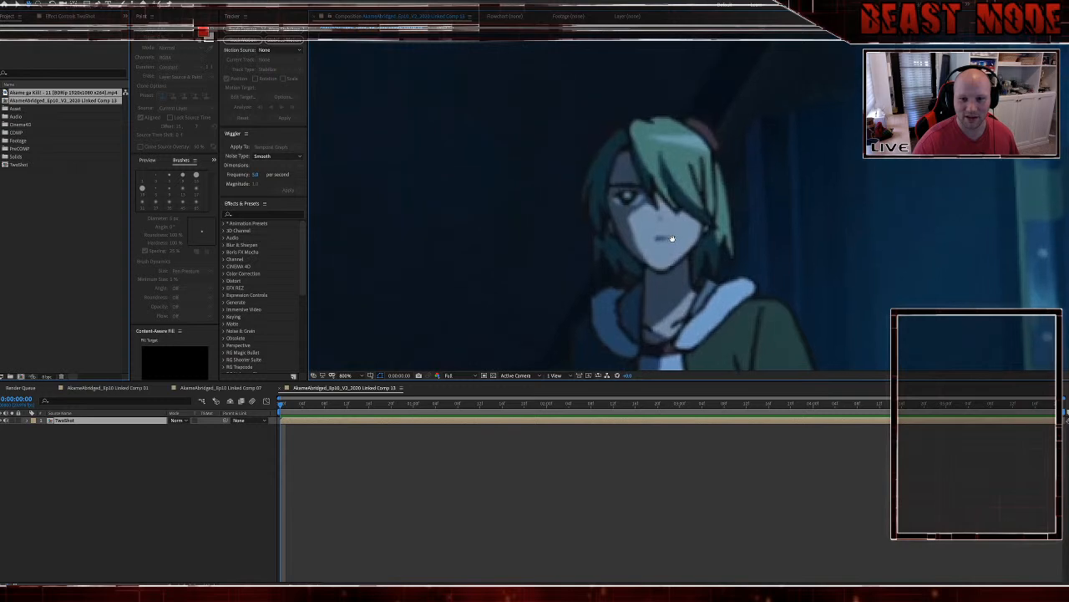
{"action": "key", "text": "ctrl+d"}
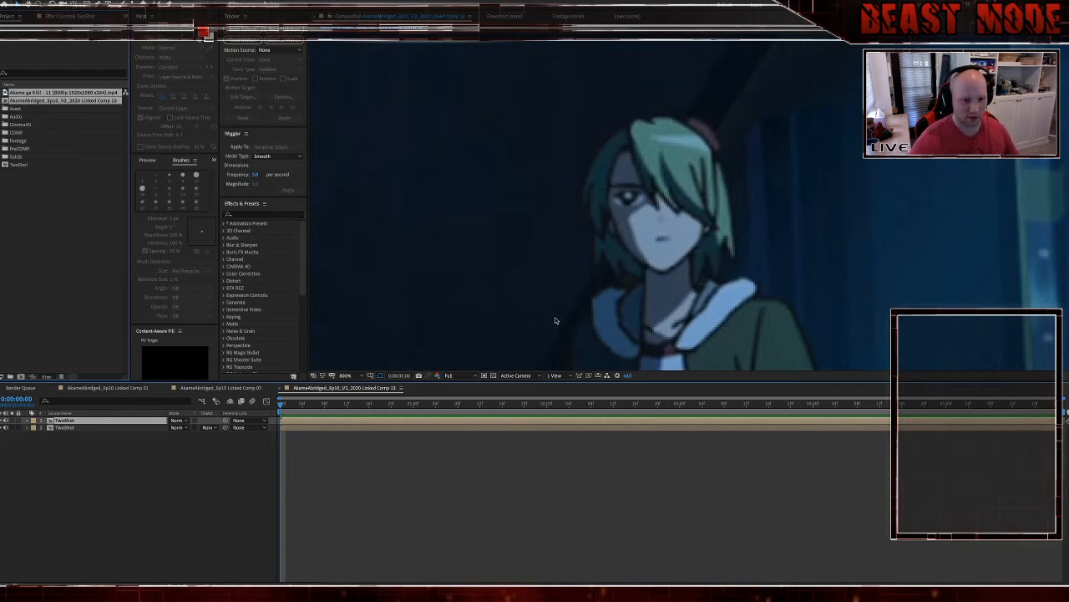
{"action": "scroll", "coordinate": [449, 307], "scroll_direction": "down", "scroll_amount": 5}
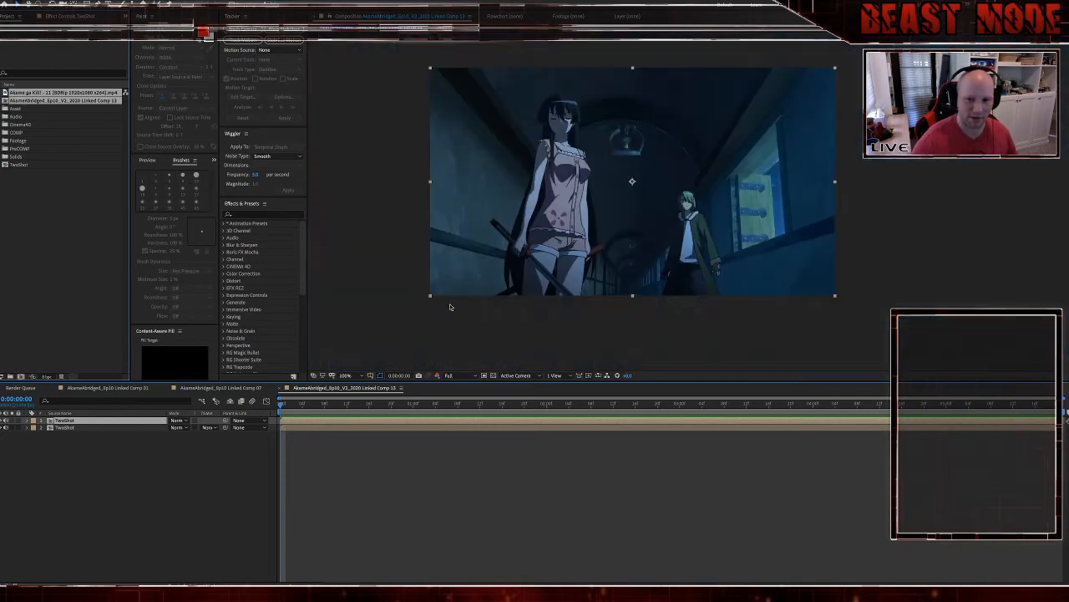
Step: Undo the hallway clips' replacement in Premiere Pro, and delete Linked Comp 13 and its footage item from the After Effects project
{"action": "key", "text": "alt+Tab"}
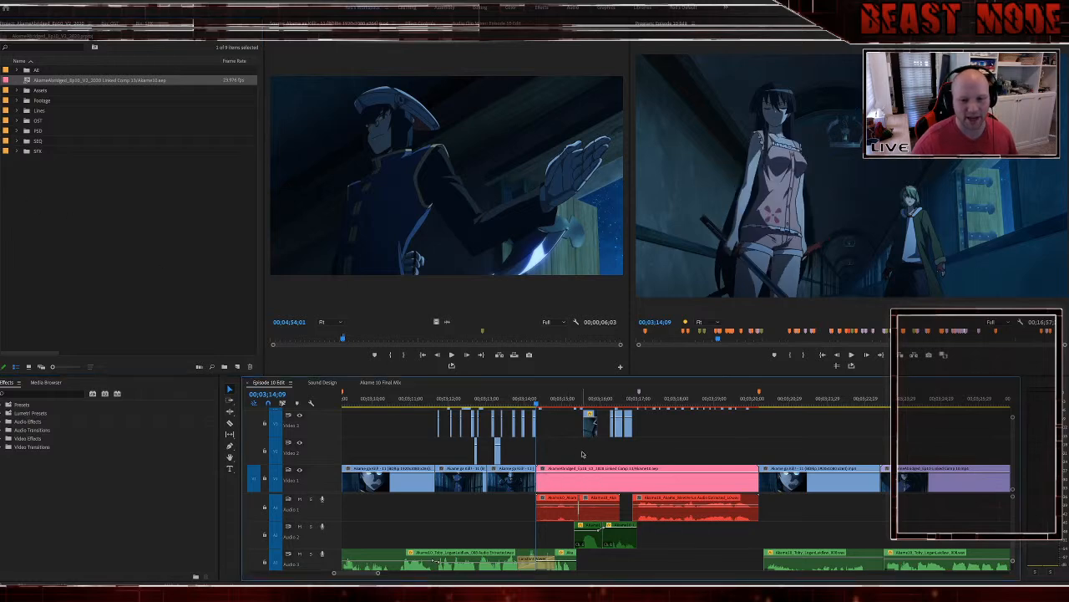
{"action": "key", "text": "ctrl+z"}
{"action": "key", "text": "alt+Tab"}
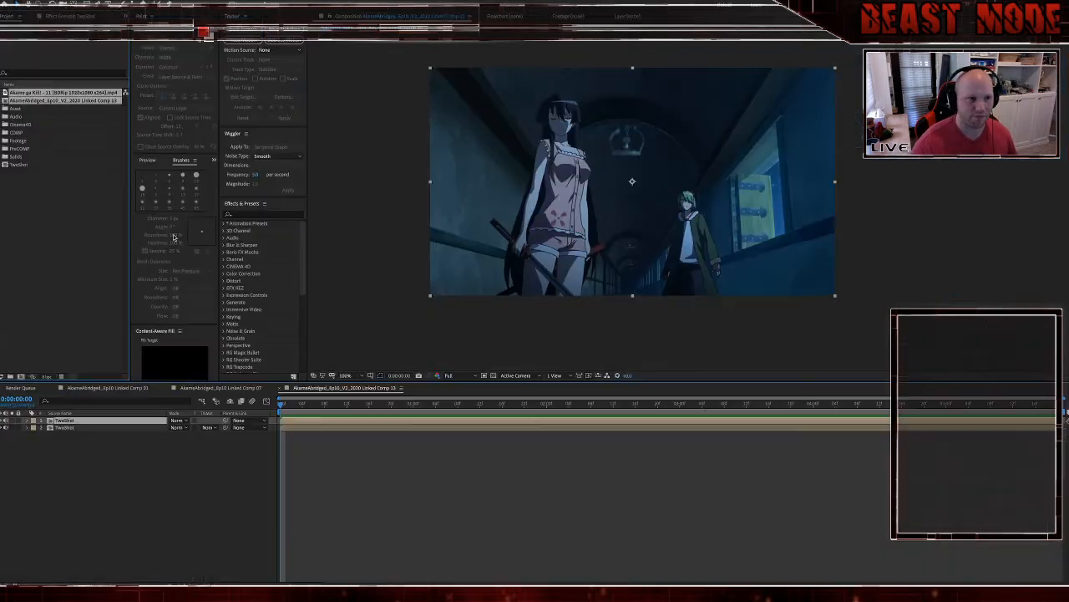
{"action": "key", "text": "Delete"}
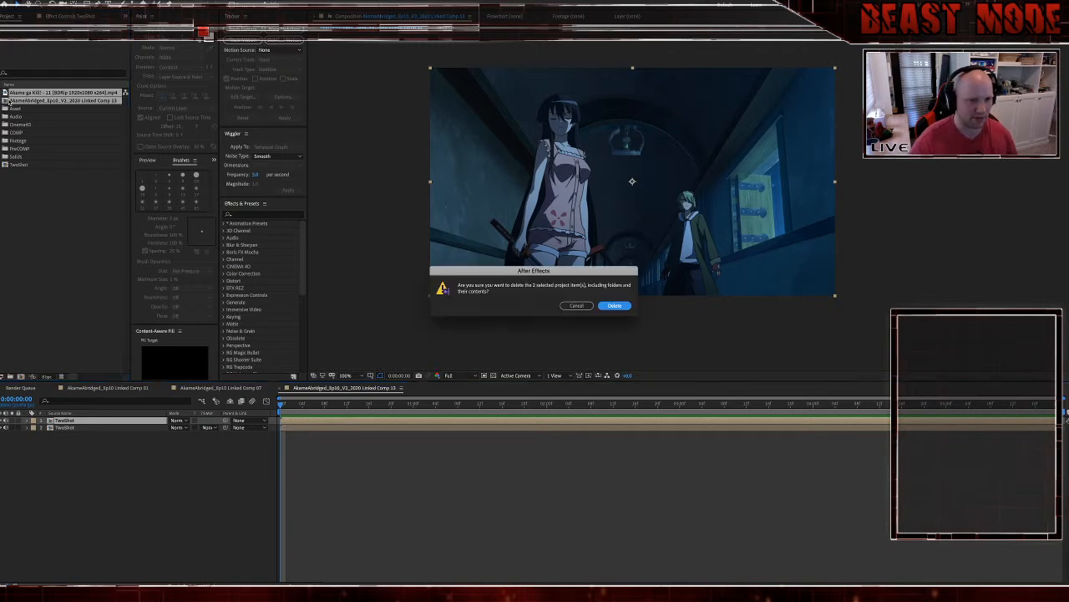
{"action": "left_click", "coordinate": [614, 304]}
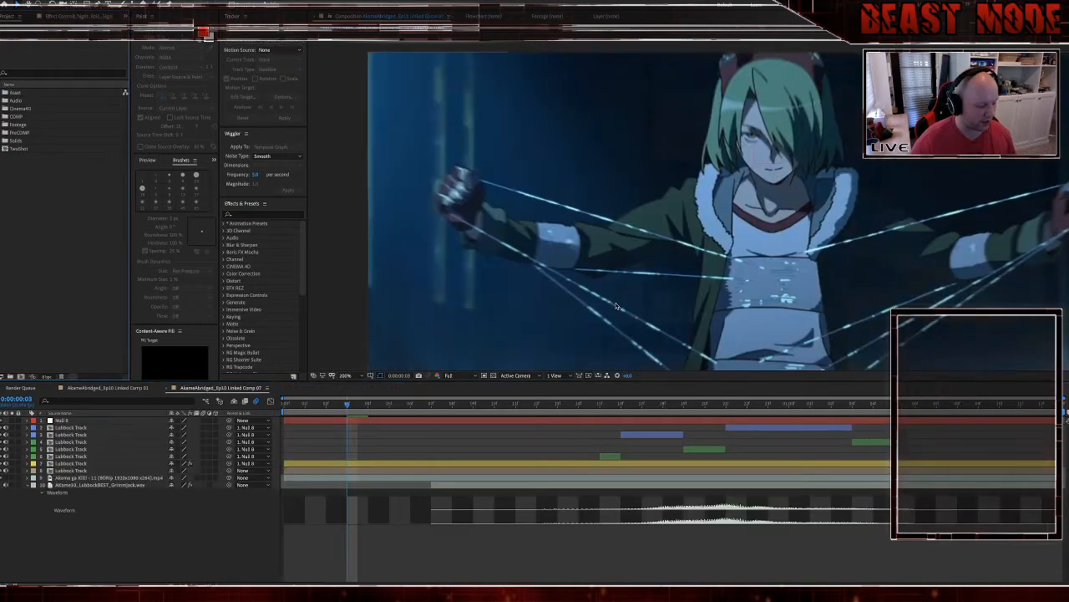
Step: In Premiere Pro, replace the two stacked hallway clips and the red audio clip beneath their second half with an After Effects composition
{"action": "key", "text": "alt+Tab"}
{"action": "left_click_drag", "start_coordinate": [690, 422], "coordinate": [716, 518]}
{"action": "right_click", "coordinate": [701, 485]}
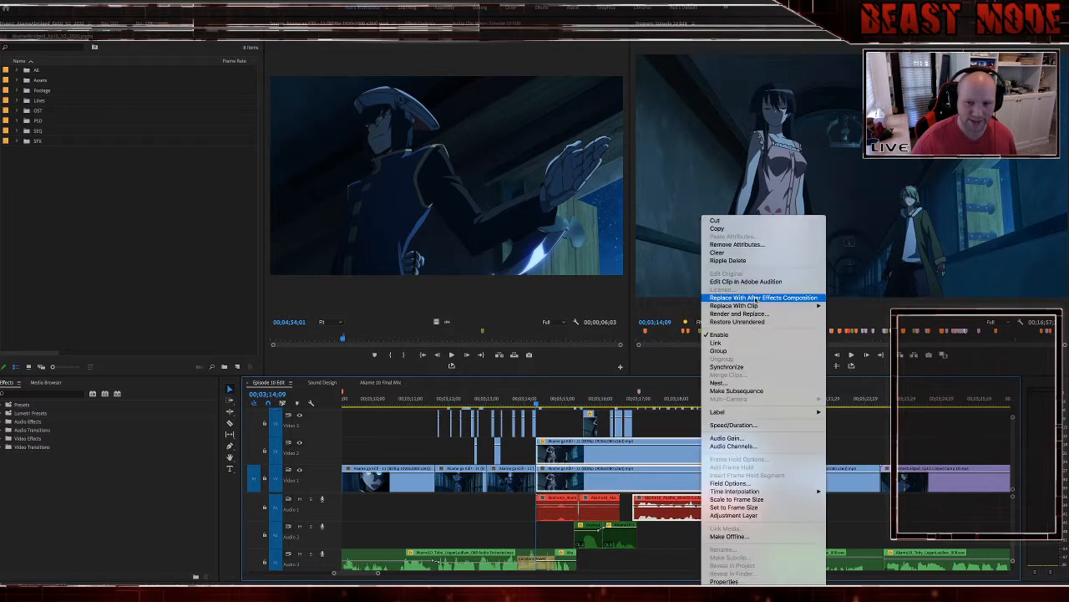
{"action": "left_click", "coordinate": [756, 301]}
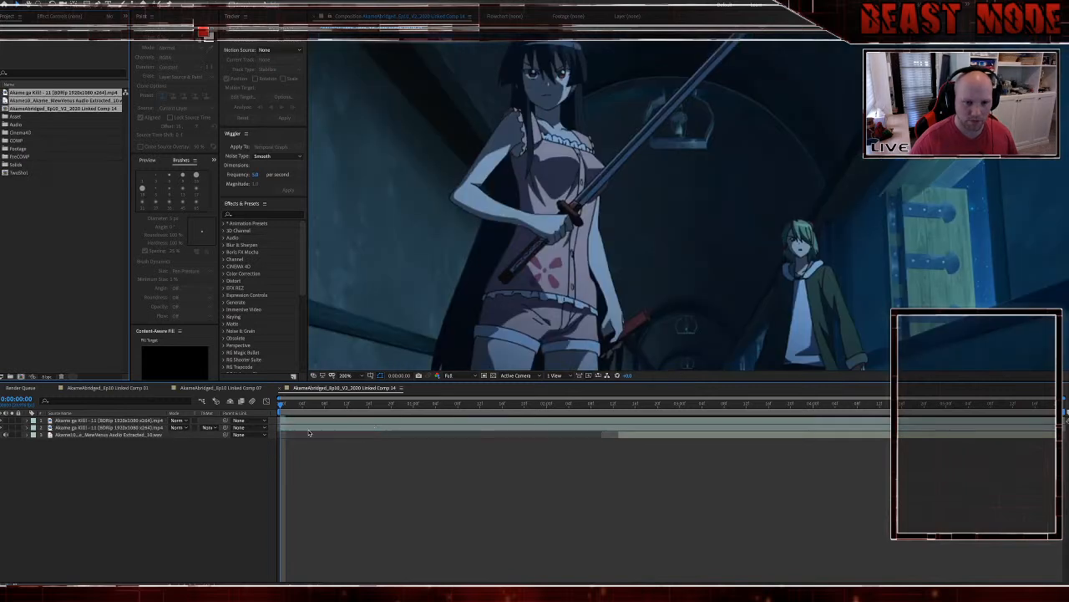
Step: Hide the top masked head layer and freeze the lower hallway footage at 0:00:00:00 on the pose with the sword lowered
{"action": "left_click", "coordinate": [308, 420]}
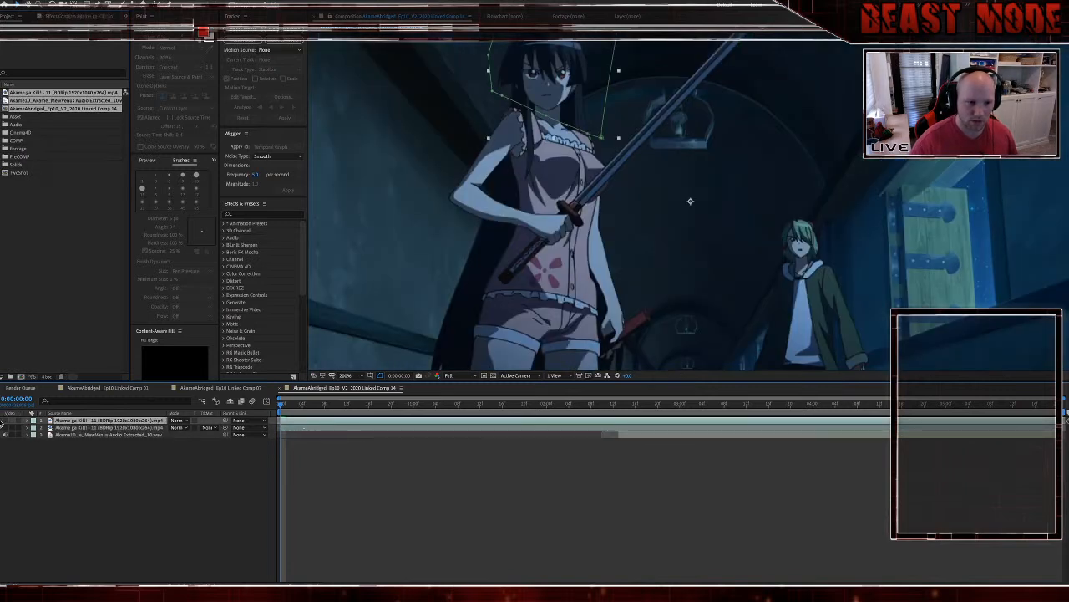
{"action": "left_click", "coordinate": [292, 427]}
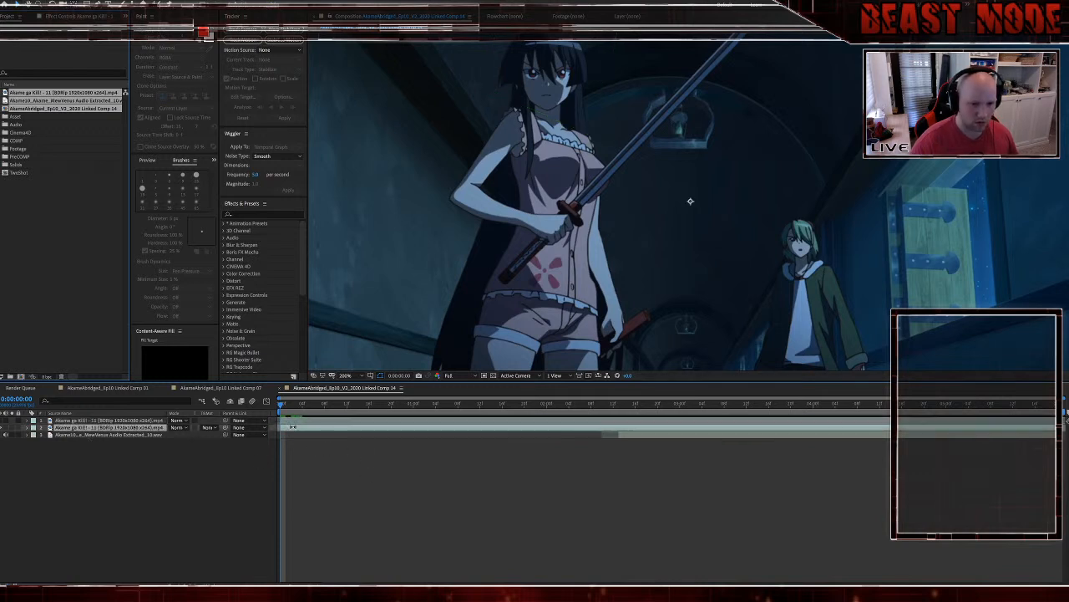
{"action": "right_click", "coordinate": [351, 430]}
{"action": "mouse_move", "coordinate": [417, 407]}
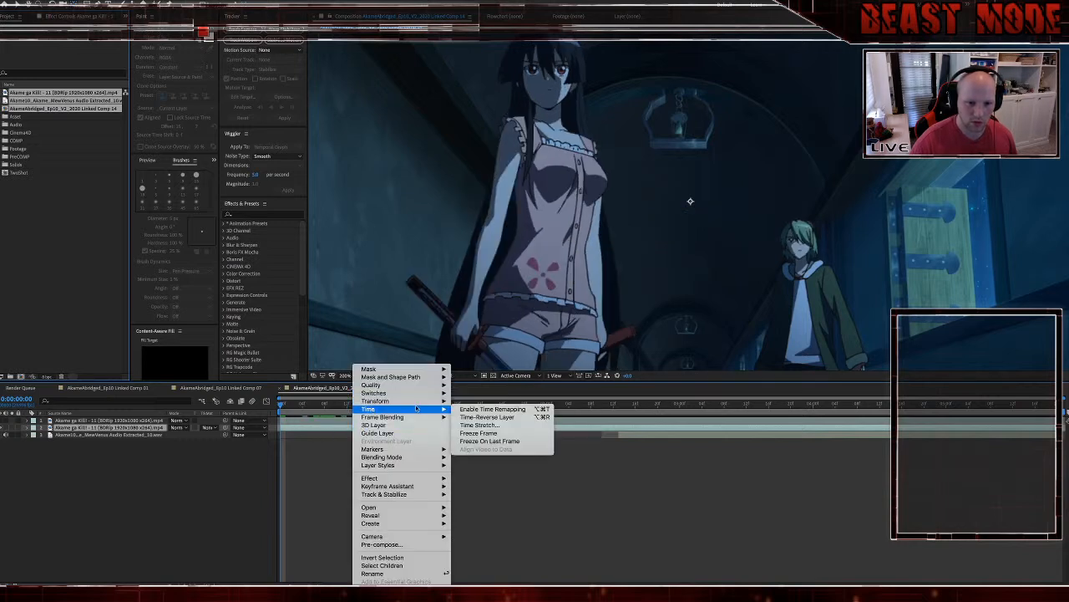
{"action": "left_click", "coordinate": [478, 433]}
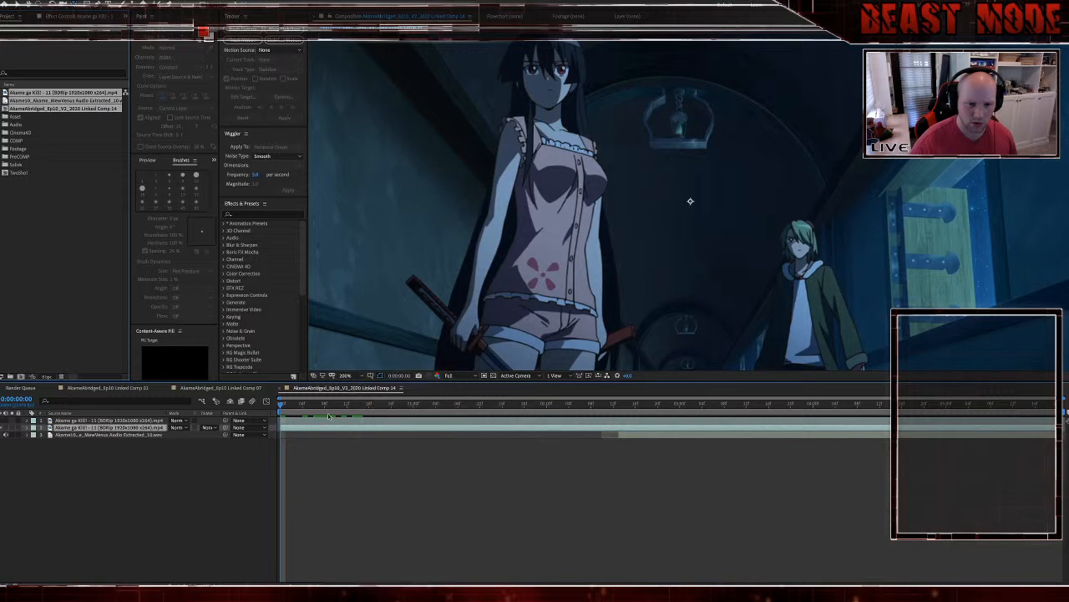
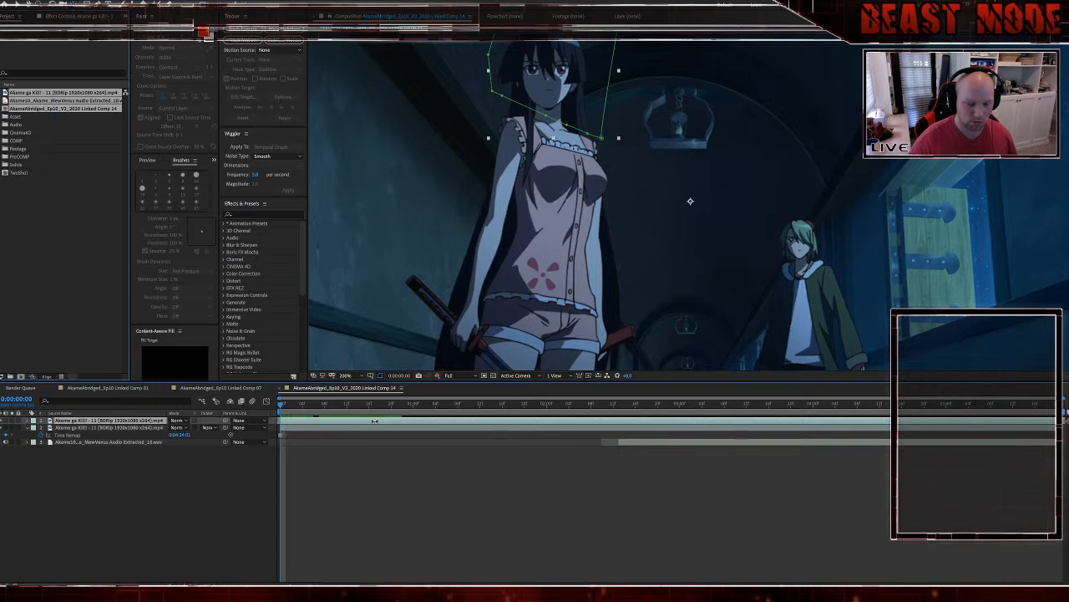
Step: Freeze the top masked head layer at 0:00:00:01 on the frame where Akame's eyes are closed
{"action": "key", "text": "Page_Down"}
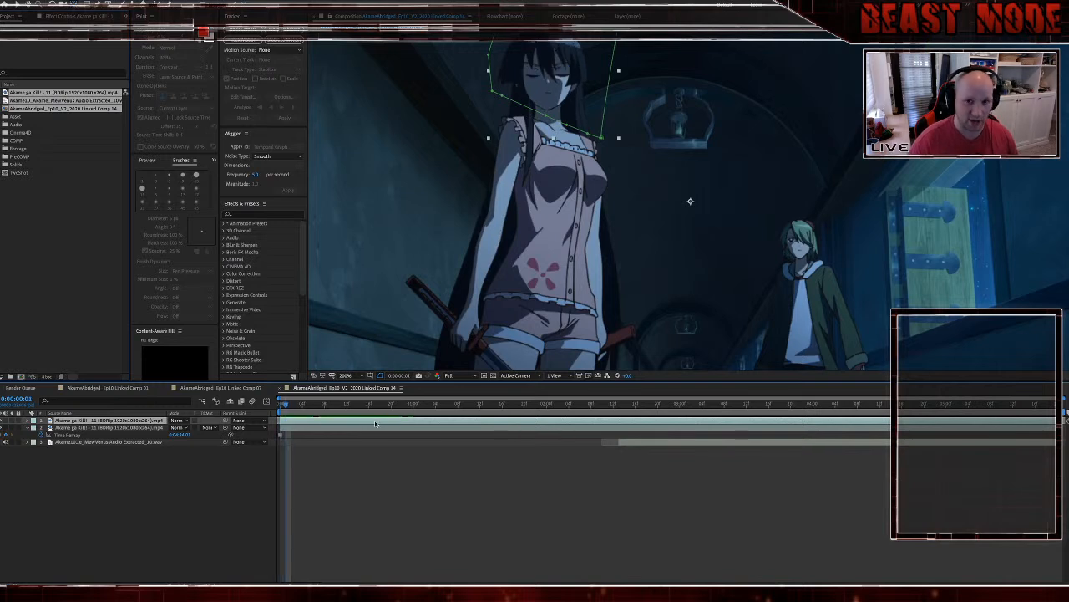
{"action": "left_click", "coordinate": [454, 465]}
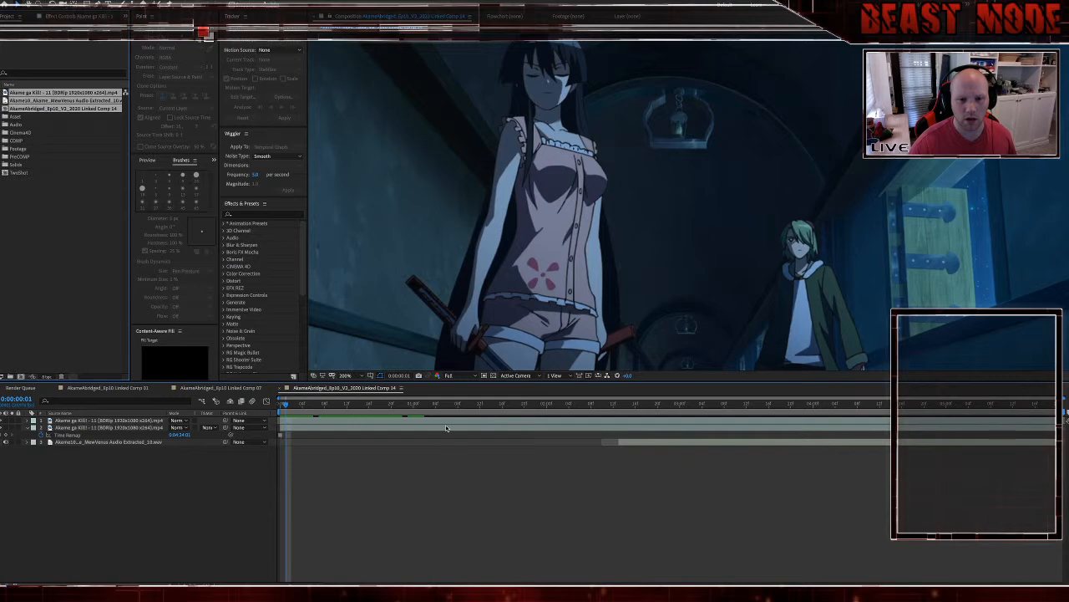
{"action": "right_click", "coordinate": [447, 420]}
{"action": "mouse_move", "coordinate": [502, 408]}
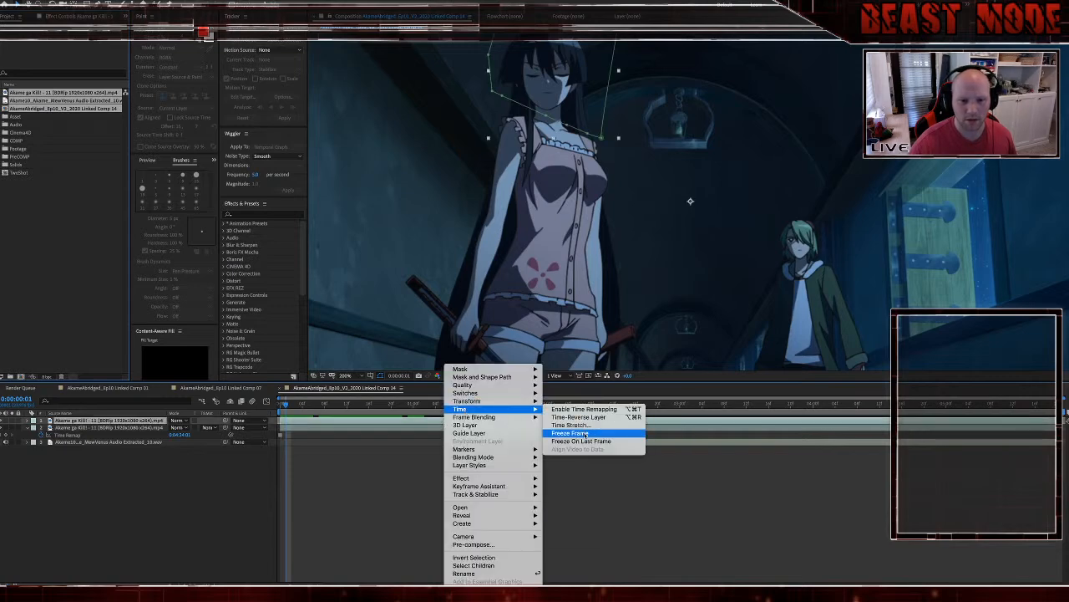
{"action": "left_click", "coordinate": [578, 440]}
Step: Reshape the lower edge of Akame's head mask by pulling it down over the hair strand beside her neck
{"action": "scroll", "coordinate": [529, 195], "scroll_direction": "up", "scroll_amount": 2}
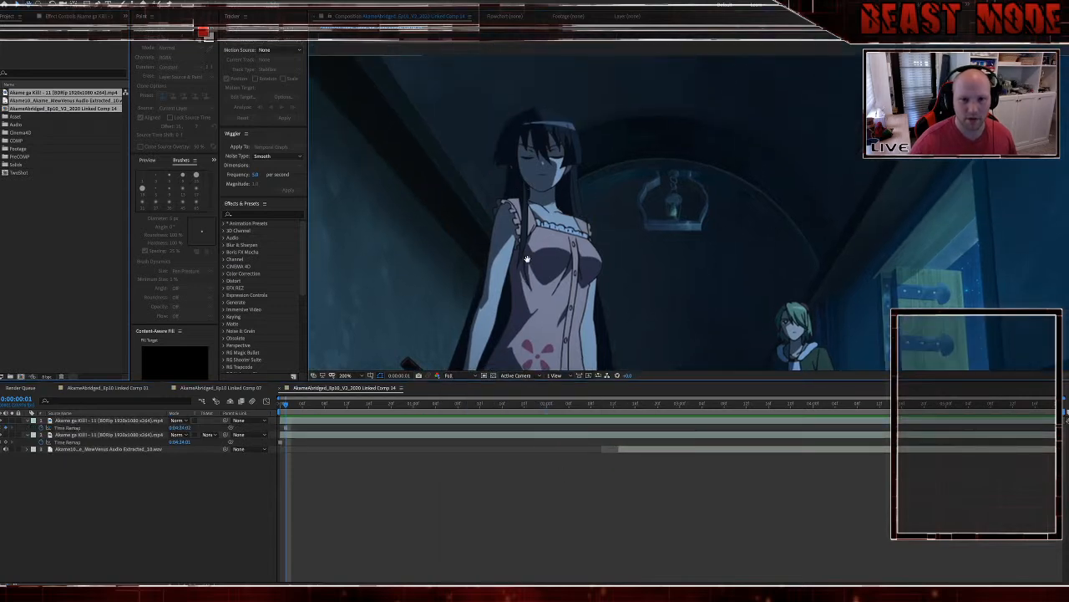
{"action": "scroll", "coordinate": [458, 243], "scroll_direction": "up", "scroll_amount": 2}
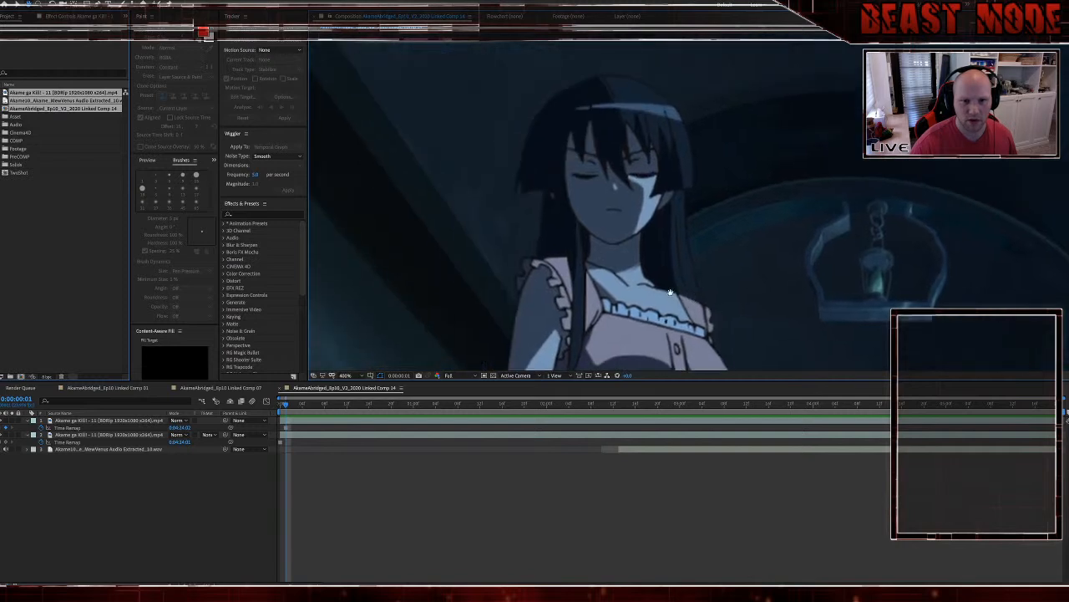
{"action": "left_click", "coordinate": [455, 277]}
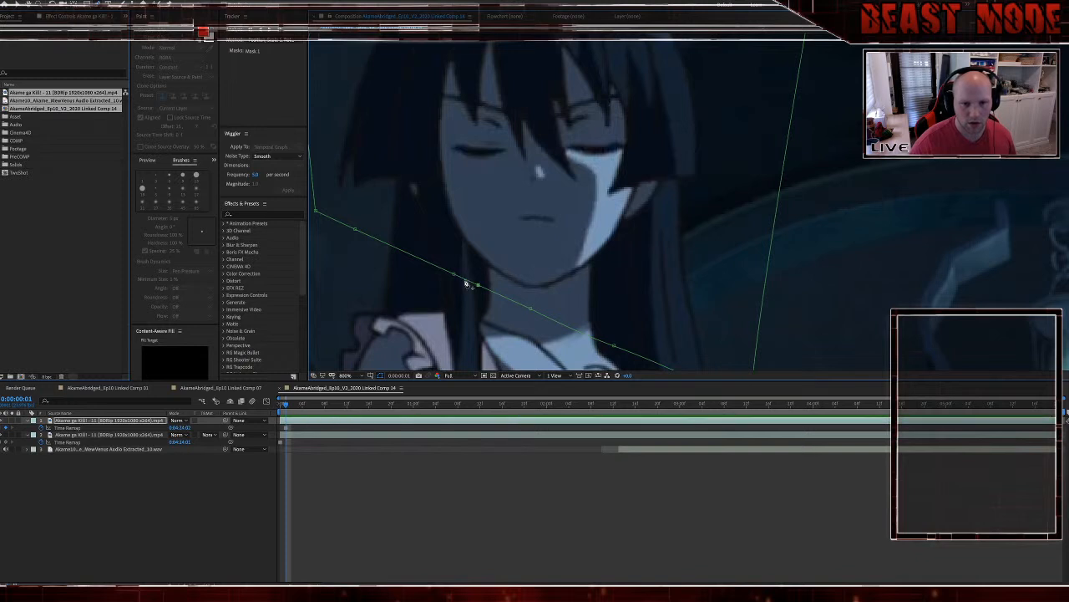
{"action": "left_click_drag", "start_coordinate": [466, 282], "coordinate": [464, 317]}
{"action": "left_click", "coordinate": [503, 475]}
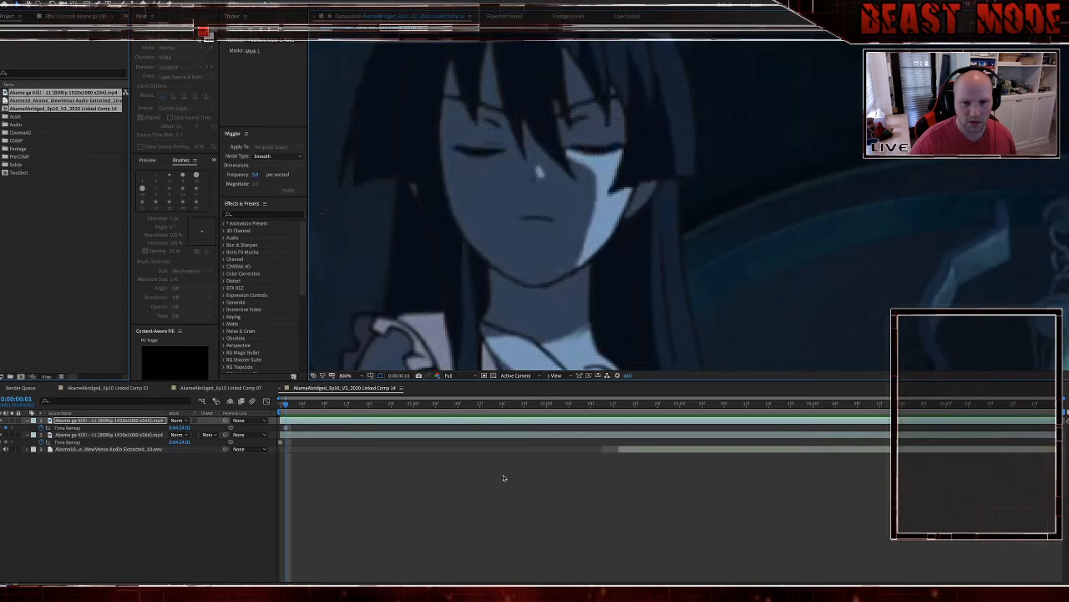
{"action": "left_click_drag", "start_coordinate": [555, 262], "coordinate": [607, 237]}
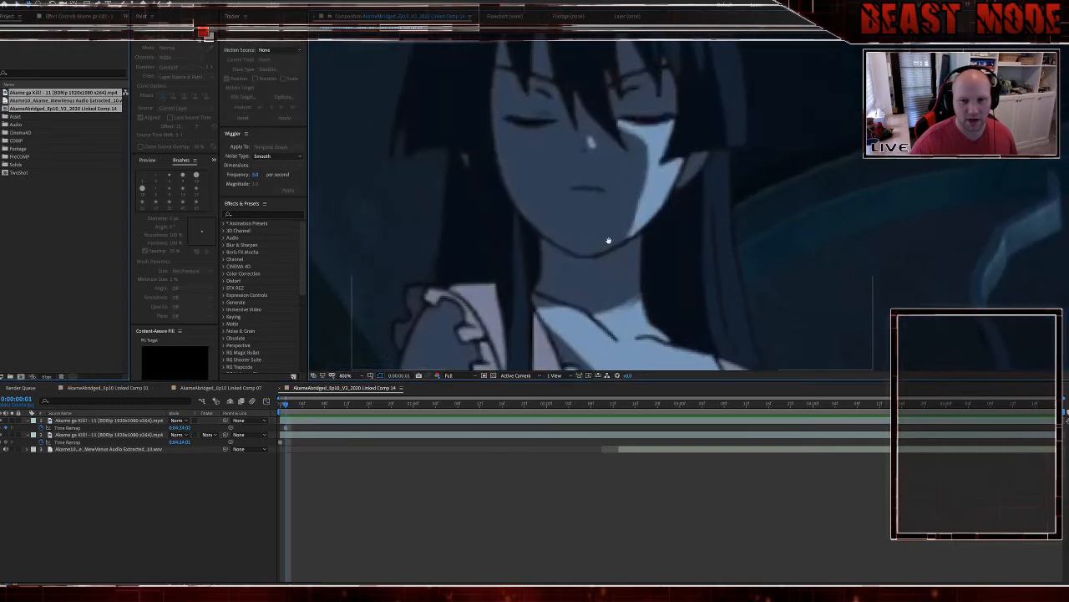
{"action": "left_click", "coordinate": [411, 421]}
{"action": "left_click", "coordinate": [473, 487]}
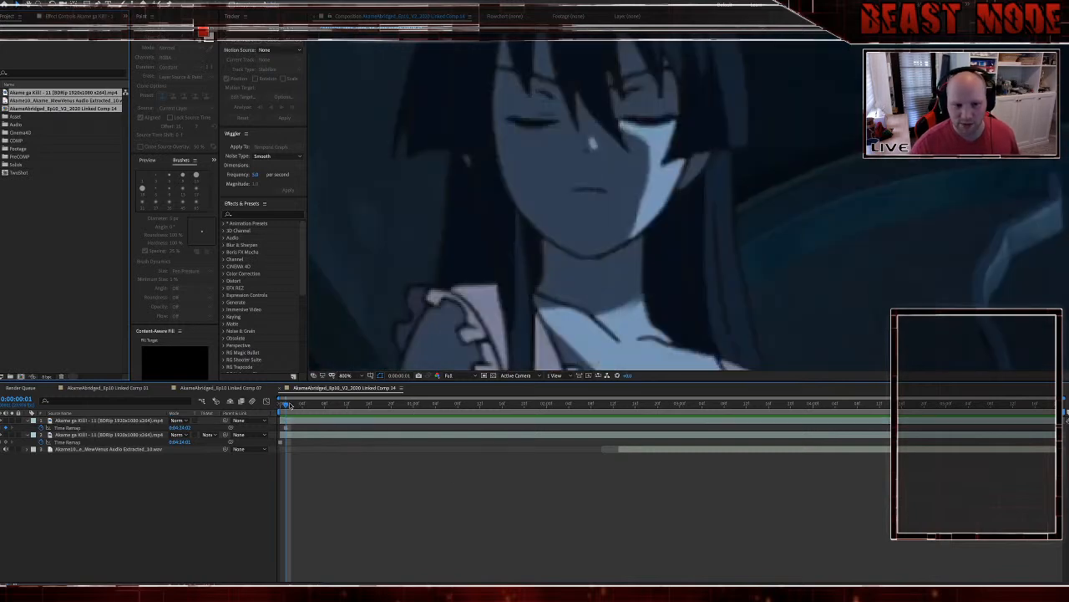
{"action": "left_click", "coordinate": [317, 417]}
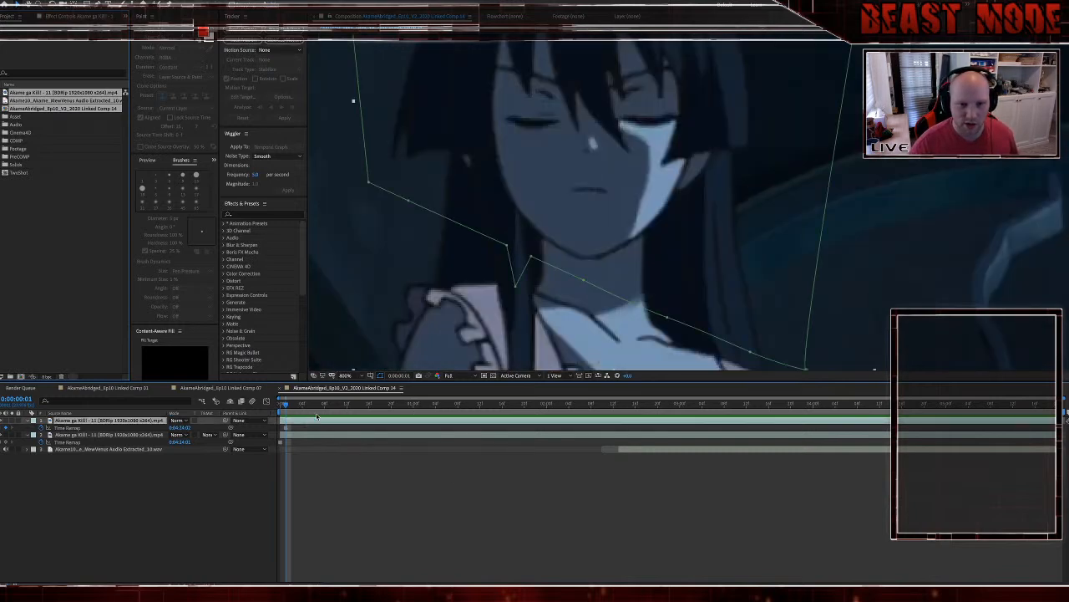
{"action": "left_click", "coordinate": [515, 281]}
{"action": "left_click", "coordinate": [473, 478]}
Step: At 0:00:00:00, curve the head mask's lower edge across Akame's neck and collarbone, and check the blend in the whole shot
{"action": "scroll", "coordinate": [540, 250], "scroll_direction": "down", "scroll_amount": 1}
{"action": "left_click_drag", "start_coordinate": [643, 243], "coordinate": [567, 314]}
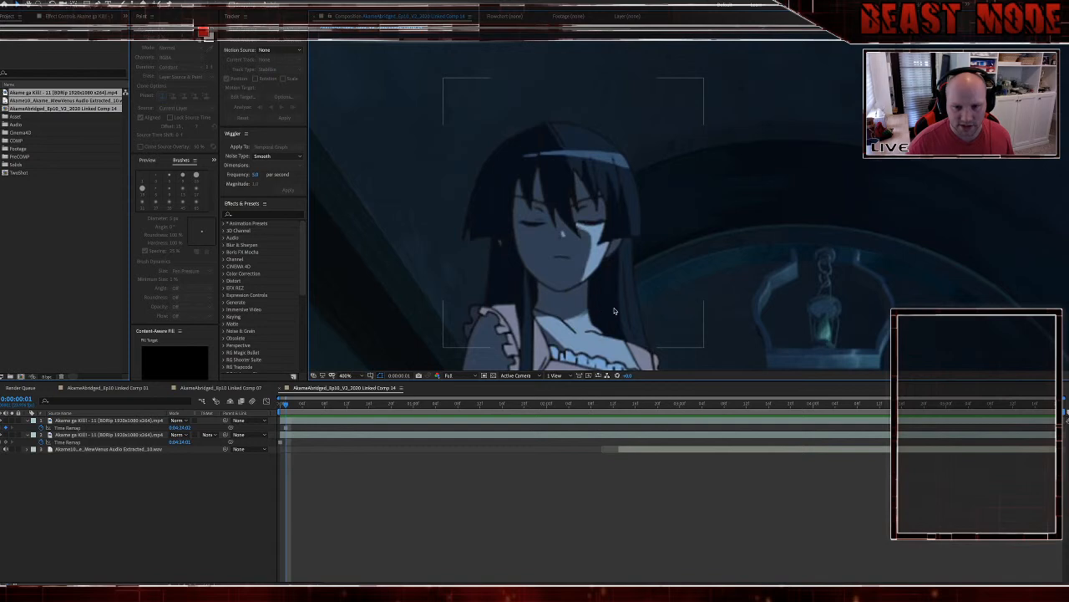
{"action": "scroll", "coordinate": [583, 316], "scroll_direction": "up", "scroll_amount": 1}
{"action": "key", "text": "Page_Up"}
{"action": "left_click_drag", "start_coordinate": [537, 321], "coordinate": [555, 251]}
{"action": "key", "text": "ctrl+z"}
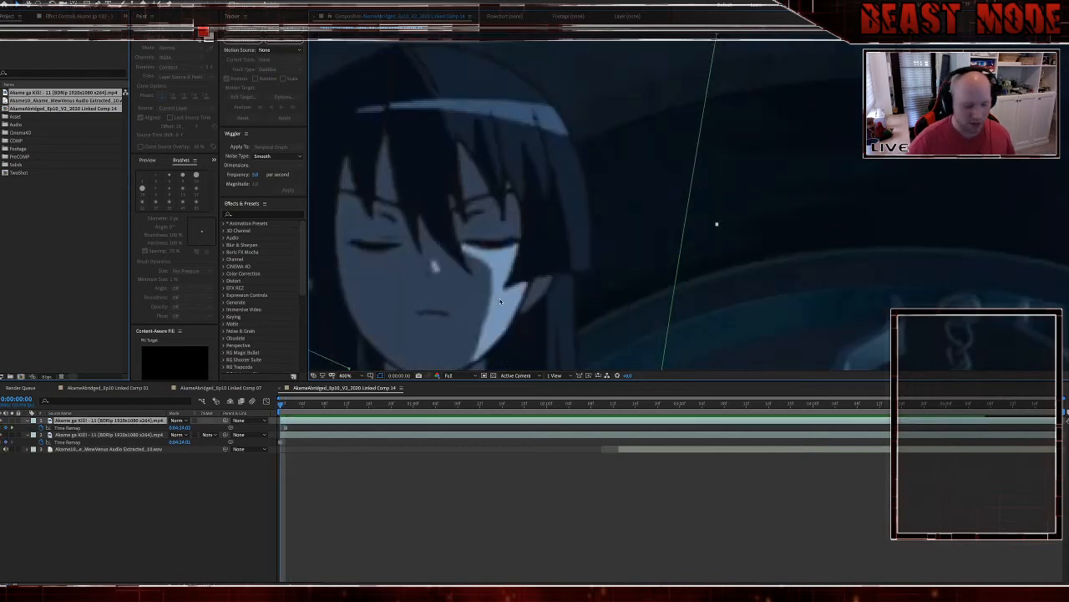
{"action": "left_click_drag", "start_coordinate": [508, 307], "coordinate": [579, 196]}
{"action": "left_click_drag", "start_coordinate": [582, 330], "coordinate": [583, 299]}
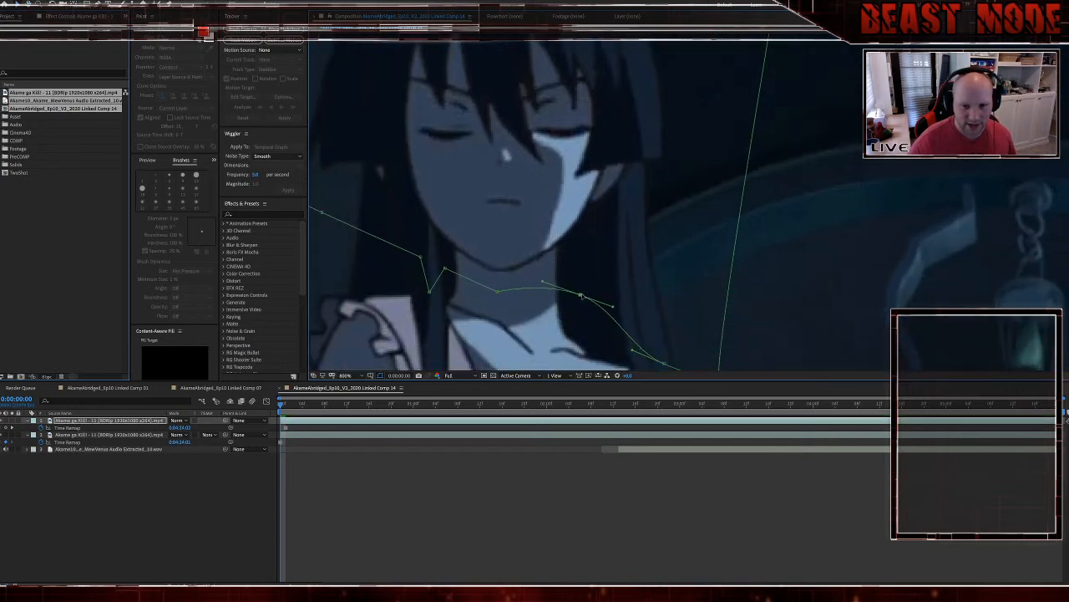
{"action": "scroll", "coordinate": [577, 313], "scroll_direction": "down", "scroll_amount": 3}
{"action": "scroll", "coordinate": [570, 317], "scroll_direction": "down", "scroll_amount": 2}
{"action": "scroll", "coordinate": [571, 318], "scroll_direction": "up", "scroll_amount": 2}
{"action": "scroll", "coordinate": [573, 302], "scroll_direction": "down", "scroll_amount": 3}
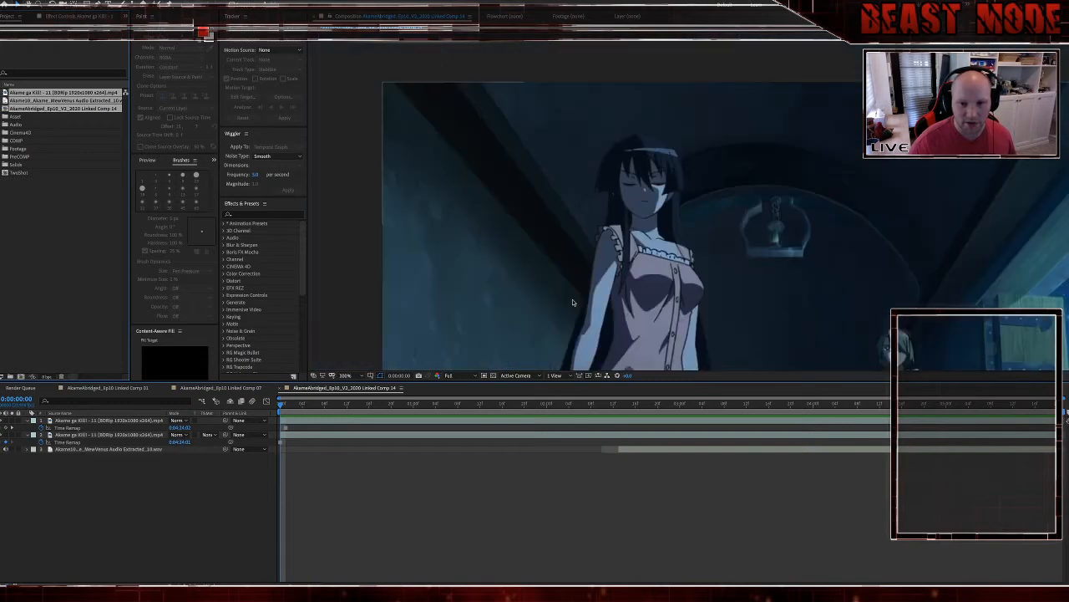
{"action": "left_click_drag", "start_coordinate": [643, 244], "coordinate": [585, 279]}
{"action": "scroll", "coordinate": [583, 215], "scroll_direction": "up", "scroll_amount": 2}
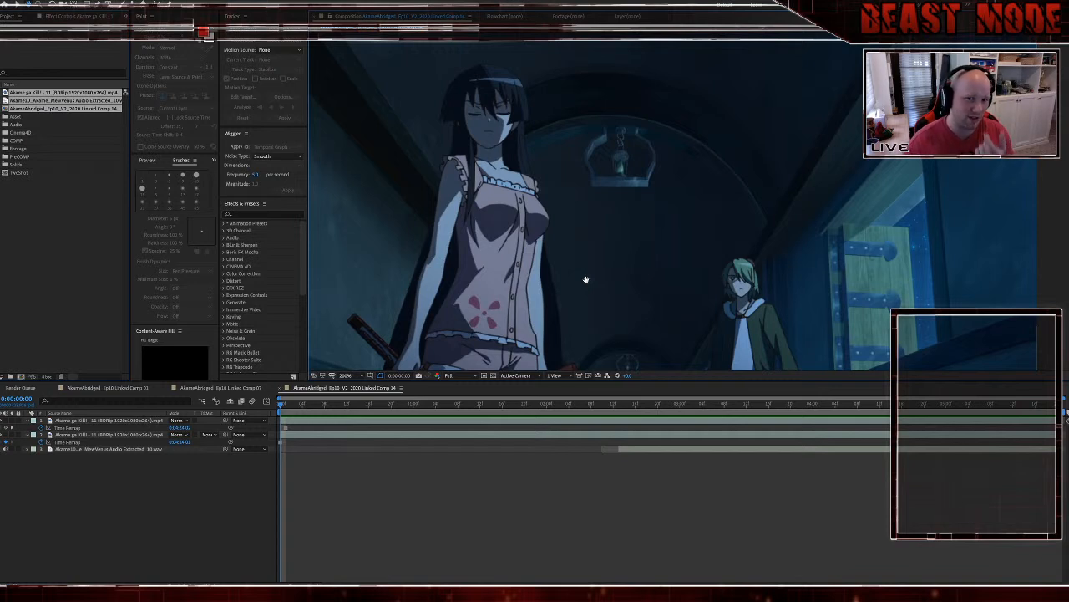
{"action": "left_click_drag", "start_coordinate": [585, 279], "coordinate": [540, 230]}
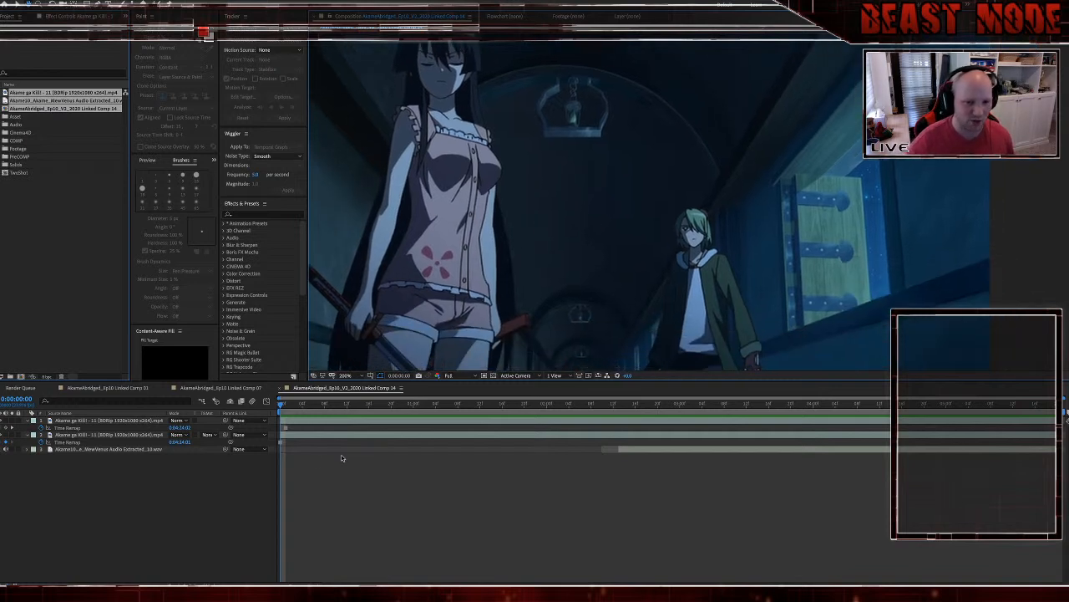
Step: Pre-compose the two frozen hallway layers into a composition named TwoShot
{"action": "left_click", "coordinate": [293, 421]}
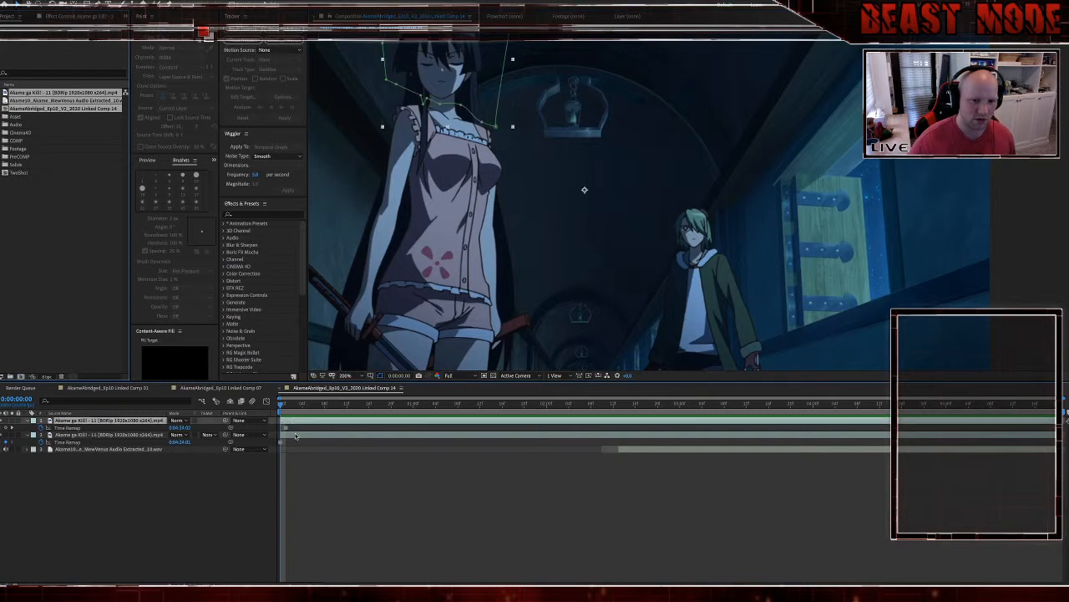
{"action": "left_click", "coordinate": [297, 436], "text": "shift"}
{"action": "key", "text": "ctrl+shift+c"}
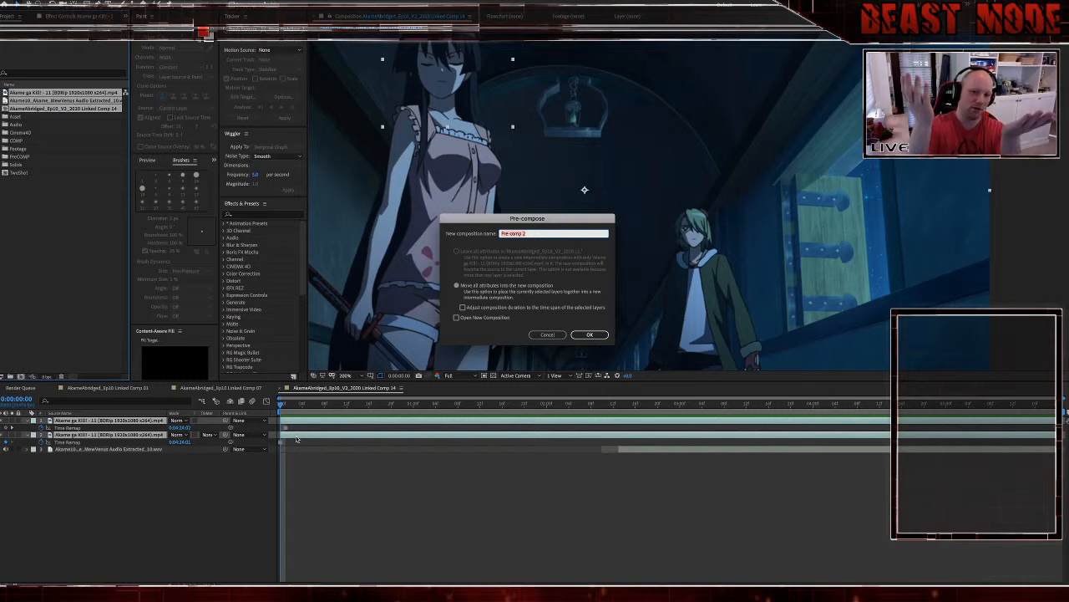
{"action": "type", "text": "Two"}
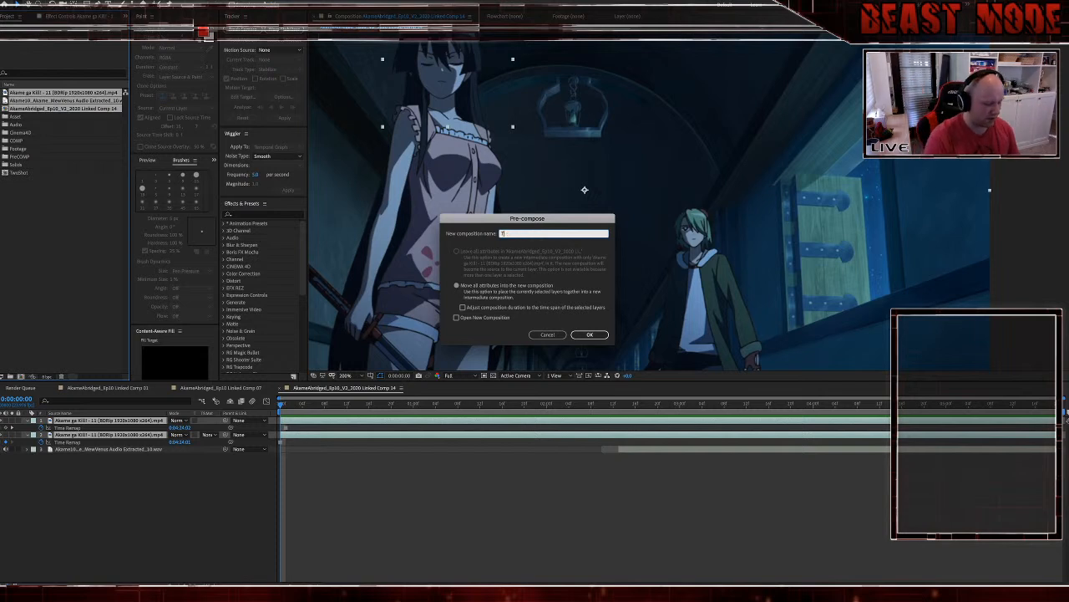
{"action": "type", "text": "Sh"}
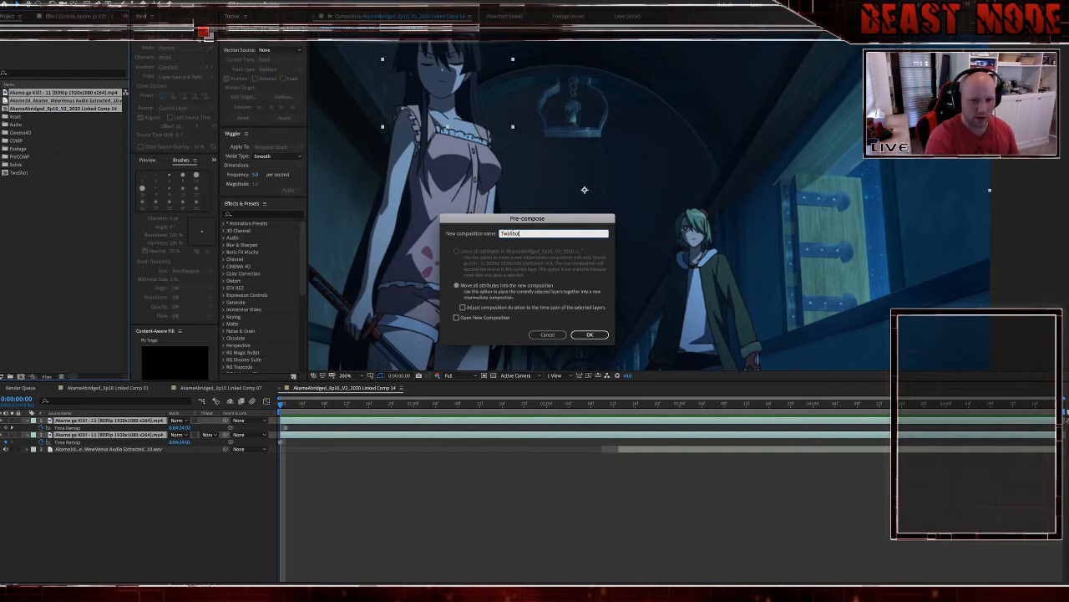
{"action": "type", "text": "ot"}
{"action": "key", "text": "Return"}
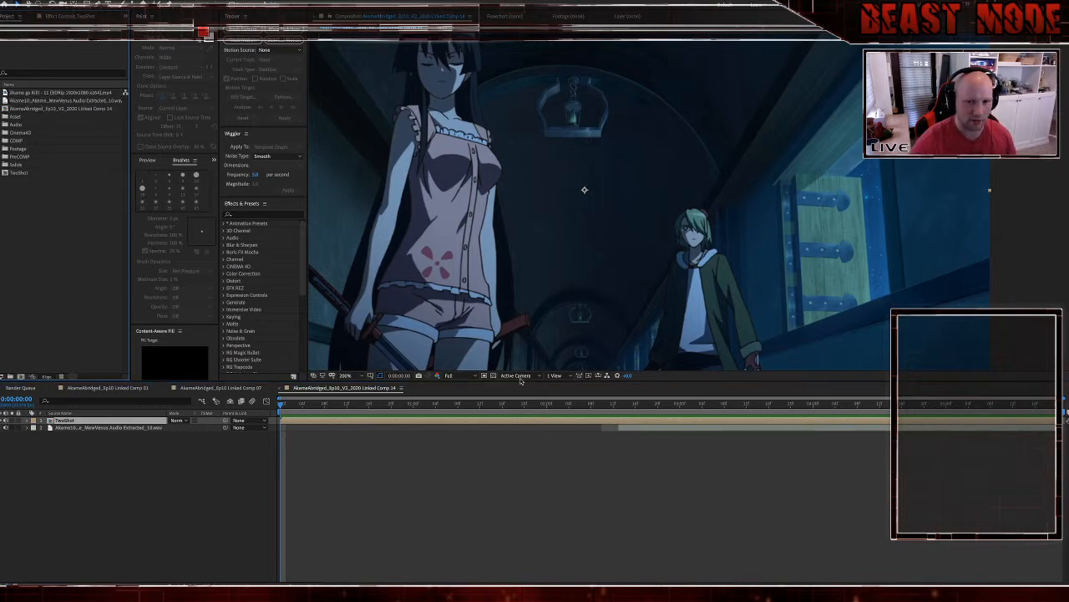
Step: Preview the shot and duplicate the TwoShot layer at 0:00:02:12 with Lubbock's face in close view
{"action": "left_click", "coordinate": [469, 468]}
{"action": "key", "text": "space"}
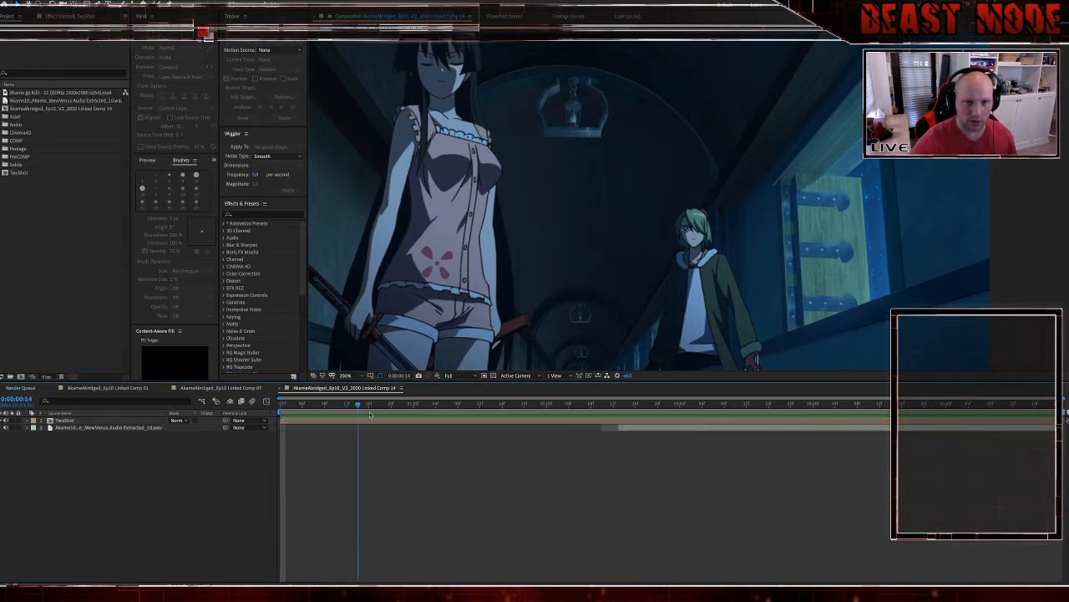
{"action": "left_click", "coordinate": [615, 421]}
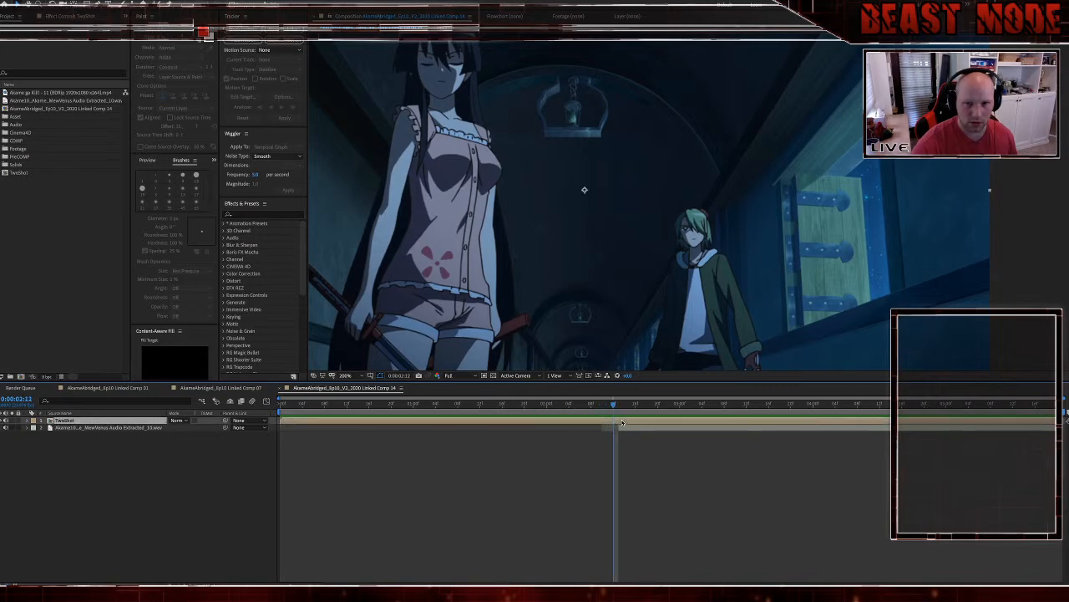
{"action": "scroll", "coordinate": [710, 272], "scroll_direction": "up", "scroll_amount": 1}
{"action": "left_click_drag", "start_coordinate": [719, 280], "coordinate": [659, 235]}
{"action": "scroll", "coordinate": [643, 276], "scroll_direction": "up", "scroll_amount": 1}
{"action": "scroll", "coordinate": [625, 284], "scroll_direction": "up", "scroll_amount": 1}
{"action": "left_click_drag", "start_coordinate": [539, 273], "coordinate": [657, 251]}
{"action": "key", "text": "ctrl+shift+d"}
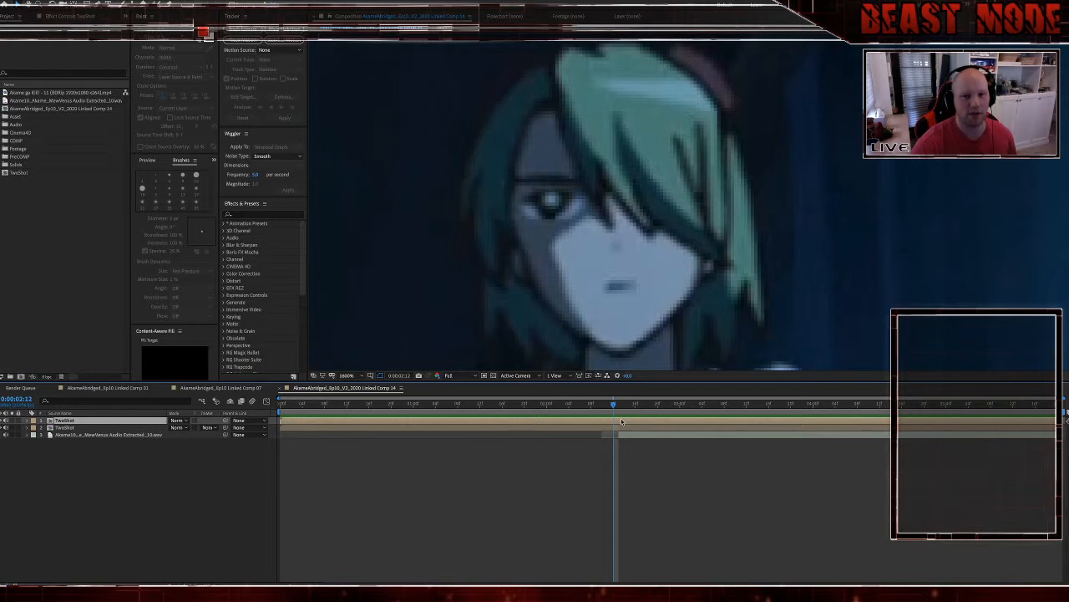
Step: Draw a closed Pen mask around Lubbock's visible eye on the upper TwoShot layer
{"action": "left_click_drag", "start_coordinate": [549, 218], "coordinate": [613, 221]}
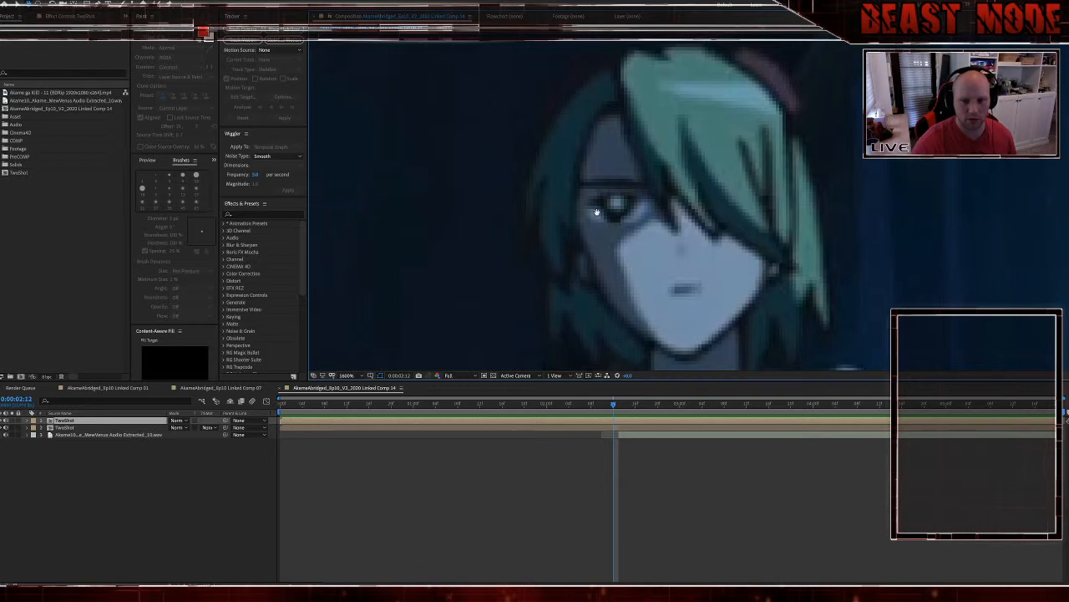
{"action": "left_click", "coordinate": [584, 208]}
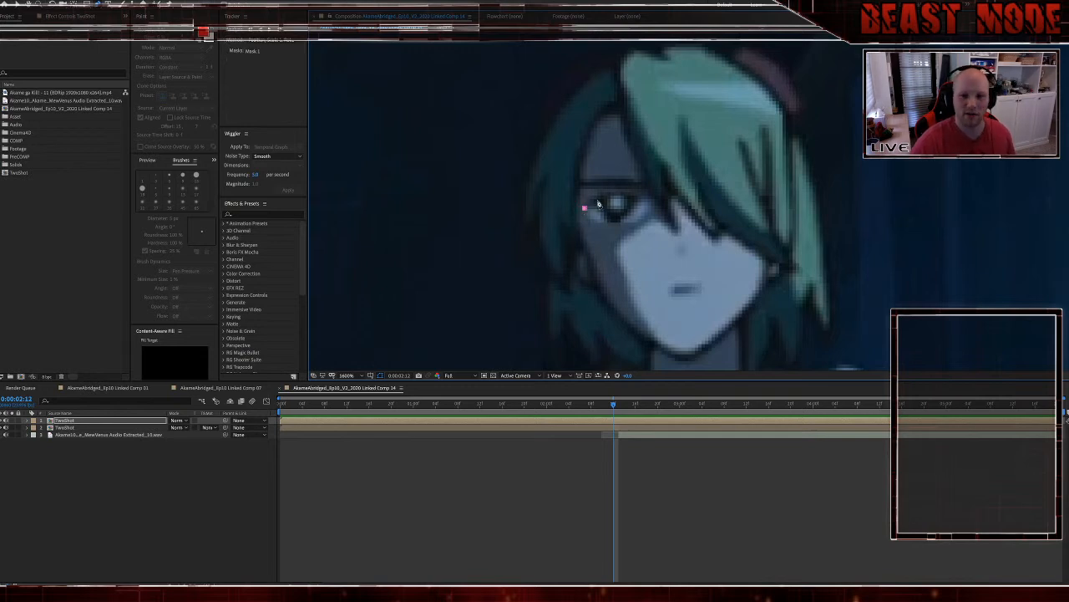
{"action": "left_click_drag", "start_coordinate": [600, 197], "coordinate": [608, 193]}
{"action": "left_click", "coordinate": [619, 193]}
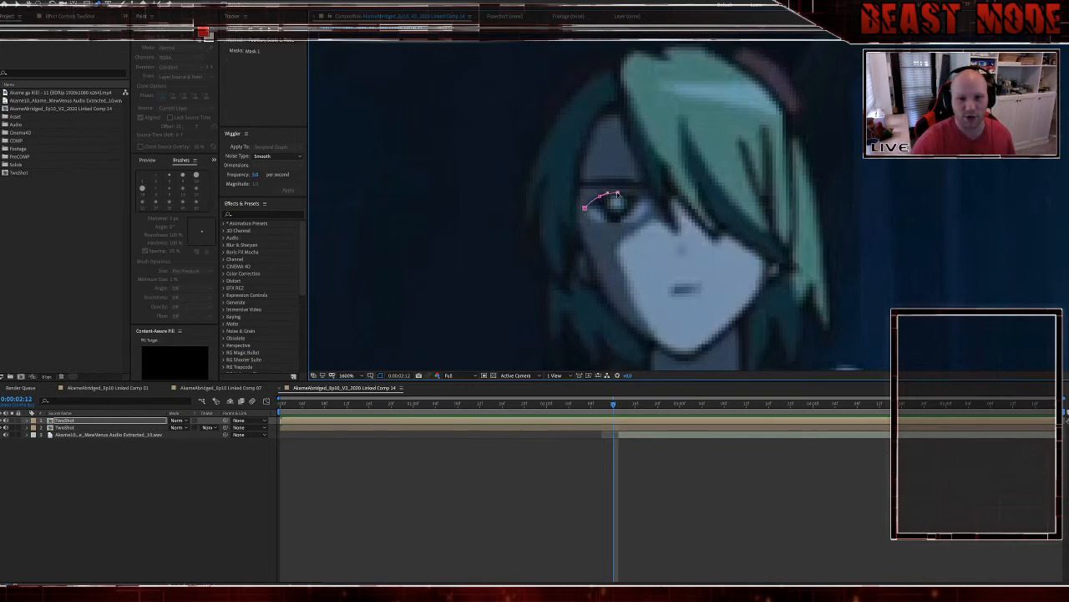
{"action": "left_click", "coordinate": [631, 193]}
{"action": "left_click", "coordinate": [651, 201]}
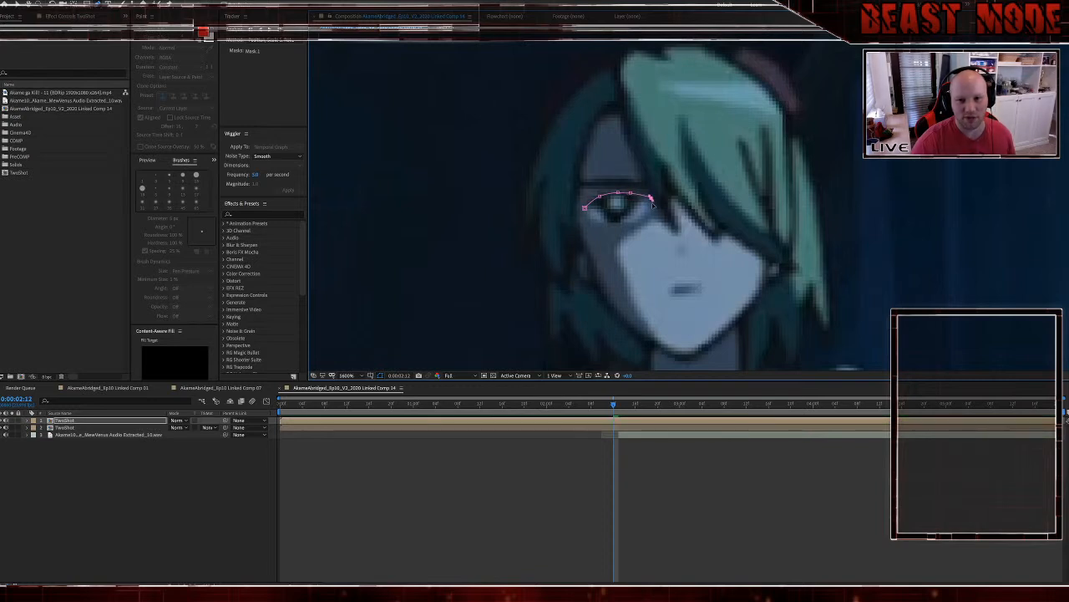
{"action": "left_click", "coordinate": [635, 223]}
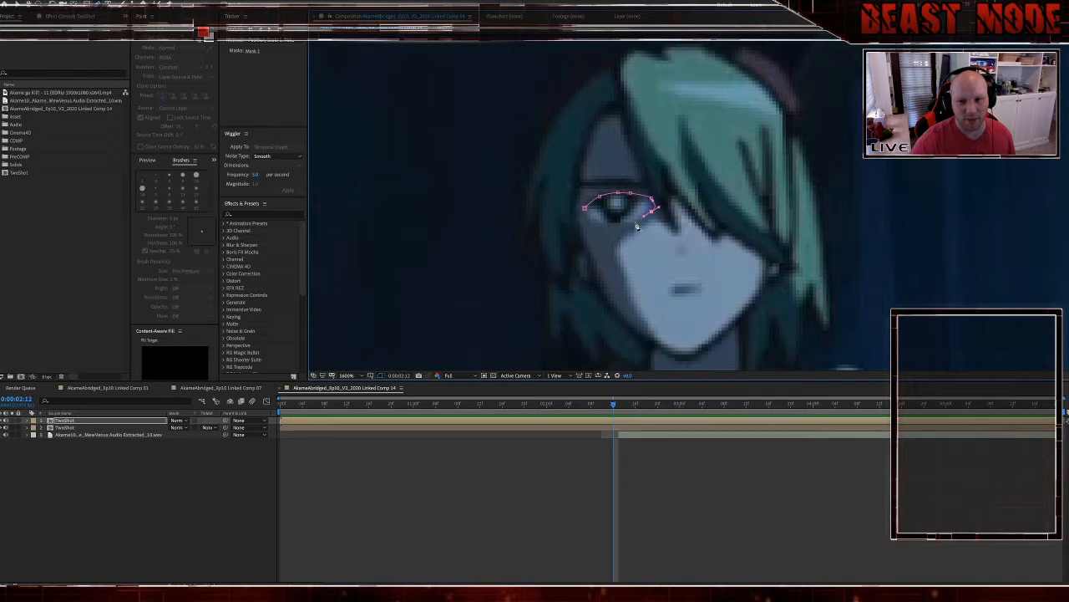
{"action": "left_click", "coordinate": [603, 223]}
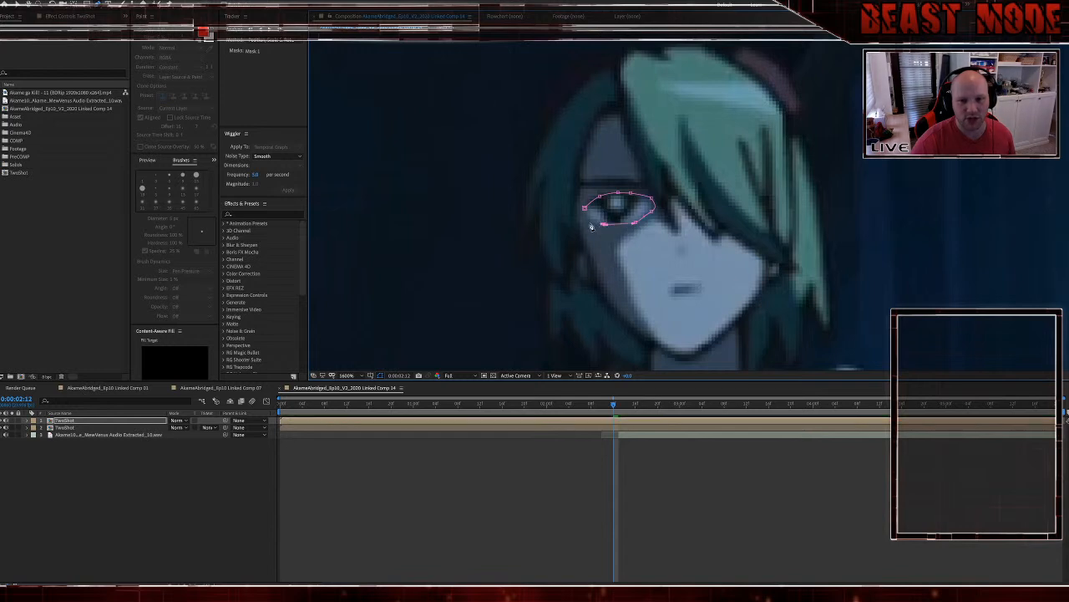
{"action": "left_click", "coordinate": [585, 208]}
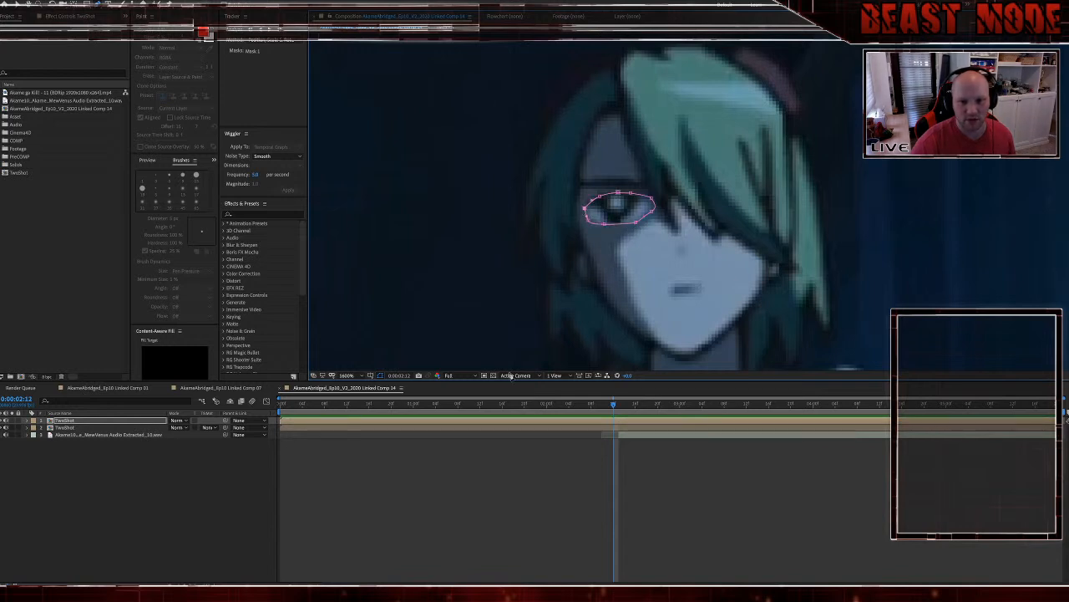
Step: Set the eye mask's mode to Subtract and feather its edge
{"action": "key", "text": "m"}
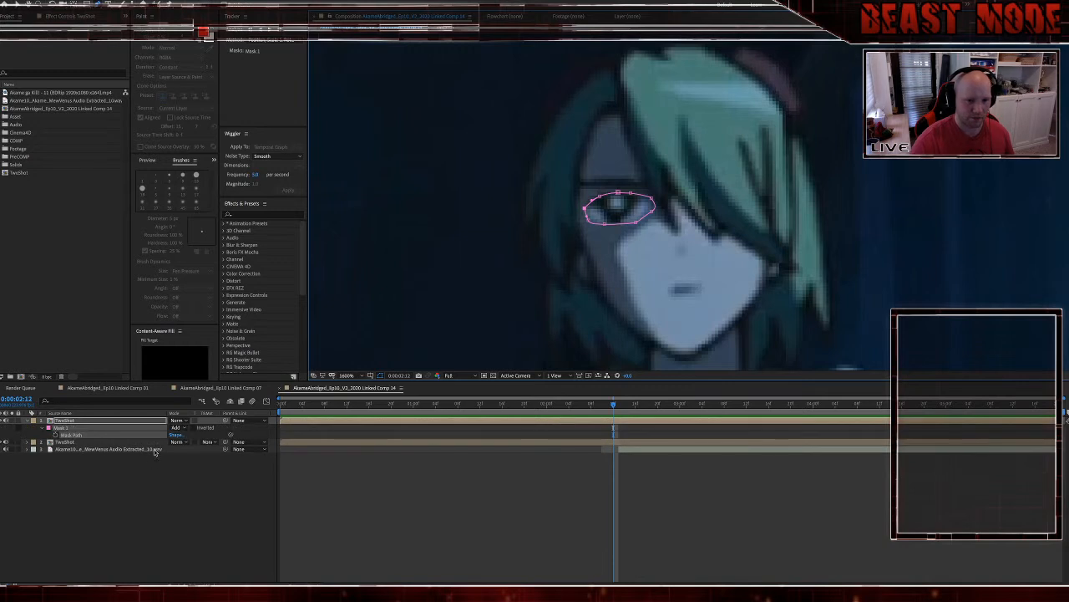
{"action": "left_click", "coordinate": [182, 429]}
{"action": "left_click", "coordinate": [186, 451]}
{"action": "key", "text": "f"}
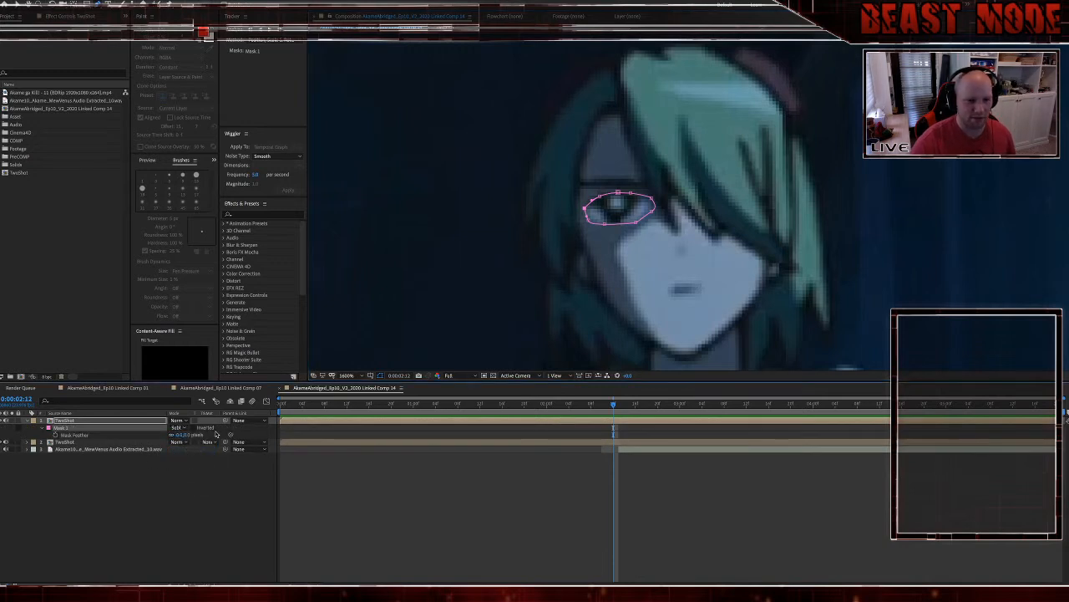
{"action": "left_click", "coordinate": [198, 475]}
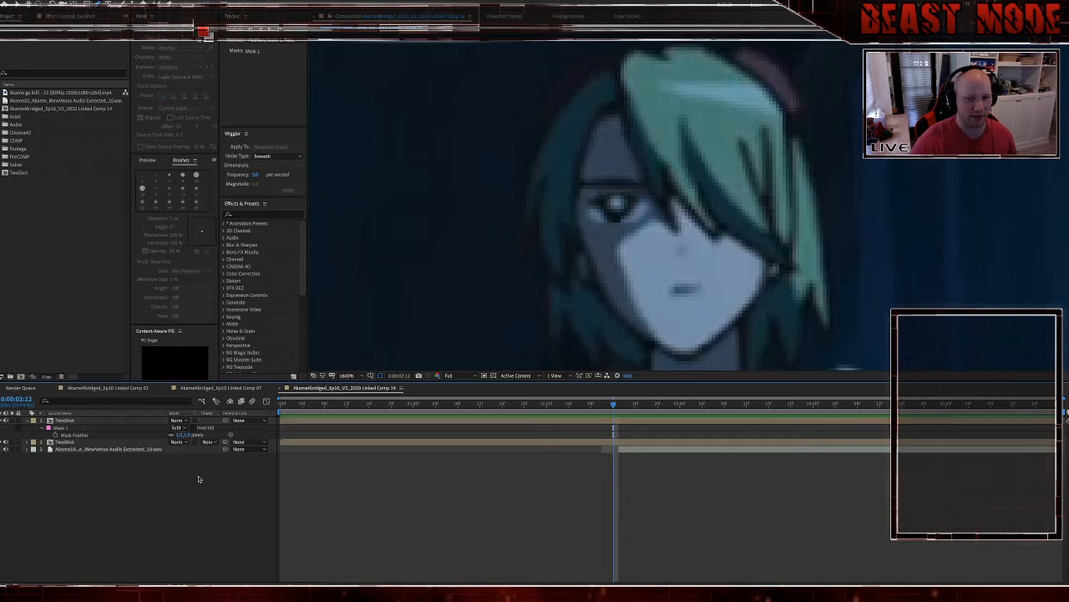
Step: Create a full-frame solid above the lower TwoShot layer, with its colour sampled from the area around Lubbock's eye
{"action": "left_click", "coordinate": [300, 443]}
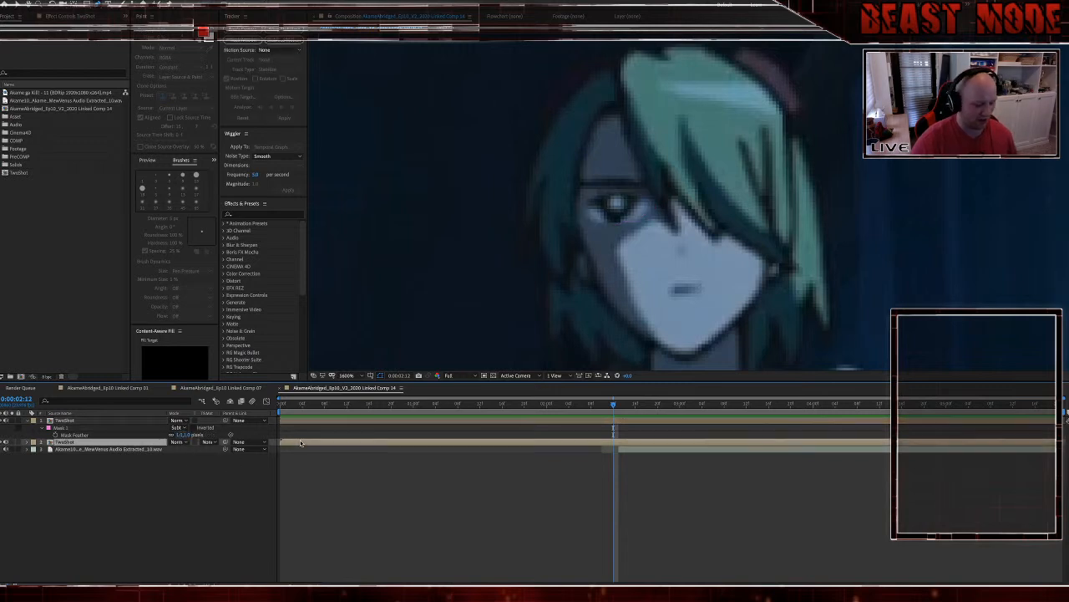
{"action": "key", "text": "ctrl+y"}
{"action": "left_click", "coordinate": [337, 394]}
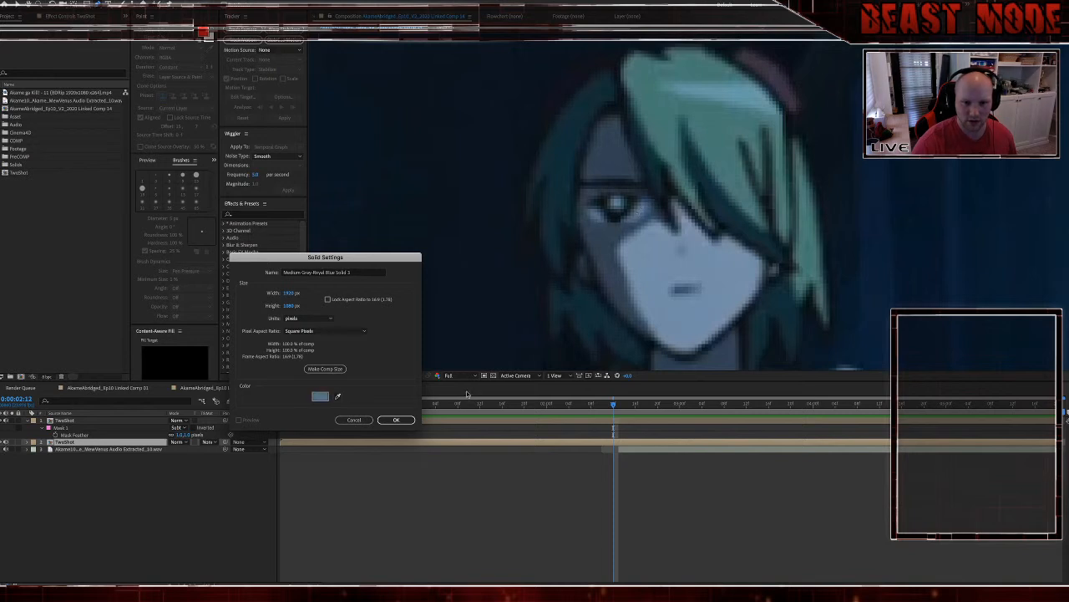
{"action": "left_click", "coordinate": [399, 419]}
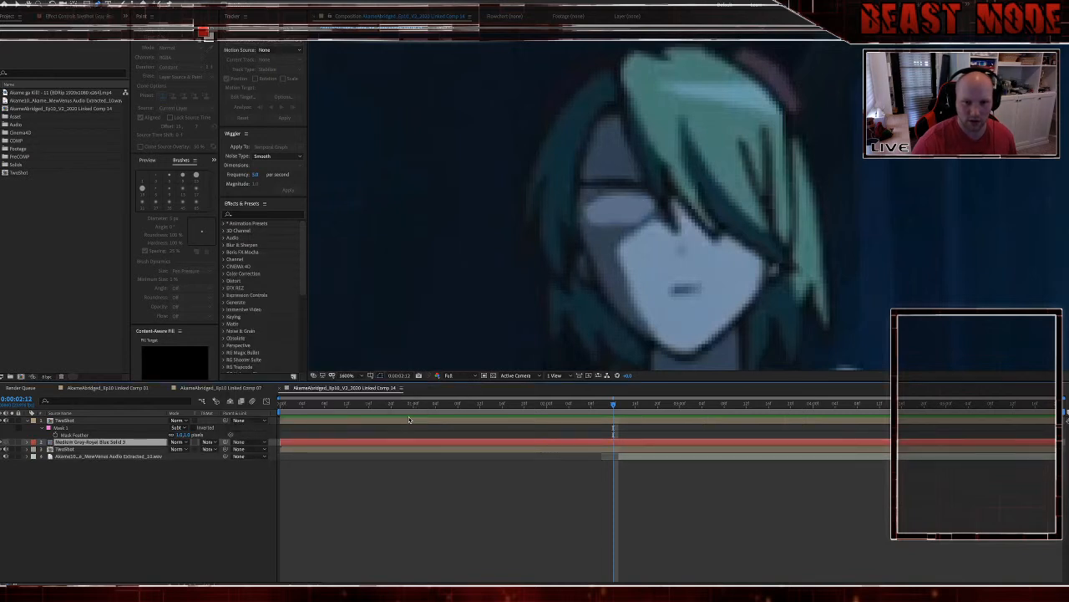
Step: Set the Mask Expansion of the eye mask on the top TwoShot layer to -1 pixels
{"action": "left_click", "coordinate": [409, 421]}
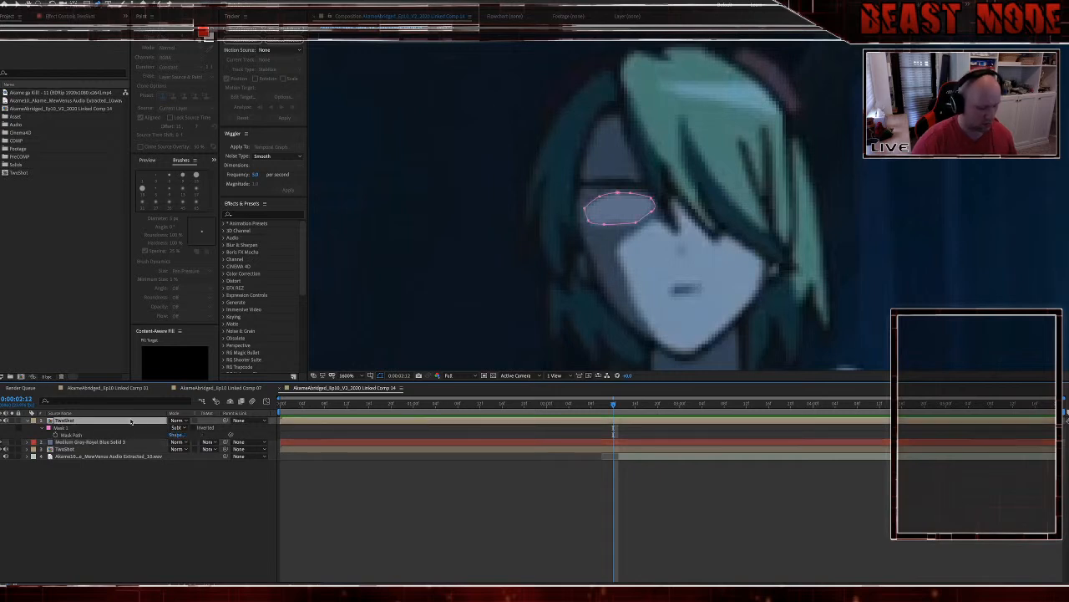
{"action": "key", "text": "m"}
{"action": "key", "text": "m"}
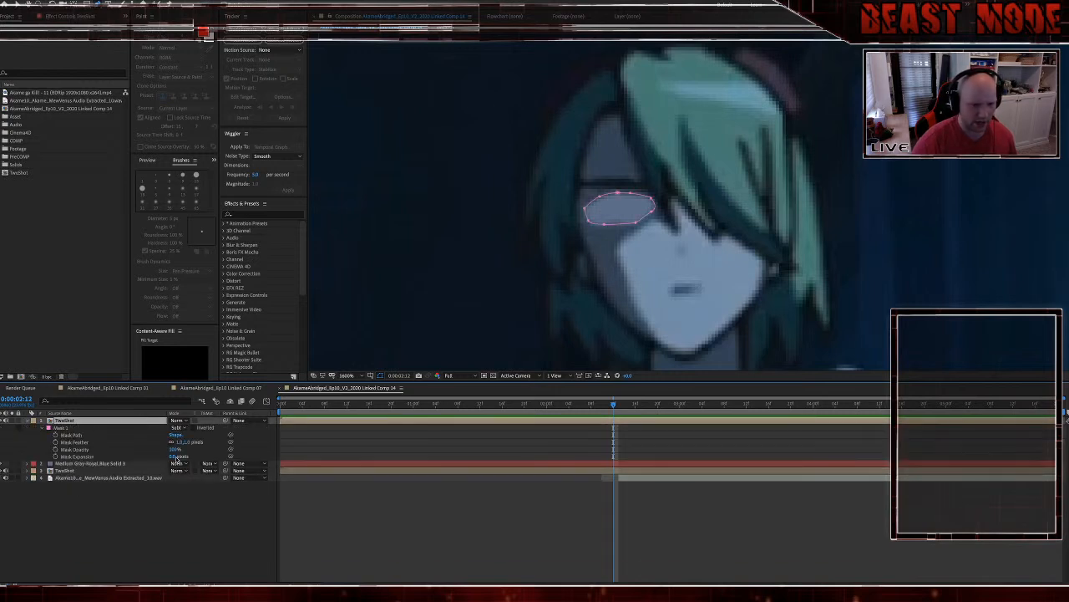
{"action": "left_click", "coordinate": [174, 456]}
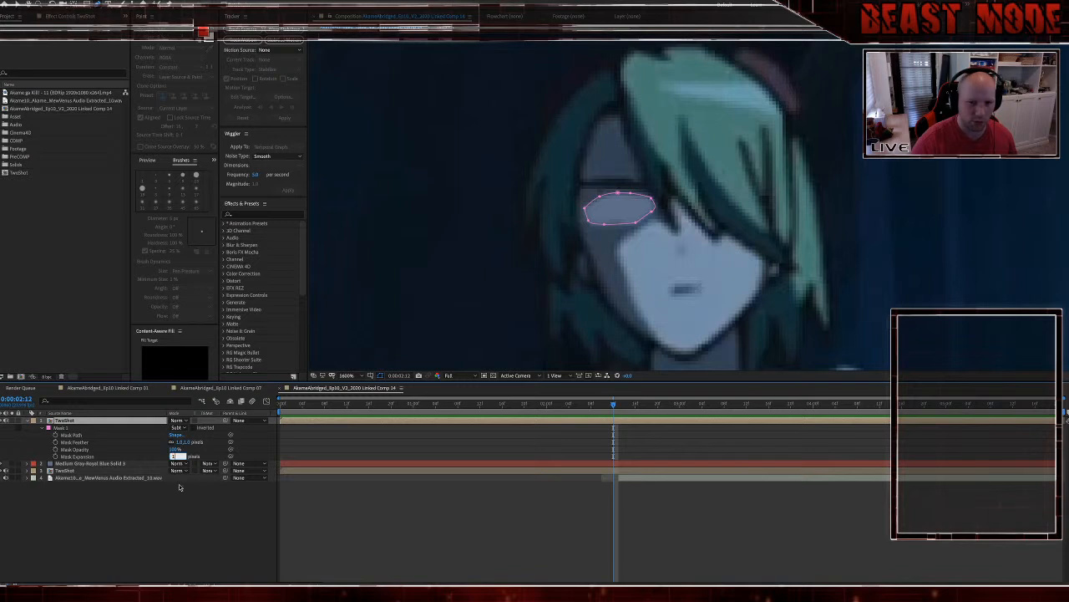
{"action": "left_click", "coordinate": [179, 487]}
{"action": "left_click", "coordinate": [173, 457]}
{"action": "type", "text": "-1"}
{"action": "key", "text": "Return"}
{"action": "left_click", "coordinate": [400, 501]}
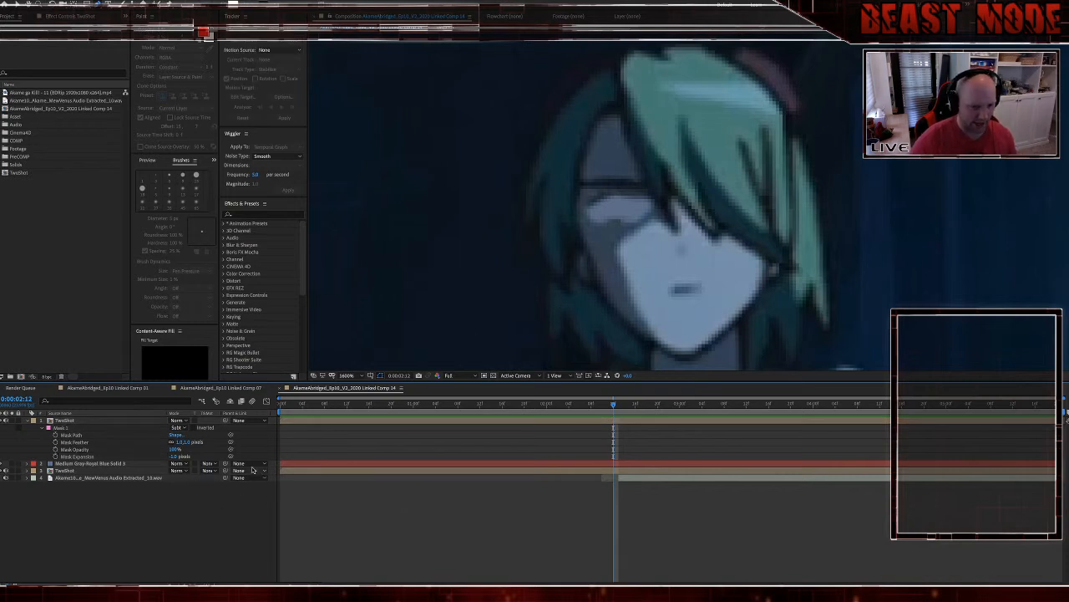
Step: Mask the solid with a rectangle just around Lubbock's visible eye and collapse the layer properties
{"action": "left_click", "coordinate": [339, 463]}
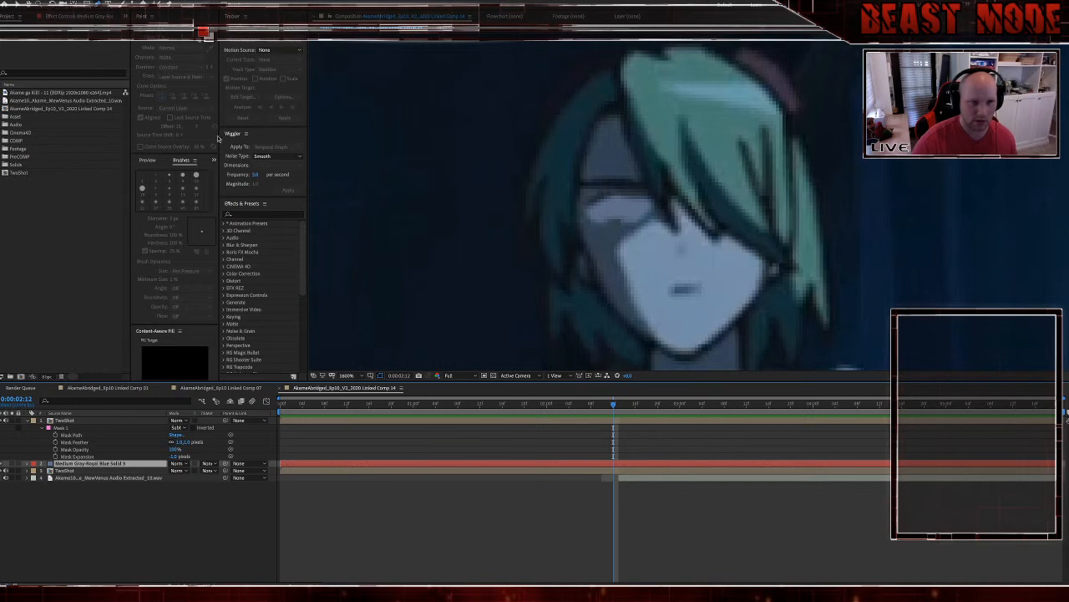
{"action": "left_click_drag", "start_coordinate": [558, 173], "coordinate": [669, 240]}
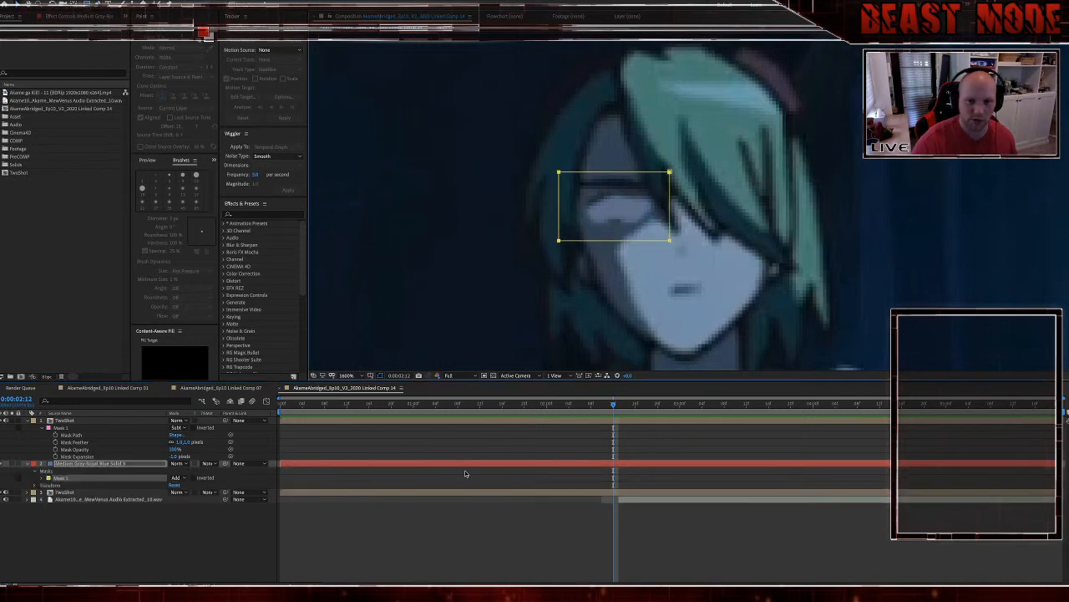
{"action": "left_click", "coordinate": [31, 463]}
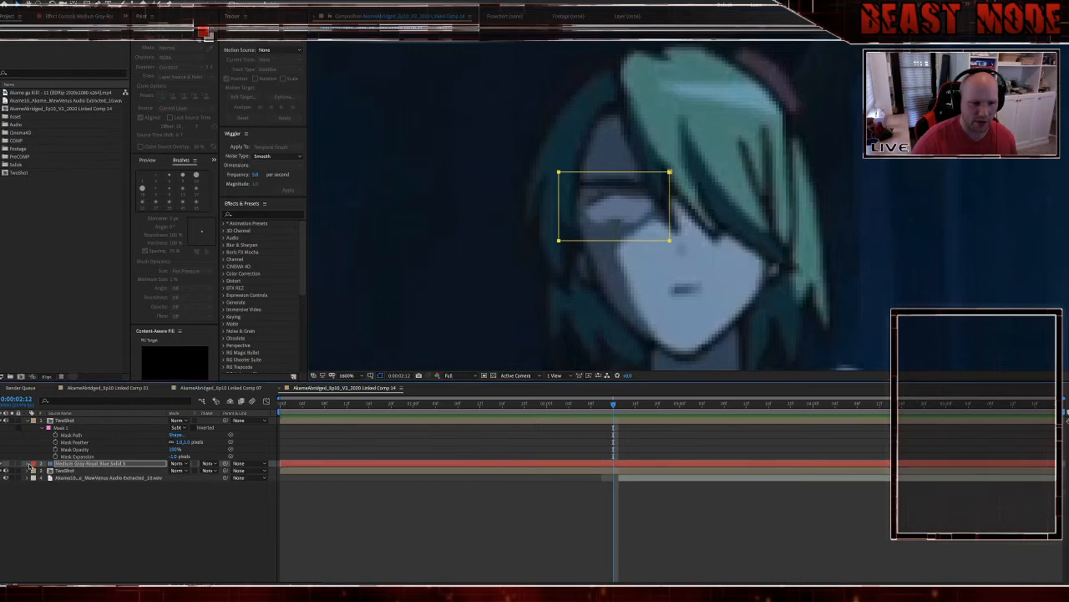
{"action": "left_click", "coordinate": [31, 420]}
Step: Duplicate the bottom TwoShot layer, placing the copy directly above the solid, and label the top TwoShot layer Yellow
{"action": "left_click", "coordinate": [337, 435]}
{"action": "key", "text": "ctrl+d"}
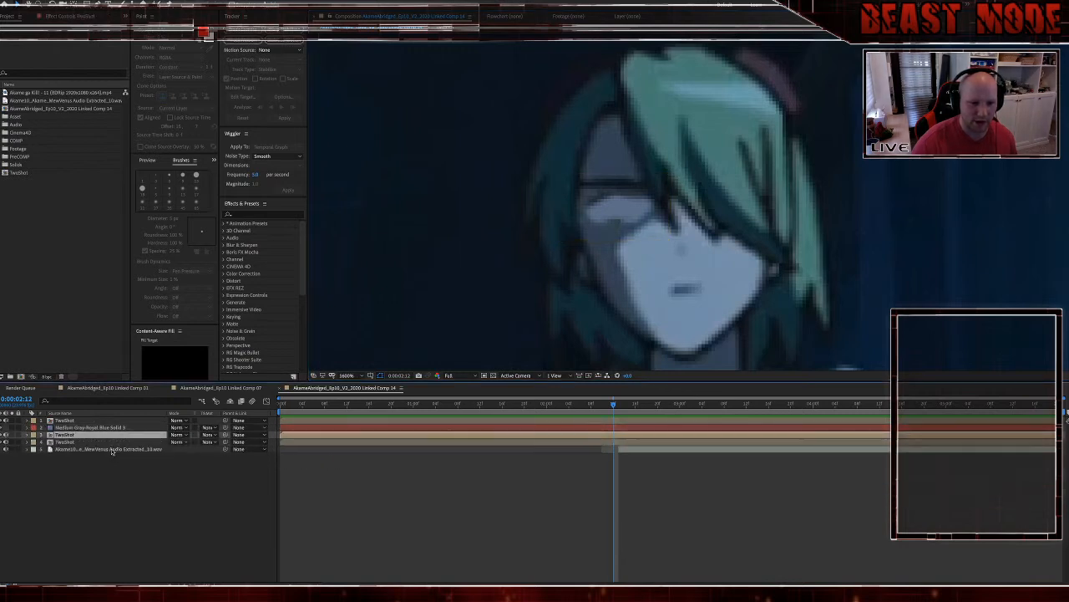
{"action": "left_click_drag", "start_coordinate": [59, 434], "coordinate": [58, 424]}
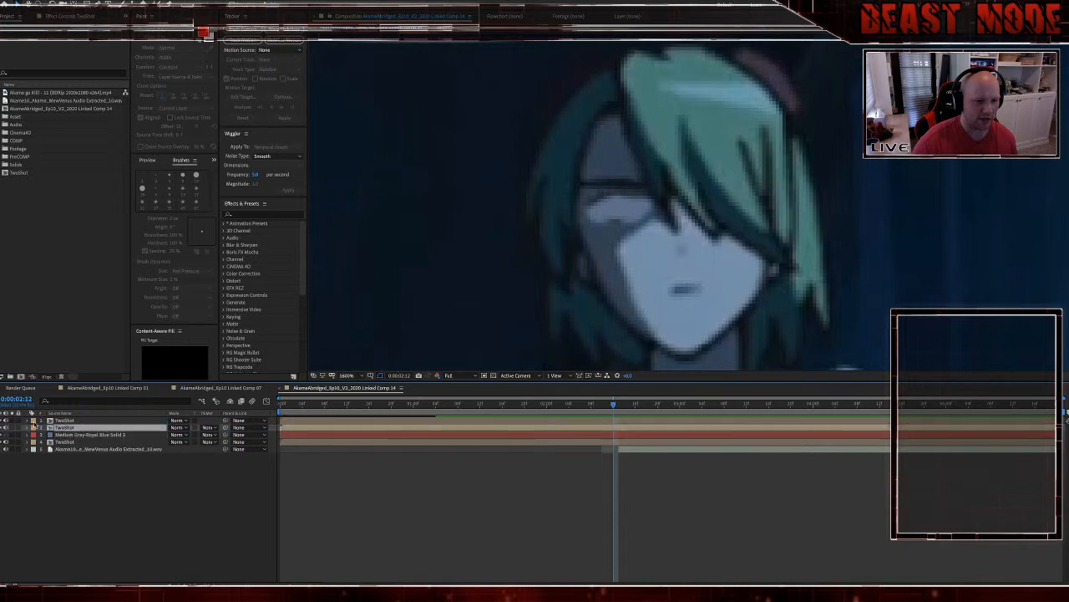
{"action": "left_click", "coordinate": [33, 420]}
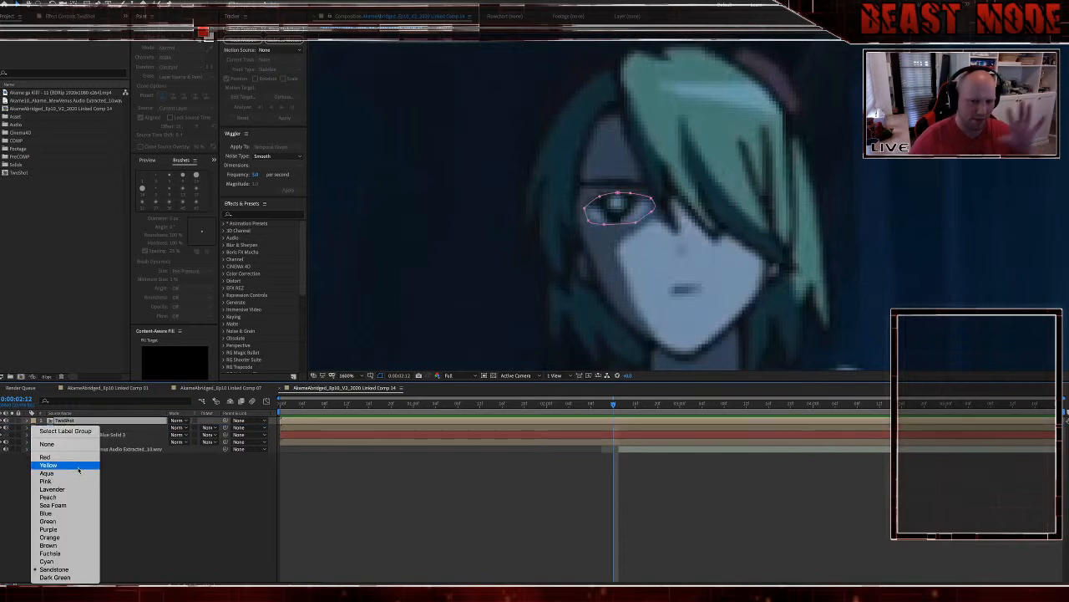
{"action": "left_click", "coordinate": [77, 465]}
Step: Draw a closed Pen mask around Lubbock's iris on the TwoShot copy above the solid
{"action": "left_click", "coordinate": [535, 431]}
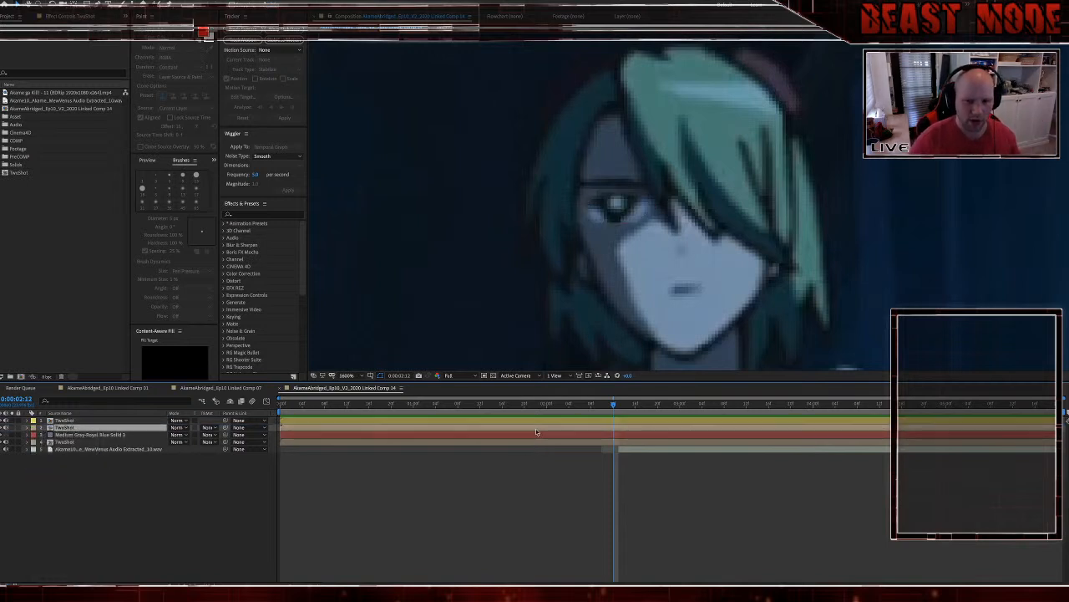
{"action": "left_click_drag", "start_coordinate": [599, 203], "coordinate": [596, 239]}
{"action": "key", "text": "g"}
{"action": "left_click", "coordinate": [594, 237]}
{"action": "left_click_drag", "start_coordinate": [610, 257], "coordinate": [619, 259]}
{"action": "left_click", "coordinate": [635, 239]}
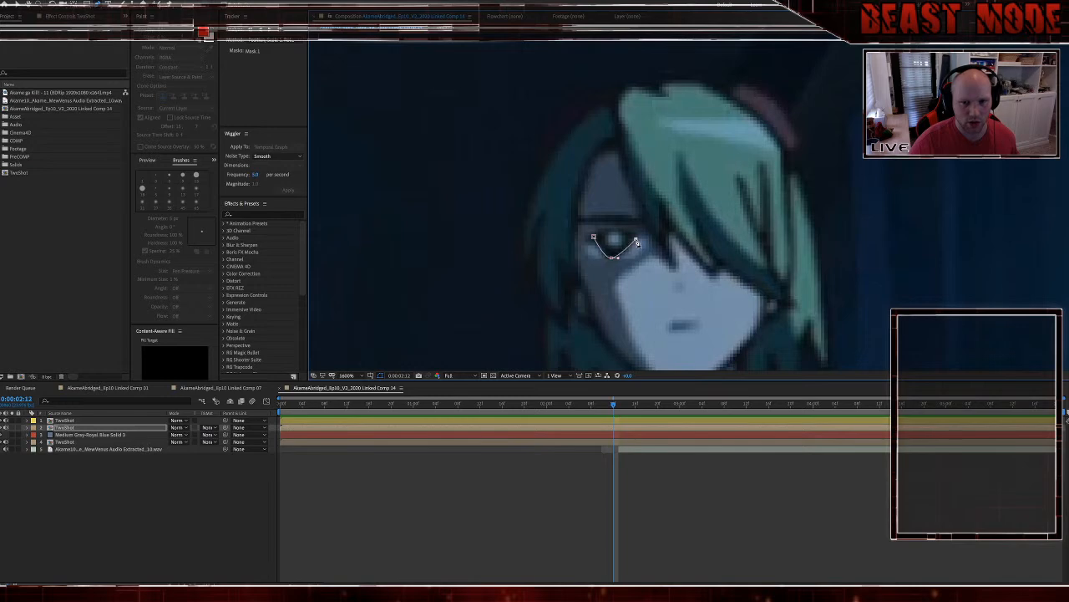
{"action": "left_click", "coordinate": [627, 229]}
{"action": "left_click", "coordinate": [609, 230]}
{"action": "left_click", "coordinate": [593, 237]}
{"action": "scroll", "coordinate": [581, 262], "scroll_direction": "down", "scroll_amount": 4}
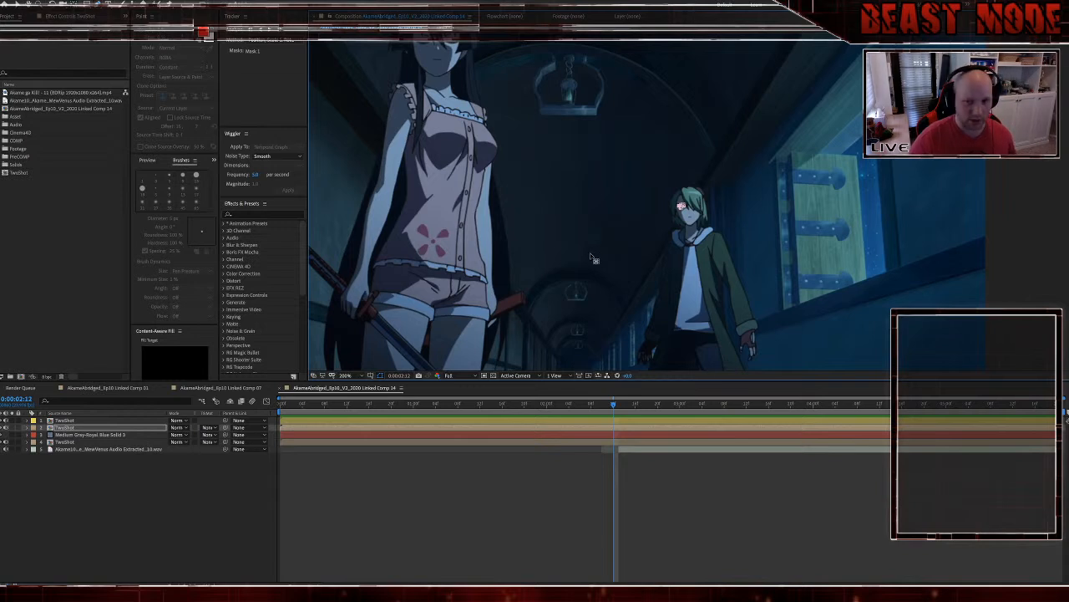
Step: Centre the iris layer's anchor point on the iris and add Position and Rotation keyframes at 0:00:02:12
{"action": "left_click", "coordinate": [620, 428]}
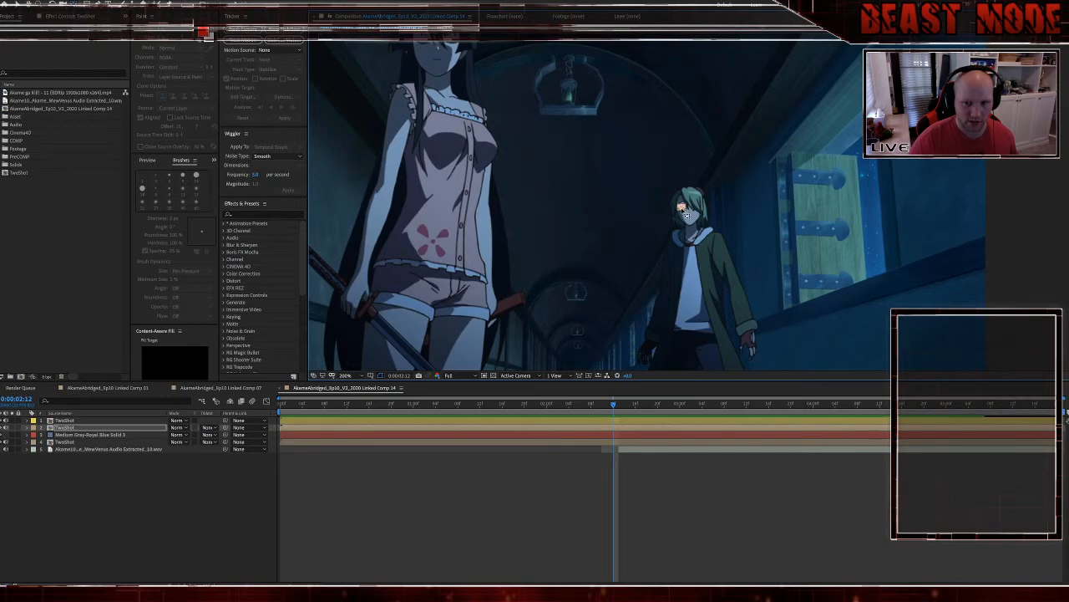
{"action": "scroll", "coordinate": [683, 213], "scroll_direction": "up", "scroll_amount": 2}
{"action": "scroll", "coordinate": [683, 213], "scroll_direction": "up", "scroll_amount": 3}
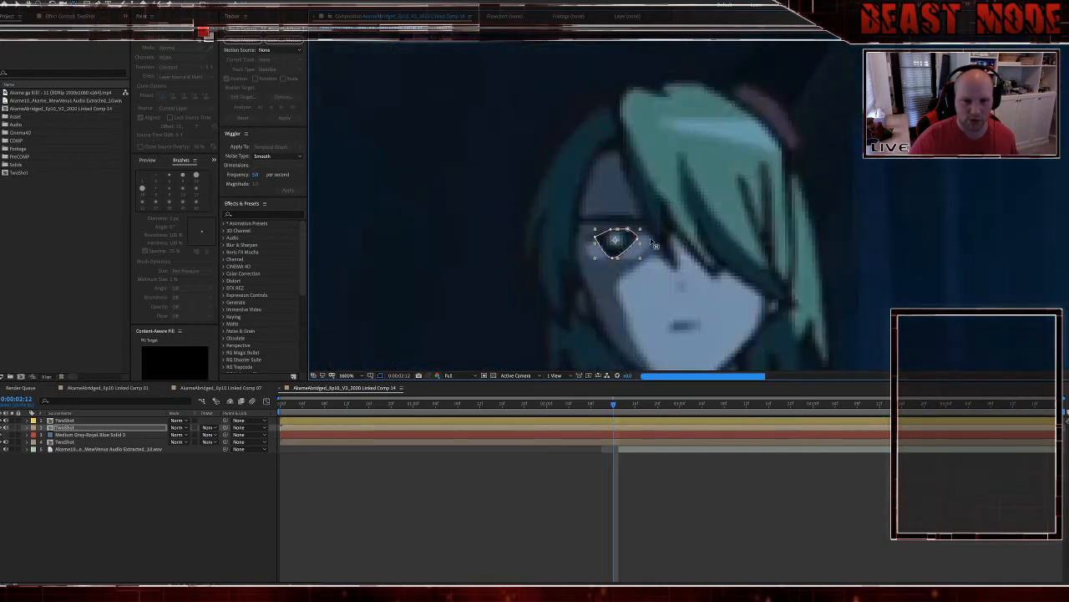
{"action": "key", "text": "r"}
{"action": "mouse_move", "coordinate": [629, 243]}
{"action": "left_mouse_down"}
{"action": "mouse_move", "coordinate": [632, 231]}
{"action": "mouse_move", "coordinate": [635, 241]}
{"action": "left_mouse_up"}
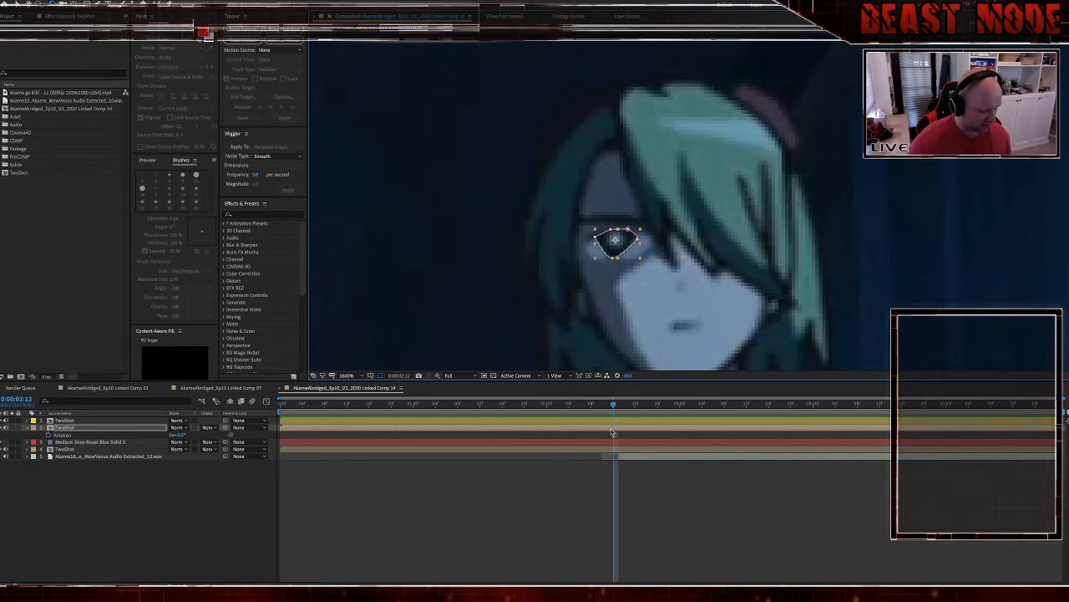
{"action": "key", "text": "alt+shift+p"}
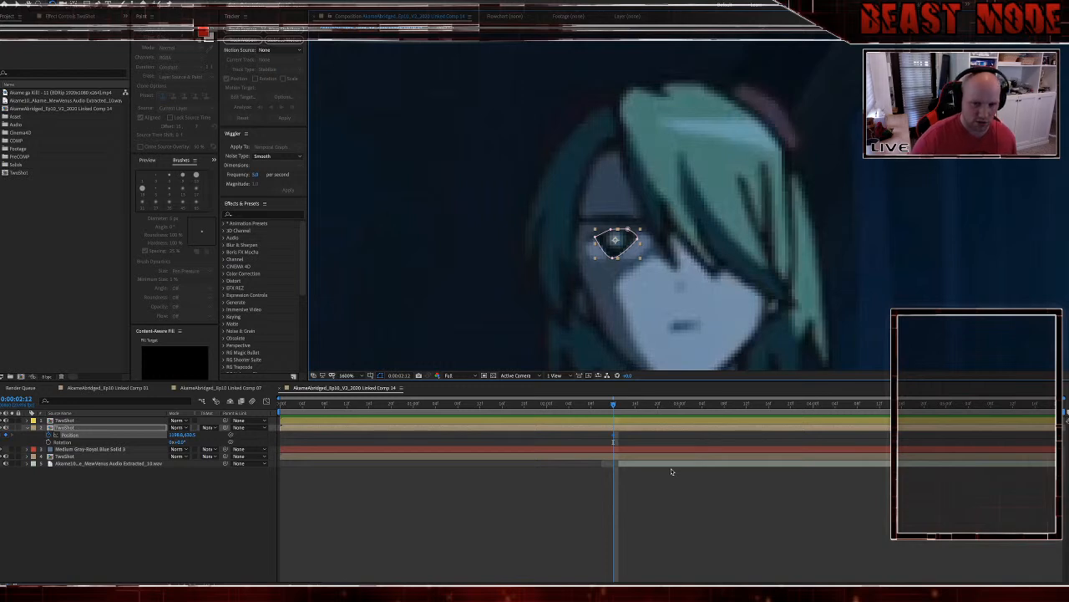
{"action": "key", "text": "alt+shift+r"}
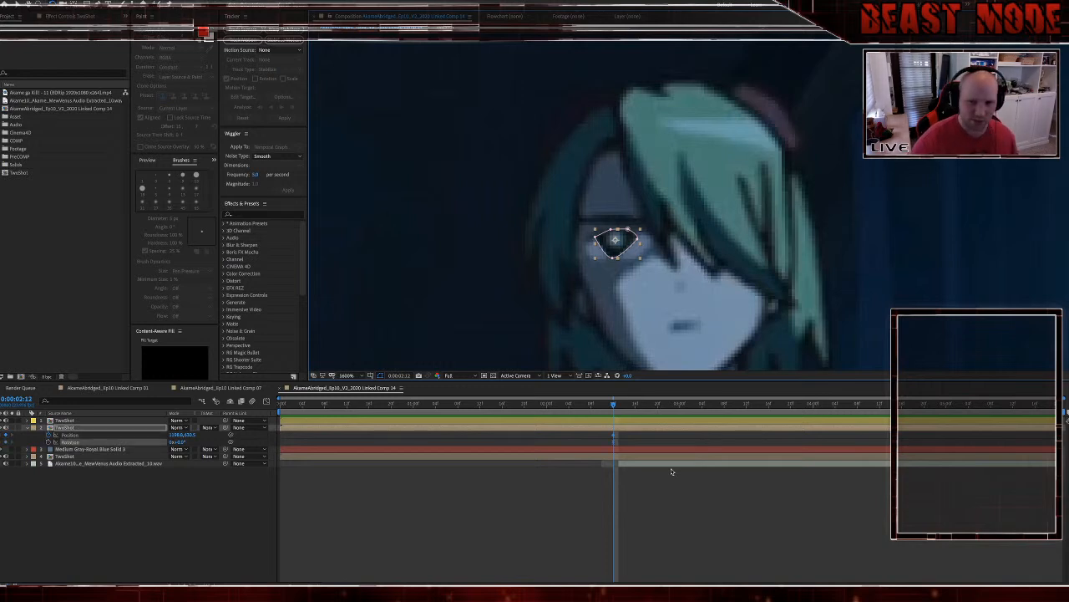
Step: At 0:00:02:14, shift the iris layer toward Akame's side of the eye and check it in the wider shot
{"action": "key", "text": "Page_Down"}
{"action": "key", "text": "Page_Down"}
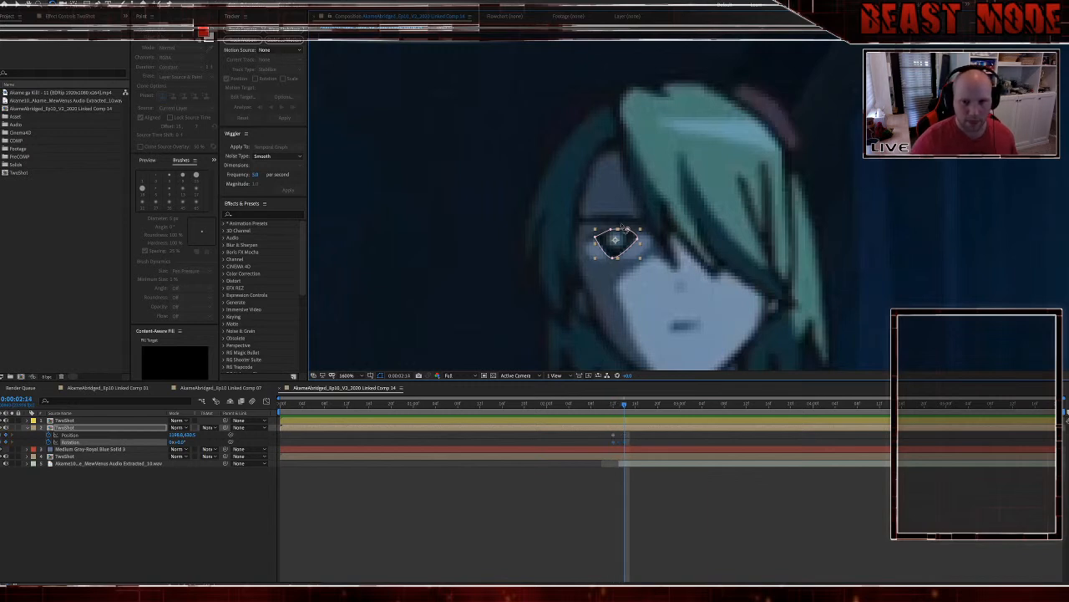
{"action": "left_click_drag", "start_coordinate": [626, 240], "coordinate": [616, 239]}
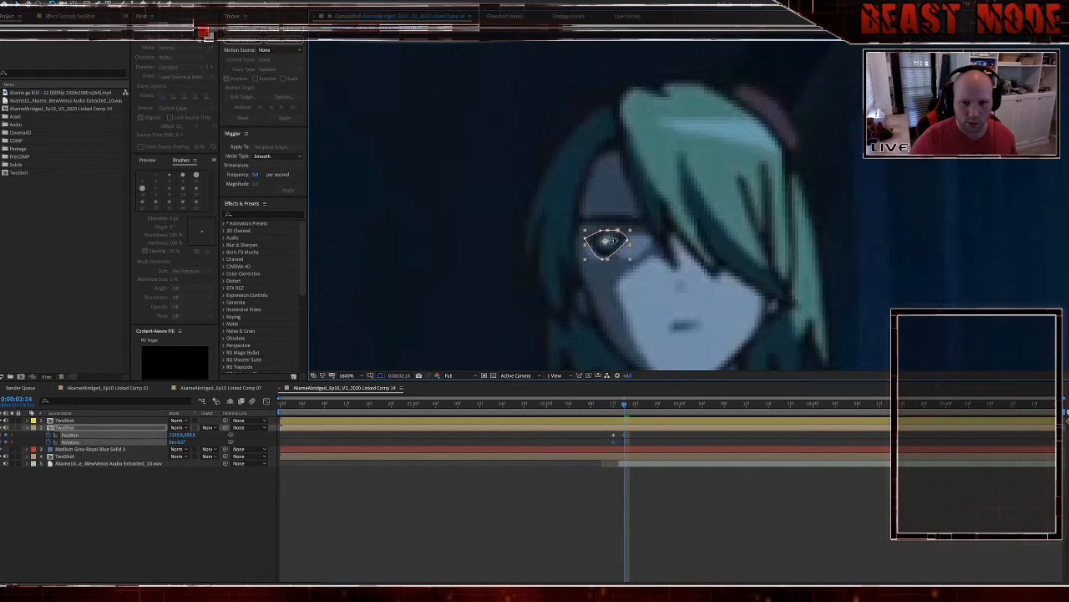
{"action": "left_click", "coordinate": [689, 490]}
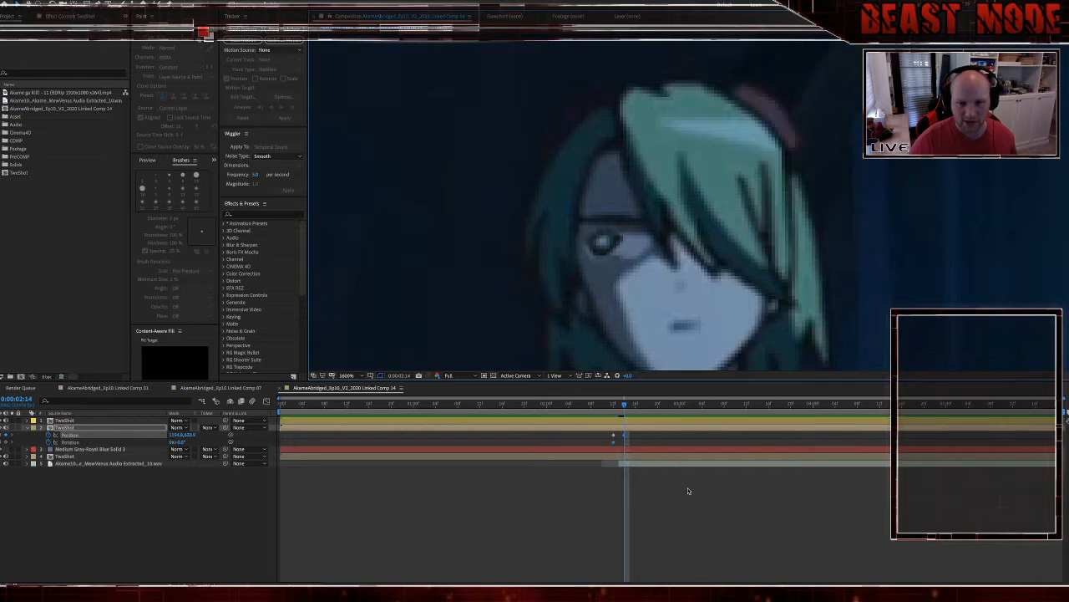
{"action": "scroll", "coordinate": [684, 273], "scroll_direction": "down", "scroll_amount": 6}
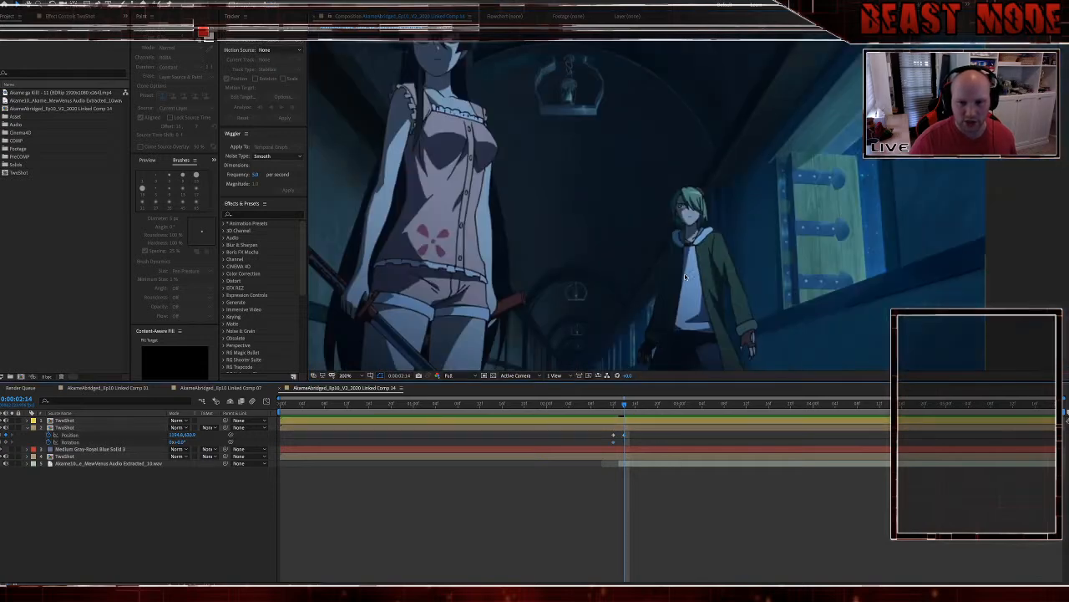
{"action": "scroll", "coordinate": [684, 273], "scroll_direction": "up", "scroll_amount": 3}
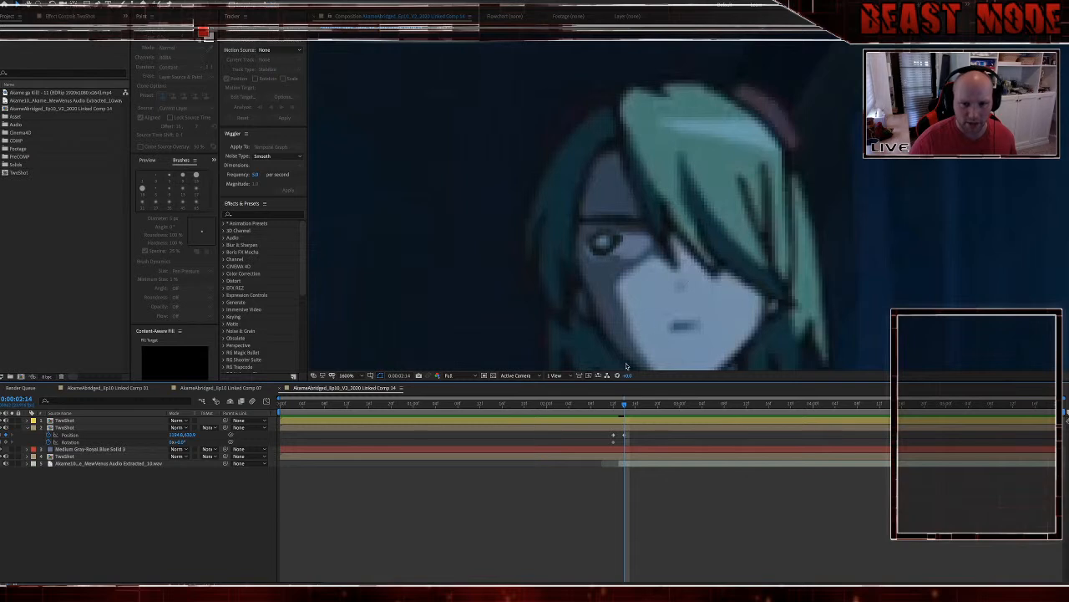
Step: Rotate the iris layer to about -14.5° at 0:00:02:14 and refine its position inside the eye
{"action": "left_click", "coordinate": [635, 427]}
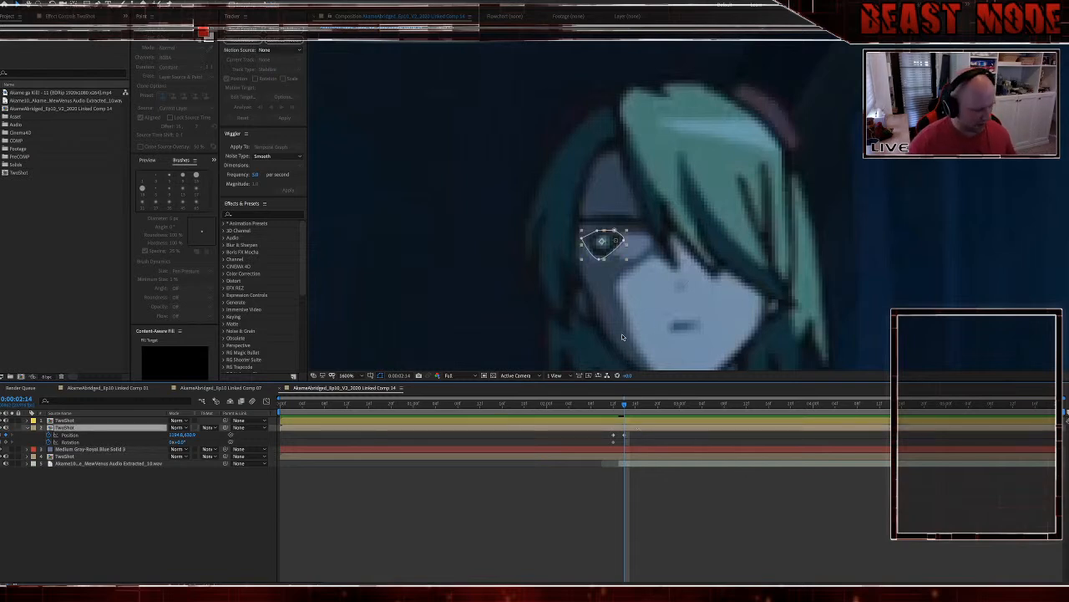
{"action": "key", "text": "u"}
{"action": "key", "text": "w"}
{"action": "left_click_drag", "start_coordinate": [611, 251], "coordinate": [613, 253]}
{"action": "left_click", "coordinate": [701, 502]}
{"action": "left_click", "coordinate": [628, 428]}
{"action": "key", "text": "v"}
{"action": "left_click", "coordinate": [704, 486]}
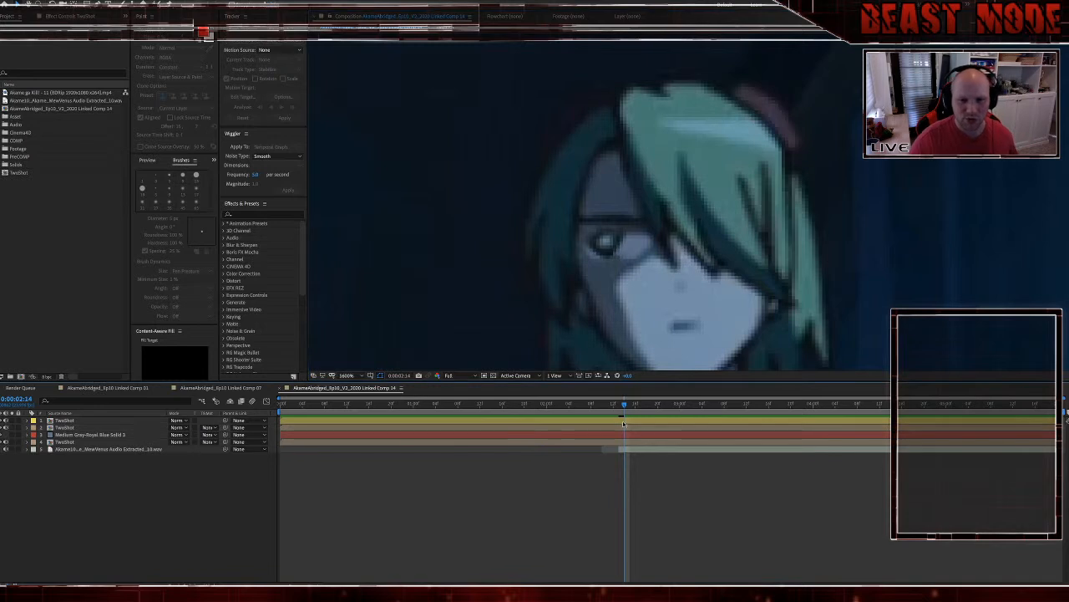
Step: Change the iris layer's label colour to Blue
{"action": "left_click", "coordinate": [627, 430]}
{"action": "left_click", "coordinate": [36, 428]}
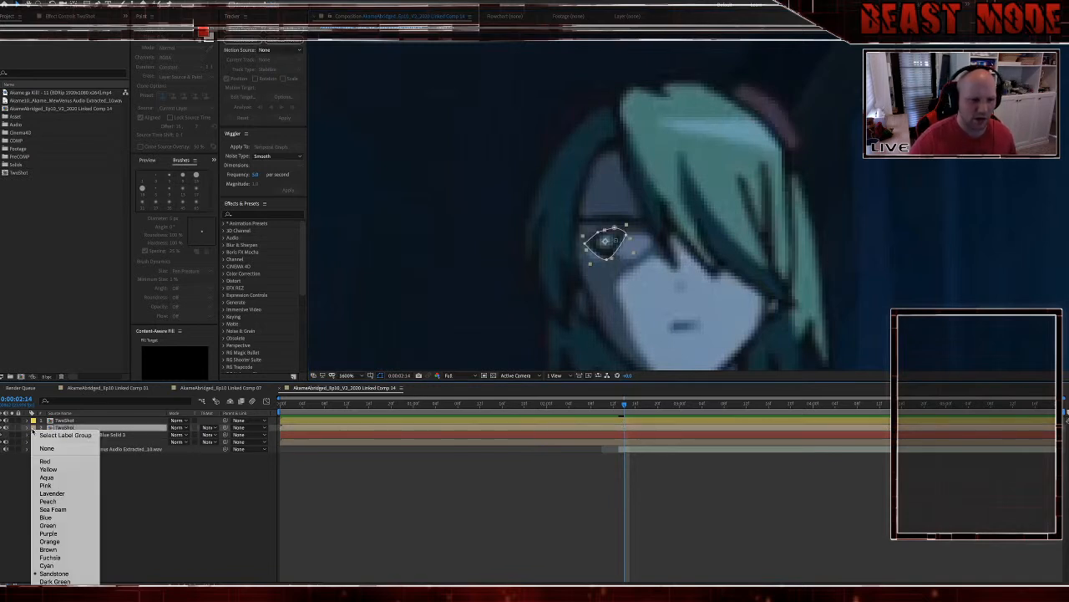
{"action": "left_click", "coordinate": [46, 517]}
{"action": "left_click", "coordinate": [630, 506]}
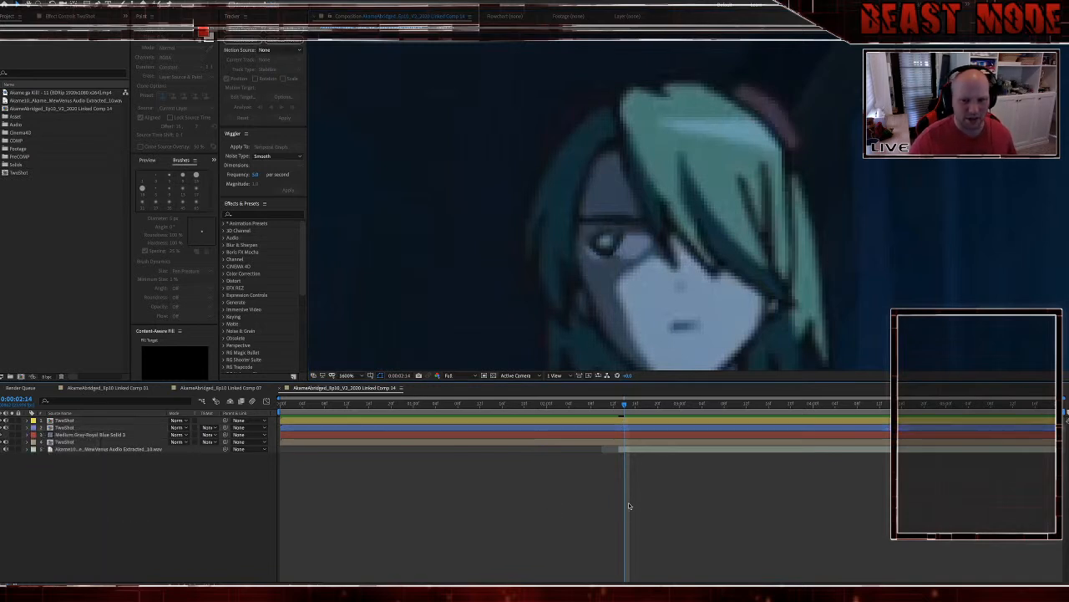
Step: Reveal the iris layer's keyframes and step through the eye movement frame by frame, close up and in the full shot
{"action": "left_click", "coordinate": [623, 429]}
{"action": "key", "text": "u"}
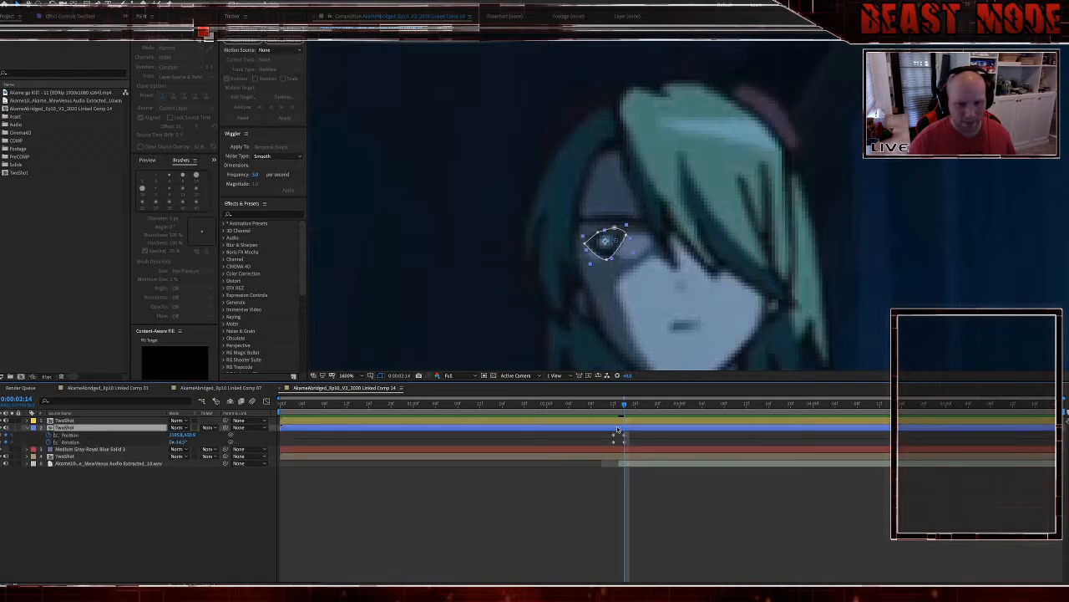
{"action": "left_click", "coordinate": [703, 500]}
{"action": "key", "text": "Page_Up"}
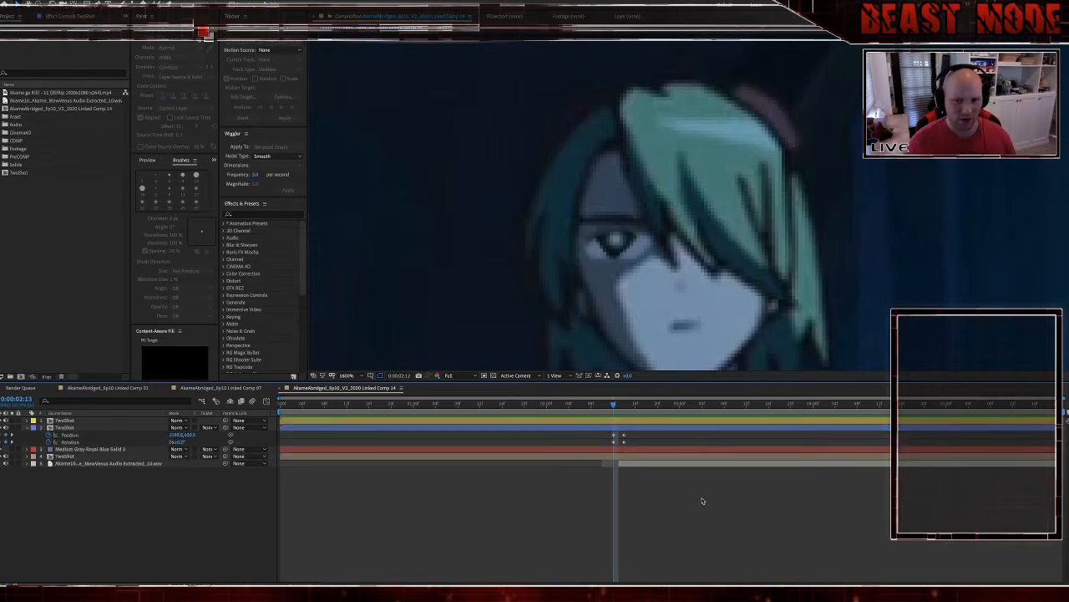
{"action": "key", "text": "Page_Down"}
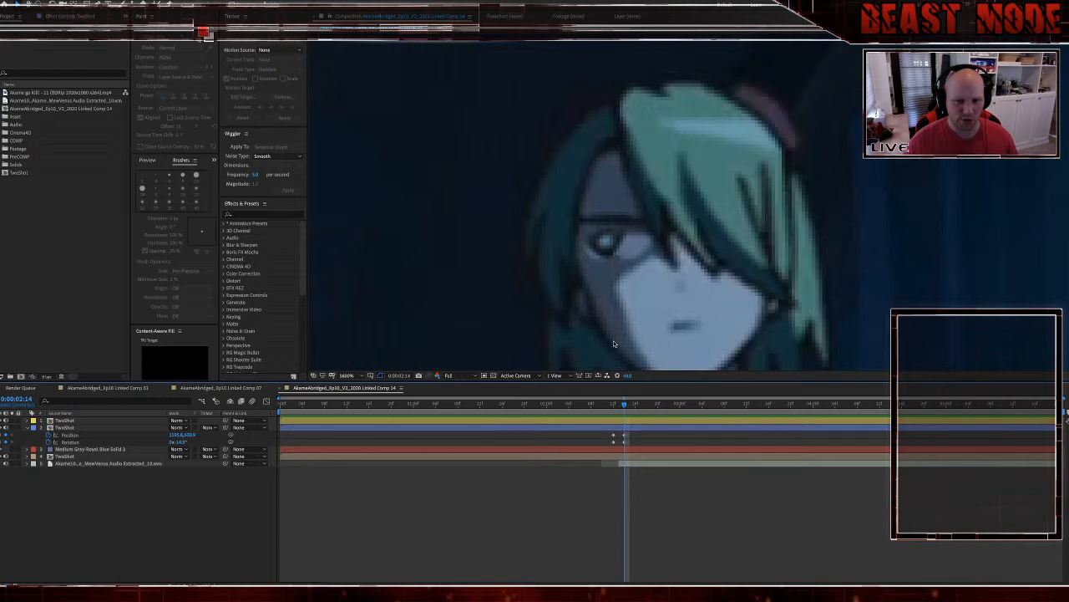
{"action": "scroll", "coordinate": [613, 342], "scroll_direction": "down", "scroll_amount": 6}
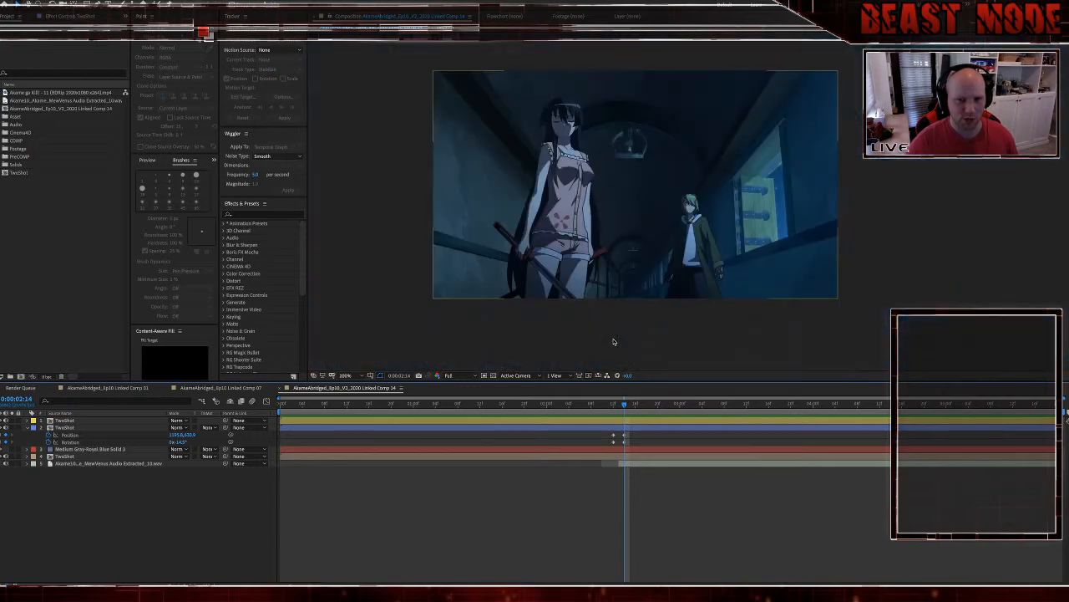
{"action": "key", "text": "Page_Down"}
{"action": "key", "text": "Page_Down"}
{"action": "key", "text": "Page_Up"}
{"action": "key", "text": "Page_Up"}
{"action": "key", "text": "Page_Up"}
{"action": "key", "text": "Page_Up"}
{"action": "key", "text": "Page_Up"}
{"action": "key", "text": "Page_Up"}
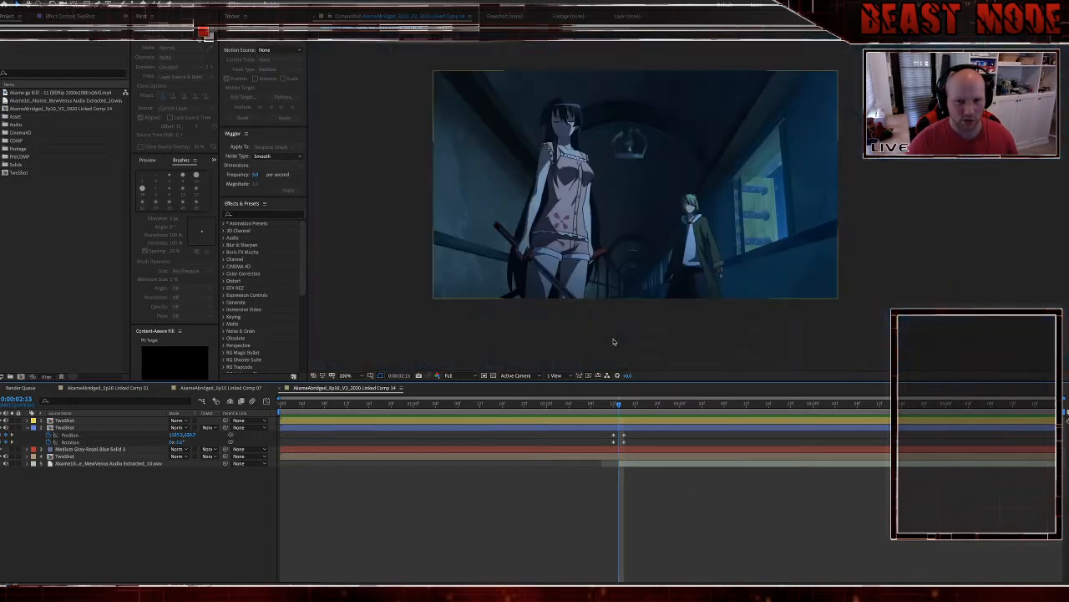
Step: Step through the iris movement up to 0:00:02:14 in the full shot and inspect Lubbock's eye and eyebrow close up
{"action": "key", "text": "Page_Up"}
{"action": "key", "text": "Page_Down"}
{"action": "key", "text": "Page_Down"}
{"action": "key", "text": "Page_Down"}
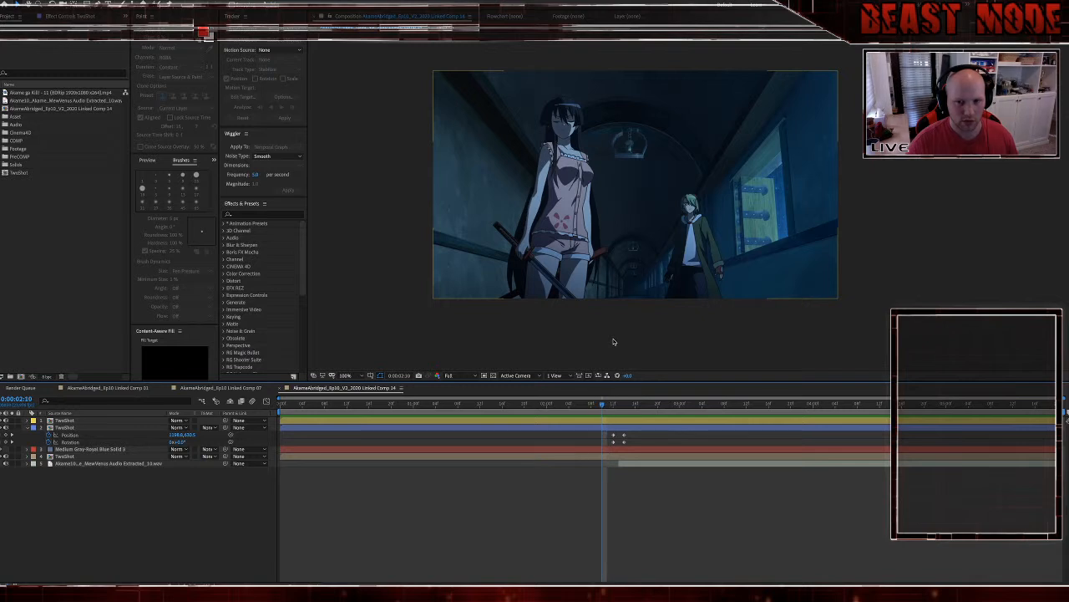
{"action": "key", "text": "Page_Down"}
{"action": "key", "text": "Page_Down"}
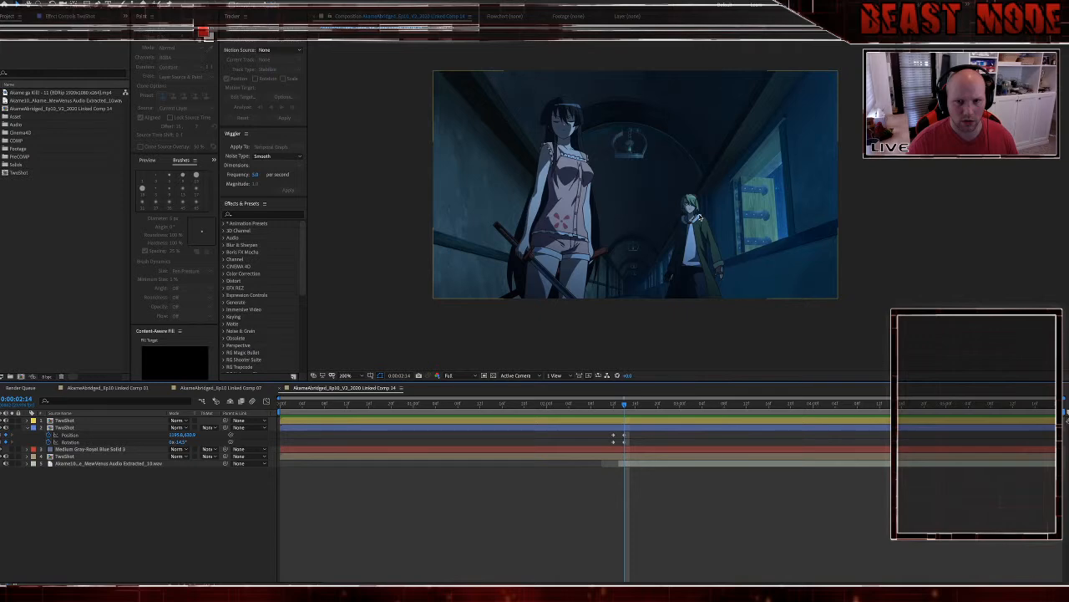
{"action": "scroll", "coordinate": [699, 217], "scroll_direction": "up", "scroll_amount": 2}
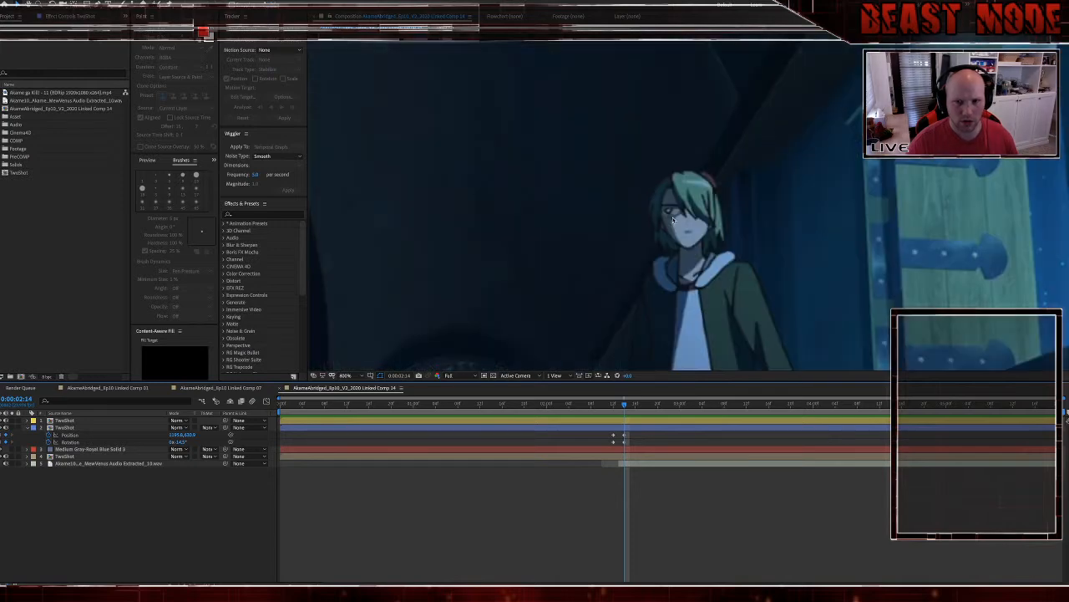
{"action": "scroll", "coordinate": [673, 219], "scroll_direction": "up", "scroll_amount": 2}
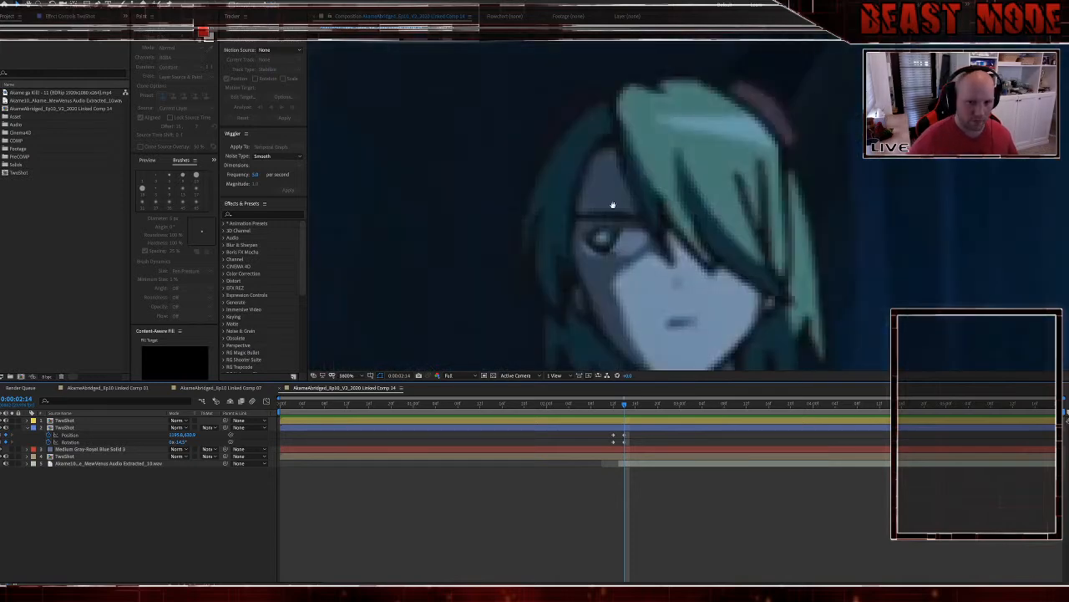
{"action": "left_click_drag", "start_coordinate": [621, 219], "coordinate": [630, 238]}
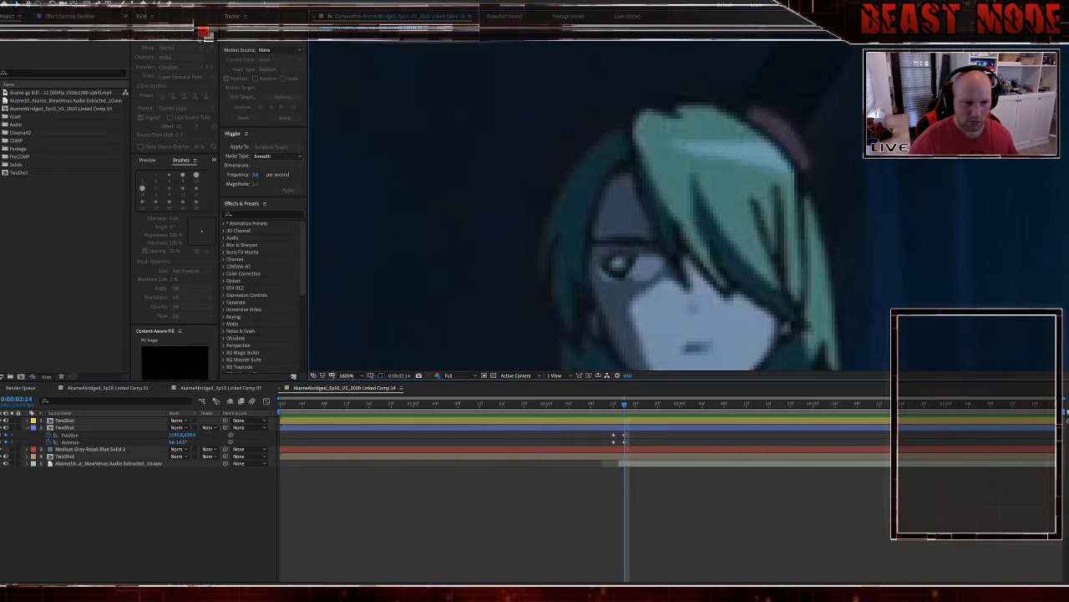
Step: Create a 1920 x 1080 solid in Lubbock's shaded forehead skin colour, place it above all layers and hide it
{"action": "left_click", "coordinate": [28, 427]}
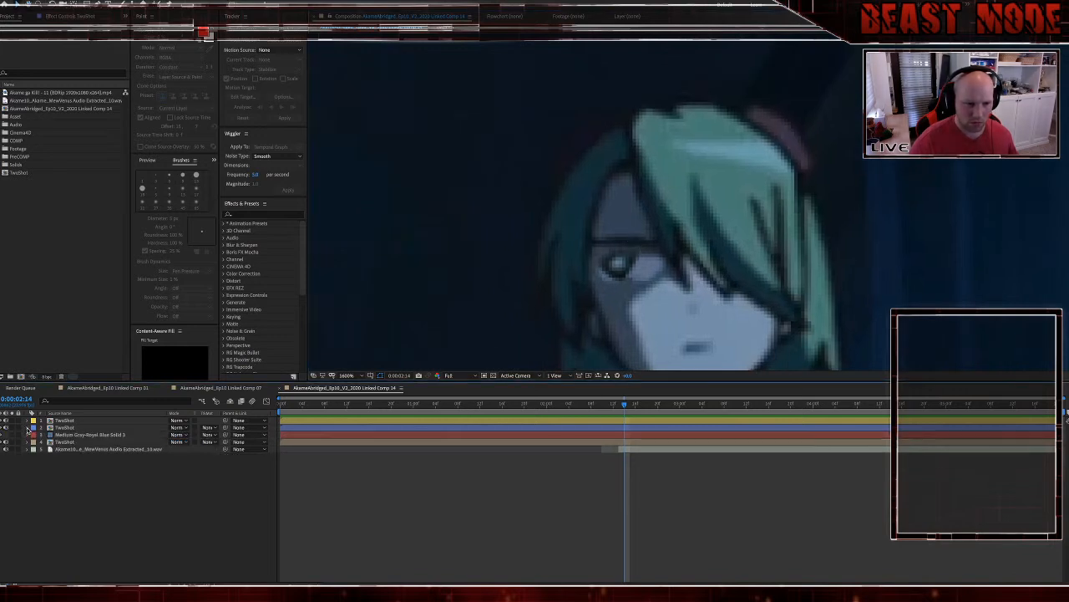
{"action": "left_click", "coordinate": [390, 444]}
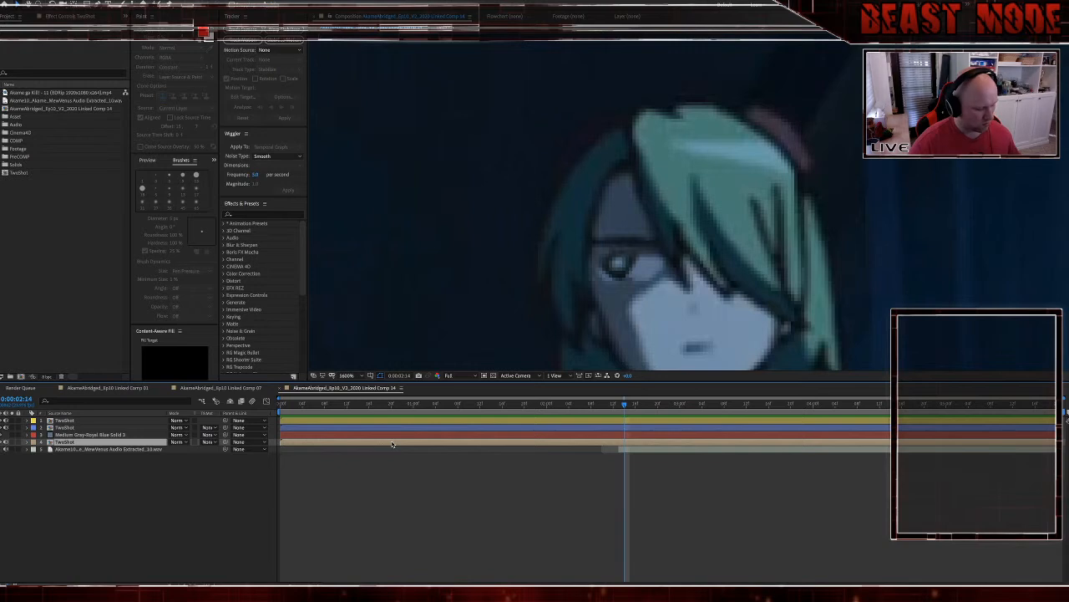
{"action": "key", "text": "ctrl+y"}
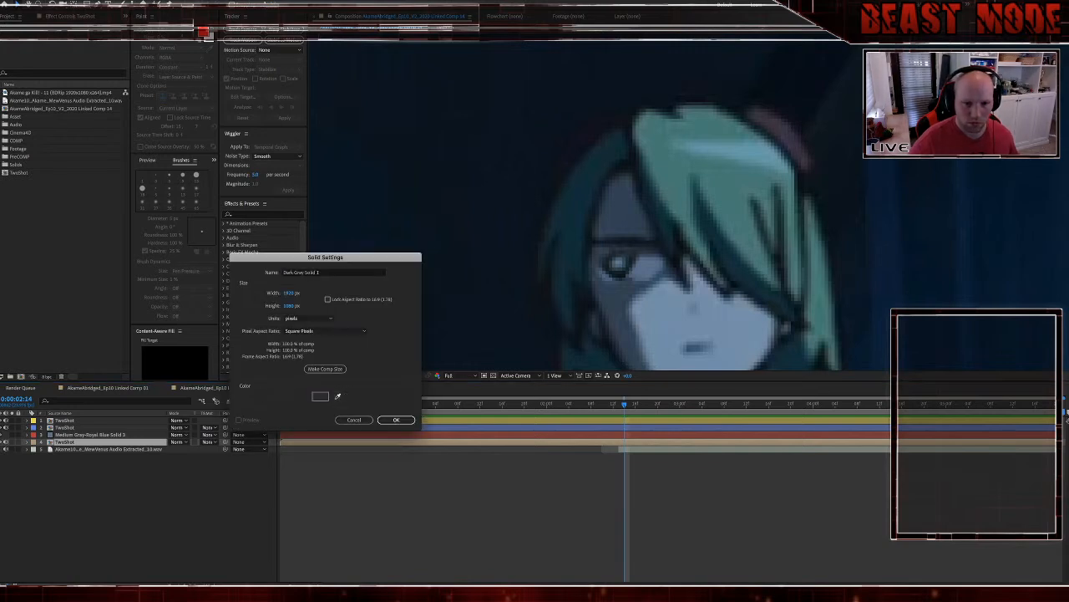
{"action": "left_click", "coordinate": [389, 419]}
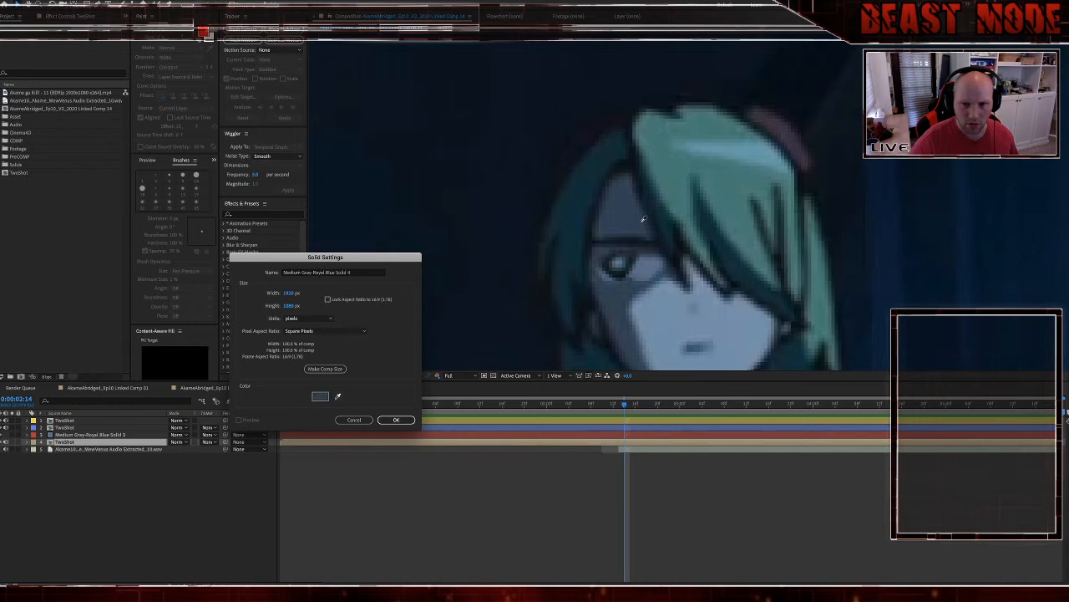
{"action": "left_click", "coordinate": [402, 420]}
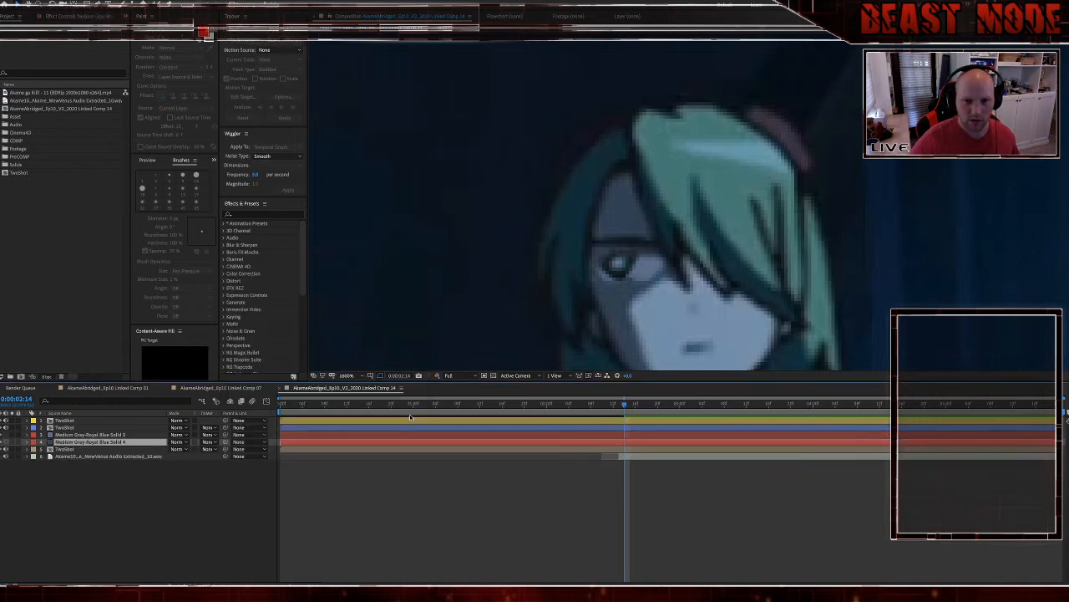
{"action": "left_click_drag", "start_coordinate": [70, 424], "coordinate": [68, 421]}
{"action": "left_click", "coordinate": [1, 420]}
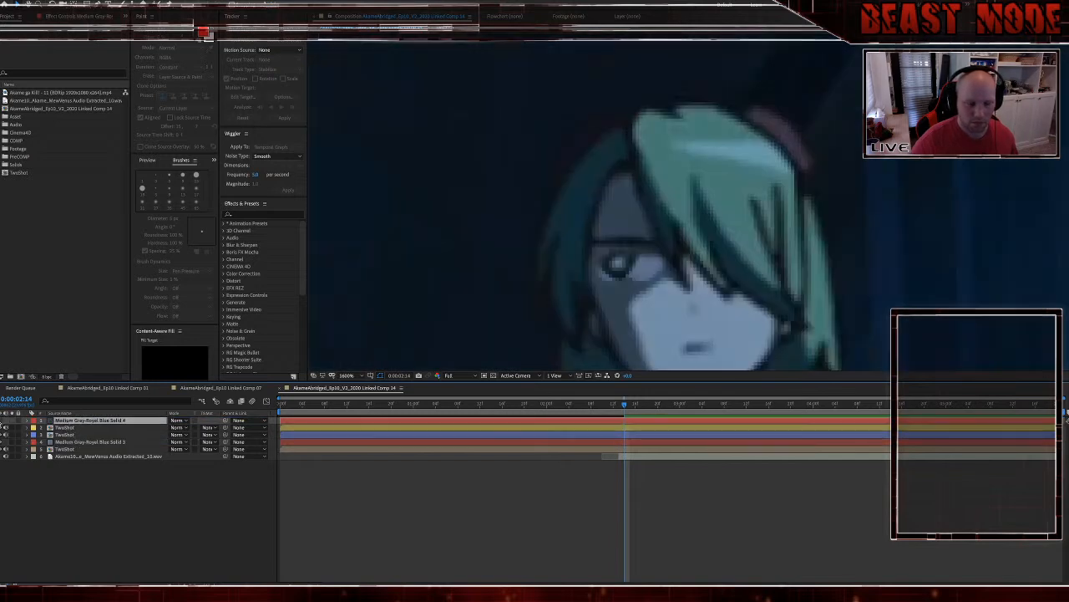
Step: Draw a closed mask on the hidden skin-coloured solid around Lubbock's visible eyebrow, just above the eye
{"action": "key", "text": "g"}
{"action": "left_click", "coordinate": [591, 249]}
{"action": "left_click", "coordinate": [593, 235]}
{"action": "left_click", "coordinate": [602, 232]}
{"action": "left_click", "coordinate": [621, 230]}
{"action": "left_click", "coordinate": [635, 229]}
{"action": "left_click", "coordinate": [652, 236]}
{"action": "left_click", "coordinate": [658, 247]}
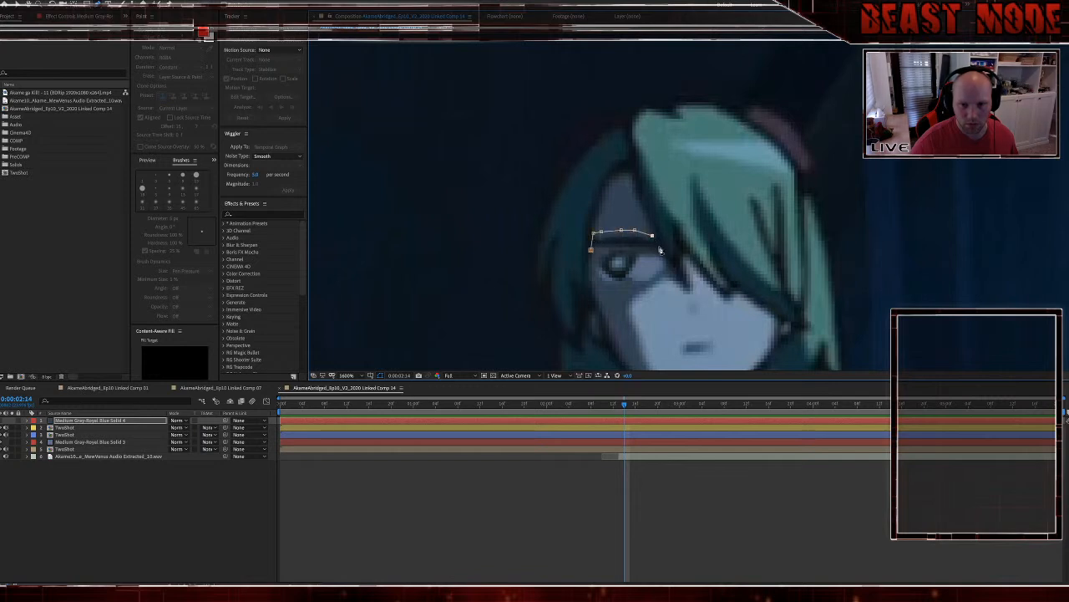
{"action": "left_click", "coordinate": [635, 248]}
{"action": "left_click", "coordinate": [616, 249]}
{"action": "left_click", "coordinate": [597, 253]}
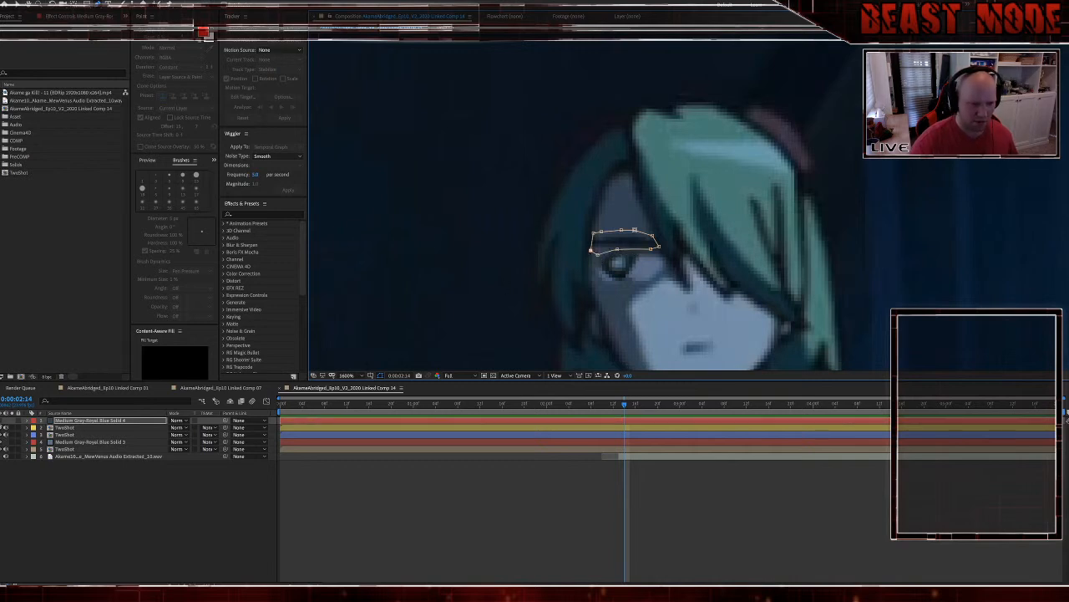
{"action": "left_click", "coordinate": [590, 249]}
Step: Feather the skin patch's mask by 1 pixel and adjust its points along the brow and the eye's outer corner
{"action": "key", "text": "f"}
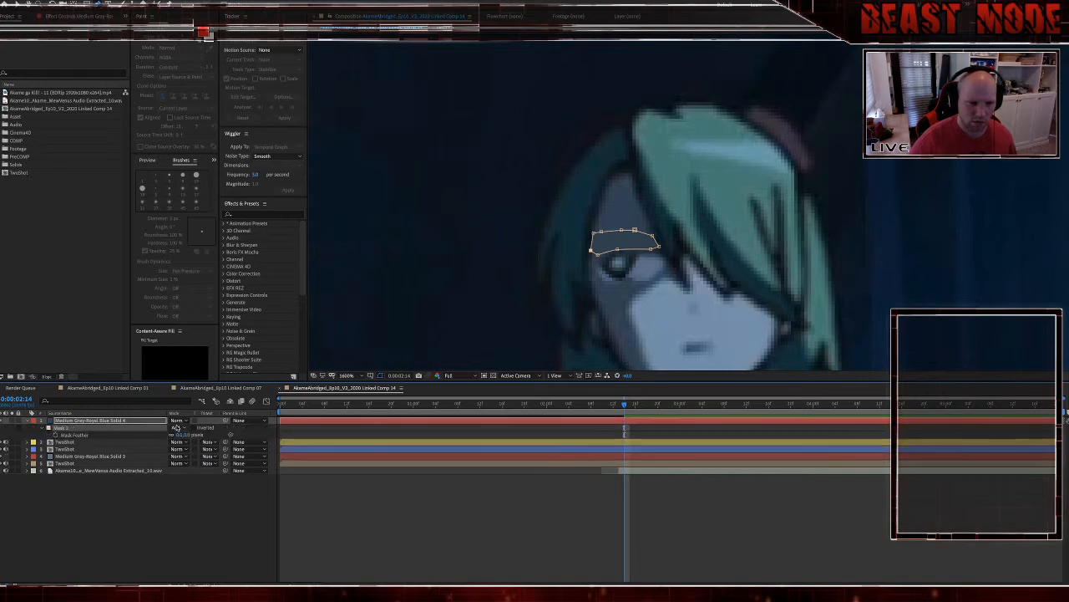
{"action": "left_click", "coordinate": [200, 504]}
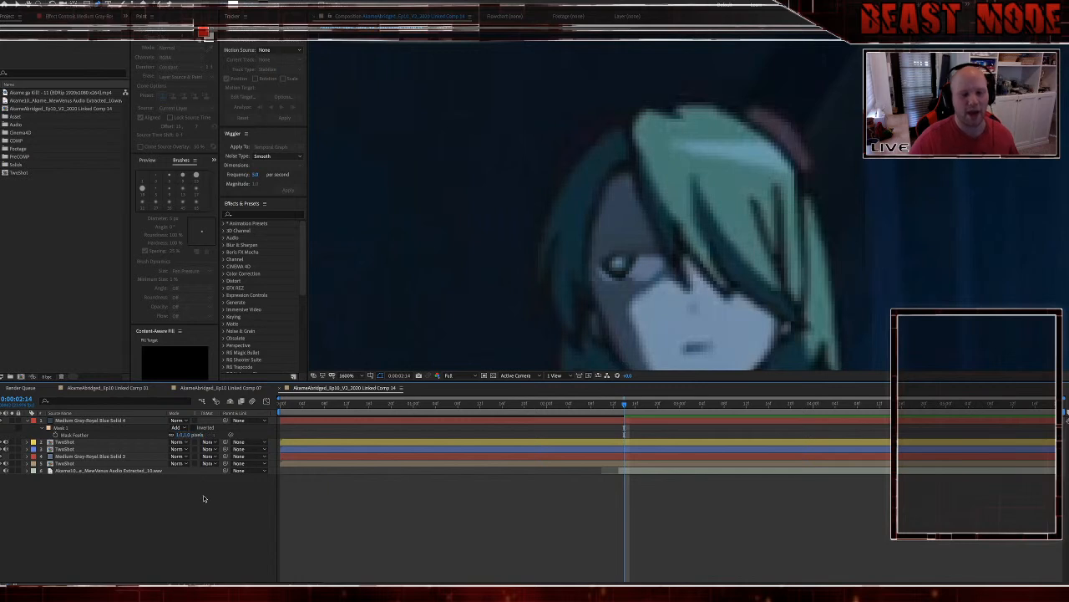
{"action": "left_click", "coordinate": [289, 423]}
{"action": "left_click_drag", "start_coordinate": [653, 237], "coordinate": [651, 233]}
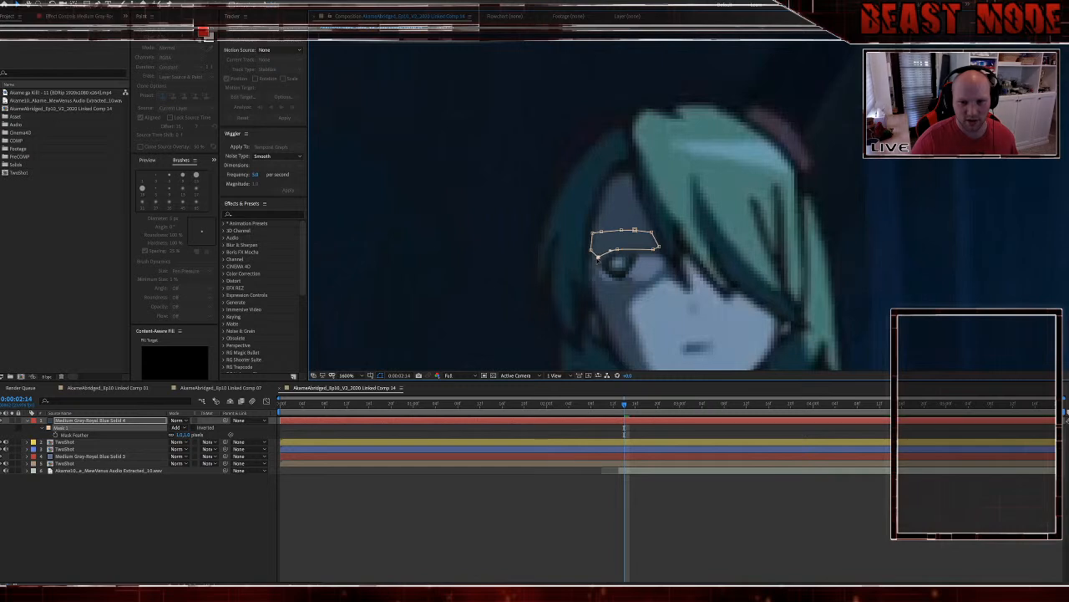
{"action": "left_click", "coordinate": [567, 529]}
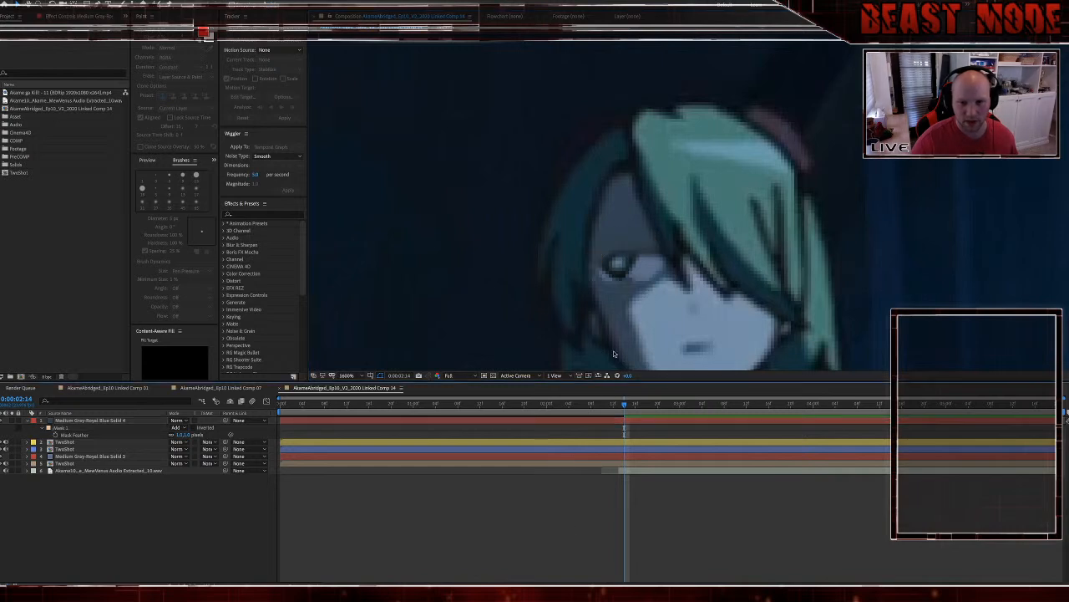
{"action": "scroll", "coordinate": [615, 353], "scroll_direction": "down", "scroll_amount": 1}
{"action": "scroll", "coordinate": [615, 353], "scroll_direction": "up", "scroll_amount": 1}
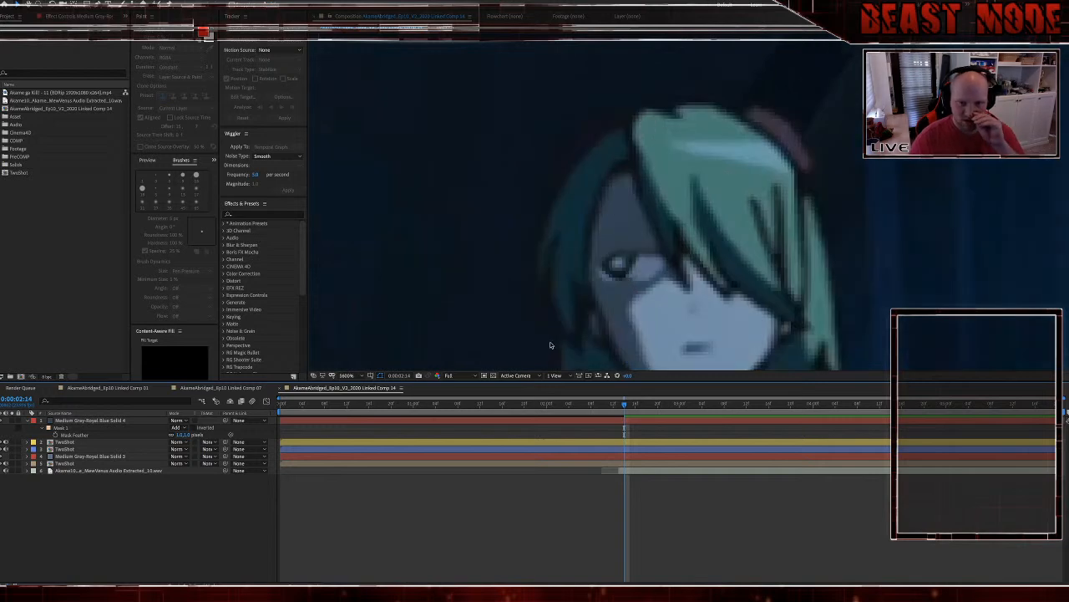
Step: Apply the Noise effect to the skin-coloured solid with an amount of 1% and collapse its properties
{"action": "left_click", "coordinate": [546, 422]}
{"action": "key", "text": "ctrl+space"}
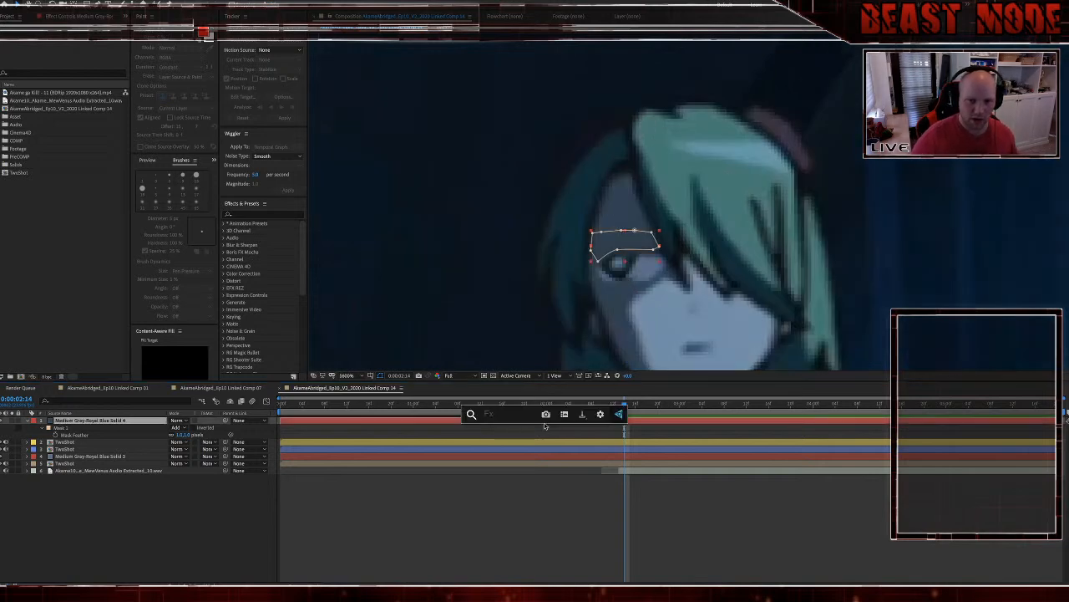
{"action": "type", "text": "noise"}
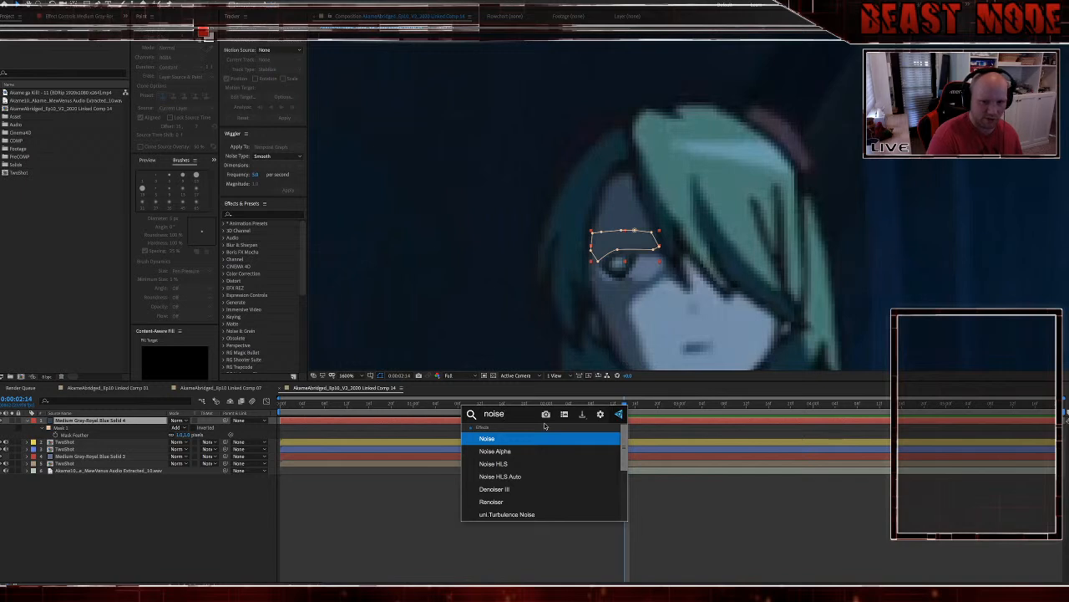
{"action": "key", "text": "Return"}
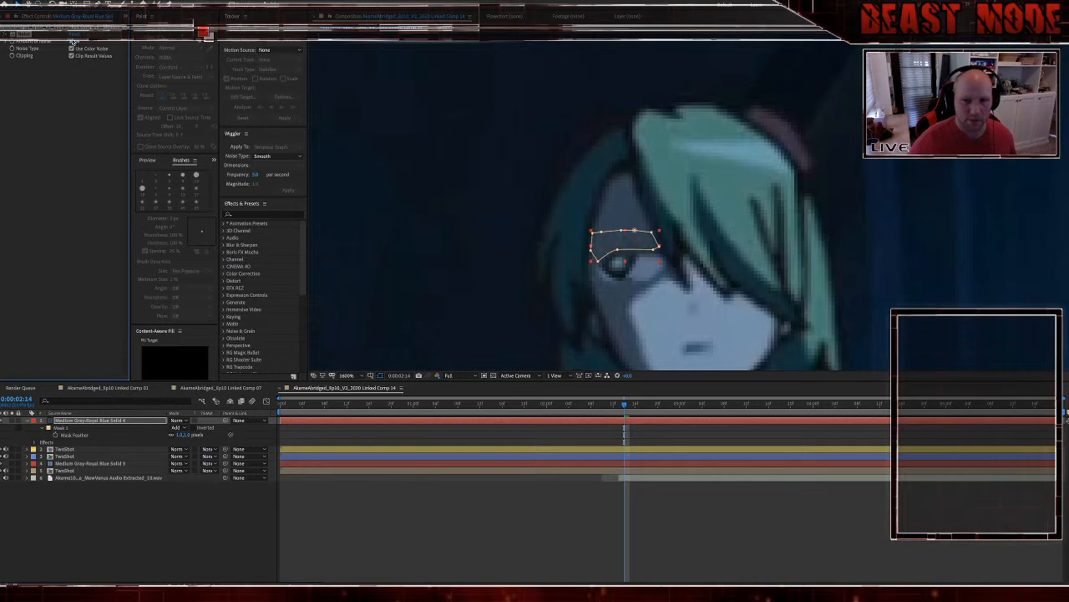
{"action": "left_click", "coordinate": [35, 87]}
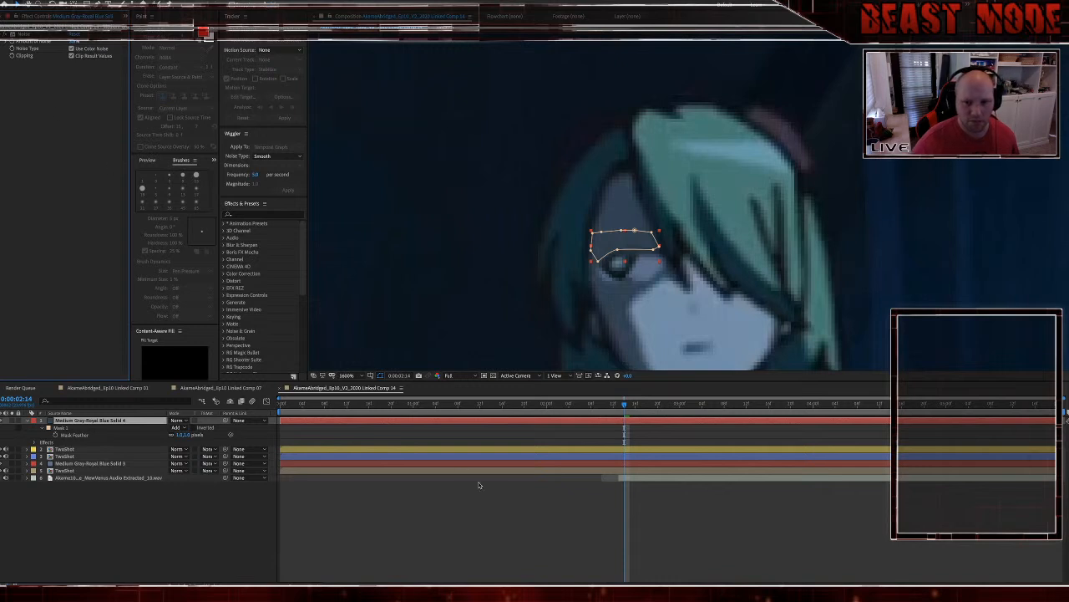
{"action": "left_click", "coordinate": [512, 501]}
{"action": "left_click", "coordinate": [73, 43]}
{"action": "type", "text": "1"}
{"action": "key", "text": "Return"}
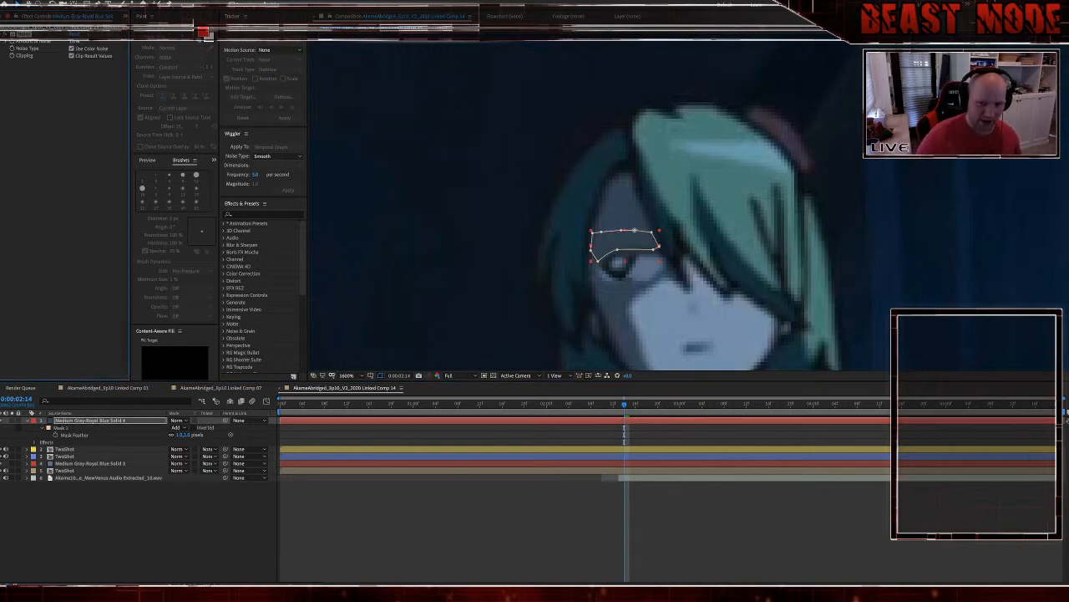
{"action": "left_click", "coordinate": [730, 537]}
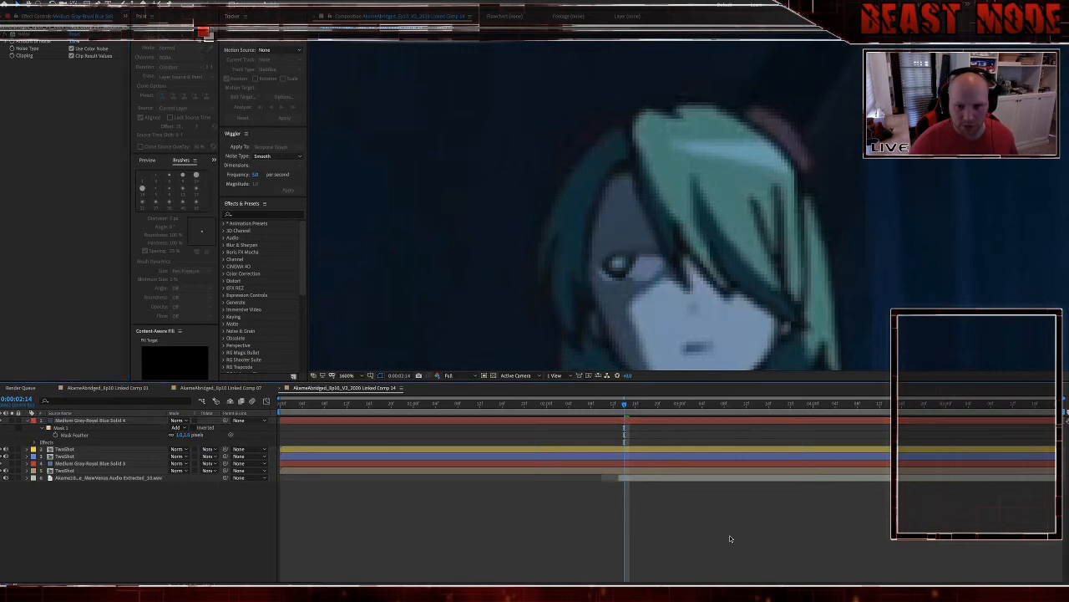
{"action": "left_click", "coordinate": [25, 421]}
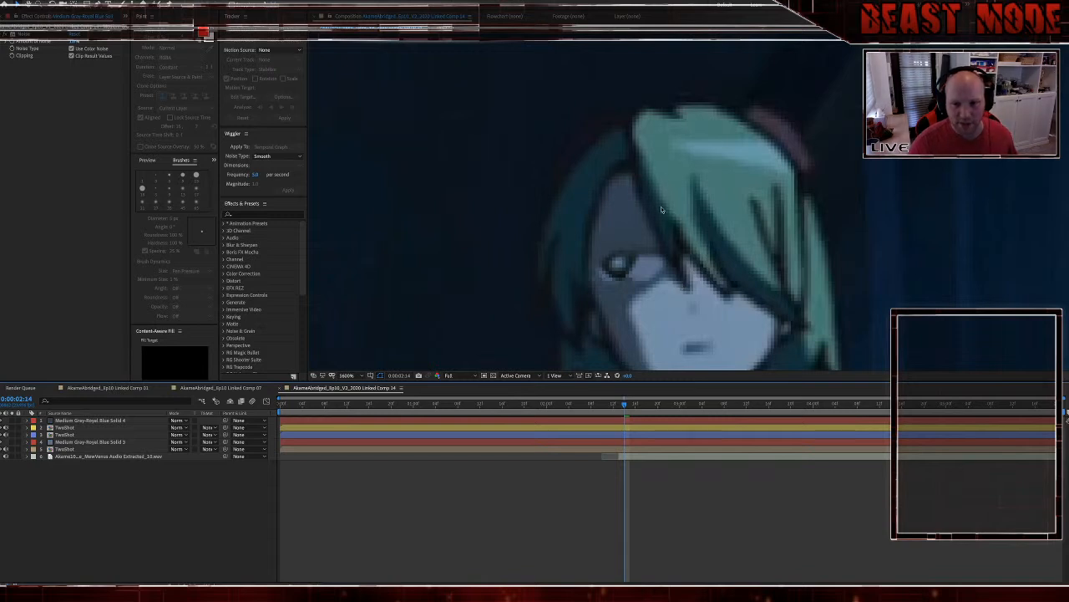
Step: Duplicate the base TwoShot layer, bring the copy above all layers and mask it tightly around Lubbock's eyebrow
{"action": "left_click", "coordinate": [576, 448]}
{"action": "key", "text": "ctrl+d"}
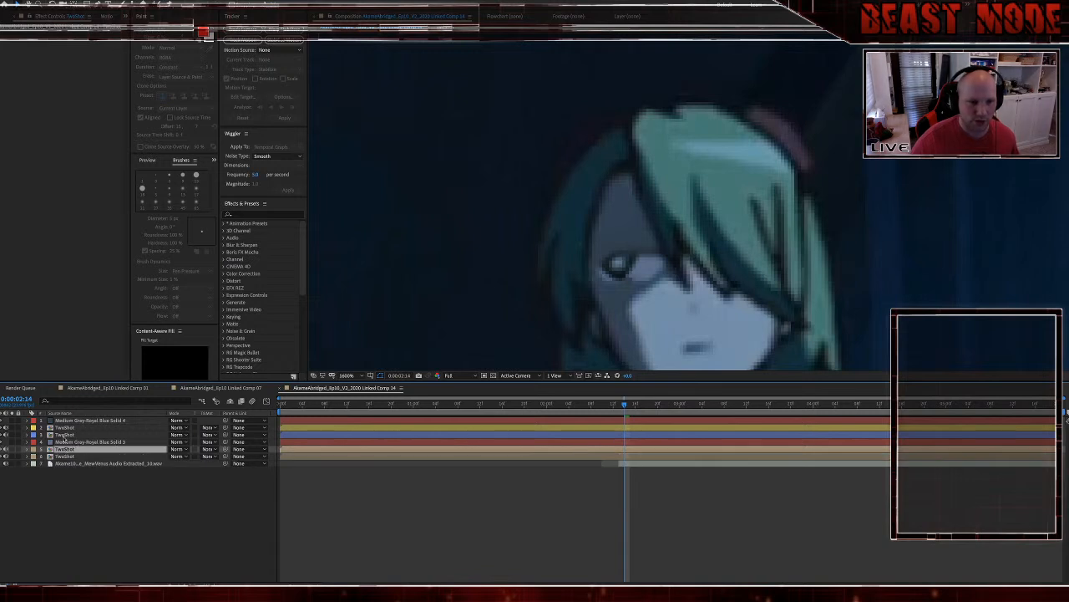
{"action": "key", "text": "ctrl+shift+bracketright"}
{"action": "key", "text": "g"}
{"action": "left_click", "coordinate": [653, 247]}
{"action": "left_click", "coordinate": [616, 247]}
{"action": "left_click", "coordinate": [608, 245]}
{"action": "left_click_drag", "start_coordinate": [593, 247], "coordinate": [605, 237]}
{"action": "left_click", "coordinate": [620, 234]}
{"action": "left_click", "coordinate": [642, 236]}
{"action": "left_click", "coordinate": [652, 239]}
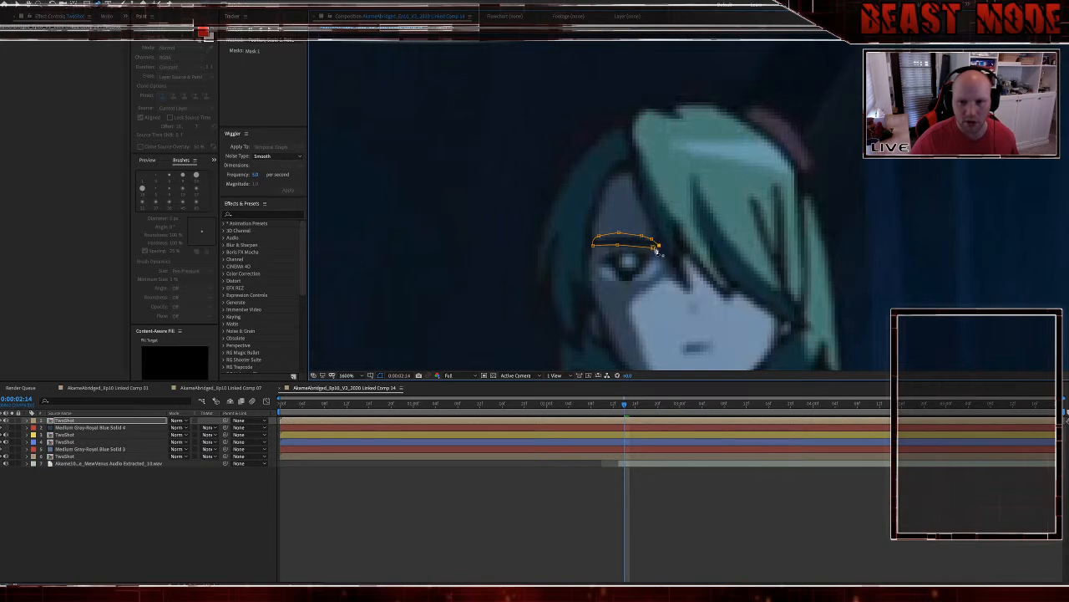
{"action": "left_click", "coordinate": [654, 247]}
Step: Set the mask feather of the copied eyebrow layer to 3 pixels
{"action": "key", "text": "f"}
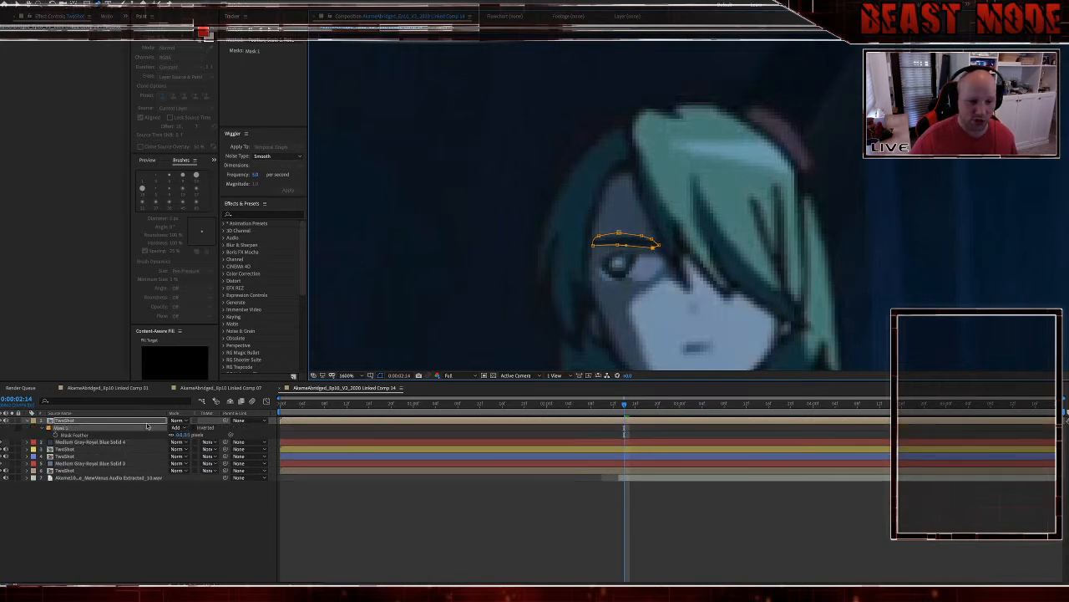
{"action": "left_click", "coordinate": [180, 435]}
{"action": "key", "text": "Return"}
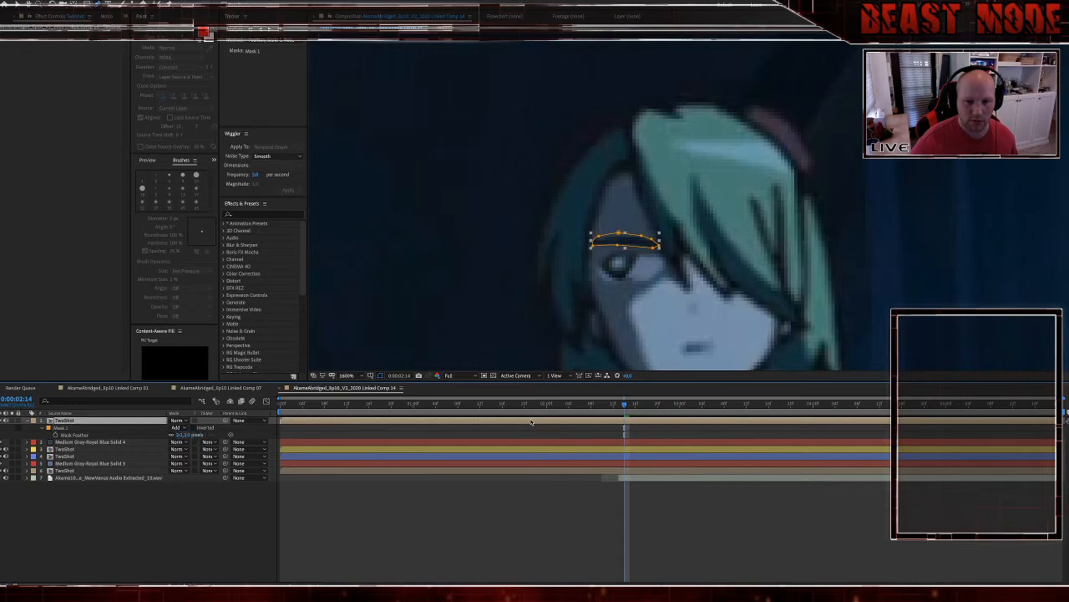
Step: Go to 0:00:02:09 and move the copied eyebrow layer's anchor point onto Lubbock's face beside the brow
{"action": "scroll", "coordinate": [489, 273], "scroll_direction": "down", "scroll_amount": 5}
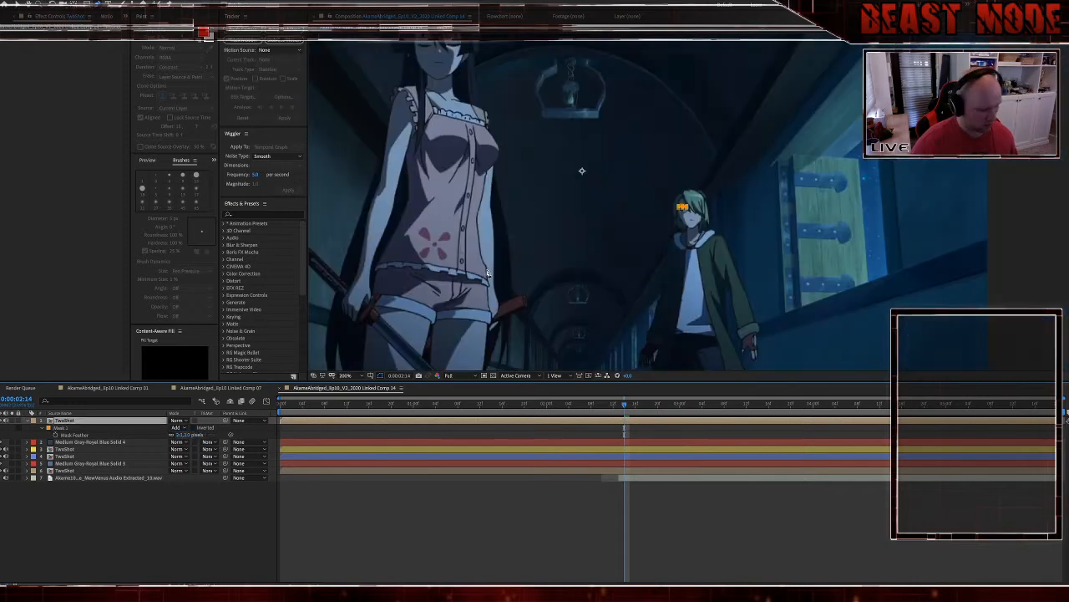
{"action": "left_click", "coordinate": [684, 211]}
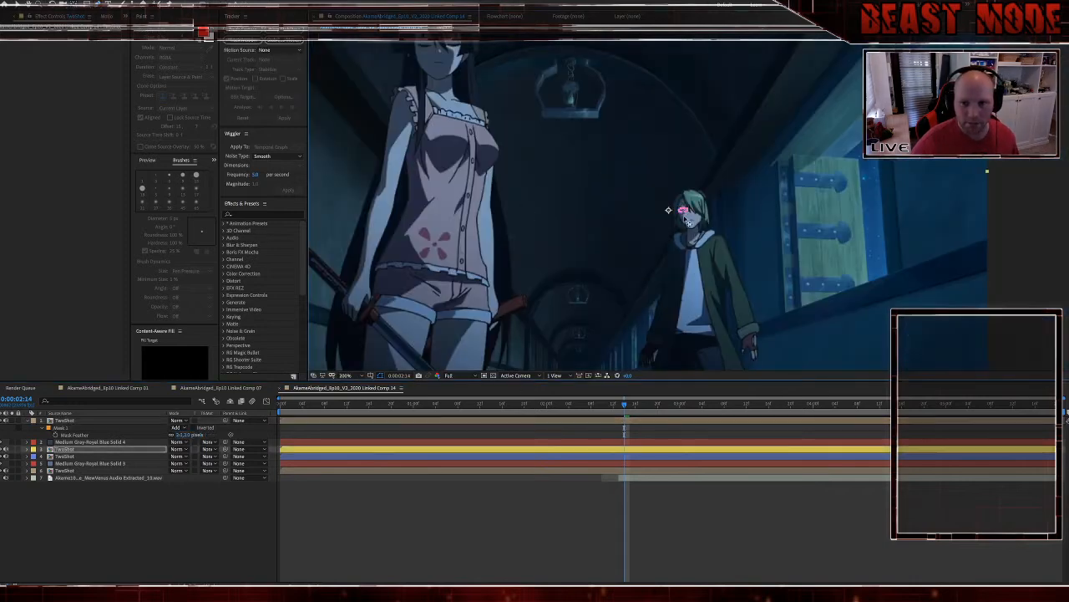
{"action": "scroll", "coordinate": [687, 222], "scroll_direction": "up", "scroll_amount": 1}
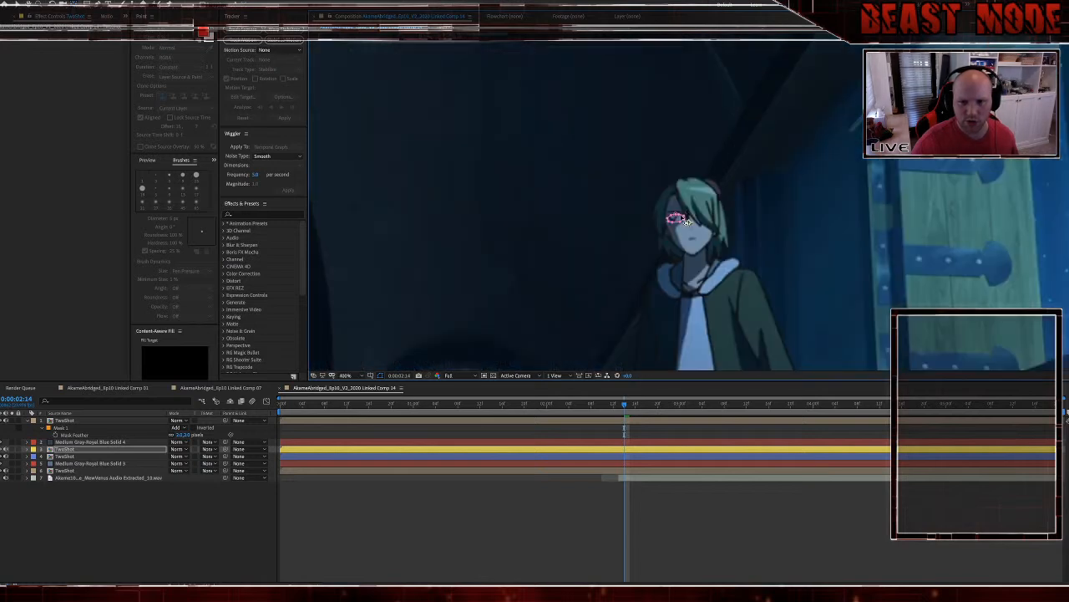
{"action": "scroll", "coordinate": [687, 221], "scroll_direction": "up", "scroll_amount": 2}
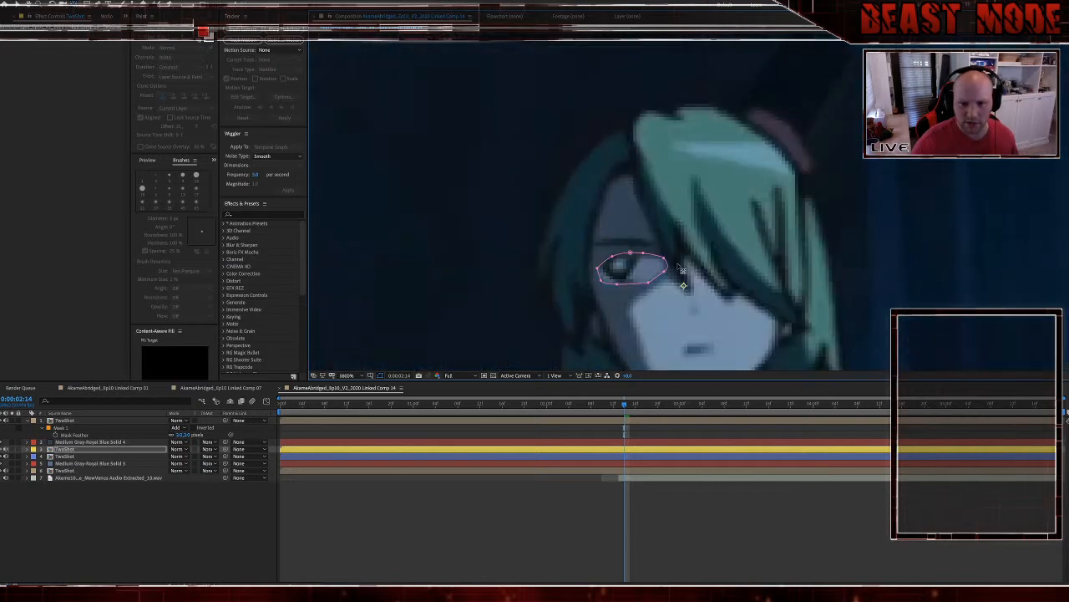
{"action": "left_click", "coordinate": [596, 404]}
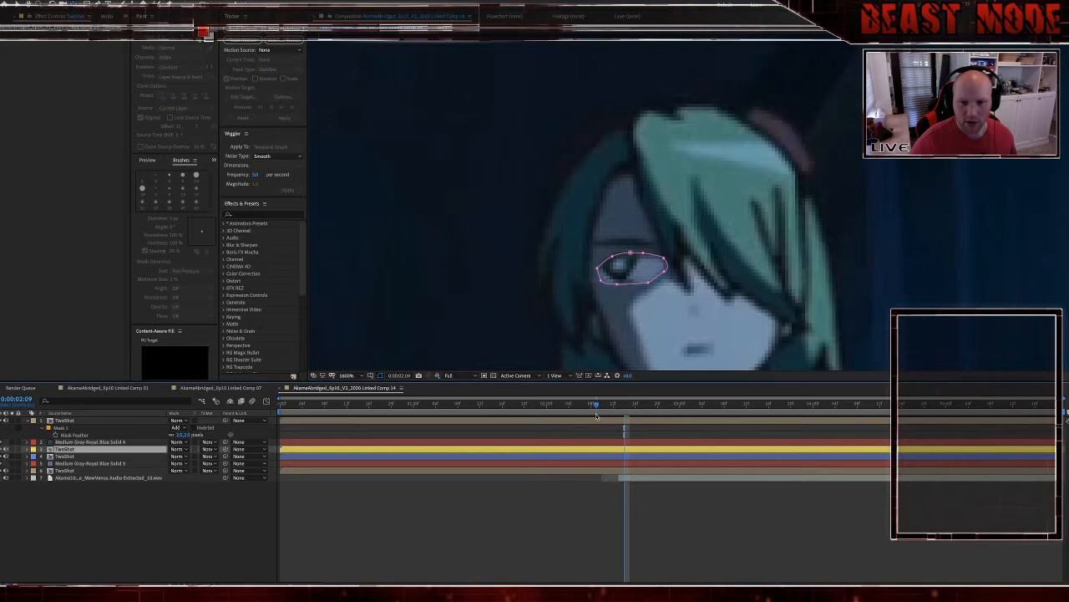
{"action": "left_click", "coordinate": [597, 421]}
{"action": "scroll", "coordinate": [547, 226], "scroll_direction": "down", "scroll_amount": 3}
{"action": "left_click_drag", "start_coordinate": [582, 171], "coordinate": [686, 211]}
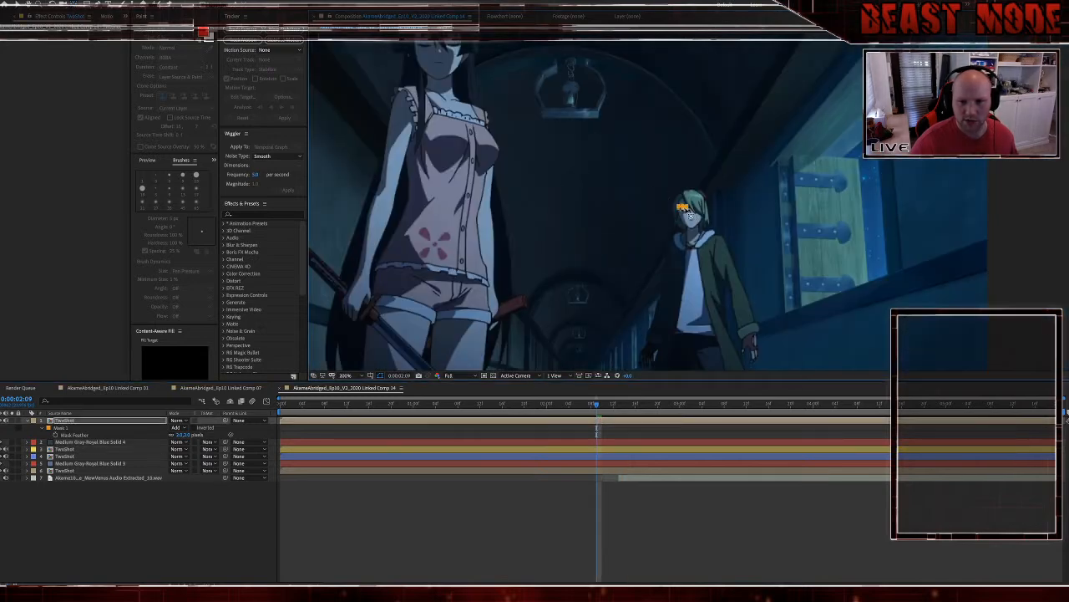
Step: Place the eyebrow layer's anchor point at the brow's inner end and set its mask feather to 1 pixel
{"action": "scroll", "coordinate": [686, 215], "scroll_direction": "up", "scroll_amount": 2}
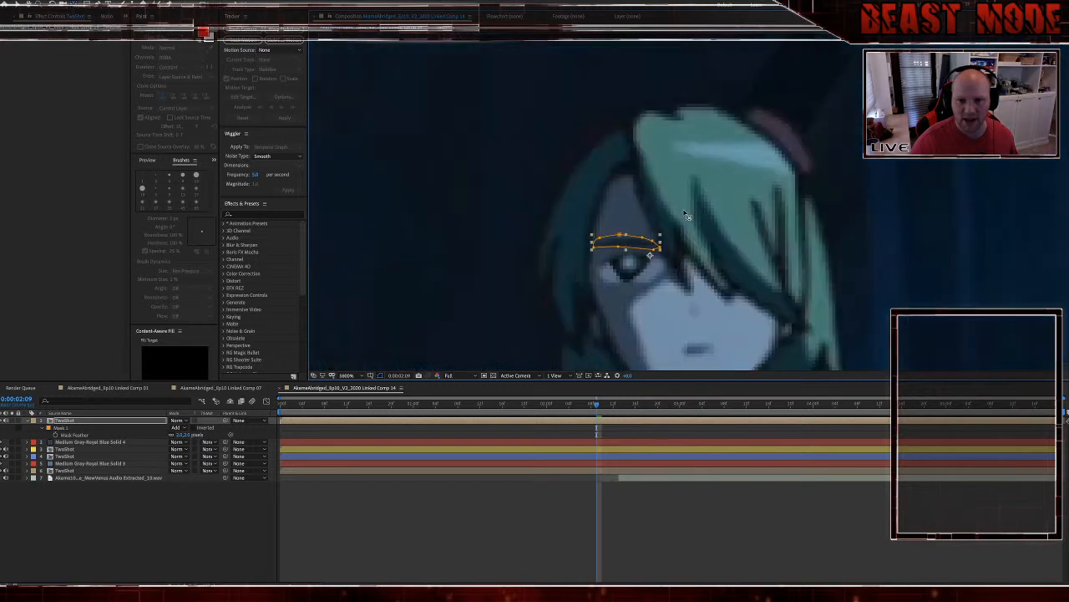
{"action": "left_click_drag", "start_coordinate": [651, 254], "coordinate": [654, 245]}
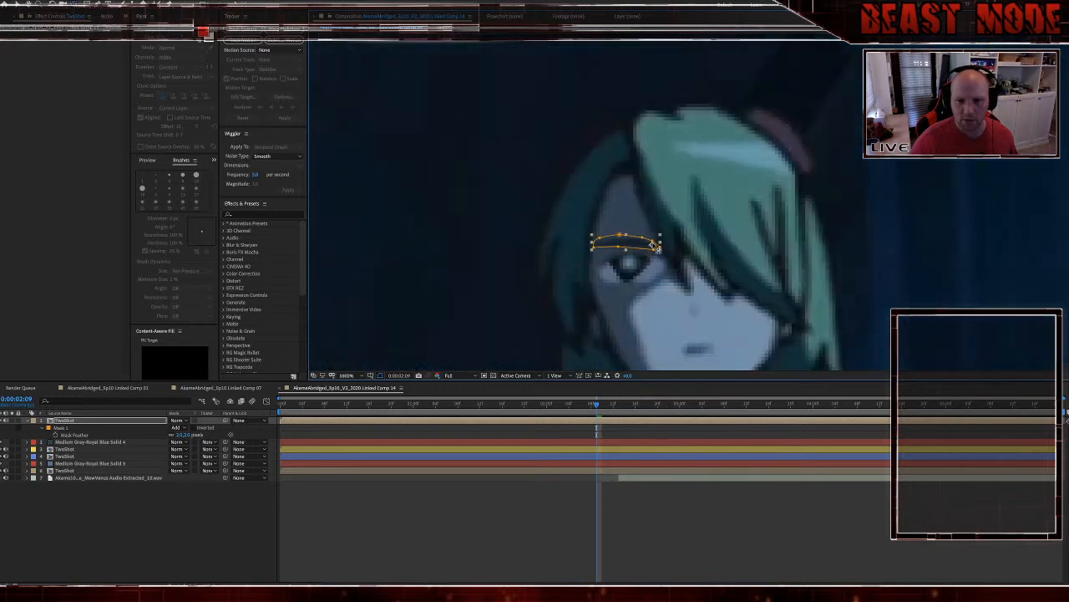
{"action": "key", "text": "r"}
{"action": "key", "text": "f"}
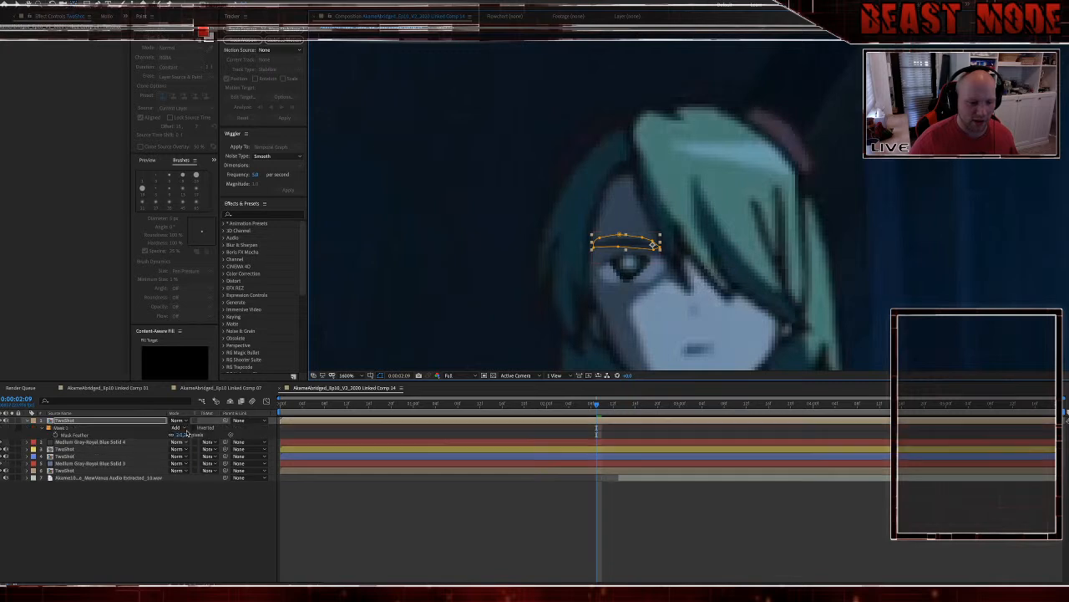
{"action": "left_click", "coordinate": [203, 482]}
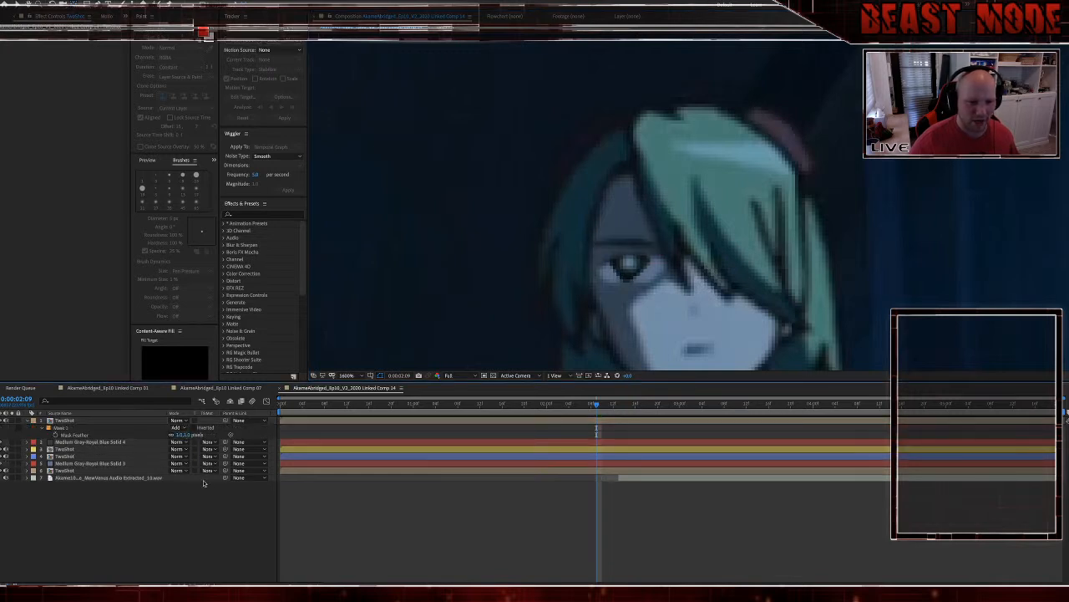
Step: Go to 0:00:02:12 and check which layers hold the masked eye and the masked pupil
{"action": "left_click", "coordinate": [494, 422]}
{"action": "left_click_drag", "start_coordinate": [610, 407], "coordinate": [614, 407]}
{"action": "left_click", "coordinate": [617, 454]}
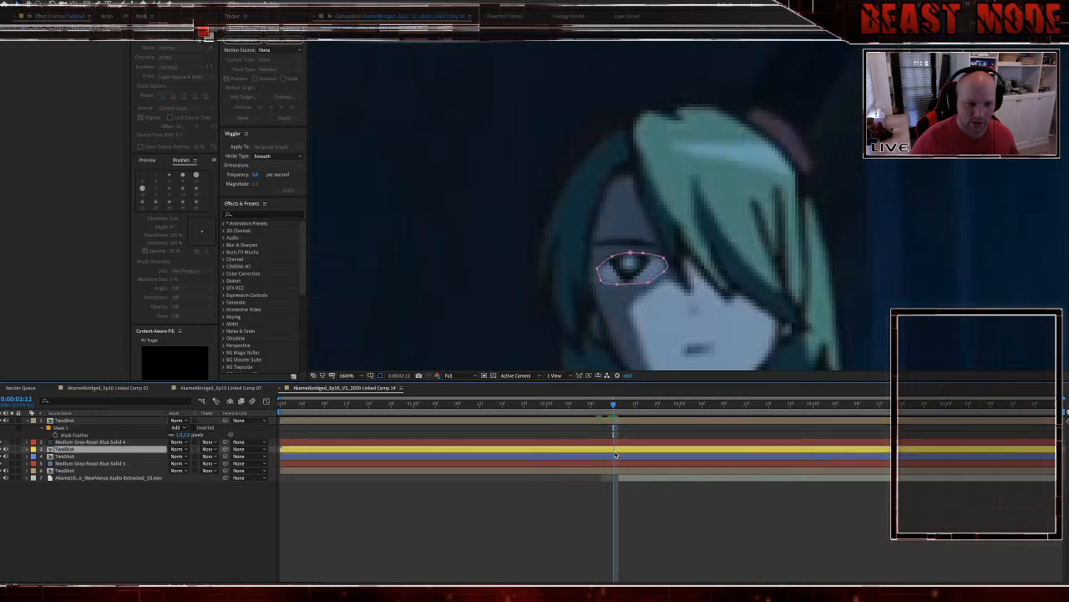
{"action": "left_click", "coordinate": [615, 457]}
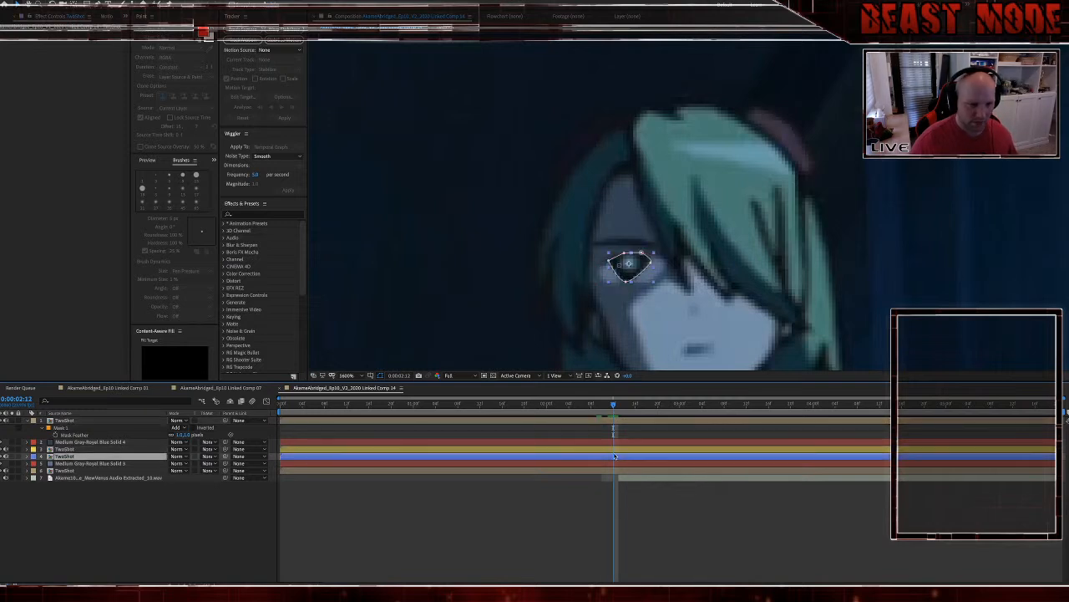
Step: Rename both the blue pupil layer and the yellow eye layer as Eye
{"action": "right_click", "coordinate": [56, 457]}
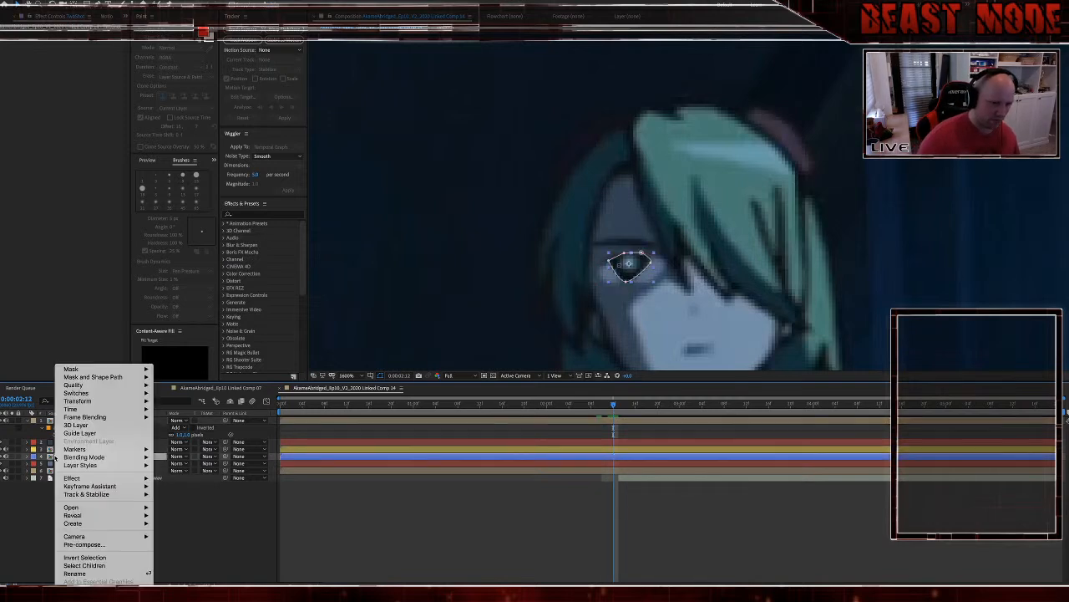
{"action": "left_click", "coordinate": [74, 574]}
{"action": "type", "text": "Eye"}
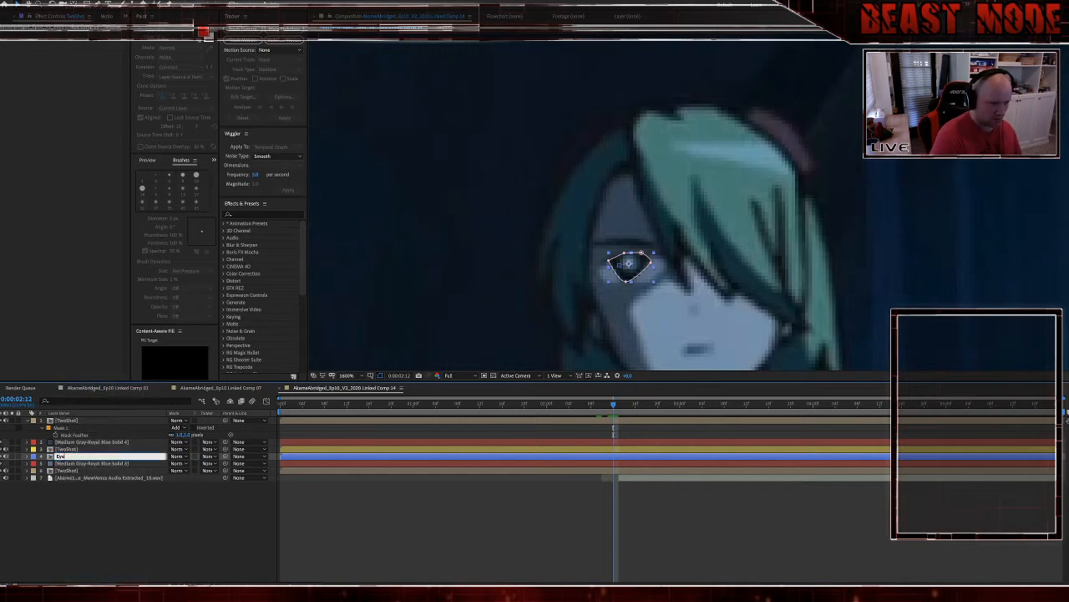
{"action": "key", "text": "Return"}
{"action": "left_click", "coordinate": [62, 450]}
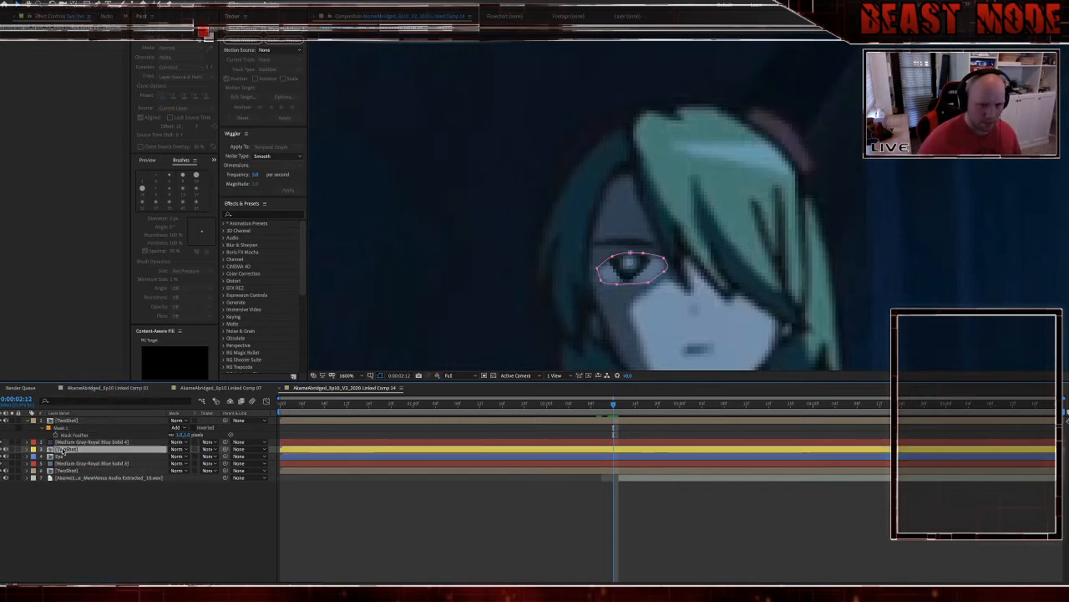
{"action": "right_click", "coordinate": [62, 449]}
{"action": "mouse_move", "coordinate": [92, 536]}
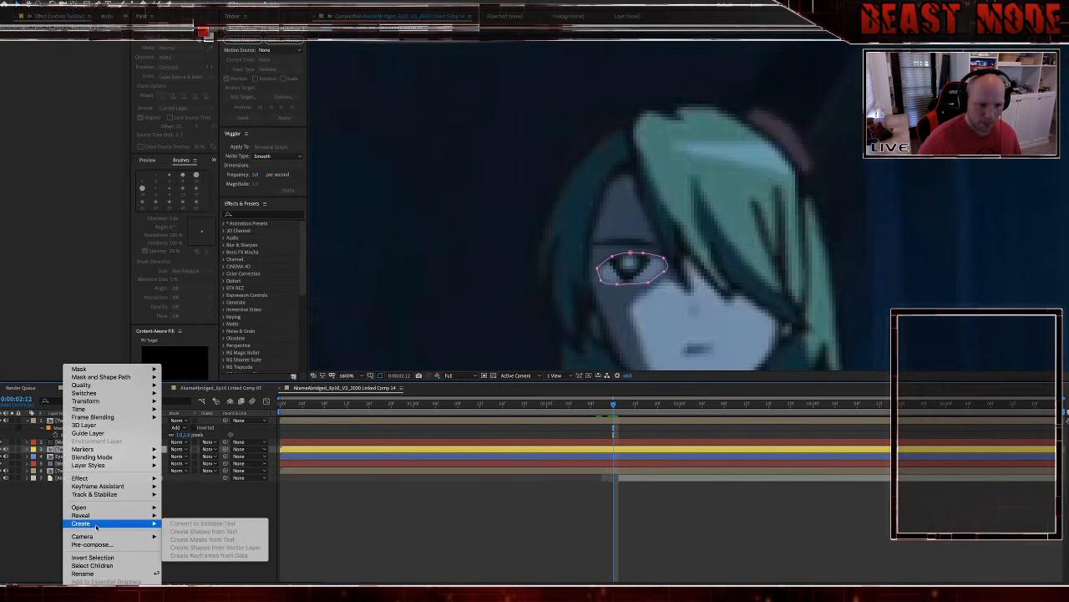
{"action": "left_click", "coordinate": [98, 573]}
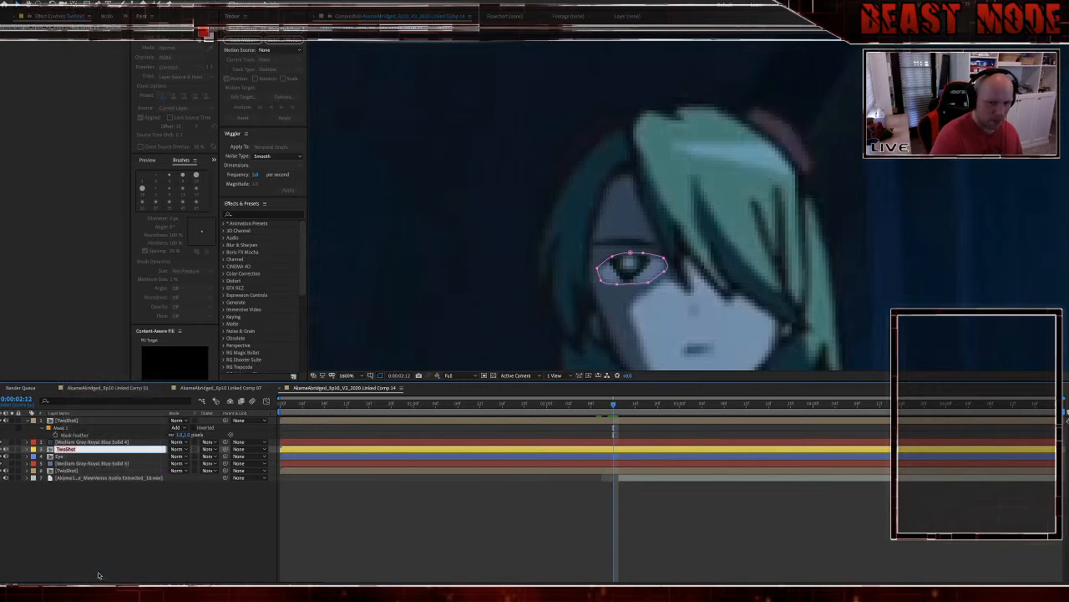
{"action": "type", "text": "Eye"}
{"action": "key", "text": "Return"}
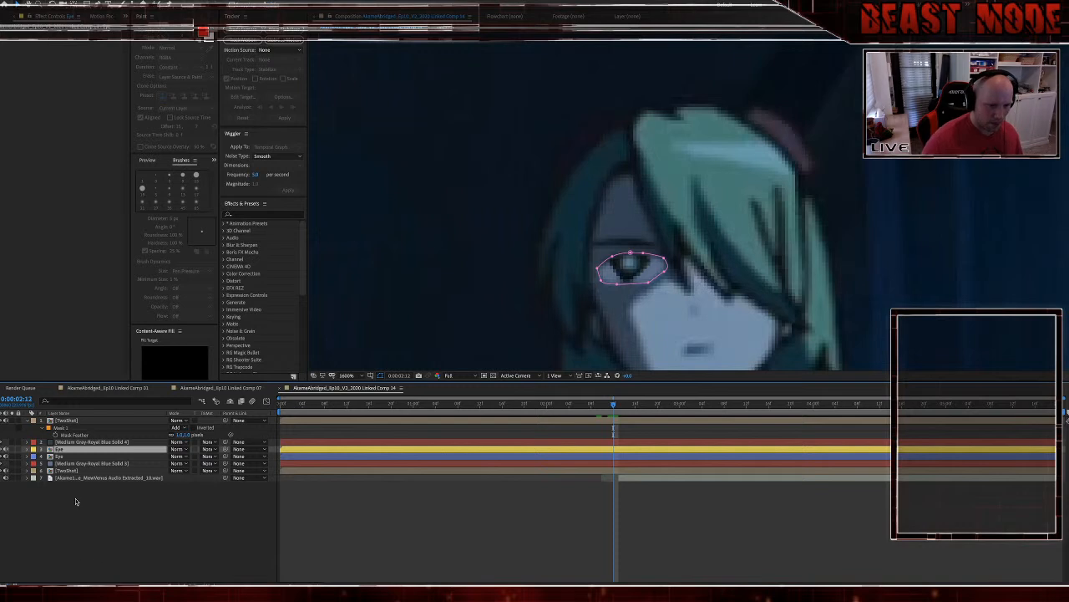
Step: Rename the yellow eye layer as Lubbock_Eye
{"action": "right_click", "coordinate": [61, 451]}
{"action": "left_click", "coordinate": [98, 574]}
{"action": "type", "text": "Libbock"}
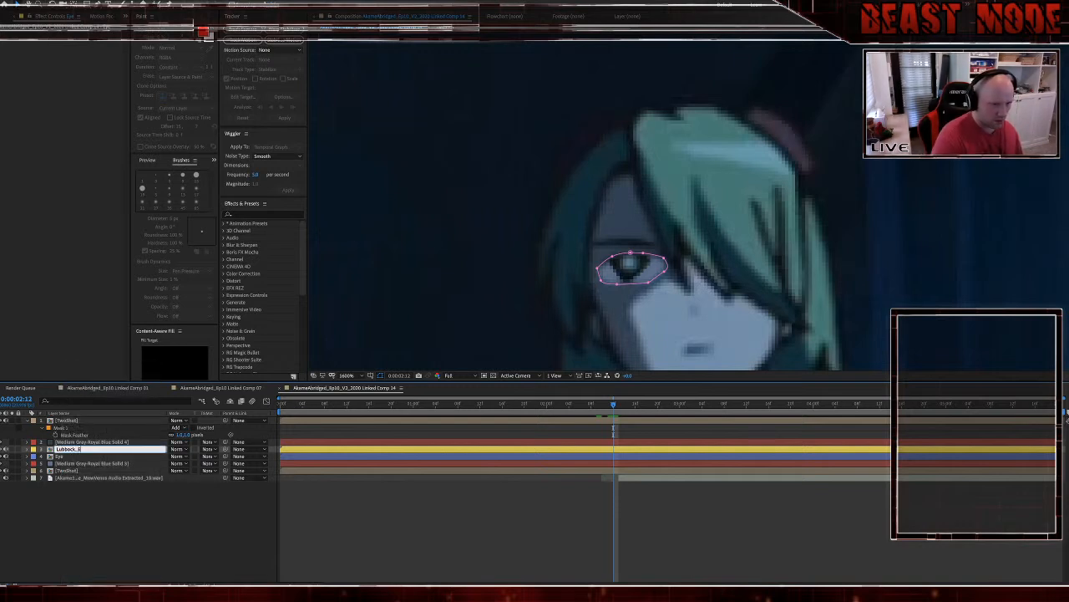
{"action": "type", "text": "_Eye"}
{"action": "key", "text": "Return"}
Step: Rename the blue pupil layer as Lubbock_Pupil
{"action": "right_click", "coordinate": [58, 457]}
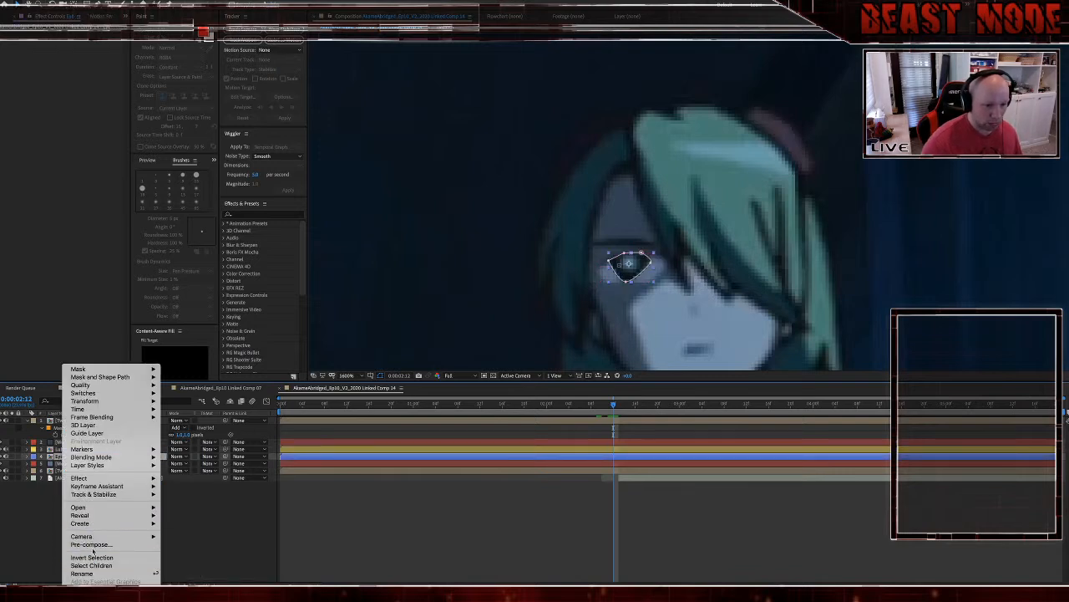
{"action": "left_click", "coordinate": [98, 574]}
{"action": "type", "text": "Lubbock_Pu"}
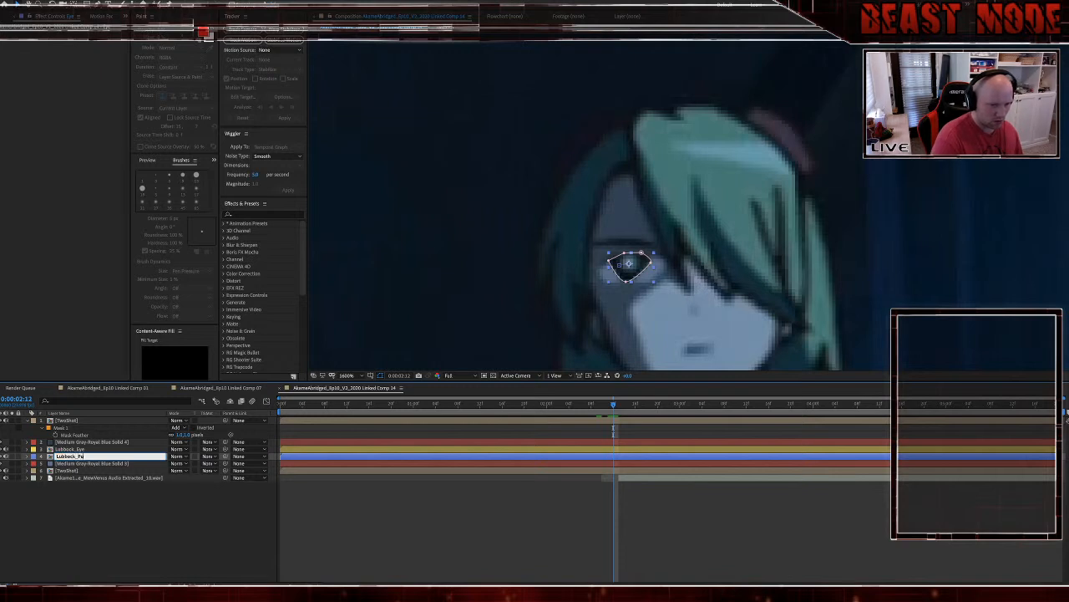
{"action": "type", "text": "pil"}
{"action": "key", "text": "Return"}
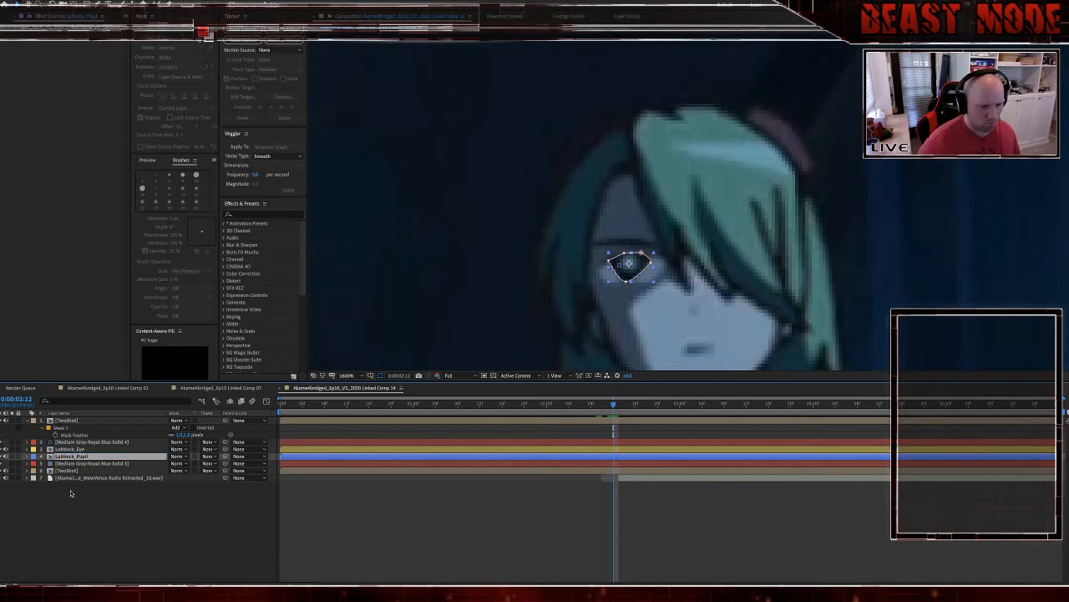
Step: Rename the topmost TwoShot copy with the brow mask as Eyebrow and set its label colour to Green
{"action": "left_click", "coordinate": [72, 470]}
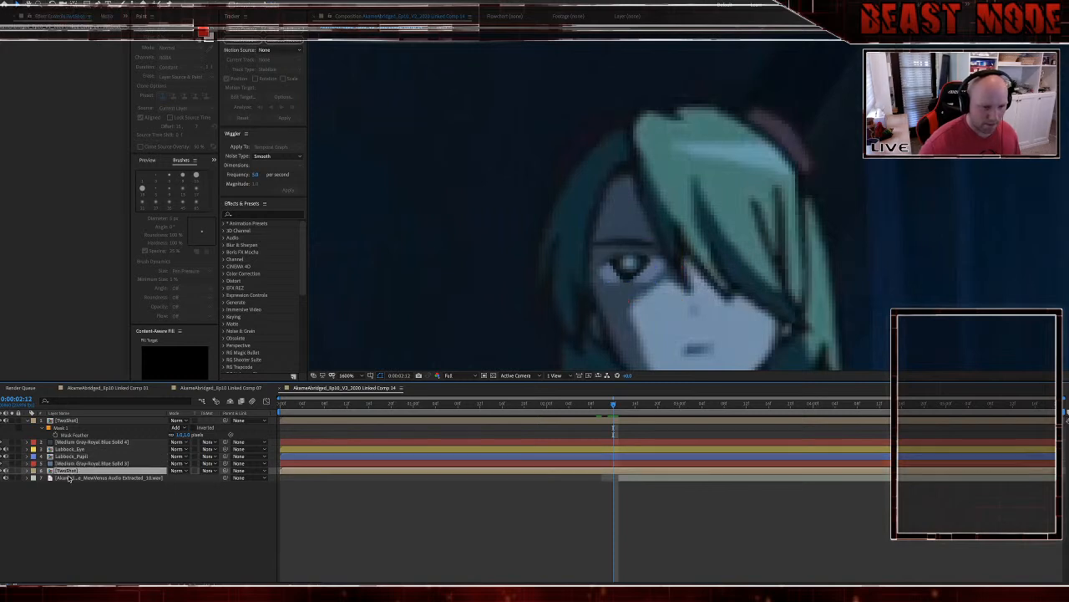
{"action": "left_click", "coordinate": [64, 425]}
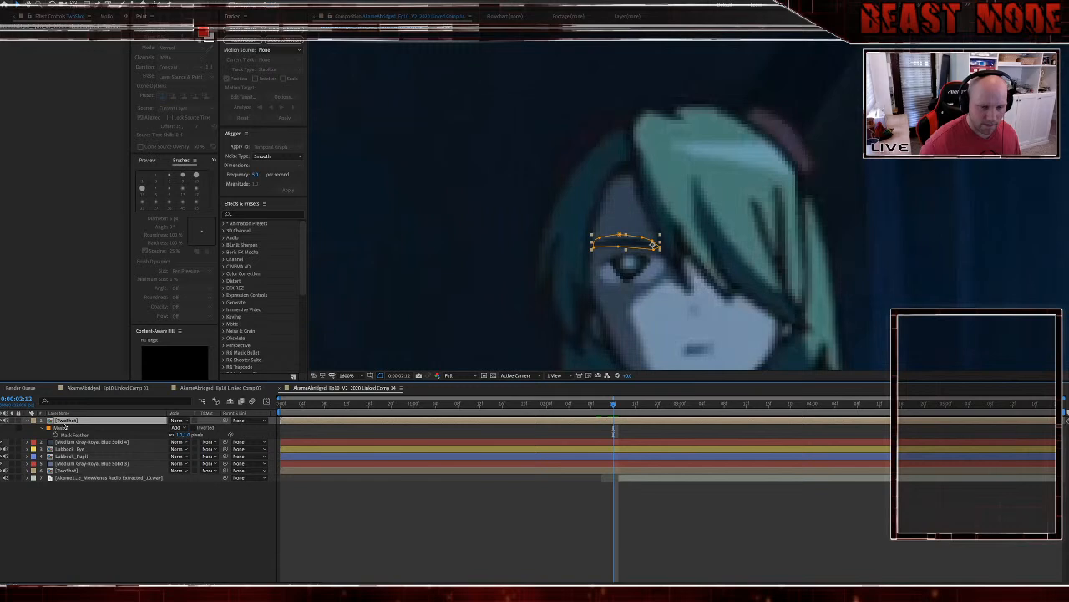
{"action": "right_click", "coordinate": [63, 426]}
{"action": "left_click", "coordinate": [98, 574]}
{"action": "type", "text": "Eye"}
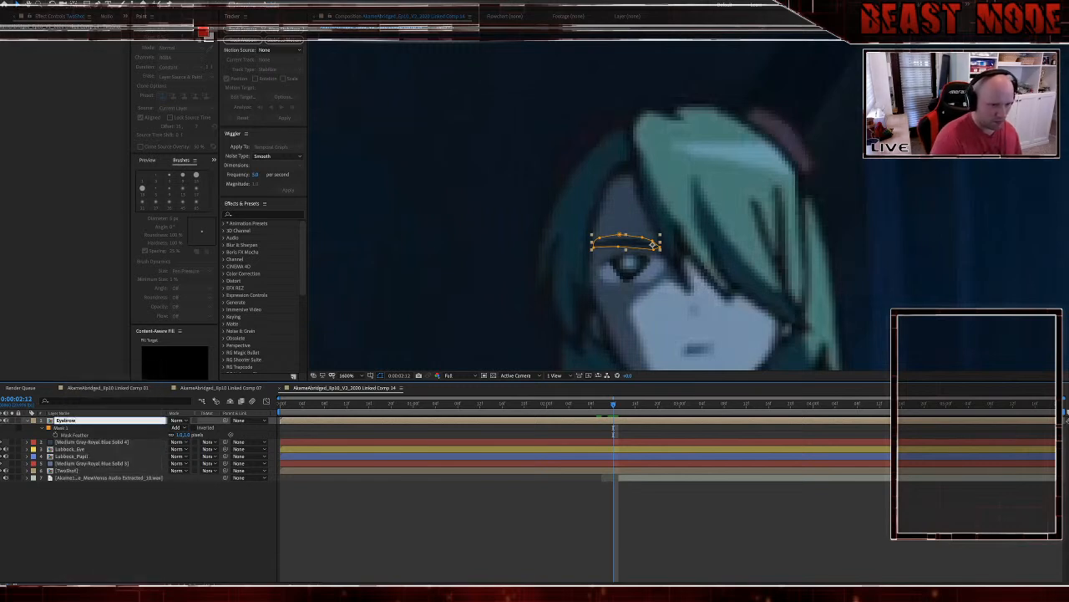
{"action": "type", "text": "brow"}
{"action": "key", "text": "Return"}
{"action": "left_click", "coordinate": [34, 422]}
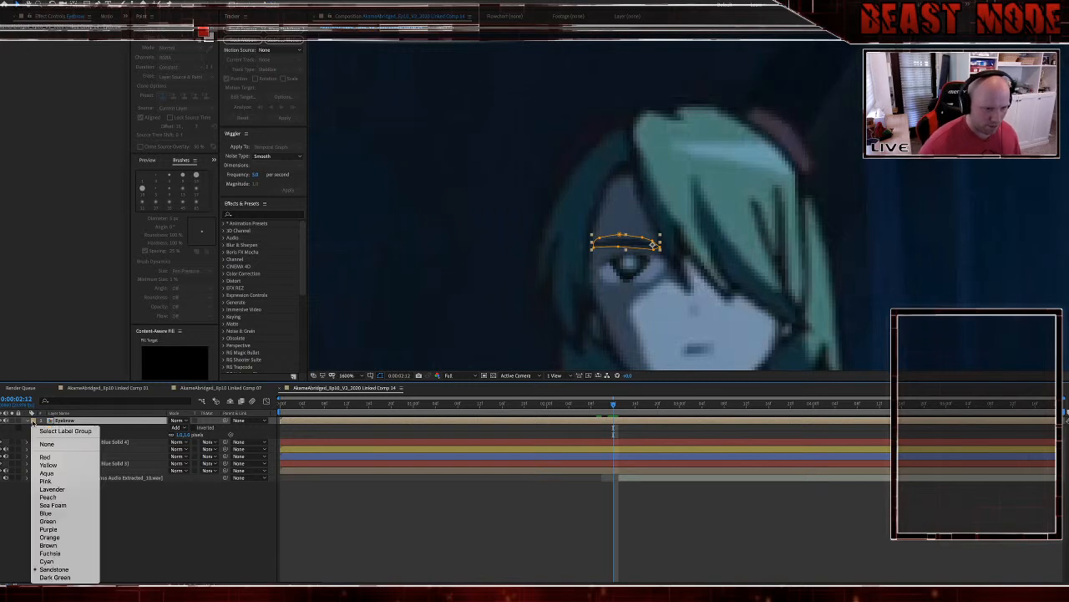
{"action": "left_click", "coordinate": [48, 520]}
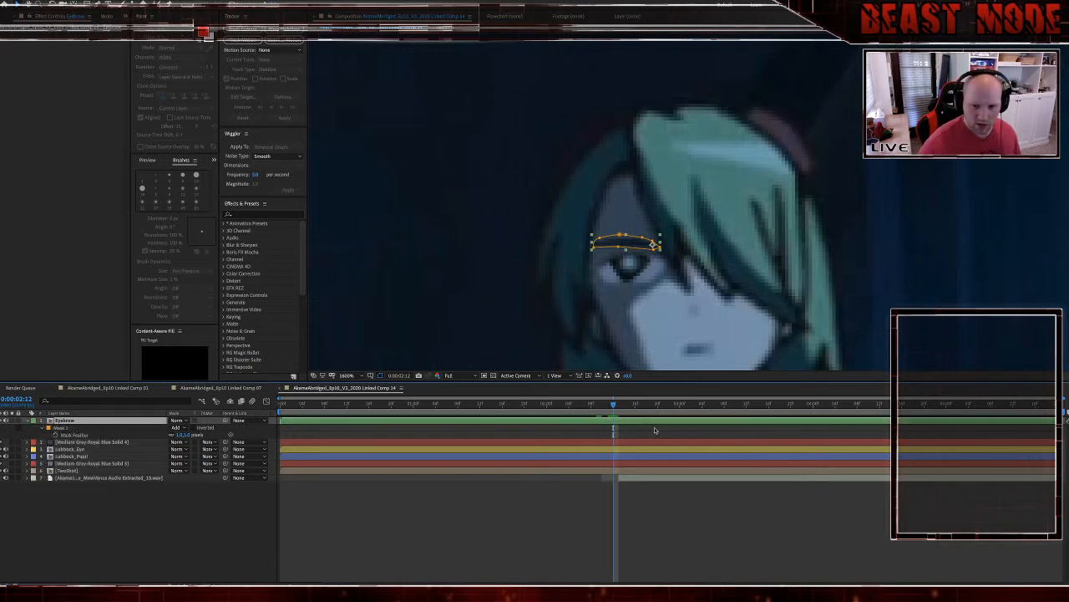
Step: Reveal the Lubbock_Pupil keyframes and set matching Position and Rotation keyframes on the Eyebrow layer at 0:00:02:12
{"action": "left_click", "coordinate": [622, 457]}
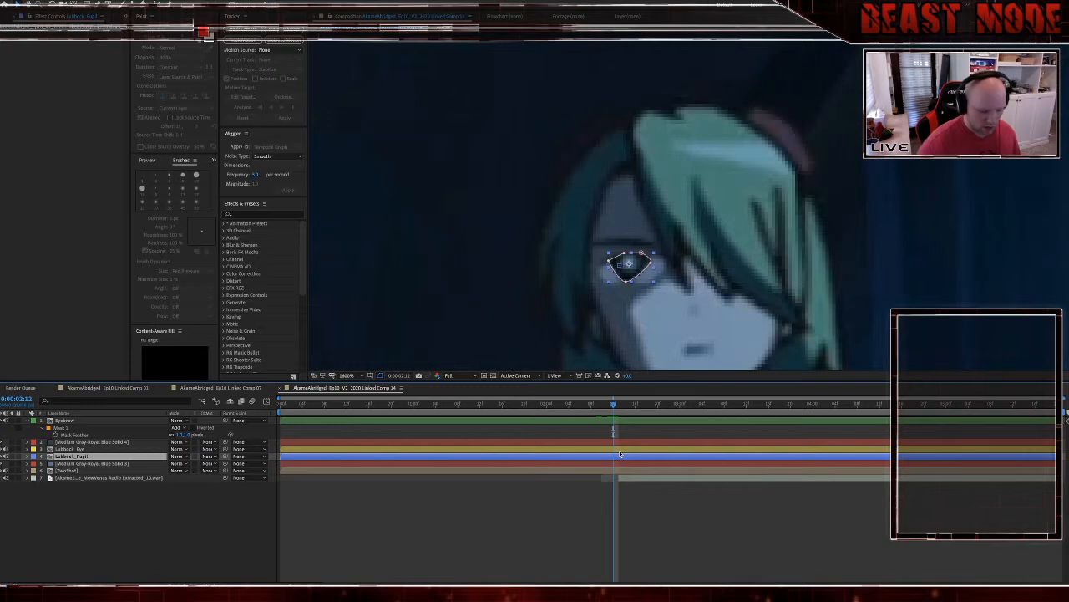
{"action": "key", "text": "u"}
{"action": "left_click", "coordinate": [619, 420]}
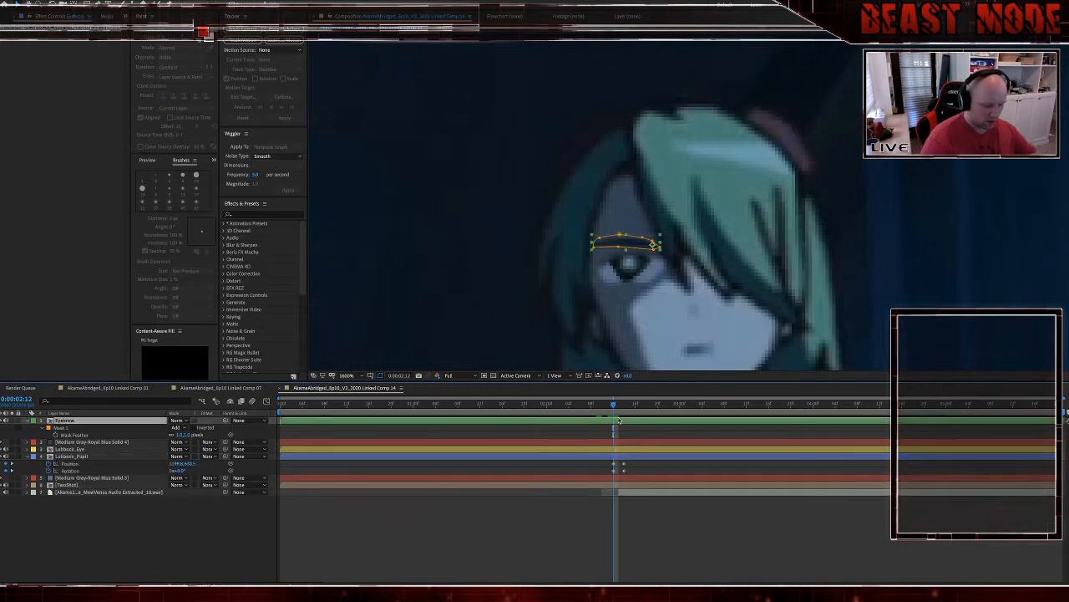
{"action": "key", "text": "alt+shift+p"}
{"action": "key", "text": "alt+shift+r"}
Step: At 0:00:02:14, raise the eyebrow slightly and rotate it so its inner end tilts upward
{"action": "key", "text": "Page_Down"}
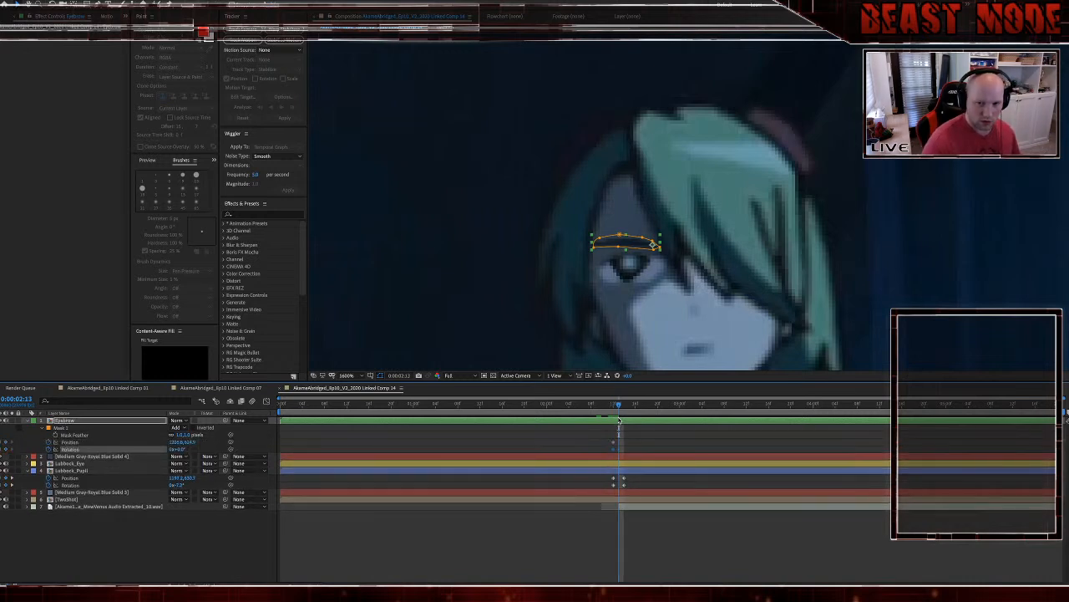
{"action": "key", "text": "Page_Down"}
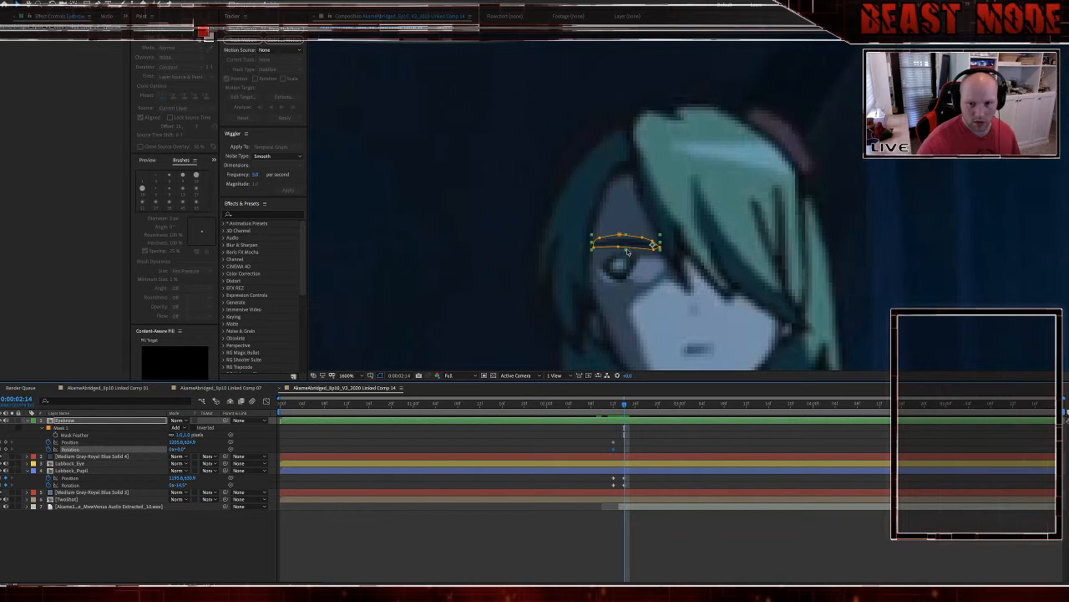
{"action": "key", "text": "u"}
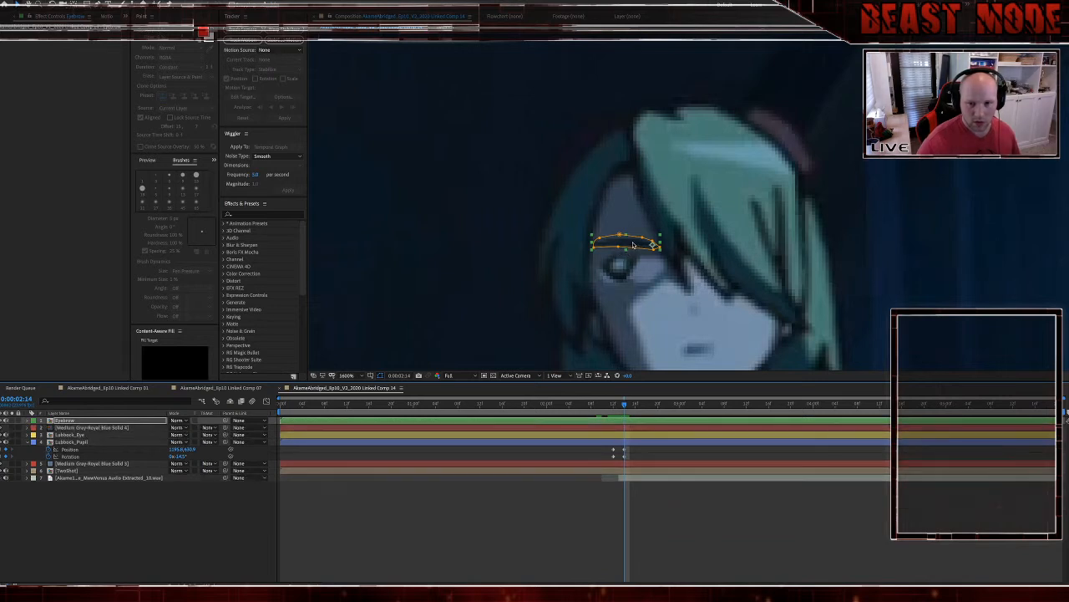
{"action": "key", "text": "w"}
{"action": "left_click_drag", "start_coordinate": [626, 246], "coordinate": [633, 236]}
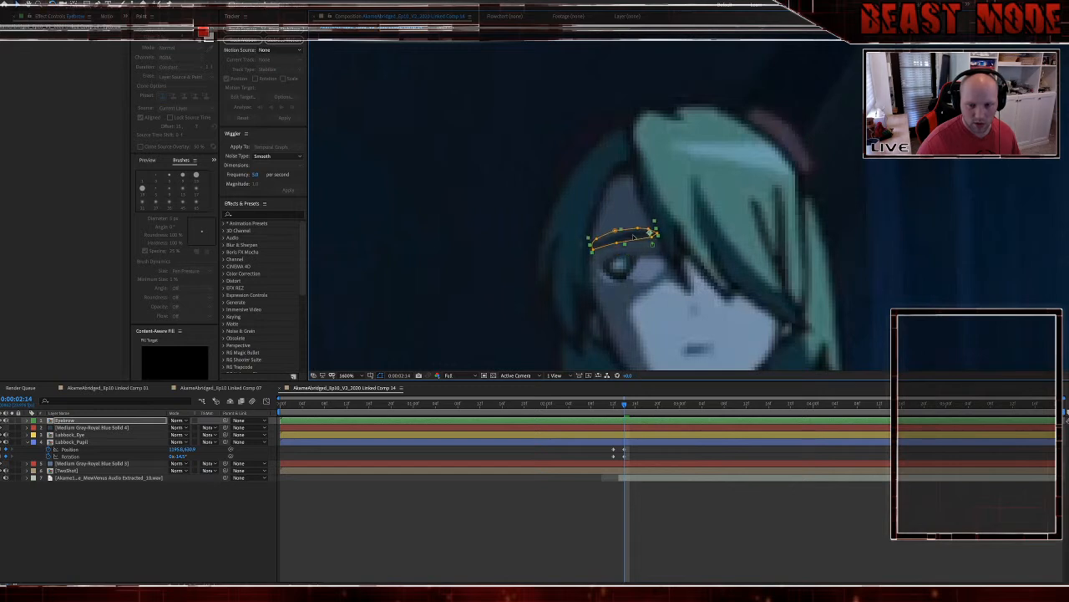
Step: Preview the eyebrow and pupil movement from 0:00:02:11
{"action": "left_click", "coordinate": [609, 404]}
{"action": "key", "text": "space"}
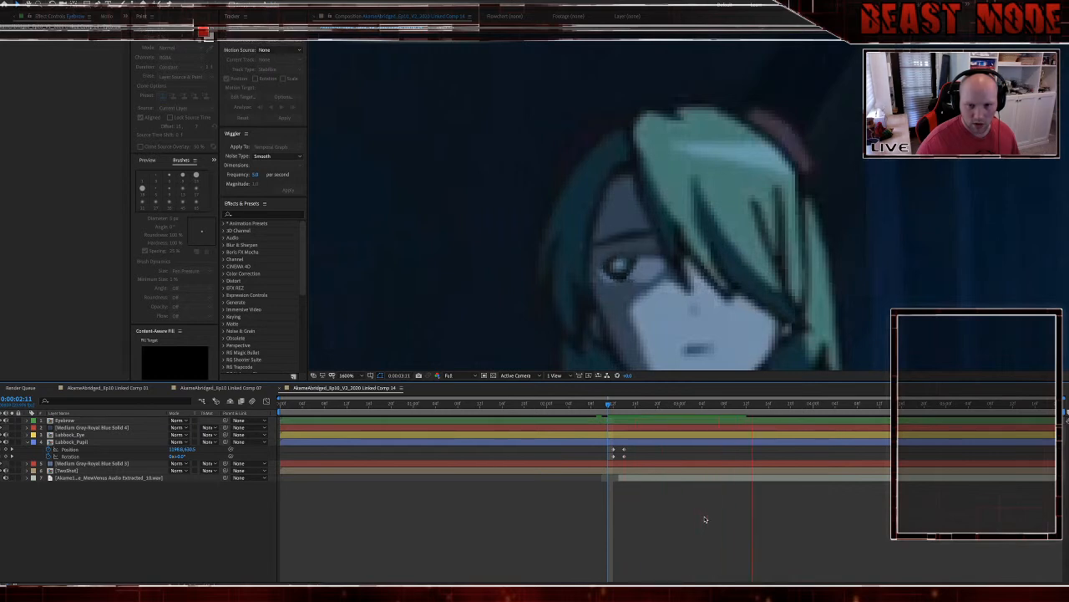
{"action": "key", "text": "space"}
Step: At 0:00:02:14, turn off Use Color Noise in the Noise effect of Medium Gray-Royal Blue Solid 4
{"action": "left_click", "coordinate": [624, 405]}
{"action": "left_click", "coordinate": [627, 428]}
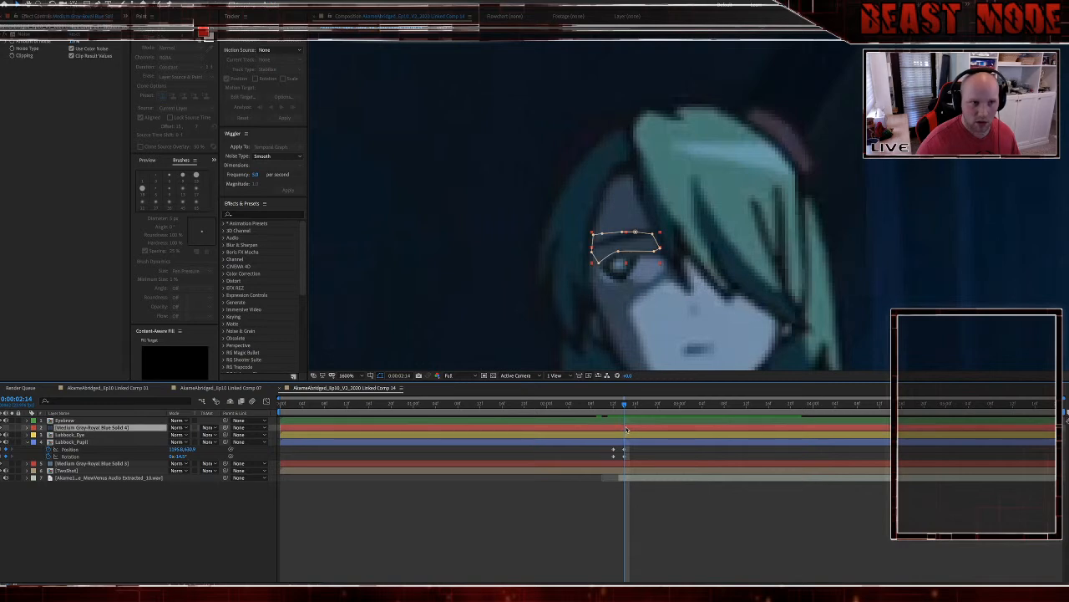
{"action": "right_click", "coordinate": [627, 430]}
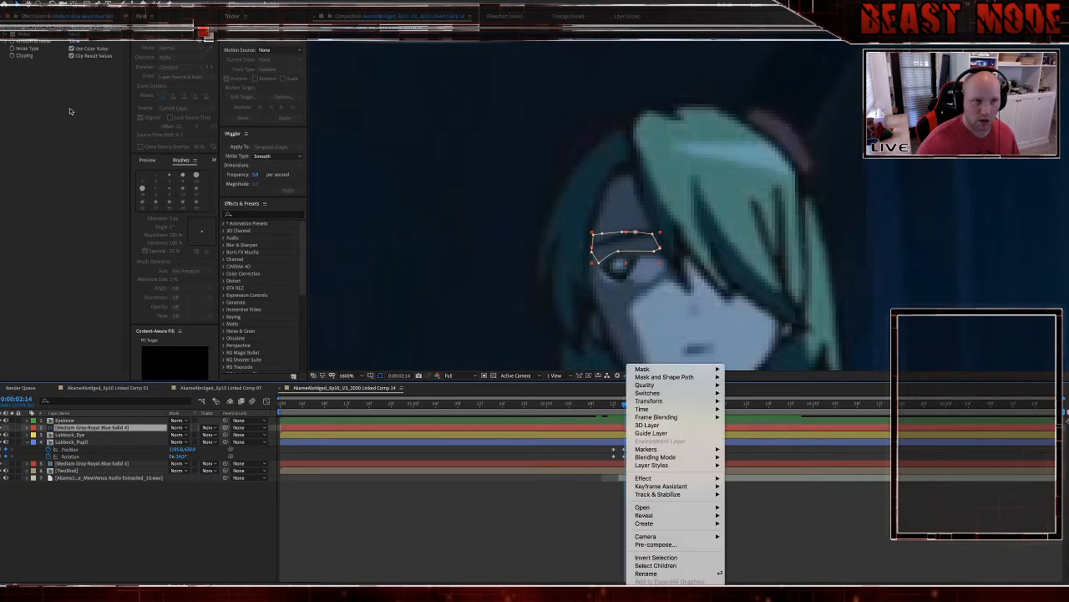
{"action": "left_click", "coordinate": [69, 58]}
{"action": "left_click", "coordinate": [72, 48]}
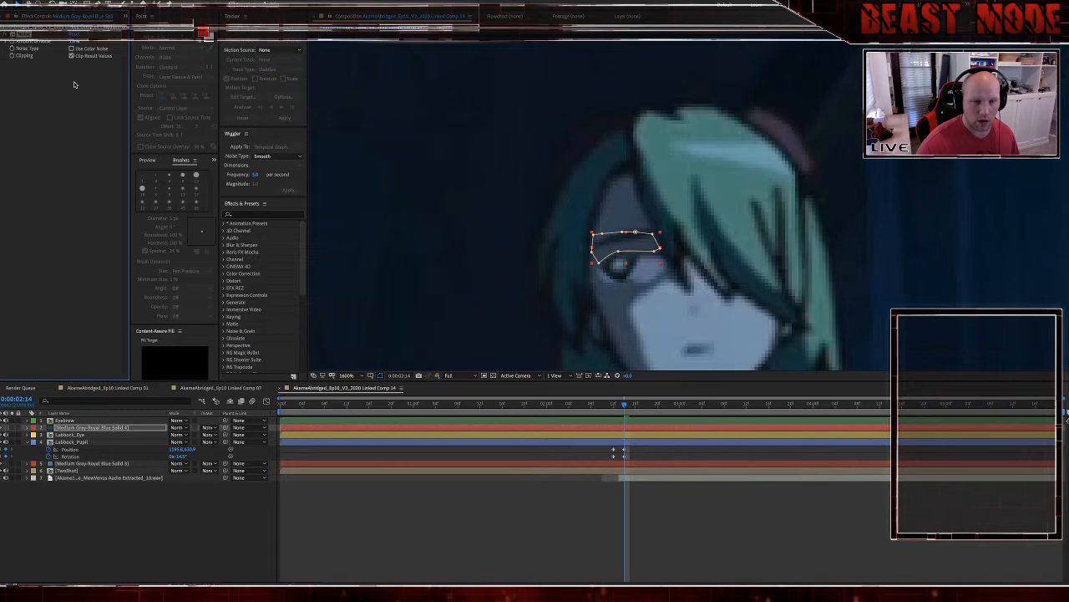
Step: Pre-compose Medium Gray-Royal Blue Solid 4 into a new composition named Noise, moving all attributes into it
{"action": "right_click", "coordinate": [589, 438]}
{"action": "mouse_move", "coordinate": [635, 409]}
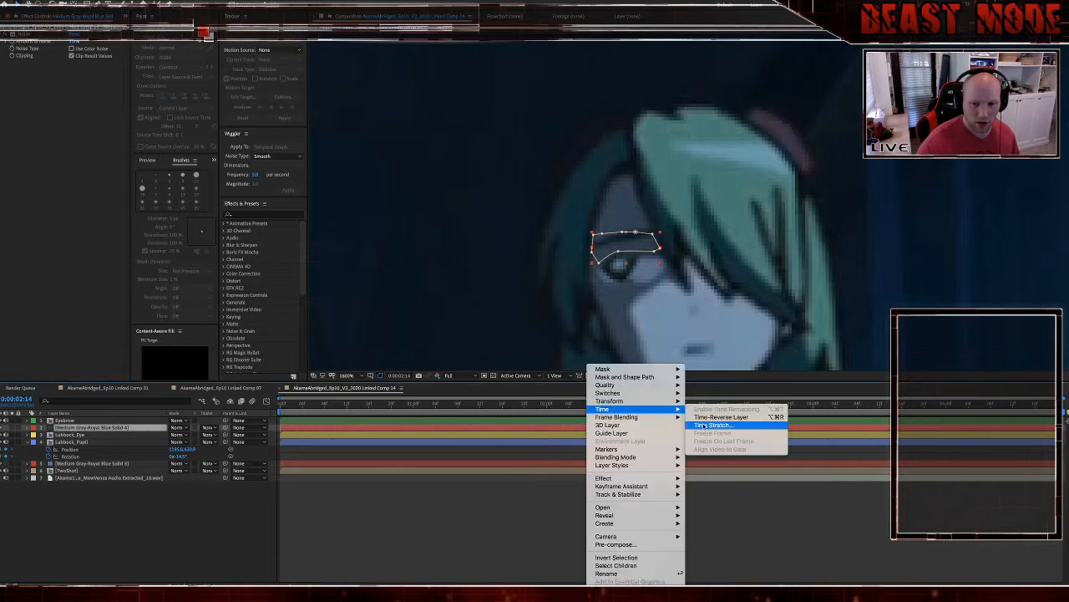
{"action": "left_click", "coordinate": [506, 431]}
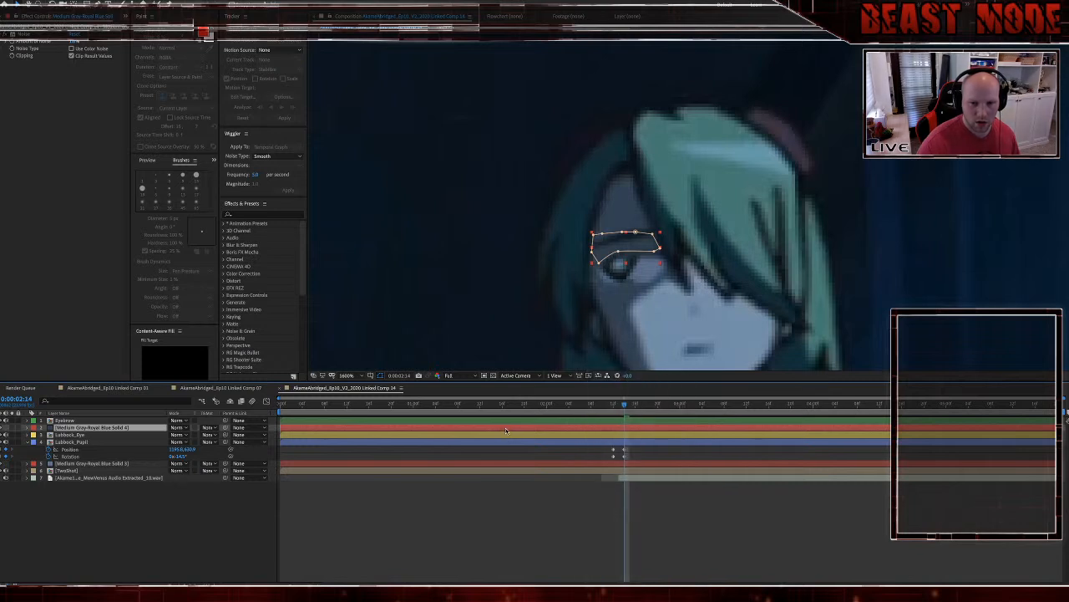
{"action": "key", "text": "ctrl+shift+c"}
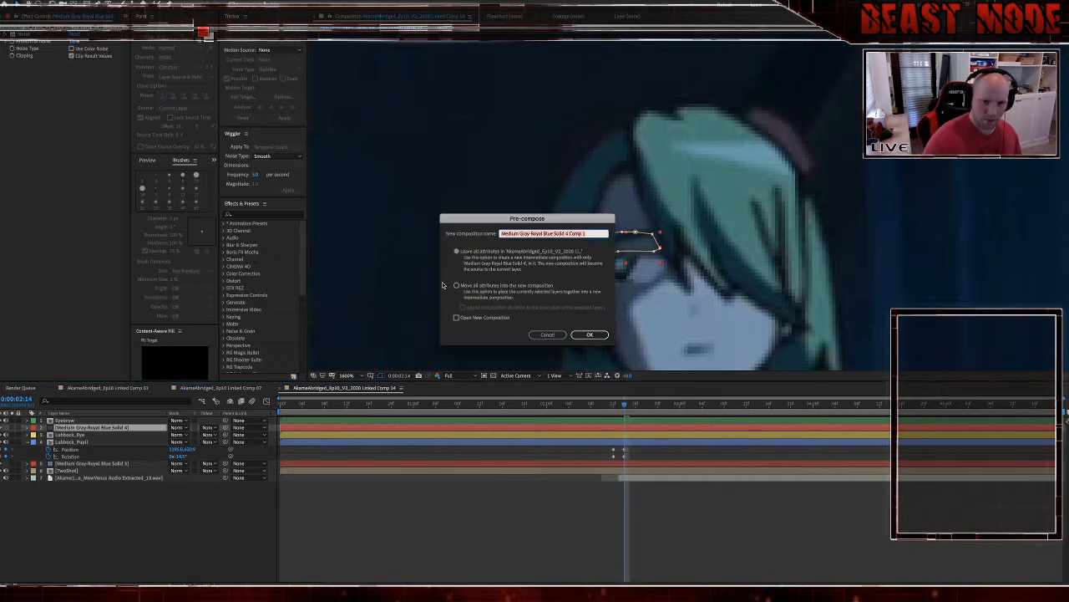
{"action": "left_click", "coordinate": [456, 285]}
{"action": "left_click", "coordinate": [587, 239]}
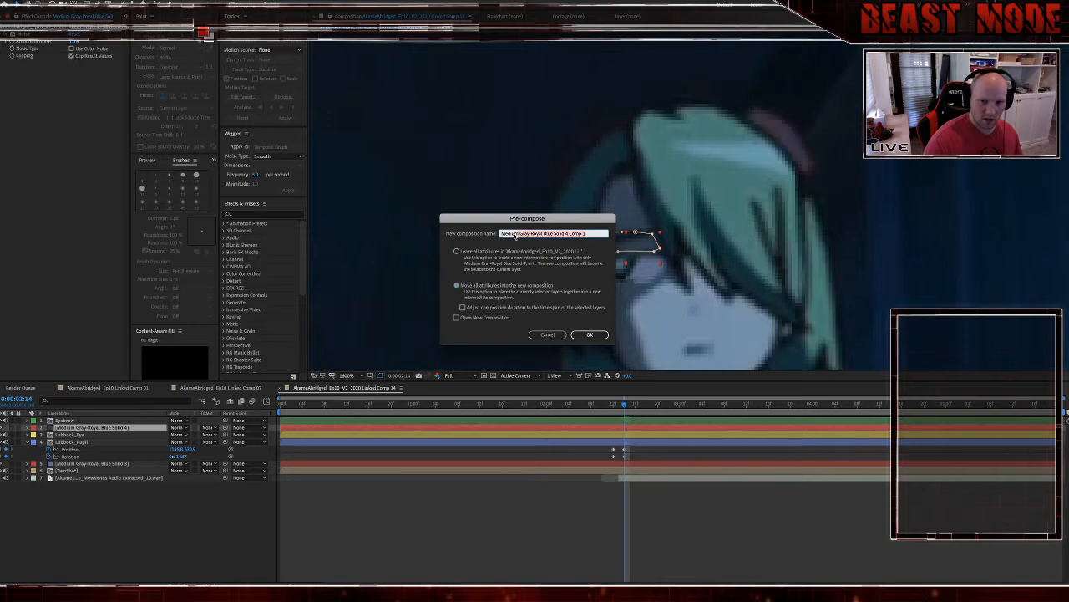
{"action": "type", "text": "Nose"}
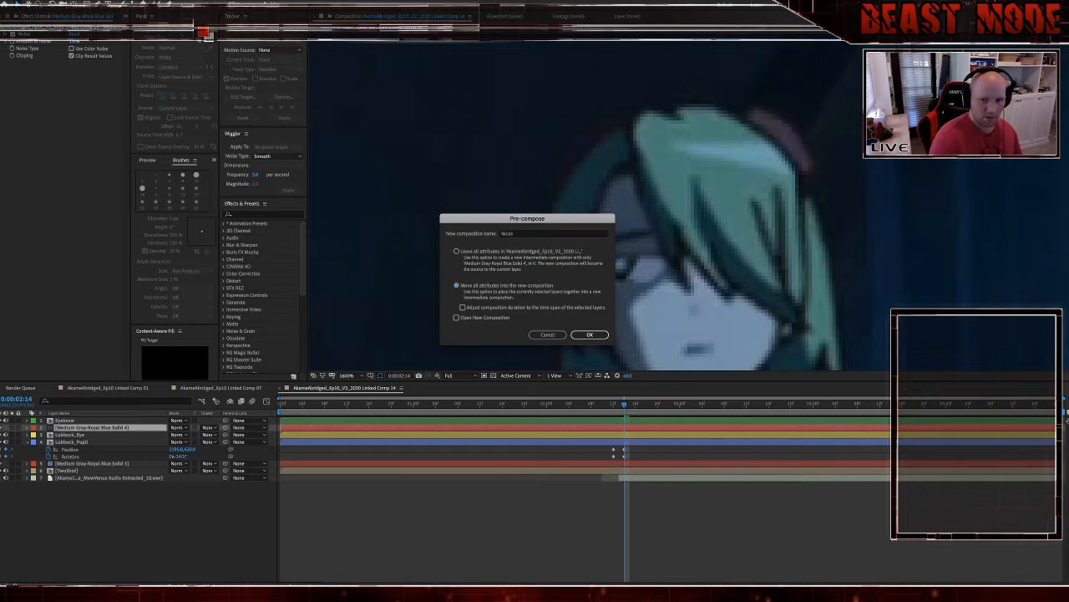
{"action": "key", "text": "Return"}
Step: Freeze the Noise layer on its frame at 0:00:02:14
{"action": "right_click", "coordinate": [610, 433]}
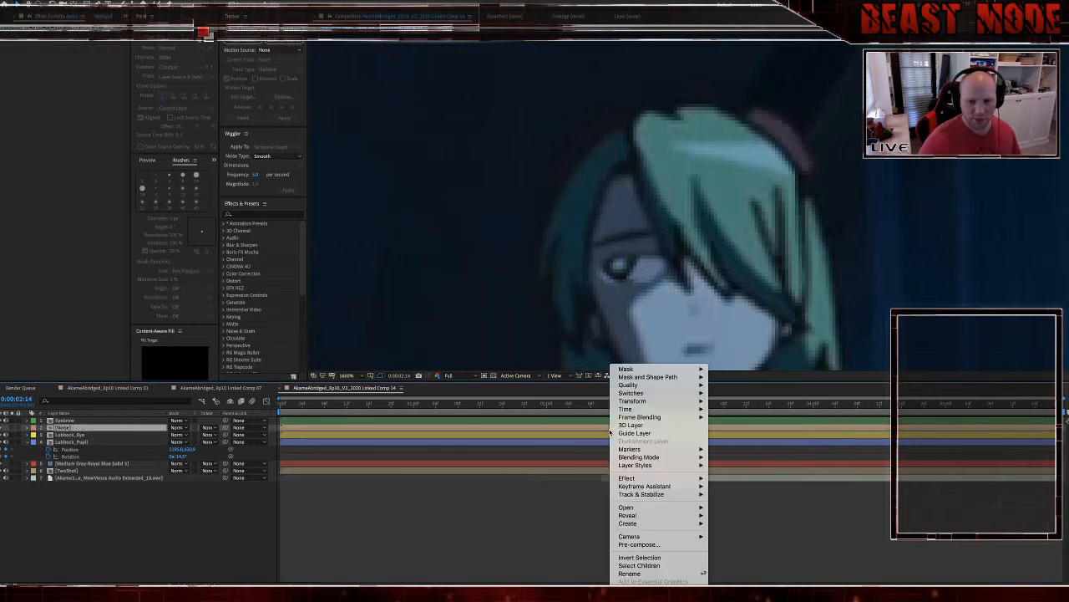
{"action": "mouse_move", "coordinate": [639, 410]}
{"action": "left_click", "coordinate": [732, 434]}
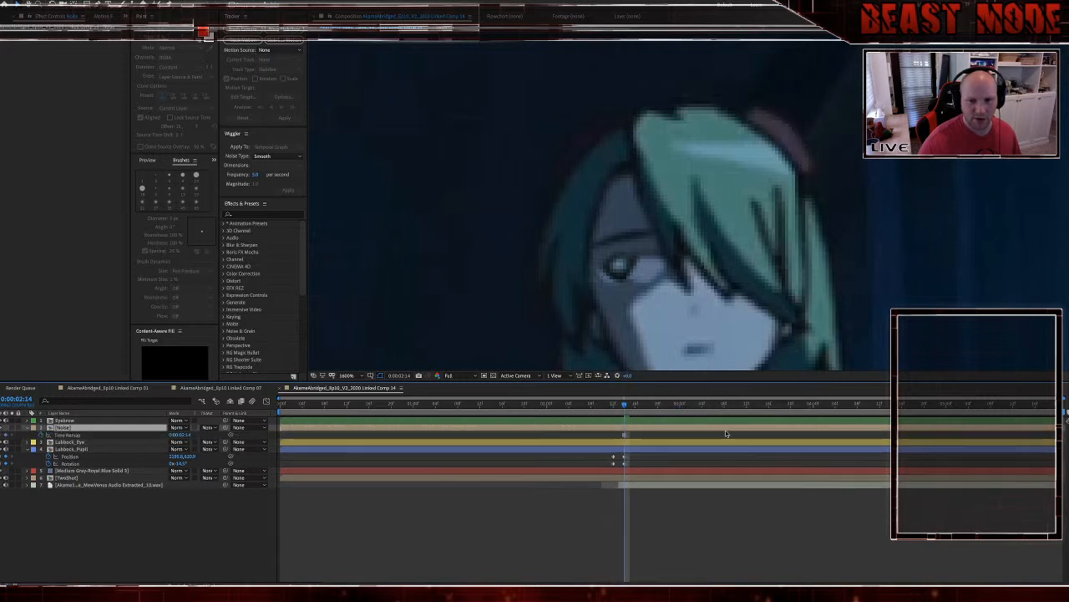
Step: Collapse the Noise layer's properties and set its label colour to Orange
{"action": "left_click", "coordinate": [34, 428]}
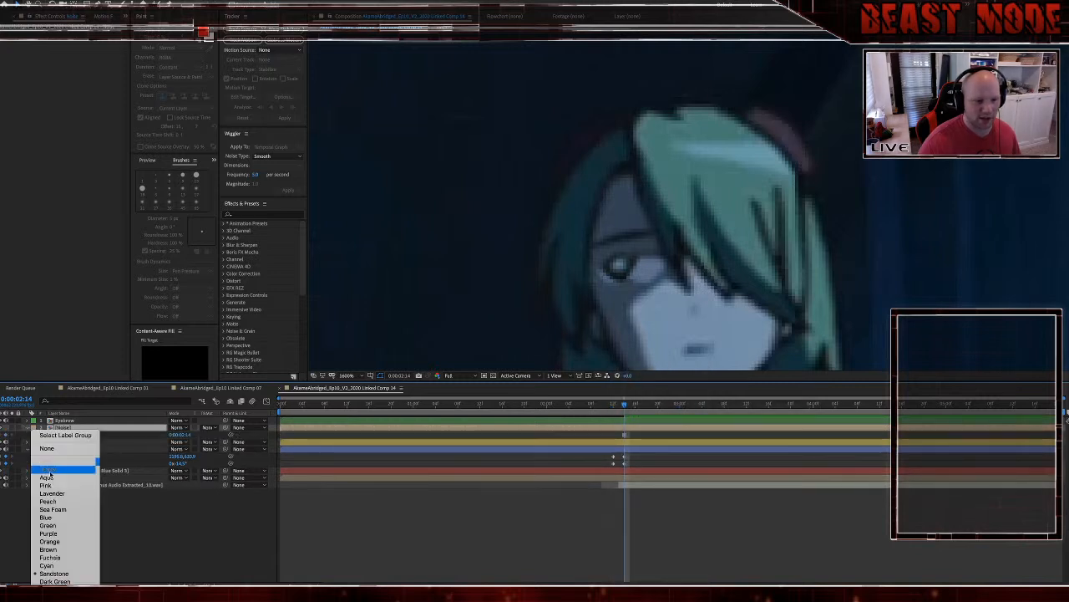
{"action": "left_click", "coordinate": [61, 479]}
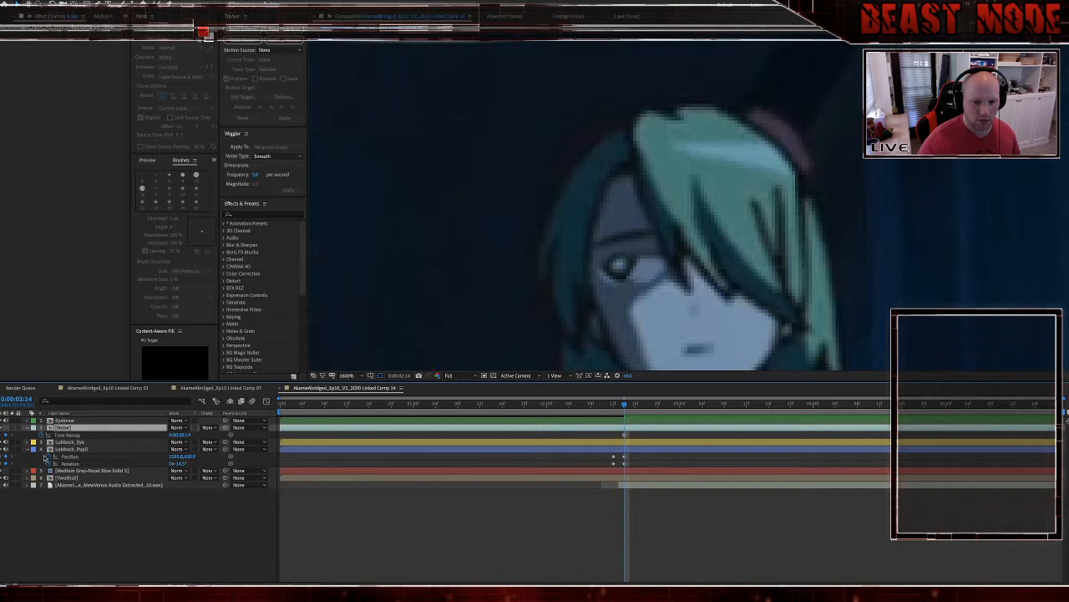
{"action": "left_click", "coordinate": [27, 427]}
{"action": "left_click", "coordinate": [34, 428]}
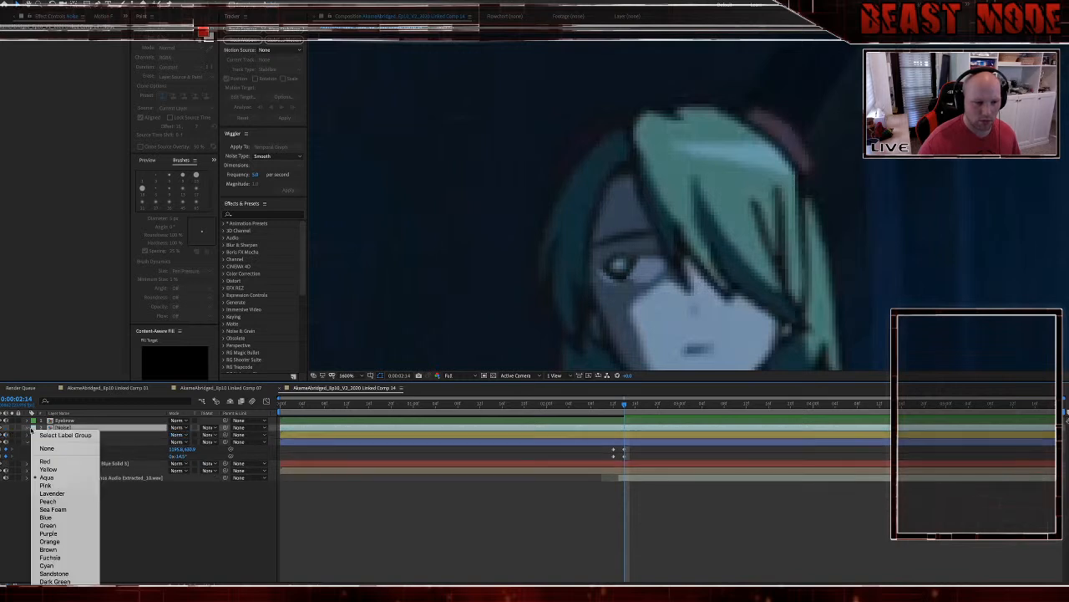
{"action": "left_click", "coordinate": [55, 542]}
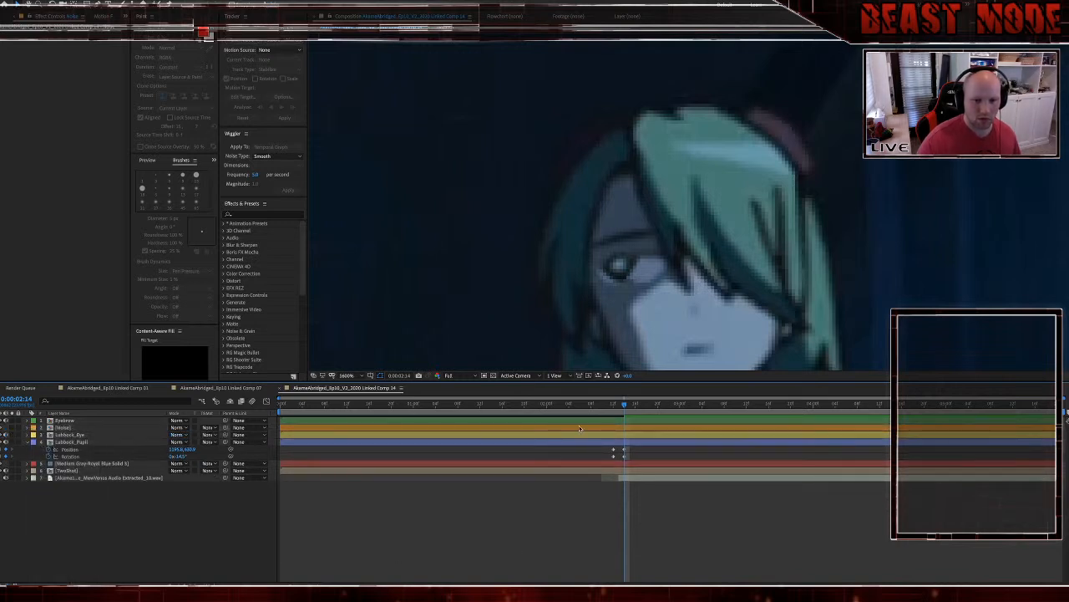
Step: Preview Lubbock's eyebrow and pupil movement from 0:00:02:10, both close up and in the wider shot
{"action": "left_click", "coordinate": [601, 405]}
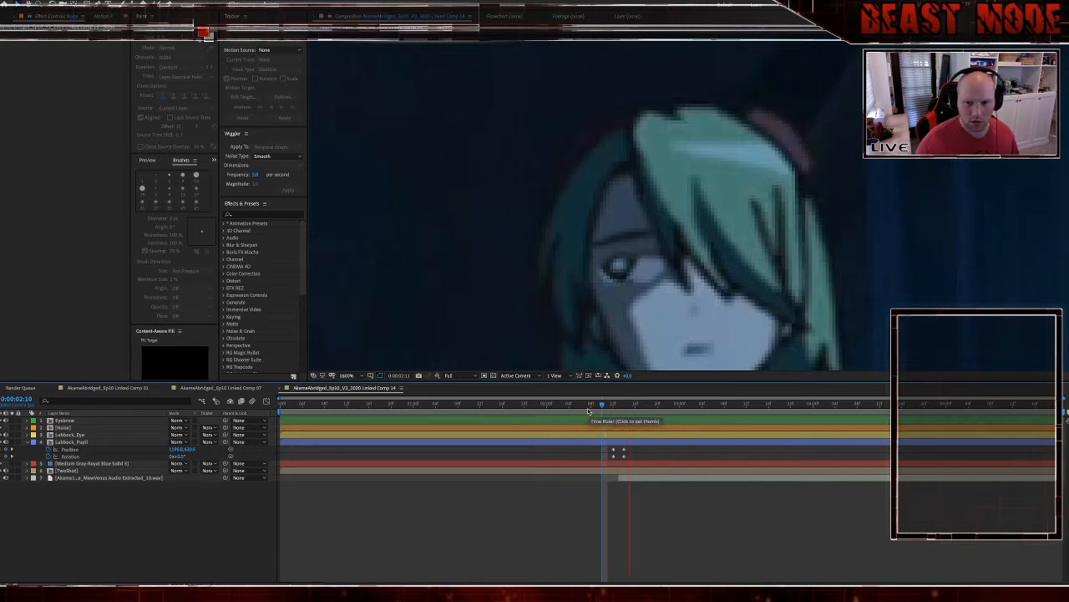
{"action": "key", "text": "space"}
{"action": "scroll", "coordinate": [626, 319], "scroll_direction": "down", "scroll_amount": 2}
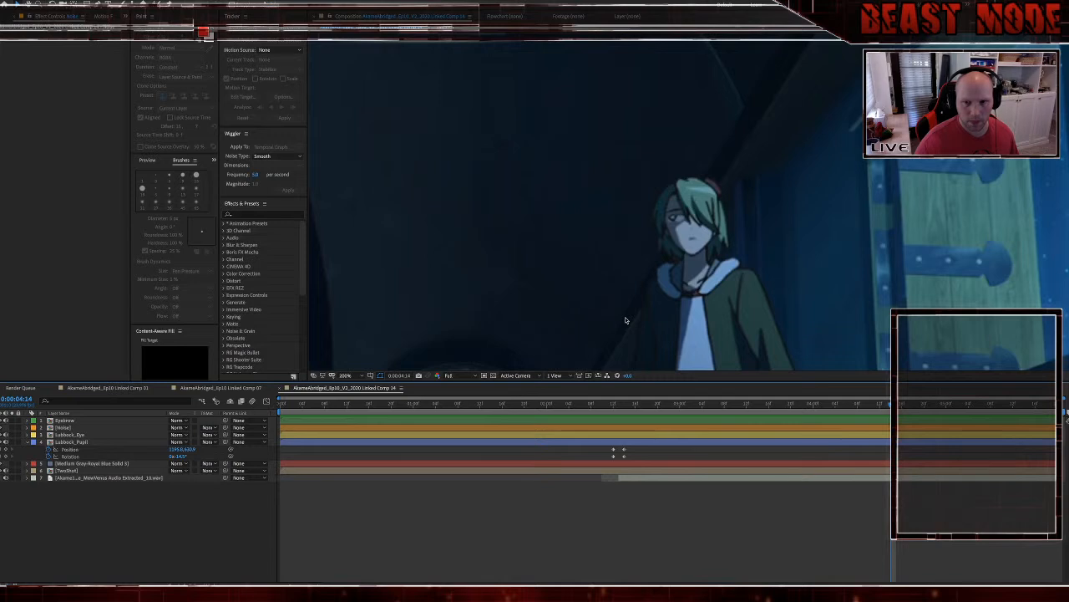
{"action": "scroll", "coordinate": [626, 319], "scroll_direction": "down", "scroll_amount": 1}
{"action": "key", "text": "space"}
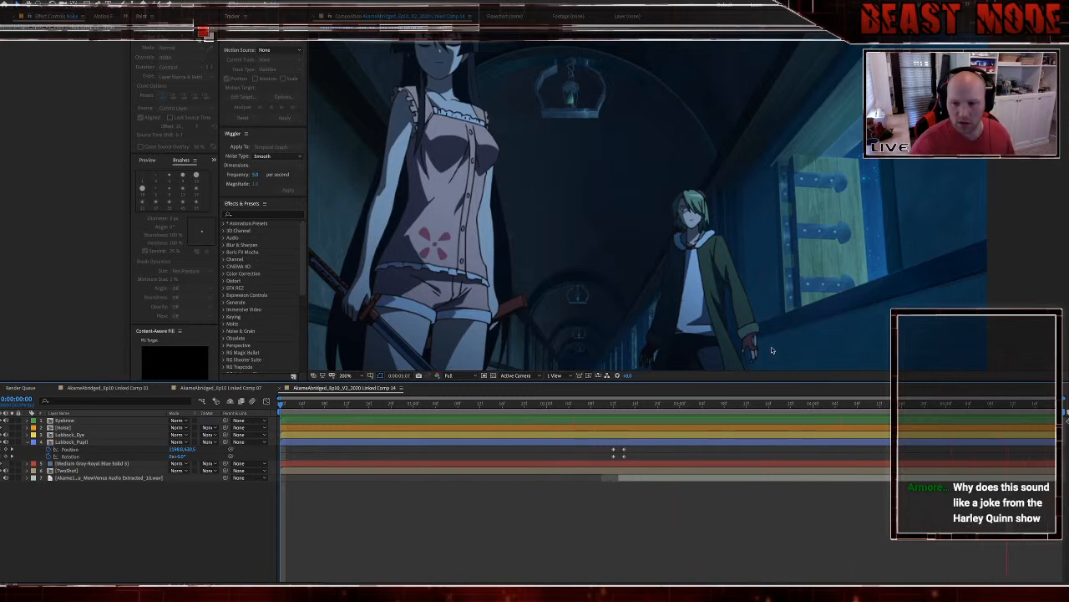
Step: Switch to Premiere Pro and delete the marker at 00;03;17;00 with the note about Lubbock's look at Akame
{"action": "key", "text": "super+Tab"}
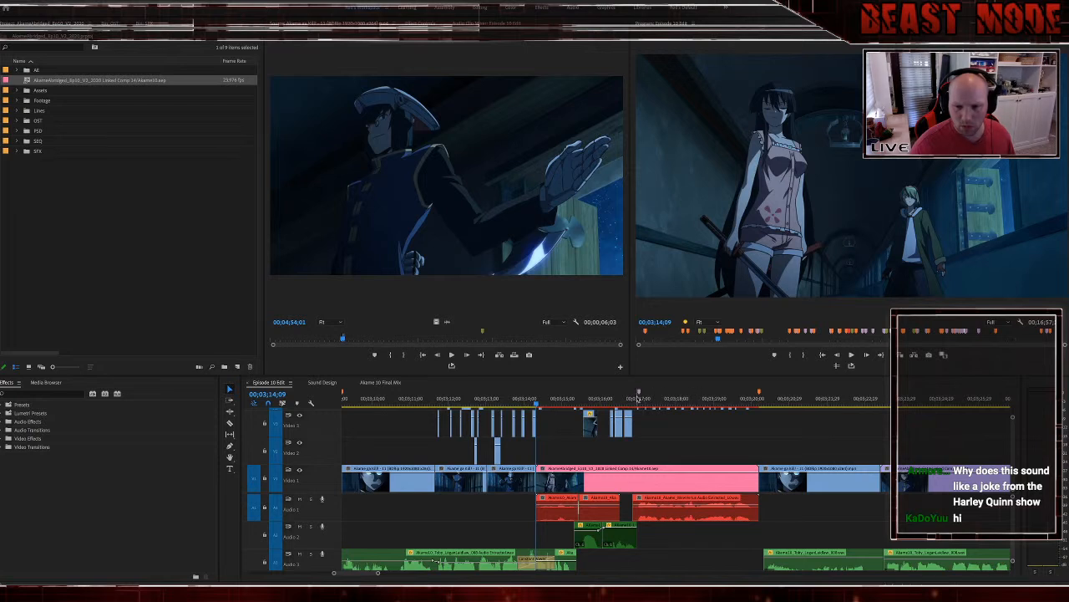
{"action": "scroll", "coordinate": [660, 428], "scroll_direction": "up", "scroll_amount": 5}
{"action": "left_click", "coordinate": [664, 425]}
{"action": "key", "text": "Delete"}
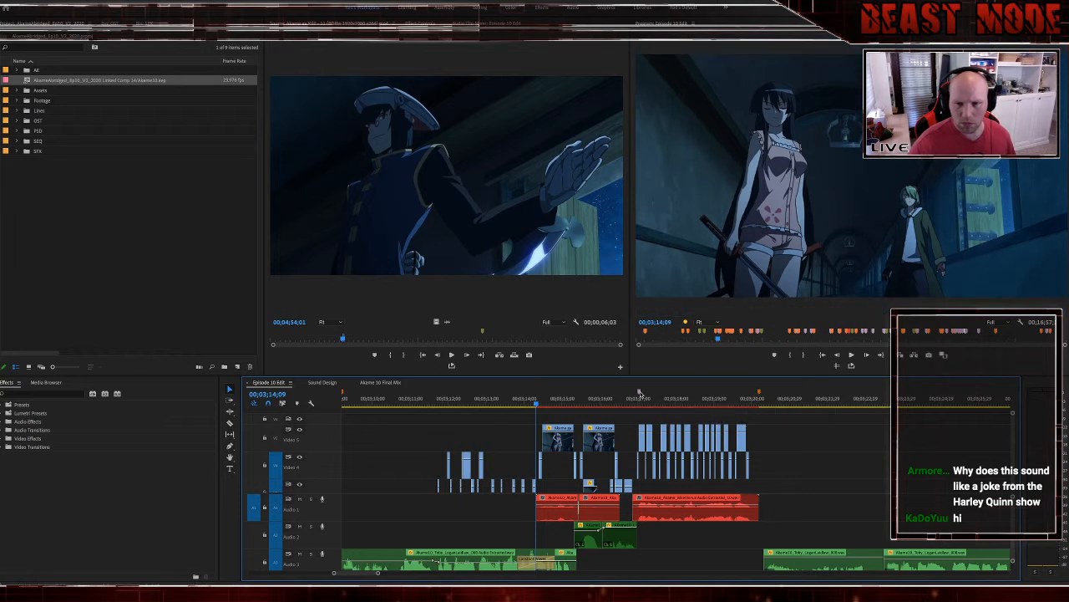
{"action": "double_click", "coordinate": [639, 391]}
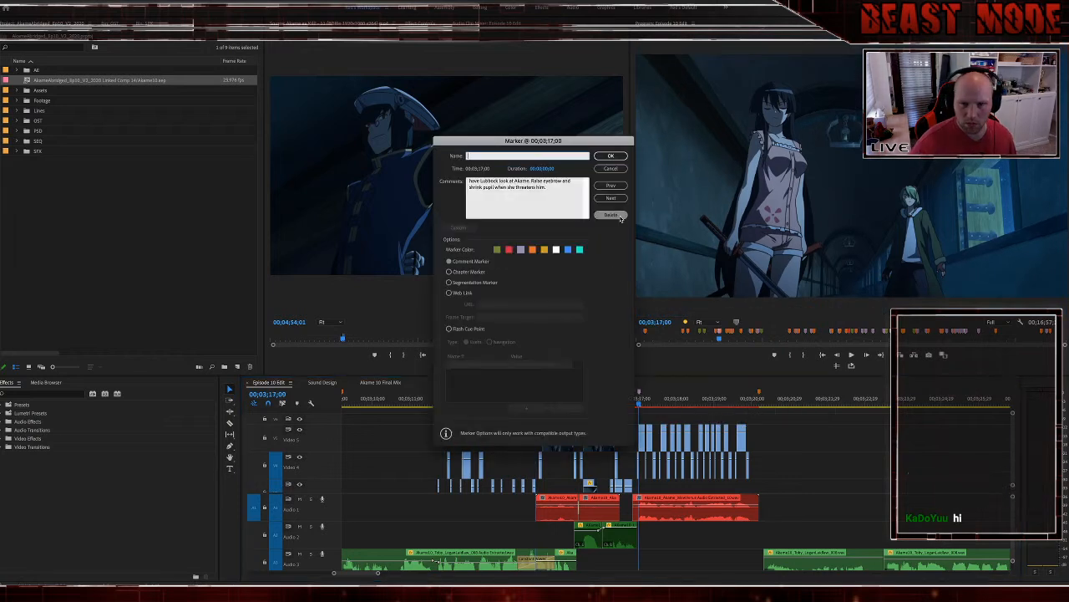
{"action": "left_click", "coordinate": [614, 215]}
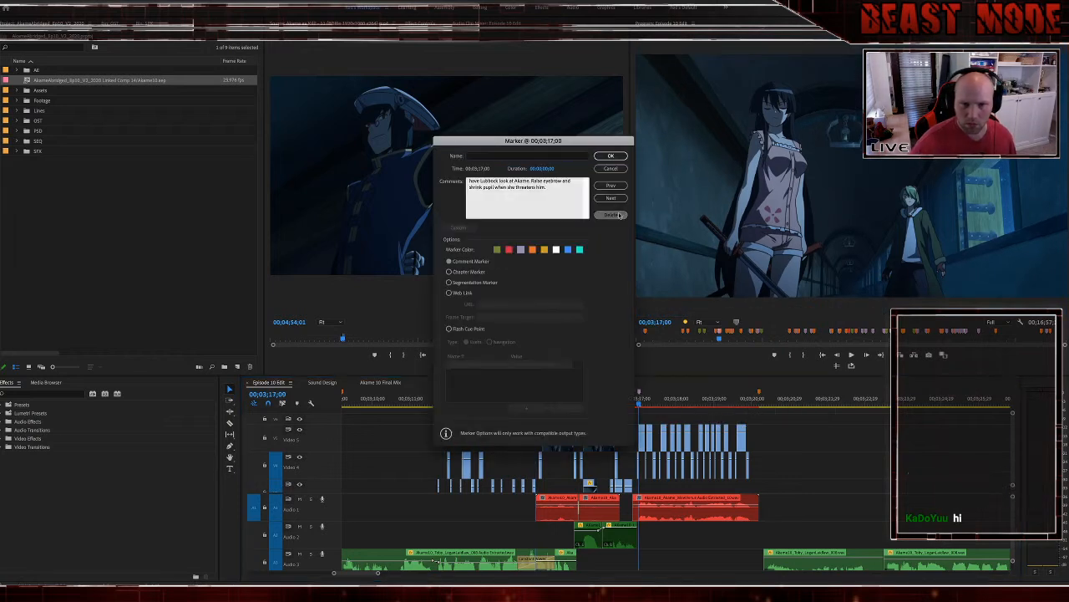
{"action": "scroll", "coordinate": [694, 455], "scroll_direction": "down", "scroll_amount": 3}
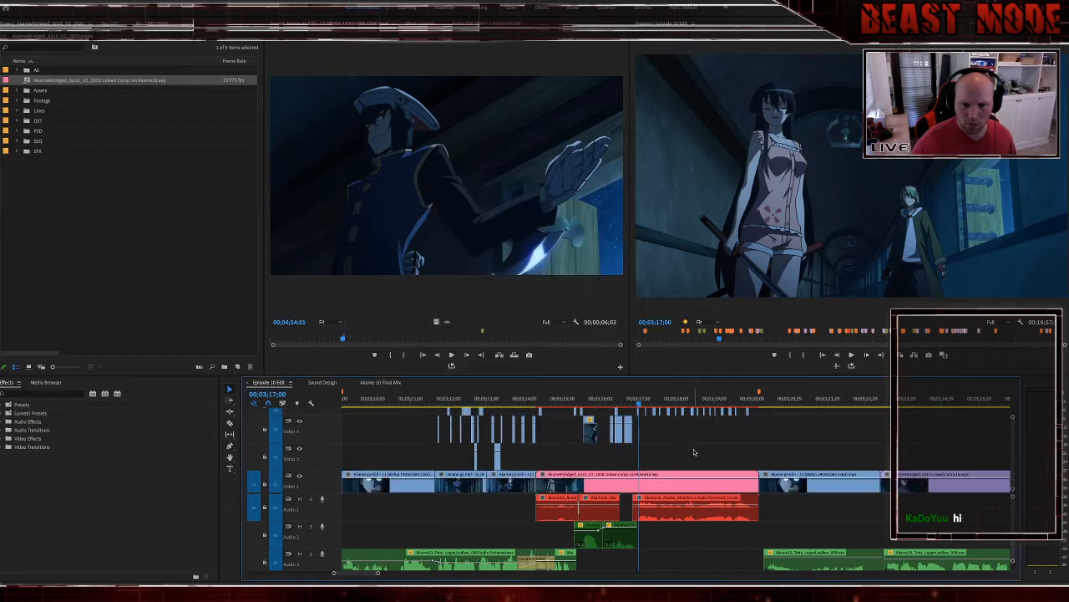
Step: Return to After Effects and review Linked Comp 14 from its opening frames, including with the viewer maximized
{"action": "key", "text": "super+Tab"}
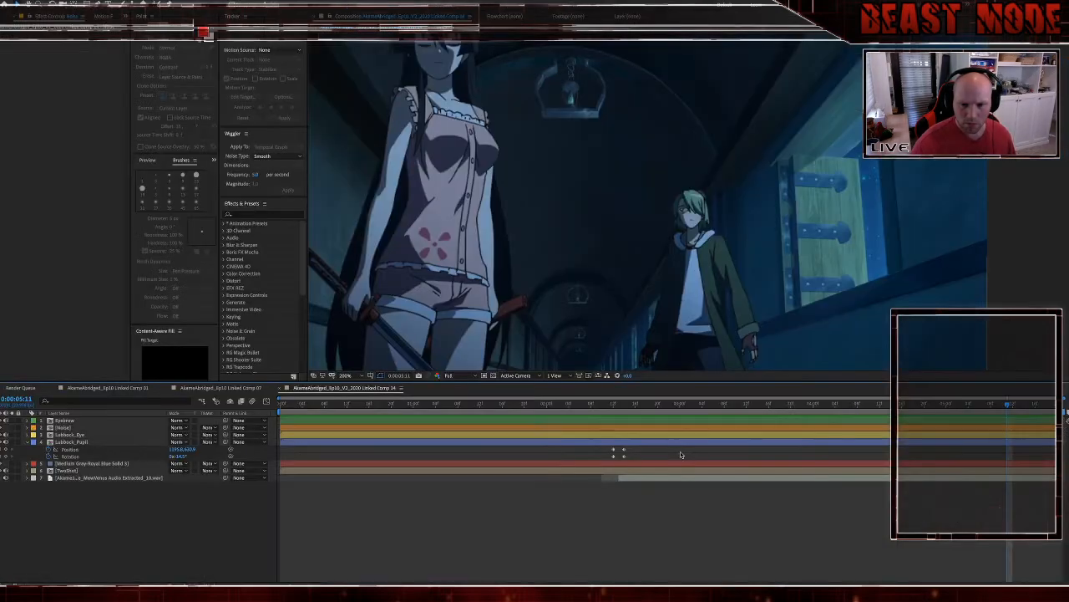
{"action": "left_click", "coordinate": [580, 405]}
{"action": "left_click_drag", "start_coordinate": [580, 408], "coordinate": [402, 407]}
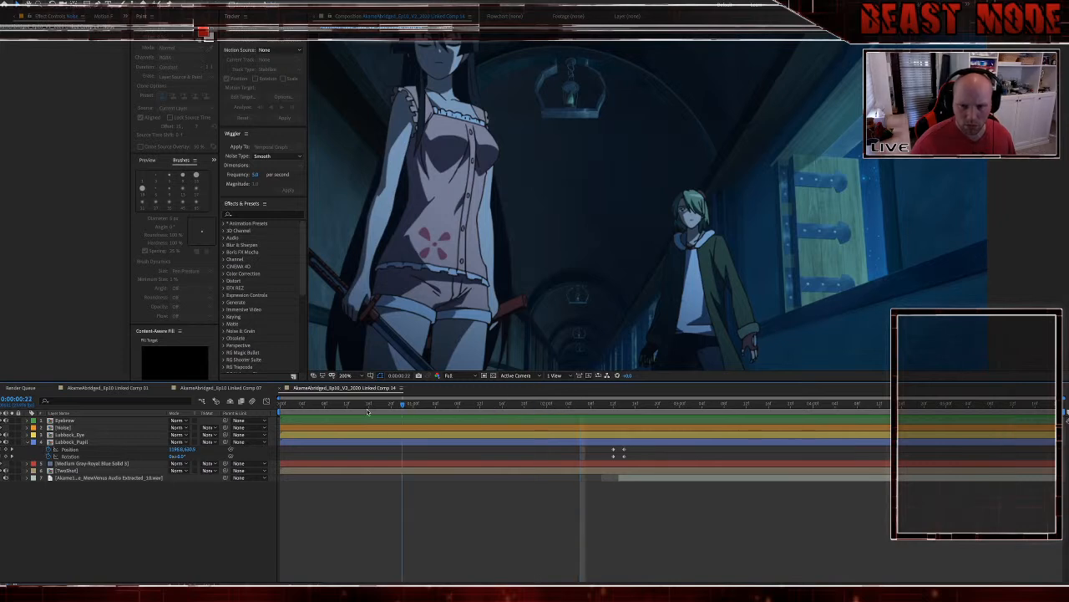
{"action": "left_click", "coordinate": [368, 409]}
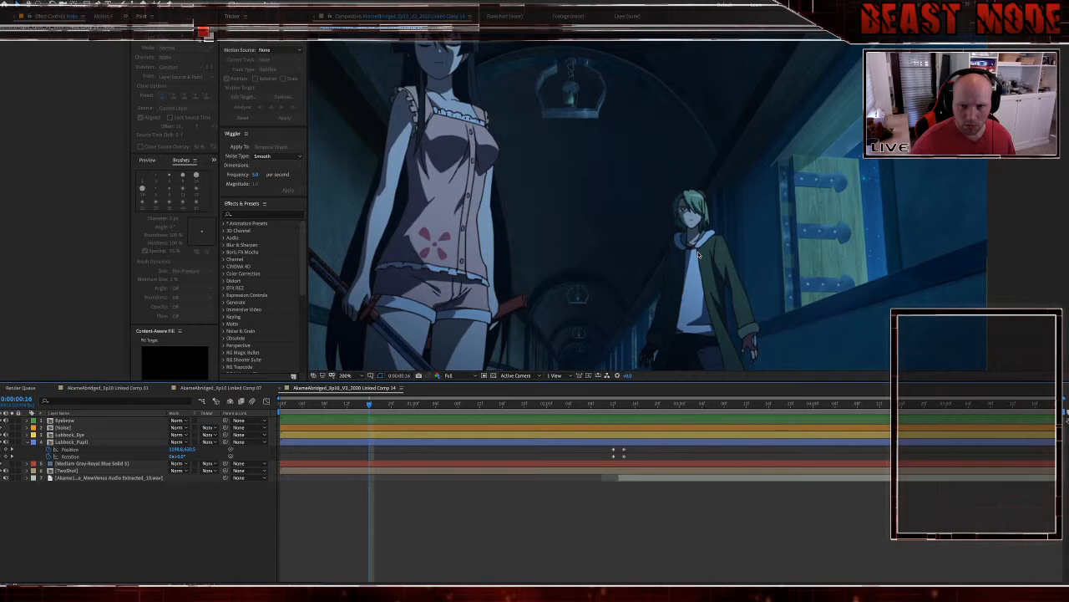
{"action": "key", "text": "grave"}
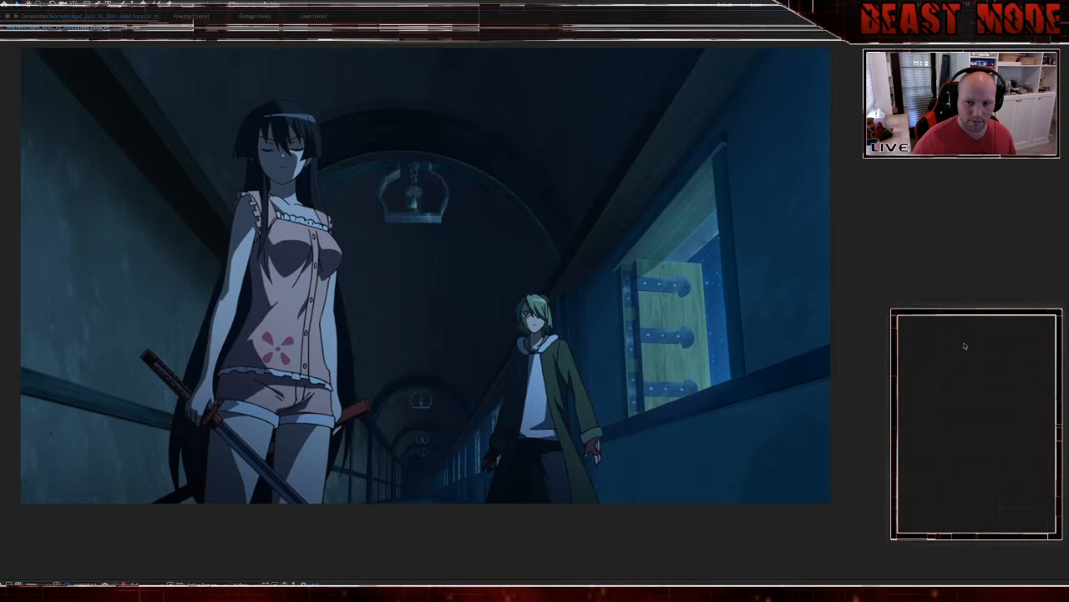
{"action": "key", "text": "grave"}
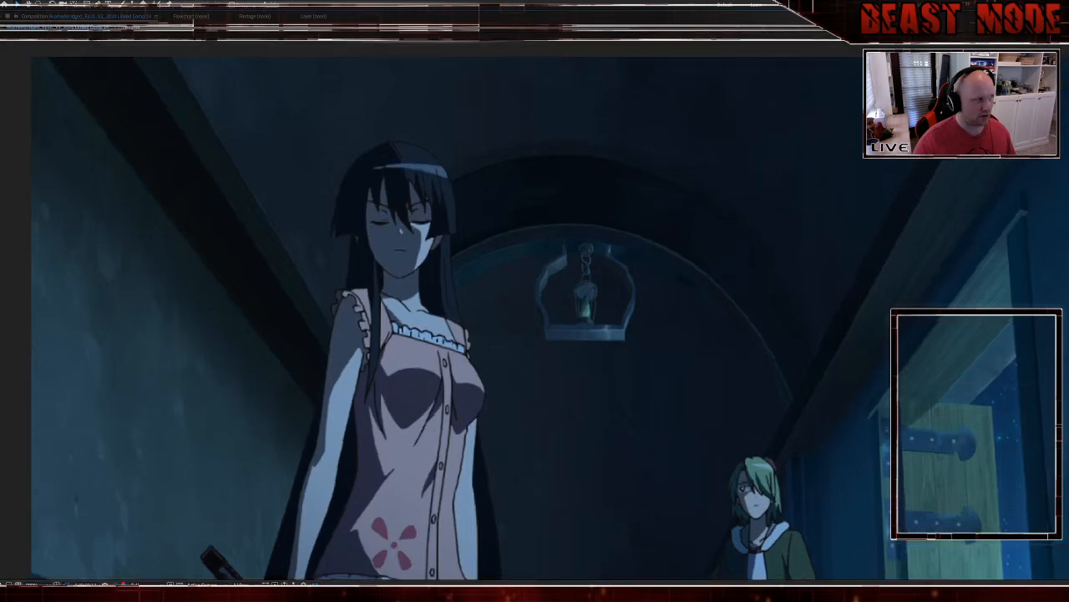
{"action": "key", "text": "grave"}
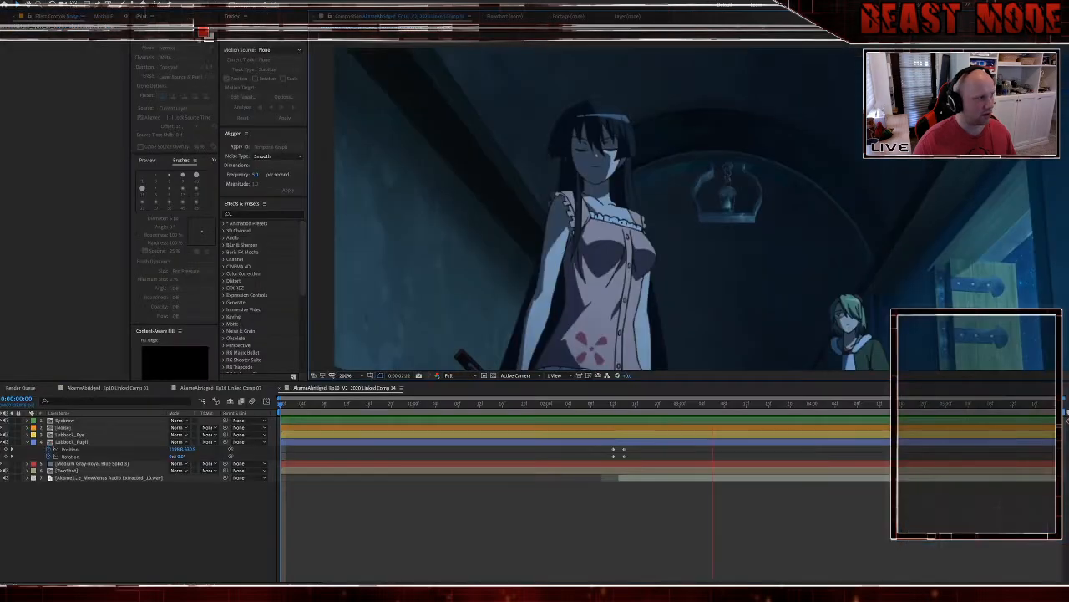
{"action": "key", "text": "space"}
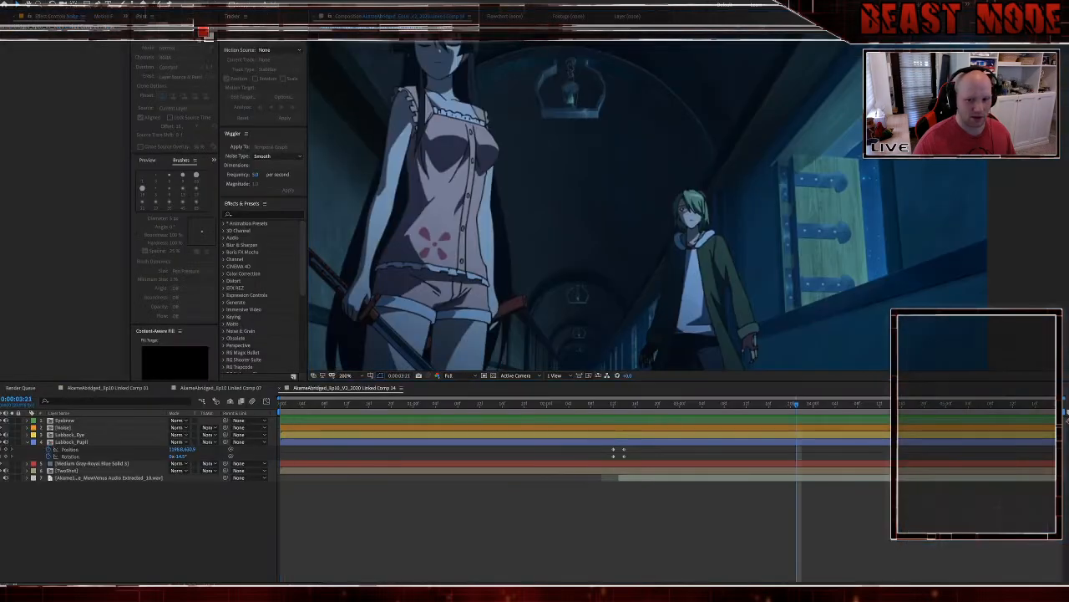
{"action": "key", "text": "super+Tab"}
{"action": "key", "text": "super+Tab"}
{"action": "key", "text": "super+Tab"}
{"action": "key", "text": "super+Tab"}
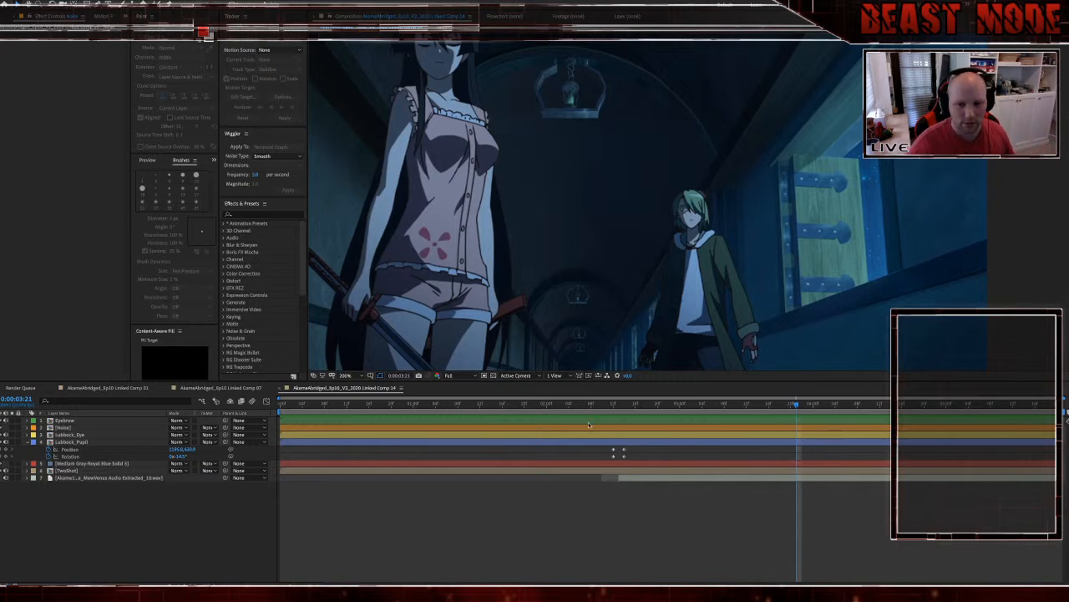
Step: Play the comp from 0:00:02:00 and set a 100% Scale keyframe on Lubbock_Pupil at 0:00:05:06
{"action": "left_click", "coordinate": [547, 405]}
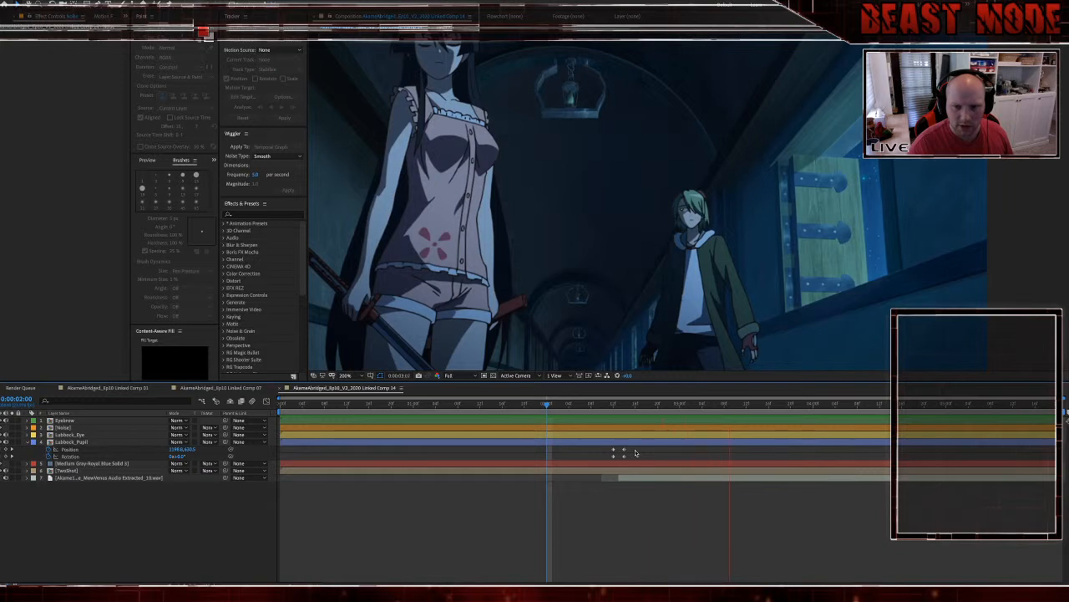
{"action": "key", "text": "space"}
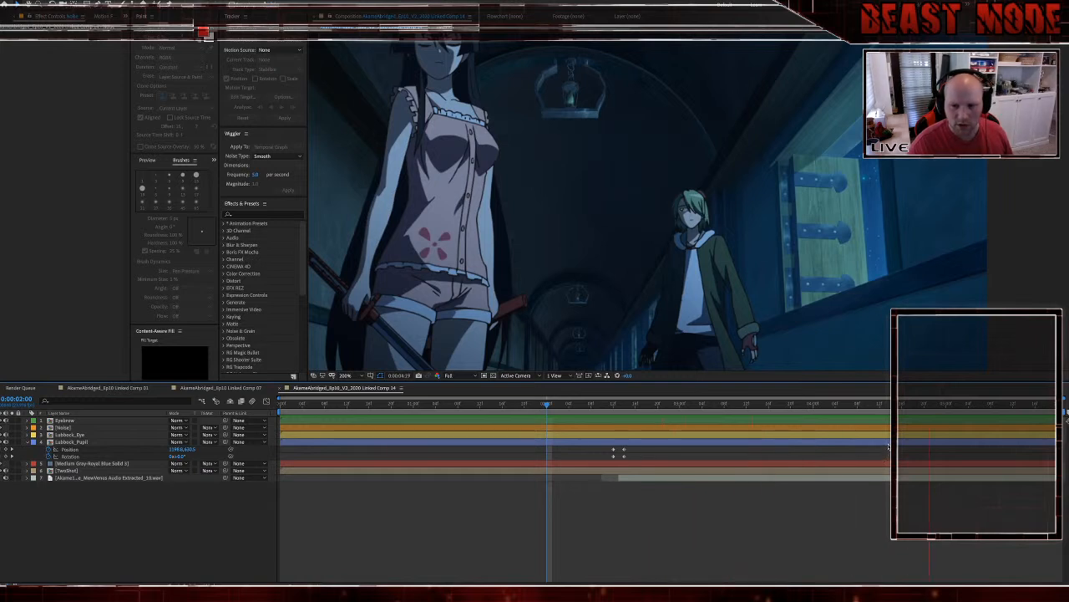
{"action": "left_click", "coordinate": [930, 444]}
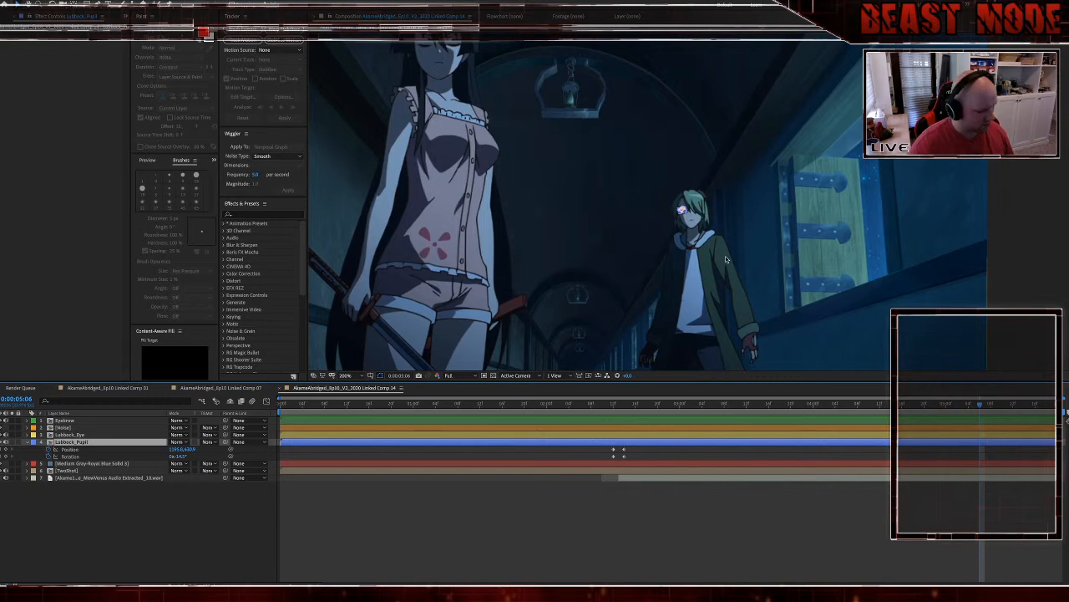
{"action": "key", "text": "shift+s"}
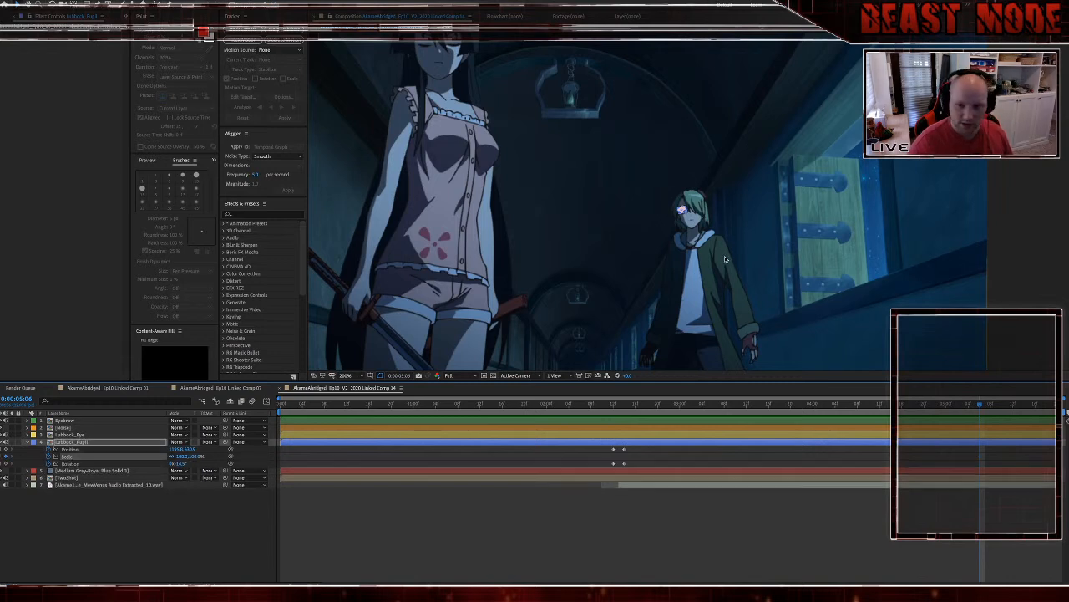
Step: At 0:00:05:09, shrink Lubbock_Pupil by setting its Scale to 67%
{"action": "scroll", "coordinate": [719, 236], "scroll_direction": "up", "scroll_amount": 2}
{"action": "scroll", "coordinate": [708, 235], "scroll_direction": "up", "scroll_amount": 1}
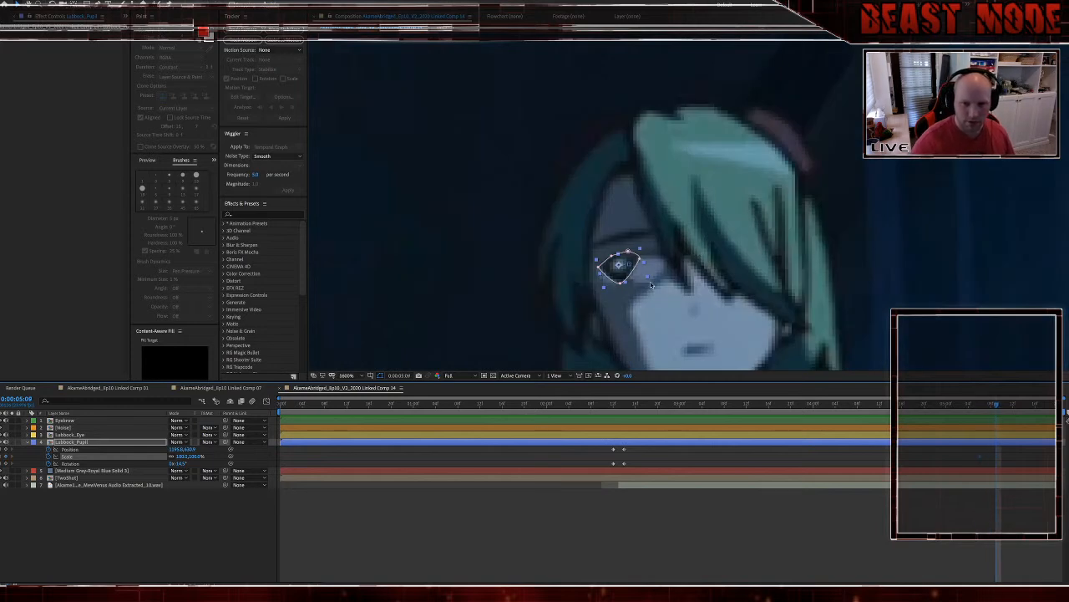
{"action": "left_click_drag", "start_coordinate": [635, 304], "coordinate": [647, 258]}
{"action": "key", "text": "u"}
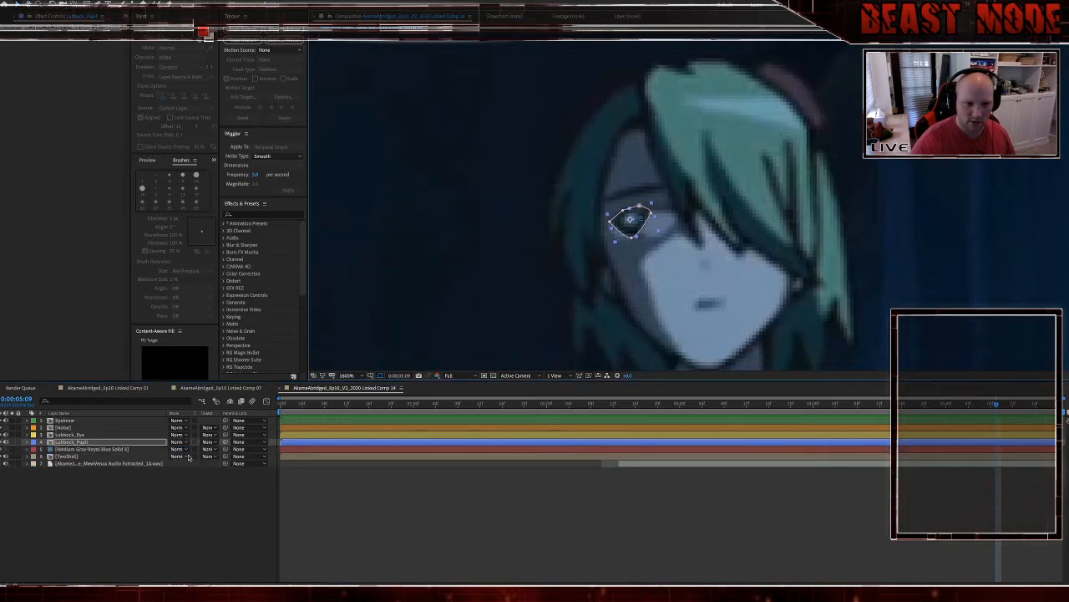
{"action": "key", "text": "s"}
{"action": "left_click_drag", "start_coordinate": [196, 452], "coordinate": [172, 450]}
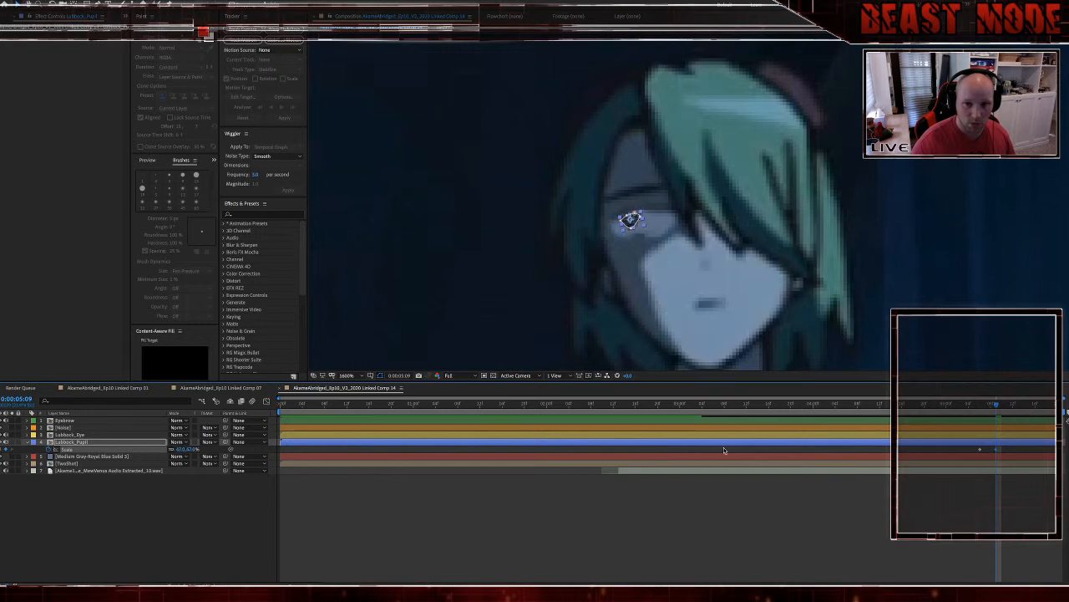
{"action": "scroll", "coordinate": [649, 289], "scroll_direction": "down", "scroll_amount": 2}
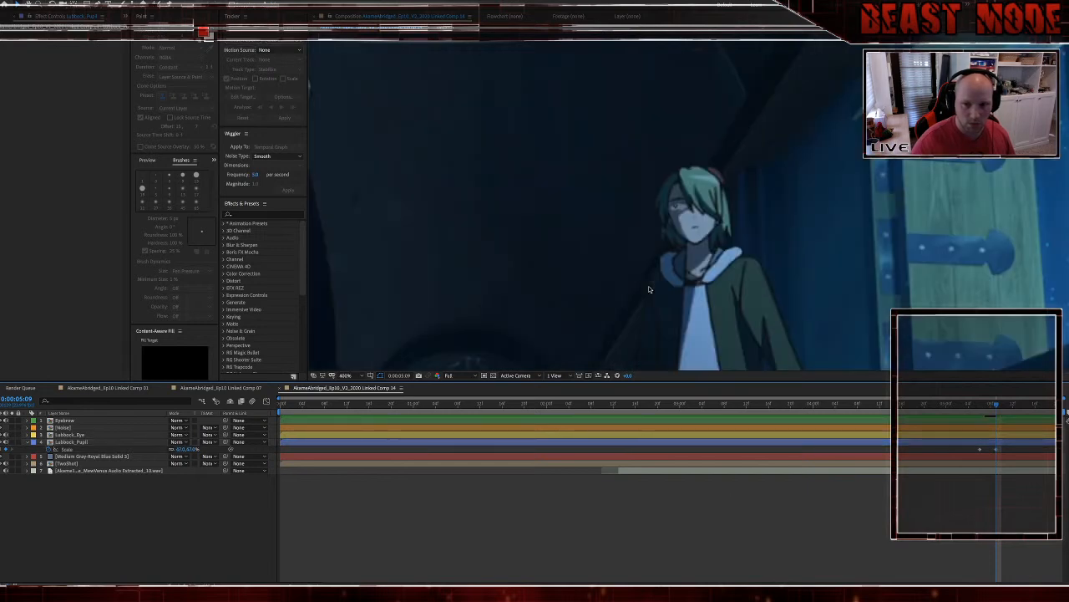
Step: Set the Mask Feather of Lubbock_Pupil's Mask 1 to 1 pixel and check the softened pupil close up and in the wider shot
{"action": "scroll", "coordinate": [650, 289], "scroll_direction": "up", "scroll_amount": 2}
{"action": "left_click", "coordinate": [297, 442]}
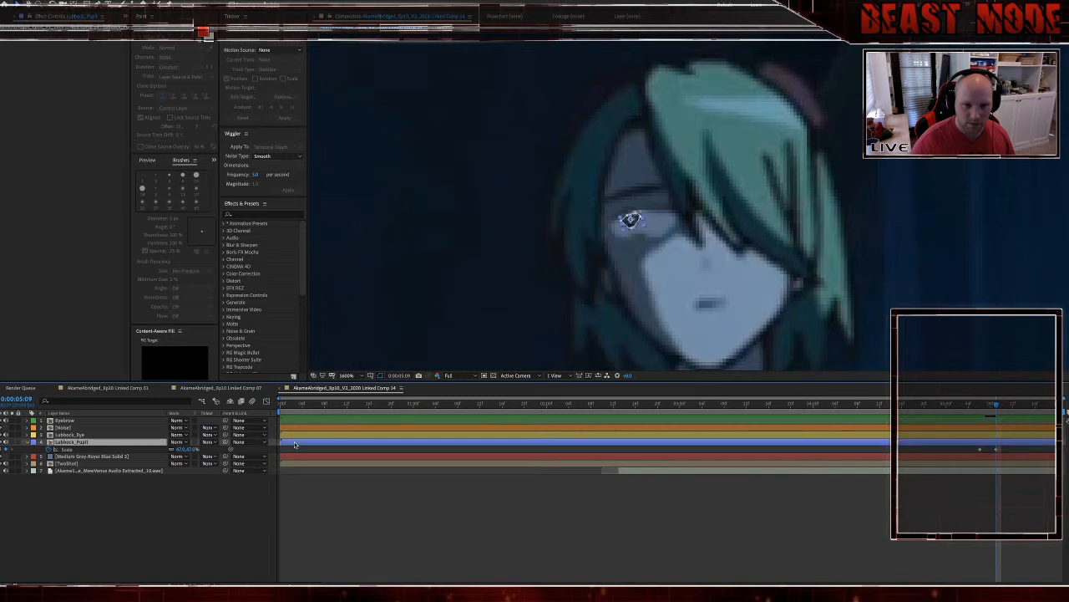
{"action": "key", "text": "f"}
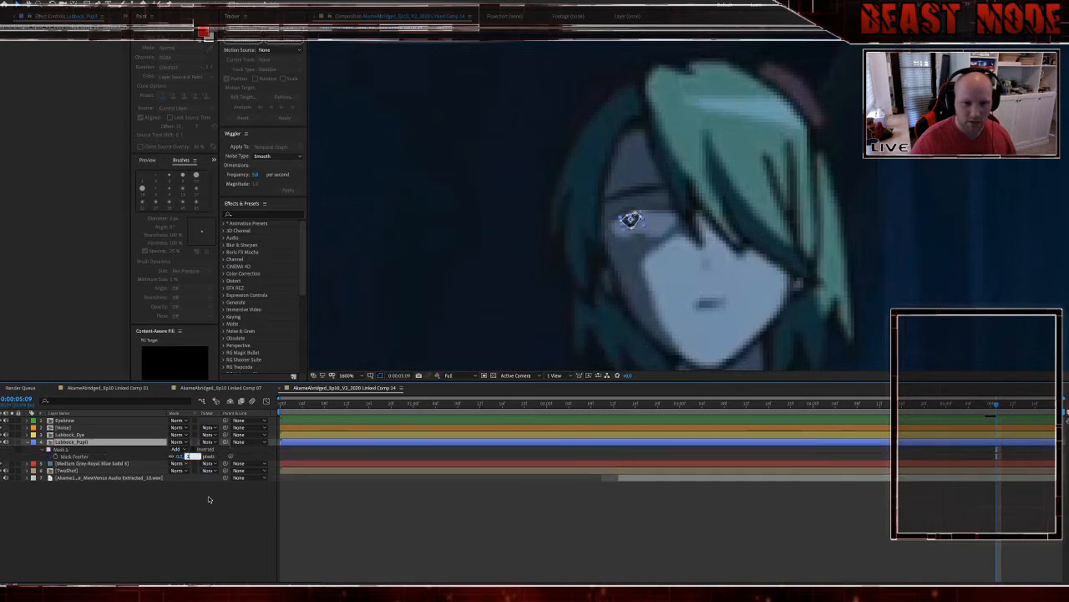
{"action": "left_click", "coordinate": [212, 504]}
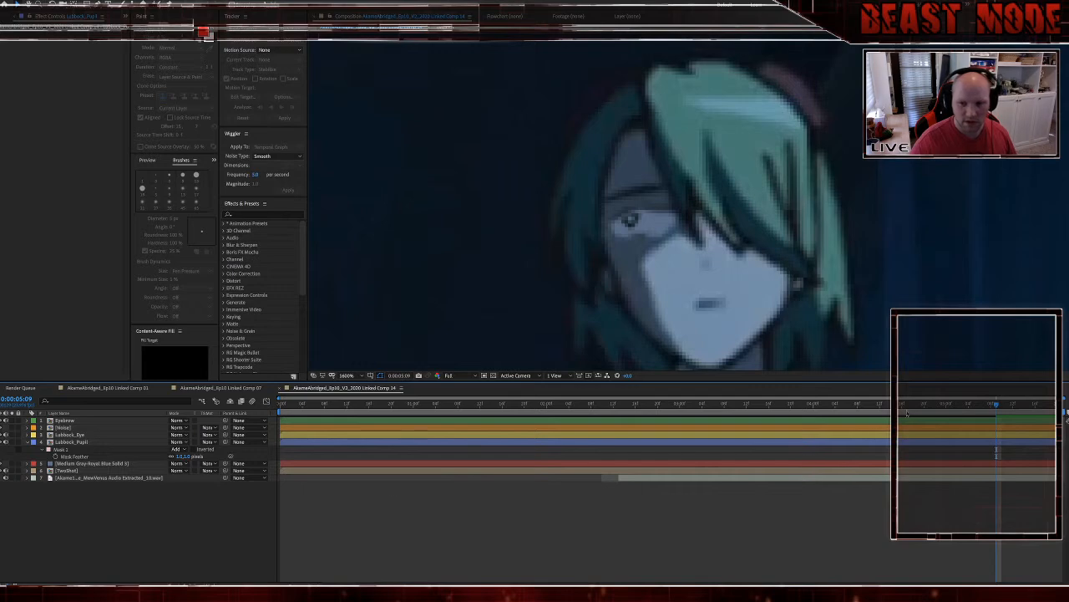
{"action": "scroll", "coordinate": [688, 282], "scroll_direction": "down", "scroll_amount": 4}
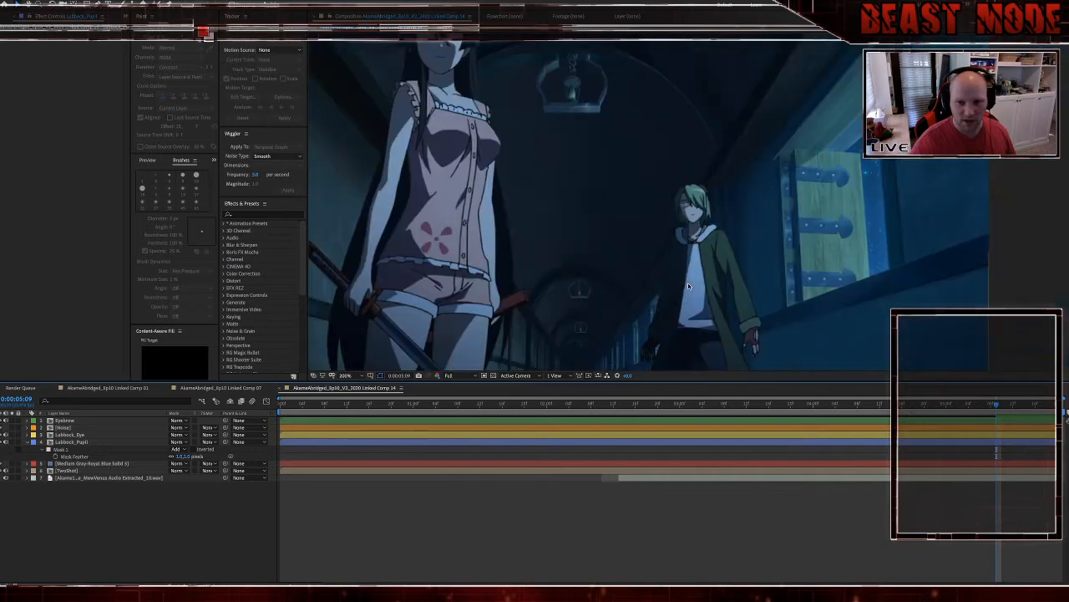
{"action": "scroll", "coordinate": [688, 283], "scroll_direction": "down", "scroll_amount": 1}
{"action": "scroll", "coordinate": [688, 282], "scroll_direction": "up", "scroll_amount": 6}
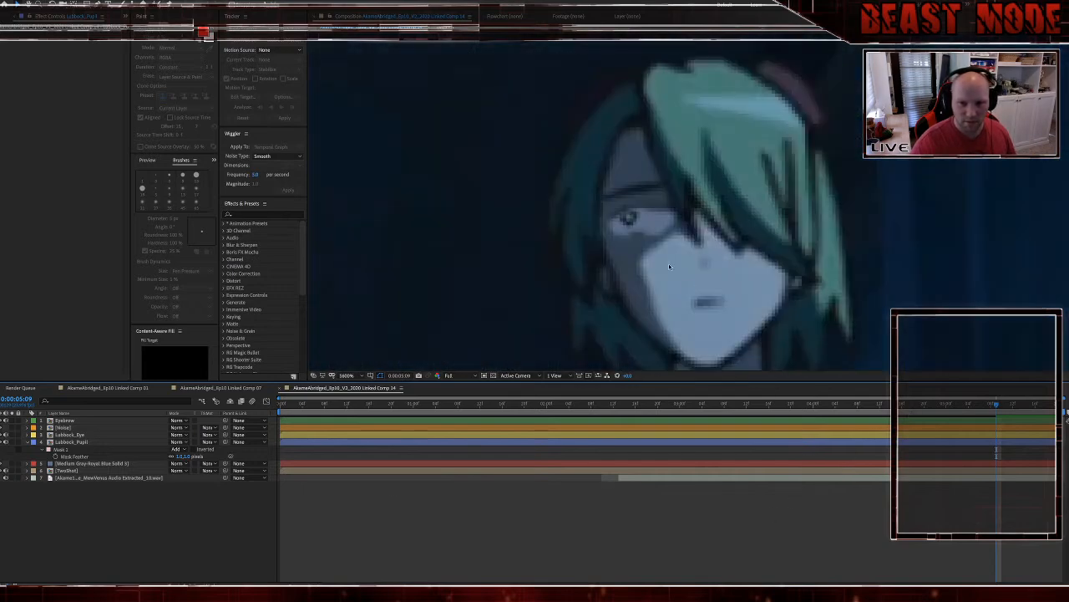
Step: Adjust the Mask Expansion of Lubbock_Eye's Mask 1, trying -0.5 pixels and 0 pixels
{"action": "left_click", "coordinate": [714, 437]}
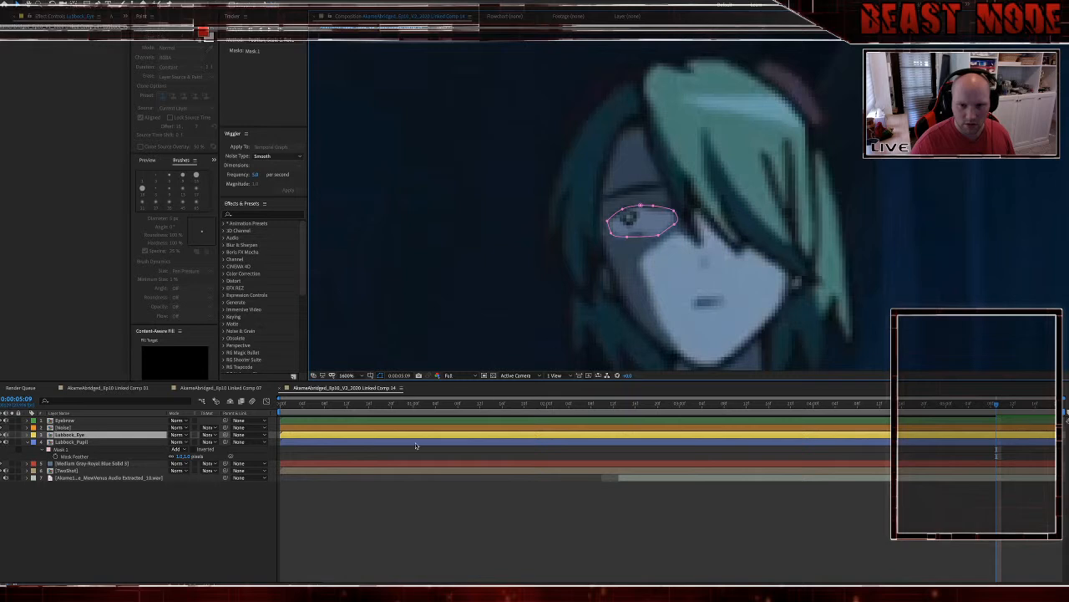
{"action": "key", "text": "m"}
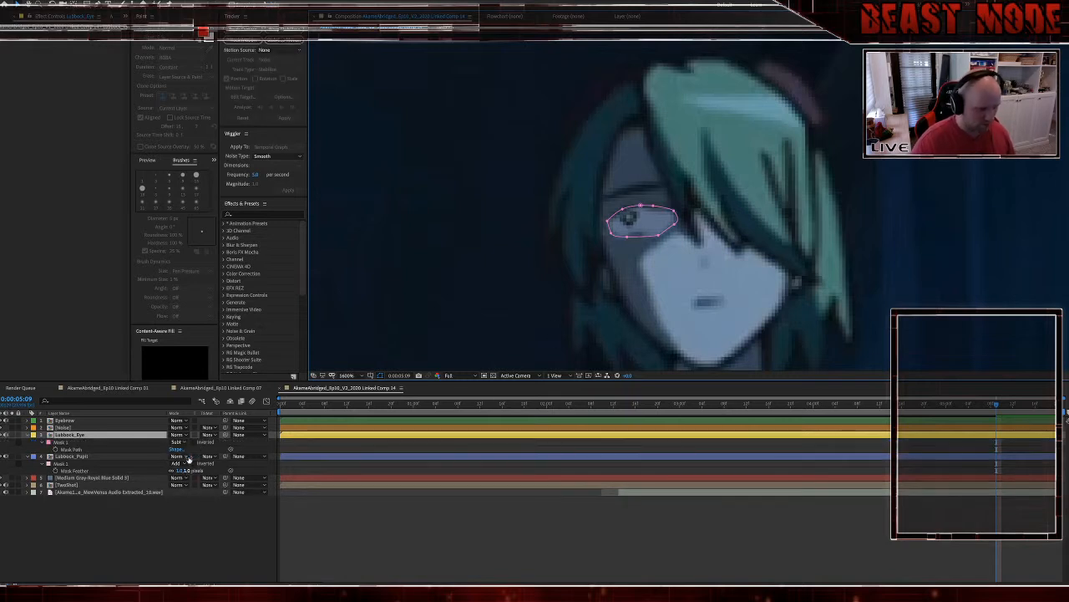
{"action": "key", "text": "m"}
{"action": "key", "text": "m"}
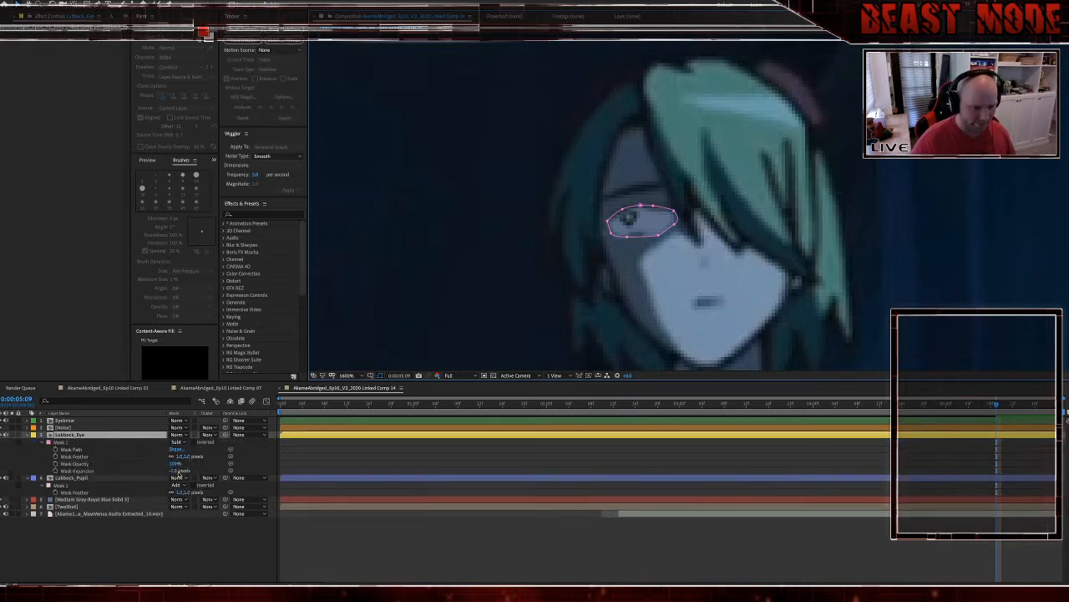
{"action": "left_click", "coordinate": [173, 472]}
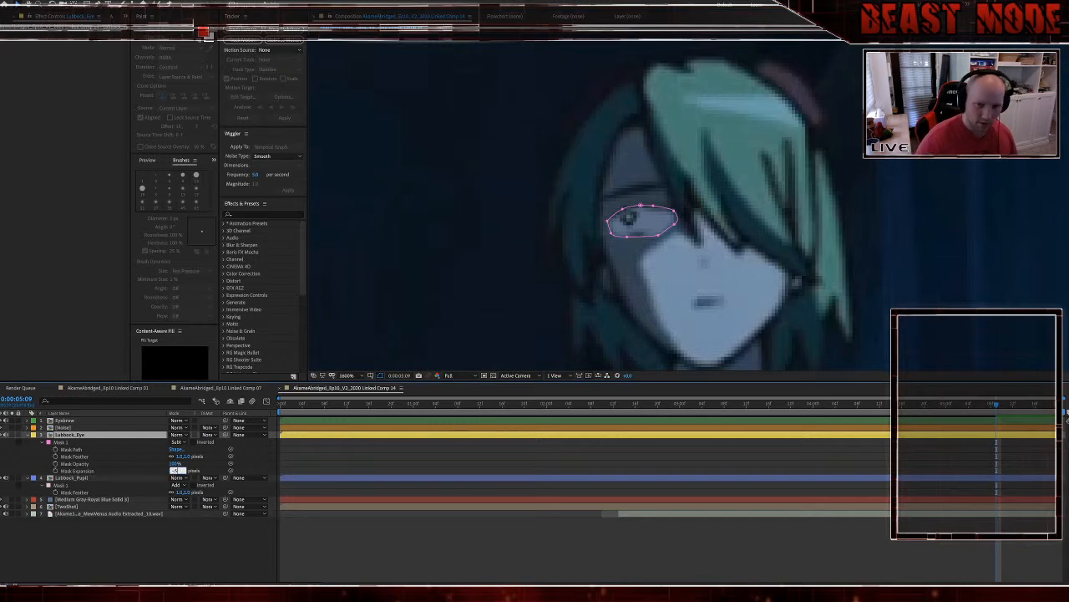
{"action": "type", "text": "-0.5"}
{"action": "key", "text": "Return"}
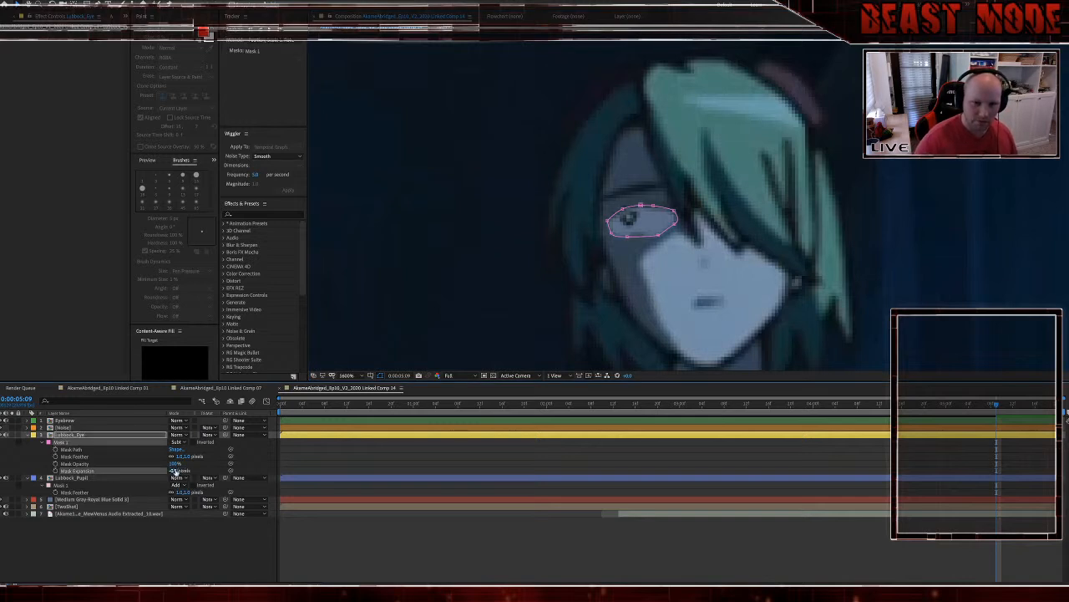
{"action": "left_click", "coordinate": [403, 532]}
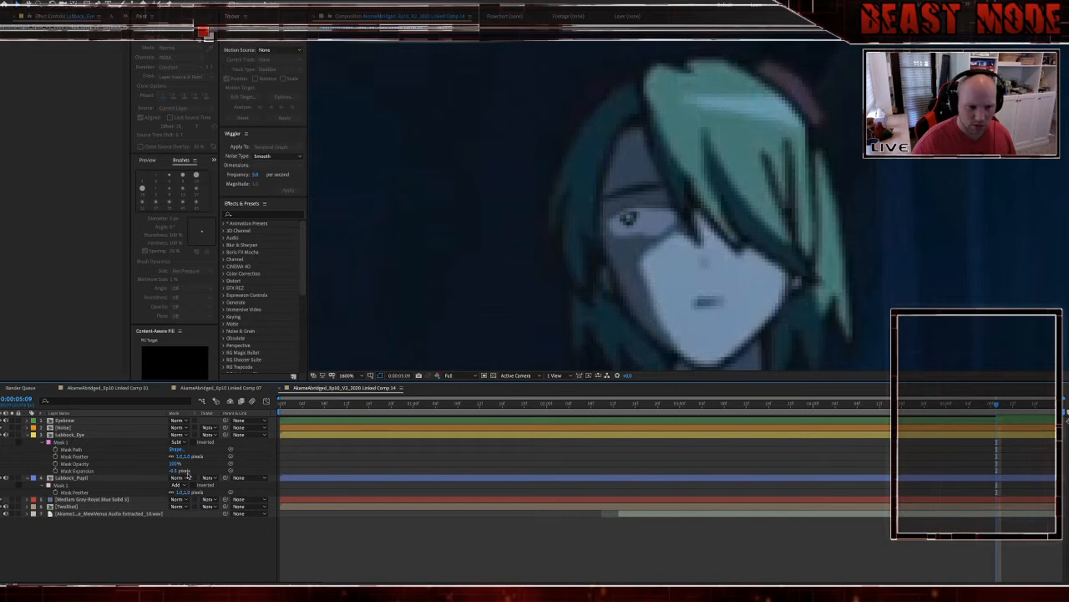
{"action": "left_click", "coordinate": [173, 471]}
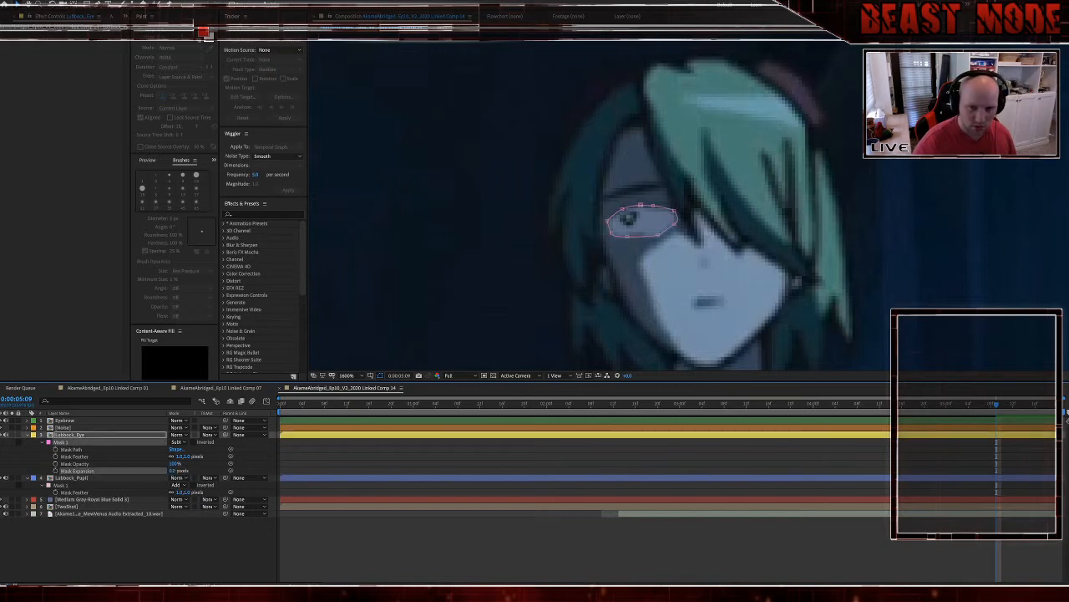
{"action": "left_click", "coordinate": [172, 471]}
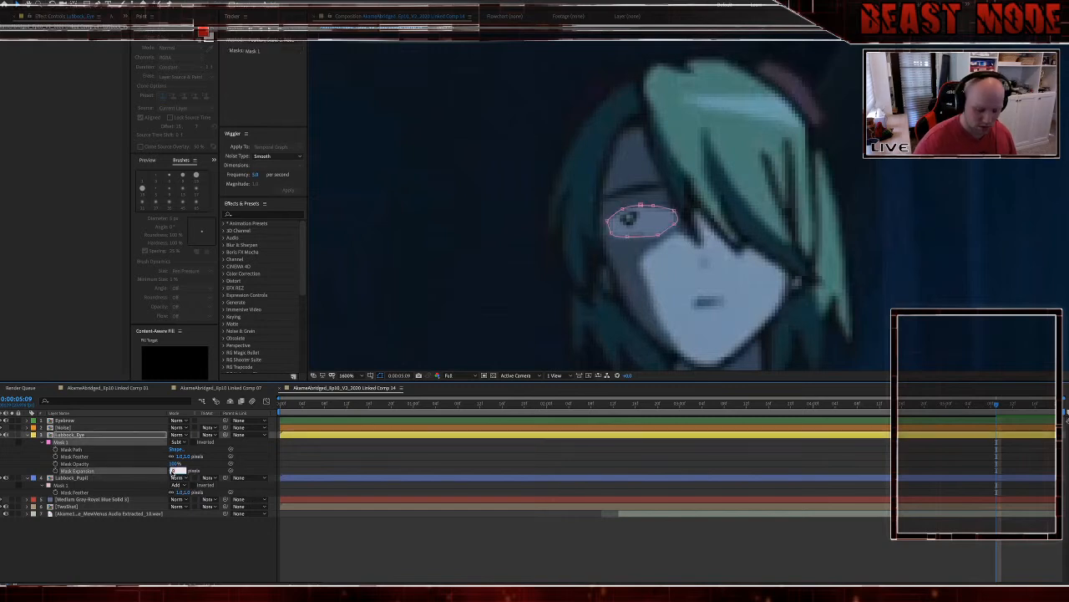
Step: Set the Mask 1 expansion on the Lubbock_Eye layer to -0.5 pixels and preview the eye animation
{"action": "type", "text": "-5"}
{"action": "key", "text": "Return"}
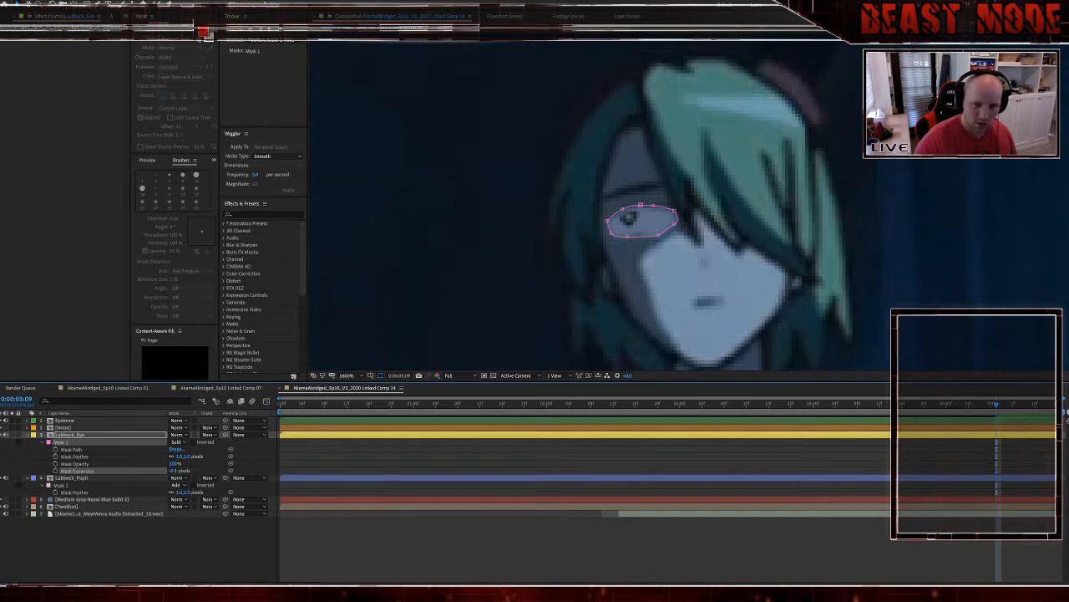
{"action": "left_click", "coordinate": [464, 525]}
{"action": "left_click_drag", "start_coordinate": [971, 407], "coordinate": [574, 405]}
{"action": "key", "text": "space"}
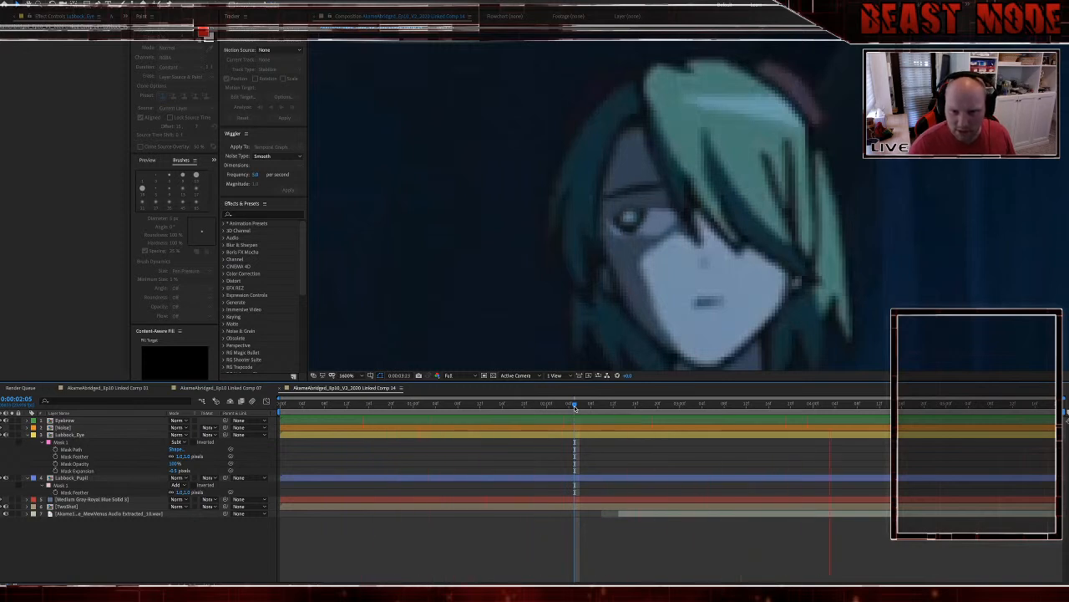
{"action": "key", "text": "space"}
Step: Move the Noise and TwoShot compositions into the PreCOMP folder of the project
{"action": "left_click", "coordinate": [9, 16]}
{"action": "left_click", "coordinate": [30, 109]}
{"action": "left_click", "coordinate": [14, 158]}
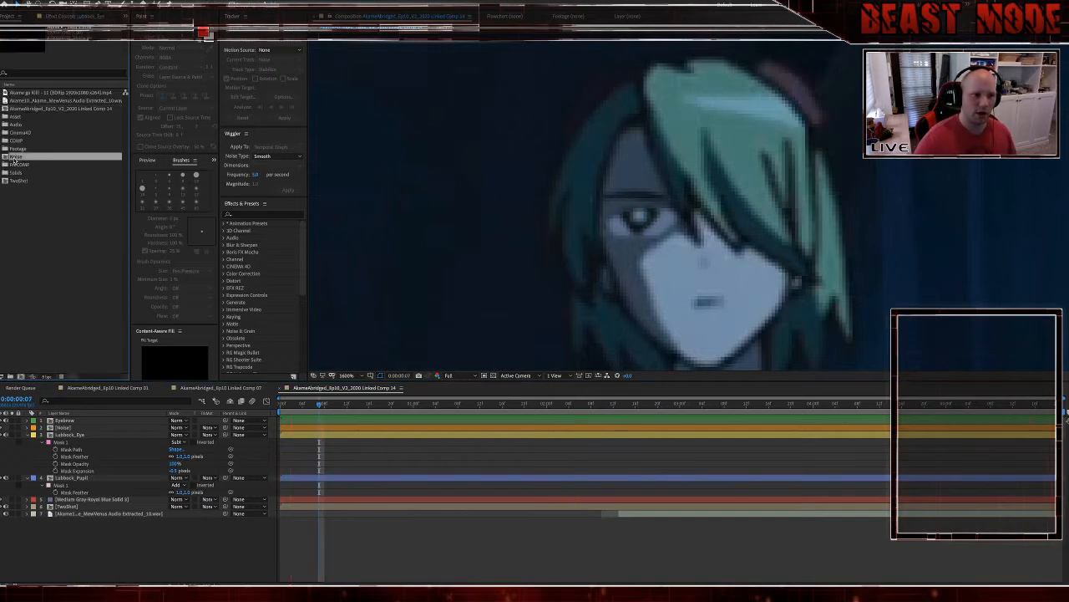
{"action": "left_click", "coordinate": [20, 180], "text": "ctrl"}
{"action": "left_click_drag", "start_coordinate": [19, 180], "coordinate": [15, 165]}
Step: Render the AkameAbridged_Ep10_V2_2020 Linked Comp 14 composition through the render queue, and switch to Premiere Pro
{"action": "left_click", "coordinate": [27, 110]}
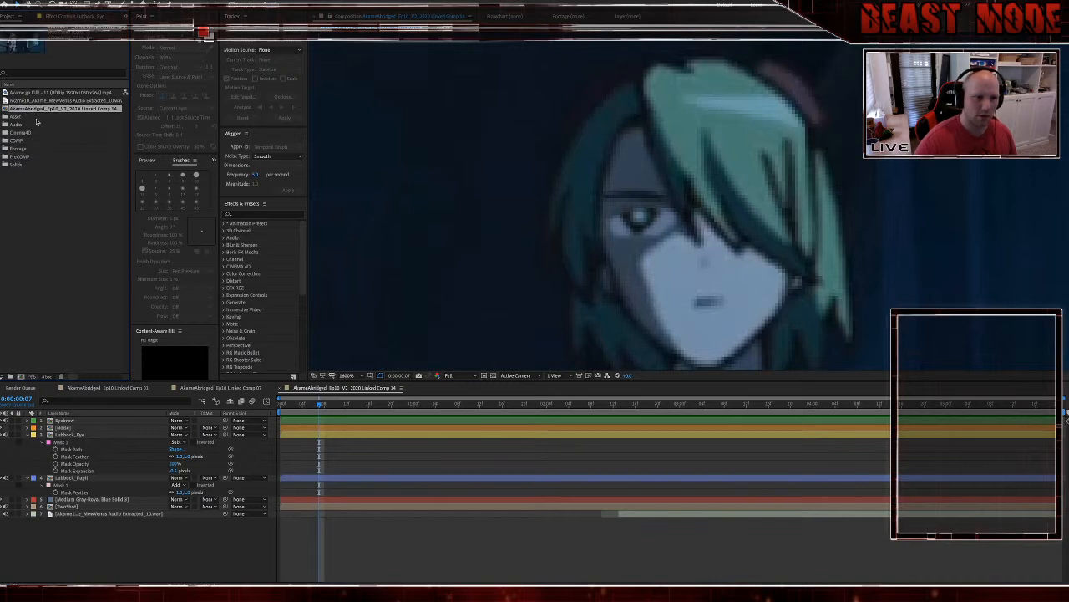
{"action": "key", "text": "ctrl+m"}
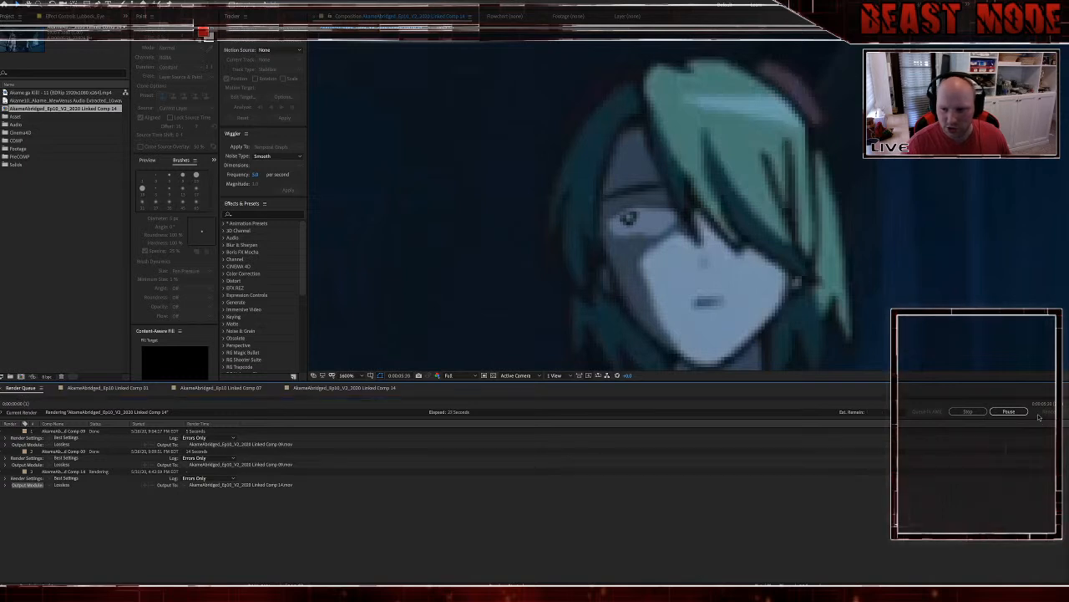
{"action": "key", "text": "super+Tab"}
{"action": "key", "text": "super+Tab"}
{"action": "key", "text": "super+Tab"}
{"action": "key", "text": "super+Tab"}
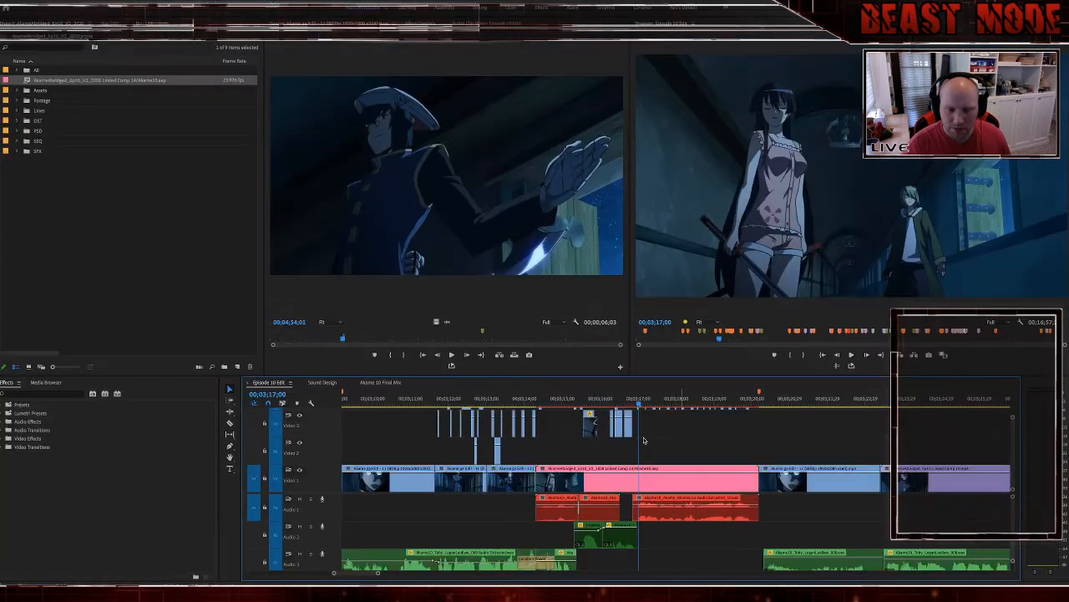
Step: Load the rendered AkameAbridged_Ep10_V2_2020 Linked Comp 14.mov from the Akame render folder and overwrite the linked comp clip on Video 1 with it
{"action": "left_click", "coordinate": [633, 484]}
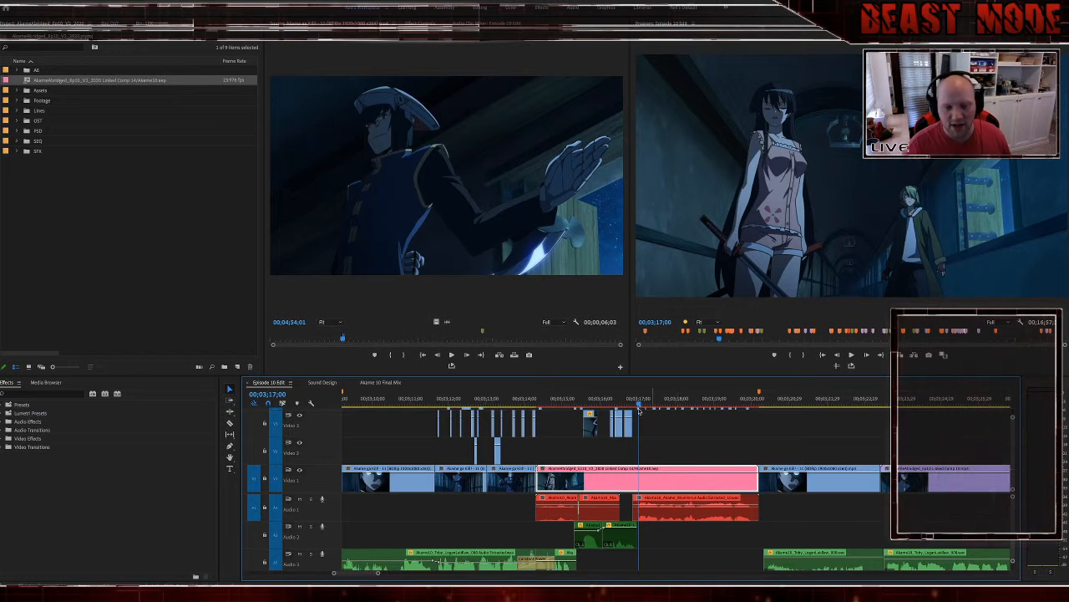
{"action": "left_click", "coordinate": [551, 434]}
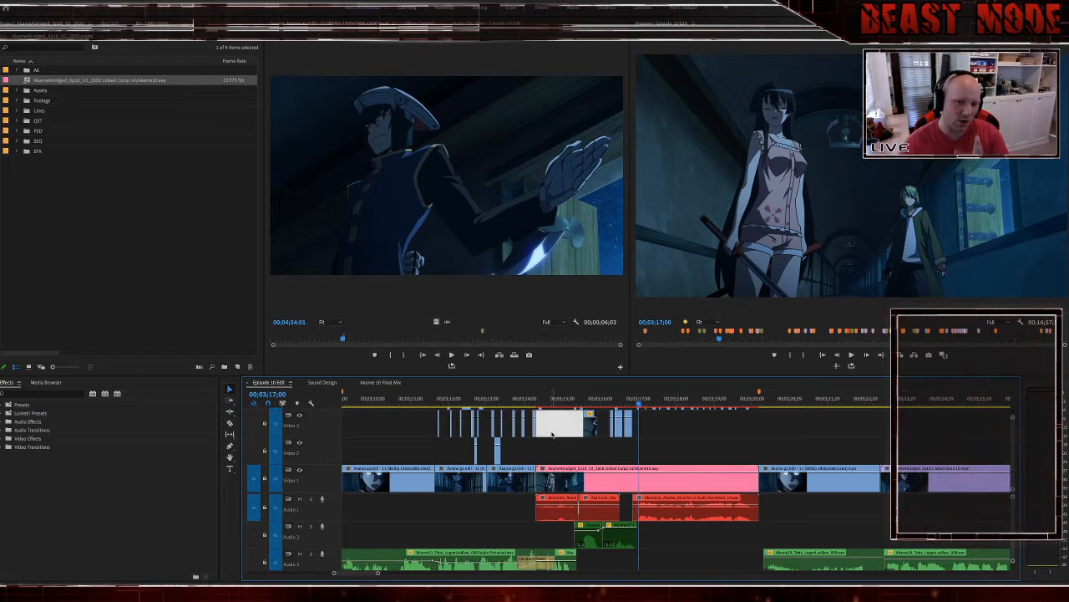
{"action": "left_click", "coordinate": [556, 449]}
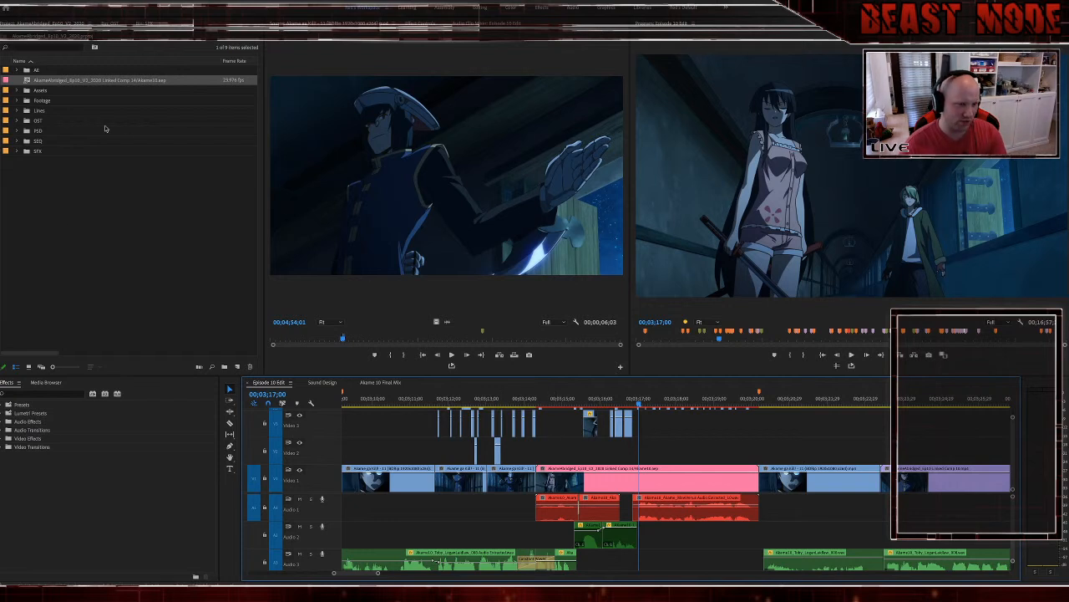
{"action": "left_click", "coordinate": [45, 382]}
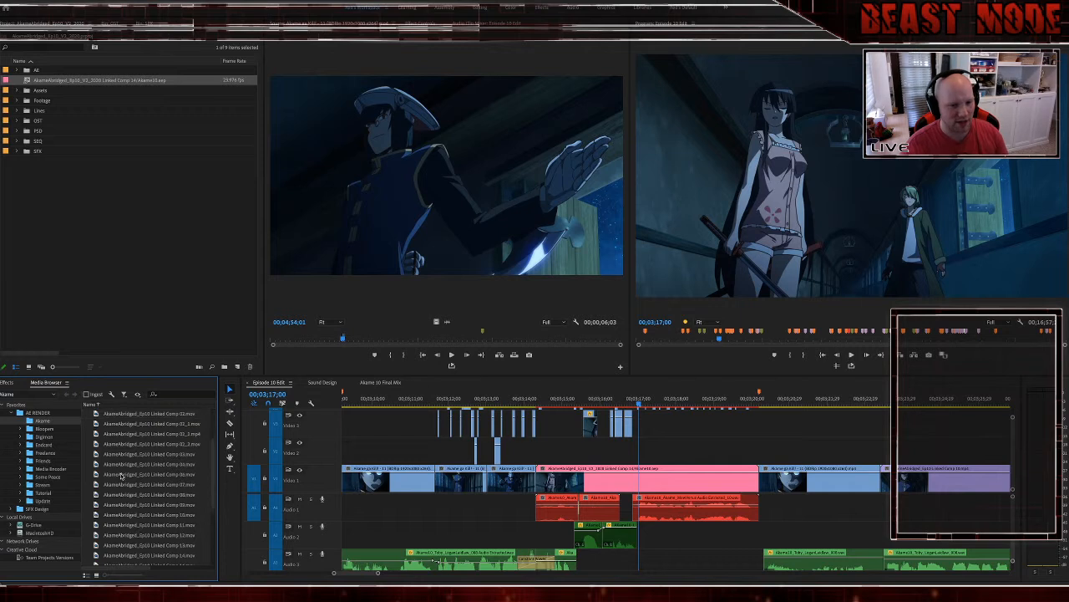
{"action": "scroll", "coordinate": [121, 474], "scroll_direction": "down", "scroll_amount": 5}
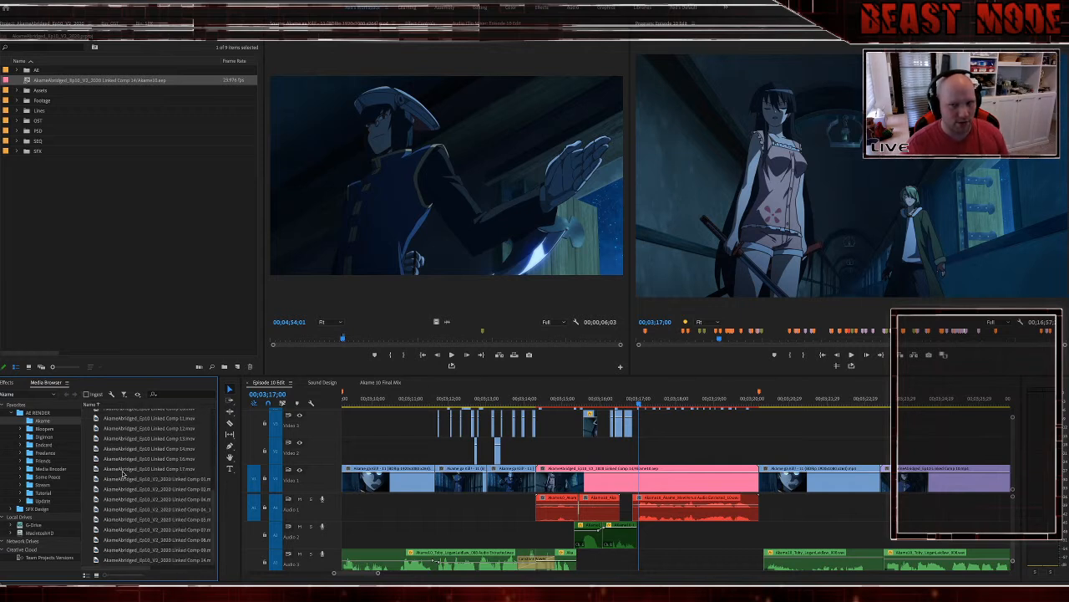
{"action": "double_click", "coordinate": [184, 563]}
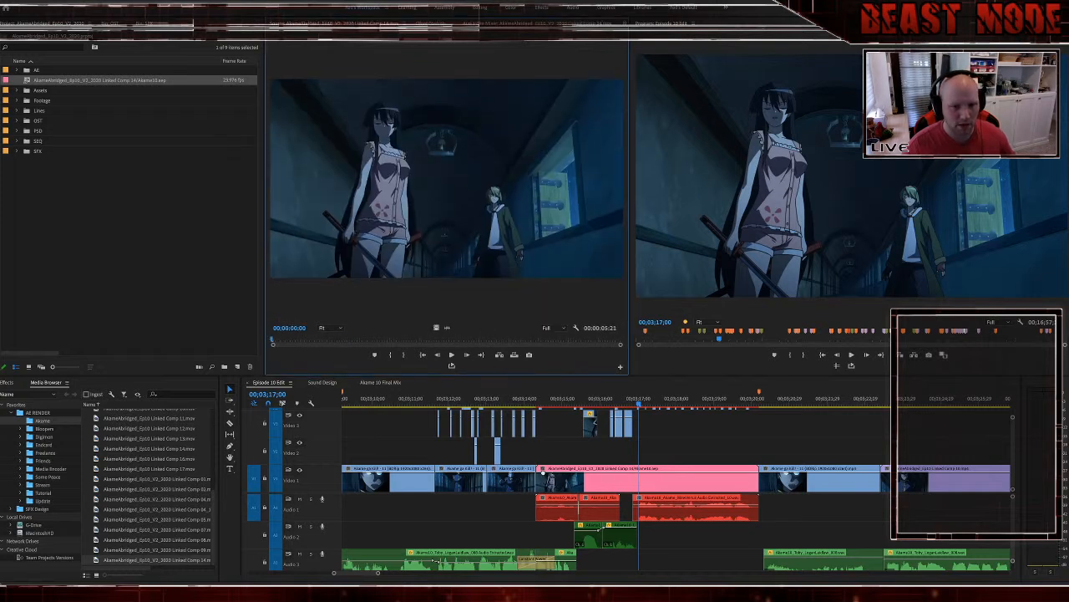
{"action": "left_click_drag", "start_coordinate": [539, 476], "coordinate": [539, 480]}
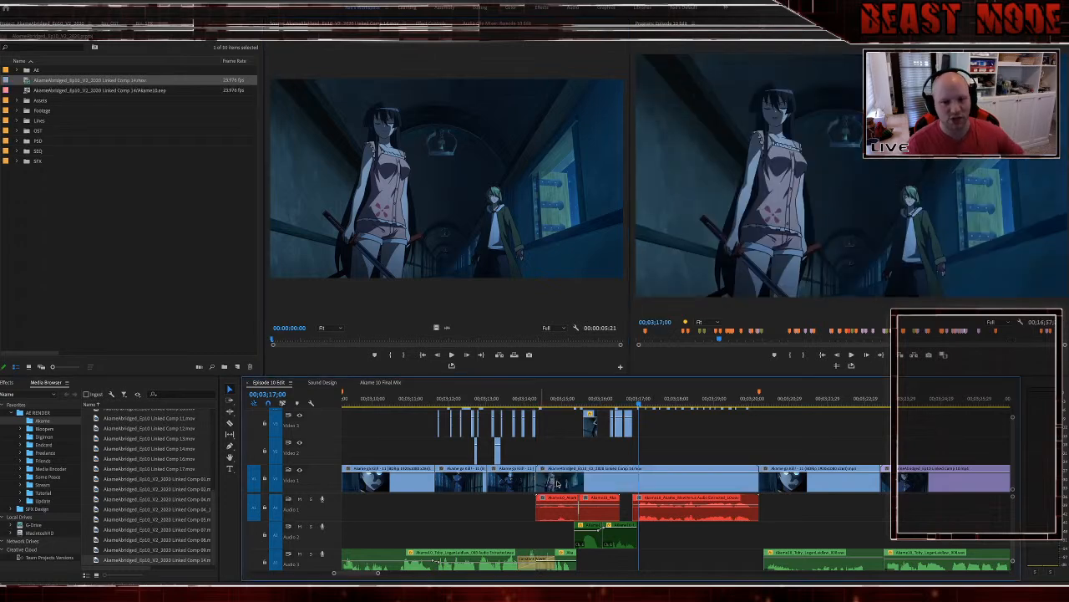
Step: Give the Linked Comp 14.mov clip on Video 1 a purple label colour
{"action": "right_click", "coordinate": [558, 483]}
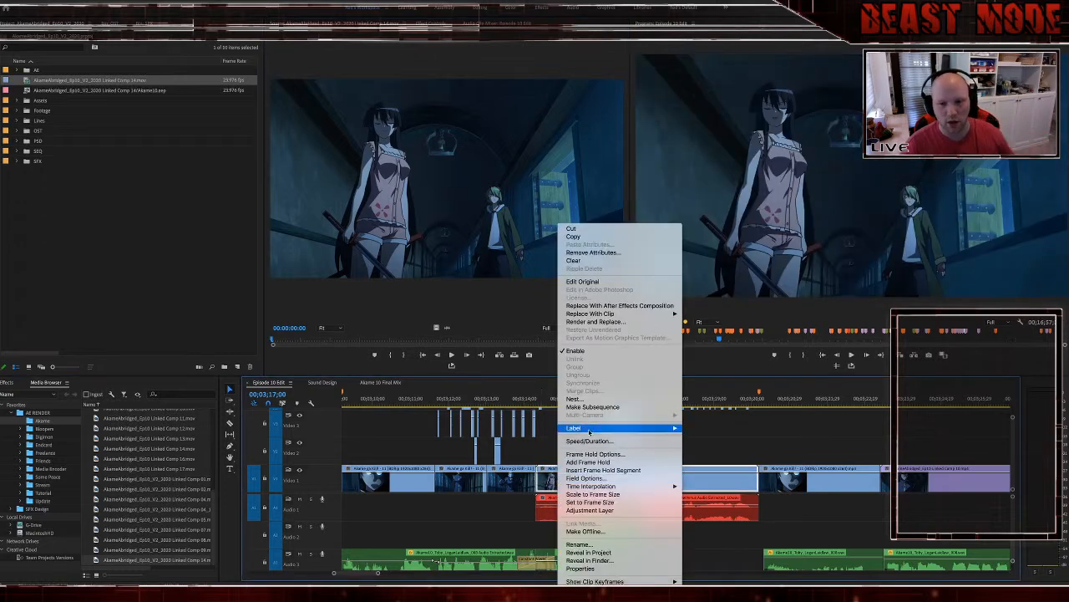
{"action": "mouse_move", "coordinate": [591, 428]}
{"action": "left_click", "coordinate": [705, 442]}
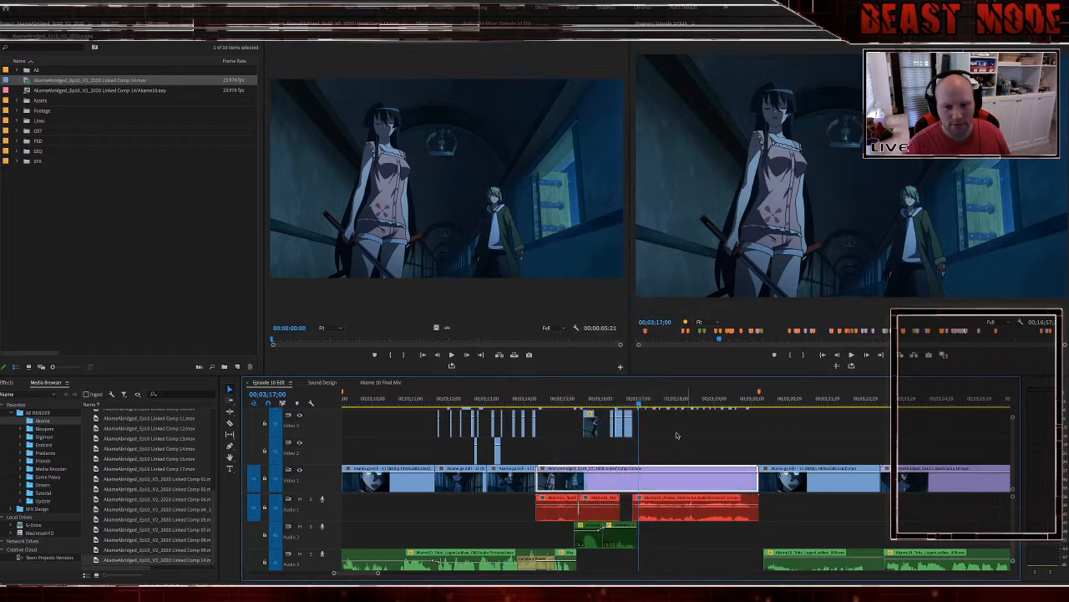
Step: Apply the purple label to the Linked Comp 14.mov project item and move the Linked Comp 14 items into the AE bin
{"action": "right_click", "coordinate": [26, 85]}
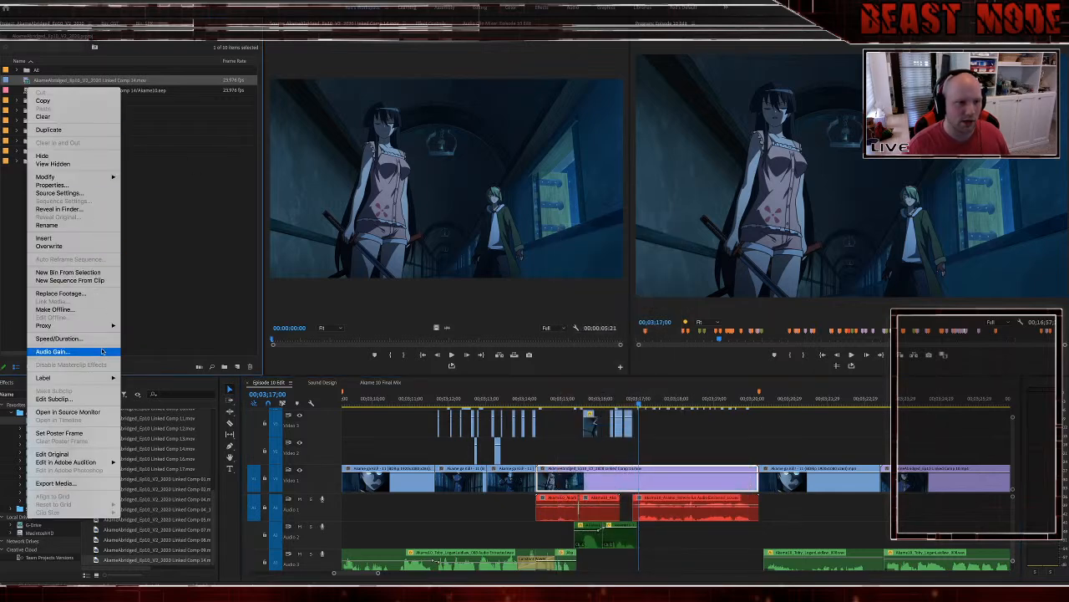
{"action": "mouse_move", "coordinate": [100, 377]}
{"action": "left_click", "coordinate": [136, 390]}
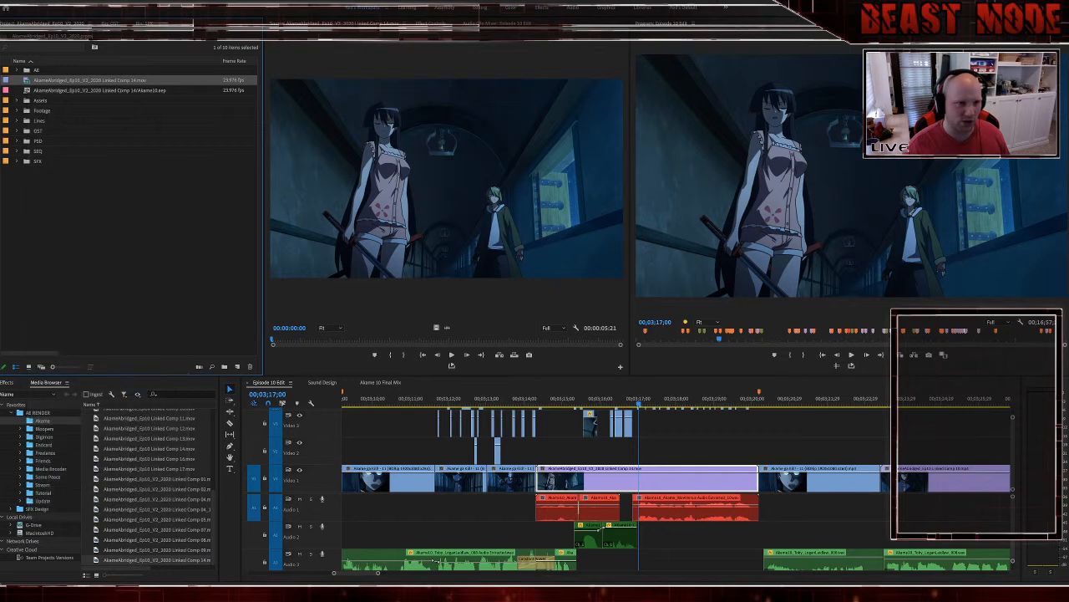
{"action": "left_click_drag", "start_coordinate": [28, 81], "coordinate": [29, 71]}
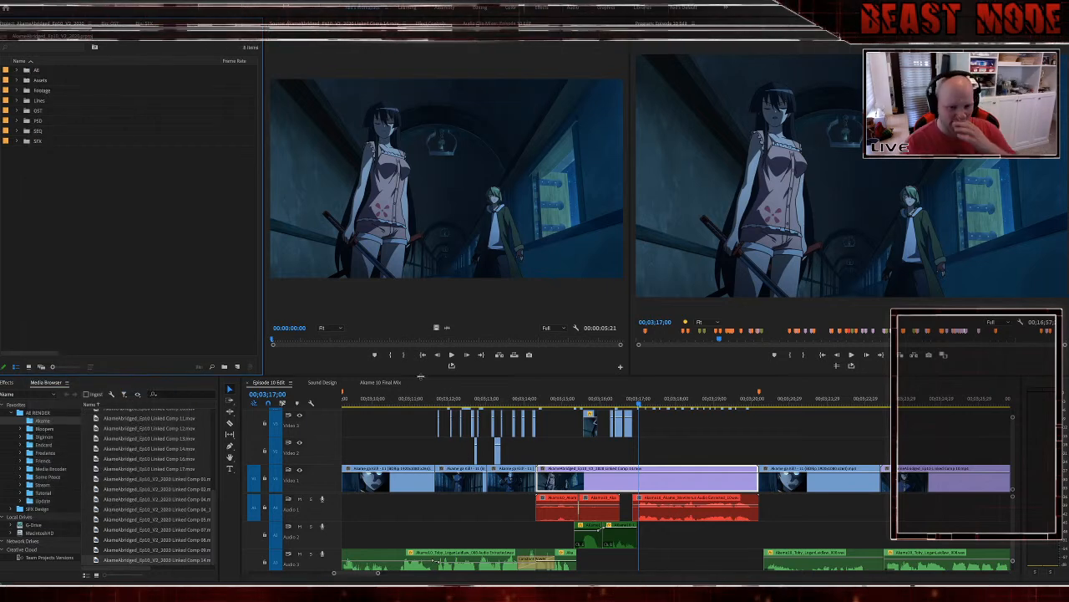
{"action": "left_click", "coordinate": [725, 453]}
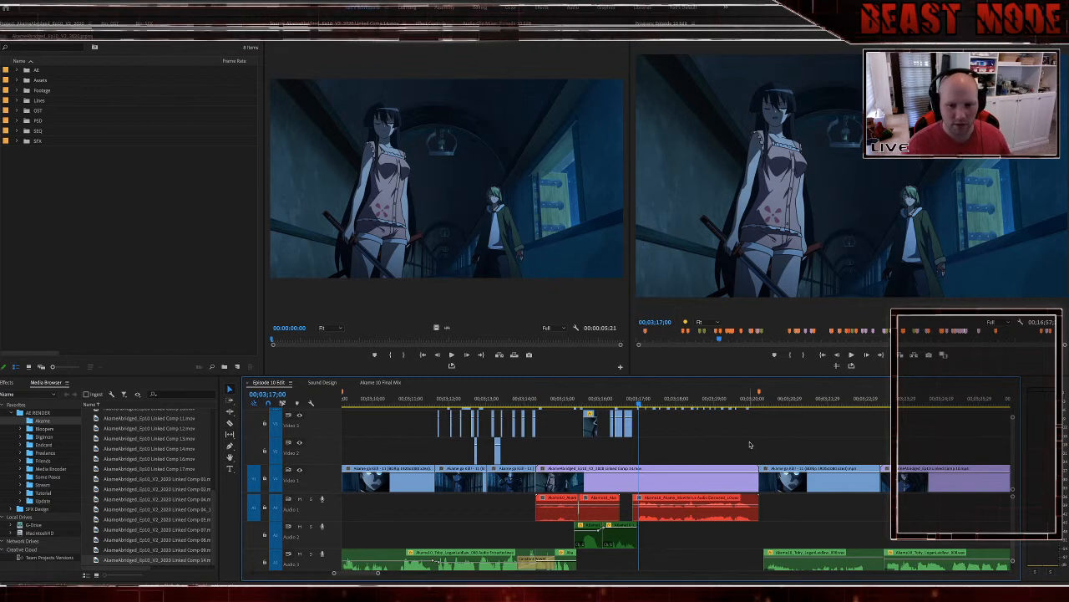
Step: Check the tracks around the replaced clip and play back the Episode 10 Edit sequence through it
{"action": "scroll", "coordinate": [752, 455], "scroll_direction": "up", "scroll_amount": 3}
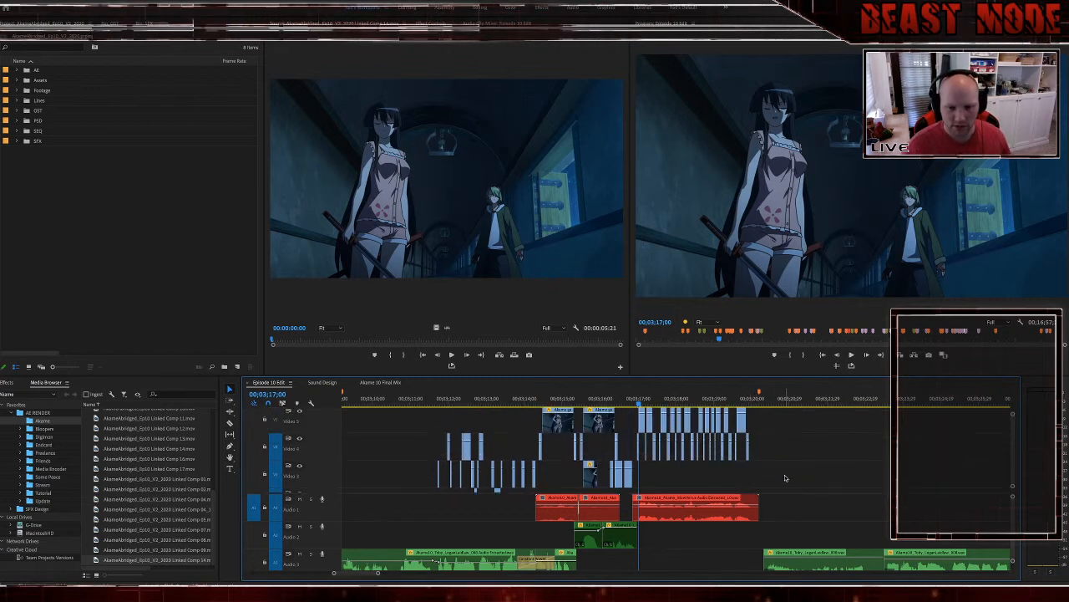
{"action": "scroll", "coordinate": [781, 474], "scroll_direction": "down", "scroll_amount": 3}
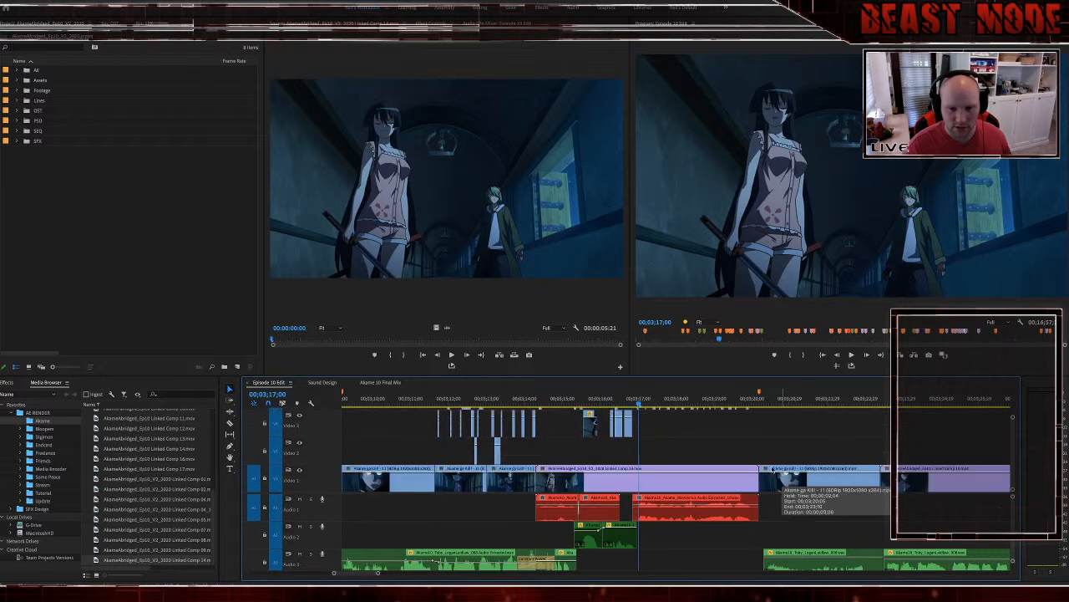
{"action": "scroll", "coordinate": [773, 470], "scroll_direction": "up", "scroll_amount": 1}
{"action": "left_click", "coordinate": [503, 398]}
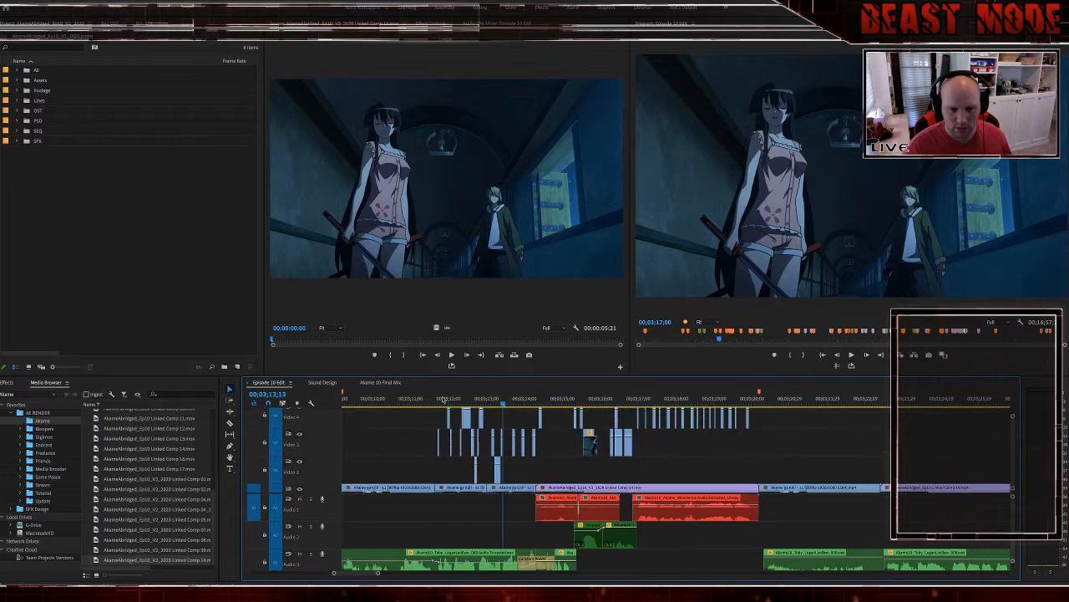
{"action": "left_click", "coordinate": [423, 399]}
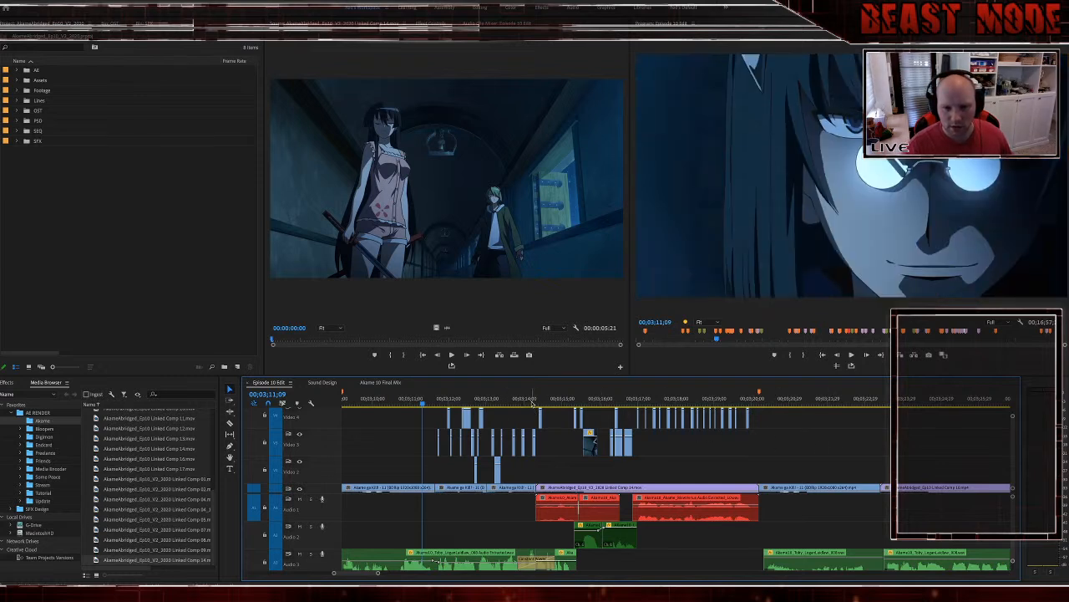
{"action": "left_click", "coordinate": [532, 403]}
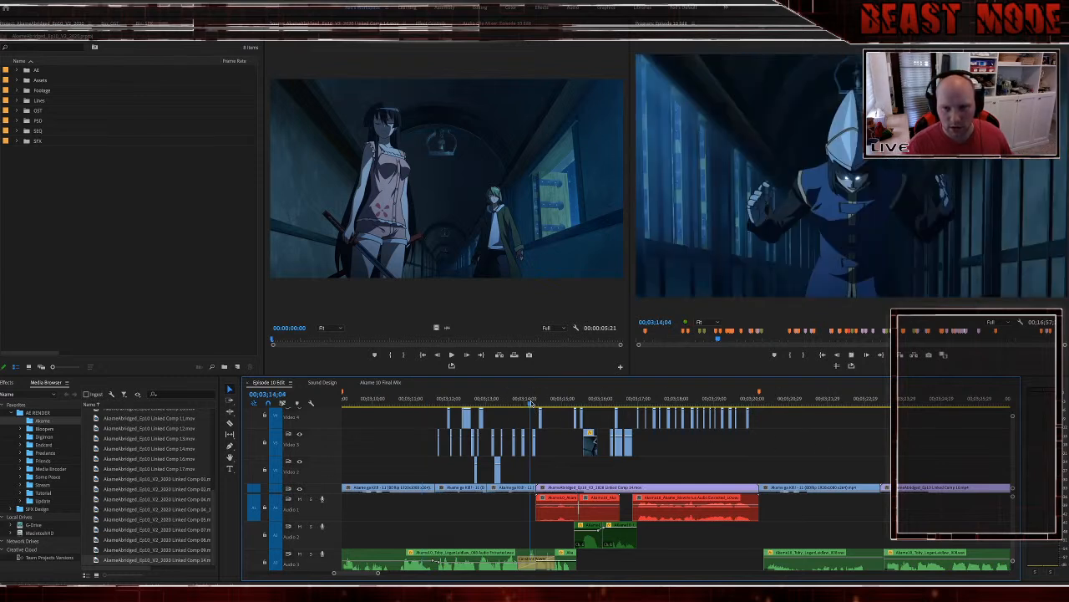
{"action": "key", "text": "space"}
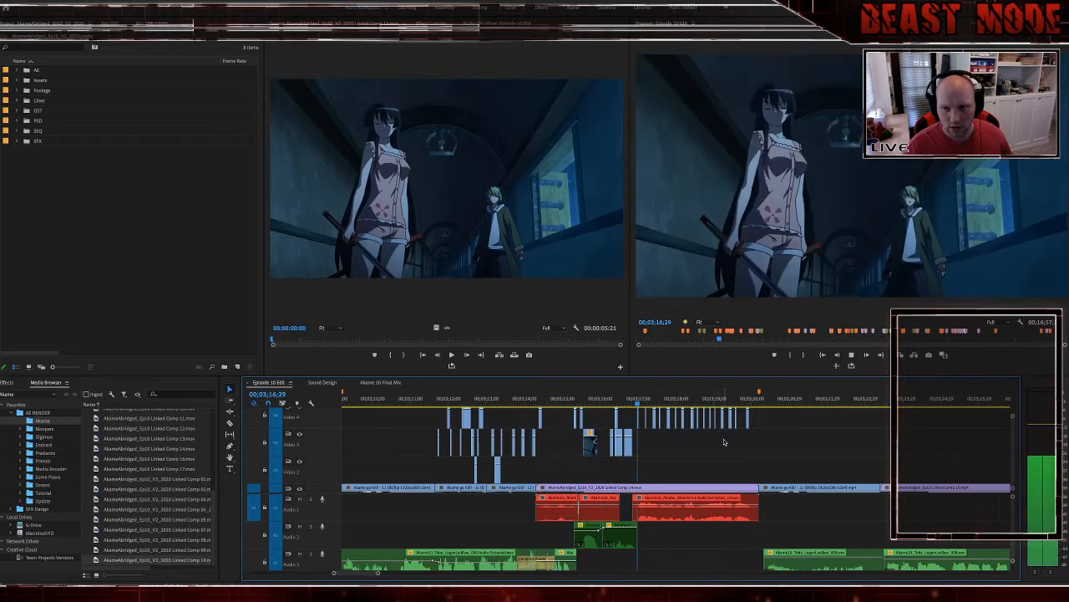
{"action": "left_click", "coordinate": [582, 404]}
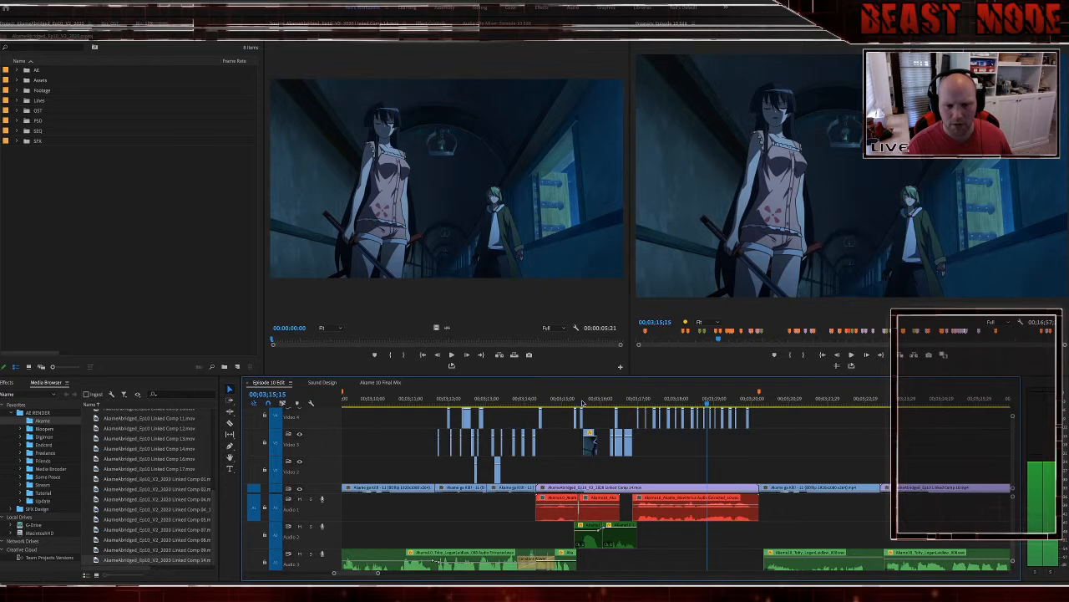
Step: Set the sequence preview's playback resolution to 1/4 and play the replaced clip from 00;03;15;15
{"action": "left_click", "coordinate": [1000, 323]}
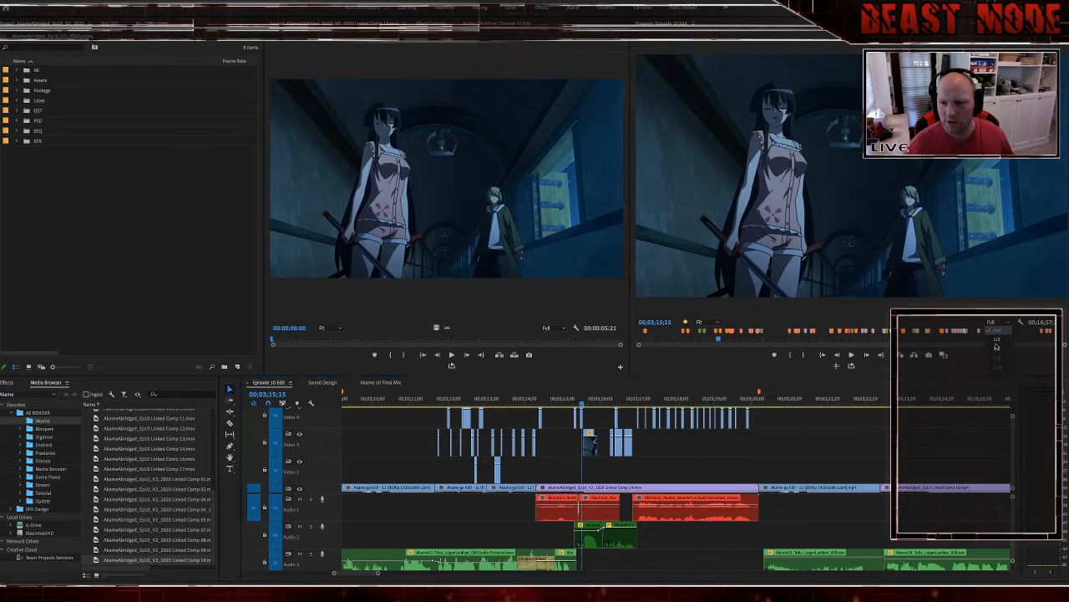
{"action": "left_click", "coordinate": [996, 349]}
{"action": "left_click", "coordinate": [832, 441]}
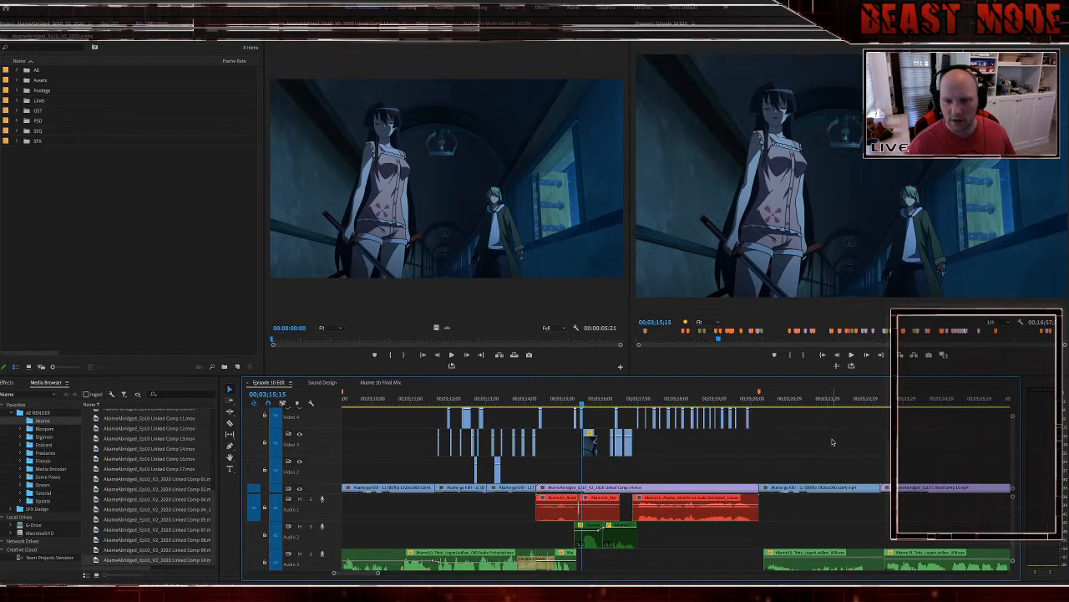
{"action": "key", "text": "space"}
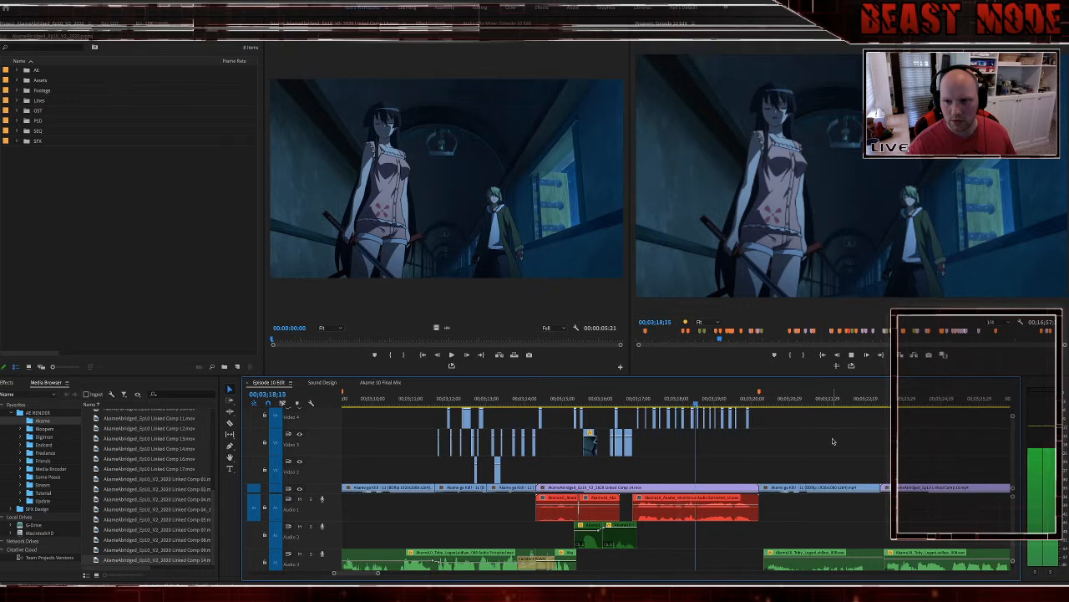
{"action": "key", "text": "space"}
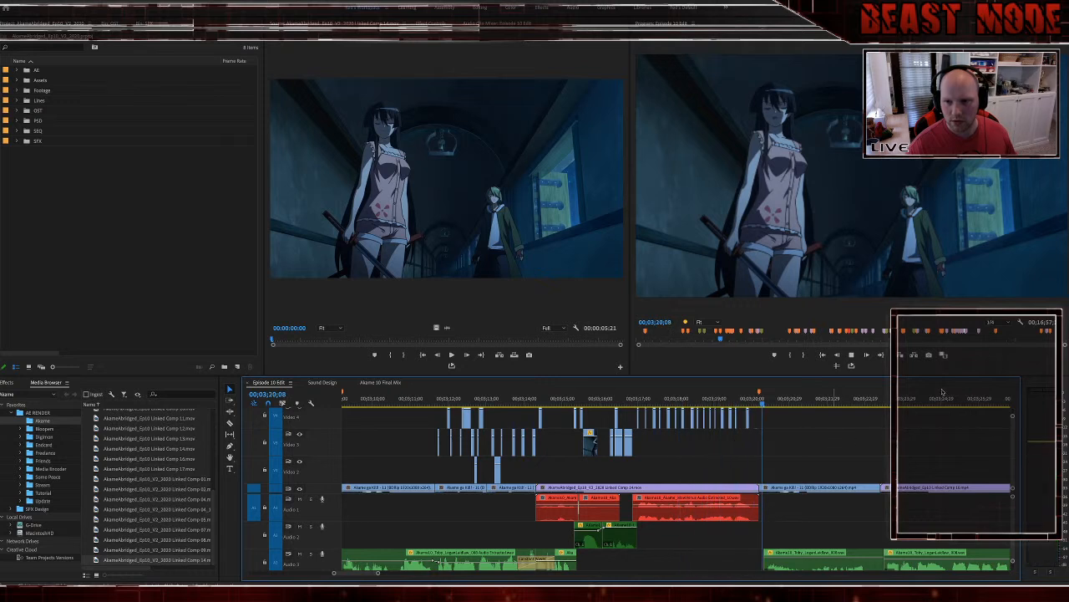
Step: Set the sequence preview's playback resolution to 1/2 and replay the replaced clip from 00;03;15;29
{"action": "left_click", "coordinate": [995, 322]}
{"action": "left_click", "coordinate": [996, 339]}
{"action": "left_click", "coordinate": [600, 399]}
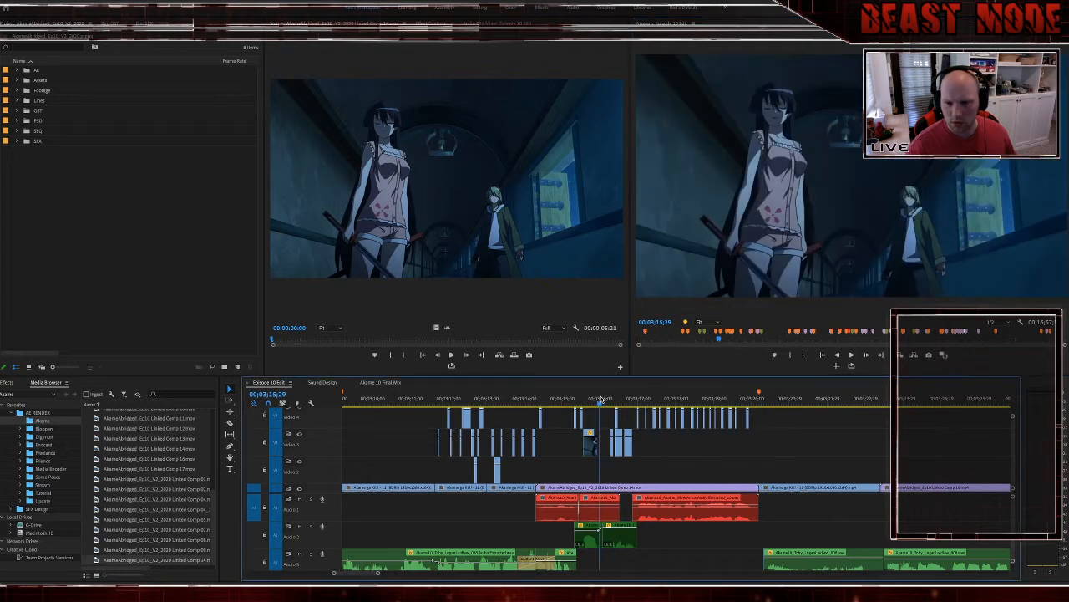
{"action": "key", "text": "space"}
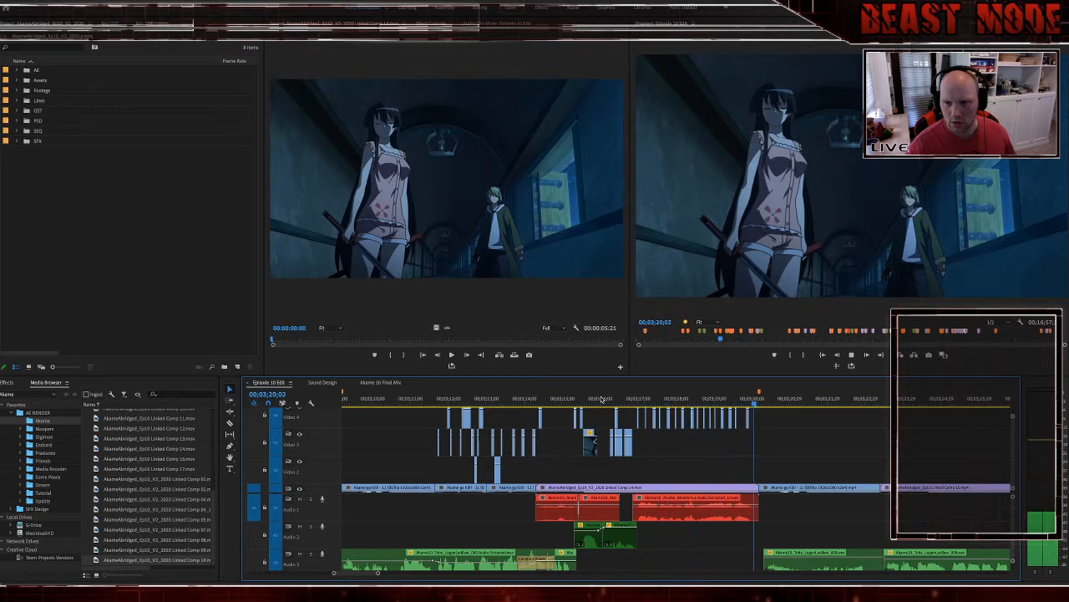
{"action": "key", "text": "space"}
Step: Restore the sequence preview's playback resolution to Full and save the project
{"action": "left_click", "coordinate": [991, 327]}
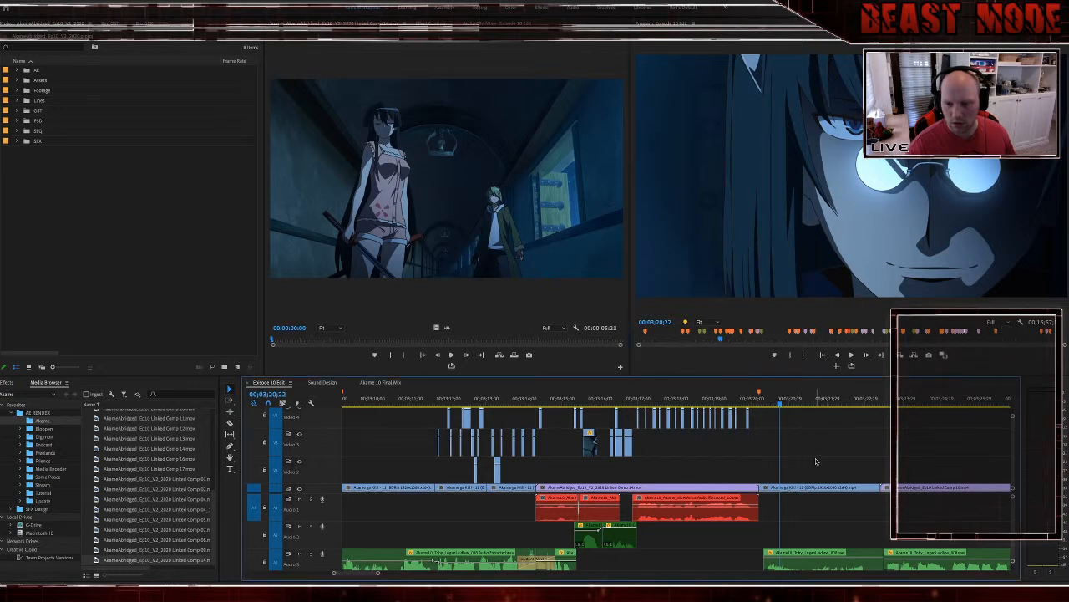
{"action": "key", "text": "ctrl+s"}
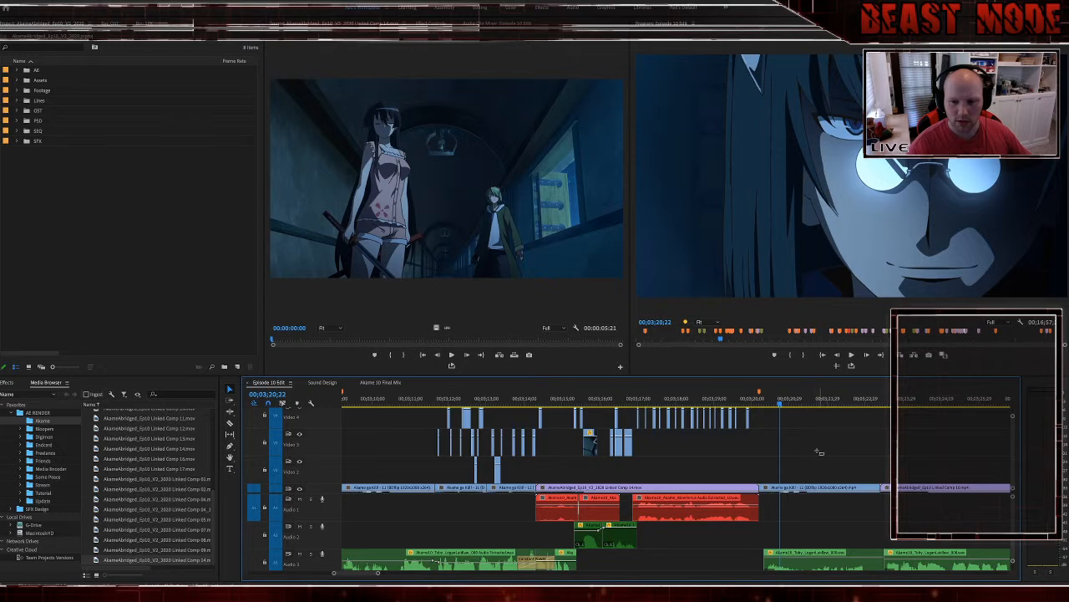
{"action": "scroll", "coordinate": [811, 449], "scroll_direction": "down", "scroll_amount": 1}
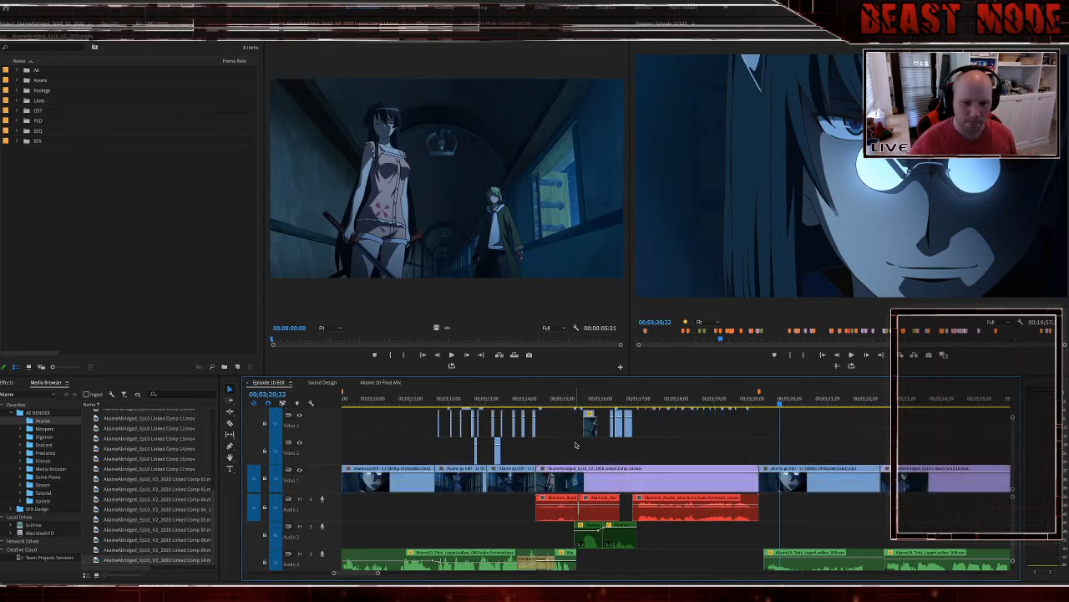
Step: Move all the overlay clips stacked above the Linked Comp 14 clip down one video track and save the project
{"action": "scroll", "coordinate": [575, 444], "scroll_direction": "right", "scroll_amount": 1}
{"action": "scroll", "coordinate": [575, 444], "scroll_direction": "right", "scroll_amount": 3}
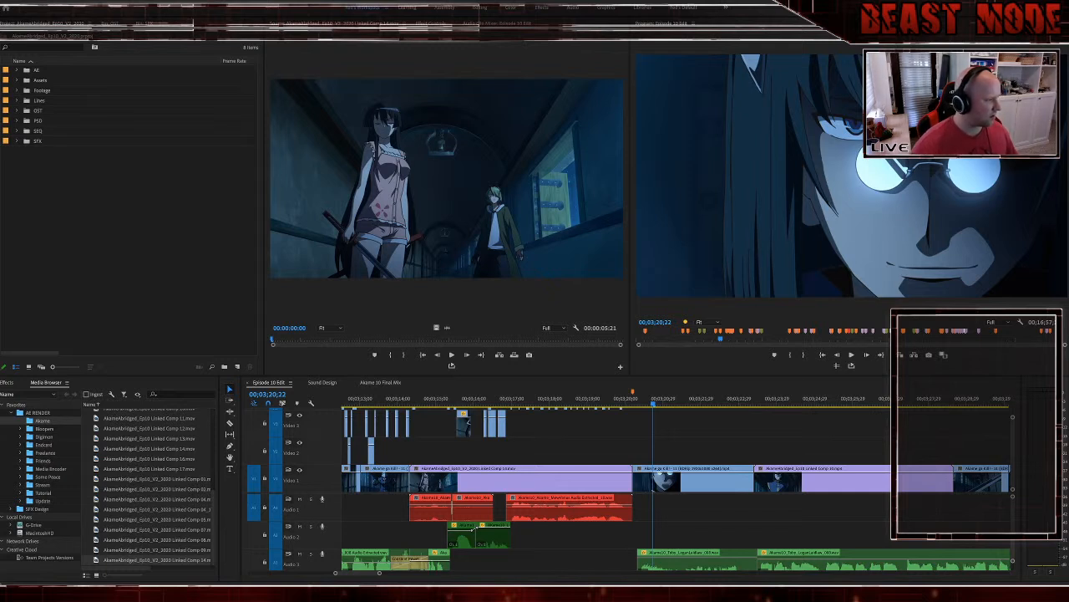
{"action": "left_click", "coordinate": [534, 425]}
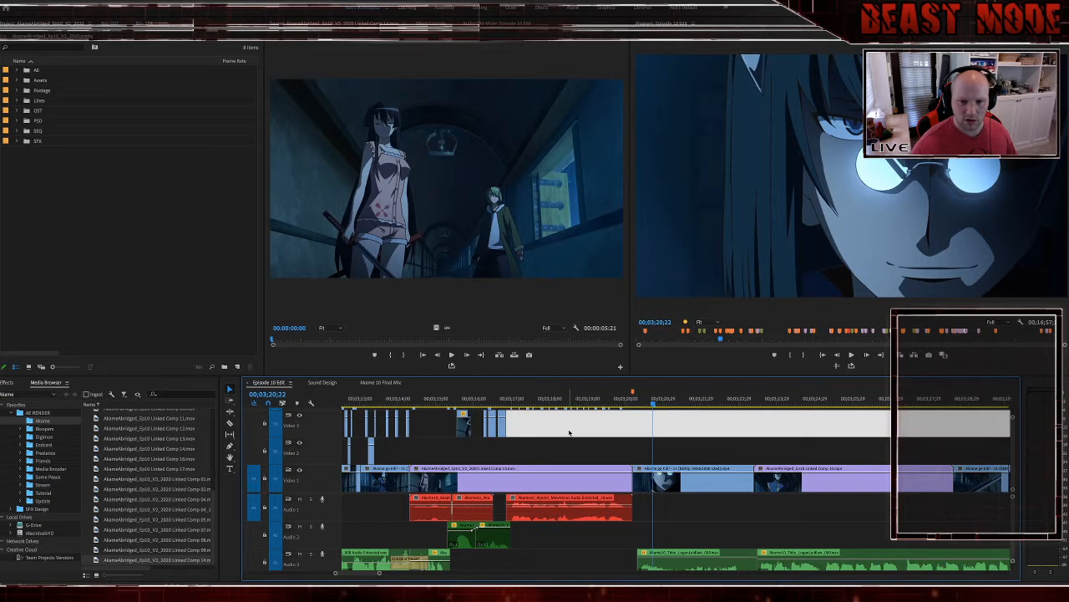
{"action": "scroll", "coordinate": [613, 444], "scroll_direction": "up", "scroll_amount": 1}
{"action": "scroll", "coordinate": [612, 444], "scroll_direction": "up", "scroll_amount": 2}
{"action": "left_click_drag", "start_coordinate": [682, 471], "coordinate": [436, 429]}
{"action": "scroll", "coordinate": [437, 429], "scroll_direction": "up", "scroll_amount": 2}
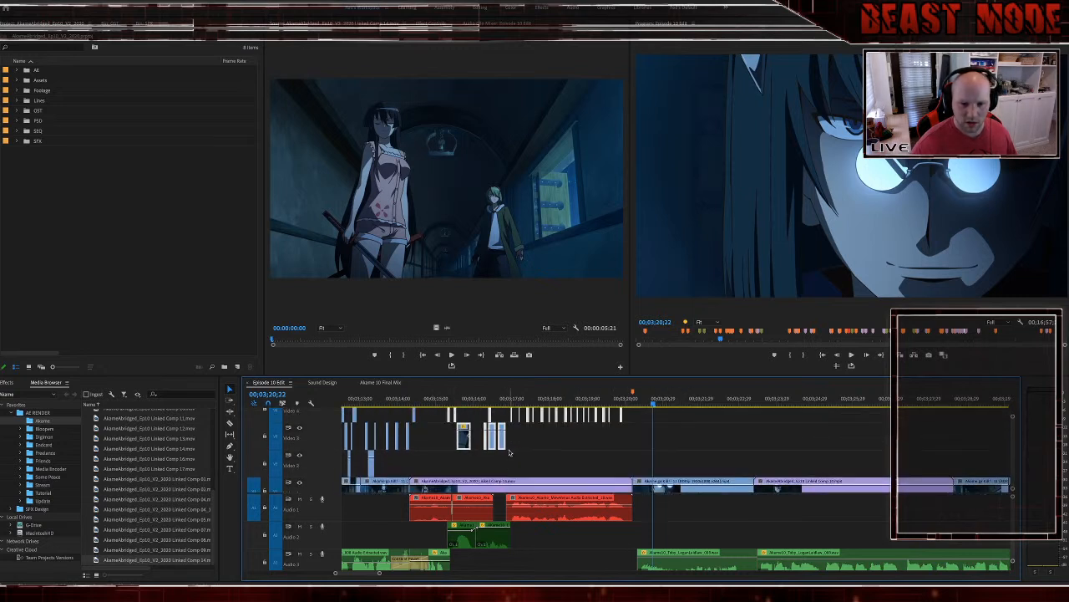
{"action": "left_click", "coordinate": [438, 404]}
{"action": "key", "text": "Up"}
{"action": "scroll", "coordinate": [438, 441], "scroll_direction": "down", "scroll_amount": 3}
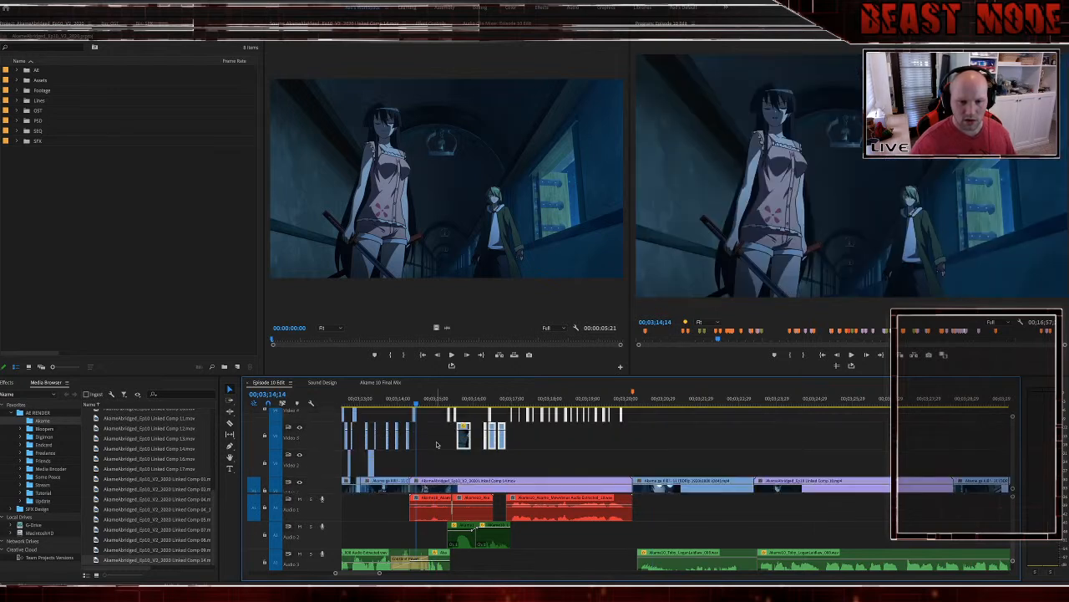
{"action": "scroll", "coordinate": [438, 434], "scroll_direction": "up", "scroll_amount": 1}
{"action": "scroll", "coordinate": [438, 433], "scroll_direction": "up", "scroll_amount": 1}
{"action": "left_click_drag", "start_coordinate": [434, 421], "coordinate": [433, 443]}
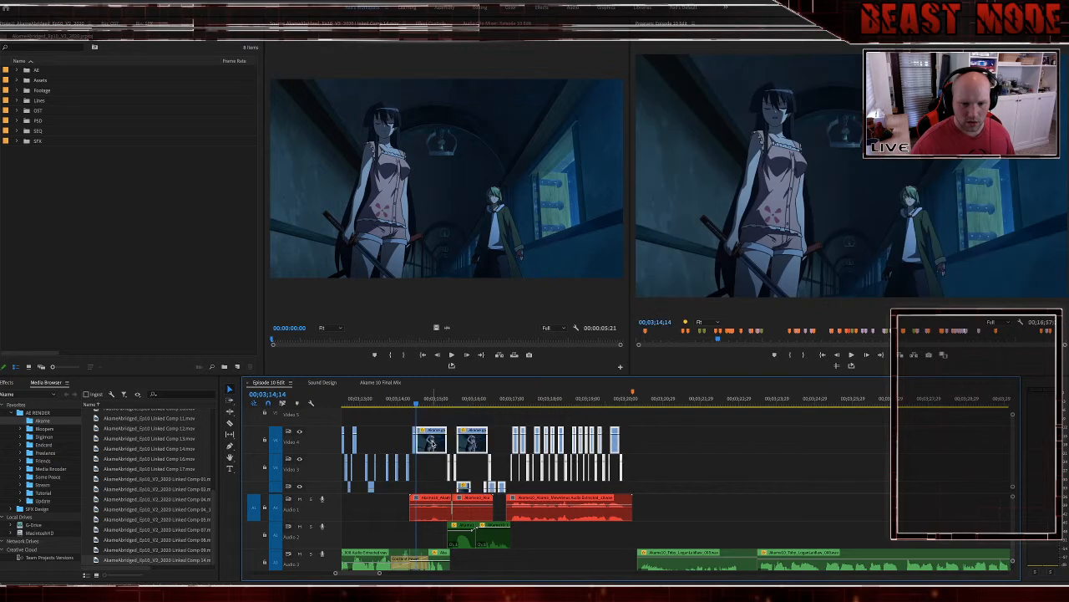
{"action": "scroll", "coordinate": [432, 443], "scroll_direction": "down", "scroll_amount": 1}
{"action": "scroll", "coordinate": [433, 444], "scroll_direction": "up", "scroll_amount": 3}
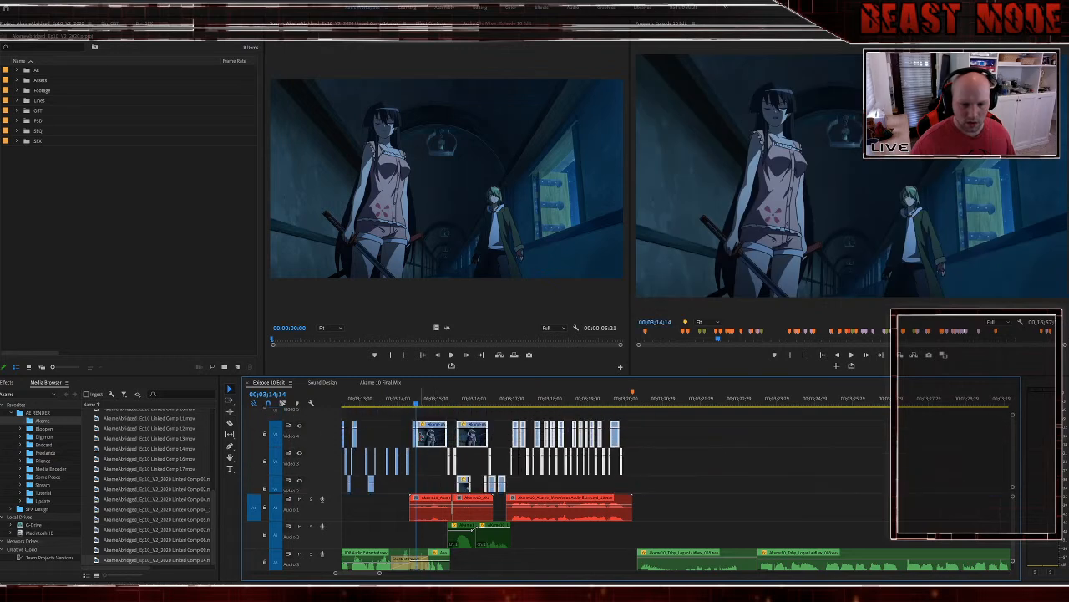
{"action": "left_click", "coordinate": [391, 432]}
{"action": "key", "text": "ctrl+s"}
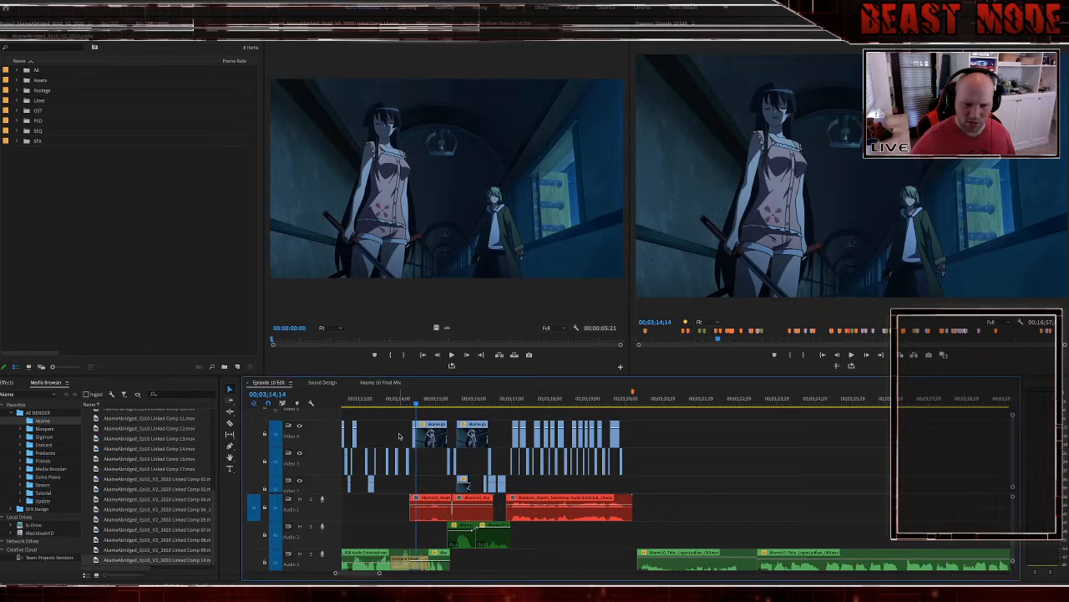
Step: Play back the Linked Comp 14 section from 00;03;14;14 and inspect the glasses close-up at 00;03;21;13 in the maximised sequence preview
{"action": "key", "text": "space"}
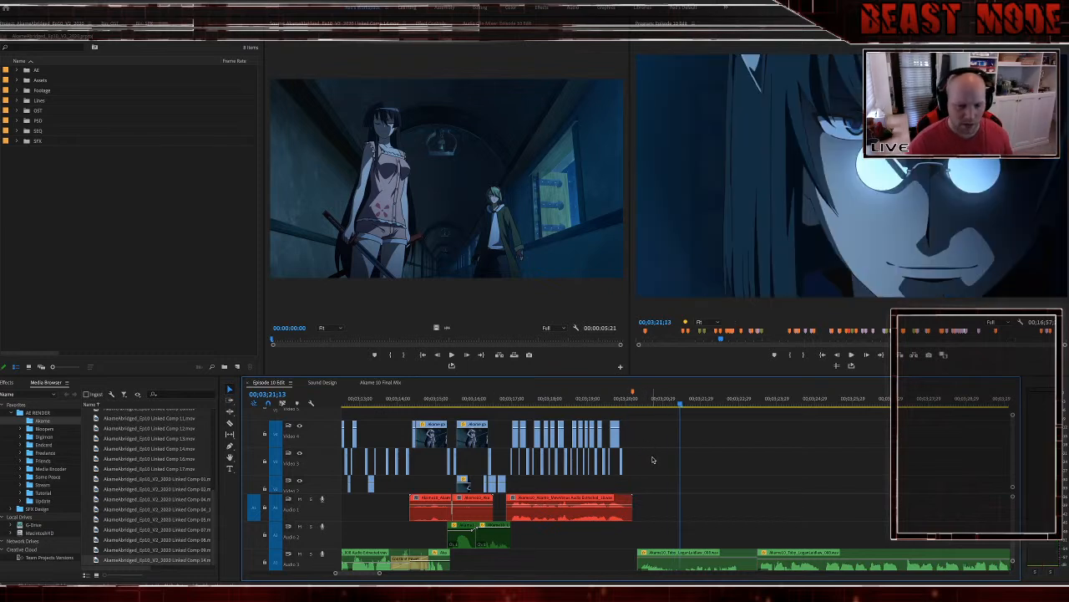
{"action": "scroll", "coordinate": [655, 458], "scroll_direction": "down", "scroll_amount": 2}
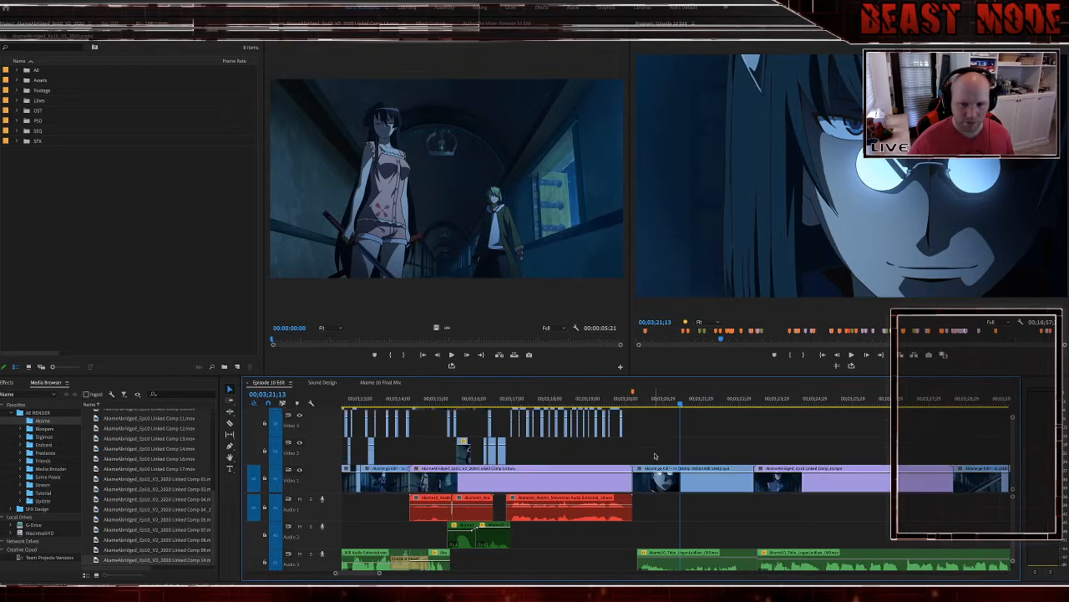
{"action": "left_click", "coordinate": [693, 365]}
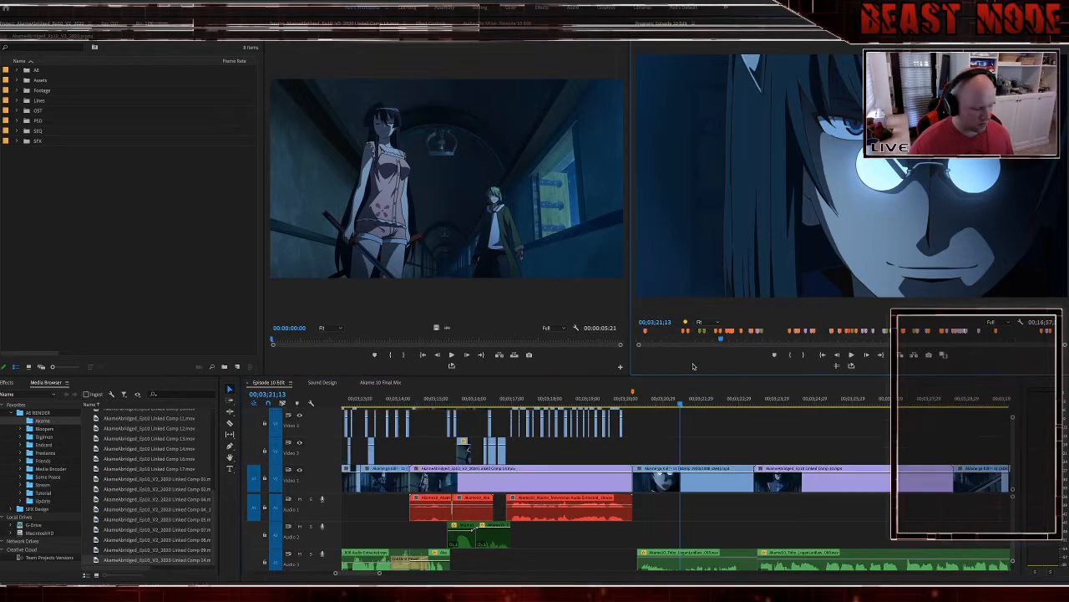
{"action": "key", "text": "grave"}
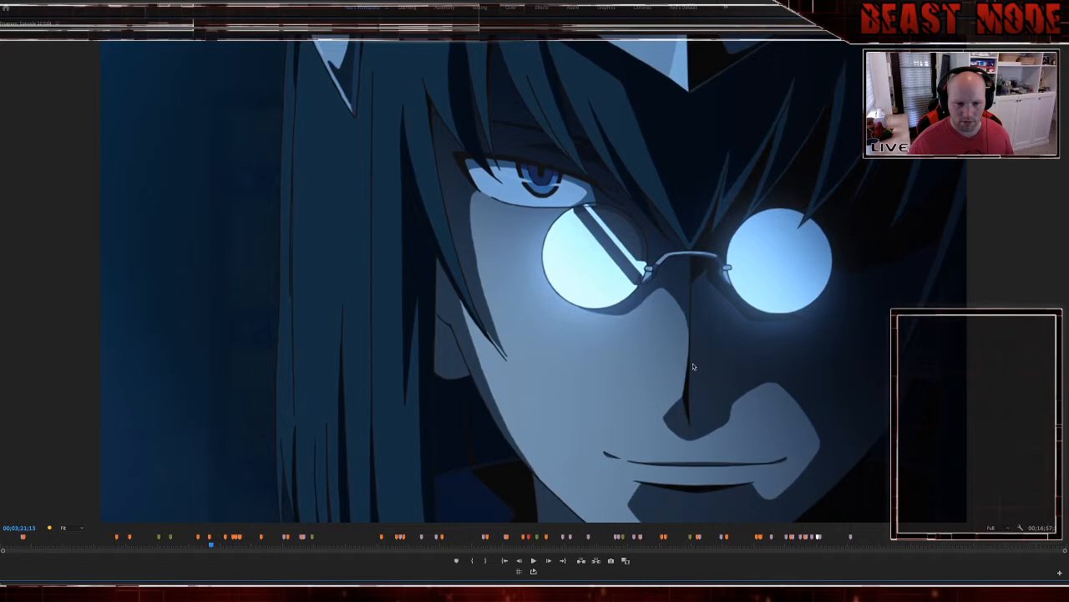
{"action": "key", "text": "grave"}
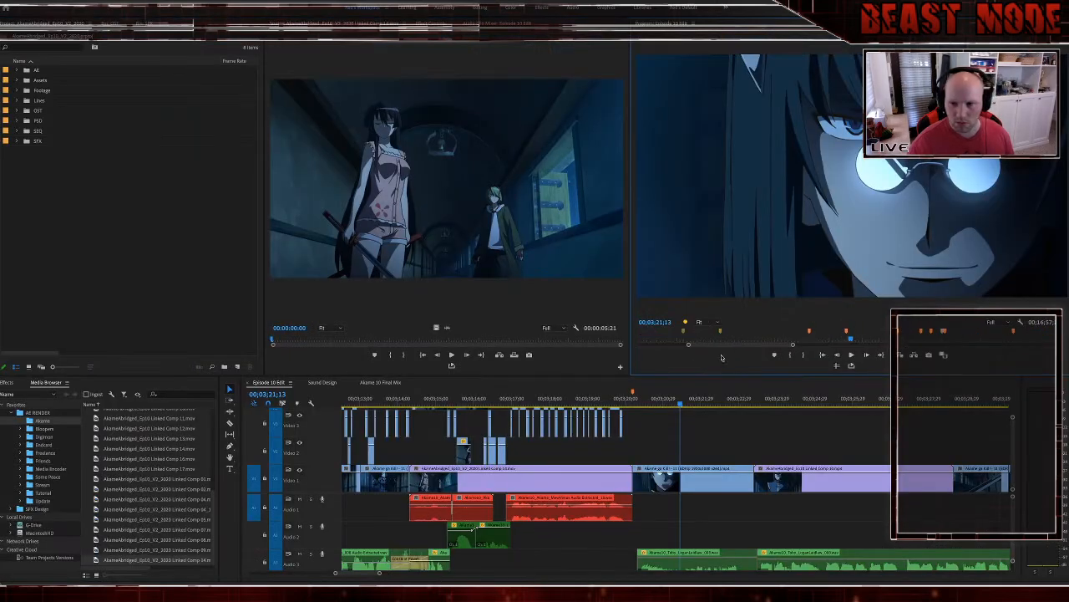
Step: Check the marked shots at 00;03;48;15 and 00;00;21;02 in the Episode 10 Edit sequence
{"action": "left_click", "coordinate": [943, 334]}
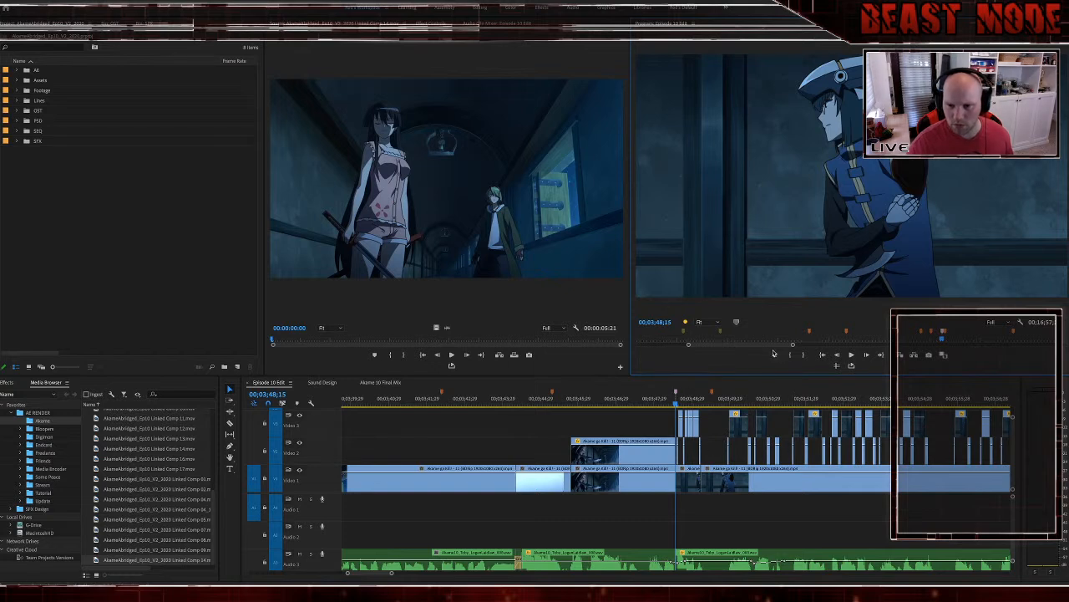
{"action": "left_click_drag", "start_coordinate": [769, 346], "coordinate": [705, 352]}
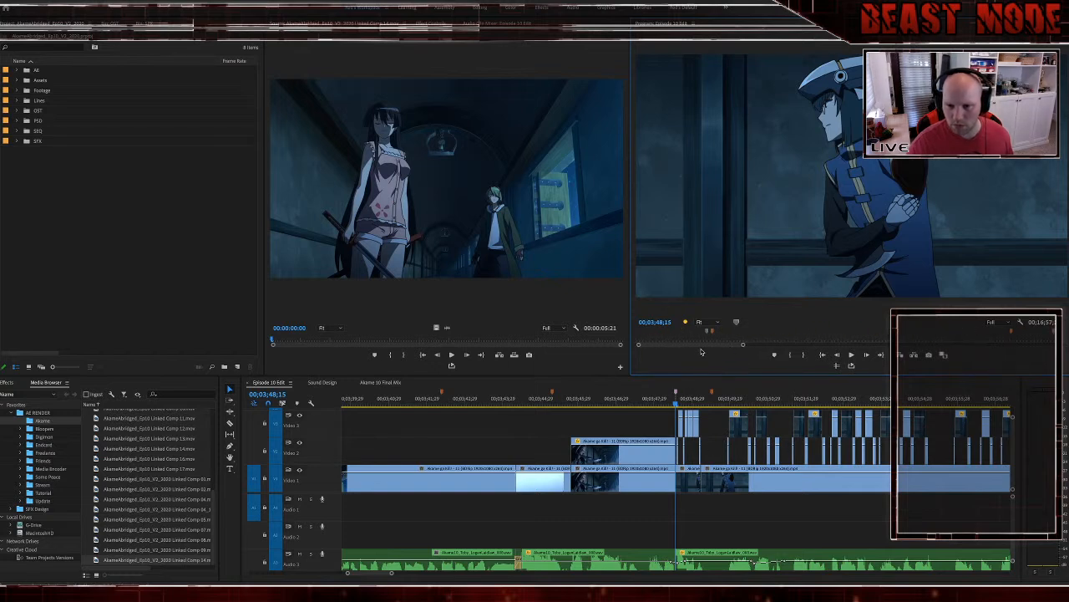
{"action": "left_click", "coordinate": [707, 333]}
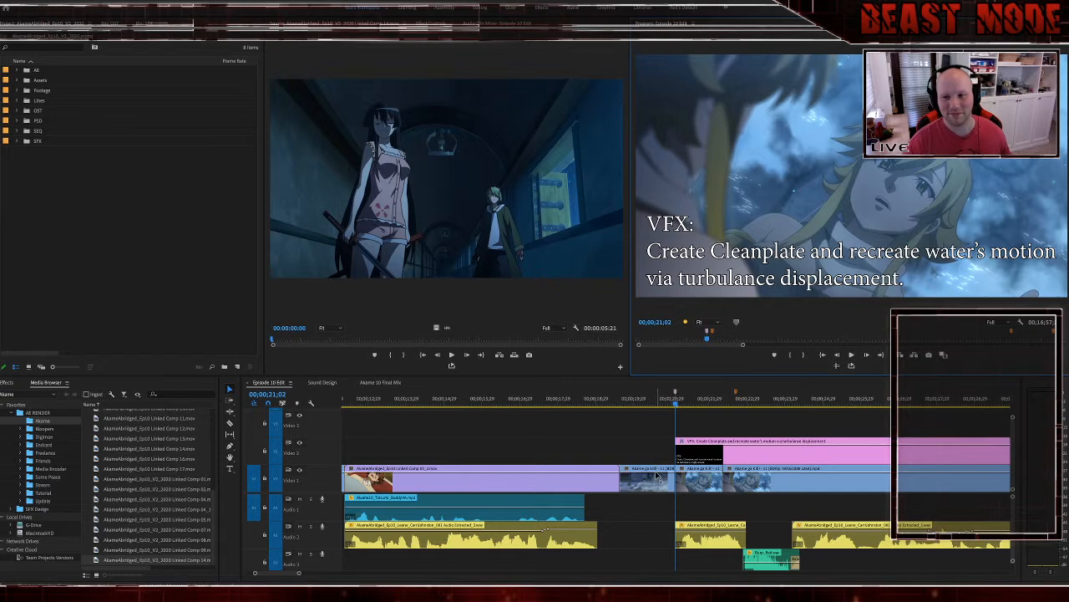
Step: Check the marked shots at 00;04;47;06 and 00;04;50;01 and look through the clips that follow them
{"action": "left_click_drag", "start_coordinate": [715, 346], "coordinate": [811, 350]}
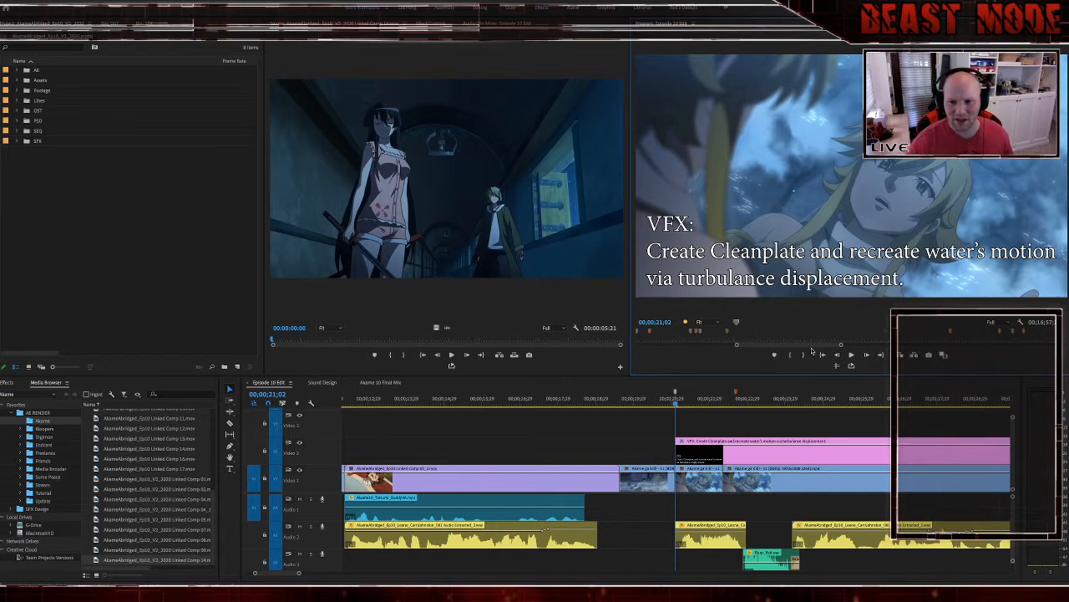
{"action": "left_click", "coordinate": [691, 332]}
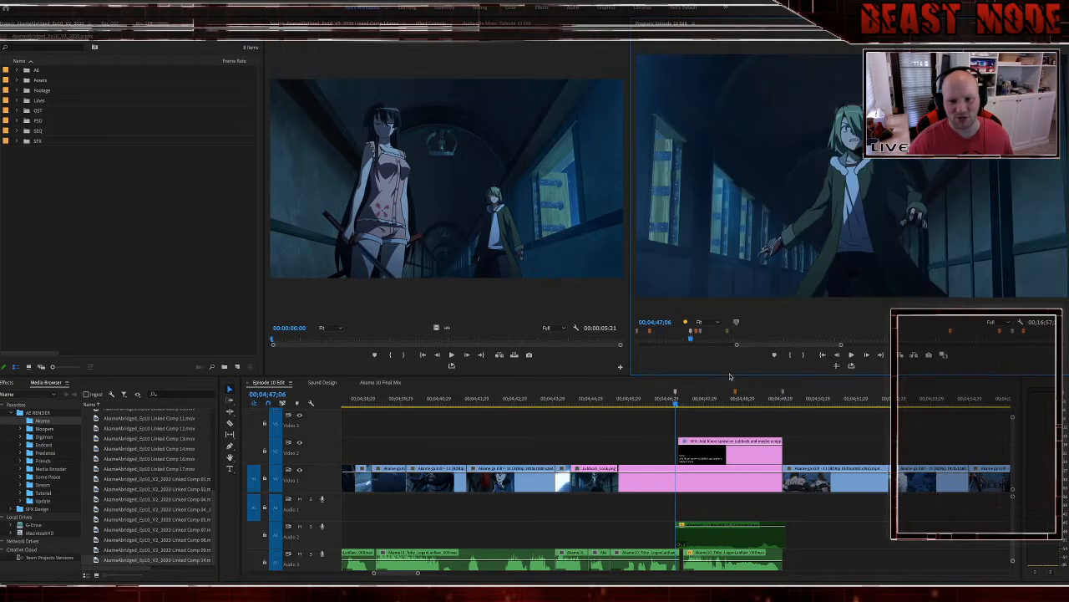
{"action": "left_click", "coordinate": [783, 399]}
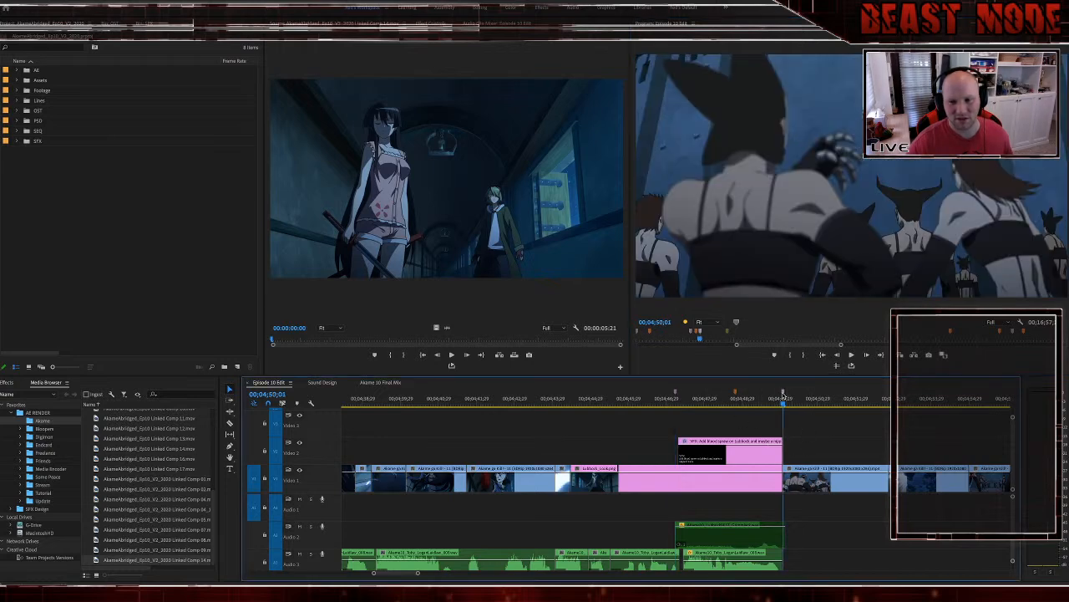
{"action": "scroll", "coordinate": [772, 457], "scroll_direction": "down", "scroll_amount": 5}
{"action": "scroll", "coordinate": [772, 457], "scroll_direction": "down", "scroll_amount": 10}
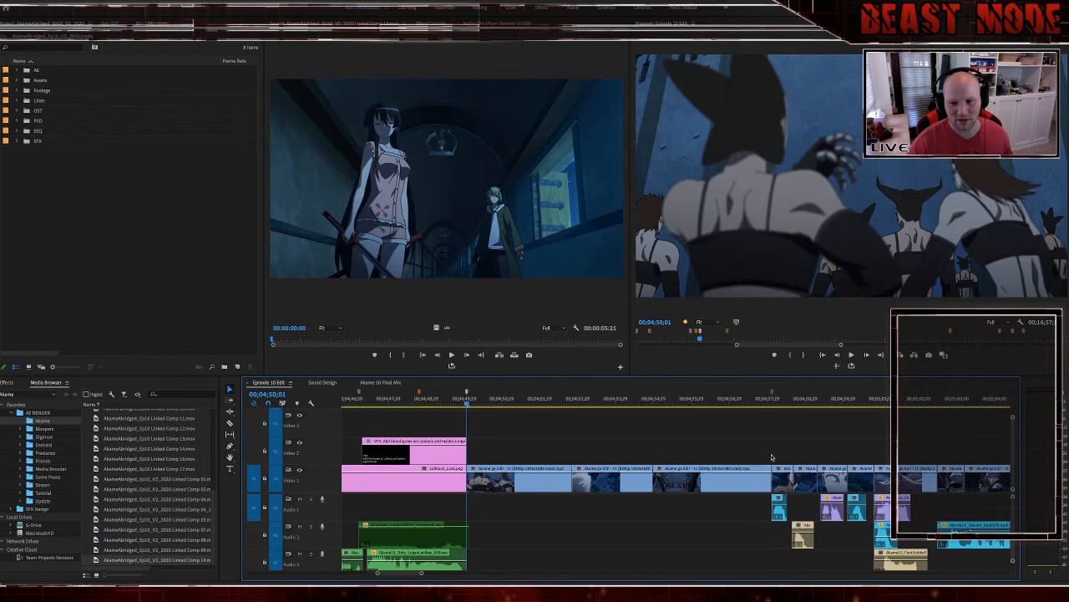
{"action": "scroll", "coordinate": [772, 457], "scroll_direction": "down", "scroll_amount": 10}
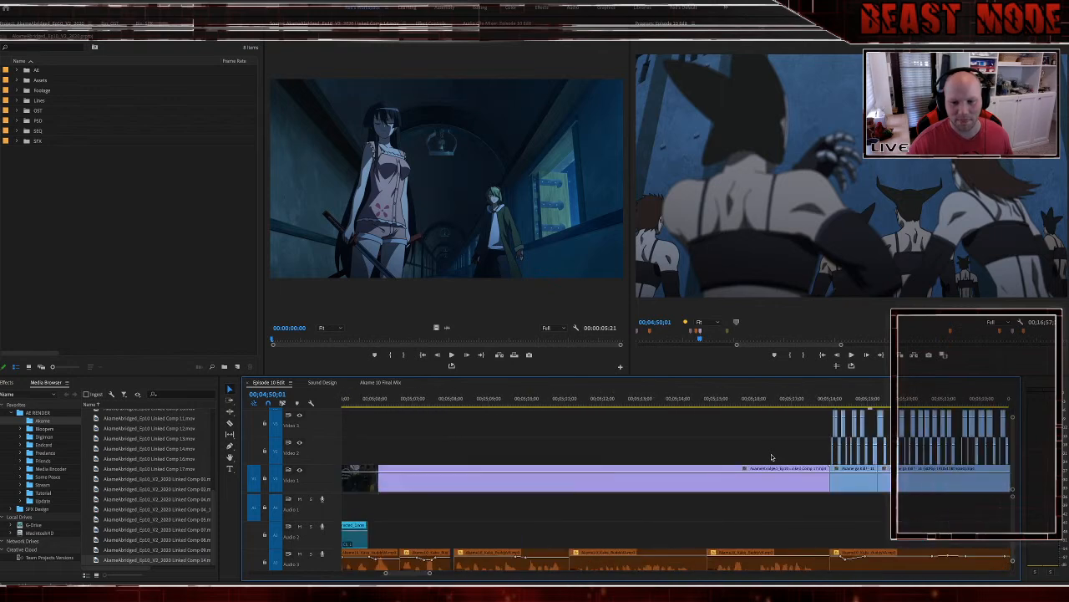
Step: Check the marked shots at 00;06;22;19 and 00;06;42;23 in the sequence
{"action": "left_click_drag", "start_coordinate": [801, 345], "coordinate": [821, 345]}
{"action": "left_click", "coordinate": [831, 333]}
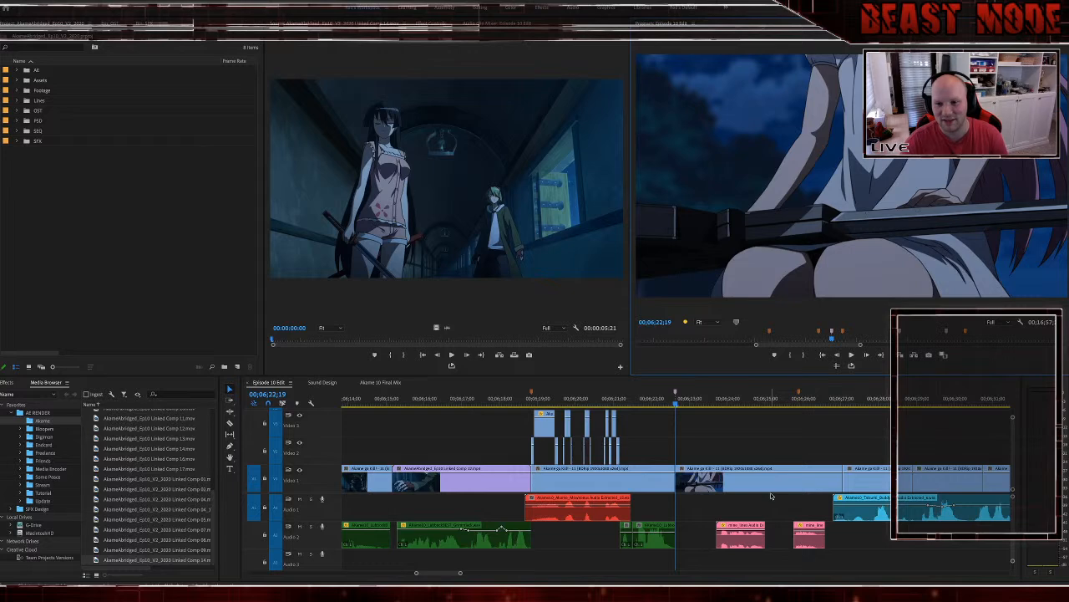
{"action": "left_click", "coordinate": [899, 332]}
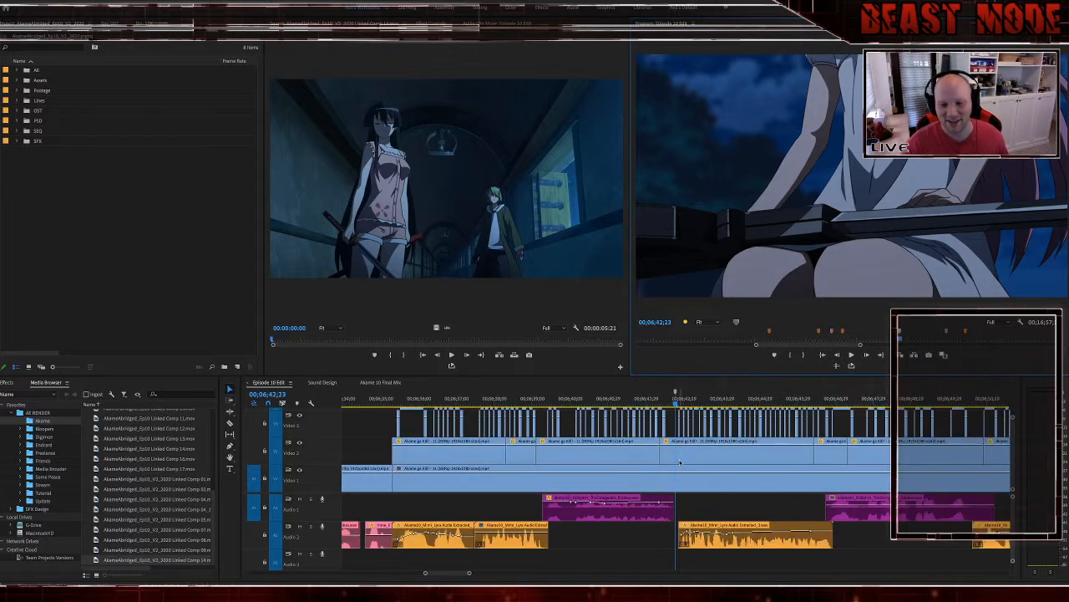
Step: Read the VFX note at the 00;06;56;19 marker and look through the following clips up to 00;07;06;21
{"action": "left_click_drag", "start_coordinate": [836, 346], "coordinate": [851, 346]}
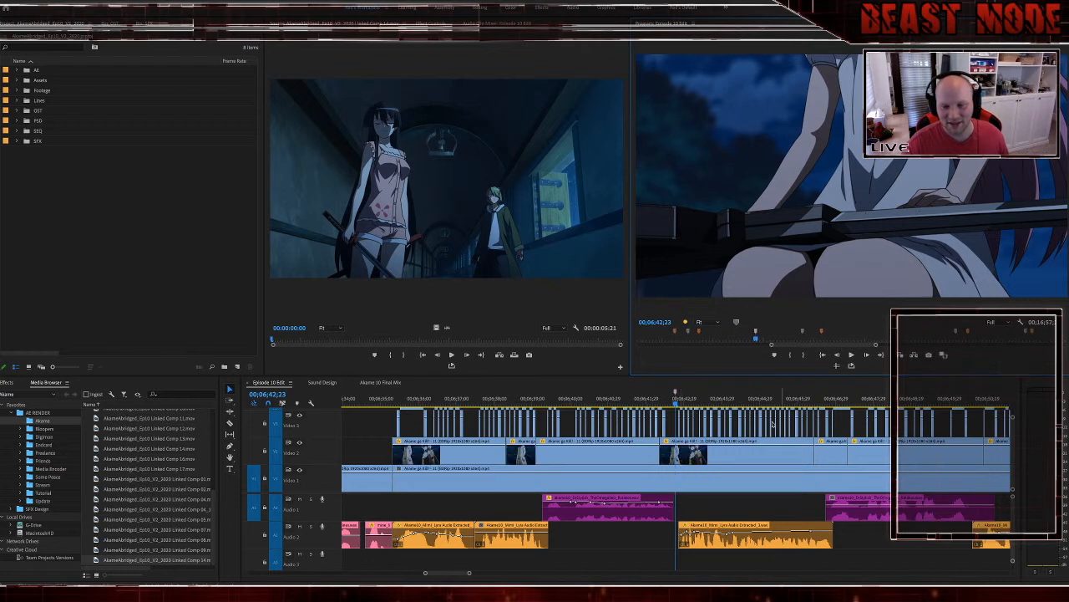
{"action": "scroll", "coordinate": [724, 455], "scroll_direction": "down", "scroll_amount": 3}
{"action": "scroll", "coordinate": [724, 456], "scroll_direction": "down", "scroll_amount": 5}
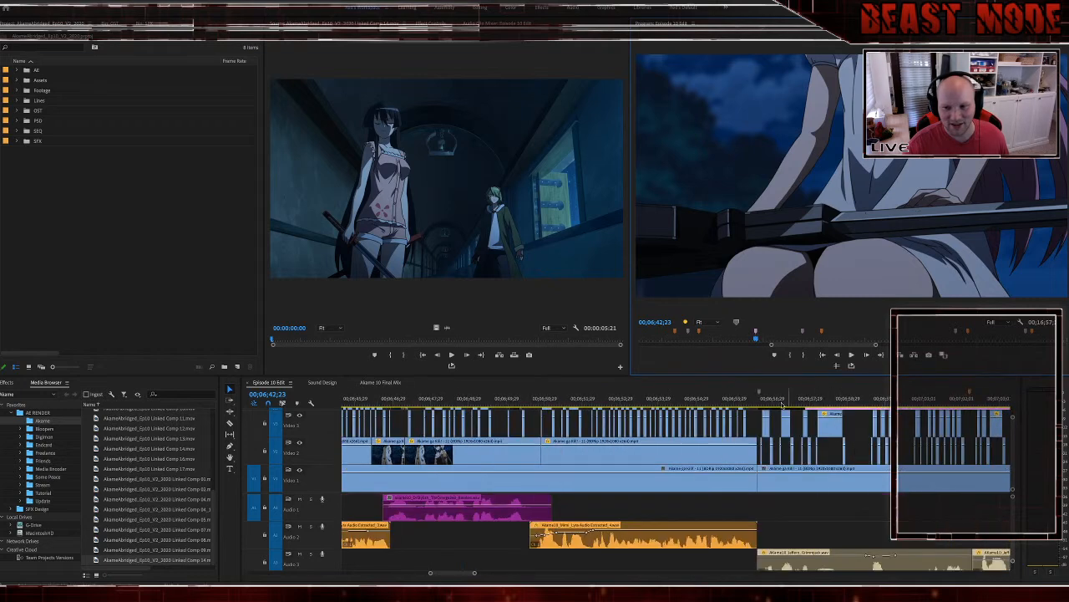
{"action": "left_click", "coordinate": [758, 393]}
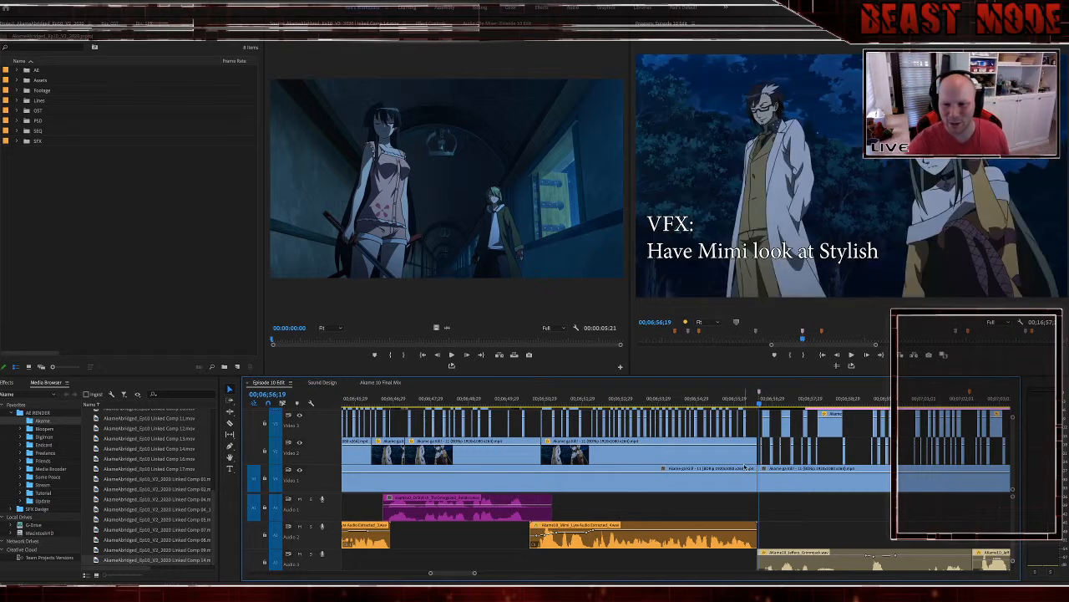
{"action": "scroll", "coordinate": [749, 455], "scroll_direction": "down", "scroll_amount": 1}
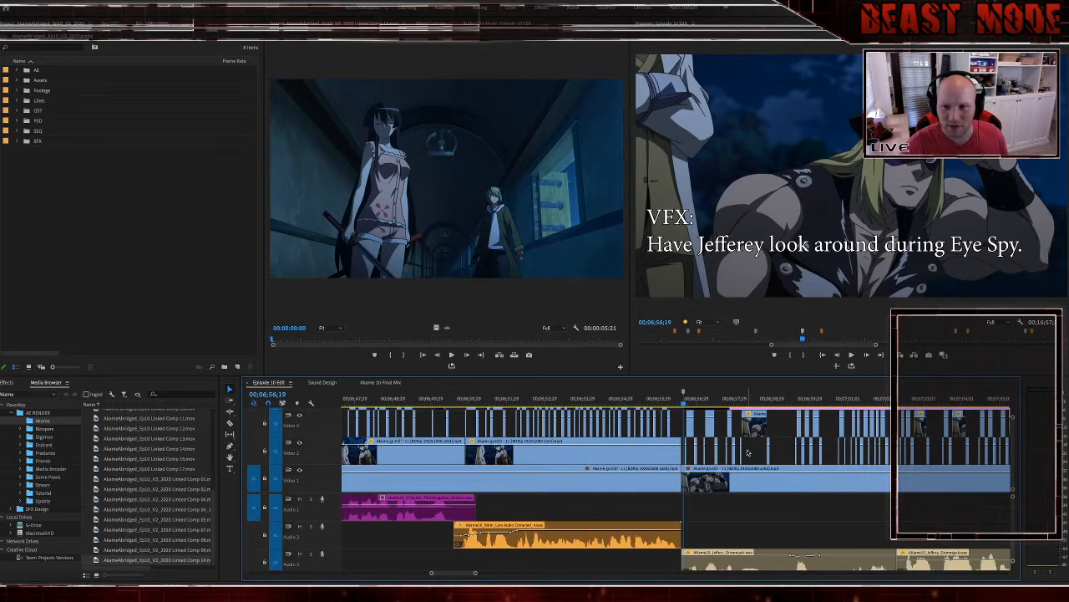
{"action": "scroll", "coordinate": [748, 453], "scroll_direction": "down", "scroll_amount": 5}
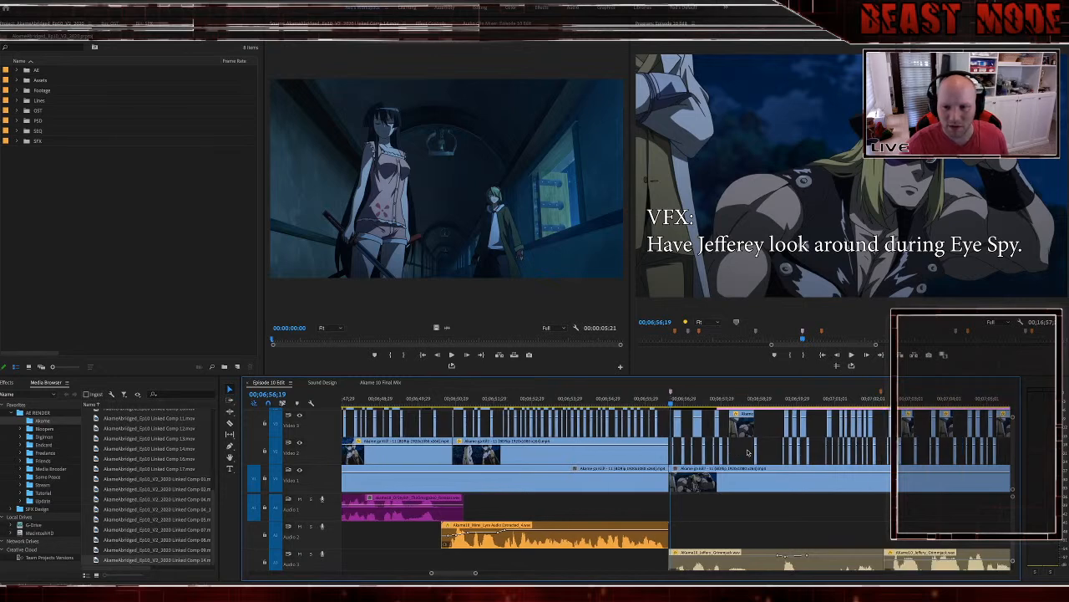
{"action": "left_click", "coordinate": [823, 407]}
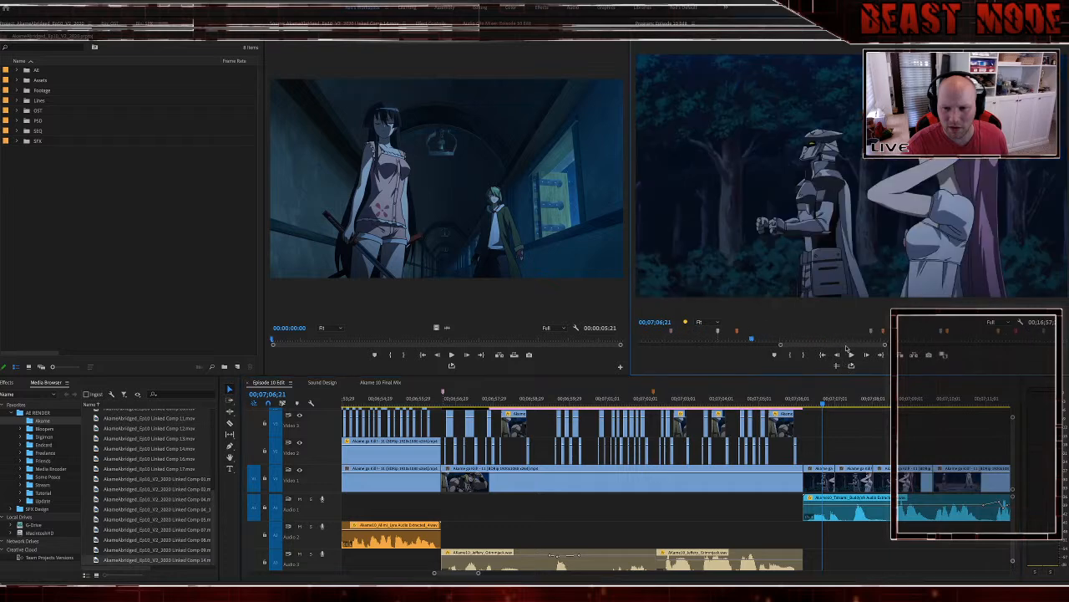
Step: Check the marked shots at 00;07;41;28 and 00;08;02;24 for outstanding VFX work
{"action": "left_click", "coordinate": [870, 333]}
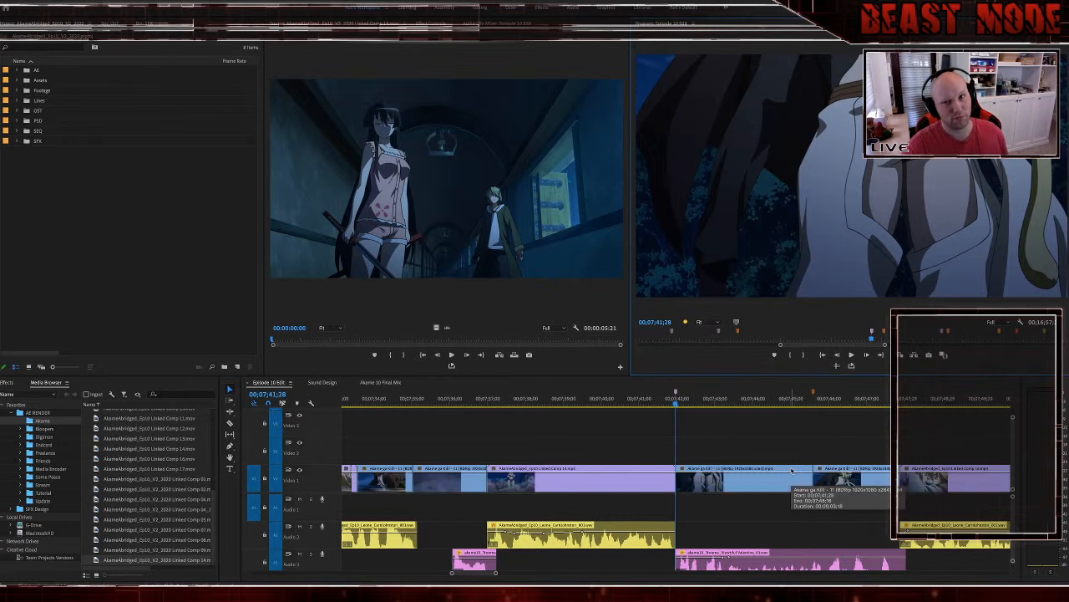
{"action": "mouse_move", "coordinate": [812, 345]}
{"action": "left_mouse_down"}
{"action": "mouse_move", "coordinate": [828, 351]}
{"action": "mouse_move", "coordinate": [810, 338]}
{"action": "left_mouse_up"}
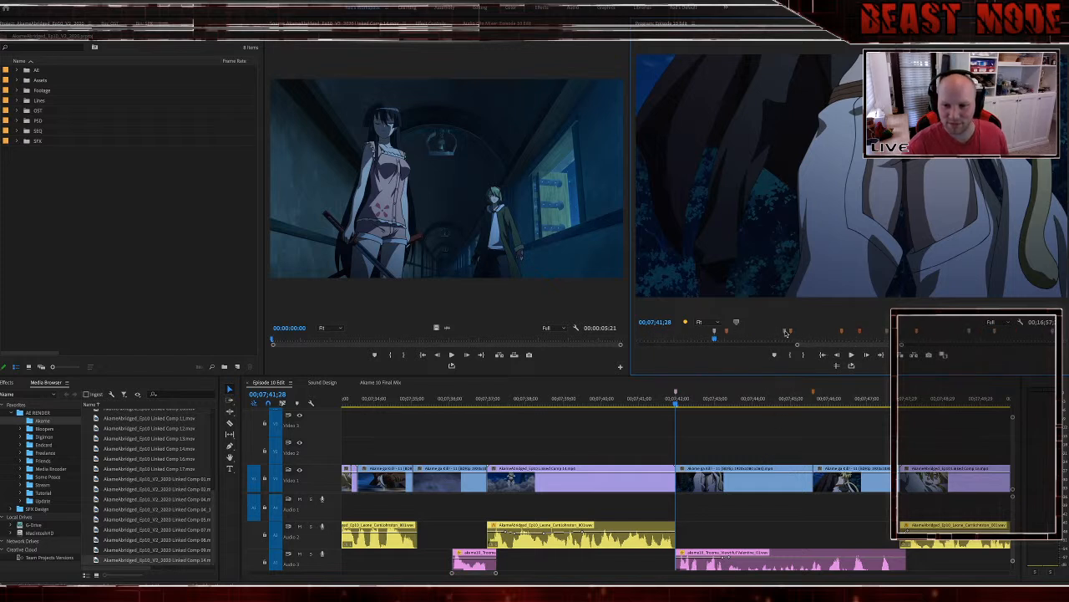
{"action": "left_click", "coordinate": [785, 333]}
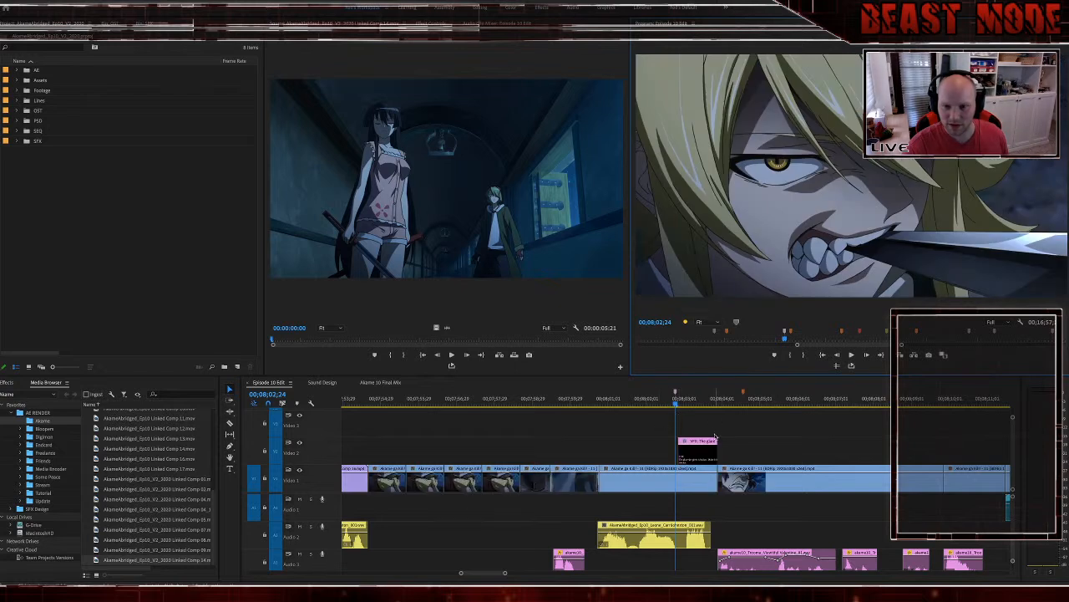
Step: Check the marked shots at 00;08;57;15 and 00;09;04;29 and examine the clips around them
{"action": "left_click_drag", "start_coordinate": [866, 344], "coordinate": [880, 344]}
{"action": "left_click", "coordinate": [835, 333]}
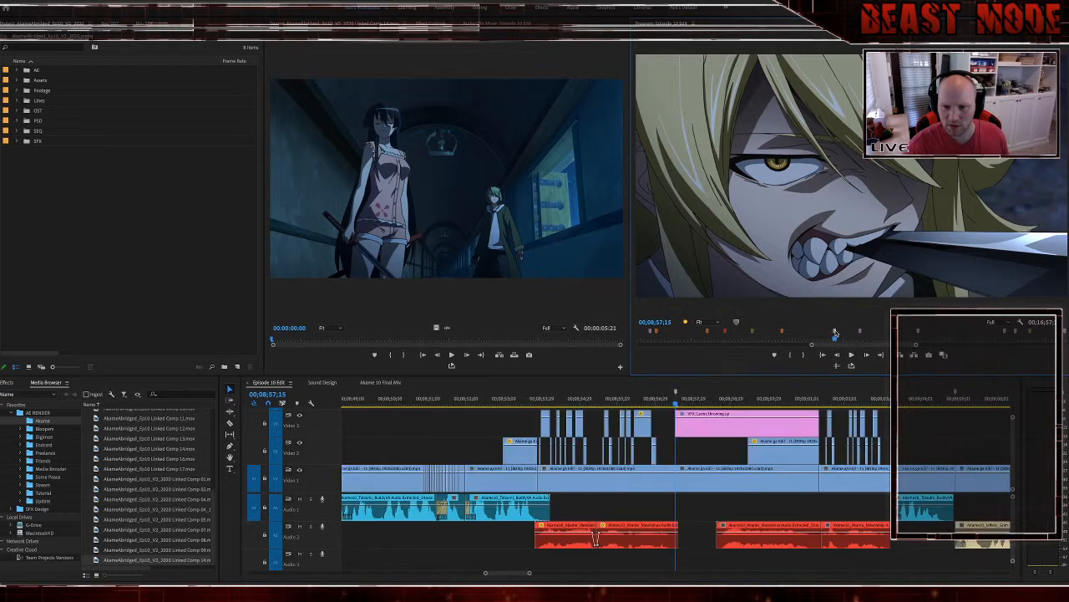
{"action": "left_click", "coordinate": [860, 333]}
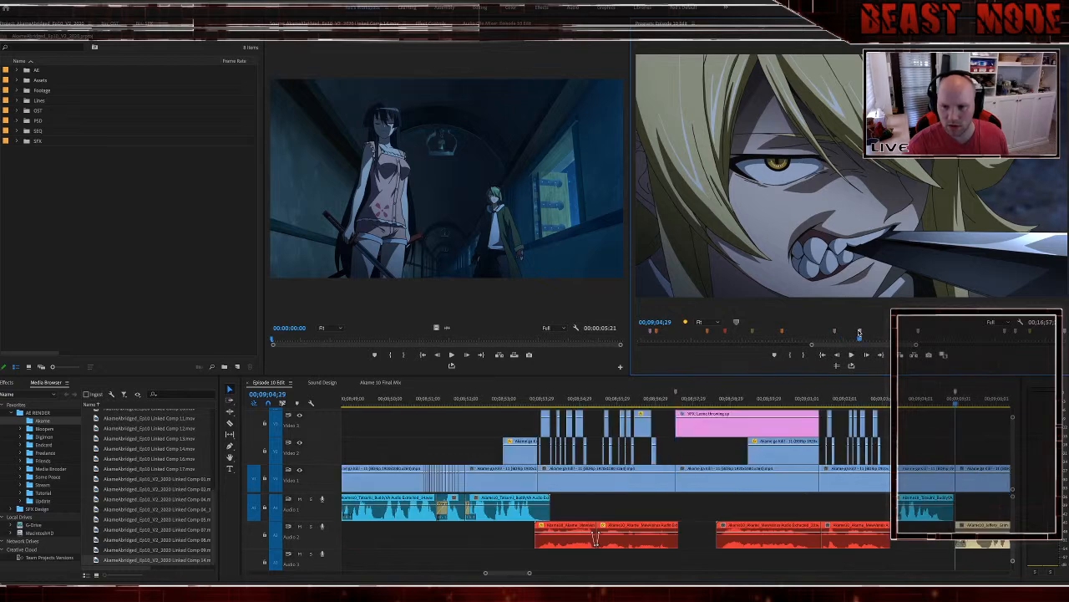
{"action": "scroll", "coordinate": [864, 417], "scroll_direction": "right", "scroll_amount": 1}
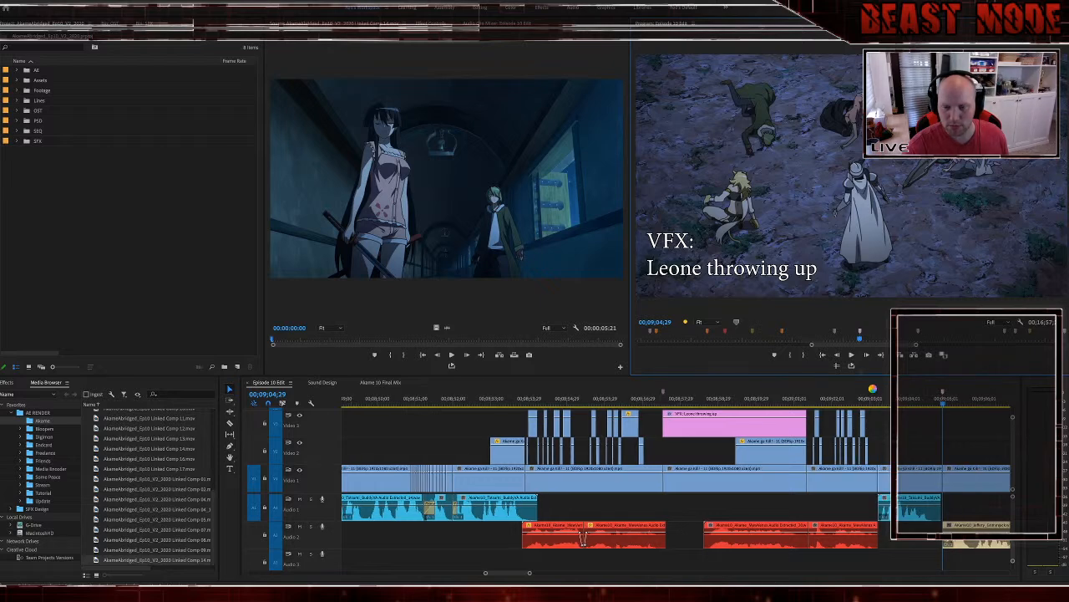
{"action": "scroll", "coordinate": [911, 411], "scroll_direction": "right", "scroll_amount": 5}
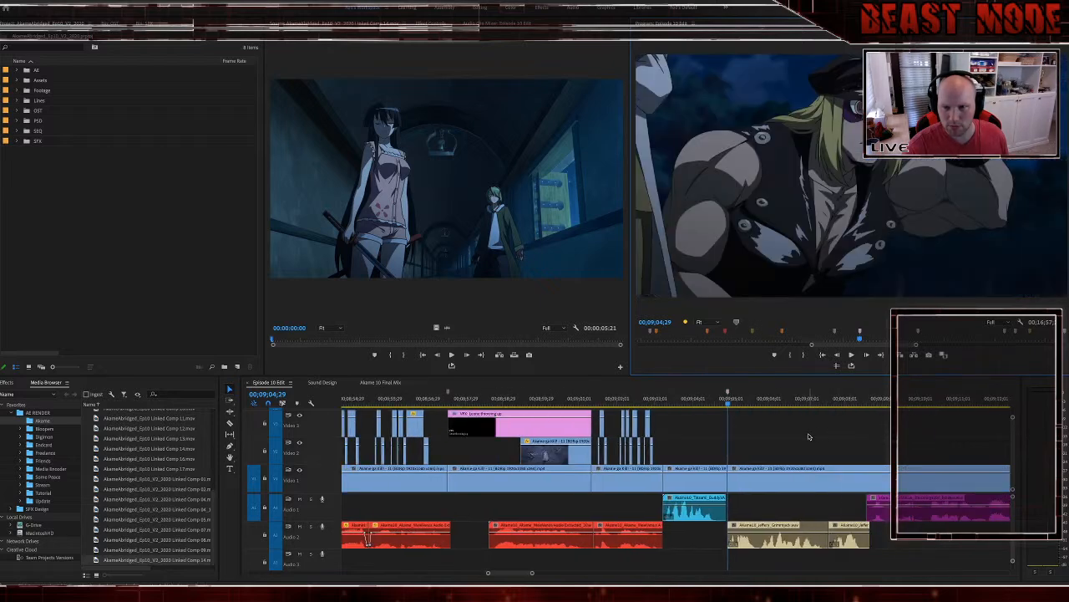
Step: Replace the video clip starting at 00;09;04;29 and its three dialogue clips with an After Effects composition
{"action": "scroll", "coordinate": [809, 435], "scroll_direction": "right", "scroll_amount": 5}
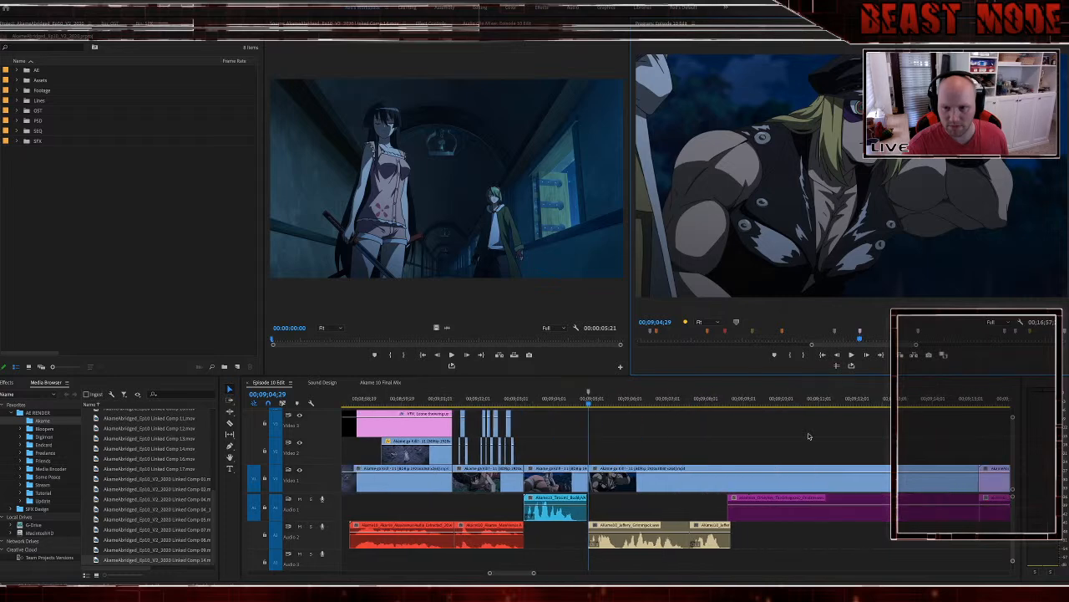
{"action": "left_click_drag", "start_coordinate": [501, 441], "coordinate": [769, 538]}
{"action": "right_click", "coordinate": [727, 482]}
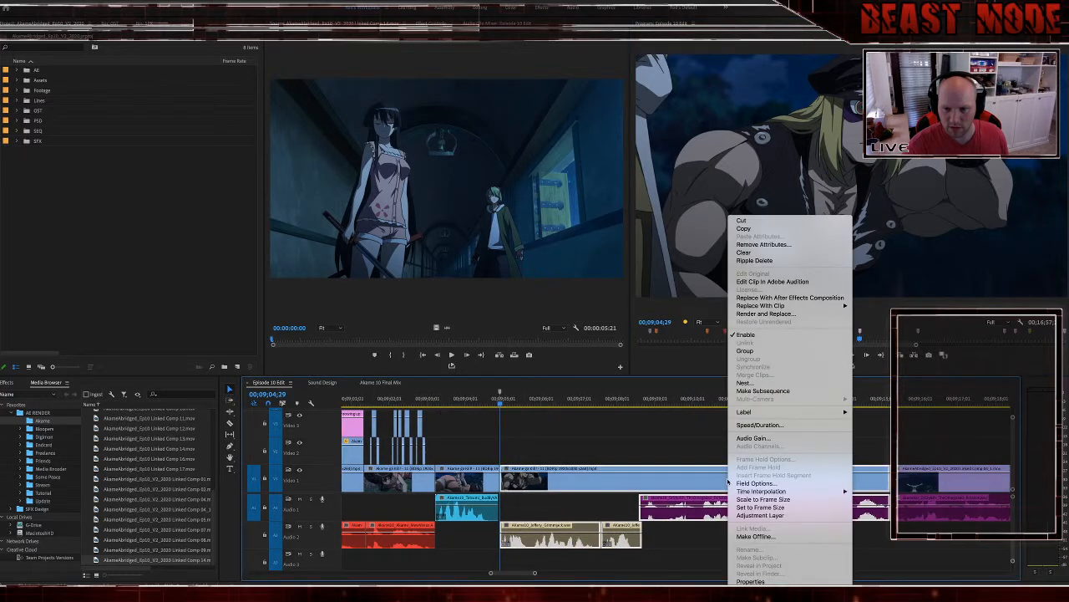
{"action": "left_click", "coordinate": [805, 298]}
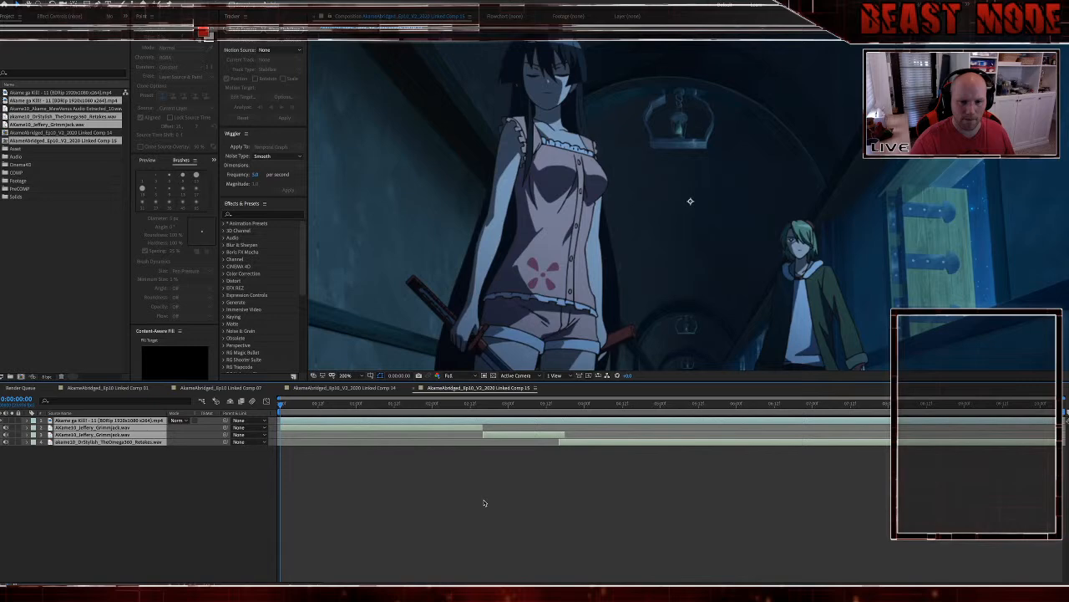
{"action": "scroll", "coordinate": [526, 264], "scroll_direction": "down", "scroll_amount": 1}
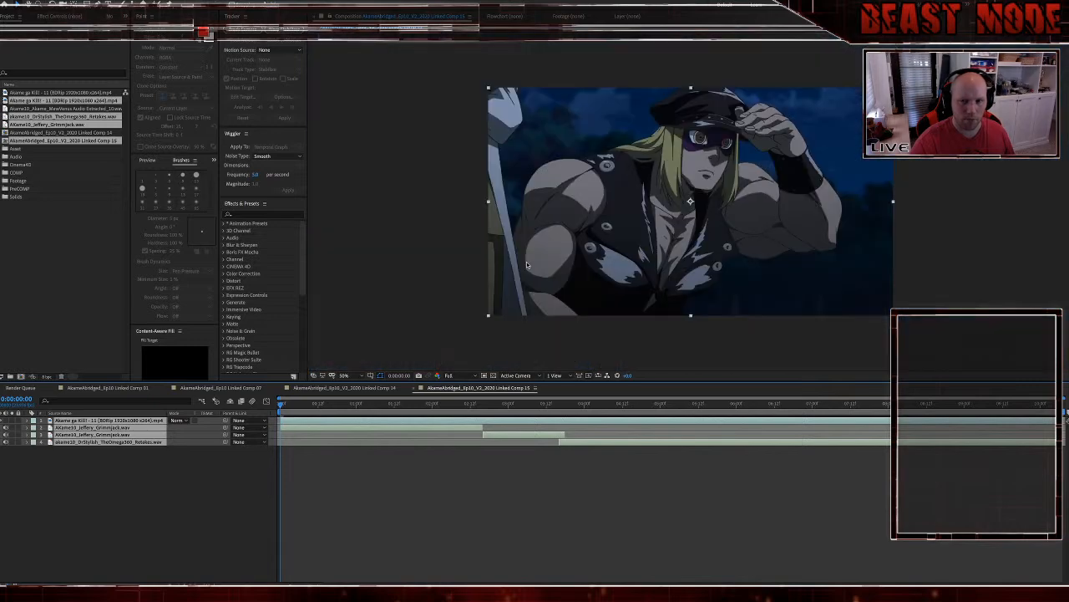
{"action": "scroll", "coordinate": [527, 262], "scroll_direction": "down", "scroll_amount": 1}
{"action": "scroll", "coordinate": [526, 261], "scroll_direction": "up", "scroll_amount": 1}
{"action": "scroll", "coordinate": [489, 217], "scroll_direction": "up", "scroll_amount": 2}
{"action": "scroll", "coordinate": [489, 217], "scroll_direction": "down", "scroll_amount": 2}
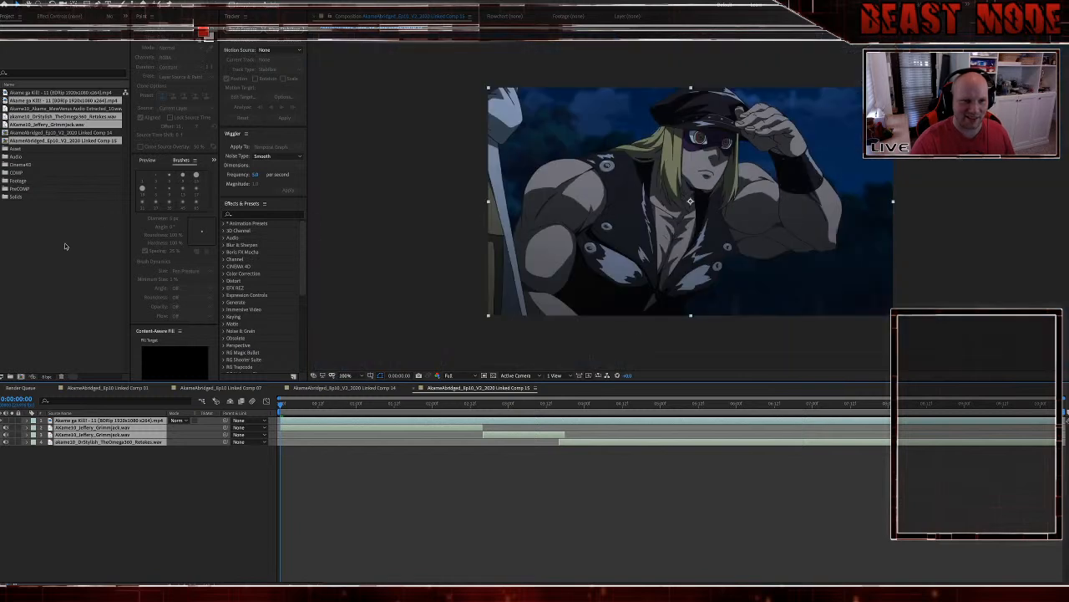
Step: File Linked Comp 14, the three WAV files and the two Akame ga Kill! videos into their project folders
{"action": "left_click", "coordinate": [48, 142]}
{"action": "left_click", "coordinate": [47, 140]}
{"action": "left_click", "coordinate": [47, 133]}
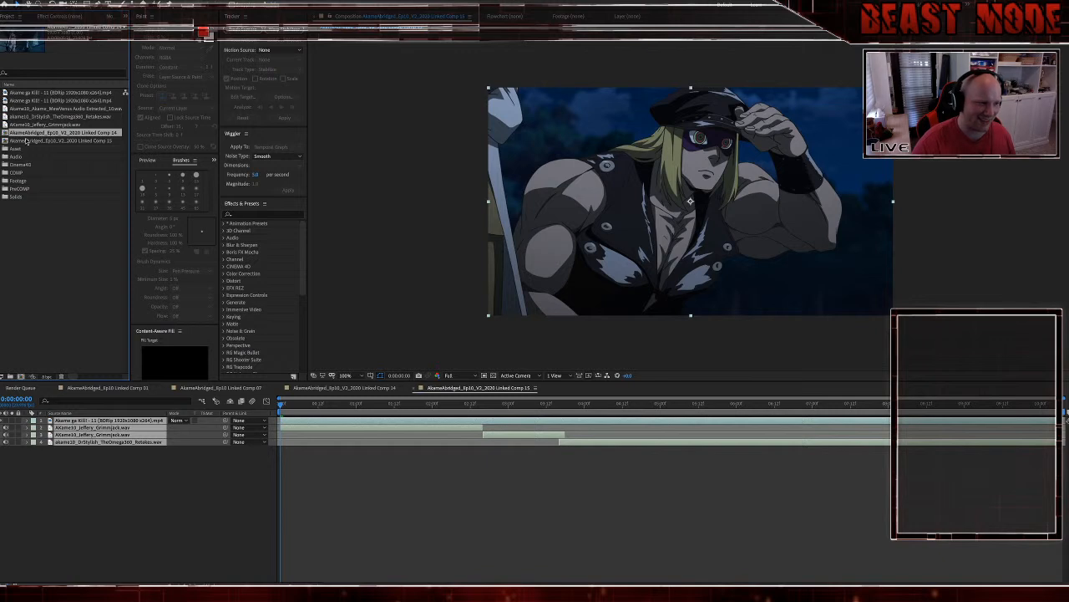
{"action": "left_click_drag", "start_coordinate": [34, 135], "coordinate": [22, 180]}
{"action": "left_click", "coordinate": [34, 124]}
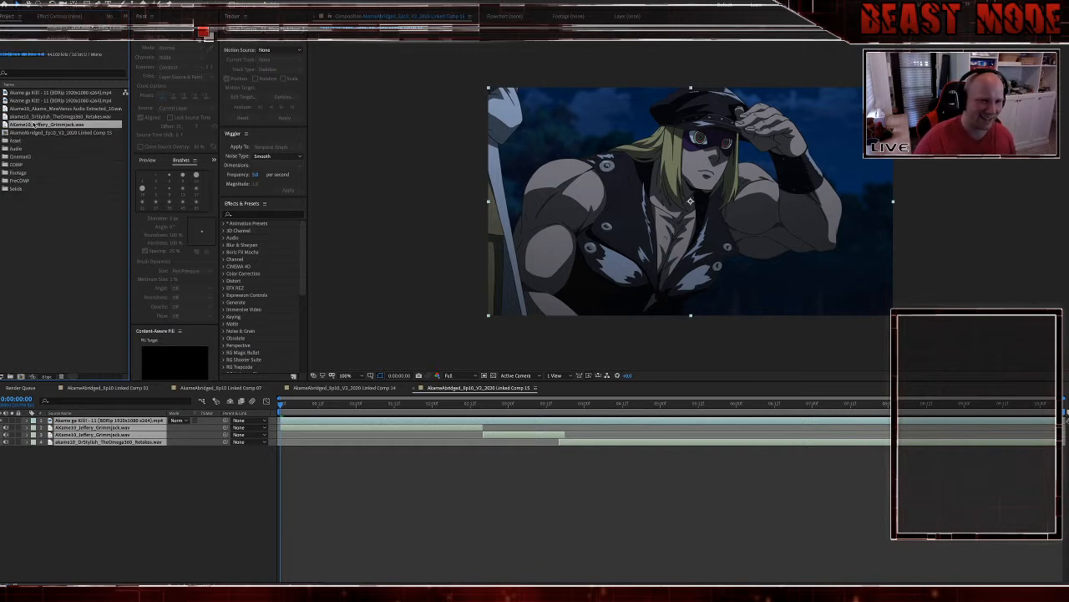
{"action": "left_click", "coordinate": [86, 109], "text": "shift"}
{"action": "left_click_drag", "start_coordinate": [41, 117], "coordinate": [16, 149]}
{"action": "left_click", "coordinate": [47, 93]}
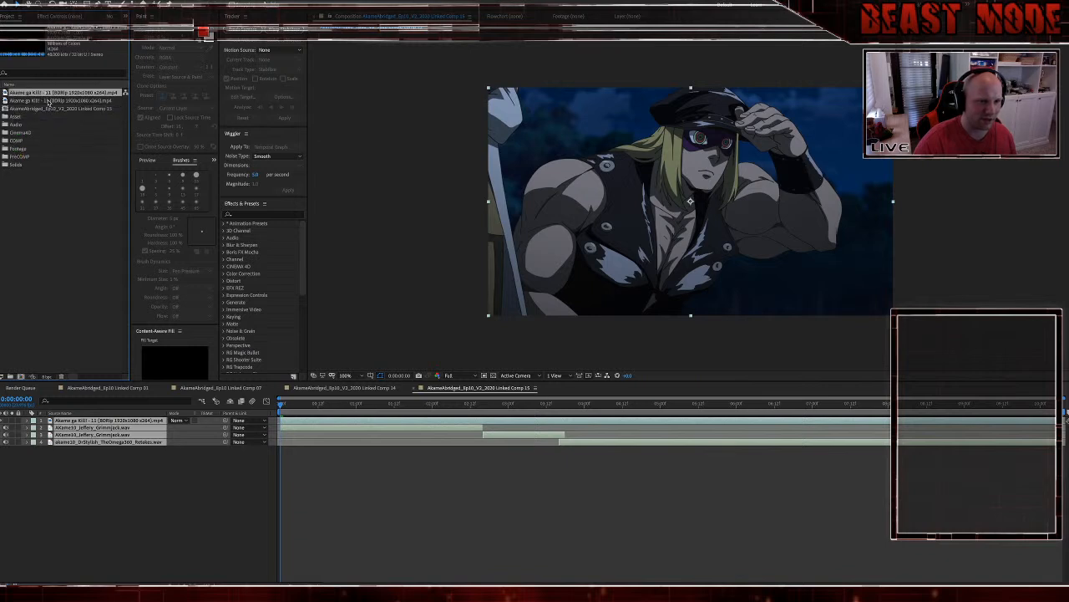
{"action": "left_click", "coordinate": [49, 102], "text": "shift"}
{"action": "left_click_drag", "start_coordinate": [49, 102], "coordinate": [32, 128]}
{"action": "left_click", "coordinate": [49, 93]}
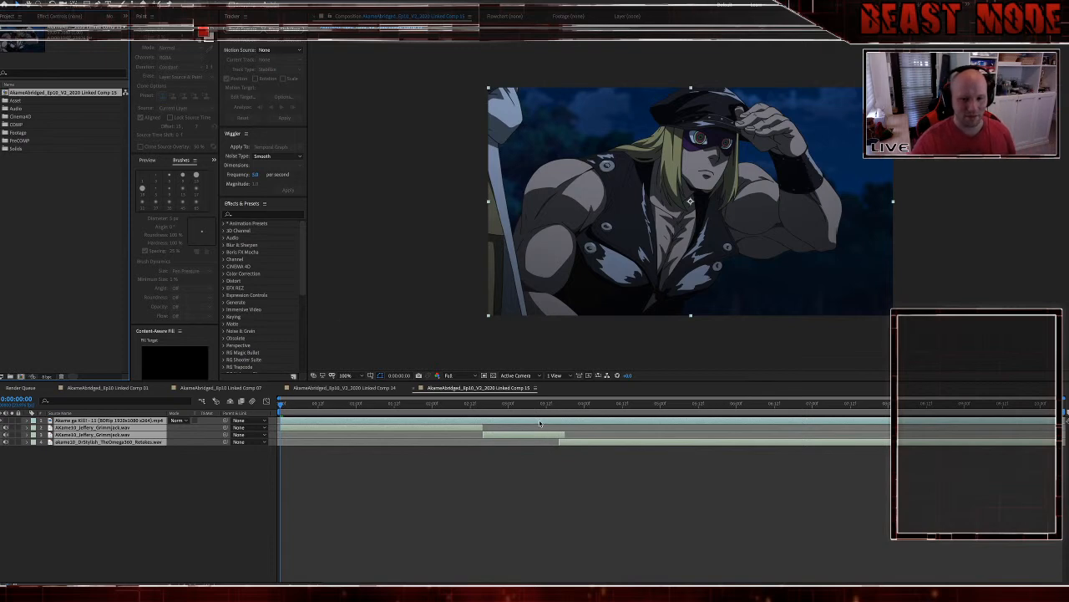
Step: Pre-compose all four layers of Linked Comp 15 as Villains_Track and add a null object above it
{"action": "key", "text": "ctrl+shift+c"}
{"action": "type", "text": "Track"}
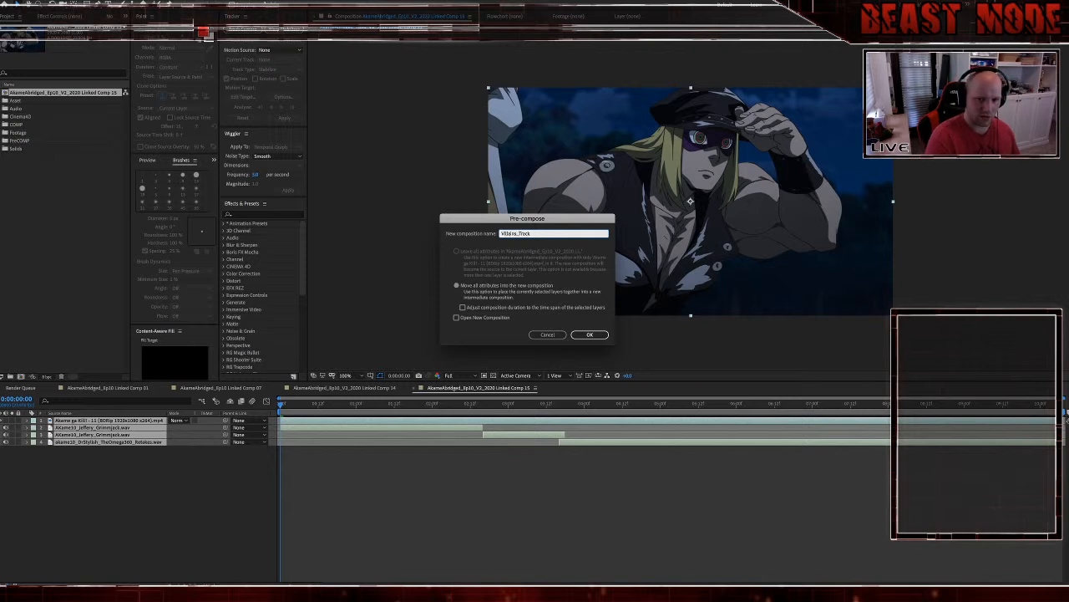
{"action": "key", "text": "Return"}
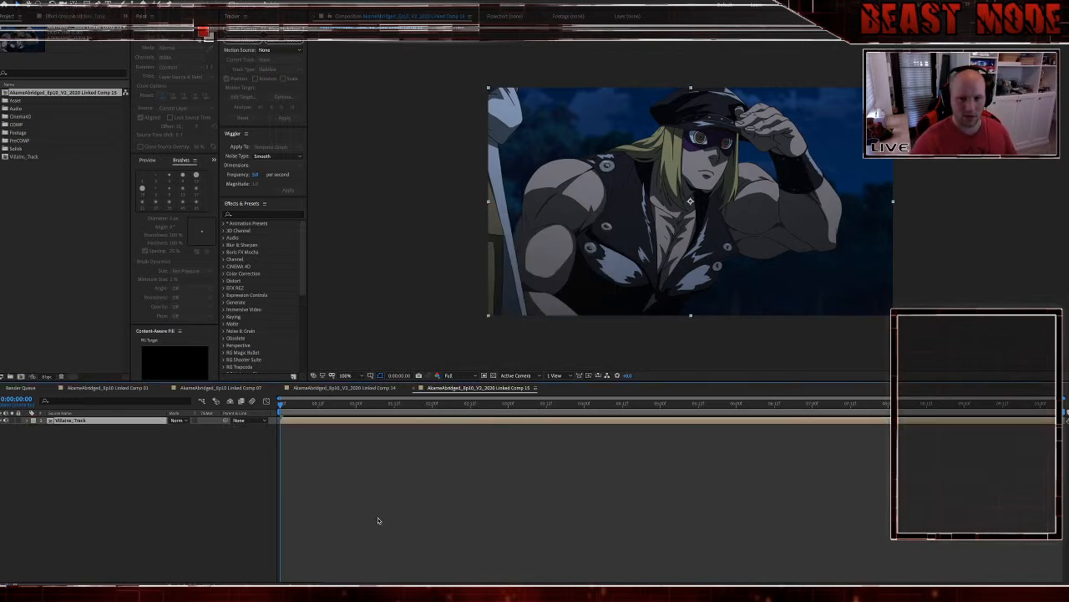
{"action": "key", "text": "ctrl+alt+shift+y"}
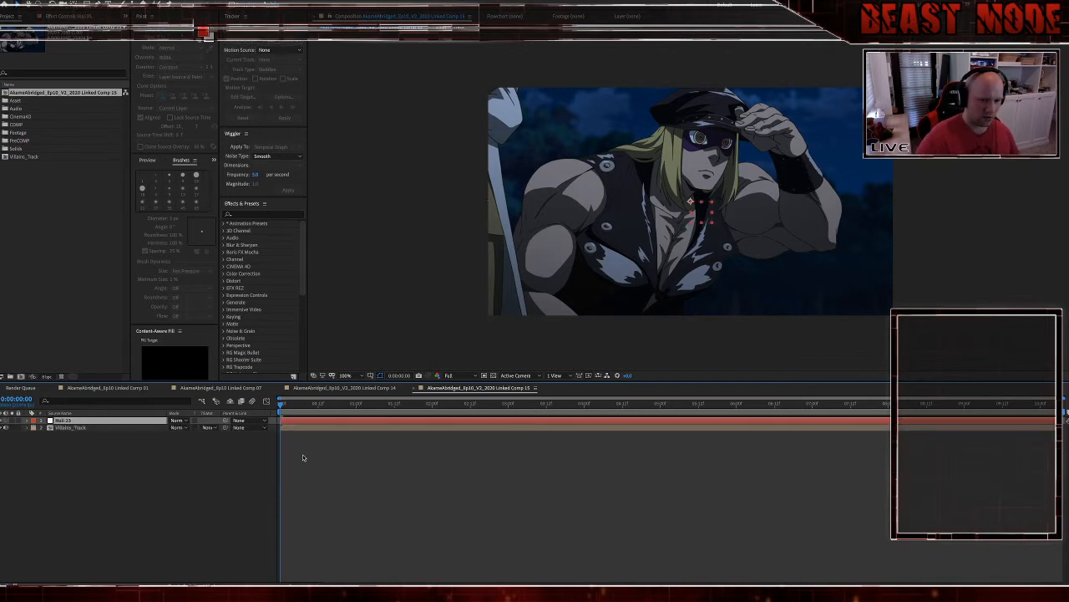
{"action": "left_click", "coordinate": [250, 43]}
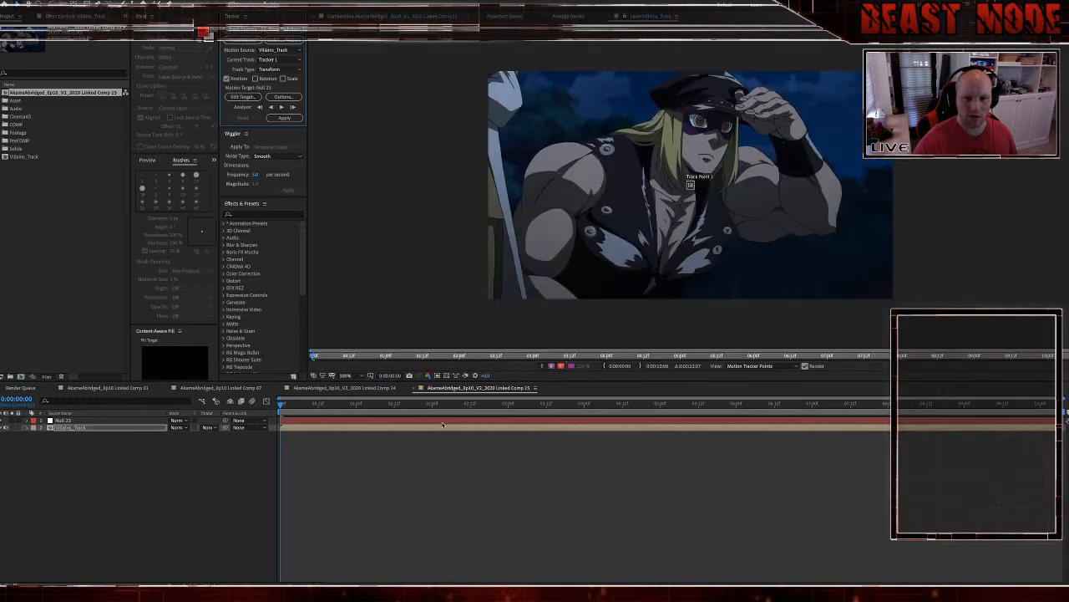
{"action": "key", "text": "space"}
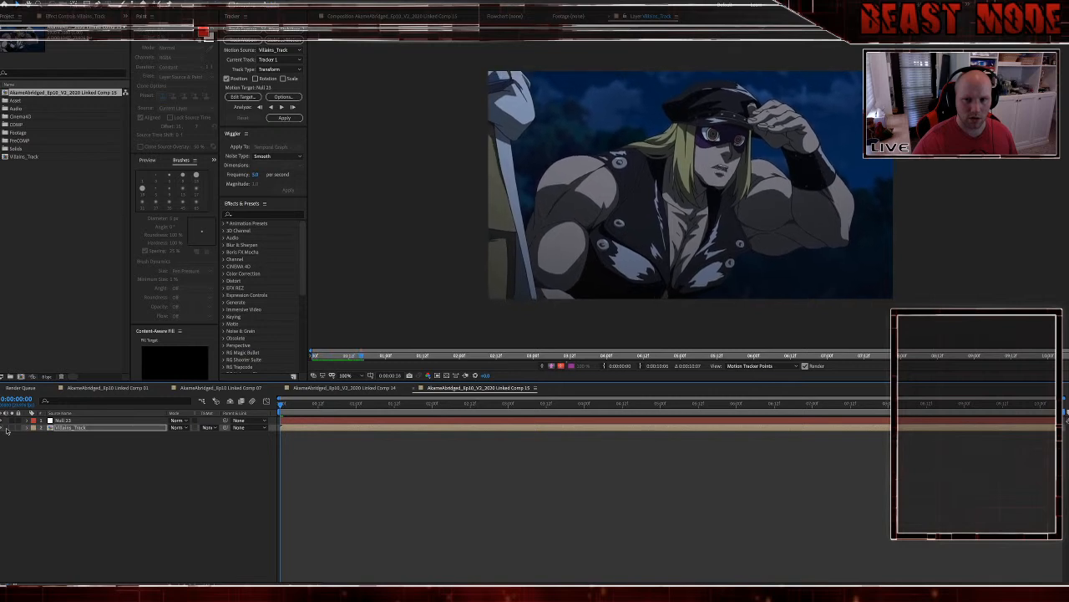
{"action": "key", "text": "space"}
Step: Play through the villains shot in Linked Comp 15, check its later frames and return to the first frame
{"action": "left_click", "coordinate": [393, 16]}
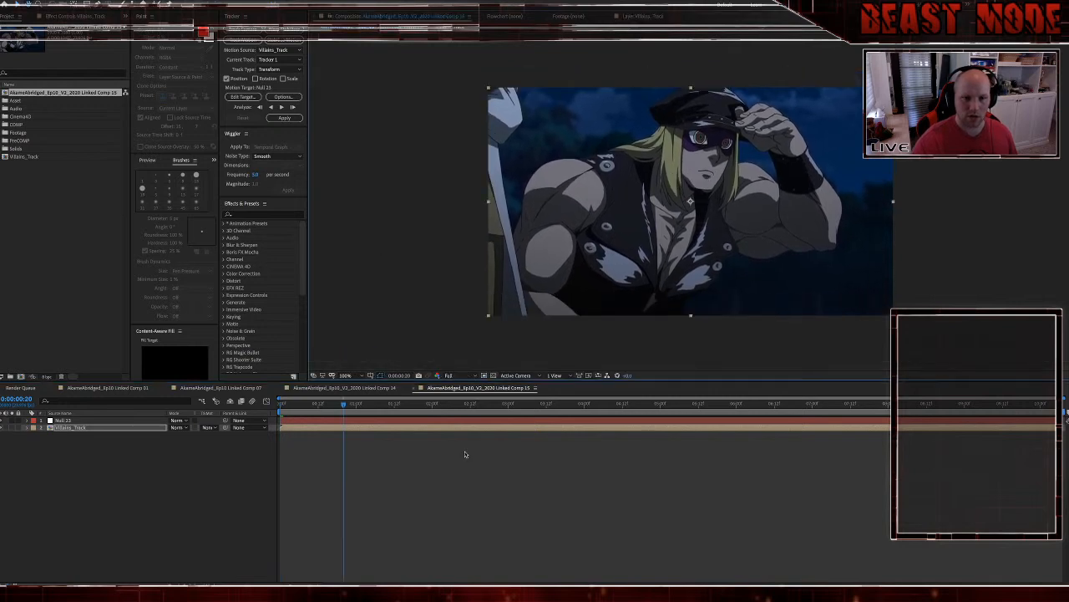
{"action": "left_click", "coordinate": [469, 467]}
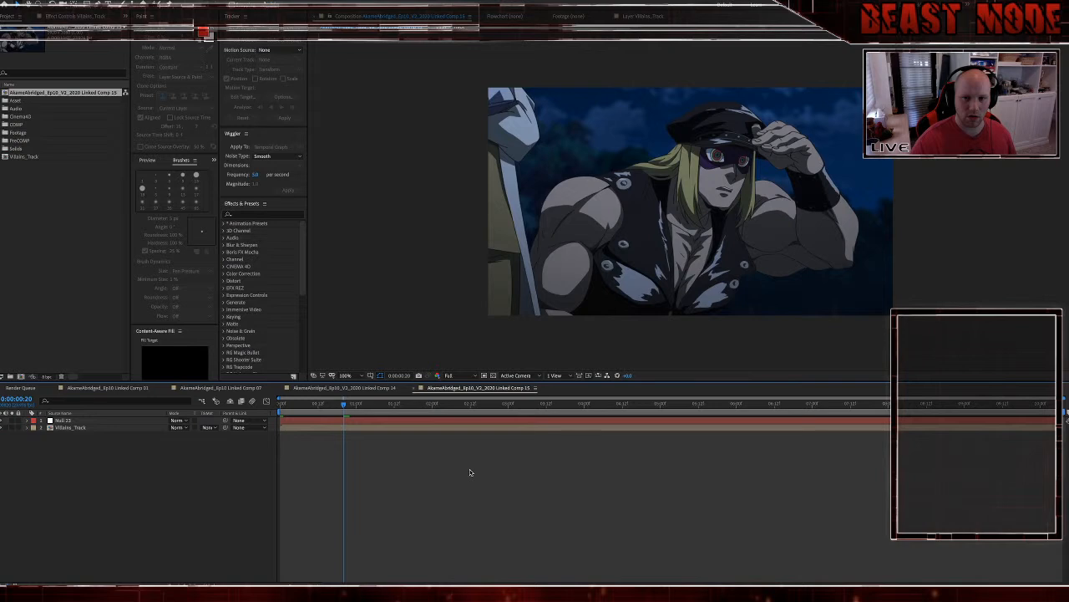
{"action": "key", "text": "space"}
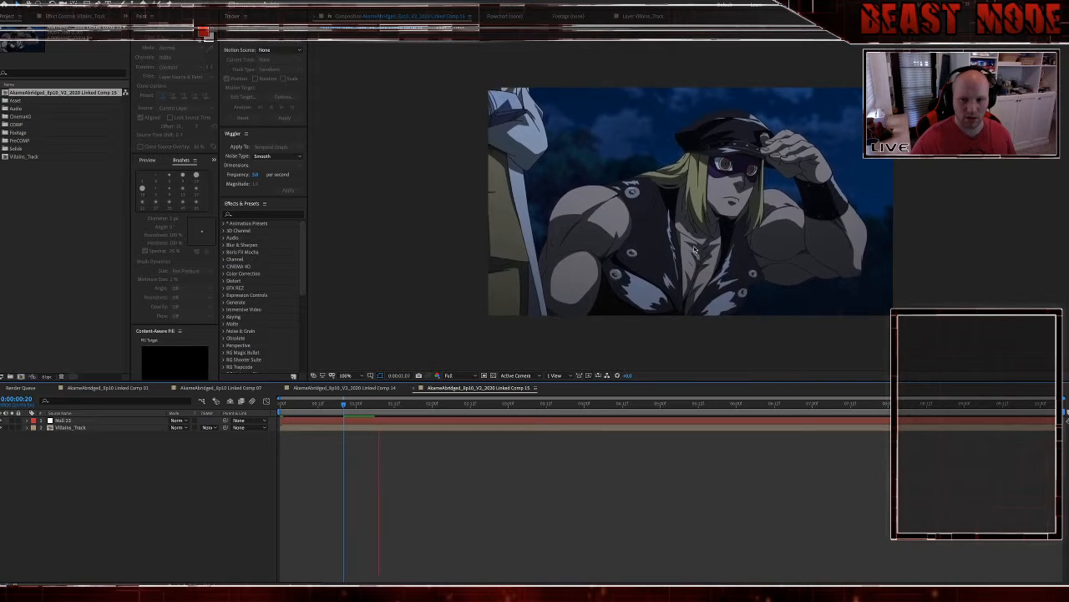
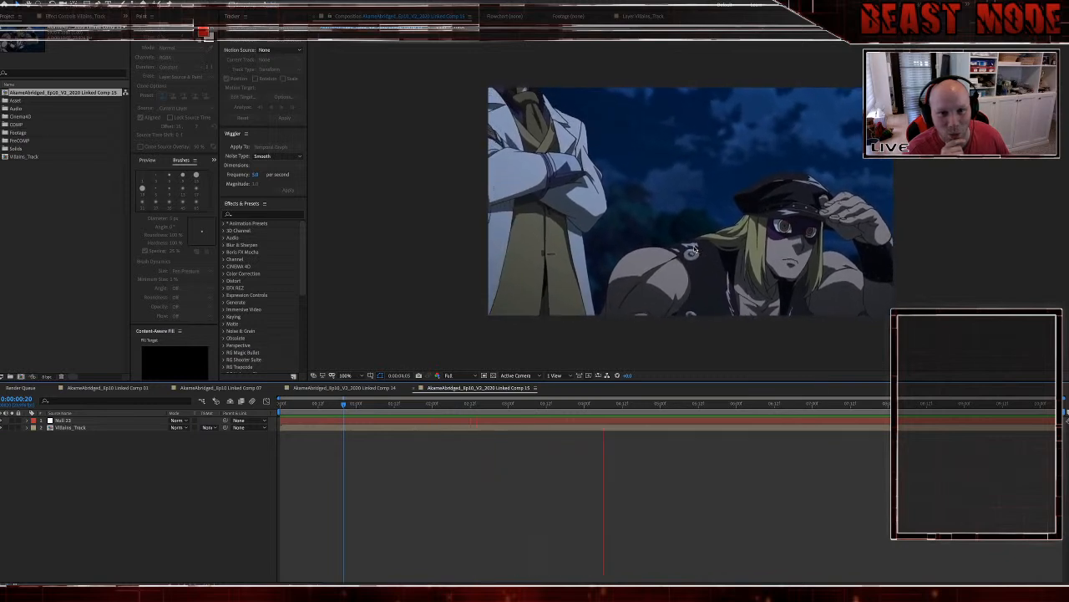
{"action": "key", "text": "space"}
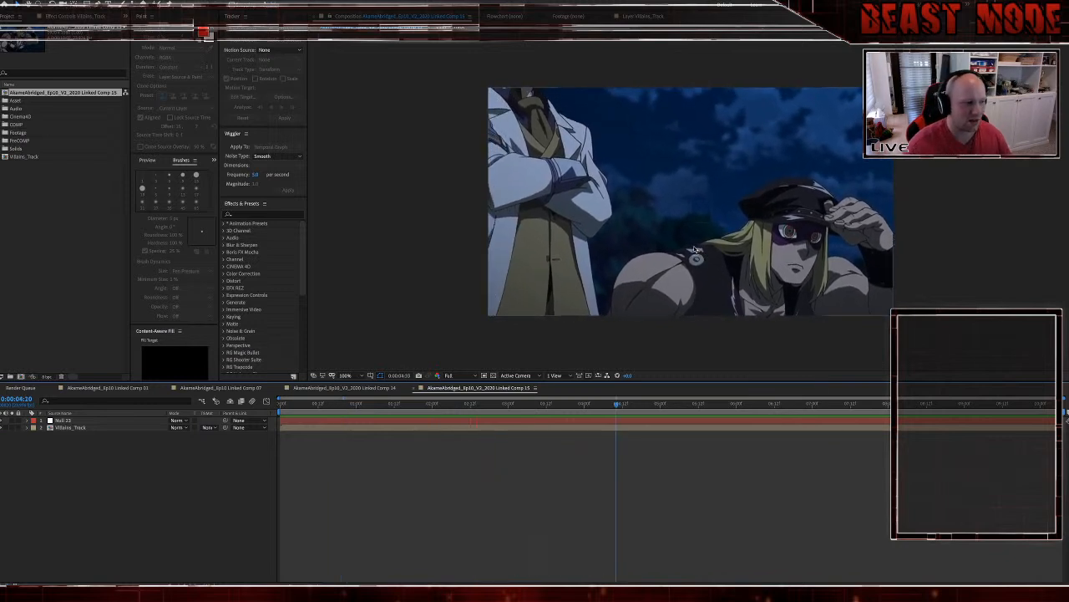
{"action": "left_click", "coordinate": [632, 406]}
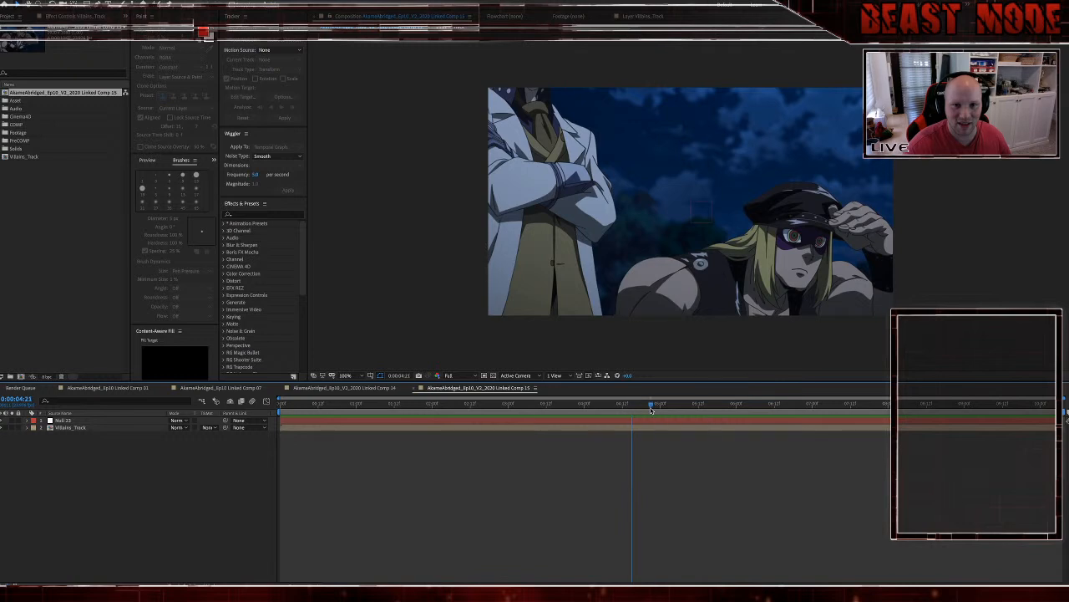
{"action": "left_click", "coordinate": [650, 407]}
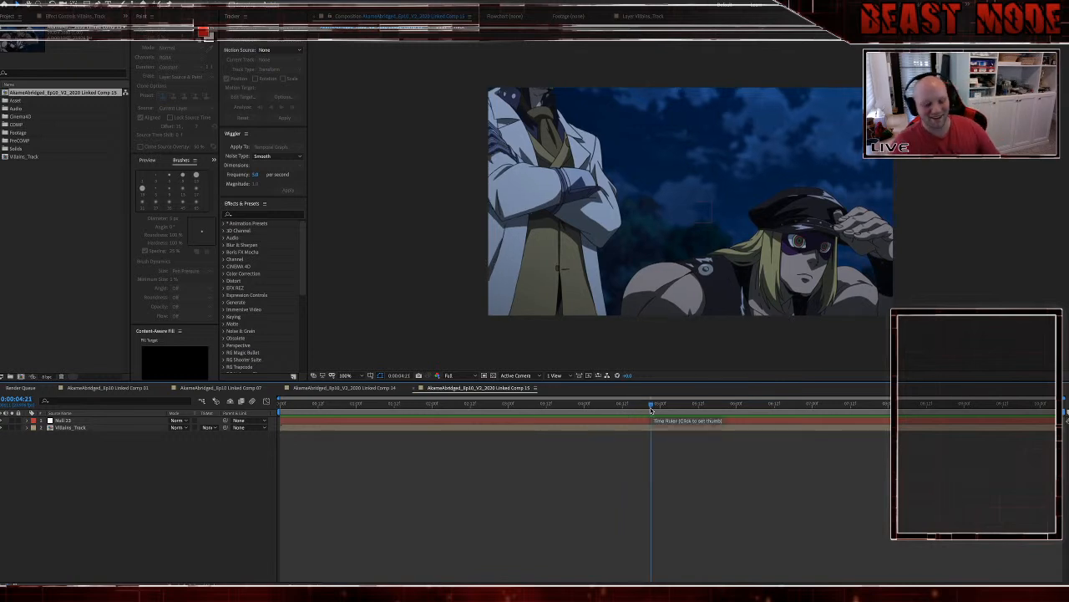
{"action": "left_click", "coordinate": [698, 407]}
{"action": "left_click_drag", "start_coordinate": [703, 414], "coordinate": [280, 401]}
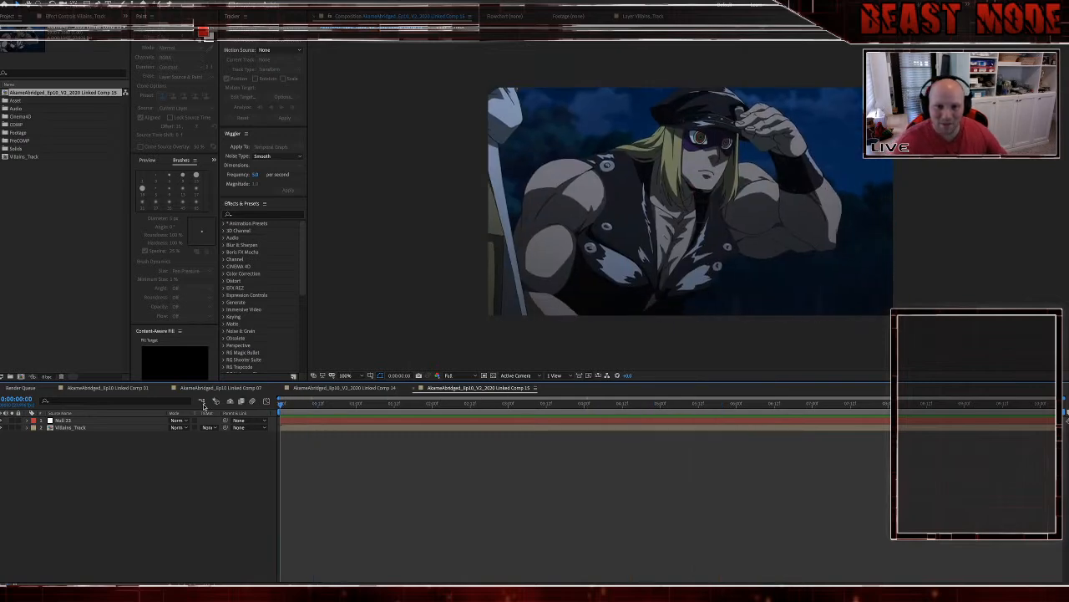
Step: Start a position track on Villains_Track, tighten the track point's search area and place it over the masked character's eye
{"action": "left_click", "coordinate": [331, 423]}
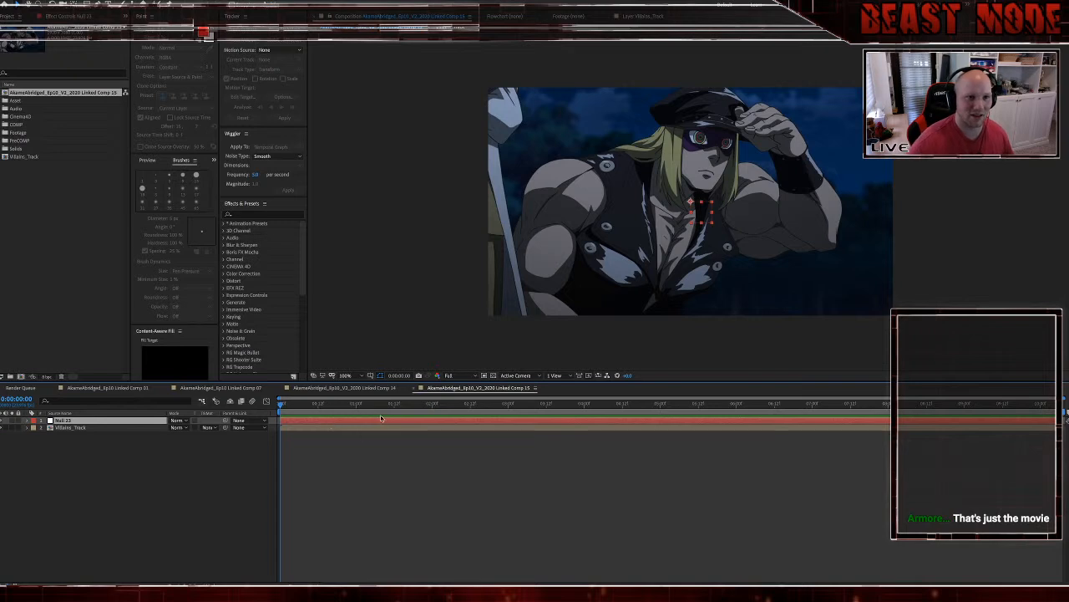
{"action": "left_click", "coordinate": [325, 428]}
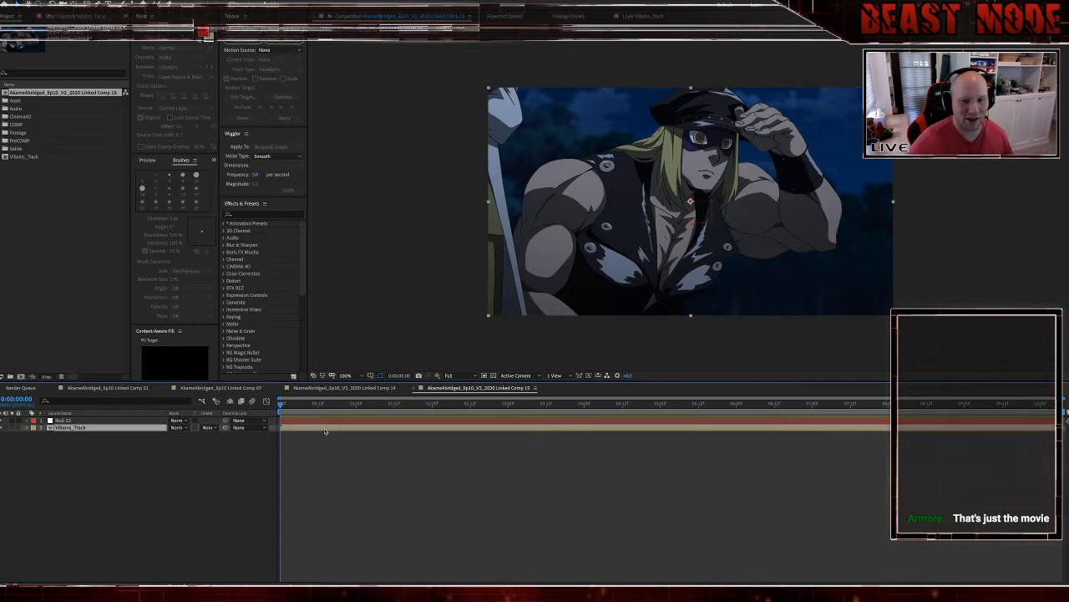
{"action": "left_click", "coordinate": [243, 40]}
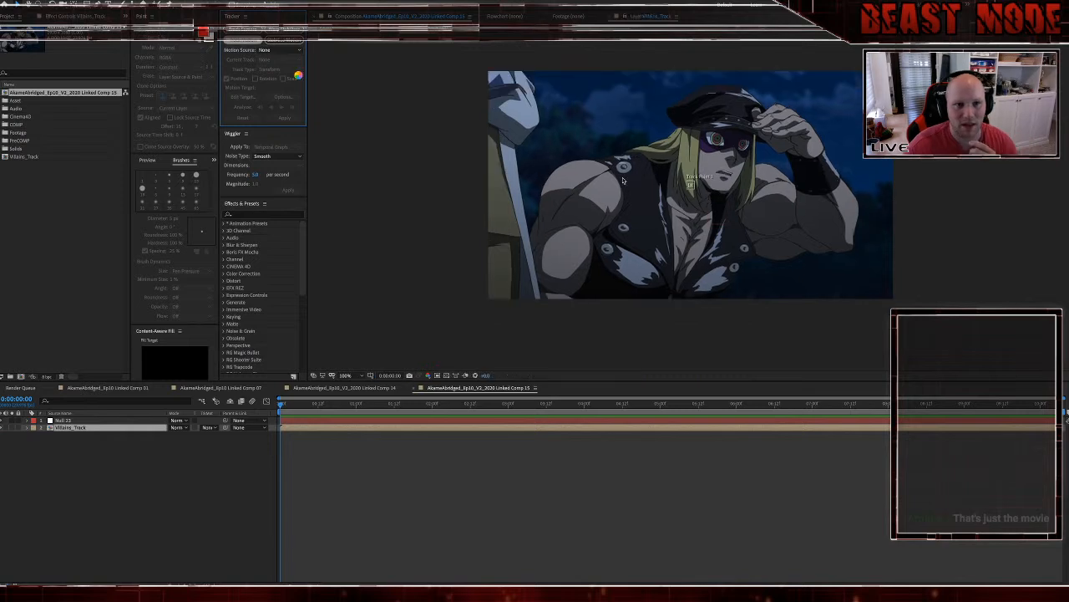
{"action": "left_click_drag", "start_coordinate": [688, 190], "coordinate": [598, 167]}
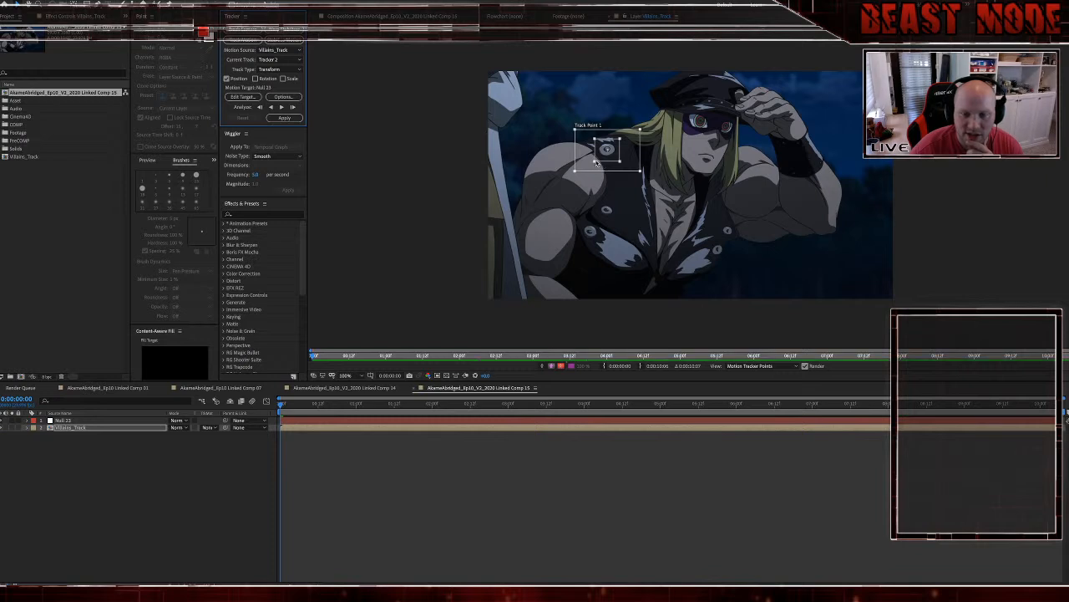
{"action": "left_click_drag", "start_coordinate": [576, 172], "coordinate": [583, 169]}
{"action": "left_click_drag", "start_coordinate": [598, 165], "coordinate": [595, 164]}
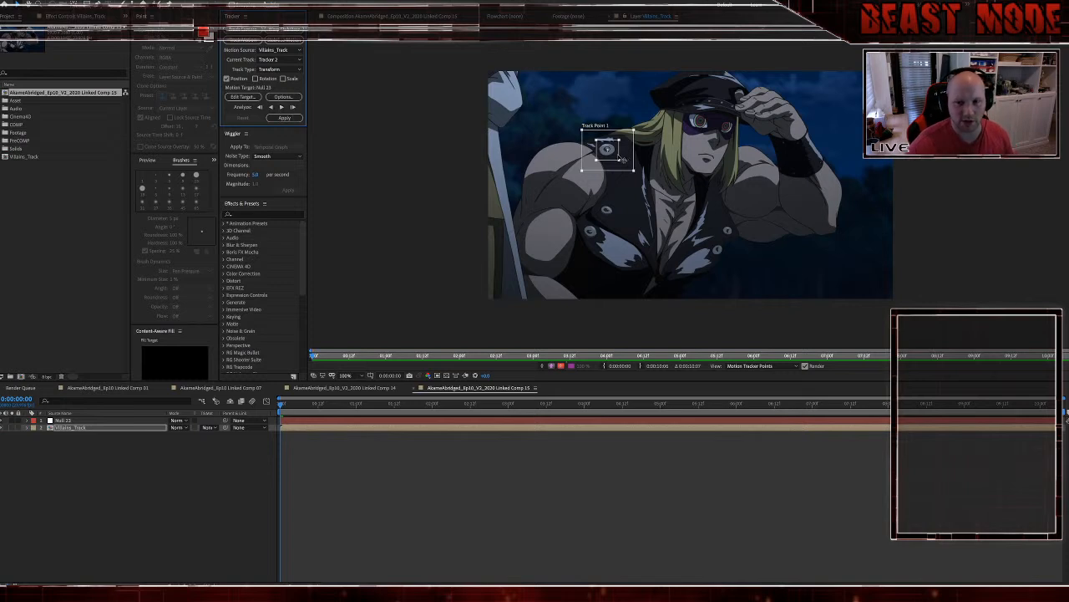
{"action": "left_click_drag", "start_coordinate": [624, 159], "coordinate": [708, 133]}
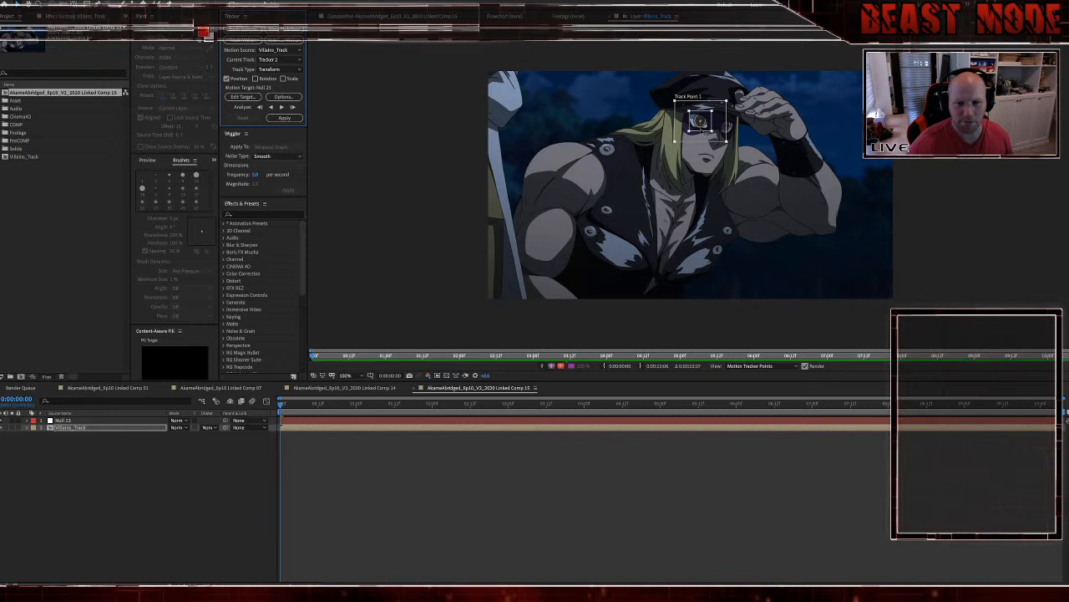
Step: Analyze the masked character's eye track forward on Villains_Track from the first frame to about 0:00:03:17
{"action": "left_click", "coordinate": [281, 107]}
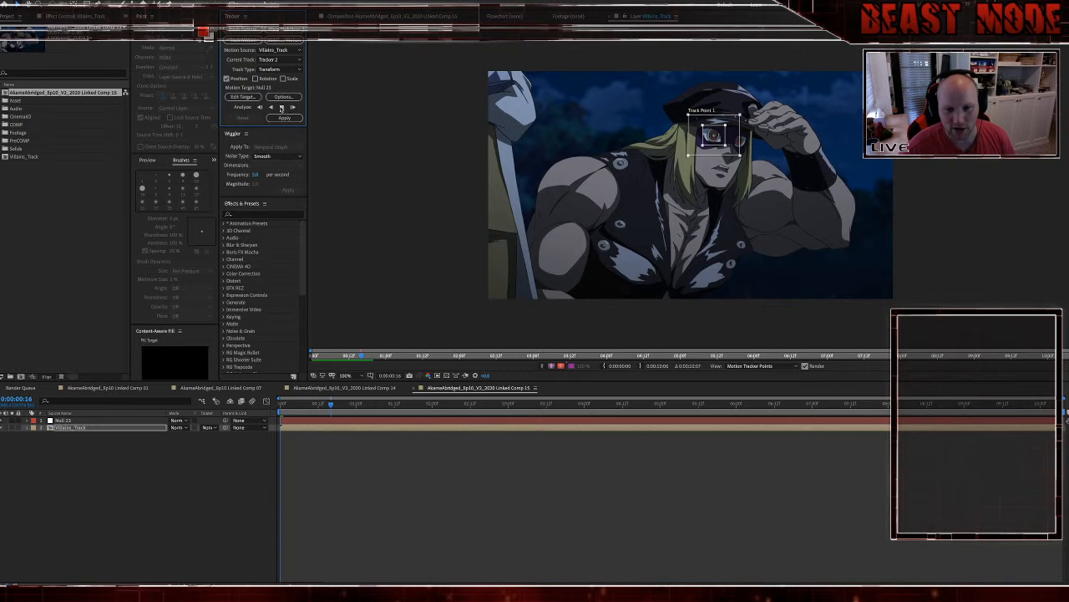
{"action": "left_click", "coordinate": [282, 107]}
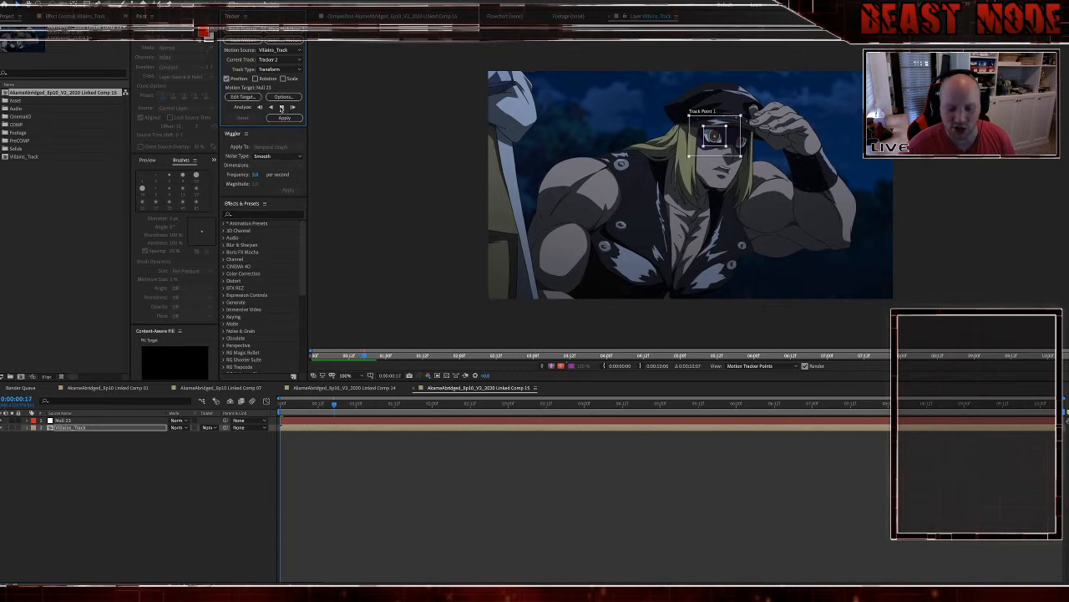
{"action": "left_click", "coordinate": [282, 108]}
{"action": "left_click", "coordinate": [282, 108]}
{"action": "left_click", "coordinate": [282, 108]}
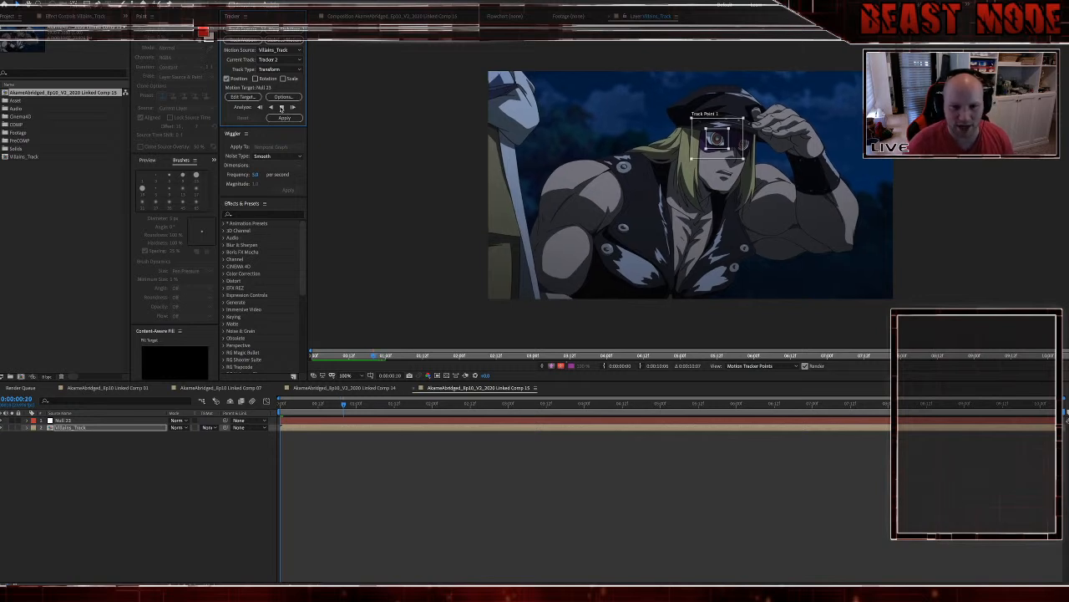
{"action": "left_click", "coordinate": [282, 107]}
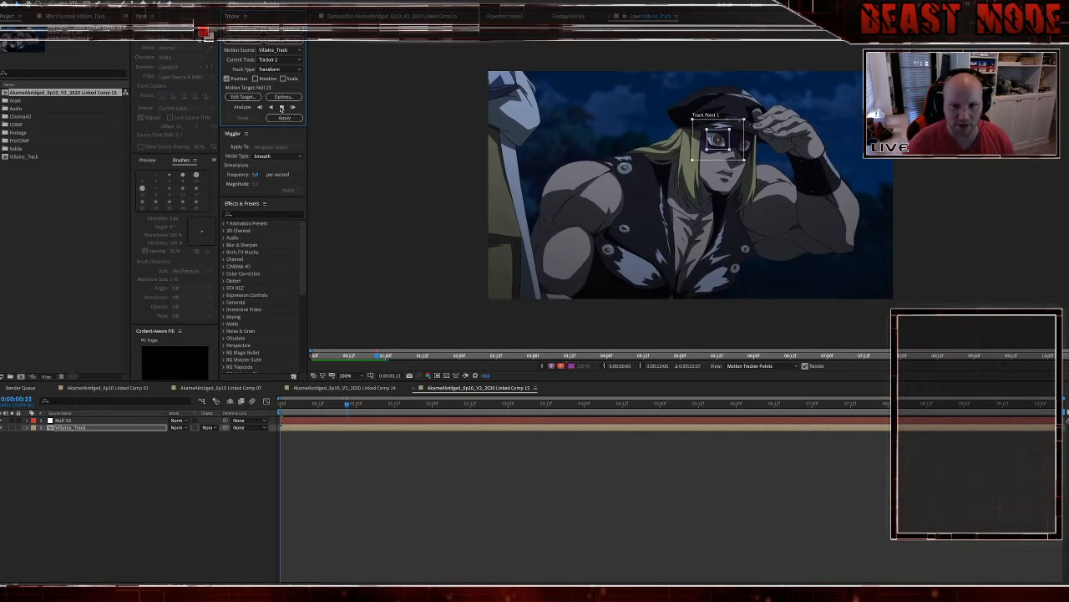
{"action": "left_click", "coordinate": [282, 108]}
{"action": "left_click", "coordinate": [281, 108]}
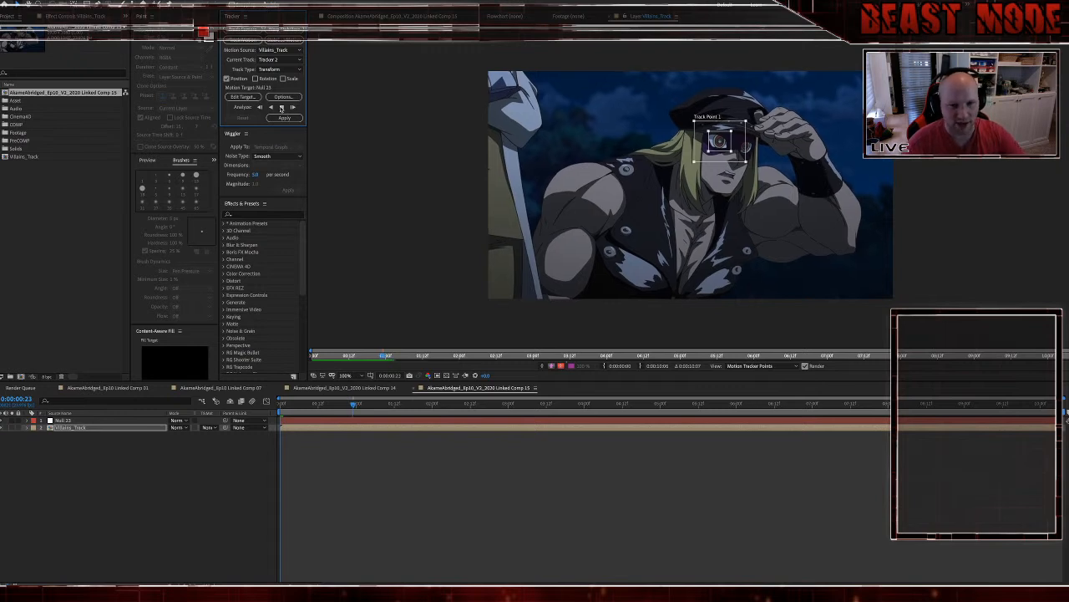
{"action": "left_click", "coordinate": [282, 108]}
{"action": "left_click", "coordinate": [282, 107]}
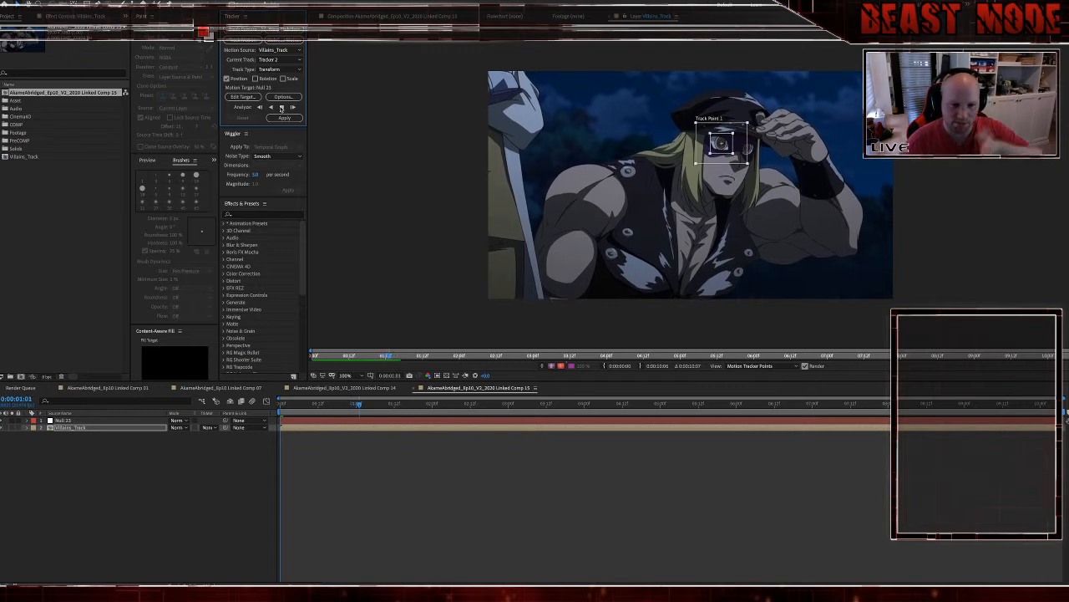
{"action": "left_click", "coordinate": [282, 108]}
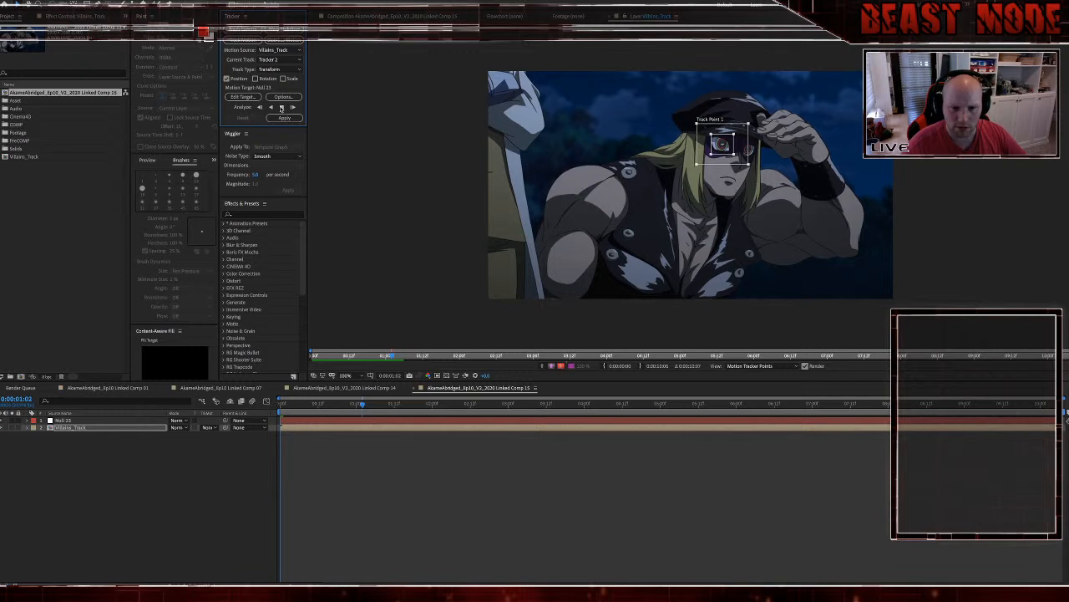
{"action": "left_click", "coordinate": [281, 108]}
{"action": "left_click", "coordinate": [281, 108]}
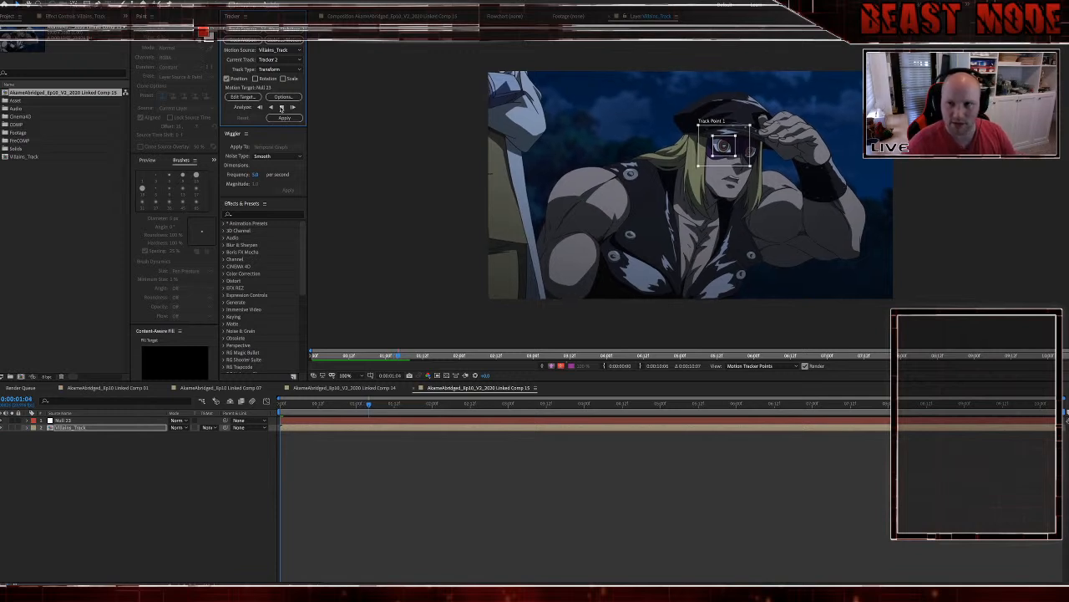
{"action": "left_click", "coordinate": [281, 108]}
{"action": "left_click", "coordinate": [281, 107]}
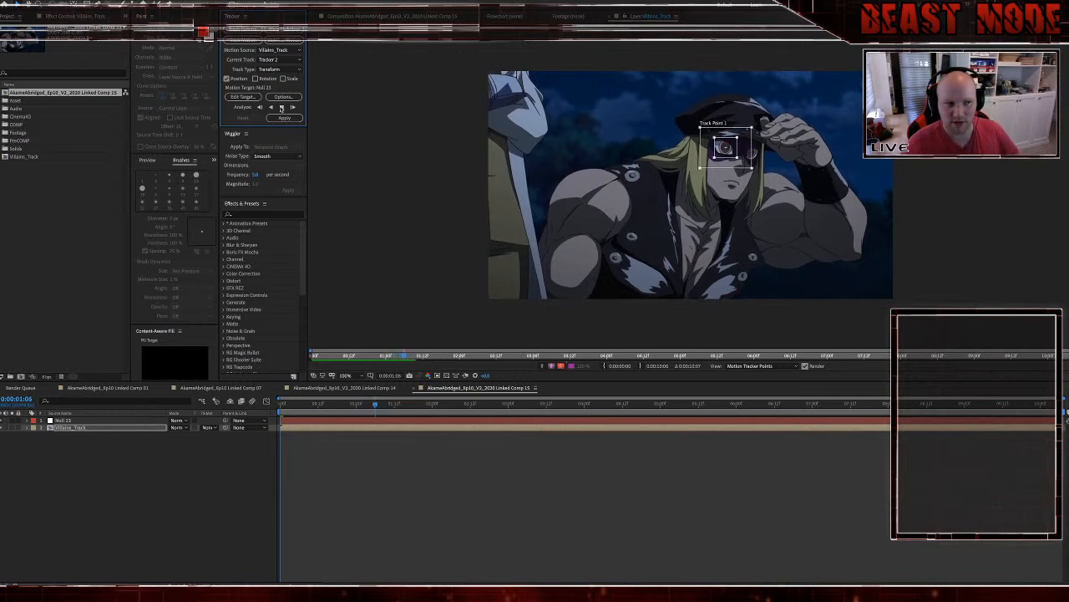
{"action": "left_click", "coordinate": [281, 108]}
{"action": "left_click", "coordinate": [281, 108]}
{"action": "left_click", "coordinate": [281, 108]}
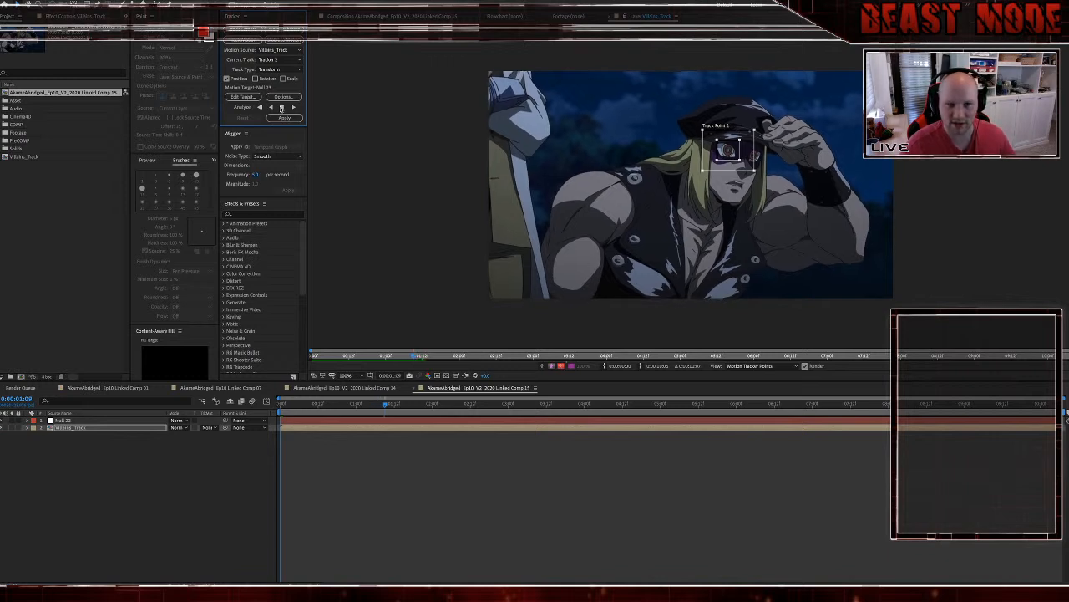
{"action": "left_click", "coordinate": [282, 108]}
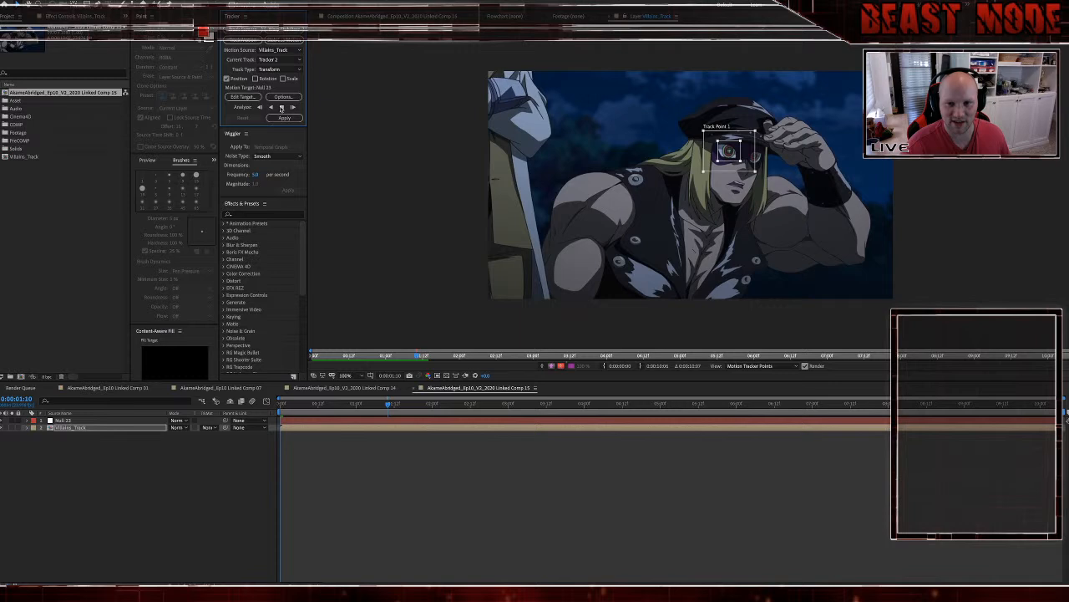
{"action": "left_click", "coordinate": [281, 108]}
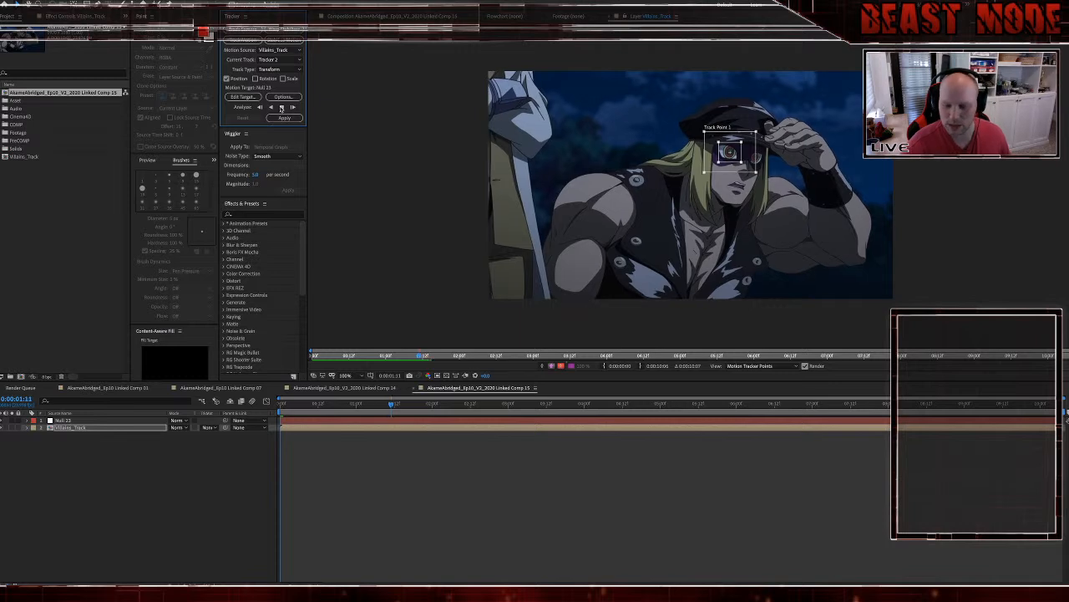
{"action": "left_click", "coordinate": [281, 107]}
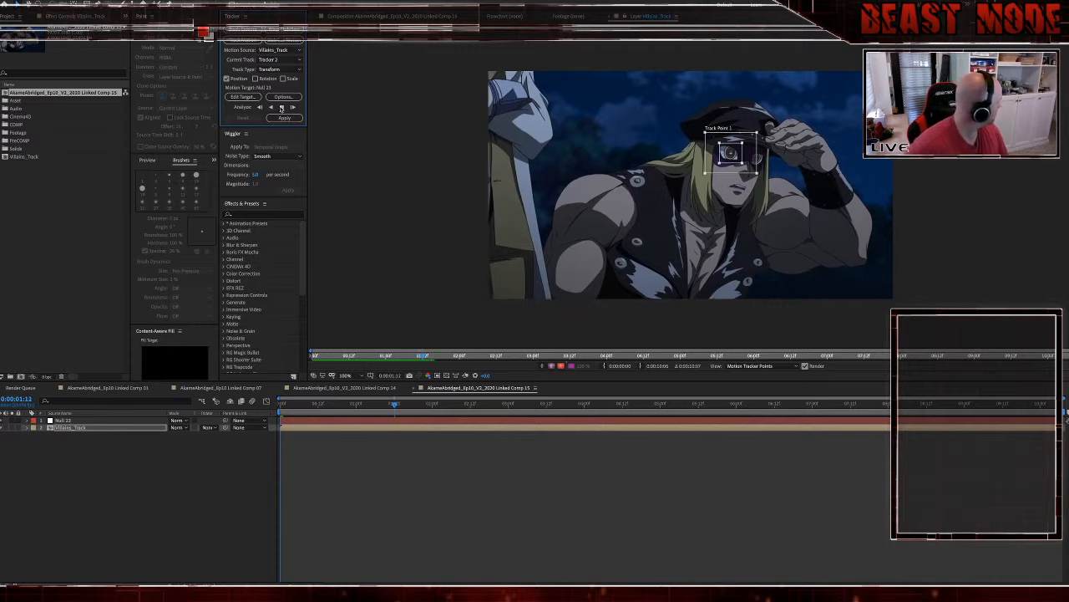
{"action": "left_click", "coordinate": [282, 107]}
{"action": "left_click", "coordinate": [282, 108]}
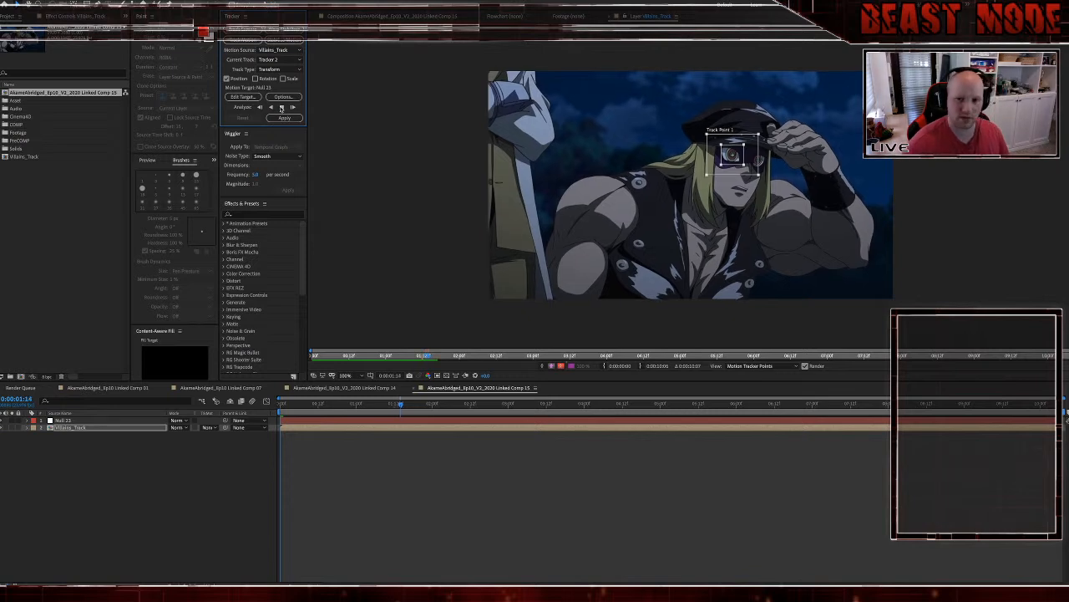
{"action": "left_click", "coordinate": [281, 108]}
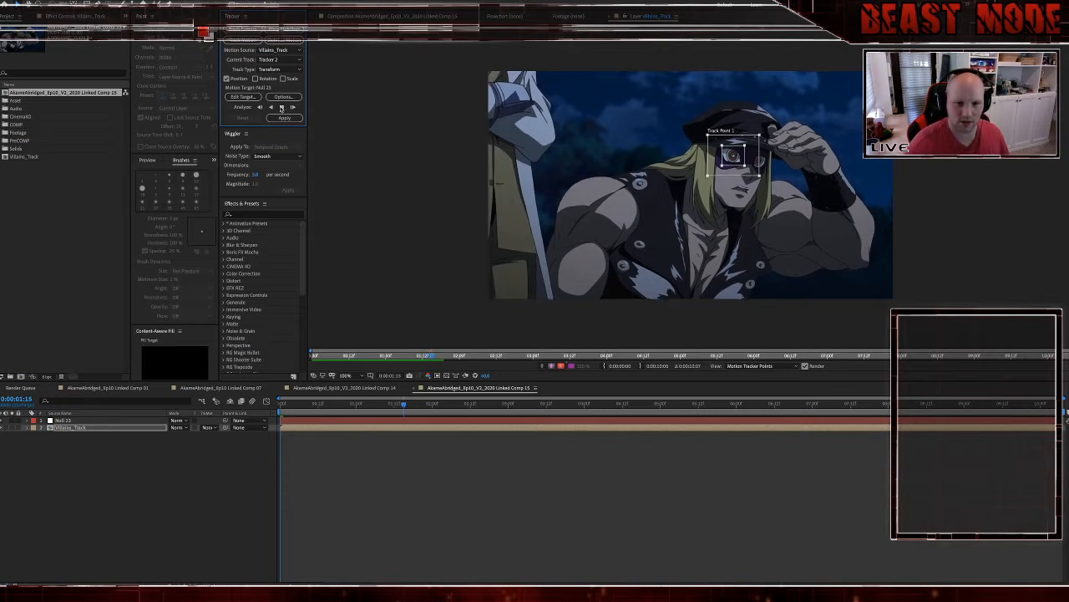
{"action": "left_click", "coordinate": [281, 108]}
{"action": "left_click", "coordinate": [282, 108]}
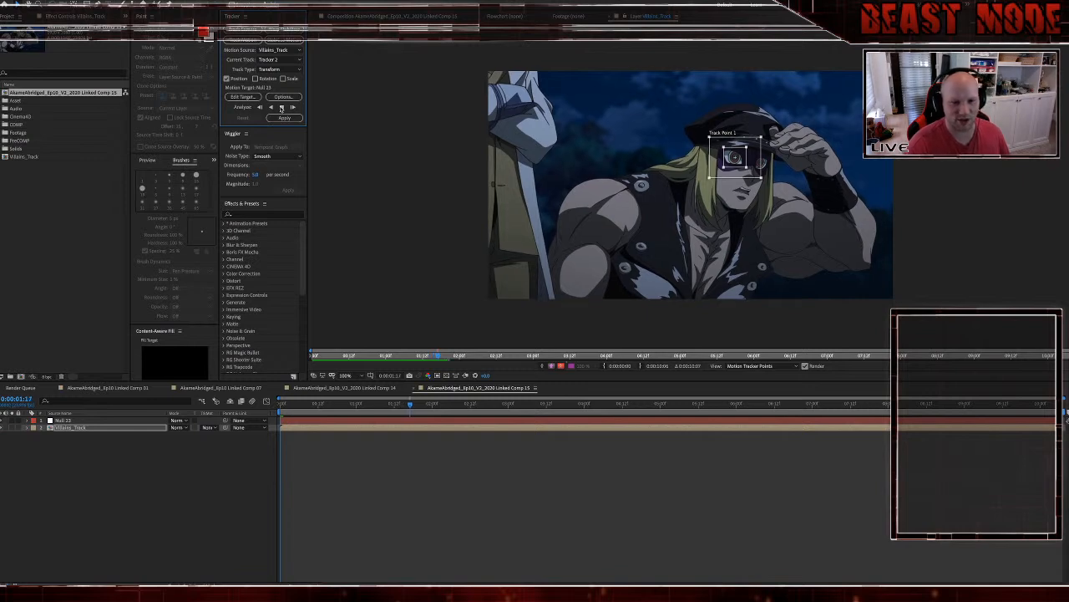
{"action": "left_click", "coordinate": [281, 108]}
{"action": "left_click", "coordinate": [281, 107]}
{"action": "left_click", "coordinate": [282, 108]}
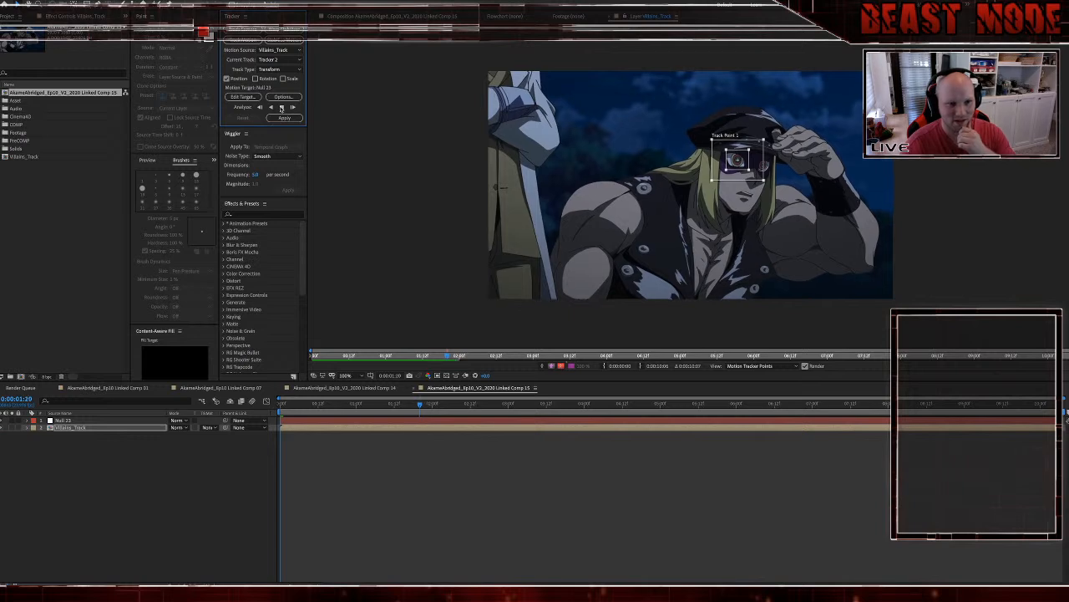
{"action": "left_click", "coordinate": [281, 107]}
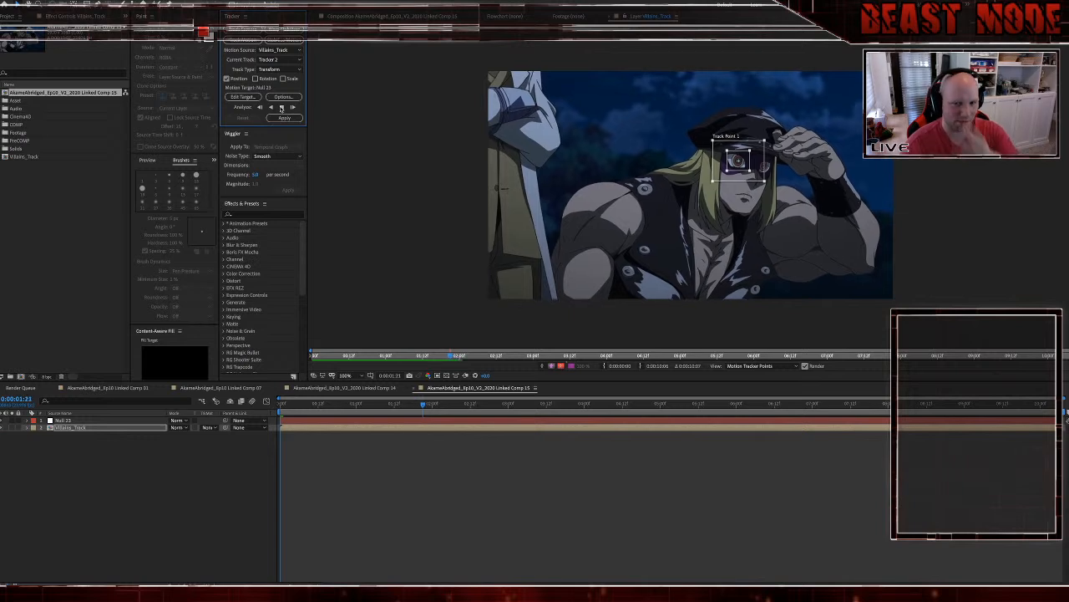
{"action": "left_click", "coordinate": [281, 107]}
{"action": "left_click", "coordinate": [282, 108]}
{"action": "left_click", "coordinate": [282, 108]}
{"action": "left_click", "coordinate": [282, 108]}
{"action": "left_click", "coordinate": [282, 108]}
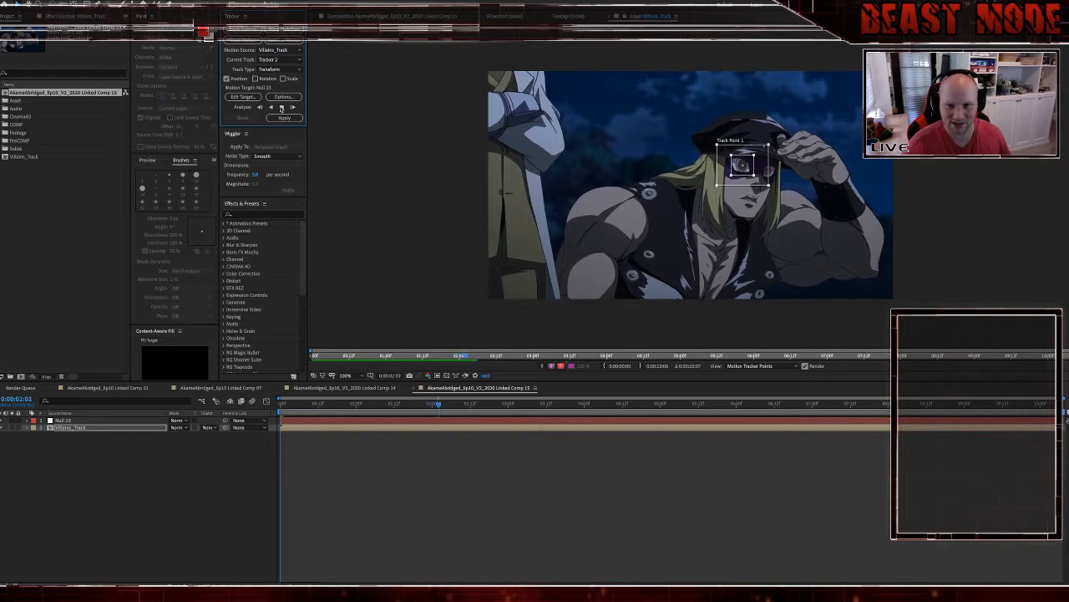
{"action": "left_click", "coordinate": [281, 107]}
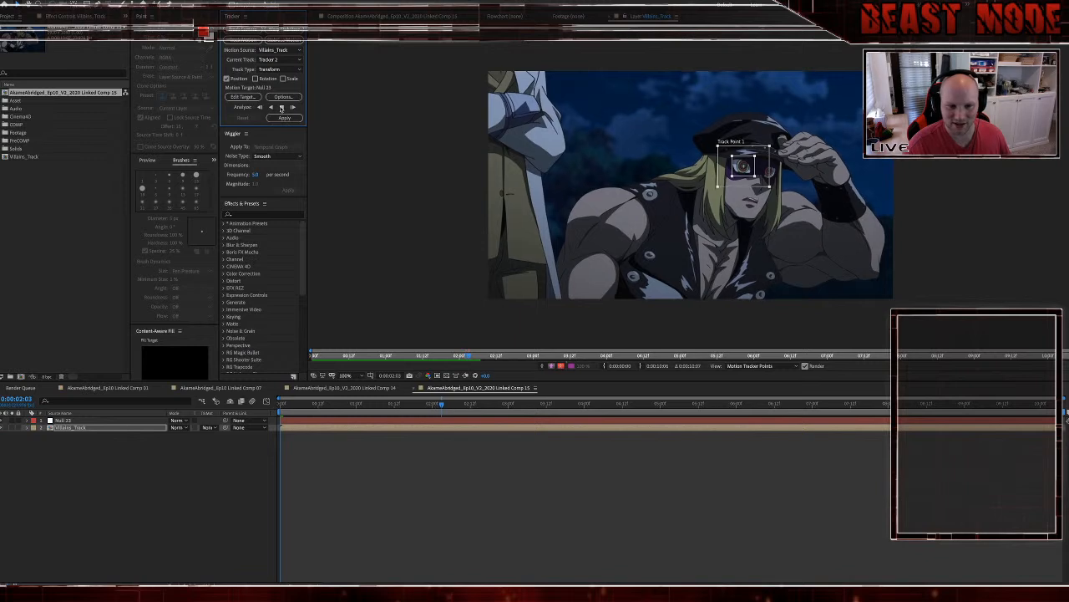
{"action": "left_click", "coordinate": [282, 108]}
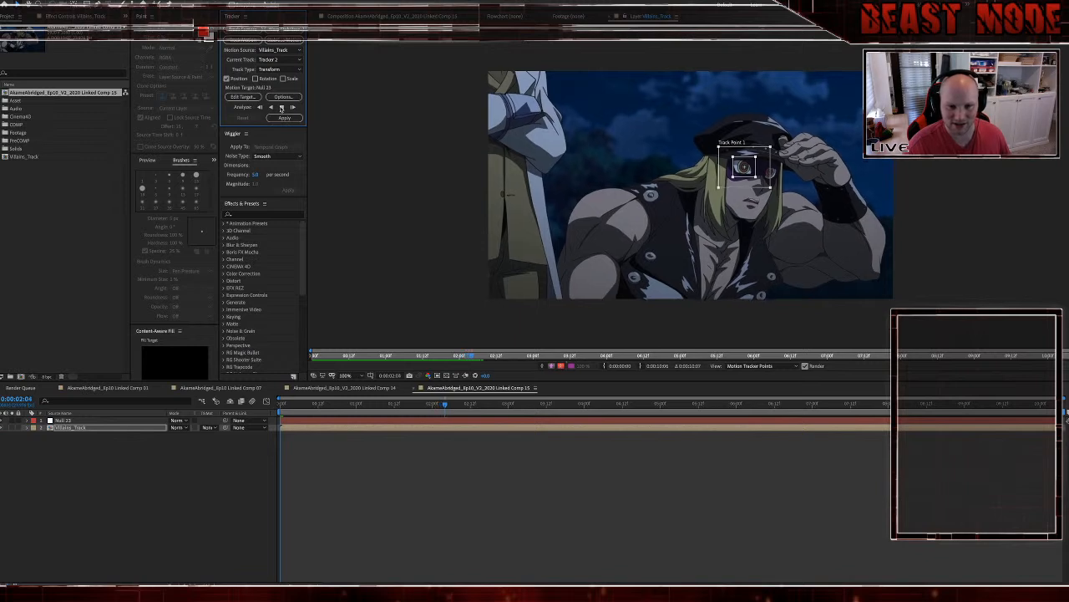
{"action": "left_click", "coordinate": [281, 108]}
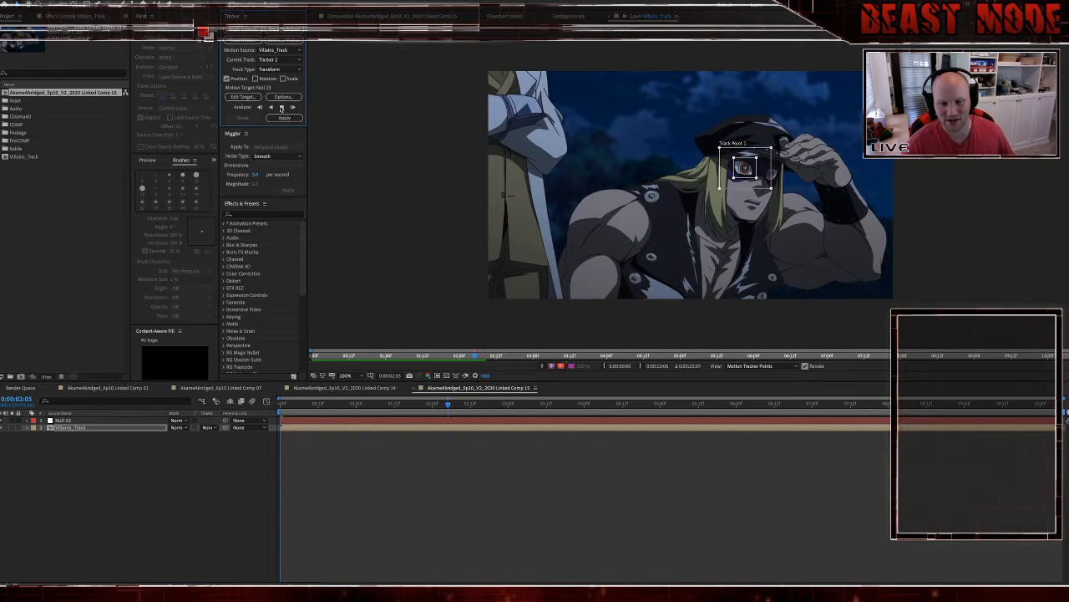
{"action": "left_click", "coordinate": [282, 108]}
{"action": "left_click", "coordinate": [282, 108]}
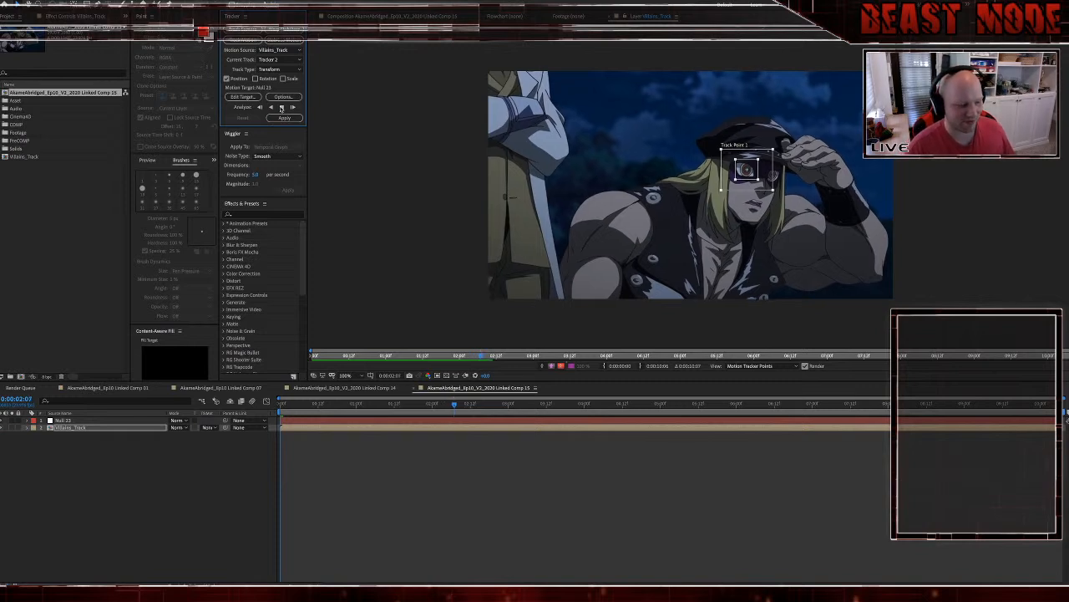
{"action": "left_click", "coordinate": [282, 108]}
{"action": "left_click", "coordinate": [281, 108]}
{"action": "left_click", "coordinate": [282, 108]}
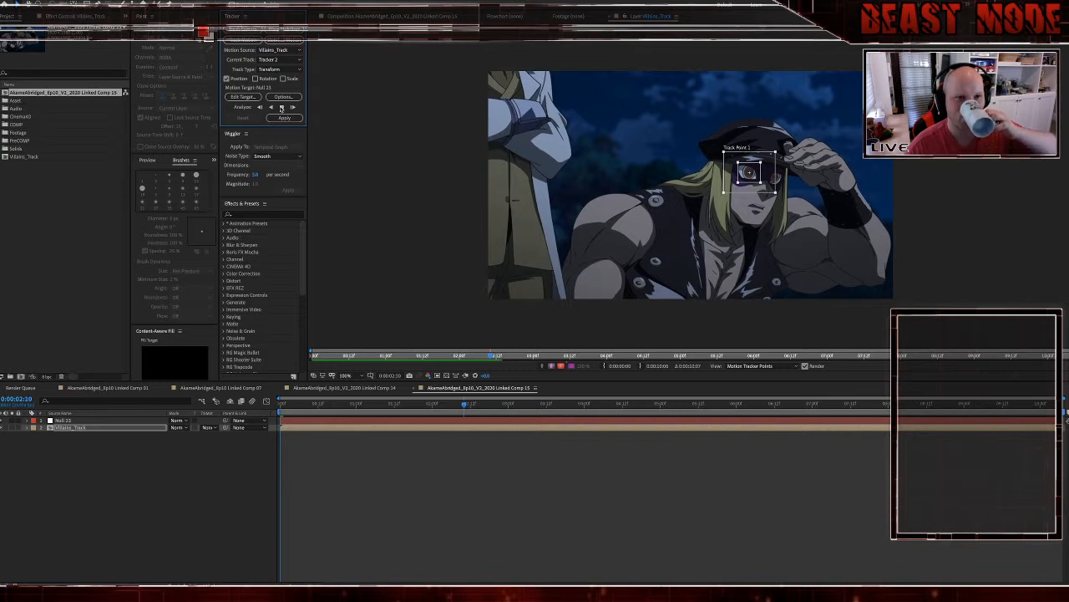
{"action": "left_click", "coordinate": [282, 108]}
{"action": "left_click", "coordinate": [281, 107]}
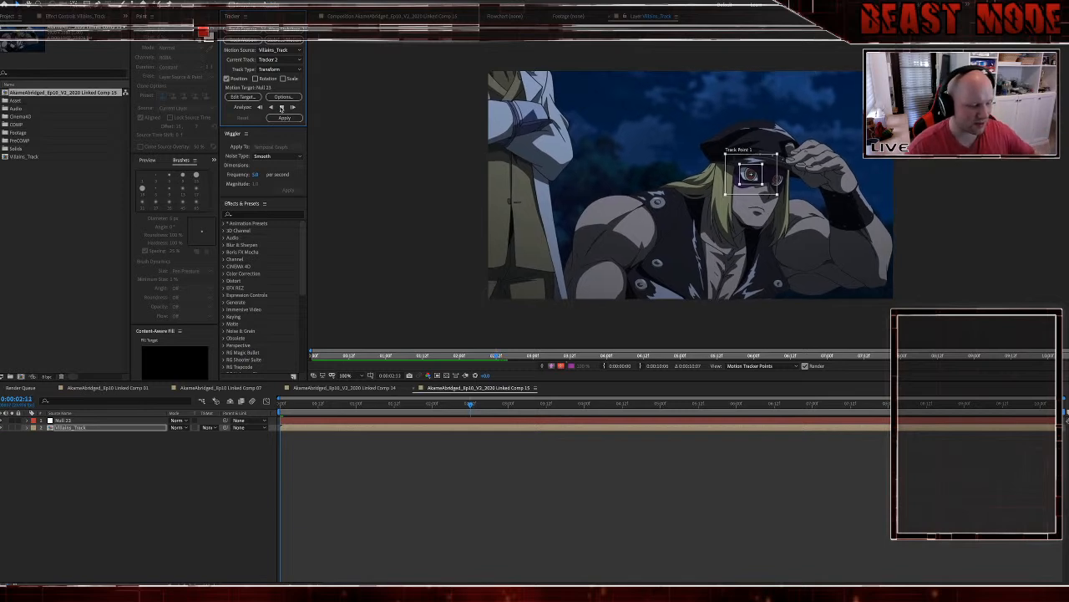
{"action": "left_click", "coordinate": [282, 108]}
{"action": "left_click", "coordinate": [281, 107]}
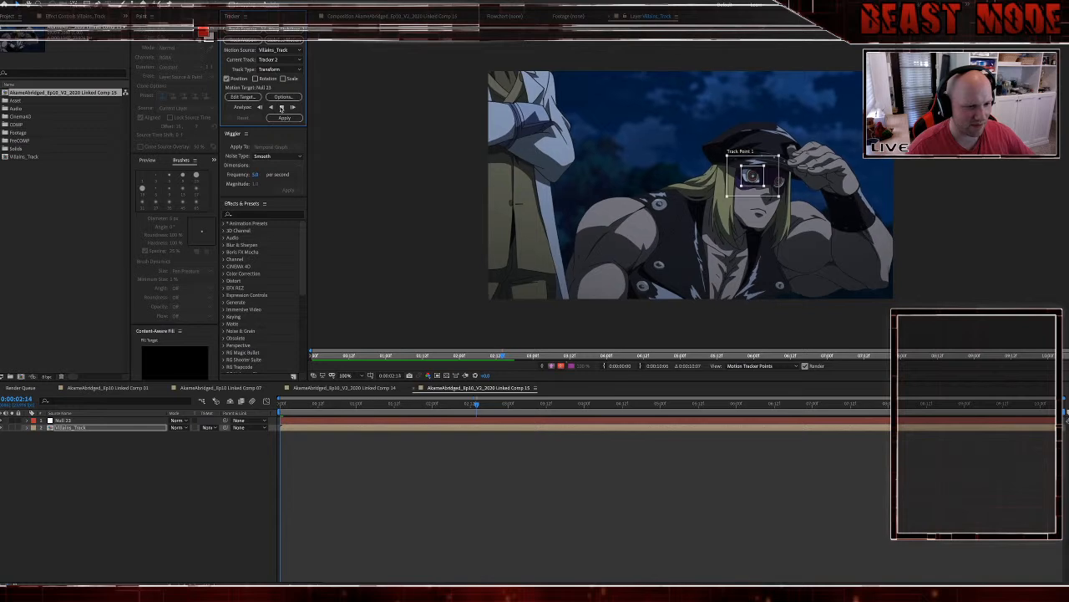
{"action": "left_click", "coordinate": [281, 108]}
{"action": "left_click", "coordinate": [281, 108]}
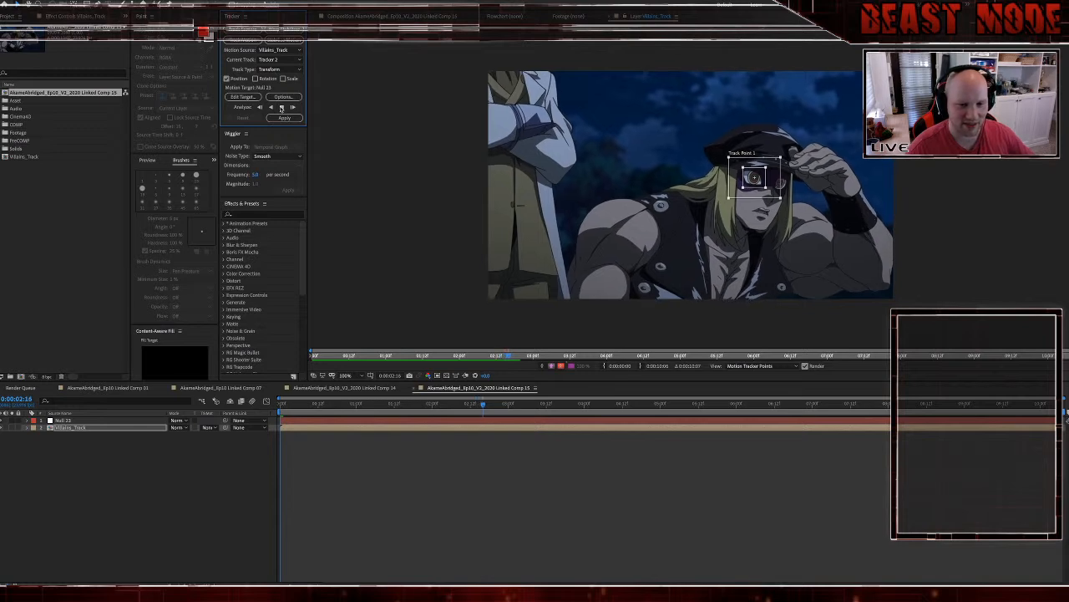
{"action": "left_click", "coordinate": [282, 107]}
{"action": "left_click", "coordinate": [282, 108]}
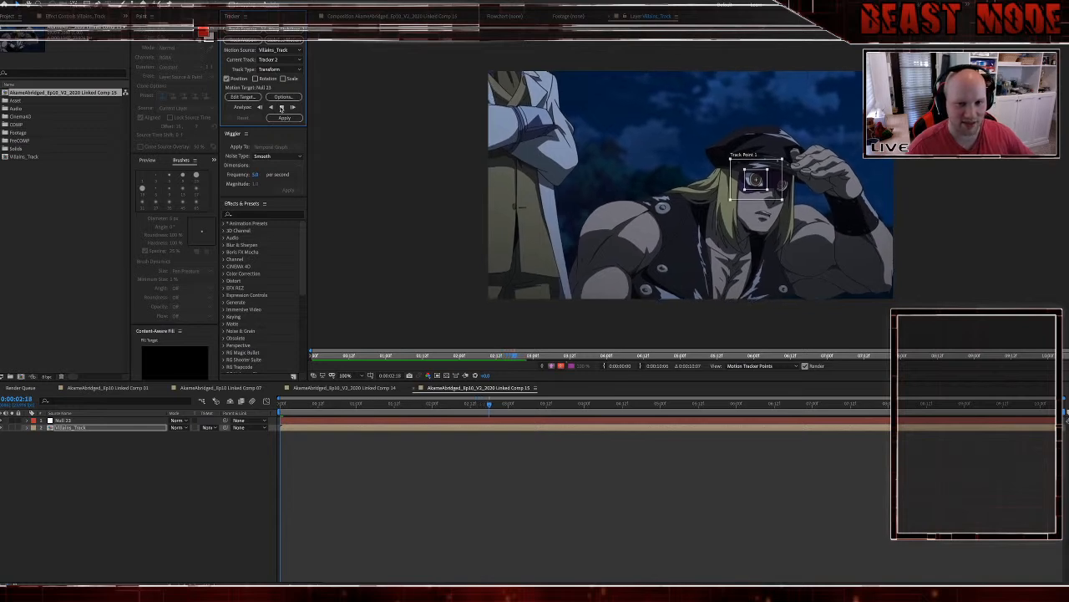
{"action": "left_click", "coordinate": [282, 108]}
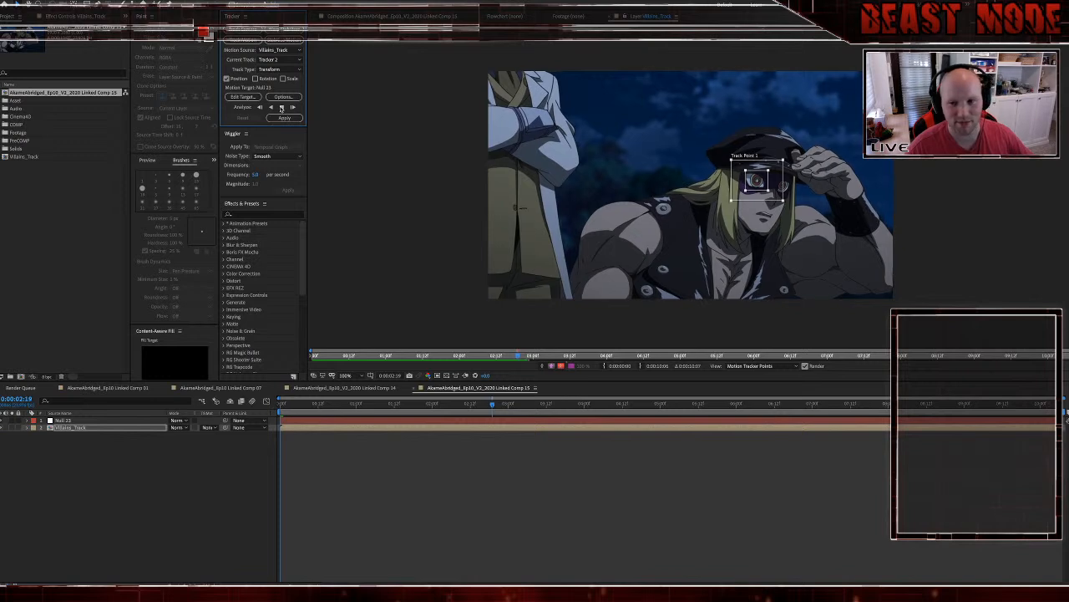
{"action": "left_click", "coordinate": [282, 108]}
{"action": "left_click", "coordinate": [281, 108]}
{"action": "left_click", "coordinate": [281, 108]}
{"action": "left_click", "coordinate": [281, 108]}
{"action": "left_click", "coordinate": [282, 108]}
{"action": "left_click", "coordinate": [282, 107]}
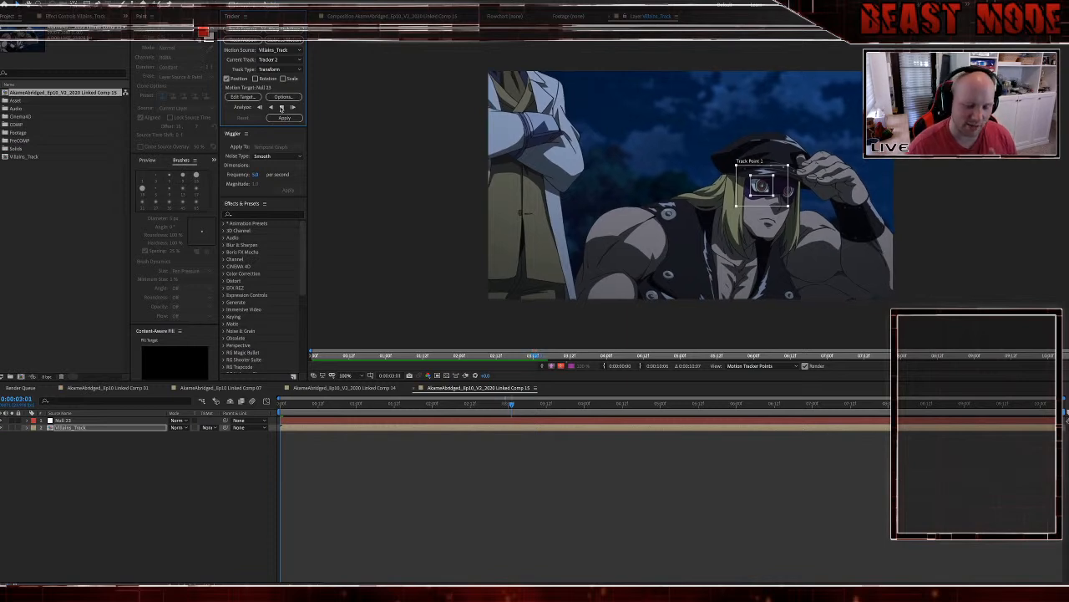
{"action": "left_click", "coordinate": [282, 108]}
{"action": "left_click", "coordinate": [281, 108]}
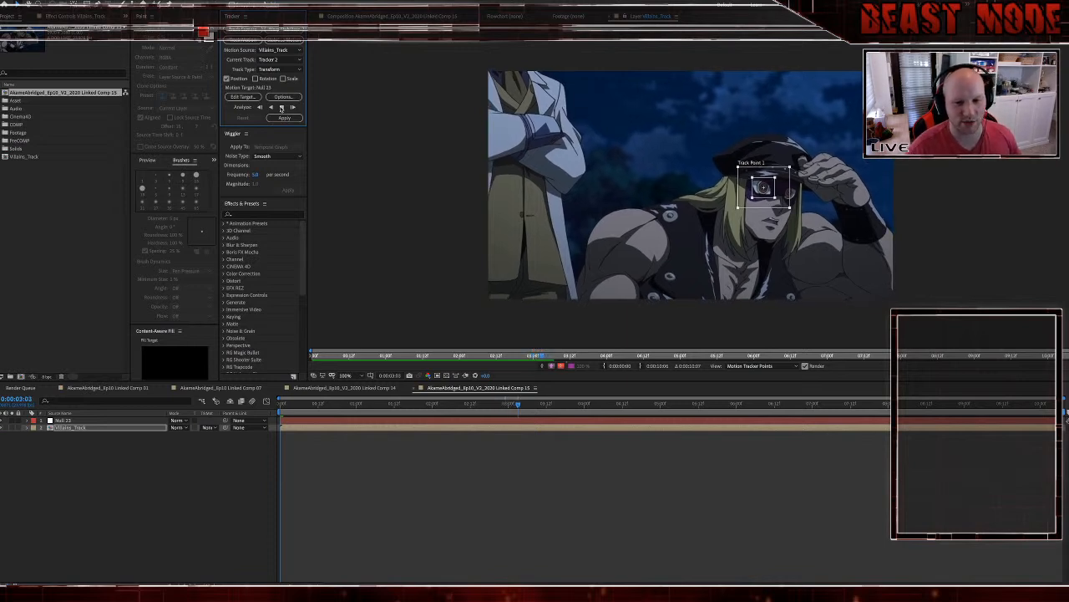
{"action": "left_click", "coordinate": [282, 108]}
{"action": "left_click", "coordinate": [282, 107]}
{"action": "left_click", "coordinate": [281, 108]}
{"action": "left_click", "coordinate": [282, 108]}
{"action": "left_click", "coordinate": [282, 107]}
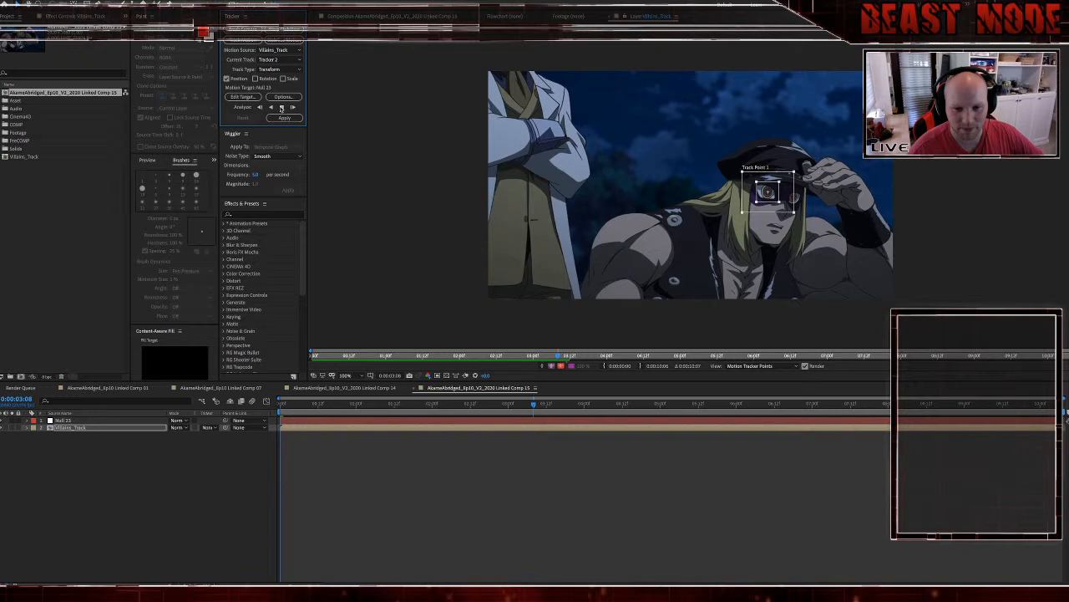
{"action": "left_click", "coordinate": [282, 107]}
{"action": "left_click", "coordinate": [281, 108]}
{"action": "left_click", "coordinate": [281, 107]}
{"action": "left_click", "coordinate": [282, 107]}
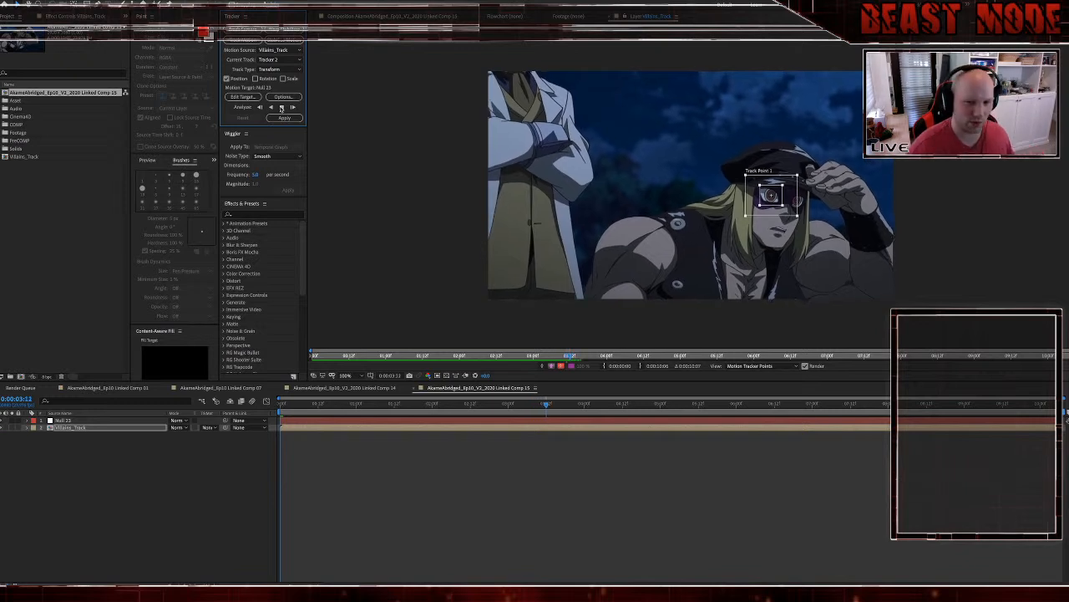
{"action": "left_click", "coordinate": [281, 107]}
{"action": "key", "text": "super+Tab"}
{"action": "key", "text": "super+Tab"}
{"action": "key", "text": "super+Tab"}
{"action": "key", "text": "super+Tab"}
{"action": "key", "text": "super+Tab"}
{"action": "key", "text": "super+Tab"}
{"action": "key", "text": "super+Tab"}
{"action": "left_click", "coordinate": [282, 108]}
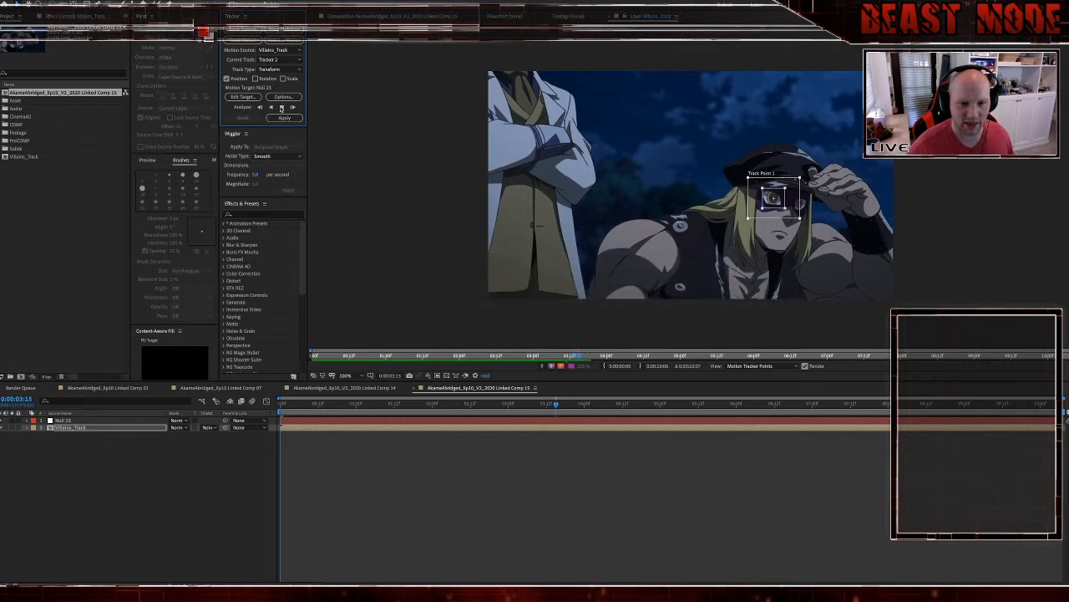
{"action": "left_click", "coordinate": [282, 108]}
{"action": "left_click", "coordinate": [282, 108]}
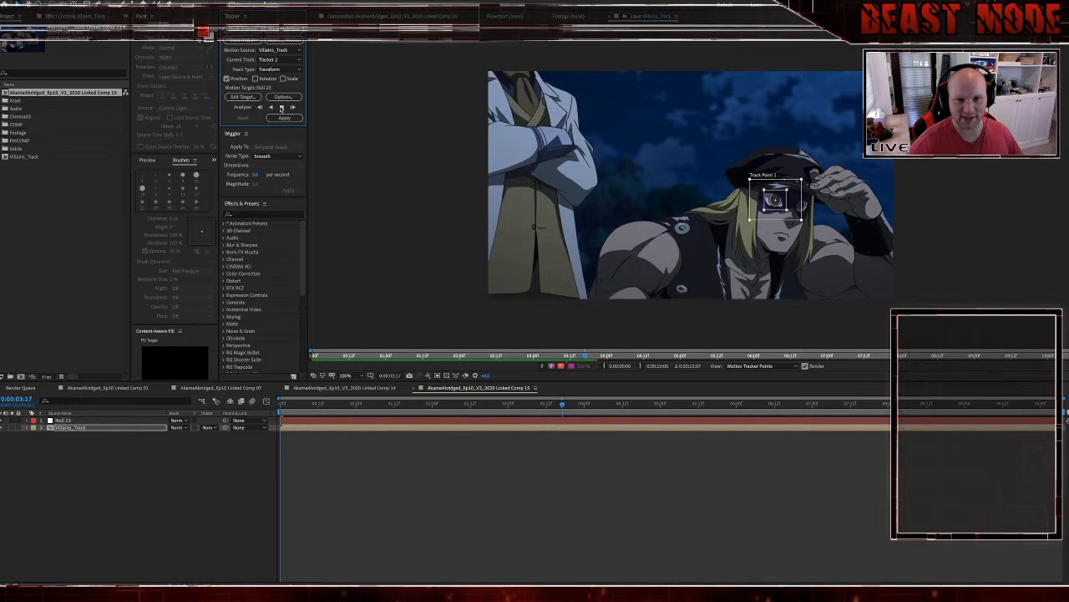
Step: Continue analyzing the masked character's eye track forward on Villains_Track and stop at 0:00:07:03
{"action": "left_click", "coordinate": [282, 108]}
{"action": "left_click", "coordinate": [282, 108]}
{"action": "left_click", "coordinate": [282, 108]}
{"action": "left_click", "coordinate": [282, 108]}
{"action": "left_click", "coordinate": [282, 108]}
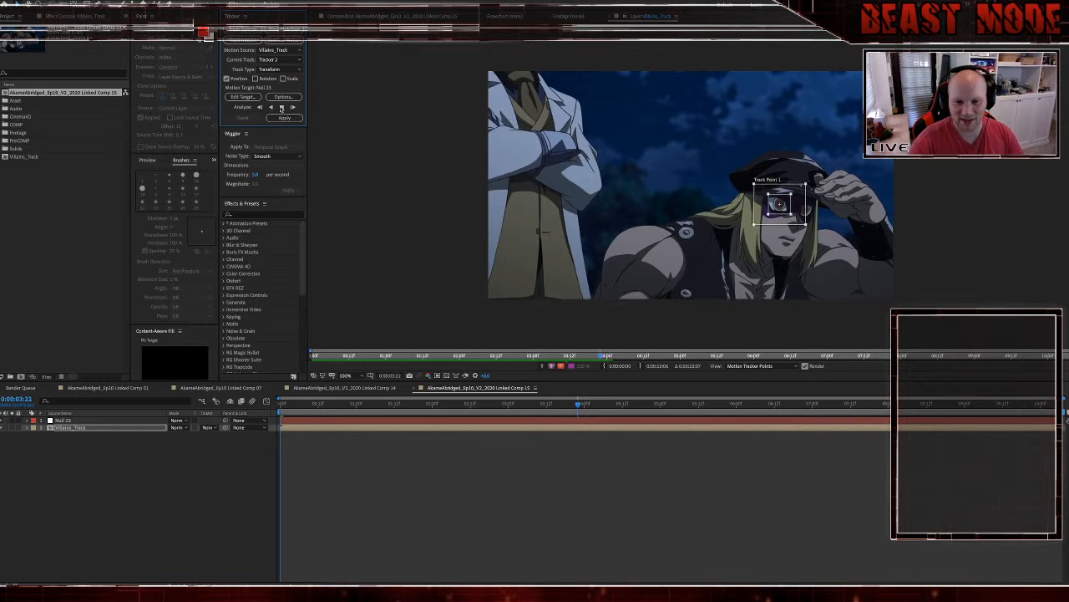
{"action": "left_click", "coordinate": [282, 107]}
{"action": "left_click", "coordinate": [281, 108]}
{"action": "left_click", "coordinate": [282, 108]}
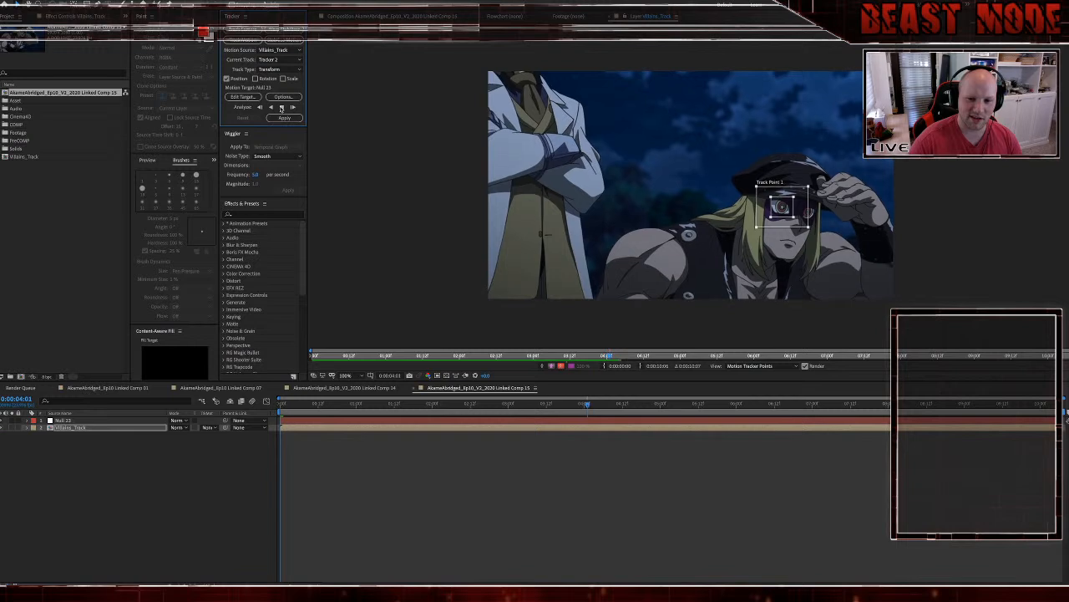
{"action": "left_click", "coordinate": [281, 107]}
{"action": "left_click", "coordinate": [282, 108]}
{"action": "left_click", "coordinate": [281, 108]}
{"action": "left_click", "coordinate": [282, 108]}
{"action": "left_click", "coordinate": [282, 107]}
{"action": "left_click", "coordinate": [282, 108]}
{"action": "left_click", "coordinate": [282, 108]}
{"action": "left_click", "coordinate": [281, 108]}
{"action": "left_click", "coordinate": [282, 108]}
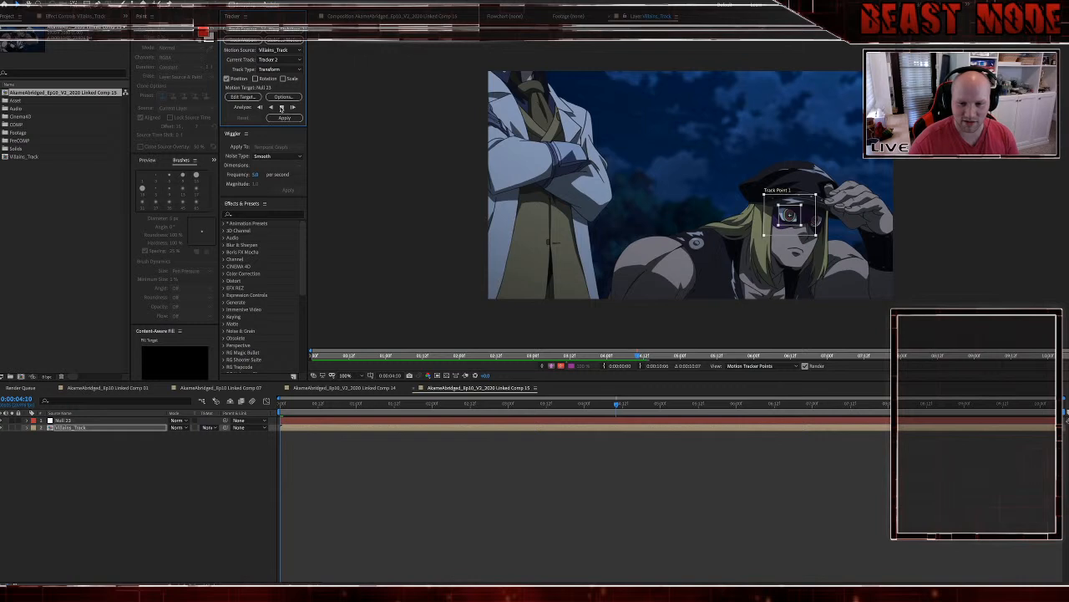
{"action": "left_click", "coordinate": [282, 108]}
{"action": "left_click", "coordinate": [281, 107]}
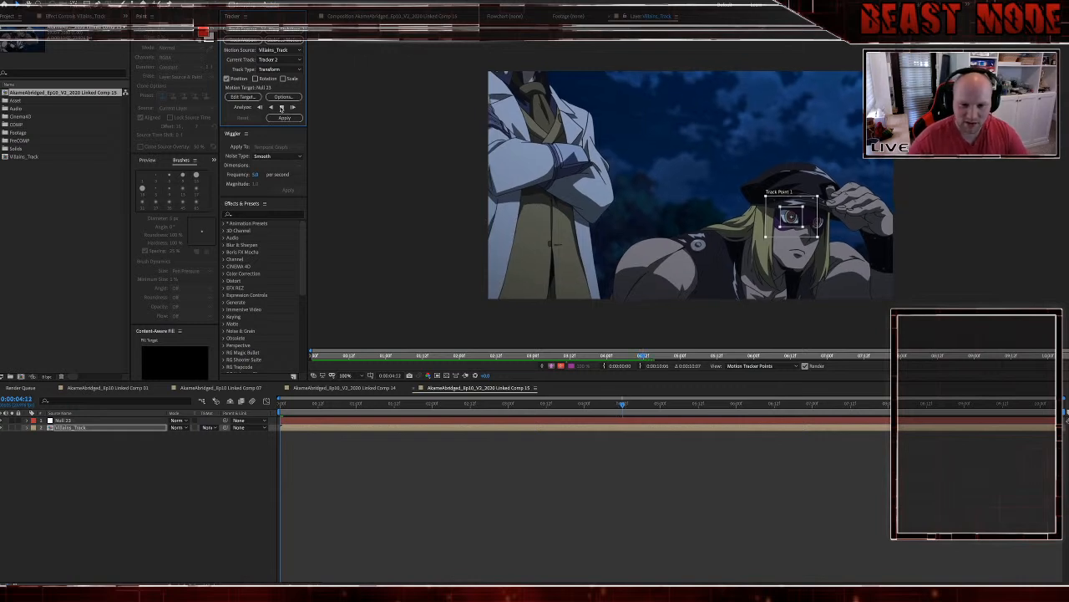
{"action": "left_click", "coordinate": [282, 108]}
{"action": "left_click", "coordinate": [282, 108]}
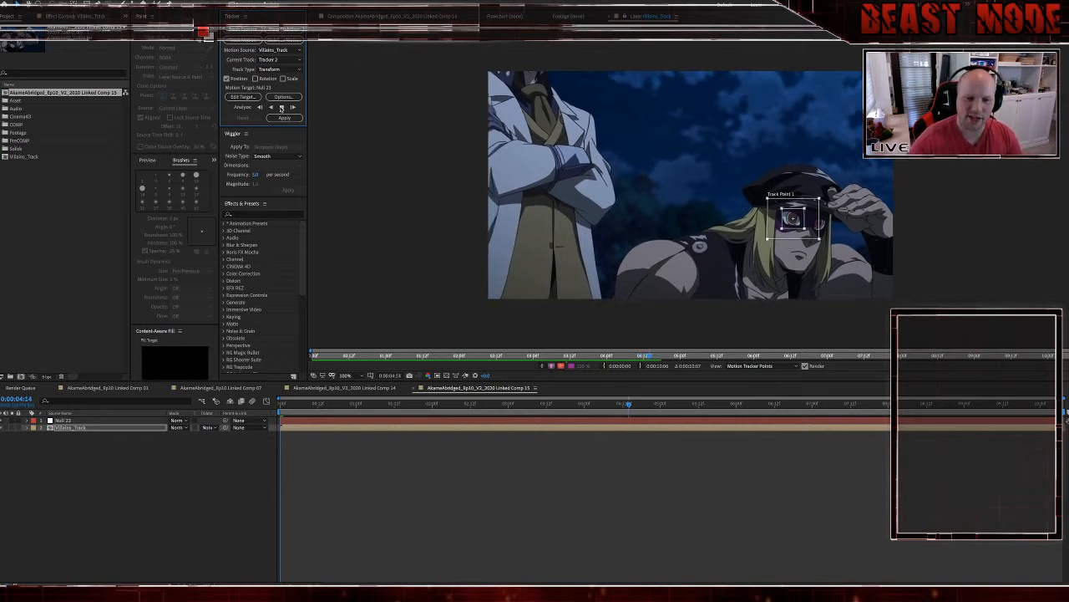
{"action": "left_click", "coordinate": [281, 108]}
{"action": "left_click", "coordinate": [282, 108]}
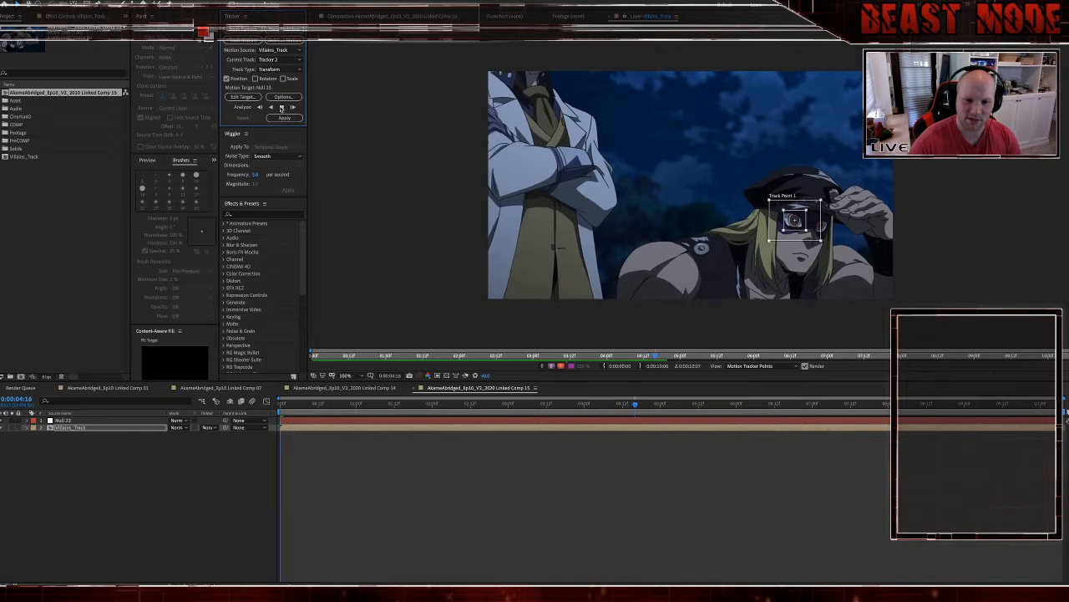
{"action": "left_click", "coordinate": [282, 108]}
{"action": "left_click", "coordinate": [282, 108]}
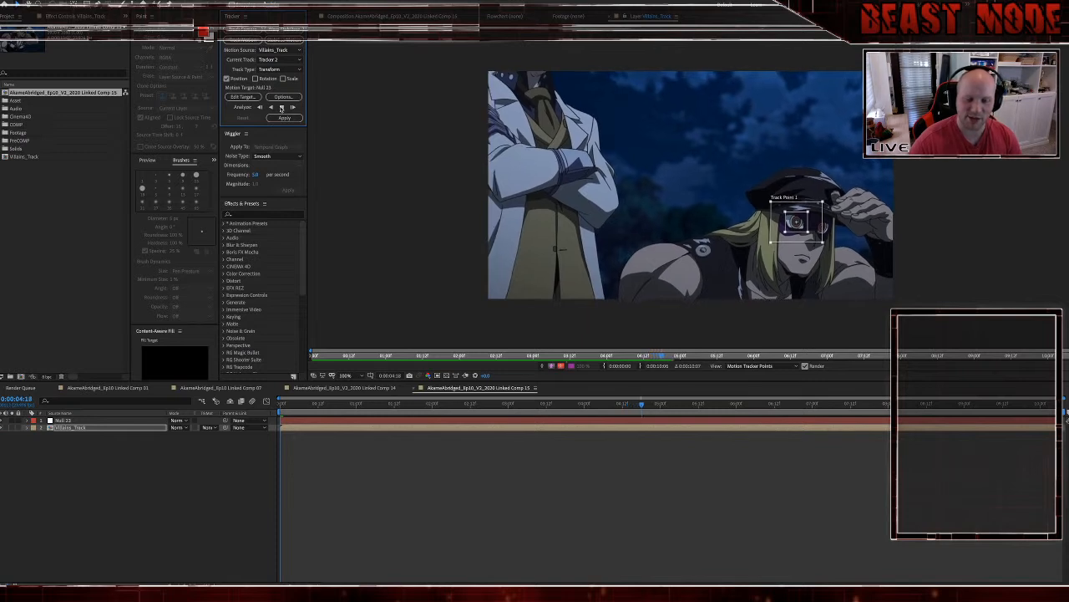
{"action": "left_click", "coordinate": [282, 107]}
{"action": "left_click", "coordinate": [282, 108]}
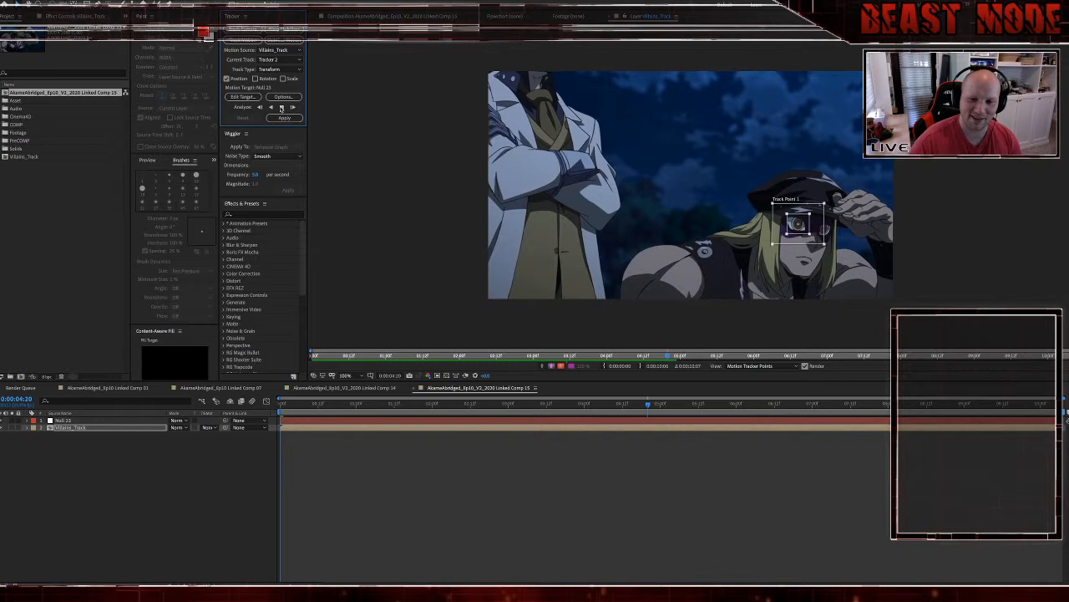
{"action": "left_click", "coordinate": [281, 108]}
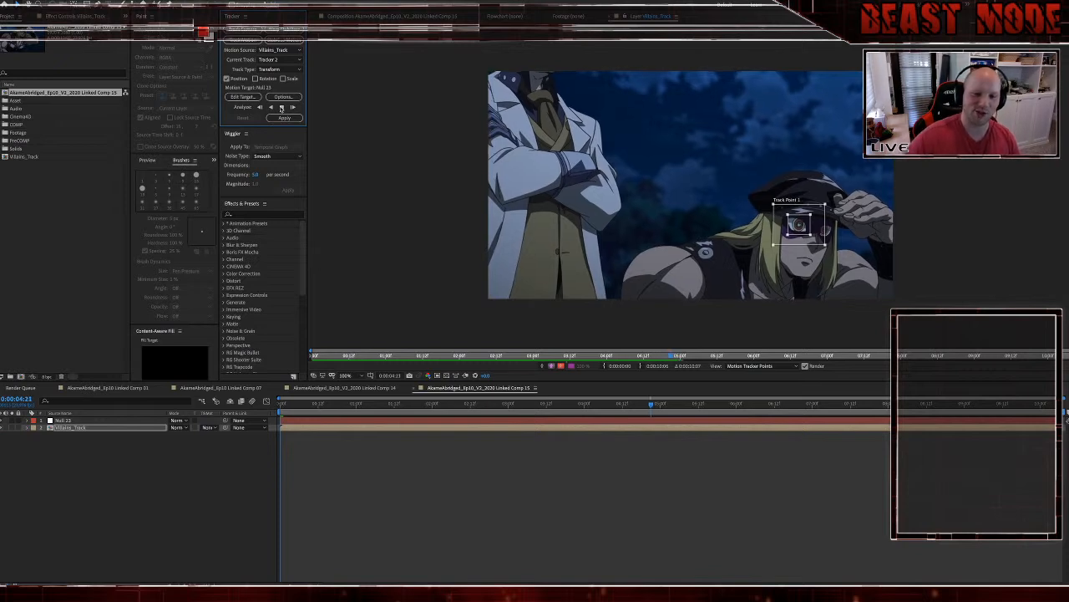
{"action": "left_click", "coordinate": [282, 108]}
{"action": "left_click", "coordinate": [281, 108]}
{"action": "left_click", "coordinate": [281, 107]}
{"action": "left_click", "coordinate": [280, 108]}
{"action": "left_click", "coordinate": [281, 108]}
{"action": "left_click", "coordinate": [281, 108]}
{"action": "left_click", "coordinate": [281, 107]}
{"action": "left_click", "coordinate": [280, 108]}
{"action": "left_click", "coordinate": [280, 108]}
{"action": "left_click", "coordinate": [281, 108]}
{"action": "left_click", "coordinate": [280, 108]}
{"action": "left_click", "coordinate": [281, 107]}
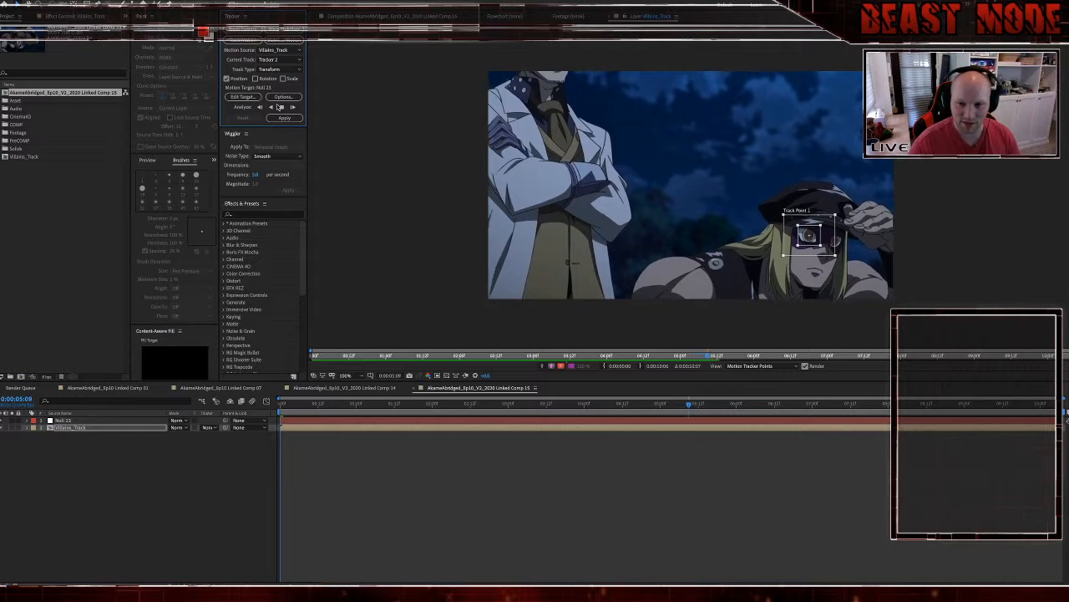
{"action": "left_click", "coordinate": [281, 108]}
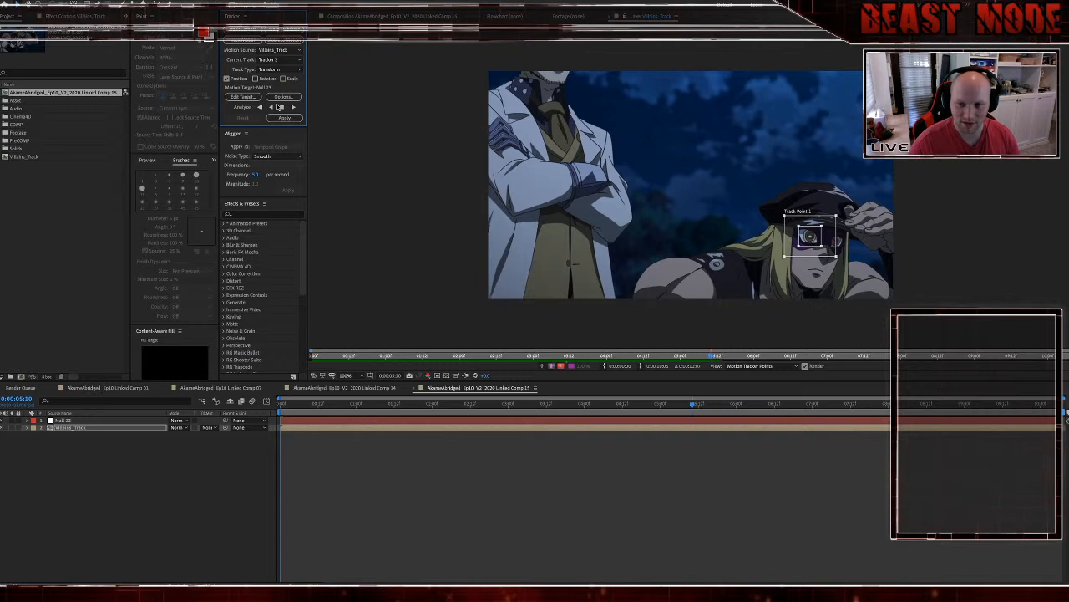
{"action": "left_click", "coordinate": [281, 108]}
{"action": "left_click", "coordinate": [281, 108]}
{"action": "left_click", "coordinate": [281, 108]}
{"action": "left_click", "coordinate": [281, 108]}
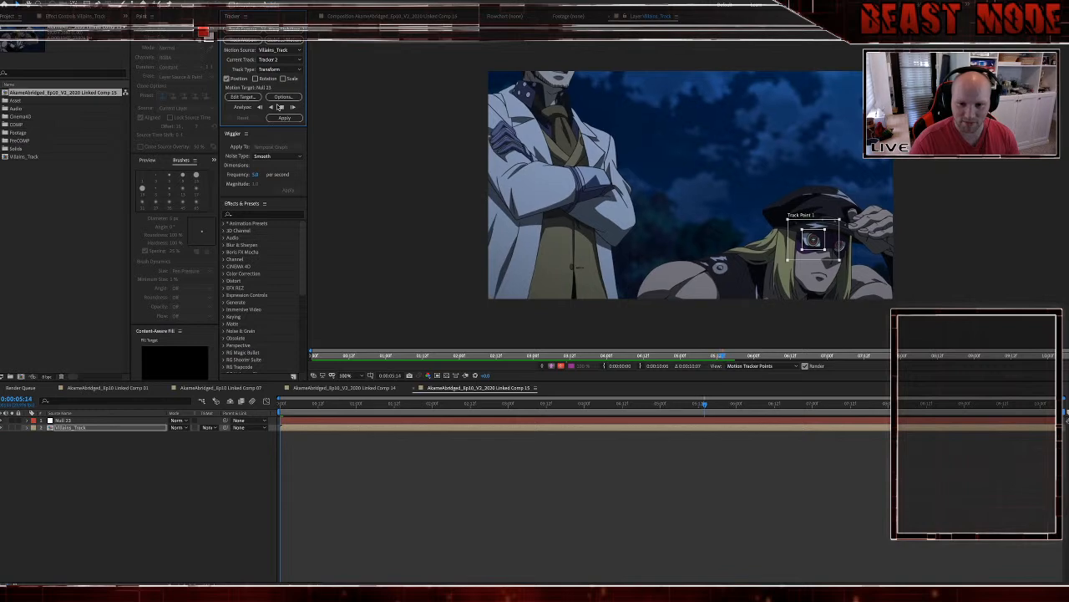
{"action": "left_click", "coordinate": [280, 108]}
{"action": "left_click", "coordinate": [281, 108]}
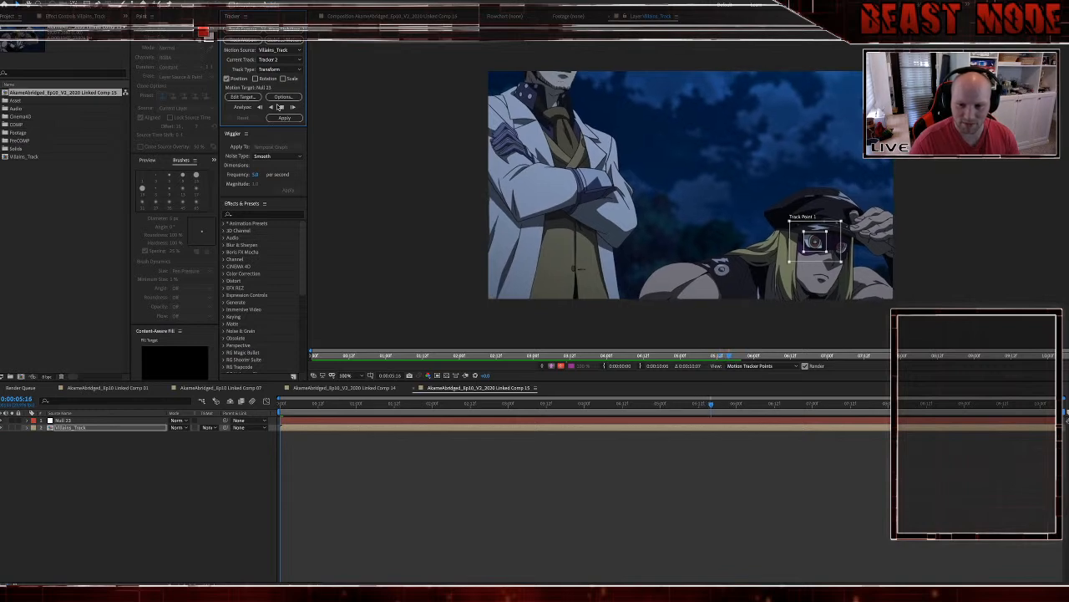
{"action": "left_click", "coordinate": [281, 108]}
{"action": "left_click", "coordinate": [281, 107]}
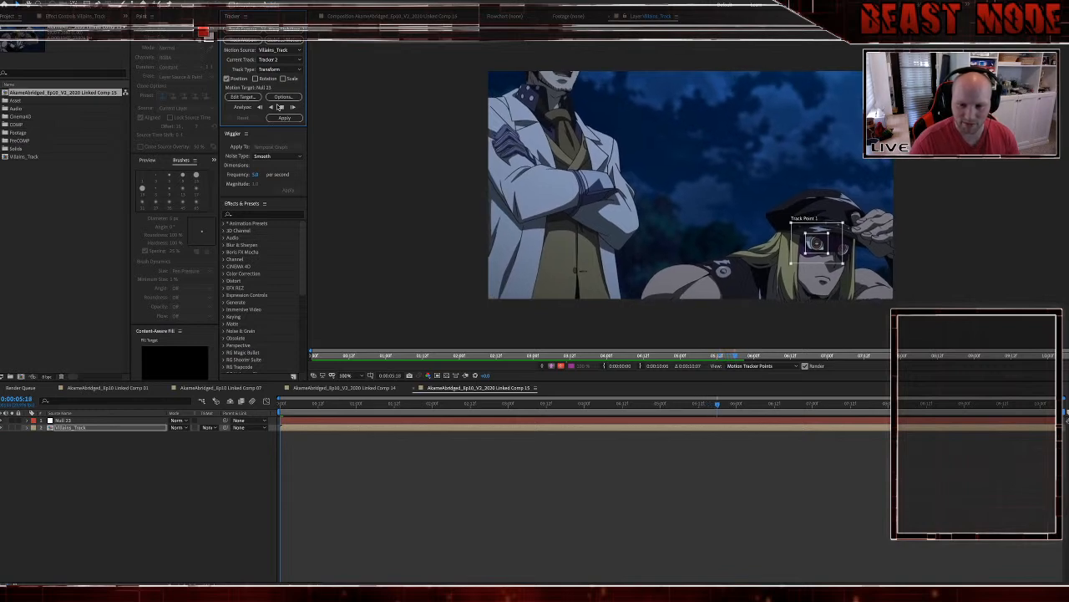
{"action": "left_click", "coordinate": [281, 108]}
{"action": "left_click", "coordinate": [281, 108]}
{"action": "left_click", "coordinate": [280, 108]}
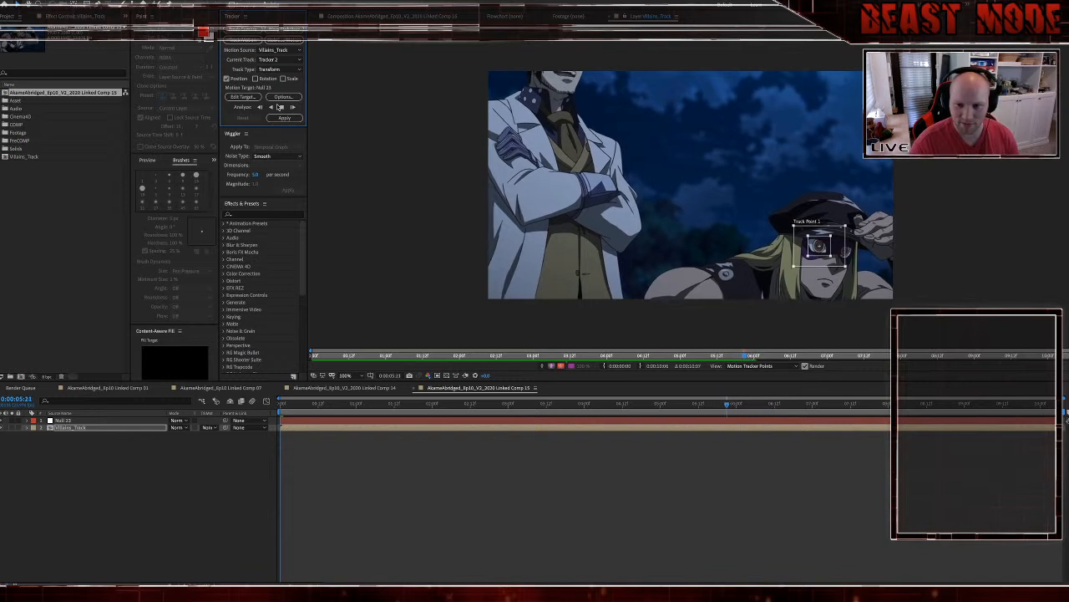
{"action": "left_click", "coordinate": [280, 107]}
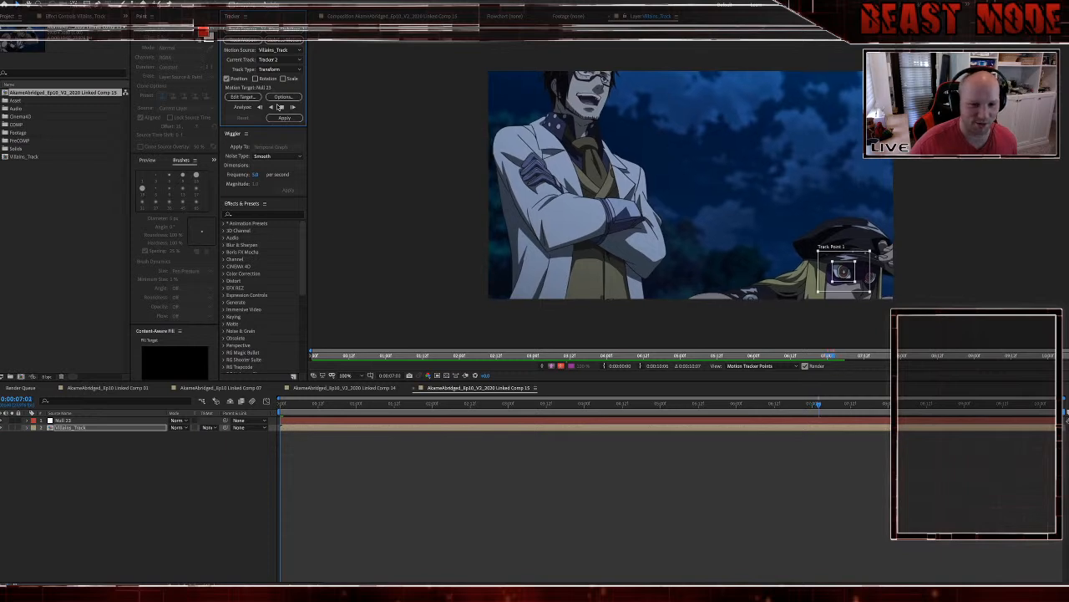
{"action": "left_click", "coordinate": [285, 109]}
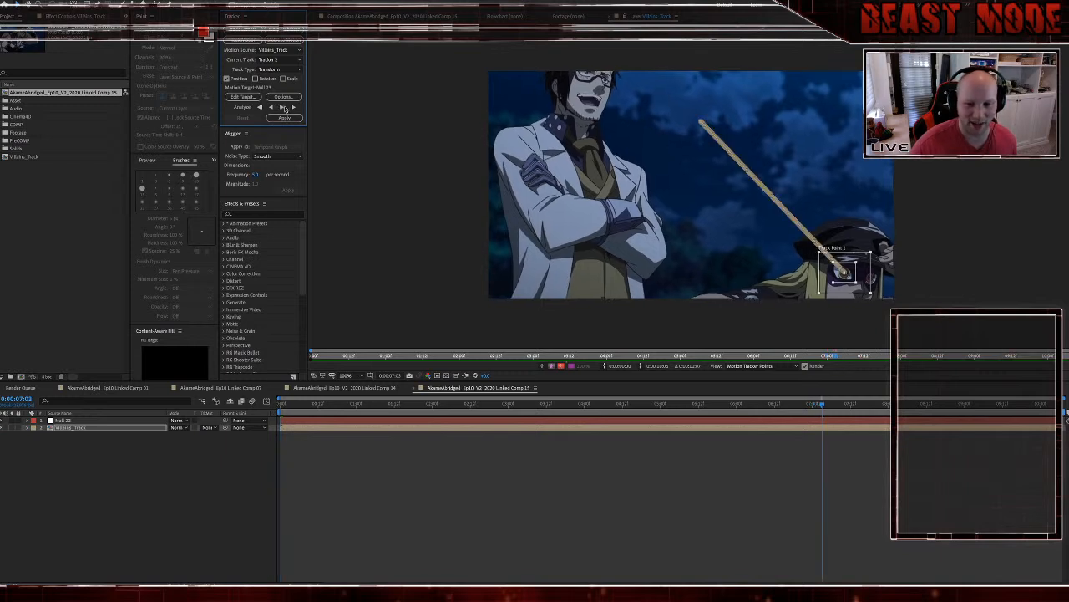
Step: Apply the eye track to the null in X and Y, and trim the null's end to 0:00:07:03
{"action": "left_click", "coordinate": [285, 118]}
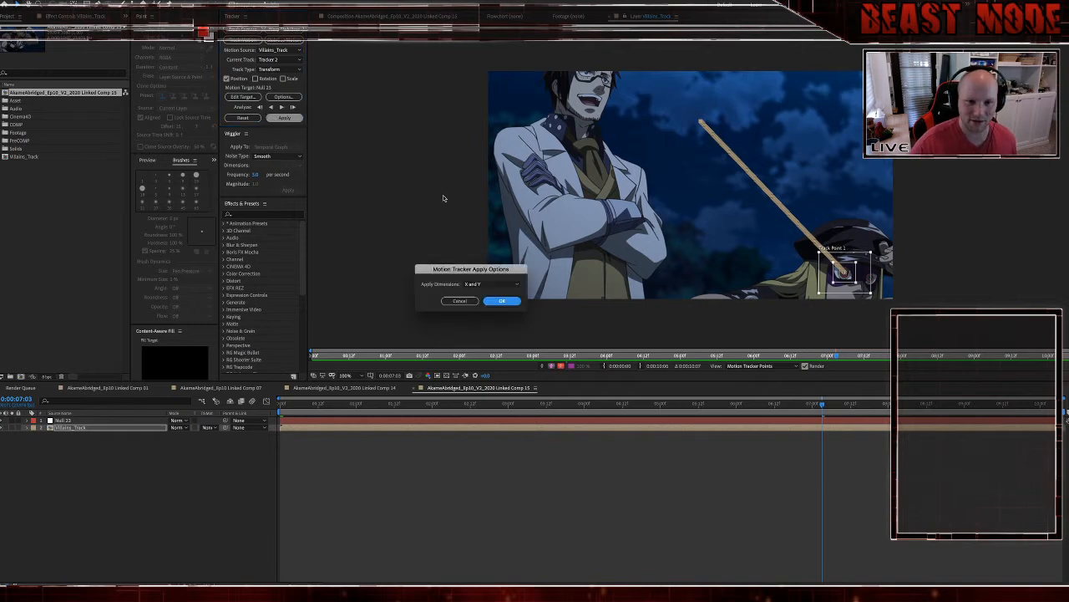
{"action": "left_click", "coordinate": [502, 301]}
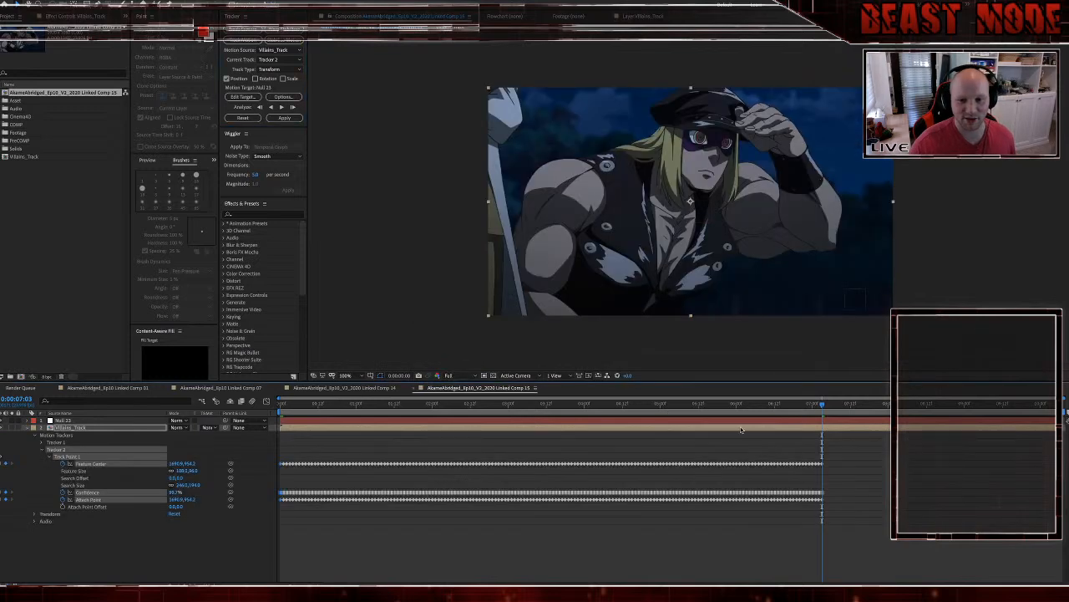
{"action": "left_click", "coordinate": [741, 422]}
{"action": "key", "text": "ctrl+shift+d"}
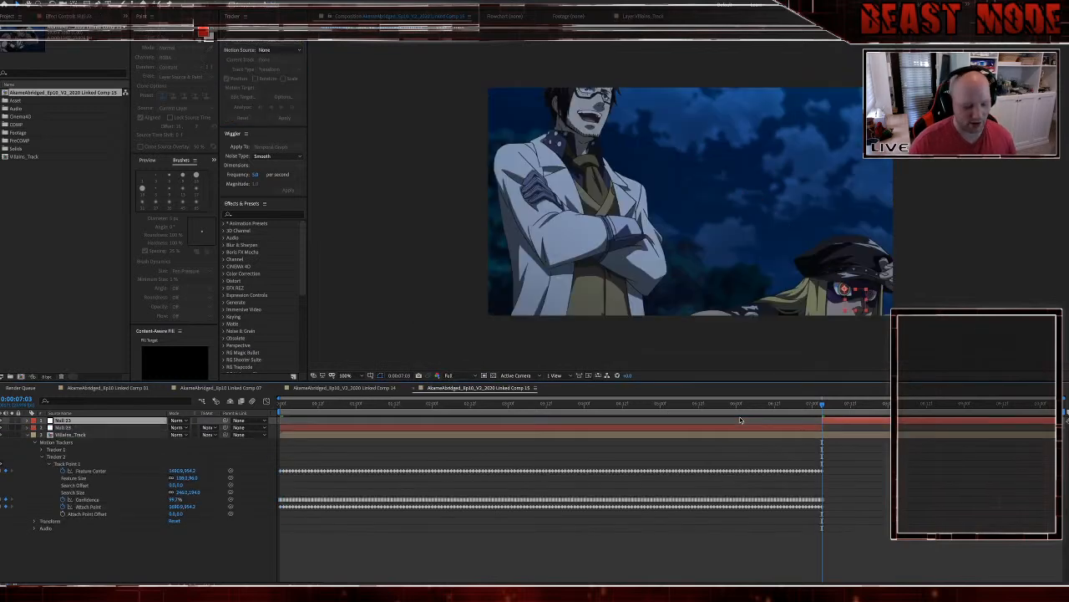
{"action": "key", "text": "Delete"}
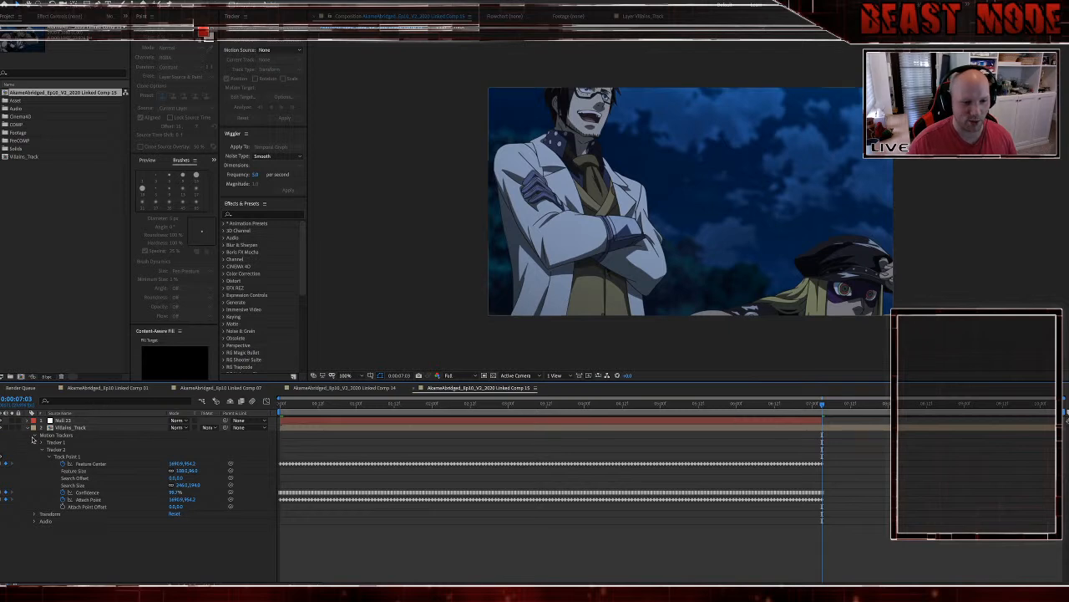
{"action": "left_click", "coordinate": [28, 428]}
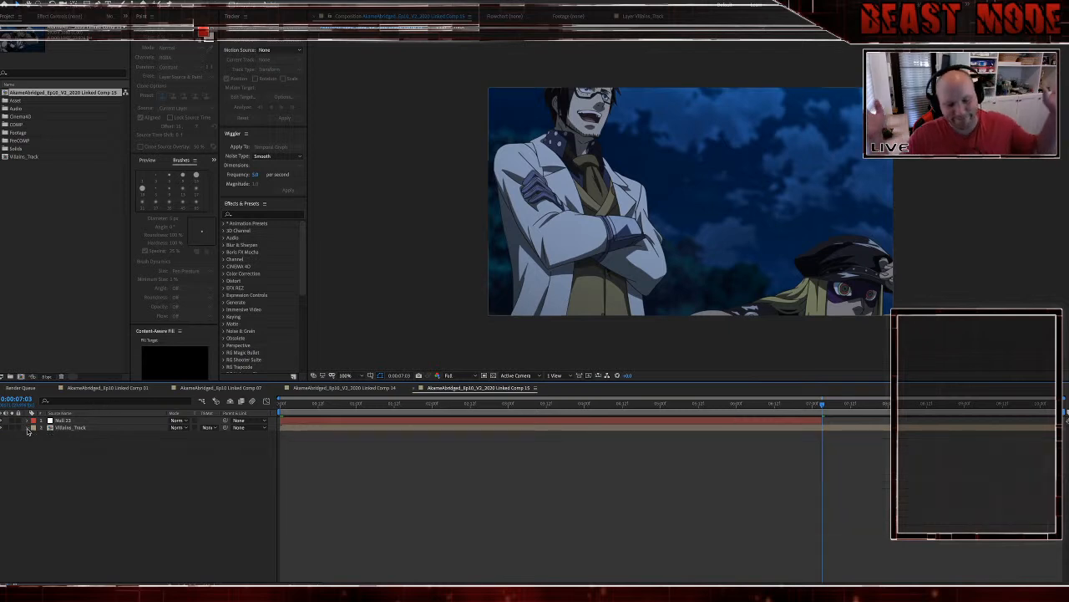
Step: Duplicate Villains_Track at the first frame and freeze the upper copy on that frame
{"action": "left_click", "coordinate": [342, 429]}
{"action": "key", "text": "Home"}
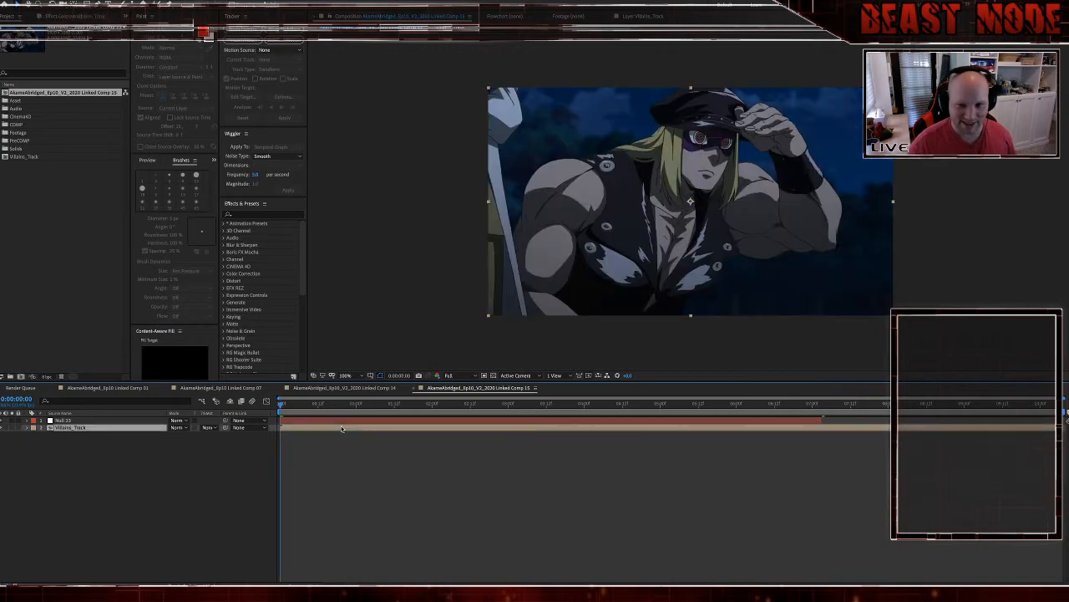
{"action": "key", "text": "ctrl+d"}
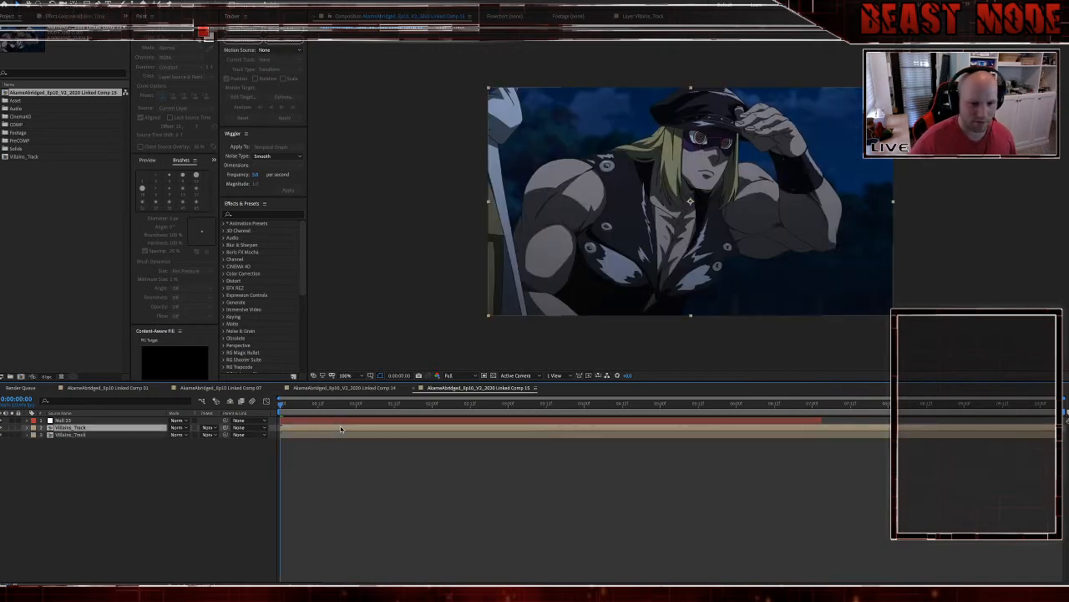
{"action": "right_click", "coordinate": [341, 427]}
{"action": "mouse_move", "coordinate": [365, 408]}
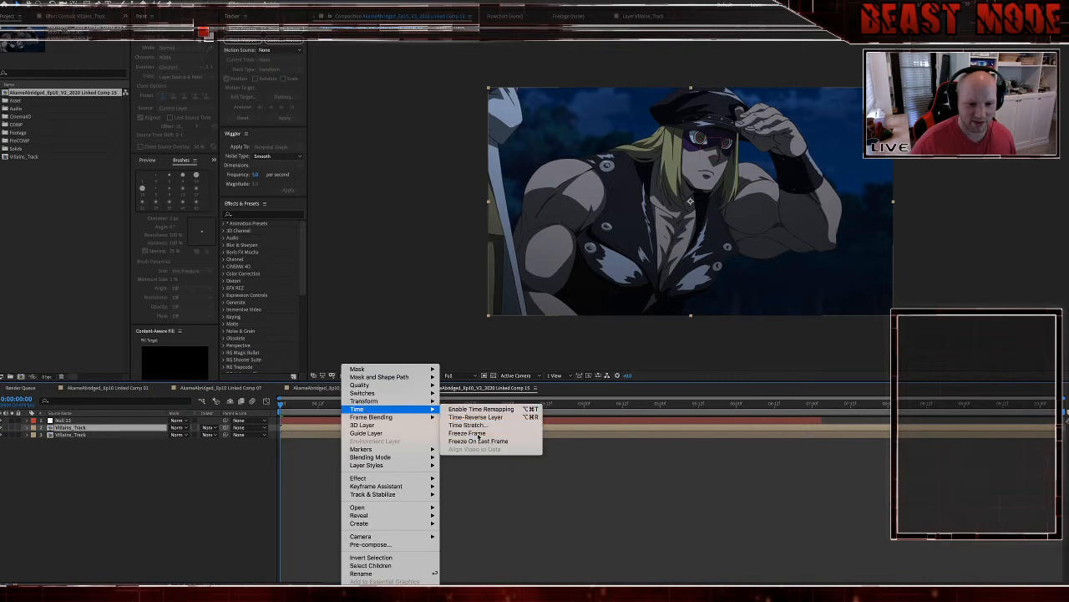
{"action": "left_click", "coordinate": [439, 432]}
Step: Label the frozen Villains_Track copy yellow and parent it to the tracked null
{"action": "left_click", "coordinate": [34, 427]}
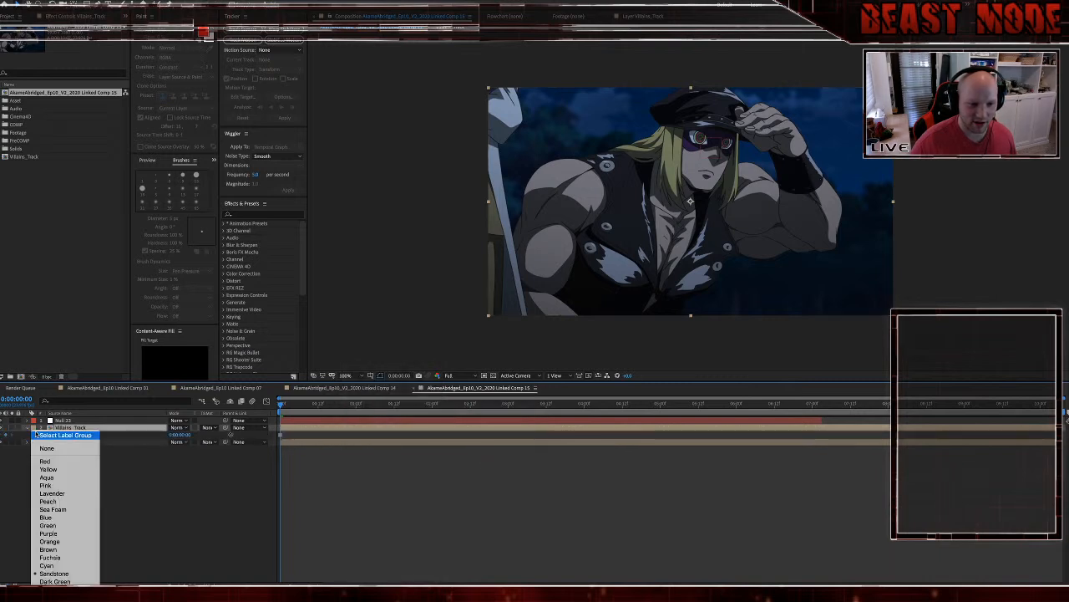
{"action": "left_click", "coordinate": [61, 473]}
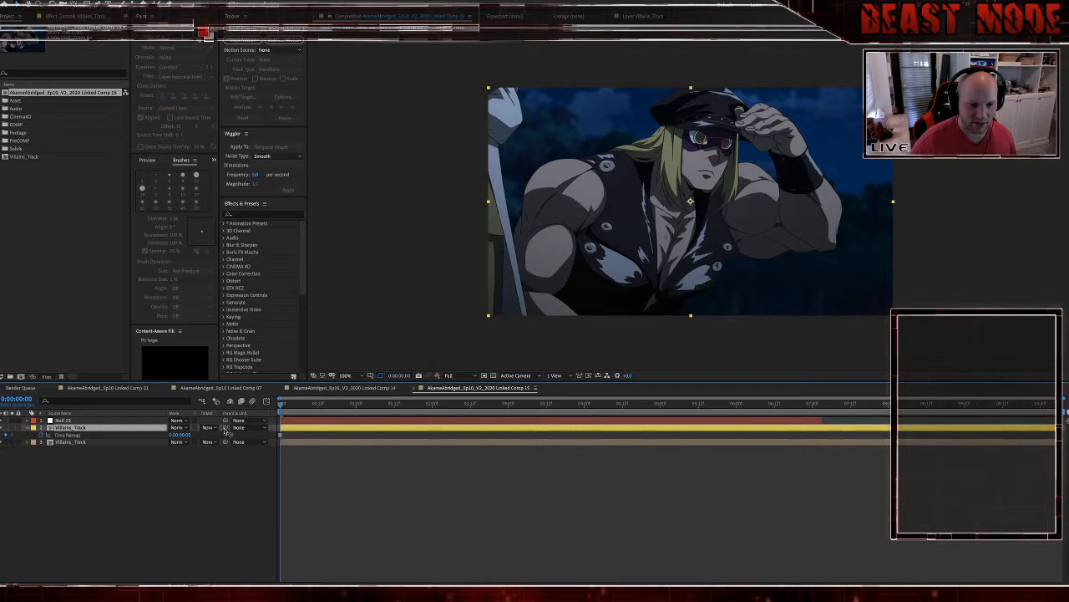
{"action": "left_click_drag", "start_coordinate": [226, 423], "coordinate": [67, 419]}
Step: Draw a closed Pen mask around the masked character's mouth and chin on the frozen Villains_Track copy
{"action": "scroll", "coordinate": [686, 188], "scroll_direction": "up", "scroll_amount": 2}
{"action": "left_click_drag", "start_coordinate": [683, 153], "coordinate": [584, 227]}
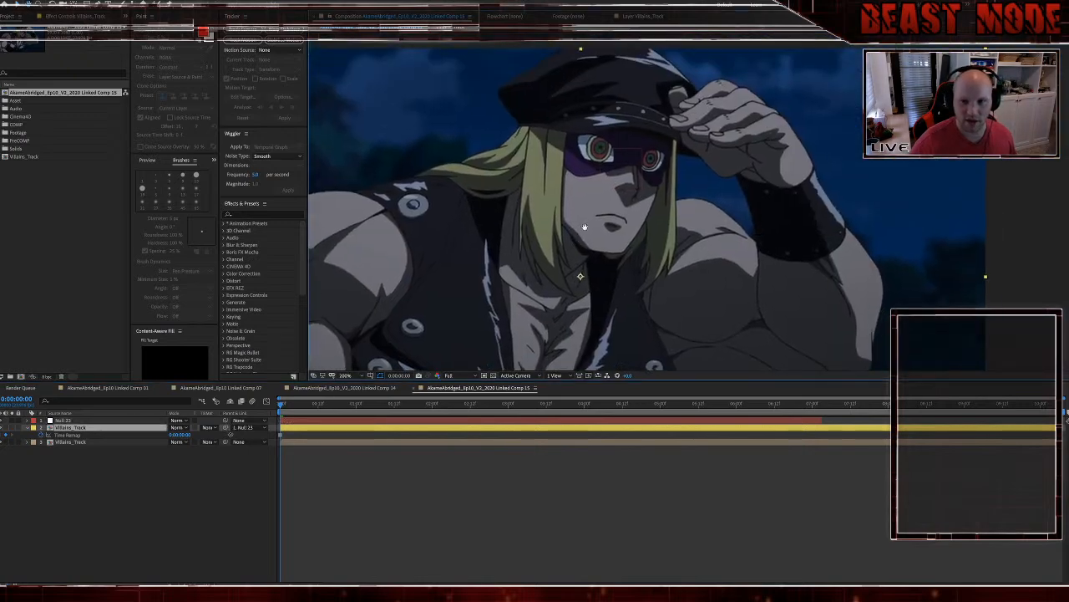
{"action": "left_click", "coordinate": [645, 214]}
{"action": "left_click", "coordinate": [636, 226]}
{"action": "left_click", "coordinate": [624, 244]}
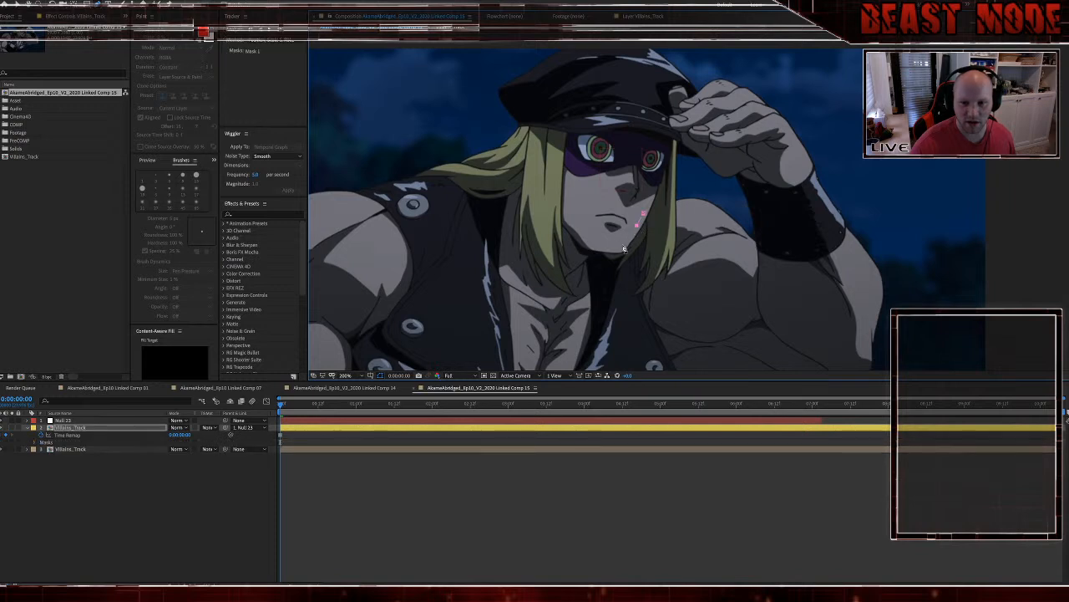
{"action": "left_click", "coordinate": [602, 242]}
{"action": "left_click", "coordinate": [585, 226]}
{"action": "left_click", "coordinate": [582, 212]}
{"action": "left_click", "coordinate": [593, 203]}
{"action": "left_click", "coordinate": [617, 208]}
{"action": "left_click", "coordinate": [645, 215]}
Step: Set the mouth mask's feather to 5 pixels
{"action": "key", "text": "f"}
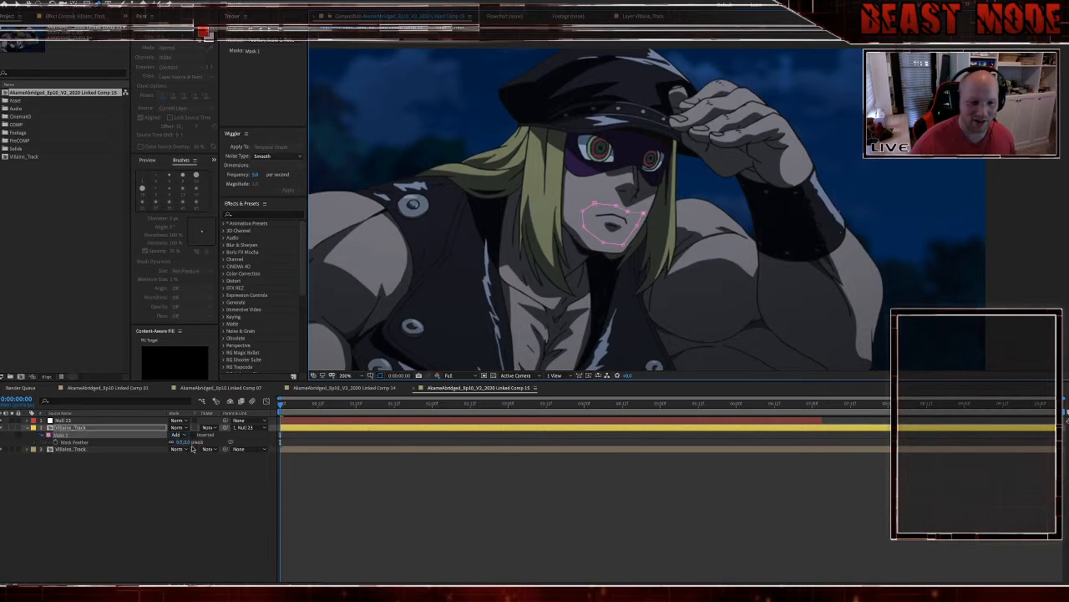
{"action": "left_click", "coordinate": [186, 443]}
{"action": "type", "text": "5"}
{"action": "key", "text": "Return"}
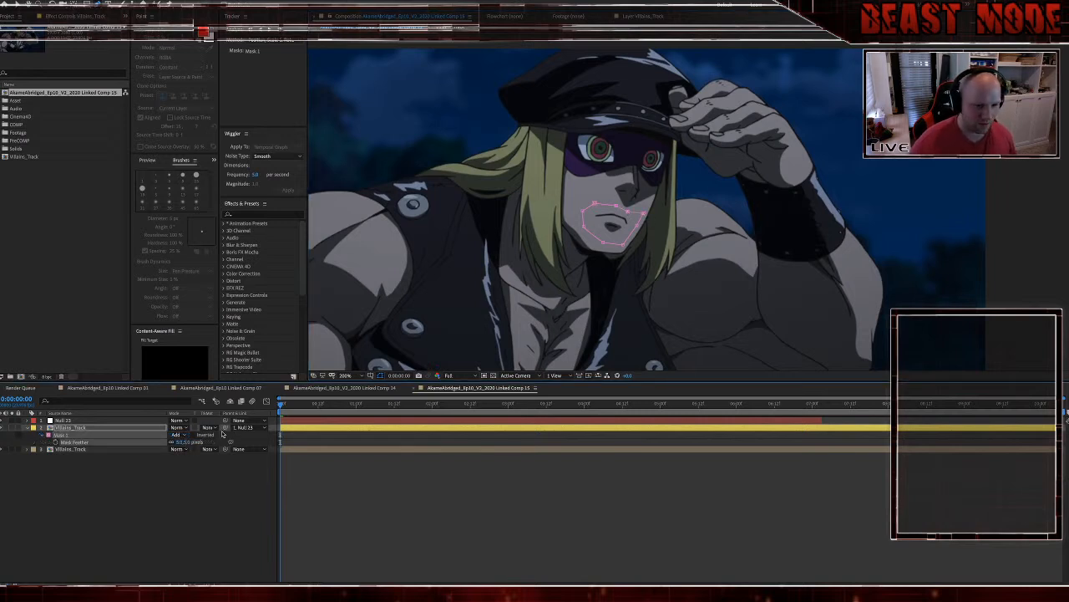
Step: Play the opening frames to check how the frozen mouth patch follows the face, stepping back to 0:00:00:10
{"action": "left_click", "coordinate": [315, 449]}
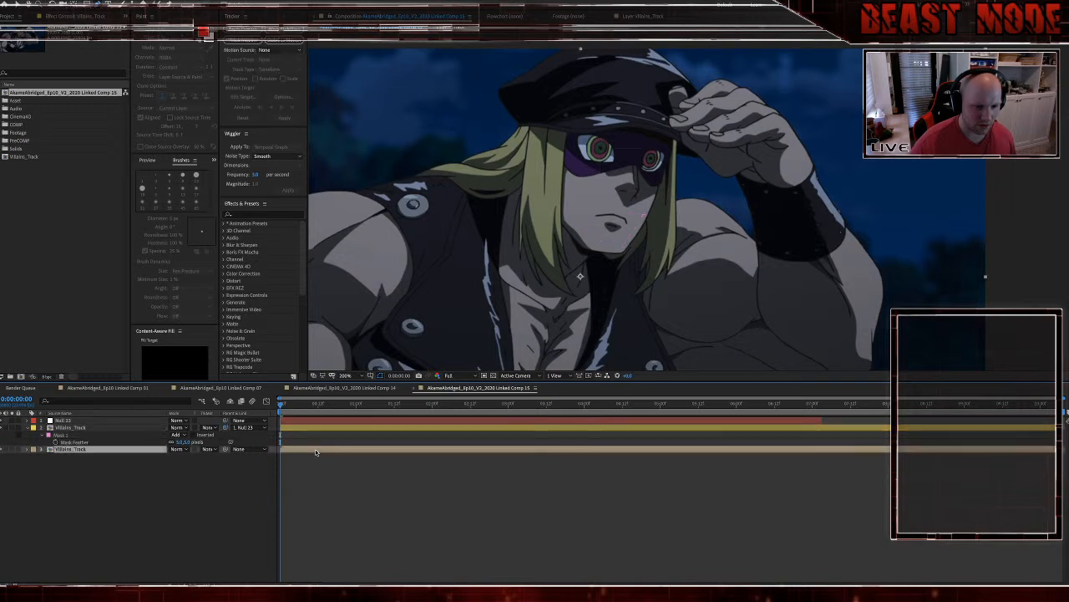
{"action": "key", "text": "space"}
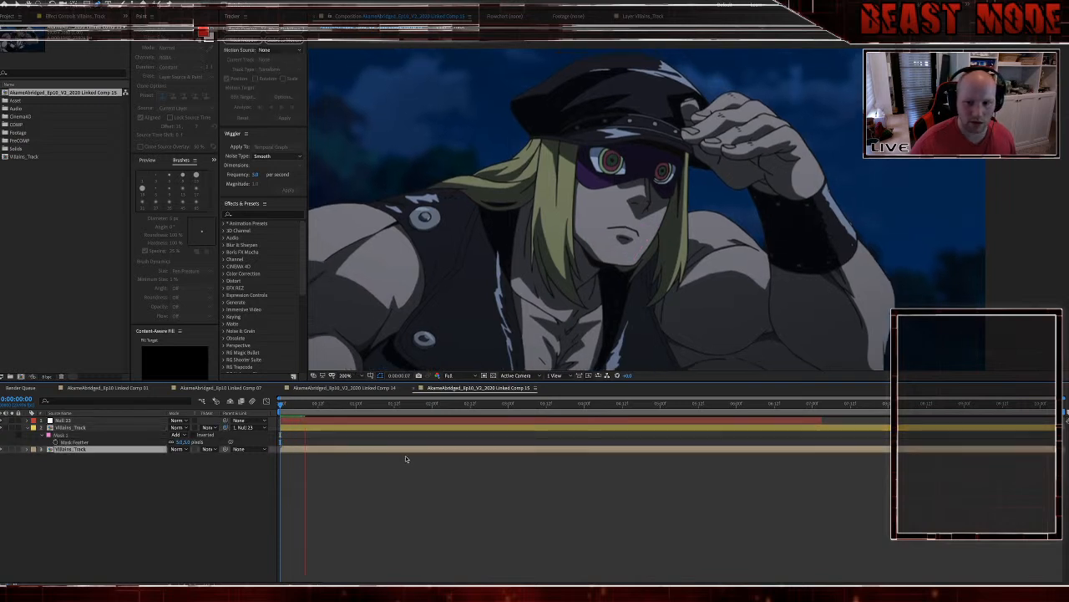
{"action": "key", "text": "space"}
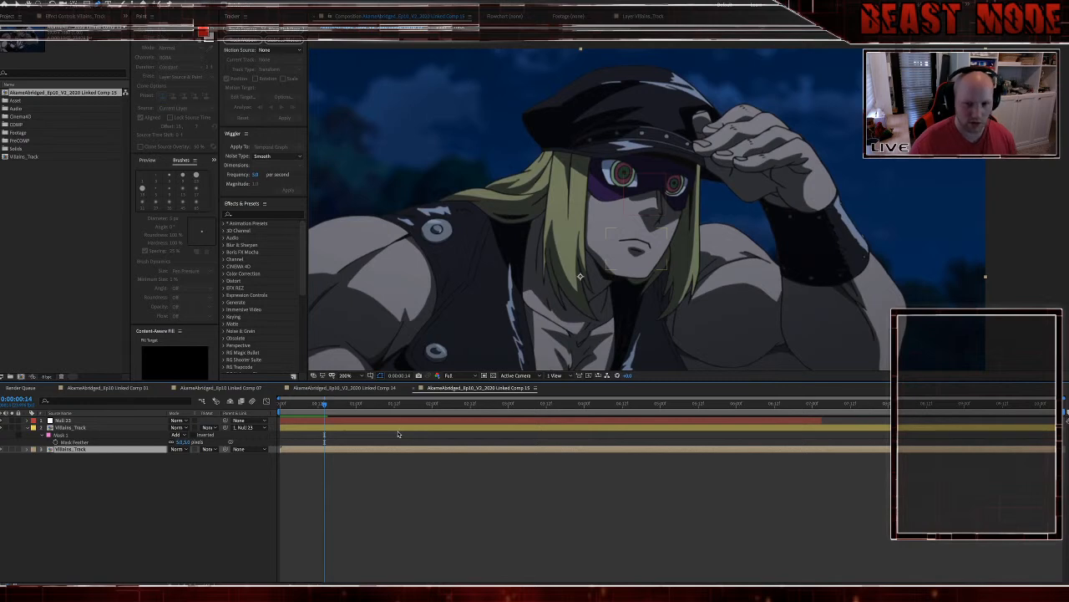
{"action": "key", "text": "Page_Up"}
{"action": "key", "text": "Page_Up"}
{"action": "key", "text": "Page_Up"}
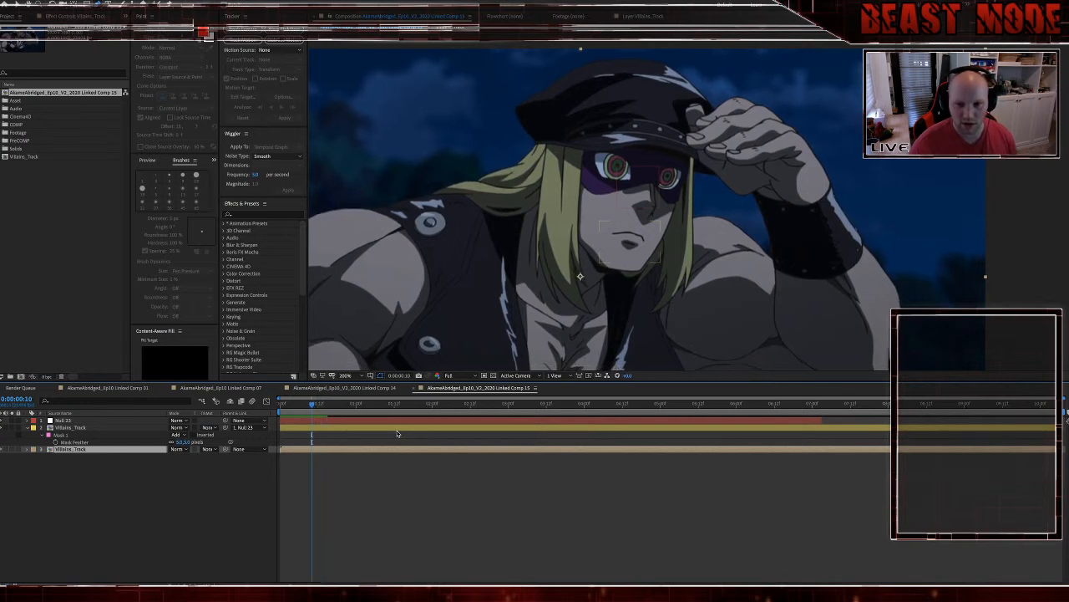
Step: Refine the upper edge of the mouth mask on the yellow Villains_Track copy with extra path points below the nose
{"action": "left_click", "coordinate": [397, 431]}
{"action": "left_click", "coordinate": [645, 229]}
{"action": "left_click", "coordinate": [652, 227]}
{"action": "left_click", "coordinate": [638, 226]}
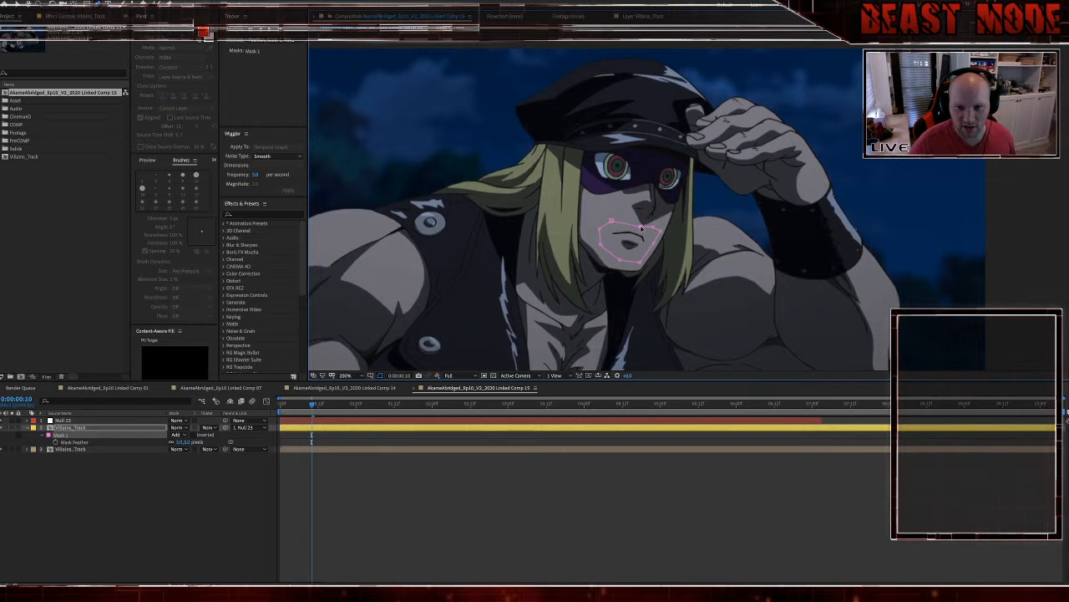
{"action": "left_click", "coordinate": [404, 522]}
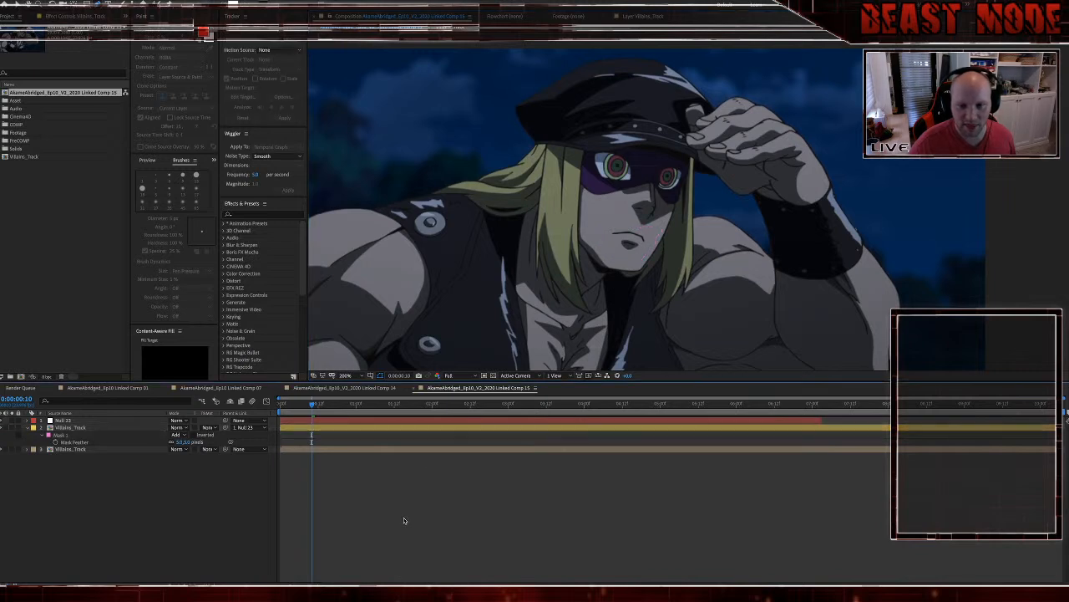
{"action": "left_click", "coordinate": [444, 430]}
{"action": "left_click", "coordinate": [630, 222]}
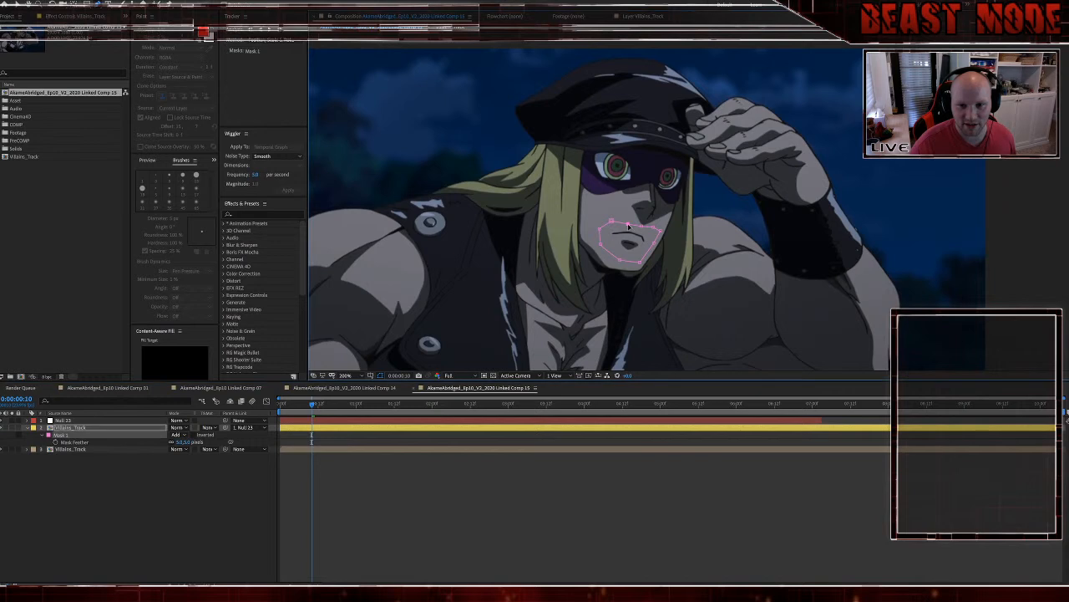
{"action": "left_click", "coordinate": [506, 499]}
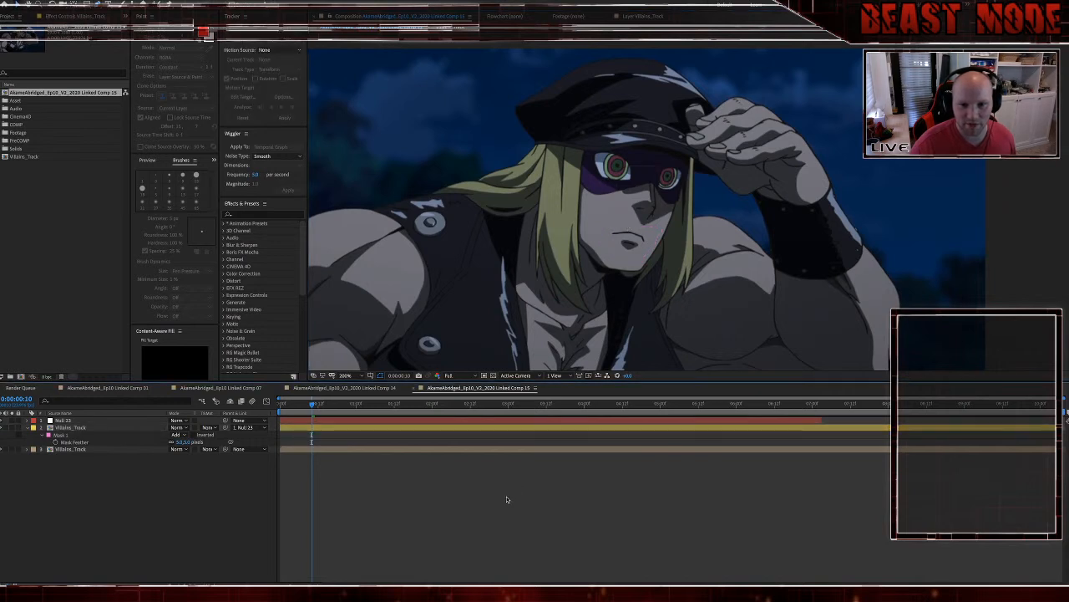
Step: Split the yellow Villains_Track copy at 0:00:07:03, where the null ends, and delete the later part
{"action": "left_click_drag", "start_coordinate": [314, 406], "coordinate": [831, 419]}
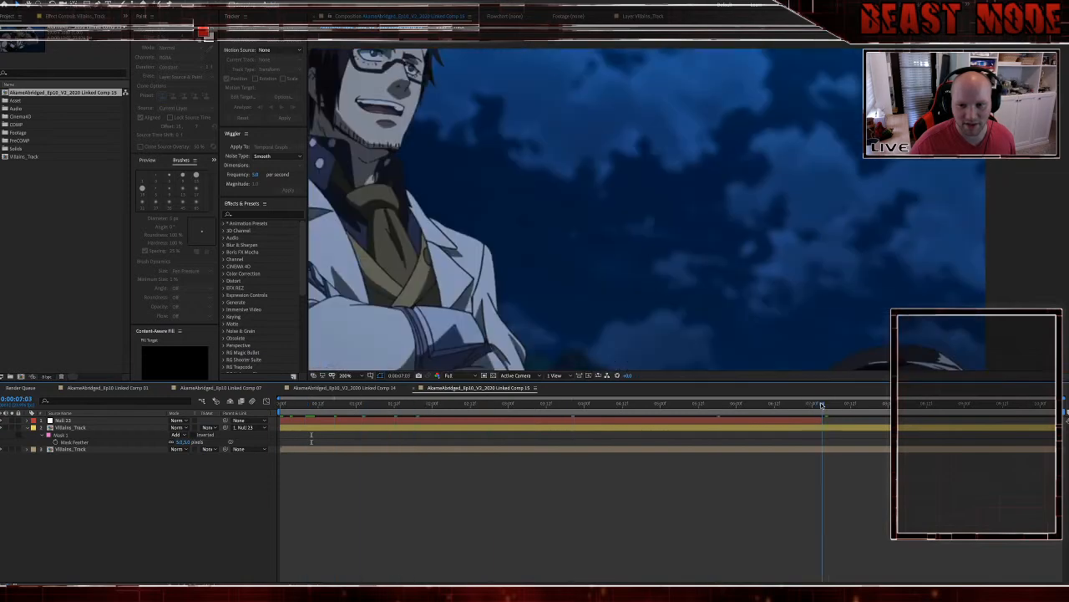
{"action": "left_click", "coordinate": [832, 426]}
{"action": "key", "text": "ctrl+shift+d"}
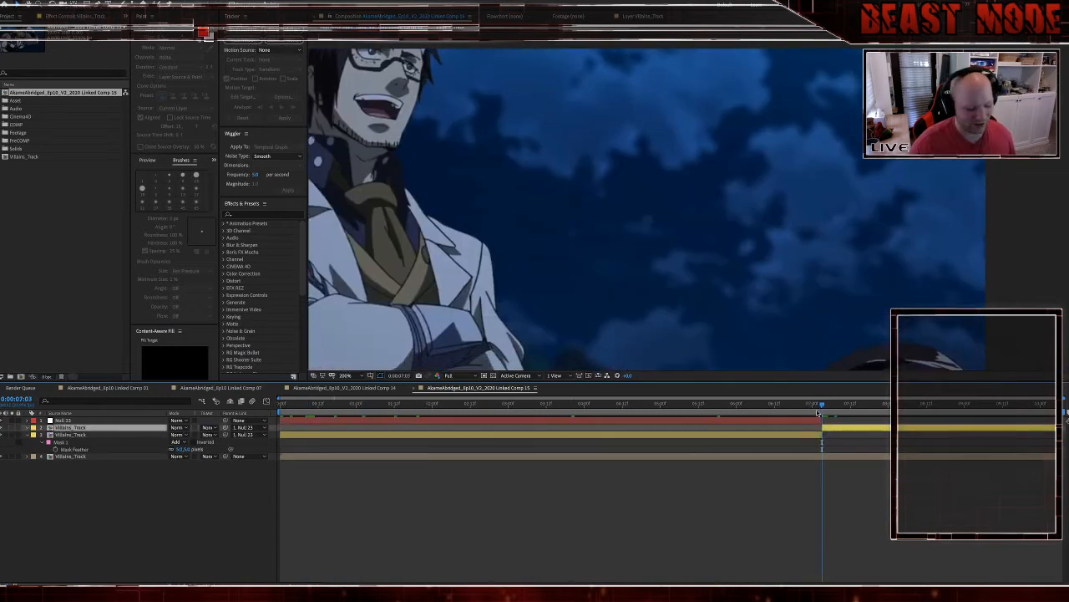
{"action": "key", "text": "ctrl+z"}
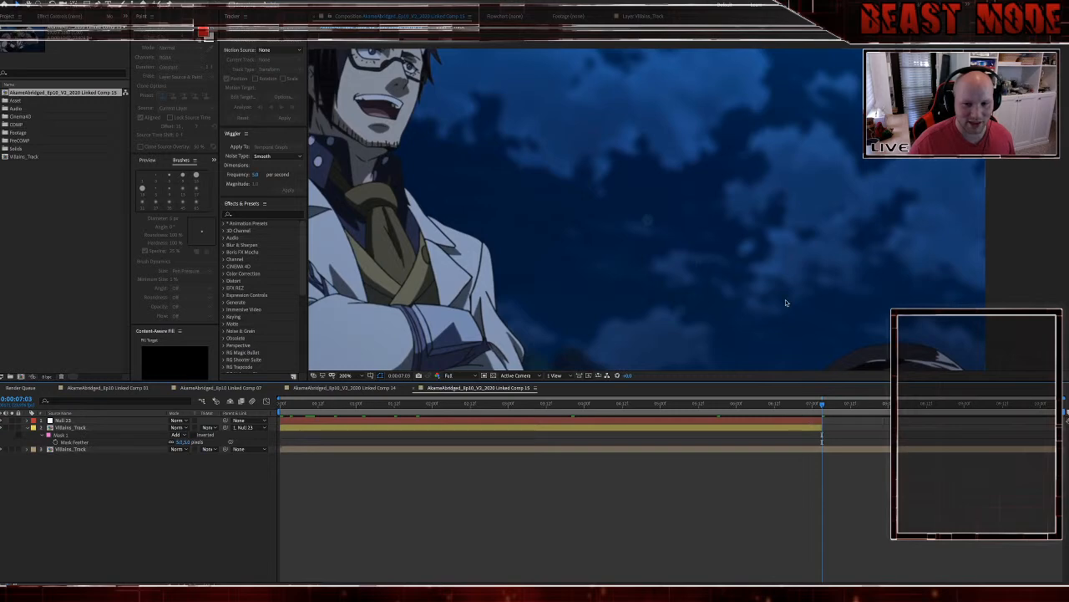
Step: Duplicate the original Villains_Track layer from the start of the comp and place the duplicate directly below the null
{"action": "scroll", "coordinate": [781, 311], "scroll_direction": "down", "scroll_amount": 2}
{"action": "left_click_drag", "start_coordinate": [817, 366], "coordinate": [810, 259]}
{"action": "scroll", "coordinate": [810, 322], "scroll_direction": "up", "scroll_amount": 2}
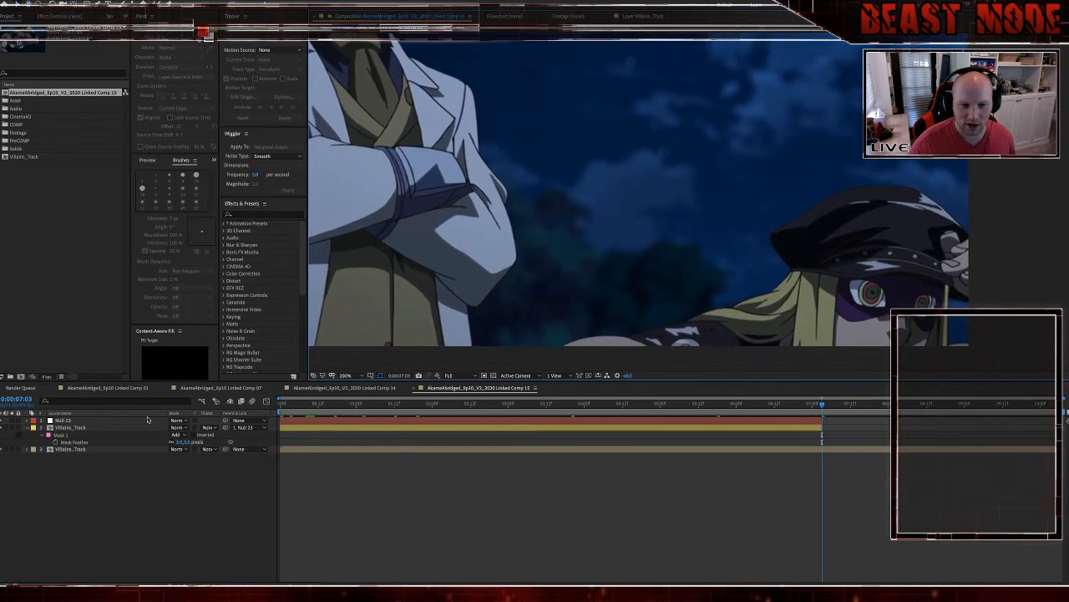
{"action": "key", "text": "Home"}
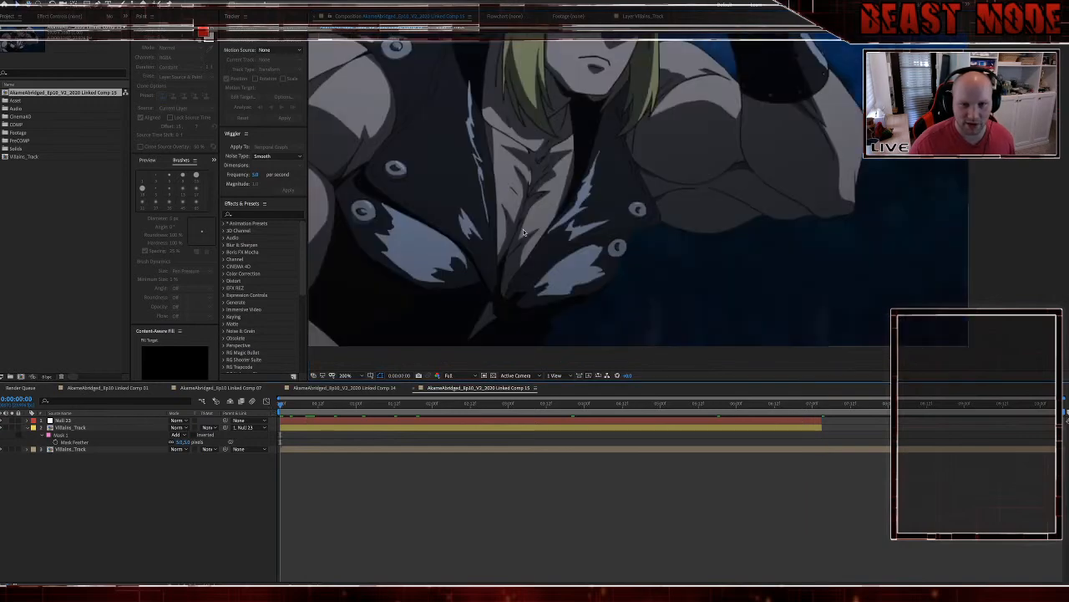
{"action": "left_click_drag", "start_coordinate": [573, 247], "coordinate": [598, 300]}
{"action": "scroll", "coordinate": [597, 269], "scroll_direction": "down", "scroll_amount": 1}
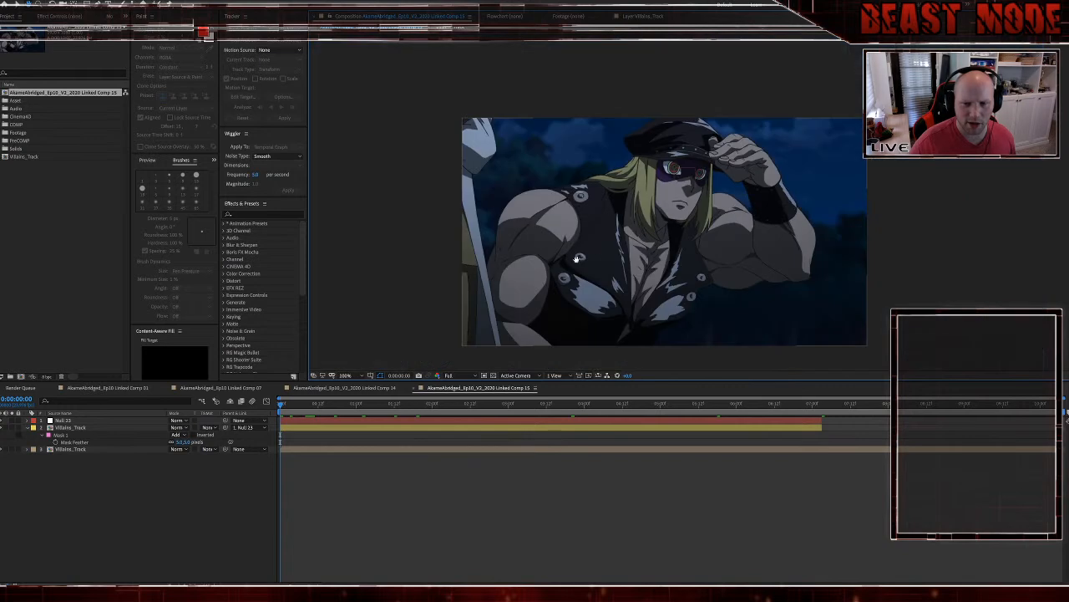
{"action": "left_click_drag", "start_coordinate": [590, 254], "coordinate": [586, 251]}
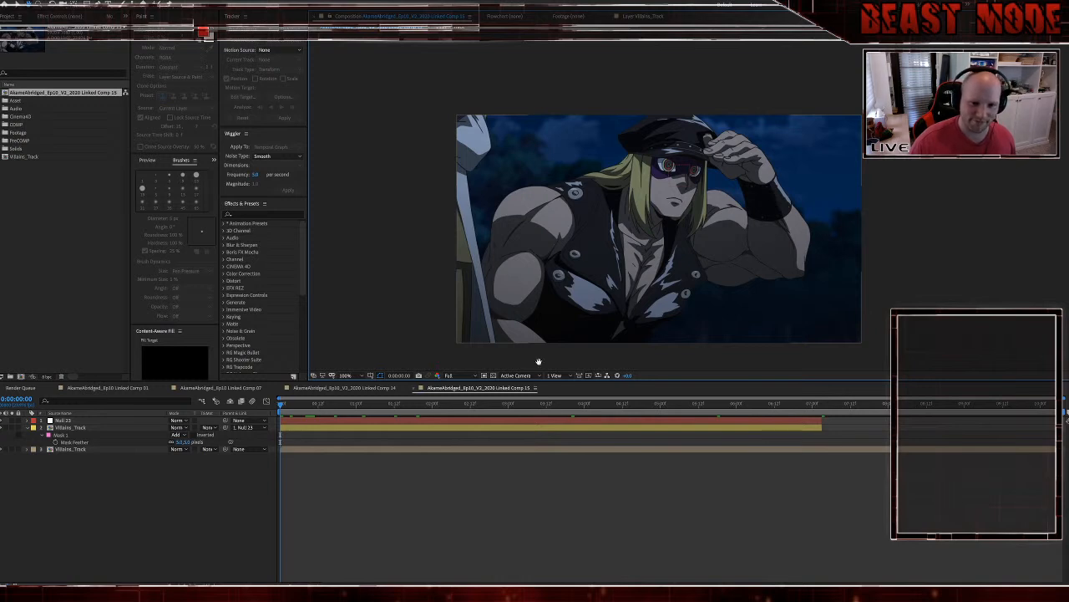
{"action": "left_click", "coordinate": [330, 451]}
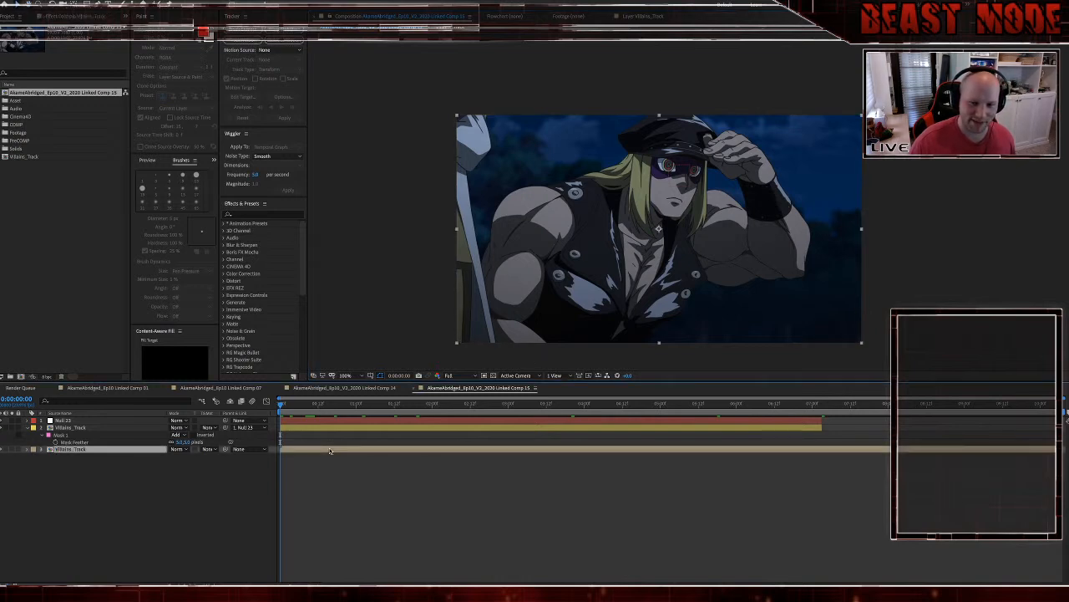
{"action": "key", "text": "ctrl+d"}
{"action": "left_click", "coordinate": [77, 427]}
{"action": "left_click_drag", "start_coordinate": [77, 427], "coordinate": [77, 424]}
Step: Split the new Villains_Track duplicate at 0:00:00:09 and freeze the frame of its later part
{"action": "left_click", "coordinate": [293, 406]}
{"action": "left_click_drag", "start_coordinate": [294, 407], "coordinate": [309, 407]}
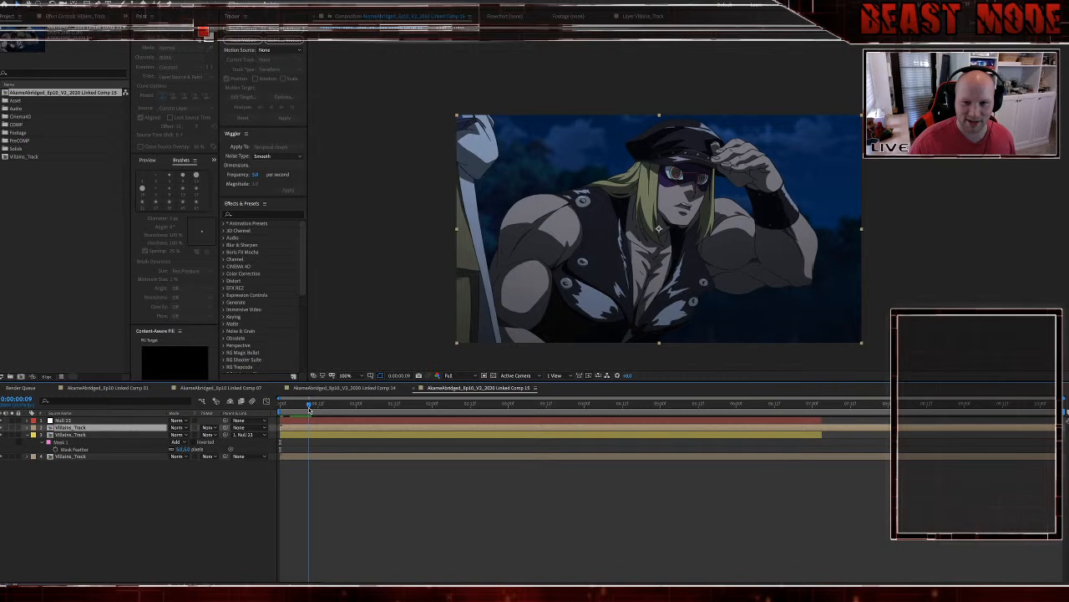
{"action": "right_click", "coordinate": [327, 429]}
{"action": "mouse_move", "coordinate": [384, 409]}
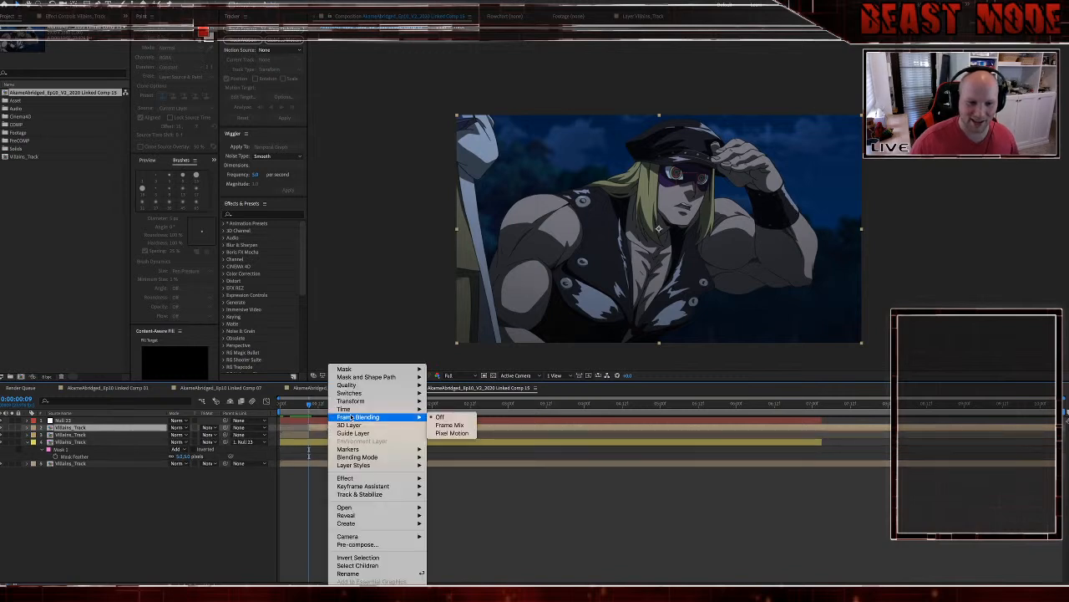
{"action": "left_click", "coordinate": [466, 409]}
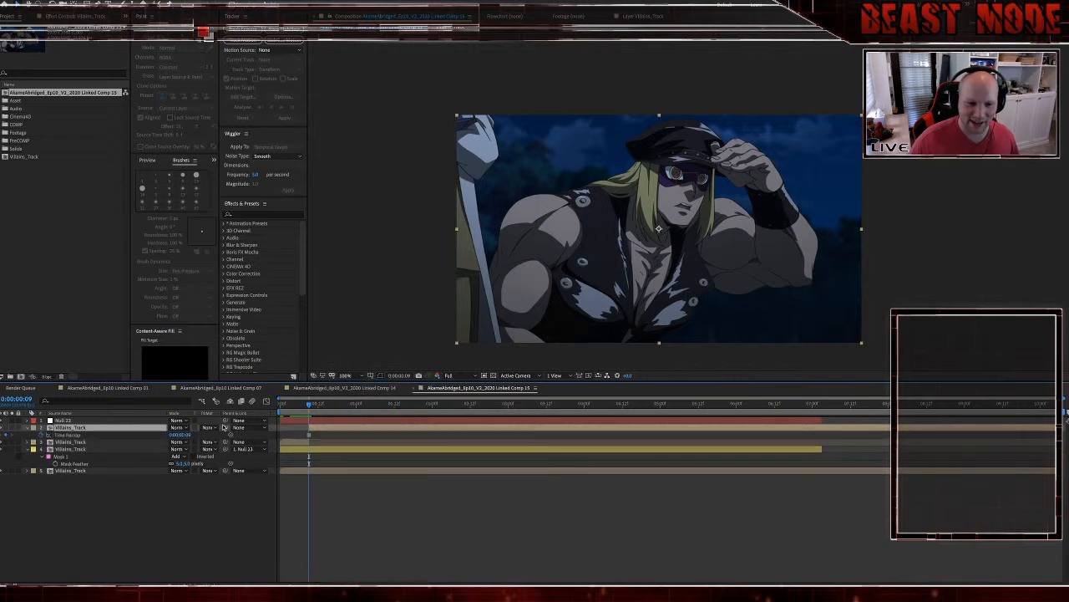
Step: Parent the frozen part to the tracked null and draw a closed Pen mask around its open mouth
{"action": "left_click_drag", "start_coordinate": [226, 426], "coordinate": [225, 420]}
{"action": "scroll", "coordinate": [729, 235], "scroll_direction": "up", "scroll_amount": 1}
{"action": "left_click_drag", "start_coordinate": [715, 239], "coordinate": [652, 244]}
{"action": "scroll", "coordinate": [631, 231], "scroll_direction": "up", "scroll_amount": 1}
{"action": "key", "text": "g"}
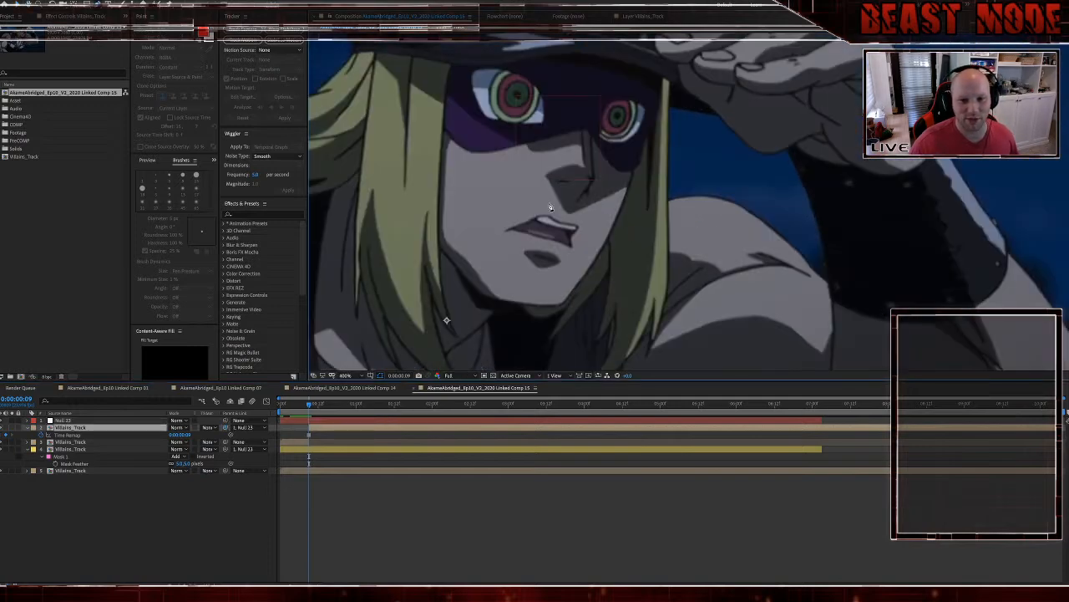
{"action": "left_click", "coordinate": [549, 203]}
{"action": "left_click", "coordinate": [565, 215]}
{"action": "left_click", "coordinate": [589, 217]}
{"action": "left_click", "coordinate": [592, 243]}
{"action": "left_click", "coordinate": [579, 270]}
{"action": "left_click", "coordinate": [554, 282]}
{"action": "left_click", "coordinate": [523, 276]}
{"action": "left_click", "coordinate": [507, 256]}
{"action": "left_click", "coordinate": [496, 242]}
{"action": "left_click", "coordinate": [495, 217]}
{"action": "left_click", "coordinate": [549, 204]}
Step: Set the new mouth mask's feather to 5 pixels and label its layer blue
{"action": "key", "text": "f"}
{"action": "left_click", "coordinate": [184, 443]}
{"action": "type", "text": "5"}
{"action": "key", "text": "Return"}
{"action": "left_click", "coordinate": [33, 428]}
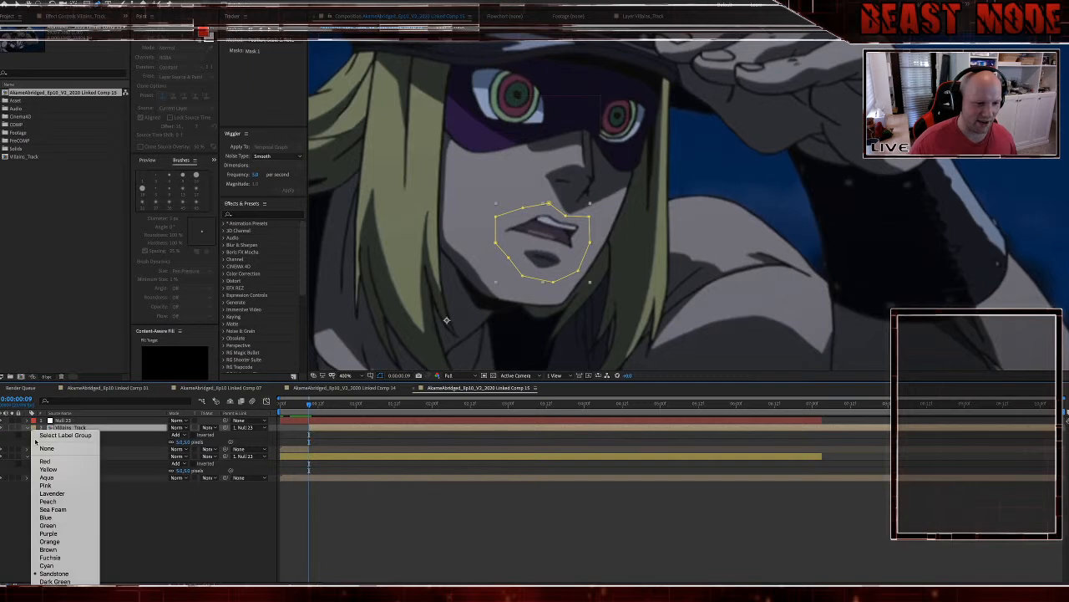
{"action": "left_click", "coordinate": [57, 519]}
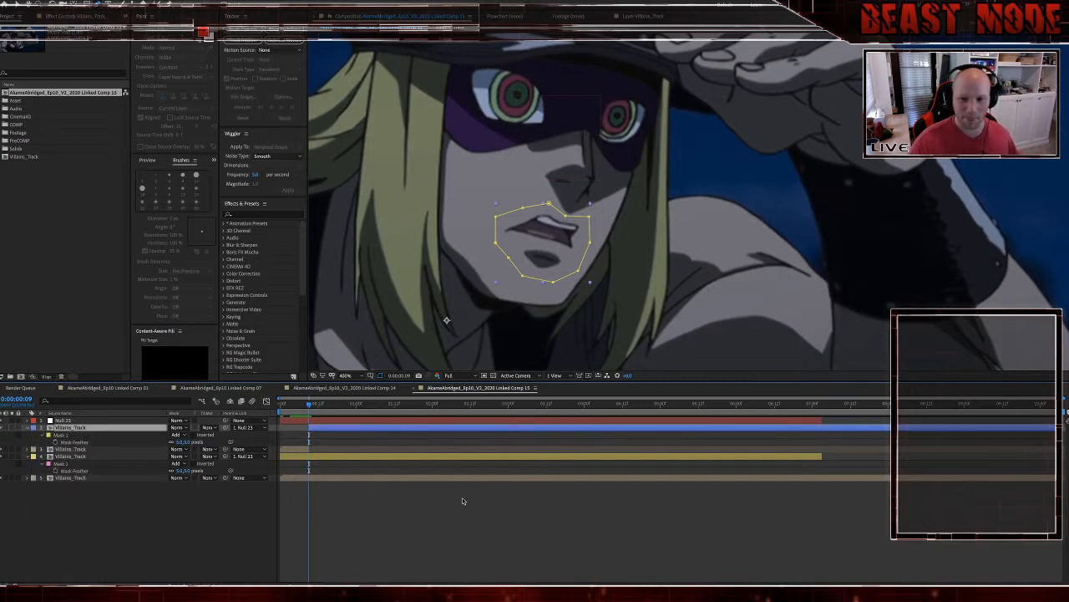
Step: Split the blue Villains_Track layer at 0:00:07:03 and delete the later part
{"action": "left_click", "coordinate": [823, 407]}
{"action": "key", "text": "ctrl+shift+d"}
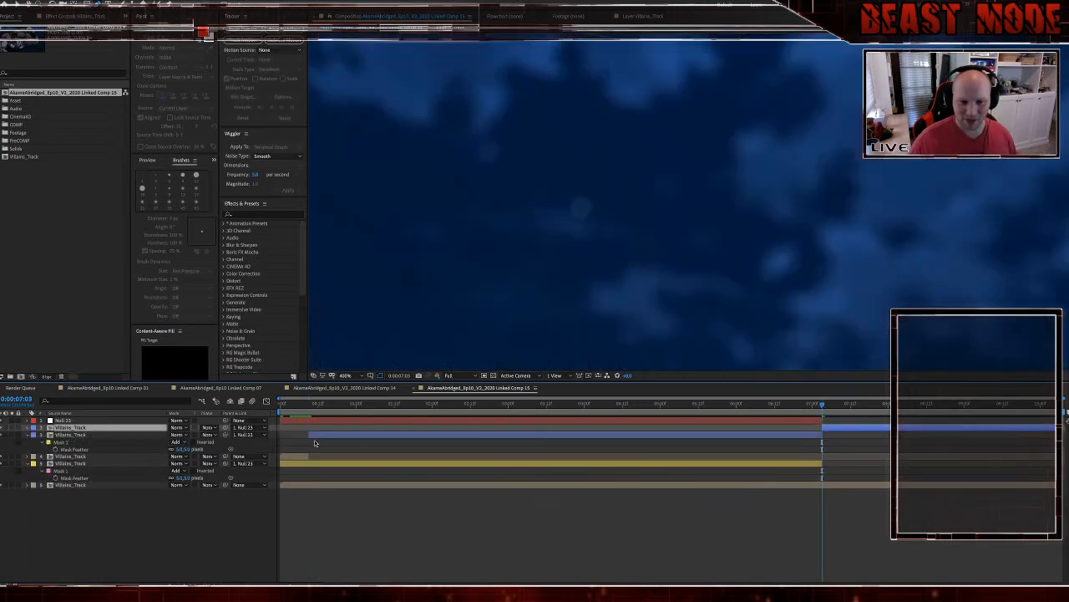
{"action": "key", "text": "Delete"}
Step: Freeze the leftover opening piece of the split Villains_Track duplicate at 0:00:00:06
{"action": "left_click", "coordinate": [299, 407]}
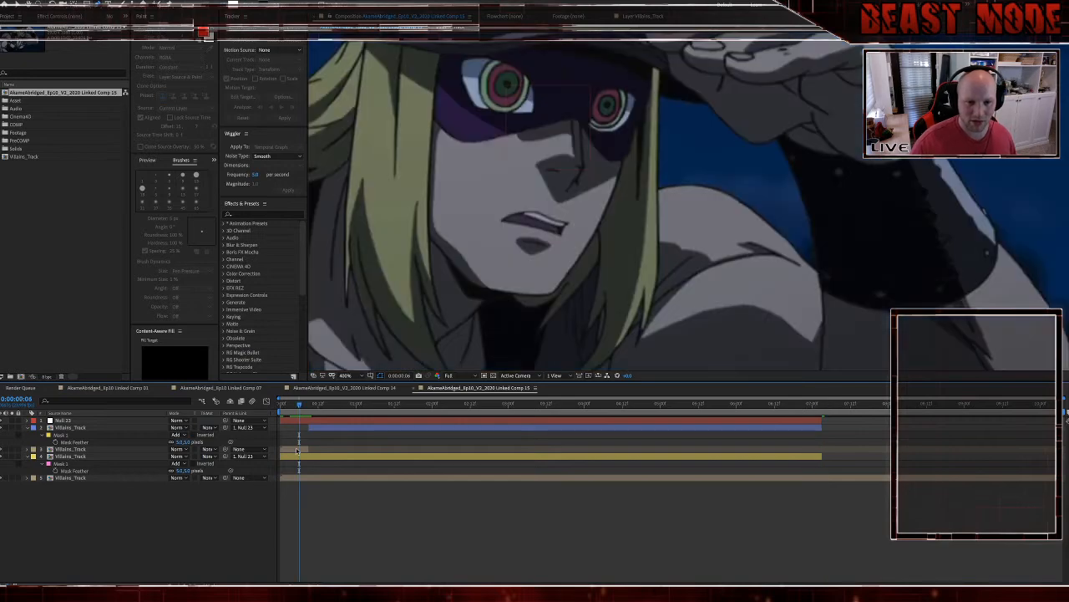
{"action": "right_click", "coordinate": [298, 451]}
{"action": "mouse_move", "coordinate": [322, 410]}
{"action": "left_click", "coordinate": [426, 434]}
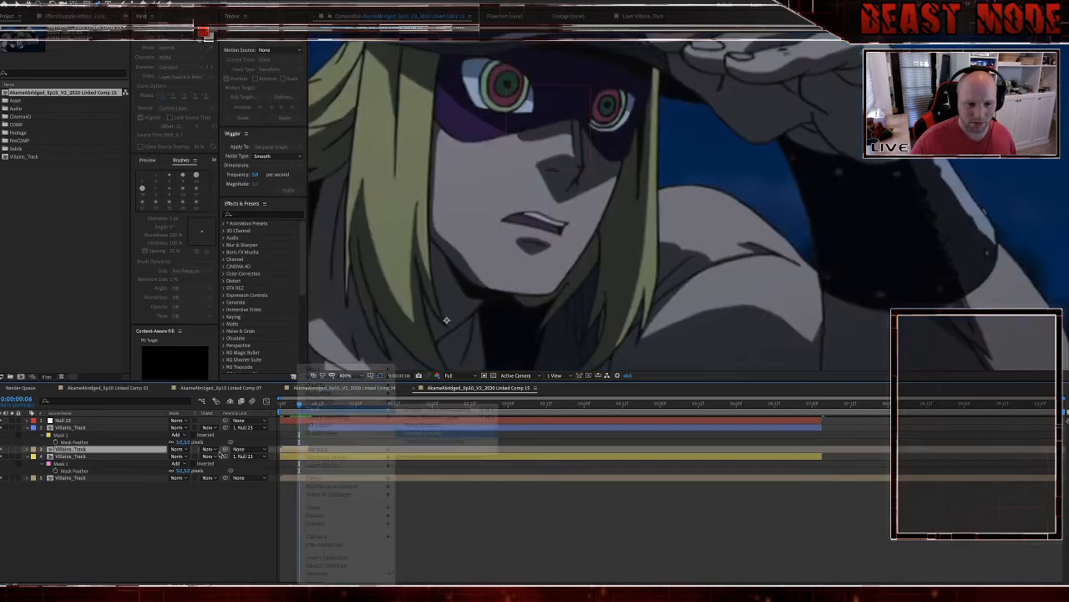
Step: Parent the frozen opening piece to the tracked null and label it green
{"action": "left_click_drag", "start_coordinate": [225, 421], "coordinate": [224, 421]}
{"action": "left_click", "coordinate": [33, 449]}
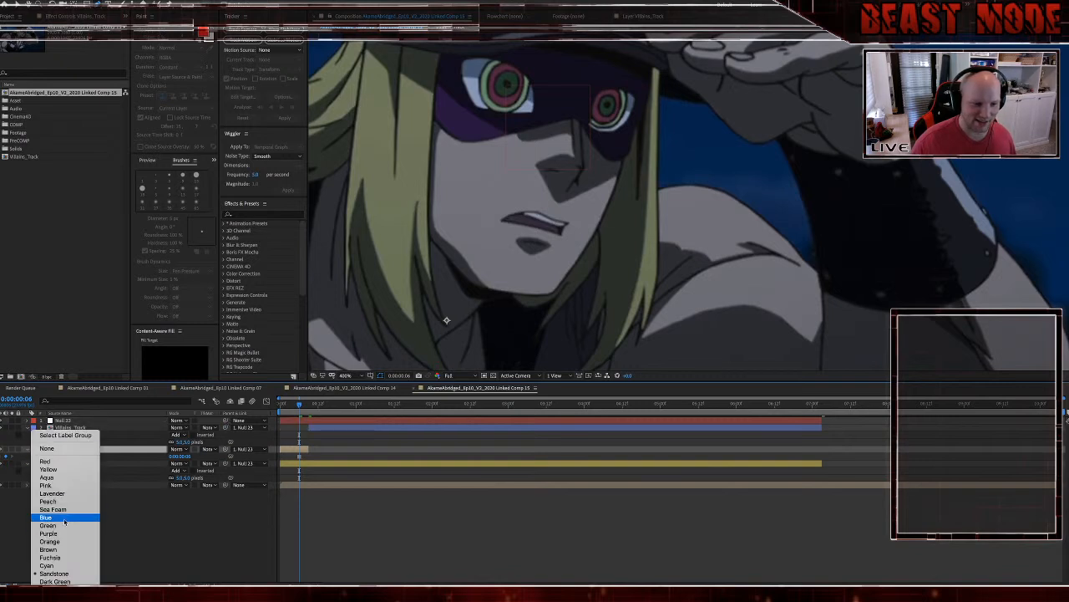
{"action": "left_click", "coordinate": [50, 523]}
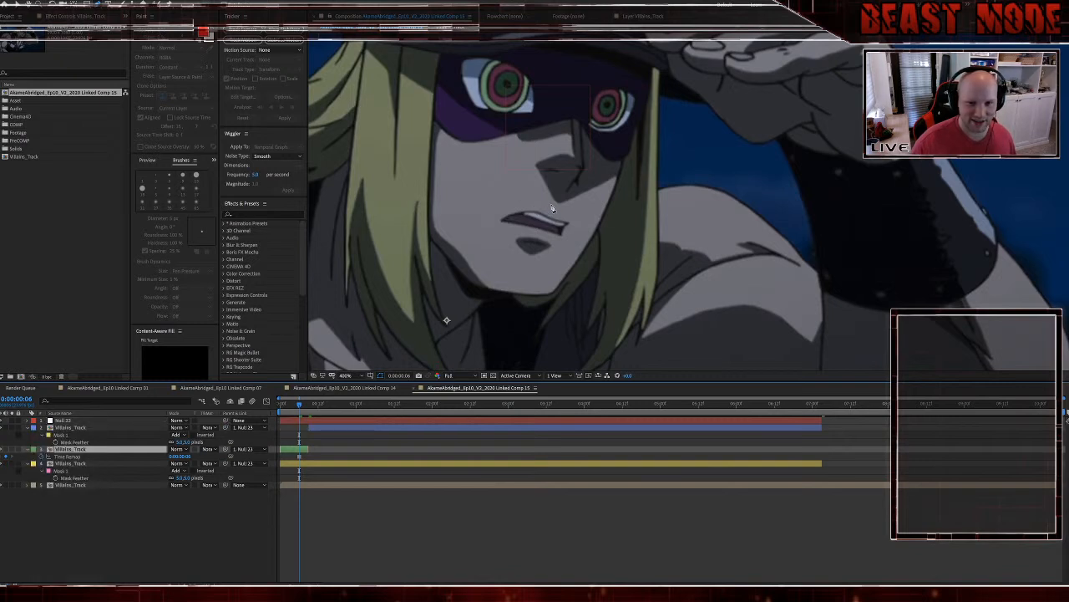
Step: Draw a closed Pen mask around the half-open mouth on the green layer and set its feather to 5 pixels
{"action": "left_click", "coordinate": [550, 204]}
{"action": "left_click", "coordinate": [579, 210]}
{"action": "left_click", "coordinate": [579, 224]}
{"action": "left_click", "coordinate": [573, 240]}
{"action": "left_click", "coordinate": [564, 254]}
{"action": "left_click", "coordinate": [545, 264]}
{"action": "left_click", "coordinate": [527, 266]}
{"action": "left_click", "coordinate": [490, 239]}
{"action": "left_click", "coordinate": [487, 221]}
{"action": "left_click", "coordinate": [492, 213]}
{"action": "left_click", "coordinate": [509, 201]}
{"action": "left_click", "coordinate": [531, 198]}
{"action": "key", "text": "f"}
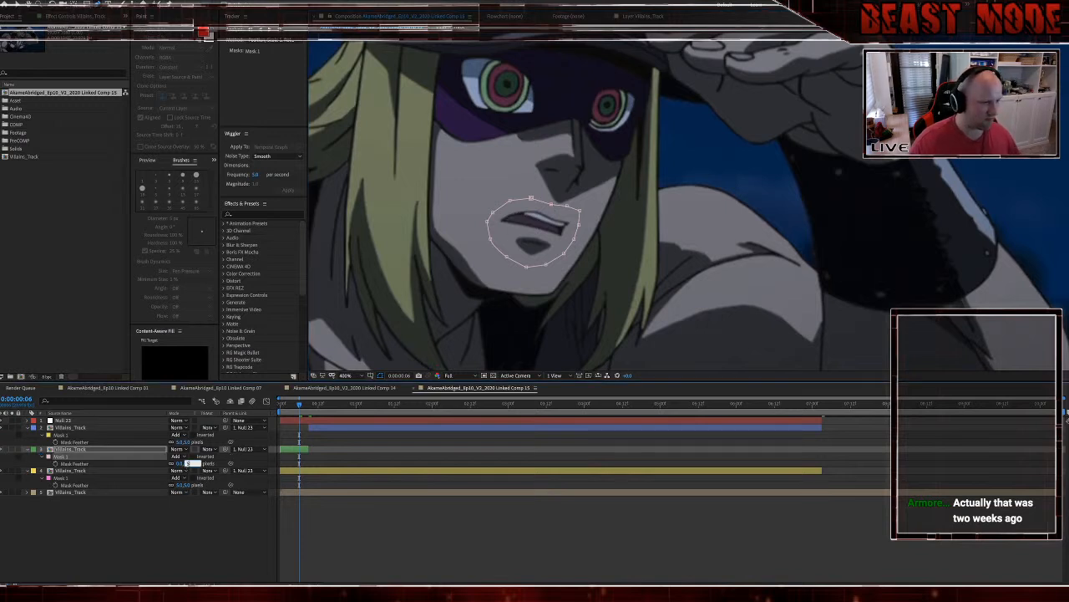
{"action": "left_click", "coordinate": [190, 463]}
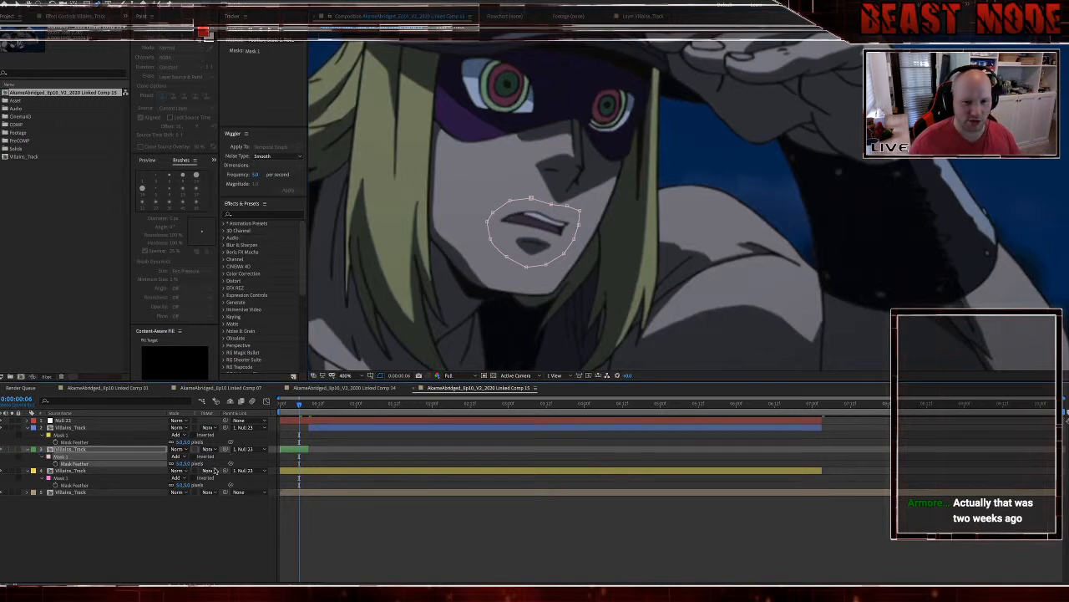
Step: Extend the end of the green layer to 0:00:07:03 and return to the start of the comp
{"action": "left_click", "coordinate": [825, 412]}
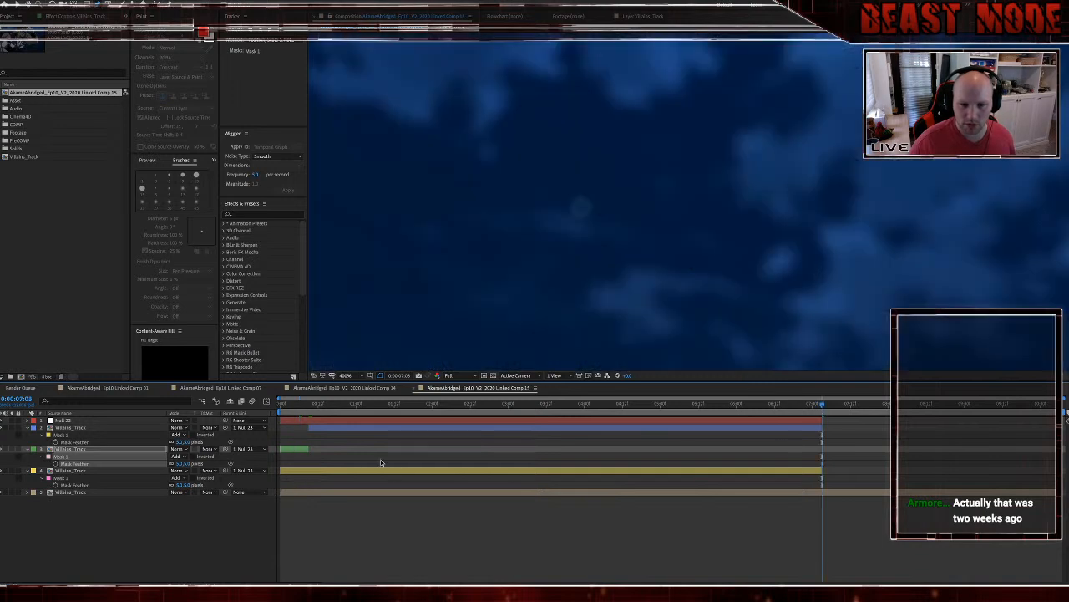
{"action": "left_click_drag", "start_coordinate": [309, 449], "coordinate": [825, 450]}
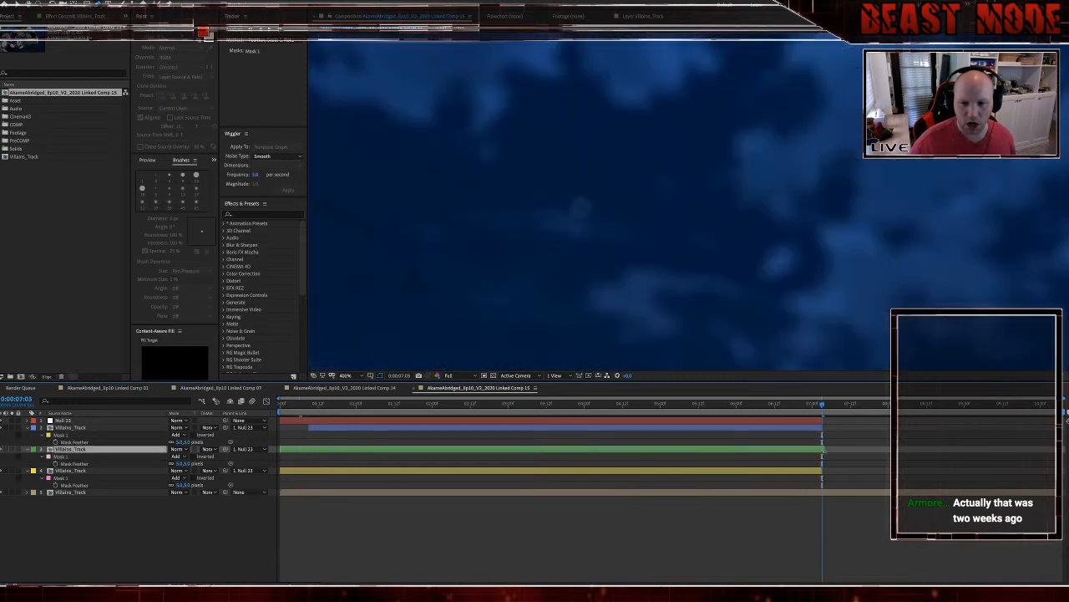
{"action": "key", "text": "Home"}
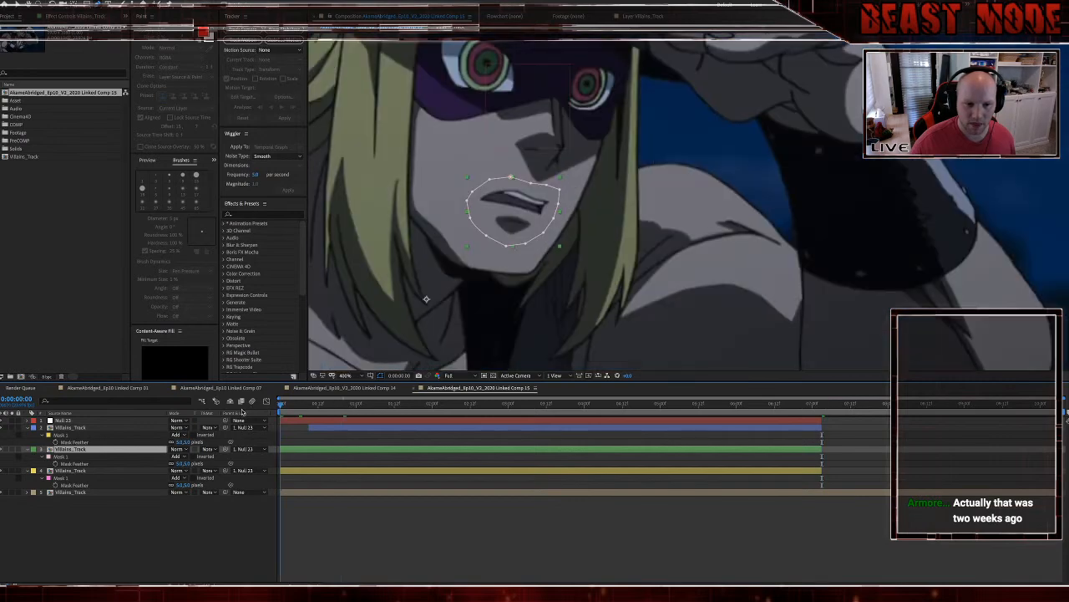
Step: Collapse the mask properties of the blue, green and yellow Villains_Track layers
{"action": "left_click", "coordinate": [28, 427]}
{"action": "left_click", "coordinate": [26, 434]}
{"action": "left_click", "coordinate": [28, 442]}
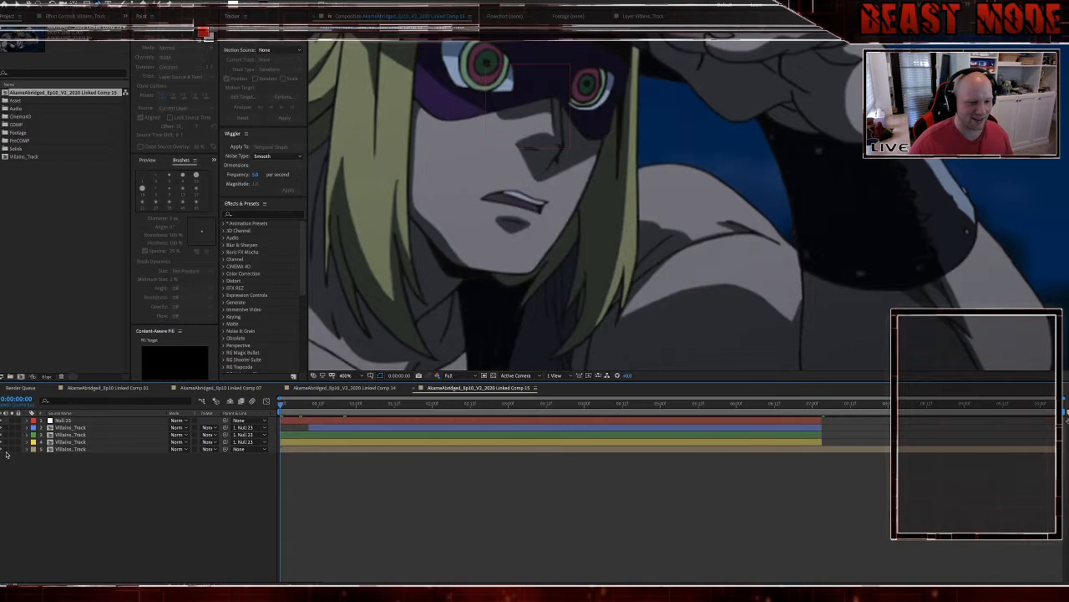
Step: Turn on the audio of the original Villains_Track layer and display its waveform in the timeline
{"action": "left_click", "coordinate": [314, 448]}
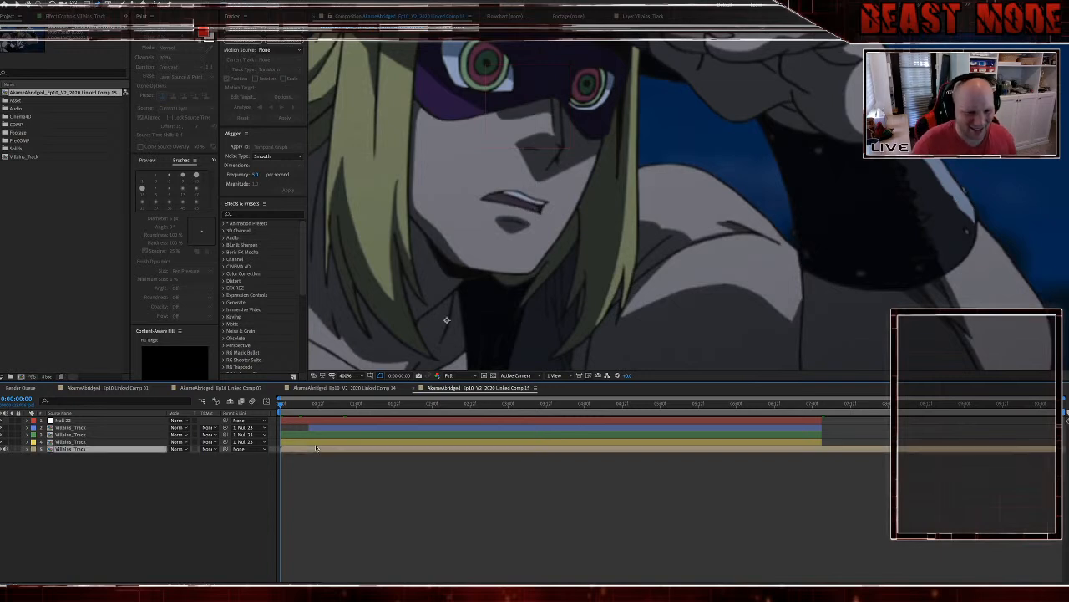
{"action": "key", "text": "l"}
{"action": "key", "text": "l"}
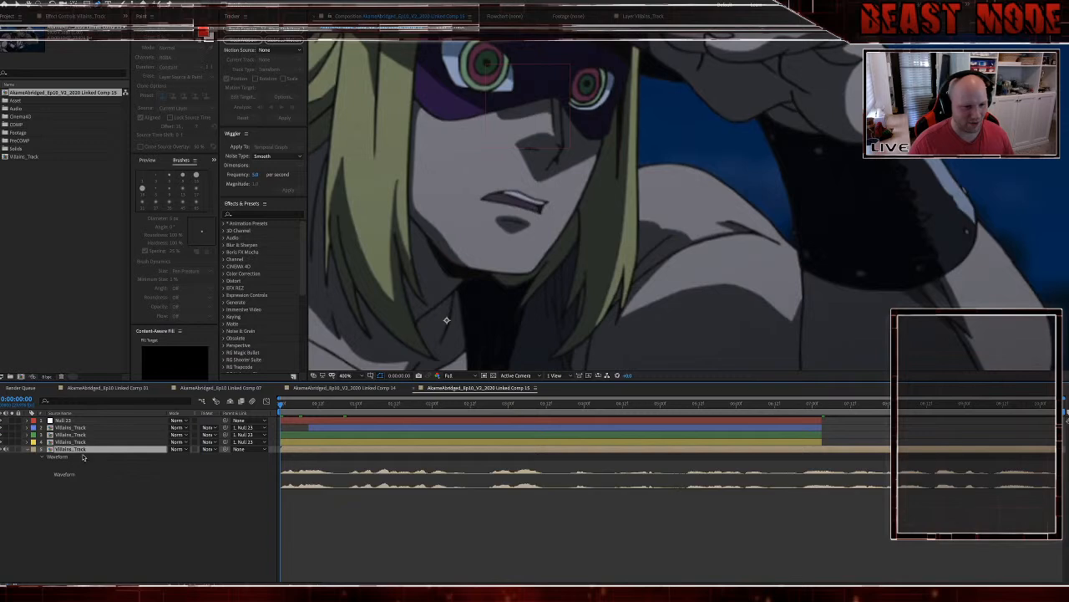
{"action": "scroll", "coordinate": [429, 315], "scroll_direction": "down", "scroll_amount": 2}
{"action": "left_click_drag", "start_coordinate": [456, 276], "coordinate": [505, 300]}
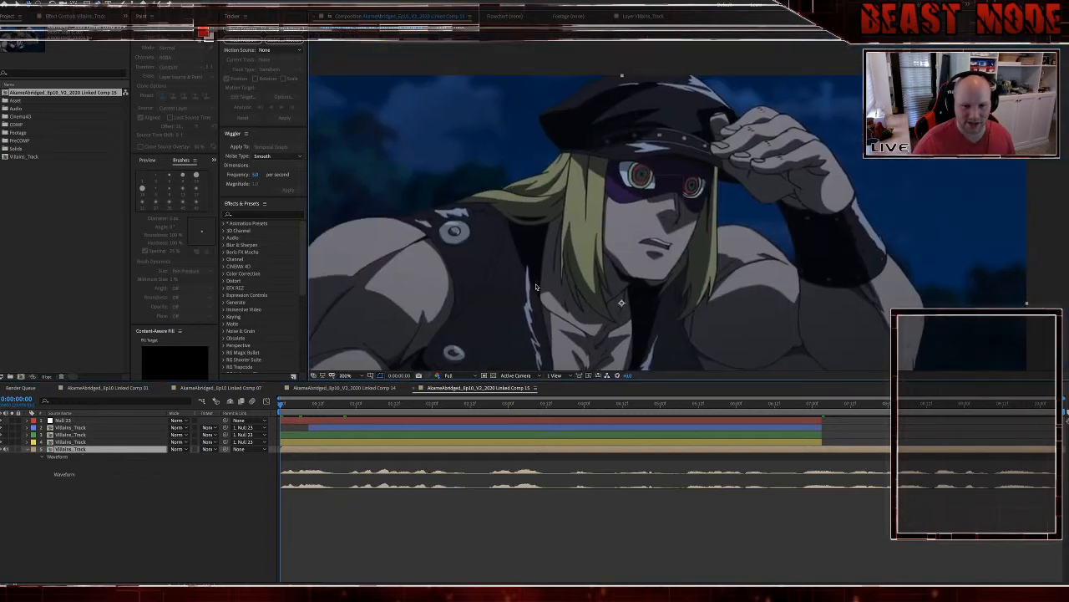
Step: Preview the opening dialogue and split the green mouth layer at 0:00:00:01
{"action": "left_click", "coordinate": [318, 441]}
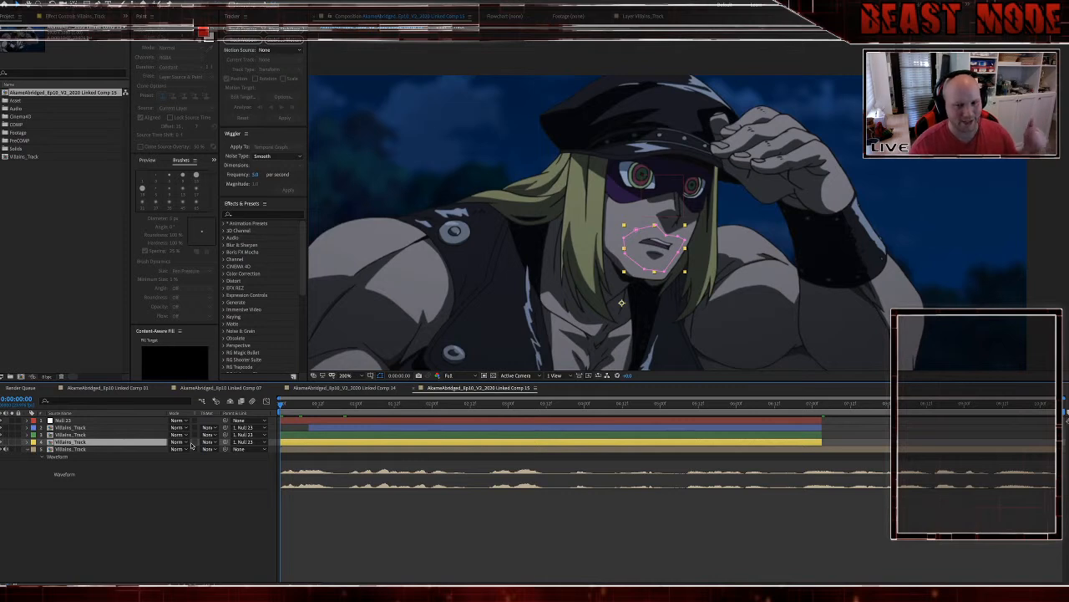
{"action": "left_click", "coordinate": [320, 435]}
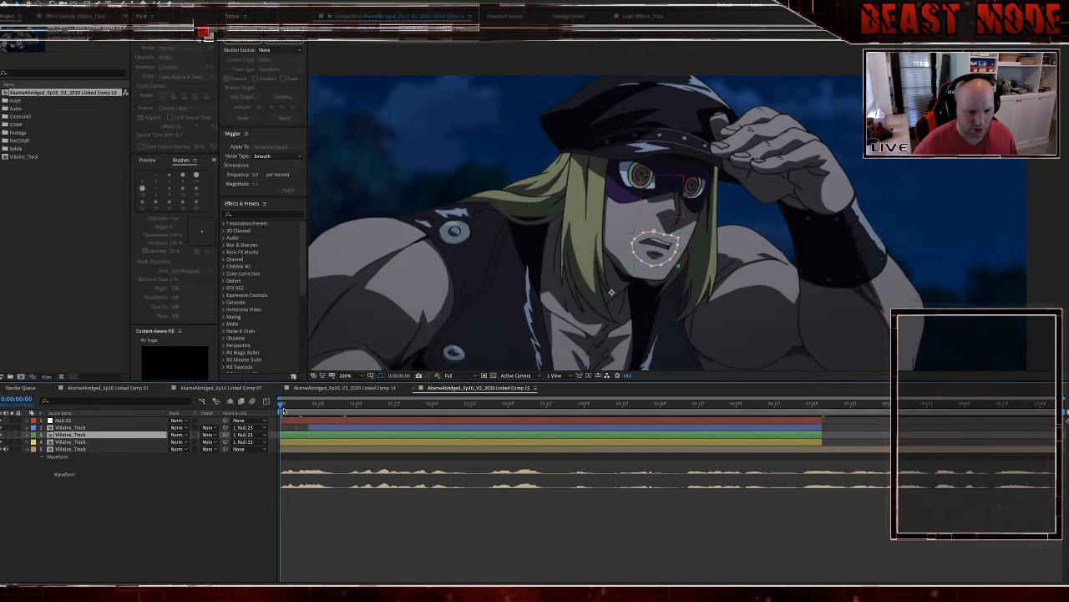
{"action": "key", "text": "space"}
{"action": "key", "text": "space"}
{"action": "left_click", "coordinate": [283, 407]}
{"action": "key", "text": "ctrl+shift+d"}
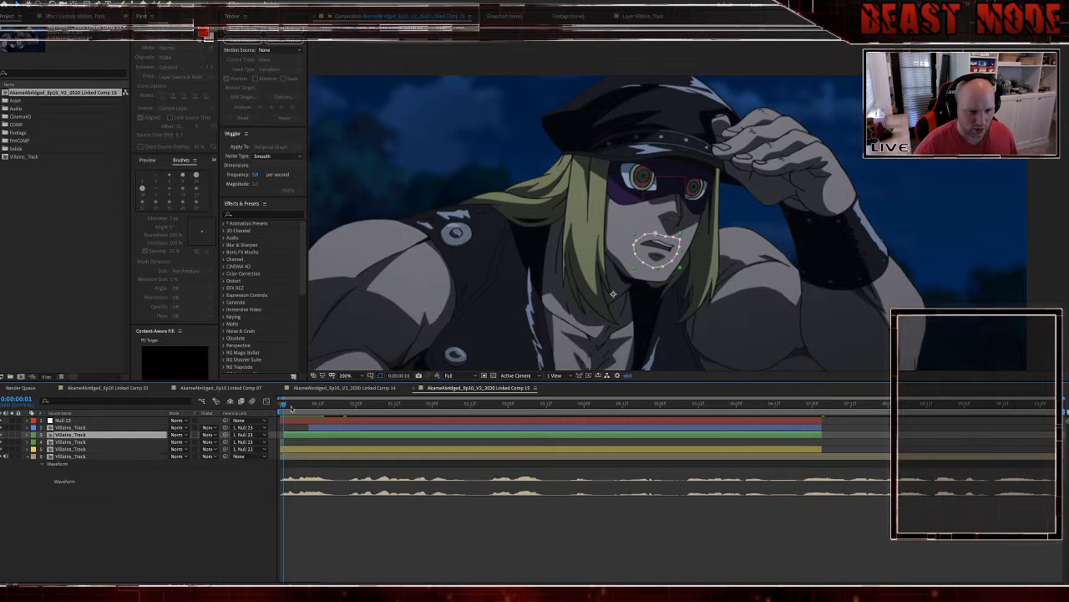
Step: Trim the start of the remaining green mouth layer to 0:00:00:04 and split it at 0:00:00:06
{"action": "left_click", "coordinate": [293, 407]}
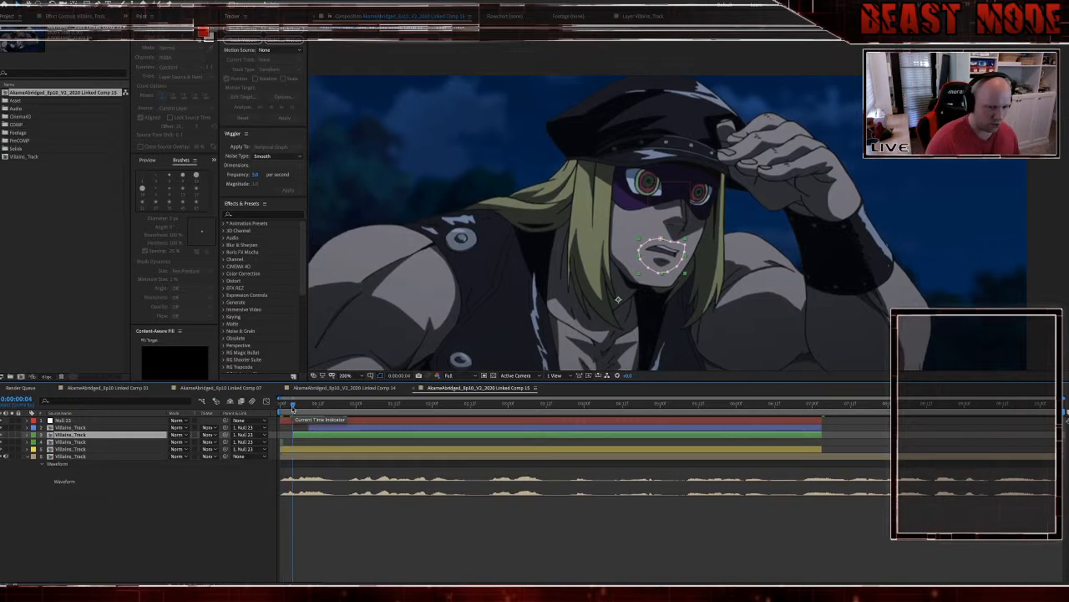
{"action": "key", "text": "Page_Down"}
{"action": "key", "text": "Page_Down"}
{"action": "key", "text": "ctrl+shift+d"}
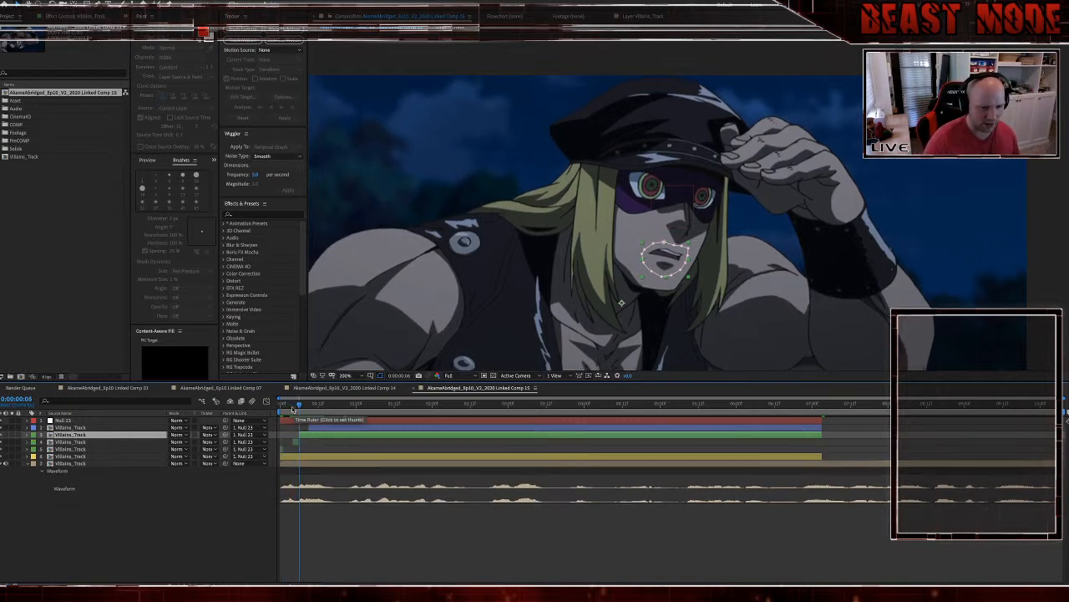
Step: Trim the start of the remaining green layer to 0:00:00:13 and split it at 0:00:00:15
{"action": "left_click_drag", "start_coordinate": [294, 408], "coordinate": [320, 410]}
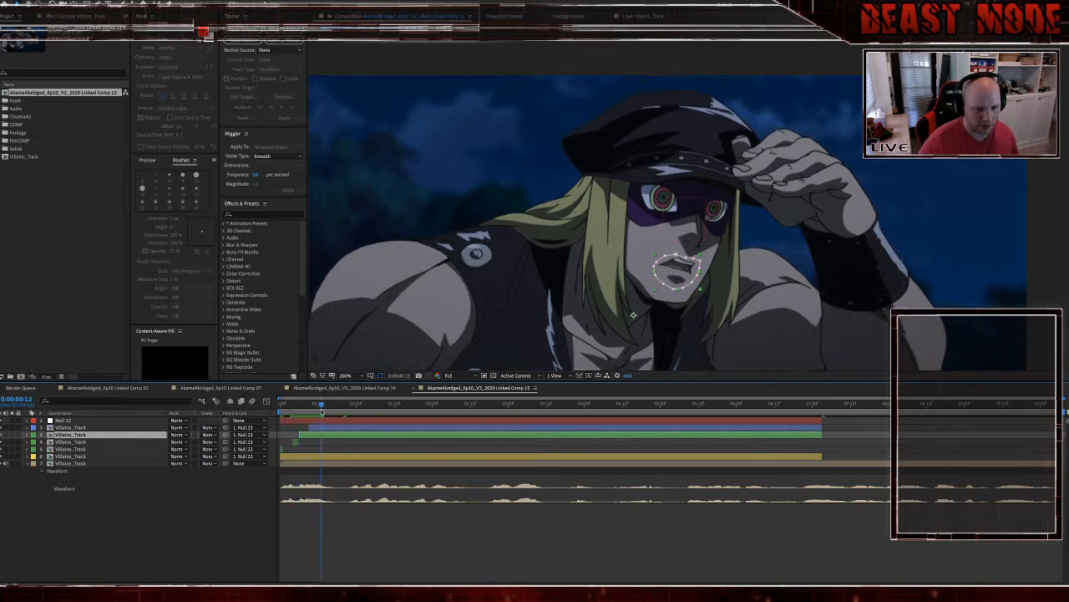
{"action": "key", "text": "alt+bracketleft"}
{"action": "key", "text": "Page_Down"}
{"action": "key", "text": "Page_Down"}
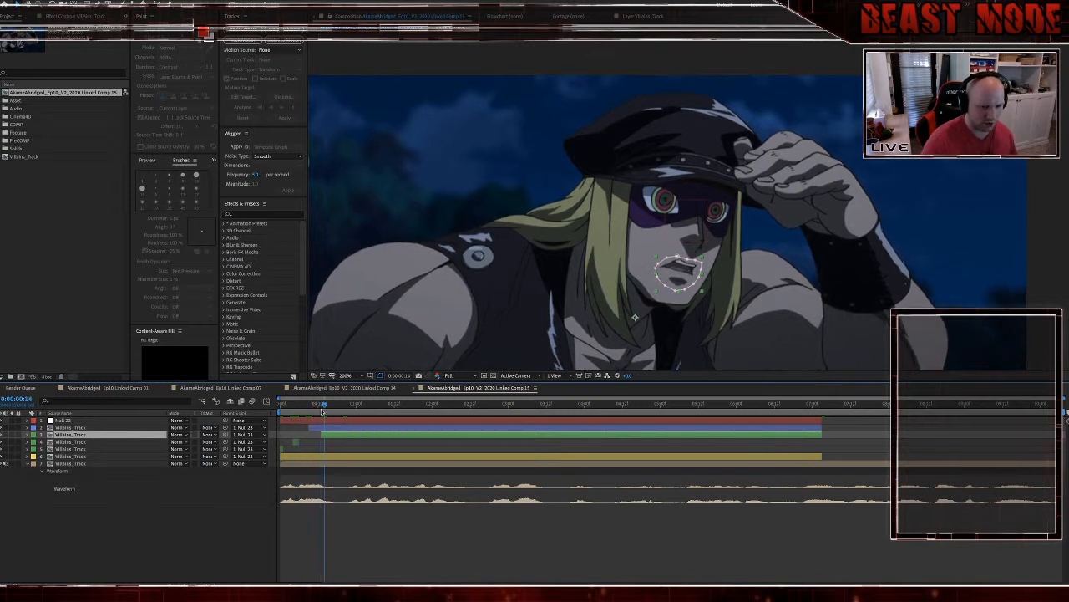
{"action": "key", "text": "ctrl+shift+d"}
Step: Trim the start of the remaining green layer to 0:00:00:22 and split it at 0:00:00:23
{"action": "left_click_drag", "start_coordinate": [344, 409], "coordinate": [350, 411]}
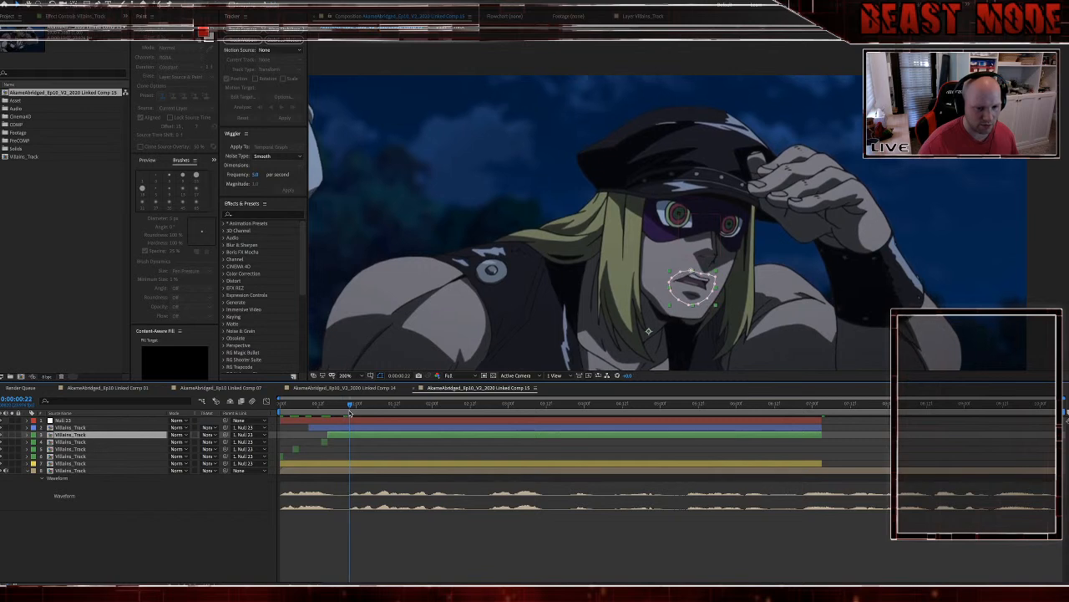
{"action": "key", "text": "alt+bracketleft"}
{"action": "key", "text": "Page_Down"}
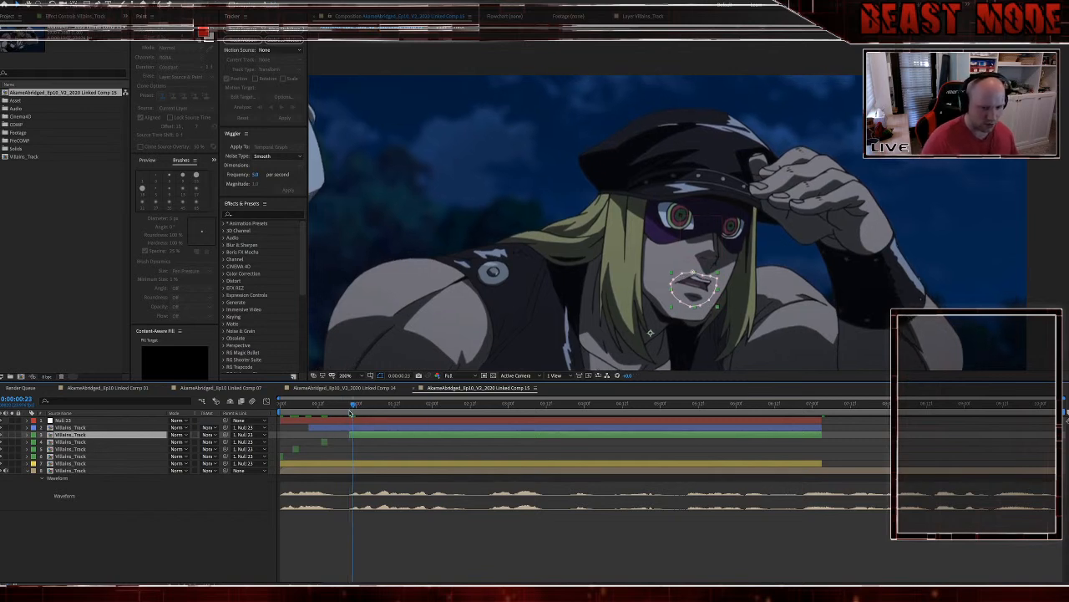
{"action": "key", "text": "ctrl+shift+d"}
Step: Trim the start of the remaining green layer to 0:00:01:01 and split it at 0:00:01:02
{"action": "key", "text": "Page_Down"}
{"action": "key", "text": "Page_Down"}
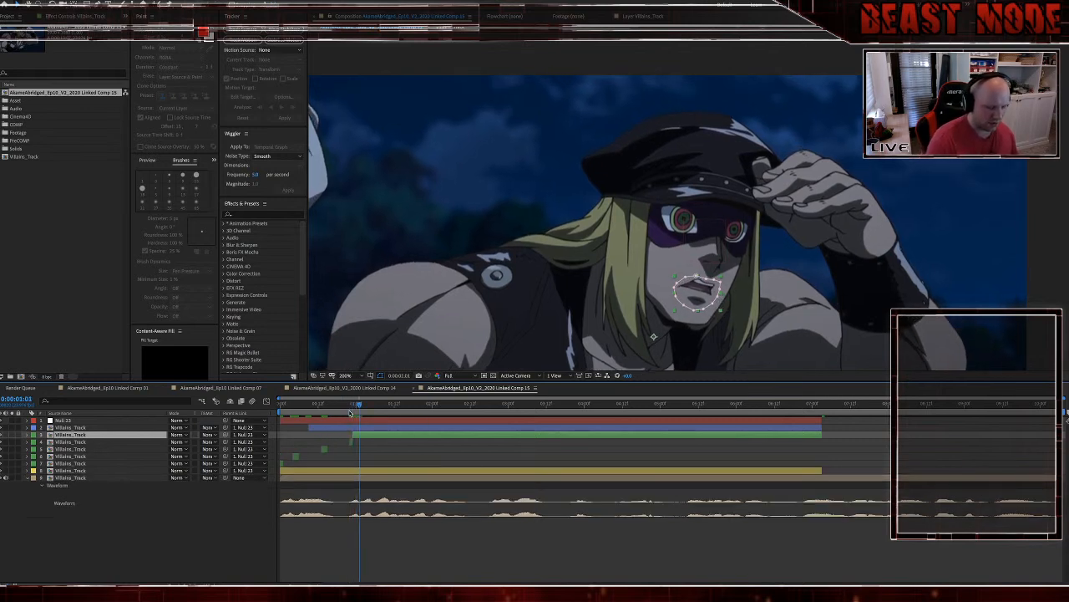
{"action": "key", "text": "Page_Down"}
{"action": "key", "text": "ctrl+shift+d"}
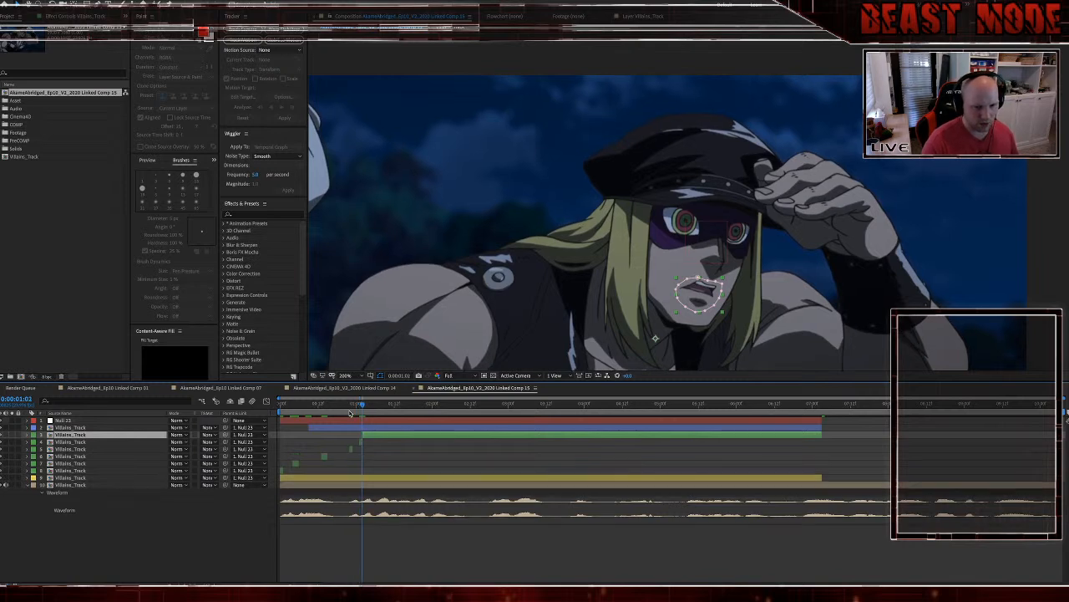
Step: Trim the start of the remaining green layer to 0:00:01:05 and split it at 0:00:01:07
{"action": "key", "text": "Page_Down"}
{"action": "key", "text": "Page_Down"}
{"action": "key", "text": "Page_Down"}
{"action": "key", "text": "Page_Down"}
{"action": "key", "text": "Page_Up"}
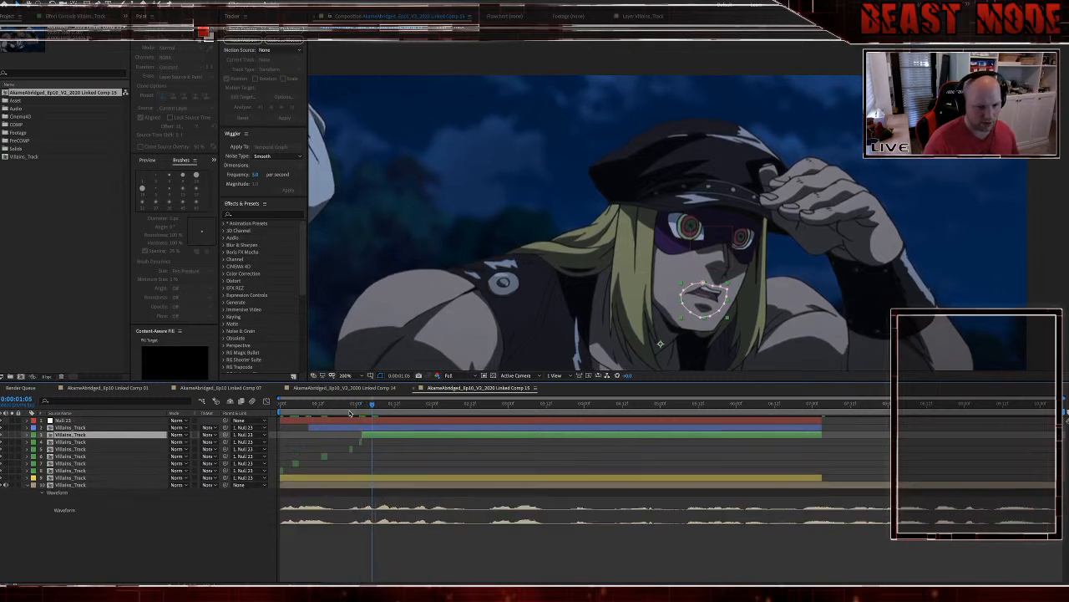
{"action": "key", "text": "alt+bracketleft"}
{"action": "key", "text": "Page_Down"}
{"action": "key", "text": "Page_Down"}
{"action": "key", "text": "ctrl+shift+d"}
Step: Trim the start of the remaining green layer to 0:00:01:10 and split it at 0:00:01:11
{"action": "key", "text": "Page_Down"}
{"action": "key", "text": "Page_Down"}
{"action": "key", "text": "Page_Down"}
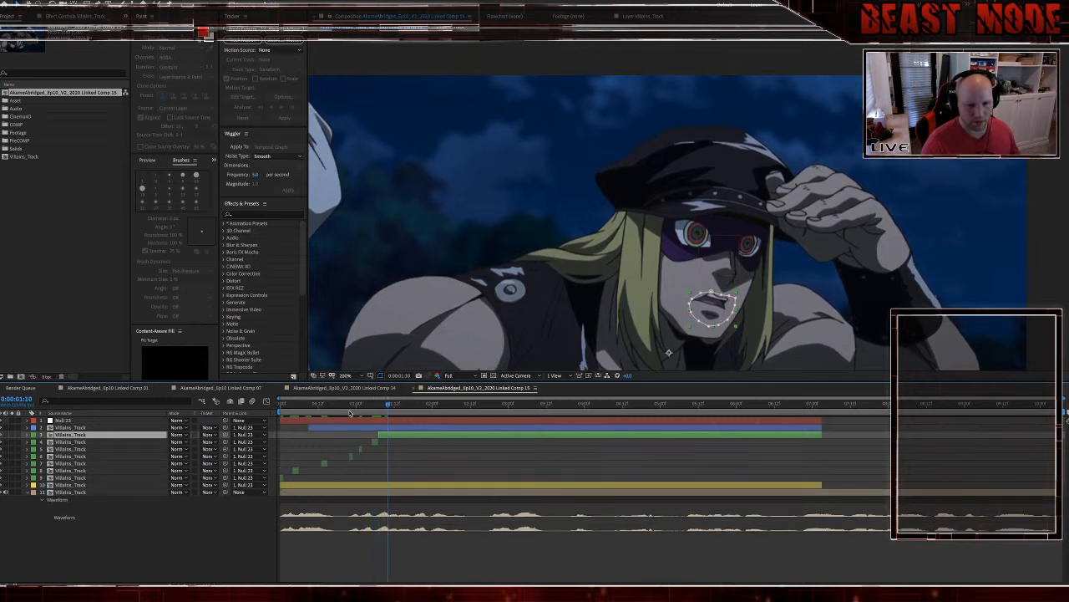
{"action": "key", "text": "alt+bracketleft"}
{"action": "key", "text": "Page_Down"}
{"action": "key", "text": "ctrl+shift+d"}
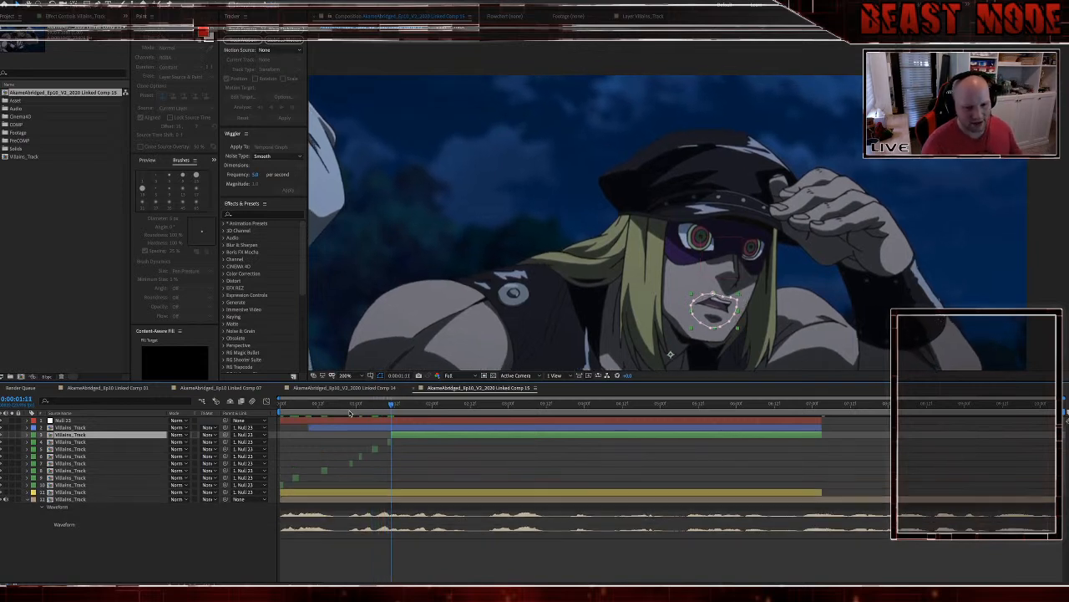
Step: Trim the start of the remaining green layer to 0:00:01:13 and split it at 0:00:01:14
{"action": "key", "text": "Page_Down"}
{"action": "key", "text": "Page_Down"}
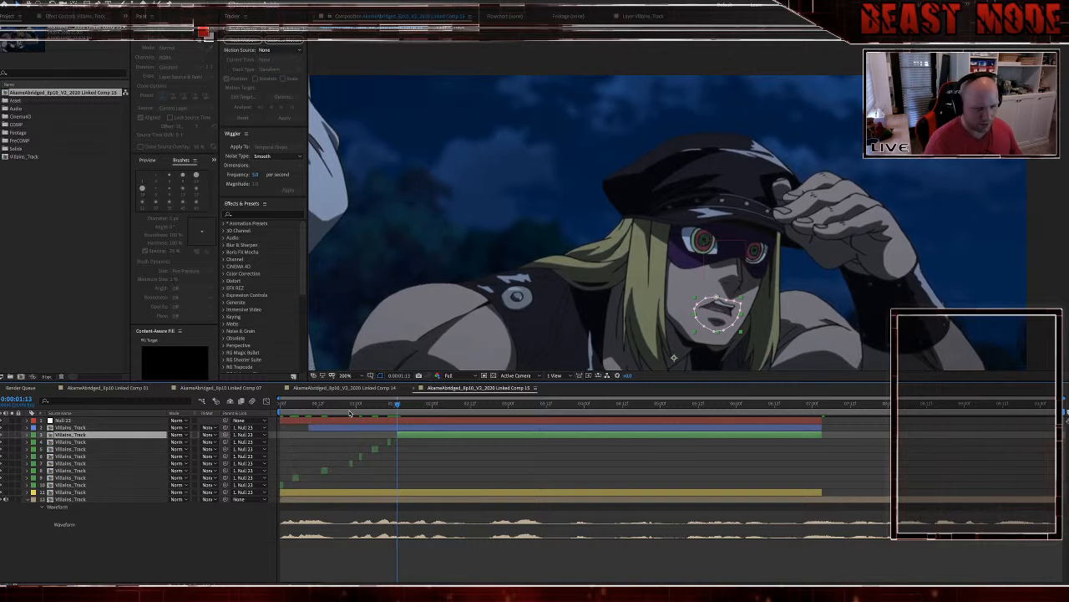
{"action": "key", "text": "Page_Down"}
{"action": "key", "text": "ctrl+shift+d"}
Step: Trim the start of the remaining green layer to about 0:00:01:17 and split it about two frames further on
{"action": "key", "text": "alt+bracketleft"}
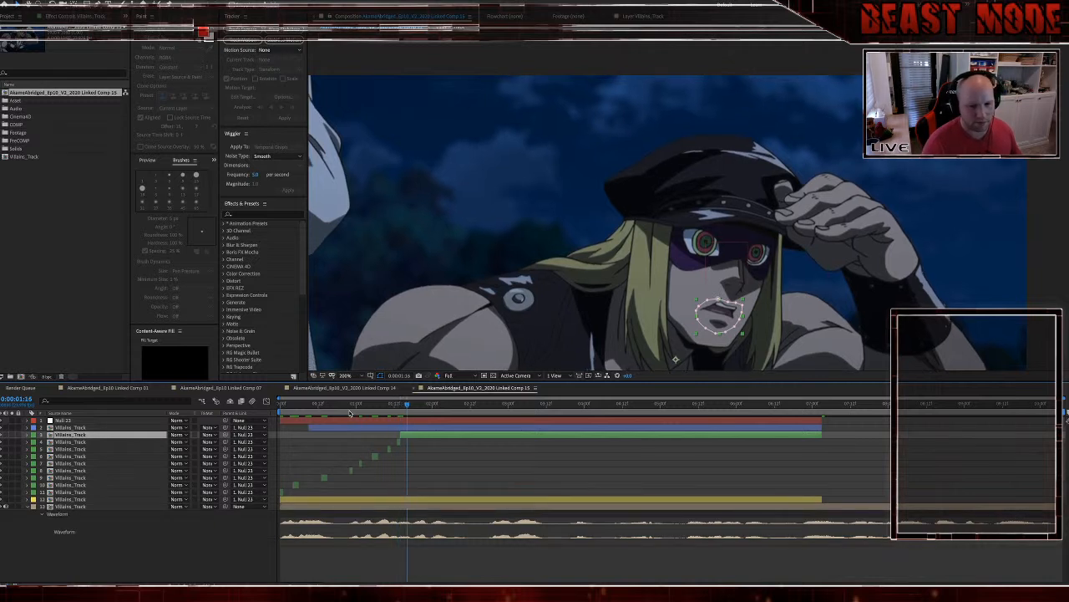
{"action": "key", "text": "Page_Down"}
{"action": "key", "text": "Page_Down"}
{"action": "key", "text": "Page_Down"}
{"action": "key", "text": "alt+bracketleft"}
{"action": "key", "text": "Page_Down"}
{"action": "key", "text": "Page_Down"}
{"action": "key", "text": "ctrl+shift+d"}
Step: Trim the start of the remaining green layer to 0:00:01:22 and split it at 0:00:02:00
{"action": "key", "text": "Page_Down"}
{"action": "key", "text": "Page_Down"}
{"action": "key", "text": "Page_Down"}
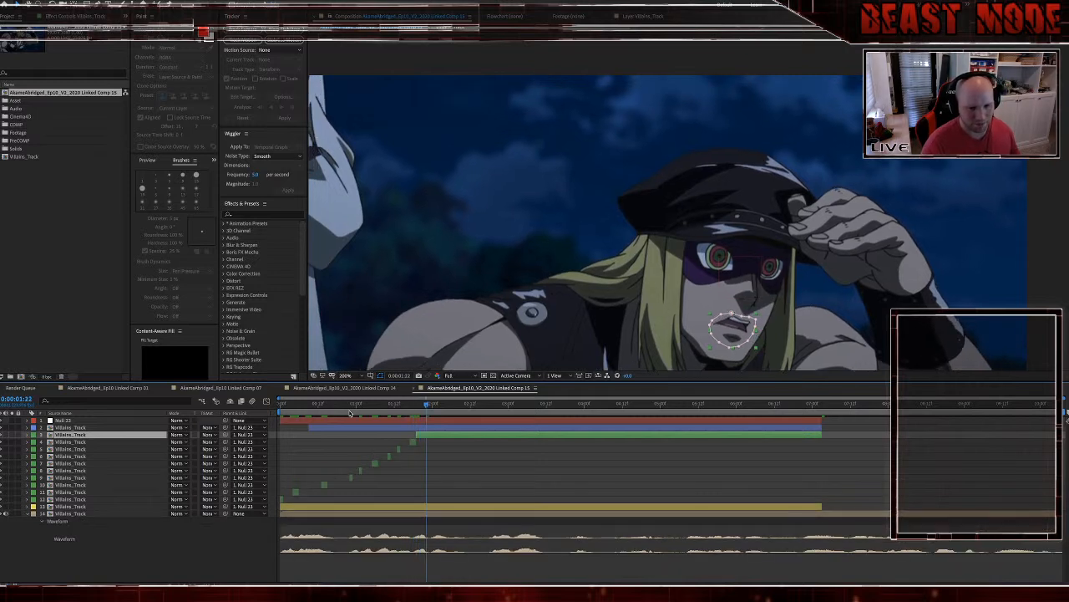
{"action": "key", "text": "Page_Down"}
{"action": "key", "text": "Page_Down"}
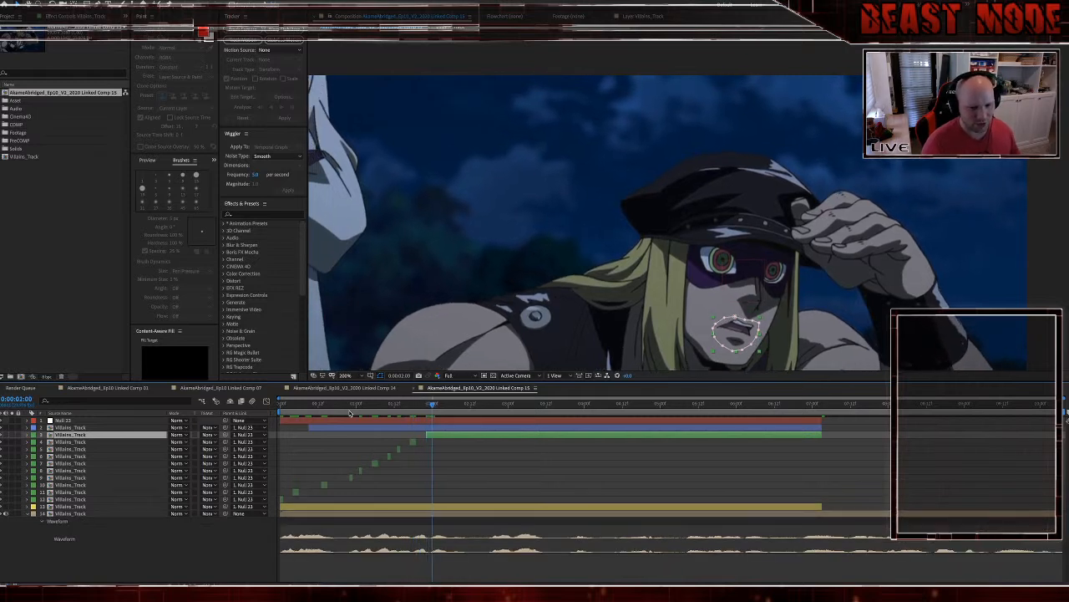
{"action": "key", "text": "ctrl+shift+d"}
Step: Trim the start of the remaining green layer to about 0:00:02:04 and split it at 0:00:02:06
{"action": "key", "text": "Page_Down"}
{"action": "key", "text": "Page_Down"}
{"action": "key", "text": "Page_Down"}
{"action": "key", "text": "Page_Down"}
{"action": "key", "text": "ctrl+shift+d"}
{"action": "key", "text": "Page_Down"}
{"action": "key", "text": "Page_Down"}
{"action": "key", "text": "ctrl+shift+d"}
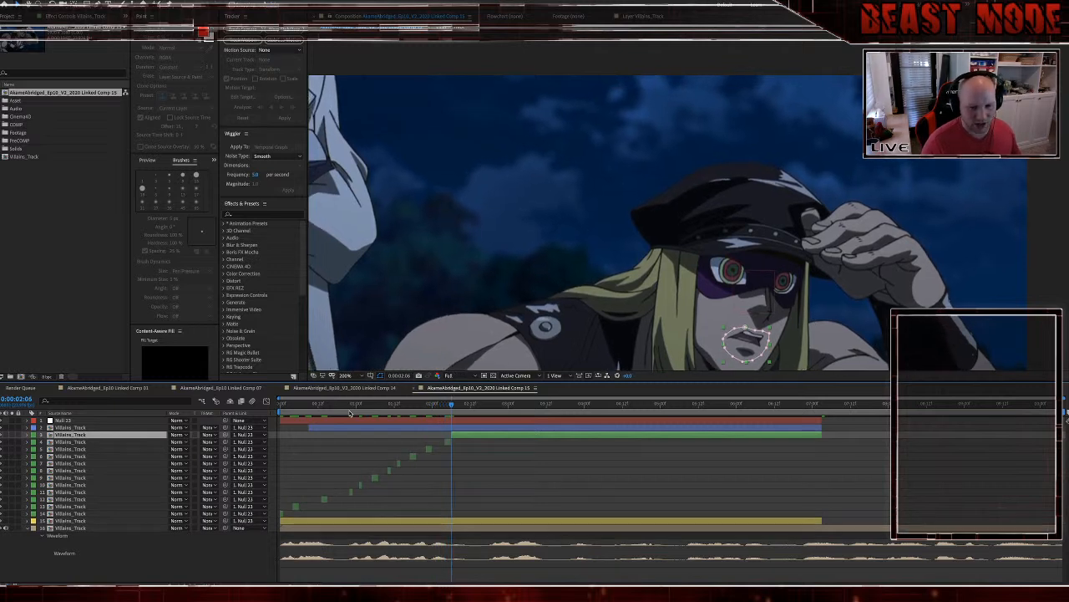
Step: Trim the start of the remaining green layer to the next burst of dialogue at 0:00:02:18 and split it at 0:00:02:19
{"action": "left_click", "coordinate": [489, 411]}
{"action": "key", "text": "alt+["}
{"action": "key", "text": "End"}
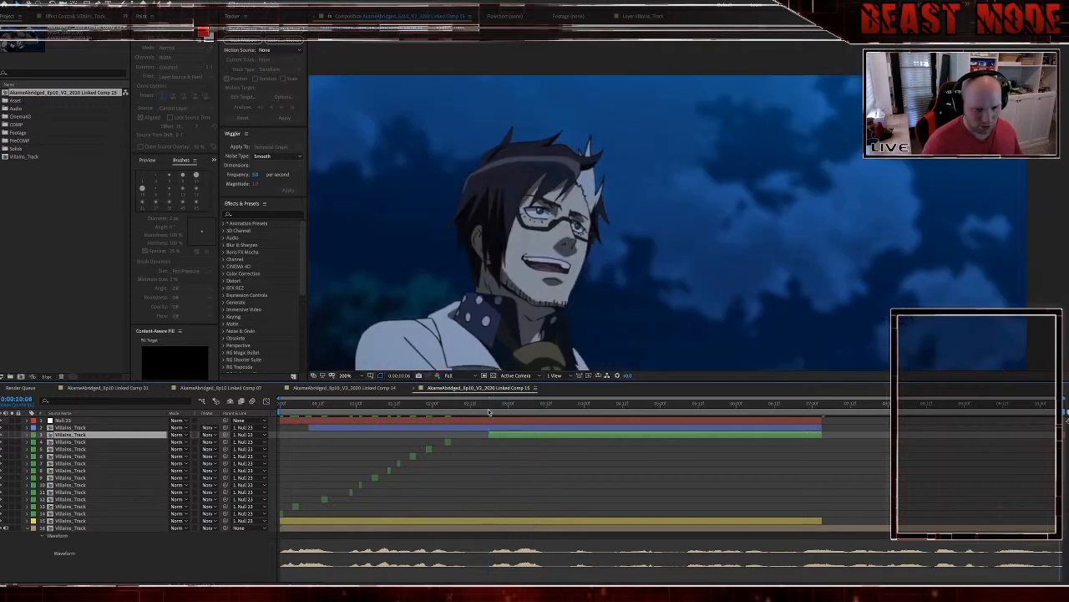
{"action": "left_click", "coordinate": [490, 413]}
{"action": "left_click", "coordinate": [491, 415]}
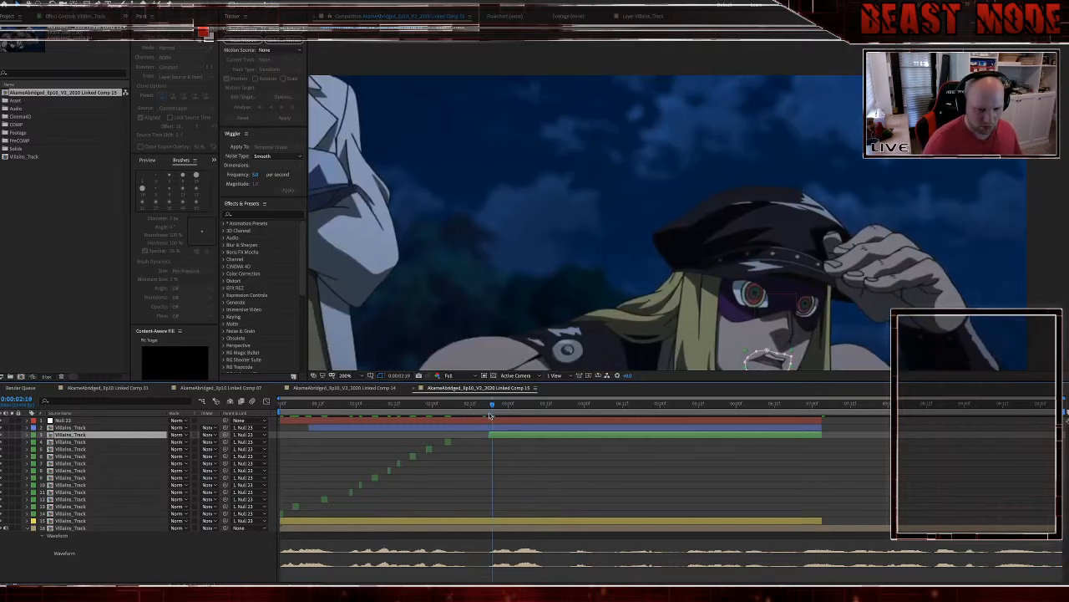
{"action": "key", "text": "ctrl+shift+d"}
Step: Preview the next dialogue, trim the start of the remaining green layer to 0:00:02:21 and split it at 0:00:02:22
{"action": "key", "text": "space"}
{"action": "key", "text": "space"}
{"action": "left_click", "coordinate": [499, 417]}
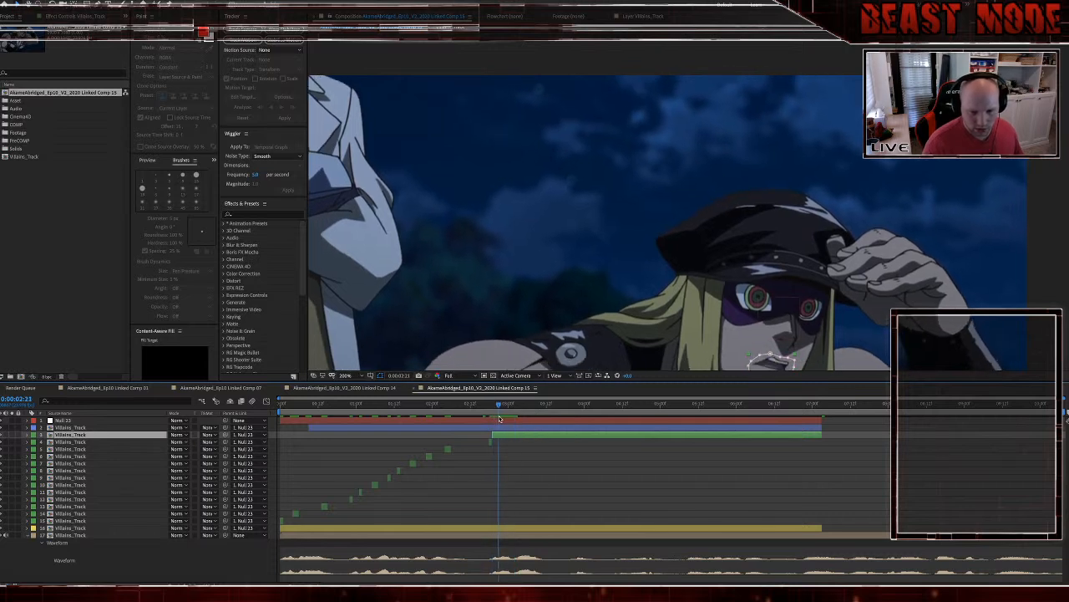
{"action": "key", "text": "space"}
{"action": "key", "text": "space"}
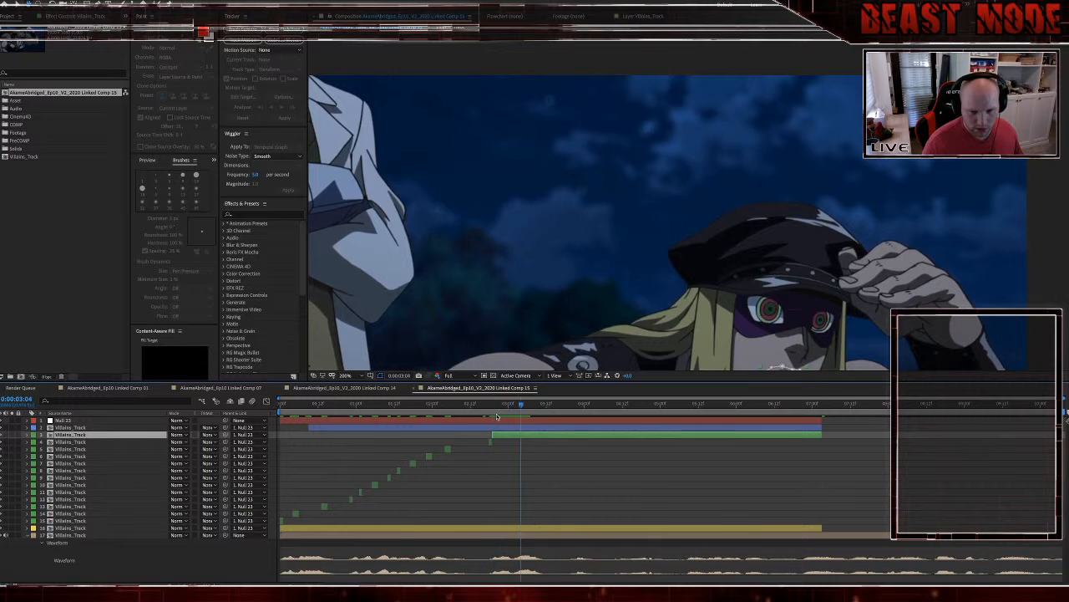
{"action": "left_click", "coordinate": [497, 417]}
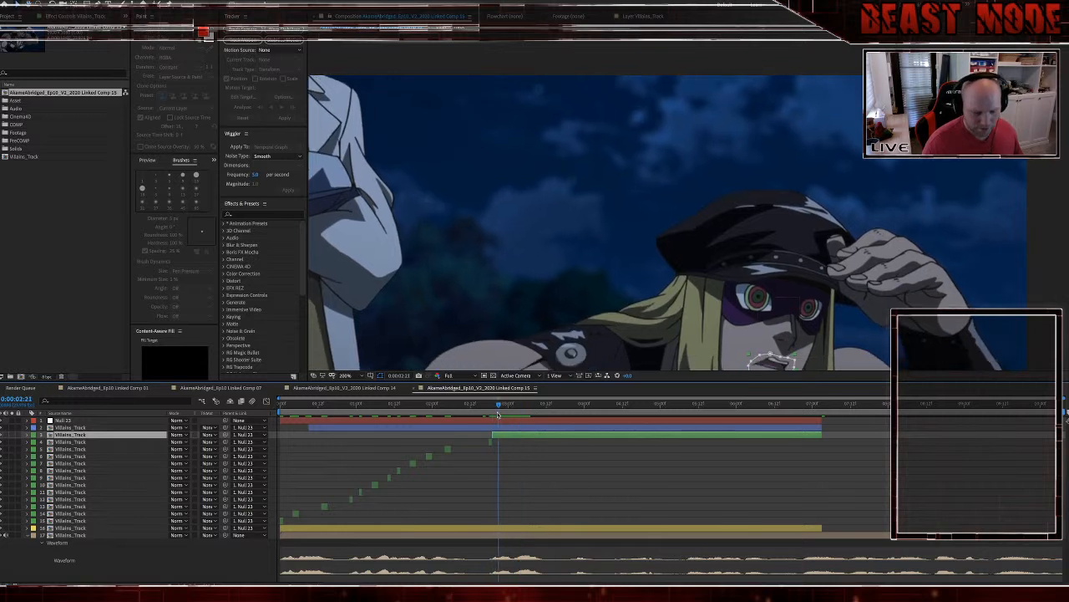
{"action": "key", "text": "Page_Down"}
{"action": "key", "text": "ctrl+shift+d"}
Step: Trim the start of the remaining green layer to 0:00:03:00 and split it at about 0:00:03:02
{"action": "key", "text": "Page_Down"}
{"action": "key", "text": "Page_Down"}
{"action": "key", "text": "alt+["}
{"action": "key", "text": "End"}
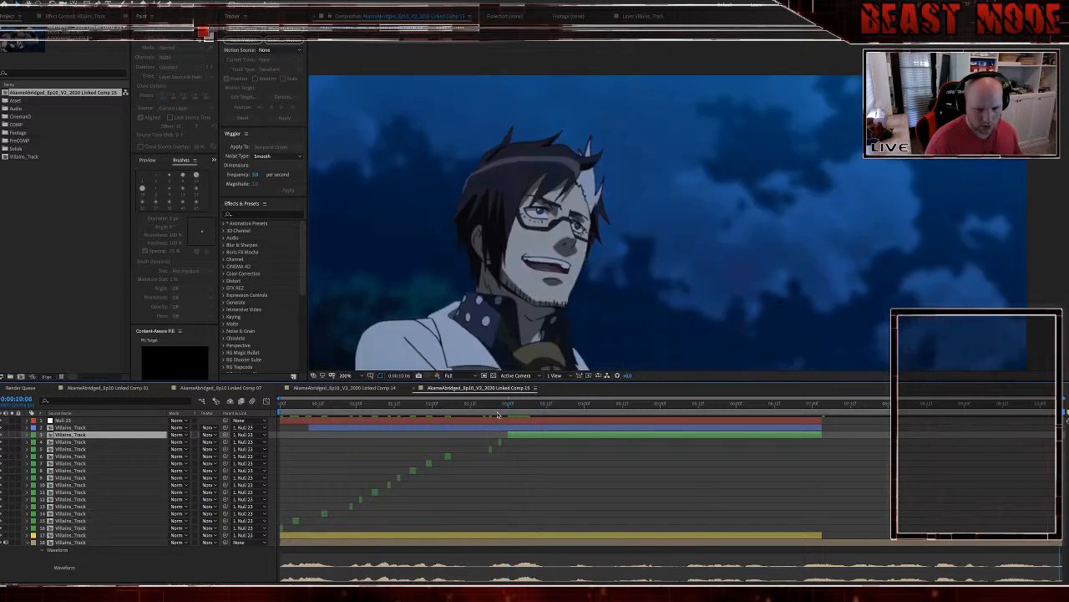
{"action": "left_click", "coordinate": [518, 412]}
{"action": "left_click_drag", "start_coordinate": [516, 412], "coordinate": [538, 416]}
{"action": "key", "text": "ctrl+shift+d"}
Step: Trim the start of the remaining green layer to about 0:00:03:09 and split it at 0:00:03:11
{"action": "key", "text": "alt+["}
{"action": "key", "text": "Page_Down"}
{"action": "key", "text": "Page_Down"}
{"action": "key", "text": "ctrl+shift+d"}
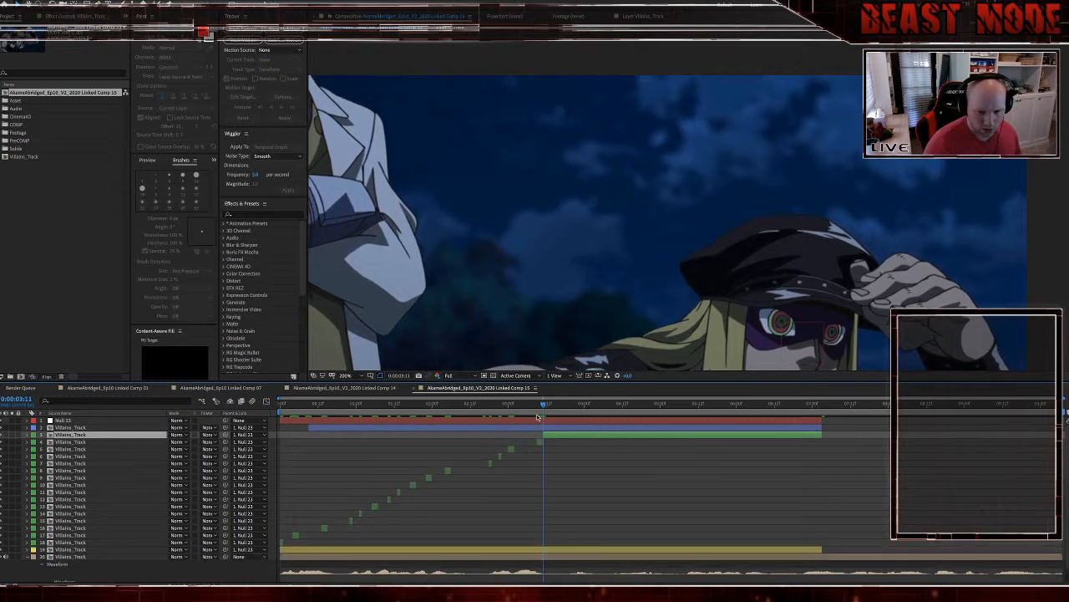
Step: Preview the audio from 0:00:03:21 and delete the leftover green layer after 0:00:03:11
{"action": "left_click", "coordinate": [574, 411]}
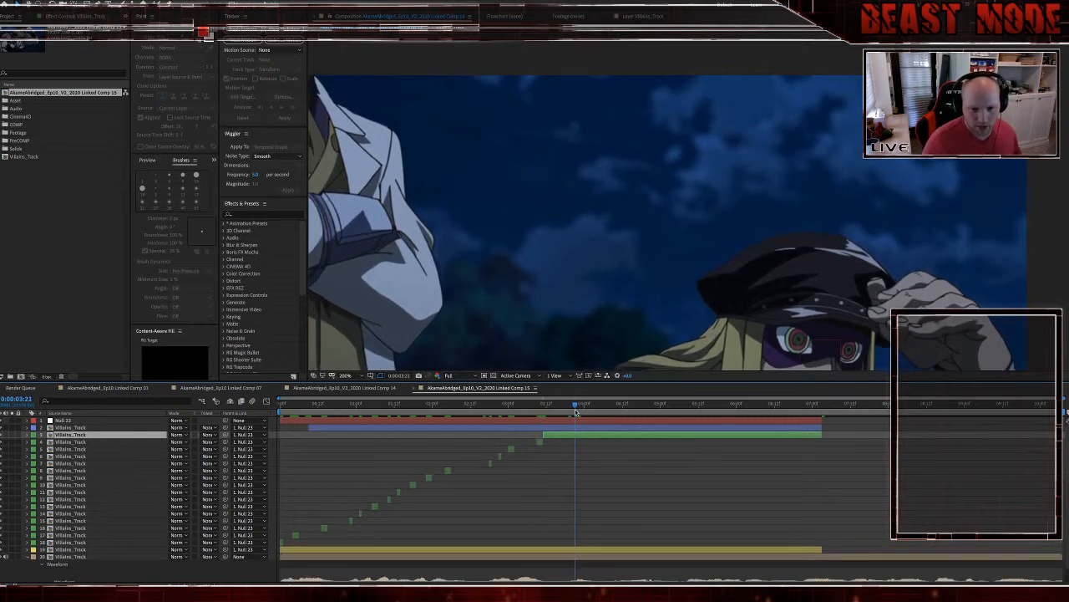
{"action": "key", "text": "space"}
{"action": "key", "text": "space"}
{"action": "key", "text": "Delete"}
Step: Trim the end of the blue mouth layer to 0:00:03:09 and split the layer at 0:00:03:02
{"action": "left_click", "coordinate": [538, 405]}
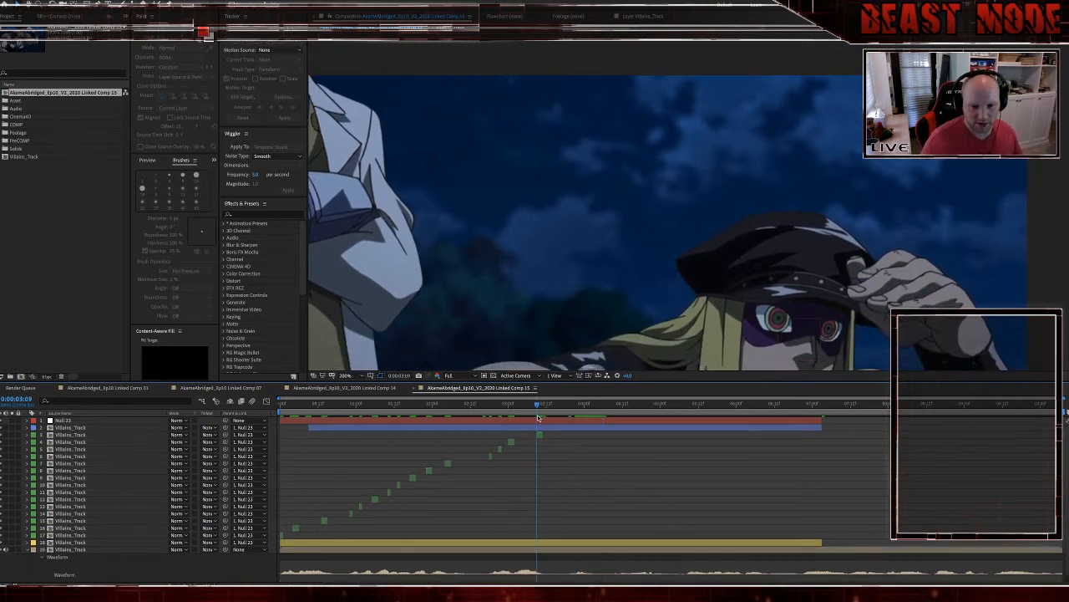
{"action": "key", "text": "alt+bracketright"}
{"action": "left_click", "coordinate": [518, 410]}
{"action": "left_click", "coordinate": [516, 409]}
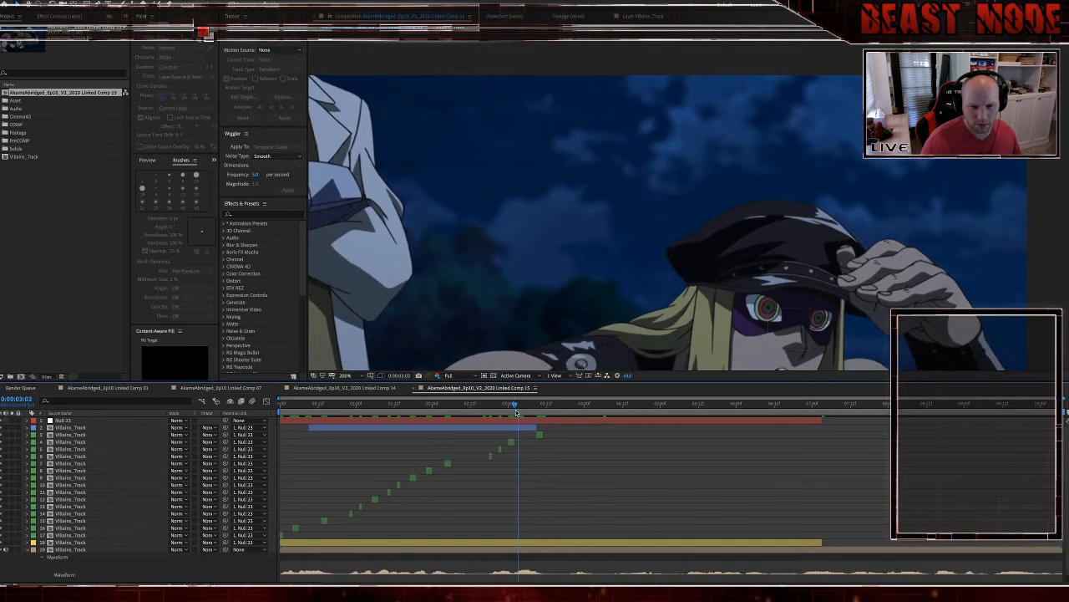
{"action": "left_click", "coordinate": [519, 429]}
{"action": "key", "text": "ctrl+shift+d"}
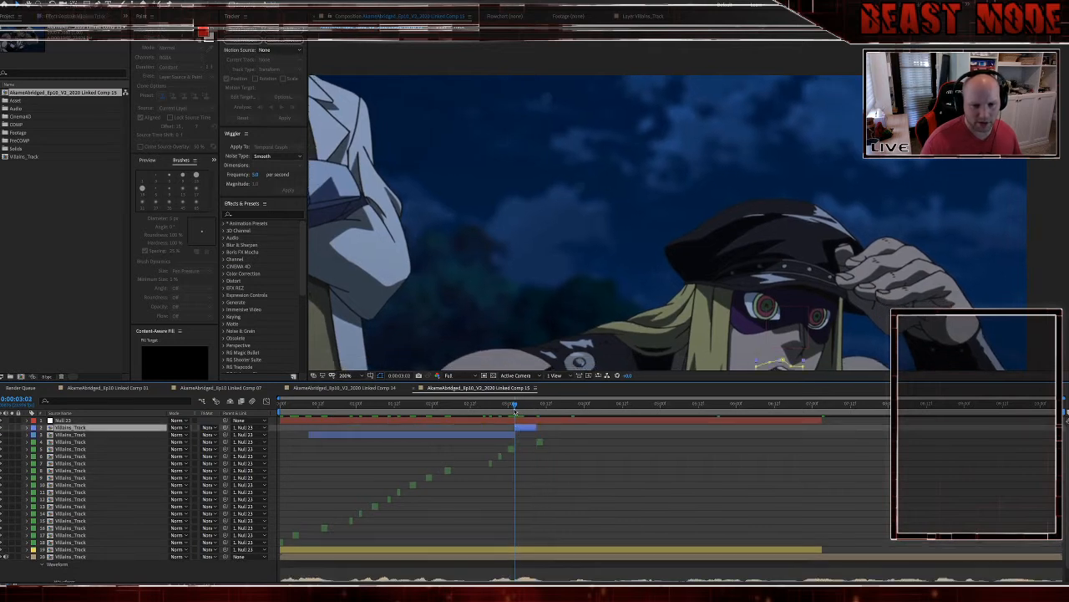
Step: Remove the blue section between 0:00:03:00 and 0:00:03:02 and split the earlier blue part at 0:00:02:22
{"action": "left_click", "coordinate": [508, 410]}
{"action": "key", "text": "alt+bracketright"}
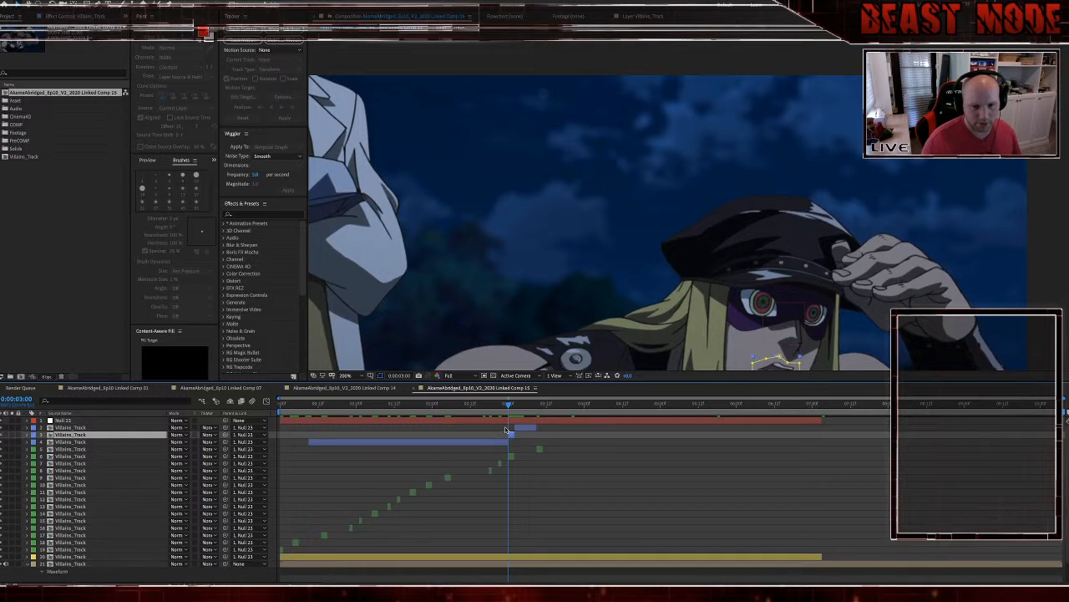
{"action": "left_click", "coordinate": [501, 410]}
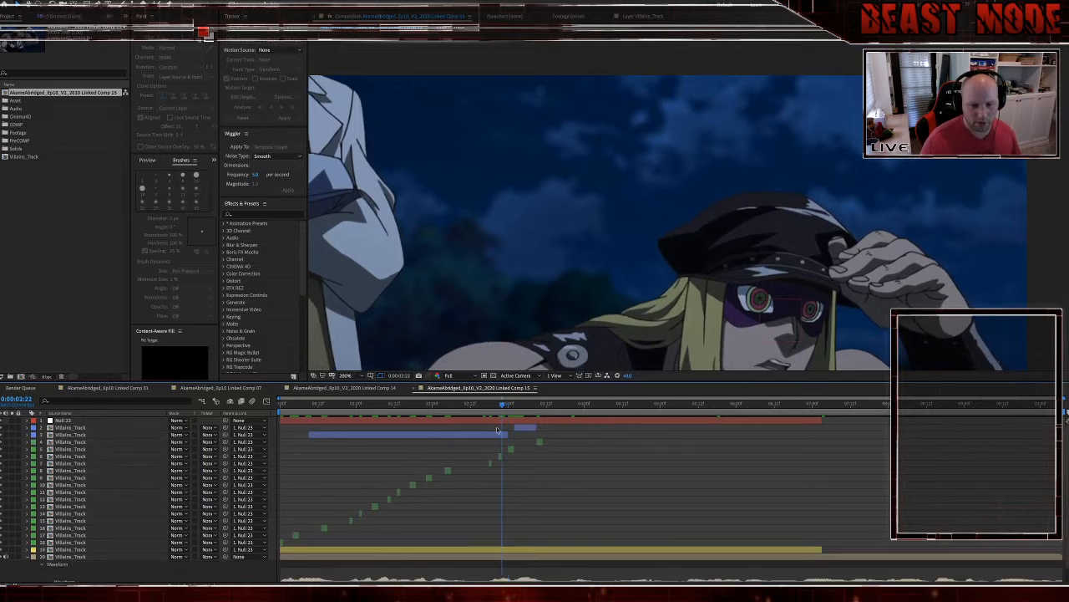
{"action": "key", "text": "ctrl+shift+d"}
Step: Remove the blue section between 0:00:02:21 and 0:00:02:22 and split the earlier blue part at 0:00:02:19
{"action": "left_click", "coordinate": [499, 407]}
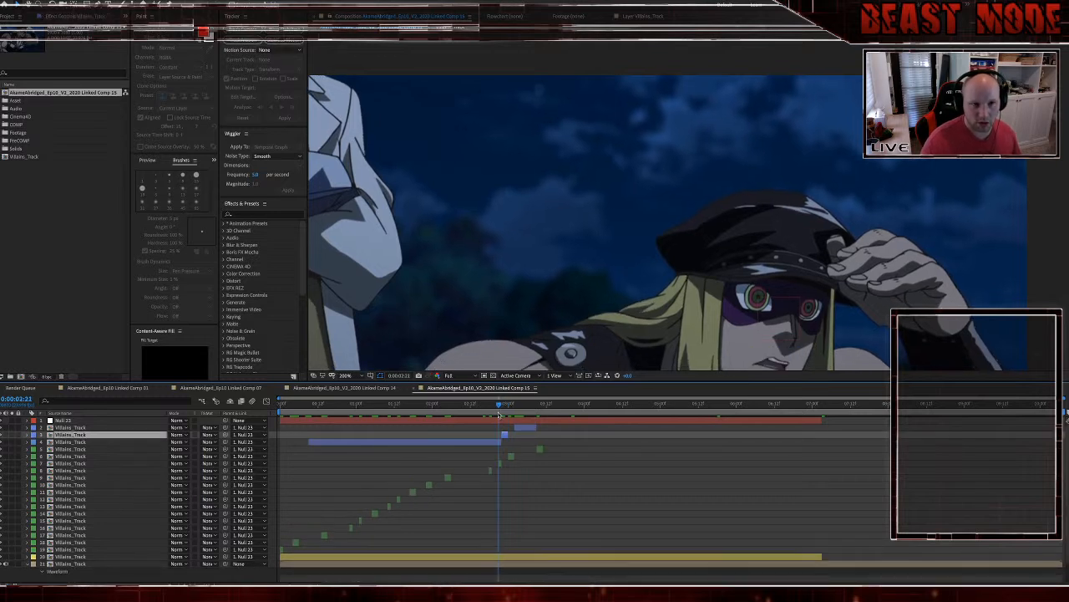
{"action": "left_click", "coordinate": [495, 442]}
{"action": "key", "text": "ctrl+shift+d"}
{"action": "key", "text": "Delete"}
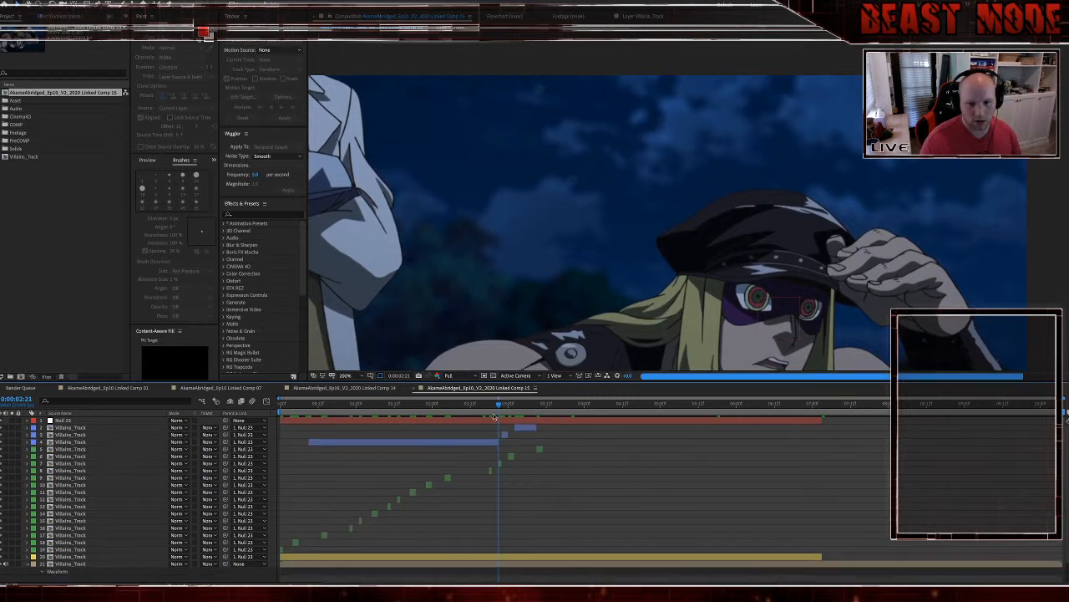
{"action": "left_click", "coordinate": [492, 407]}
{"action": "key", "text": "ctrl+shift+d"}
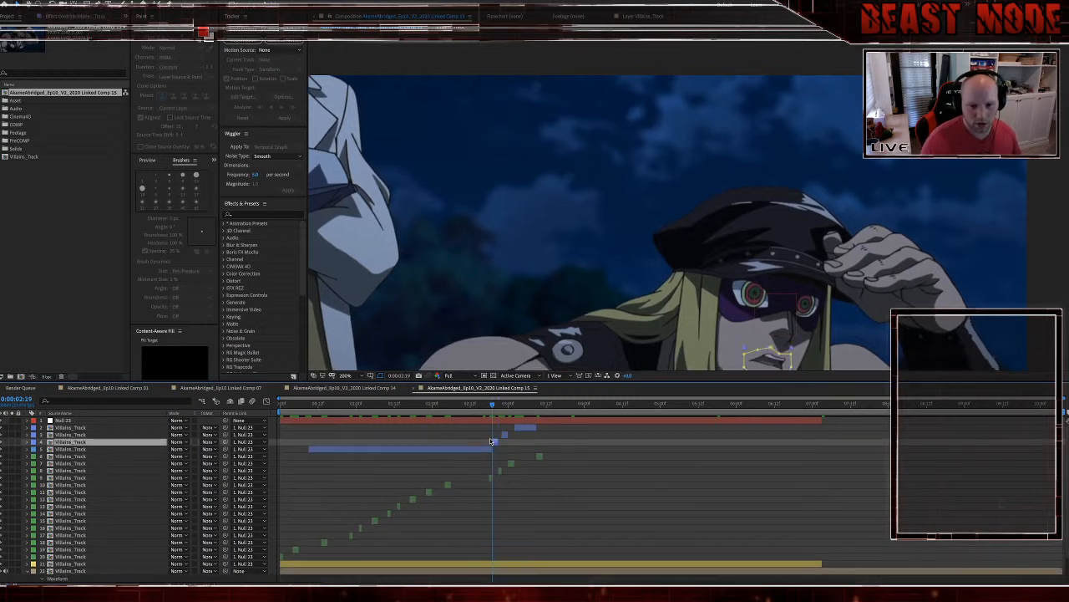
Step: Cut the end of the earlier blue part back to about 0:00:02:04 and split it at 0:00:02:00
{"action": "left_click", "coordinate": [489, 449]}
{"action": "left_click_drag", "start_coordinate": [492, 411], "coordinate": [433, 416]}
{"action": "key", "text": "ctrl+shift+d"}
{"action": "key", "text": "Delete"}
{"action": "left_click", "coordinate": [434, 449]}
{"action": "key", "text": "ctrl+shift+d"}
Step: Split the earlier blue part at 0:00:01:22 and delete the section between 0:00:01:22 and 0:00:02:00
{"action": "key", "text": "Page_Up"}
{"action": "key", "text": "Page_Up"}
{"action": "left_click", "coordinate": [424, 457]}
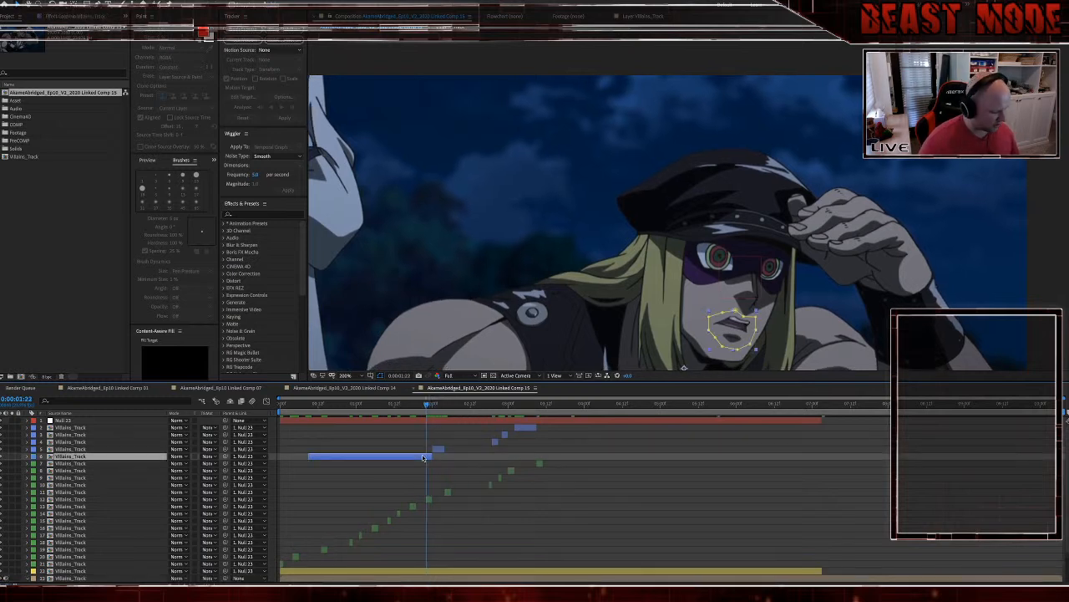
{"action": "key", "text": "ctrl+shift+d"}
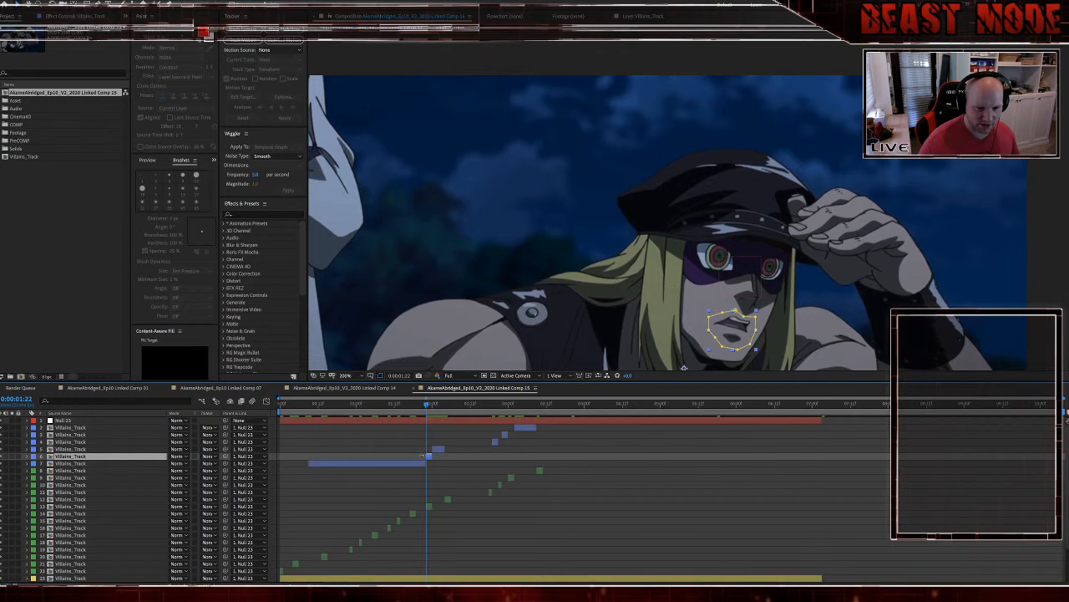
{"action": "key", "text": "ctrl+z"}
{"action": "key", "text": "Page_Up"}
{"action": "key", "text": "Page_Up"}
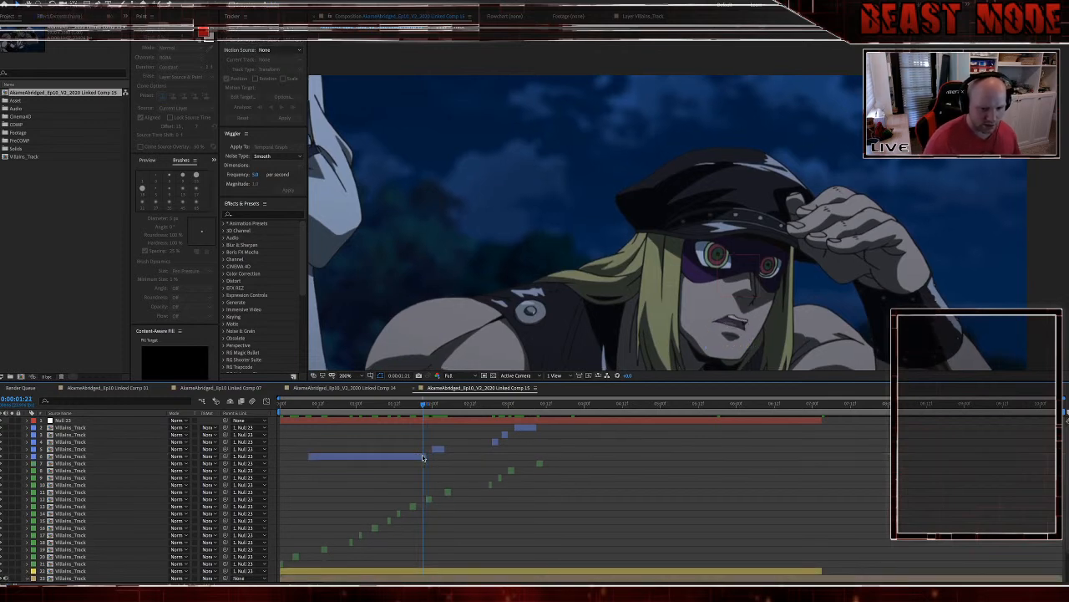
Step: Split the long blue part at 0:00:01:19 and delete the section between 0:00:01:17 and 0:00:01:19
{"action": "key", "text": "Page_Up"}
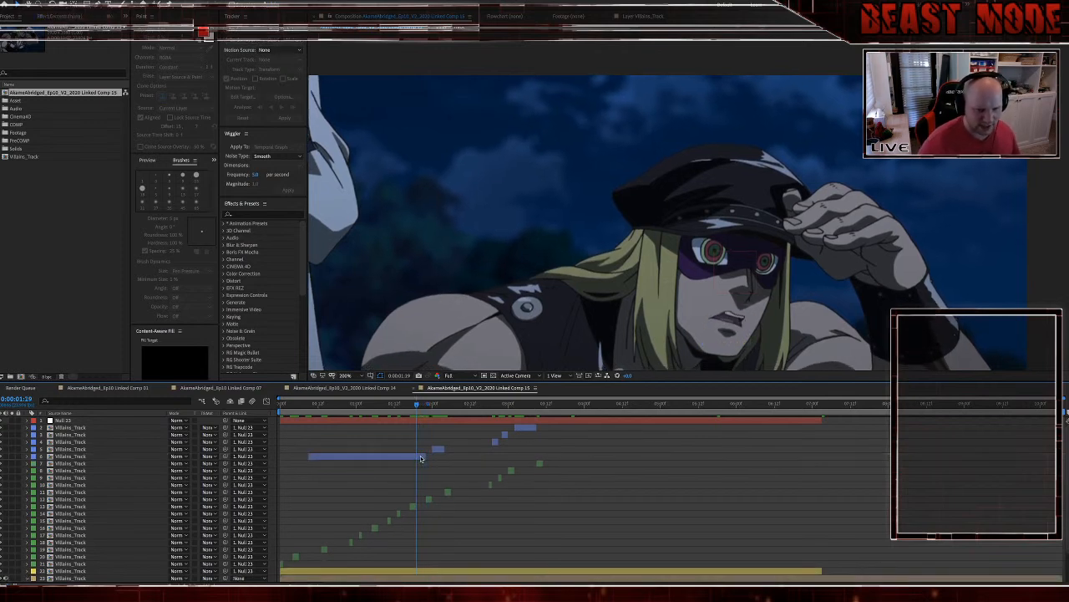
{"action": "left_click", "coordinate": [421, 458]}
{"action": "left_click", "coordinate": [409, 411]}
{"action": "key", "text": "Page_Up"}
{"action": "left_click", "coordinate": [409, 411]}
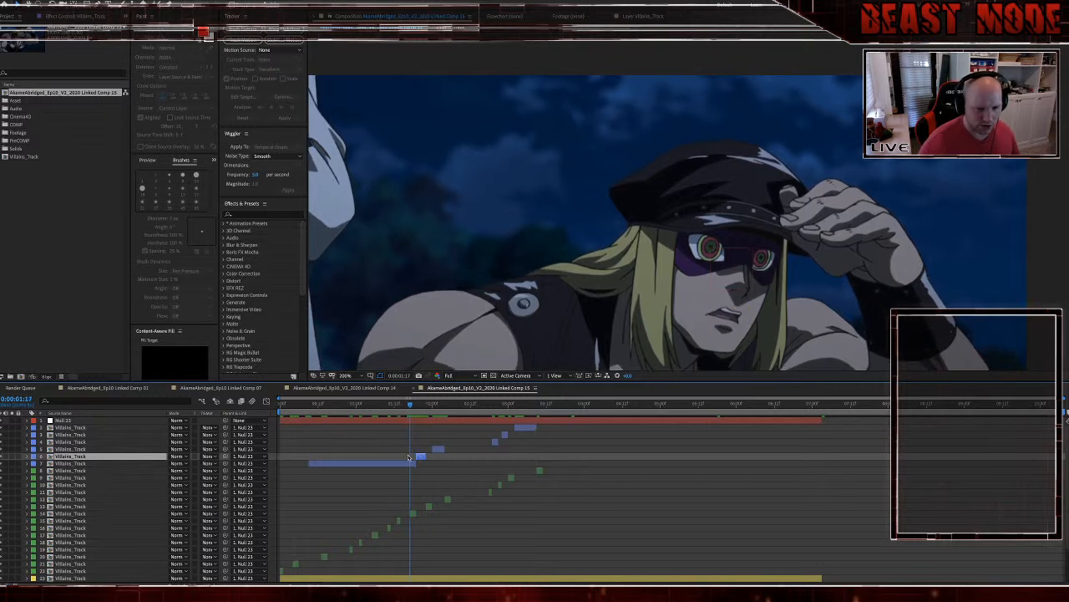
{"action": "left_click", "coordinate": [408, 463]}
{"action": "key", "text": "ctrl+shift+d"}
{"action": "key", "text": "Delete"}
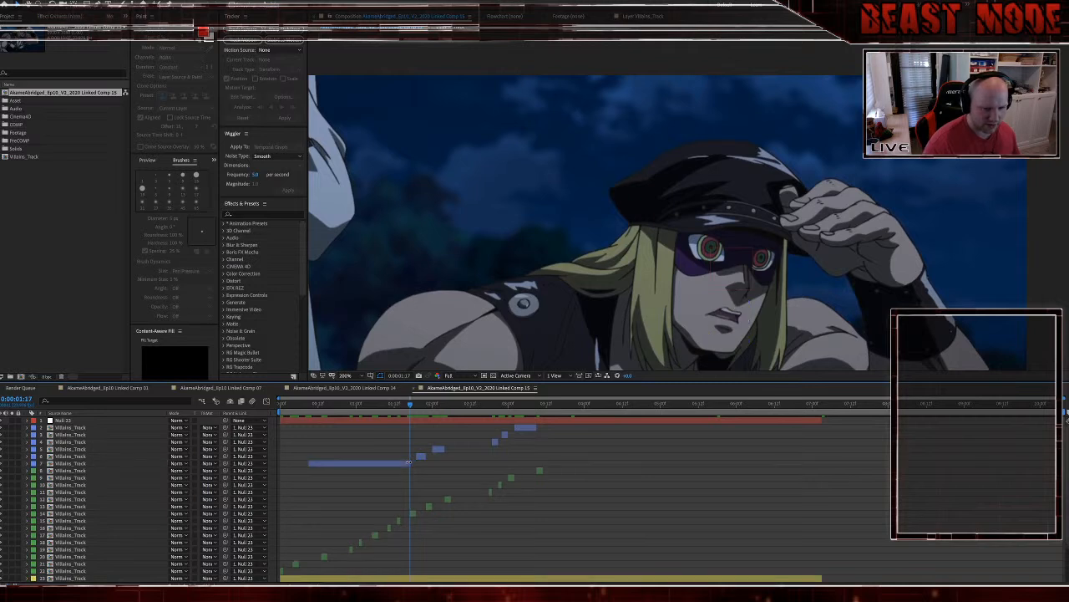
Step: Split the earlier blue part at 0:00:01:14 and delete the section between 0:00:01:13 and 0:00:01:14
{"action": "left_click", "coordinate": [401, 407]}
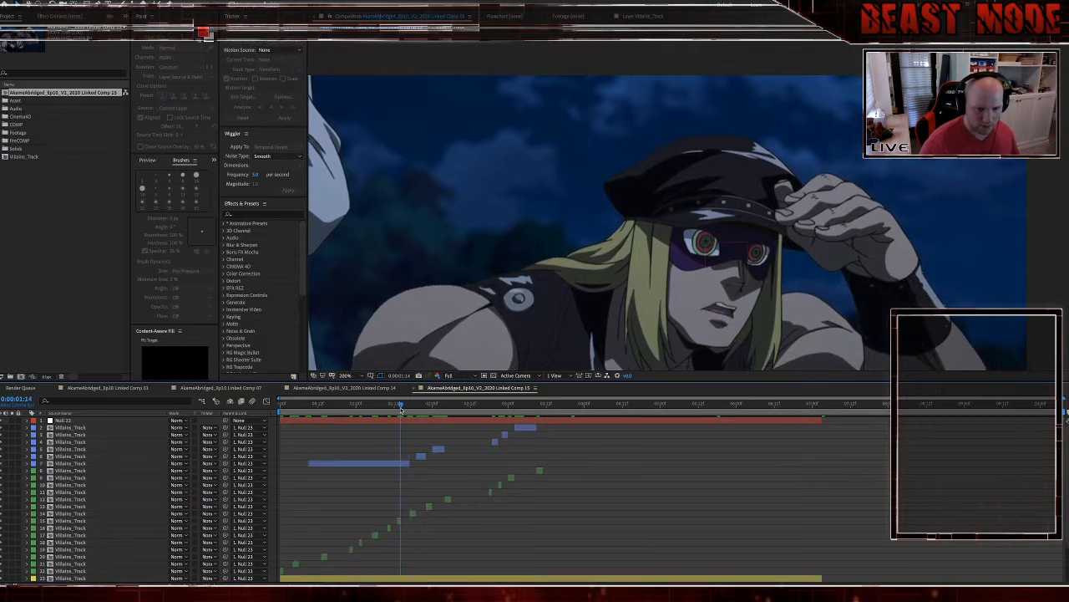
{"action": "left_click", "coordinate": [406, 463]}
{"action": "key", "text": "ctrl+shift+d"}
{"action": "key", "text": "Page_Up"}
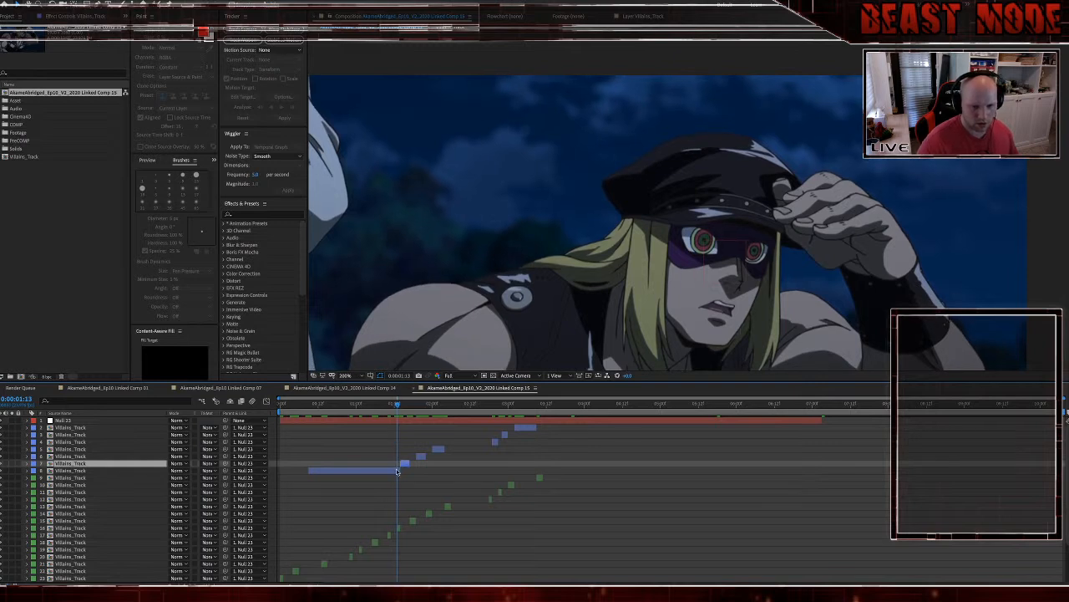
{"action": "left_click", "coordinate": [398, 472]}
{"action": "key", "text": "ctrl+shift+d"}
{"action": "key", "text": "Delete"}
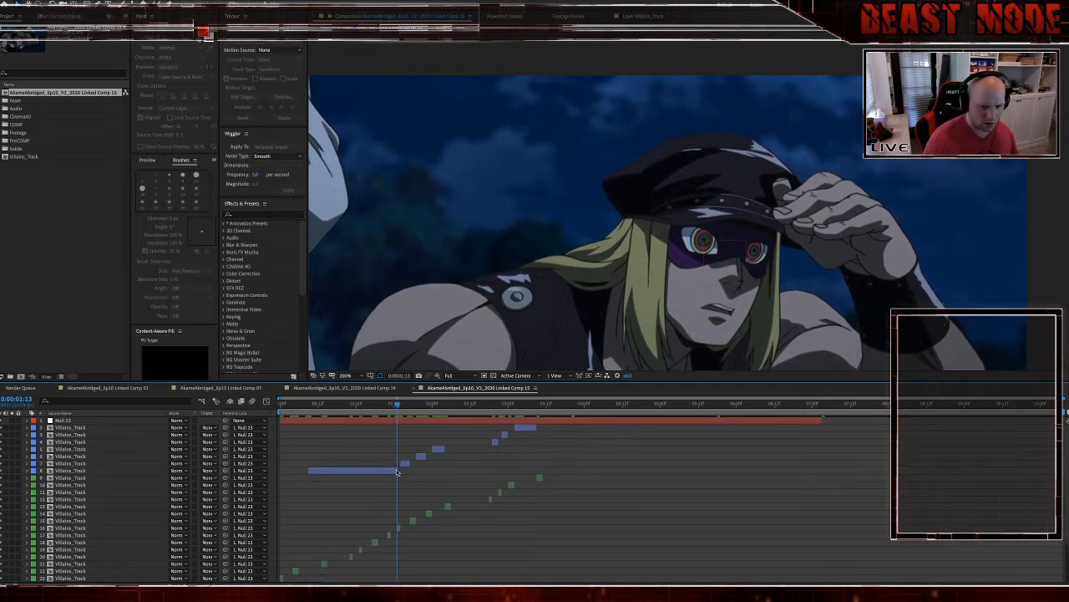
Step: Split the earlier blue part at 0:00:01:11 and delete the section between 0:00:01:10 and 0:00:01:11
{"action": "key", "text": "Page_Up"}
{"action": "key", "text": "Page_Up"}
{"action": "left_click", "coordinate": [397, 472]}
{"action": "key", "text": "ctrl+shift+d"}
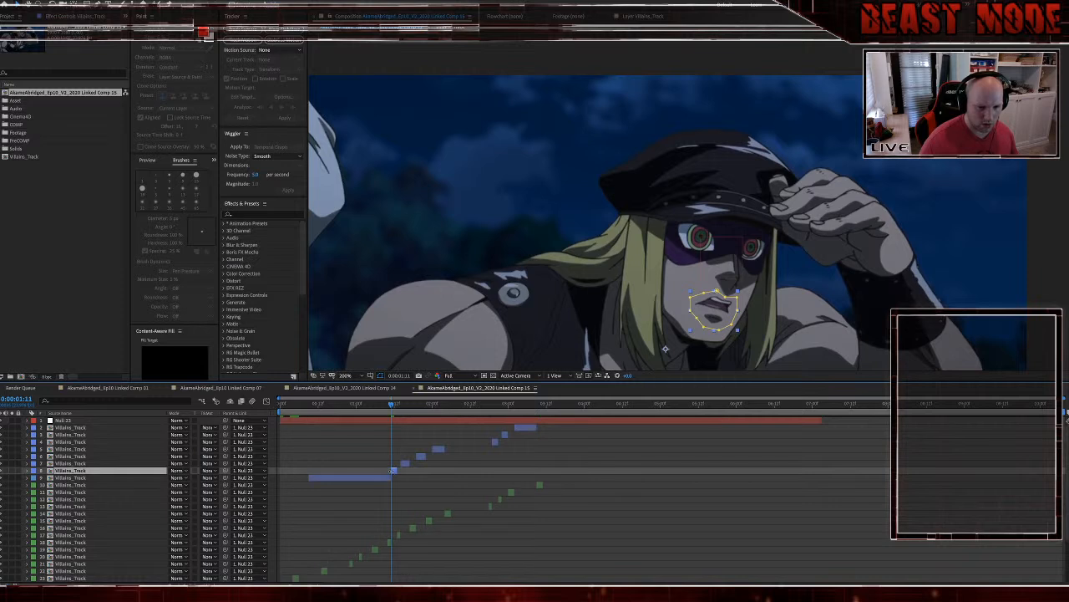
{"action": "key", "text": "Page_Up"}
{"action": "key", "text": "Page_Up"}
{"action": "left_click", "coordinate": [376, 479]}
{"action": "key", "text": "Page_Down"}
{"action": "key", "text": "ctrl+shift+d"}
{"action": "key", "text": "Delete"}
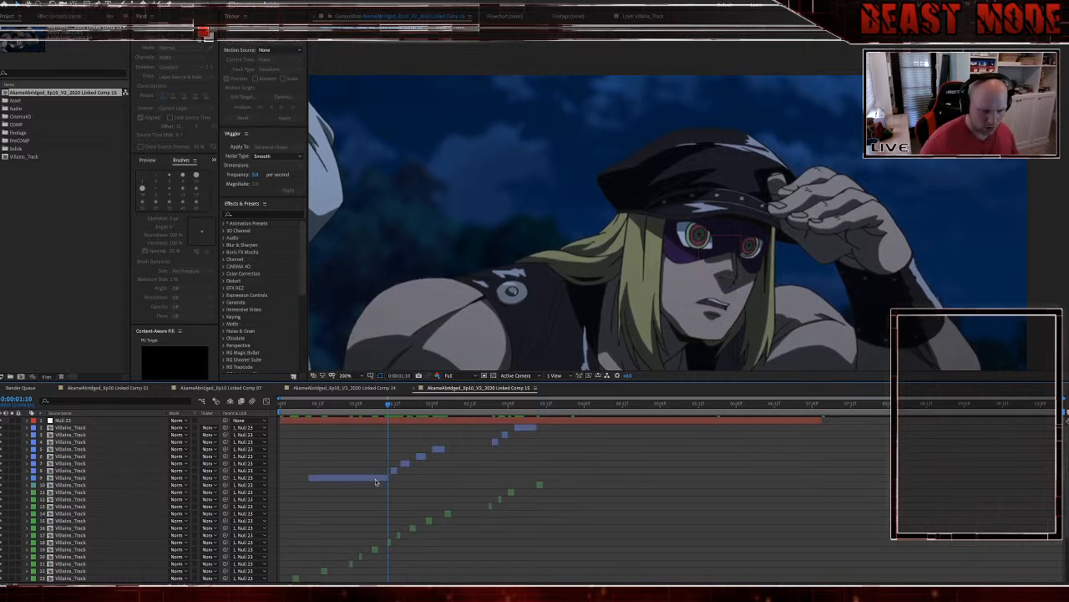
Step: Split the earlier blue part at about 0:00:01:07 and cut its remaining end back to 0:00:01:05
{"action": "key", "text": "Page_Up"}
{"action": "key", "text": "Page_Up"}
{"action": "key", "text": "Page_Up"}
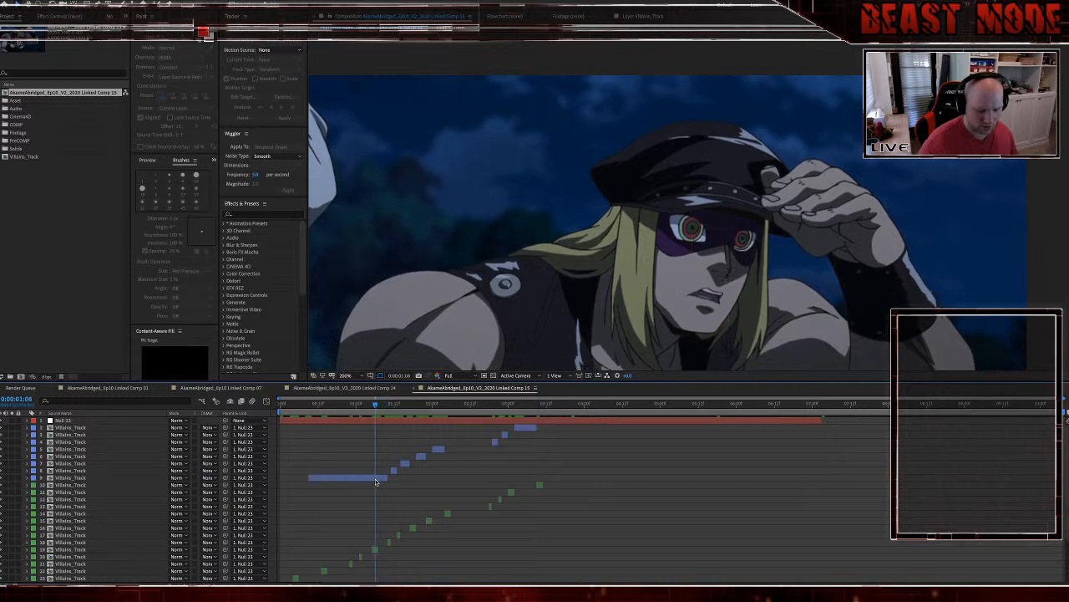
{"action": "left_click", "coordinate": [378, 478]}
{"action": "key", "text": "ctrl+shift+d"}
{"action": "key", "text": "Page_Up"}
{"action": "key", "text": "Page_Up"}
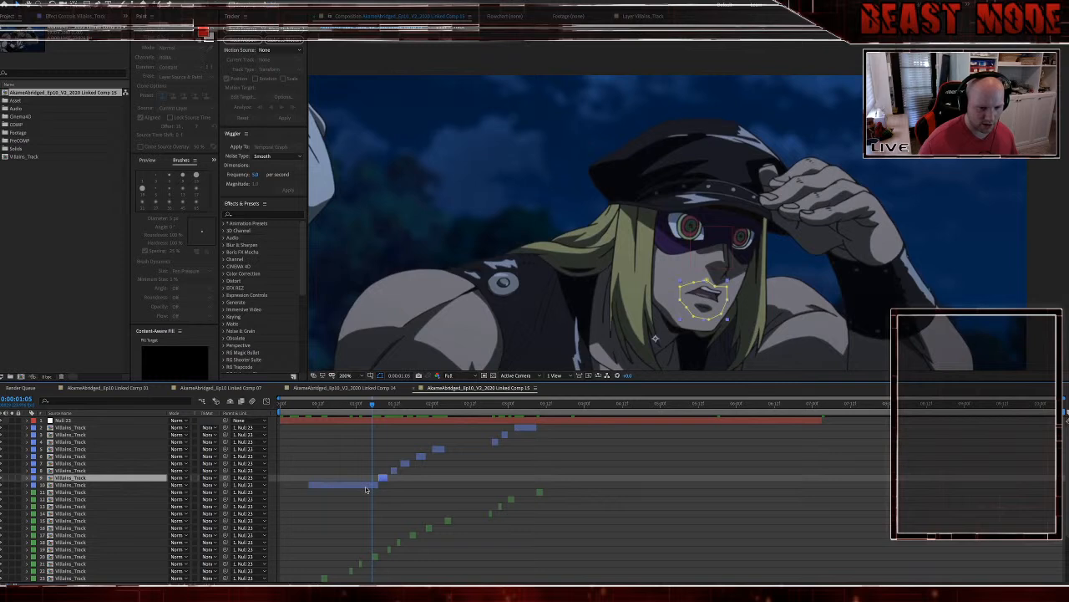
{"action": "left_click", "coordinate": [366, 488]}
{"action": "key", "text": "ctrl+shift+d"}
{"action": "key", "text": "Delete"}
Step: Split the earlier blue part at 0:00:01:02 and delete the section between 0:00:01:01 and 0:00:01:02
{"action": "key", "text": "Page_Up"}
{"action": "key", "text": "Page_Up"}
{"action": "key", "text": "Page_Up"}
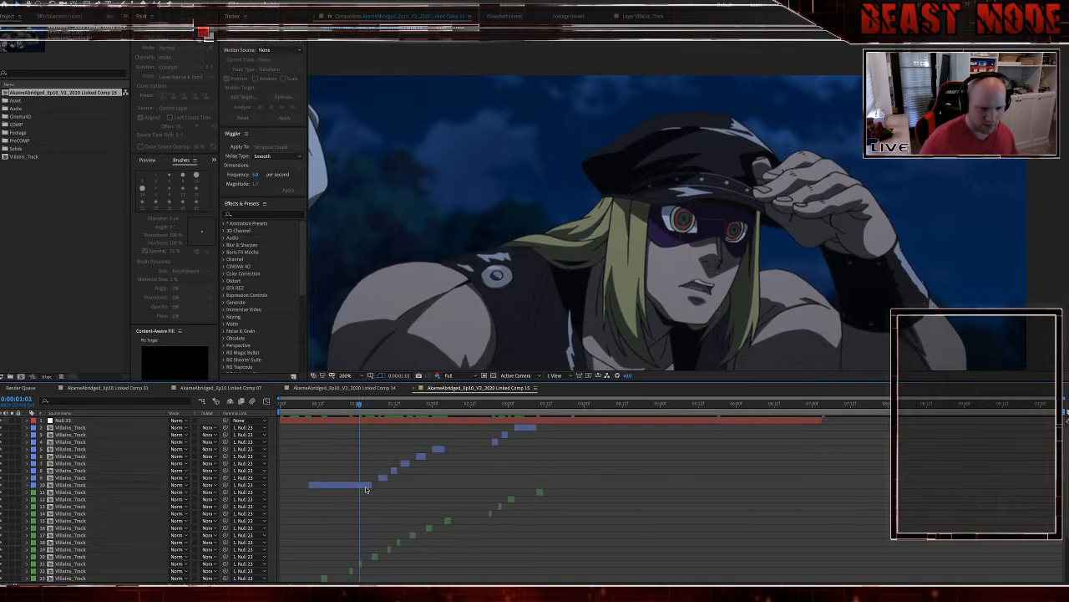
{"action": "left_click", "coordinate": [366, 488]}
{"action": "key", "text": "ctrl+shift+d"}
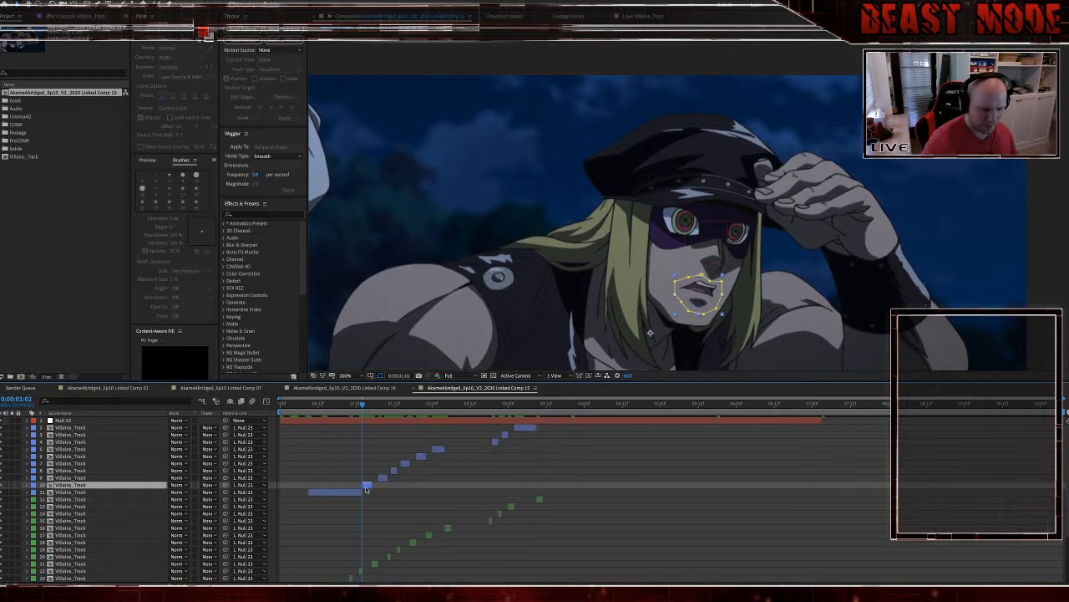
{"action": "key", "text": "Page_Up"}
{"action": "left_click", "coordinate": [357, 495]}
{"action": "key", "text": "ctrl+shift+d"}
{"action": "key", "text": "Delete"}
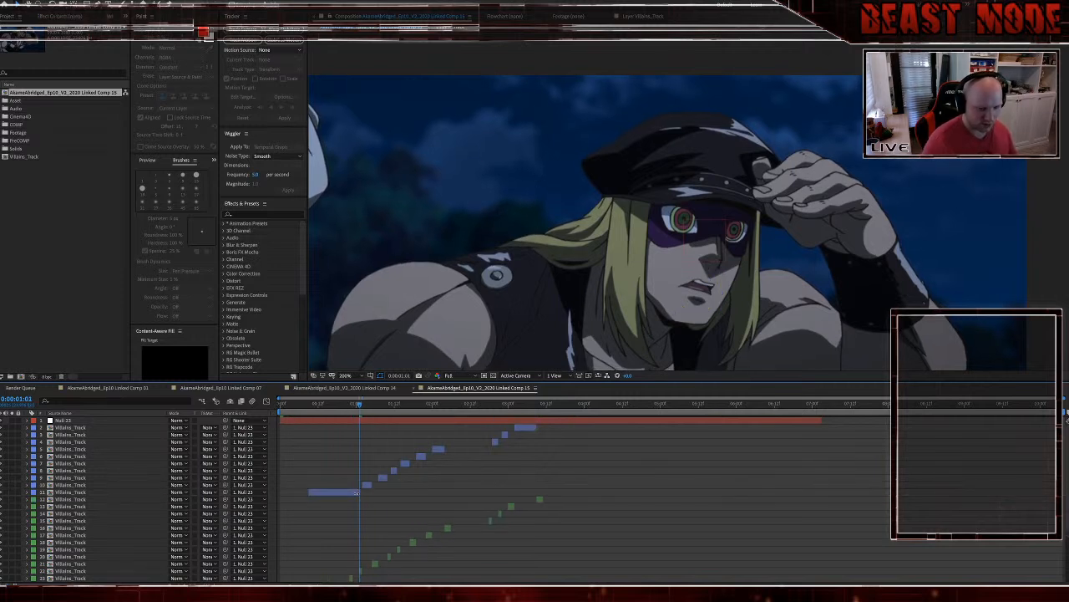
Step: Split the earlier blue part at 0:00:00:23 and cut its remaining end back to about 0:00:00:22
{"action": "key", "text": "Page_Up"}
{"action": "key", "text": "Page_Up"}
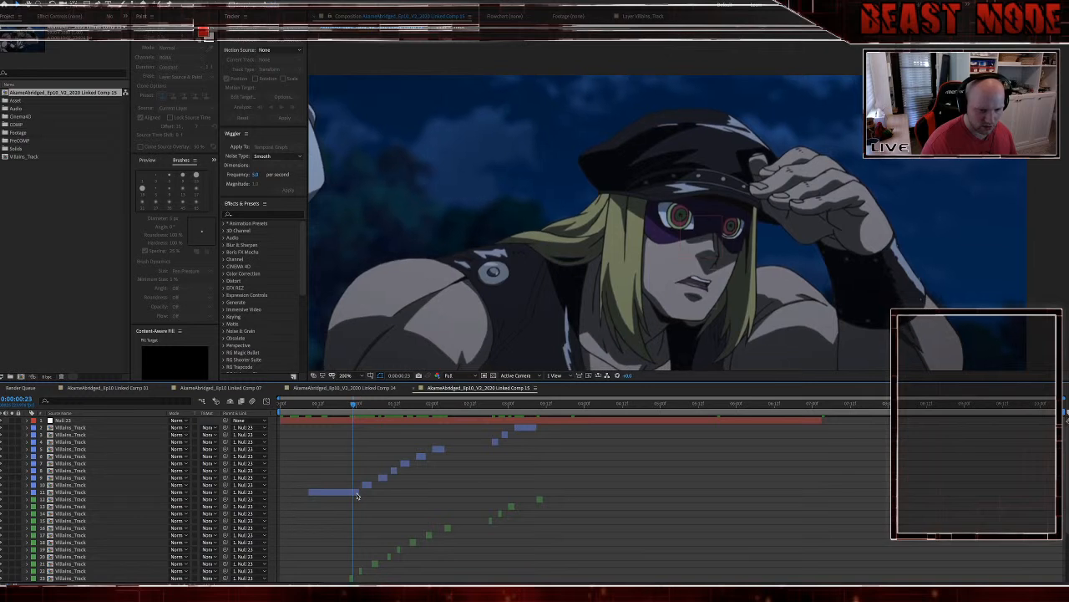
{"action": "left_click", "coordinate": [358, 495]}
{"action": "key", "text": "ctrl+shift+d"}
{"action": "scroll", "coordinate": [341, 507], "scroll_direction": "down", "scroll_amount": 3}
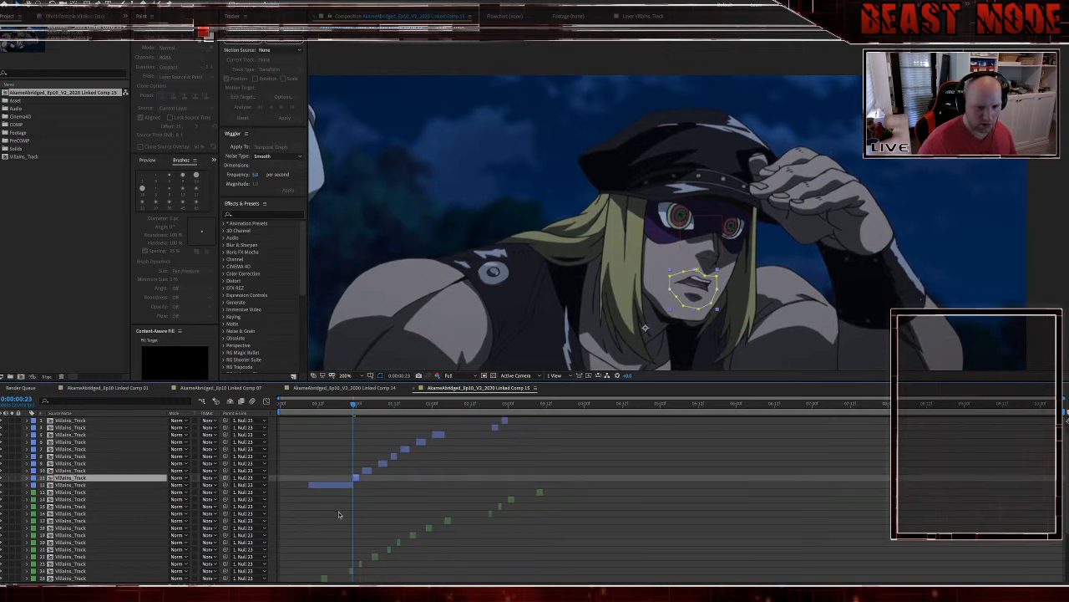
{"action": "key", "text": "Page_Up"}
{"action": "left_click", "coordinate": [341, 456]}
{"action": "key", "text": "ctrl+shift+d"}
{"action": "key", "text": "ctrl+z"}
Step: Split the earlier blue part at 0:00:00:15 and slide the first piece earlier so it ends at about 0:00:00:13
{"action": "key", "text": "Page_Up"}
{"action": "key", "text": "Page_Up"}
{"action": "key", "text": "Page_Up"}
{"action": "key", "text": "Page_Up"}
{"action": "key", "text": "Page_Up"}
{"action": "key", "text": "Page_Up"}
{"action": "key", "text": "Page_Up"}
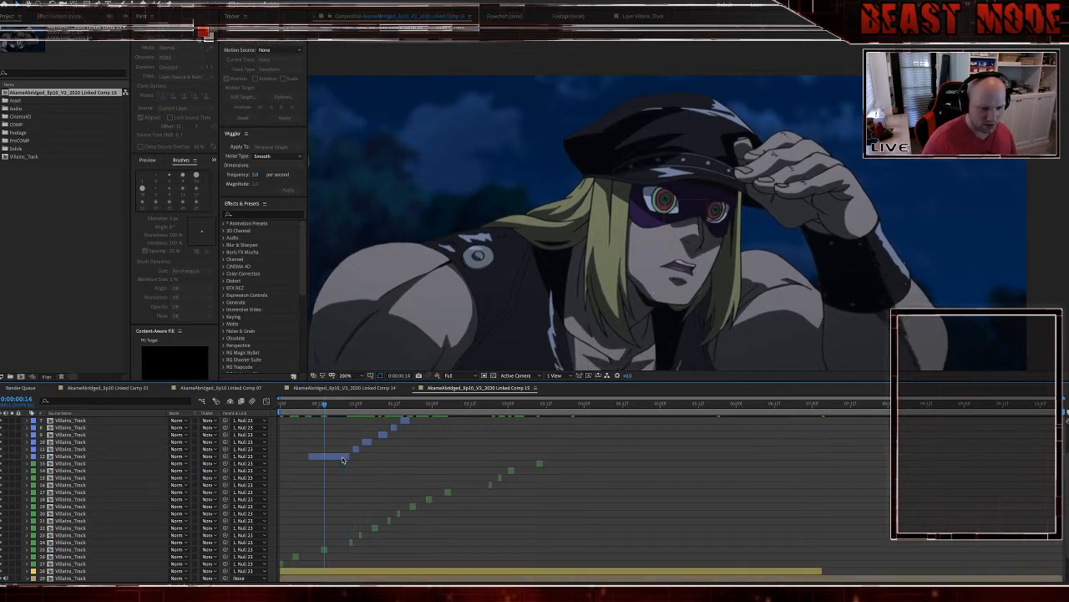
{"action": "left_click", "coordinate": [343, 458]}
{"action": "key", "text": "ctrl+shift+d"}
{"action": "scroll", "coordinate": [362, 509], "scroll_direction": "down", "scroll_amount": 4}
{"action": "scroll", "coordinate": [362, 510], "scroll_direction": "up", "scroll_amount": 1}
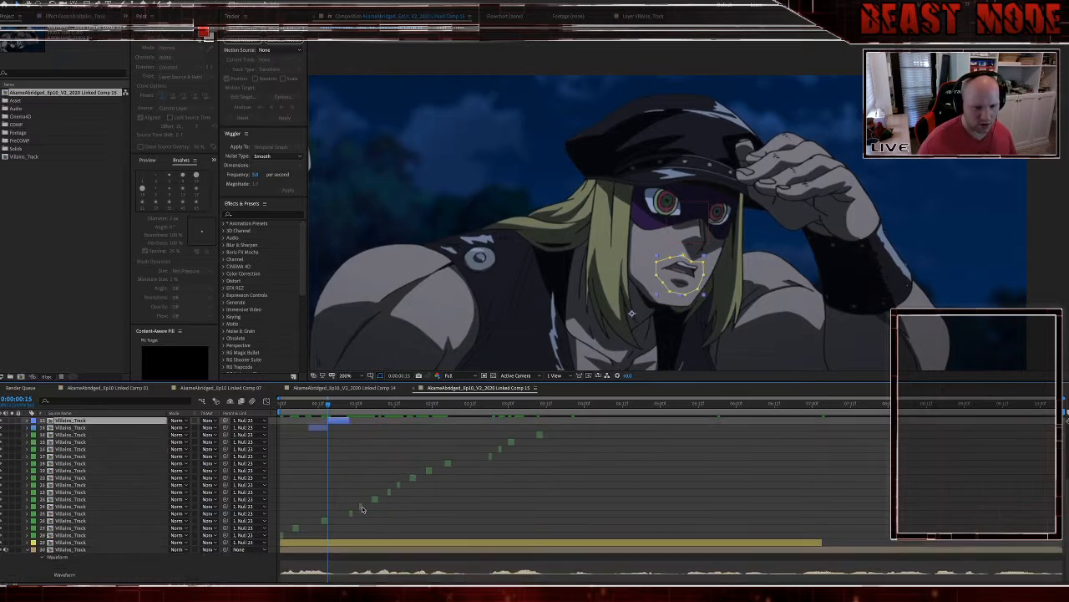
{"action": "left_click_drag", "start_coordinate": [328, 410], "coordinate": [322, 409]}
{"action": "left_click", "coordinate": [316, 428]}
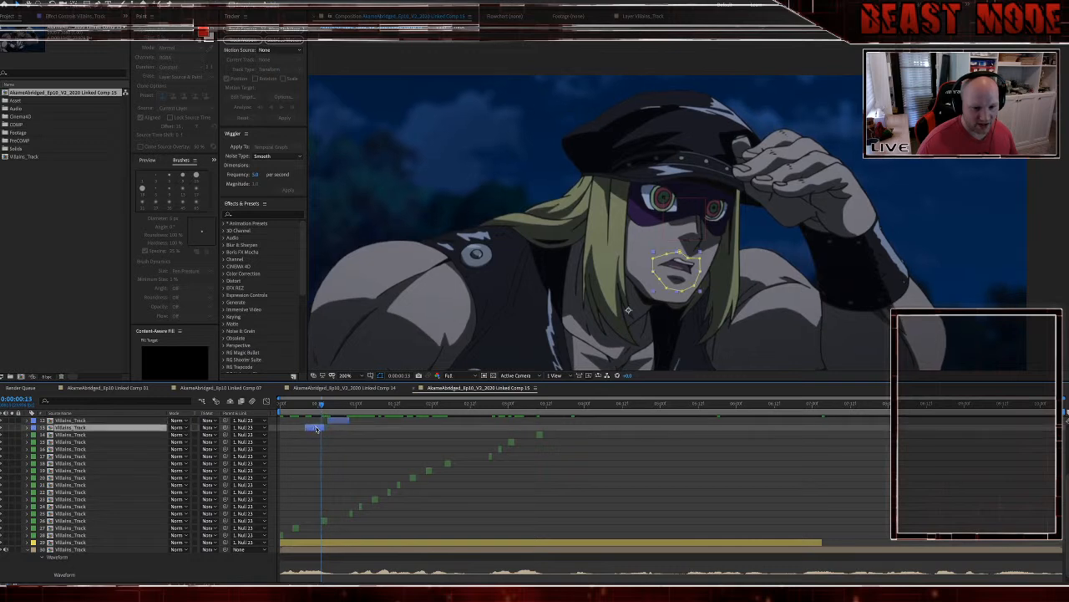
Step: Duplicate the first blue piece, start the copy at 0:00:00:01 and cut off everything after about 0:00:00:04
{"action": "left_click_drag", "start_coordinate": [311, 408], "coordinate": [283, 410]}
{"action": "key", "text": "ctrl+d"}
{"action": "left_click", "coordinate": [303, 435]}
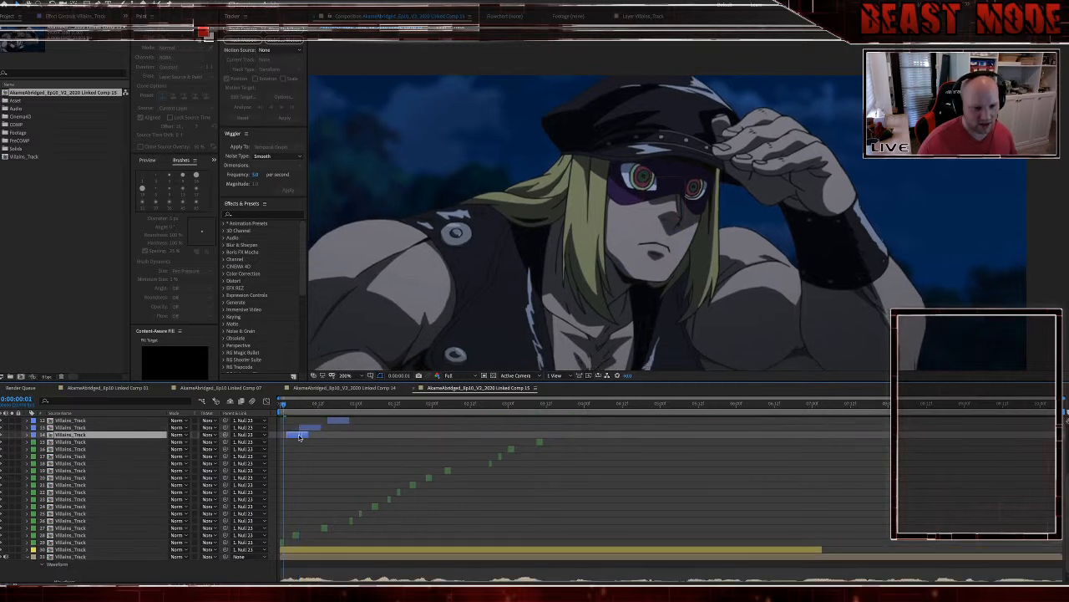
{"action": "key", "text": "Page_Down"}
{"action": "key", "text": "Page_Down"}
{"action": "key", "text": "Page_Down"}
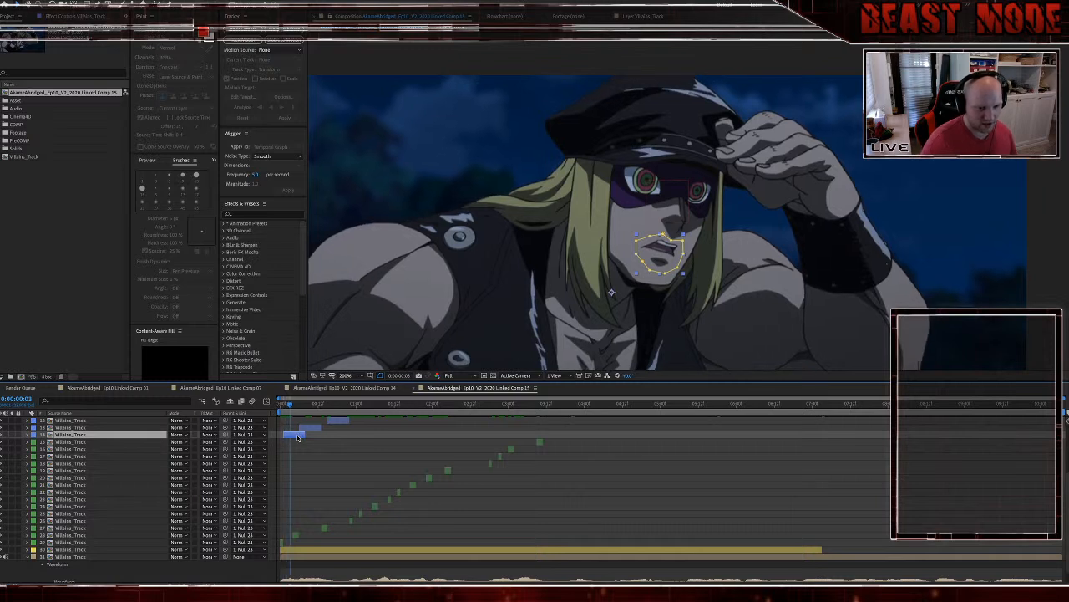
{"action": "key", "text": "ctrl+shift+d"}
{"action": "key", "text": "Delete"}
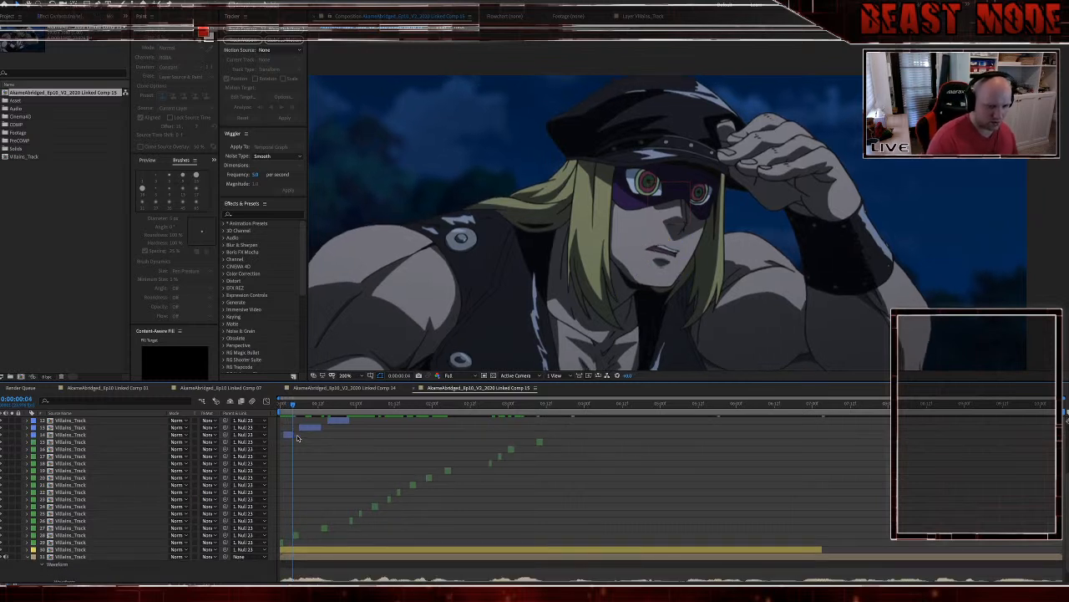
Step: Return to the start of the comp, show the whole frame at 100% and save the project
{"action": "key", "text": "Home"}
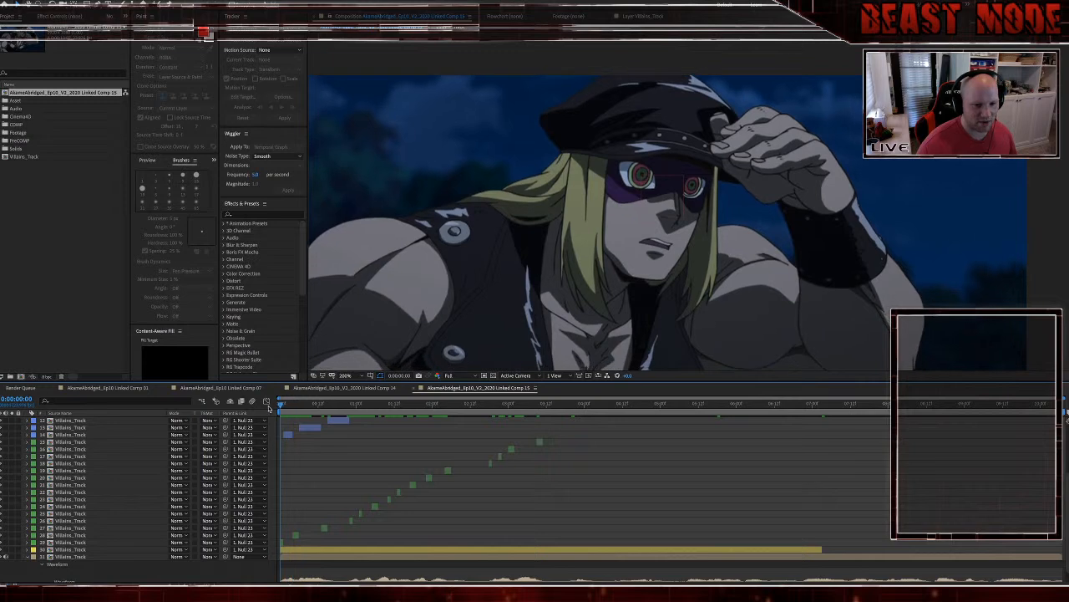
{"action": "scroll", "coordinate": [480, 294], "scroll_direction": "down", "scroll_amount": 2}
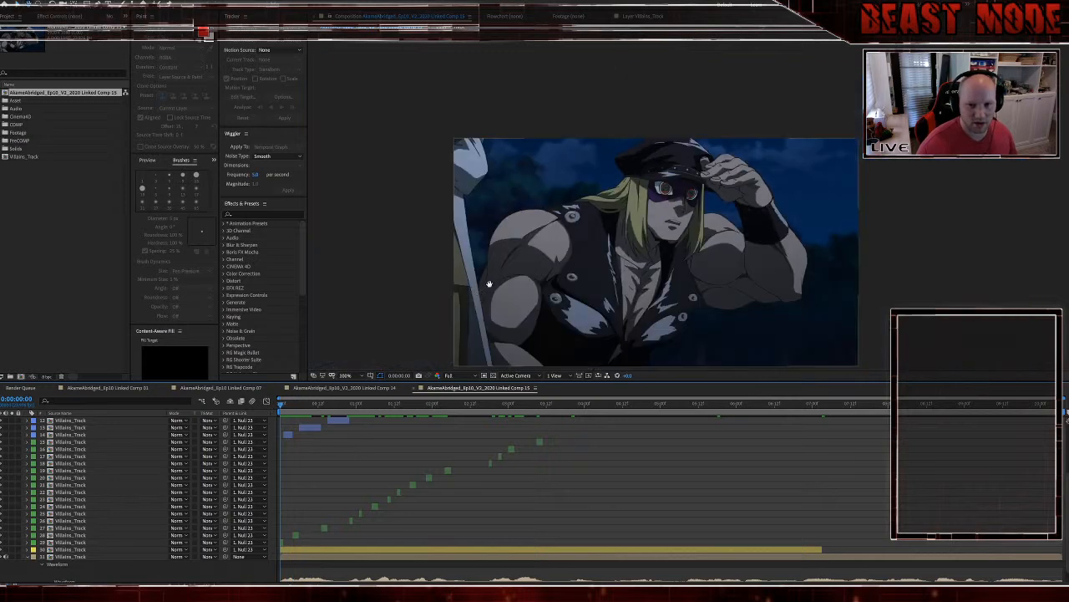
{"action": "left_click_drag", "start_coordinate": [491, 281], "coordinate": [496, 269]}
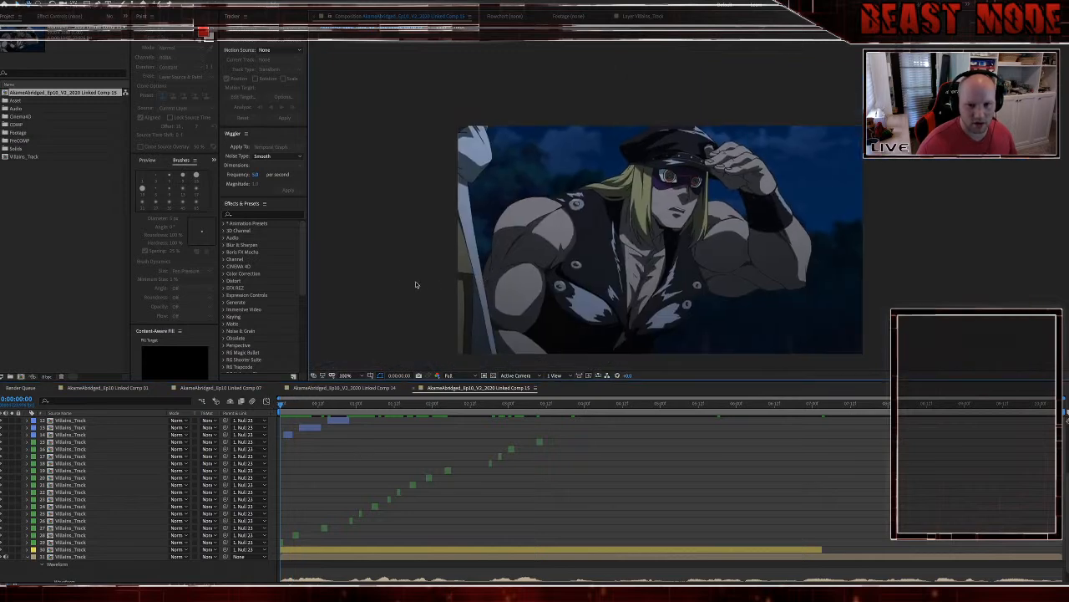
{"action": "key", "text": "ctrl+s"}
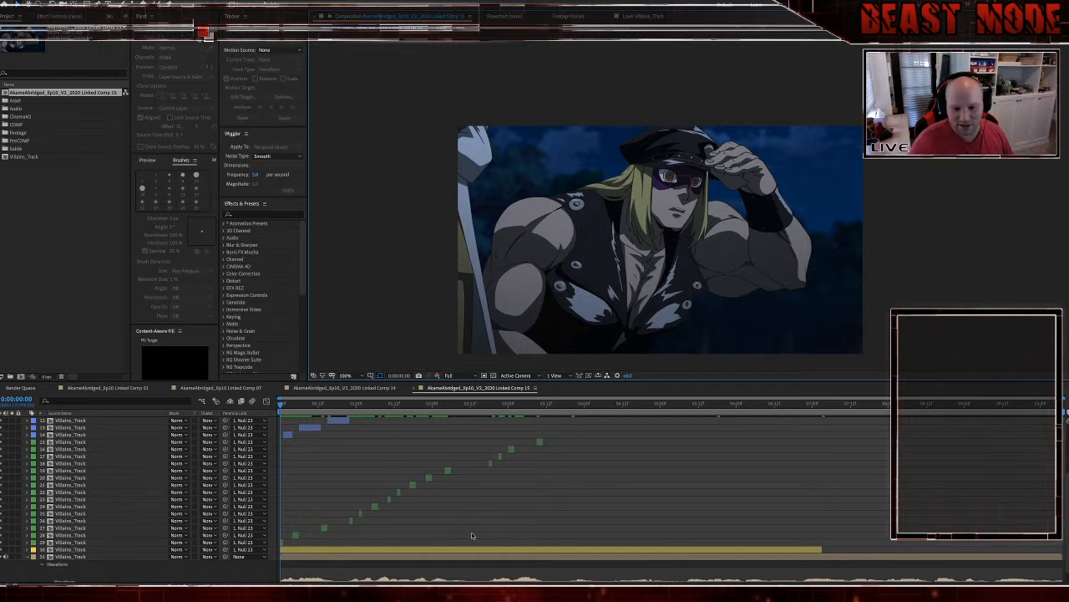
Step: Check the arrangement of the blue and green pieces and preview the mouth animation from the start
{"action": "scroll", "coordinate": [462, 466], "scroll_direction": "up", "scroll_amount": 4}
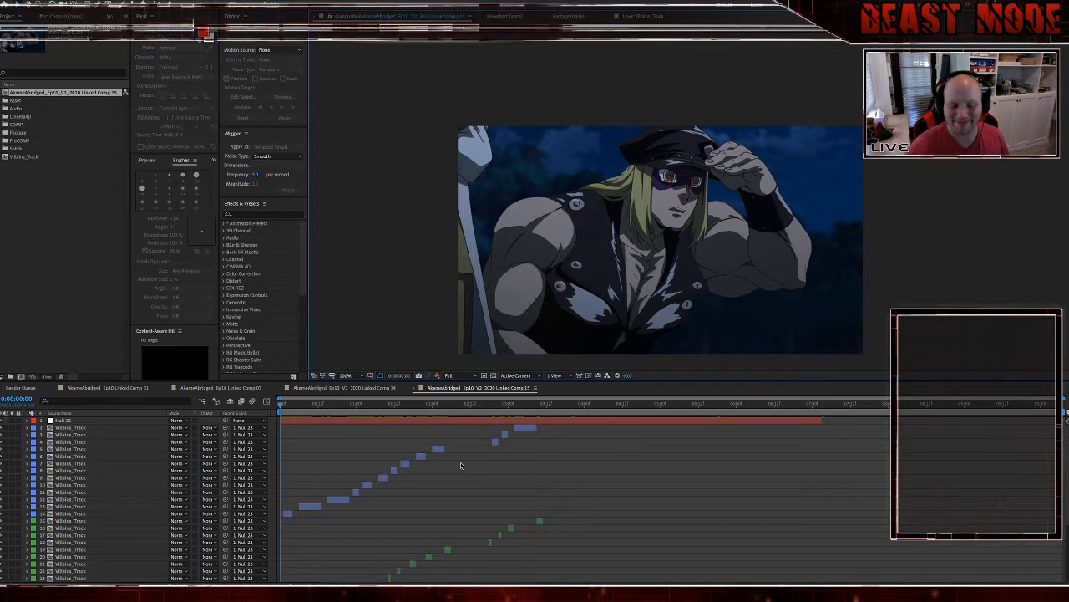
{"action": "scroll", "coordinate": [461, 465], "scroll_direction": "down", "scroll_amount": 5}
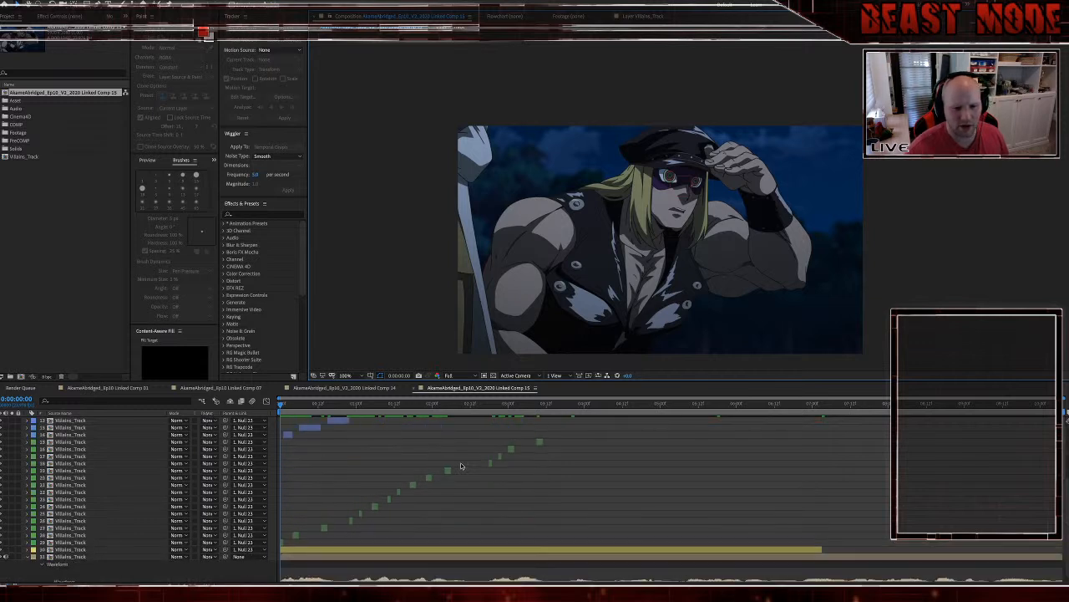
{"action": "scroll", "coordinate": [461, 465], "scroll_direction": "up", "scroll_amount": 5}
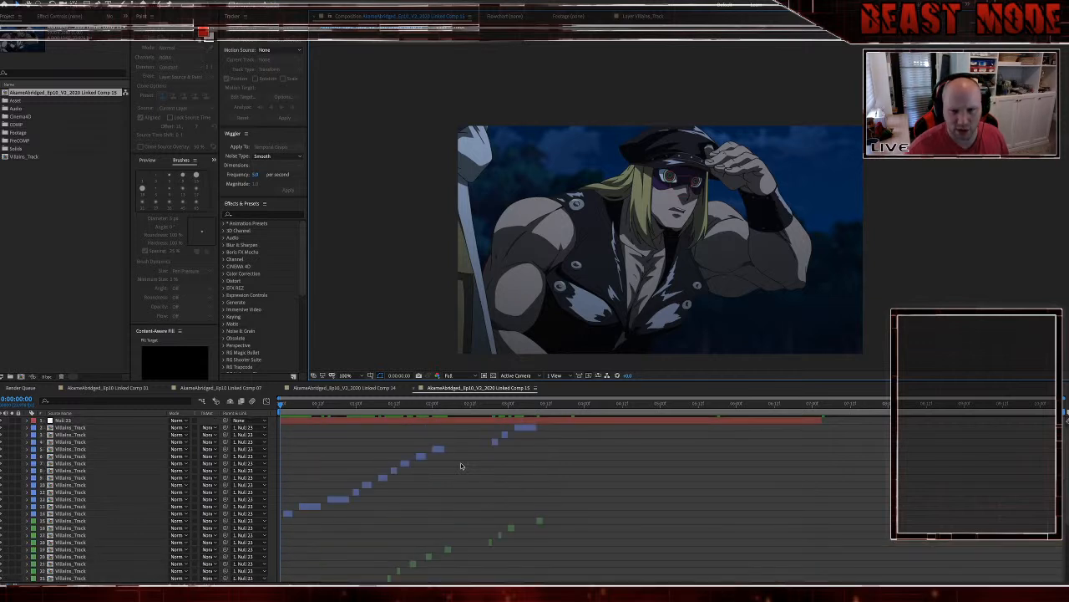
{"action": "key", "text": "space"}
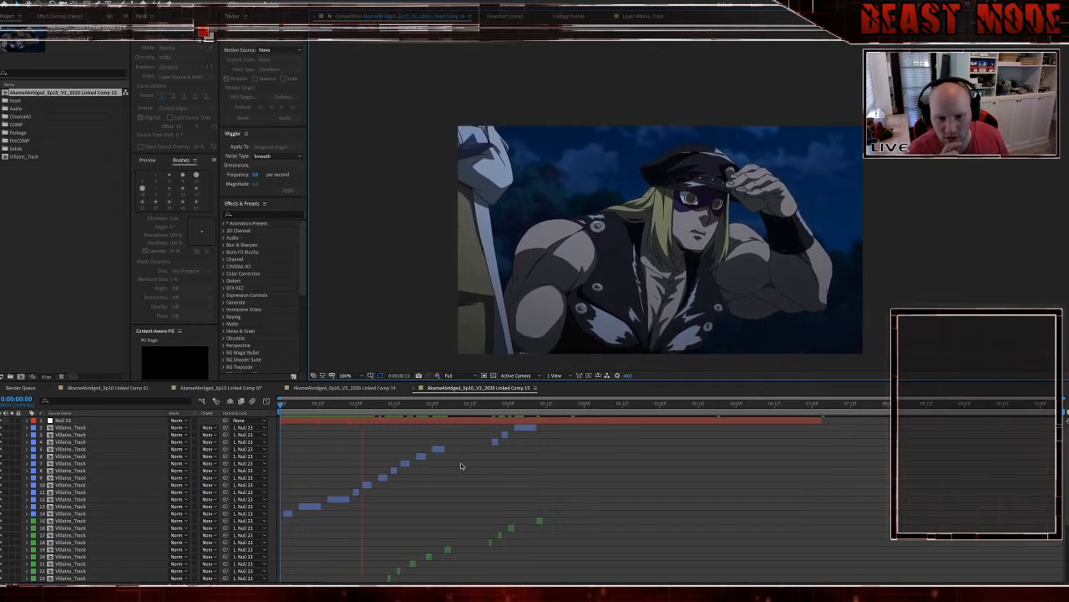
{"action": "key", "text": "space"}
Step: Replay the opening of the dialogue and delete the blue piece between 0:00:00:15 and about 0:00:00:22
{"action": "left_click", "coordinate": [306, 507]}
{"action": "key", "text": "Delete"}
{"action": "left_click_drag", "start_coordinate": [294, 404], "coordinate": [267, 404]}
{"action": "key", "text": "space"}
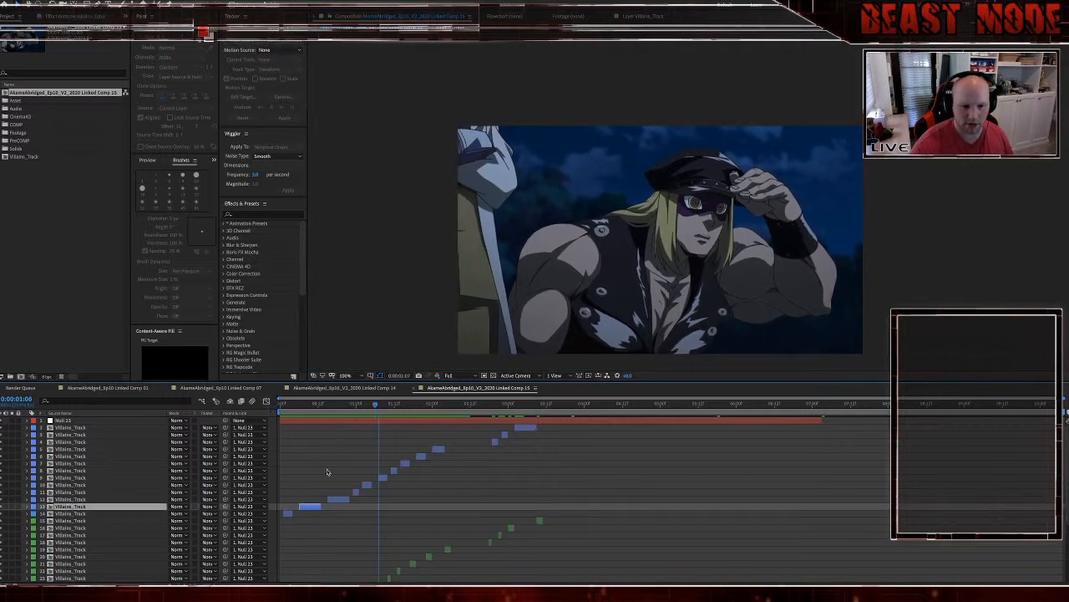
{"action": "scroll", "coordinate": [343, 497], "scroll_direction": "down", "scroll_amount": 4}
{"action": "scroll", "coordinate": [343, 496], "scroll_direction": "up", "scroll_amount": 2}
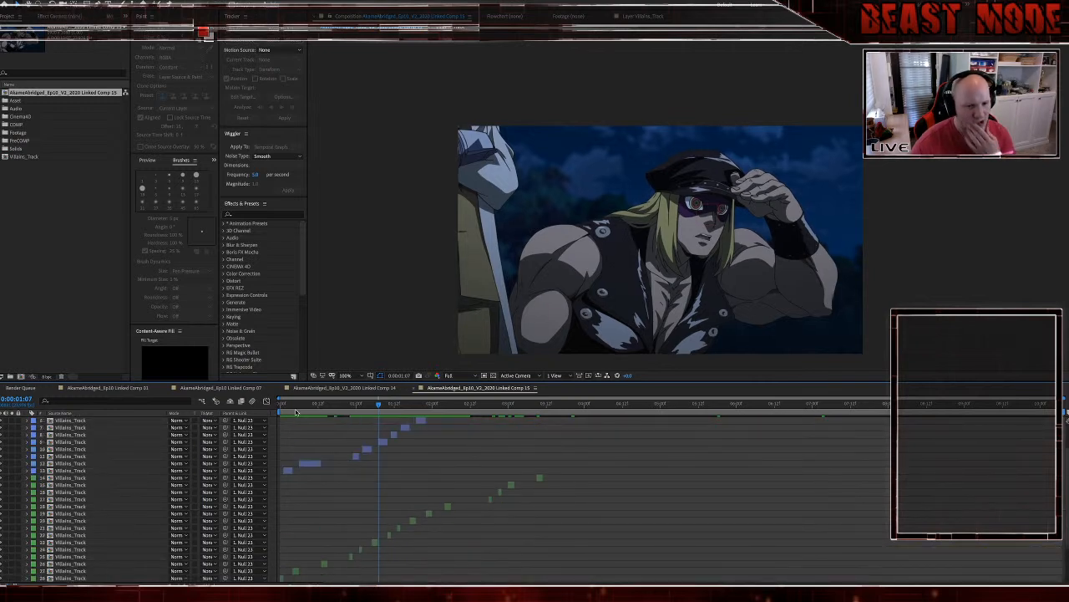
Step: Play the mouth animation from the start and again from 0:00:00:22 to check it against the dialogue waveform
{"action": "key", "text": "Home"}
{"action": "key", "text": "space"}
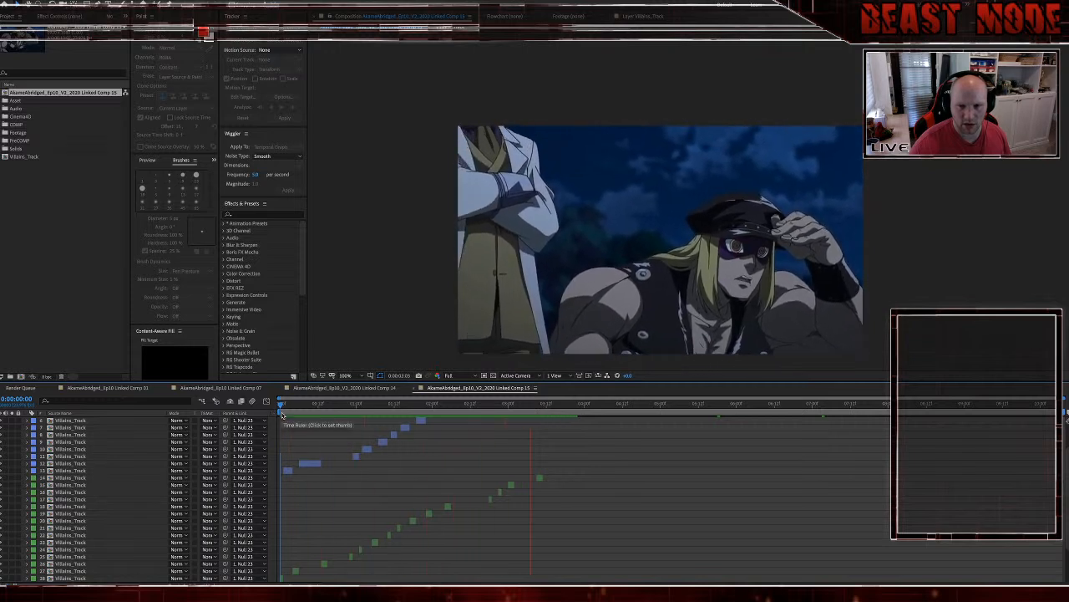
{"action": "key", "text": "space"}
{"action": "left_click", "coordinate": [416, 404]}
{"action": "scroll", "coordinate": [409, 468], "scroll_direction": "down", "scroll_amount": 3}
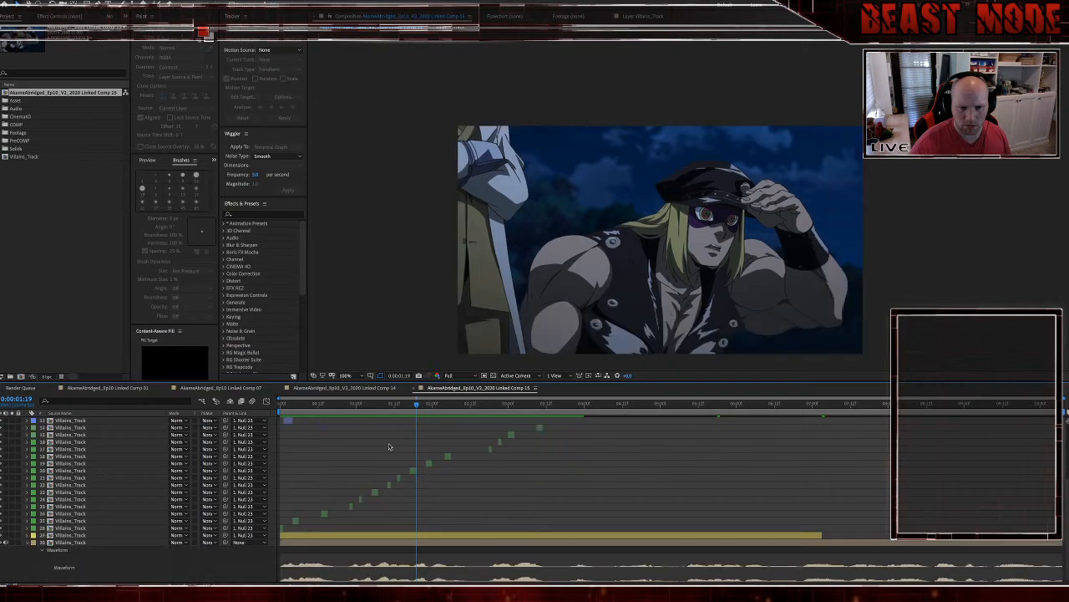
{"action": "left_click", "coordinate": [351, 405]}
{"action": "key", "text": "space"}
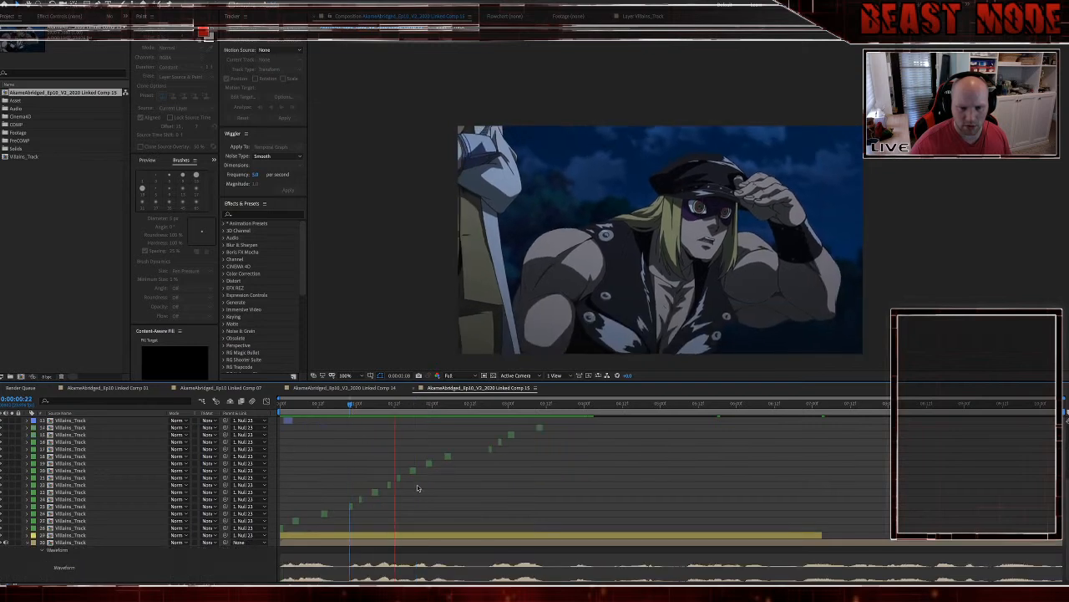
{"action": "key", "text": "space"}
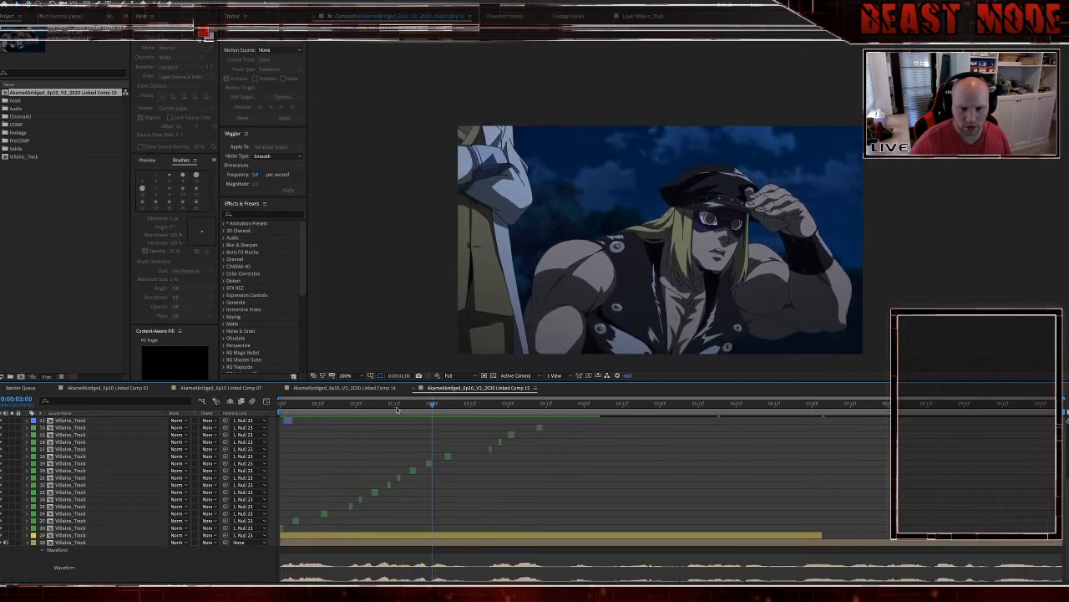
Step: Replay the dialogue and trim the green piece at 0:00:01:17 so that it starts at 0:00:01:18
{"action": "key", "text": "space"}
{"action": "key", "text": "space"}
{"action": "left_click_drag", "start_coordinate": [417, 406], "coordinate": [410, 406]}
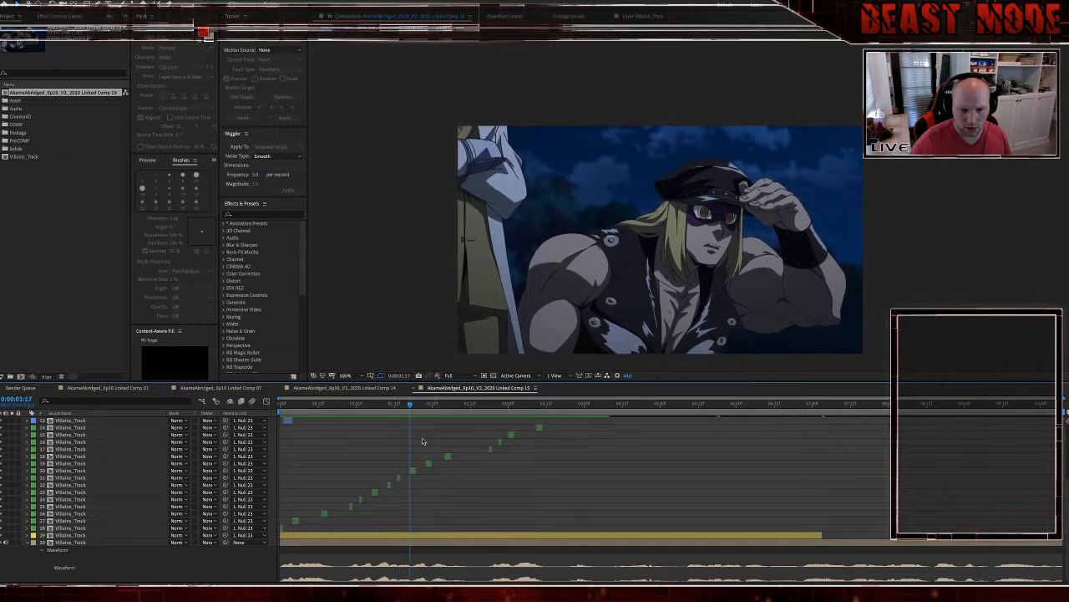
{"action": "scroll", "coordinate": [430, 459], "scroll_direction": "up", "scroll_amount": 5}
{"action": "scroll", "coordinate": [437, 474], "scroll_direction": "down", "scroll_amount": 1}
{"action": "left_click", "coordinate": [412, 521]}
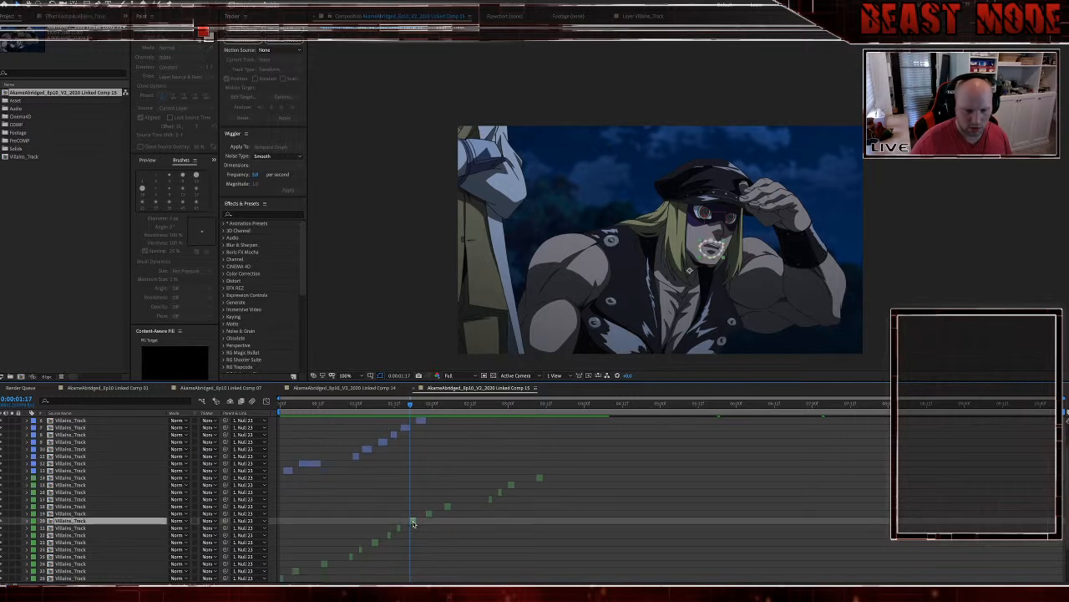
{"action": "key", "text": "Page_Down"}
{"action": "key", "text": "Page_Down"}
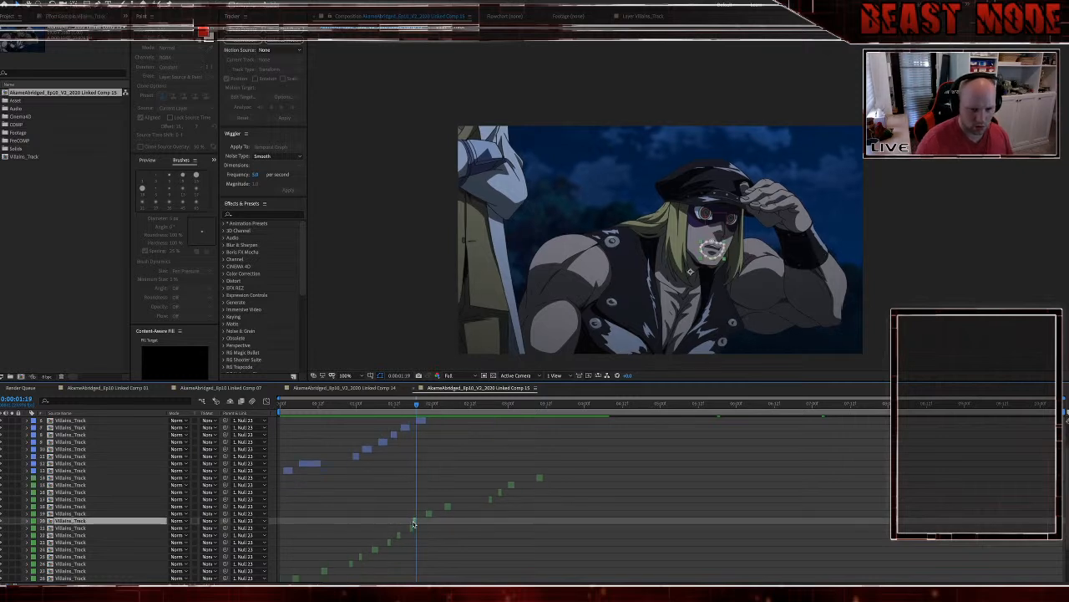
{"action": "key", "text": "Page_Down"}
{"action": "key", "text": "equal"}
{"action": "key", "text": "equal"}
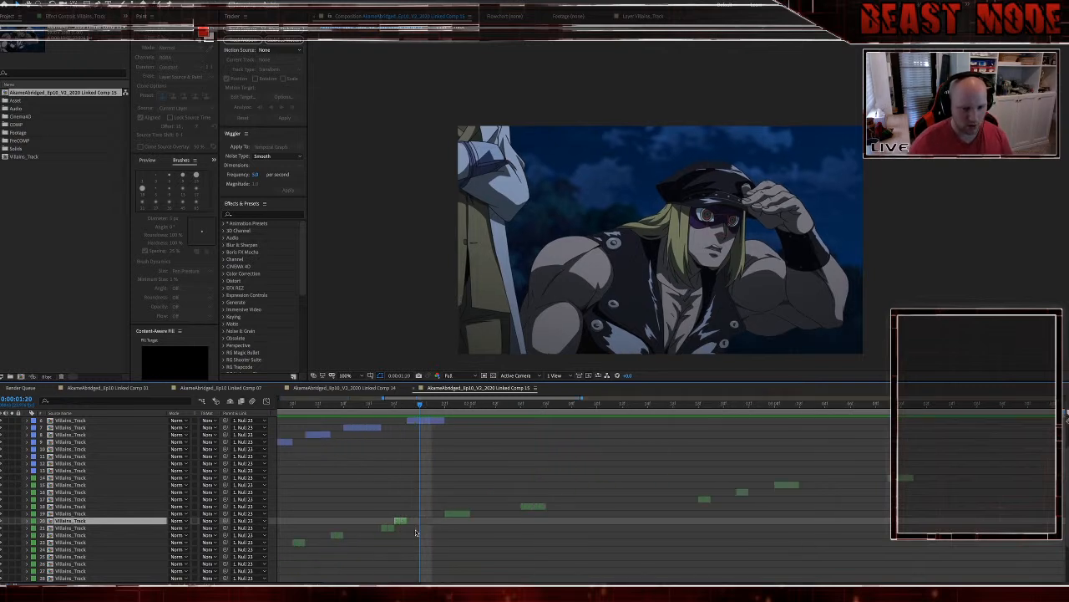
Step: Move the trimmed green piece to start at 0:00:01:20 and the following blue piece to start at 0:00:01:21
{"action": "left_click_drag", "start_coordinate": [401, 521], "coordinate": [422, 524]}
{"action": "left_click_drag", "start_coordinate": [433, 422], "coordinate": [457, 429]}
{"action": "scroll", "coordinate": [461, 459], "scroll_direction": "up", "scroll_amount": 2}
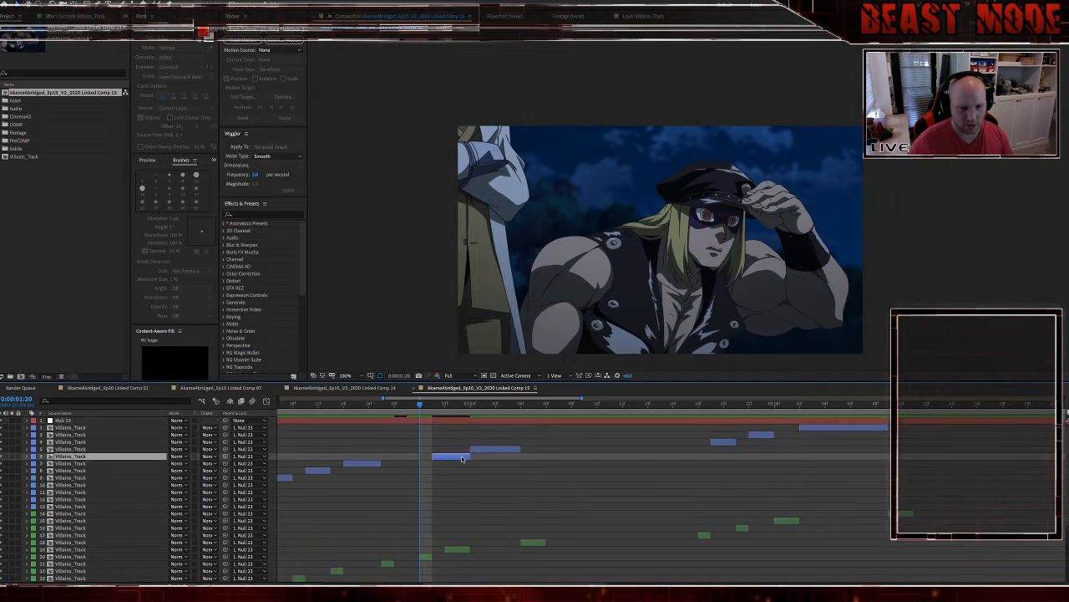
Step: Set the next green piece to a single frame at 0:00:02:00, start the following blue piece at 0:00:02:01, and replay from 0:00:01:16
{"action": "key", "text": "space"}
{"action": "key", "text": "space"}
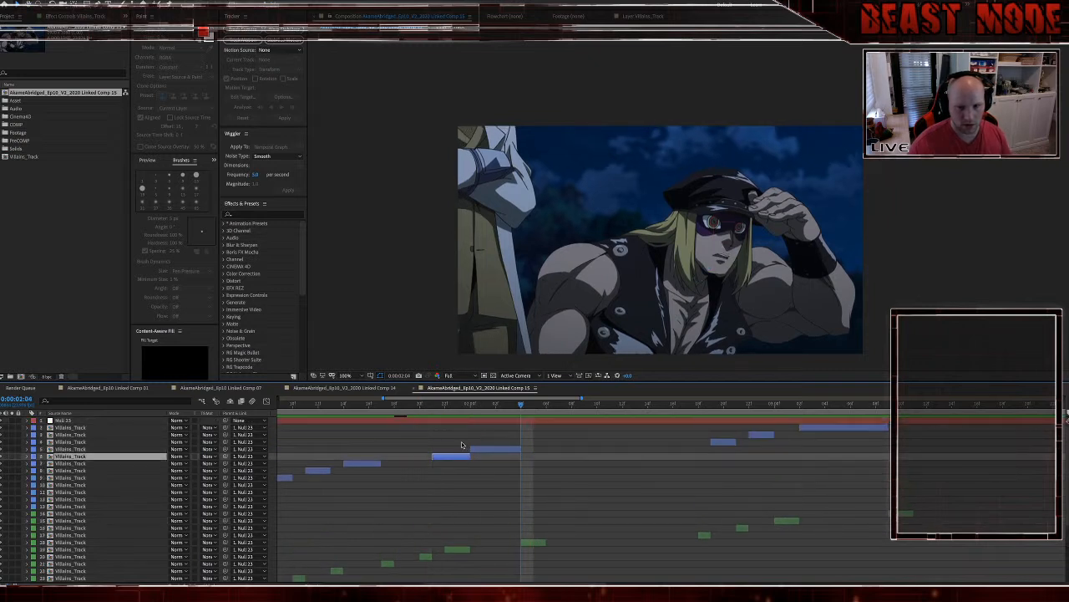
{"action": "left_click_drag", "start_coordinate": [459, 549], "coordinate": [471, 550]}
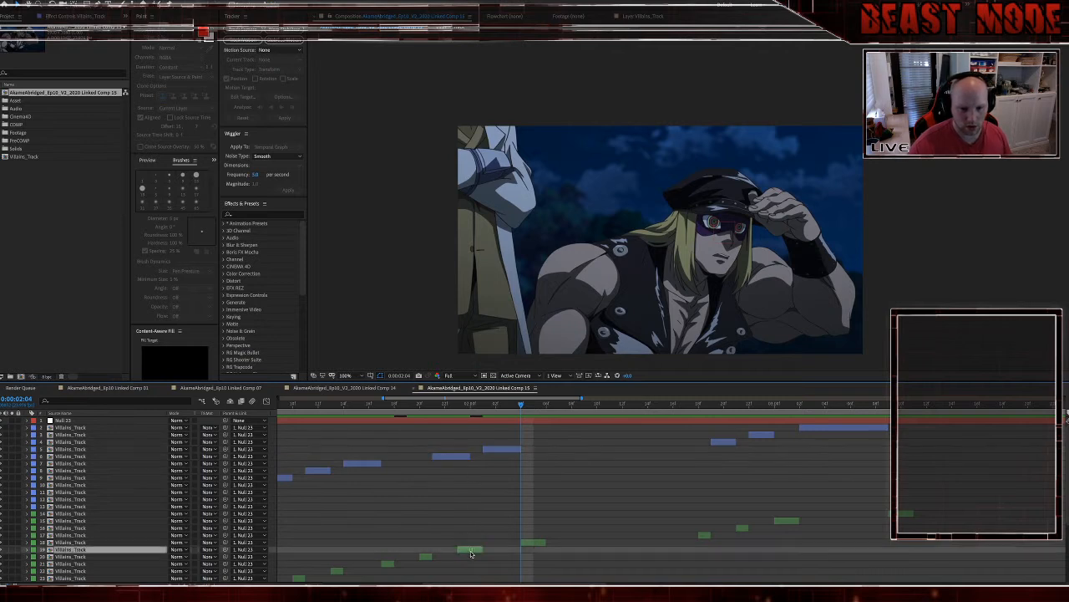
{"action": "left_click", "coordinate": [469, 412]}
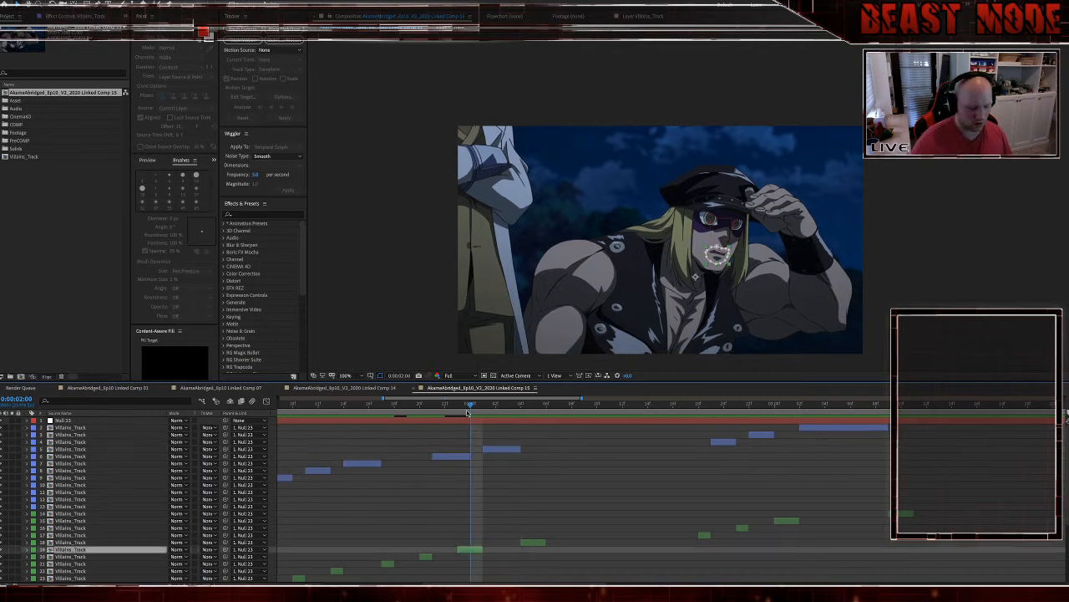
{"action": "left_click", "coordinate": [369, 412]}
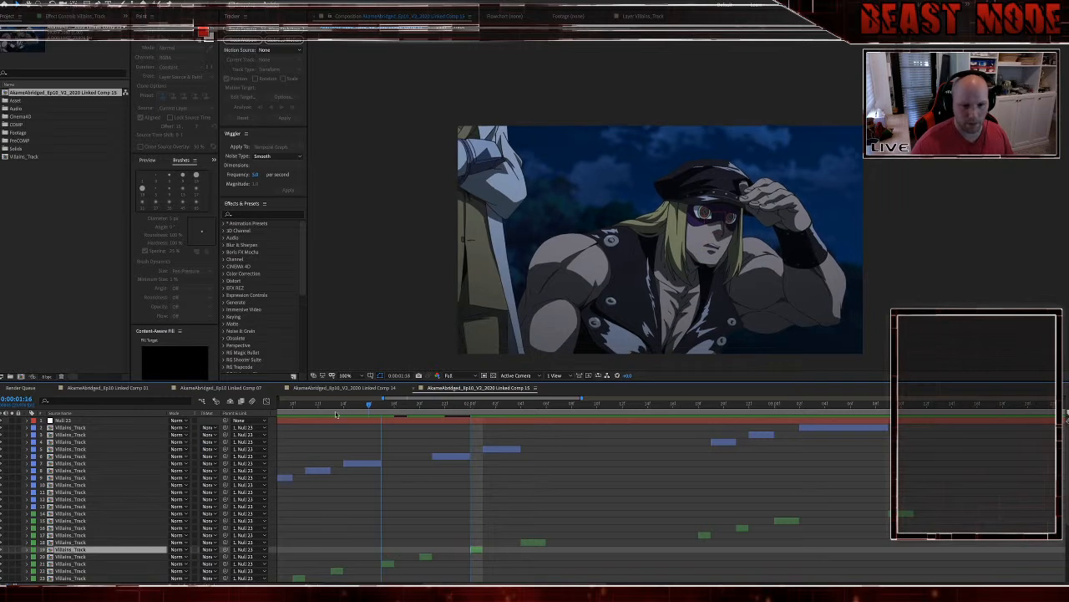
{"action": "key", "text": "space"}
{"action": "key", "text": "space"}
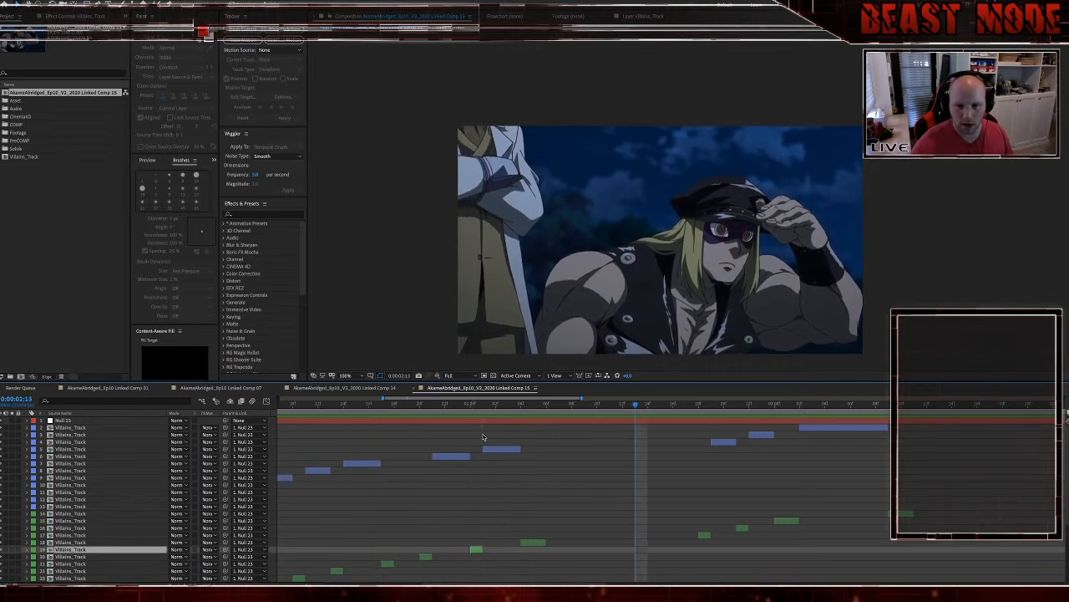
Step: Duplicate the blue piece starting at 0:00:02:01 to 0:00:02:06 and the green piece after it to 0:00:02:09
{"action": "key", "text": "space"}
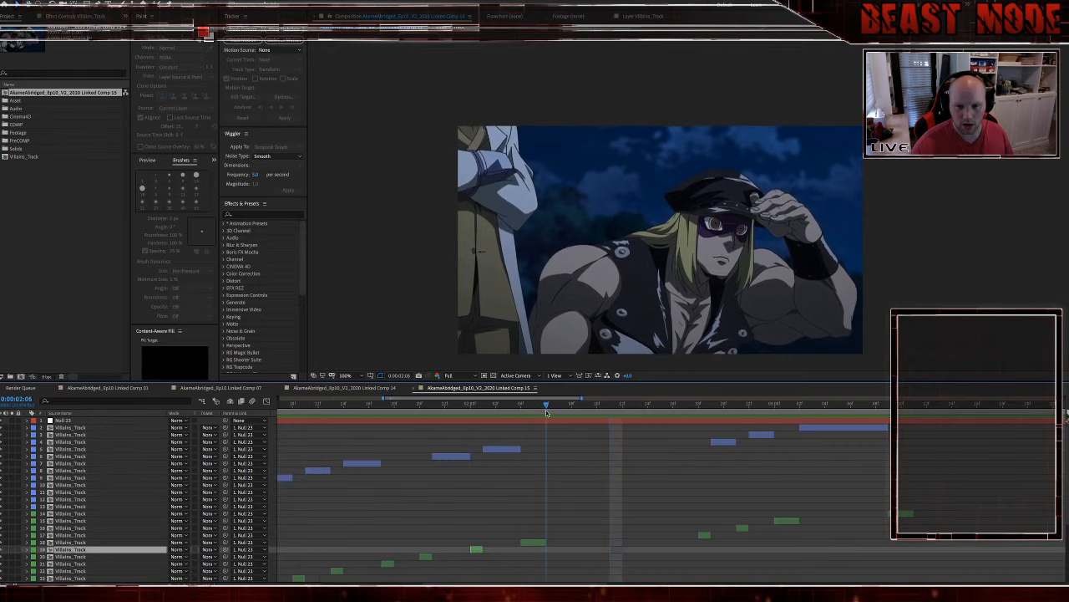
{"action": "left_click", "coordinate": [503, 450]}
{"action": "key", "text": "ctrl+d"}
{"action": "key", "text": "["}
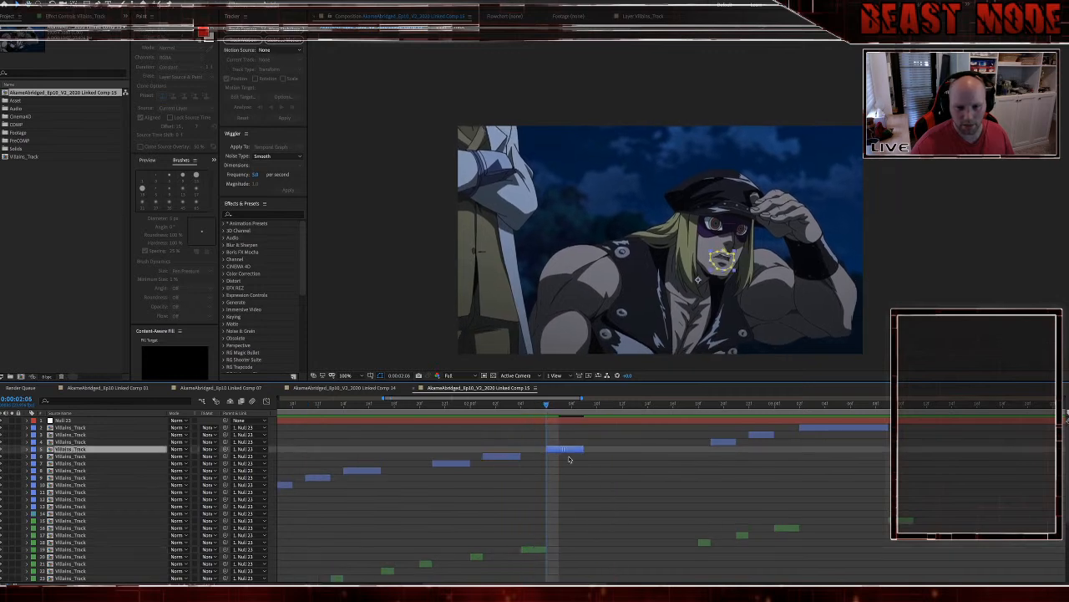
{"action": "left_click", "coordinate": [584, 406]}
{"action": "left_click", "coordinate": [539, 552]}
{"action": "key", "text": "ctrl+d"}
{"action": "key", "text": "["}
Step: Play the mouth animation from 0:00:01:10, 0:00:00:22 and 0:00:01:03 to check the revised timing against the dialogue
{"action": "scroll", "coordinate": [574, 528], "scroll_direction": "left", "scroll_amount": 3}
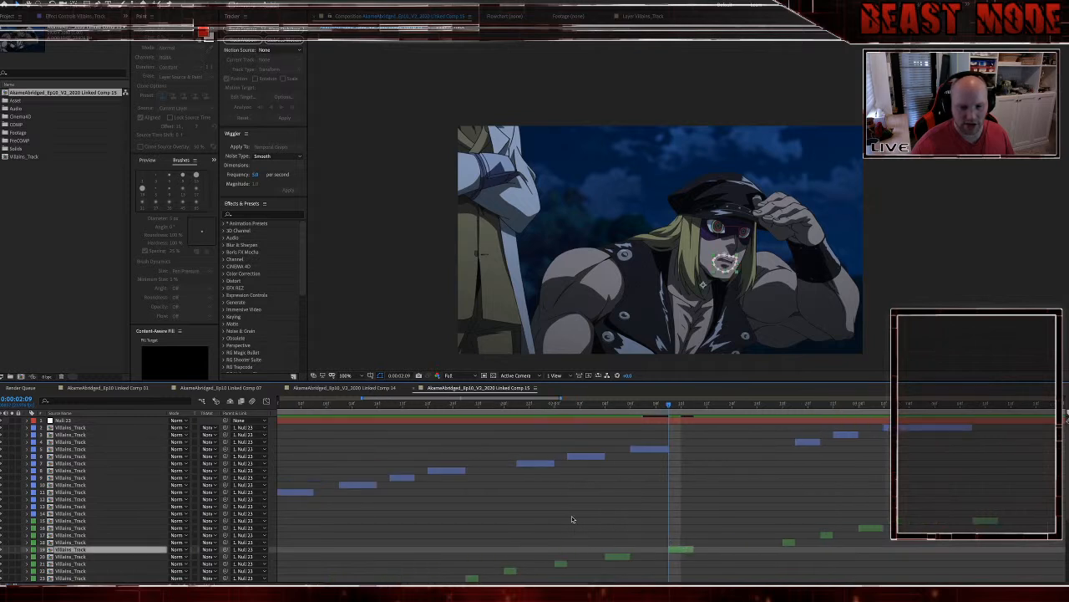
{"action": "left_click_drag", "start_coordinate": [439, 407], "coordinate": [379, 405]}
{"action": "key", "text": "minus"}
{"action": "key", "text": "minus"}
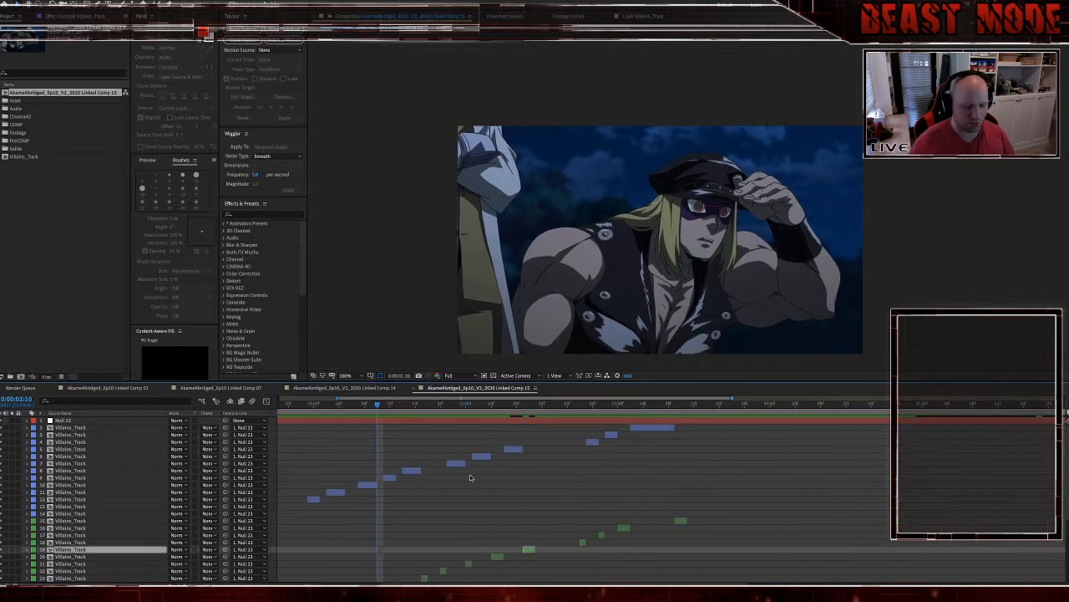
{"action": "scroll", "coordinate": [517, 490], "scroll_direction": "down", "scroll_amount": 2}
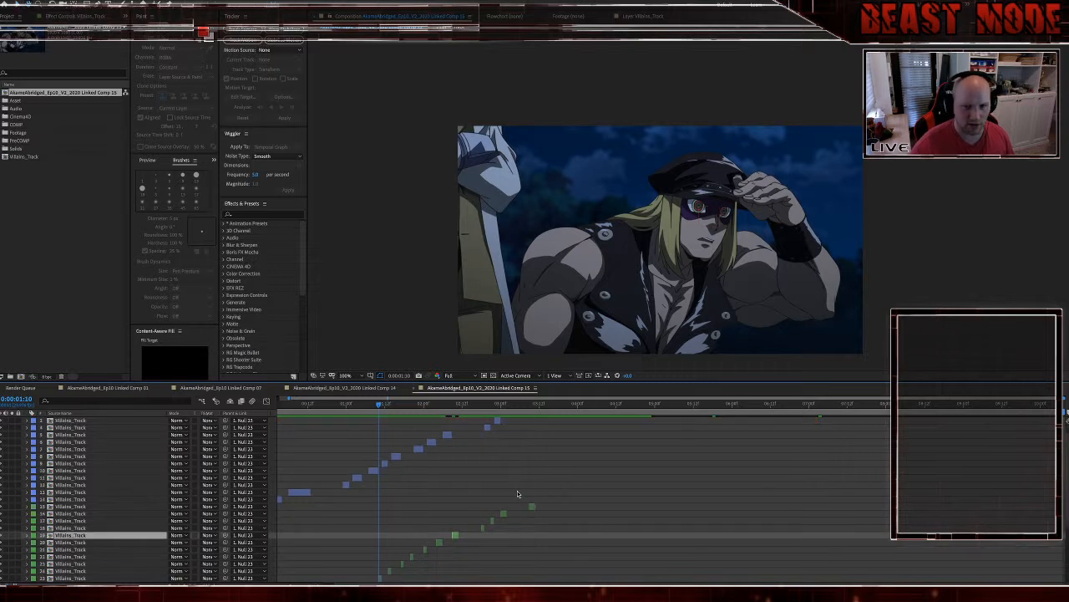
{"action": "key", "text": "space"}
{"action": "left_click", "coordinate": [341, 405]}
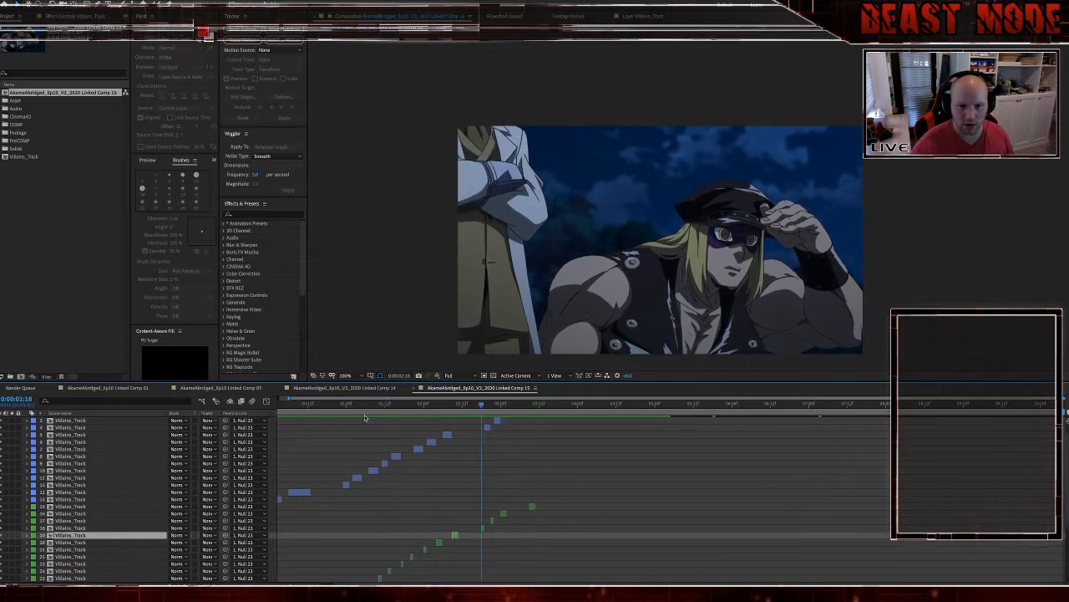
{"action": "key", "text": "space"}
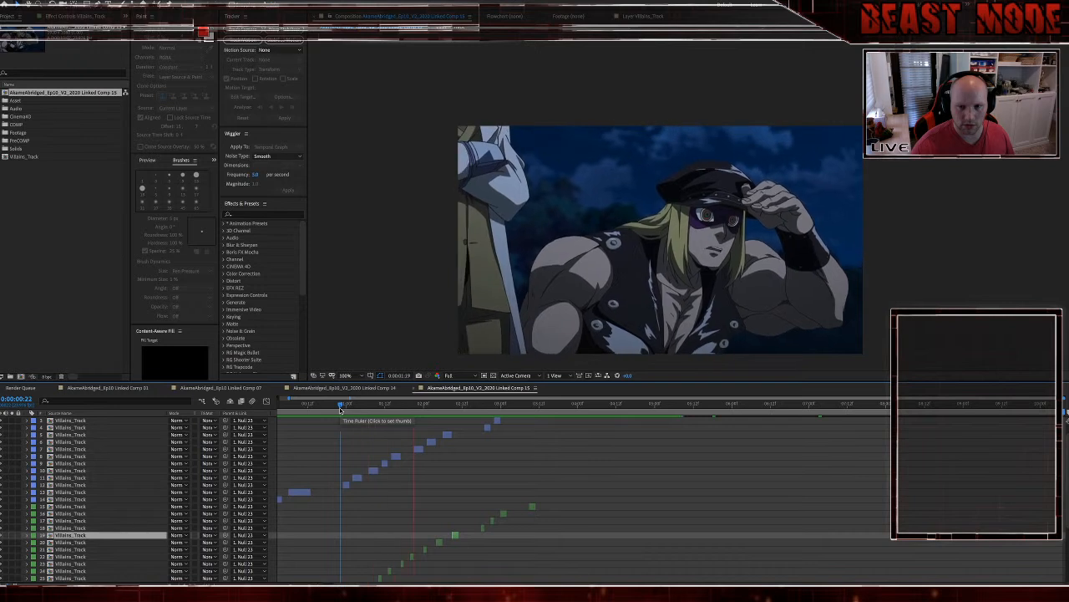
{"action": "key", "text": "space"}
{"action": "left_click", "coordinate": [357, 405]}
{"action": "key", "text": "space"}
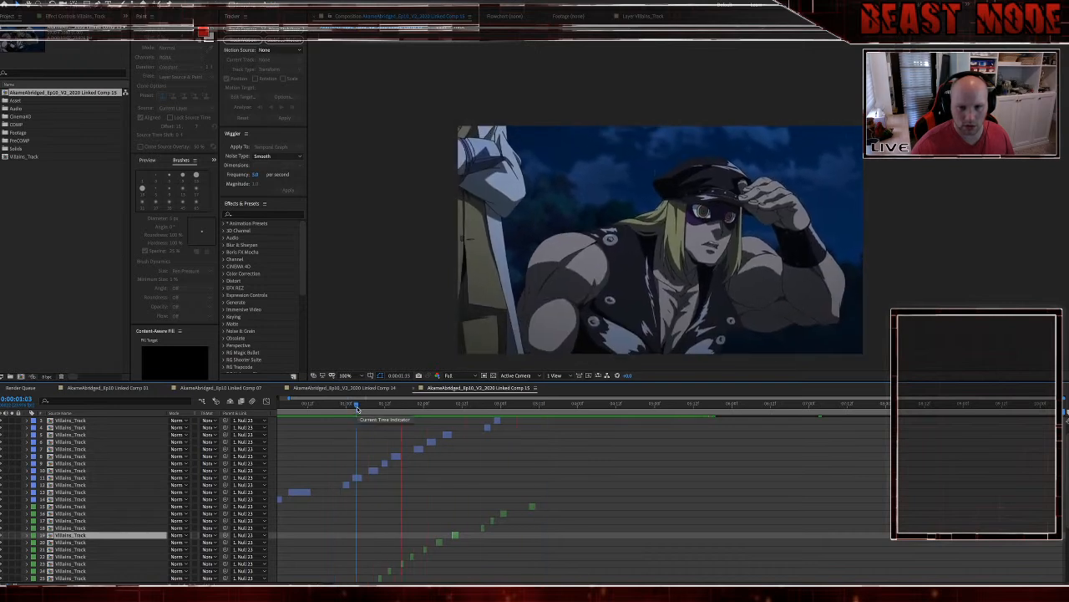
{"action": "key", "text": "space"}
Step: Pre-compose the null and all mouth layers down to the yellow one as "Jeffery", moving all attributes into the new composition
{"action": "scroll", "coordinate": [309, 452], "scroll_direction": "up", "scroll_amount": 2}
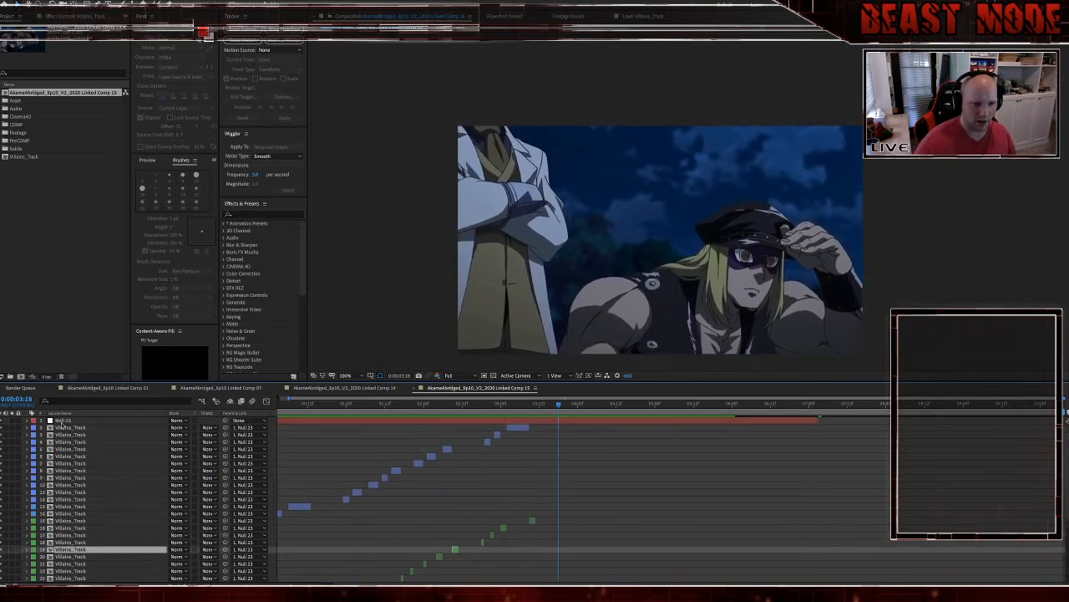
{"action": "key", "text": "grave"}
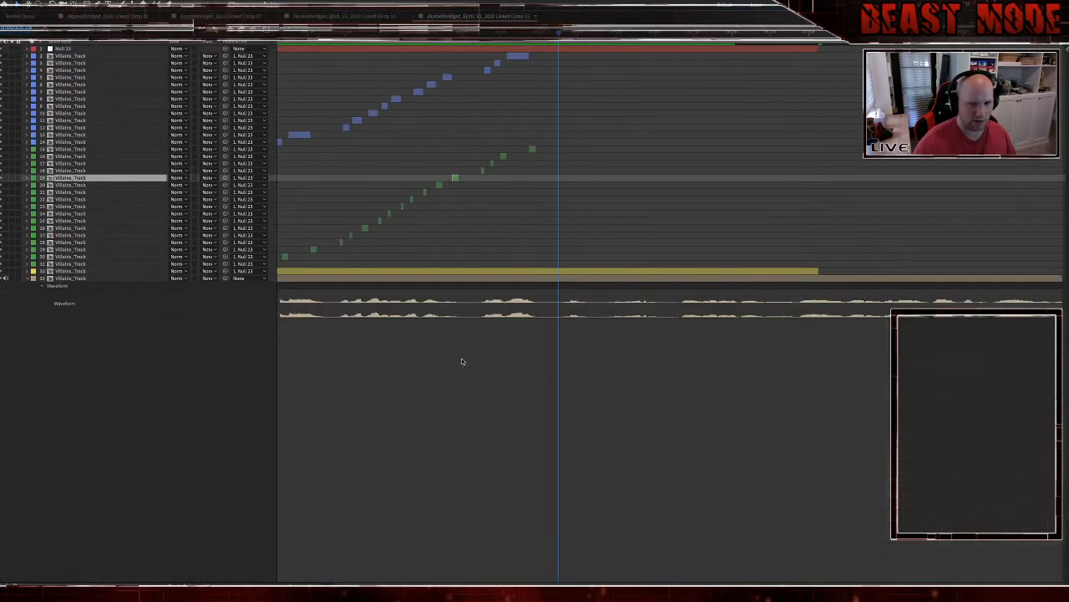
{"action": "left_click", "coordinate": [341, 273]}
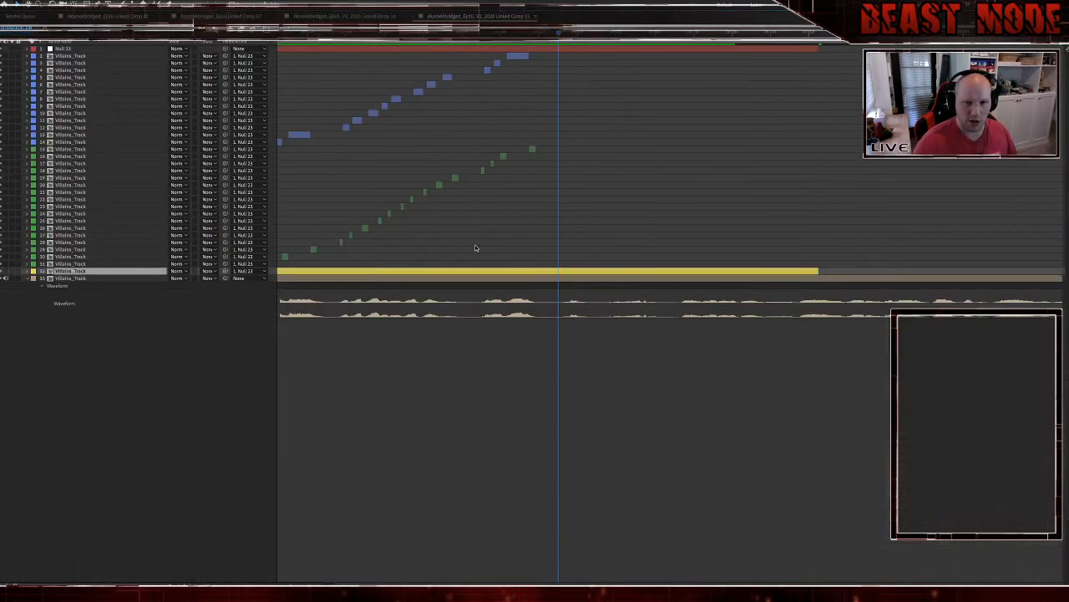
{"action": "left_click", "coordinate": [58, 50], "text": "shift"}
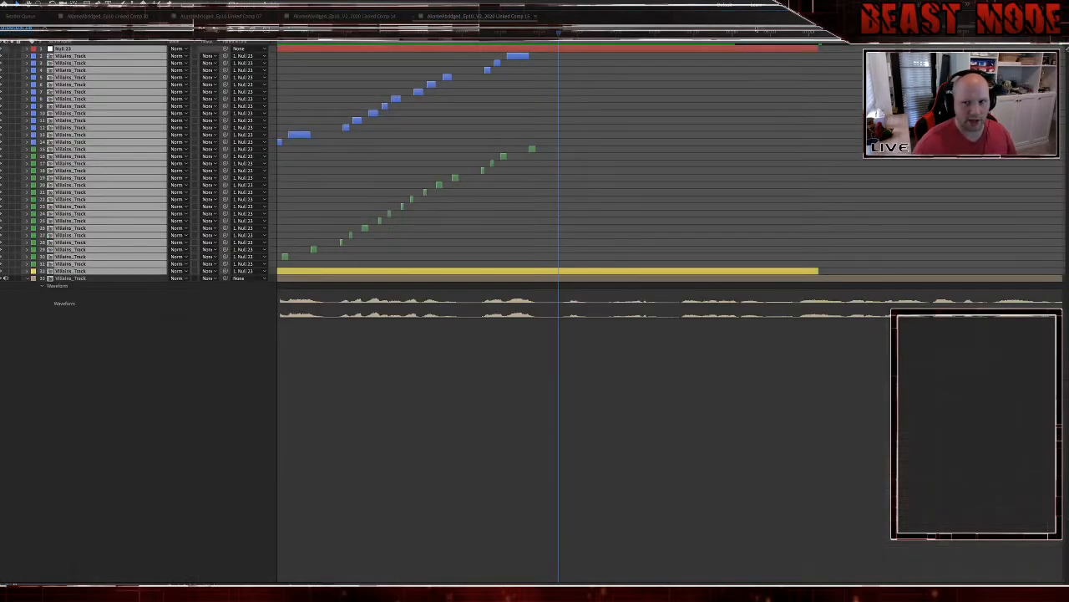
{"action": "left_click", "coordinate": [819, 38]}
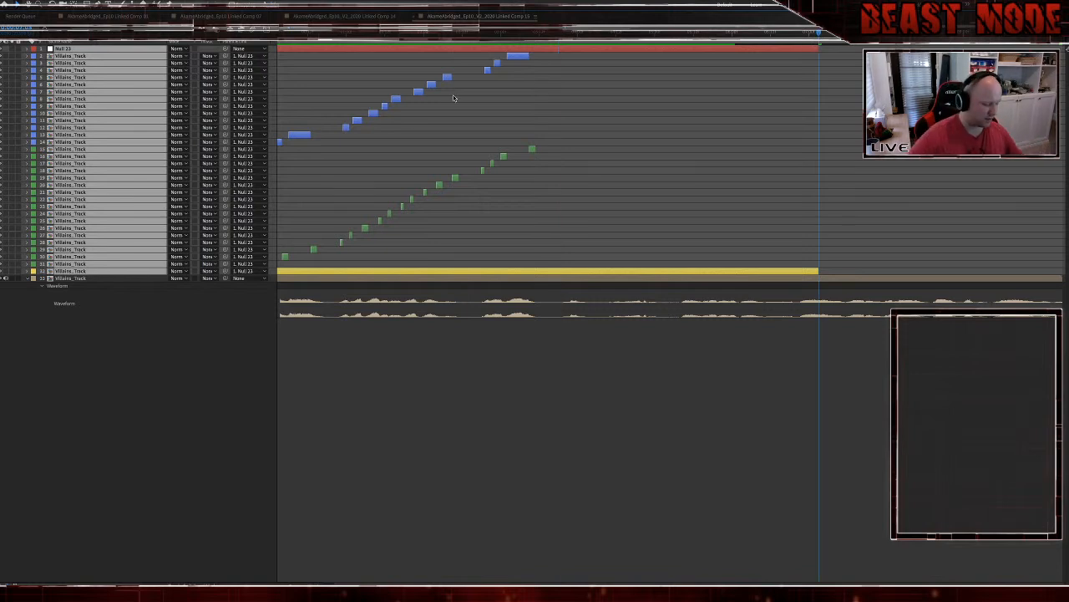
{"action": "key", "text": "ctrl+shift+c"}
{"action": "type", "text": "Villains"}
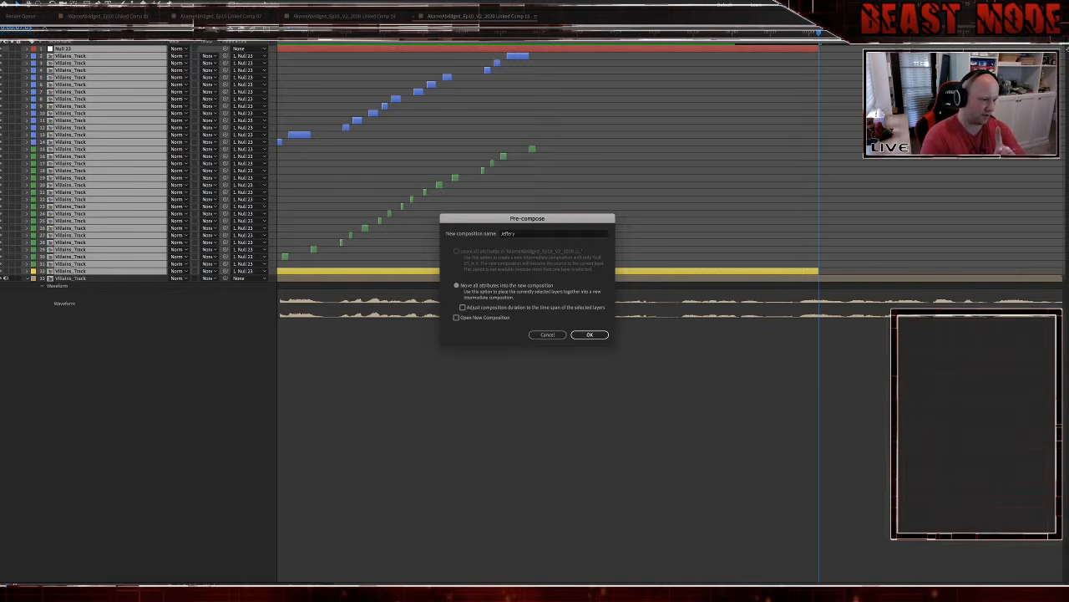
{"action": "key", "text": "Return"}
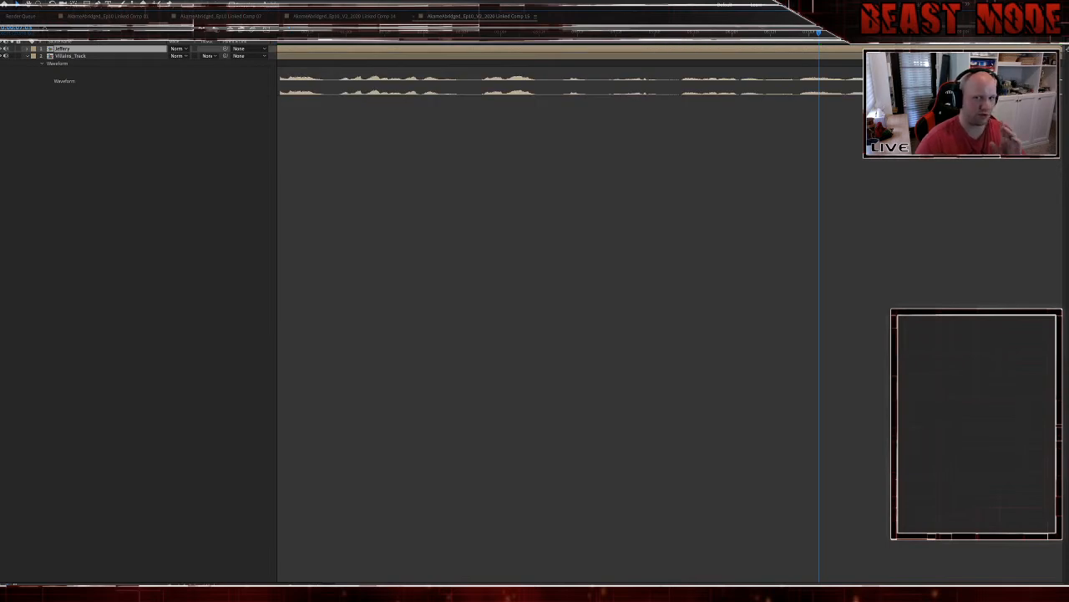
Step: Cut off the Jeffery layer after 0:00:07:03 and give it an orange label
{"action": "key", "text": "ctrl+shift+d"}
{"action": "key", "text": "Delete"}
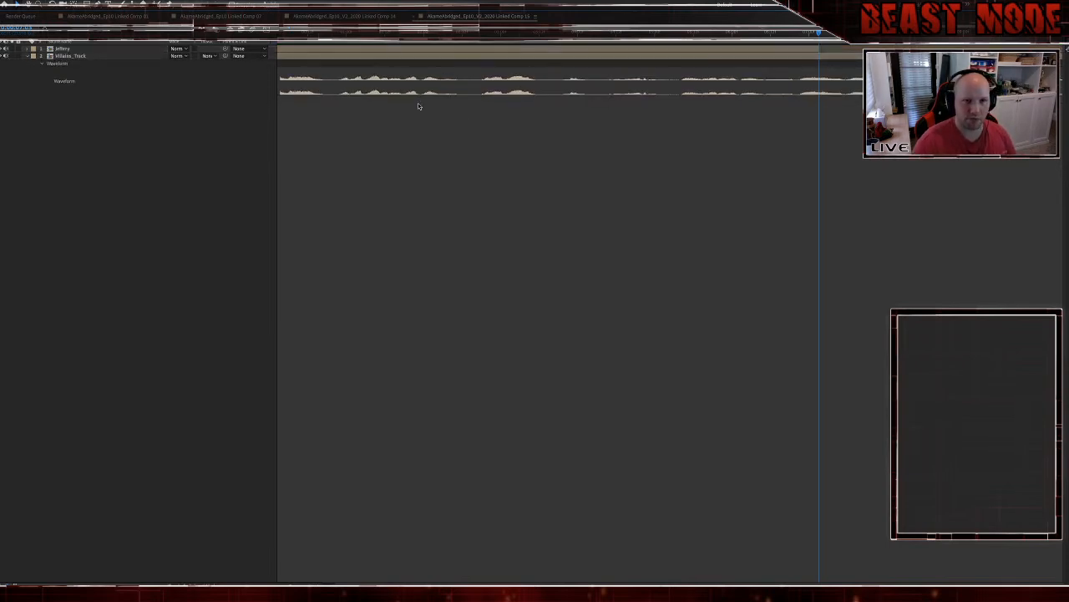
{"action": "left_click", "coordinate": [34, 48]}
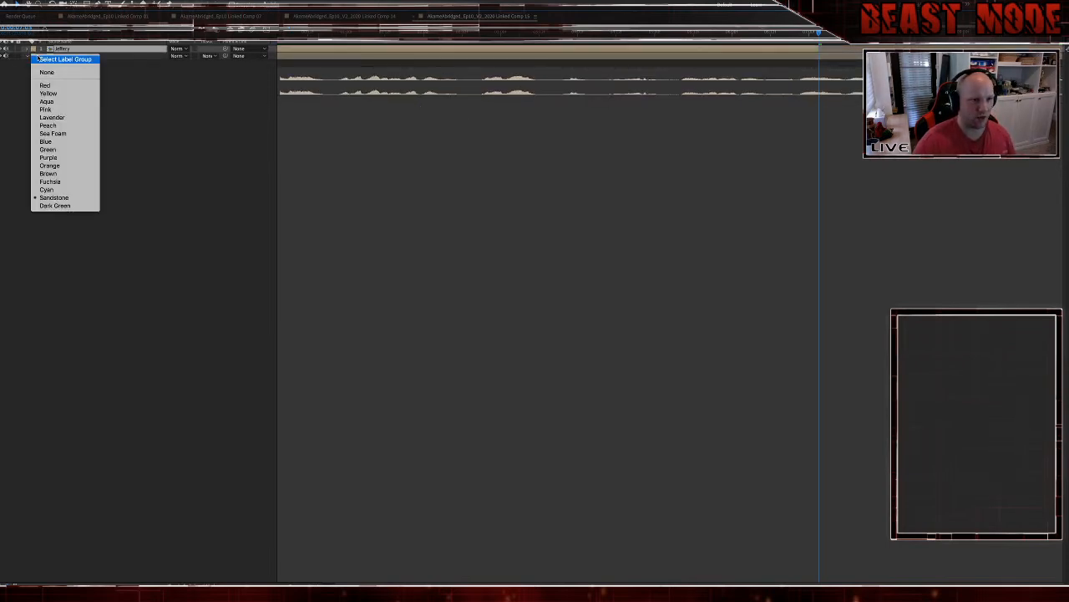
{"action": "left_click", "coordinate": [62, 96]}
{"action": "left_click", "coordinate": [33, 48]}
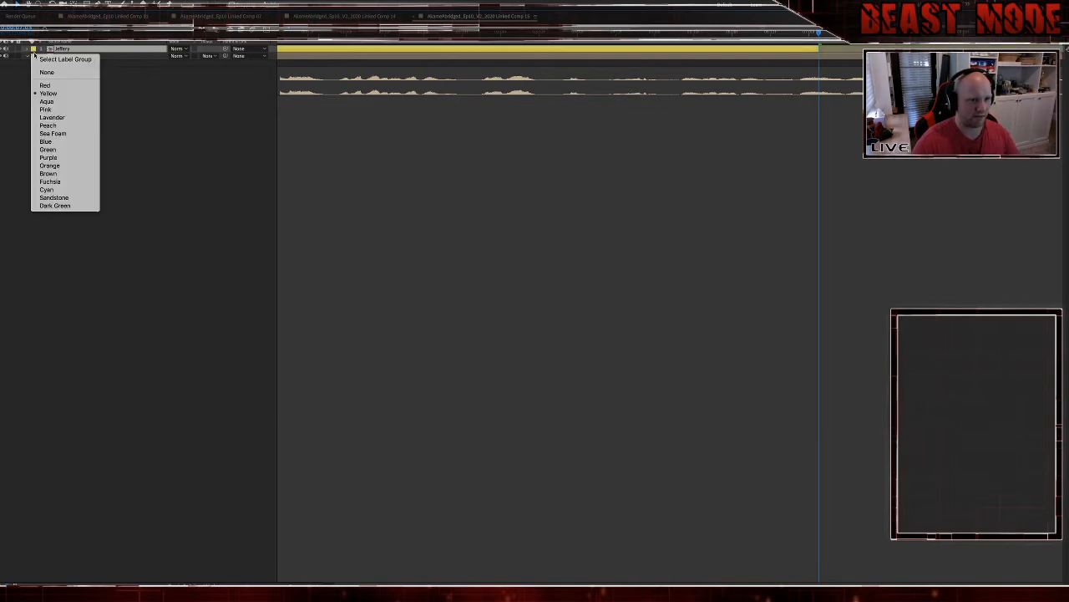
{"action": "left_click", "coordinate": [66, 165]}
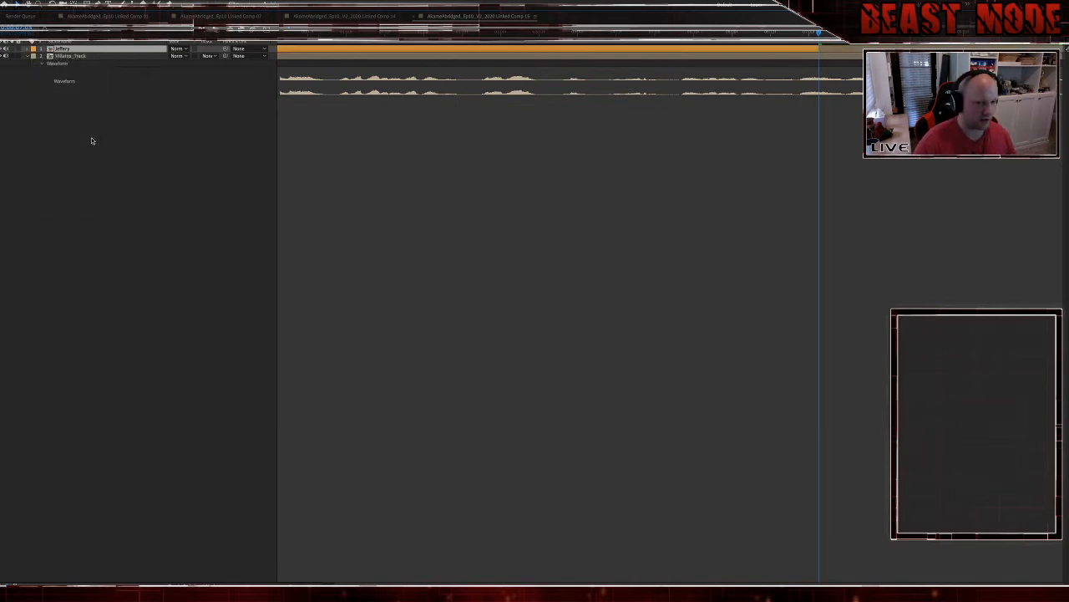
Step: Restore the full workspace layout and return to the start of the comp
{"action": "key", "text": "grave"}
{"action": "left_click", "coordinate": [288, 404]}
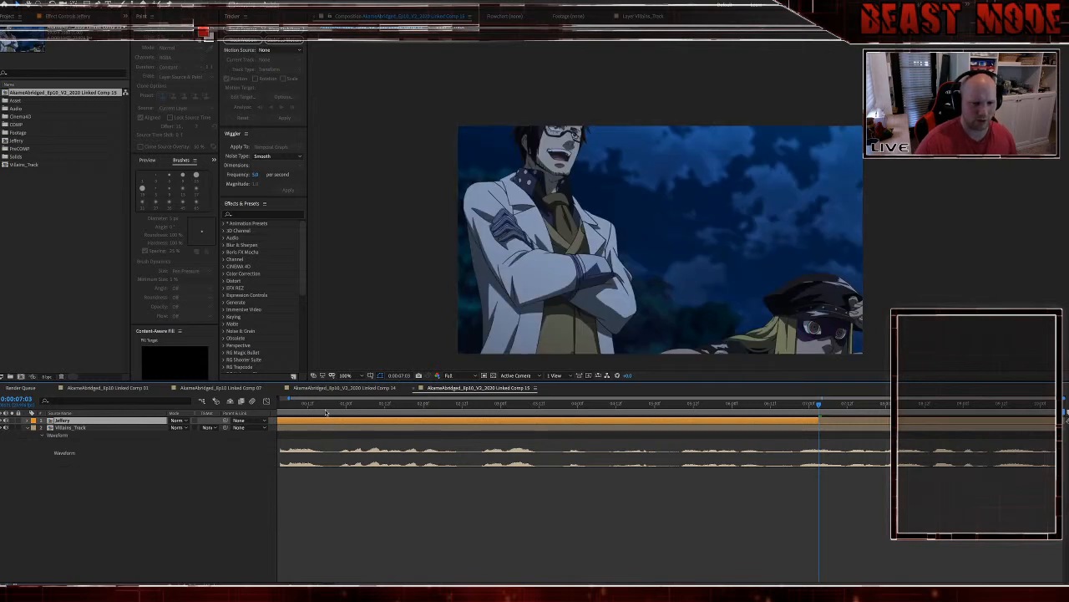
{"action": "key", "text": "Home"}
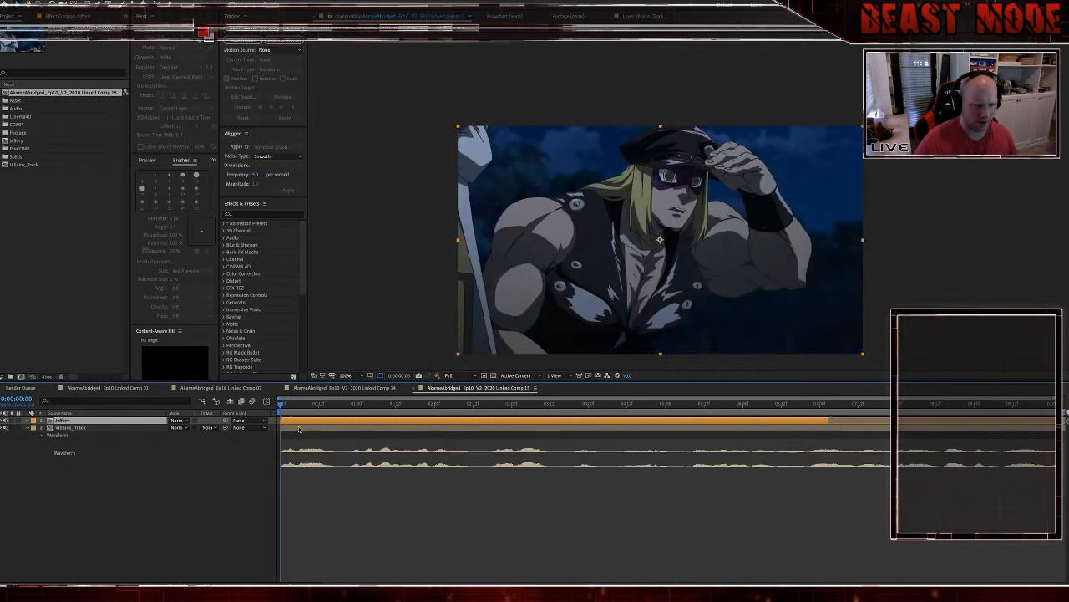
Step: Select the Villains_Track layer, advance through the shot to 0:00:10:06 and add a null object directly above that layer
{"action": "left_click", "coordinate": [300, 428]}
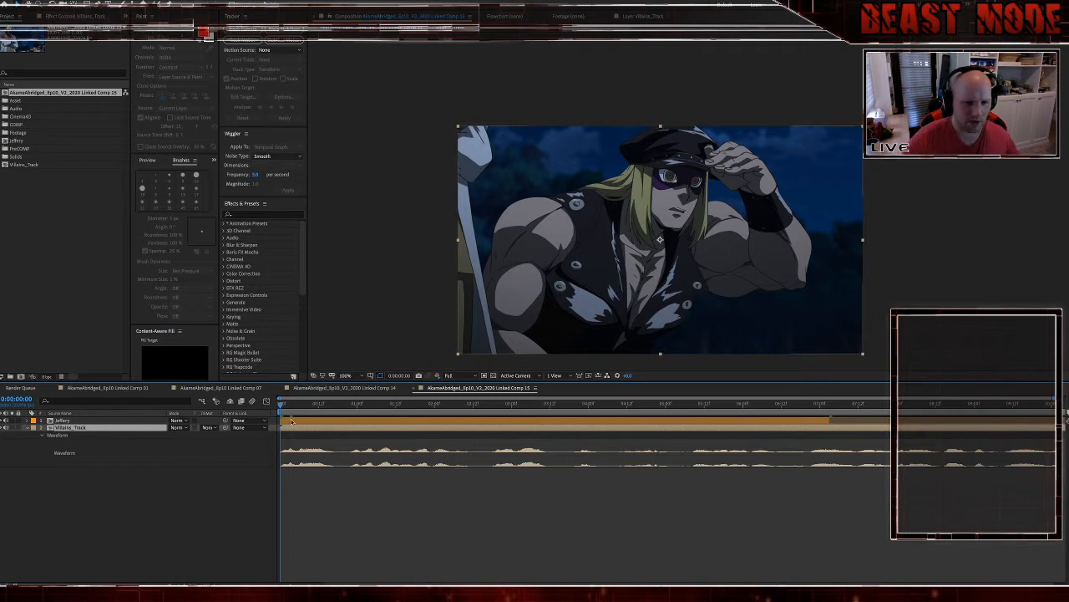
{"action": "left_click", "coordinate": [293, 407]}
{"action": "left_click", "coordinate": [329, 408]}
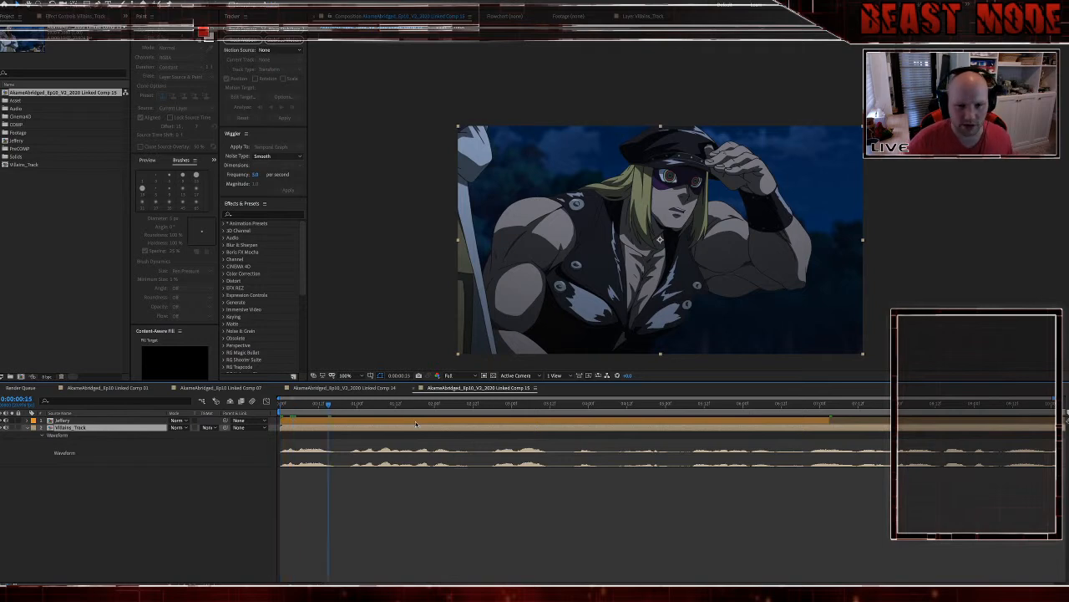
{"action": "key", "text": "space"}
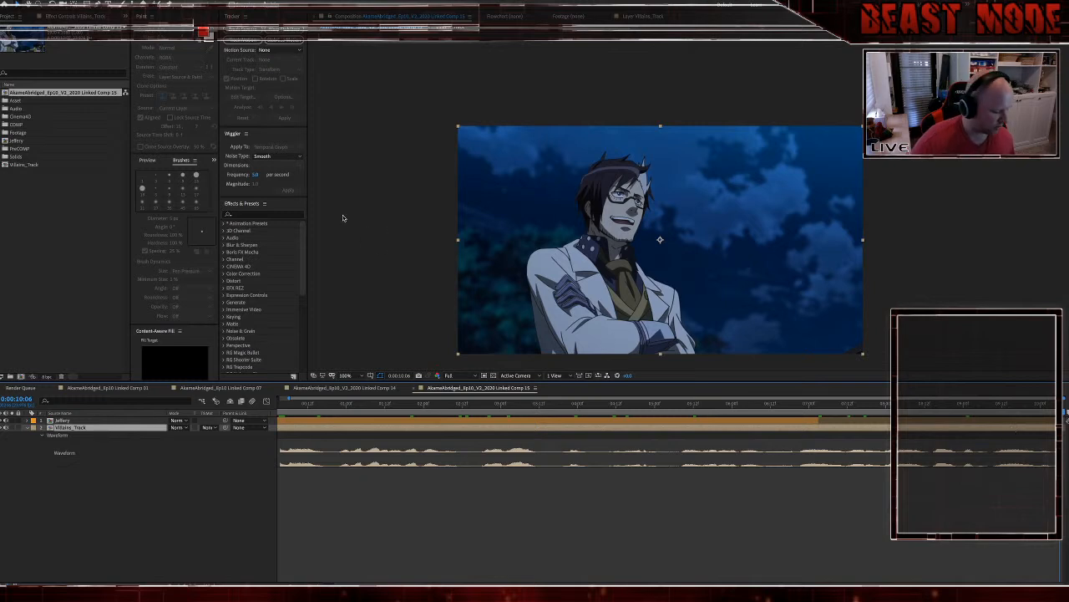
{"action": "key", "text": "ctrl+alt+shift+y"}
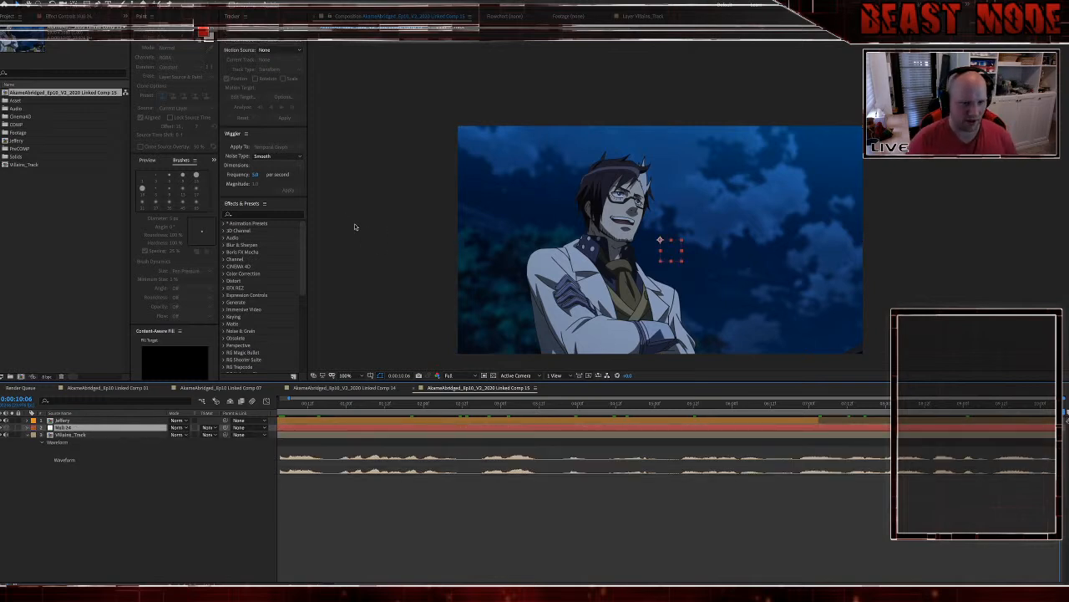
Step: Start a position motion track on the Villains_Track layer and place the track point on the white-coated villain's dotted collar
{"action": "left_click", "coordinate": [339, 435]}
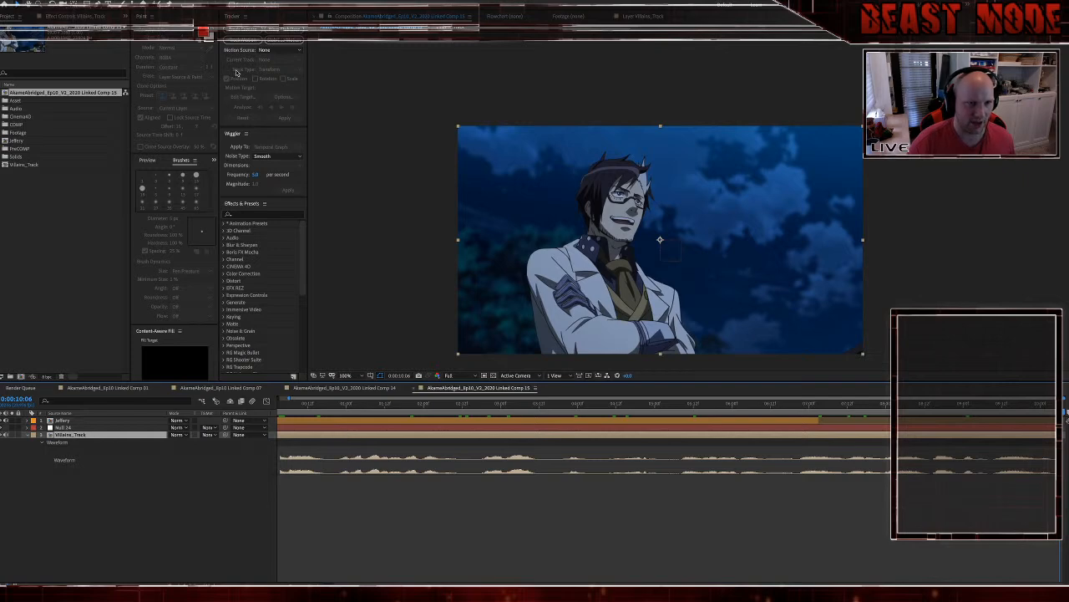
{"action": "left_click", "coordinate": [246, 41]}
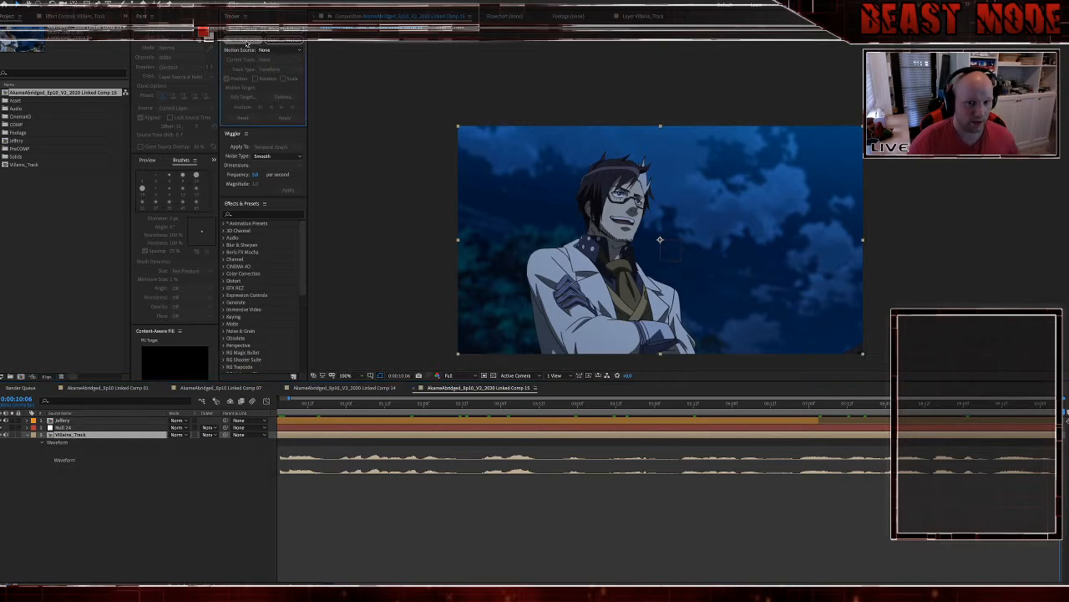
{"action": "left_click", "coordinate": [246, 41]}
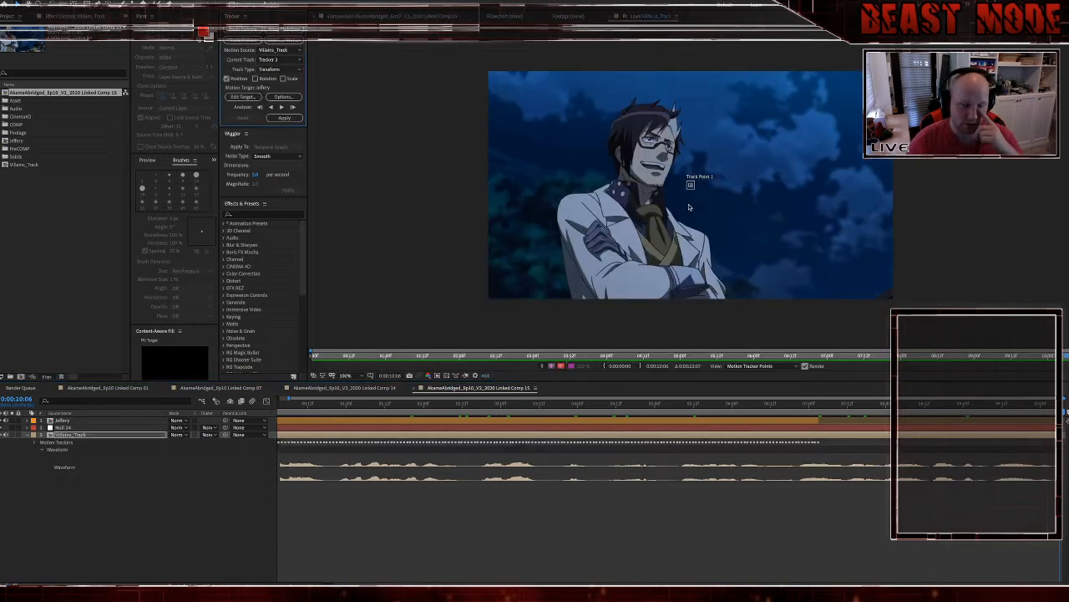
{"action": "left_click", "coordinate": [681, 189]}
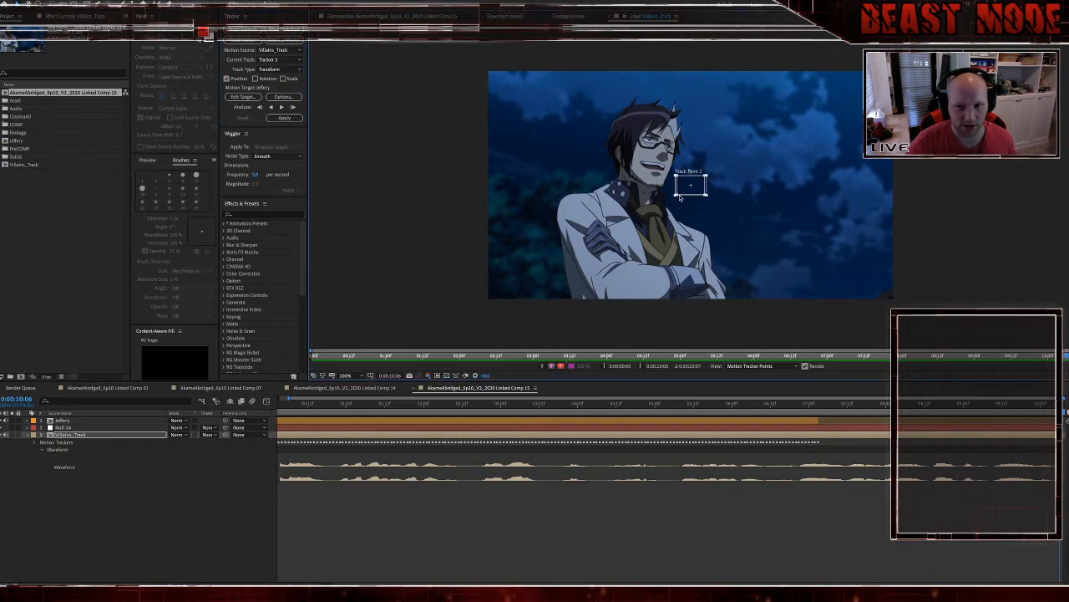
{"action": "left_click_drag", "start_coordinate": [683, 190], "coordinate": [622, 196]}
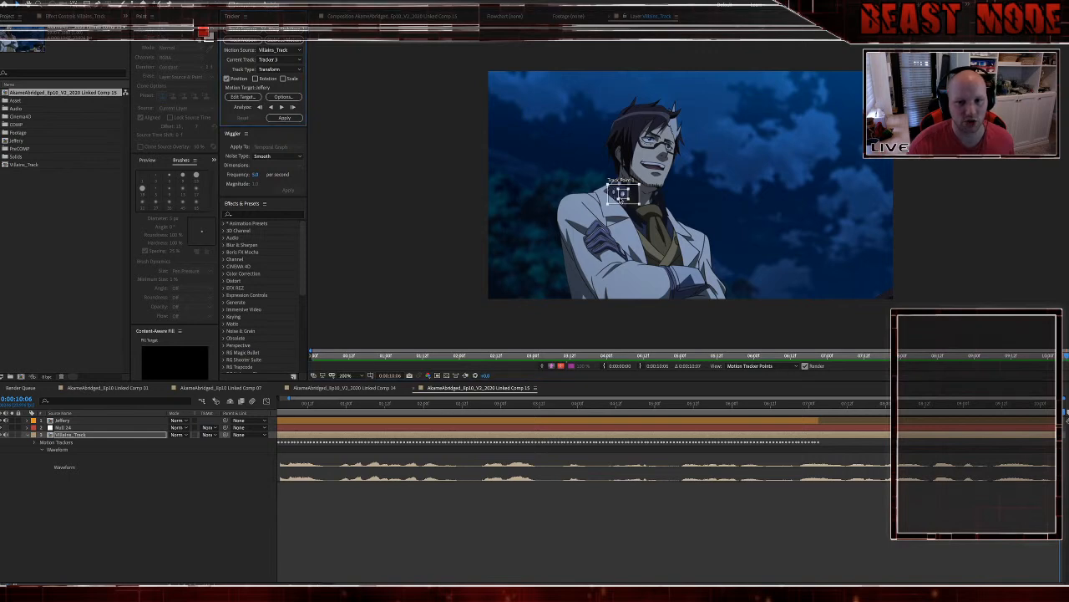
Step: Centre the track point on a collar dot, narrow its search region, and analyze the motion backward to 0:00:04:19
{"action": "scroll", "coordinate": [622, 198], "scroll_direction": "up", "scroll_amount": 1}
{"action": "left_click_drag", "start_coordinate": [690, 193], "coordinate": [684, 201]}
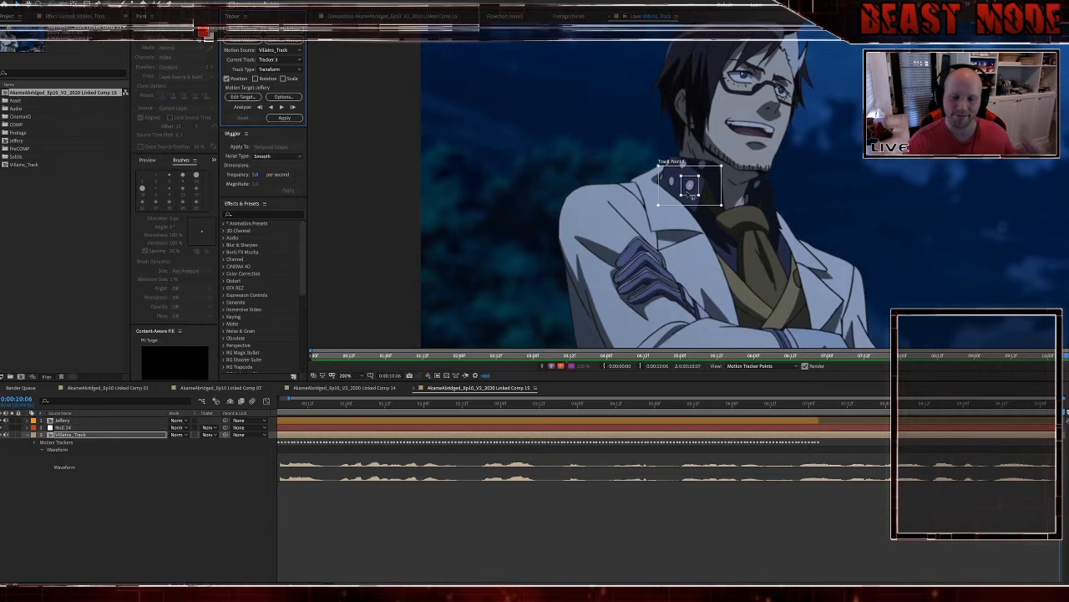
{"action": "left_click_drag", "start_coordinate": [660, 208], "coordinate": [665, 208]}
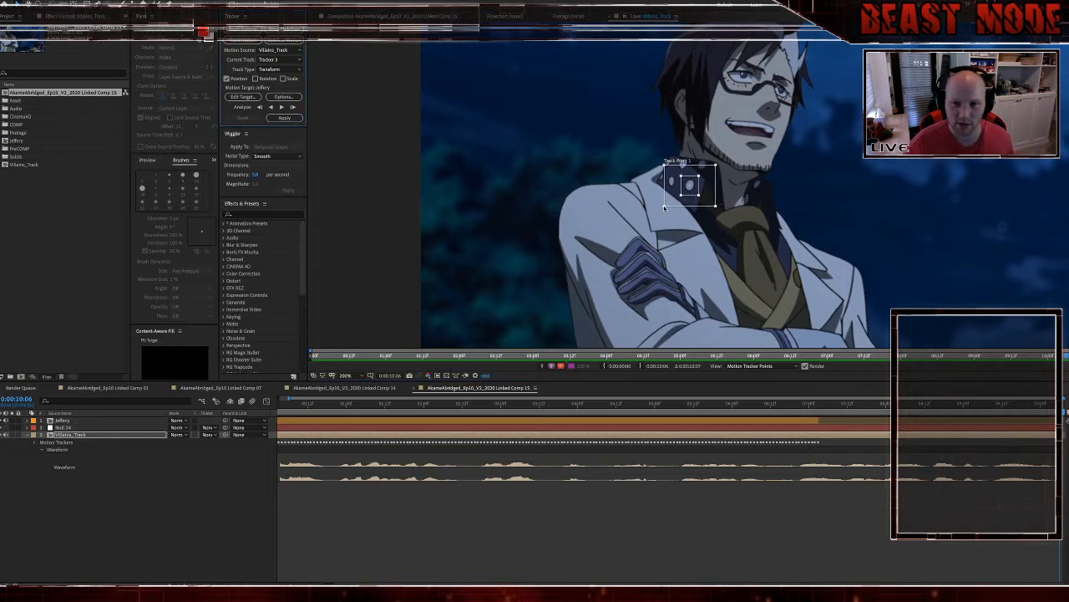
{"action": "left_click", "coordinate": [272, 108]}
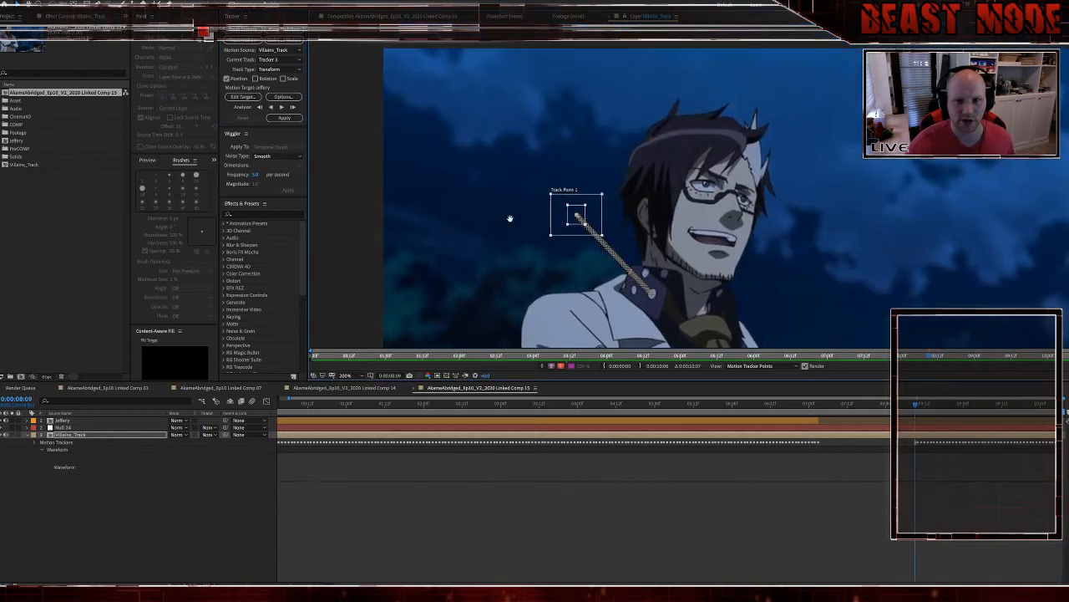
{"action": "left_click", "coordinate": [270, 108]}
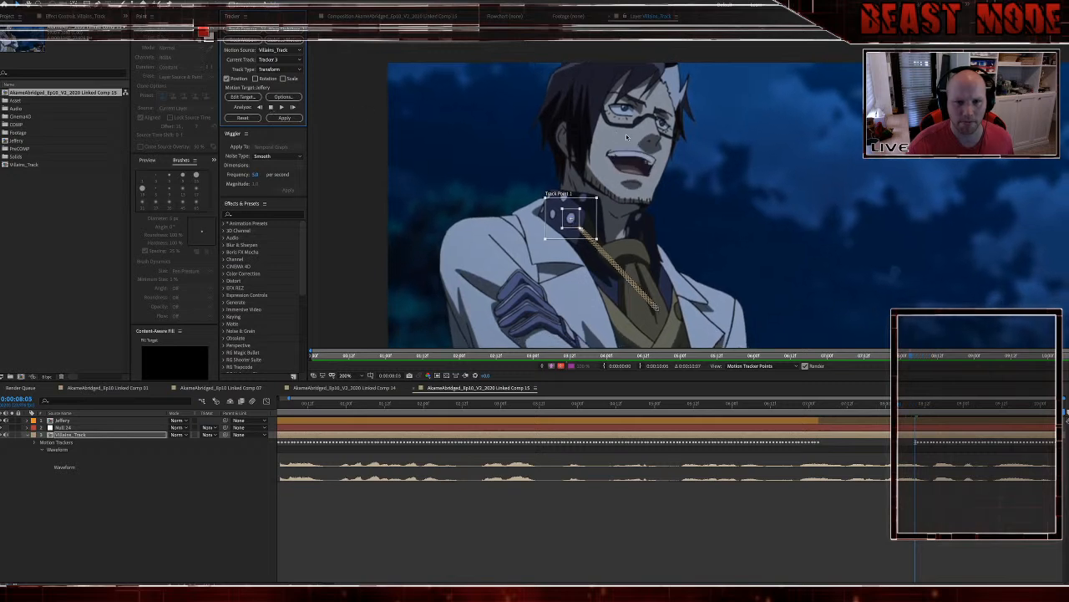
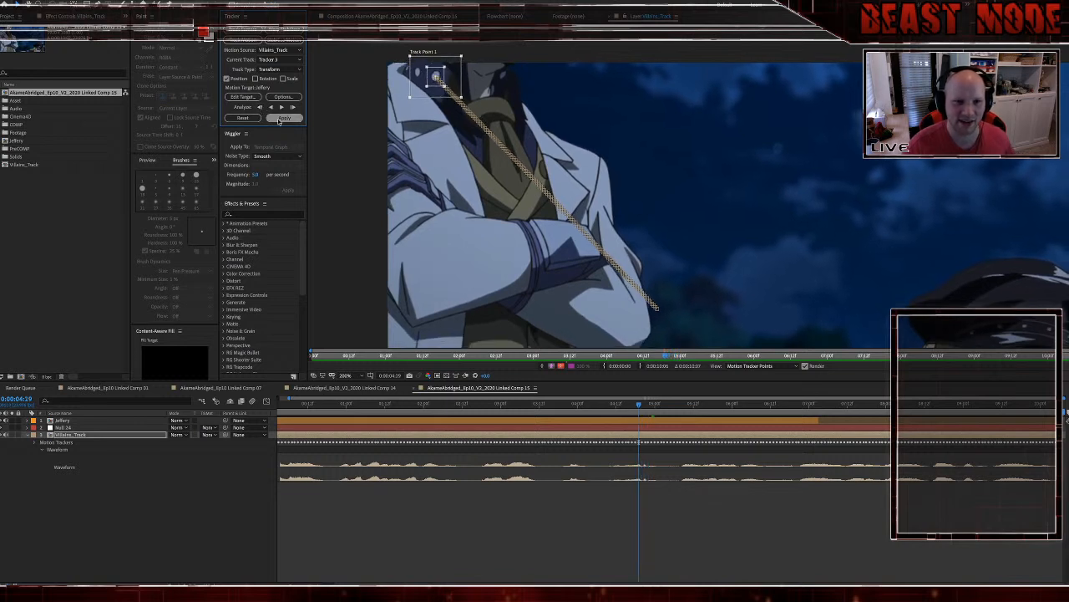
Step: Set the tracker's motion target to Null 24 and apply the tracking data in X and Y
{"action": "left_click", "coordinate": [247, 98]}
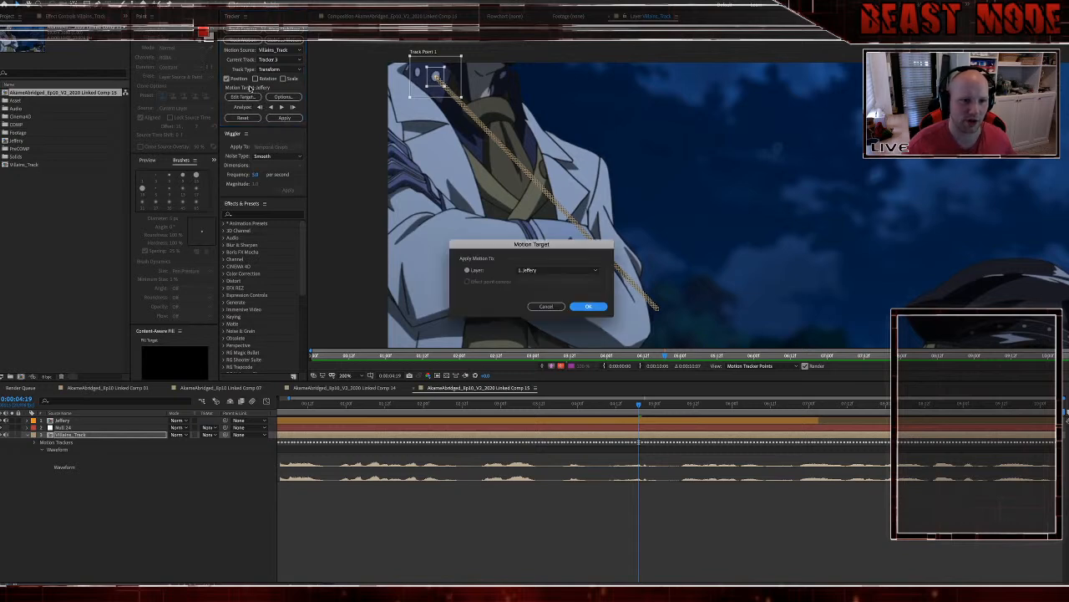
{"action": "left_click", "coordinate": [567, 272]}
{"action": "left_click", "coordinate": [553, 293]}
{"action": "left_click", "coordinate": [589, 306]}
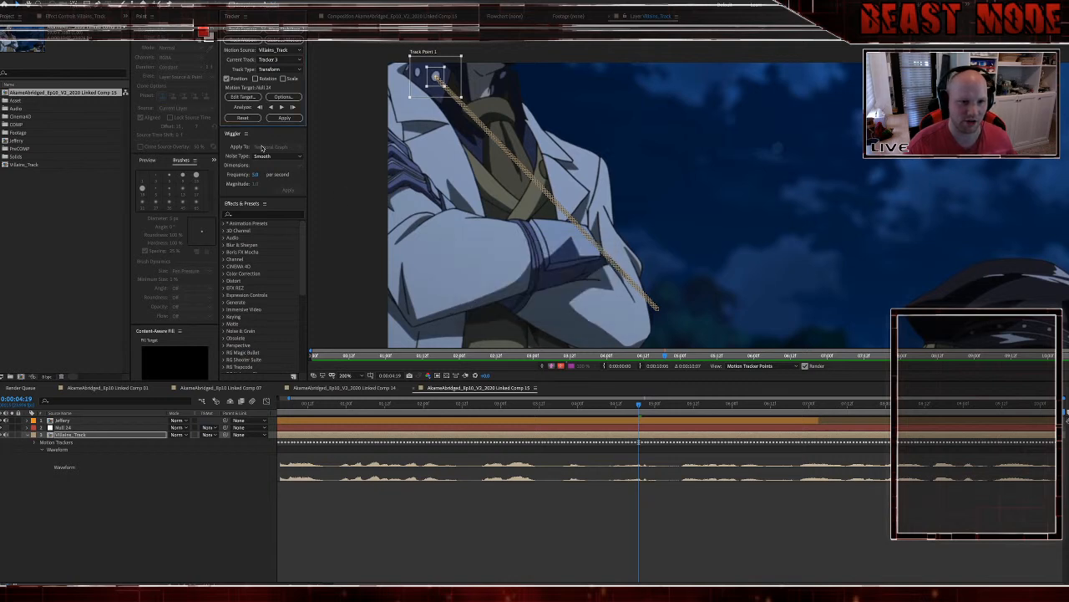
{"action": "left_click", "coordinate": [283, 119]}
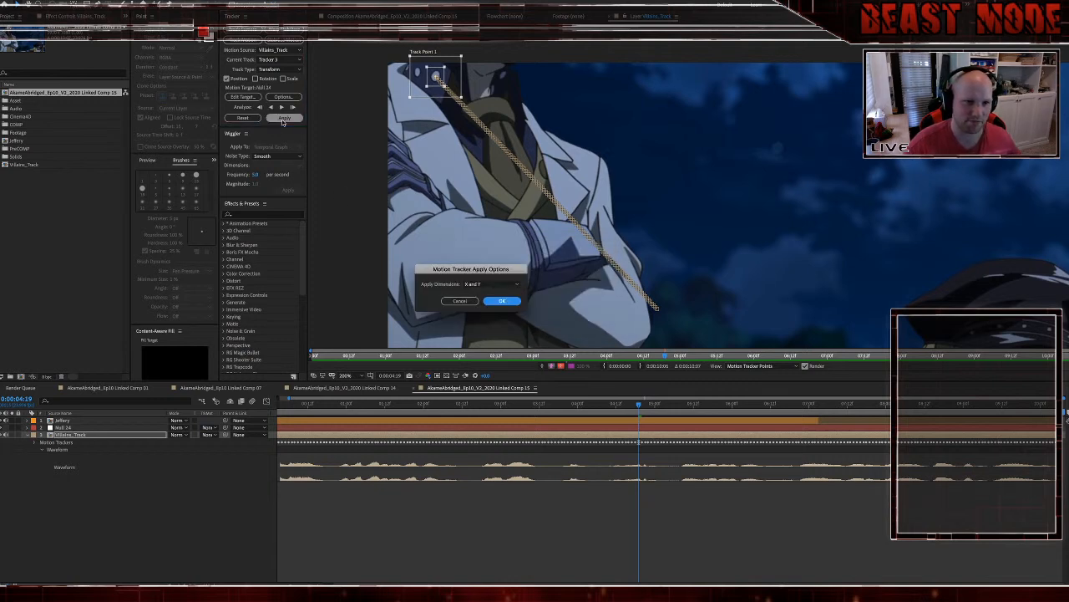
{"action": "left_click", "coordinate": [514, 301]}
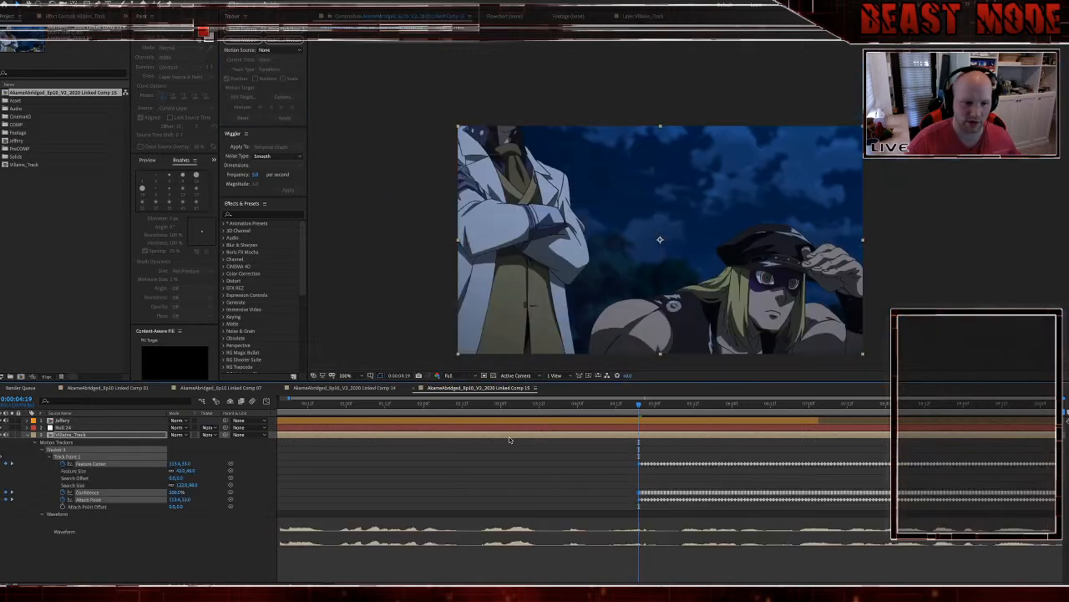
Step: Trim the start of the Null 24 layer to 0:00:04:19 and duplicate the Villains_Track layer
{"action": "left_click", "coordinate": [28, 436]}
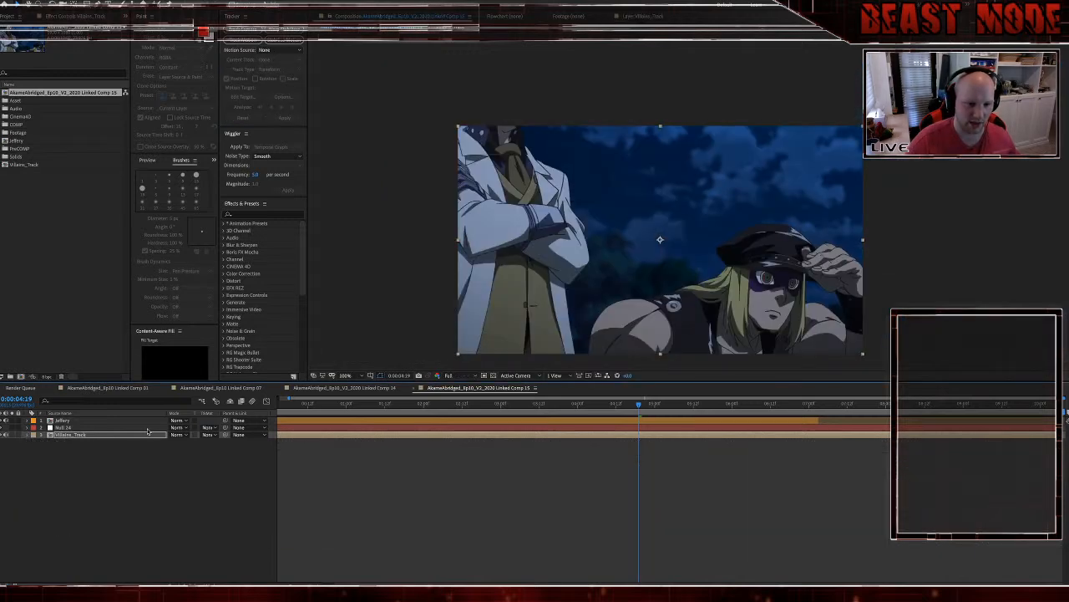
{"action": "left_click", "coordinate": [372, 429]}
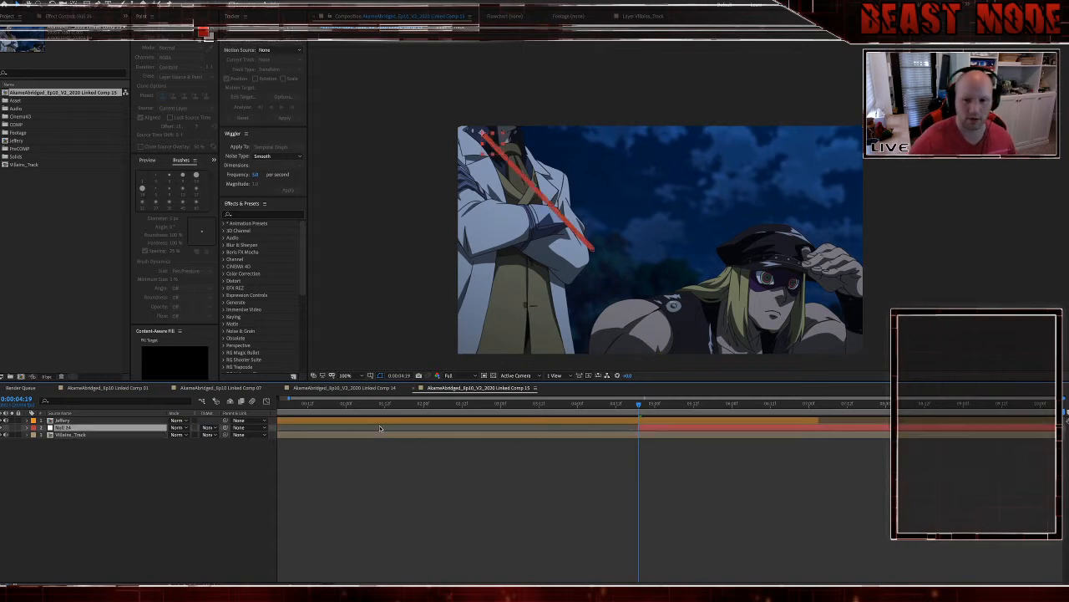
{"action": "left_click", "coordinate": [528, 435]}
{"action": "key", "text": "ctrl+d"}
Step: Go to 0:00:10:06 and step backward through the shot to 0:00:08:01, examining the white-coated villain's mouth shapes
{"action": "left_click_drag", "start_coordinate": [650, 405], "coordinate": [664, 406]}
{"action": "left_click", "coordinate": [873, 403]}
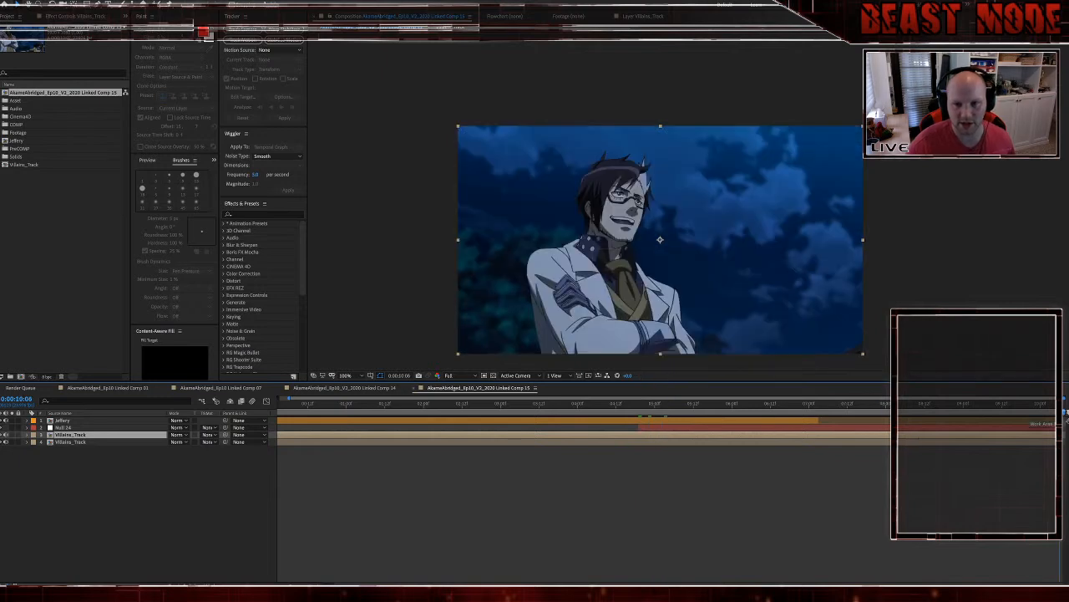
{"action": "key", "text": "Page_Up"}
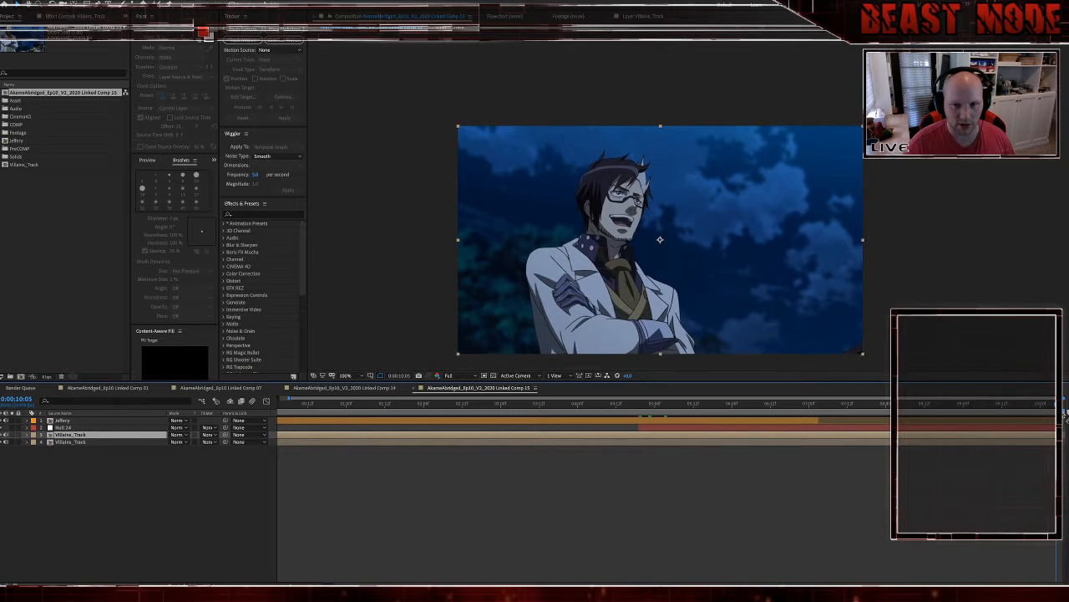
{"action": "key", "text": "Page_Up"}
{"action": "key", "text": "Page_Up"}
{"action": "key", "text": "Page_Up"}
{"action": "key", "text": "Page_Up"}
{"action": "key", "text": "Page_Up"}
{"action": "key", "text": "Page_Up"}
{"action": "key", "text": "Page_Up"}
{"action": "key", "text": "Page_Up"}
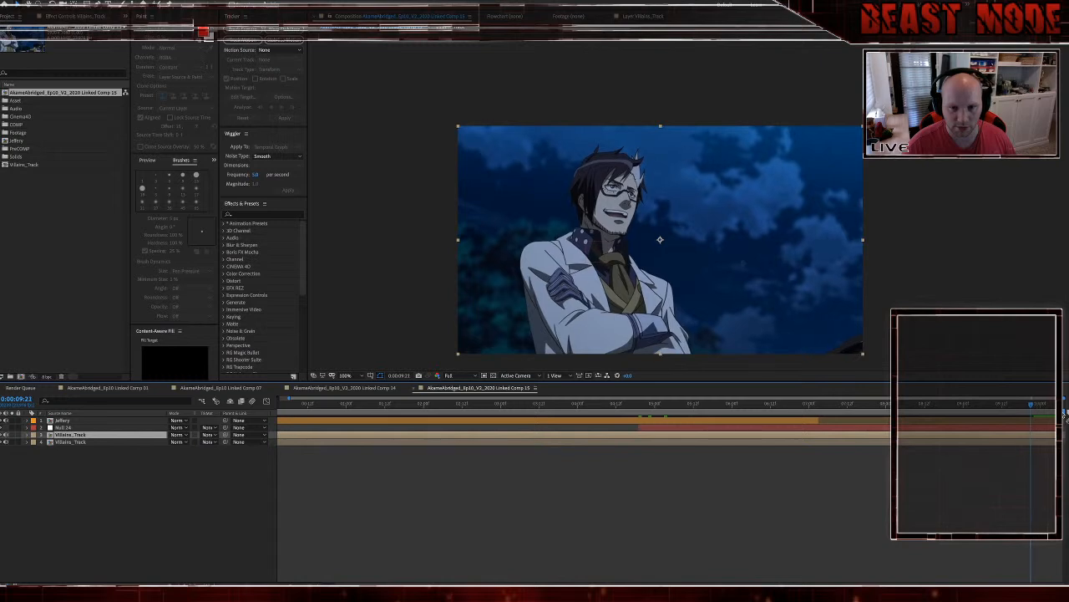
{"action": "key", "text": "Page_Up"}
{"action": "key", "text": "Page_Up"}
{"action": "key", "text": "Page_Up"}
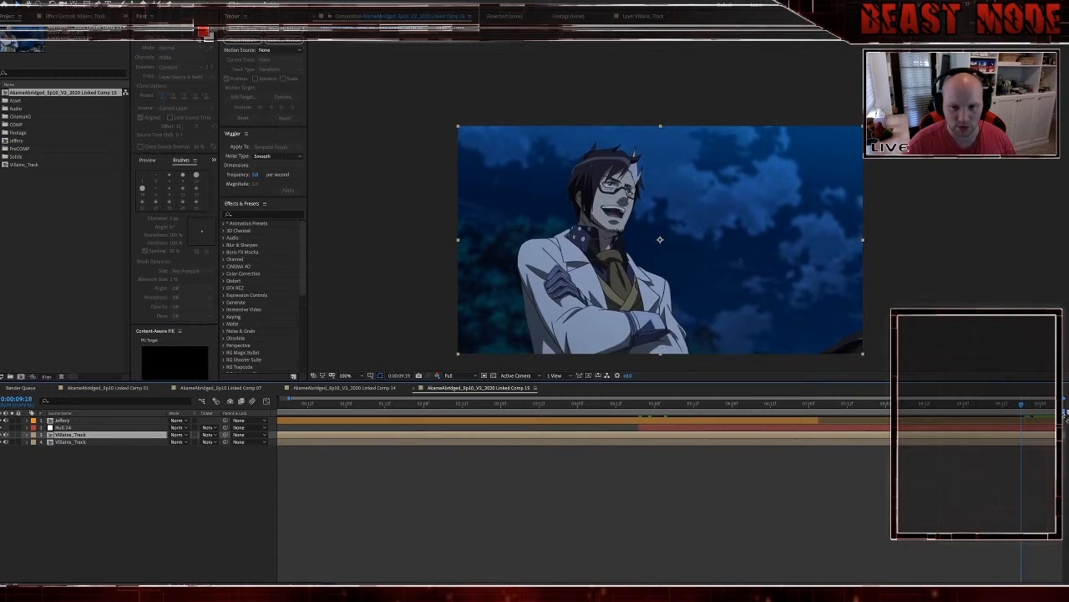
{"action": "key", "text": "Page_Up"}
{"action": "key", "text": "Page_Up"}
{"action": "key", "text": "Page_Up"}
{"action": "key", "text": "Page_Up"}
{"action": "key", "text": "Page_Up"}
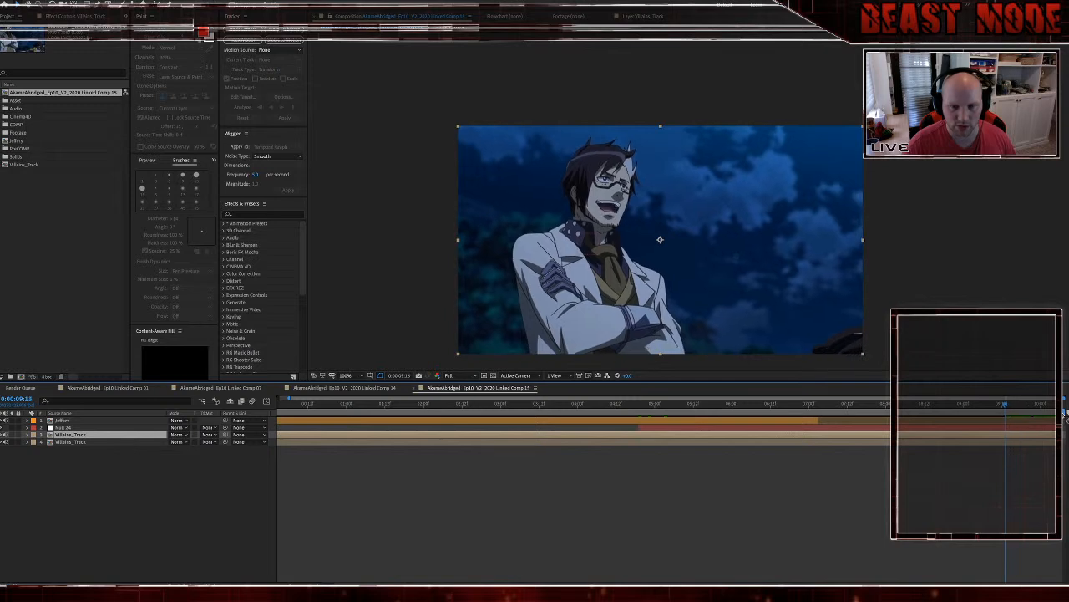
{"action": "key", "text": "Page_Up"}
{"action": "key", "text": "Page_Up"}
{"action": "key", "text": "Page_Up"}
{"action": "key", "text": "Page_Up"}
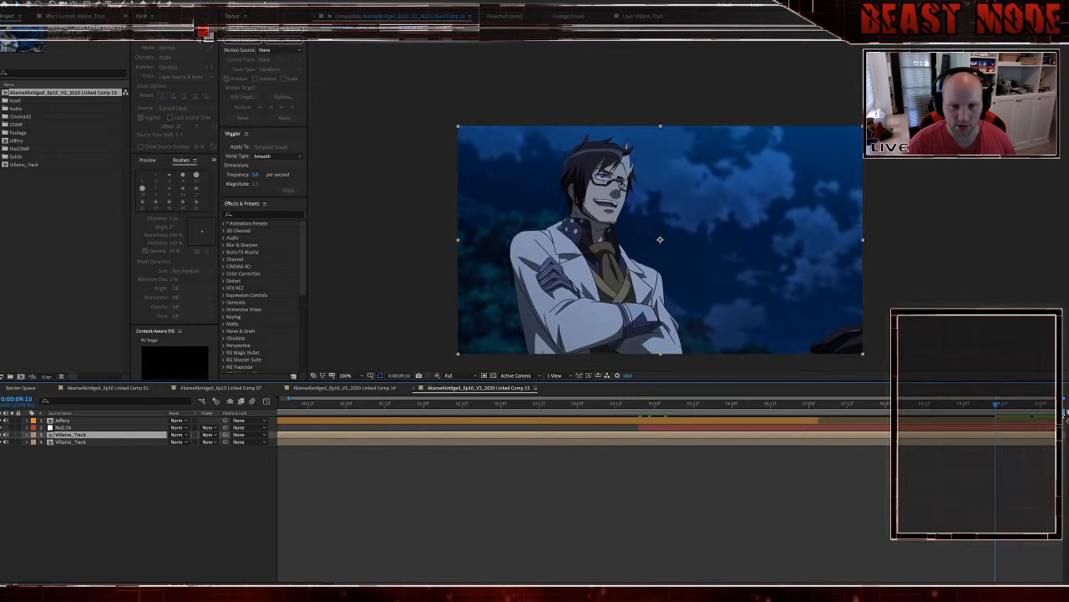
{"action": "key", "text": "Page_Up"}
{"action": "key", "text": "Page_Up"}
{"action": "key", "text": "Page_Up"}
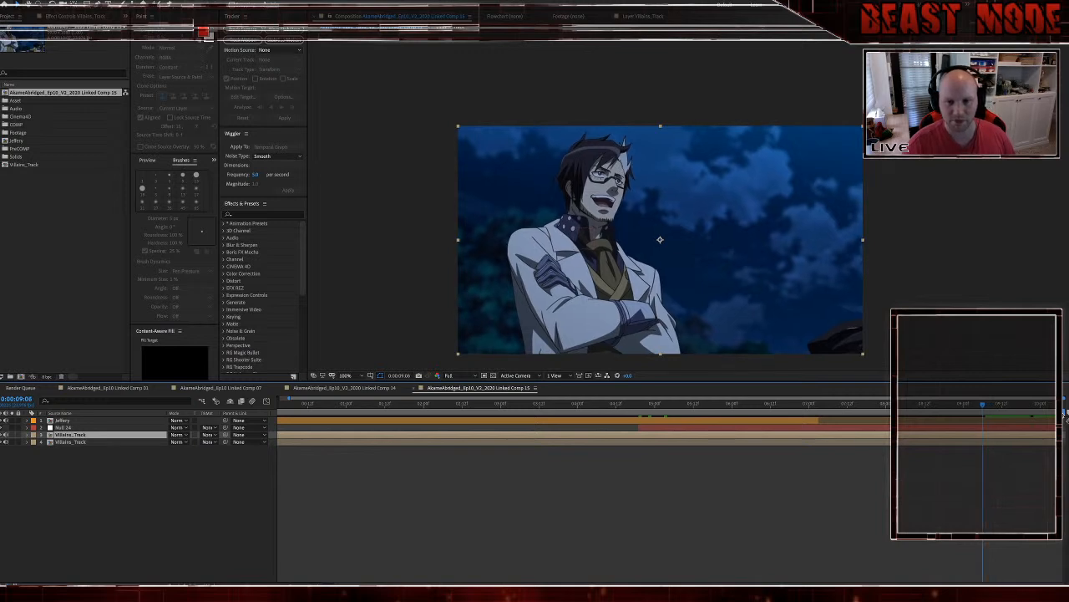
{"action": "key", "text": "Page_Up"}
{"action": "key", "text": "Page_Up"}
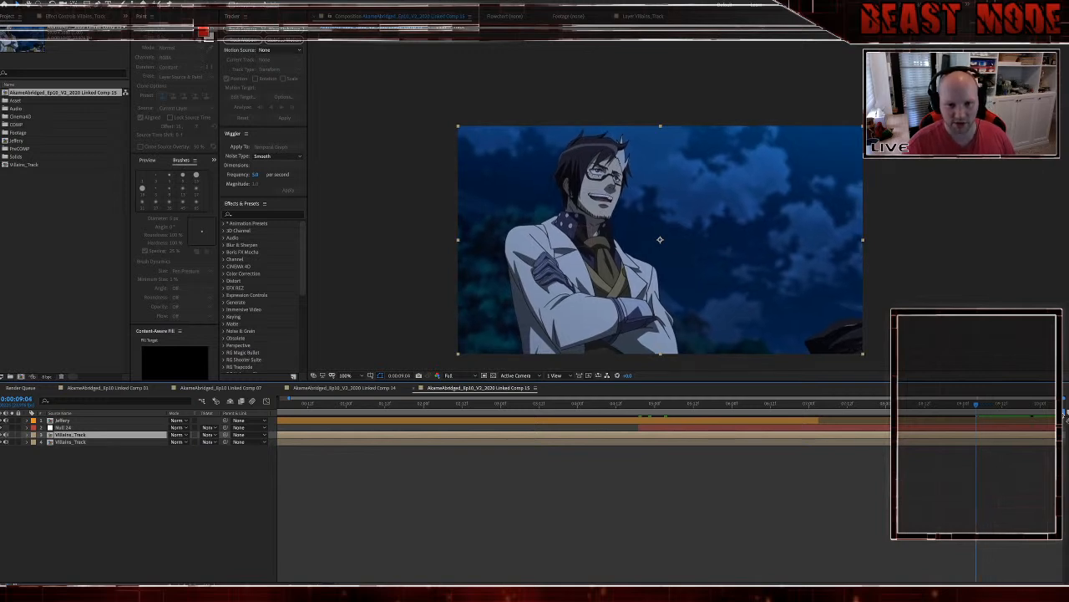
{"action": "key", "text": "Page_Up"}
{"action": "key", "text": "Page_Up"}
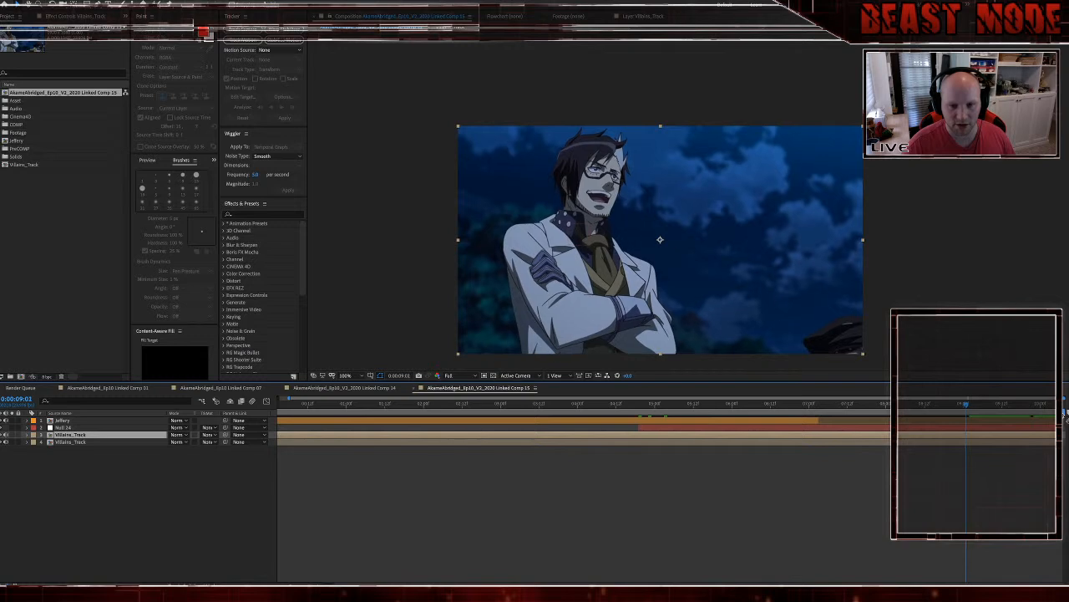
{"action": "key", "text": "Page_Up"}
{"action": "key", "text": "Page_Up"}
{"action": "key", "text": "Page_Up"}
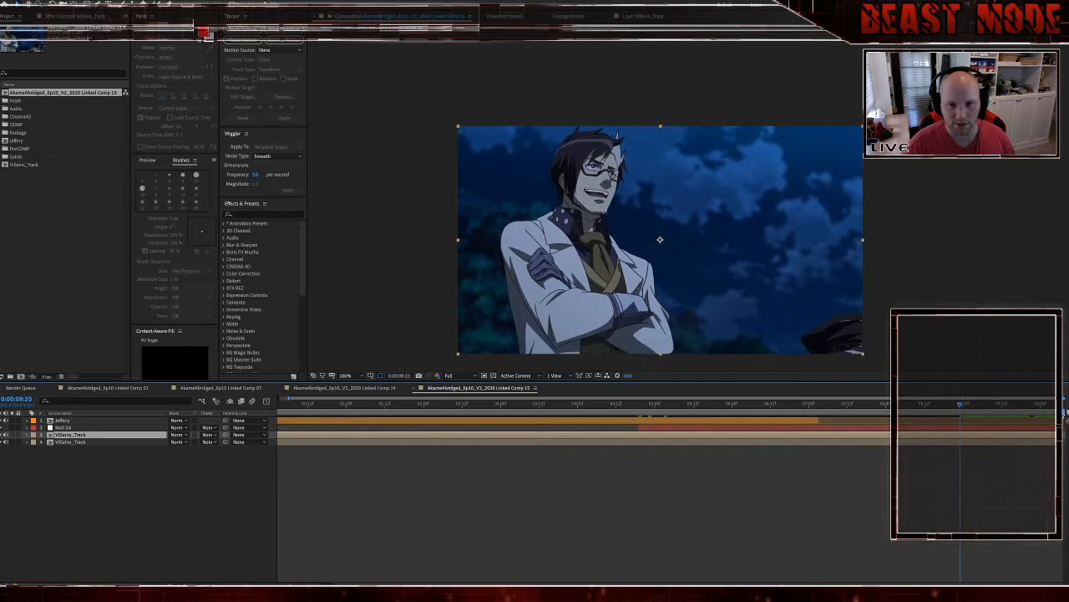
{"action": "key", "text": "Page_Up"}
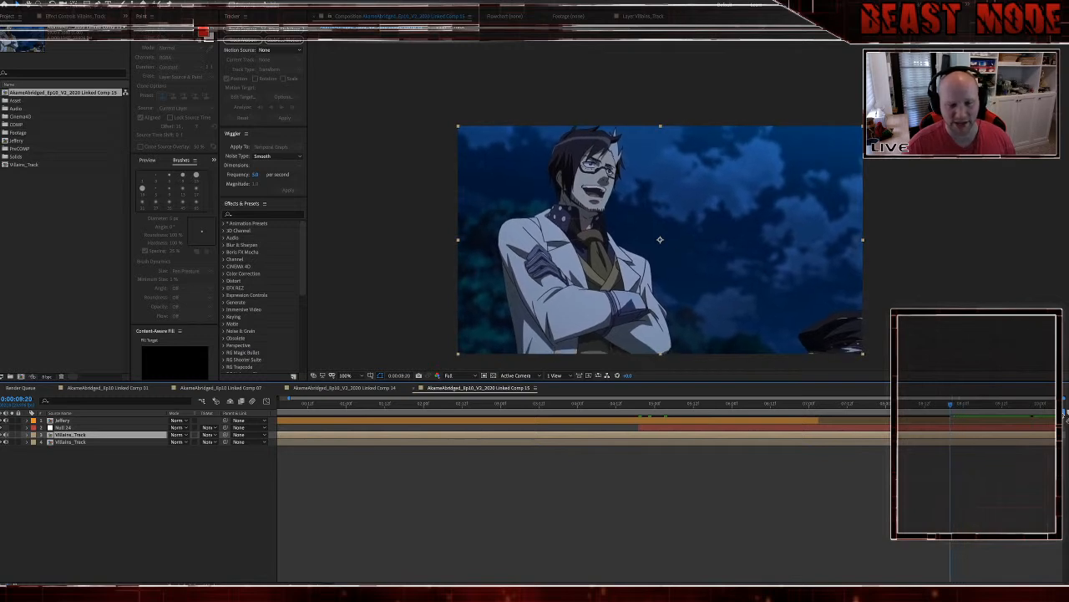
{"action": "key", "text": "Page_Up"}
{"action": "key", "text": "Page_Up"}
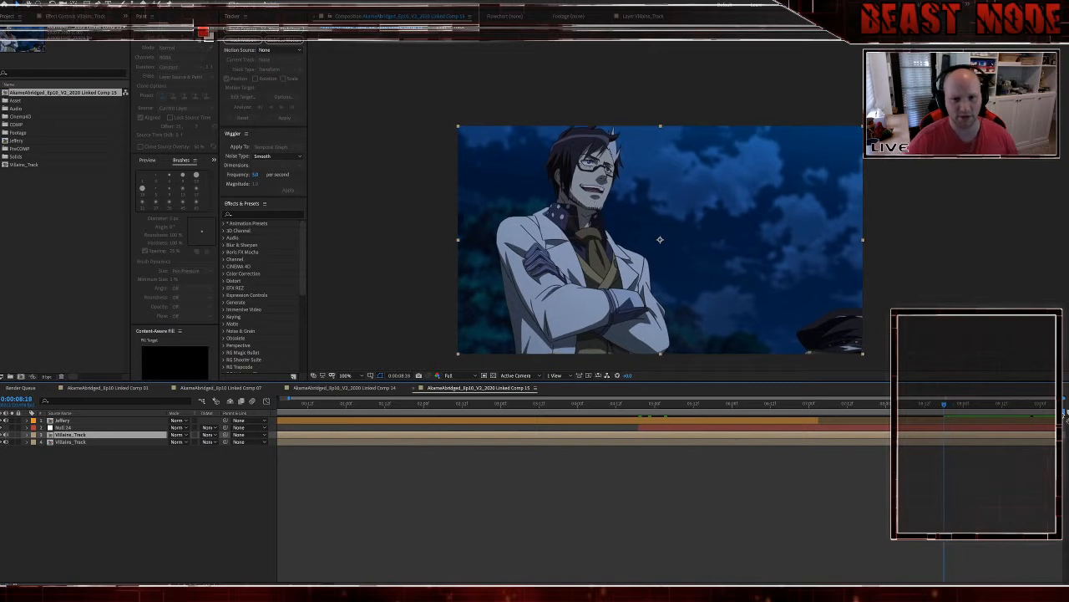
{"action": "key", "text": "Page_Up"}
{"action": "key", "text": "Page_Up"}
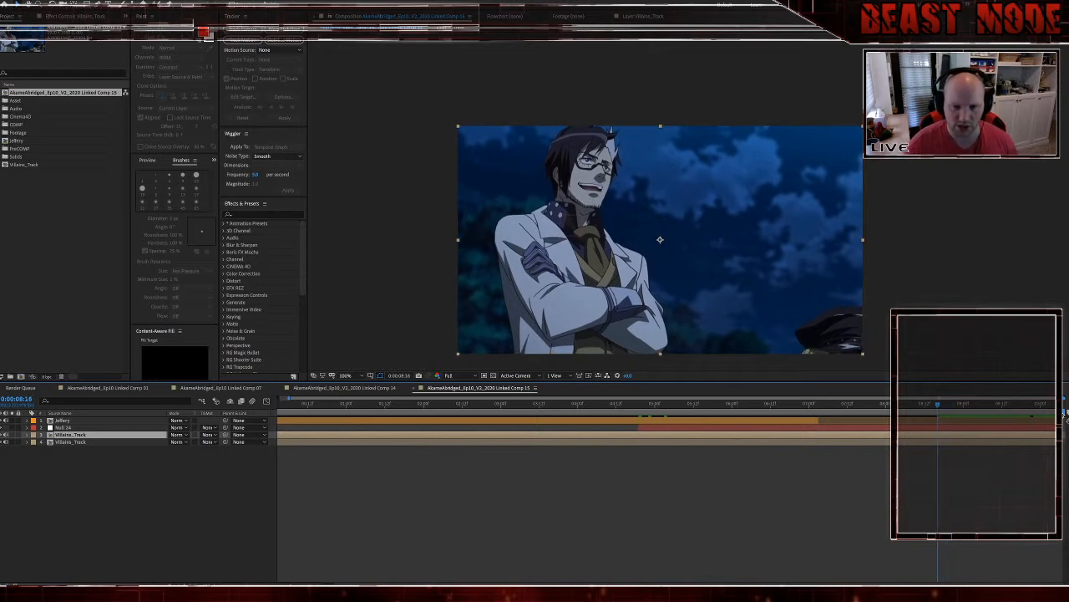
{"action": "key", "text": "Page_Up"}
{"action": "key", "text": "Page_Up"}
{"action": "key", "text": "Page_Up"}
{"action": "key", "text": "Page_Up"}
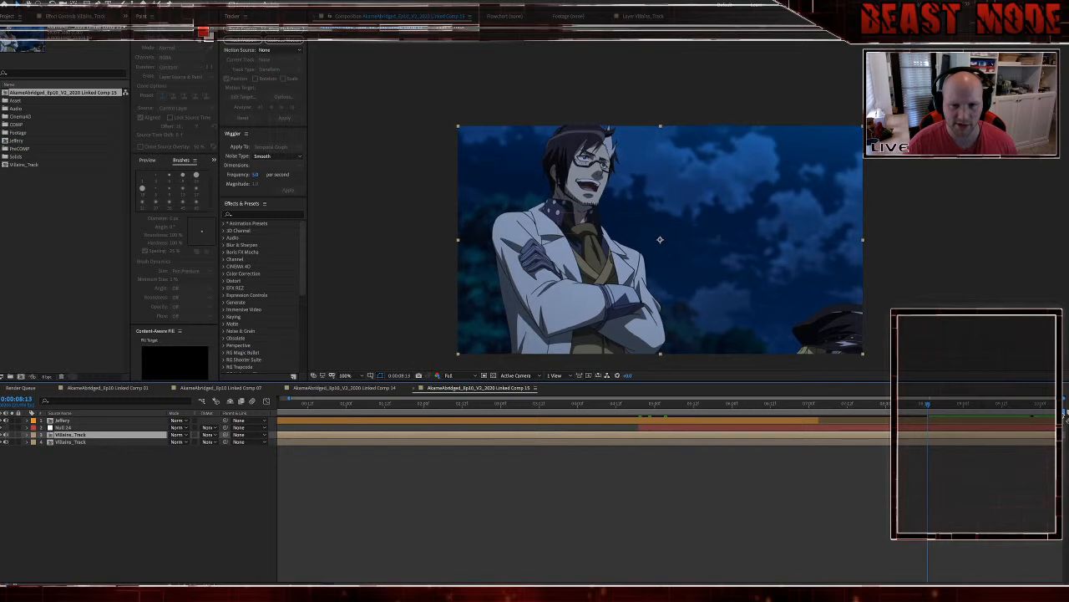
{"action": "key", "text": "Page_Up"}
{"action": "key", "text": "Page_Up"}
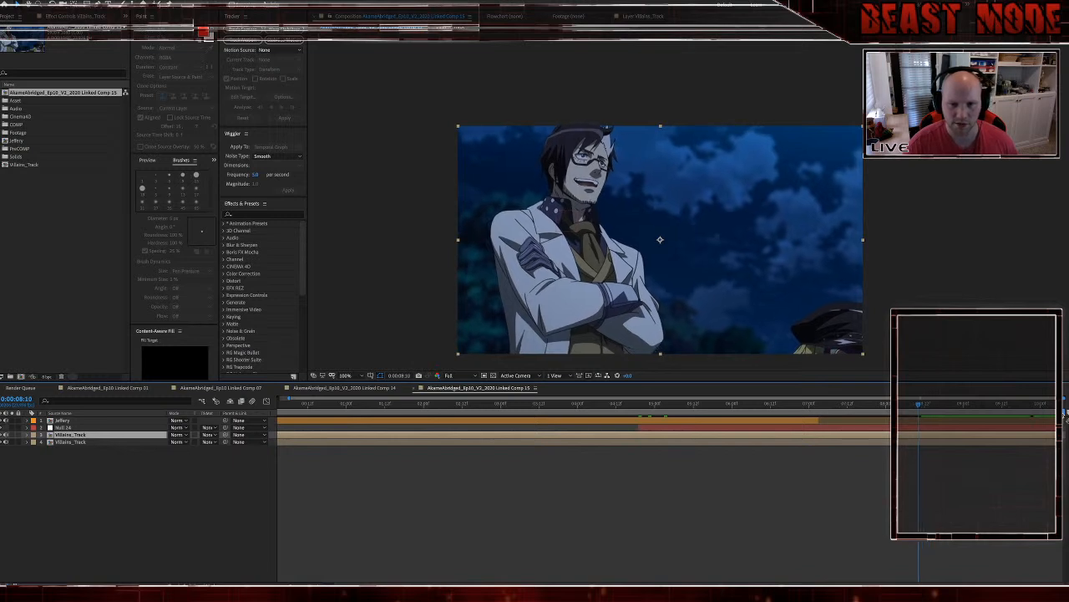
{"action": "key", "text": "Page_Up"}
{"action": "key", "text": "Page_Up"}
{"action": "key", "text": "Page_Up"}
{"action": "key", "text": "Page_Up"}
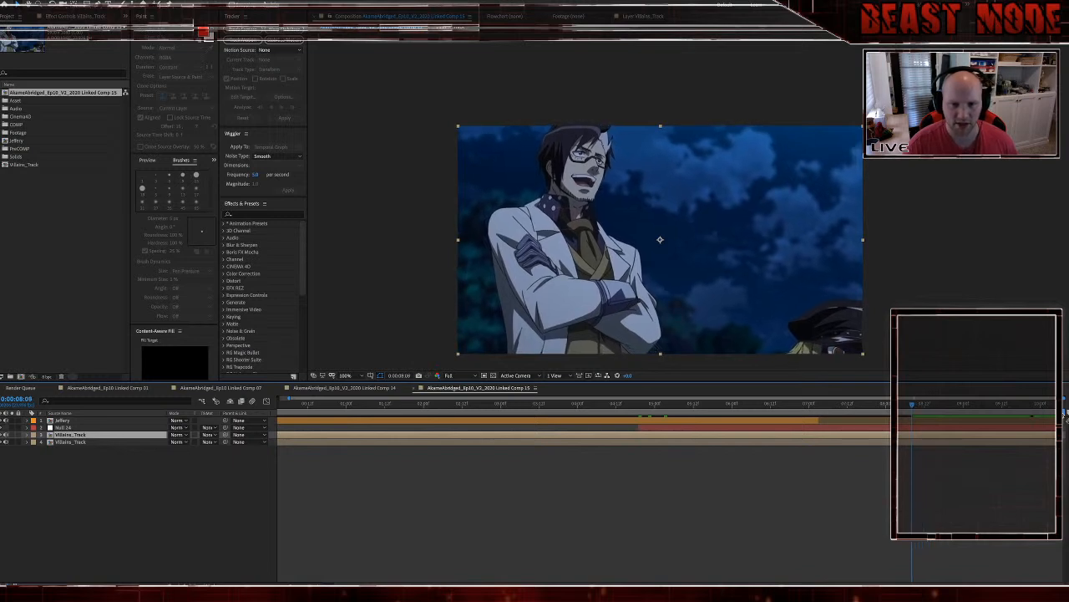
{"action": "key", "text": "Page_Up"}
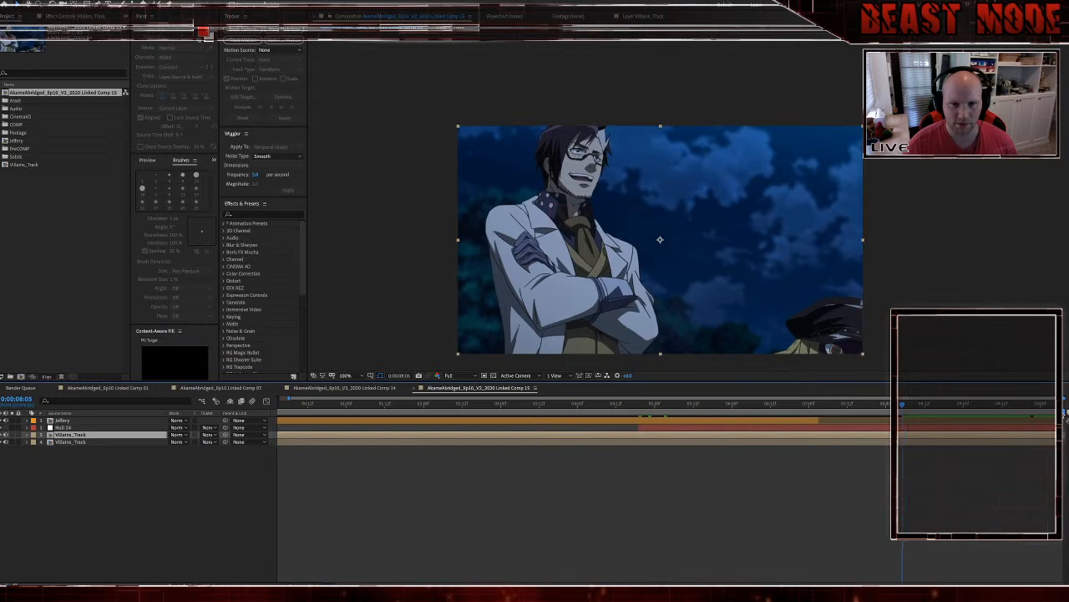
{"action": "key", "text": "Page_Up"}
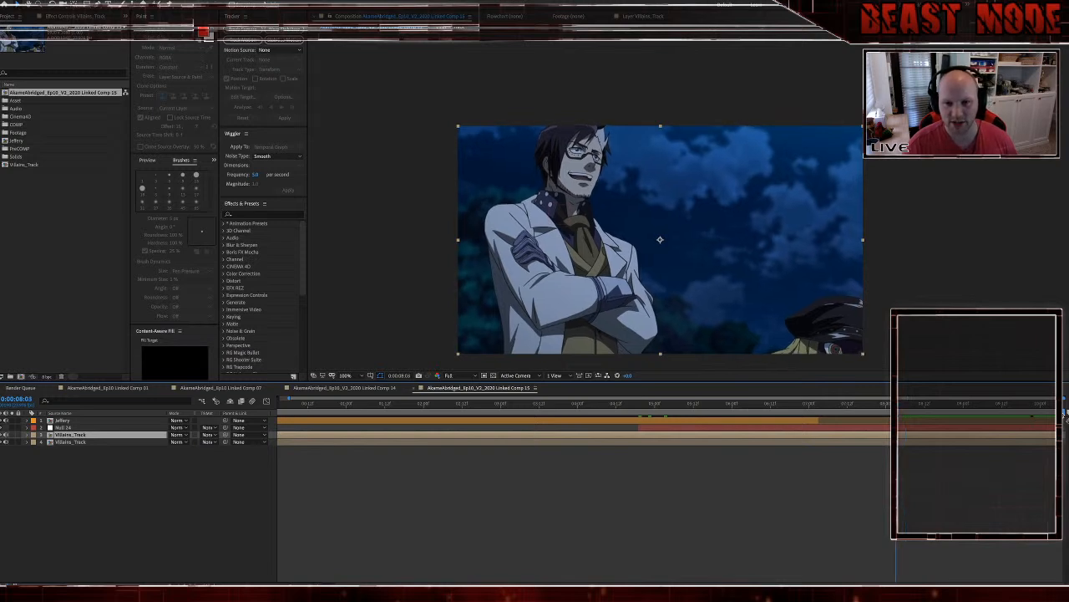
{"action": "key", "text": "Page_Up"}
{"action": "key", "text": "Page_Up"}
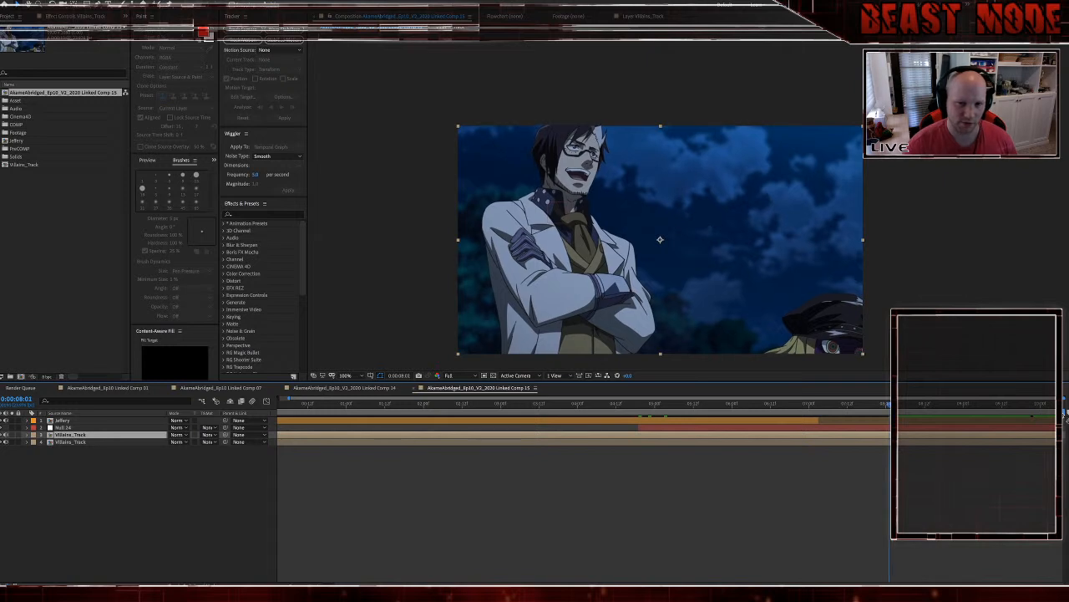
Step: Step backward through the shot from 0:00:08:01 to 0:00:06:21, looking for a frame where the white-coated villain's mouth is closed
{"action": "key", "text": "Page_Up"}
{"action": "key", "text": "Page_Up"}
{"action": "key", "text": "Page_Up"}
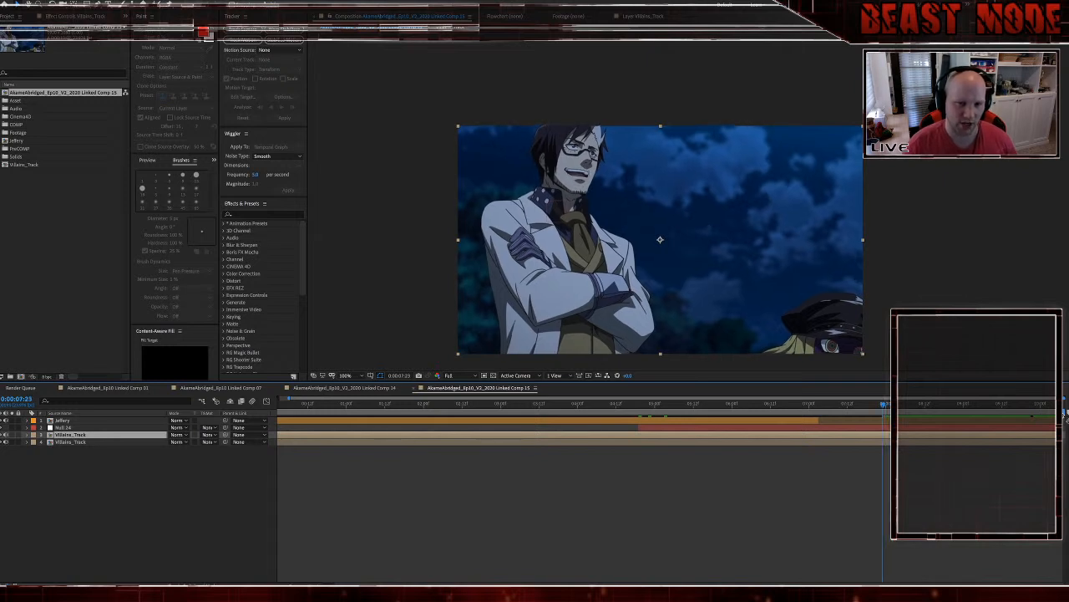
{"action": "key", "text": "Page_Up"}
{"action": "key", "text": "Page_Up"}
{"action": "key", "text": "Page_Up"}
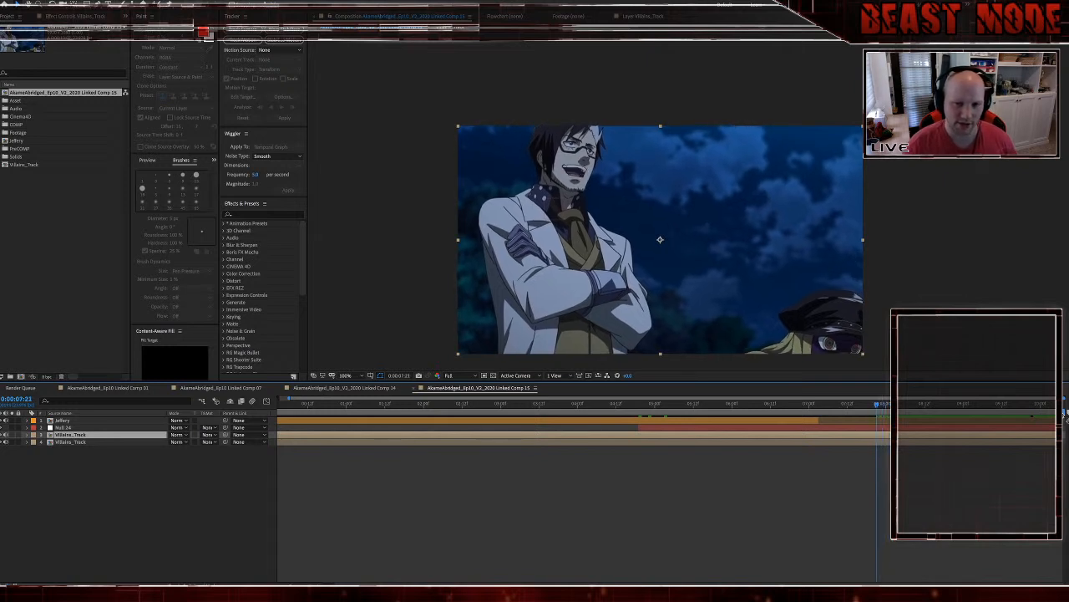
{"action": "key", "text": "Page_Up"}
{"action": "key", "text": "Page_Up"}
{"action": "key", "text": "Page_Up"}
{"action": "key", "text": "Page_Up"}
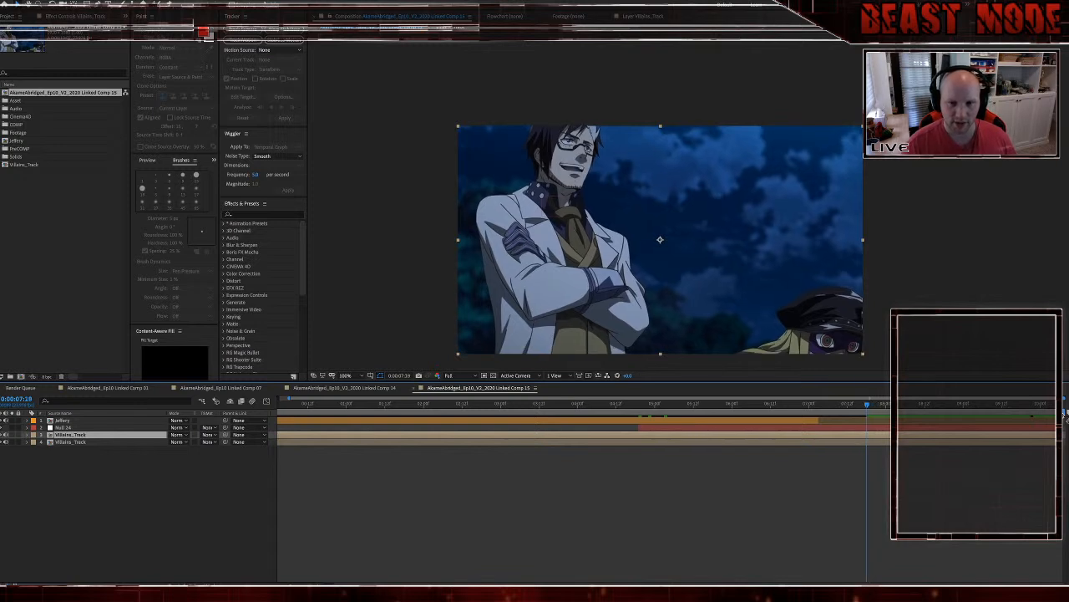
{"action": "key", "text": "Page_Up"}
{"action": "key", "text": "Page_Up"}
{"action": "key", "text": "Page_Up"}
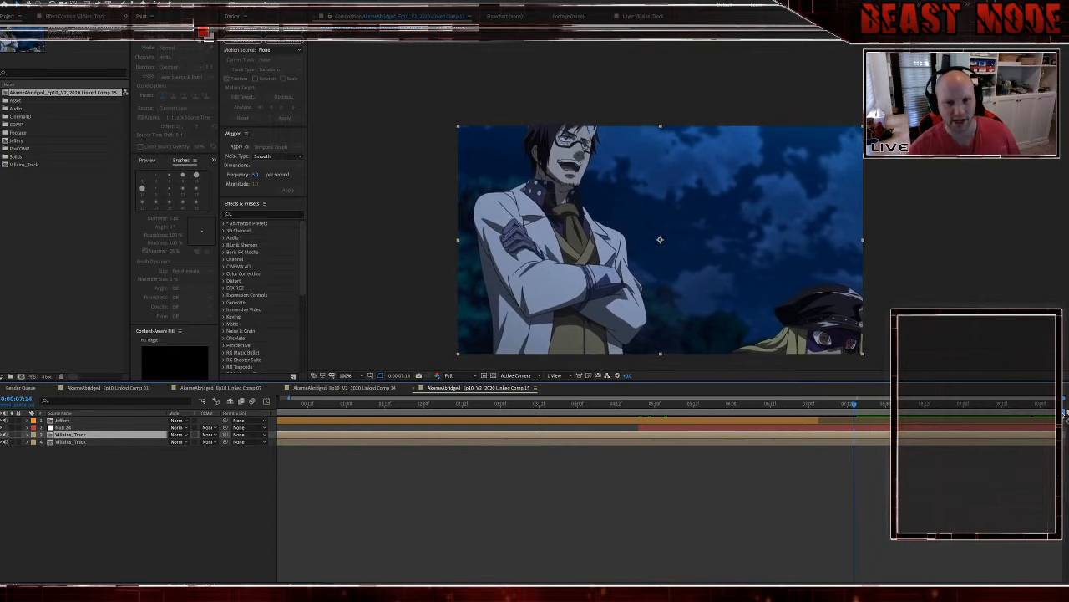
{"action": "key", "text": "Page_Up"}
{"action": "key", "text": "Page_Up"}
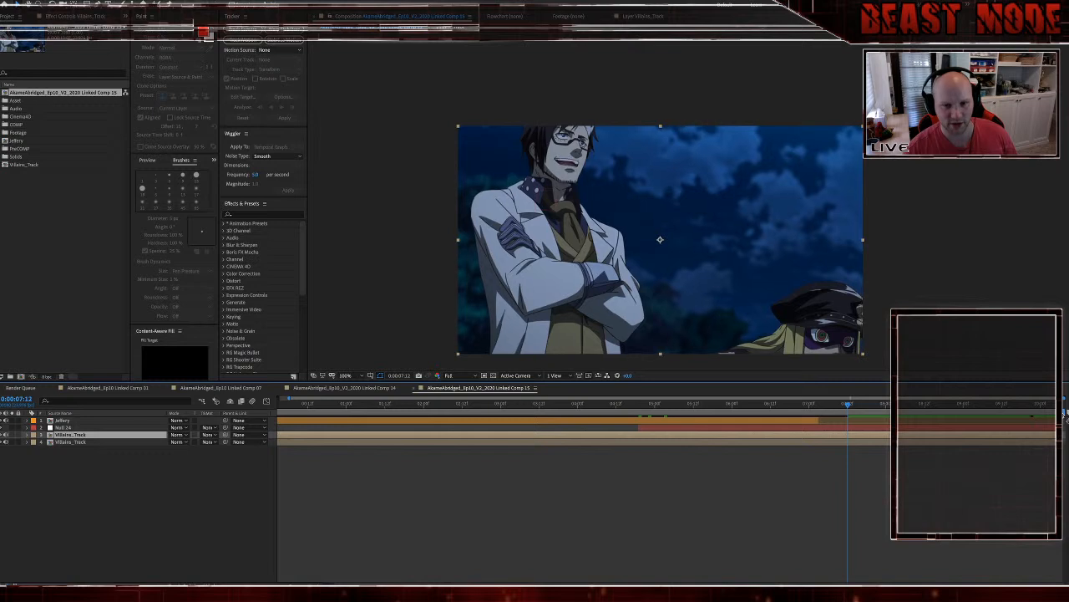
{"action": "key", "text": "Page_Up"}
{"action": "key", "text": "Page_Up"}
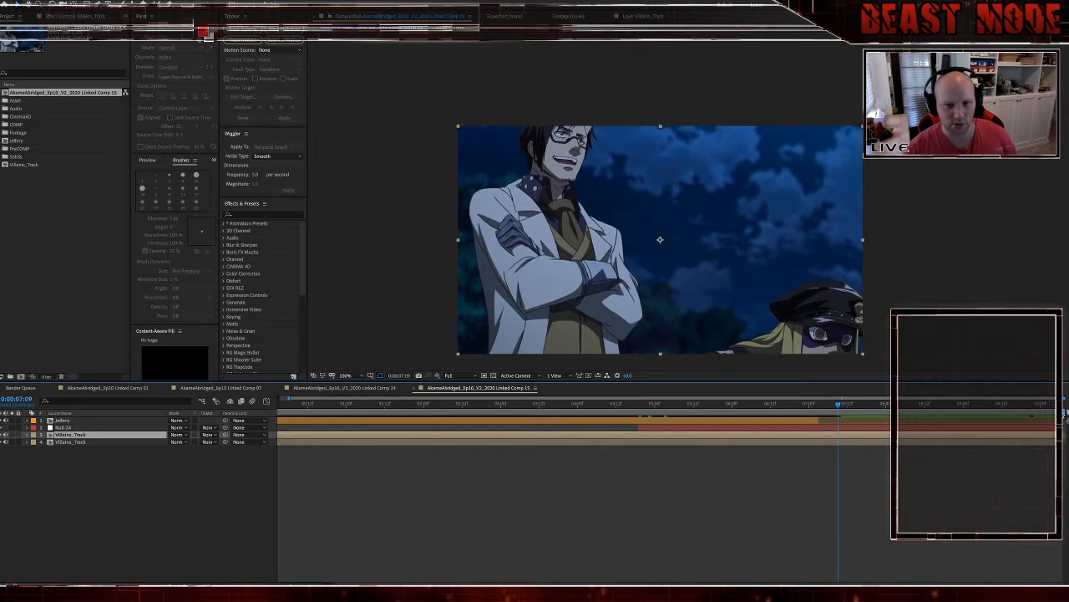
{"action": "key", "text": "Page_Up"}
{"action": "key", "text": "Page_Up"}
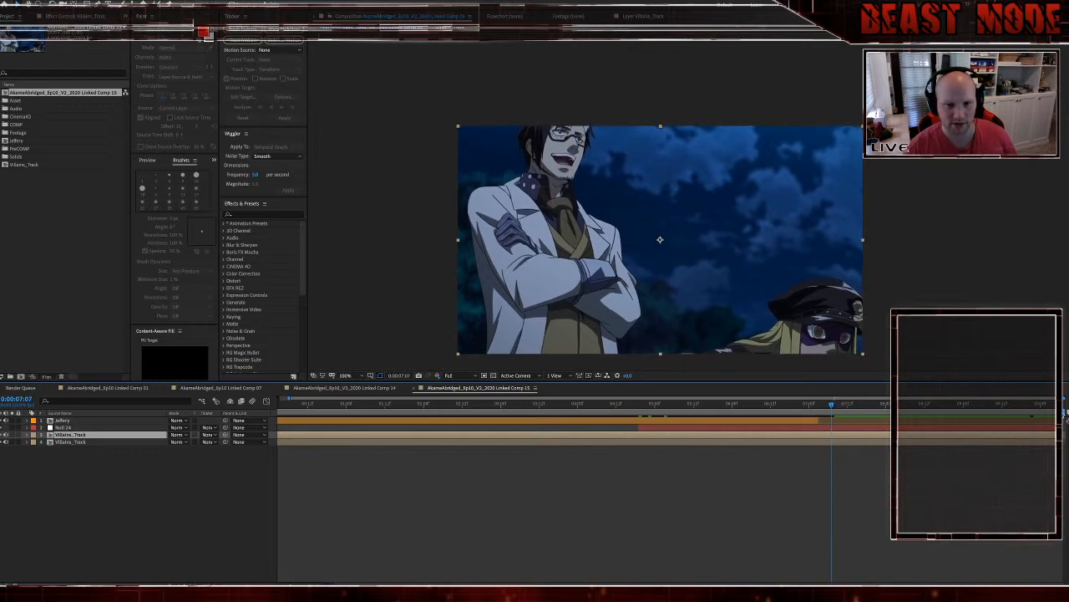
{"action": "key", "text": "Page_Up"}
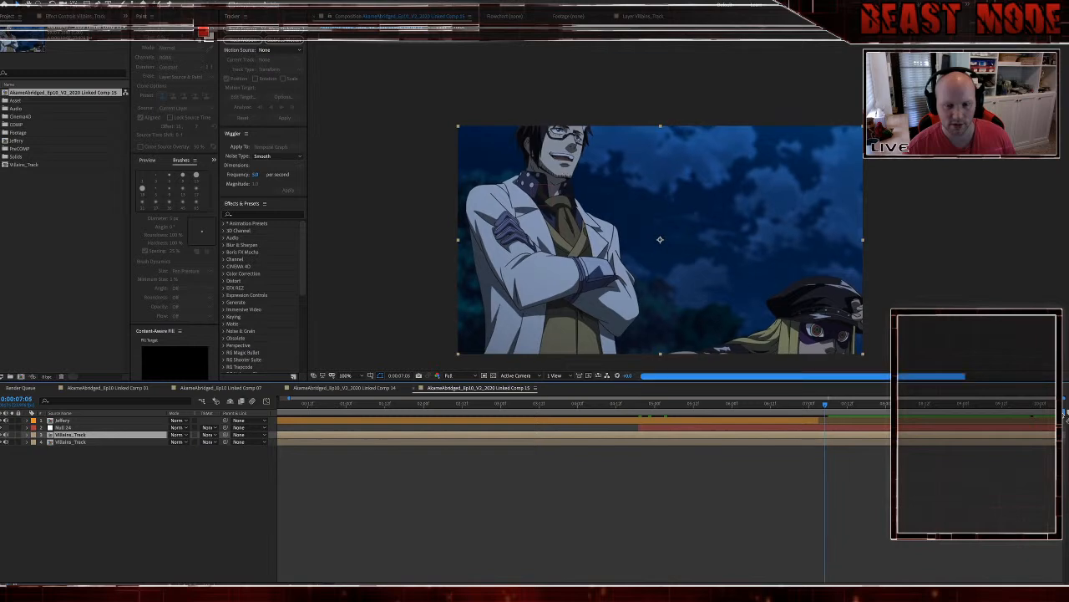
{"action": "key", "text": "Page_Up"}
{"action": "key", "text": "Page_Up"}
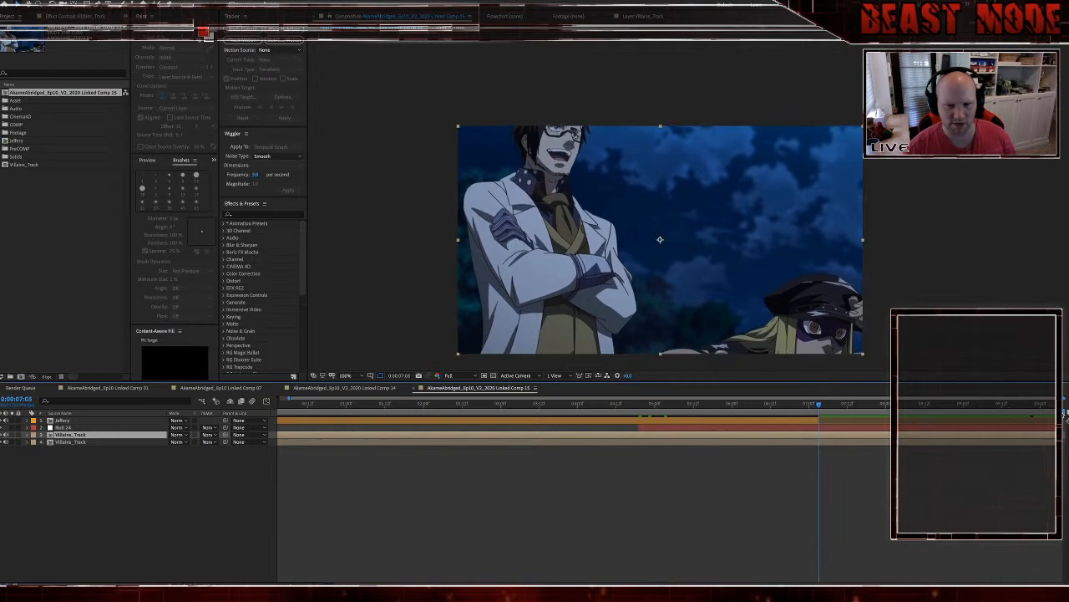
{"action": "key", "text": "Page_Up"}
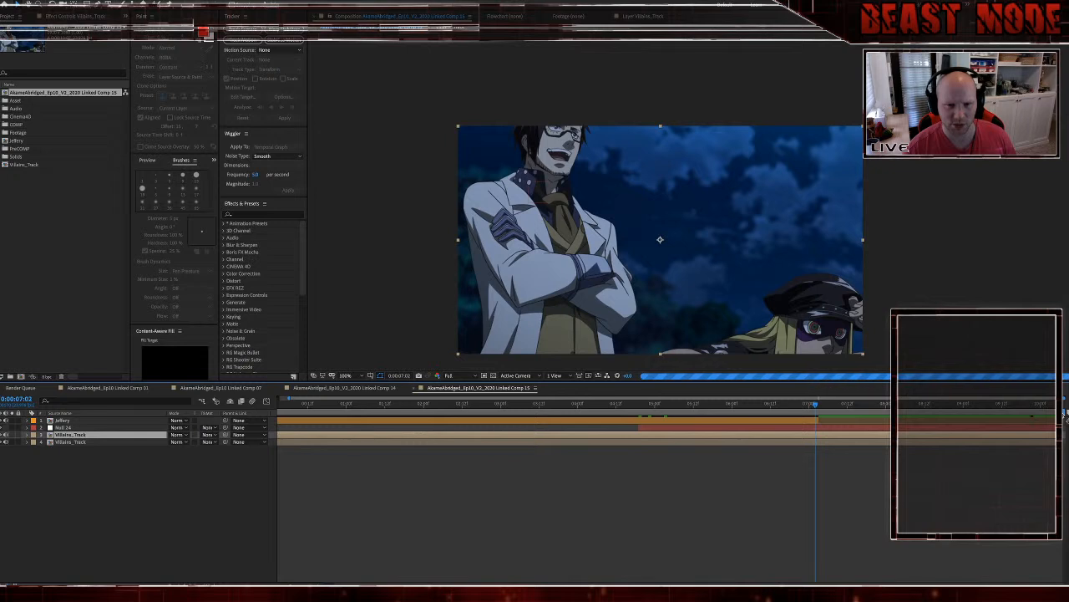
{"action": "key", "text": "Page_Up"}
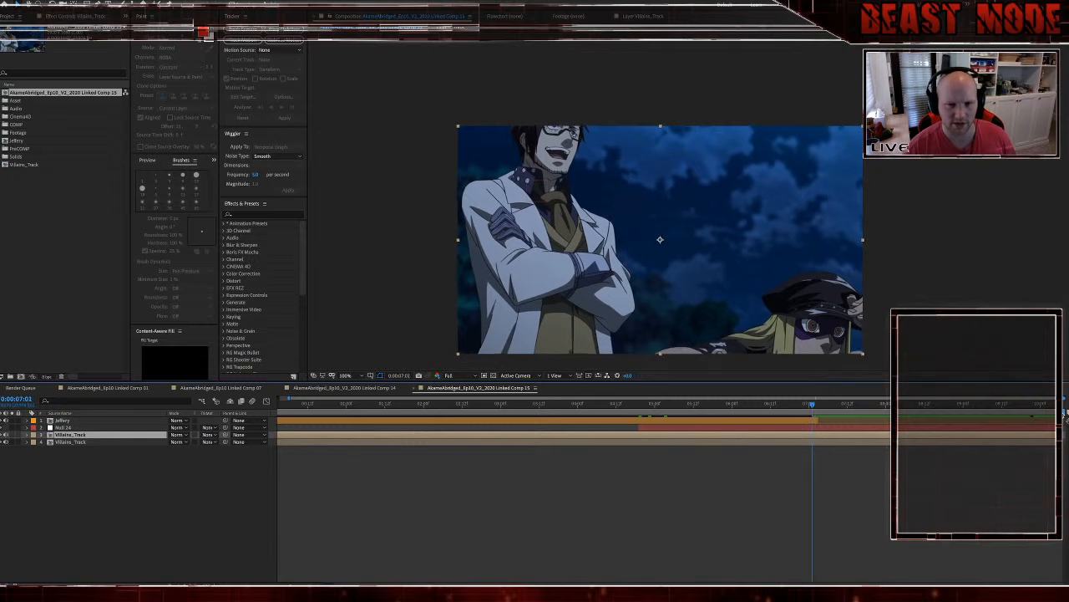
{"action": "key", "text": "Page_Up"}
{"action": "key", "text": "Page_Up"}
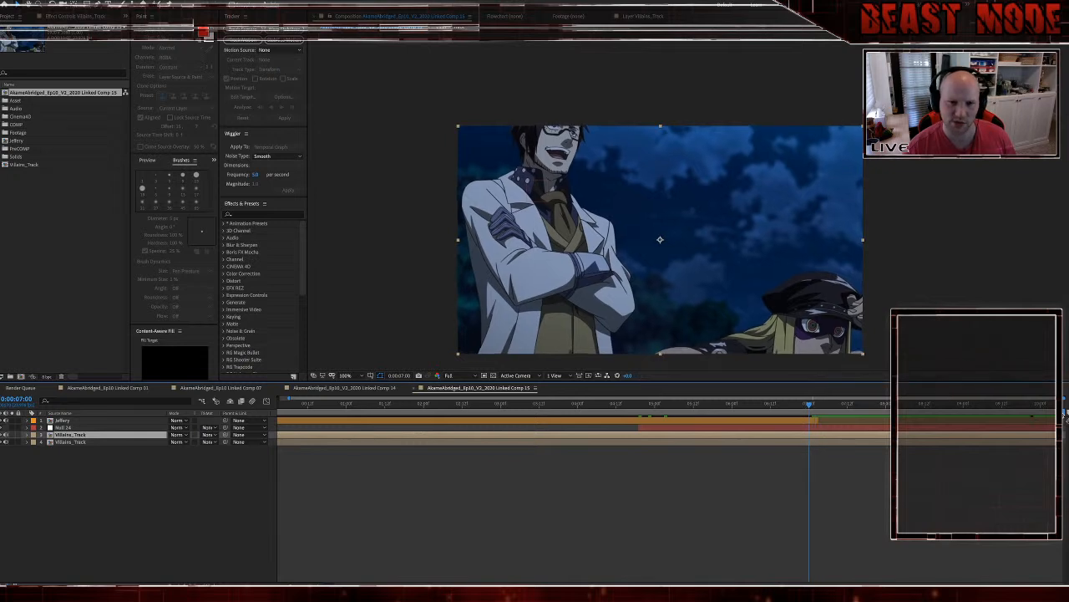
{"action": "key", "text": "Page_Up"}
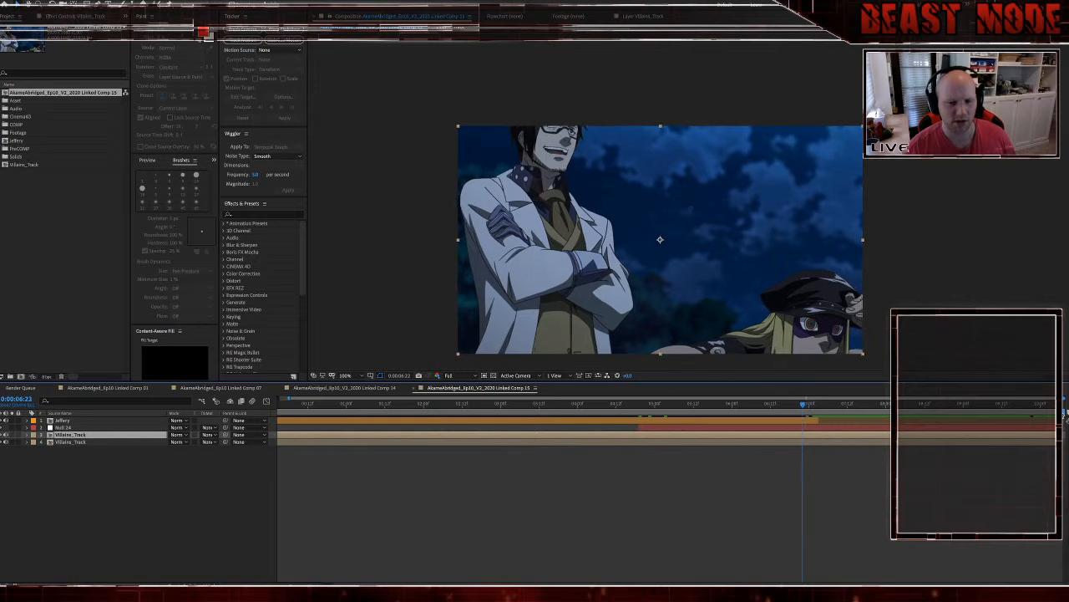
{"action": "key", "text": "Page_Up"}
{"action": "key", "text": "Page_Up"}
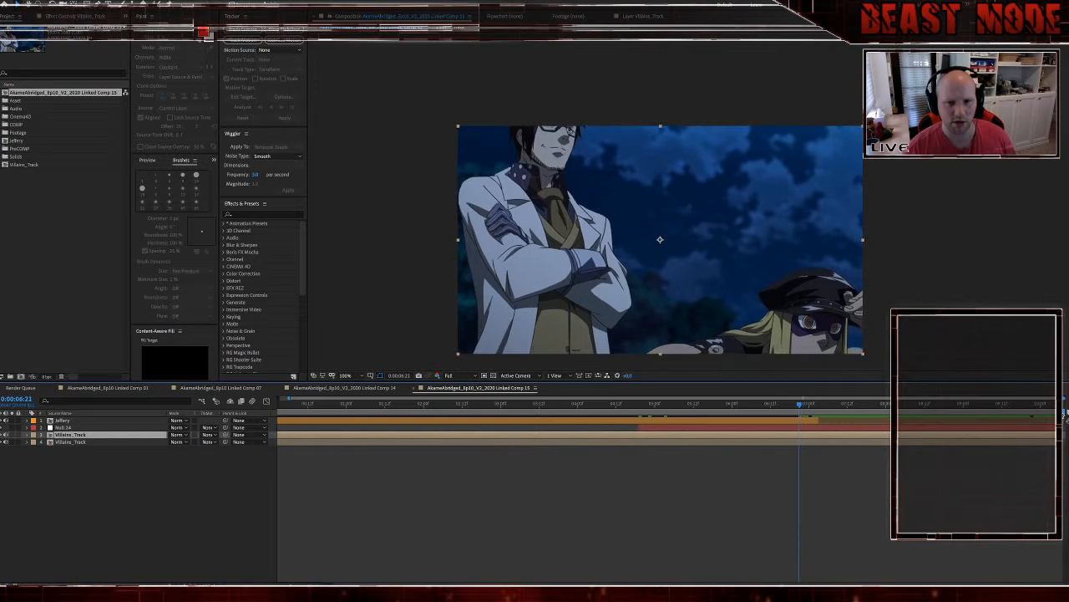
Step: Freeze the upper Villains_Track layer on the frame at 0:00:06:21 and parent it to Null 24
{"action": "right_click", "coordinate": [877, 435]}
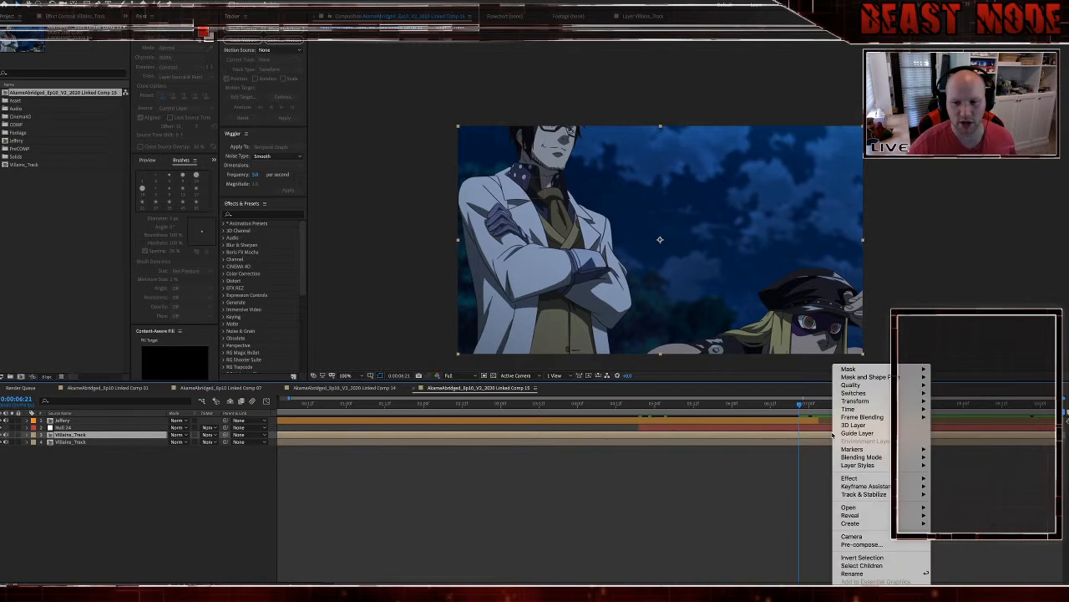
{"action": "mouse_move", "coordinate": [877, 408]}
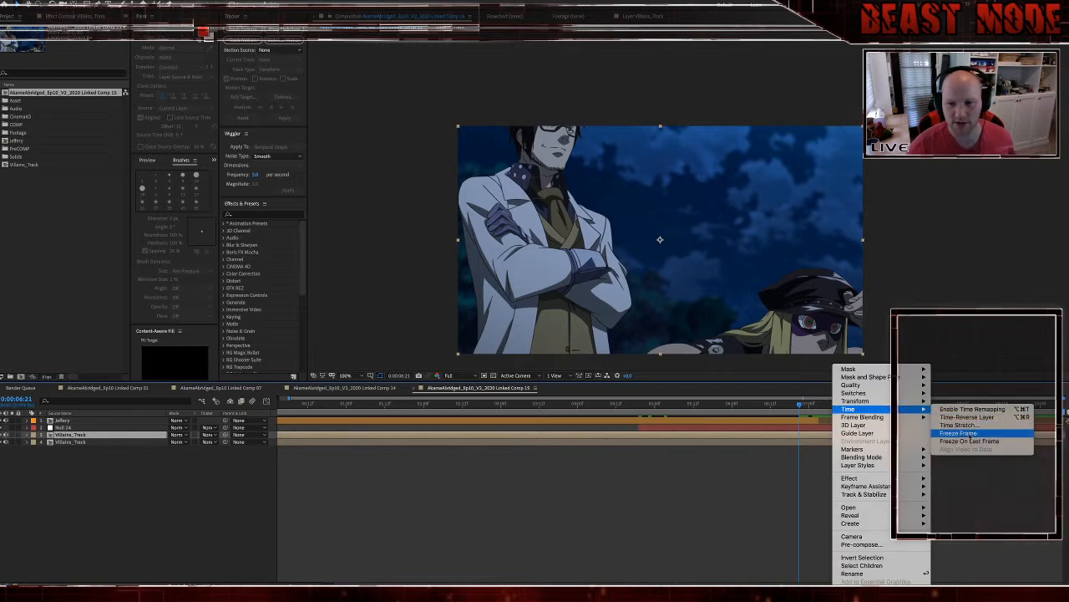
{"action": "left_click", "coordinate": [969, 435]}
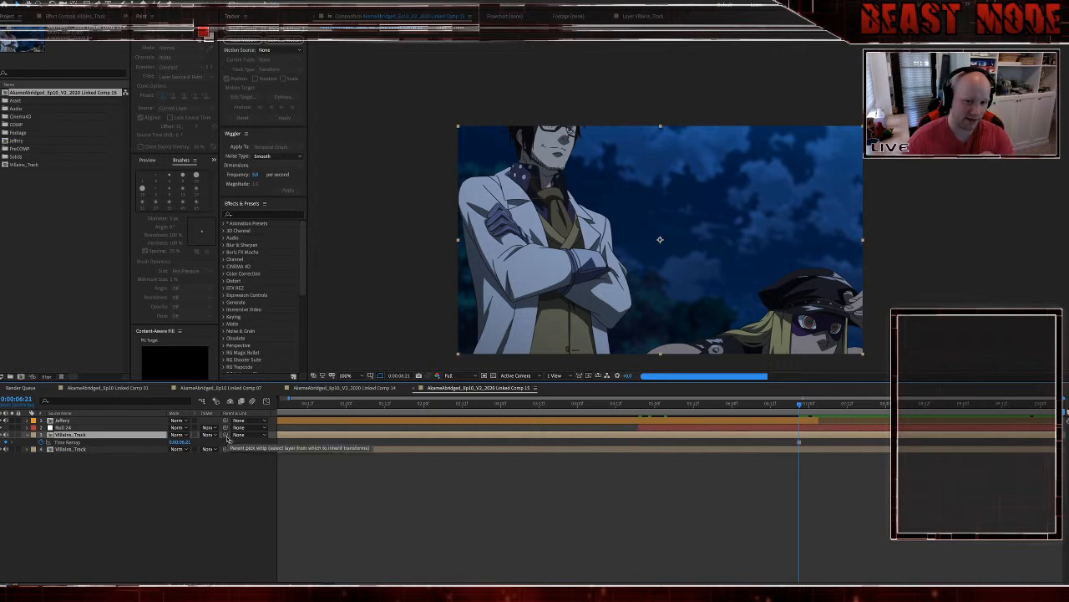
{"action": "left_click_drag", "start_coordinate": [227, 435], "coordinate": [225, 427]}
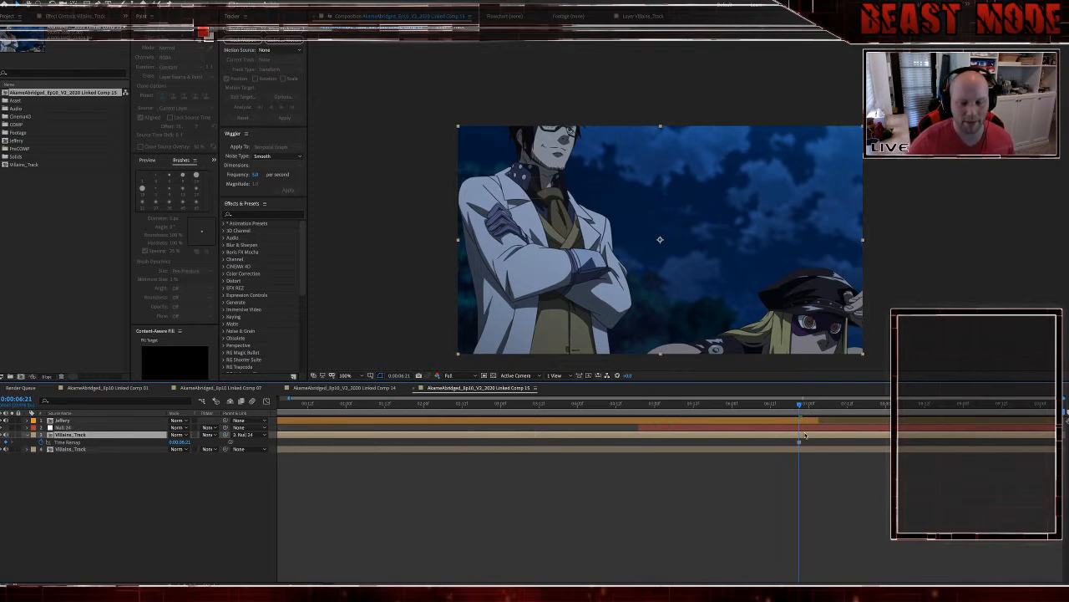
Step: Undo the parenting, go to 0:00:07:22, and parent the frozen Villains_Track layer to Null 24 there
{"action": "left_click", "coordinate": [899, 409]}
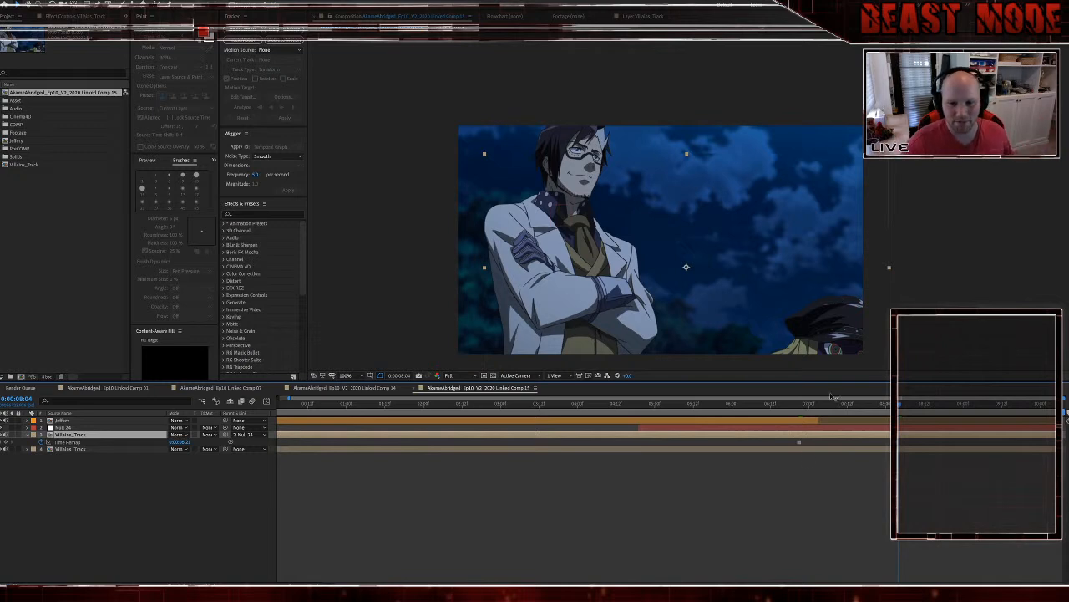
{"action": "left_click", "coordinate": [799, 408]}
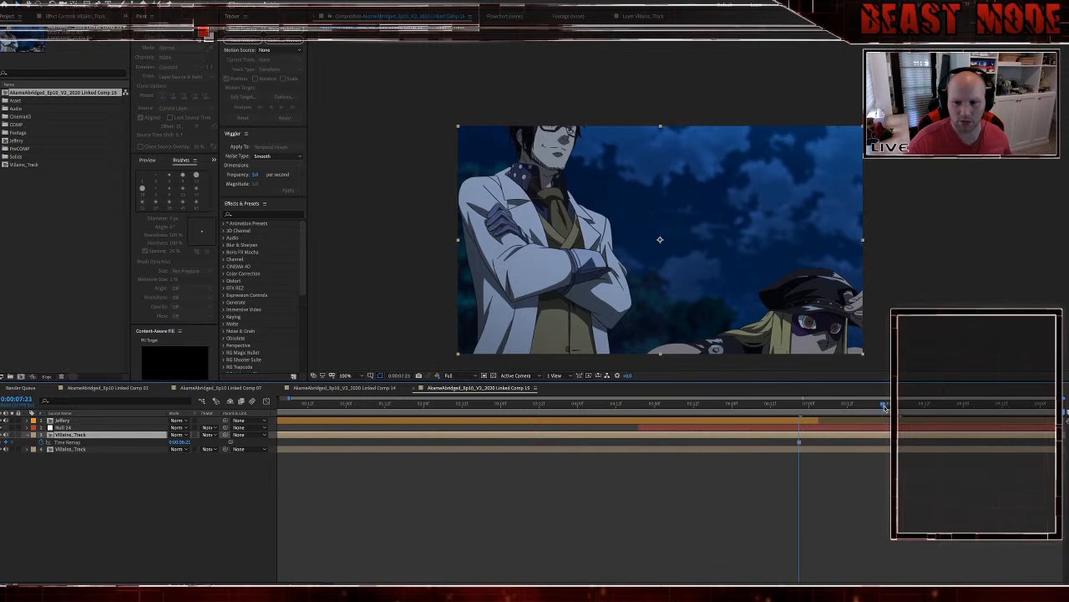
{"action": "key", "text": "Home"}
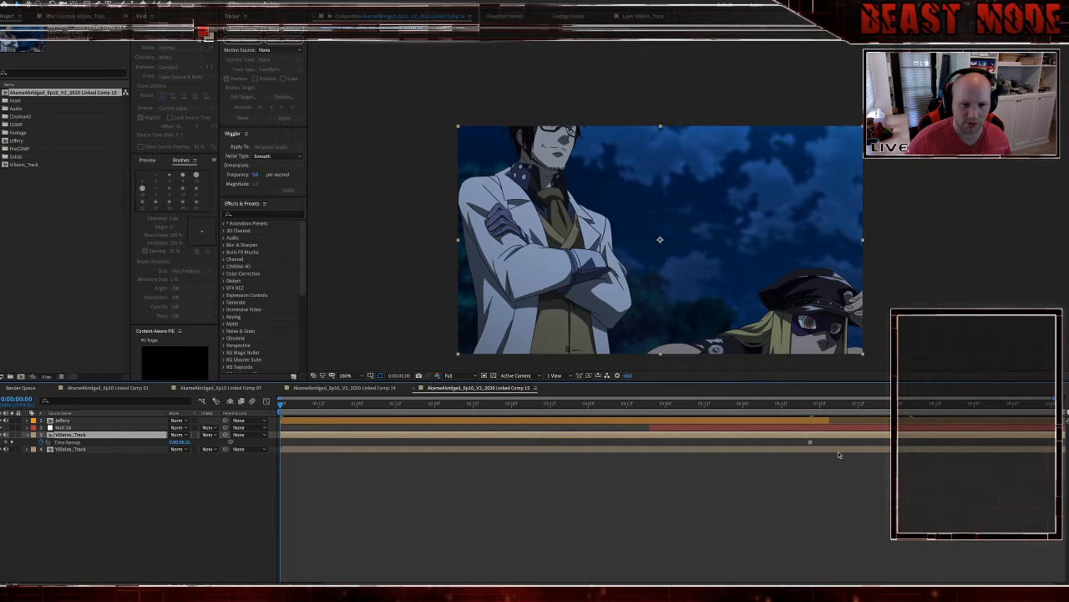
{"action": "key", "text": "End"}
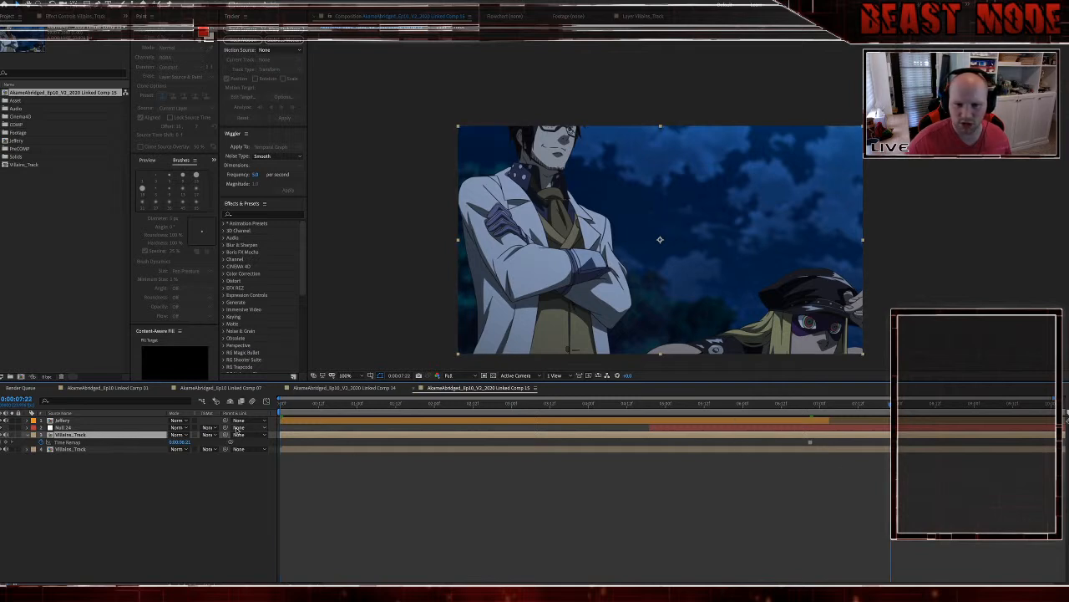
{"action": "left_click_drag", "start_coordinate": [225, 434], "coordinate": [225, 429]}
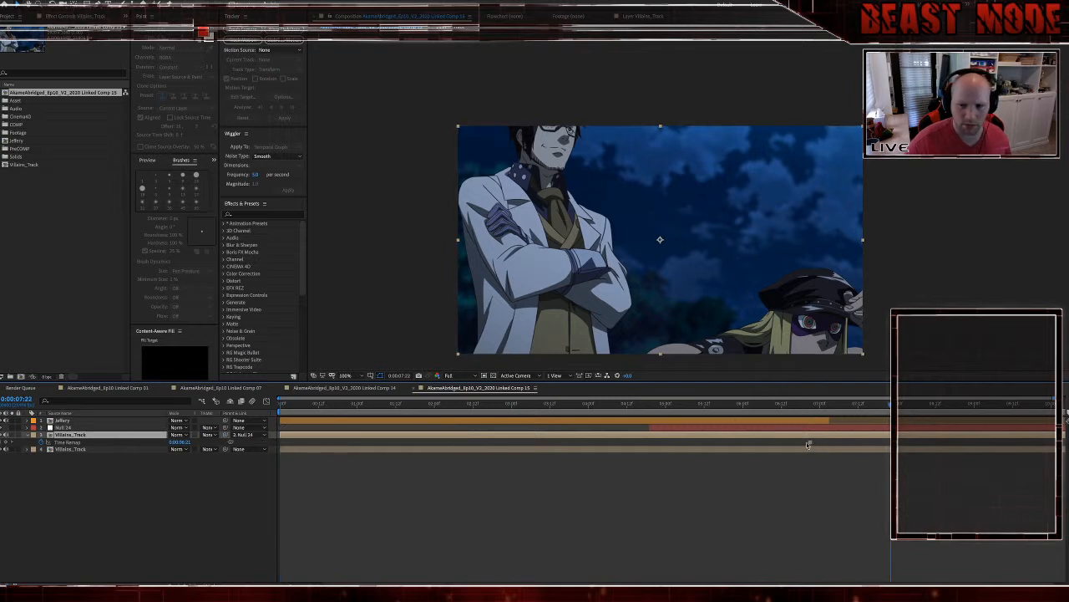
Step: Draw a closed Pen mask around the villain's mouth and chin on the frozen Villains_Track layer
{"action": "scroll", "coordinate": [677, 284], "scroll_direction": "up", "scroll_amount": 3}
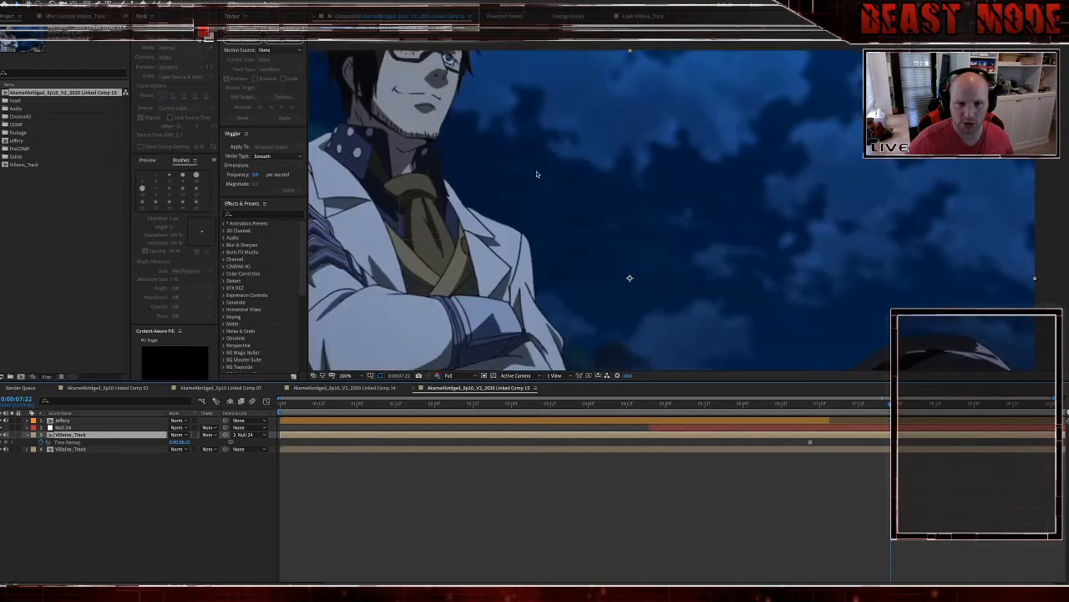
{"action": "scroll", "coordinate": [545, 215], "scroll_direction": "down", "scroll_amount": 1}
{"action": "left_click", "coordinate": [548, 205]}
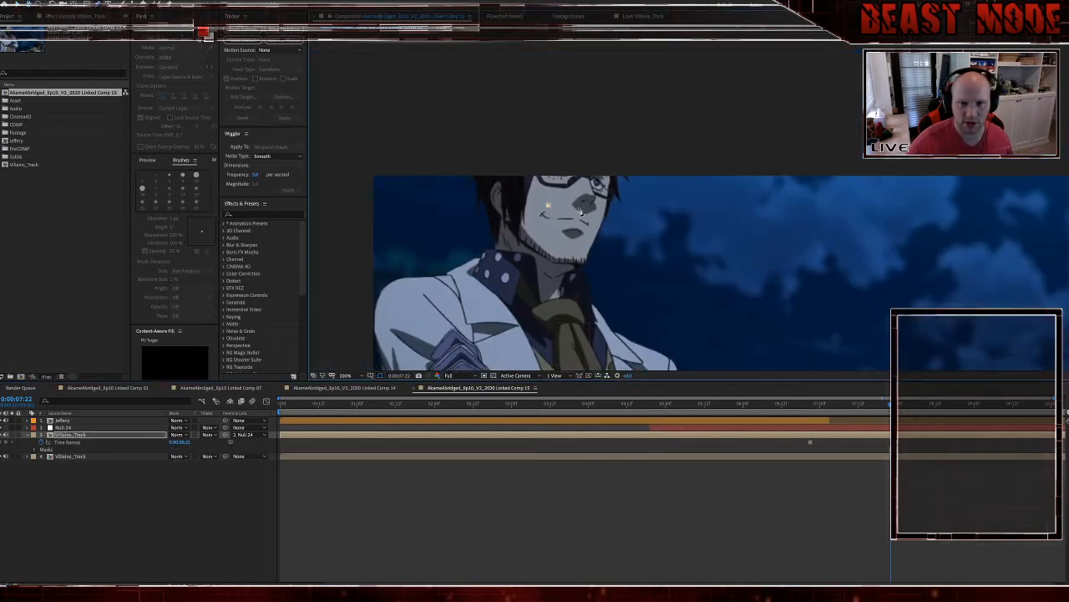
{"action": "left_click", "coordinate": [596, 213]}
{"action": "left_click", "coordinate": [588, 244]}
{"action": "left_click", "coordinate": [579, 254]}
{"action": "left_click", "coordinate": [546, 247]}
{"action": "left_click", "coordinate": [529, 217]}
{"action": "left_click", "coordinate": [532, 205]}
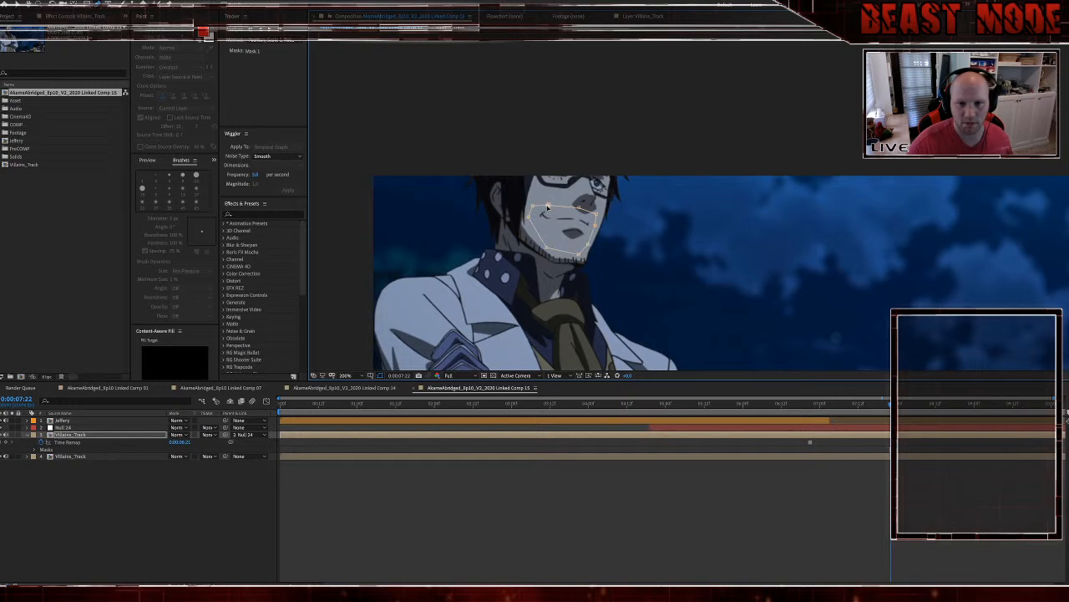
{"action": "left_click", "coordinate": [548, 204]}
Step: Deselect the layer and scrub back to 0:00:07:17 to check how the masked mouth patch follows the face
{"action": "scroll", "coordinate": [548, 205], "scroll_direction": "down", "scroll_amount": 1}
{"action": "scroll", "coordinate": [616, 204], "scroll_direction": "down", "scroll_amount": 1}
{"action": "left_click", "coordinate": [926, 480]}
{"action": "left_click_drag", "start_coordinate": [898, 407], "coordinate": [875, 420]}
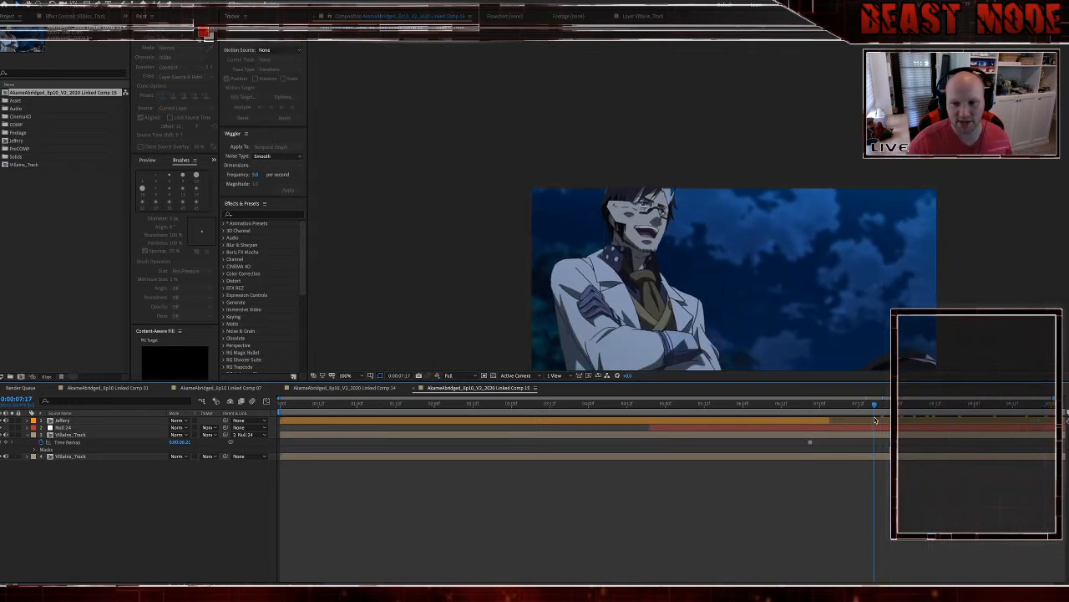
Step: Undo the mask, parenting, freeze frame and duplication of the Villains_Track layer, and look through the undo history
{"action": "key", "text": "ctrl+z"}
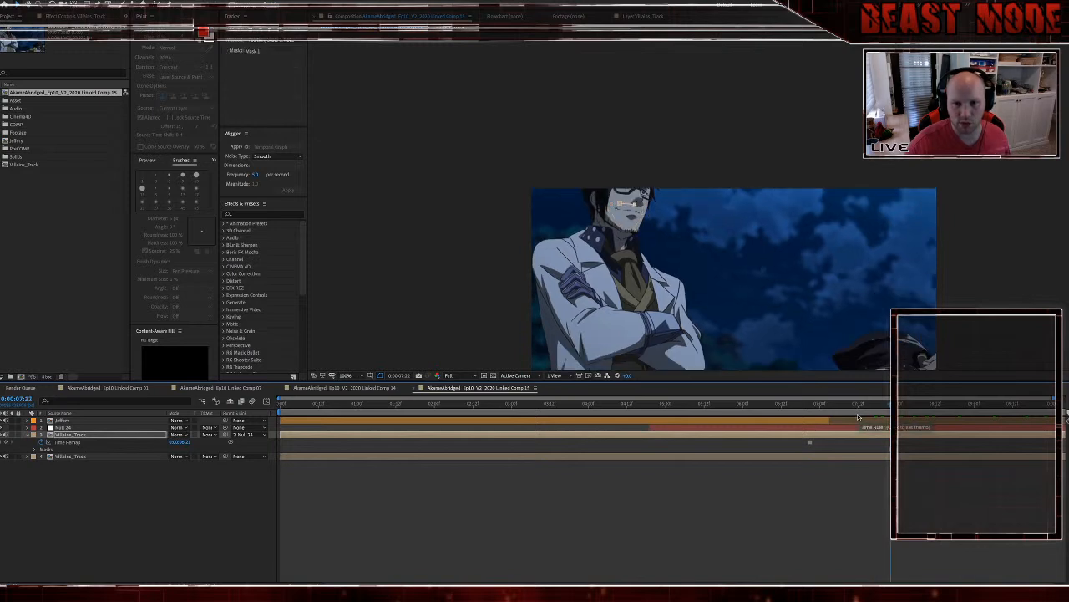
{"action": "left_click", "coordinate": [815, 405]}
{"action": "key", "text": "ctrl+z"}
{"action": "left_click", "coordinate": [816, 405]}
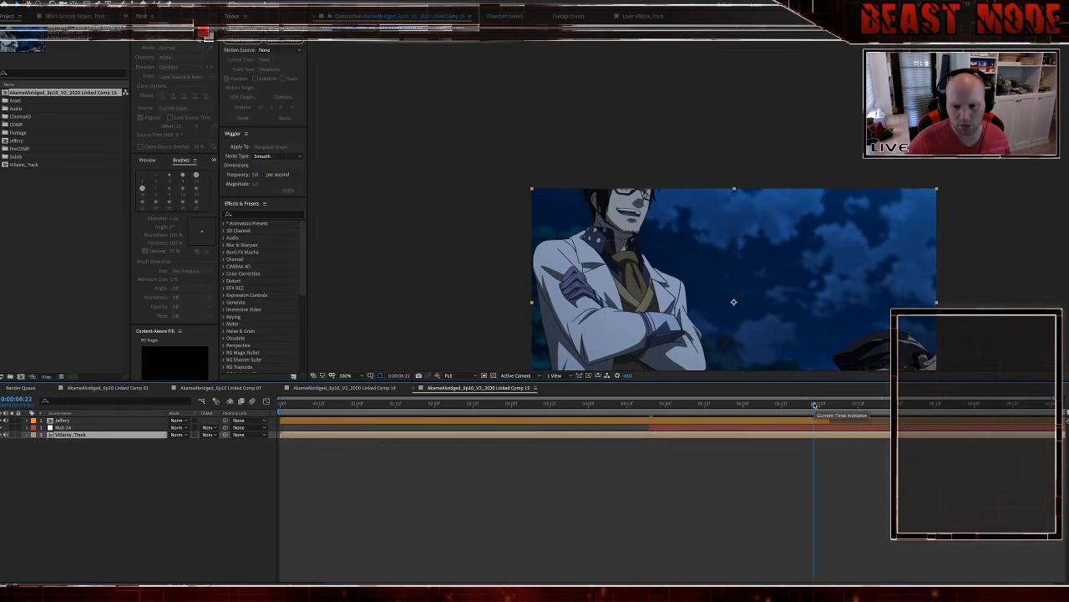
{"action": "left_click", "coordinate": [857, 471]}
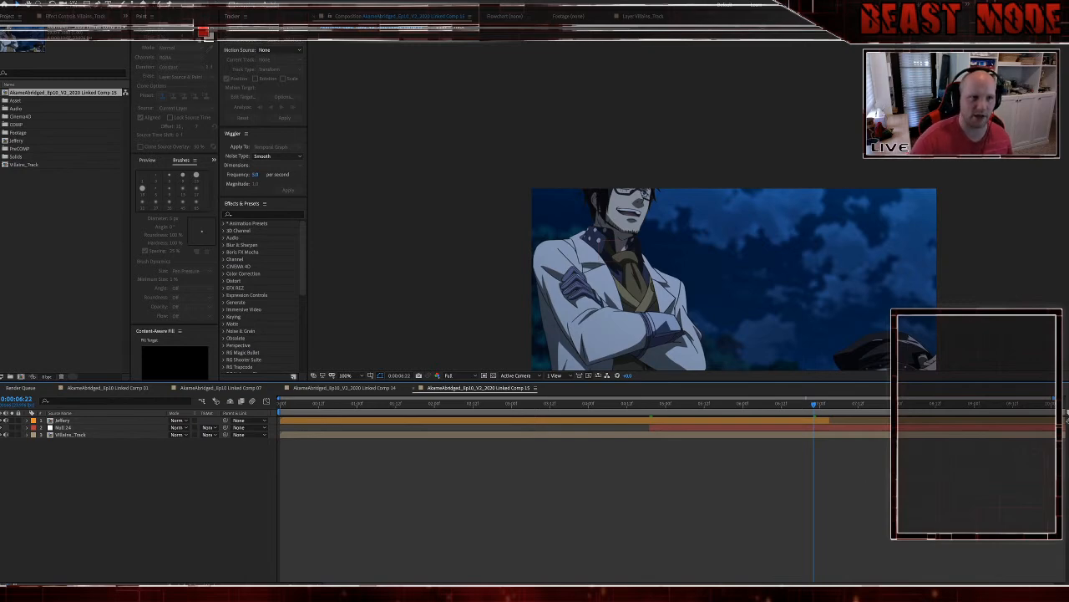
{"action": "left_click", "coordinate": [61, 0]}
{"action": "mouse_move", "coordinate": [82, 1]}
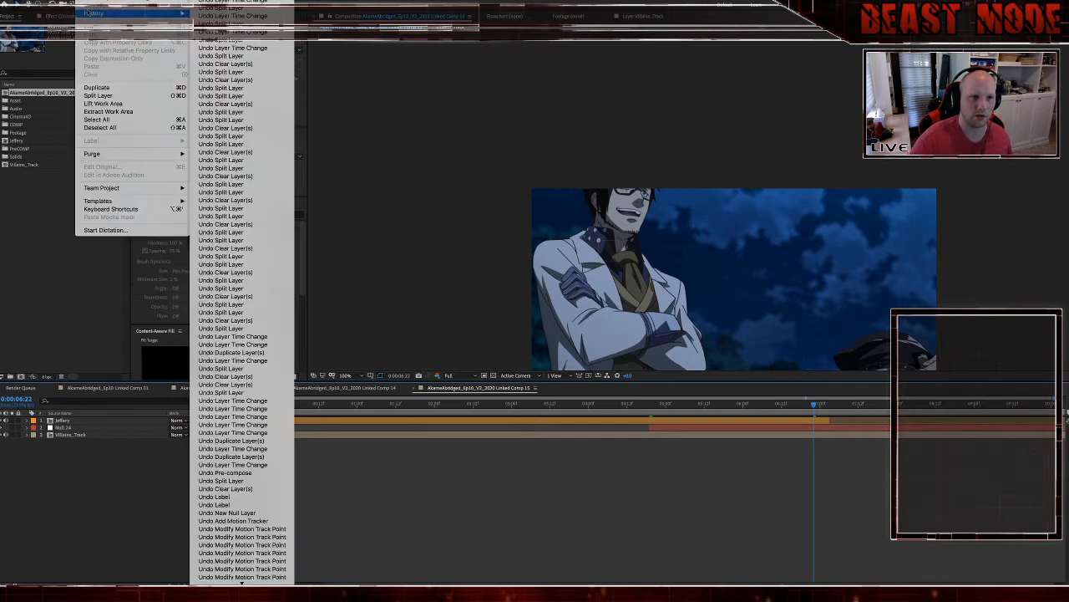
{"action": "left_click", "coordinate": [700, 432]}
Step: Duplicate the Villains_Track layer and freeze the copy on the closed-mouth frame at 0:00:06:21
{"action": "left_click", "coordinate": [749, 438]}
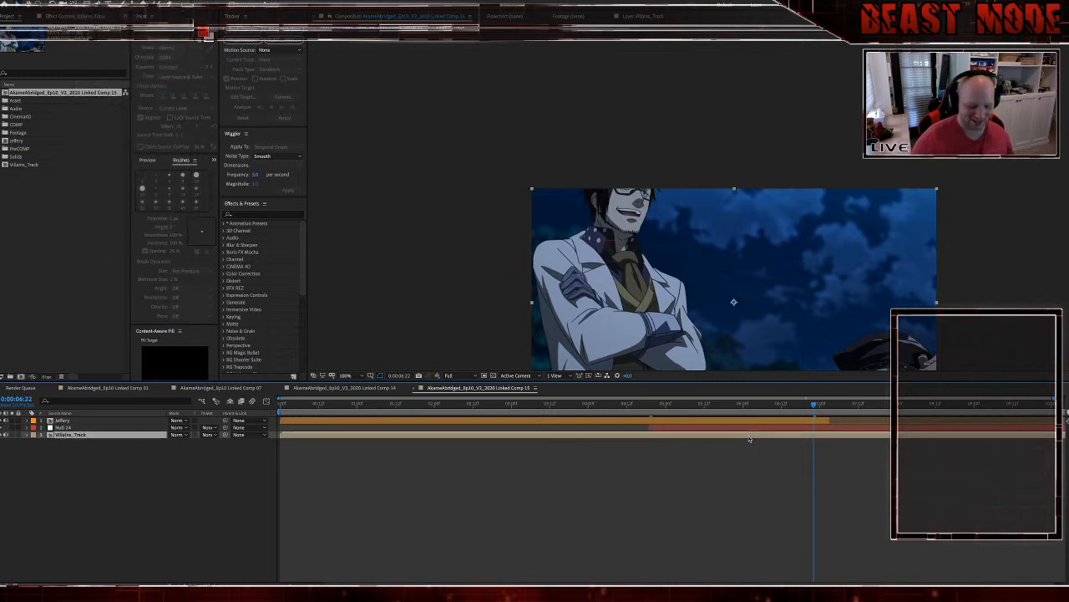
{"action": "key", "text": "Page_Up"}
{"action": "key", "text": "super+d"}
{"action": "right_click", "coordinate": [750, 437]}
{"action": "mouse_move", "coordinate": [765, 409]}
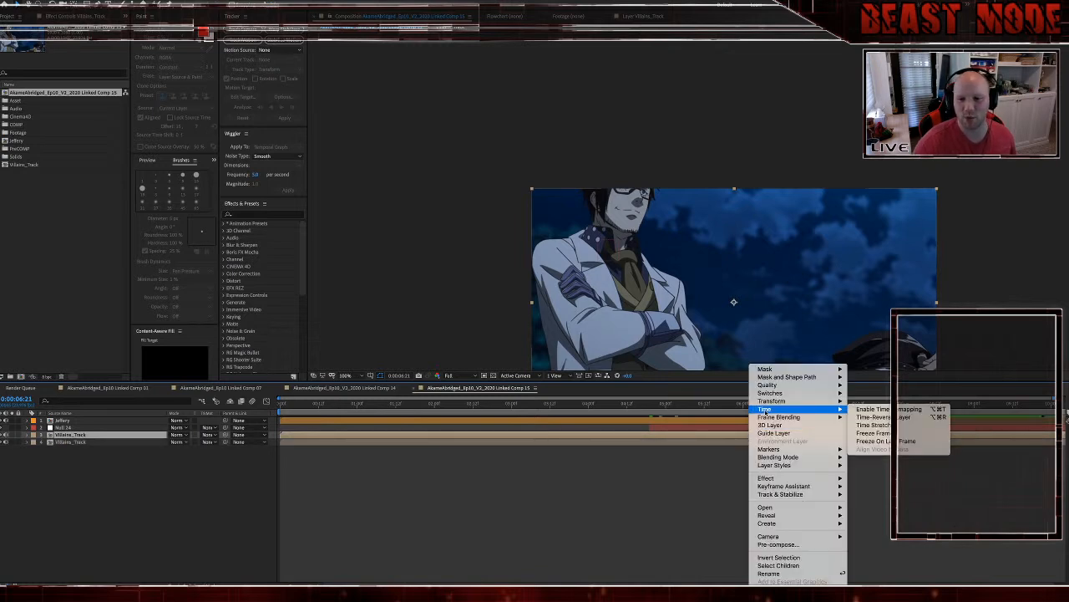
{"action": "left_click", "coordinate": [873, 408]}
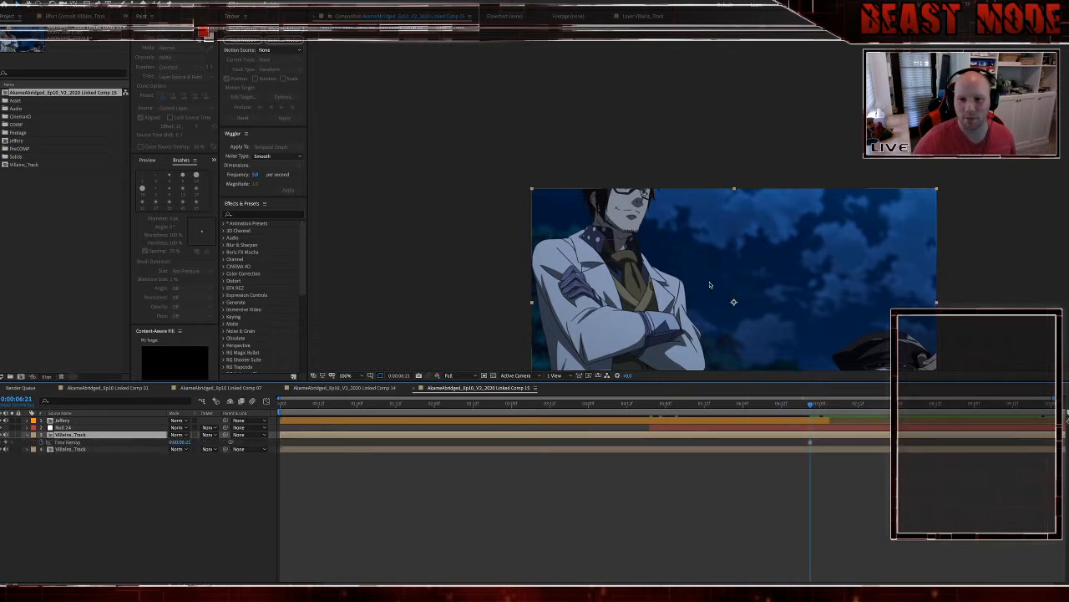
{"action": "key", "text": "period"}
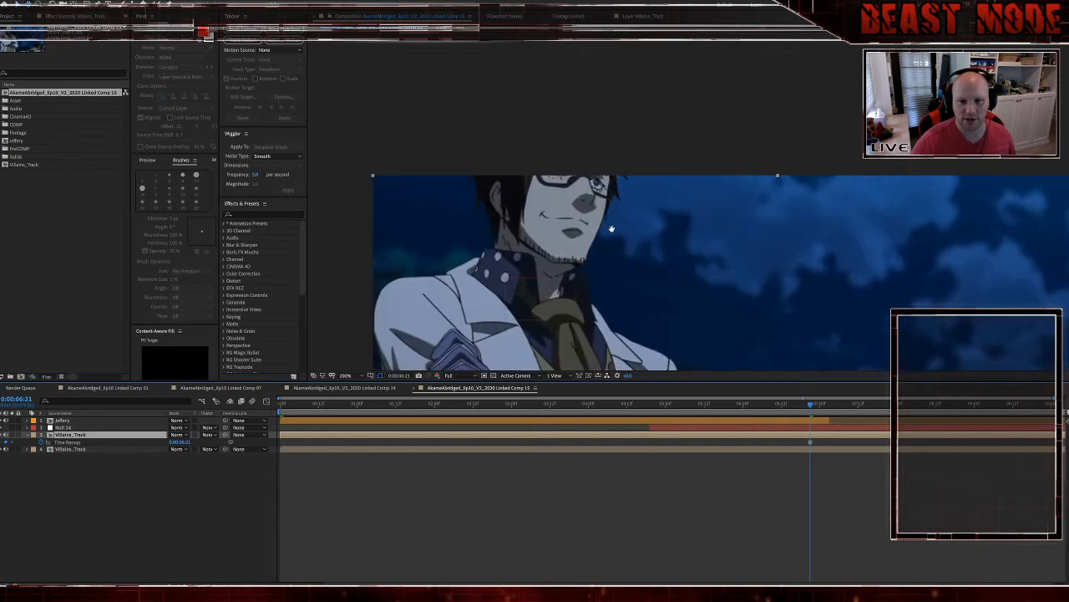
Step: Draw a closed Pen mask around the villain's mouth and chin on the frozen Villains_Track copy and feather it 5 pixels
{"action": "left_click_drag", "start_coordinate": [612, 228], "coordinate": [669, 241]}
{"action": "key", "text": "period"}
{"action": "left_click_drag", "start_coordinate": [667, 282], "coordinate": [667, 265]}
{"action": "key", "text": "g"}
{"action": "left_click", "coordinate": [683, 252]}
{"action": "left_click", "coordinate": [680, 279]}
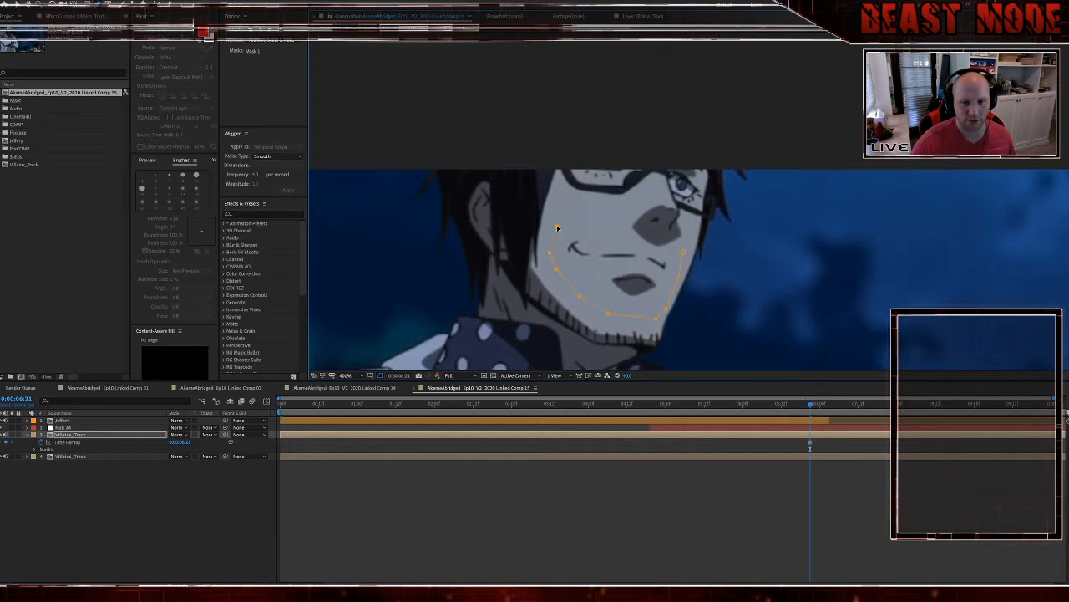
{"action": "left_click", "coordinate": [655, 249]}
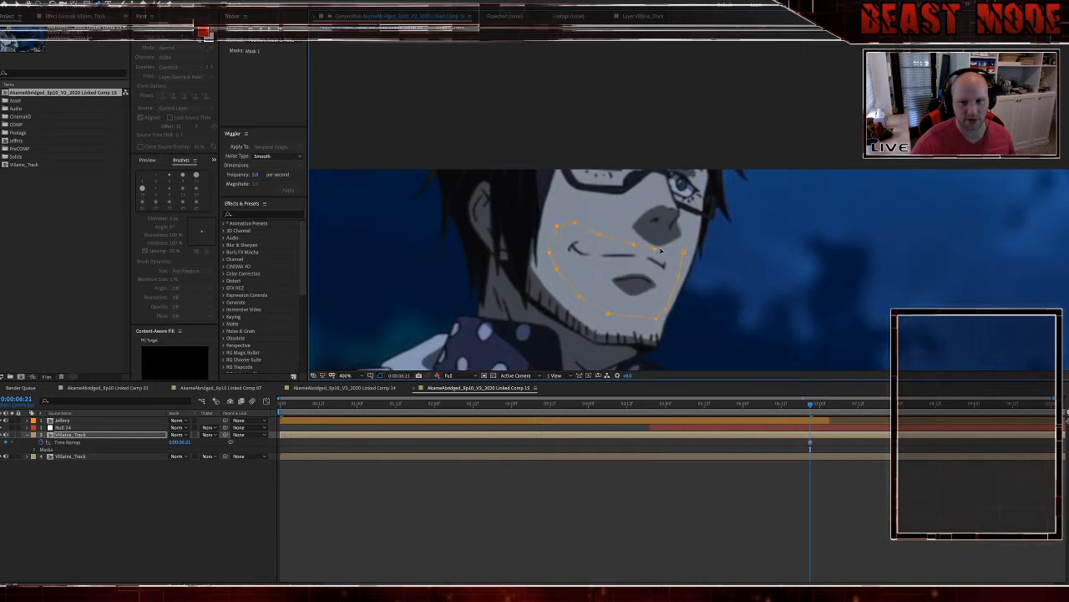
{"action": "key", "text": "f"}
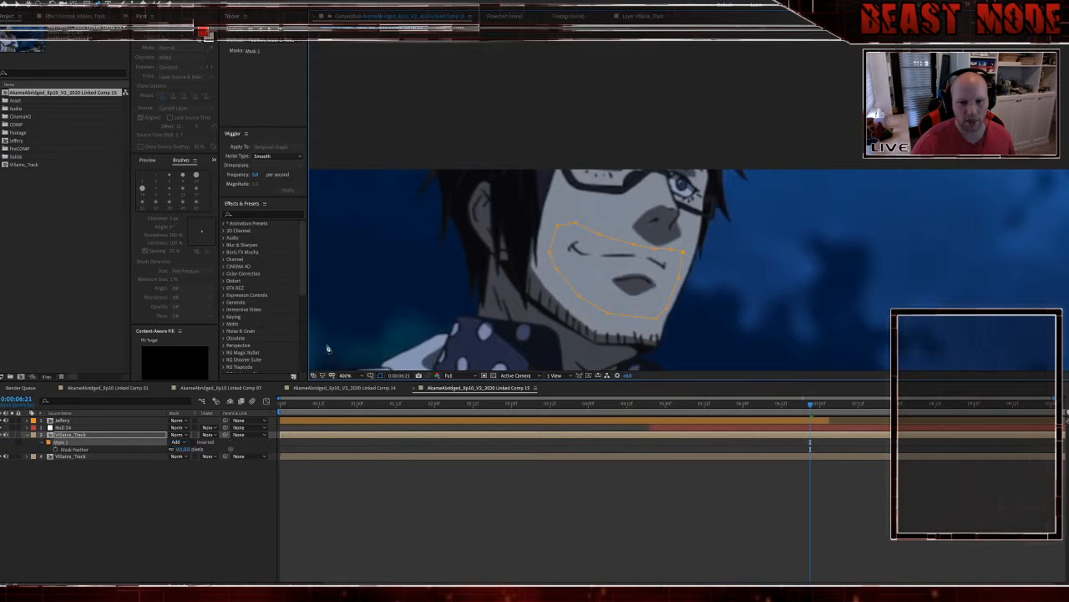
{"action": "left_click", "coordinate": [224, 493]}
Step: Parent the masked Villains_Track copy to Null 24 and set its label colour to yellow
{"action": "left_click_drag", "start_coordinate": [226, 435], "coordinate": [67, 427]}
{"action": "left_click", "coordinate": [31, 435]}
{"action": "left_click", "coordinate": [51, 467]}
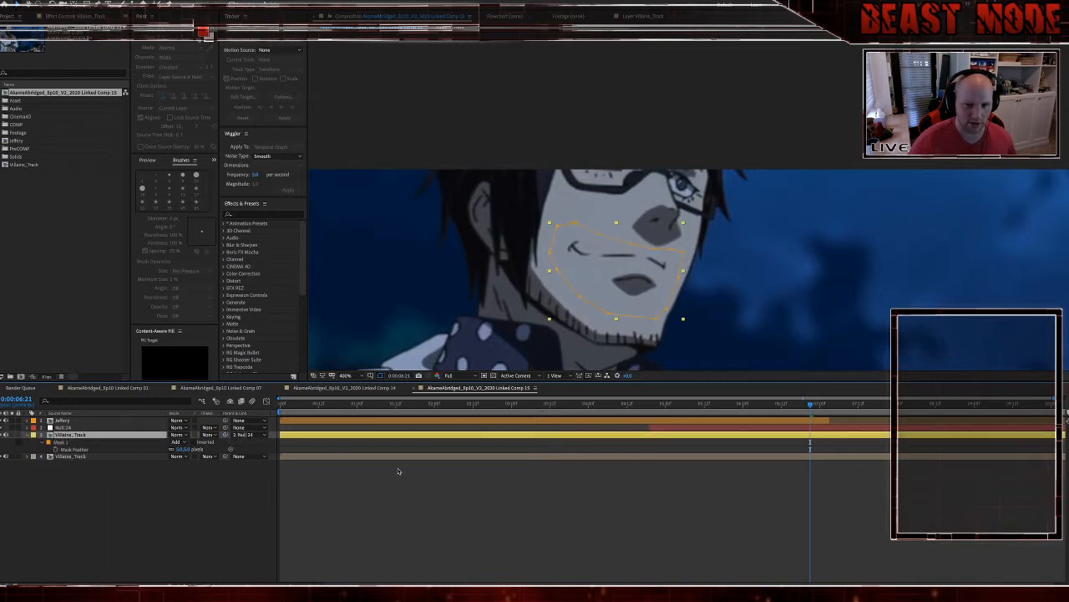
Step: Trim the start of the masked Villains_Track copy to 0:00:04:19, where Null 24 begins, and deselect the layer
{"action": "left_click", "coordinate": [650, 405]}
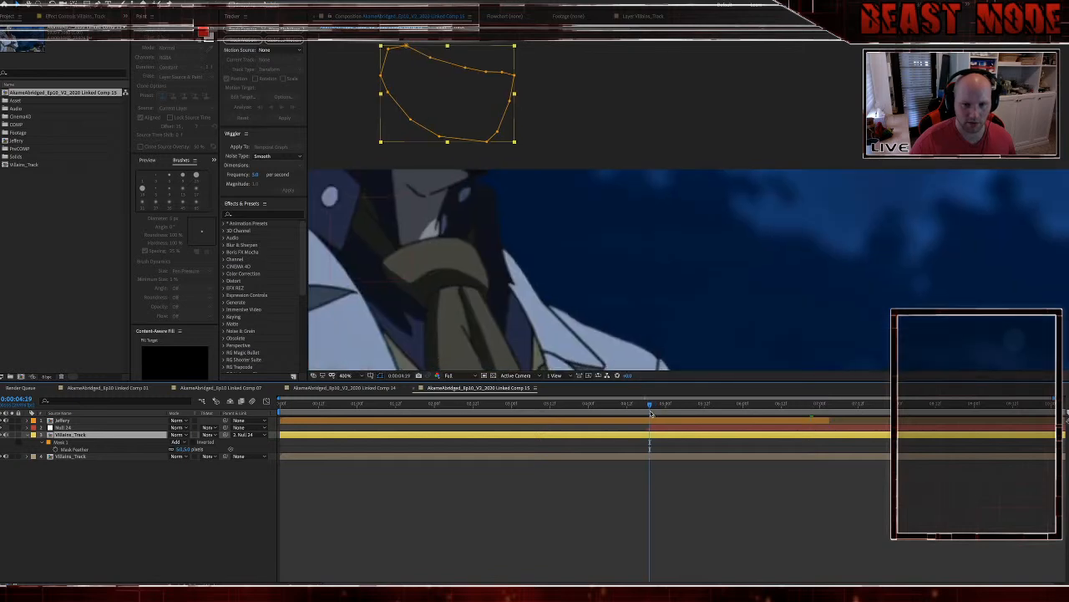
{"action": "key", "text": "alt+bracketleft"}
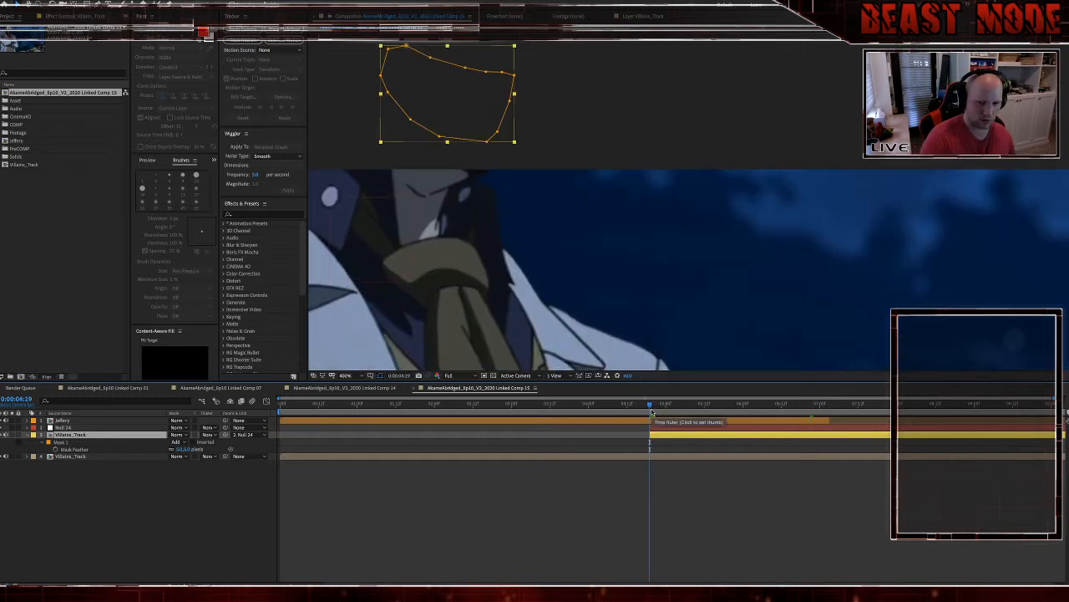
{"action": "left_click", "coordinate": [690, 483]}
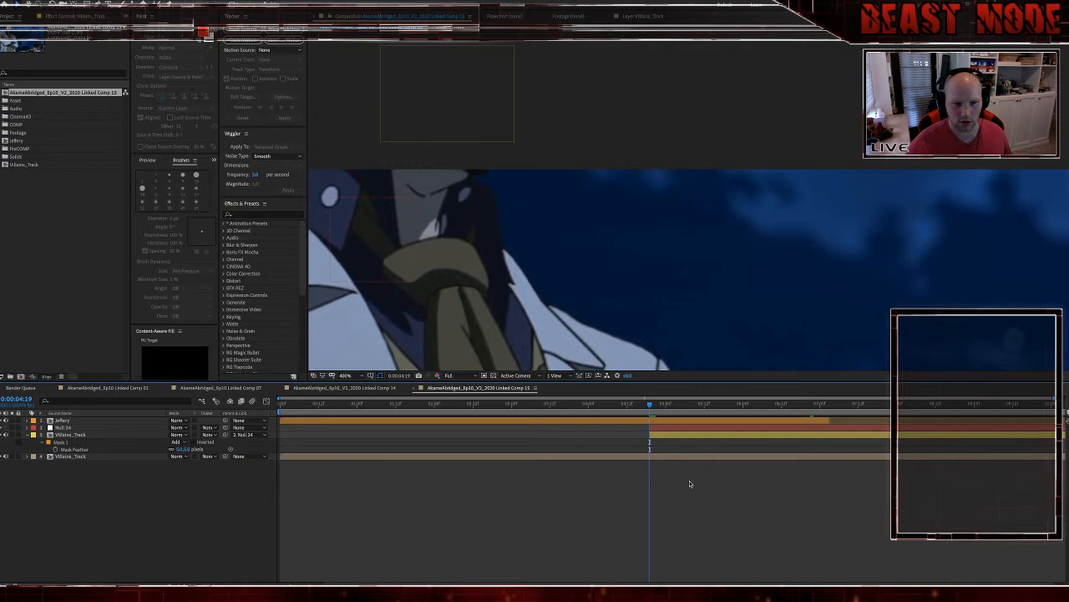
Step: Reshape Mask 1 along the jaw on the Villains_Track layer parented to Null 24, working at 0:00:05:08
{"action": "key", "text": "Page_Up"}
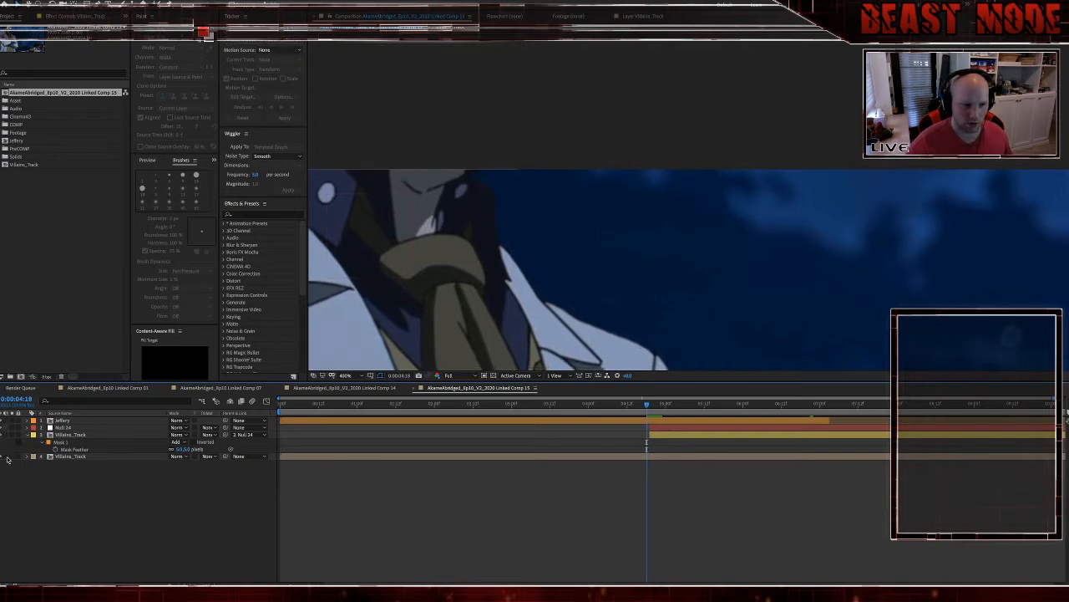
{"action": "key", "text": "space"}
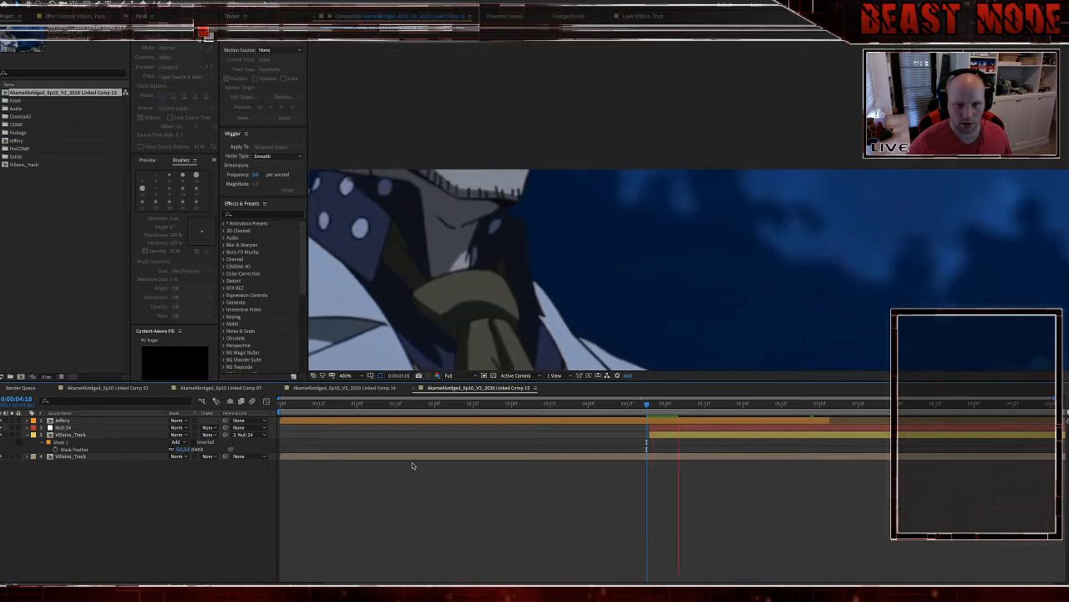
{"action": "left_click", "coordinate": [702, 440]}
{"action": "left_click_drag", "start_coordinate": [483, 182], "coordinate": [440, 166]}
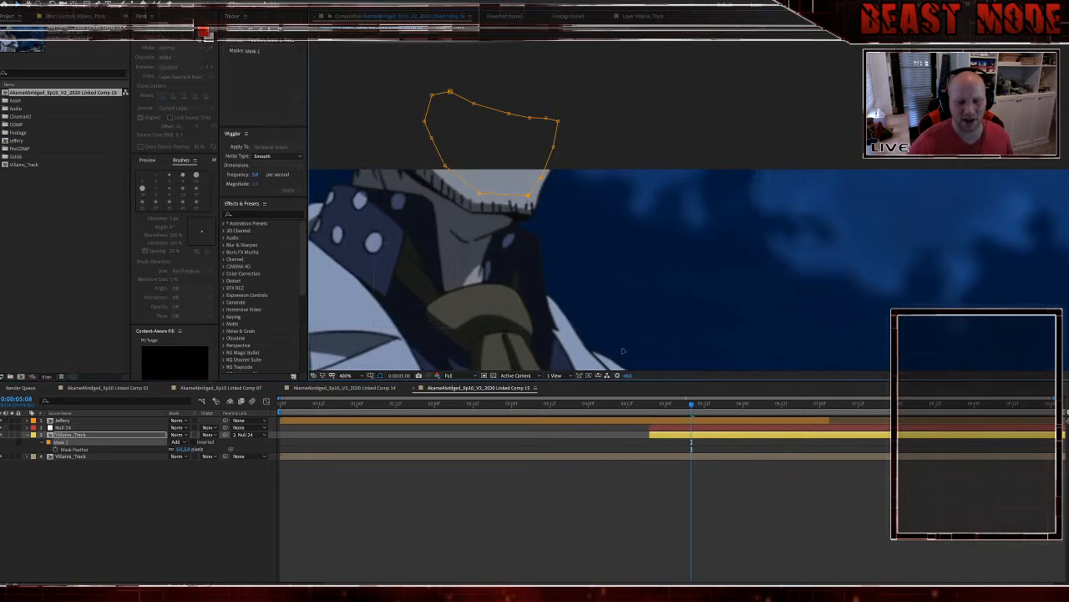
{"action": "left_click", "coordinate": [776, 505]}
Step: Adjust the upper edge of Mask 1 below the character's nose at 0:00:06:07
{"action": "key", "text": "space"}
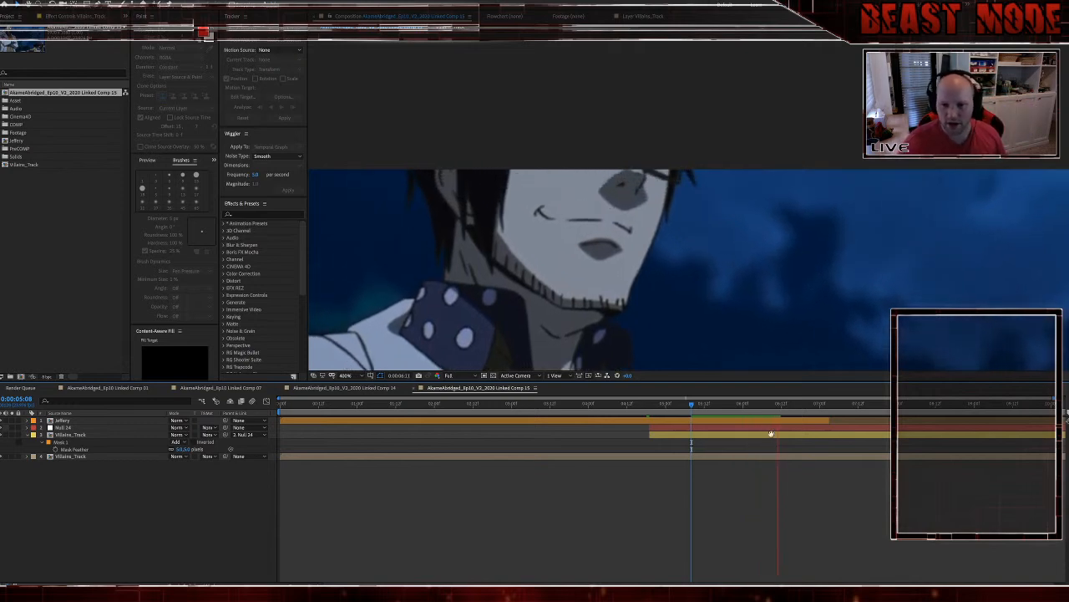
{"action": "left_click", "coordinate": [774, 407]}
{"action": "left_click_drag", "start_coordinate": [774, 407], "coordinate": [765, 408]}
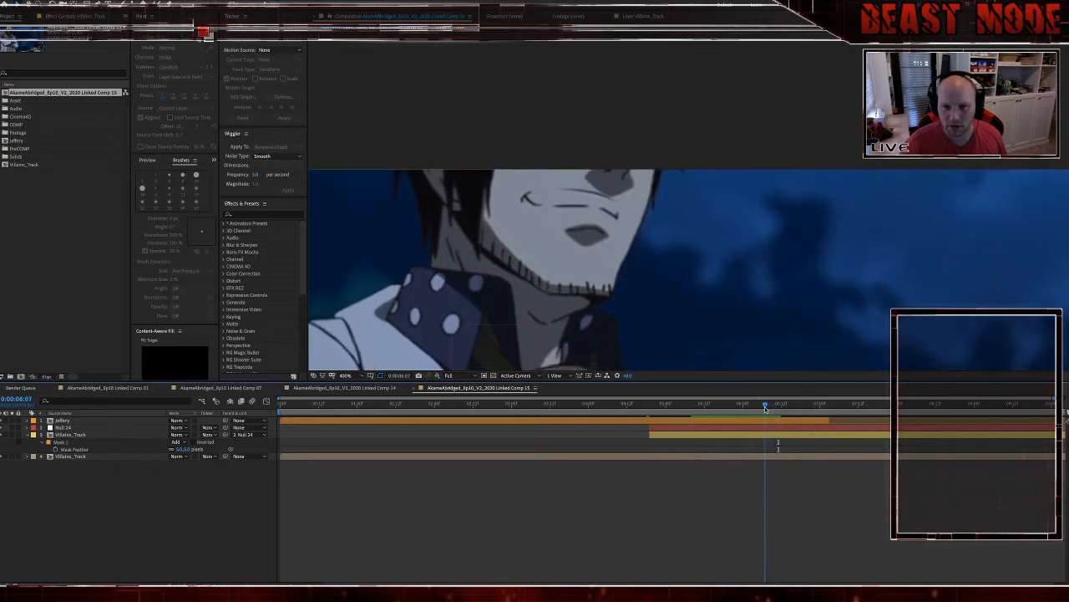
{"action": "left_click", "coordinate": [762, 435]}
{"action": "left_click_drag", "start_coordinate": [587, 196], "coordinate": [611, 193]}
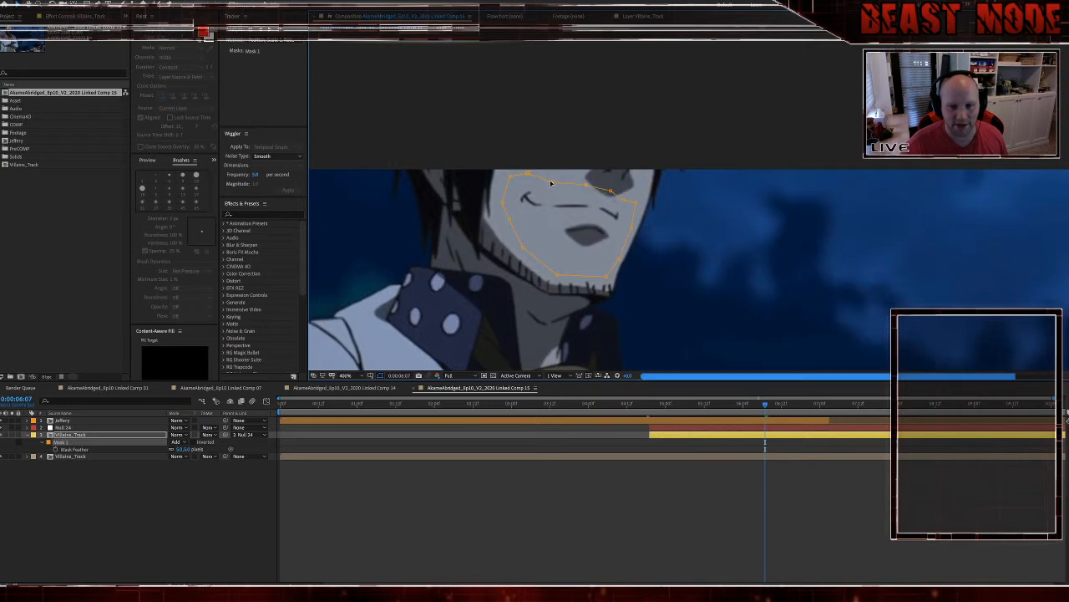
{"action": "left_click", "coordinate": [660, 479]}
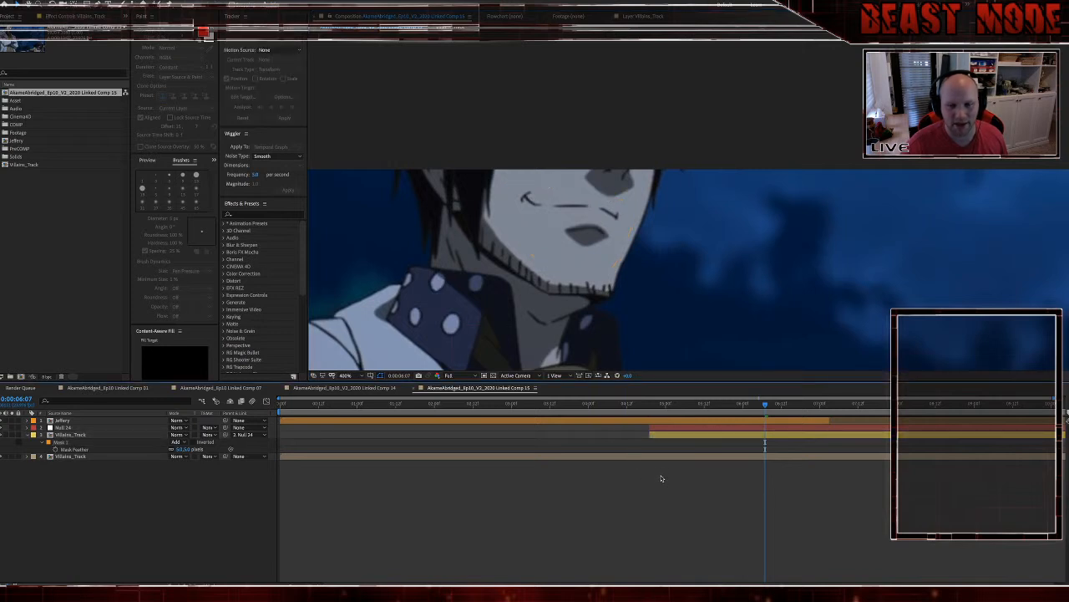
Step: Play the composition from 0:00:06:07 to about 0:00:08:21 to examine how the masked mouth follows the face
{"action": "key", "text": "space"}
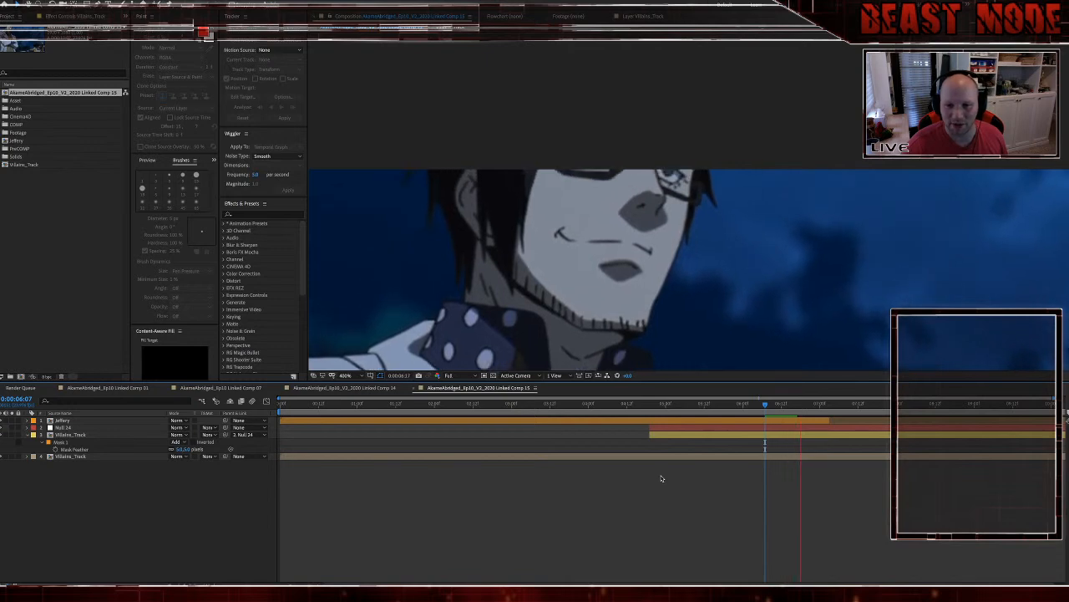
{"action": "key", "text": "space"}
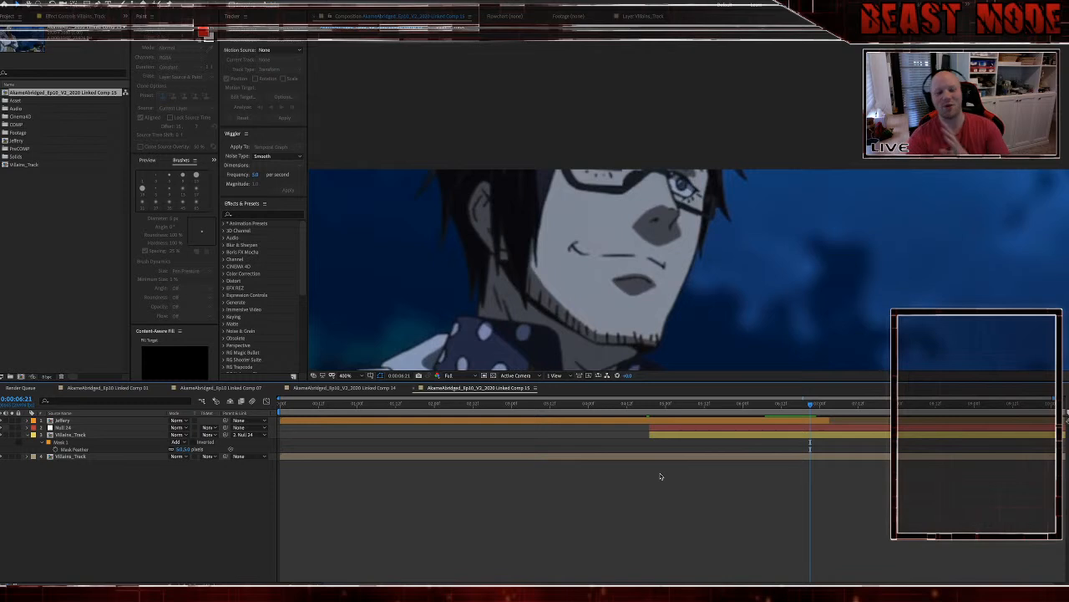
{"action": "key", "text": "space"}
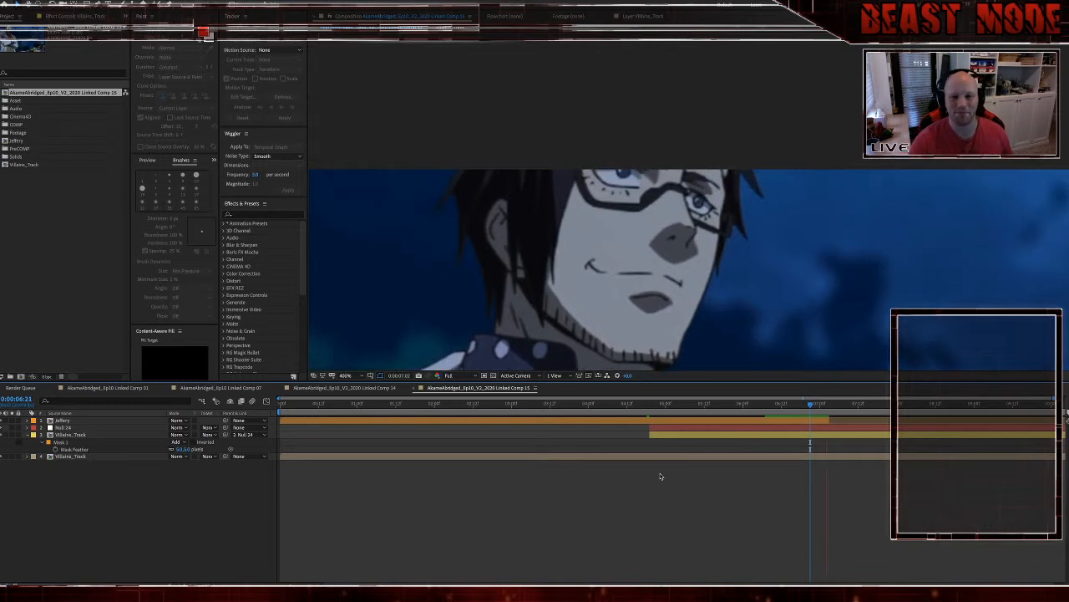
{"action": "key", "text": "space"}
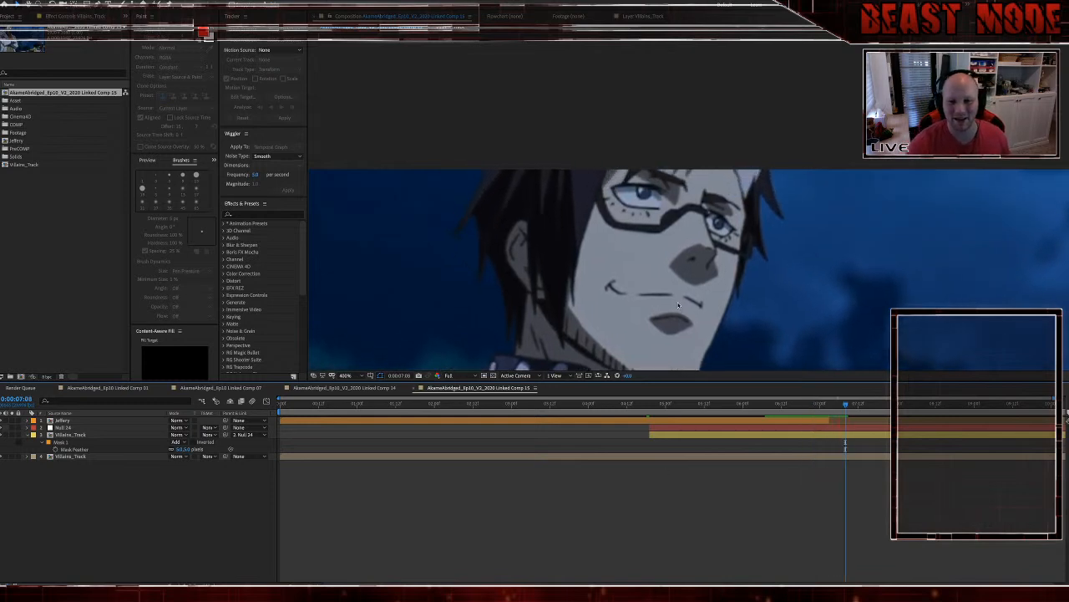
{"action": "left_click_drag", "start_coordinate": [650, 255], "coordinate": [543, 193]}
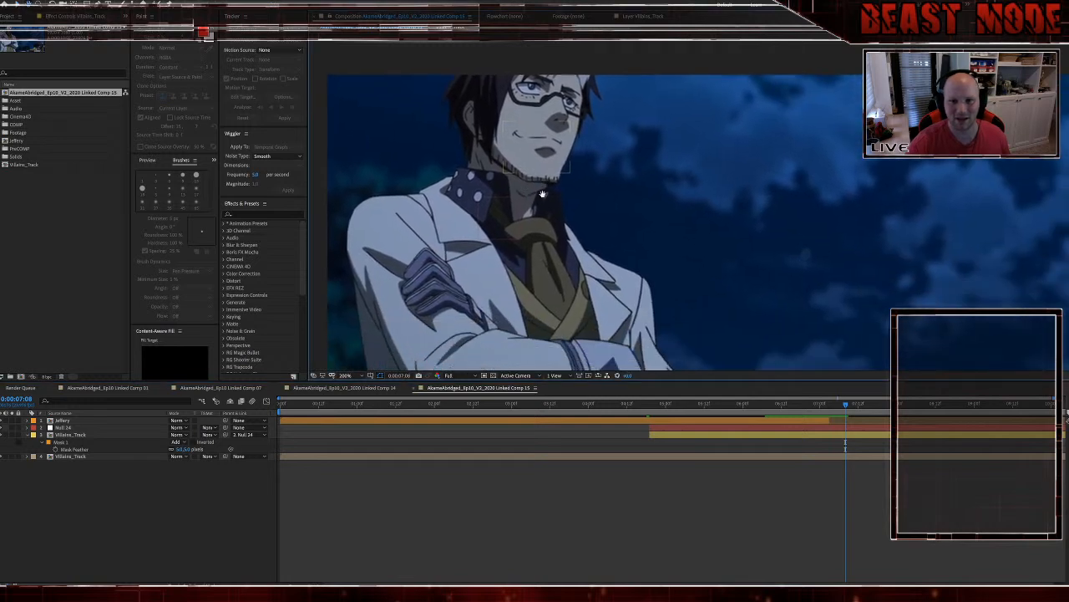
{"action": "left_click", "coordinate": [864, 415]}
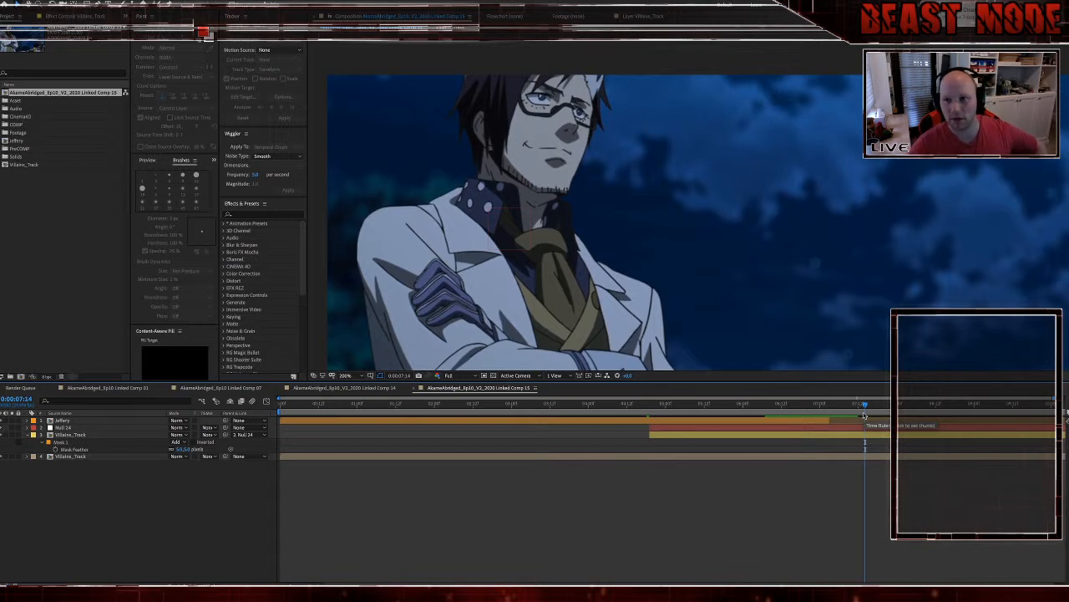
{"action": "key", "text": "space"}
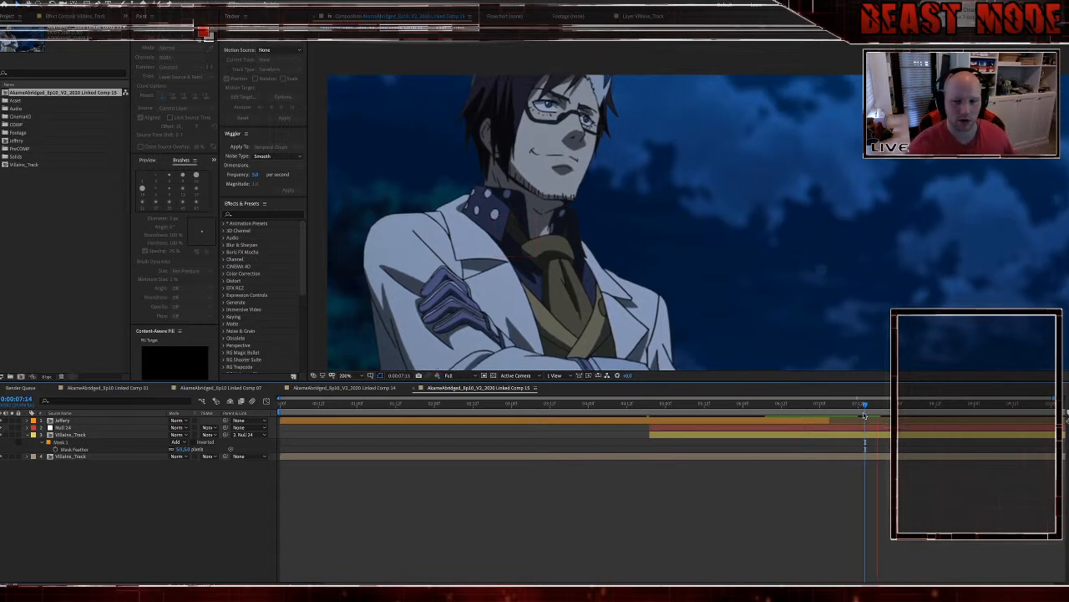
{"action": "key", "text": "space"}
{"action": "left_click", "coordinate": [848, 410]}
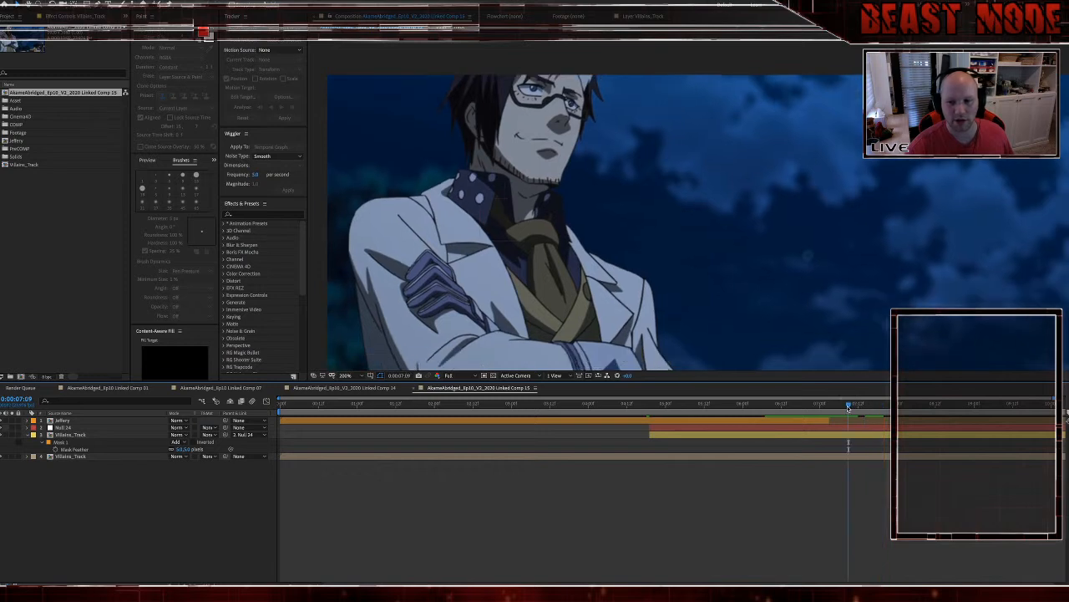
{"action": "key", "text": "space"}
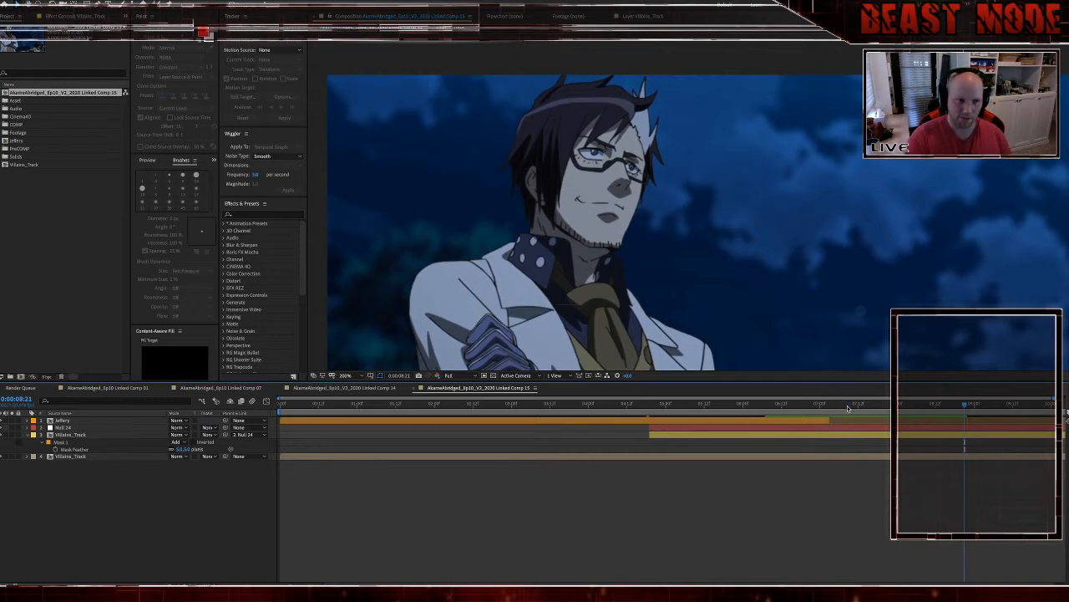
Step: Duplicate the base Villains_Track layer at 0:00:07:00 and move the copy directly above the masked Villains_Track layer
{"action": "left_click", "coordinate": [652, 407]}
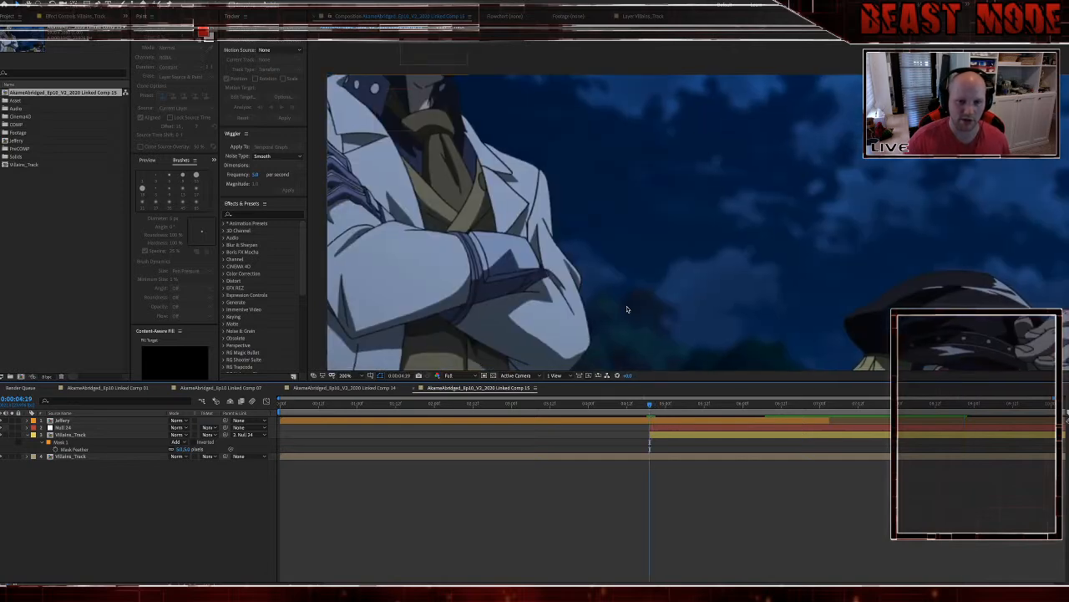
{"action": "left_click", "coordinate": [822, 408]}
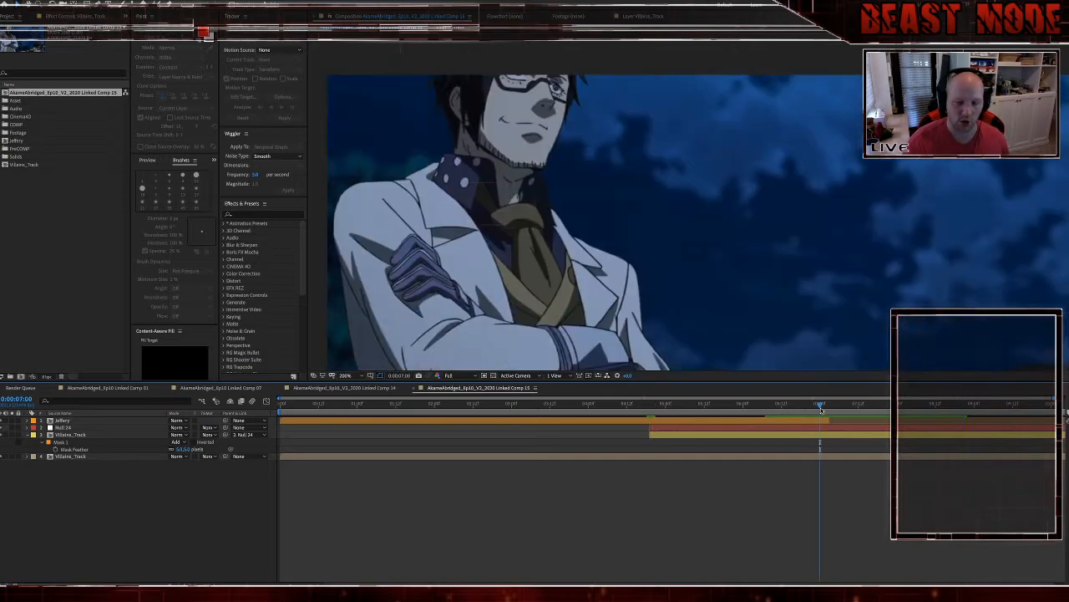
{"action": "left_click", "coordinate": [704, 456]}
{"action": "key", "text": "ctrl+d"}
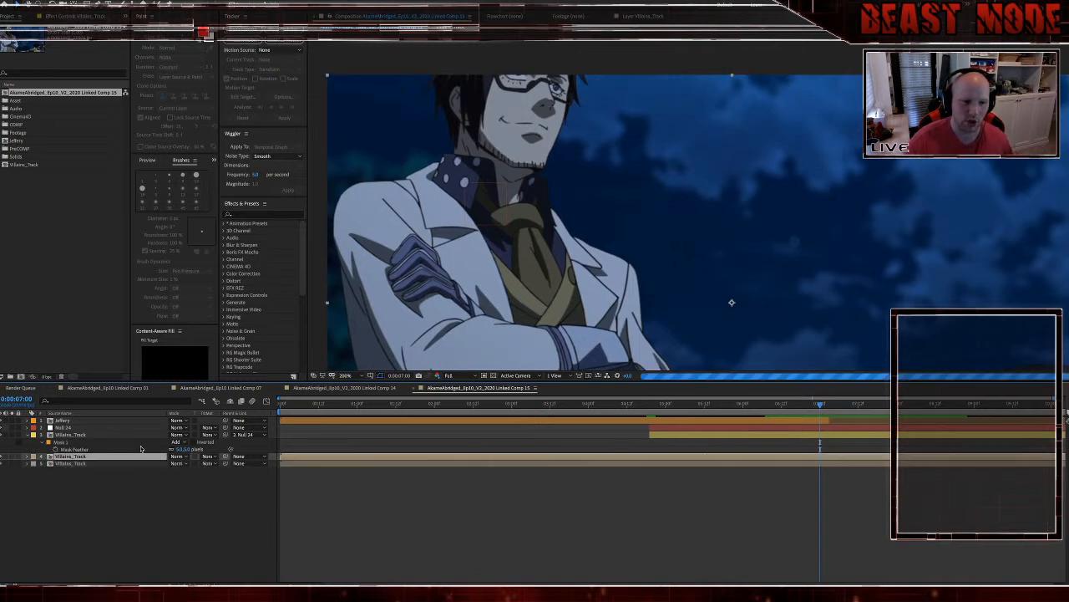
{"action": "left_click", "coordinate": [27, 435]}
{"action": "left_click_drag", "start_coordinate": [63, 439], "coordinate": [65, 431]}
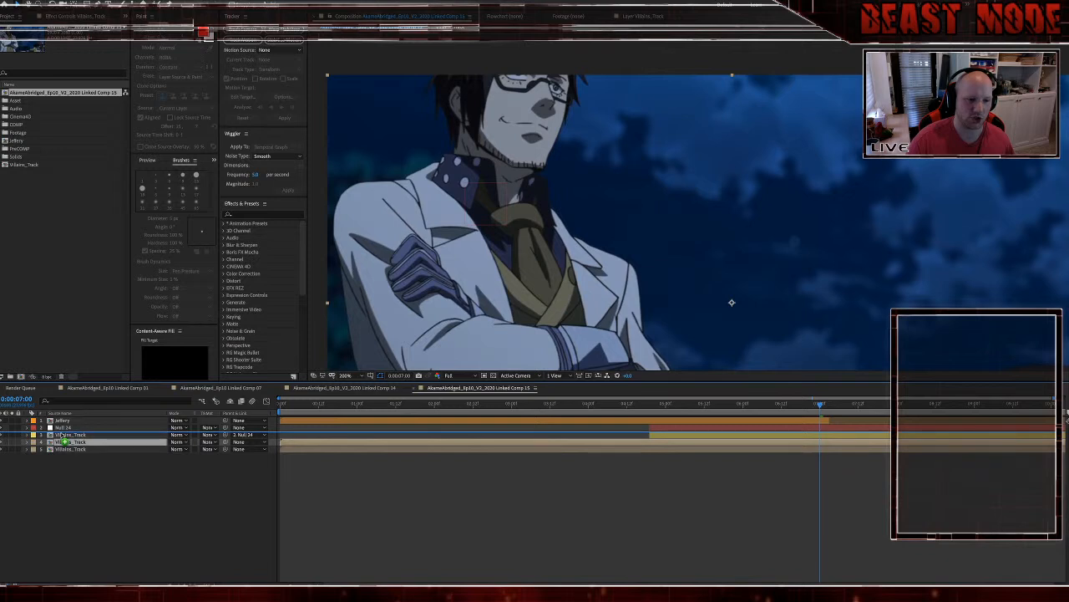
Step: Freeze the duplicated Villains_Track layer on its open-mouth frame at 0:00:07:00
{"action": "right_click", "coordinate": [651, 434]}
{"action": "mouse_move", "coordinate": [685, 409]}
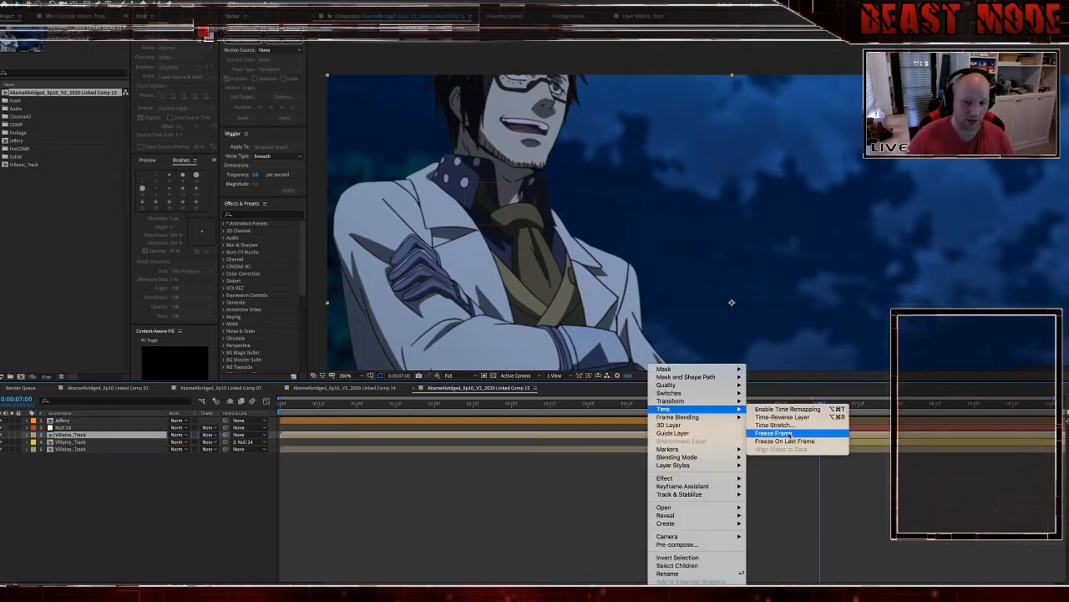
{"action": "left_click", "coordinate": [764, 417]}
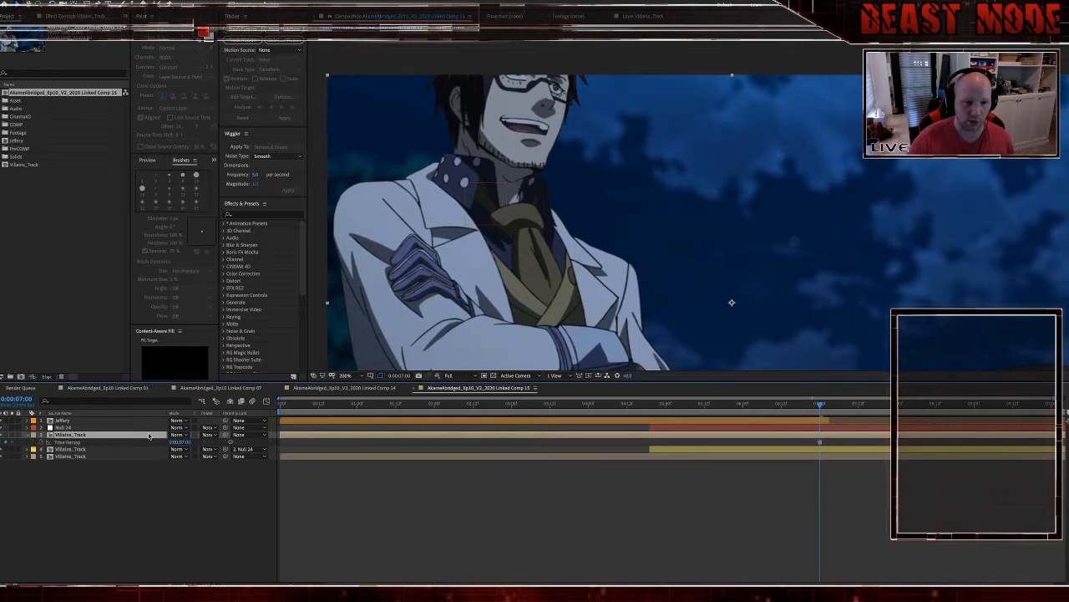
Step: Draw a closed Pen tool mask around the open mouth and chin on the frozen Villains_Track layer
{"action": "scroll", "coordinate": [484, 182], "scroll_direction": "up", "scroll_amount": 2}
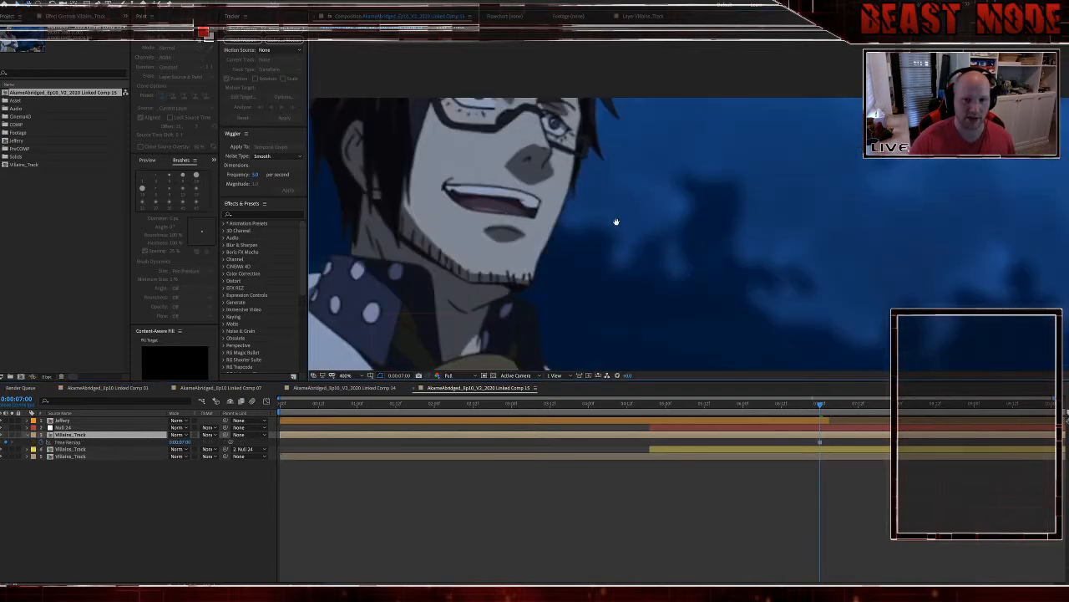
{"action": "scroll", "coordinate": [575, 212], "scroll_direction": "up", "scroll_amount": 1}
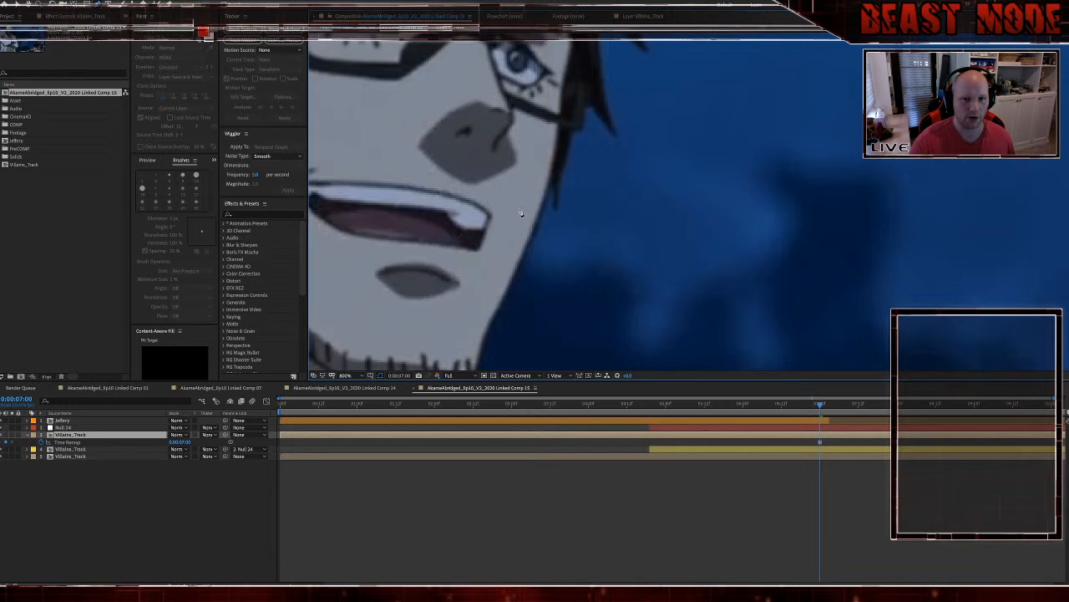
{"action": "left_click", "coordinate": [516, 205]}
{"action": "left_click", "coordinate": [487, 193]}
{"action": "left_click", "coordinate": [478, 182]}
{"action": "left_click", "coordinate": [432, 168]}
{"action": "left_click", "coordinate": [393, 157]}
{"action": "left_click_drag", "start_coordinate": [394, 159], "coordinate": [553, 189]}
{"action": "left_click", "coordinate": [493, 172]}
{"action": "left_click", "coordinate": [453, 176]}
{"action": "left_click", "coordinate": [432, 195]}
{"action": "left_click", "coordinate": [425, 226]}
{"action": "left_click", "coordinate": [444, 277]}
{"action": "left_click", "coordinate": [478, 323]}
{"action": "left_click", "coordinate": [524, 351]}
{"action": "left_click", "coordinate": [585, 357]}
{"action": "left_click", "coordinate": [625, 357]}
{"action": "left_click", "coordinate": [650, 328]}
{"action": "left_click", "coordinate": [664, 280]}
{"action": "left_click", "coordinate": [675, 236]}
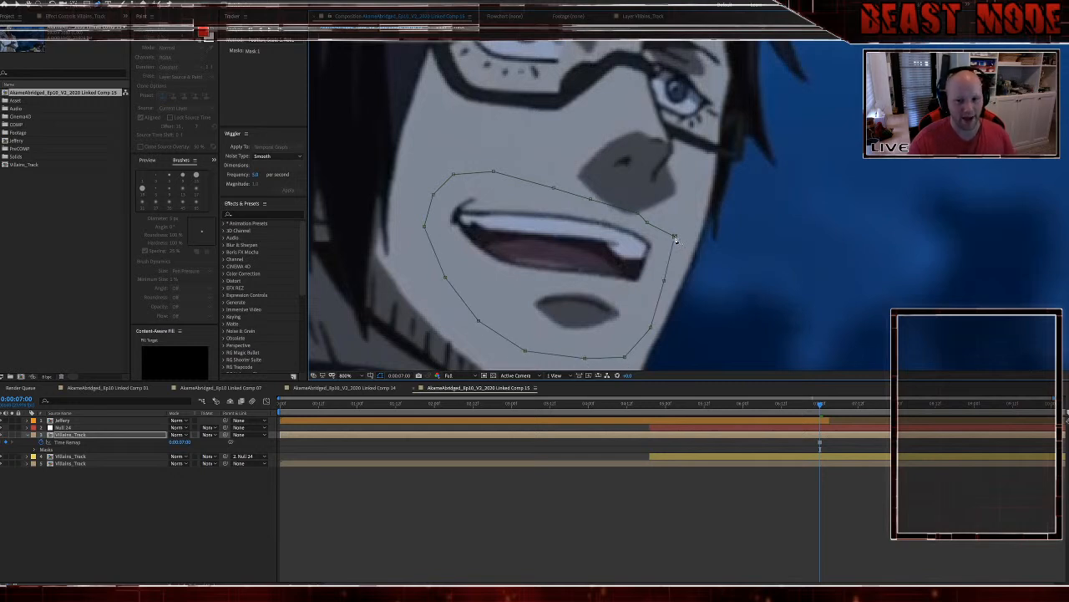
Step: Set the new mouth mask's feather to 5 pixels and change its layer's label color to Green
{"action": "key", "text": "f"}
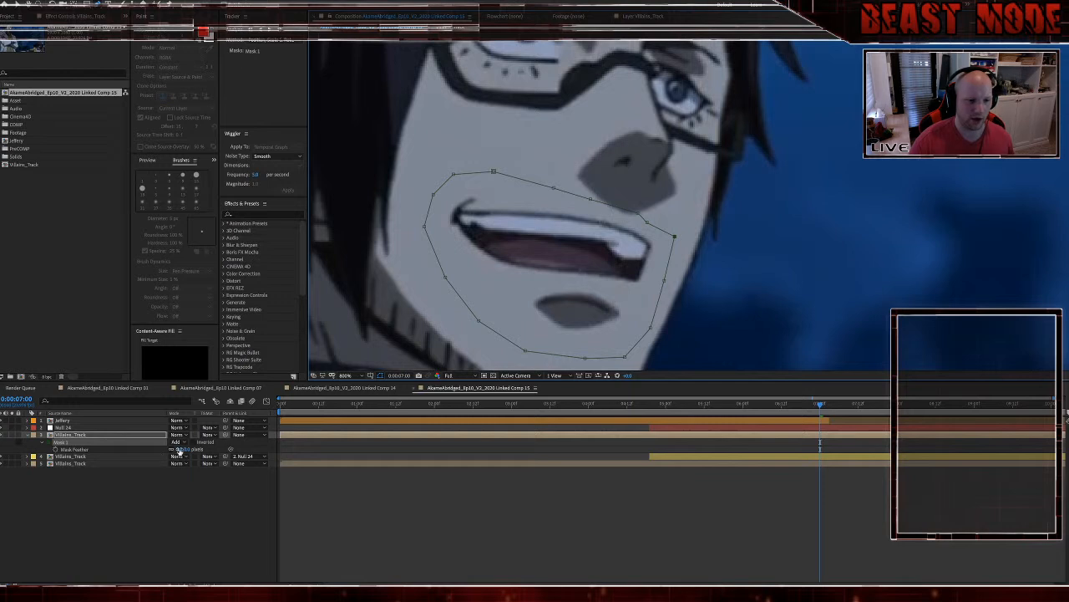
{"action": "left_click", "coordinate": [203, 502]}
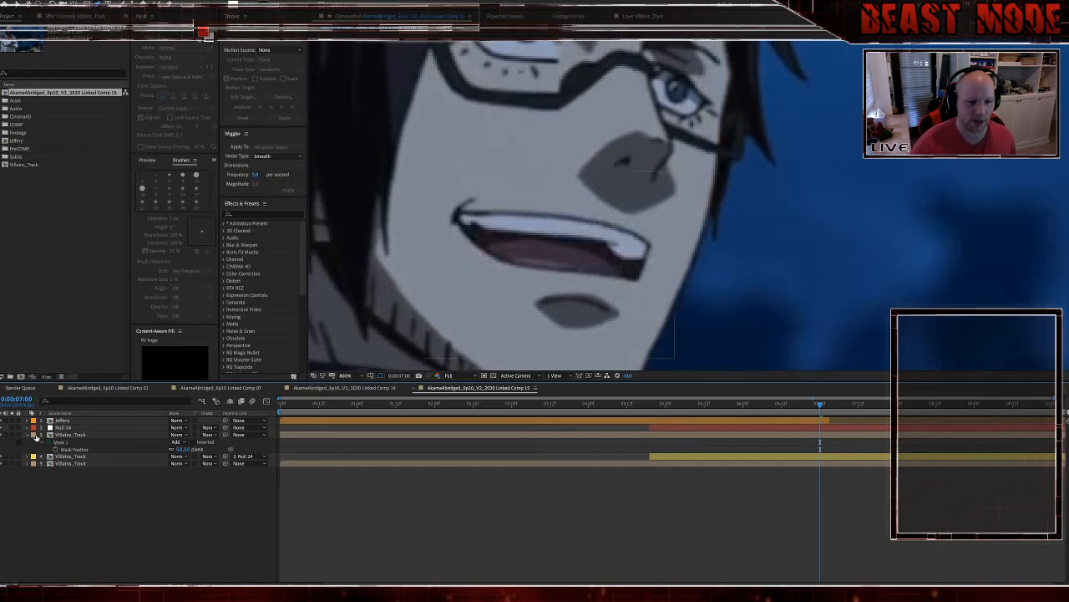
{"action": "left_click", "coordinate": [29, 434]}
{"action": "left_click", "coordinate": [35, 434]}
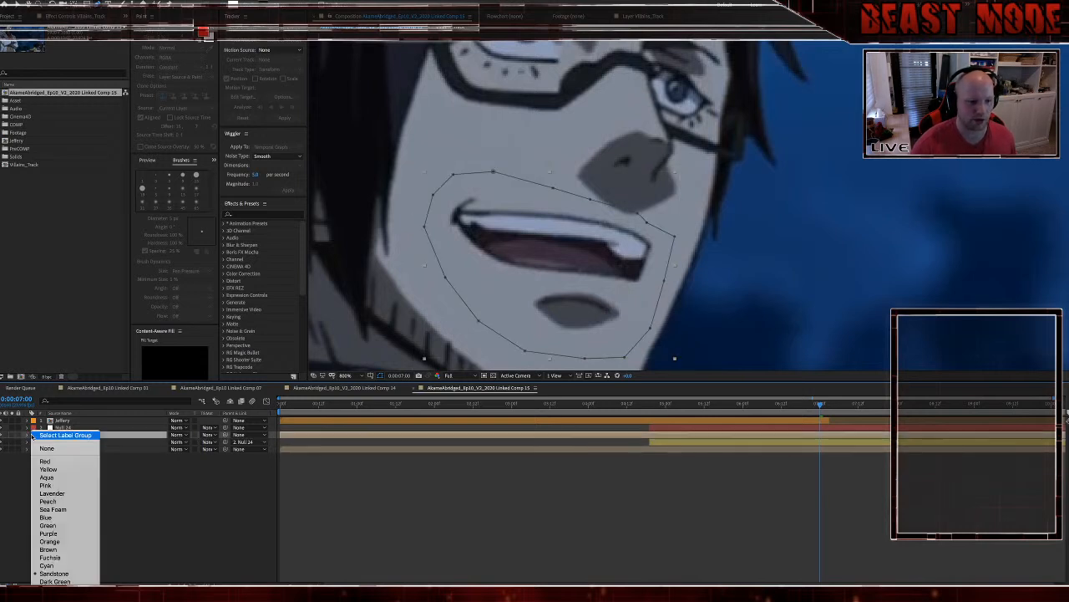
{"action": "left_click", "coordinate": [71, 524]}
Step: Parent the green open-mouth layer to Null 24 and trim its start to 0:00:04:19
{"action": "left_click_drag", "start_coordinate": [225, 436], "coordinate": [223, 427]}
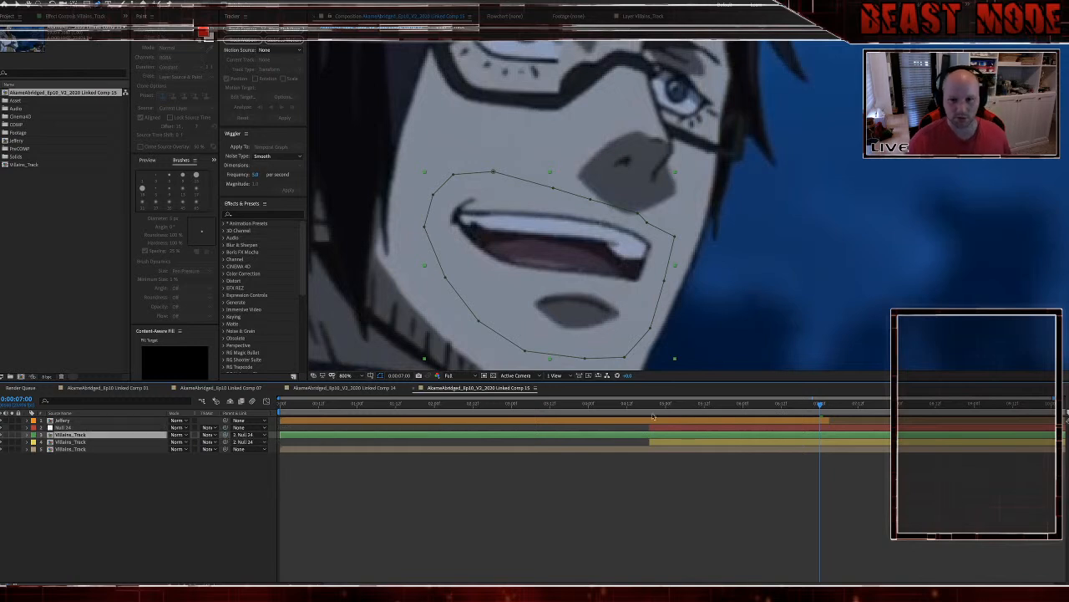
{"action": "left_click", "coordinate": [653, 408]}
{"action": "left_click_drag", "start_coordinate": [651, 412], "coordinate": [650, 413]}
Step: Play the camera move in a wider view to check that the open-mouth patch stays on the face
{"action": "key", "text": "space"}
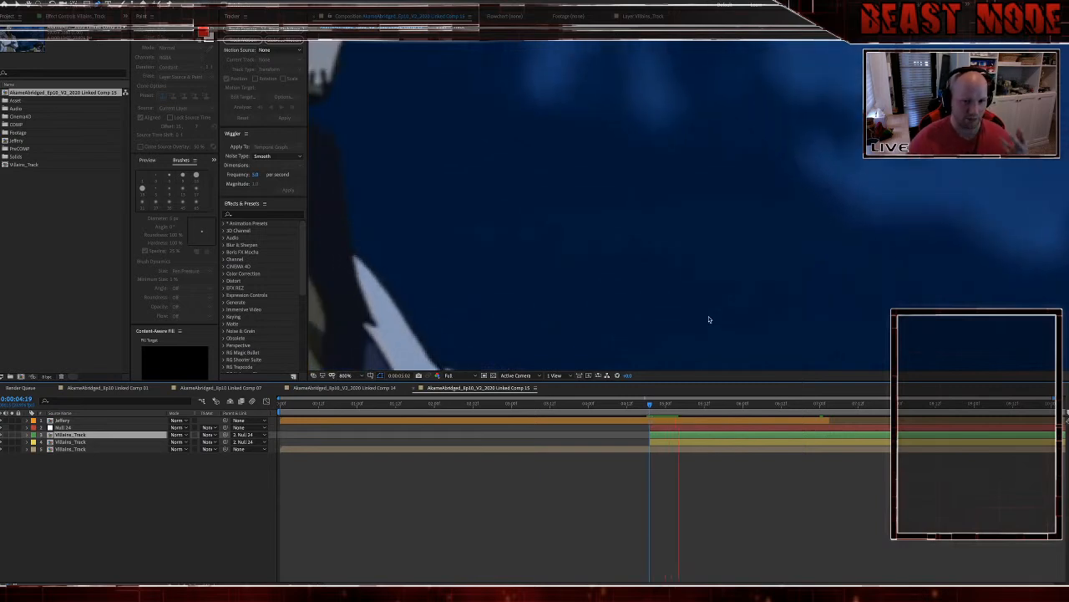
{"action": "key", "text": "space"}
{"action": "scroll", "coordinate": [707, 315], "scroll_direction": "down", "scroll_amount": 4}
{"action": "key", "text": "space"}
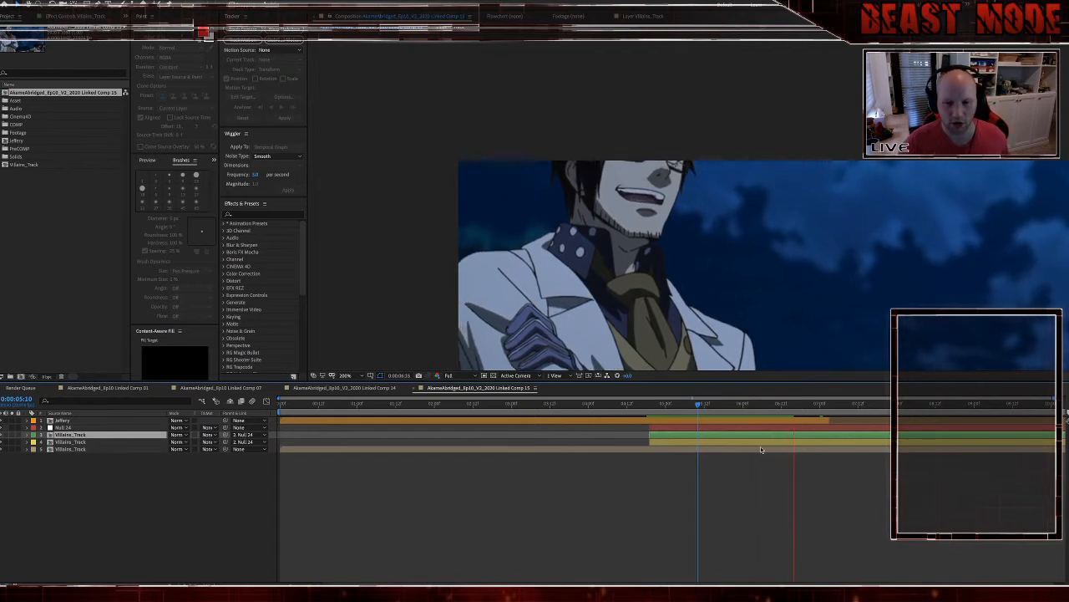
{"action": "scroll", "coordinate": [707, 428], "scroll_direction": "right", "scroll_amount": 1}
{"action": "key", "text": "space"}
Step: Duplicate the base Villains_Track layer again and move the copy directly above the green mouth layer
{"action": "left_click", "coordinate": [735, 449]}
{"action": "key", "text": "ctrl+d"}
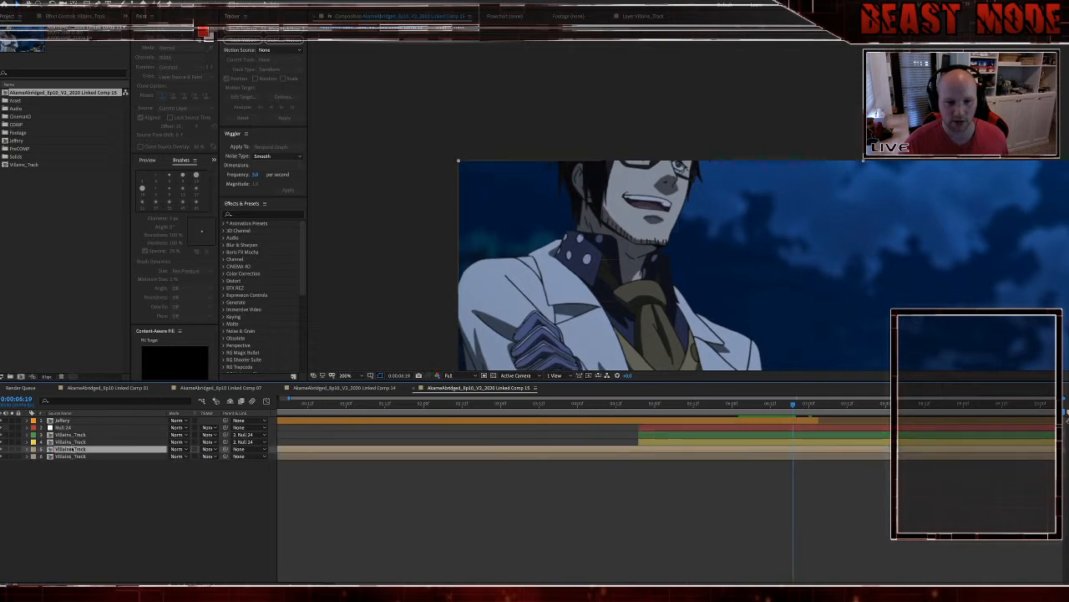
{"action": "left_click_drag", "start_coordinate": [70, 449], "coordinate": [87, 434]}
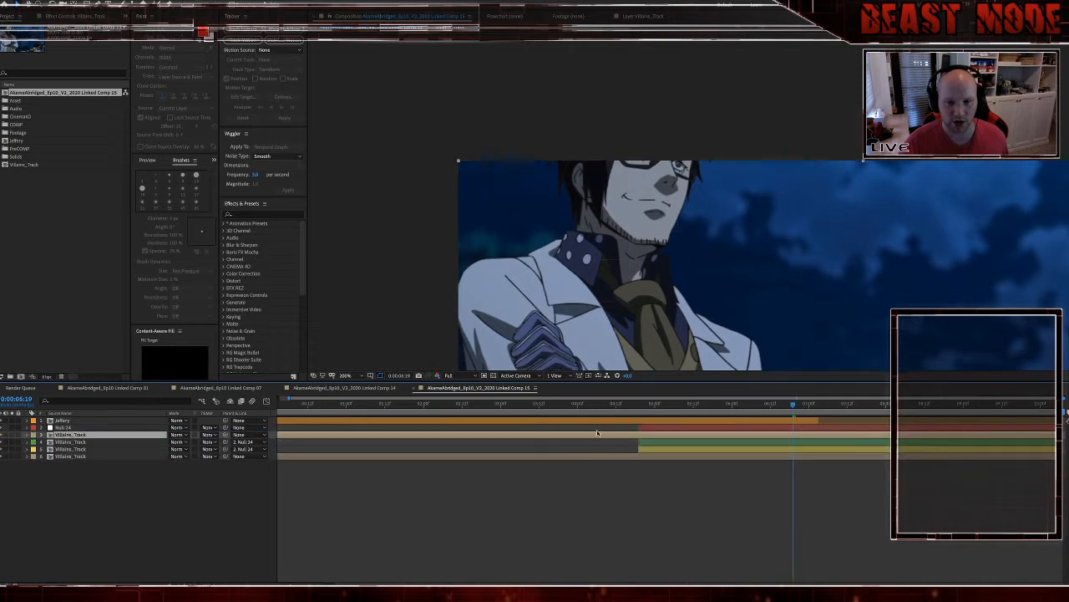
Step: Freeze the new uncolored Villains_Track copy on the wide-open mouth frame at 0:00:07:02
{"action": "left_click_drag", "start_coordinate": [804, 408], "coordinate": [816, 410]}
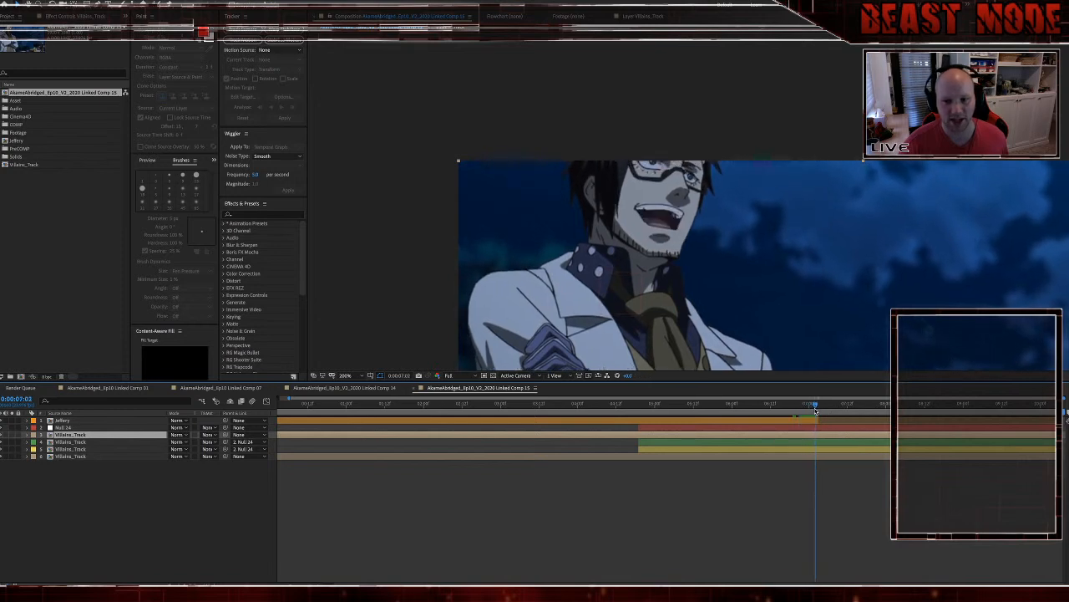
{"action": "right_click", "coordinate": [823, 437]}
{"action": "mouse_move", "coordinate": [844, 409]}
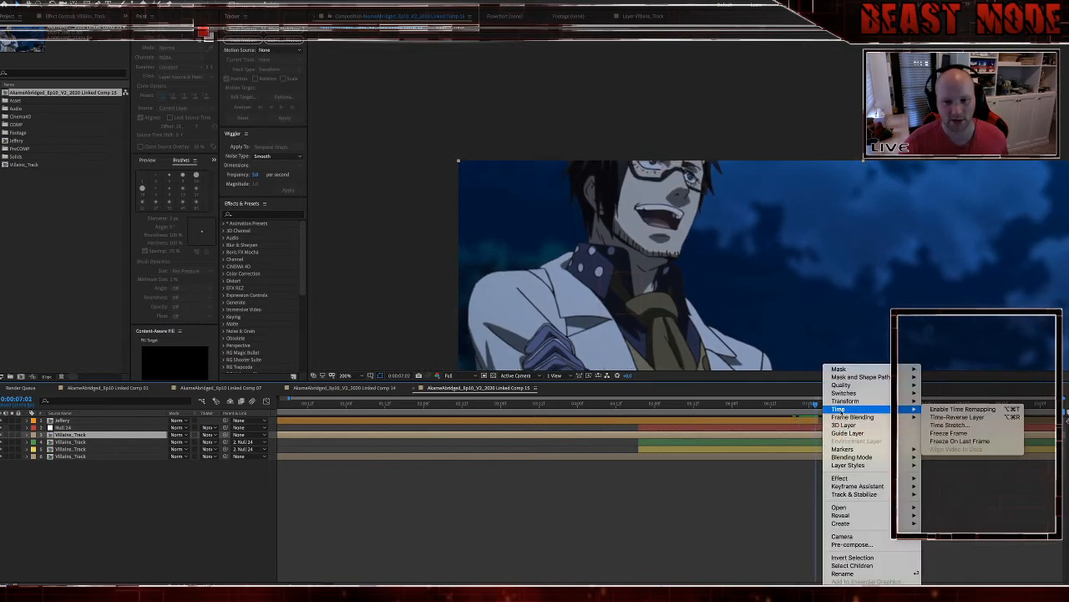
{"action": "left_click", "coordinate": [994, 437]}
Step: Draw a closed mask around the wide-open mouth and lower lip on the frozen Villains_Track copy
{"action": "scroll", "coordinate": [715, 247], "scroll_direction": "up", "scroll_amount": 3}
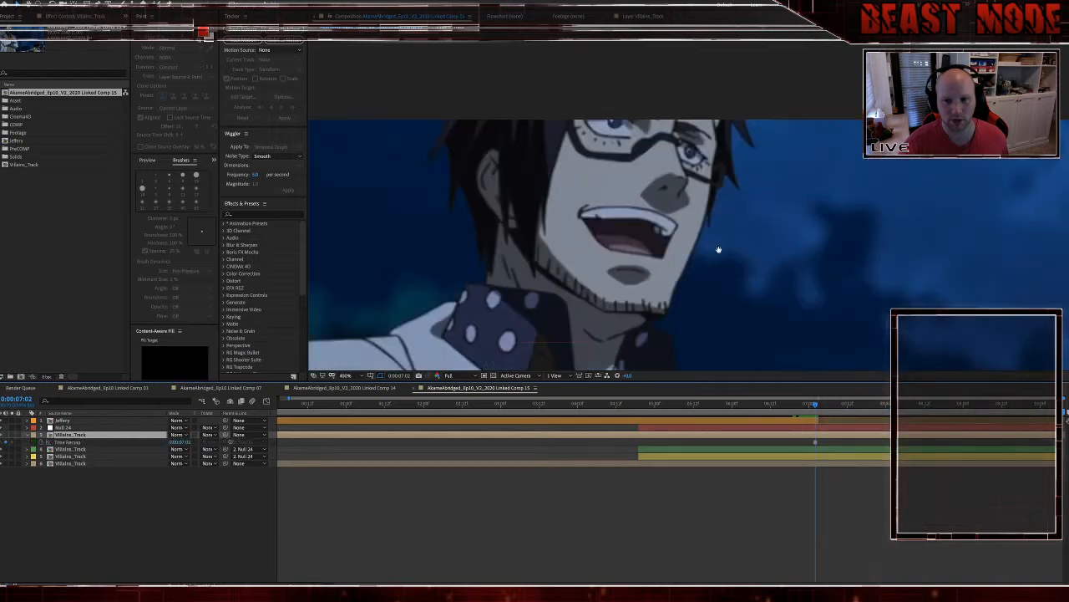
{"action": "left_click", "coordinate": [699, 221]}
{"action": "left_click", "coordinate": [654, 193]}
{"action": "left_click", "coordinate": [540, 171]}
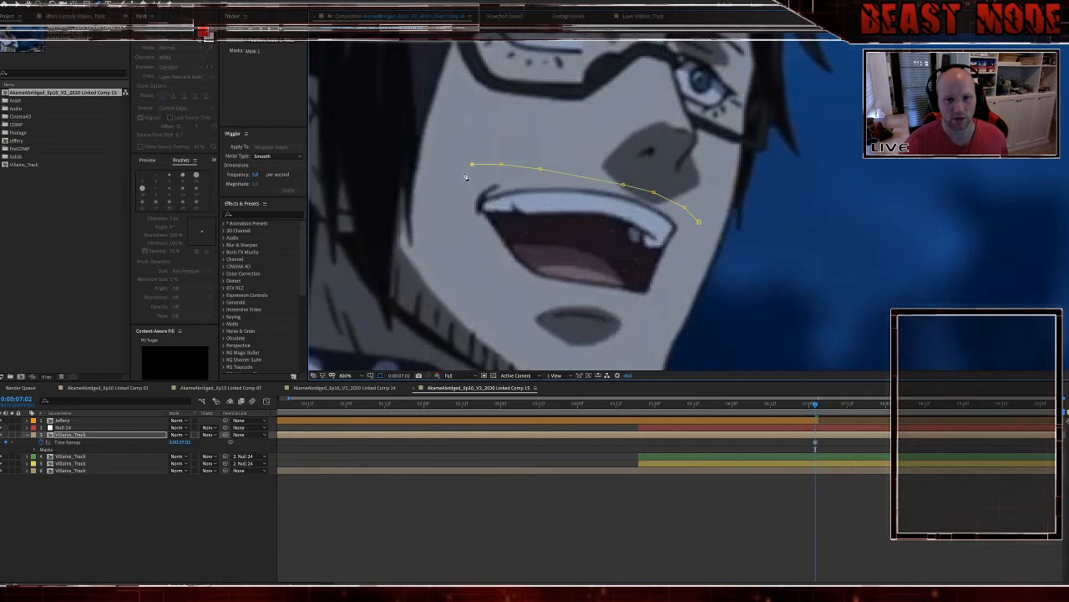
{"action": "left_click", "coordinate": [447, 221]}
{"action": "left_click", "coordinate": [479, 286]}
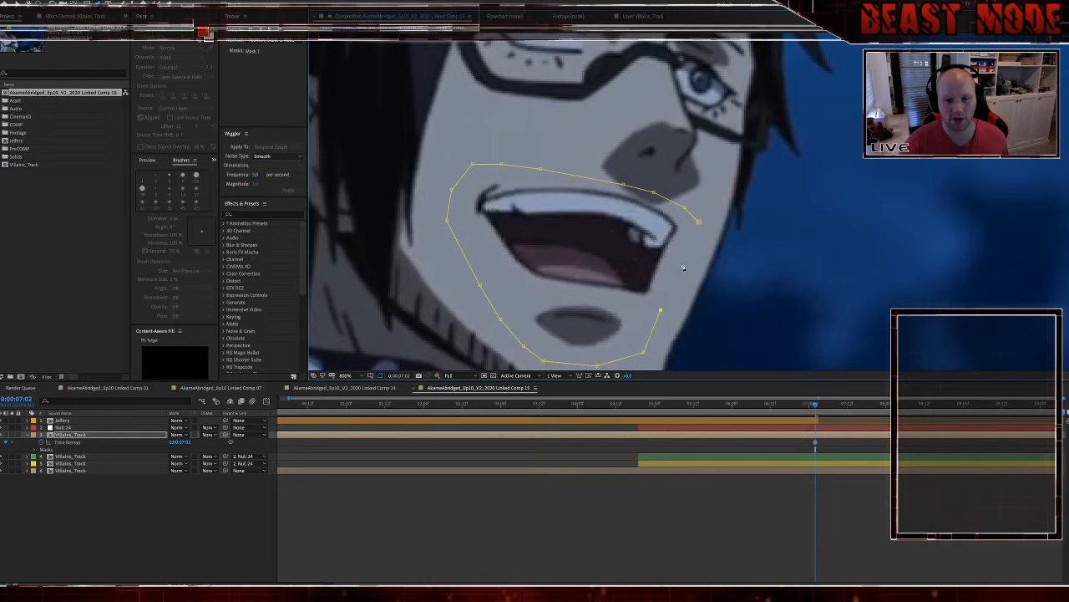
{"action": "left_click", "coordinate": [699, 223]}
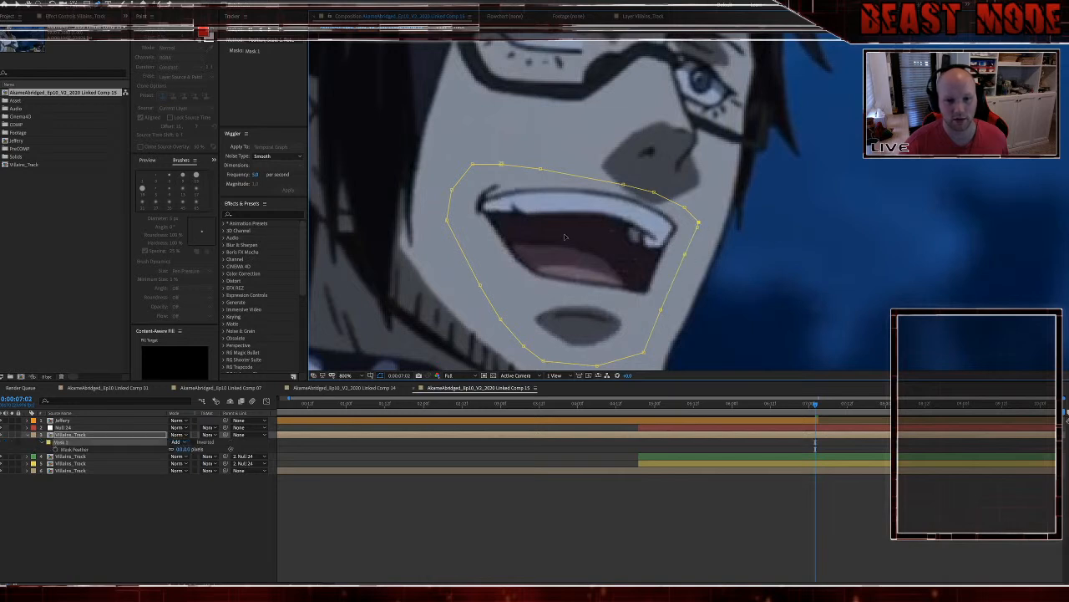
Step: Set the wide-open mouth mask's feather to 5 pixels and change its layer's label color to Blue
{"action": "left_click", "coordinate": [189, 449]}
{"action": "type", "text": "50"}
{"action": "key", "text": "Return"}
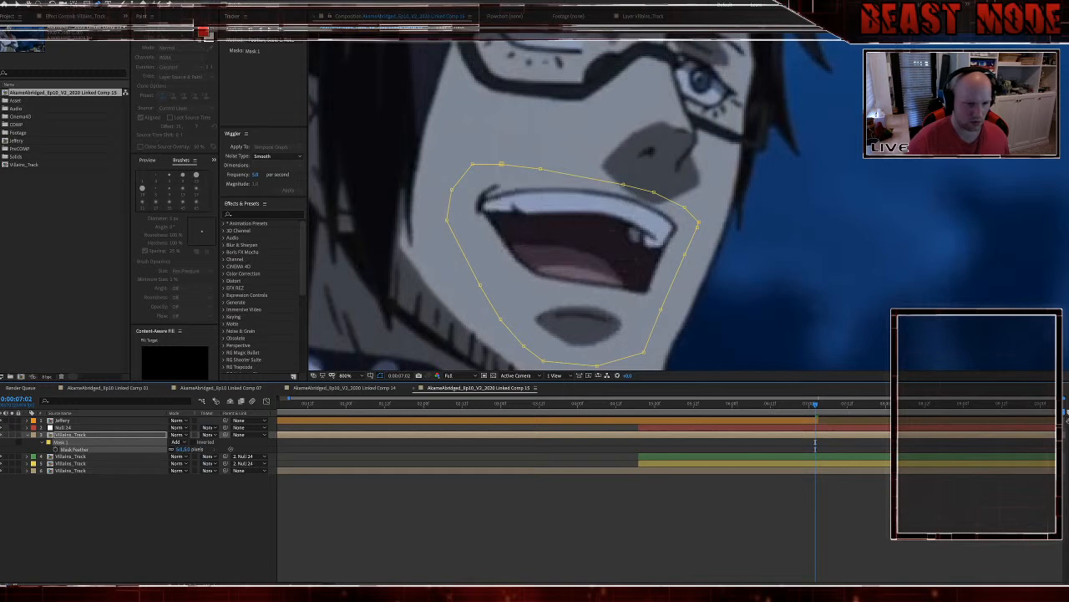
{"action": "left_click", "coordinate": [37, 434]}
{"action": "left_click", "coordinate": [73, 518]}
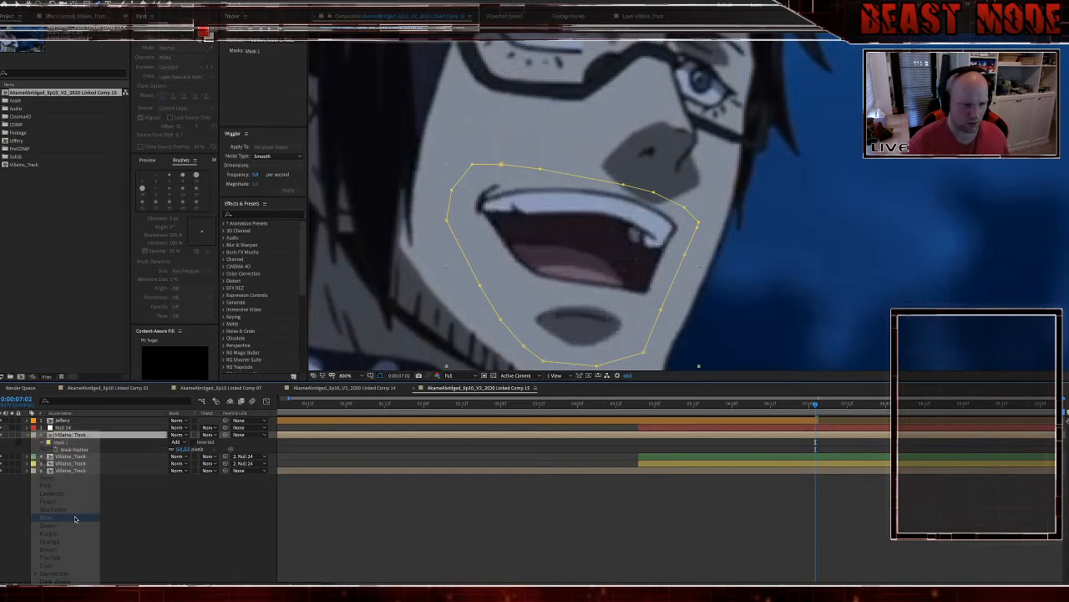
Step: Parent the blue mouth layer to Null 24 at 0:00:07:02 and trim its start to 0:00:04:19
{"action": "key", "text": "Home"}
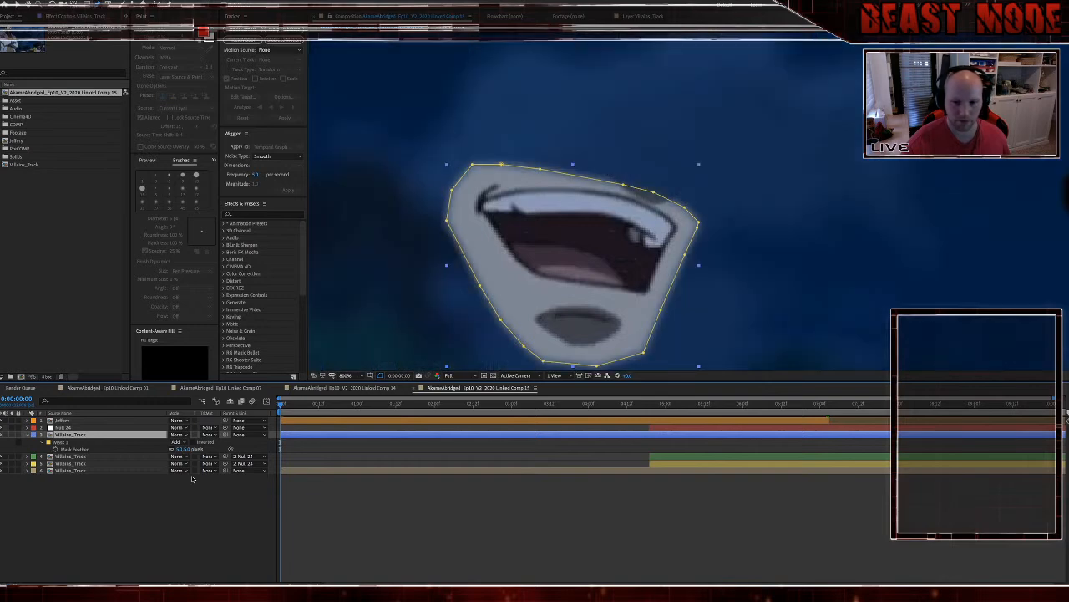
{"action": "key", "text": "u"}
{"action": "scroll", "coordinate": [581, 512], "scroll_direction": "right", "scroll_amount": 1}
{"action": "left_click_drag", "start_coordinate": [808, 408], "coordinate": [816, 410]}
{"action": "key", "text": "v"}
{"action": "left_click_drag", "start_coordinate": [226, 435], "coordinate": [225, 427]}
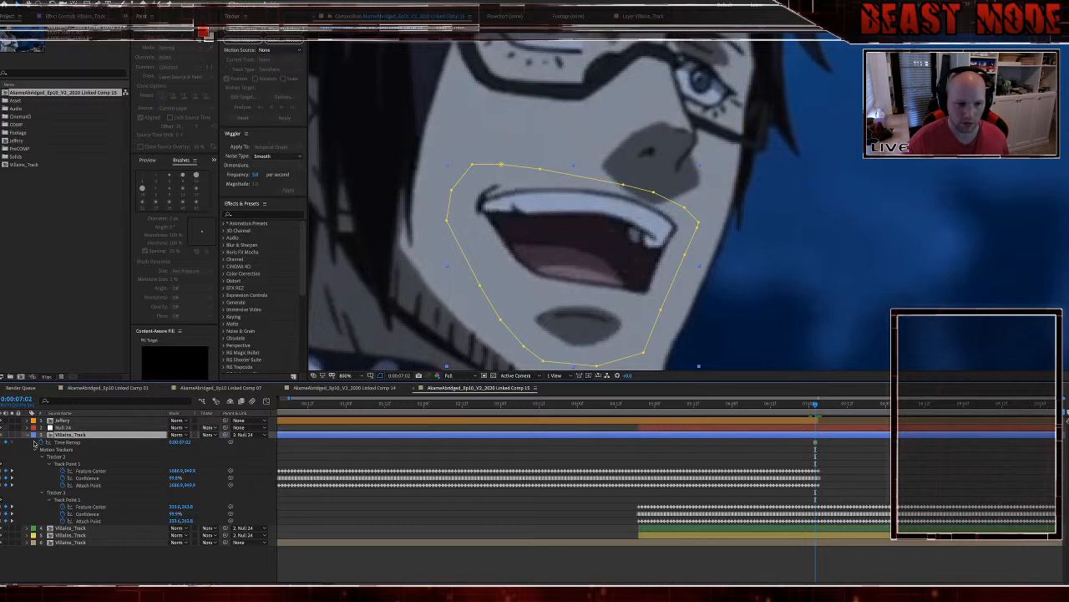
{"action": "left_click", "coordinate": [28, 434]}
{"action": "left_click", "coordinate": [639, 410]}
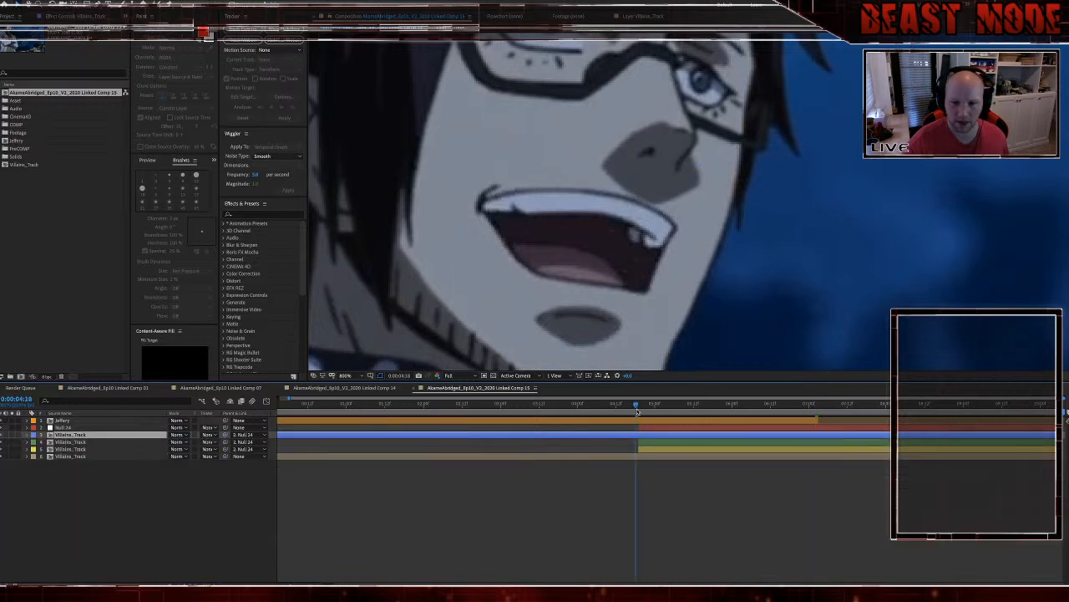
{"action": "key", "text": "alt+bracketleft"}
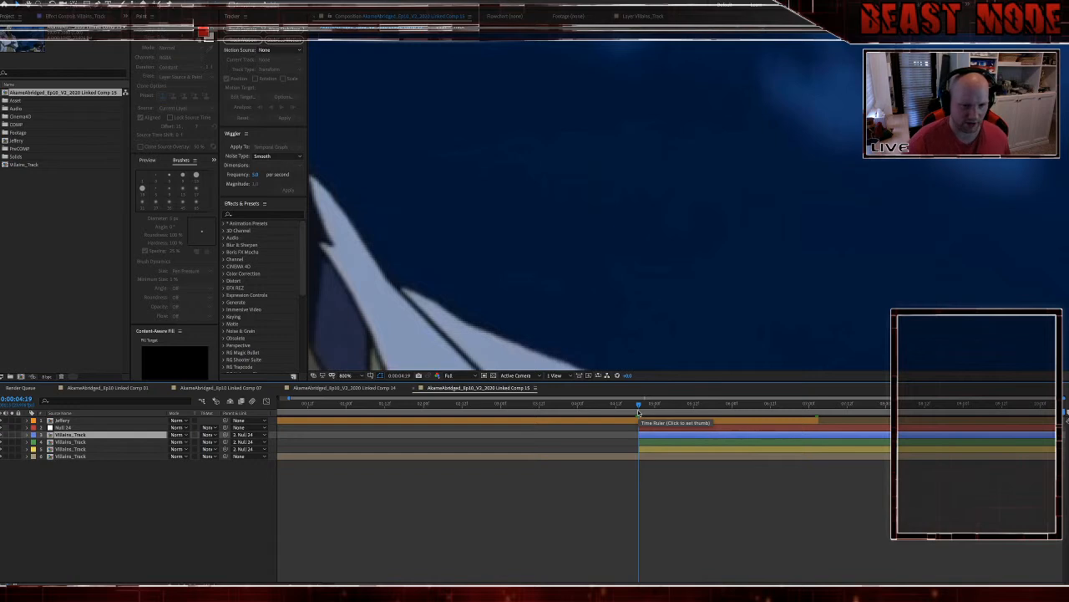
Step: Play the camera move in a wider view to check that the blue mouth patch follows the face
{"action": "scroll", "coordinate": [599, 324], "scroll_direction": "down", "scroll_amount": 2}
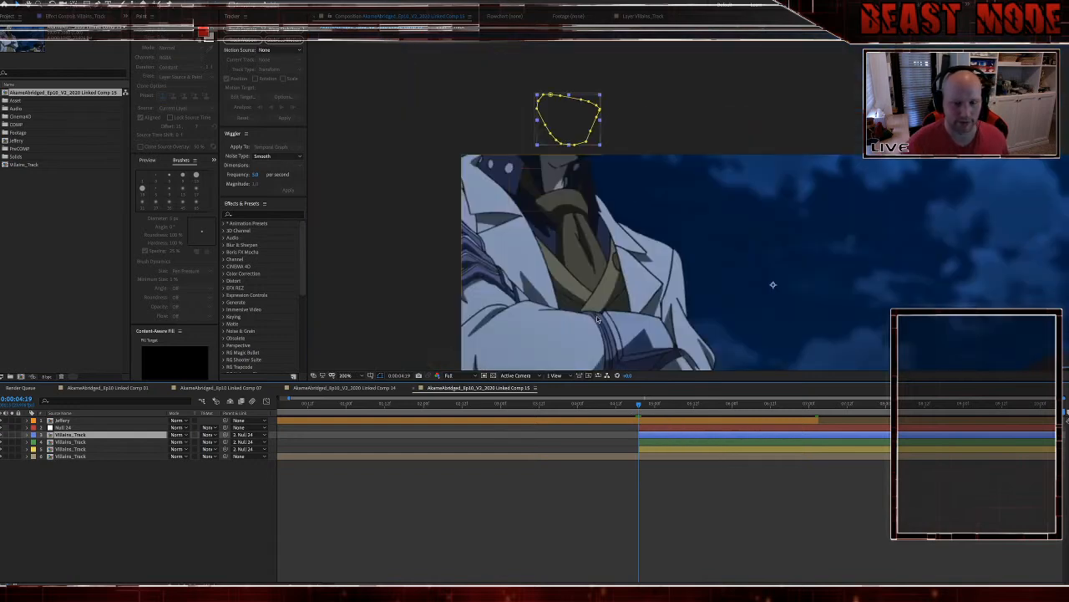
{"action": "left_click", "coordinate": [683, 463]}
{"action": "key", "text": "space"}
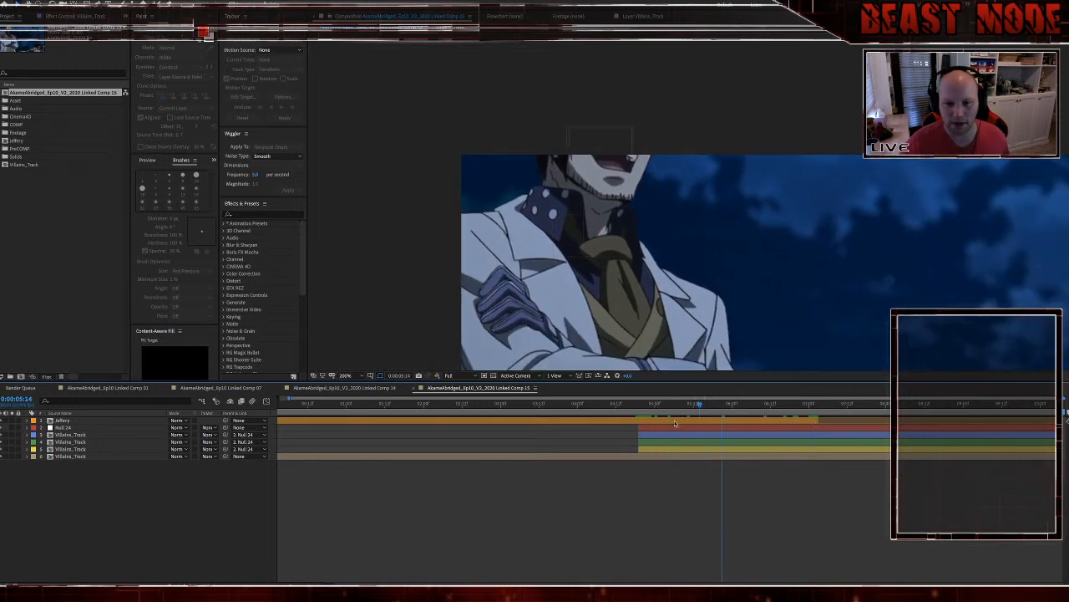
{"action": "key", "text": "space"}
Step: Display the audio waveform of the base Villains_Track layer in the timeline
{"action": "left_click", "coordinate": [646, 456]}
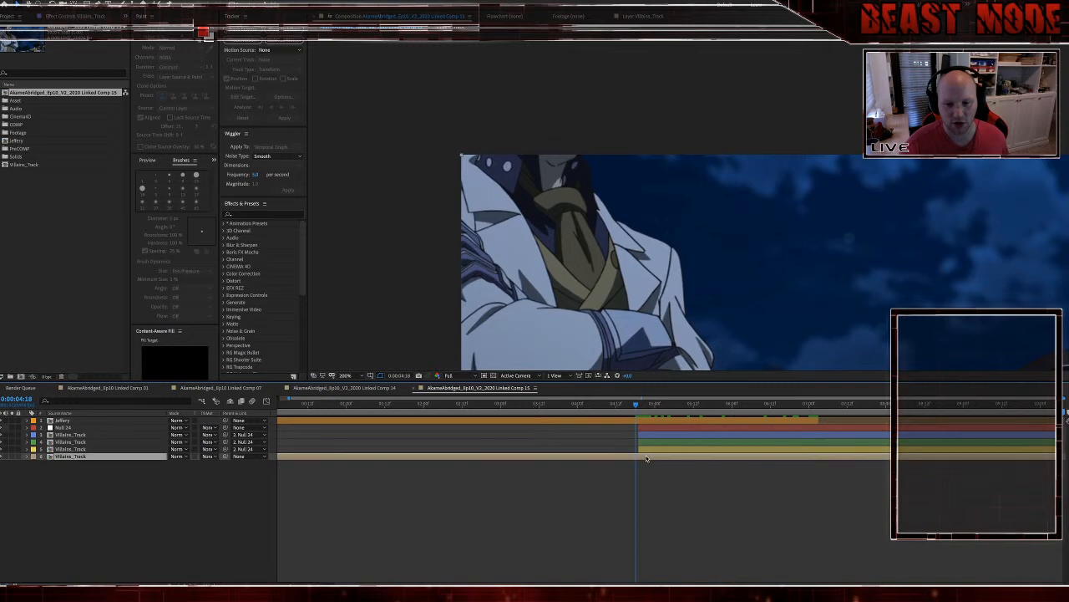
{"action": "key", "text": "l"}
{"action": "key", "text": "l"}
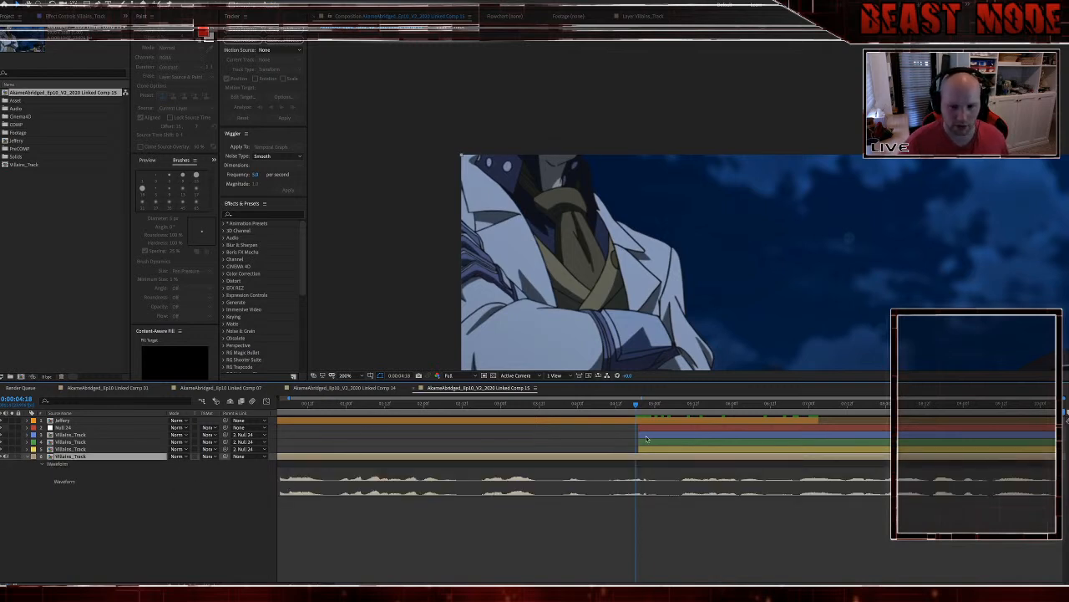
Step: Trim the green mouth layer's start to 0:00:05:08 and split it at 0:00:05:09 to leave a one-frame mouth piece
{"action": "left_click_drag", "start_coordinate": [644, 413], "coordinate": [682, 420]}
{"action": "left_click", "coordinate": [688, 445]}
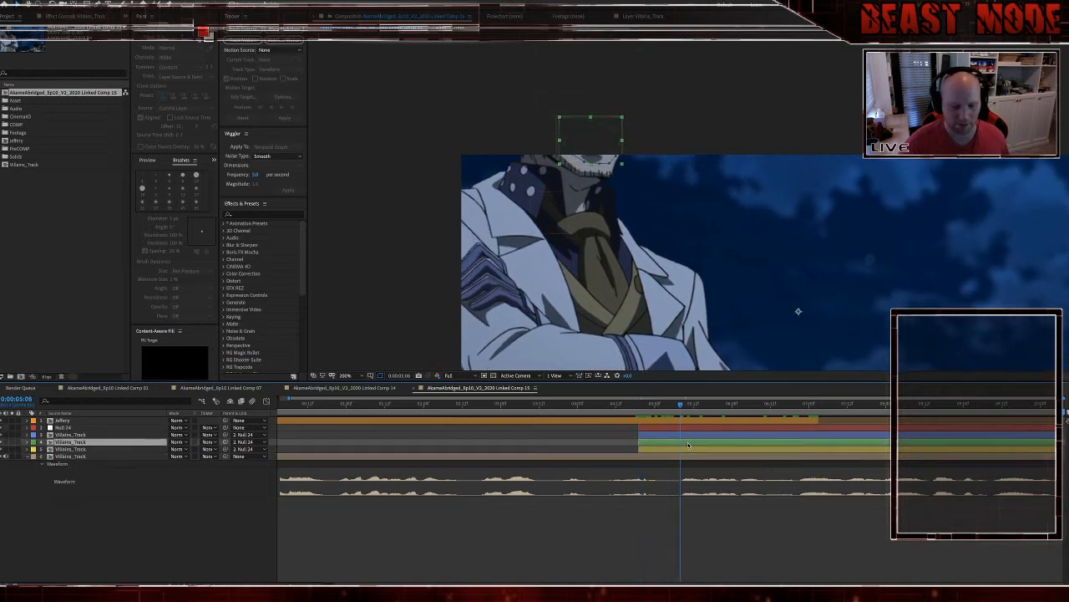
{"action": "key", "text": "Page_Down"}
{"action": "key", "text": "ctrl+shift+d"}
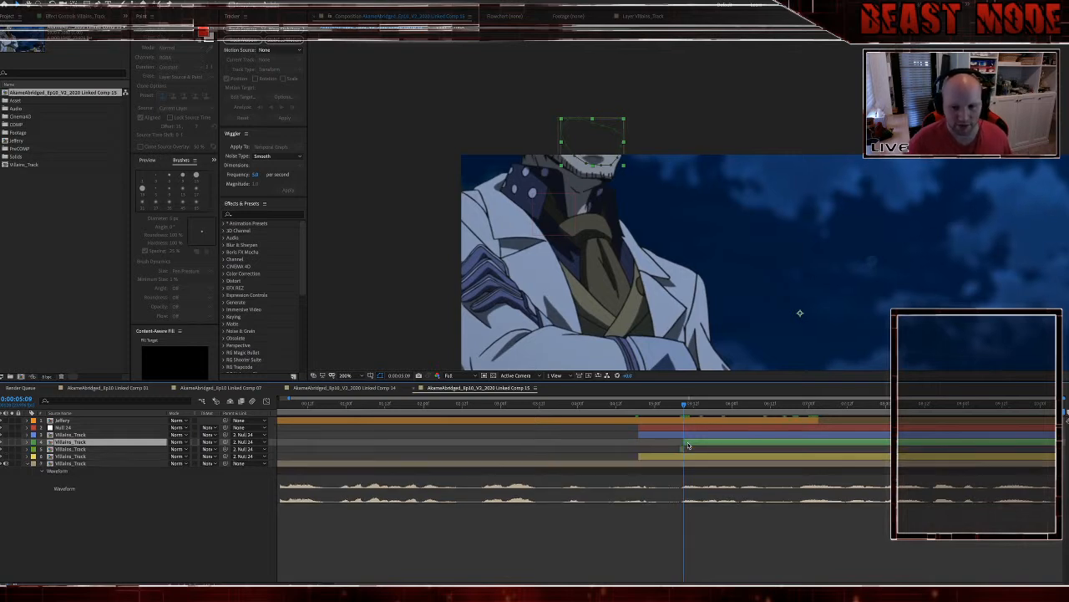
Step: Trim the remaining green layer's start to 0:00:05:14 and split it at 0:00:05:15
{"action": "key", "text": "space"}
{"action": "mouse_move", "coordinate": [696, 406]}
{"action": "left_mouse_down"}
{"action": "mouse_move", "coordinate": [668, 408]}
{"action": "mouse_move", "coordinate": [699, 411]}
{"action": "left_mouse_up"}
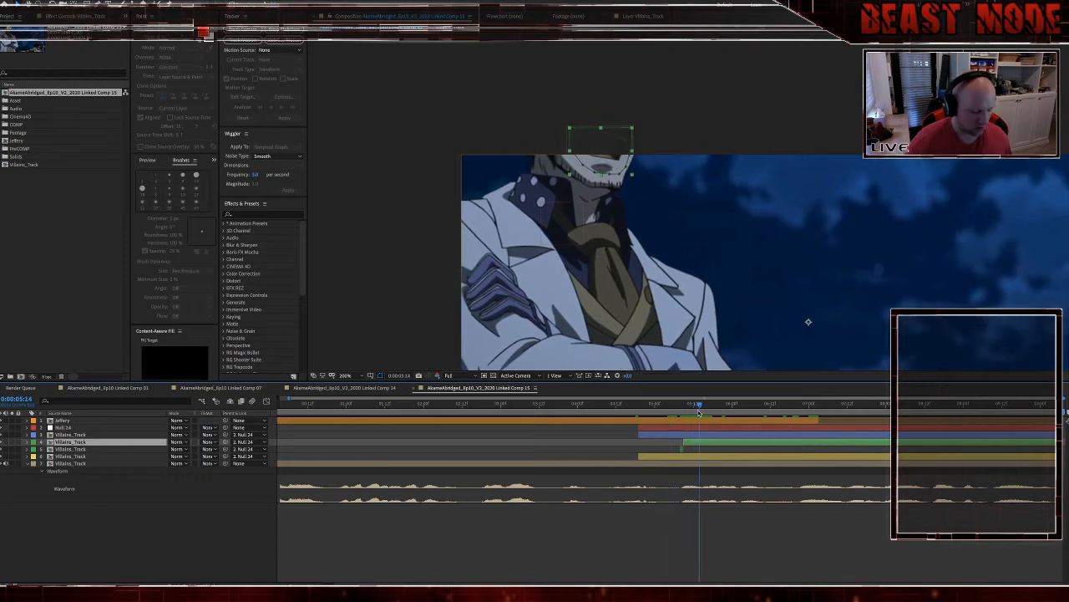
{"action": "key", "text": "Page_Down"}
{"action": "key", "text": "Page_Down"}
{"action": "key", "text": "Page_Down"}
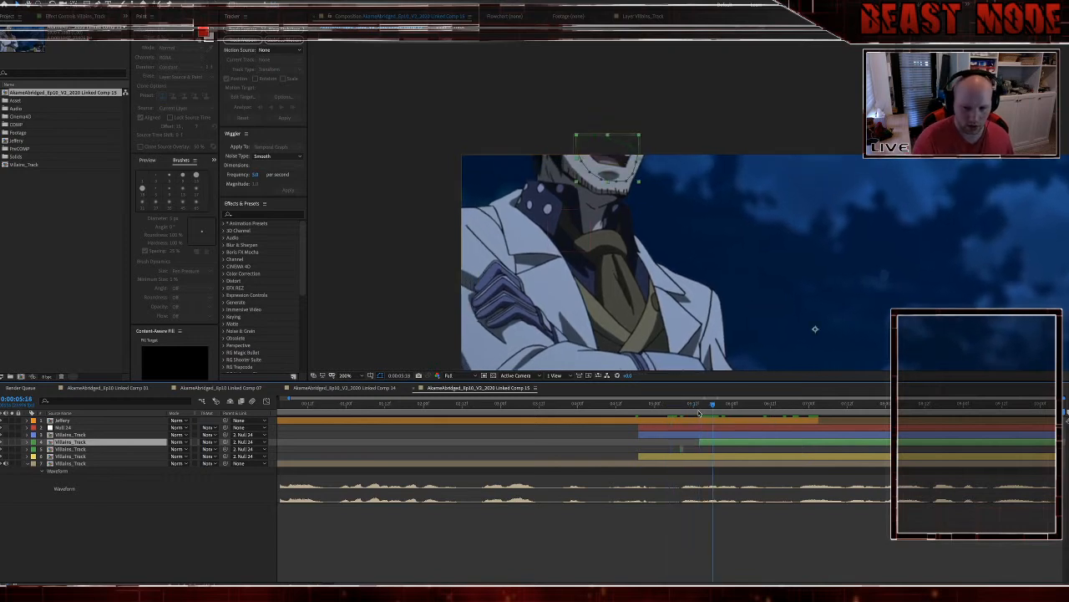
{"action": "key", "text": "Page_Up"}
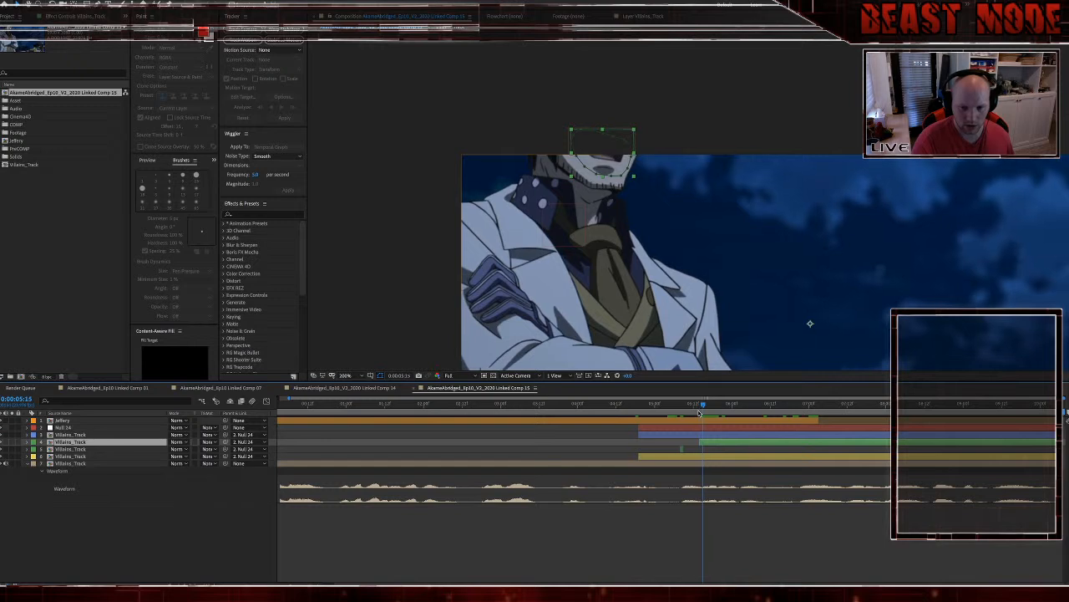
{"action": "key", "text": "ctrl+shift+d"}
Step: Trim the remaining green layer's start to 0:00:05:19 and split it one frame further on
{"action": "key", "text": "Page_Down"}
{"action": "key", "text": "Page_Down"}
{"action": "key", "text": "Page_Down"}
{"action": "key", "text": "Page_Down"}
{"action": "key", "text": "Page_Down"}
{"action": "key", "text": "Page_Down"}
{"action": "key", "text": "Page_Down"}
{"action": "key", "text": "Page_Down"}
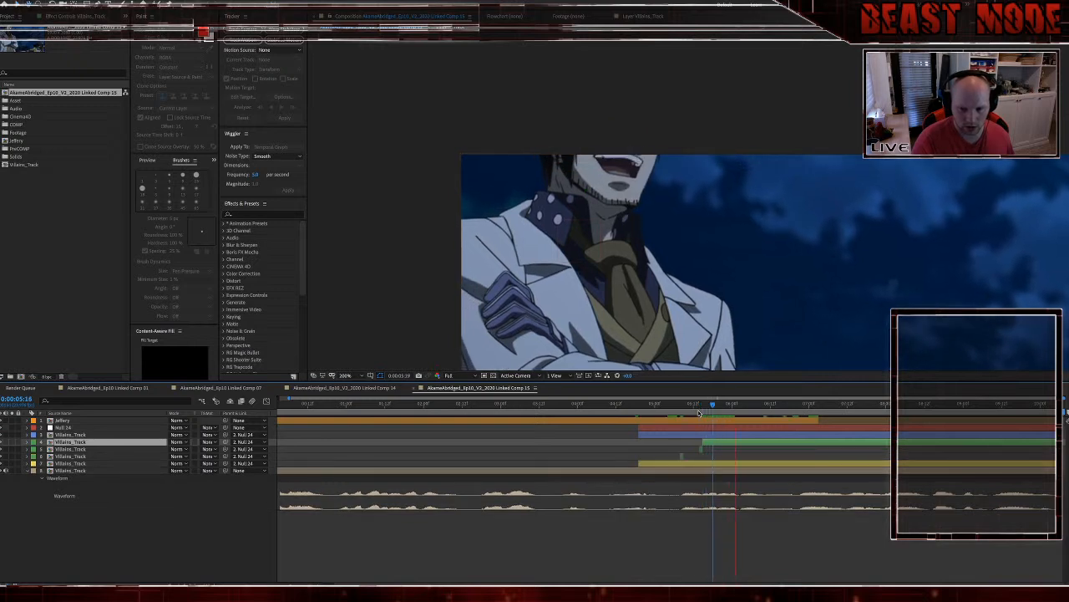
{"action": "left_click", "coordinate": [715, 409]}
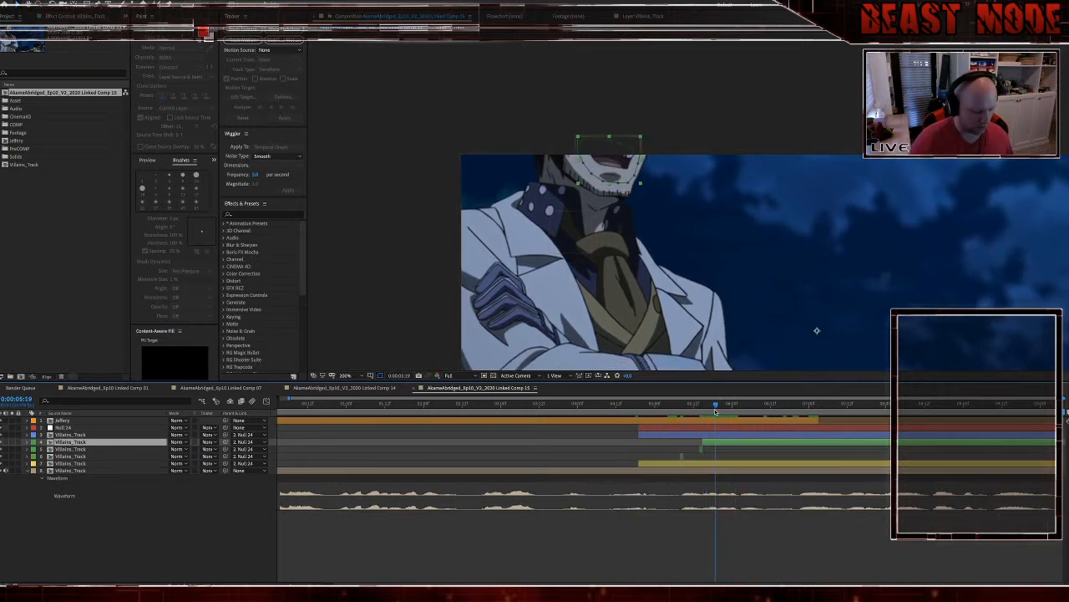
{"action": "key", "text": "Page_Down"}
{"action": "key", "text": "ctrl+shift+d"}
Step: Trim the remaining green layer's start to 0:00:06:01 and split it at 0:00:06:03 for a two-frame mouth piece
{"action": "key", "text": "Page_Down"}
{"action": "key", "text": "Page_Down"}
{"action": "key", "text": "Page_Down"}
{"action": "key", "text": "Page_Down"}
{"action": "key", "text": "Page_Down"}
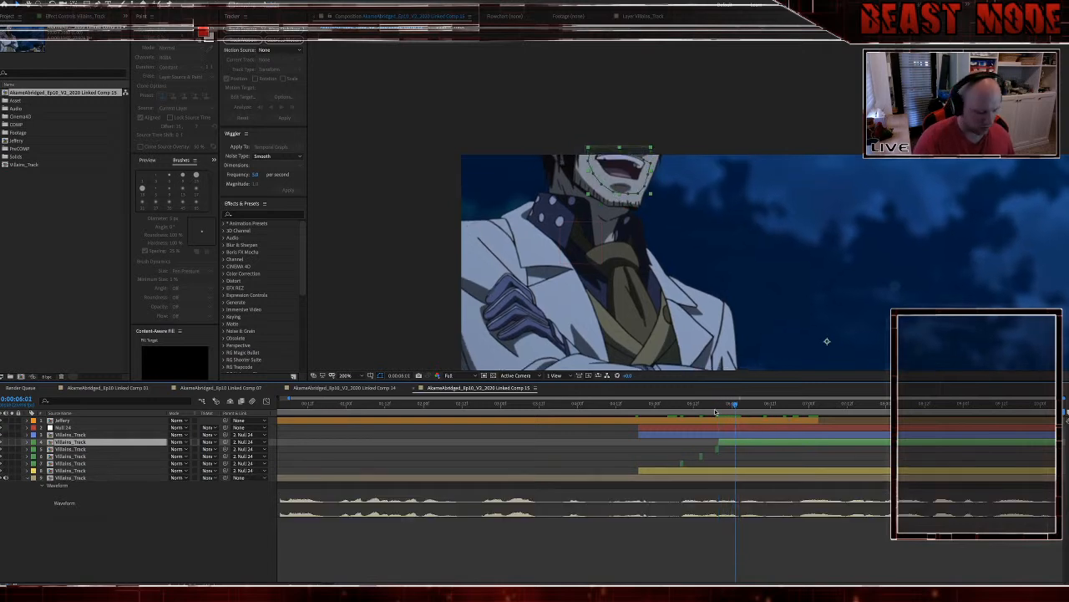
{"action": "key", "text": "Page_Down"}
{"action": "key", "text": "ctrl+shift+d"}
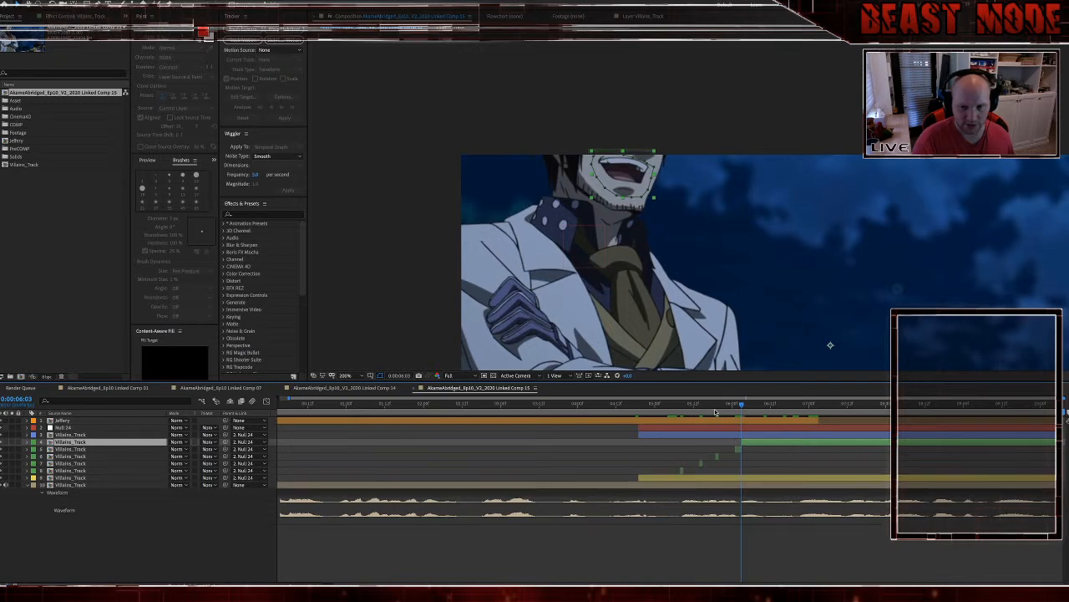
Step: Trim the remaining green layer's start to 0:00:06:09 and split it at 0:00:06:10
{"action": "key", "text": "Page_Down"}
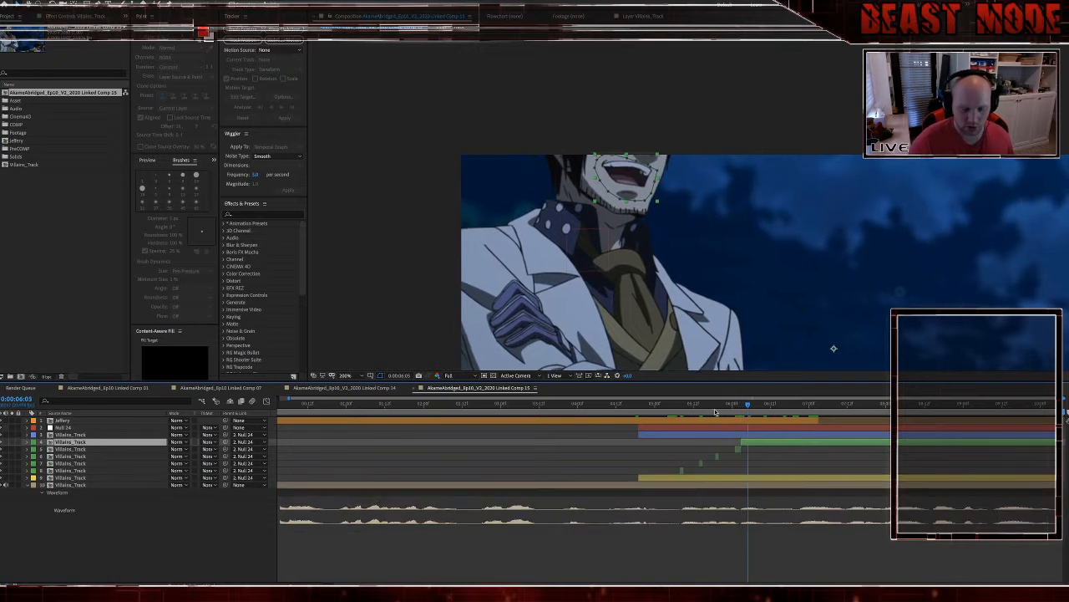
{"action": "key", "text": "Page_Down"}
{"action": "key", "text": "Page_Down"}
{"action": "key", "text": "Page_Down"}
{"action": "key", "text": "Page_Down"}
{"action": "key", "text": "Page_Down"}
{"action": "key", "text": "Page_Down"}
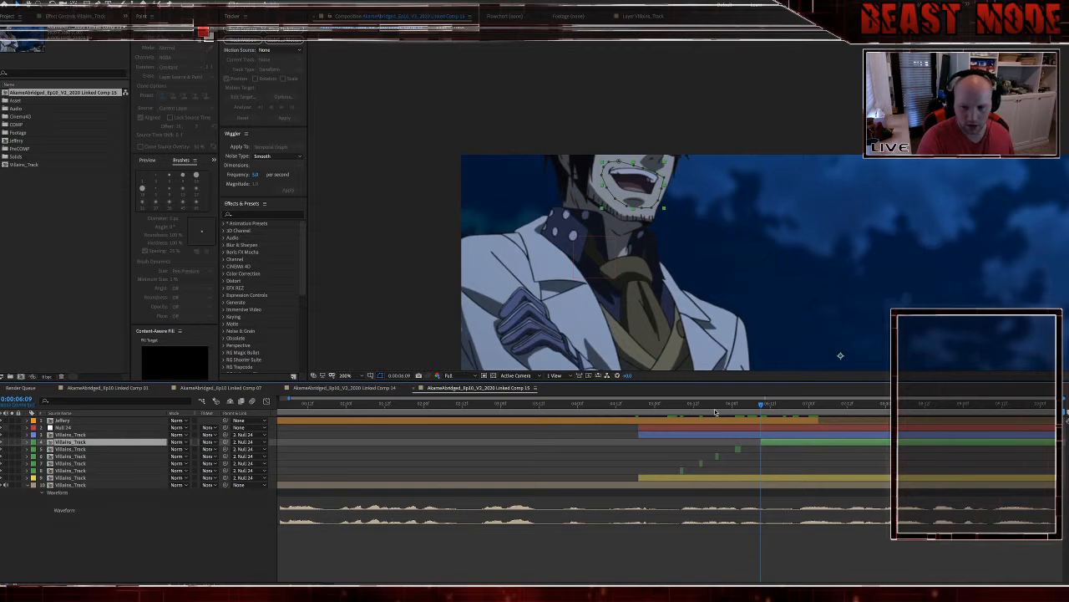
{"action": "key", "text": "space"}
{"action": "key", "text": "space"}
{"action": "left_click", "coordinate": [764, 411]}
{"action": "key", "text": "ctrl+d"}
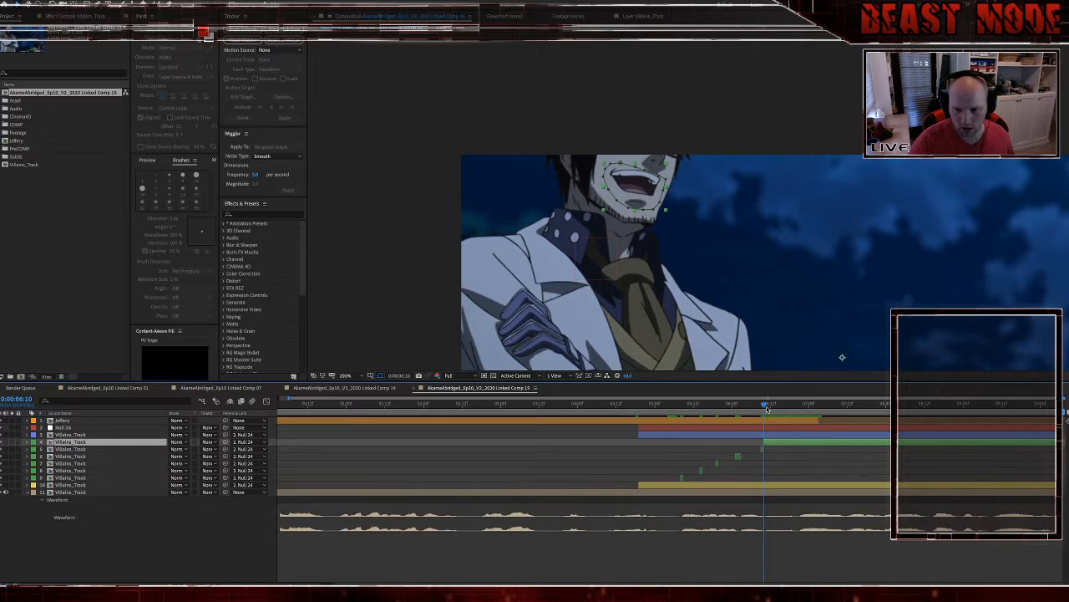
Step: Trim the remaining green layer's start to 0:00:06:21 and split off a one-frame mouth piece
{"action": "left_click_drag", "start_coordinate": [765, 407], "coordinate": [800, 415]}
{"action": "key", "text": "alt+bracketleft"}
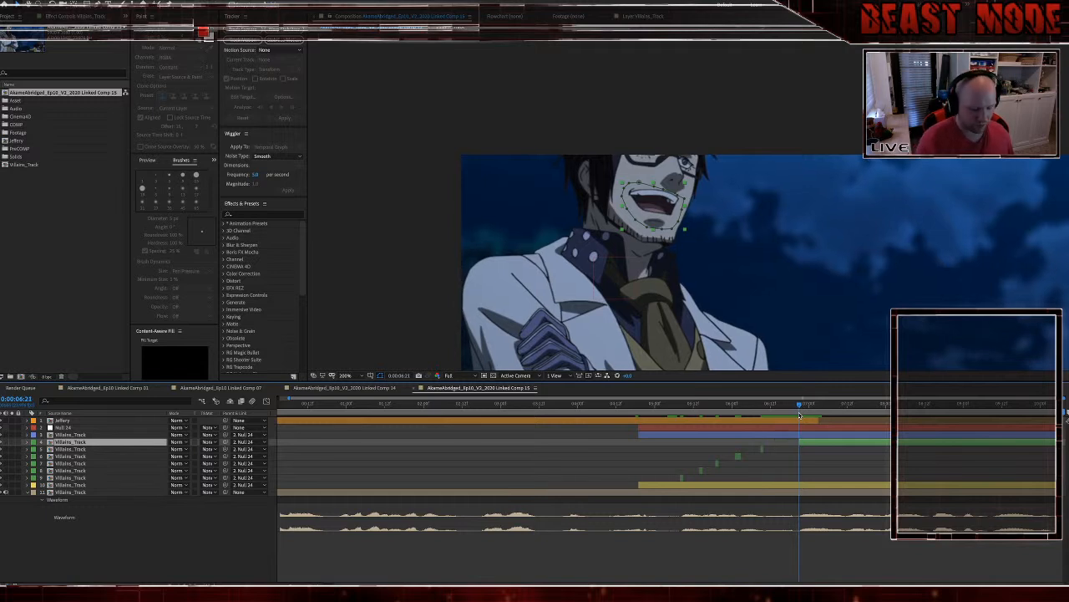
{"action": "key", "text": "Page_Down"}
{"action": "key", "text": "ctrl+shift+d"}
Step: Trim the remaining green layer's start to 0:00:07:10 and split off a two-frame mouth piece
{"action": "key", "text": "Page_Down"}
{"action": "key", "text": "Page_Down"}
{"action": "key", "text": "Page_Down"}
{"action": "key", "text": "Page_Down"}
{"action": "key", "text": "Page_Down"}
{"action": "key", "text": "Page_Down"}
{"action": "key", "text": "Page_Down"}
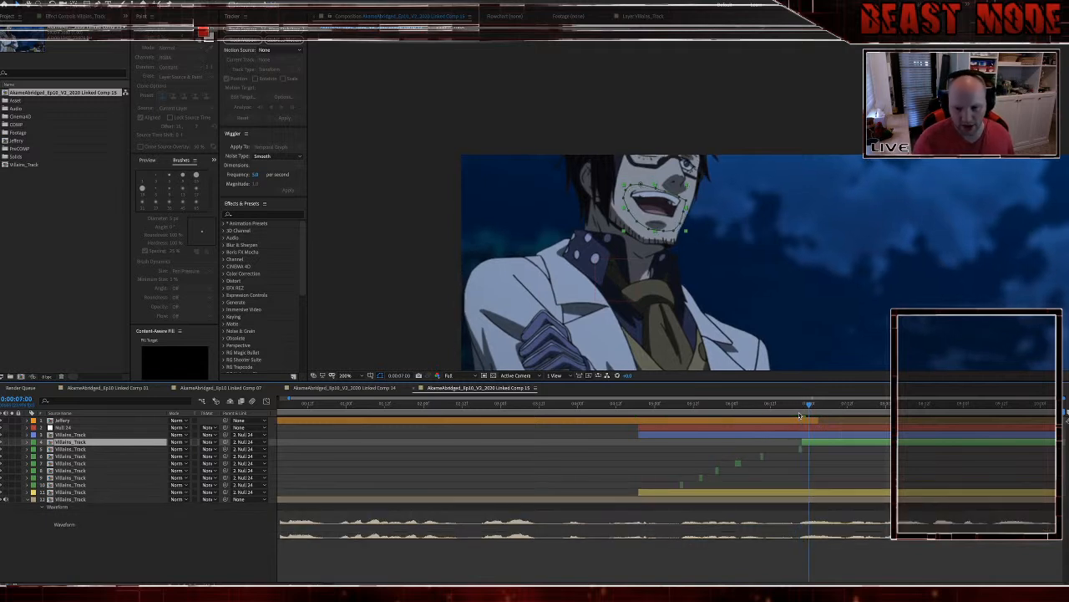
{"action": "key", "text": "Page_Down"}
{"action": "key", "text": "Page_Down"}
{"action": "key", "text": "Page_Down"}
{"action": "key", "text": "Page_Down"}
{"action": "key", "text": "Page_Down"}
{"action": "key", "text": "Page_Down"}
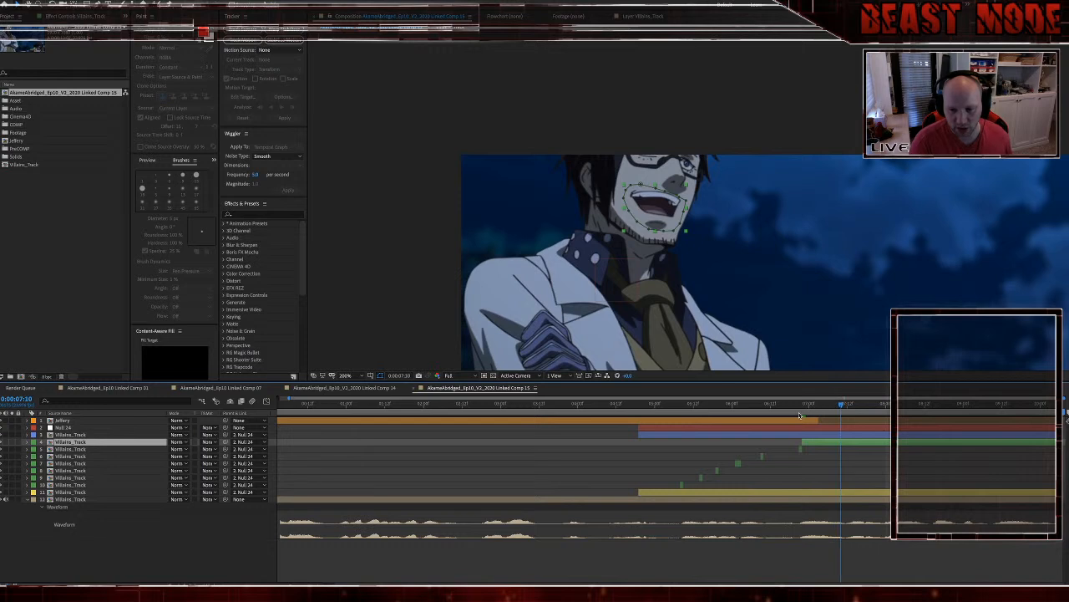
{"action": "key", "text": "Page_Up"}
{"action": "key", "text": "alt+bracketleft"}
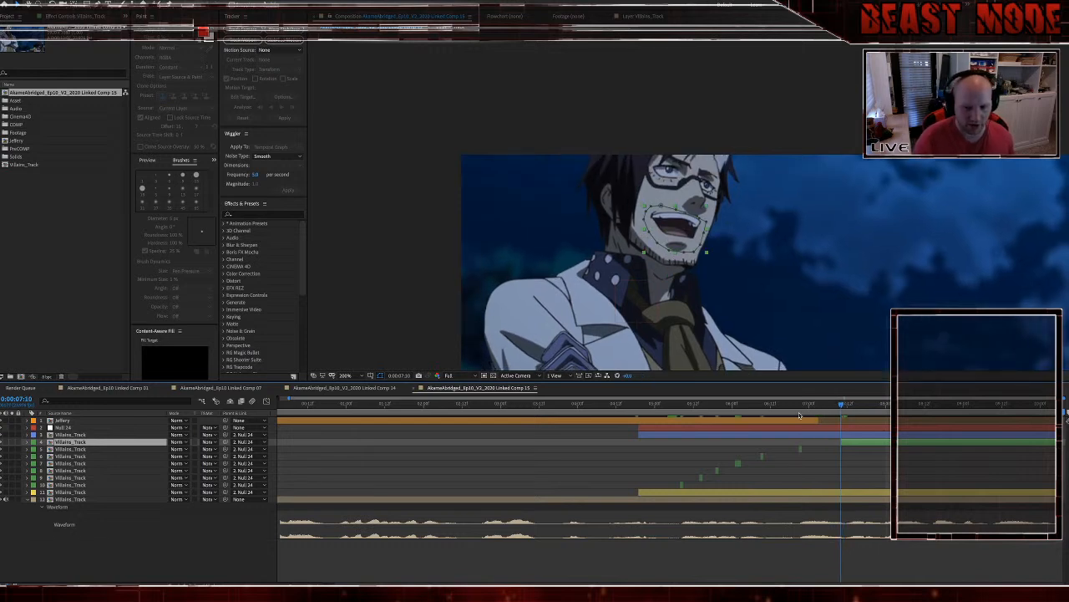
{"action": "key", "text": "Page_Down"}
{"action": "key", "text": "Page_Down"}
{"action": "key", "text": "ctrl+shift+d"}
Step: Trim the remaining green mouth layer's start to 0:00:07:17
{"action": "key", "text": "Page_Down"}
{"action": "key", "text": "Page_Down"}
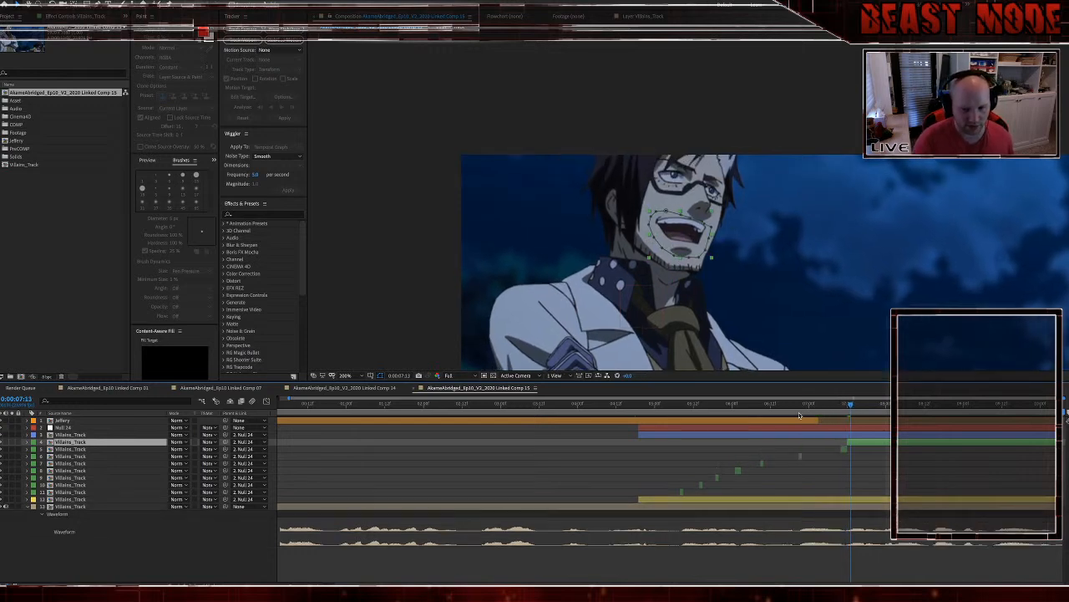
{"action": "key", "text": "Page_Down"}
{"action": "key", "text": "Page_Down"}
{"action": "key", "text": "Page_Down"}
{"action": "key", "text": "Page_Down"}
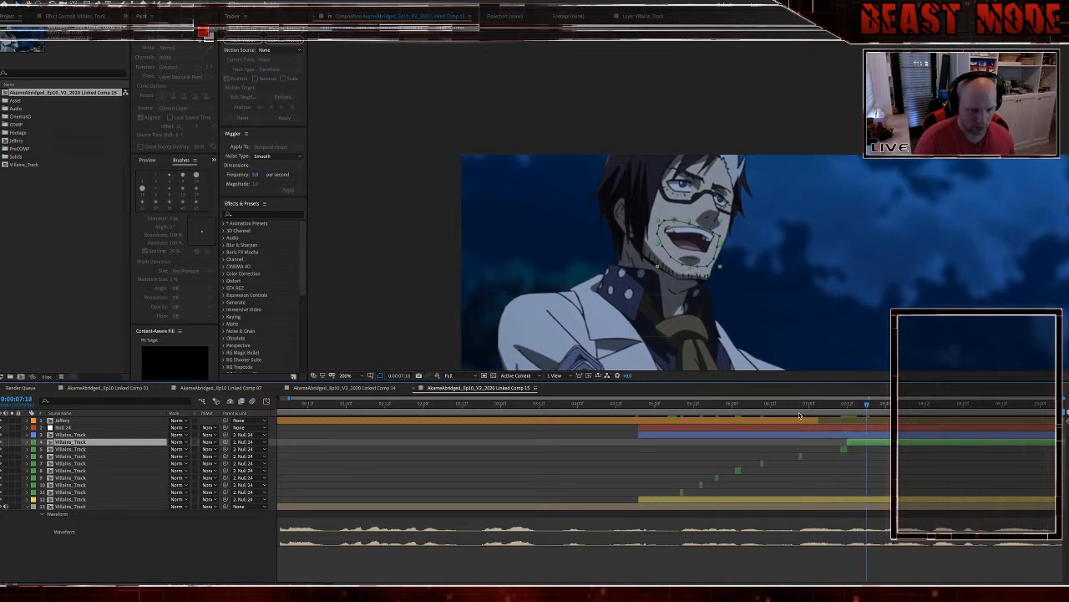
{"action": "key", "text": "Page_Up"}
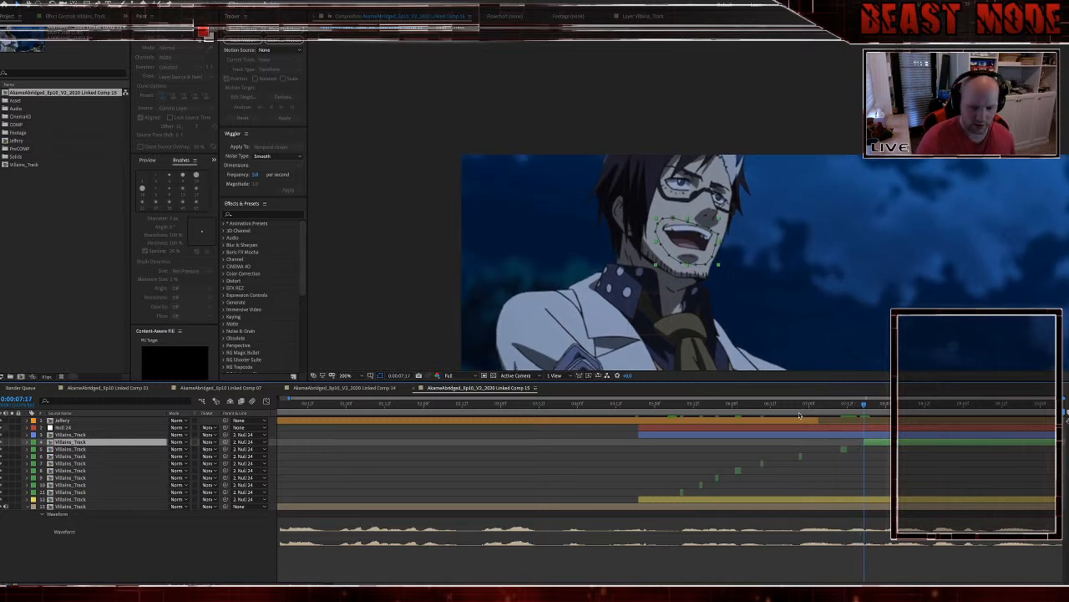
Step: Split off a one-frame green mouth piece at 0:00:07:17 and trim the remaining green layer's start to 0:00:07:22
{"action": "key", "text": "ctrl+shift+d"}
{"action": "key", "text": "Page_Down"}
{"action": "key", "text": "Page_Down"}
{"action": "key", "text": "Page_Down"}
{"action": "key", "text": "Page_Down"}
{"action": "key", "text": "Page_Down"}
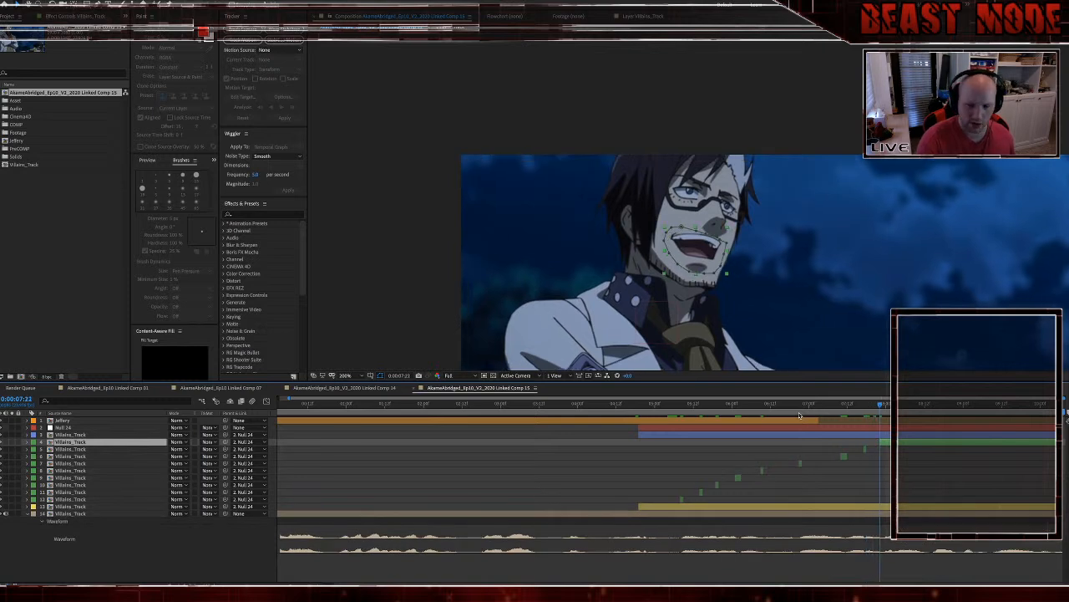
Step: Split off a one-frame green mouth piece at 0:00:07:22 and trim the remaining green layer's start to 0:00:08:02
{"action": "key", "text": "Page_Down"}
{"action": "key", "text": "ctrl+shift+d"}
{"action": "key", "text": "Page_Down"}
{"action": "key", "text": "Page_Down"}
{"action": "key", "text": "Page_Down"}
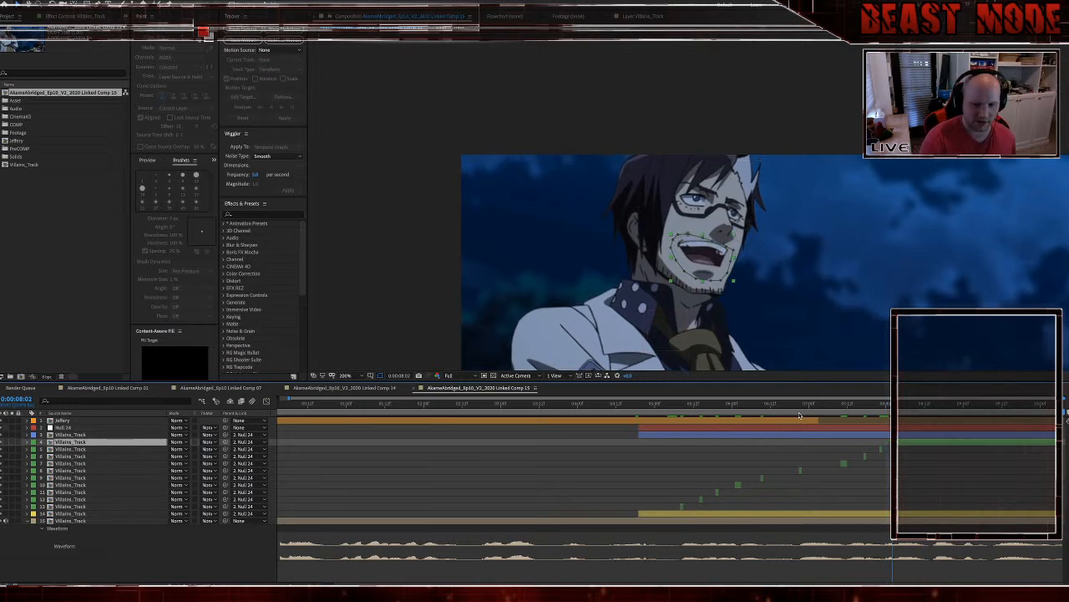
Step: Split off a one-frame green mouth piece at 0:00:08:02 and trim the remaining green layer's start to 0:00:08:11
{"action": "key", "text": "ctrl+shift+d"}
{"action": "key", "text": "Page_Down"}
{"action": "key", "text": "Page_Down"}
{"action": "key", "text": "Page_Down"}
{"action": "key", "text": "Page_Down"}
{"action": "key", "text": "Page_Down"}
{"action": "key", "text": "Page_Down"}
{"action": "key", "text": "Page_Down"}
{"action": "key", "text": "Page_Down"}
{"action": "key", "text": "Page_Down"}
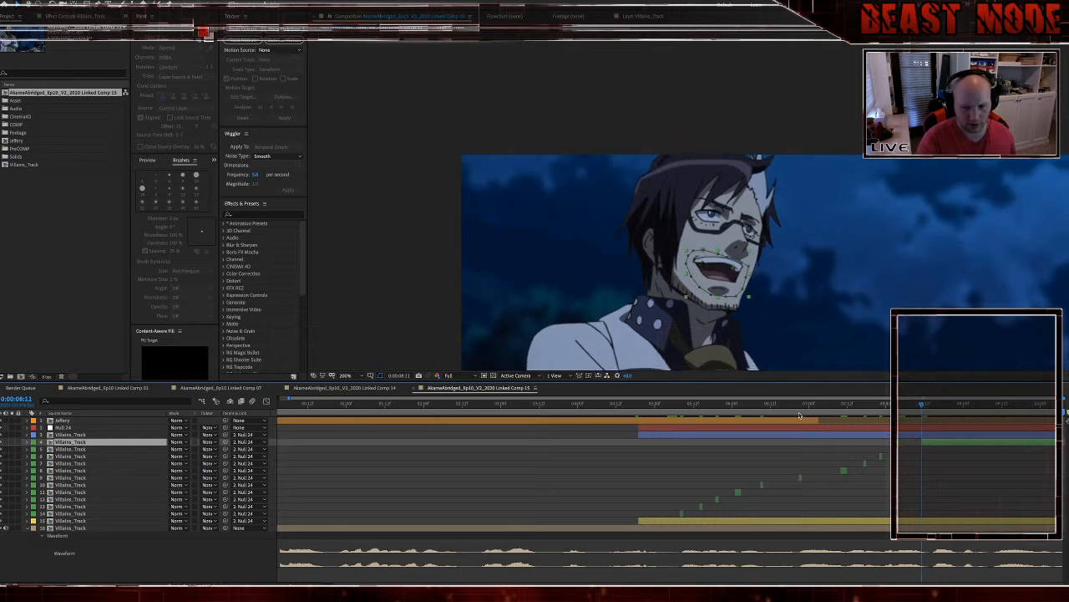
Step: Split off a two-frame green mouth piece ending at 0:00:08:13 and trim the remaining green layer's start to 0:00:08:15
{"action": "key", "text": "Page_Down"}
{"action": "key", "text": "Page_Down"}
{"action": "key", "text": "Page_Down"}
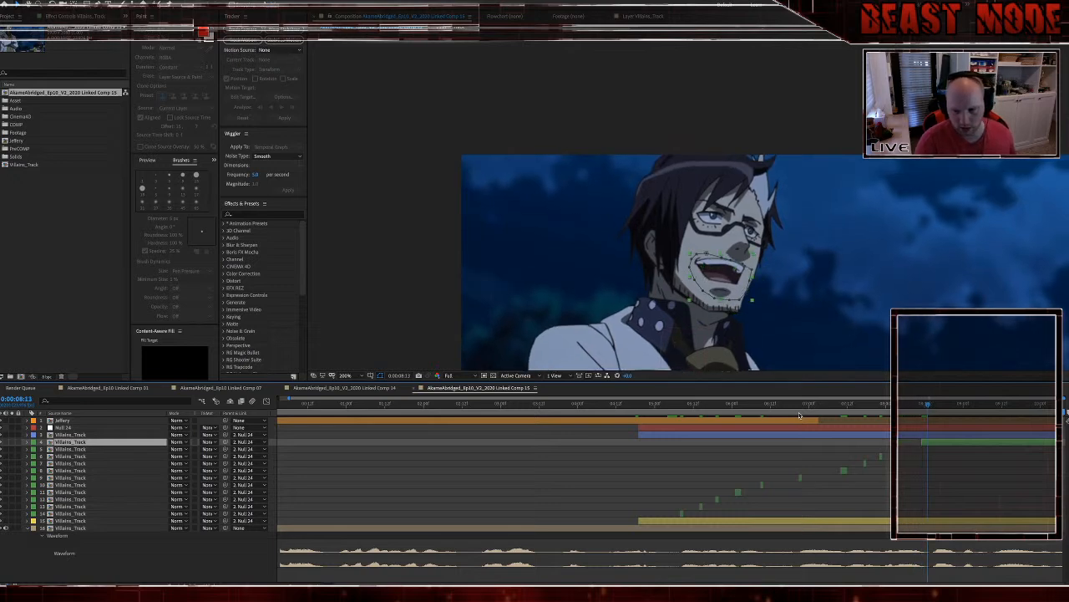
{"action": "key", "text": "ctrl+shift+d"}
{"action": "key", "text": "Page_Down"}
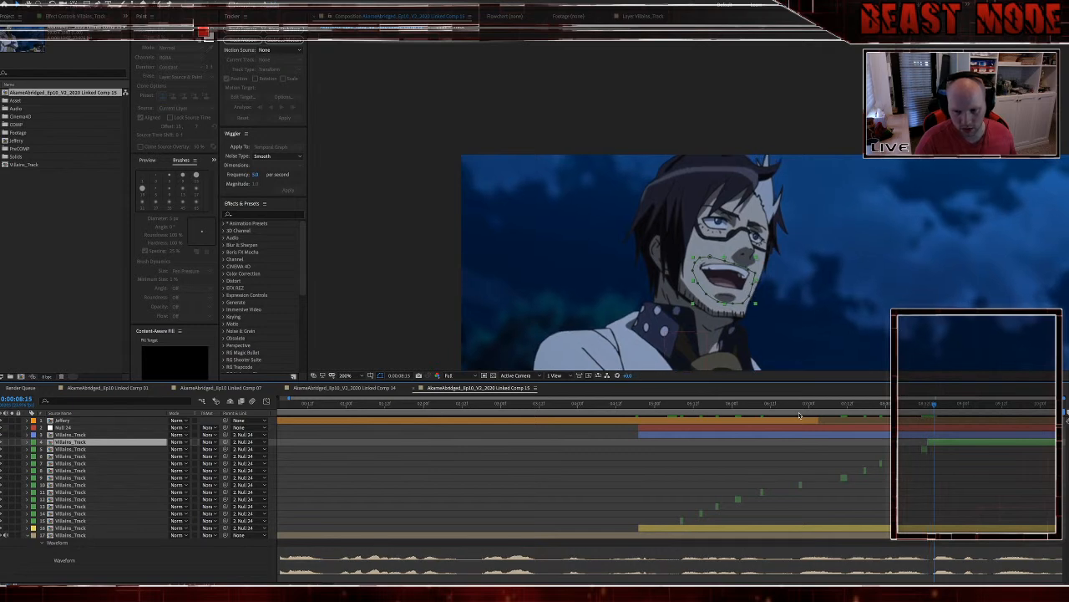
{"action": "key", "text": "Page_Down"}
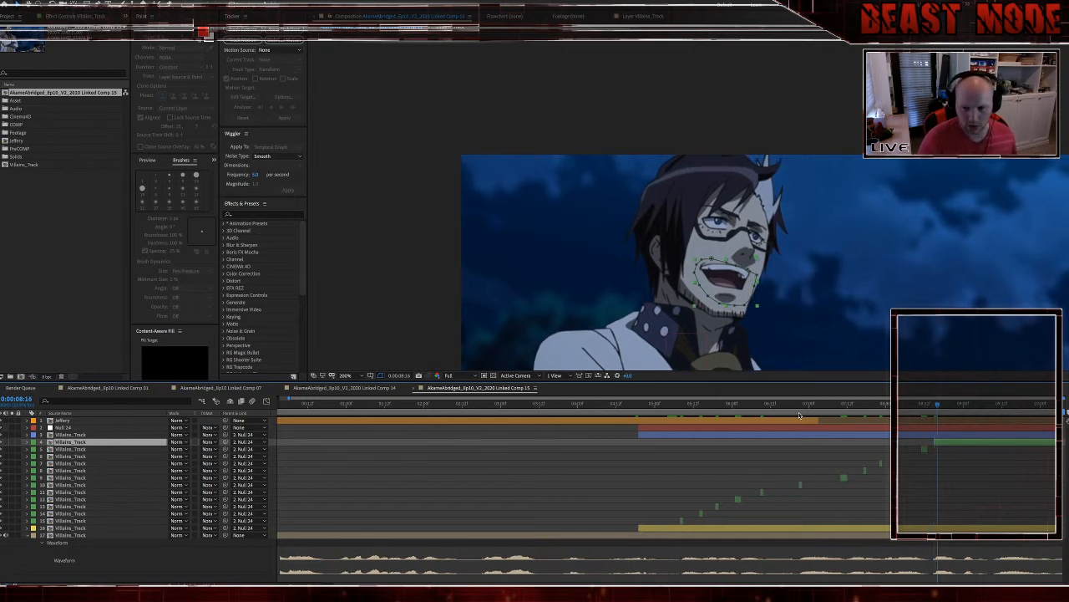
Step: Split the green mouth layer at 0:00:08:16 and trim the remaining part's start to 0:00:08:21
{"action": "key", "text": "ctrl+shift+d"}
{"action": "key", "text": "Page_Down"}
{"action": "key", "text": "Page_Down"}
{"action": "key", "text": "Page_Down"}
{"action": "key", "text": "Page_Down"}
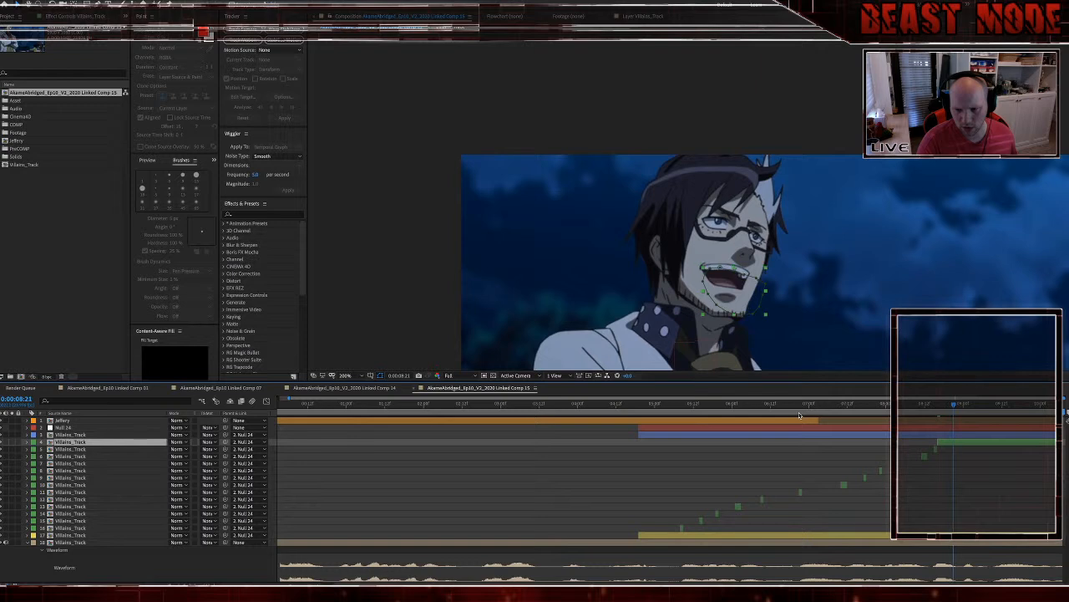
{"action": "key", "text": "Page_Down"}
{"action": "key", "text": "Page_Down"}
Step: Split the green mouth layer at 0:00:08:22 and trim the remaining part's start to 0:00:09:00
{"action": "key", "text": "Page_Down"}
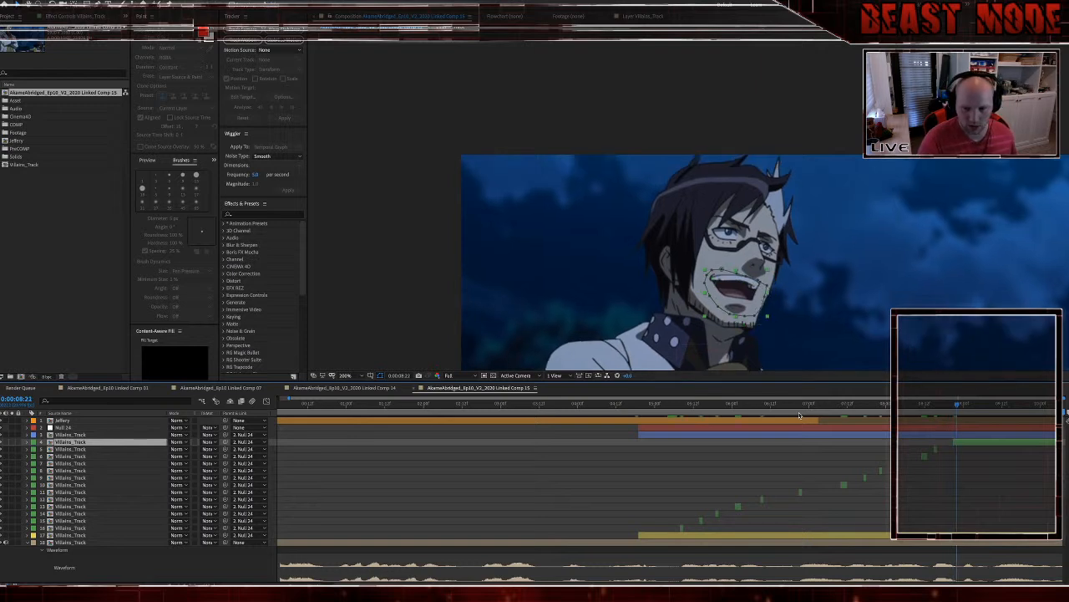
{"action": "key", "text": "ctrl+shift+d"}
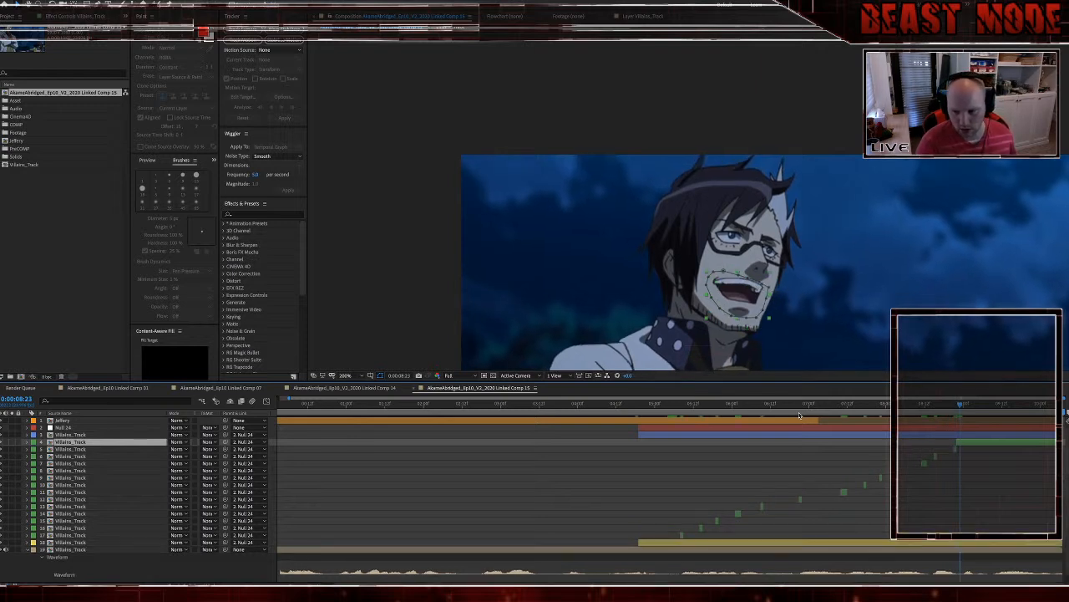
{"action": "key", "text": "Page_Down"}
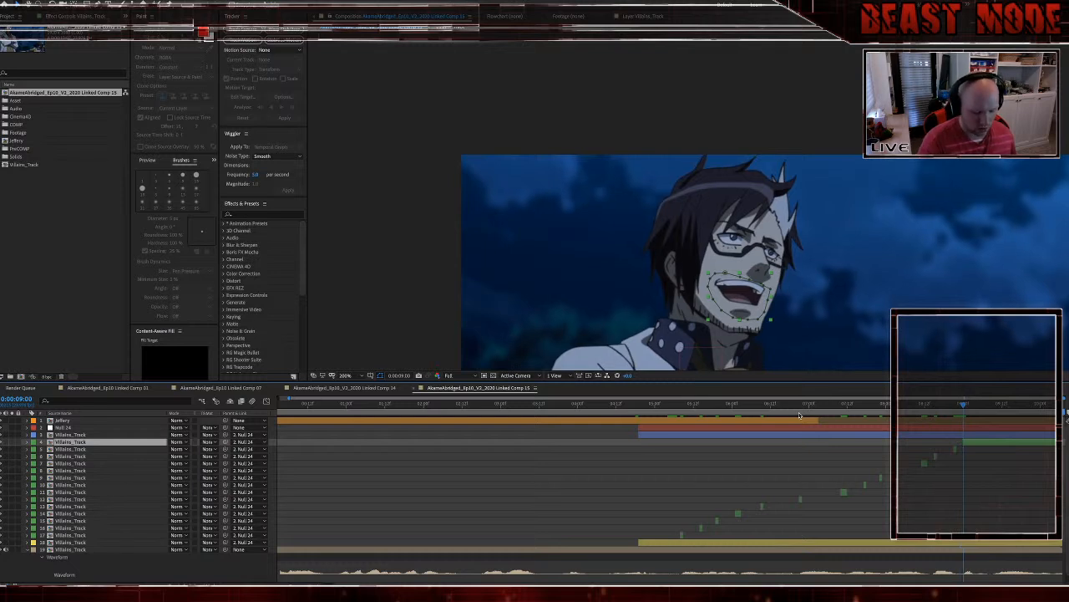
Step: Split off a one-frame green mouth piece at 0:00:09:00 and trim the remaining green layer's start to 0:00:09:03
{"action": "key", "text": "Page_Down"}
{"action": "key", "text": "ctrl+shift+d"}
{"action": "key", "text": "Page_Down"}
{"action": "key", "text": "Page_Down"}
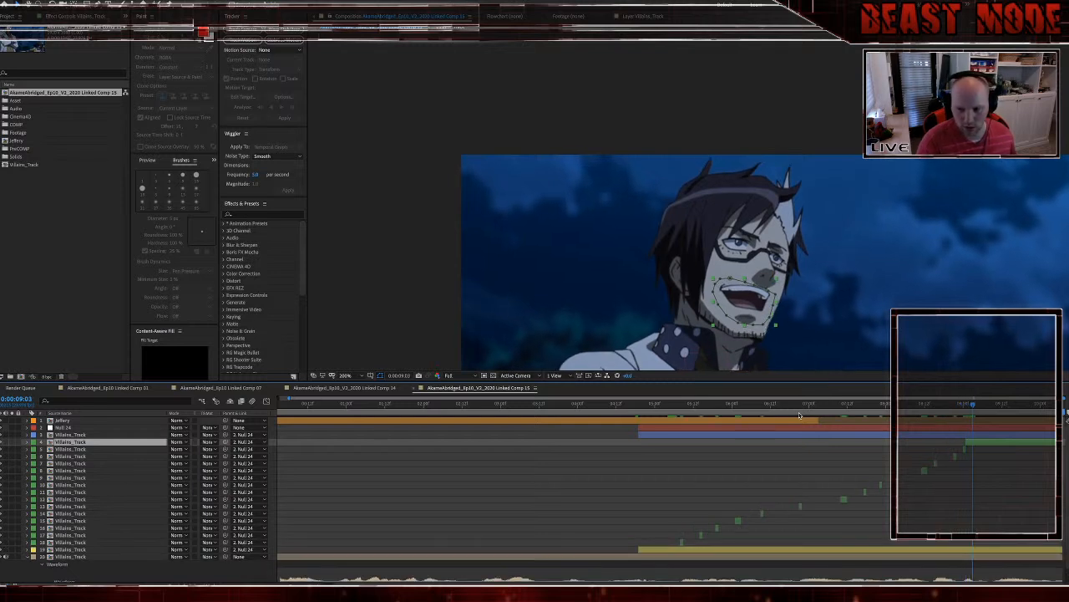
{"action": "key", "text": "Page_Down"}
{"action": "key", "text": "Page_Down"}
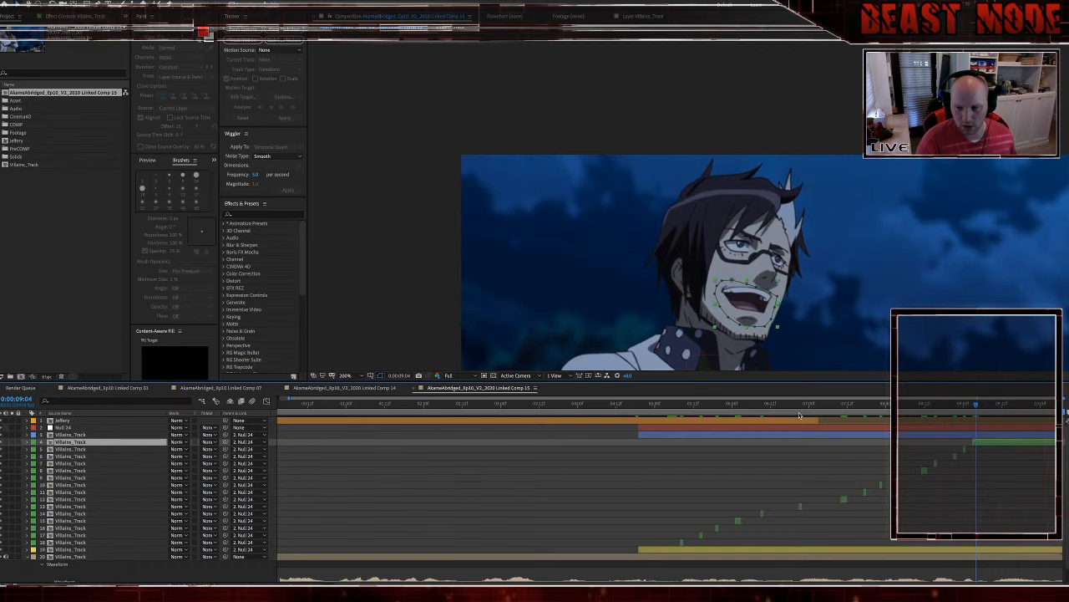
Step: Split the green mouth layer at 0:00:09:04 and trim the remaining part's start to 0:00:09:09
{"action": "key", "text": "ctrl+shift+d"}
{"action": "key", "text": "Page_Down"}
{"action": "key", "text": "Page_Down"}
{"action": "scroll", "coordinate": [807, 430], "scroll_direction": "down", "scroll_amount": 2}
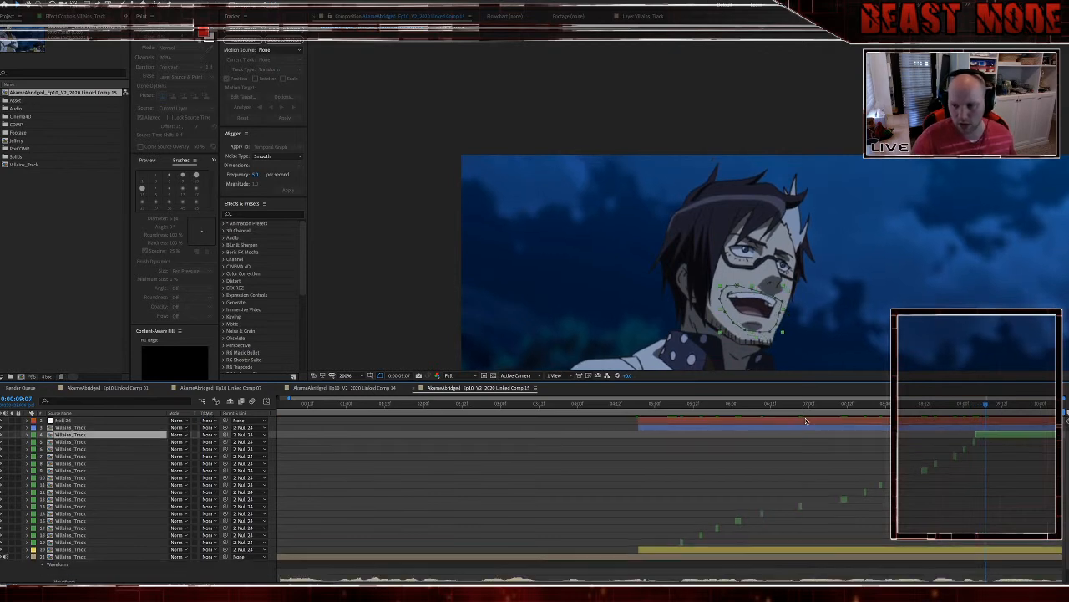
{"action": "key", "text": "Page_Down"}
{"action": "key", "text": "Page_Down"}
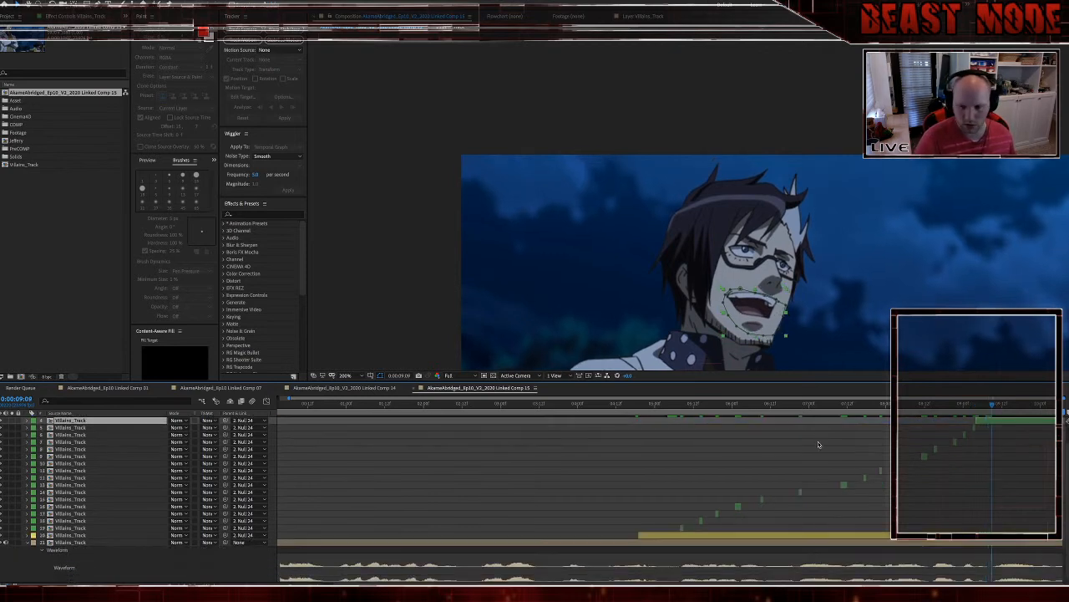
{"action": "key", "text": "Page_Down"}
{"action": "key", "text": "Page_Down"}
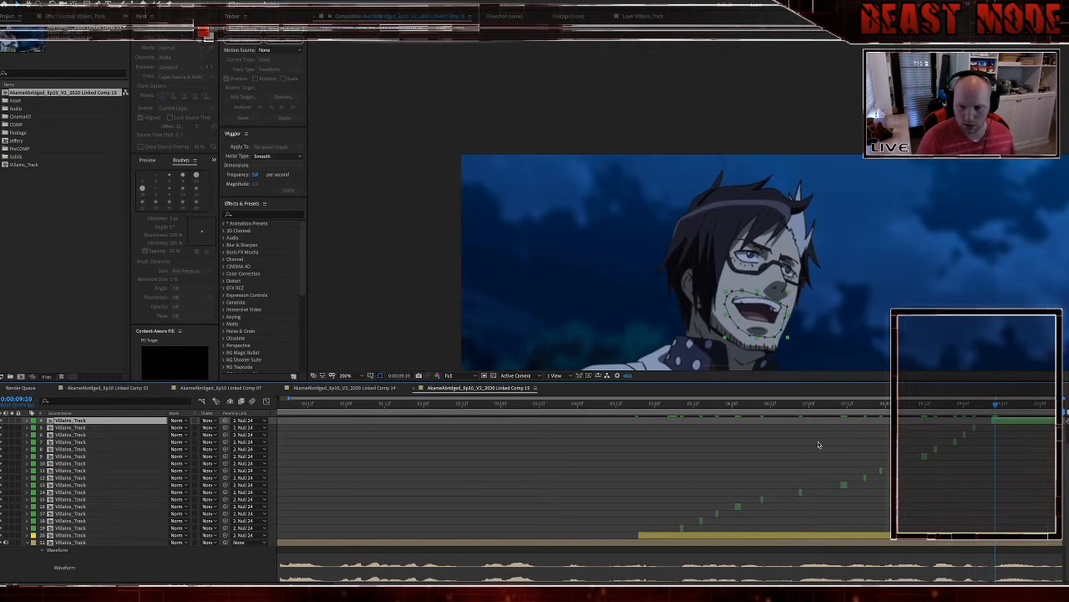
Step: Split the green mouth layer at 0:00:09:10 and trim the remainder to a short final piece around 0:00:09:22
{"action": "key", "text": "ctrl+shift+d"}
{"action": "key", "text": "Page_Down"}
{"action": "key", "text": "Page_Down"}
{"action": "key", "text": "Page_Down"}
{"action": "key", "text": "Page_Down"}
{"action": "key", "text": "Page_Down"}
{"action": "key", "text": "Page_Down"}
{"action": "key", "text": "Page_Down"}
{"action": "key", "text": "Page_Down"}
{"action": "key", "text": "Page_Down"}
{"action": "key", "text": "Page_Down"}
{"action": "key", "text": "Page_Down"}
{"action": "key", "text": "Page_Down"}
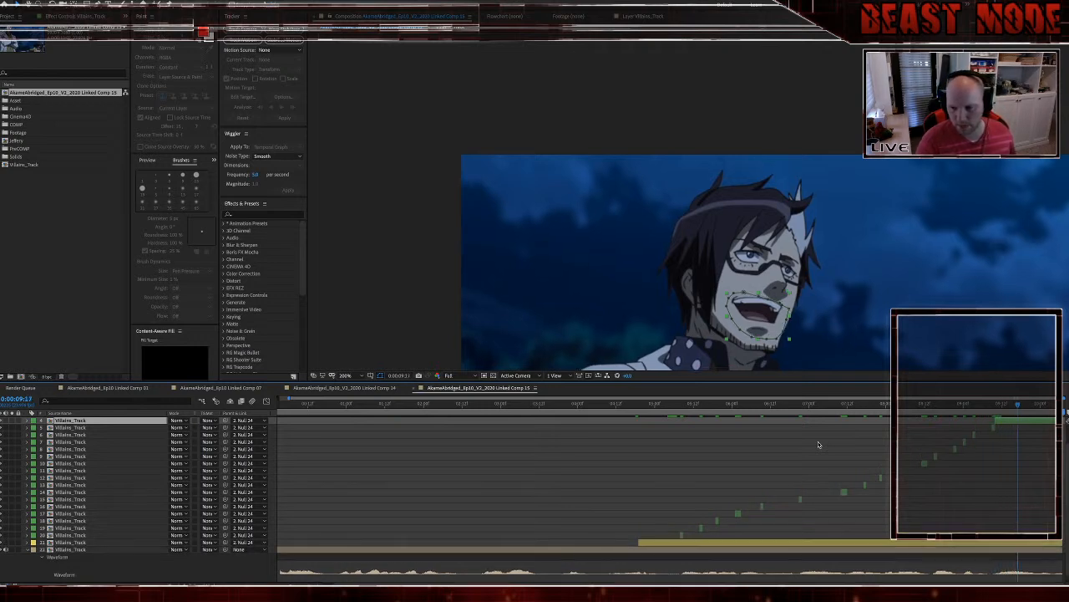
{"action": "key", "text": "Page_Up"}
{"action": "key", "text": "Page_Up"}
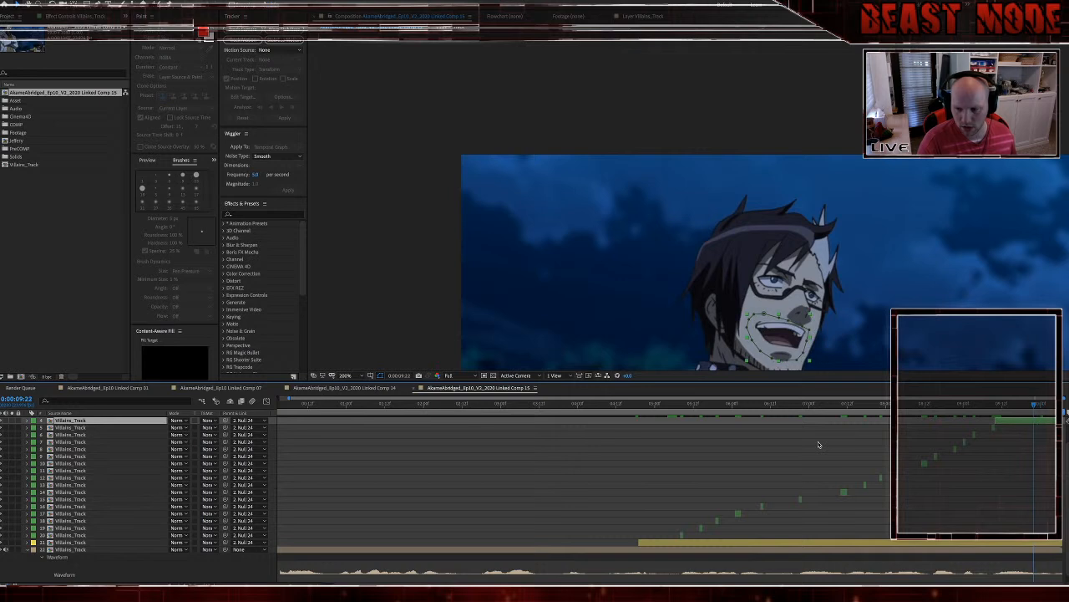
{"action": "key", "text": "Page_Down"}
{"action": "key", "text": "Page_Down"}
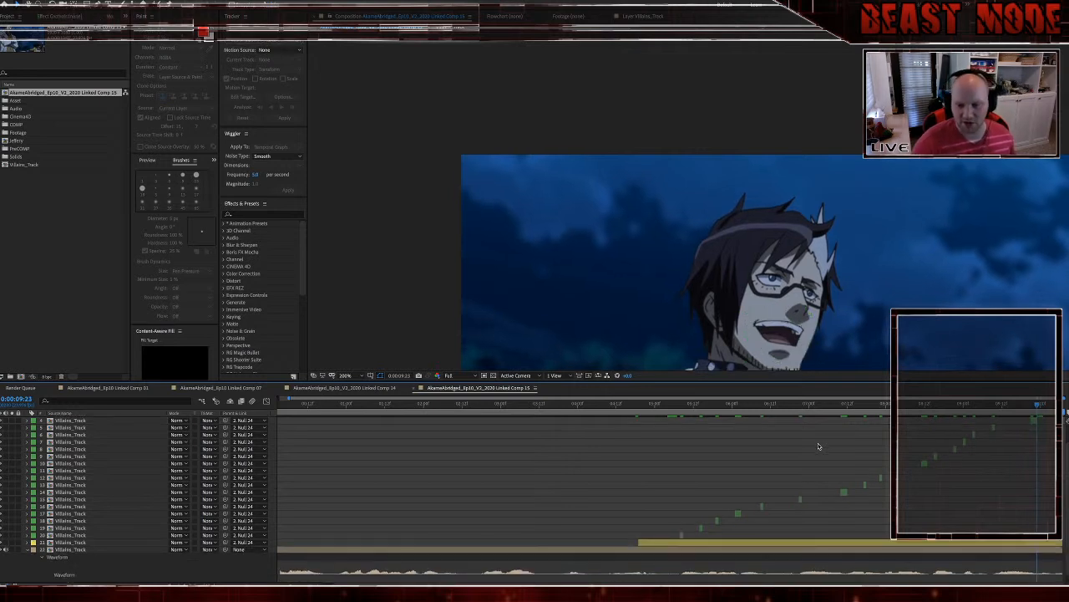
Step: Trim the blue Villains_Track mouth layer's start to the end of the first green piece, about 0:00:05:09
{"action": "scroll", "coordinate": [818, 443], "scroll_direction": "up", "scroll_amount": 1}
{"action": "left_click", "coordinate": [687, 406]}
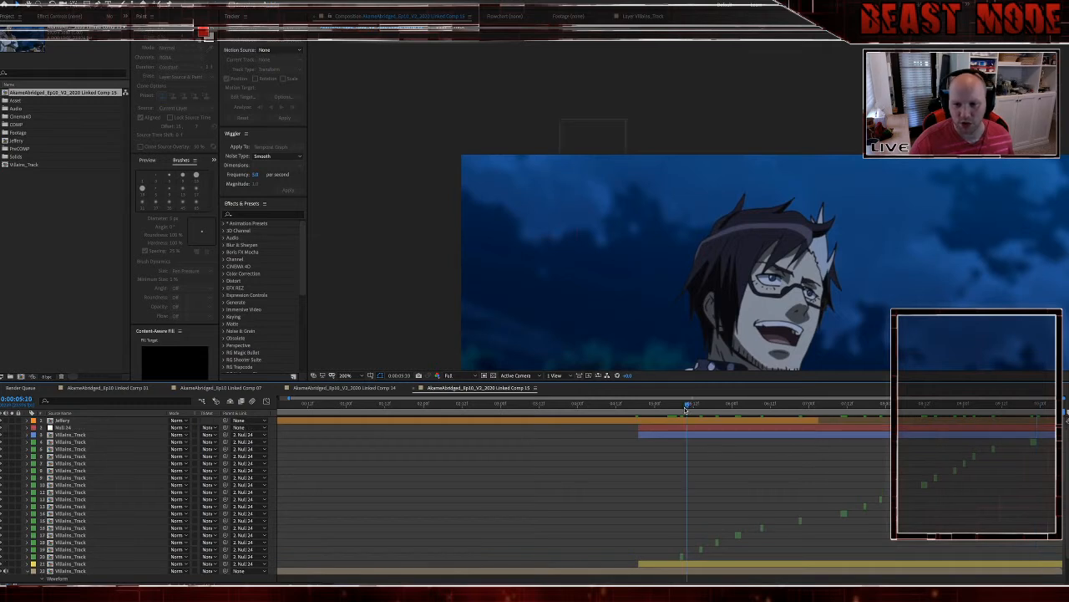
{"action": "left_click", "coordinate": [689, 435]}
{"action": "key", "text": "alt+bracketleft"}
{"action": "key", "text": "Page_Down"}
{"action": "key", "text": "Page_Down"}
{"action": "key", "text": "Page_Down"}
{"action": "key", "text": "Page_Down"}
{"action": "key", "text": "Page_Down"}
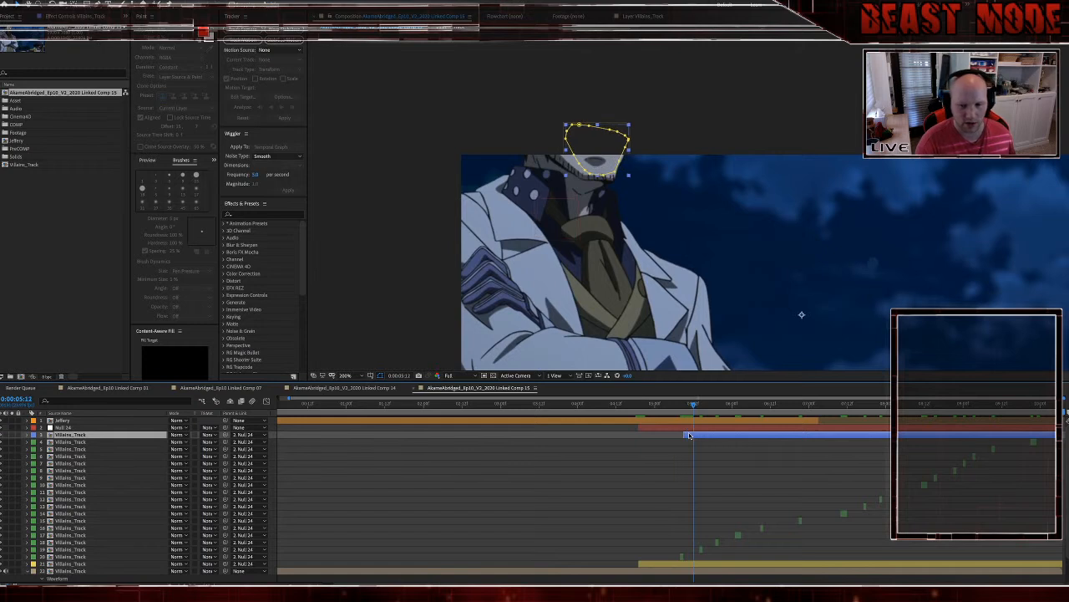
Step: Split the blue mouth layer where the second green piece begins and trim the remainder's start to 0:00:05:15
{"action": "key", "text": "ctrl+shift+d"}
{"action": "key", "text": "Page_Down"}
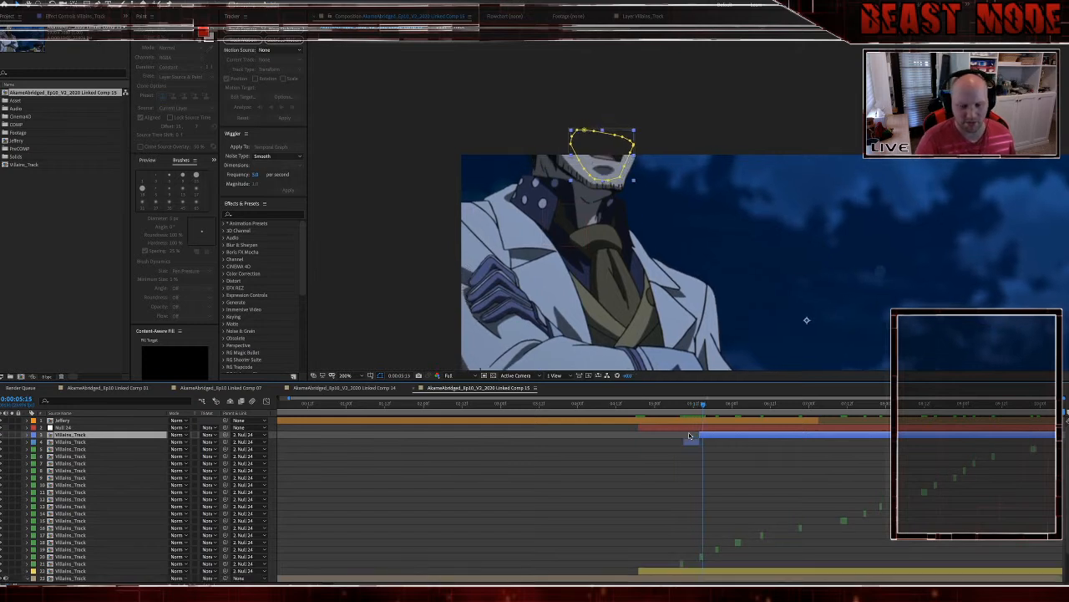
{"action": "key", "text": "Page_Down"}
{"action": "key", "text": "Page_Down"}
{"action": "key", "text": "Page_Down"}
{"action": "key", "text": "Page_Down"}
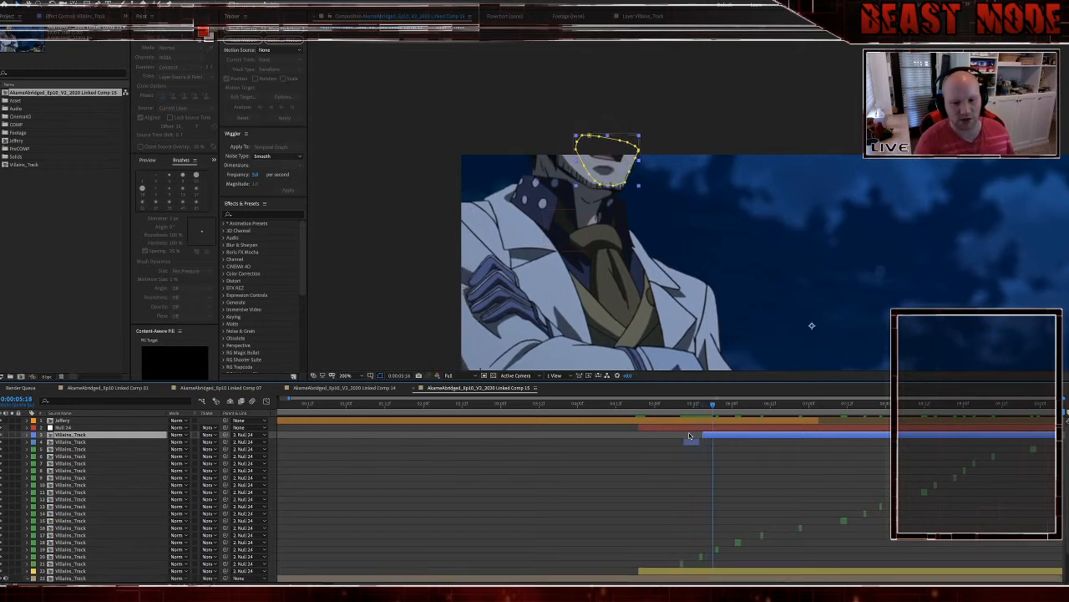
Step: Split the blue mouth layer at the third green piece and trim the remainder's start to 0:00:05:20
{"action": "key", "text": "ctrl+shift+d"}
{"action": "key", "text": "Page_Down"}
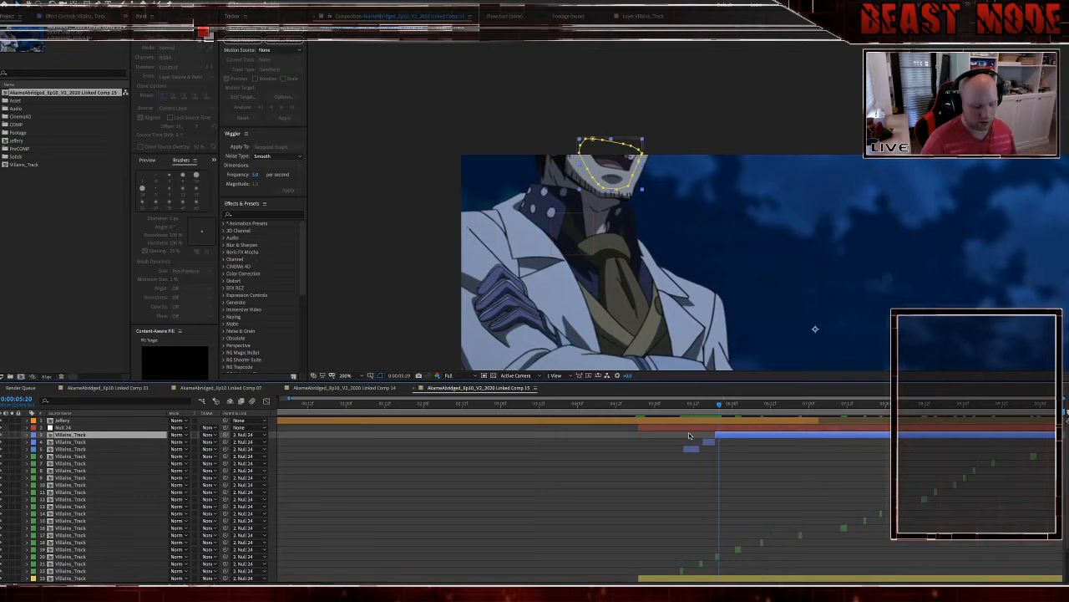
{"action": "key", "text": "Page_Down"}
{"action": "key", "text": "Page_Down"}
{"action": "key", "text": "Page_Down"}
{"action": "key", "text": "Page_Down"}
{"action": "key", "text": "Page_Down"}
{"action": "key", "text": "Page_Down"}
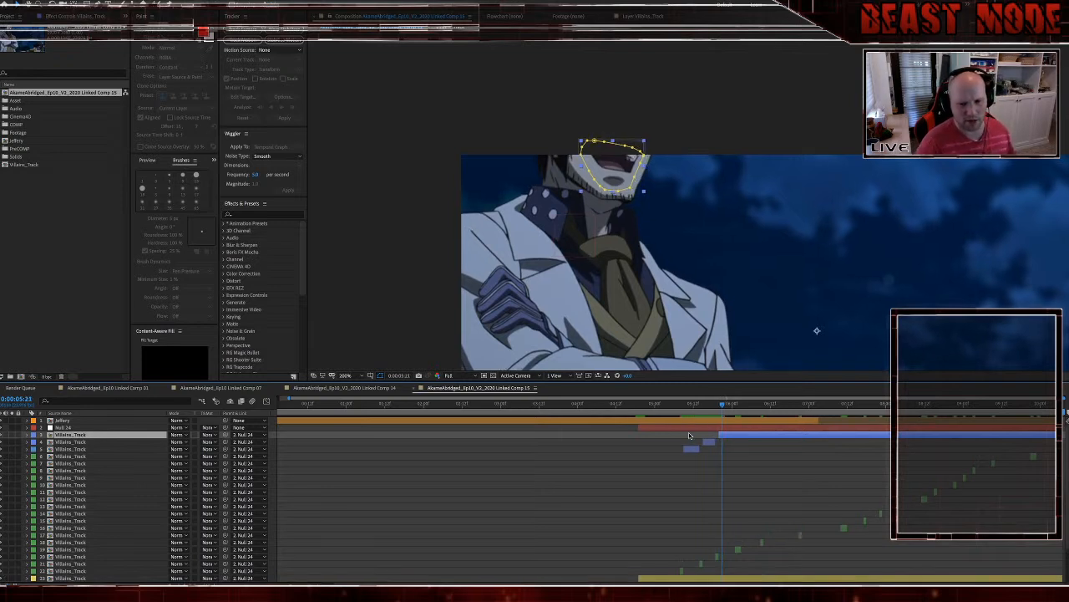
Step: Split the blue mouth layer at the fourth green piece and trim the remainder's start to that piece's end, about 0:00:06:03
{"action": "key", "text": "ctrl+shift+d"}
{"action": "key", "text": "Page_Down"}
{"action": "key", "text": "Page_Down"}
{"action": "key", "text": "Page_Down"}
{"action": "key", "text": "Page_Down"}
{"action": "key", "text": "Page_Down"}
{"action": "key", "text": "Page_Down"}
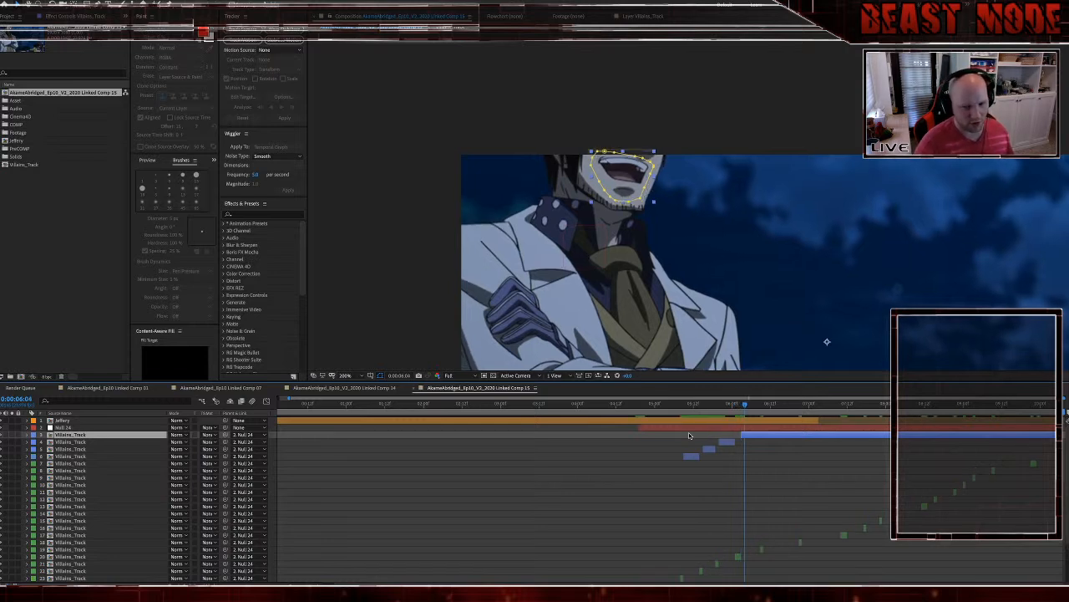
{"action": "key", "text": "Page_Down"}
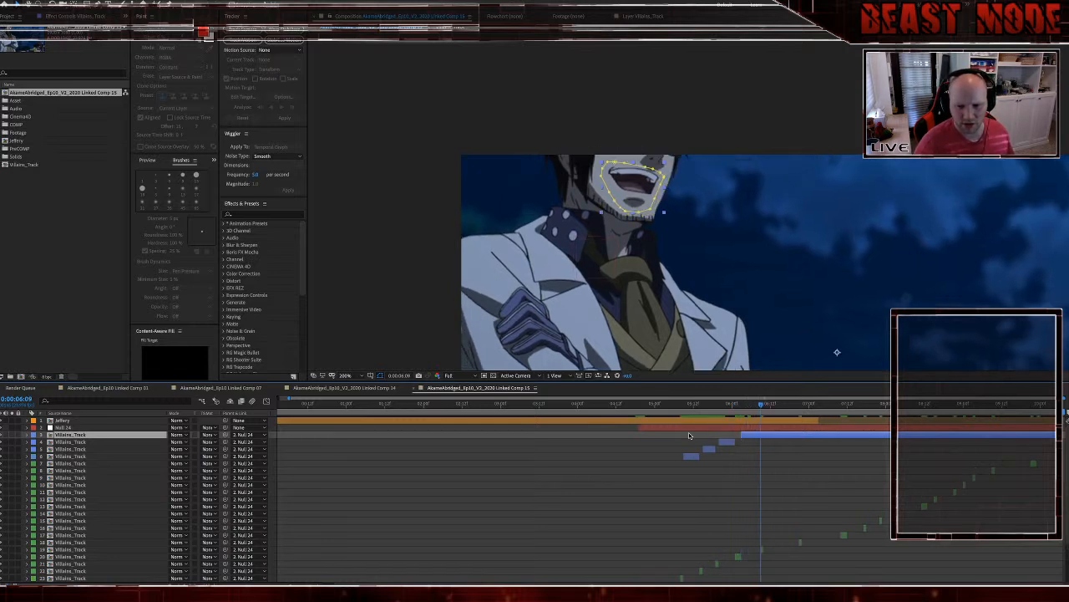
Step: Split the blue mouth layer at 0:00:06:09 and continue cutting it around the following green pieces up to 0:00:08:03
{"action": "key", "text": "ctrl+shift+d"}
{"action": "scroll", "coordinate": [689, 468], "scroll_direction": "down", "scroll_amount": 5}
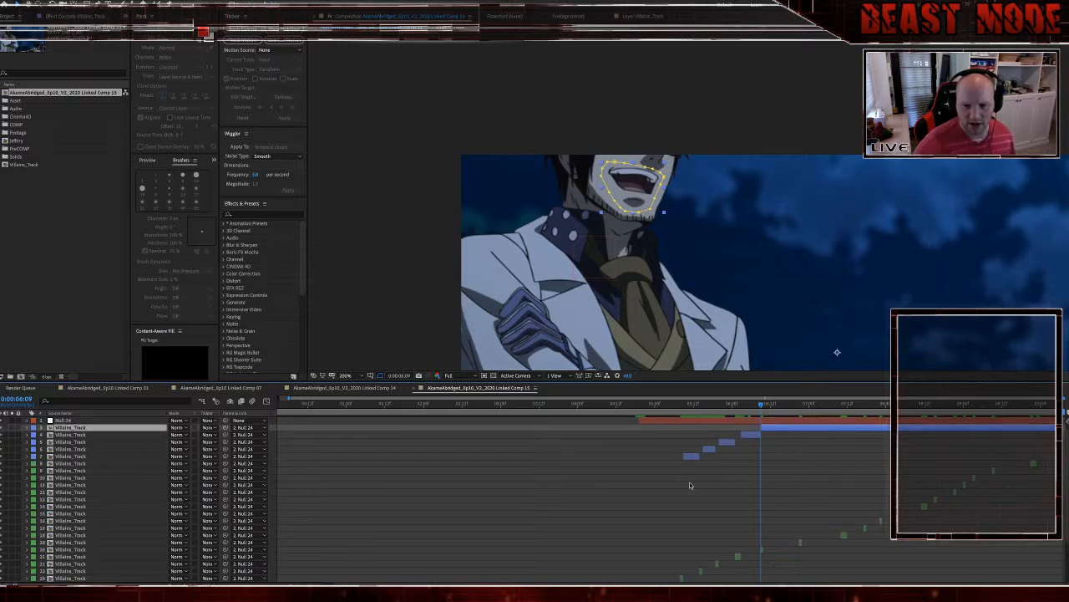
{"action": "left_click", "coordinate": [803, 406]}
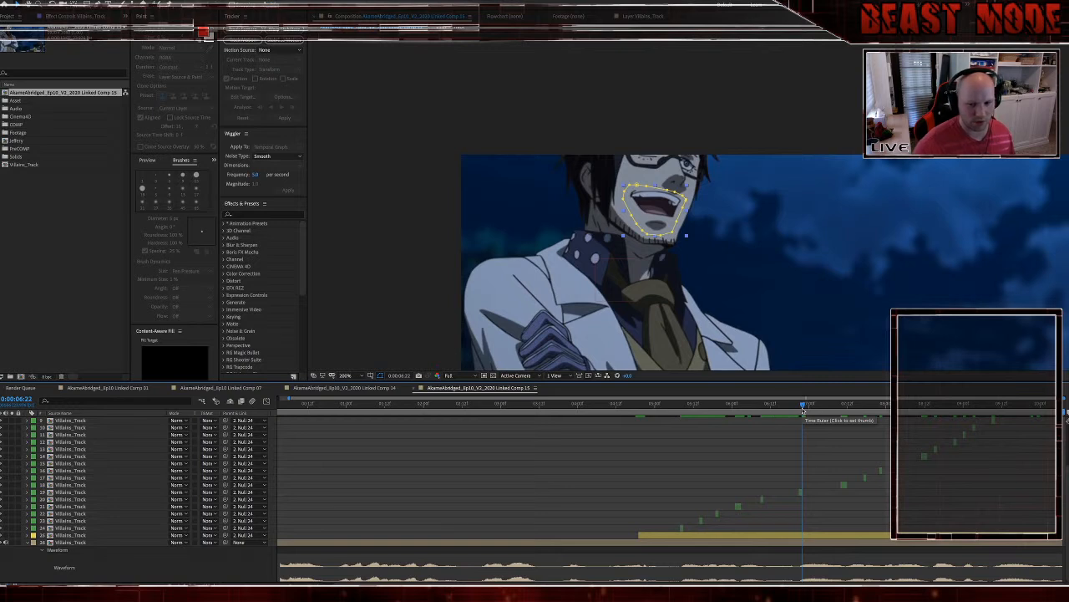
{"action": "key", "text": "space"}
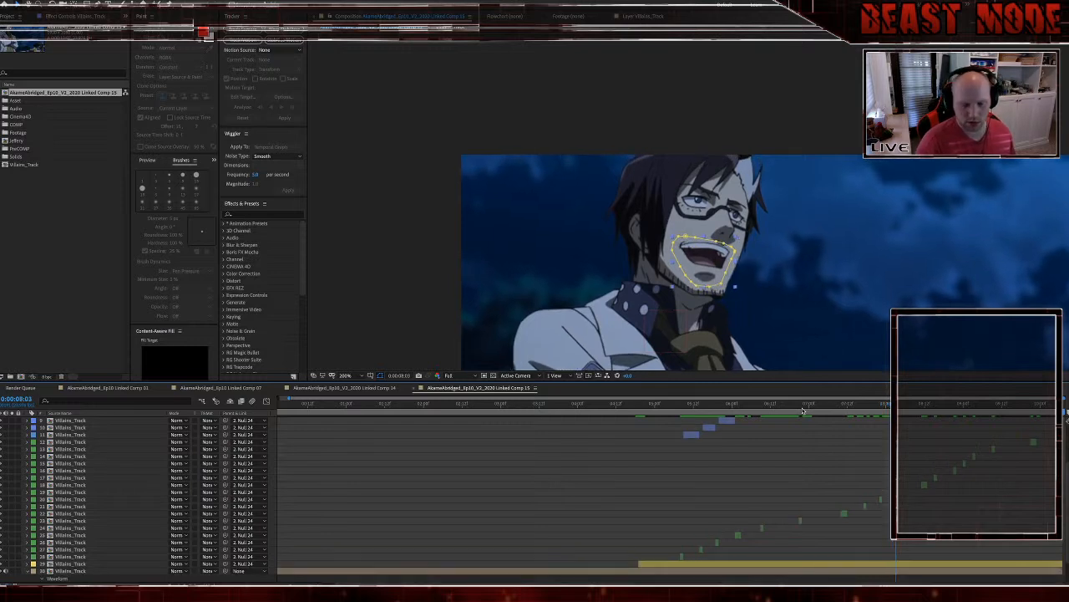
Step: Split the blue mouth layer where green pieces begin at 0:00:08:11 and 0:00:08:21
{"action": "scroll", "coordinate": [764, 481], "scroll_direction": "down", "scroll_amount": 2}
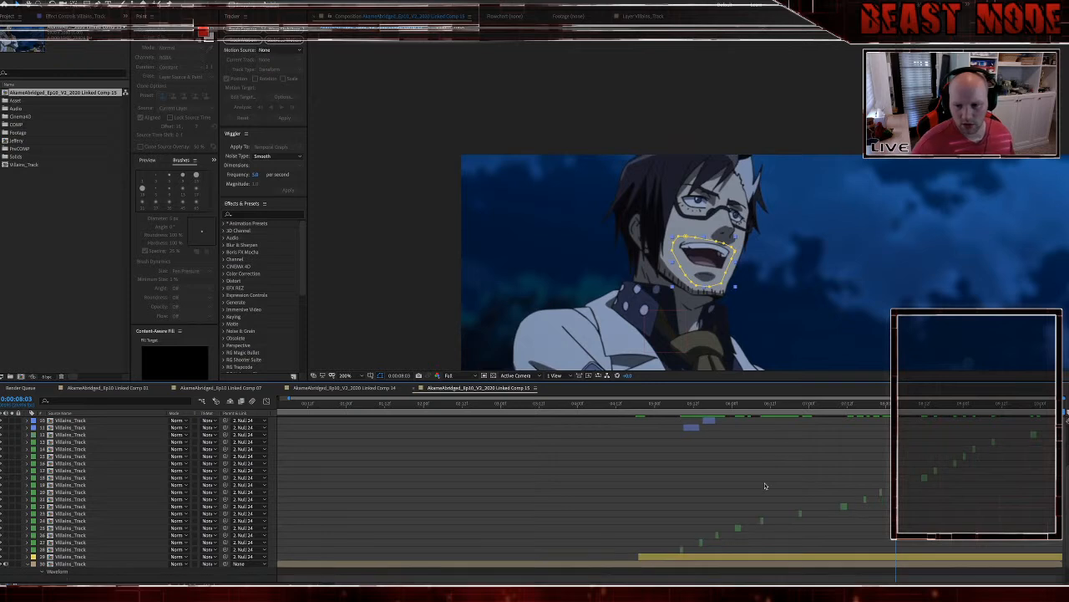
{"action": "left_click_drag", "start_coordinate": [929, 408], "coordinate": [922, 410]}
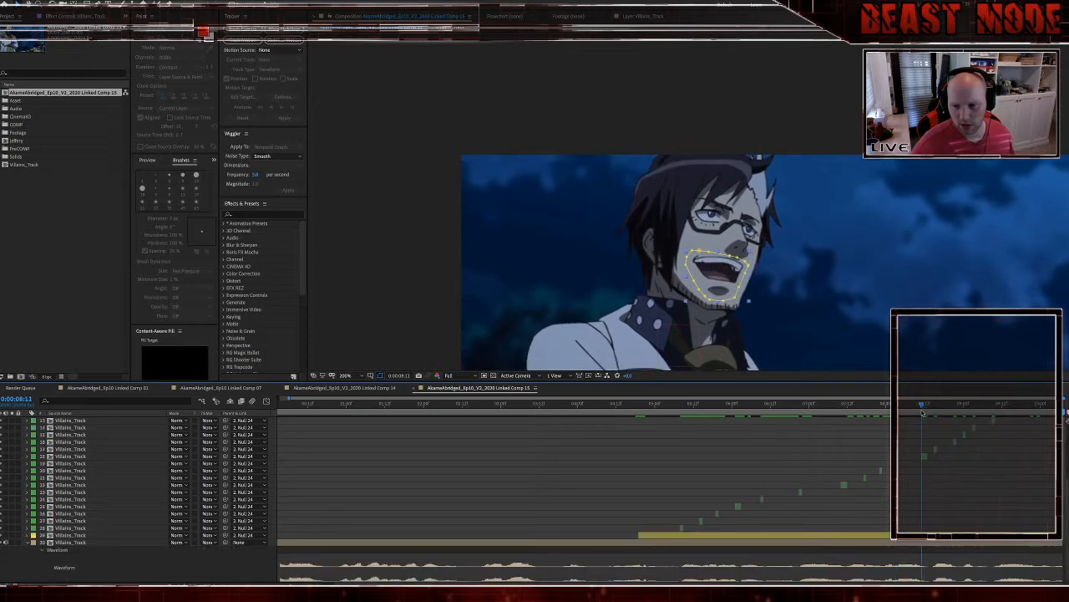
{"action": "key", "text": "ctrl+shift+d"}
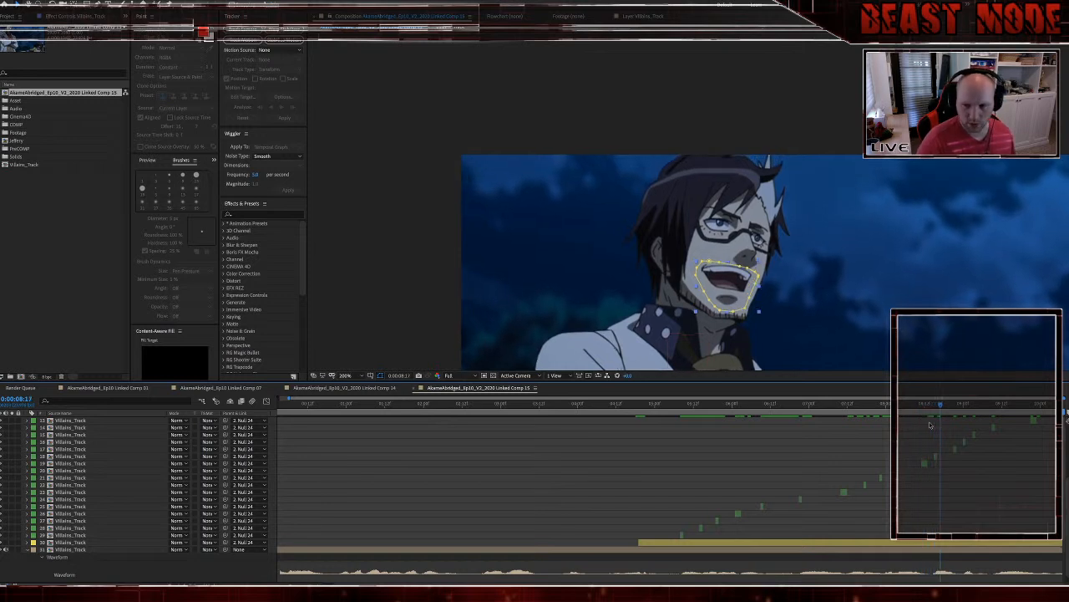
{"action": "key", "text": "Page_Up"}
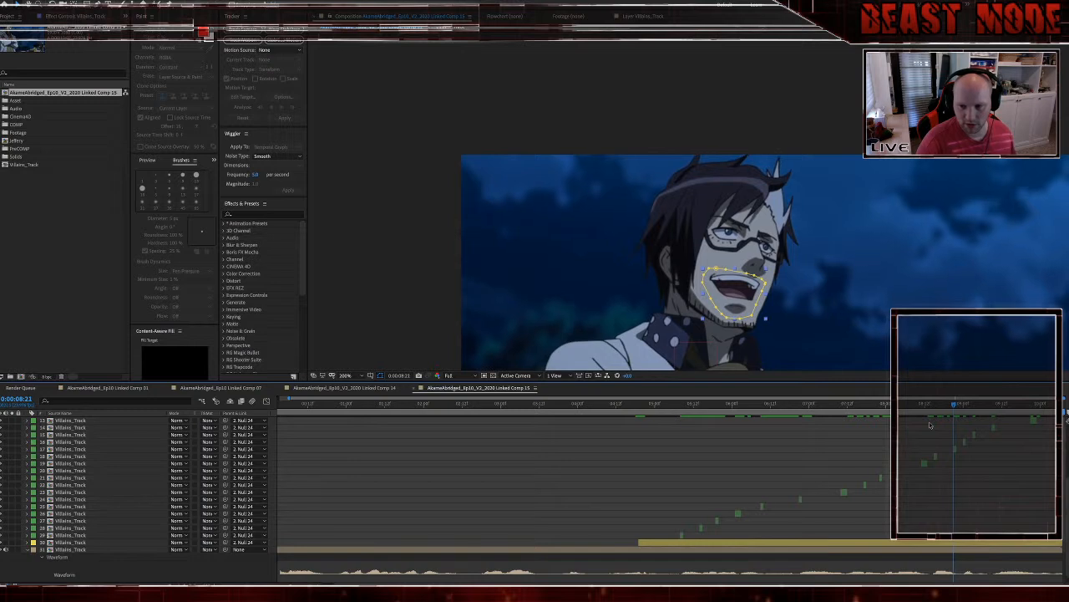
{"action": "key", "text": "ctrl+shift+d"}
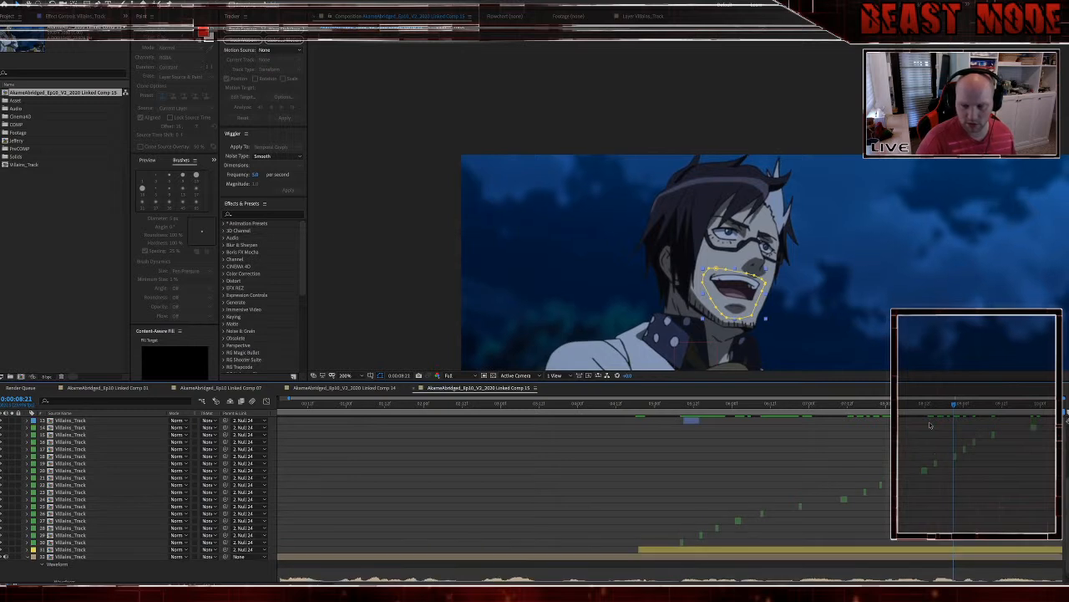
{"action": "key", "text": "Page_Down"}
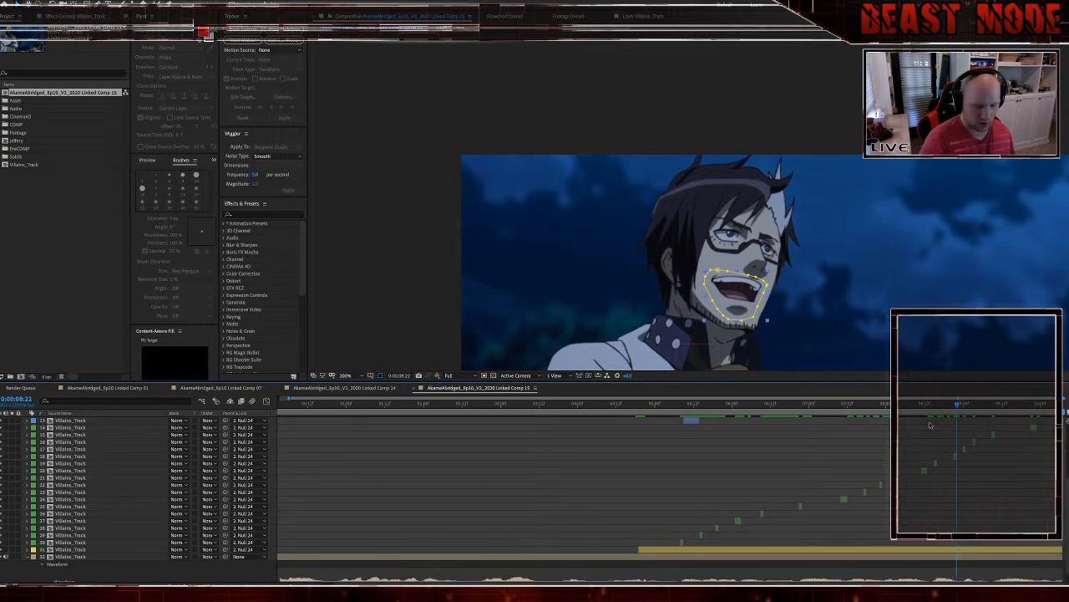
Step: Split the blue mouth layer at 0:00:09:00 and 0:00:09:03, starting each remainder one frame after its split
{"action": "key", "text": "Page_Down"}
{"action": "key", "text": "Page_Down"}
{"action": "key", "text": "ctrl+shift+d"}
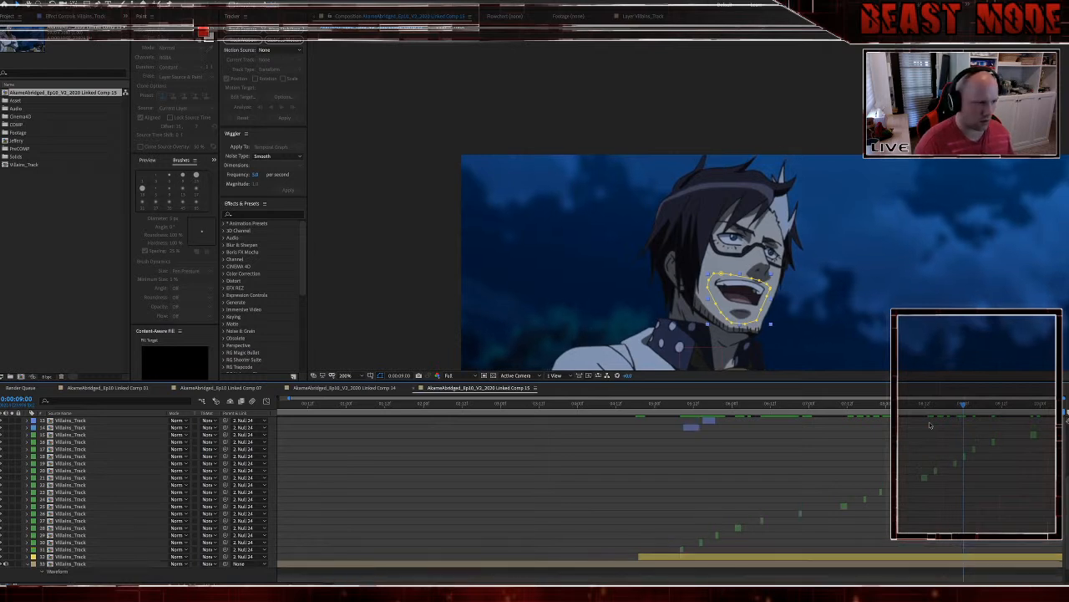
{"action": "key", "text": "Page_Down"}
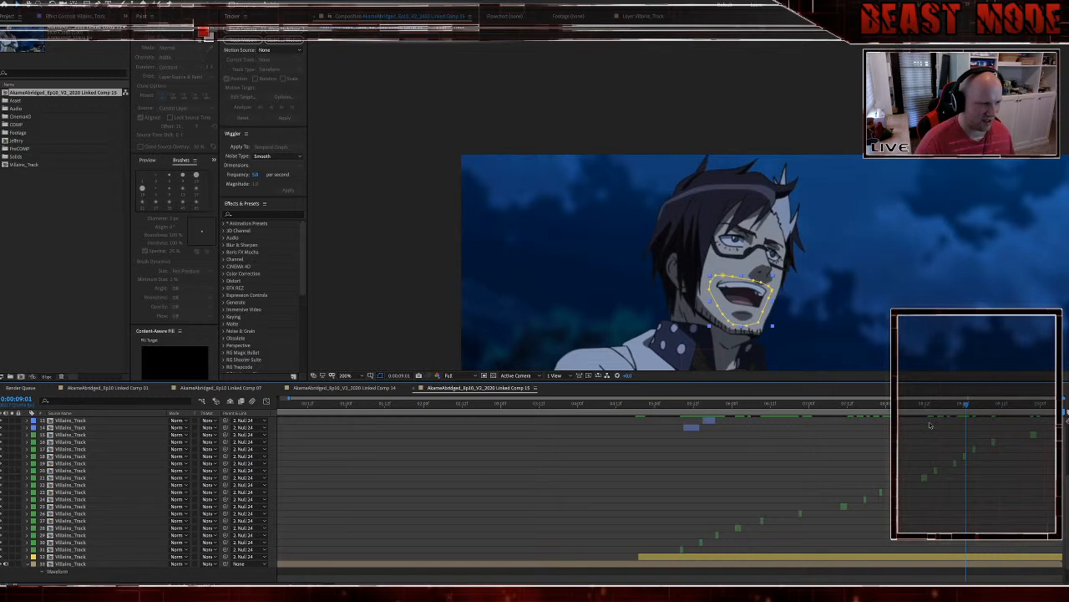
{"action": "key", "text": "Page_Down"}
{"action": "key", "text": "Page_Down"}
{"action": "key", "text": "ctrl+shift+d"}
{"action": "key", "text": "Page_Down"}
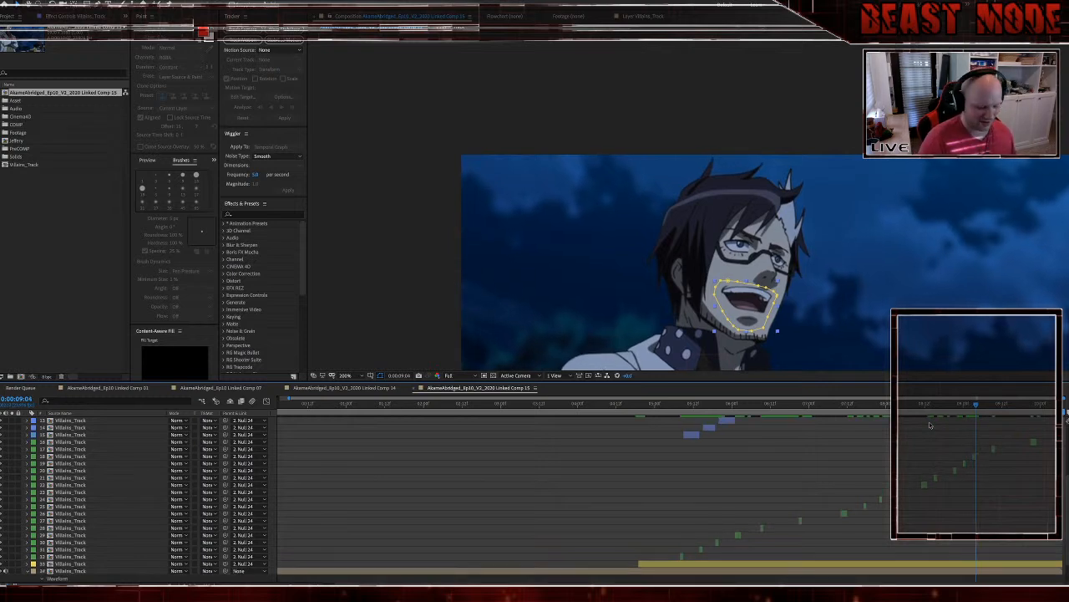
Step: Split the blue mouth layer at the green piece at 0:00:09:09 and trim the remainder's start to 0:00:09:10
{"action": "key", "text": "Page_Down"}
{"action": "key", "text": "Page_Down"}
{"action": "key", "text": "Page_Down"}
{"action": "key", "text": "Page_Down"}
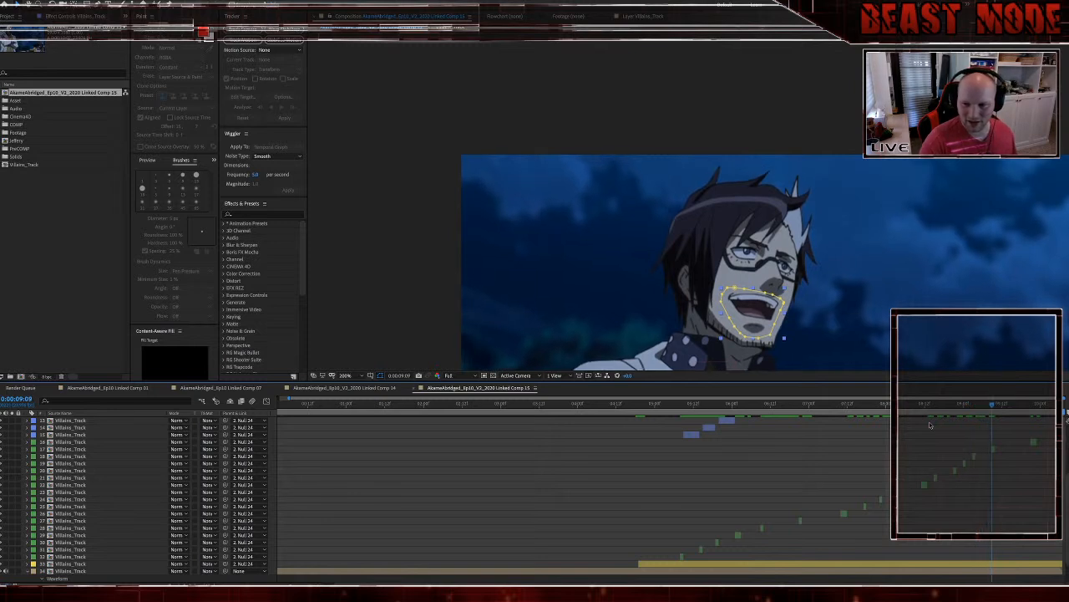
{"action": "key", "text": "Page_Down"}
{"action": "key", "text": "ctrl+shift+d"}
{"action": "key", "text": "Page_Down"}
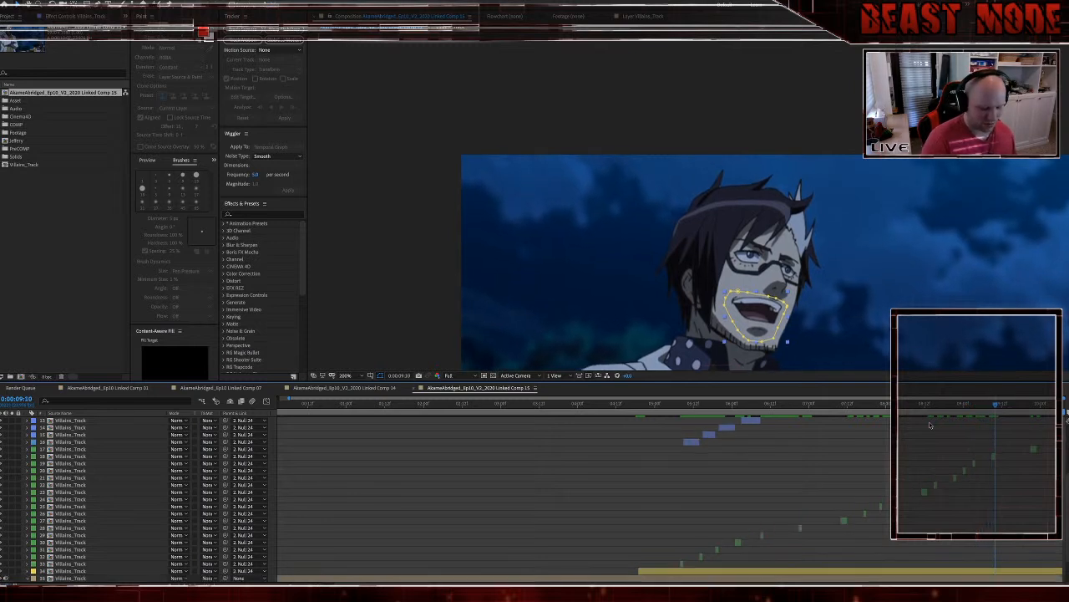
Step: End the blue mouth layer at 0:00:09:21, where the last green piece begins, leaving no remainder after it
{"action": "key", "text": "Page_Down"}
{"action": "key", "text": "Page_Down"}
{"action": "key", "text": "Page_Down"}
{"action": "key", "text": "Page_Down"}
{"action": "key", "text": "Page_Down"}
{"action": "key", "text": "Page_Down"}
{"action": "key", "text": "Page_Down"}
{"action": "key", "text": "Page_Down"}
{"action": "key", "text": "Page_Down"}
{"action": "key", "text": "Page_Down"}
{"action": "key", "text": "Page_Down"}
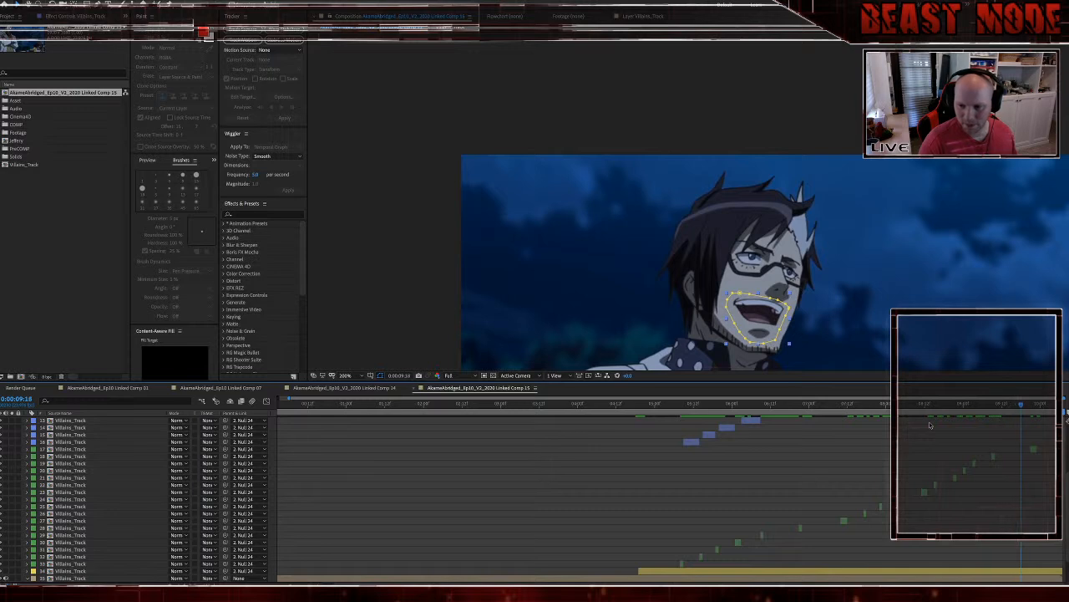
{"action": "key", "text": "space"}
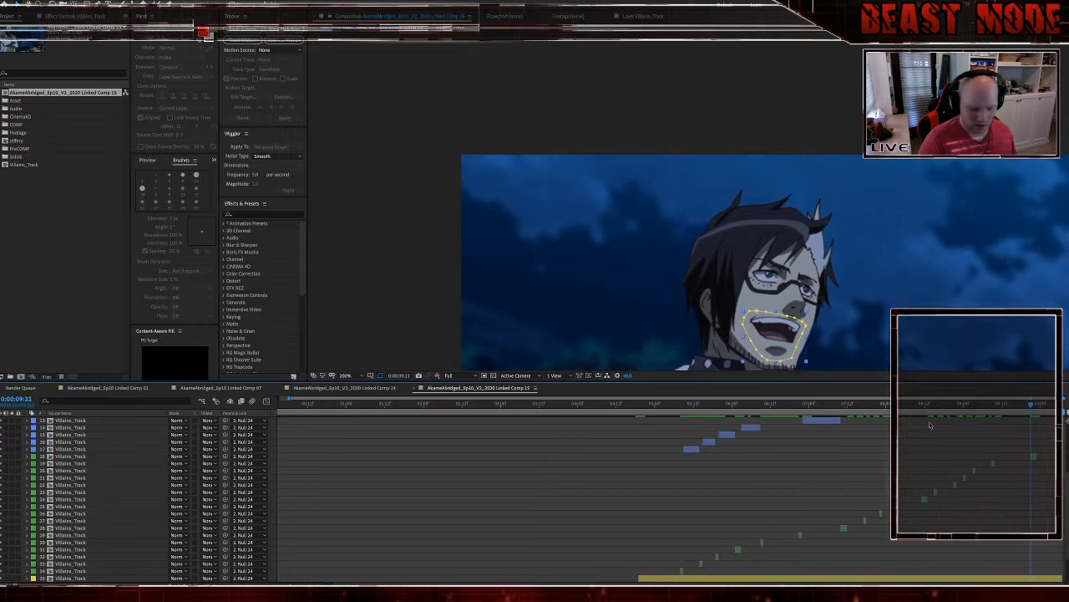
Step: Show the whole frame at 100% and play back the shot from 0:00:04:18 and 0:00:05:02 to review the lip-sync
{"action": "scroll", "coordinate": [758, 242], "scroll_direction": "down", "scroll_amount": 1}
{"action": "left_click_drag", "start_coordinate": [744, 225], "coordinate": [656, 155]}
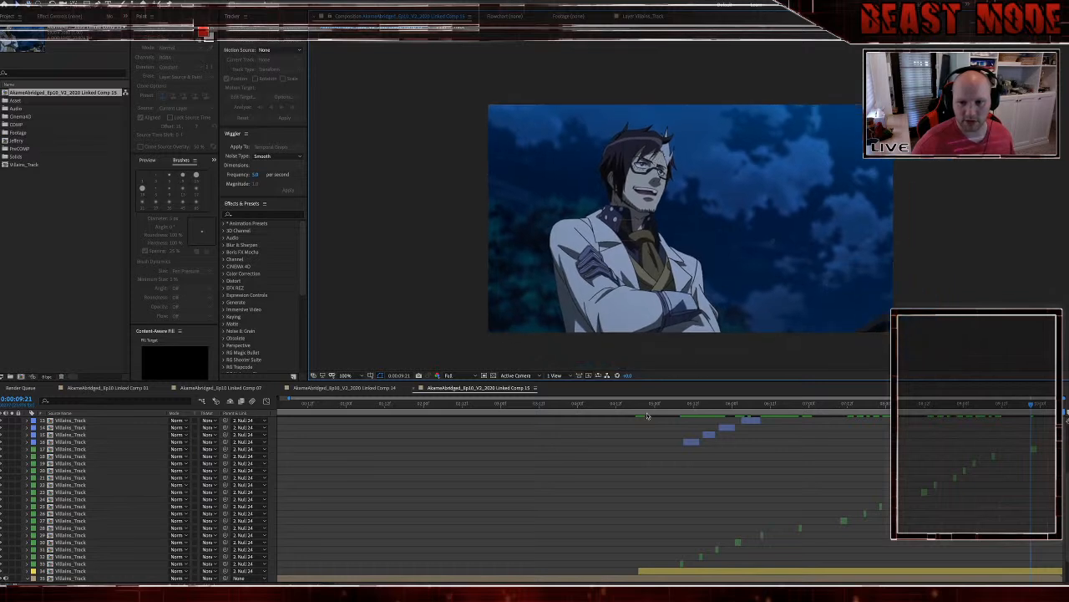
{"action": "left_click", "coordinate": [646, 409]}
{"action": "key", "text": "space"}
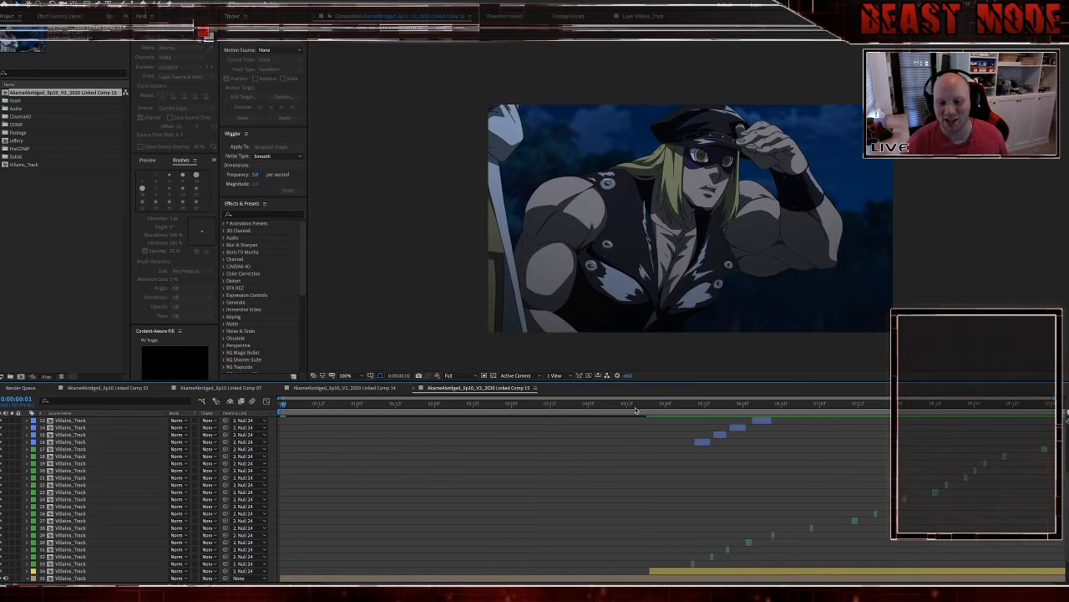
{"action": "left_click_drag", "start_coordinate": [635, 409], "coordinate": [647, 410]}
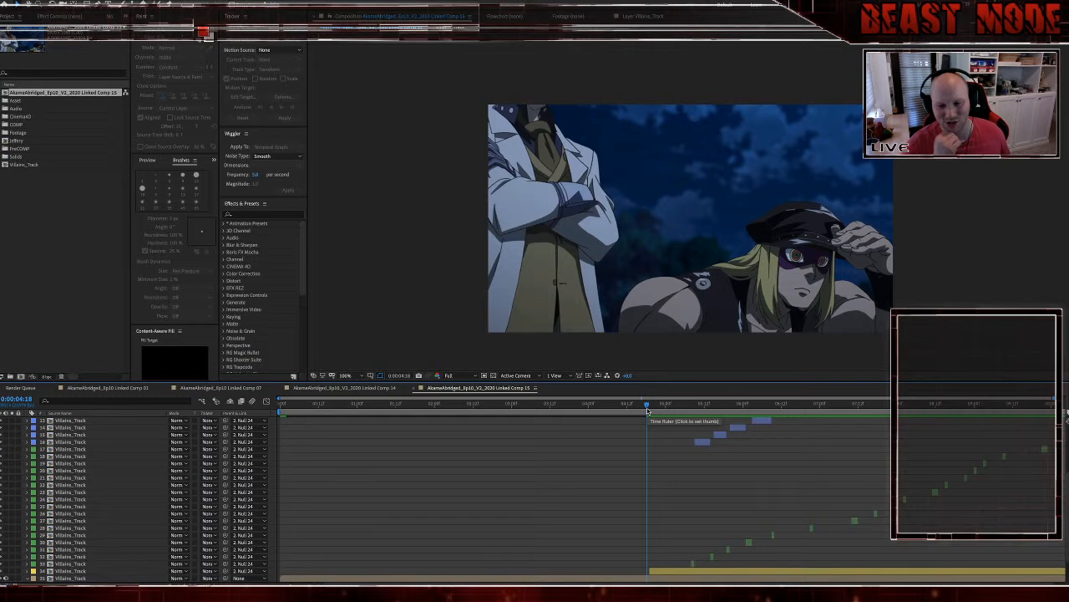
{"action": "key", "text": "space"}
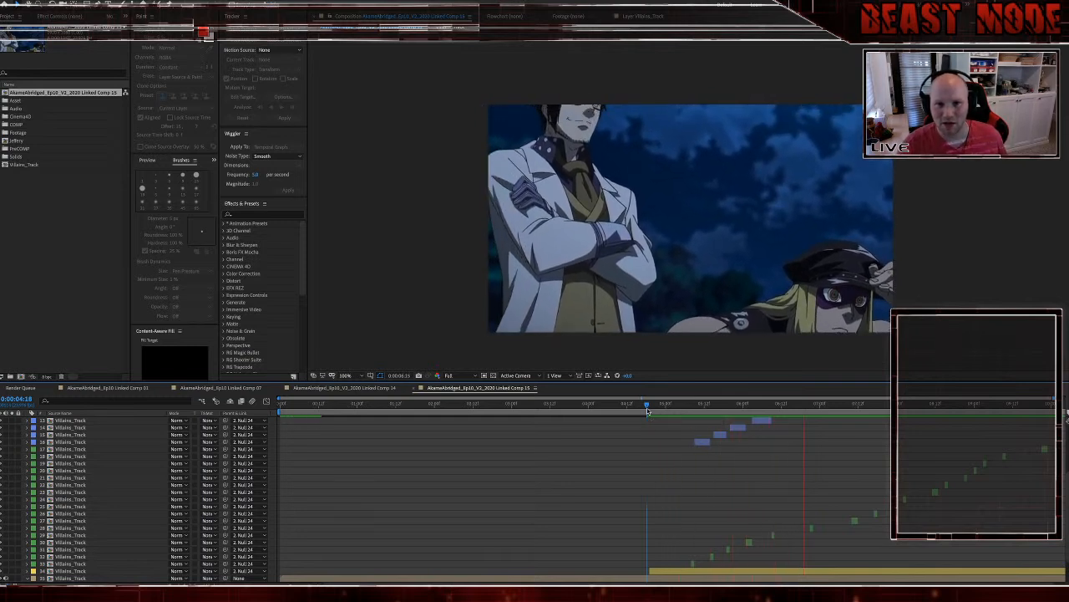
{"action": "key", "text": "space"}
{"action": "left_click", "coordinate": [673, 405]}
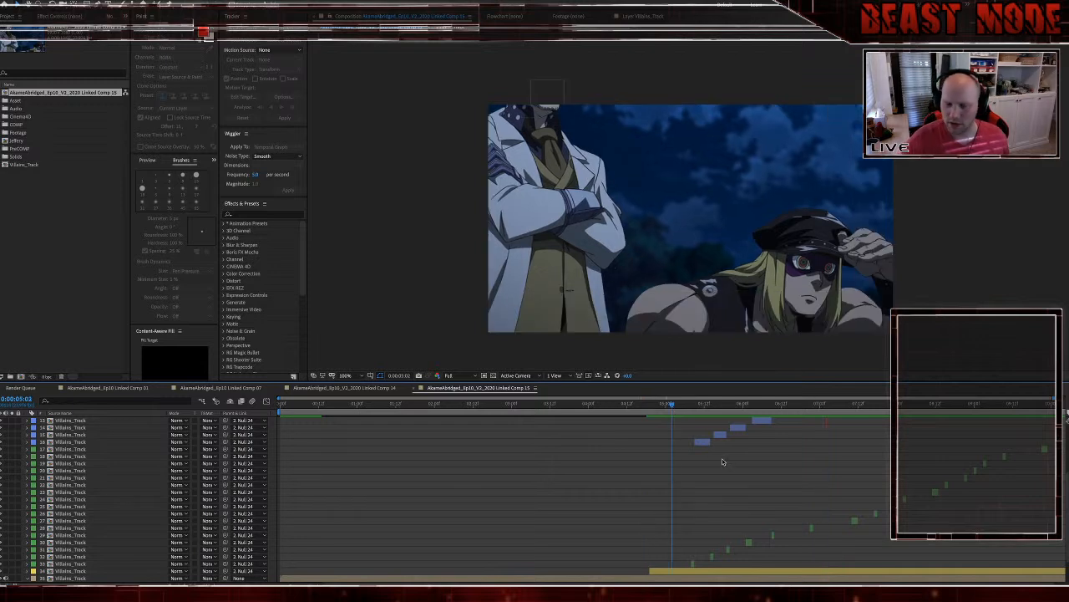
{"action": "key", "text": "space"}
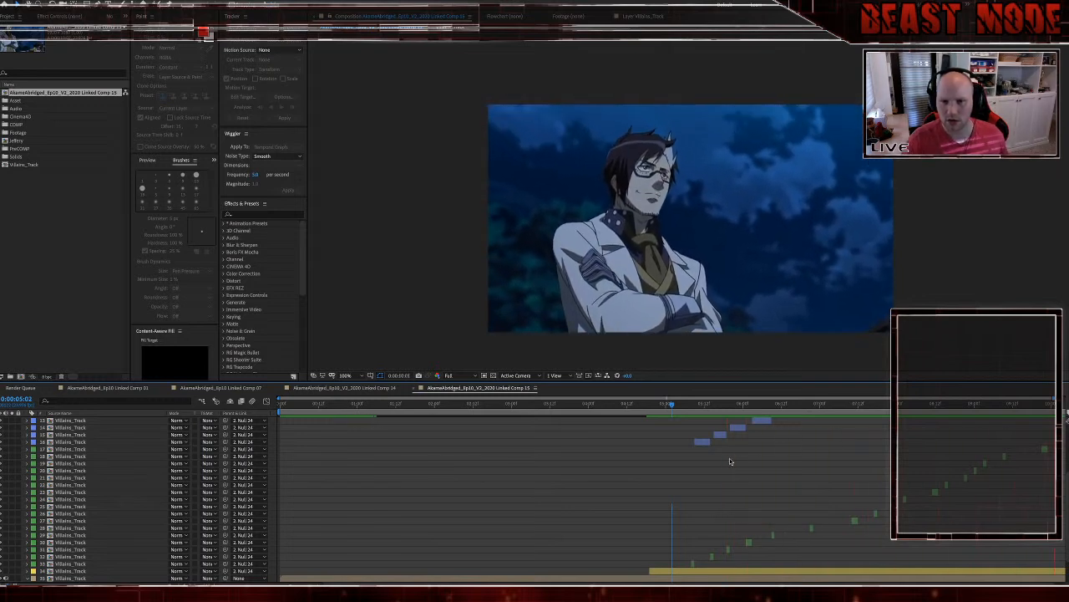
{"action": "key", "text": "space"}
{"action": "key", "text": "space"}
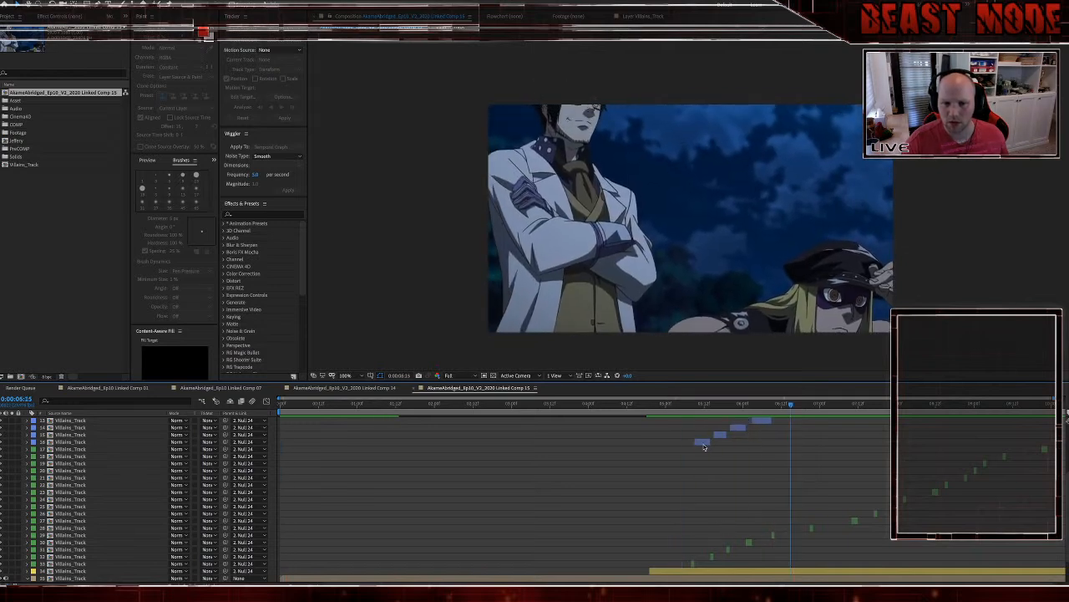
Step: Delete the first blue piece and the first green piece, and check playback from 0:00:05:04 and 0:00:05:08
{"action": "left_click_drag", "start_coordinate": [705, 443], "coordinate": [692, 558]}
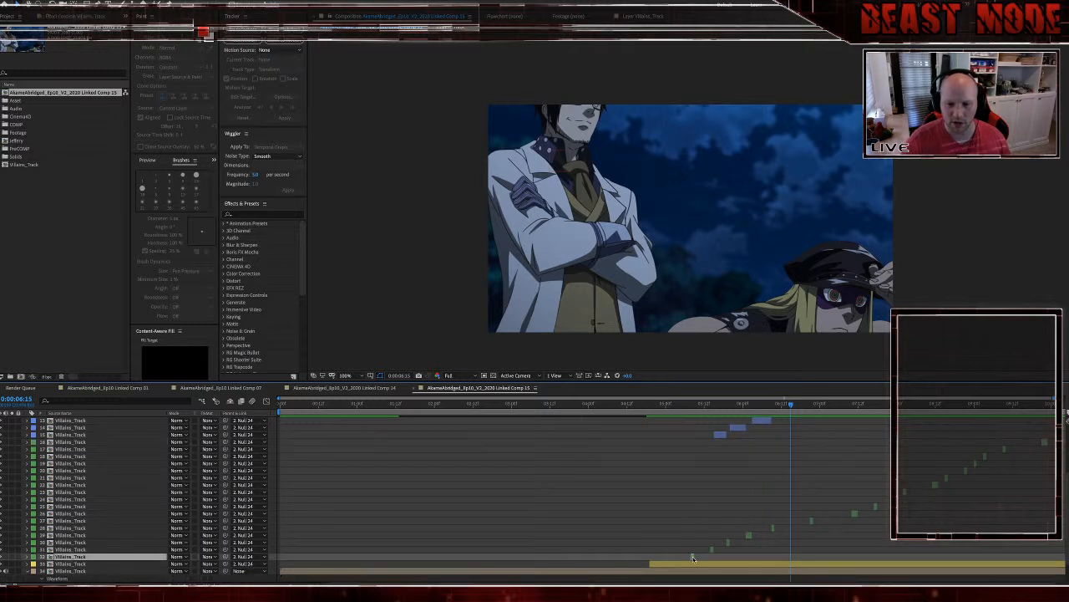
{"action": "key", "text": "Delete"}
{"action": "left_click", "coordinate": [678, 406]}
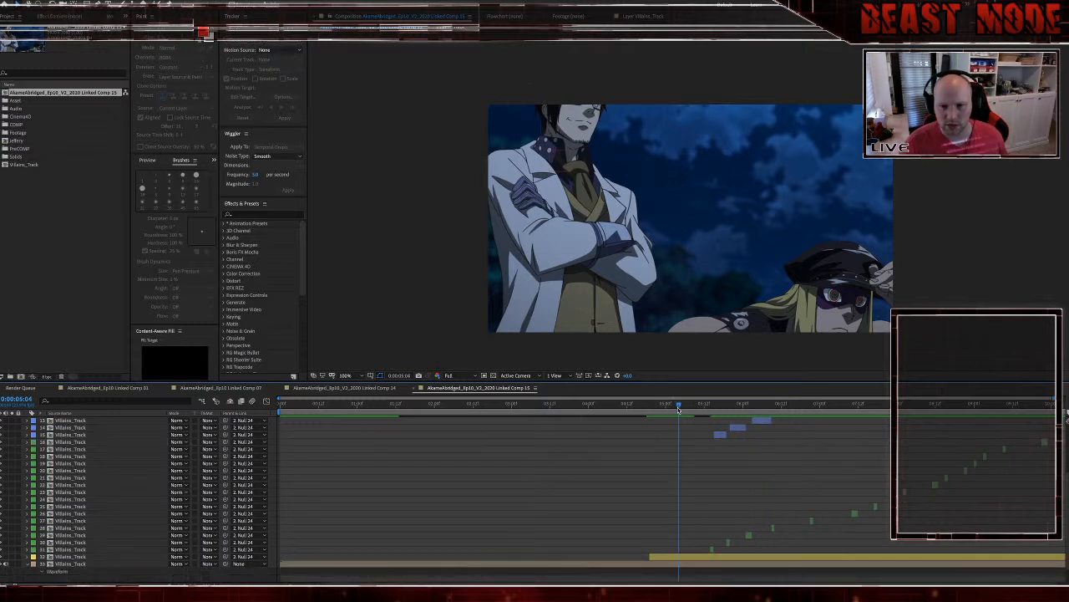
{"action": "key", "text": "space"}
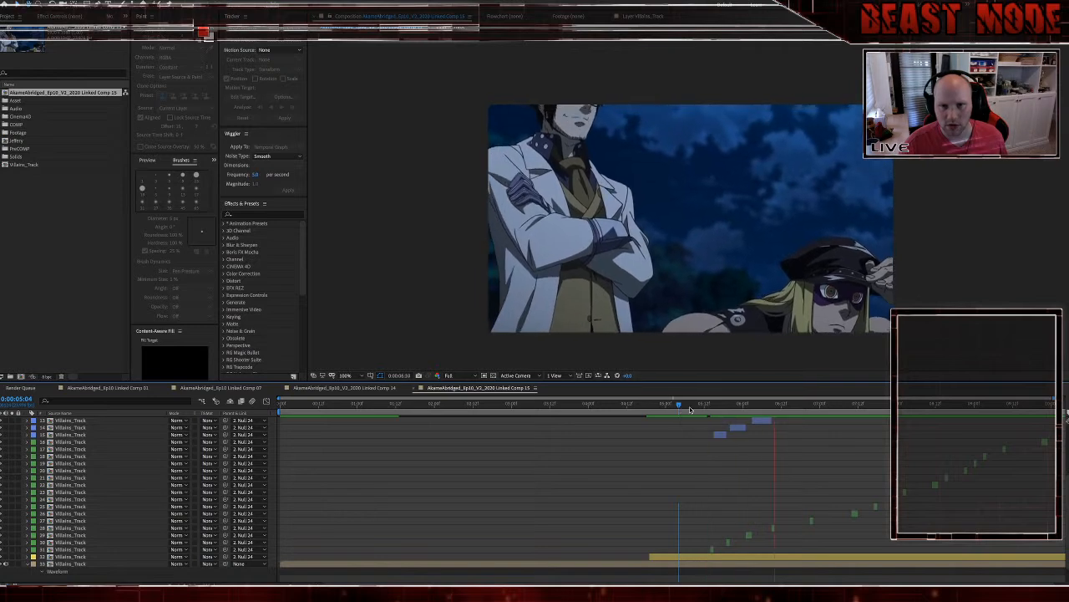
{"action": "left_click", "coordinate": [690, 406]}
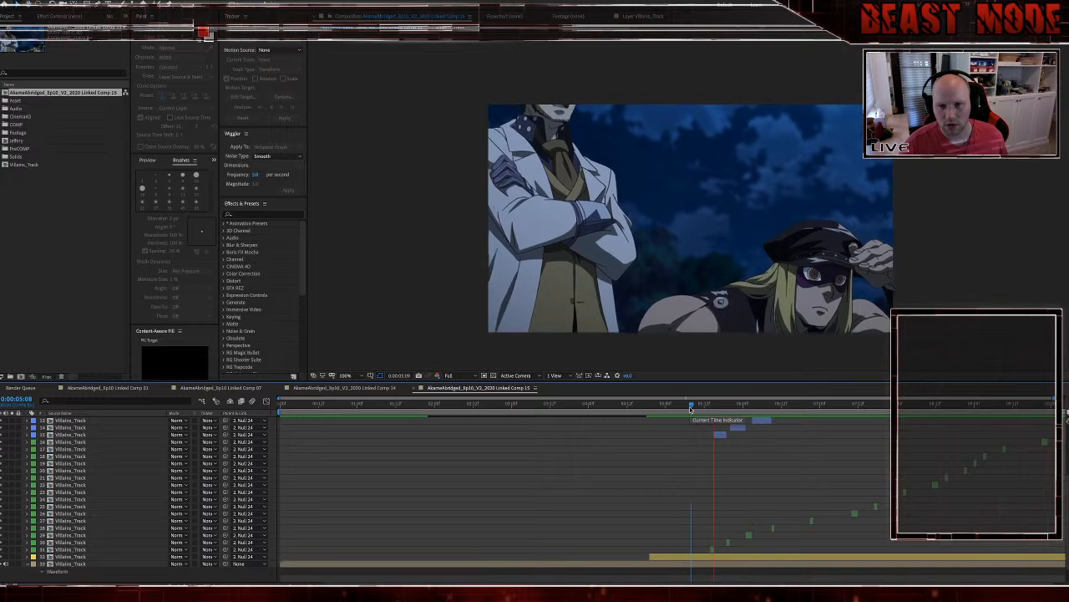
Step: Delete the blue piece under 0:00:06:08 and extend the following green piece's start back to 0:00:06:04
{"action": "key", "text": "space"}
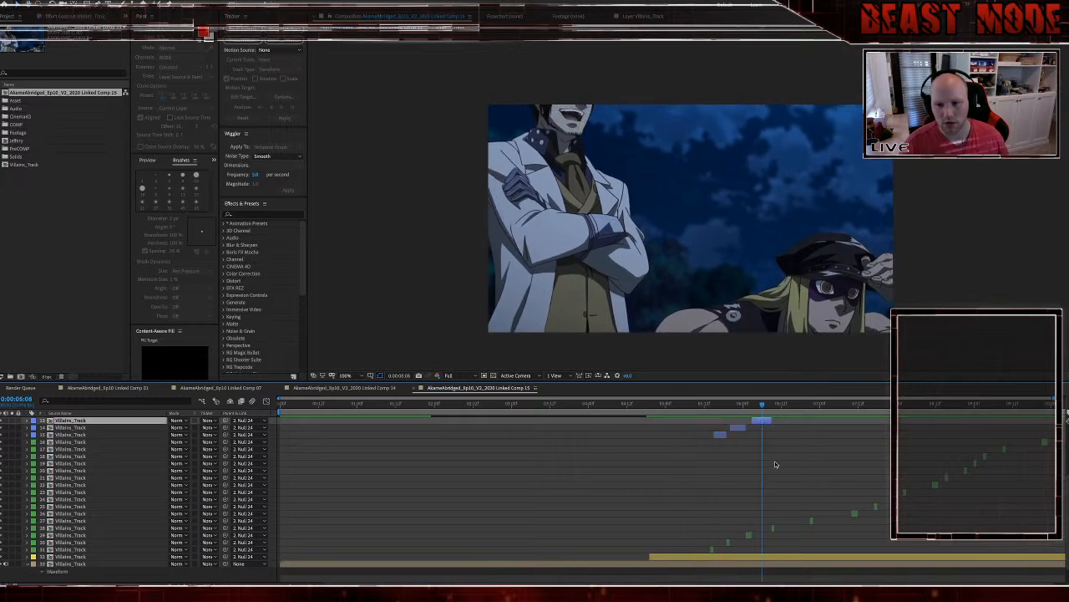
{"action": "scroll", "coordinate": [767, 500], "scroll_direction": "down", "scroll_amount": 1}
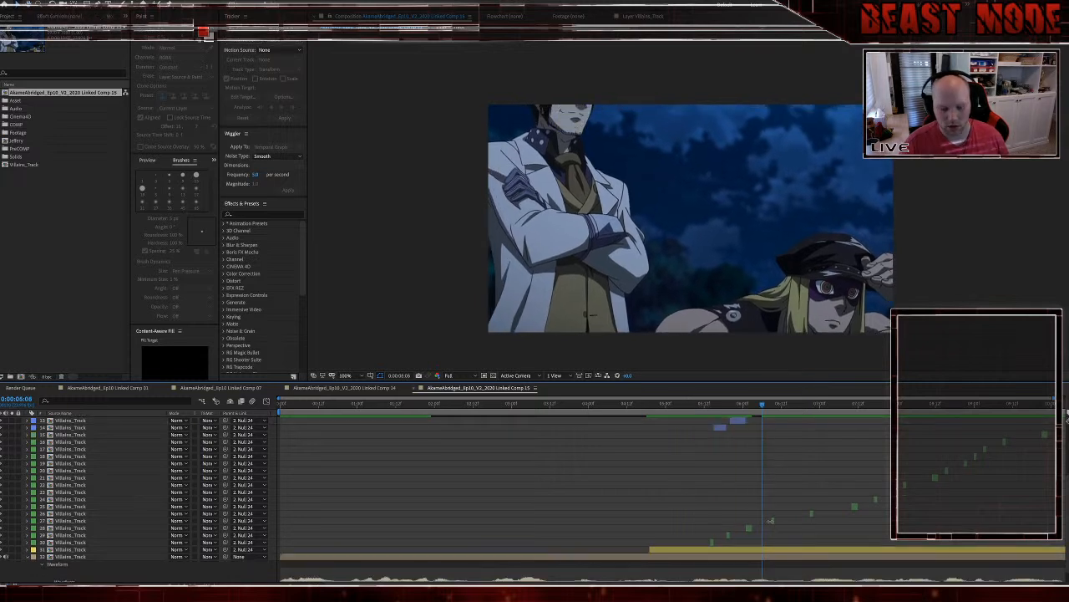
{"action": "key", "text": "Page_Up"}
{"action": "key", "text": "Page_Up"}
{"action": "key", "text": "Page_Up"}
{"action": "key", "text": "Page_Up"}
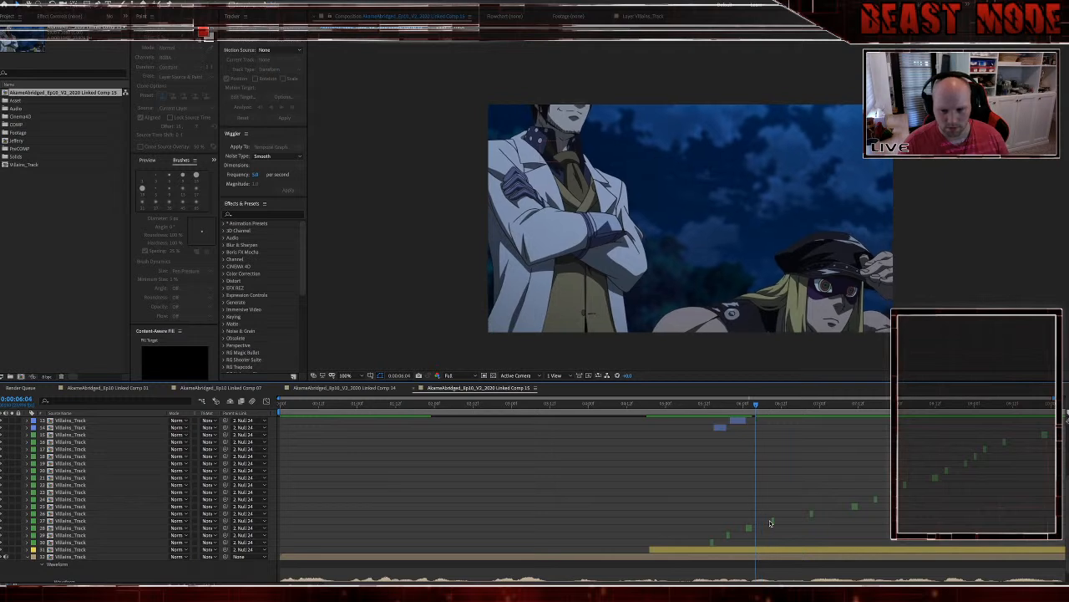
{"action": "left_click", "coordinate": [762, 521]}
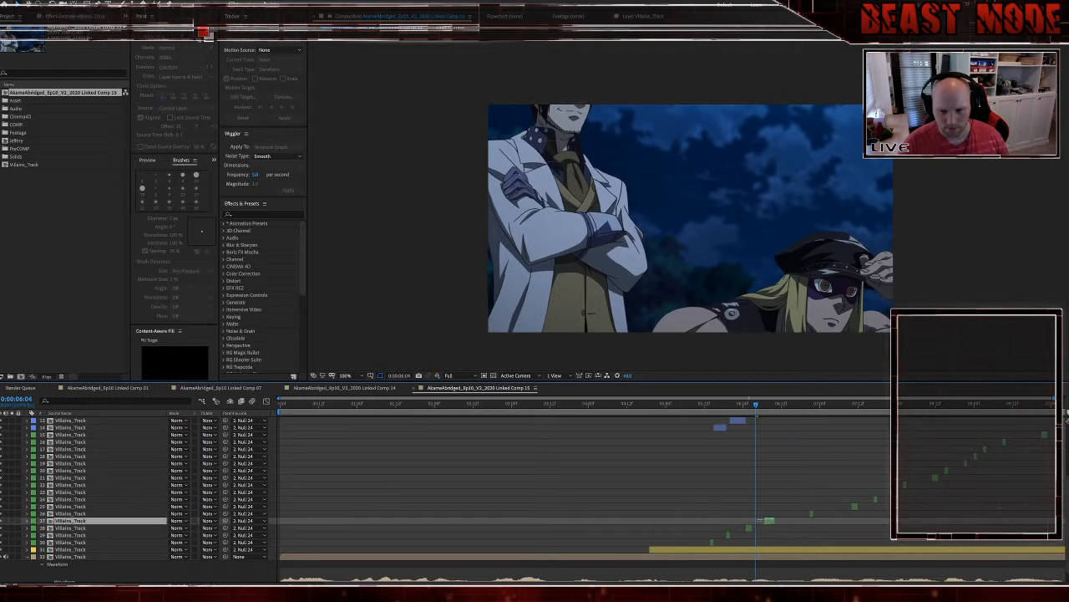
{"action": "key", "text": "Page_Down"}
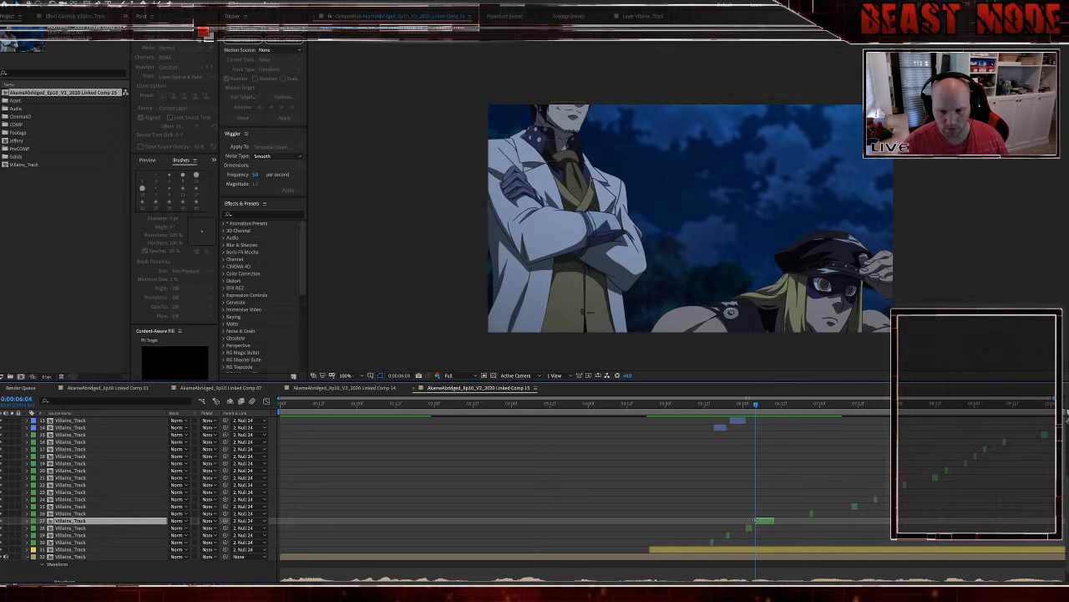
Step: Shorten the end of the green piece just before 0:00:06:04 and play back from 0:00:05:08
{"action": "key", "text": "Page_Up"}
{"action": "key", "text": "Page_Up"}
{"action": "key", "text": "Page_Up"}
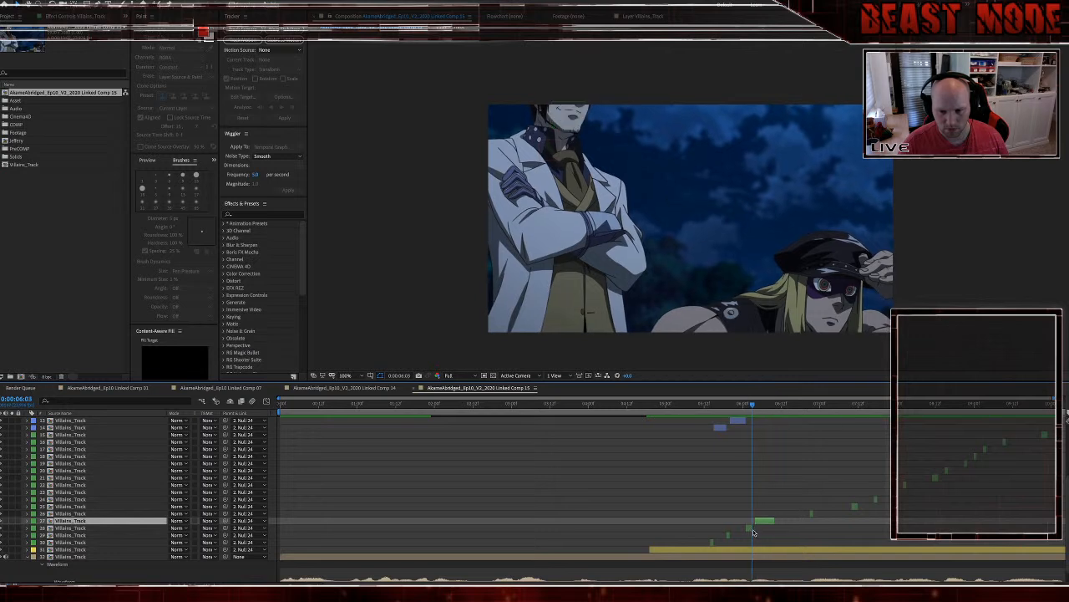
{"action": "left_click", "coordinate": [751, 528]}
{"action": "left_click", "coordinate": [692, 405]}
{"action": "key", "text": "space"}
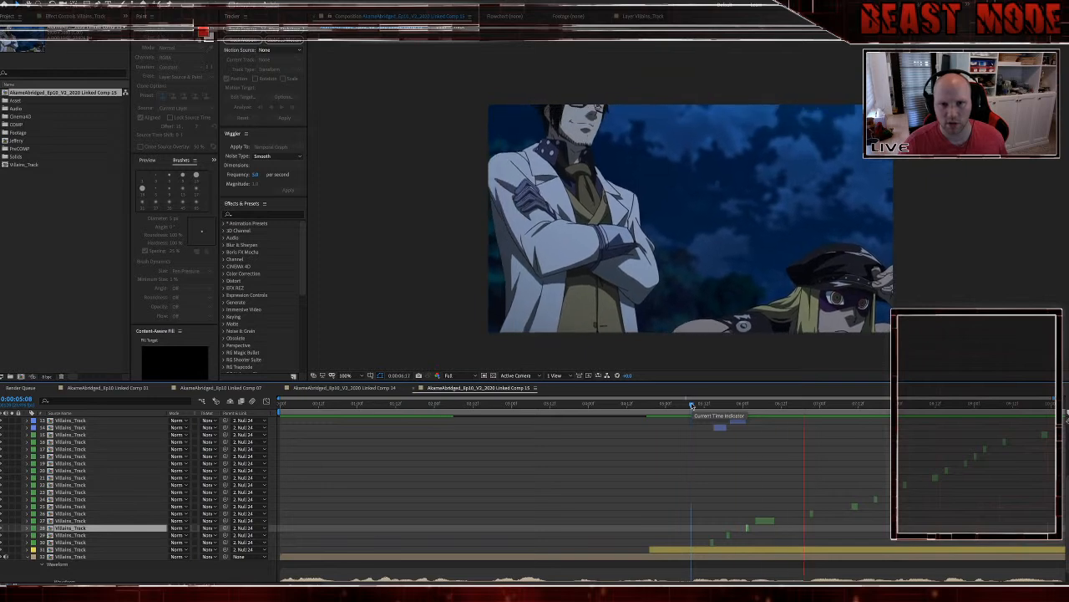
Step: Duplicate the green piece that follows 0:00:07:06 and move the copy to start at 0:00:07:06
{"action": "left_click", "coordinate": [790, 406]}
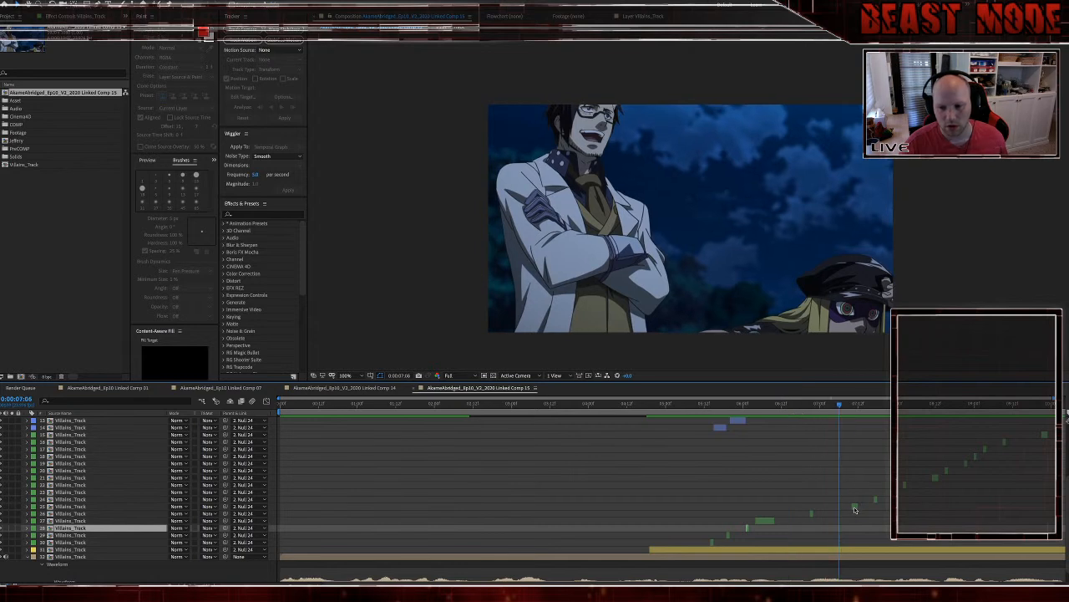
{"action": "left_click", "coordinate": [854, 508]}
{"action": "key", "text": "ctrl+d"}
{"action": "left_click_drag", "start_coordinate": [855, 515], "coordinate": [842, 516]}
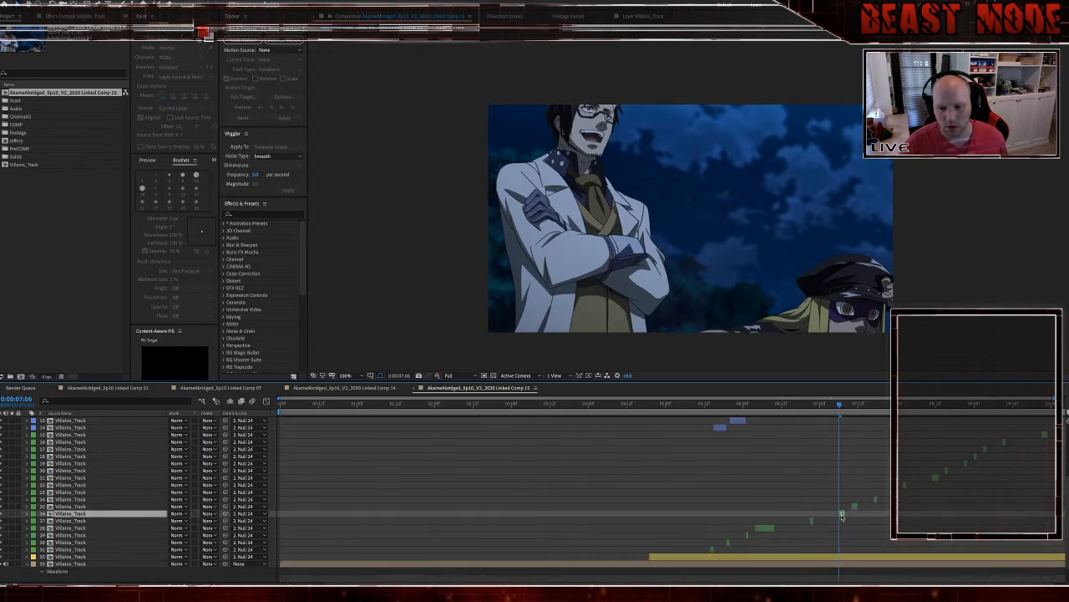
Step: Trim the end of the blue piece overlapping the new green copy to 0:00:07:06
{"action": "scroll", "coordinate": [847, 501], "scroll_direction": "up", "scroll_amount": 4}
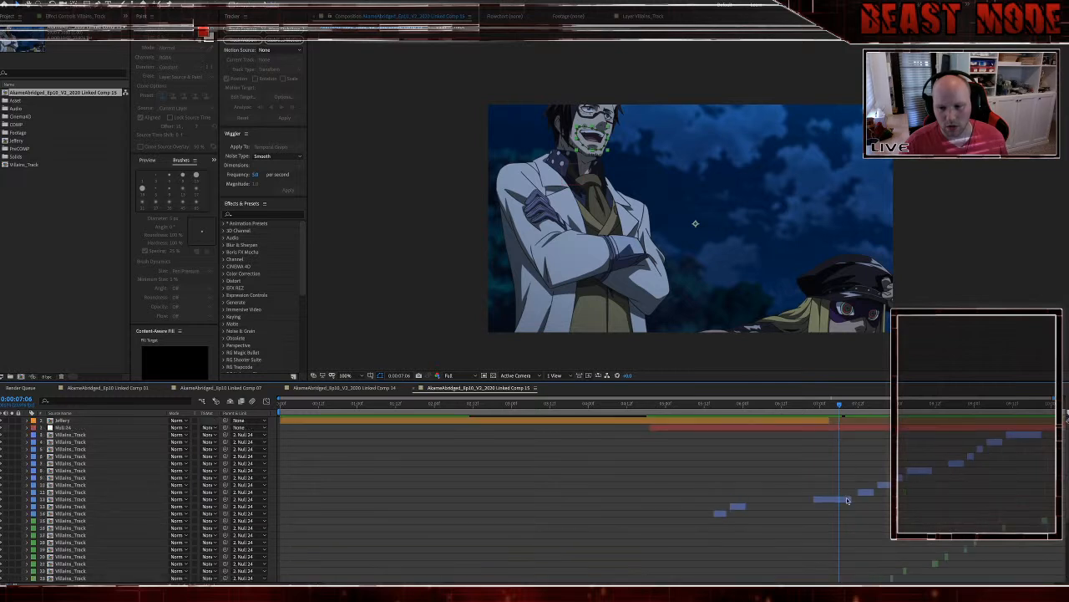
{"action": "left_click", "coordinate": [848, 500]}
{"action": "key", "text": "alt+bracketright"}
{"action": "left_click", "coordinate": [847, 503]}
Step: Play back from 0:00:07:06 and 0:00:06:14, and examine the mouth pieces and dialogue waveform around 0:00:07:13
{"action": "key", "text": "space"}
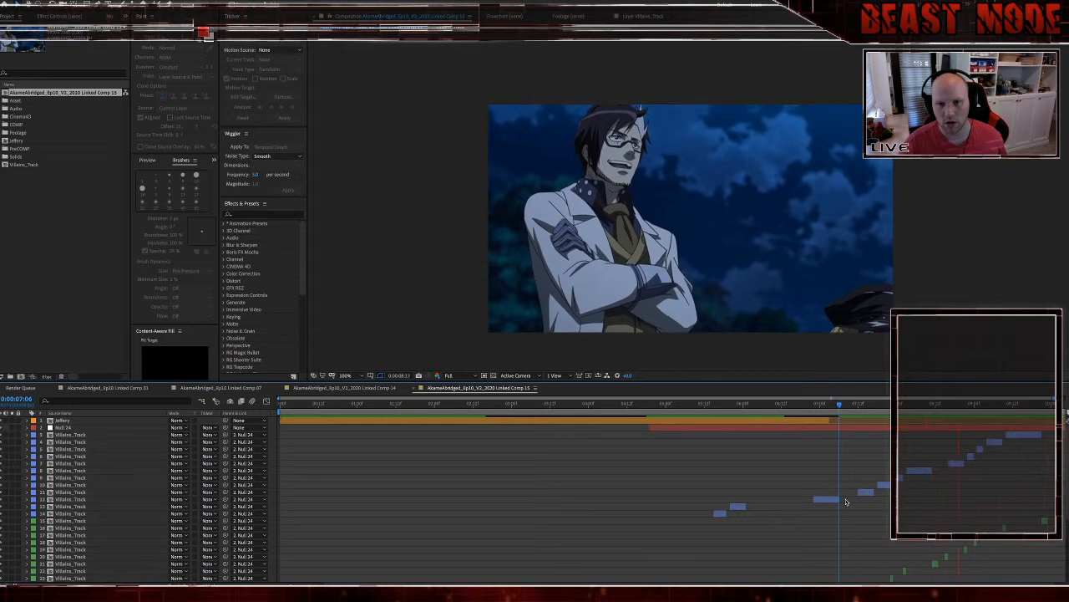
{"action": "left_click", "coordinate": [789, 406]}
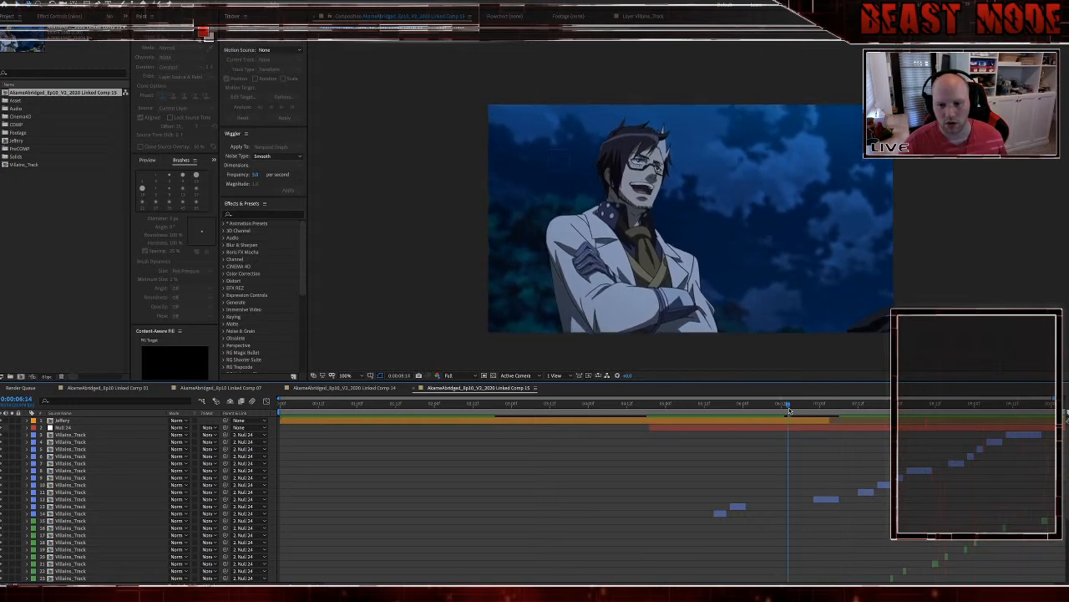
{"action": "key", "text": "space"}
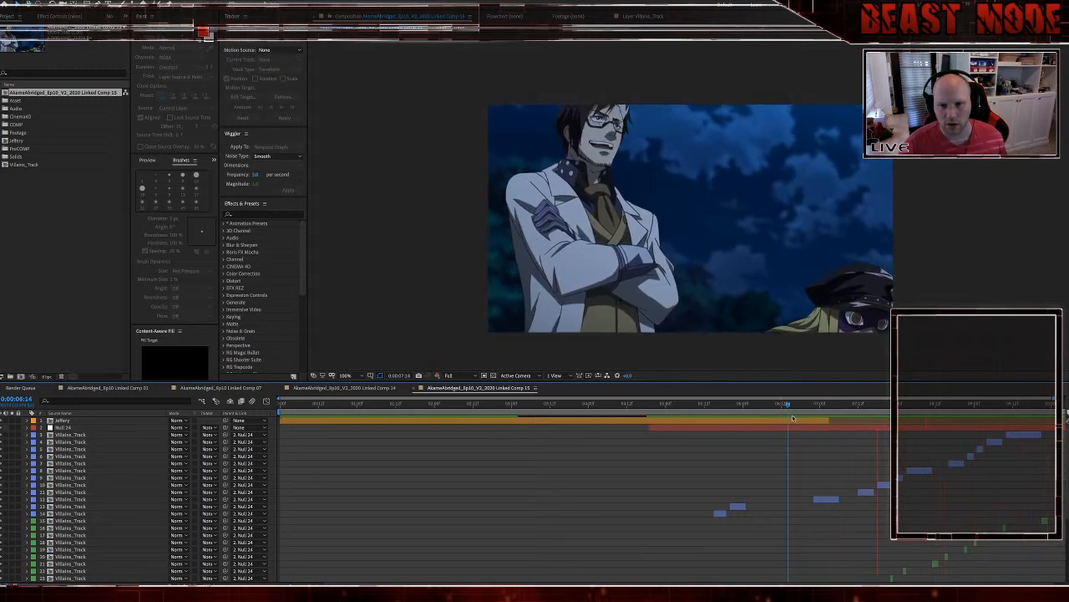
{"action": "key", "text": "space"}
{"action": "left_click_drag", "start_coordinate": [801, 403], "coordinate": [865, 483]}
{"action": "scroll", "coordinate": [865, 483], "scroll_direction": "down", "scroll_amount": 1}
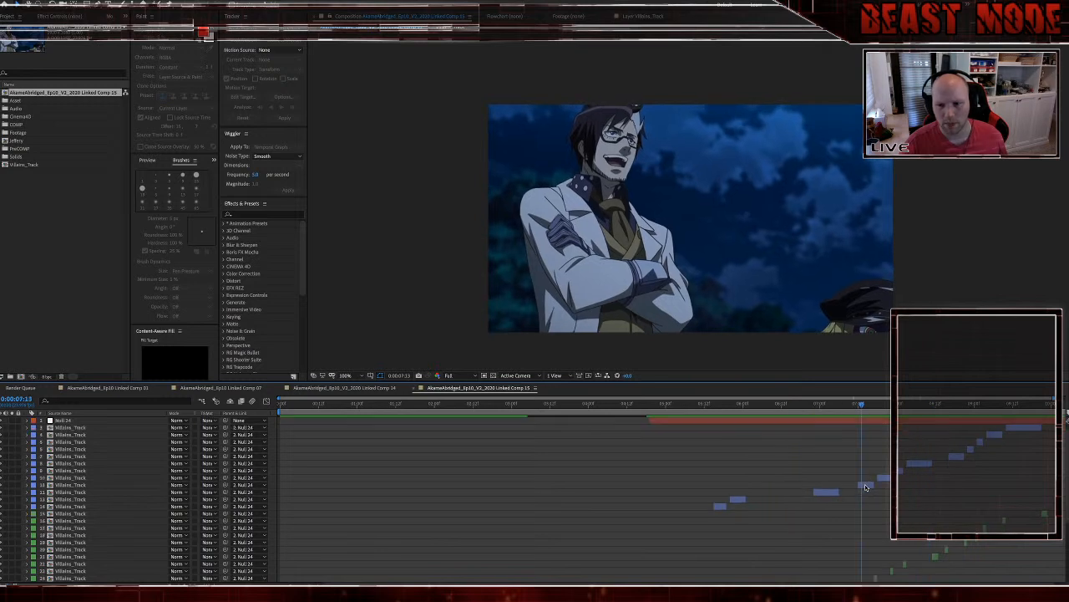
{"action": "scroll", "coordinate": [865, 484], "scroll_direction": "down", "scroll_amount": 2}
{"action": "scroll", "coordinate": [866, 483], "scroll_direction": "down", "scroll_amount": 3}
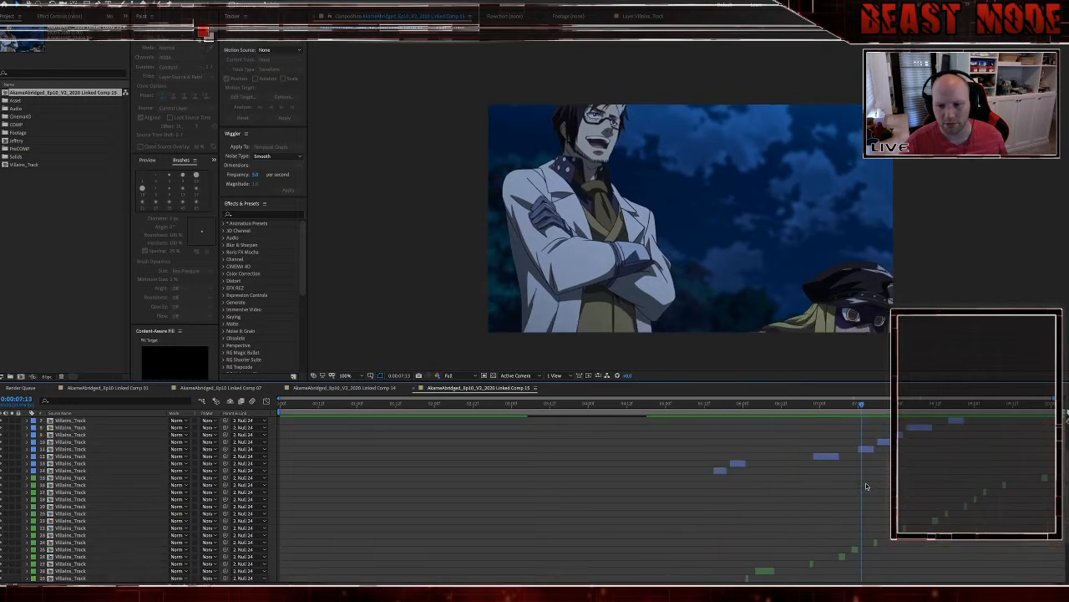
{"action": "scroll", "coordinate": [865, 481], "scroll_direction": "down", "scroll_amount": 8}
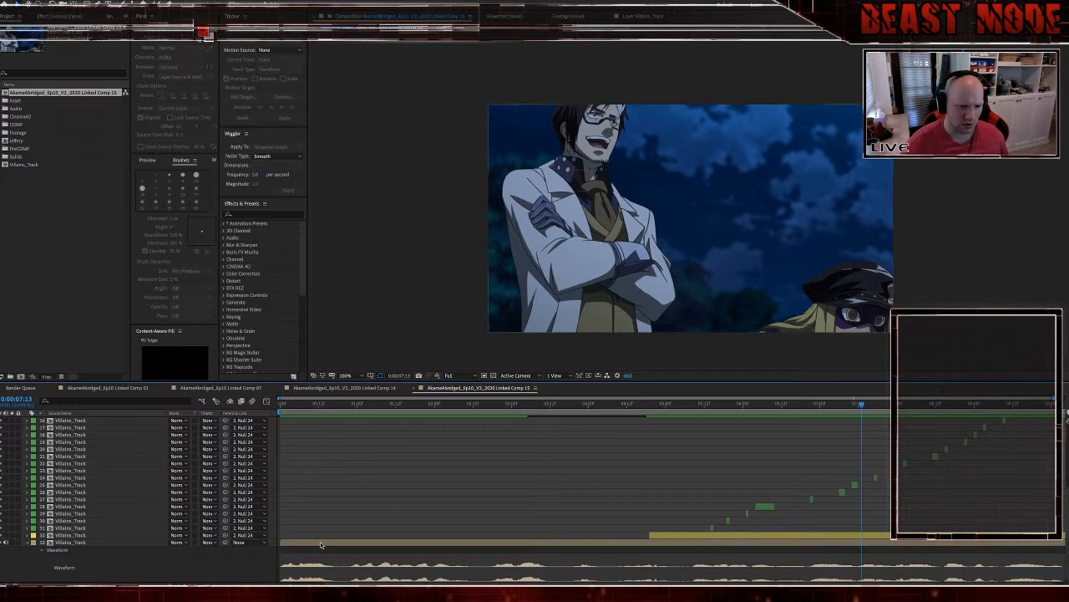
{"action": "scroll", "coordinate": [535, 477], "scroll_direction": "up", "scroll_amount": 8}
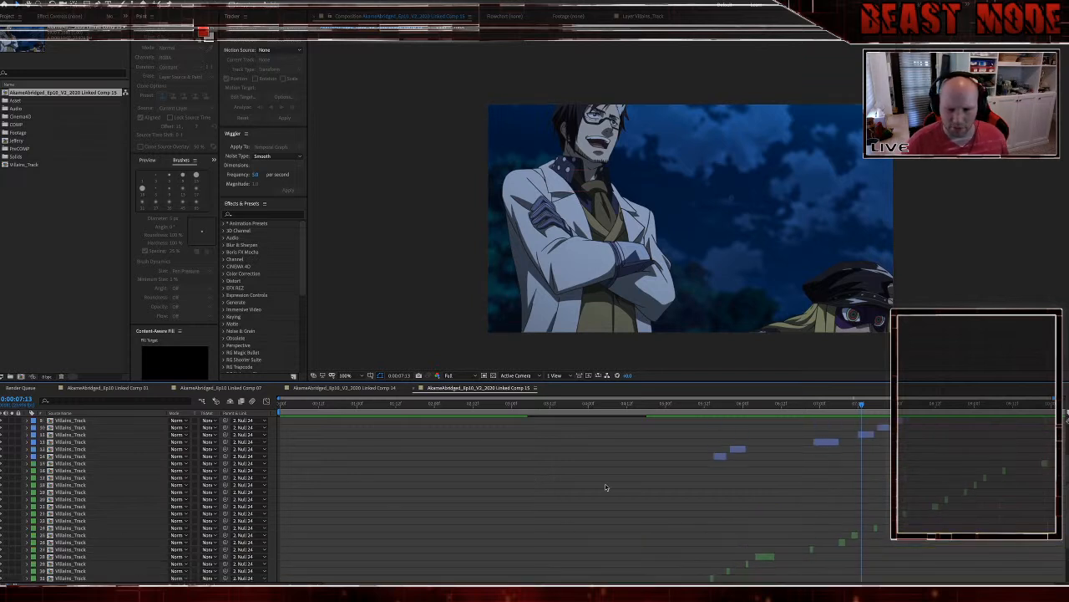
Step: Enlarge the timeline area to show the mouth pieces with the dialogue waveform, and play back from 0:00:05:14 and 0:00:06:19
{"action": "scroll", "coordinate": [605, 486], "scroll_direction": "down", "scroll_amount": 8}
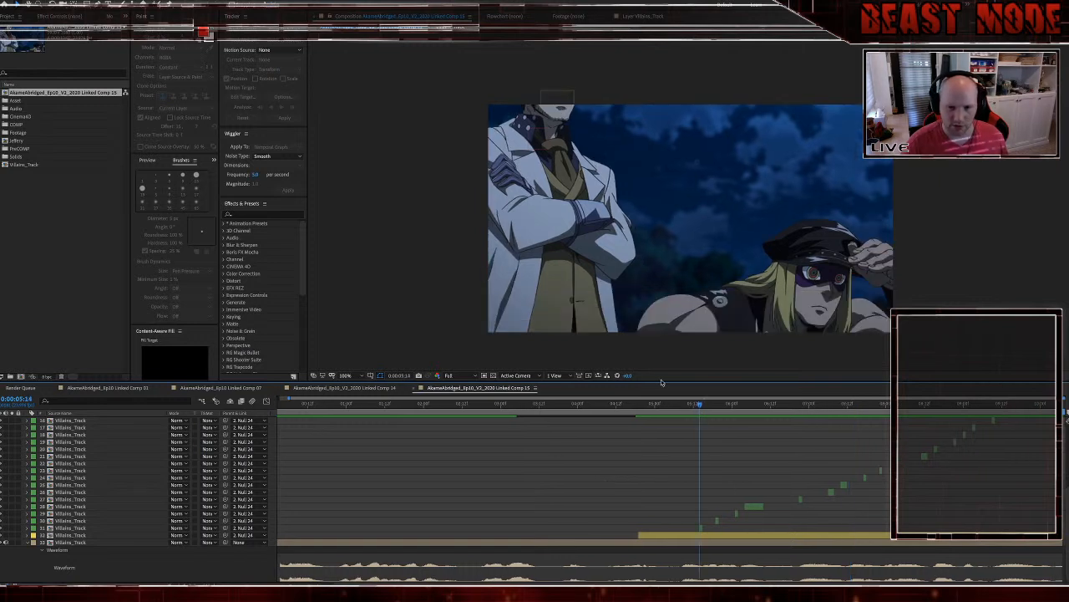
{"action": "left_click_drag", "start_coordinate": [660, 364], "coordinate": [657, 327]}
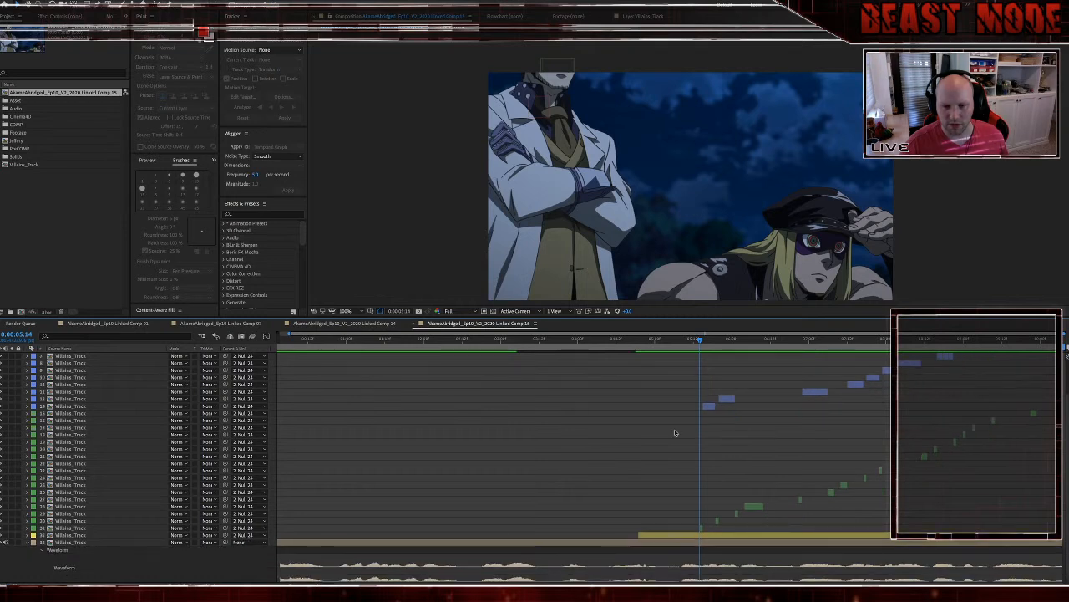
{"action": "key", "text": "space"}
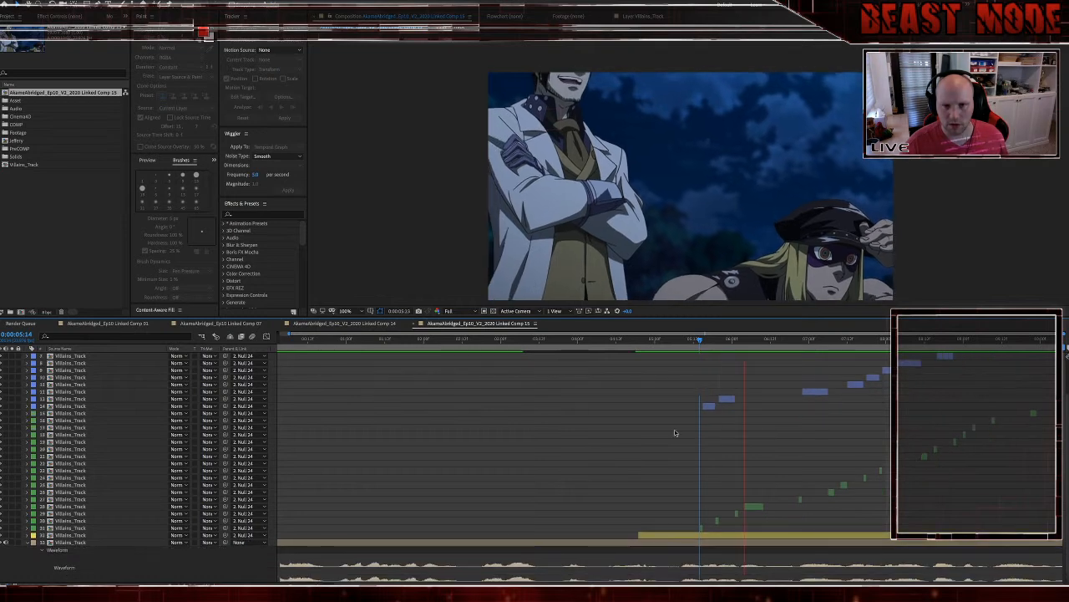
{"action": "left_click", "coordinate": [791, 351]}
{"action": "left_click_drag", "start_coordinate": [791, 351], "coordinate": [793, 351]}
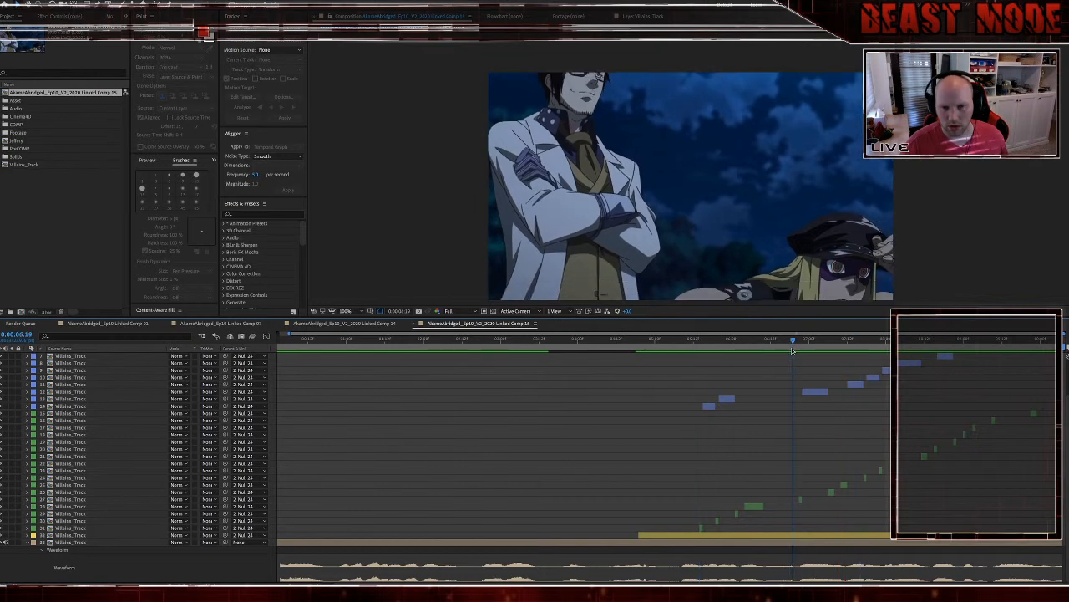
{"action": "key", "text": "space"}
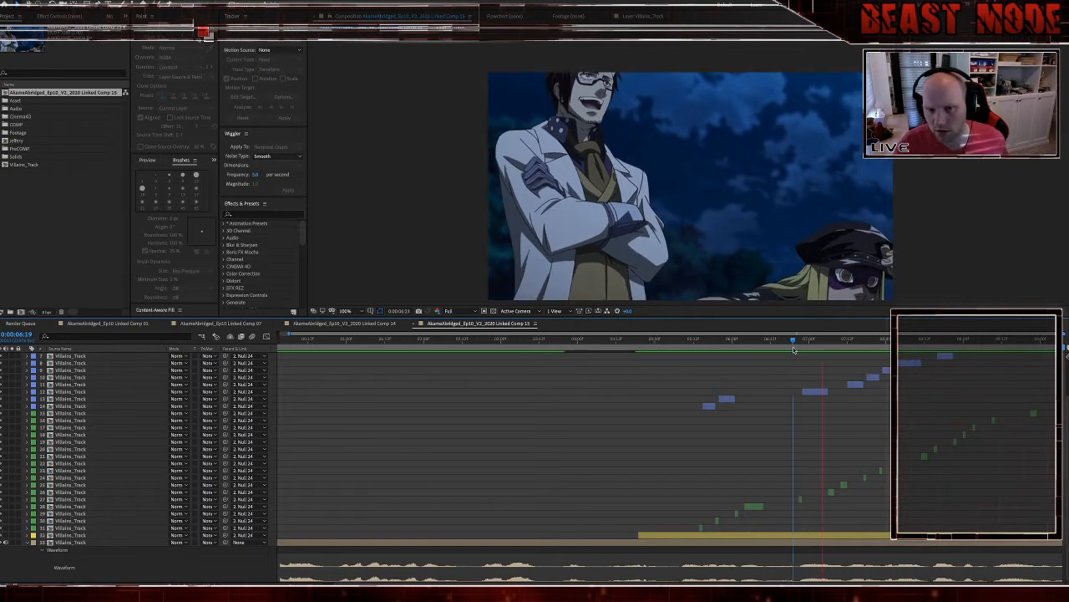
Step: Duplicate the blue piece that follows 0:00:07:07 and move the copy to start at 0:00:07:07
{"action": "left_click", "coordinate": [819, 344]}
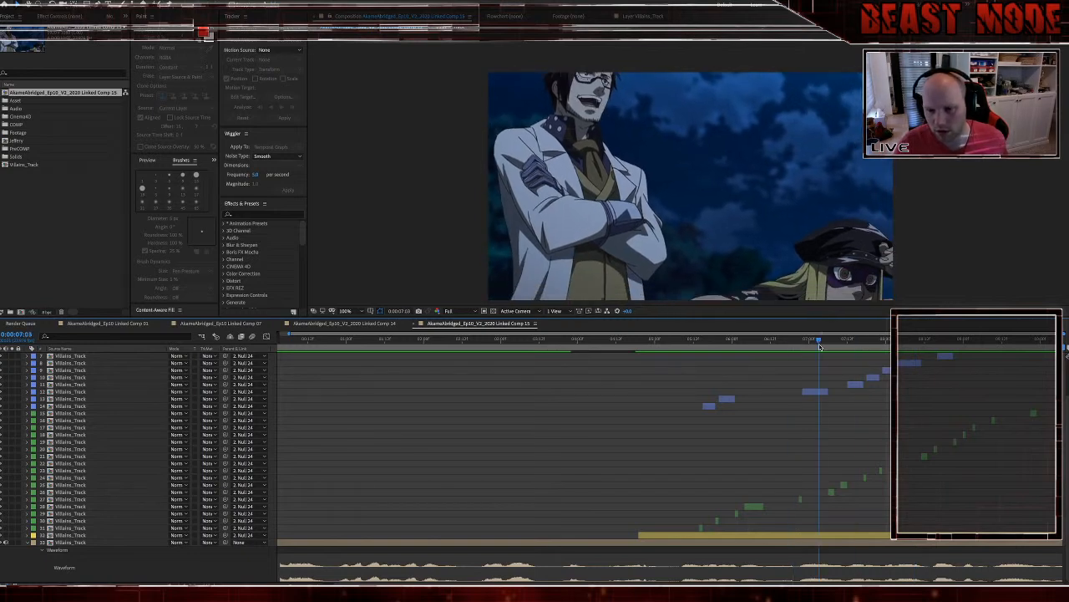
{"action": "left_click", "coordinate": [829, 347]}
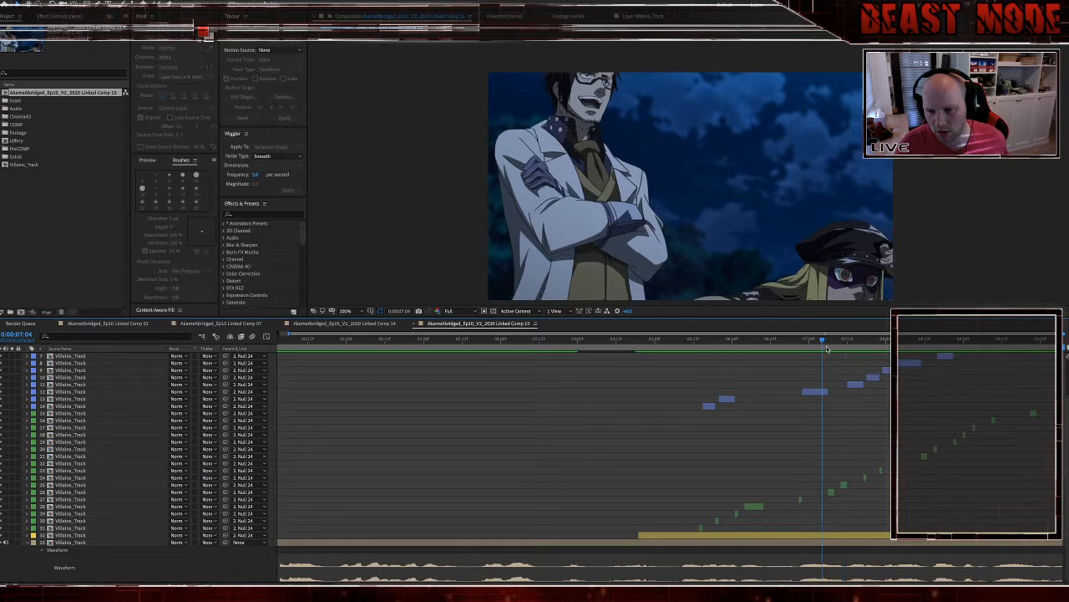
{"action": "left_click_drag", "start_coordinate": [829, 349], "coordinate": [832, 351]}
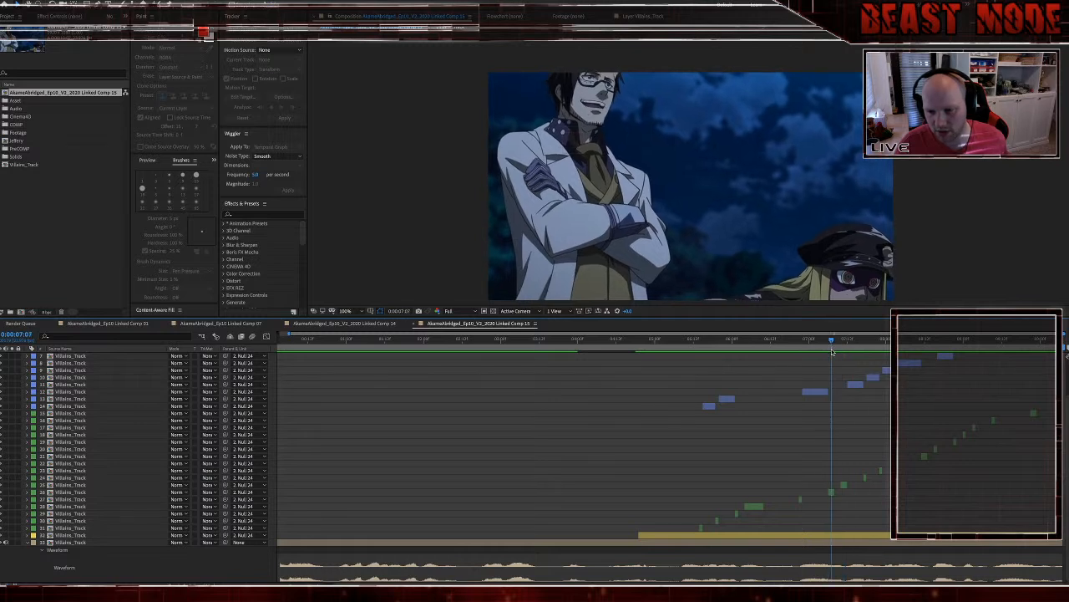
{"action": "left_click", "coordinate": [859, 385]}
{"action": "key", "text": "ctrl+d"}
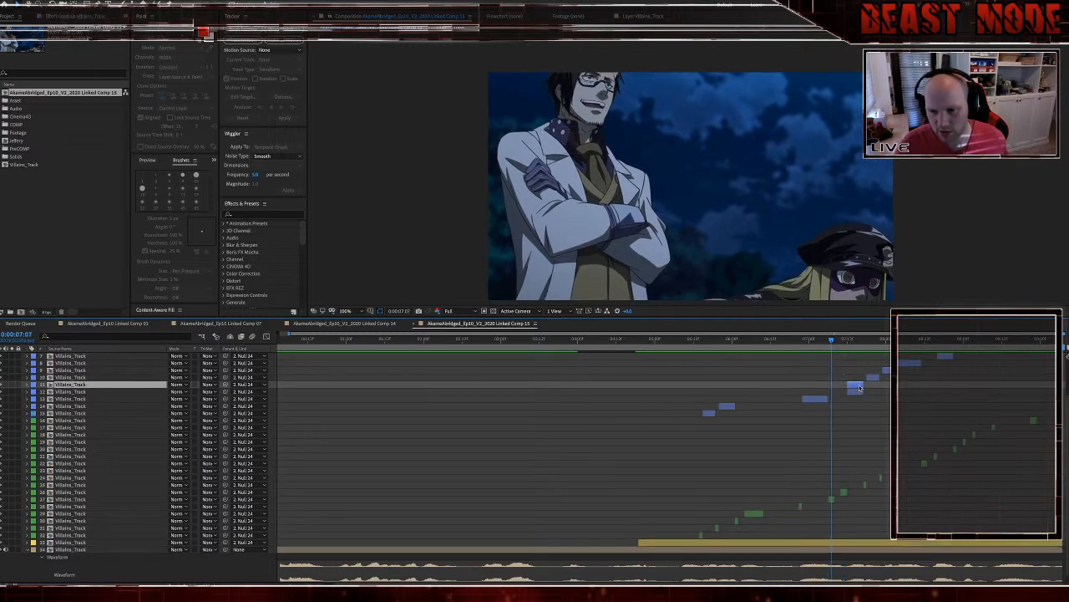
{"action": "left_click_drag", "start_coordinate": [861, 392], "coordinate": [843, 394]}
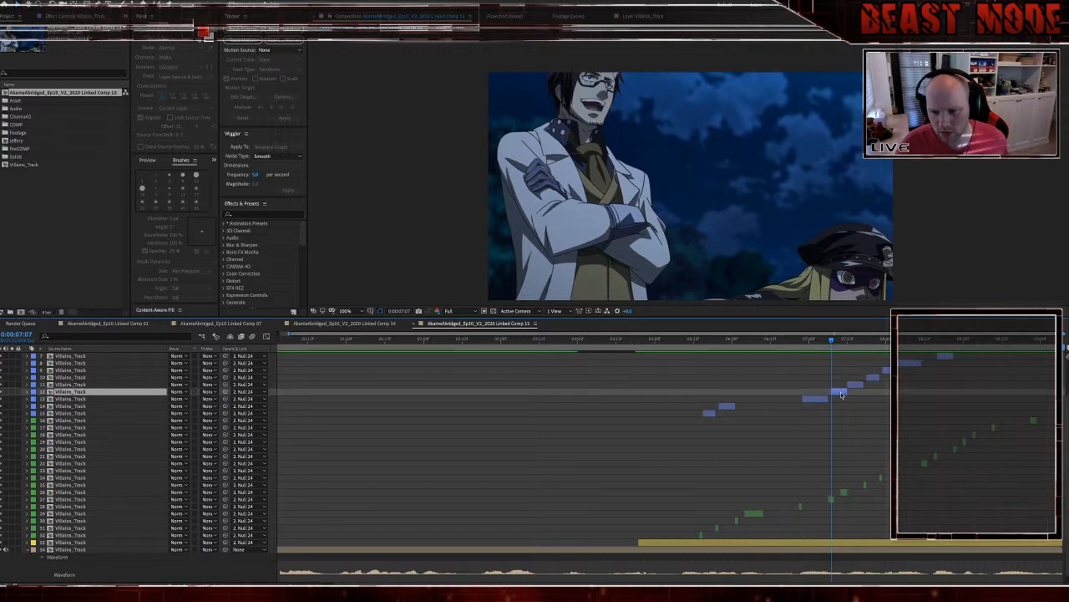
Step: Trim the end of the new blue copy to 0:00:07:10 and play back the dialogue from there
{"action": "key", "text": "Page_Down"}
{"action": "key", "text": "Page_Down"}
{"action": "key", "text": "Page_Down"}
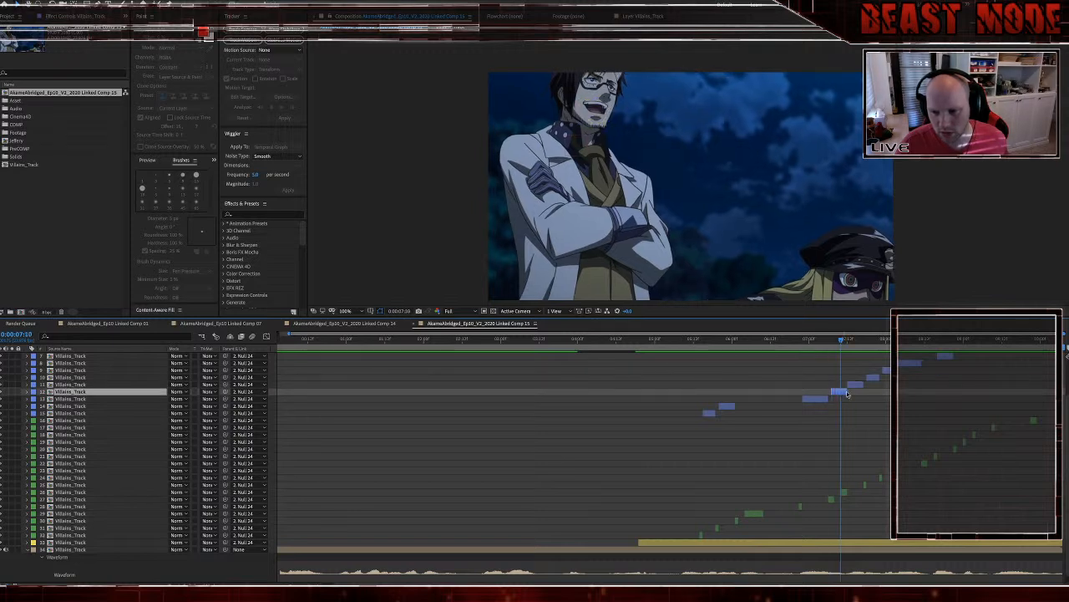
{"action": "key", "text": "space"}
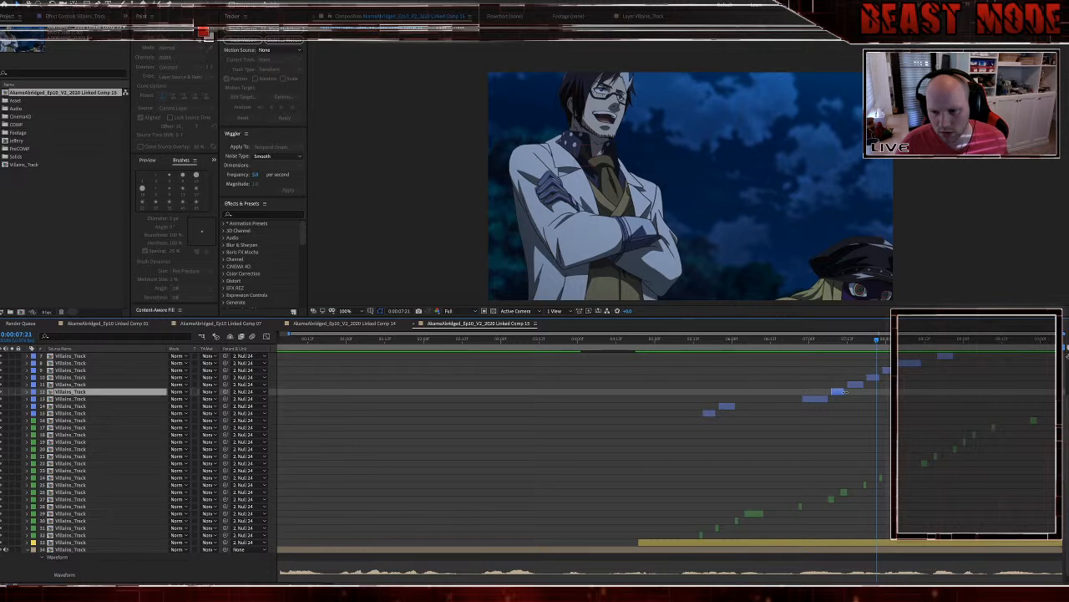
{"action": "key", "text": "space"}
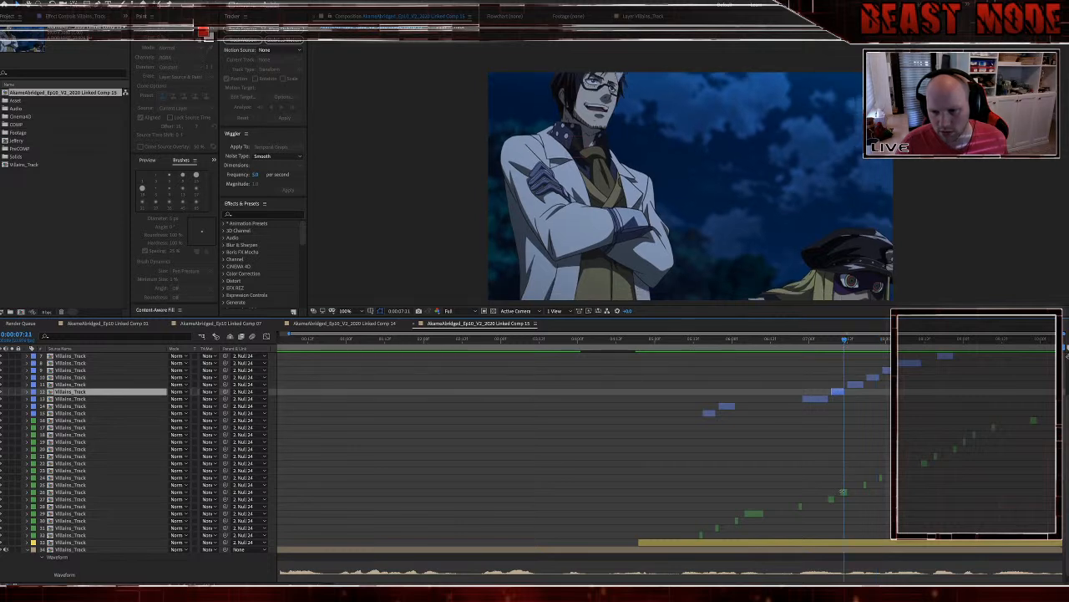
Step: Trim the start of the green piece at 0:00:07:11 to that frame and play back from 0:00:06:19
{"action": "left_click", "coordinate": [843, 492]}
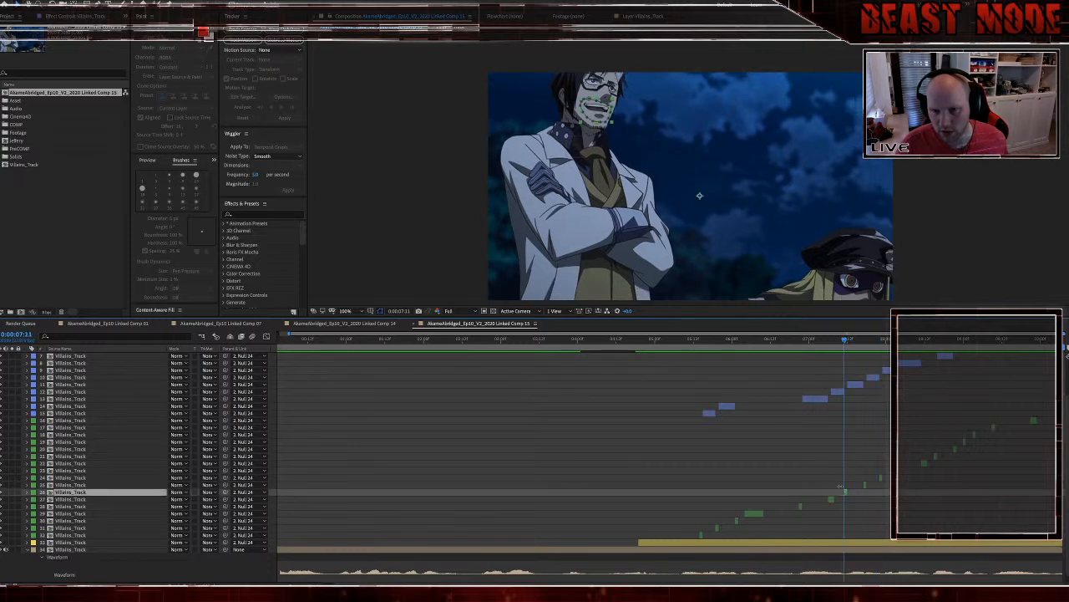
{"action": "key", "text": "space"}
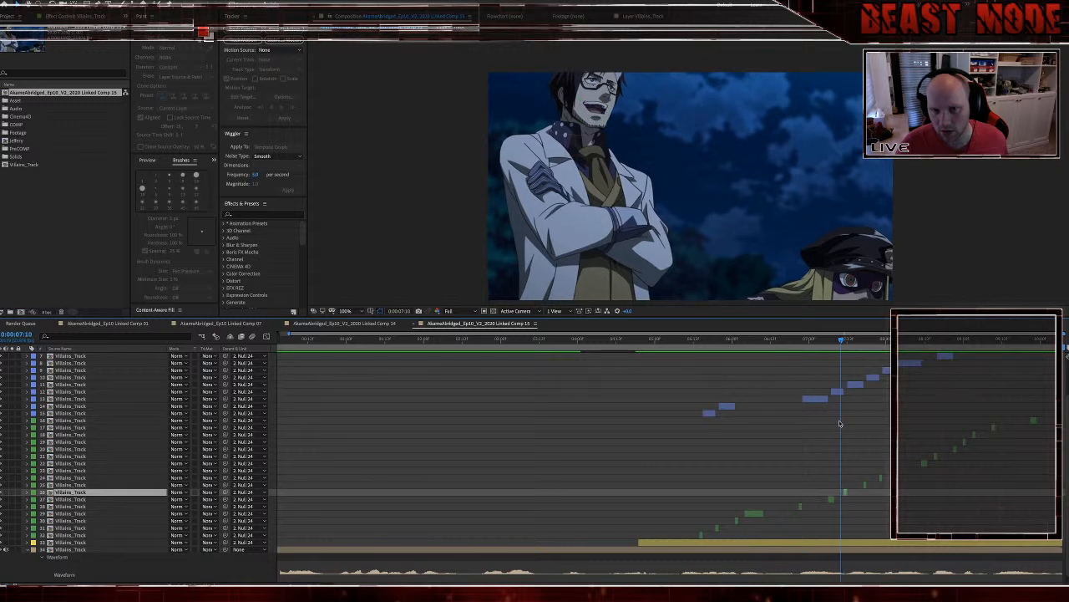
{"action": "left_click", "coordinate": [798, 345]}
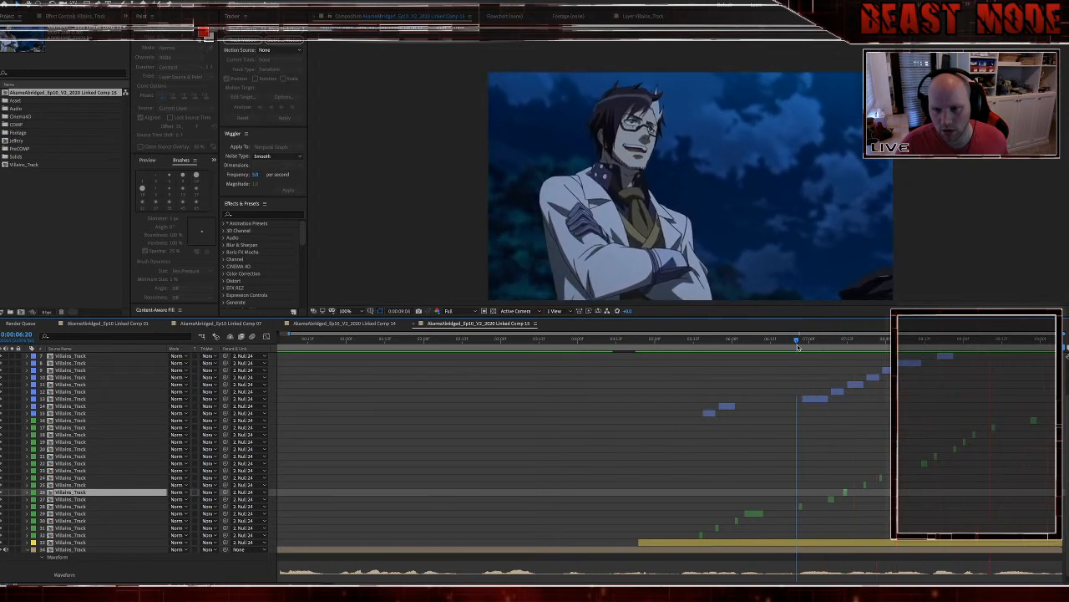
{"action": "left_click", "coordinate": [793, 344]}
{"action": "key", "text": "space"}
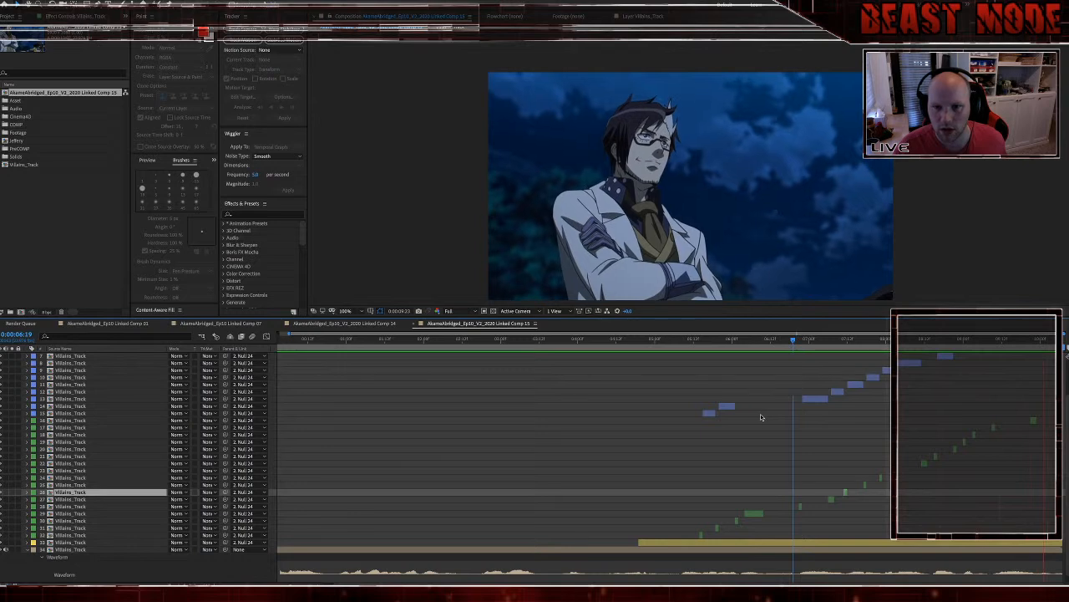
Step: Play back from 0:00:08:10 and examine the mouth pieces up to 0:00:09:03
{"action": "left_click", "coordinate": [828, 346]}
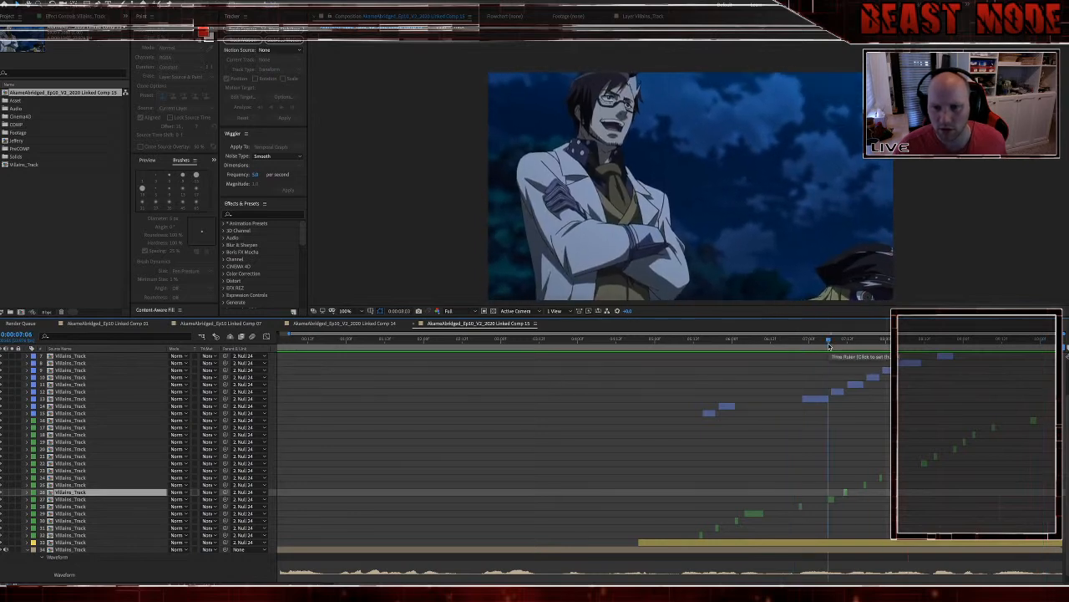
{"action": "left_click", "coordinate": [919, 341]}
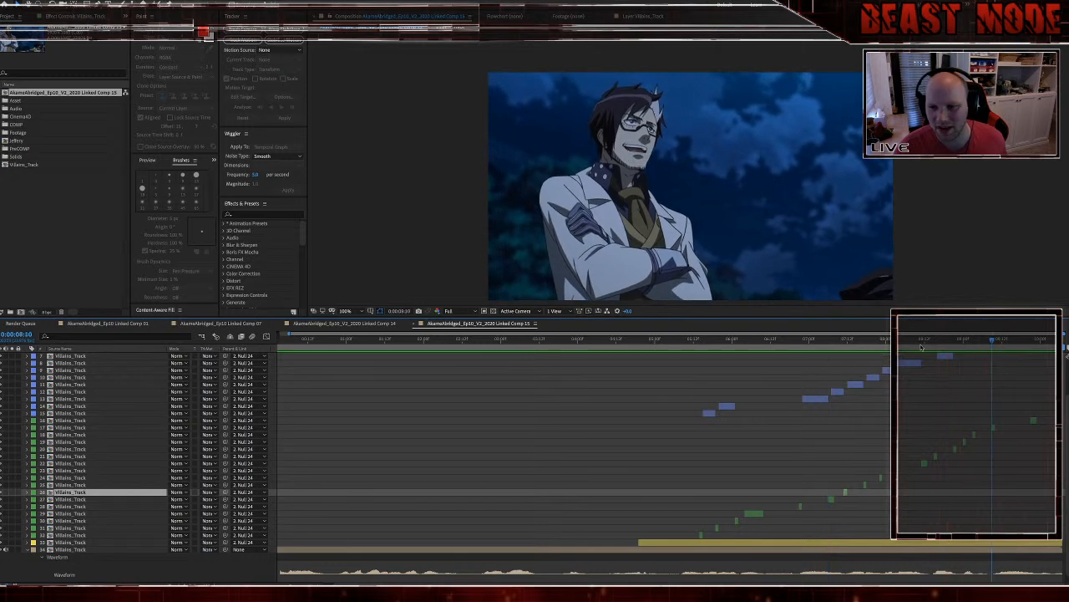
{"action": "scroll", "coordinate": [923, 350], "scroll_direction": "up", "scroll_amount": 3}
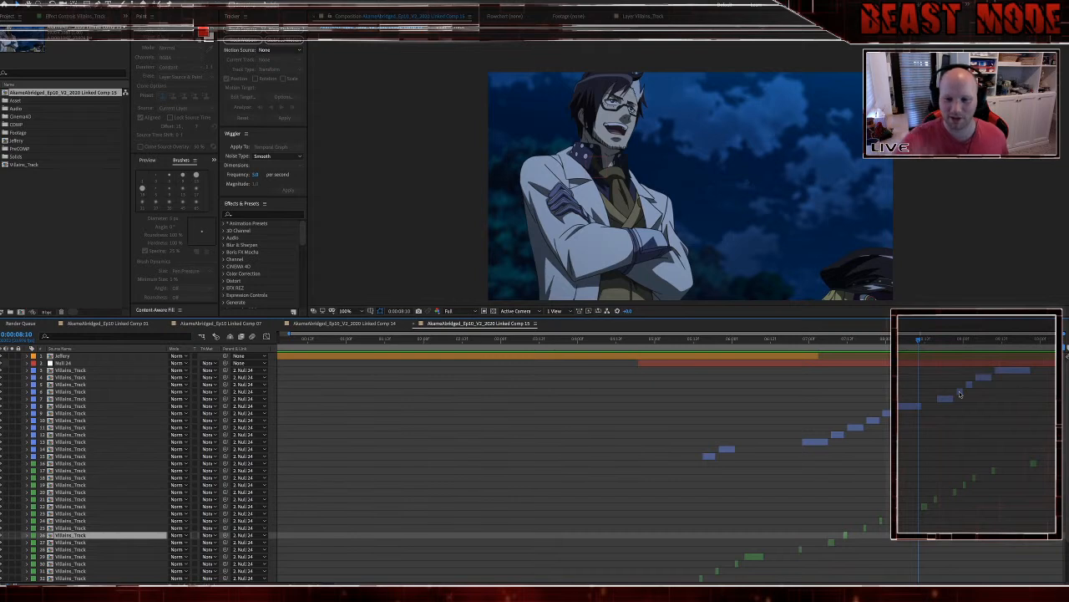
{"action": "key", "text": "space"}
{"action": "key", "text": "space"}
{"action": "key", "text": "space"}
{"action": "key", "text": "space"}
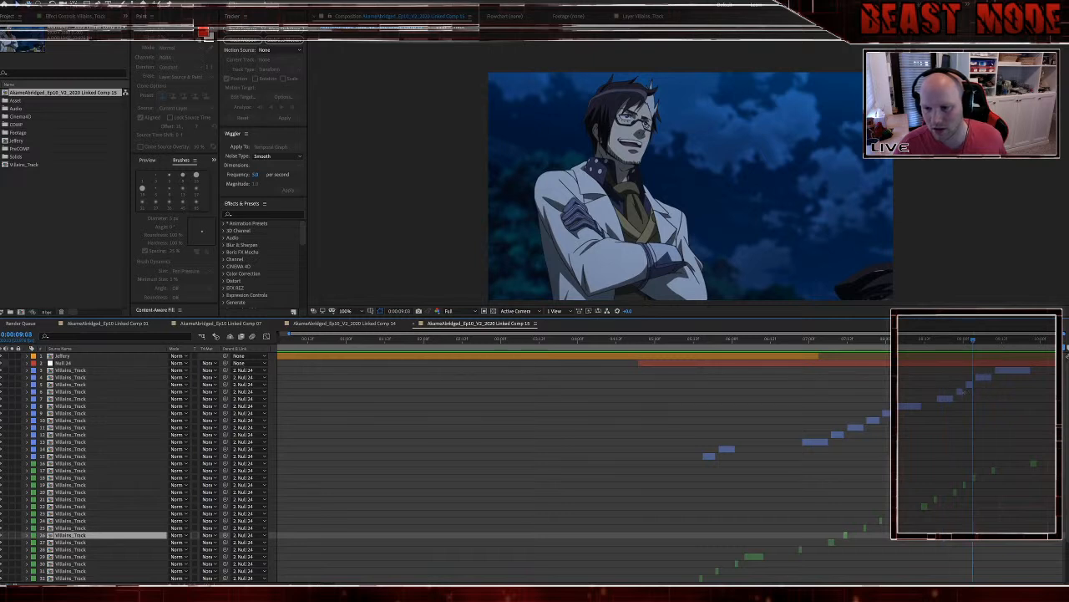
Step: Extend the end of the blue piece starting at 0:00:08:22 to about 0:00:09:03 and delete the short blue piece overlapping it
{"action": "left_click", "coordinate": [963, 391]}
{"action": "left_click", "coordinate": [969, 385]}
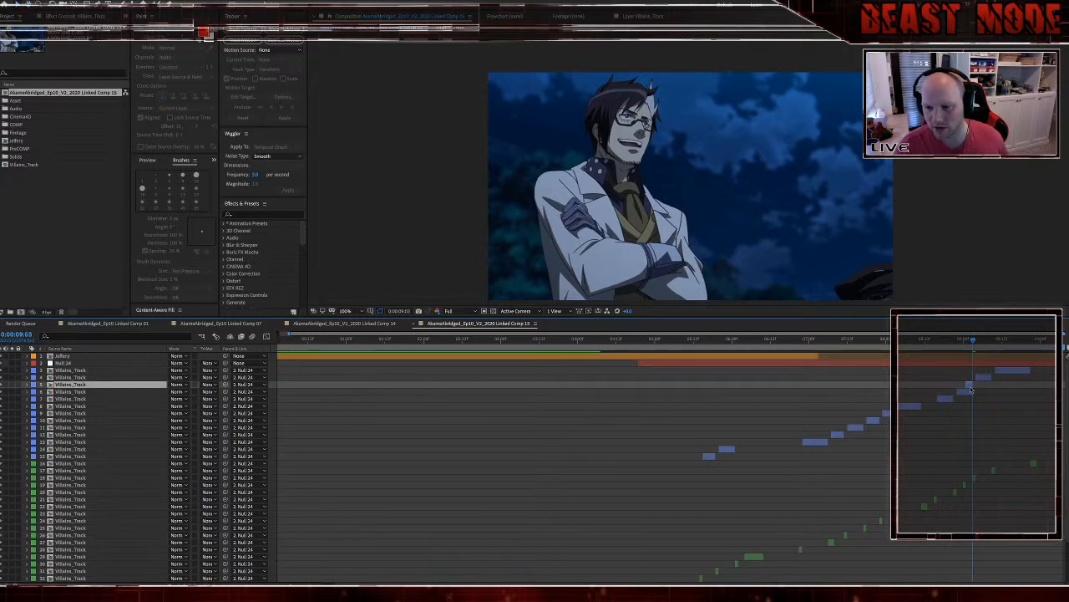
{"action": "key", "text": "Delete"}
Step: Play back from 0:00:08:01, delete the blue piece starting at about 0:00:09:04, and replay from 0:00:08:11
{"action": "left_click", "coordinate": [889, 343]}
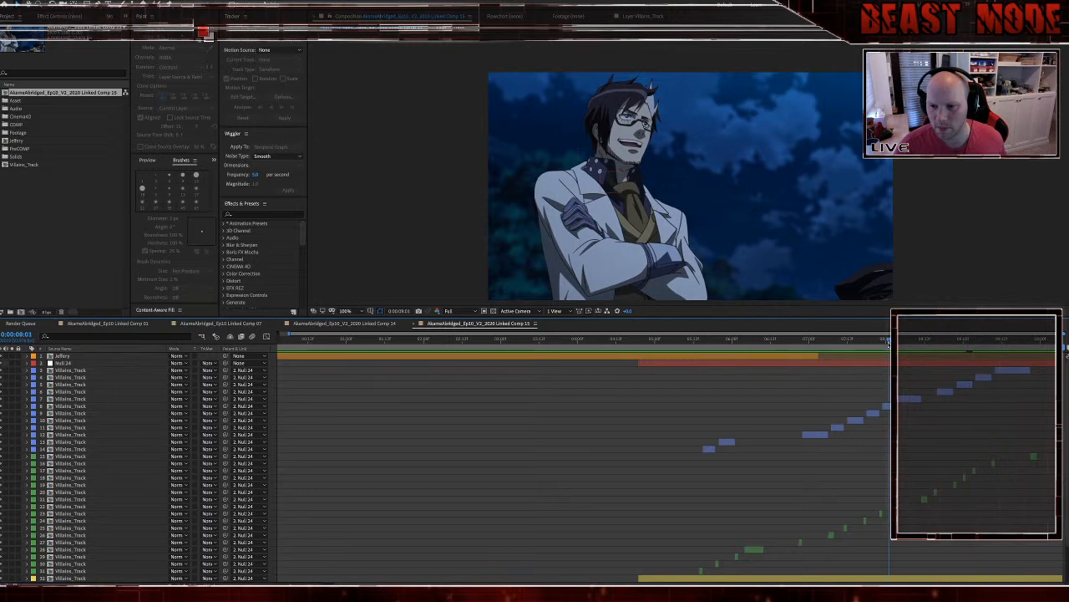
{"action": "key", "text": "space"}
{"action": "key", "text": "space"}
{"action": "left_click", "coordinate": [964, 341]}
{"action": "key", "text": "space"}
{"action": "key", "text": "space"}
{"action": "left_click", "coordinate": [987, 379]}
{"action": "key", "text": "Delete"}
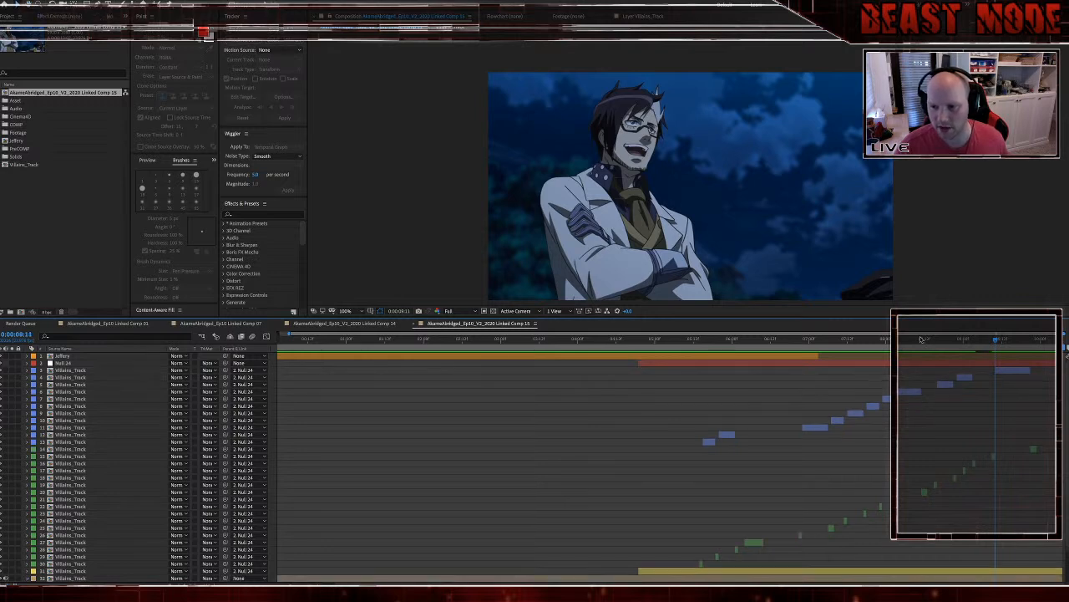
{"action": "key", "text": "space"}
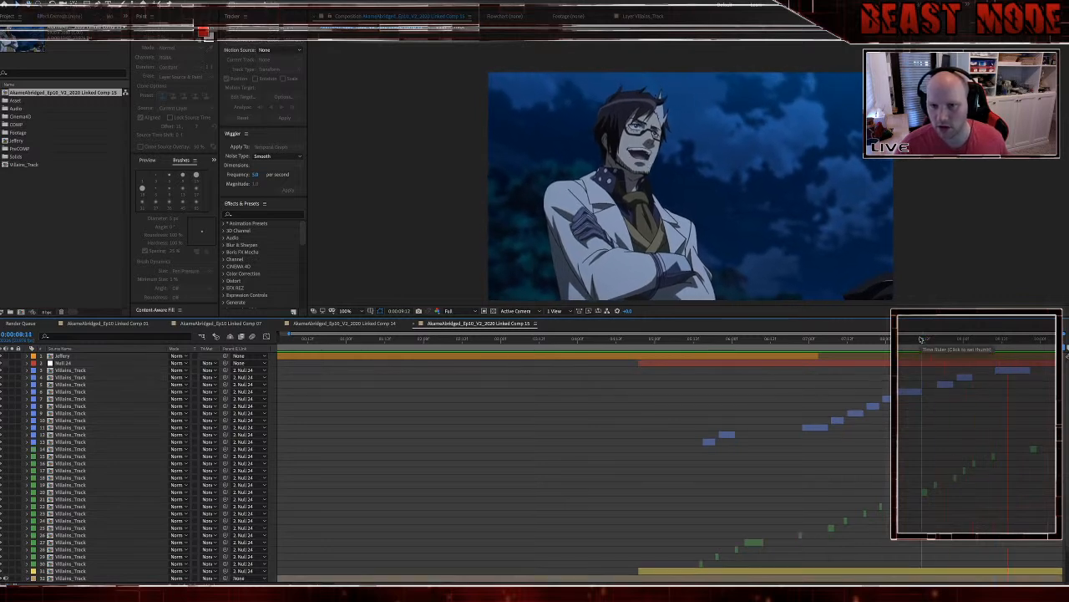
Step: Extend the end of the green piece at 0:00:09:04 to 0:00:09:05 and play back from 0:00:08:01
{"action": "left_click", "coordinate": [976, 341]}
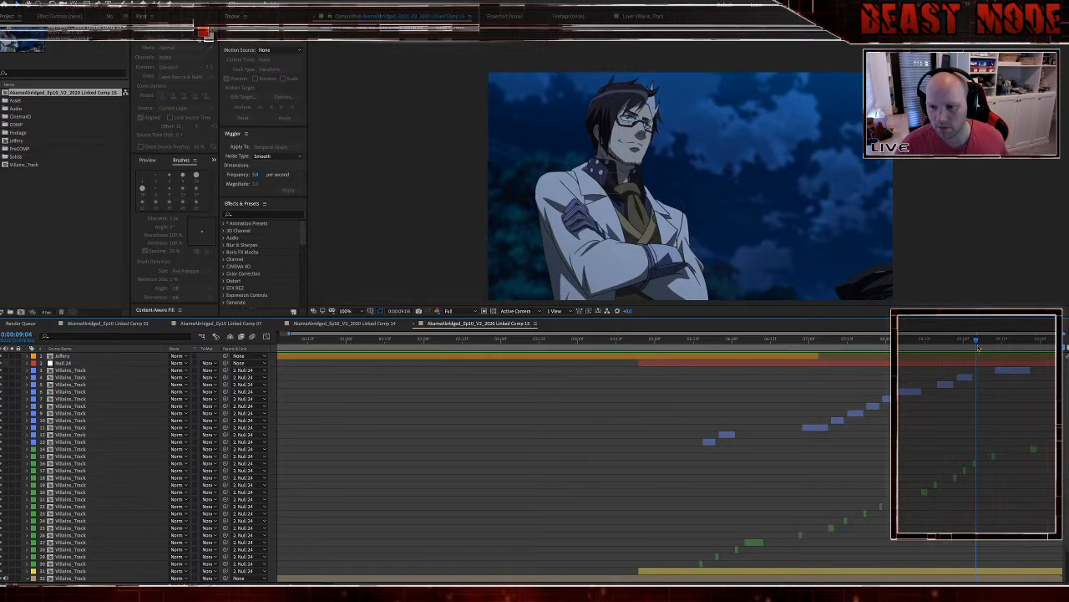
{"action": "key", "text": "Page_Down"}
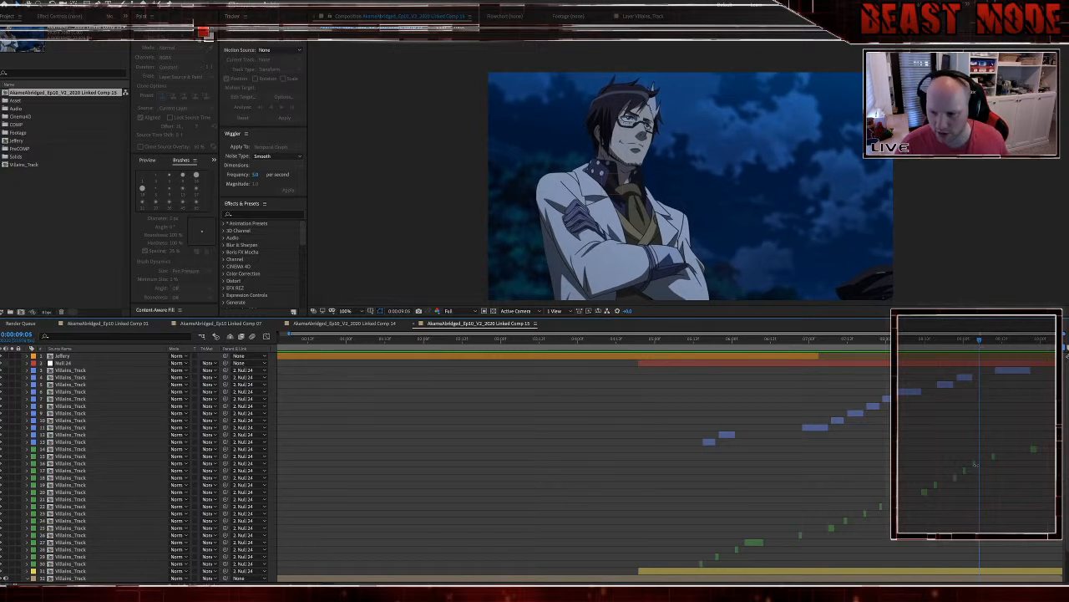
{"action": "left_click", "coordinate": [974, 464]}
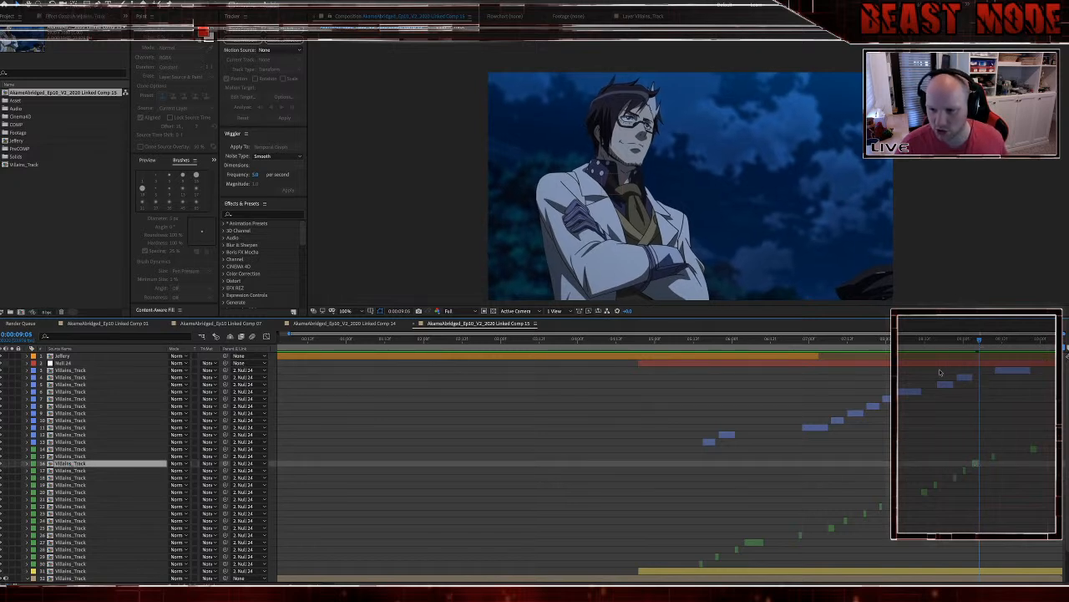
{"action": "left_click", "coordinate": [891, 340]}
{"action": "key", "text": "space"}
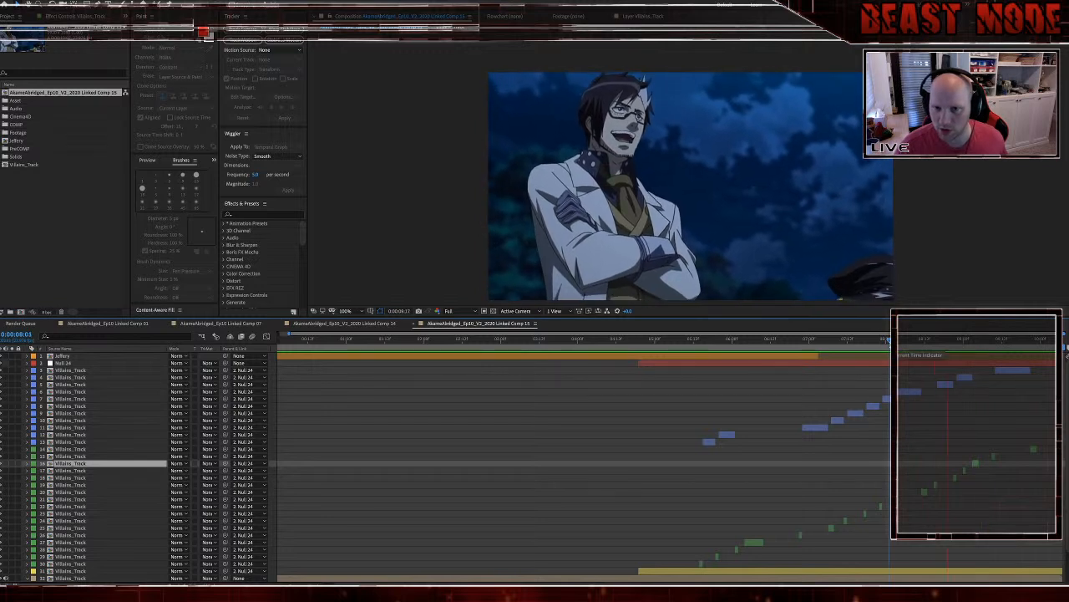
Step: Delete the extra short green piece near 0:00:08:22 and adjust the remaining green piece to that frame
{"action": "left_click", "coordinate": [957, 341]}
{"action": "key", "text": "Delete"}
{"action": "left_click", "coordinate": [958, 471]}
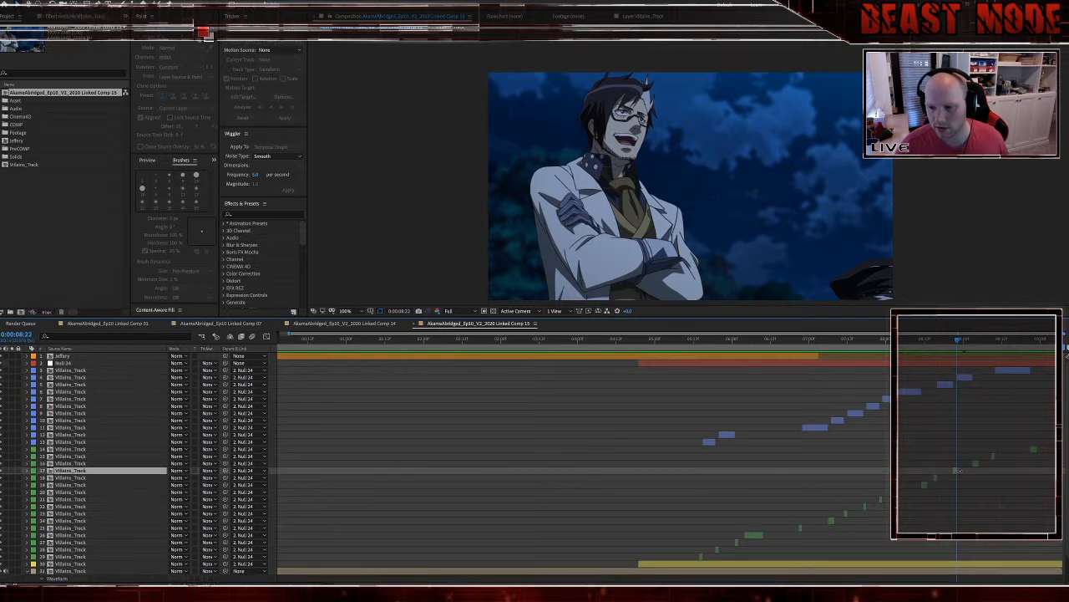
Step: Shift the green piece near 0:00:09:04 and the blue piece at 0:00:08:22 slightly later, and play back from 0:00:07:13 and 0:00:04:23
{"action": "left_click", "coordinate": [975, 462]}
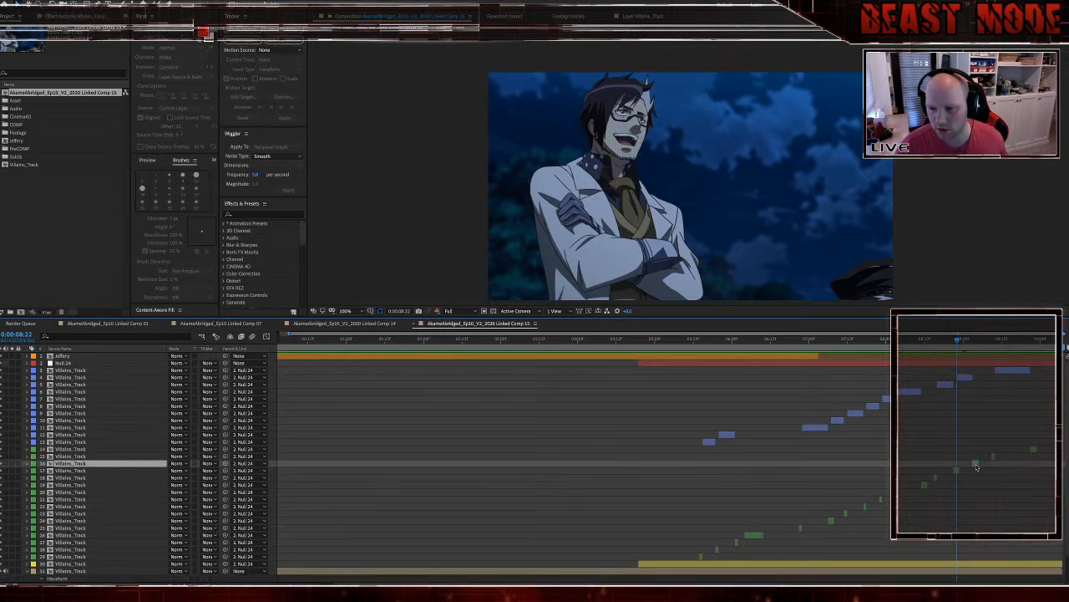
{"action": "left_click", "coordinate": [964, 378]}
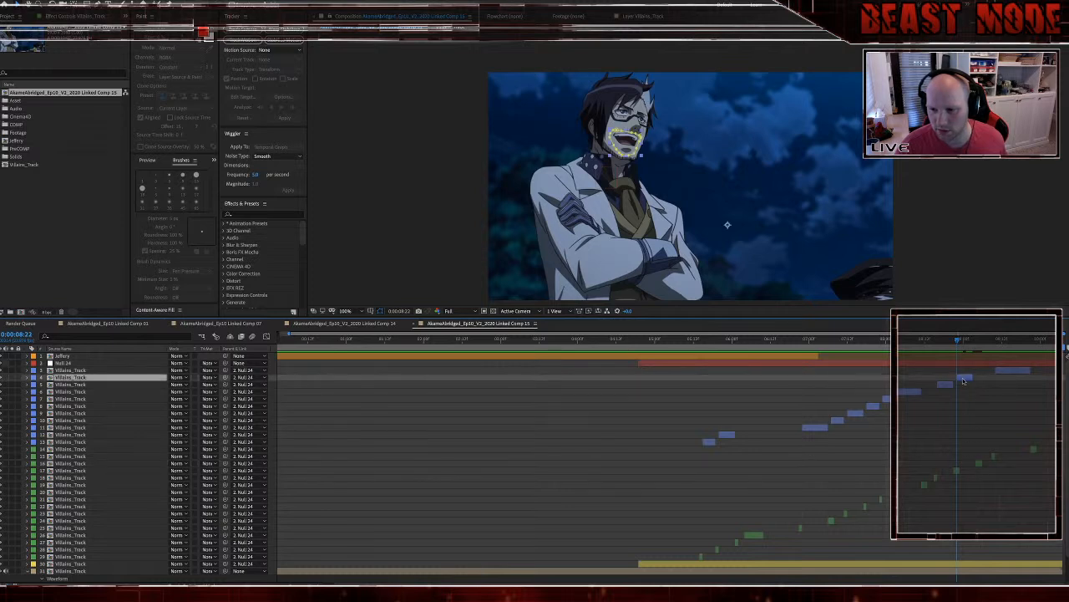
{"action": "left_click", "coordinate": [850, 341]}
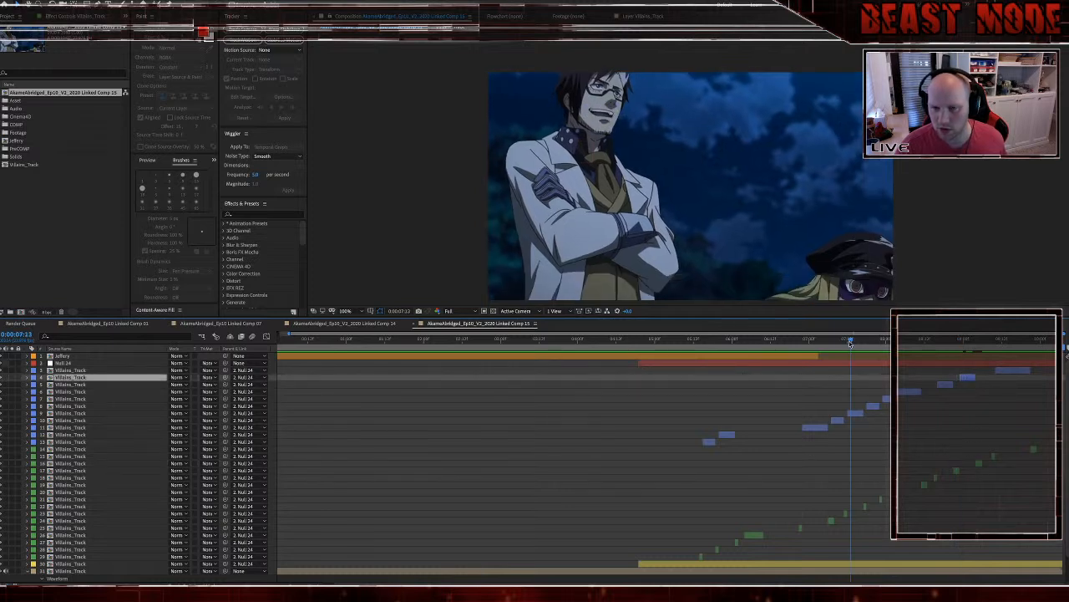
{"action": "key", "text": "space"}
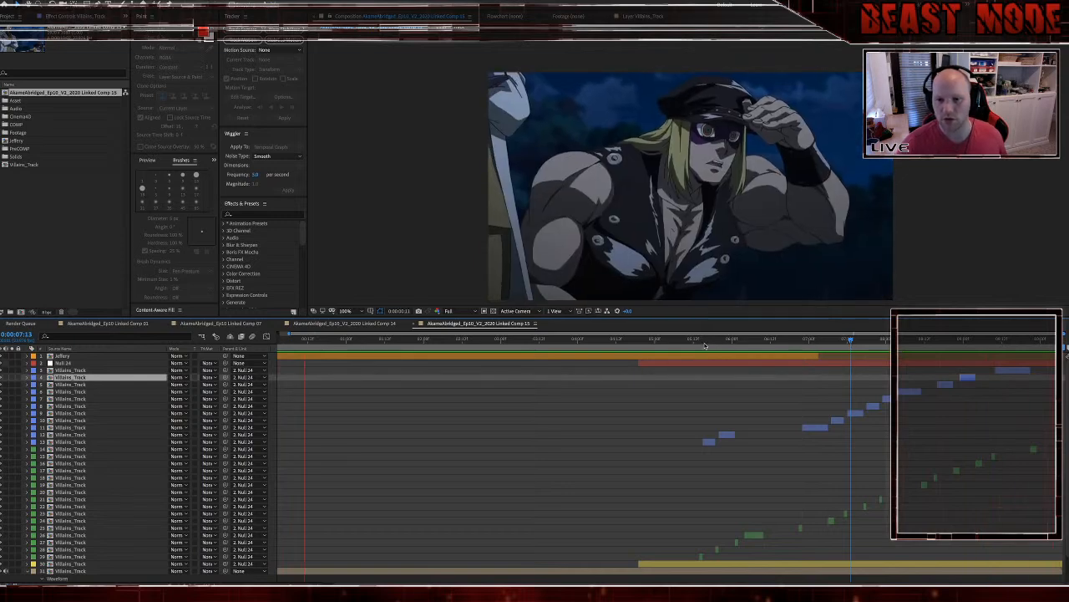
{"action": "left_click", "coordinate": [653, 341]}
{"action": "key", "text": "space"}
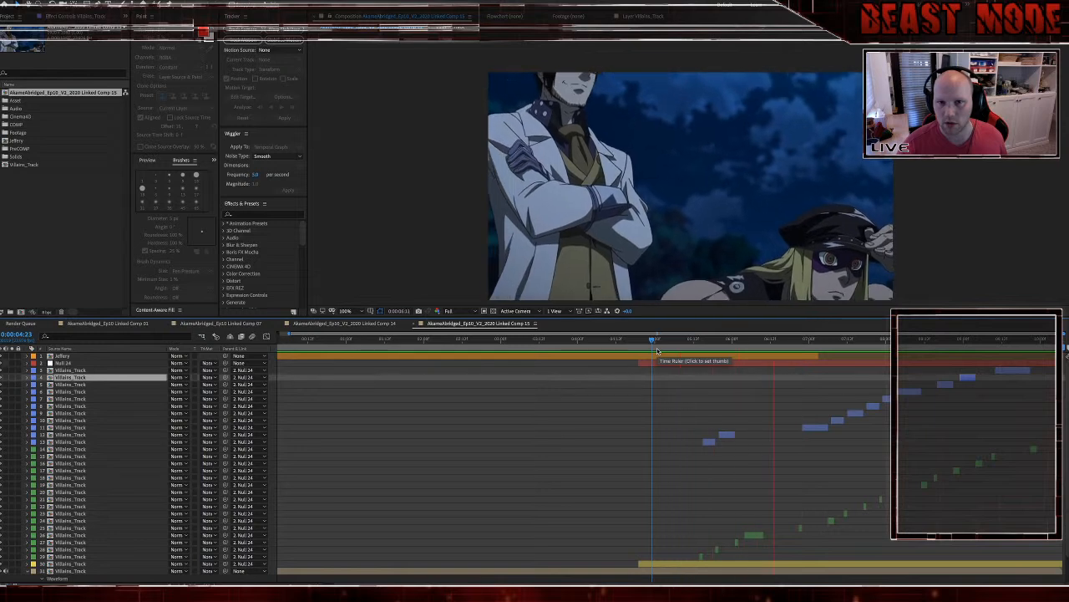
Step: Play back the lip-sync from 0:00:04:23, from 0:00:05:04 and from just after 0:00:06:00 to check the mouth timing
{"action": "key", "text": "space"}
{"action": "key", "text": "space"}
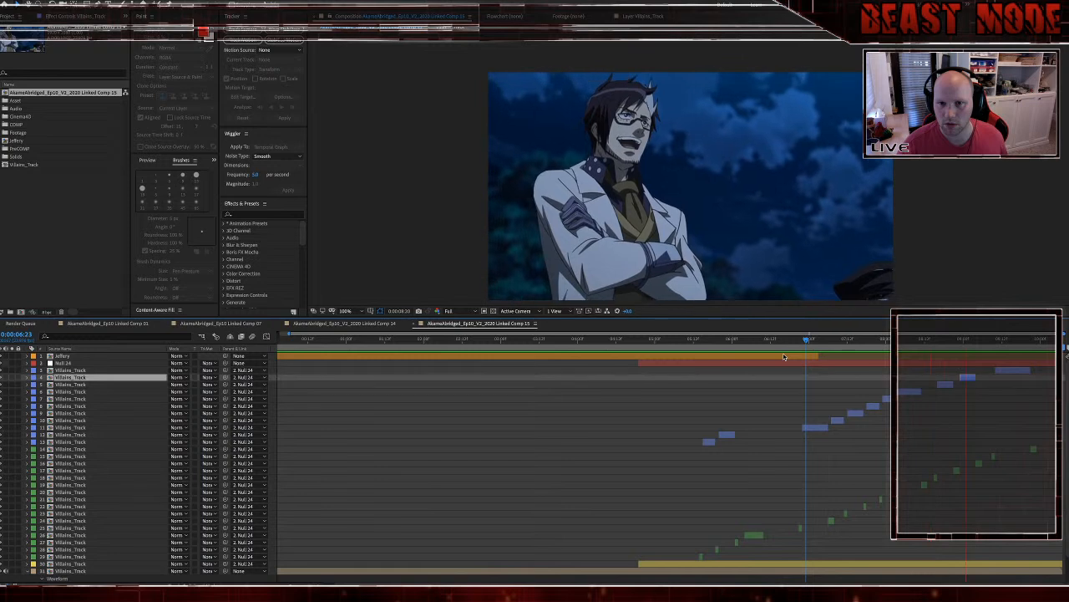
{"action": "key", "text": "space"}
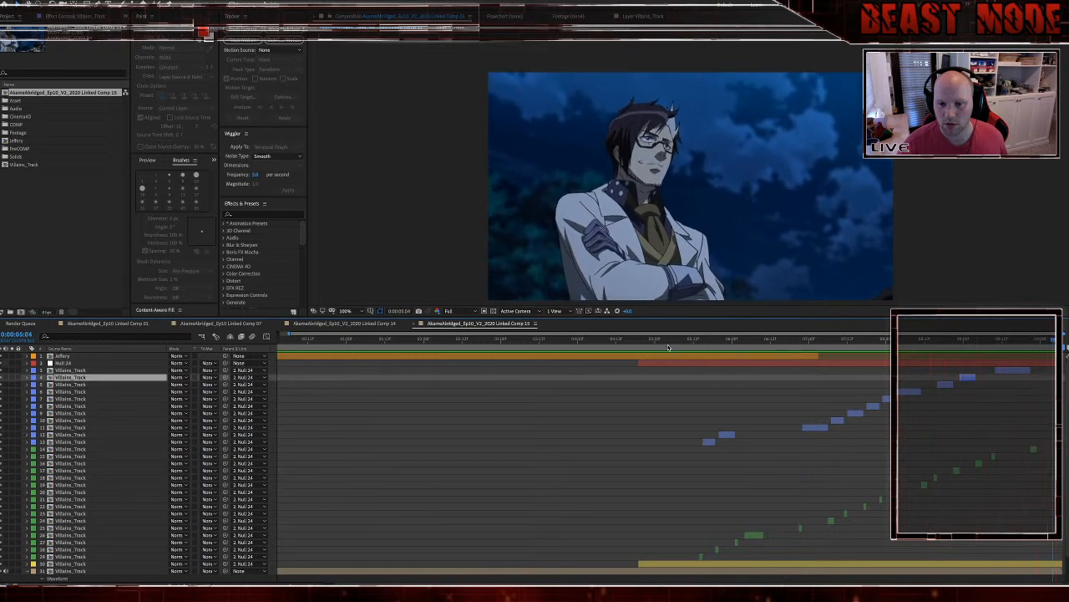
{"action": "left_click", "coordinate": [668, 347]}
{"action": "key", "text": "space"}
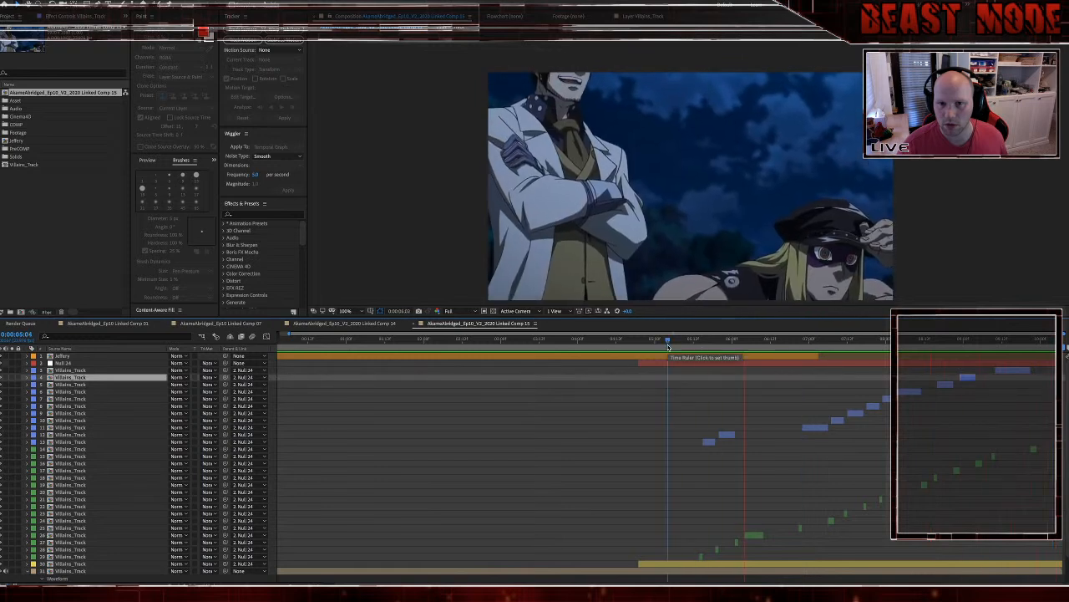
{"action": "key", "text": "space"}
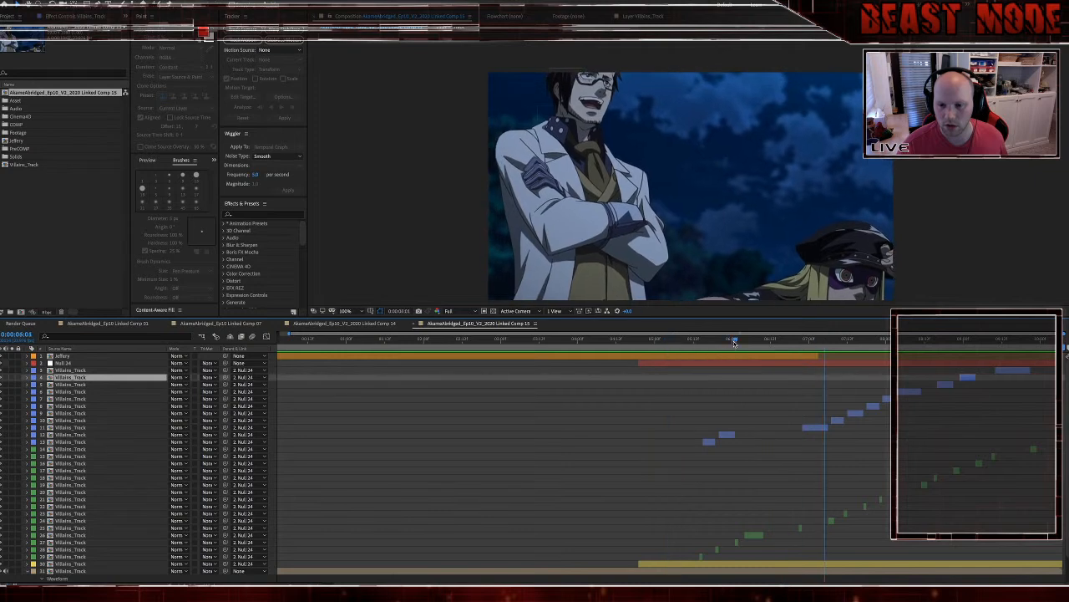
{"action": "left_click", "coordinate": [734, 343]}
{"action": "key", "text": "space"}
{"action": "key", "text": "space"}
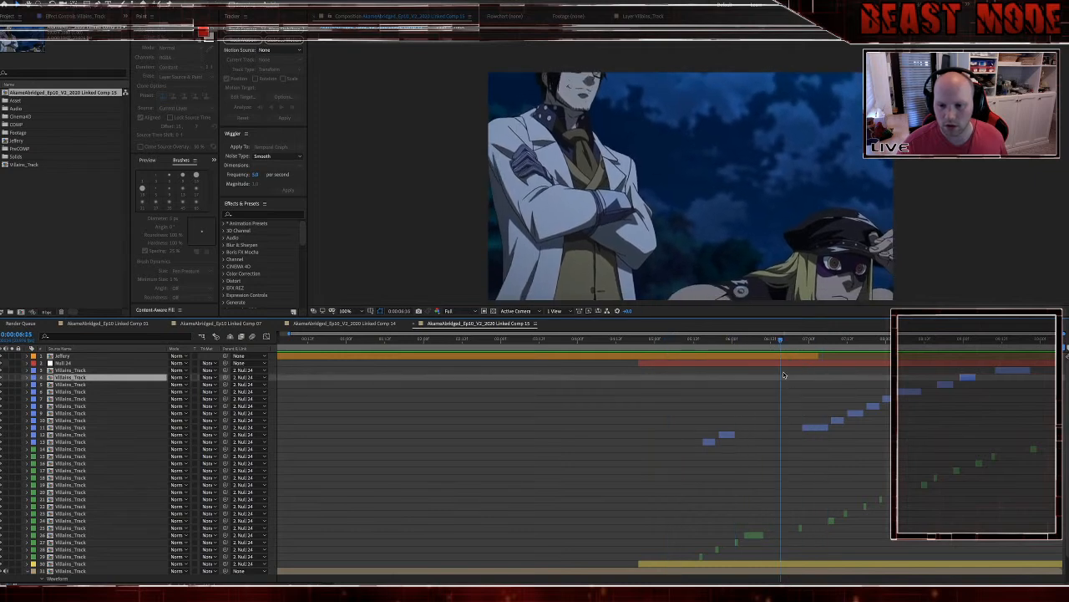
Step: Duplicate the long green Villains_Track piece just before 0:00:06:11 and place the copy so it starts at 0:00:06:12
{"action": "left_click", "coordinate": [771, 343]}
{"action": "left_click_drag", "start_coordinate": [770, 343], "coordinate": [769, 344]}
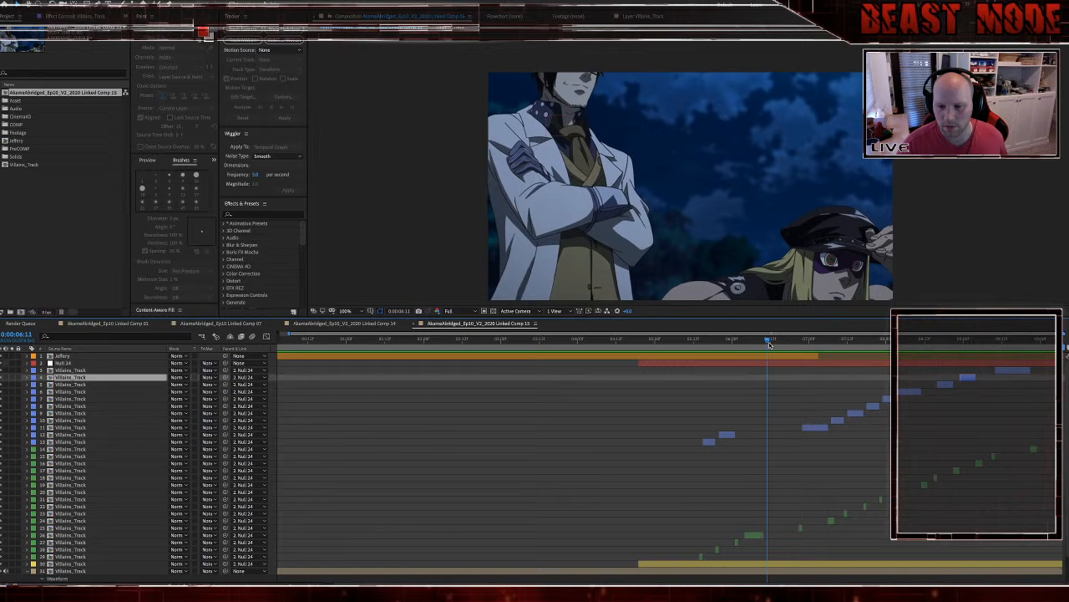
{"action": "scroll", "coordinate": [828, 521], "scroll_direction": "down", "scroll_amount": 3}
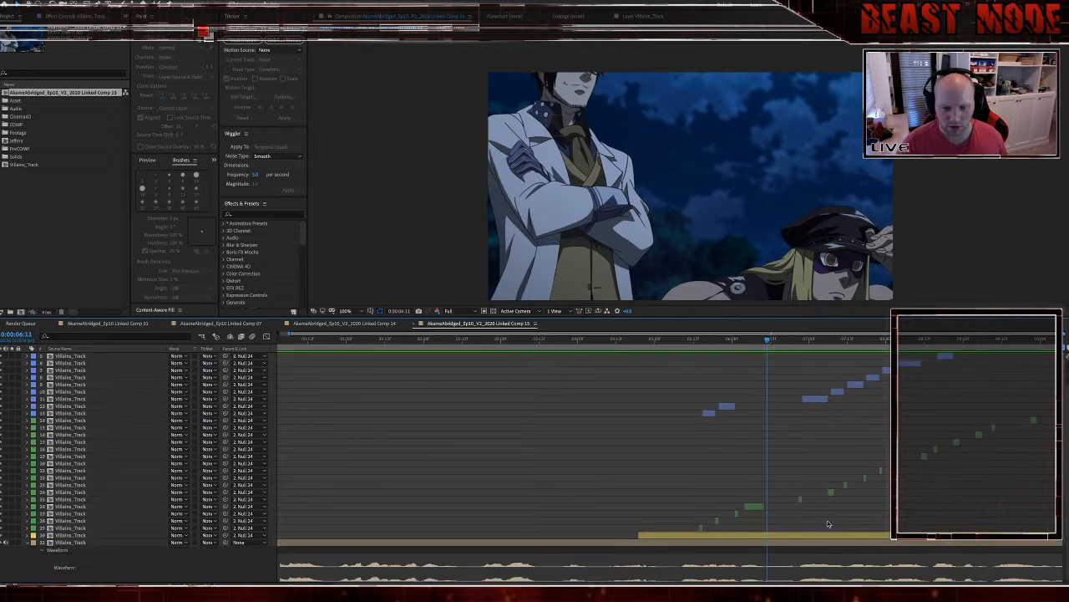
{"action": "key", "text": "Page_Down"}
{"action": "left_click", "coordinate": [750, 506]}
{"action": "key", "text": "ctrl+d"}
{"action": "left_click_drag", "start_coordinate": [753, 506], "coordinate": [779, 508]}
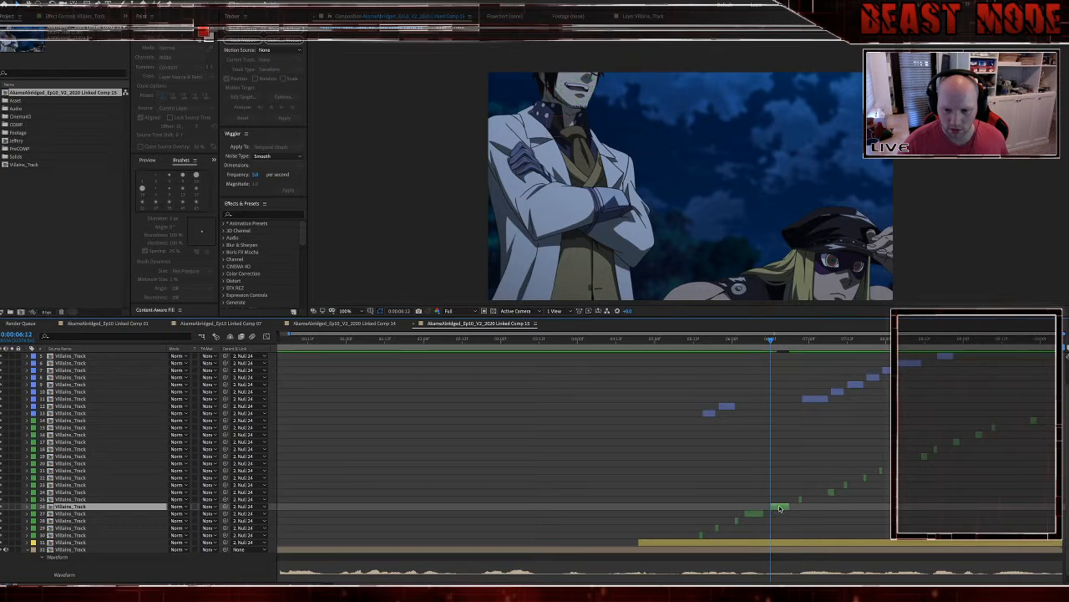
Step: Split the copied green piece at 0:00:06:13 and 0:00:06:17 and delete the section between the cuts
{"action": "key", "text": "space"}
{"action": "left_click_drag", "start_coordinate": [767, 341], "coordinate": [774, 346]}
{"action": "key", "text": "ctrl+shift+d"}
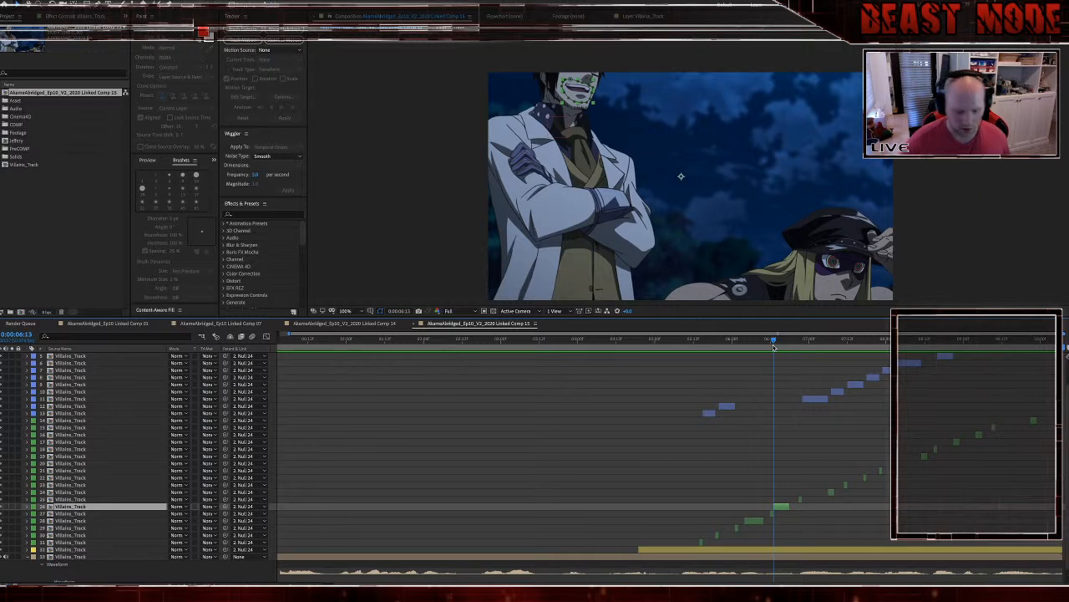
{"action": "key", "text": "Page_Down"}
{"action": "key", "text": "Page_Down"}
{"action": "key", "text": "Page_Down"}
{"action": "key", "text": "Page_Down"}
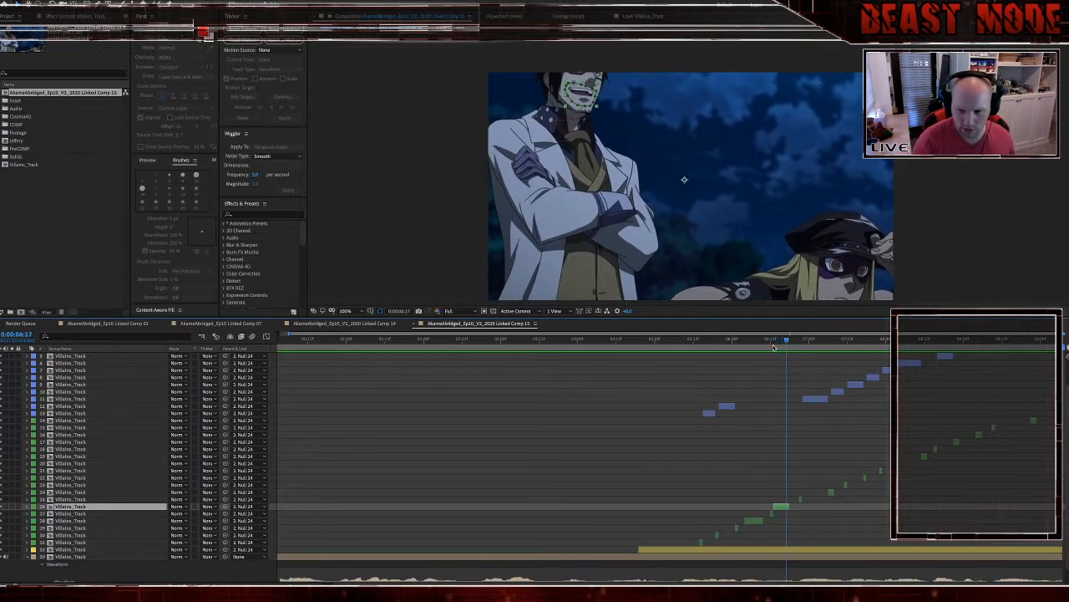
{"action": "key", "text": "ctrl+shift+d"}
{"action": "key", "text": "Page_Down"}
{"action": "key", "text": "Page_Down"}
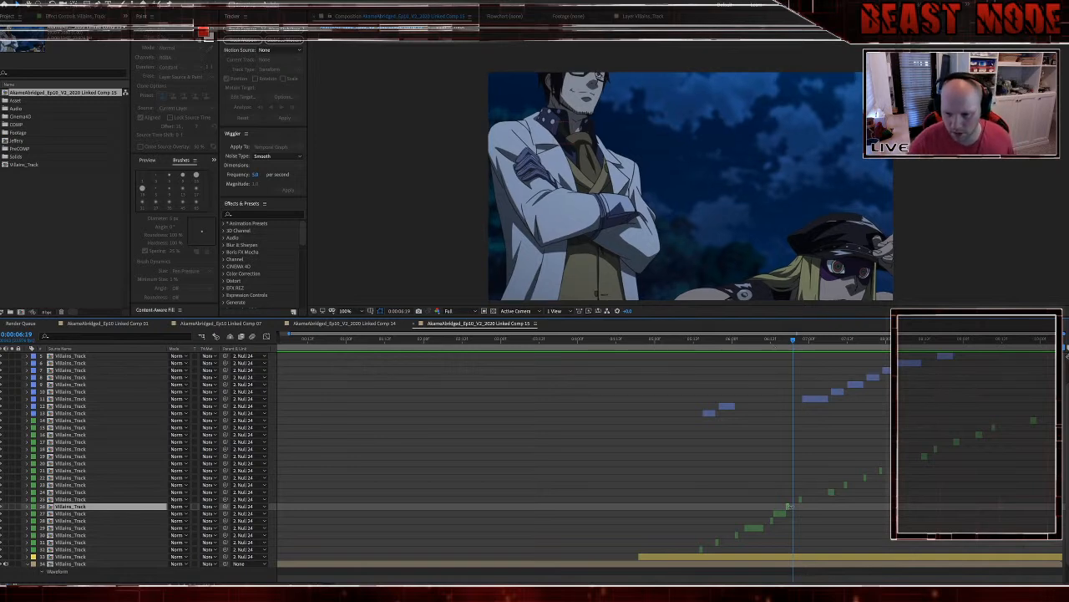
{"action": "key", "text": "Delete"}
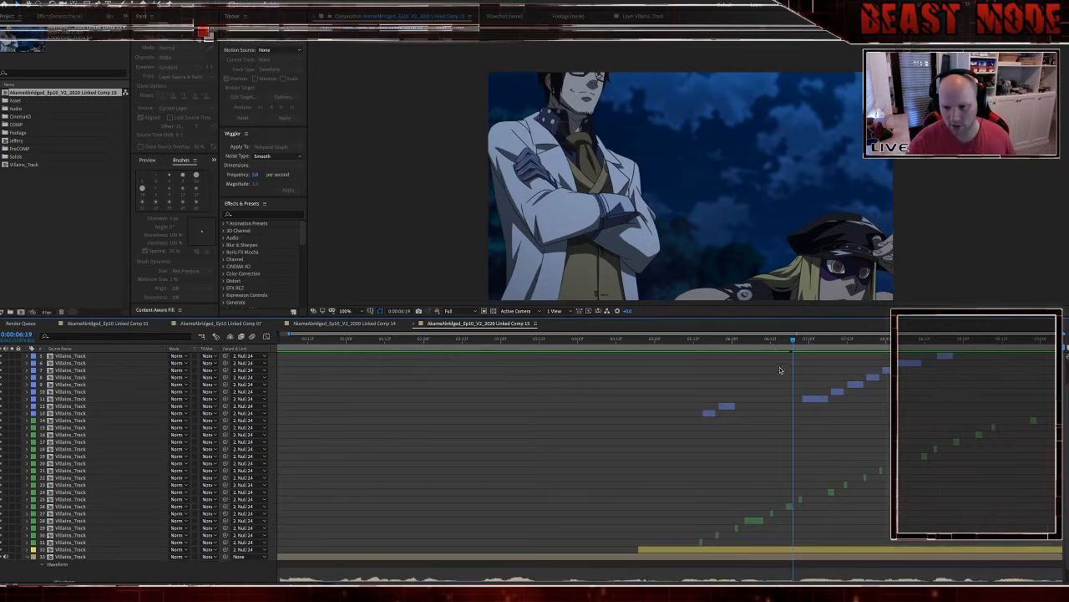
Step: Copy the blue piece just before 0:00:06:00 into the gap between the new green pieces, trimming its start to 0:00:06:13
{"action": "left_click", "coordinate": [773, 342]}
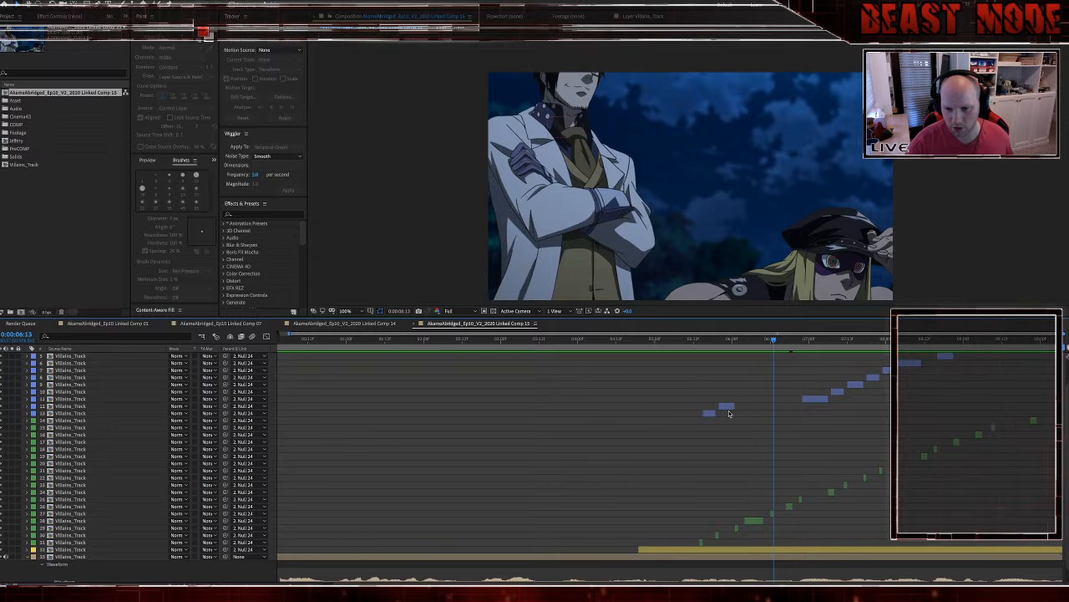
{"action": "left_click", "coordinate": [729, 408]}
{"action": "key", "text": "ctrl+d"}
{"action": "left_click_drag", "start_coordinate": [728, 408], "coordinate": [777, 408]}
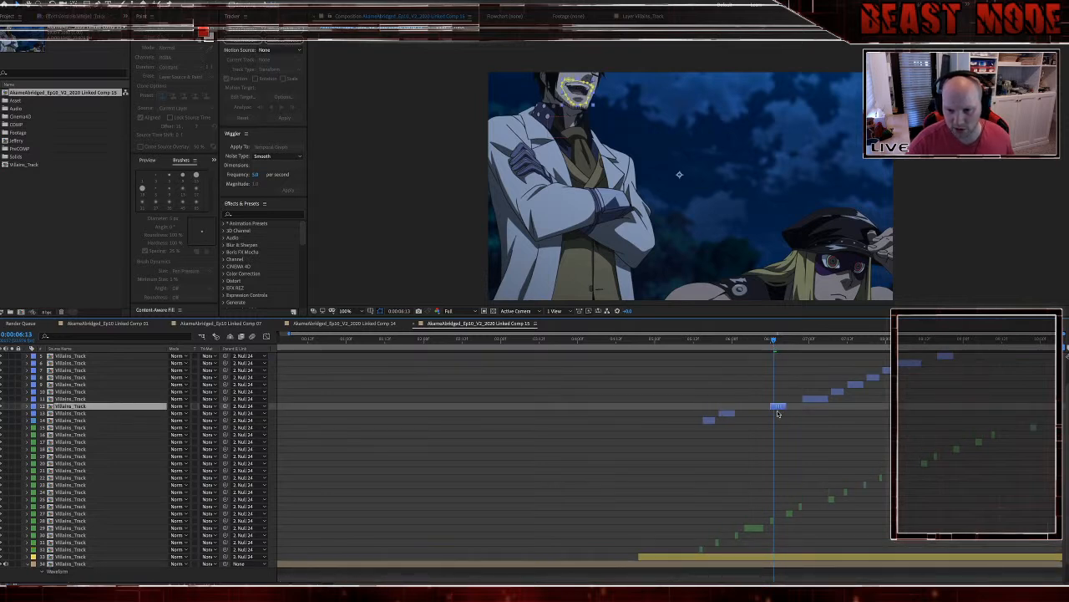
{"action": "left_click", "coordinate": [787, 343]}
{"action": "left_click_drag", "start_coordinate": [788, 346], "coordinate": [774, 352]}
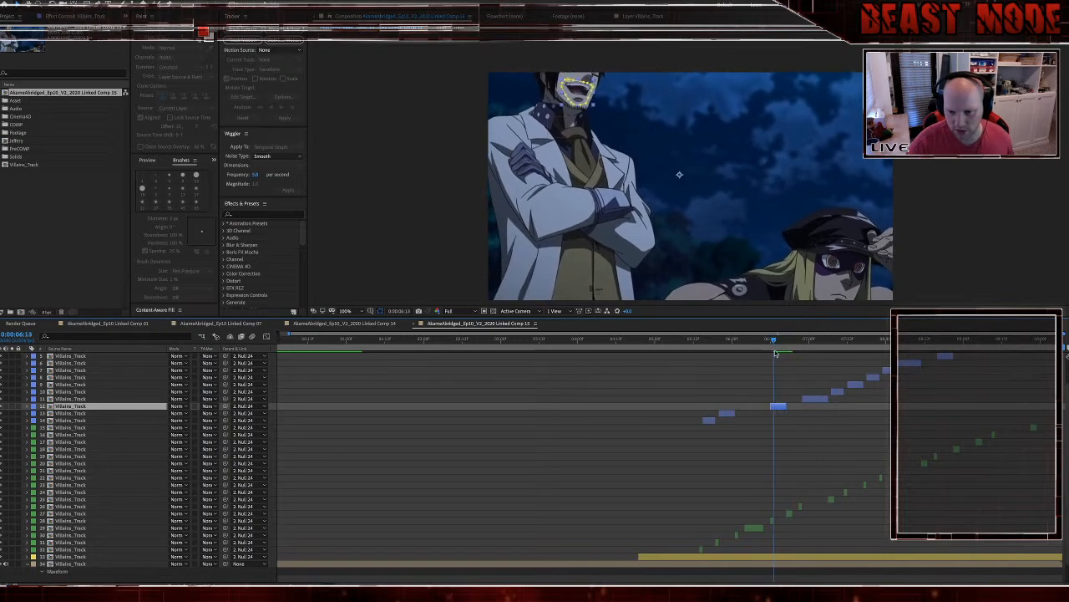
Step: Play back the revised mouth shapes from 0:00:05:09 and save the project
{"action": "left_click", "coordinate": [683, 342]}
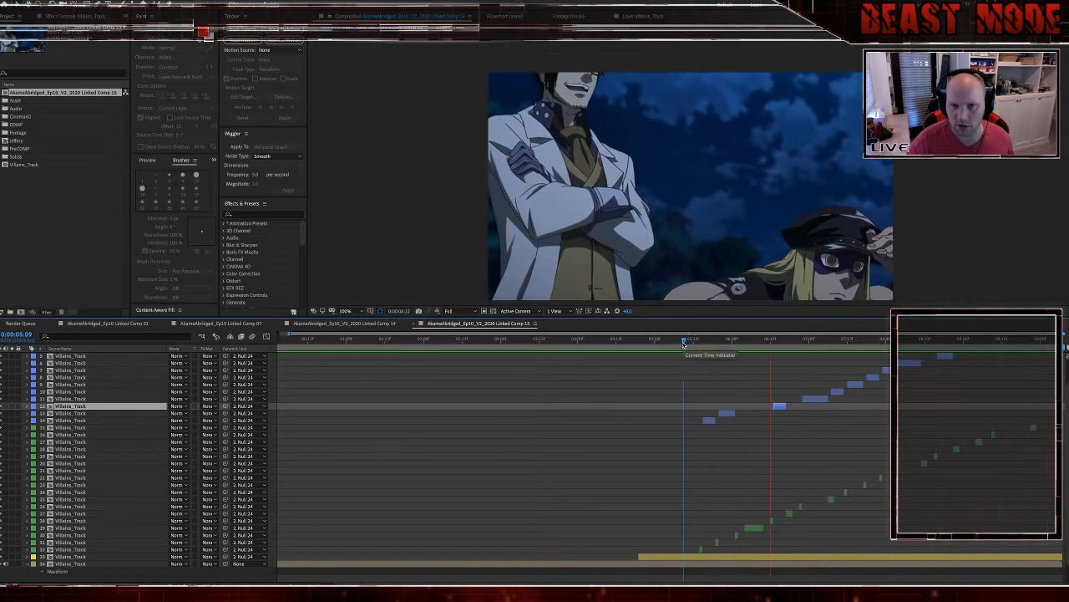
{"action": "key", "text": "space"}
{"action": "key", "text": "space"}
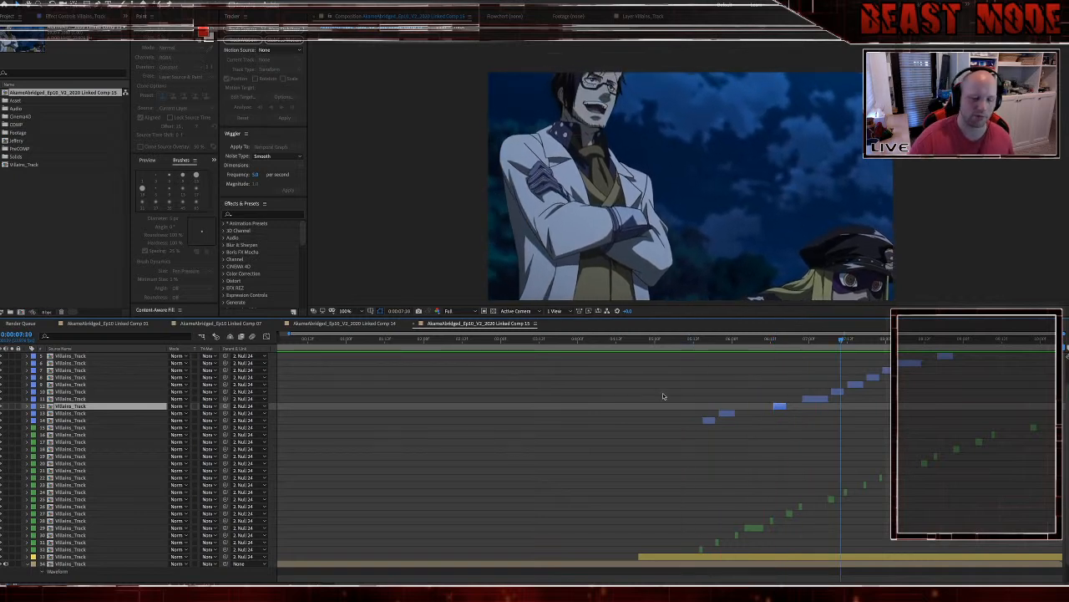
{"action": "key", "text": "ctrl+s"}
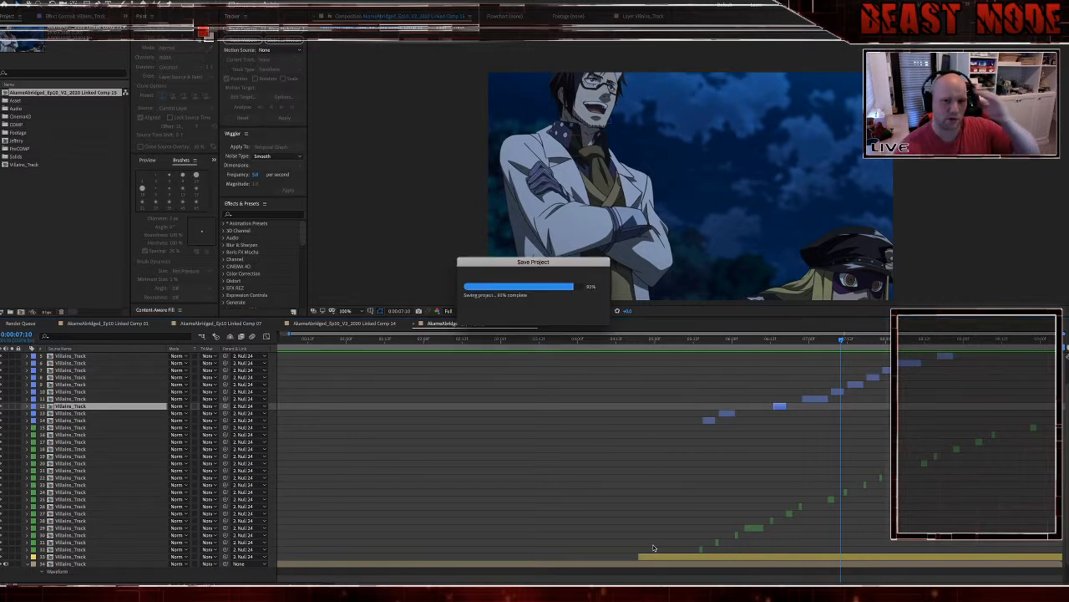
Step: Pre-compose Null 24 and all green, blue and yellow Villains_Track pieces as "Stylish" and give the new layer a Purple label
{"action": "left_click", "coordinate": [655, 554]}
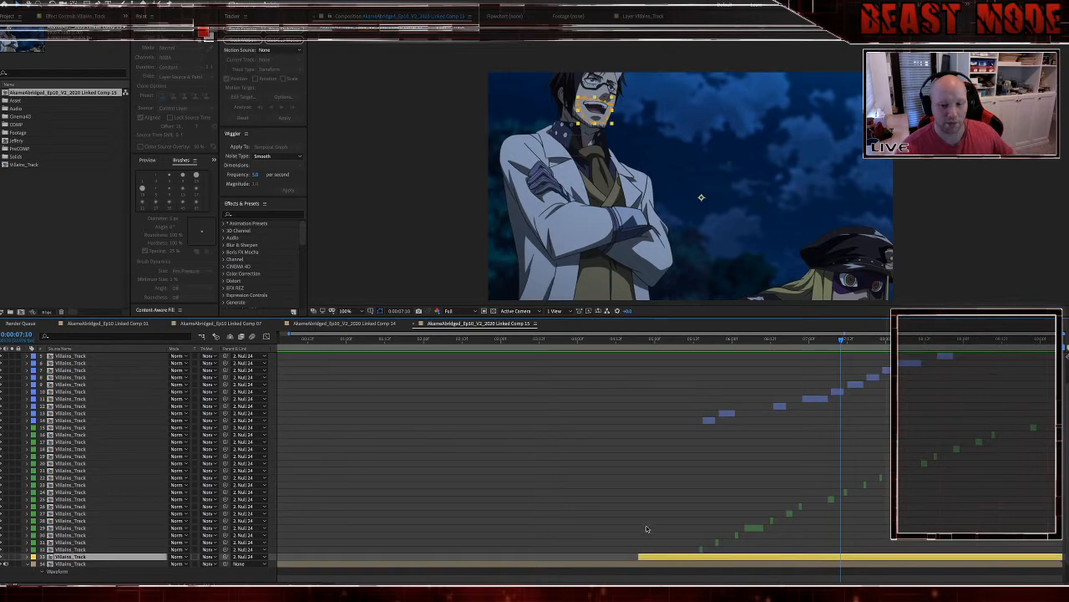
{"action": "scroll", "coordinate": [646, 528], "scroll_direction": "up", "scroll_amount": 2}
{"action": "left_click", "coordinate": [678, 365]}
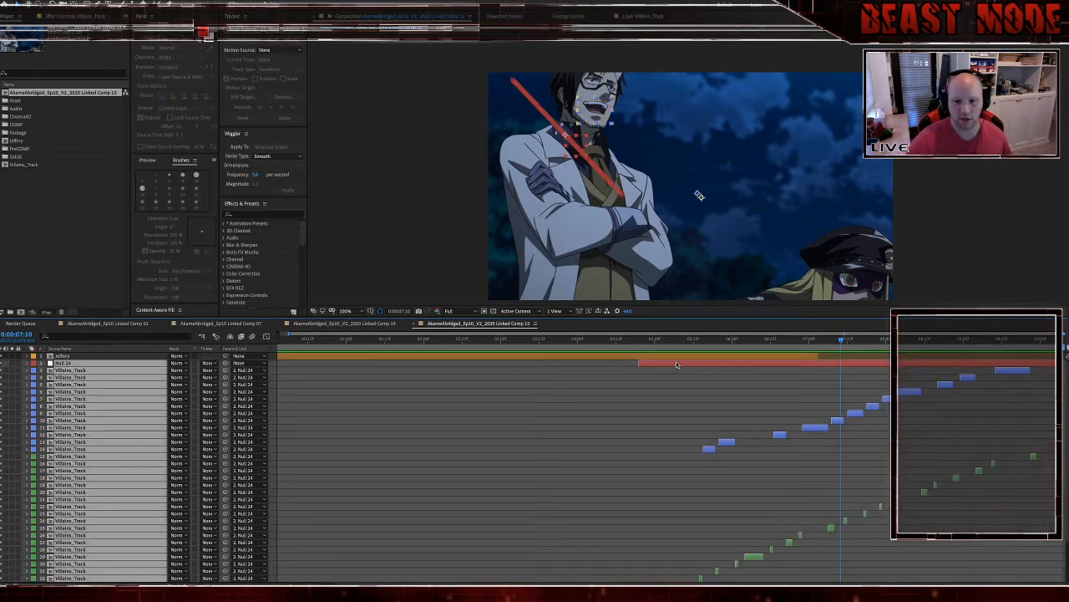
{"action": "key", "text": "ctrl+shift+c"}
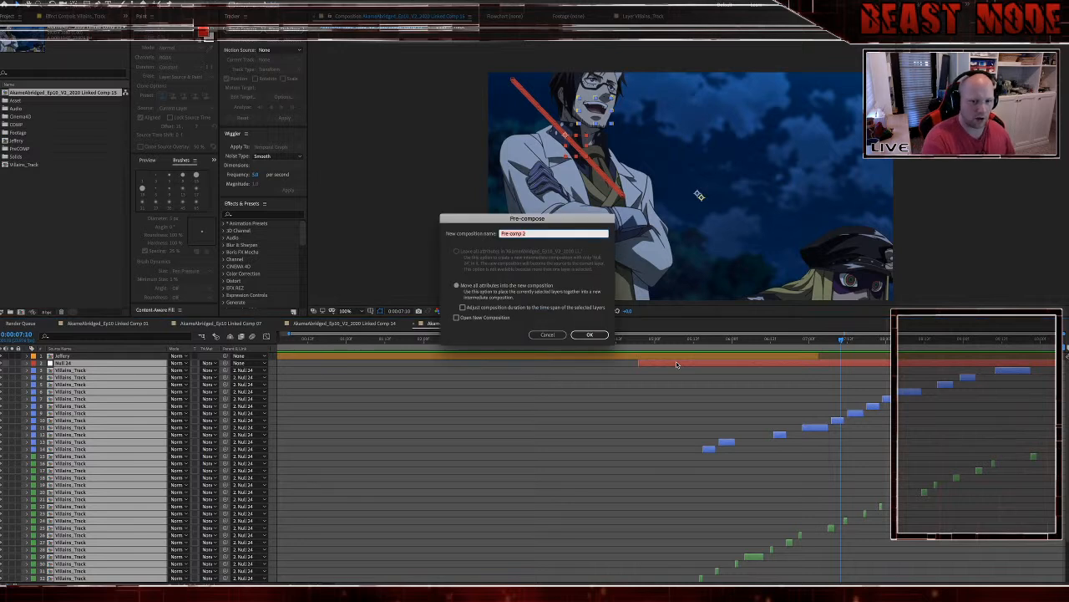
{"action": "type", "text": "Stylish"}
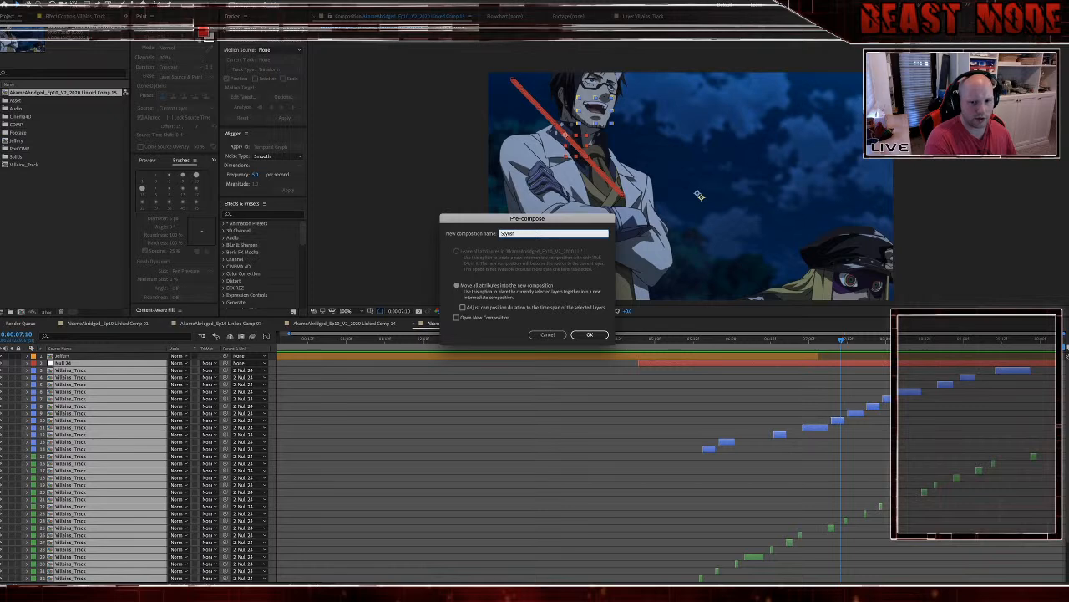
{"action": "key", "text": "Return"}
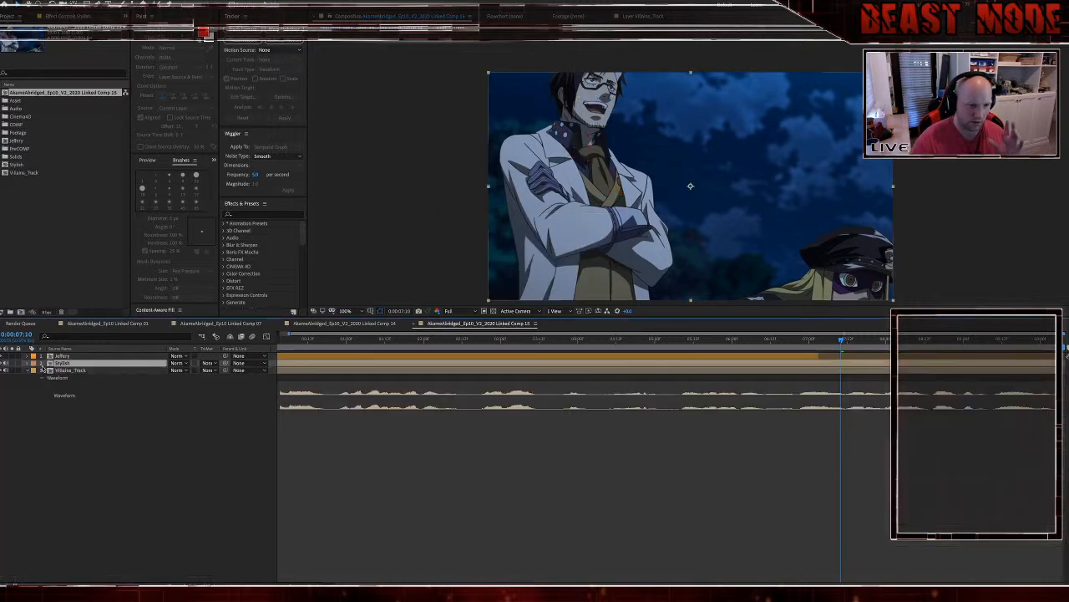
{"action": "left_click", "coordinate": [33, 363]}
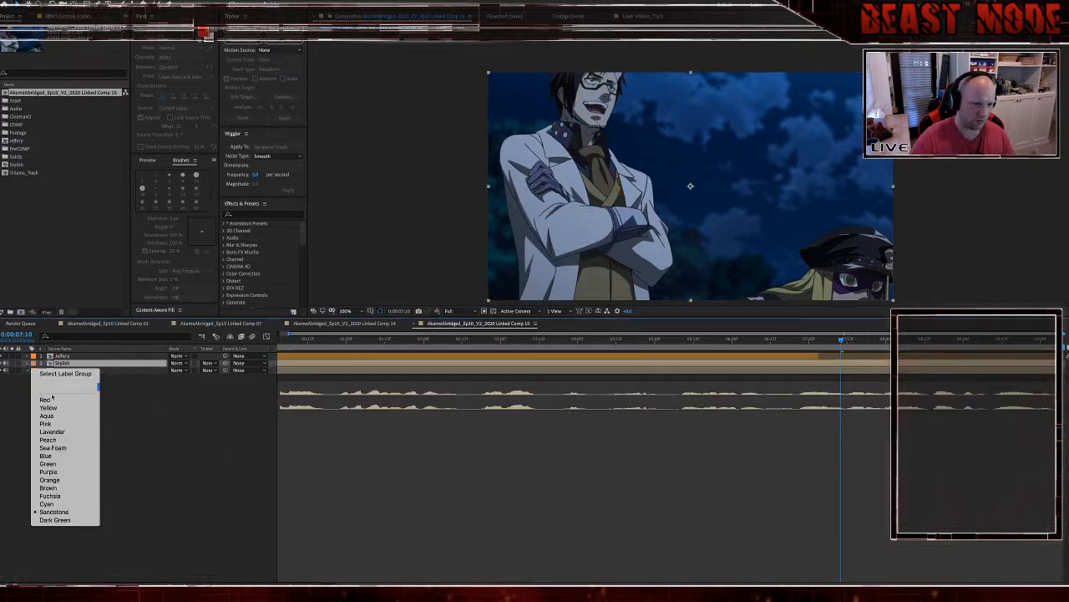
{"action": "left_click", "coordinate": [48, 472]}
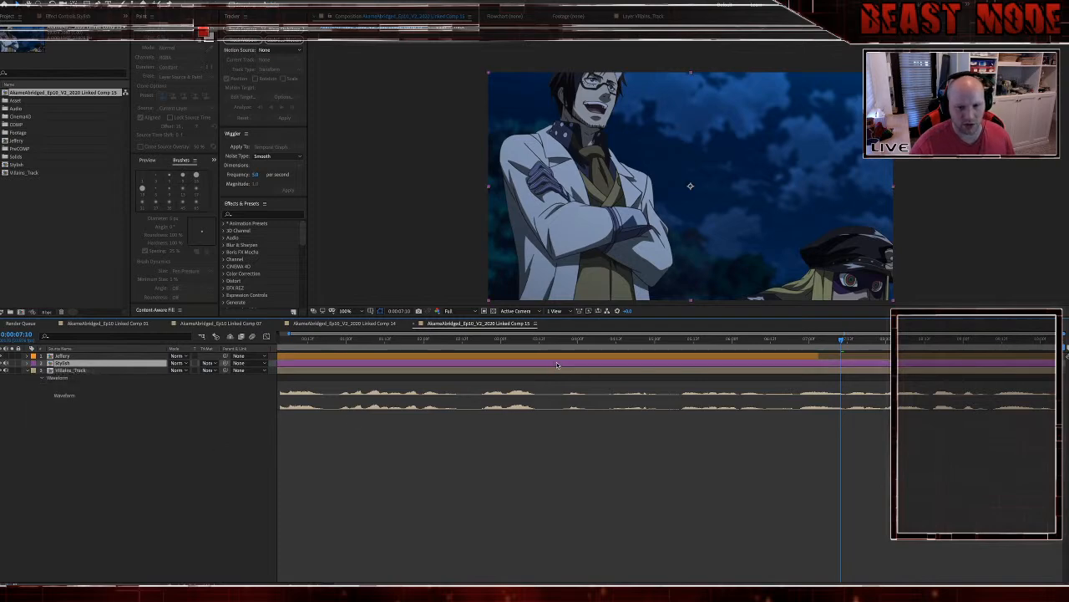
Step: Find where the Stylish precomp's content begins, trim the Stylish layer's start to 0:00:04:19 in Linked Comp 15, and save
{"action": "double_click", "coordinate": [557, 364]}
{"action": "left_click", "coordinate": [649, 340]}
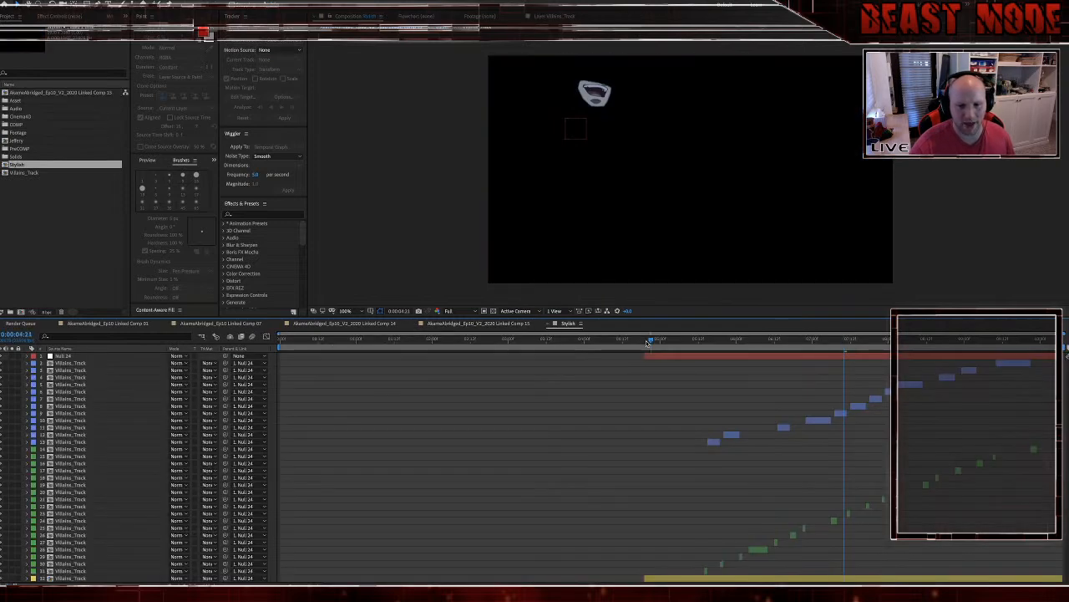
{"action": "left_click_drag", "start_coordinate": [647, 342], "coordinate": [645, 343]}
{"action": "left_click", "coordinate": [530, 324]}
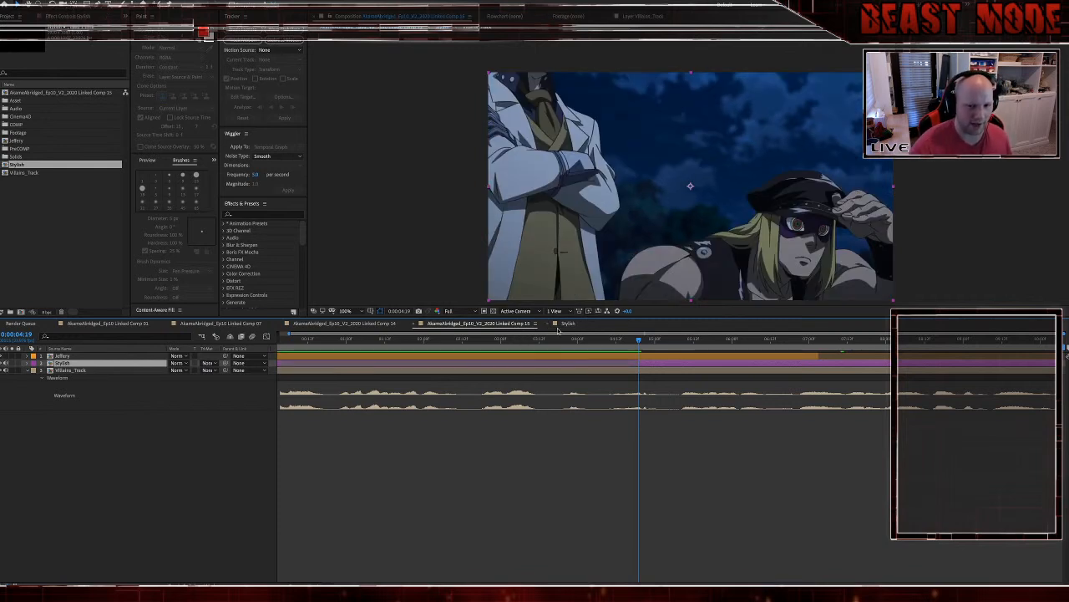
{"action": "key", "text": "ctrl+s"}
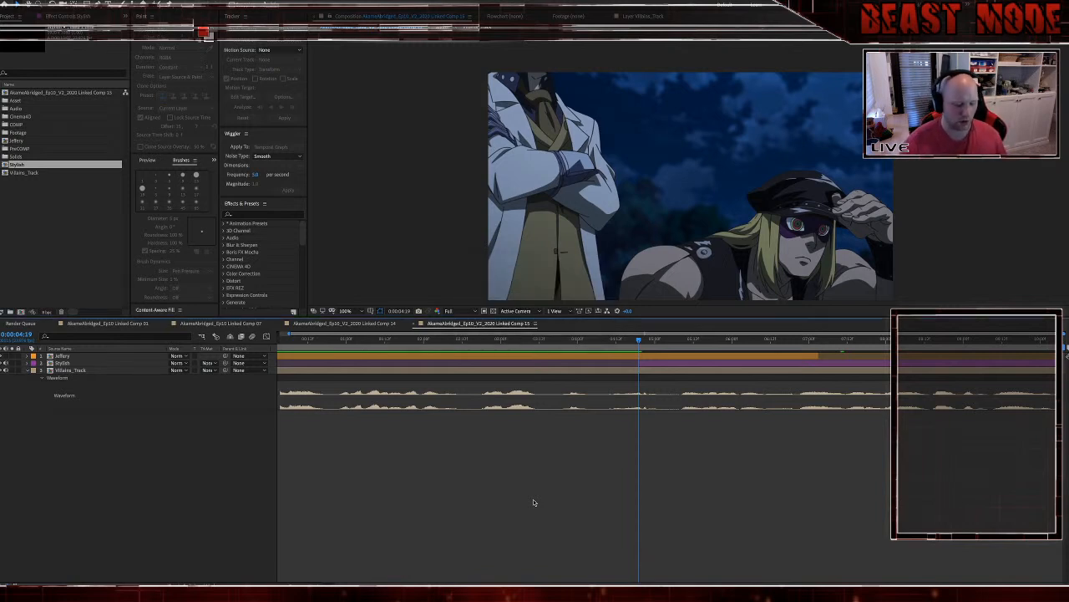
Step: Add Linked Comp 15 to the render queue with Best Settings and Lossless output, and start the render
{"action": "key", "text": "Home"}
{"action": "key", "text": "comma"}
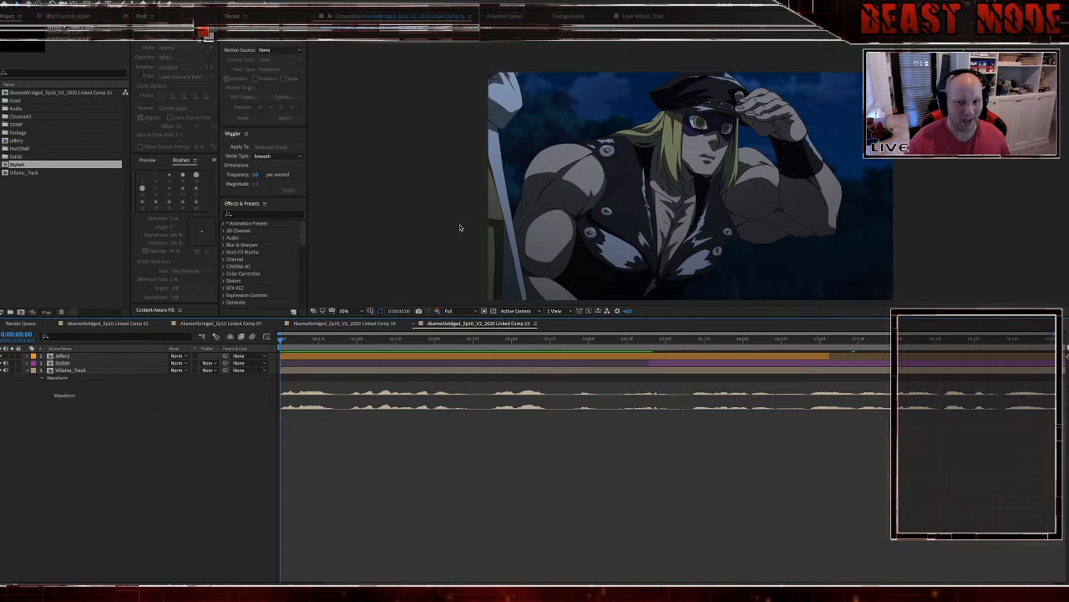
{"action": "key", "text": "period"}
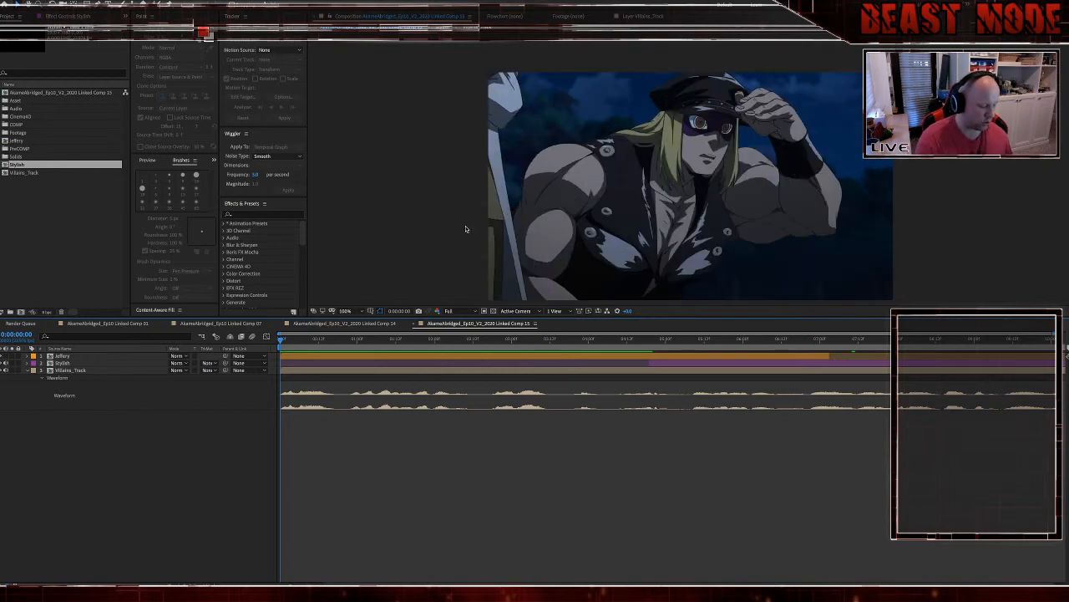
{"action": "key", "text": "ctrl+m"}
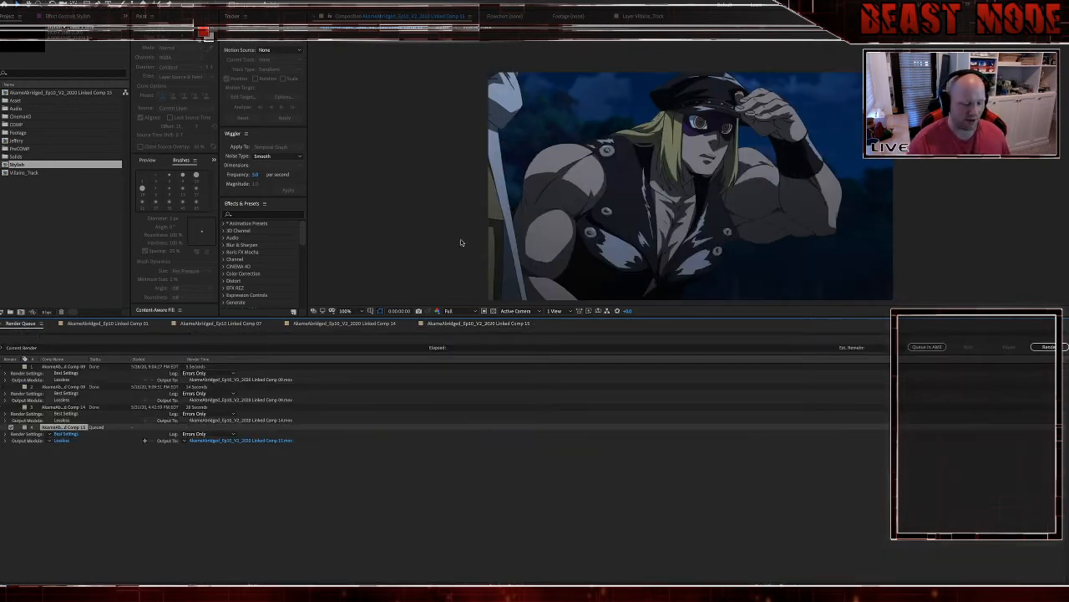
{"action": "left_click", "coordinate": [1049, 347]}
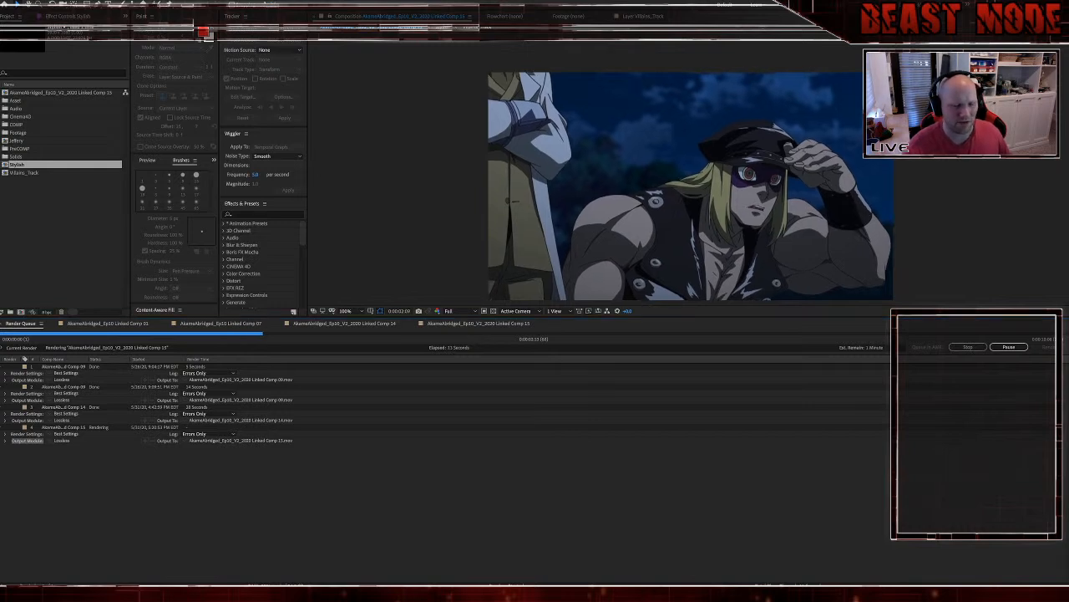
{"action": "key", "text": "super+Tab"}
{"action": "key", "text": "Tab"}
{"action": "key", "text": "Tab"}
{"action": "key", "text": "Tab"}
{"action": "key", "text": "Tab"}
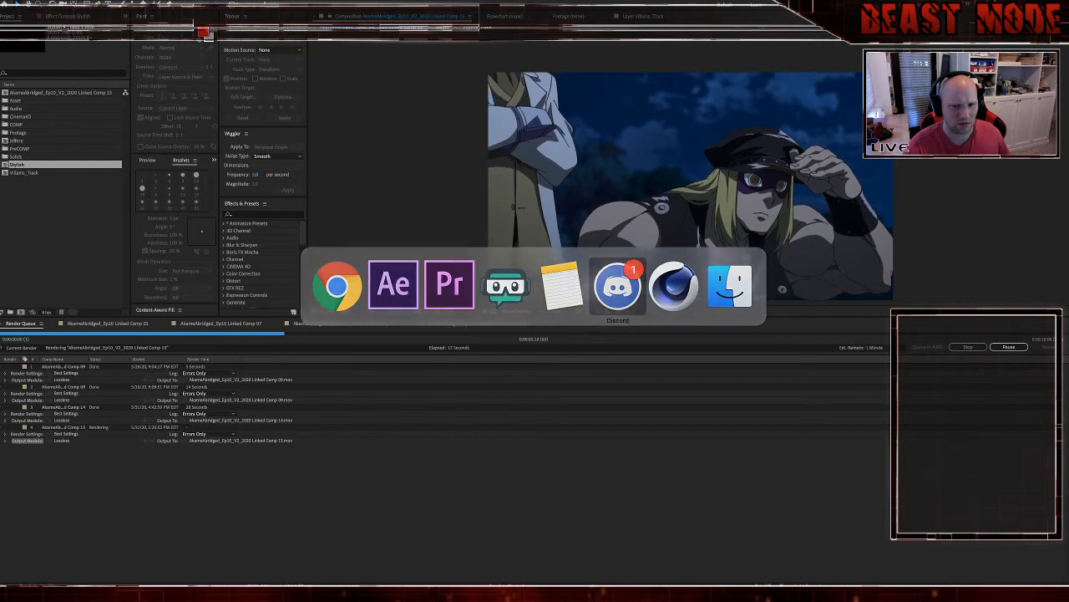
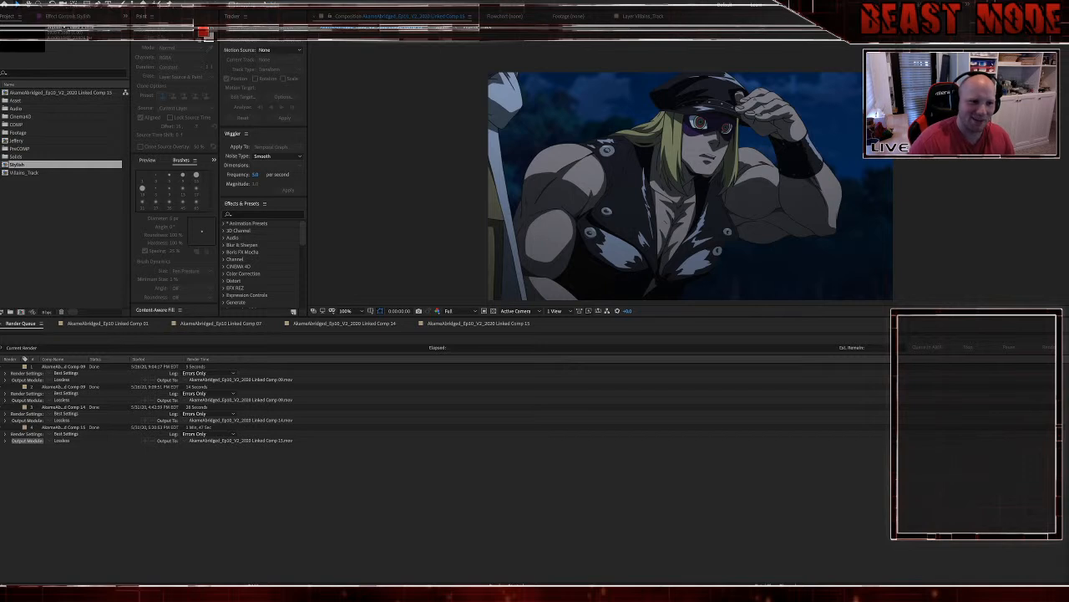
Step: Move the Jeffery, Stylish and Villains_Track comps into the PreCOMP folder, file Linked Comp 15 in the COMP folder, and save
{"action": "left_click", "coordinate": [17, 172], "text": "shift"}
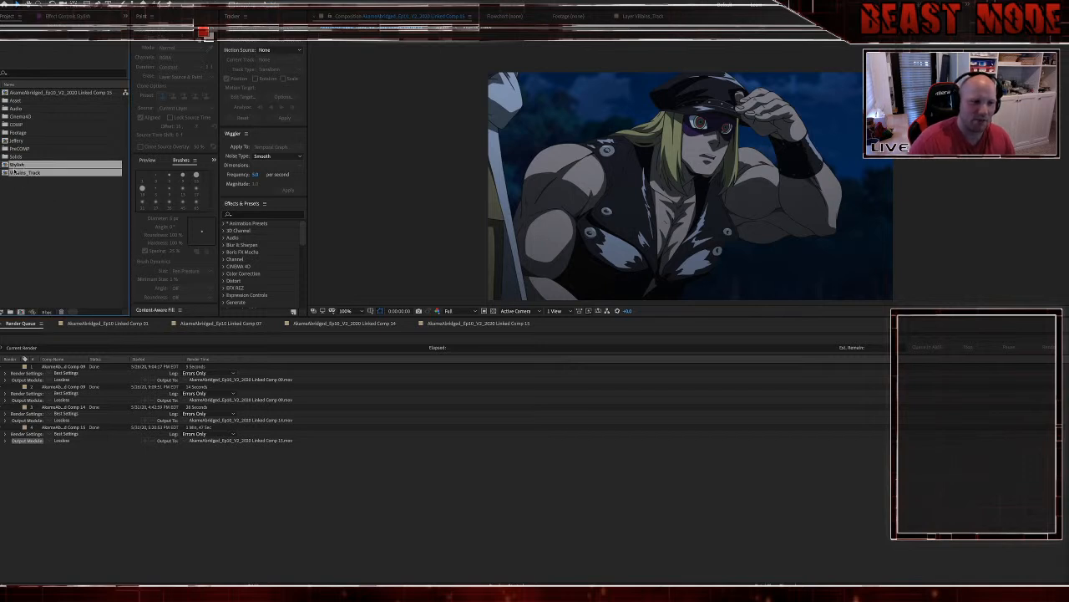
{"action": "mouse_move", "coordinate": [13, 167]}
{"action": "left_mouse_down"}
{"action": "mouse_move", "coordinate": [18, 127]}
{"action": "mouse_move", "coordinate": [22, 150]}
{"action": "left_mouse_up"}
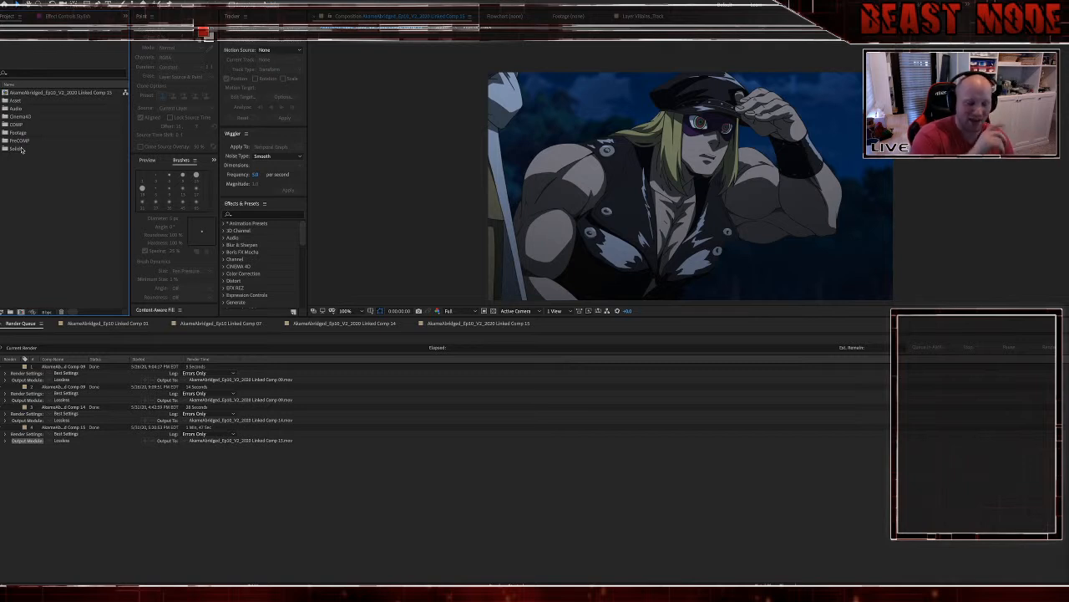
{"action": "left_click", "coordinate": [29, 93]}
{"action": "left_click_drag", "start_coordinate": [29, 95], "coordinate": [14, 130]}
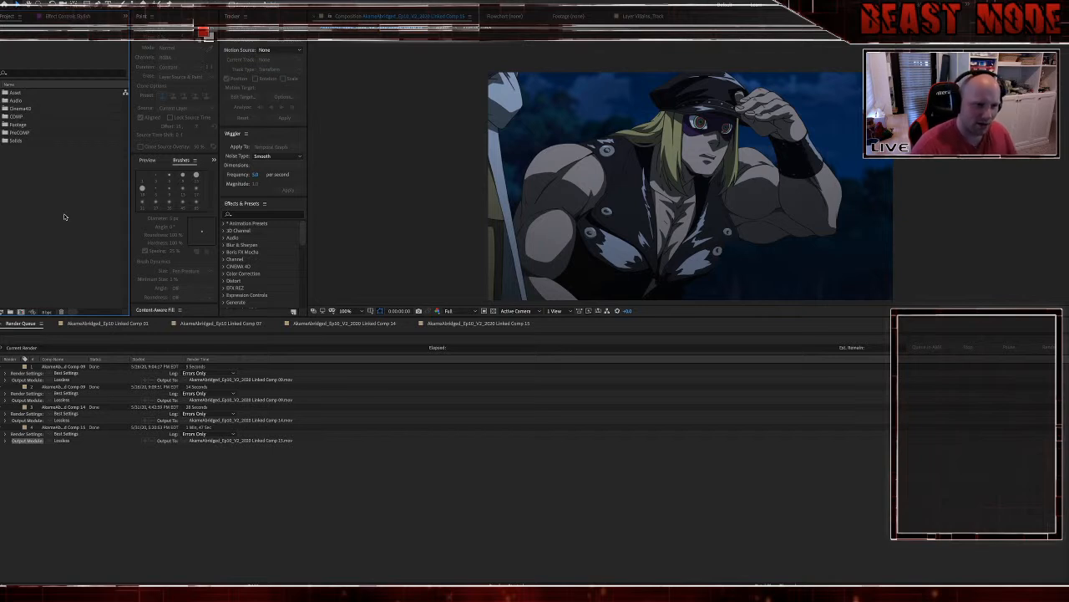
{"action": "key", "text": "ctrl+s"}
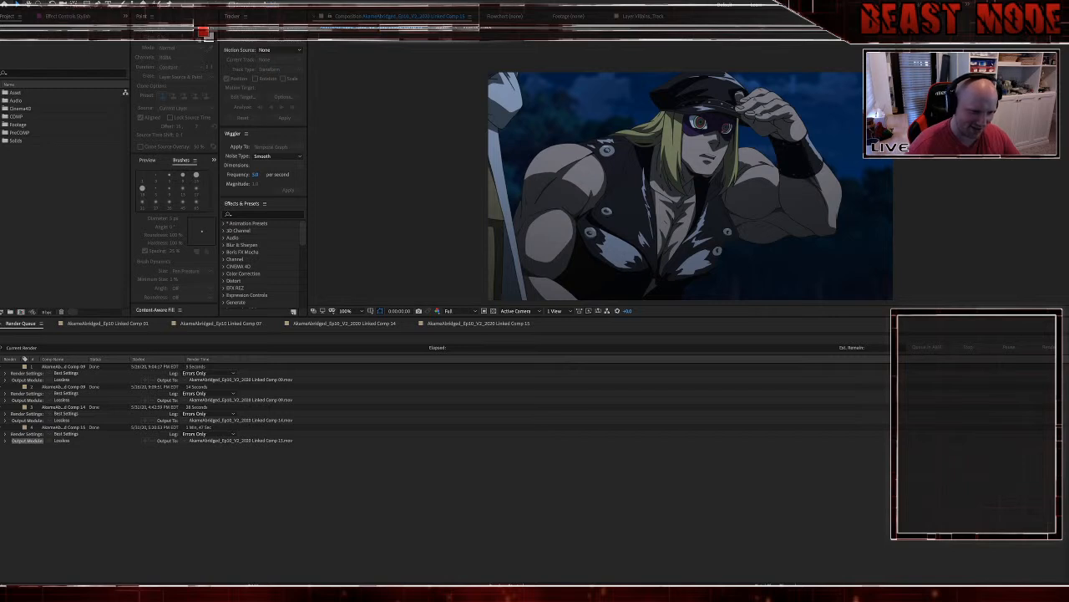
Step: Remove all finished items from the render queue and return to the Linked Comp 15 timeline with a taller viewer area
{"action": "left_click", "coordinate": [63, 427]}
{"action": "left_click", "coordinate": [59, 366], "text": "shift"}
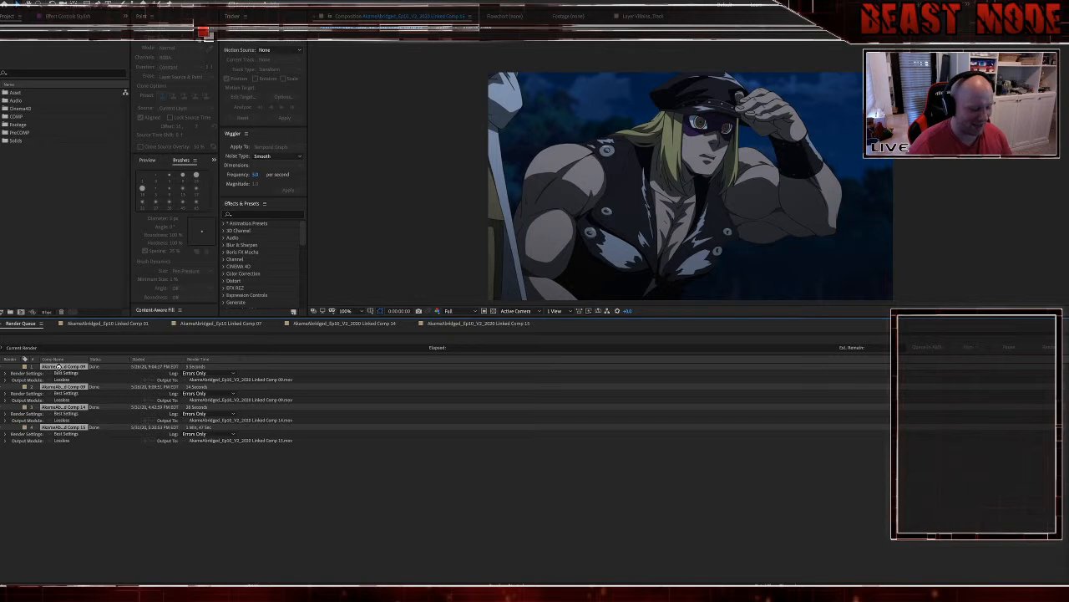
{"action": "key", "text": "Delete"}
{"action": "left_click", "coordinate": [461, 323]}
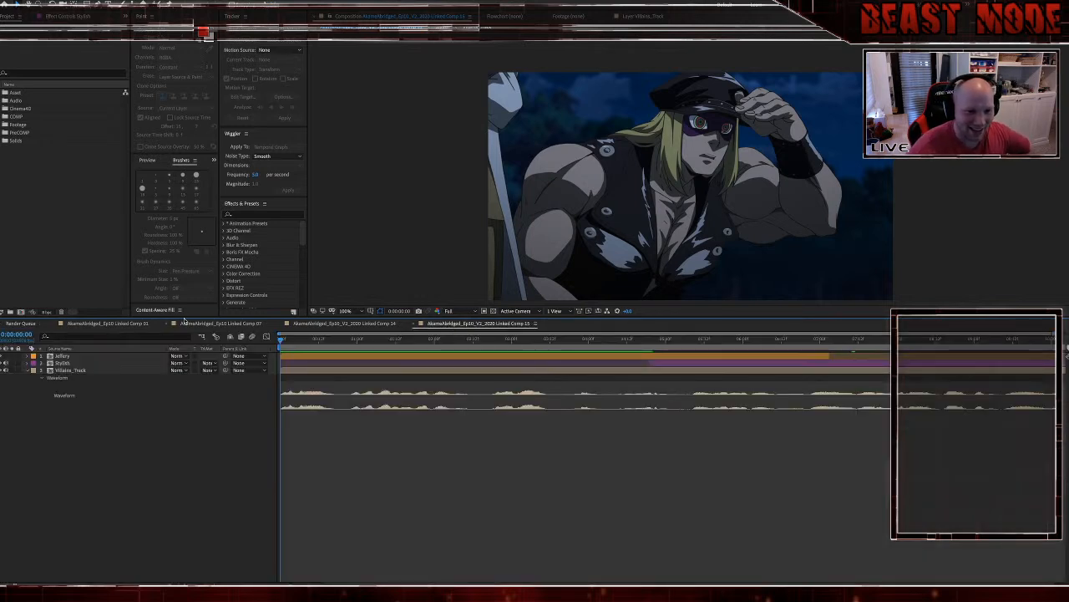
{"action": "left_click_drag", "start_coordinate": [185, 316], "coordinate": [207, 385]}
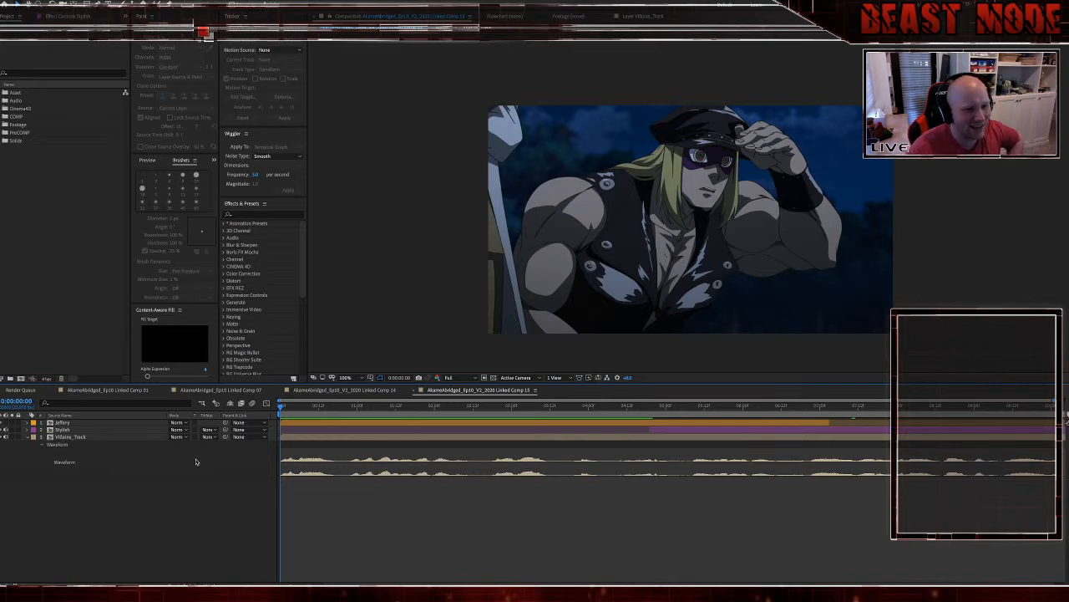
Step: Switch to Premiere Pro and place the rendered V2_2020 Linked Comp 15.mov on Video 2 at 00;09;04;29, above the linked composition
{"action": "key", "text": "super+Tab"}
{"action": "key", "text": "super+Tab"}
{"action": "key", "text": "super+Tab"}
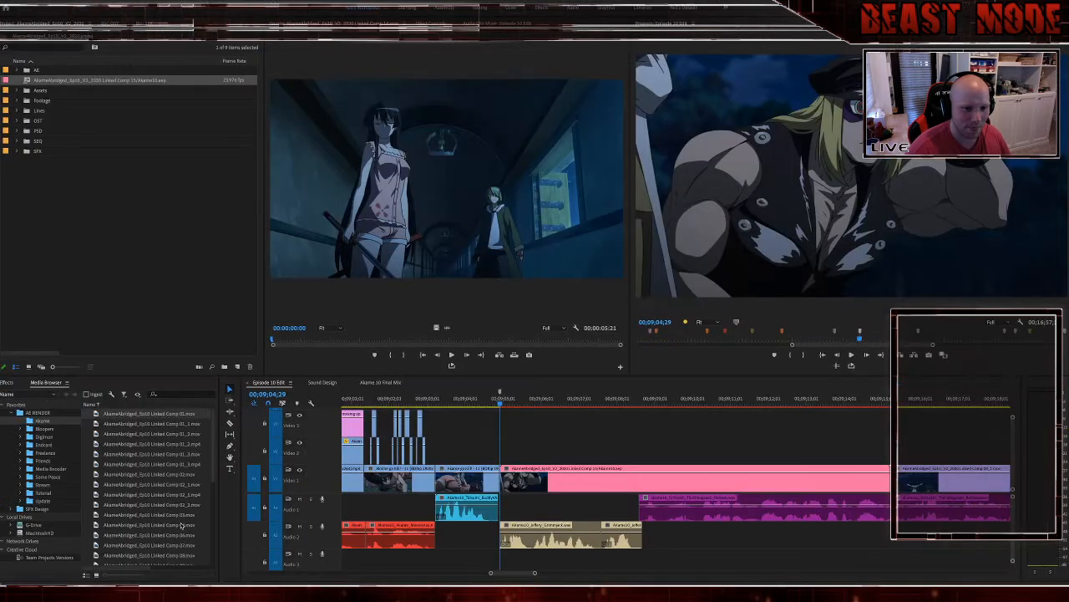
{"action": "scroll", "coordinate": [149, 465], "scroll_direction": "down", "scroll_amount": 5}
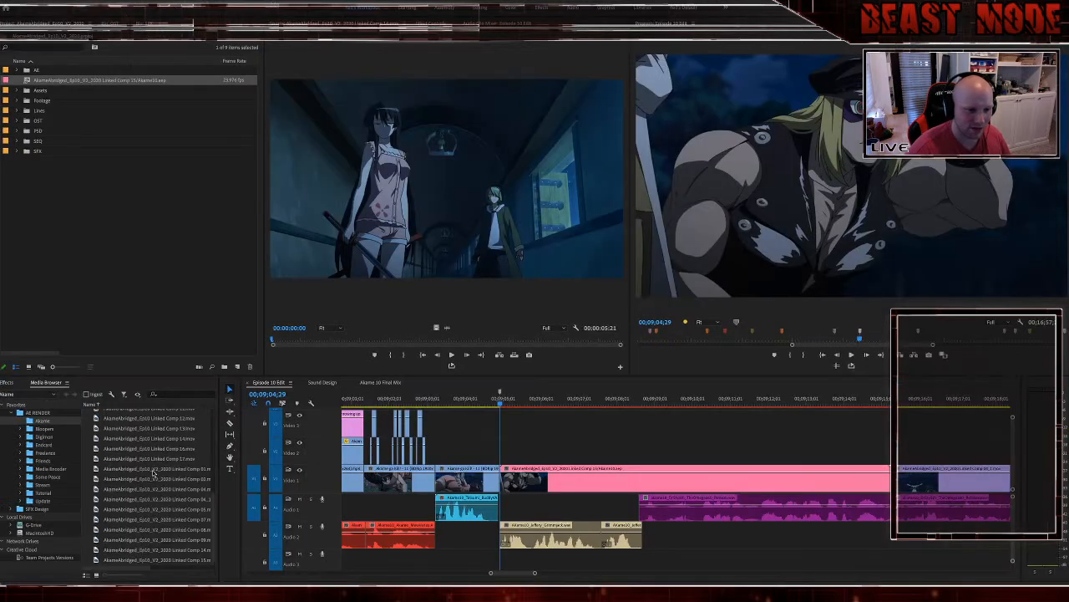
{"action": "left_click", "coordinate": [198, 562]}
{"action": "double_click", "coordinate": [198, 563]}
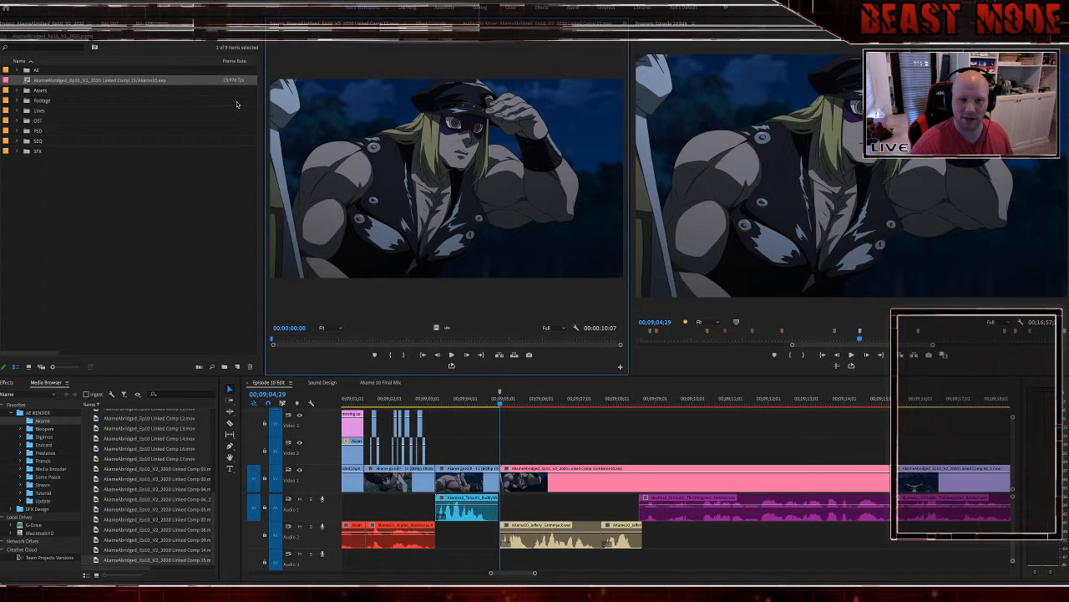
{"action": "left_click_drag", "start_coordinate": [437, 328], "coordinate": [504, 456]}
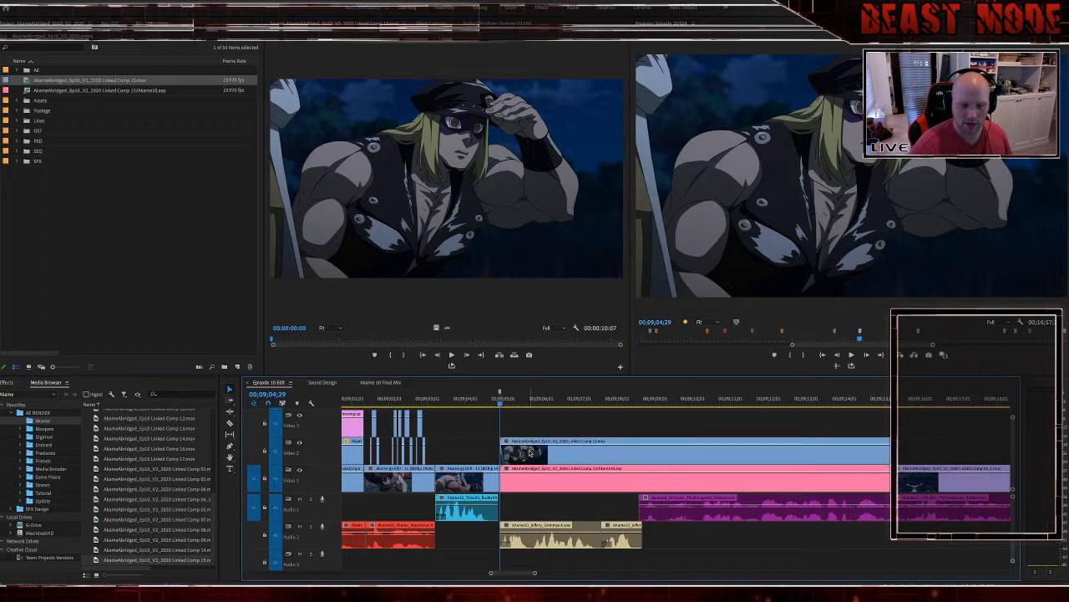
Step: Give the Linked Comp 15.mov clip a Violet label in both the sequence and the project
{"action": "right_click", "coordinate": [529, 452]}
{"action": "mouse_move", "coordinate": [635, 428]}
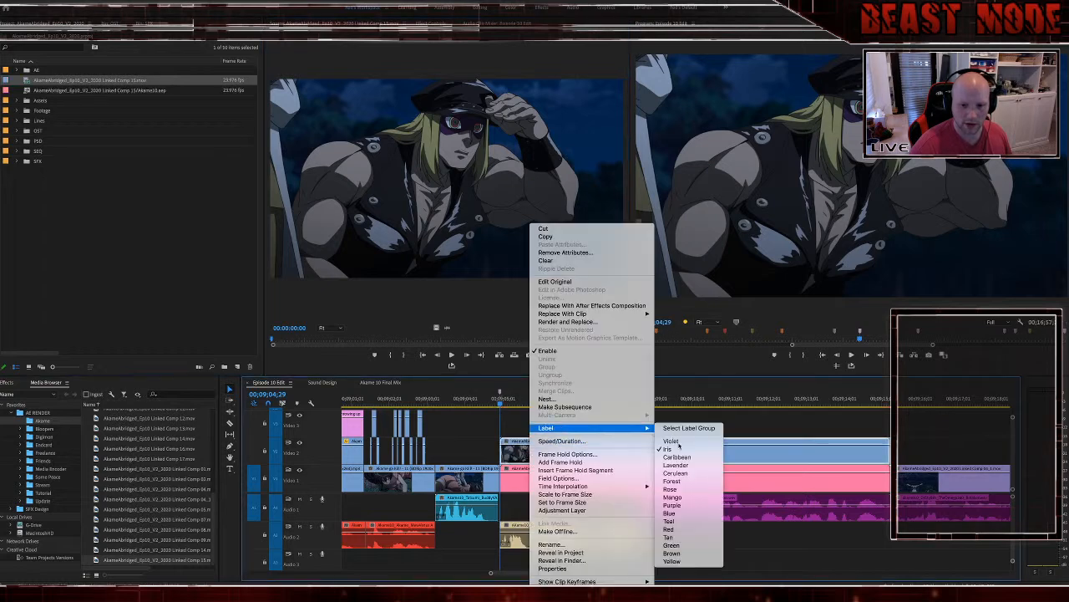
{"action": "left_click", "coordinate": [676, 442]}
{"action": "right_click", "coordinate": [55, 87]}
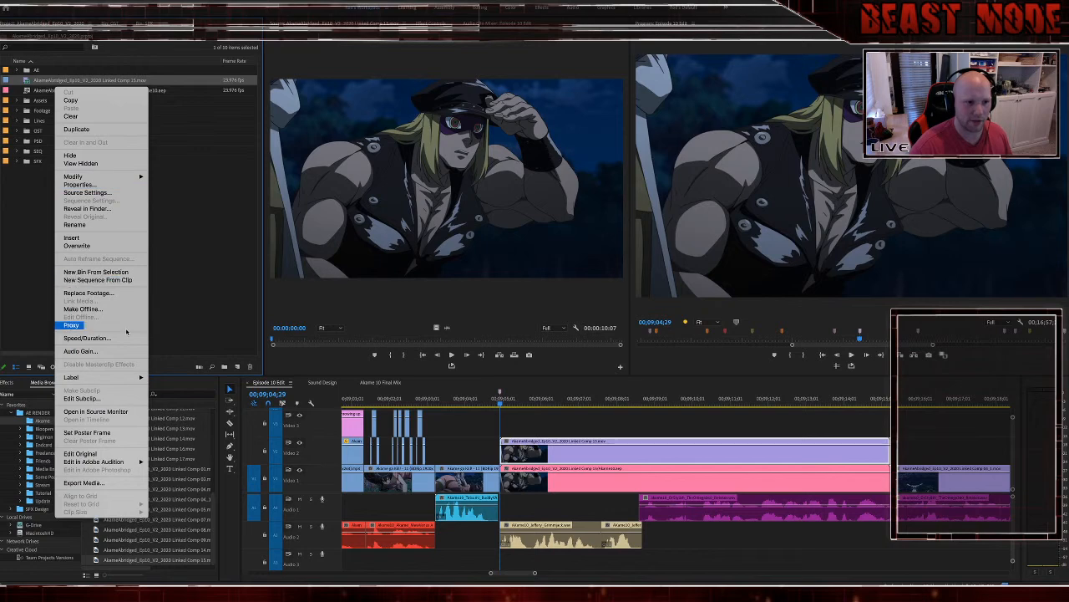
{"action": "mouse_move", "coordinate": [109, 377]}
{"action": "left_click", "coordinate": [195, 390]}
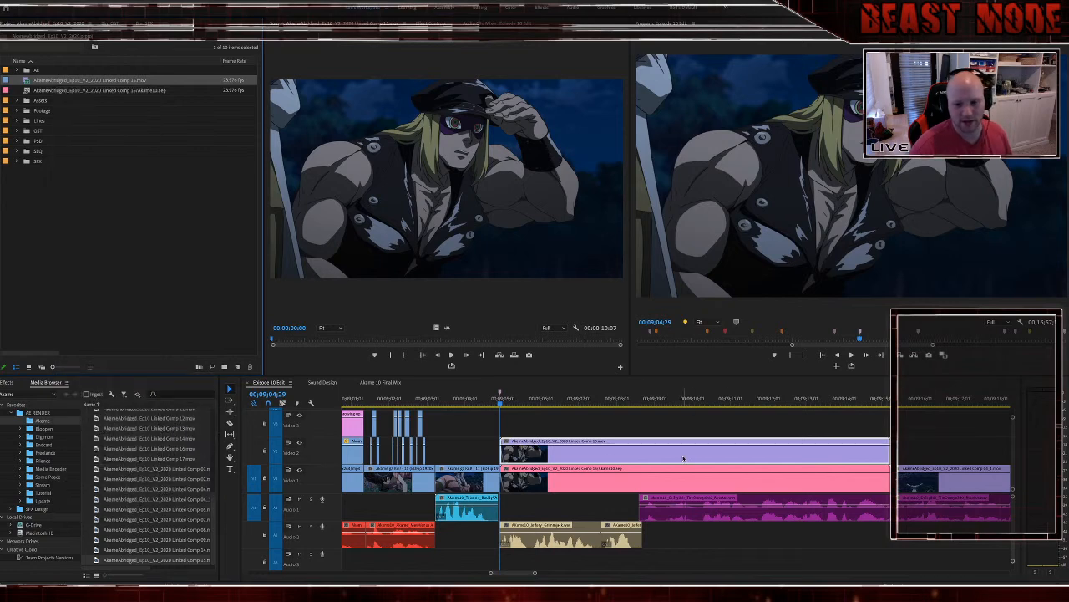
Step: Overwrite the pink linked composition on Video 1 with the rendered Linked Comp 15 clip, and delete the marker at 00;09;04;29
{"action": "left_click_drag", "start_coordinate": [684, 458], "coordinate": [684, 477]}
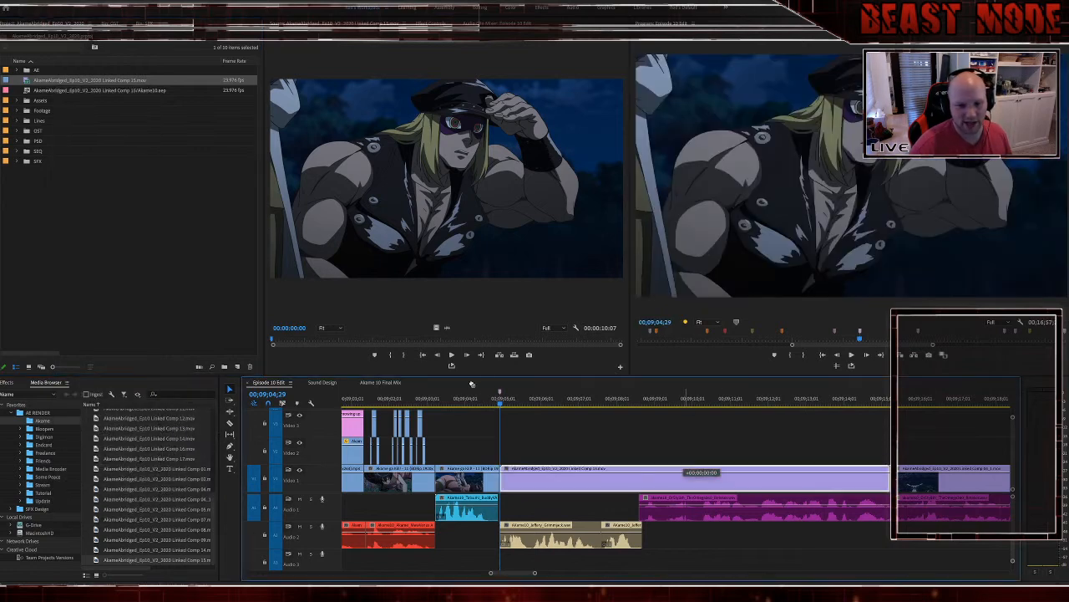
{"action": "double_click", "coordinate": [500, 391]}
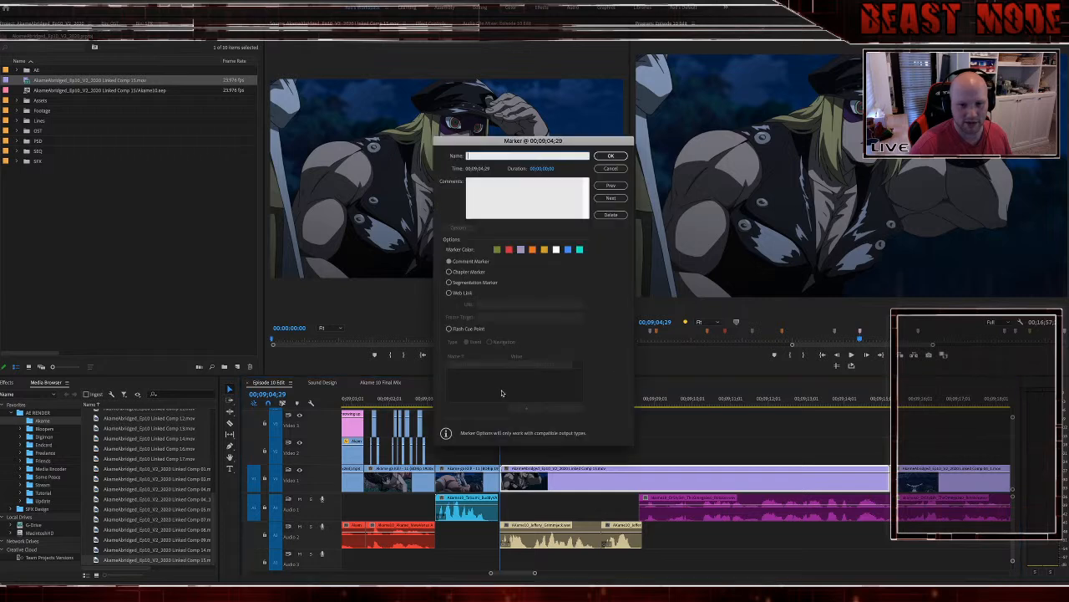
{"action": "left_click", "coordinate": [610, 215]}
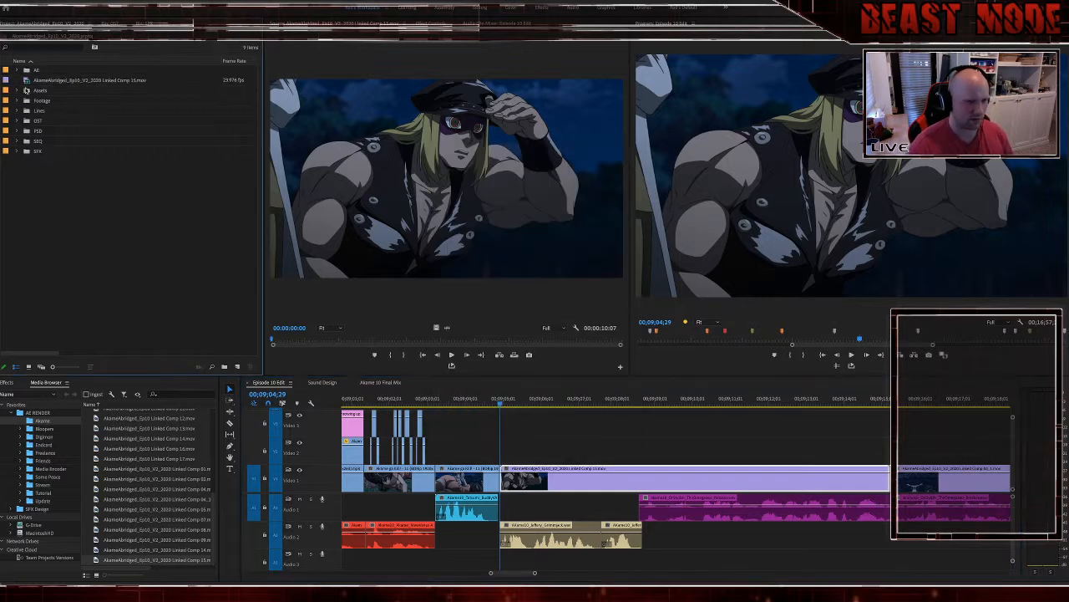
Step: Expand the AE bin, step through its rendered Linked Comp clips down to V2_2020 Linked Comp 15.mov, and collapse the bin
{"action": "double_click", "coordinate": [26, 72]}
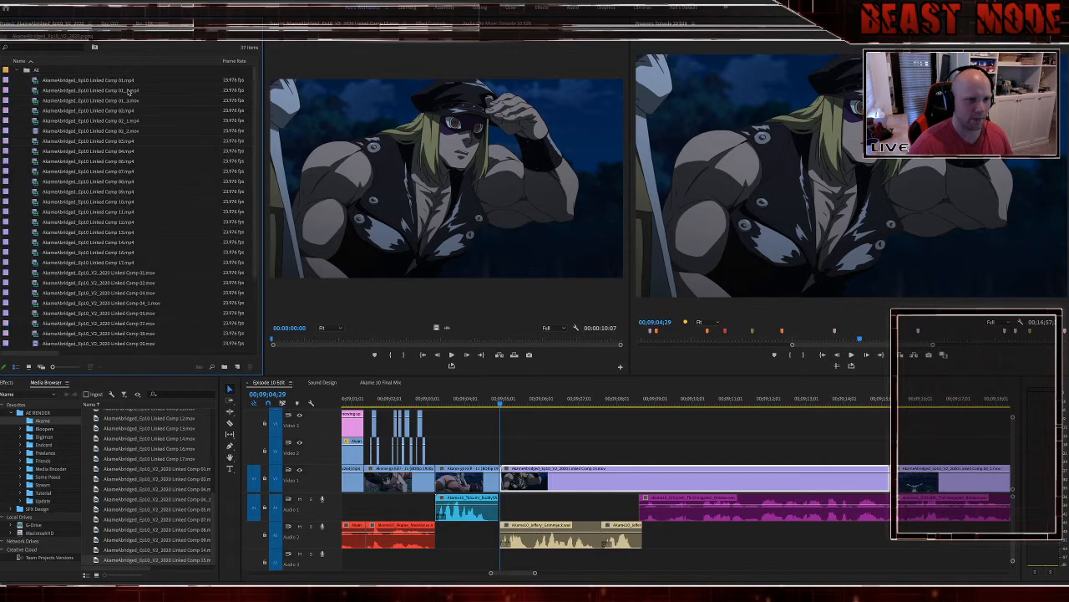
{"action": "left_click", "coordinate": [125, 83]}
{"action": "key", "text": "Down"}
{"action": "key", "text": "Down"}
{"action": "key", "text": "Down"}
{"action": "key", "text": "Down"}
{"action": "key", "text": "Down"}
{"action": "key", "text": "Down"}
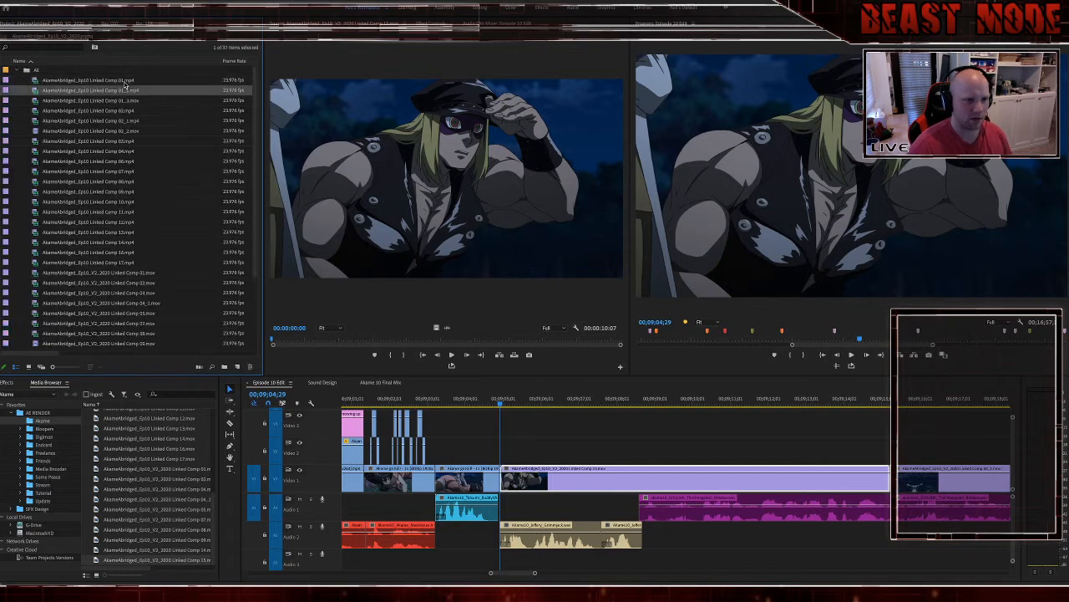
{"action": "key", "text": "Down"}
{"action": "key", "text": "Down"}
{"action": "key", "text": "Down"}
{"action": "key", "text": "Down"}
{"action": "key", "text": "Down"}
{"action": "key", "text": "Down"}
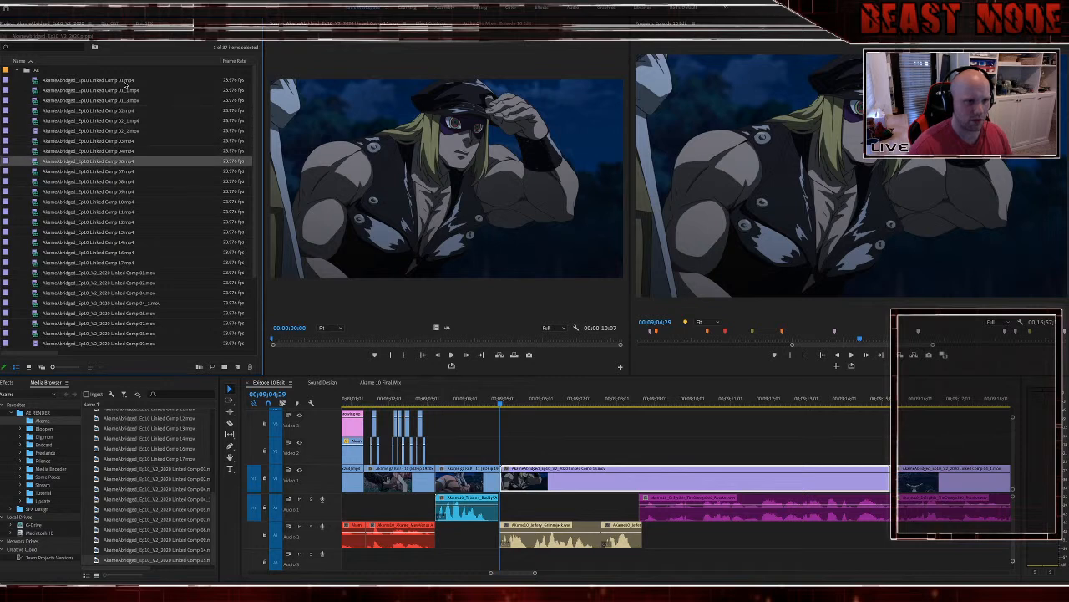
{"action": "key", "text": "Down"}
{"action": "key", "text": "Down"}
{"action": "key", "text": "Down"}
{"action": "key", "text": "Down"}
{"action": "key", "text": "Down"}
{"action": "key", "text": "Down"}
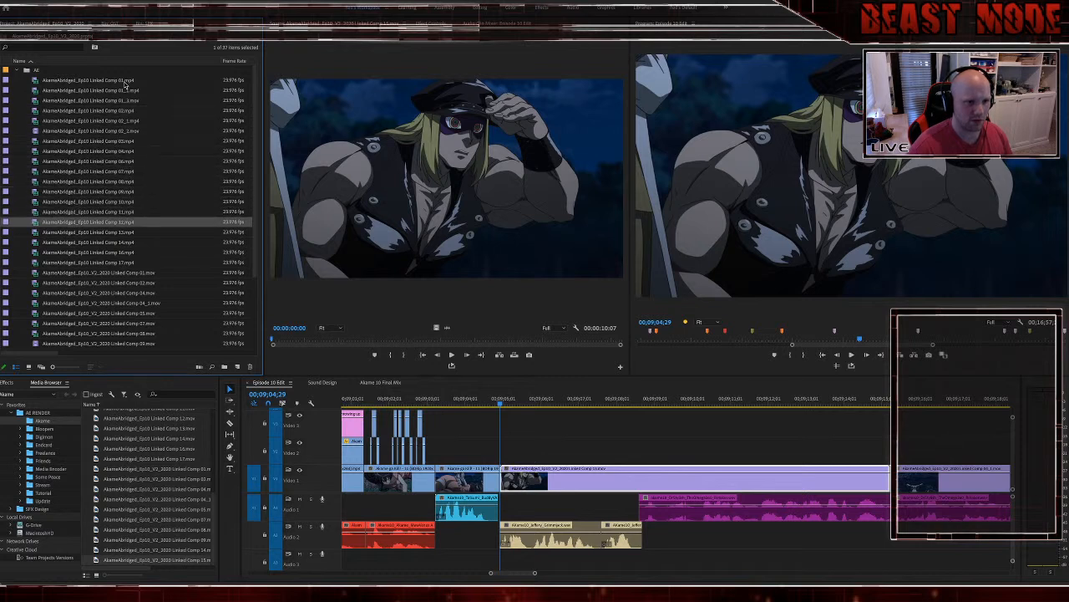
{"action": "key", "text": "Down"}
{"action": "key", "text": "Down"}
{"action": "key", "text": "Down"}
{"action": "key", "text": "Down"}
{"action": "key", "text": "Down"}
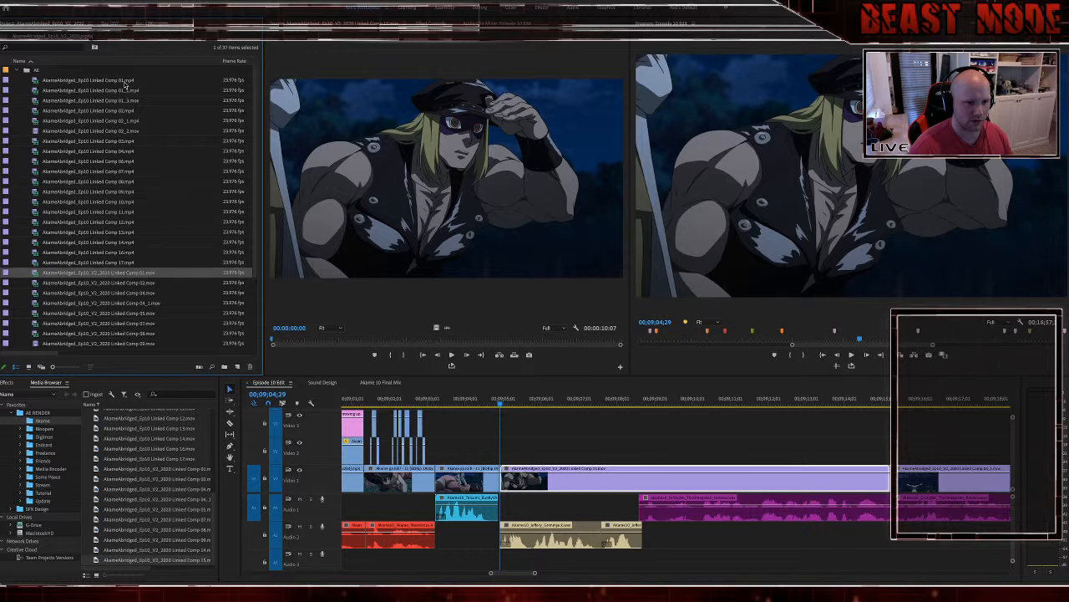
{"action": "key", "text": "Down"}
{"action": "key", "text": "Down"}
{"action": "key", "text": "Down"}
{"action": "key", "text": "Down"}
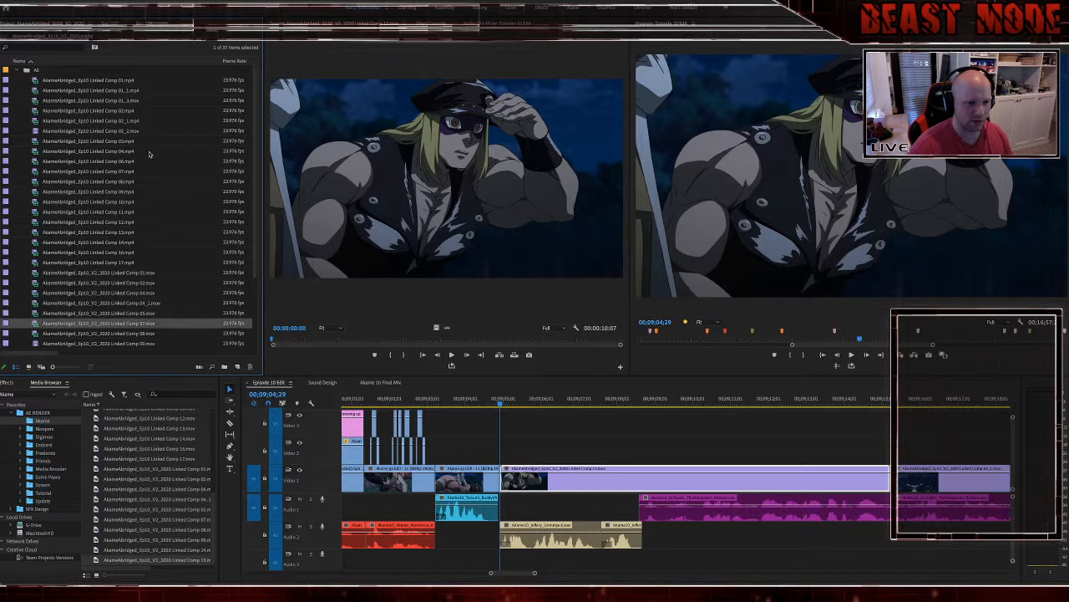
{"action": "key", "text": "Down"}
{"action": "scroll", "coordinate": [150, 154], "scroll_direction": "up", "scroll_amount": 3}
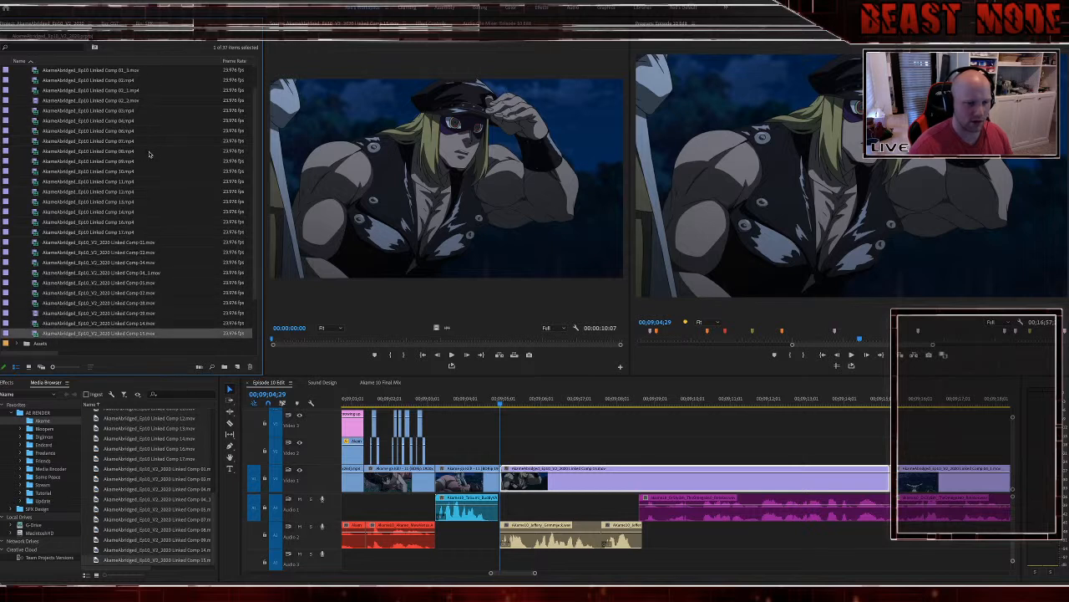
{"action": "left_click", "coordinate": [16, 74]}
{"action": "left_click", "coordinate": [15, 72]}
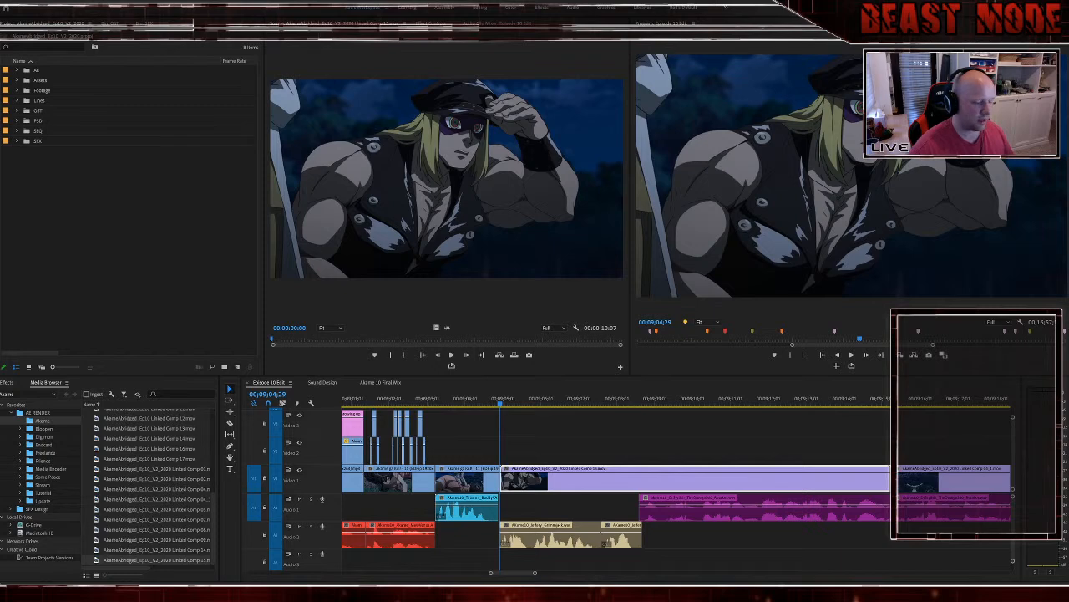
{"action": "key", "text": "super+Tab"}
{"action": "key", "text": "super+Tab"}
{"action": "key", "text": "super+Tab"}
{"action": "key", "text": "super+Tab"}
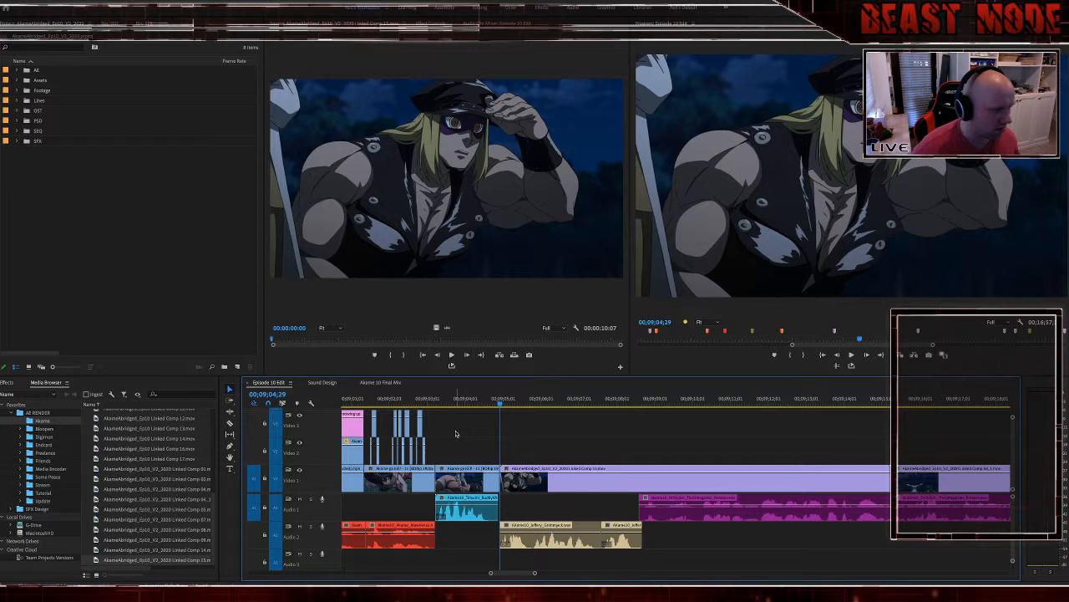
Step: Look back through the Episode 10 Edit sequence before 00;09;04;29 and go to the marker at 00;07;41;28
{"action": "scroll", "coordinate": [455, 433], "scroll_direction": "left", "scroll_amount": 8}
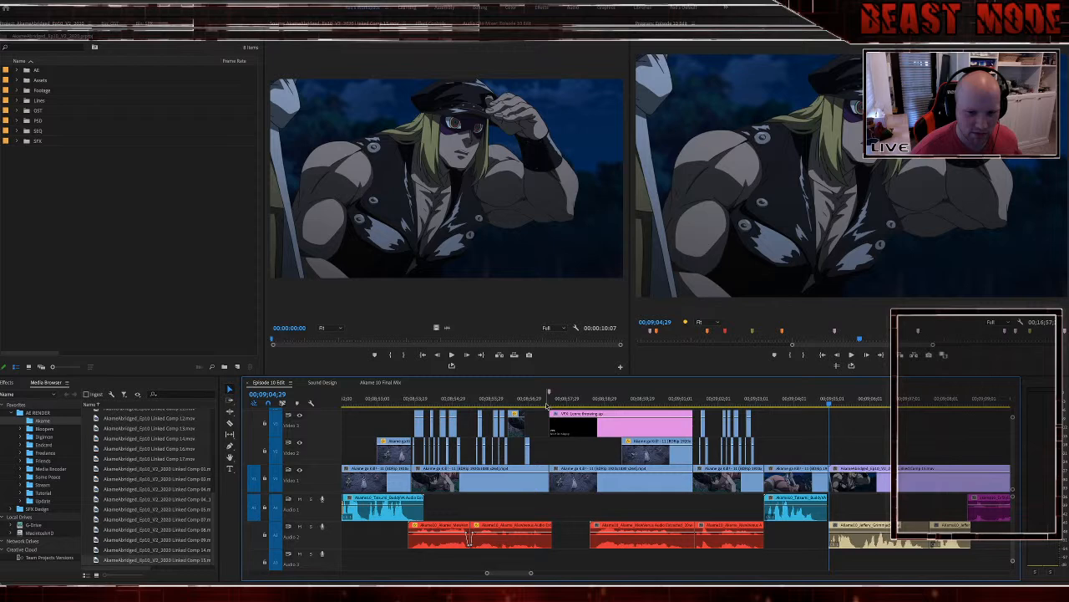
{"action": "scroll", "coordinate": [530, 421], "scroll_direction": "left", "scroll_amount": 14}
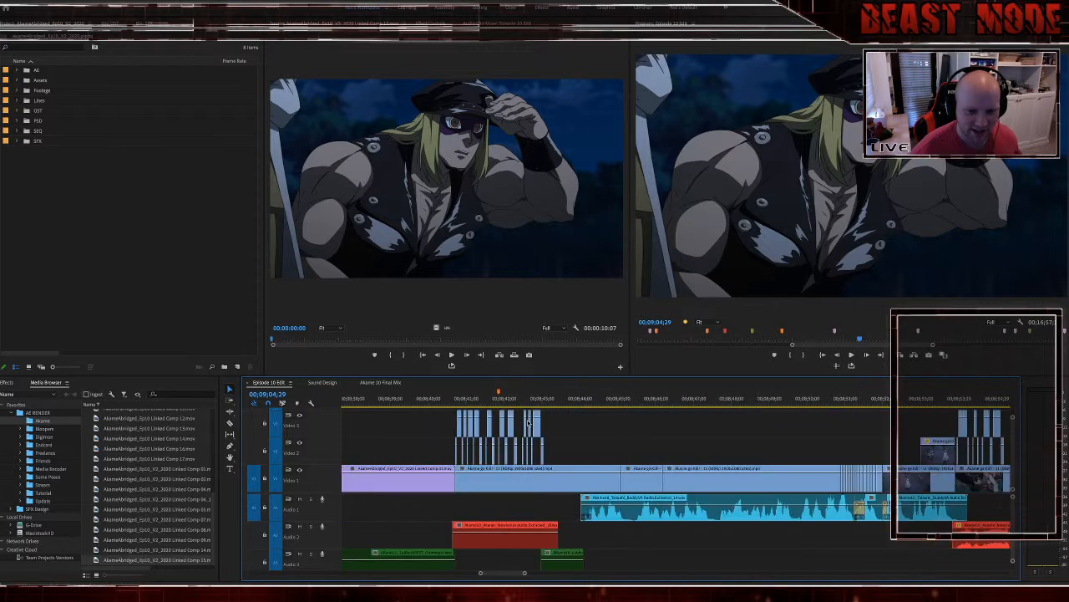
{"action": "scroll", "coordinate": [528, 422], "scroll_direction": "left", "scroll_amount": 1}
{"action": "left_click", "coordinate": [486, 398]}
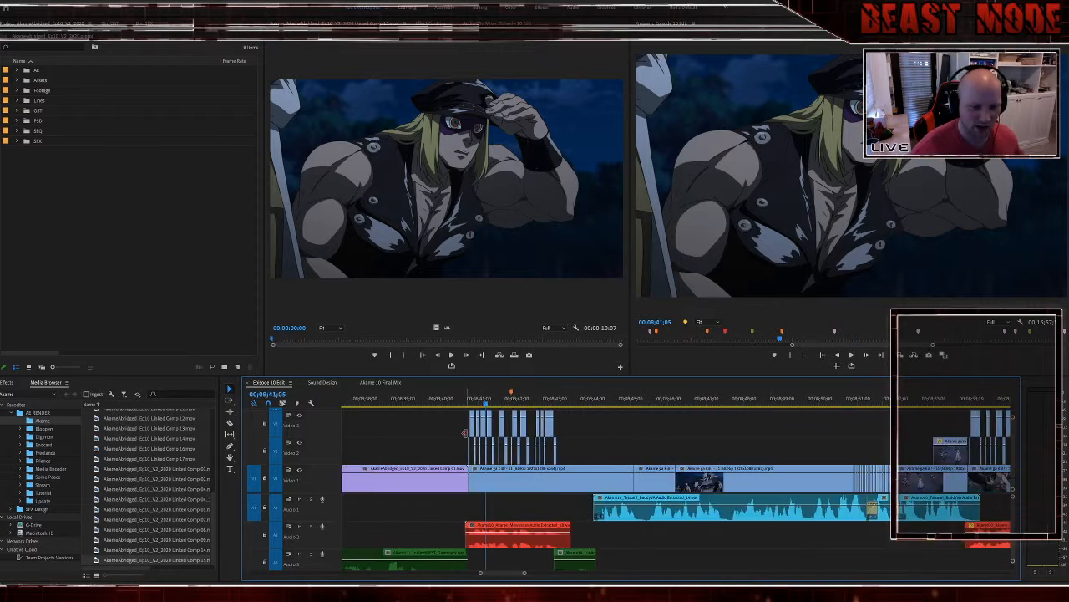
{"action": "scroll", "coordinate": [464, 433], "scroll_direction": "left", "scroll_amount": 12}
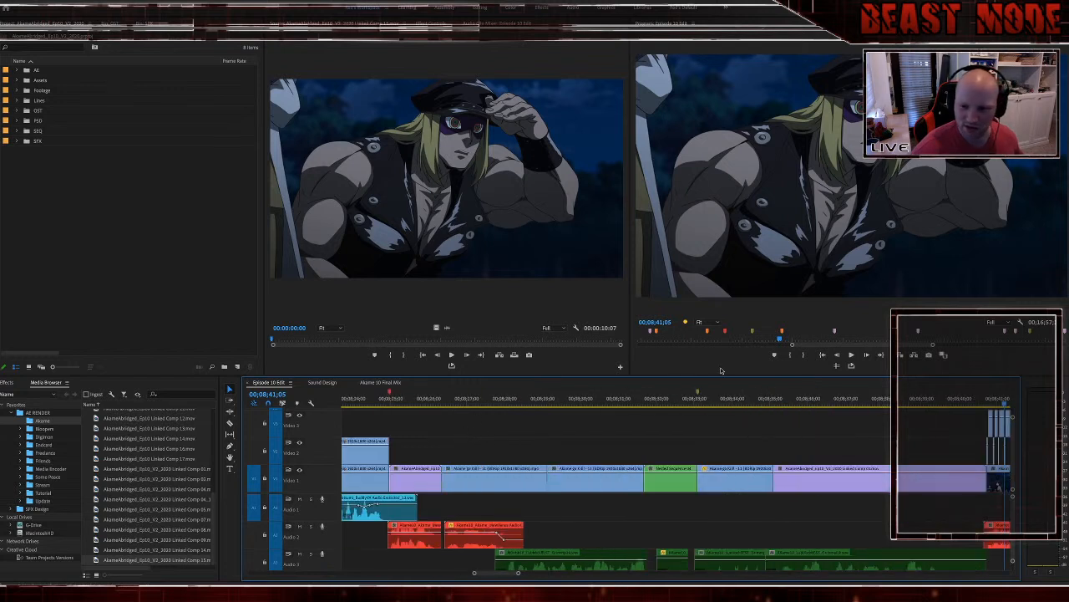
{"action": "left_click_drag", "start_coordinate": [804, 345], "coordinate": [779, 345]}
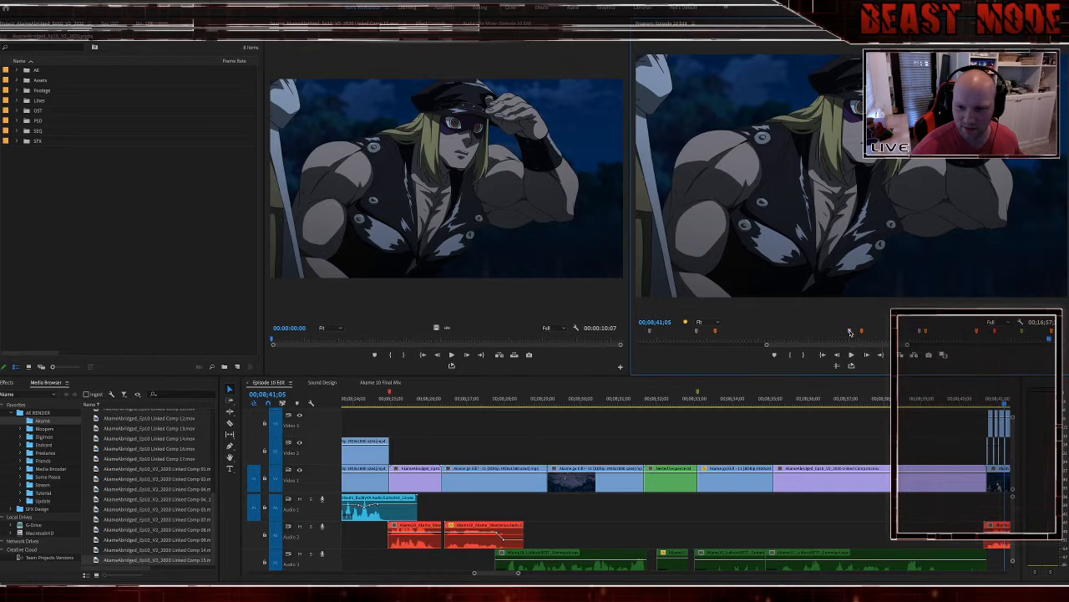
{"action": "left_click", "coordinate": [850, 331]}
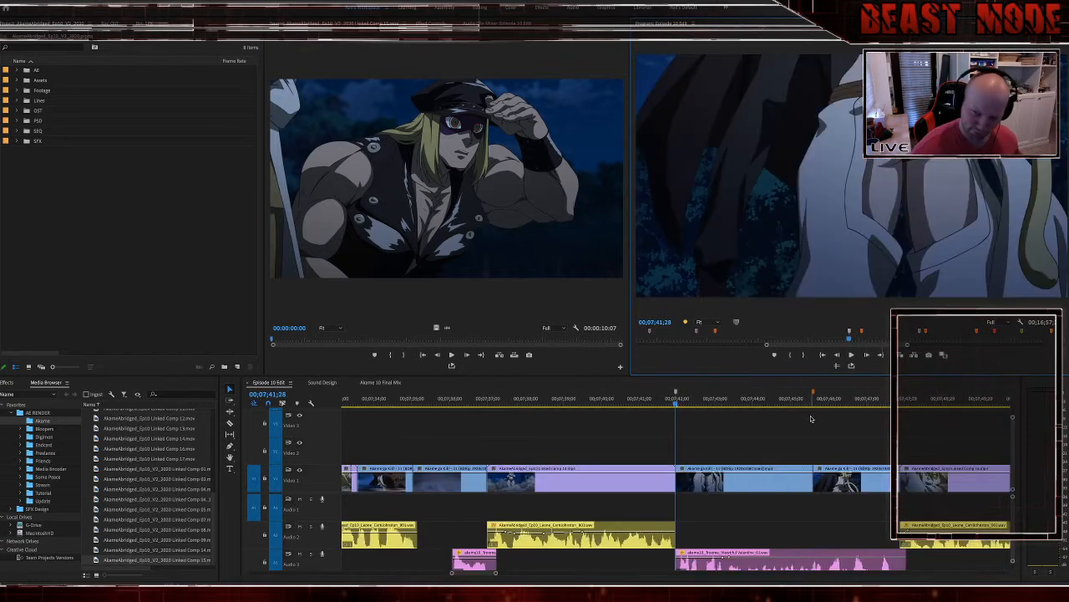
Step: Examine the shots following the 00;07;41;28 marker and place the playhead at 00;08;00;23
{"action": "scroll", "coordinate": [823, 426], "scroll_direction": "down", "scroll_amount": 5}
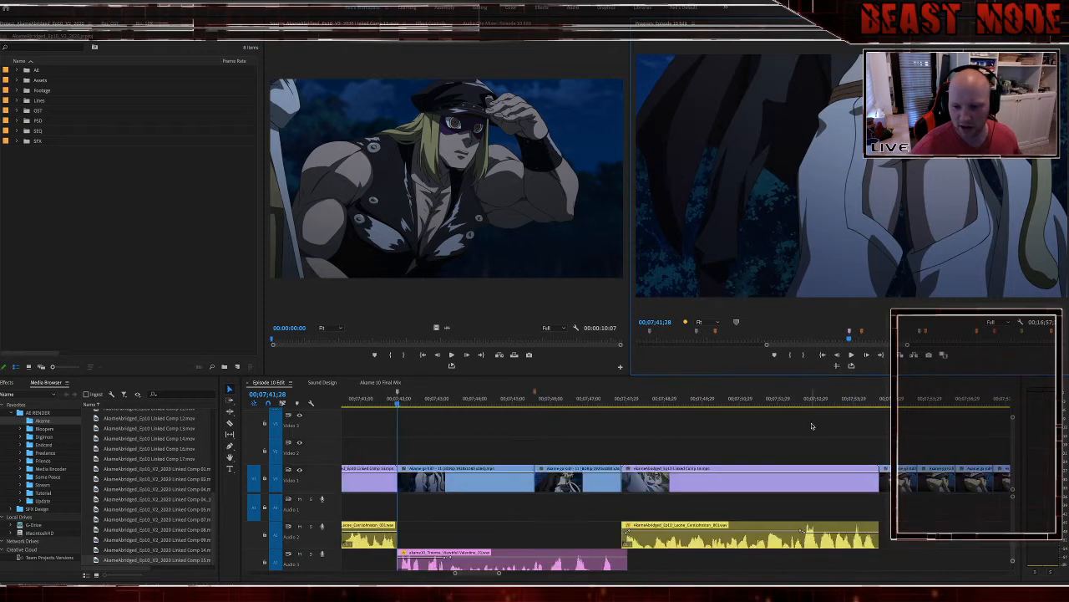
{"action": "scroll", "coordinate": [811, 426], "scroll_direction": "down", "scroll_amount": 5}
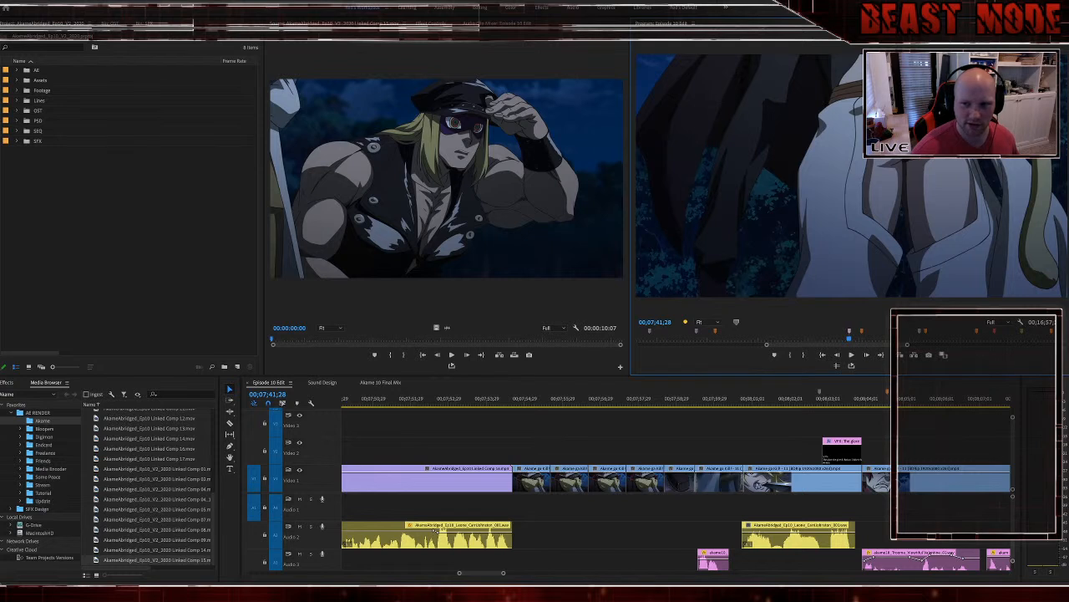
{"action": "left_click", "coordinate": [742, 399]}
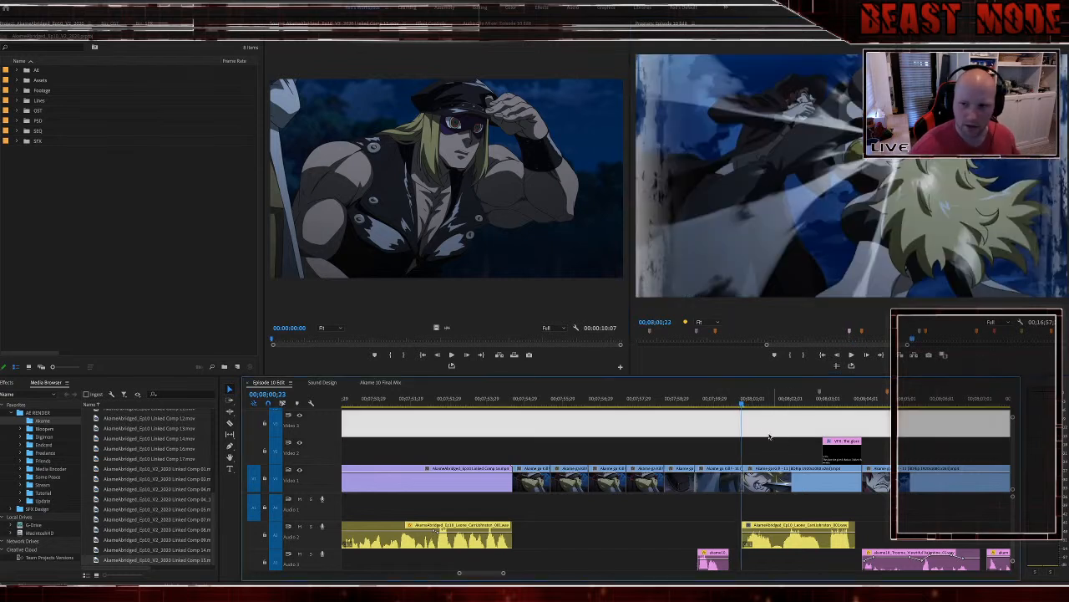
Step: Clear the long white clip from Video 3, play the sword-bite shot from 00;08;01;00, and delete its VFX note clip on Video 2
{"action": "left_click", "coordinate": [765, 431]}
{"action": "left_click", "coordinate": [752, 402]}
{"action": "scroll", "coordinate": [752, 442], "scroll_direction": "down", "scroll_amount": 3}
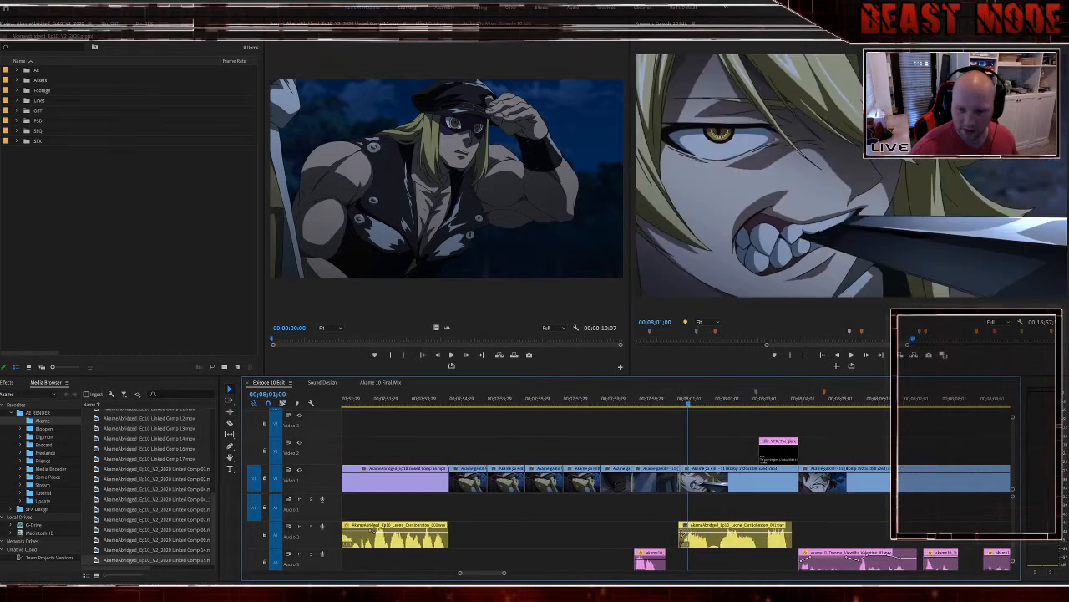
{"action": "key", "text": "space"}
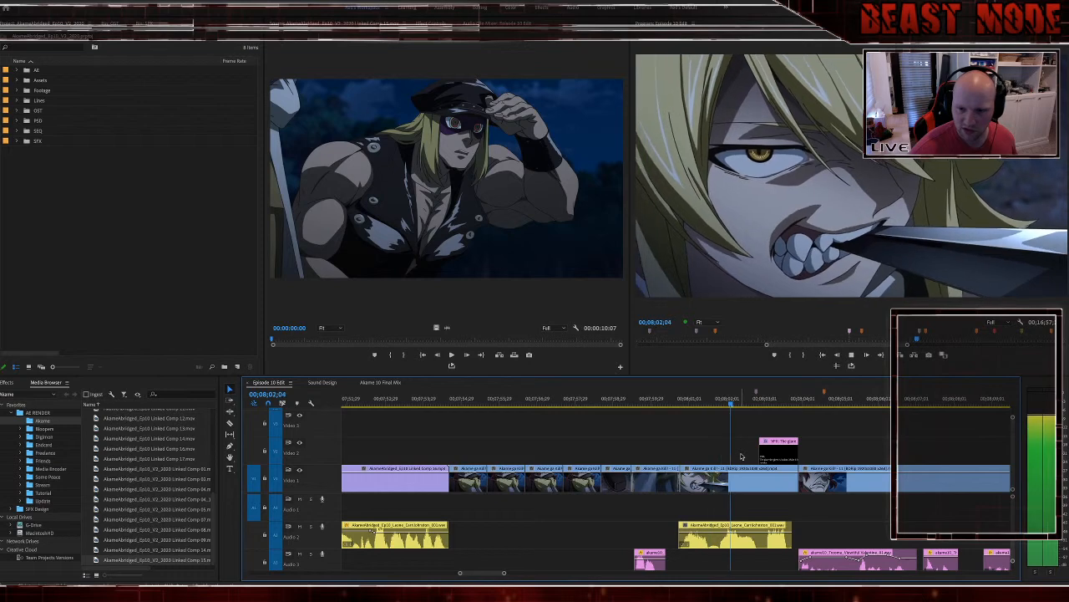
{"action": "key", "text": "space"}
{"action": "left_click", "coordinate": [774, 455]}
{"action": "key", "text": "Delete"}
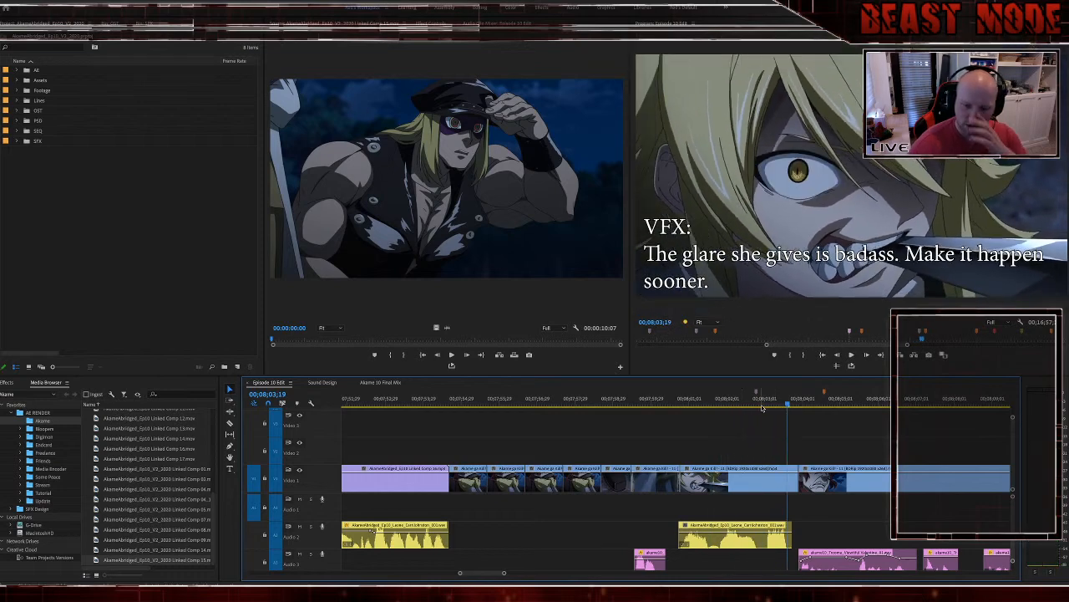
Step: Replace the sword-bite shot on Video 1 and its Leone dialogue audio with an After Effects composition
{"action": "left_click", "coordinate": [741, 477]}
{"action": "right_click", "coordinate": [762, 479]}
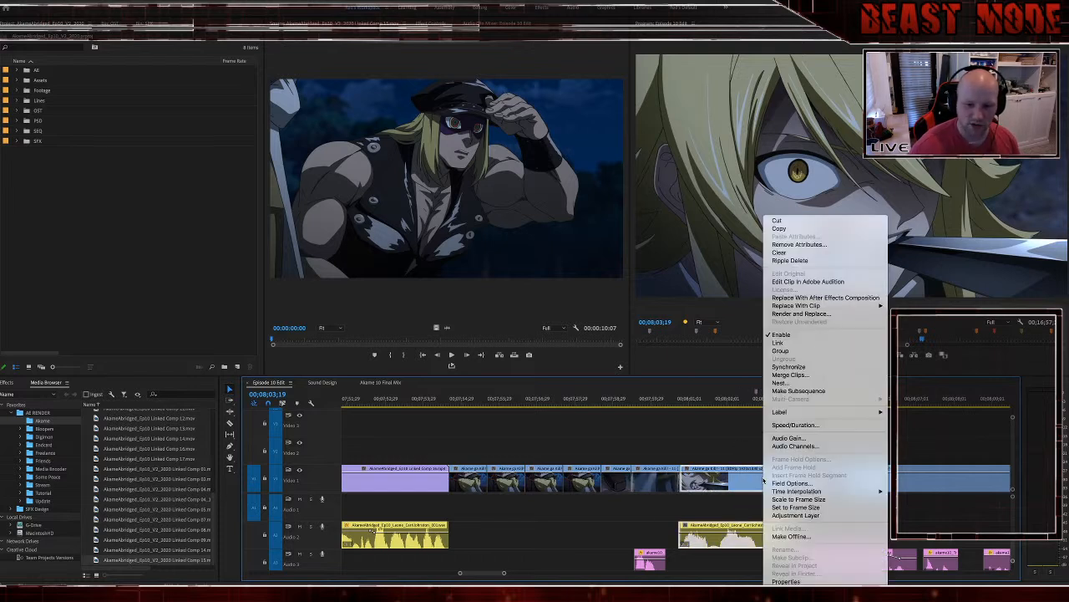
{"action": "left_click", "coordinate": [801, 299]}
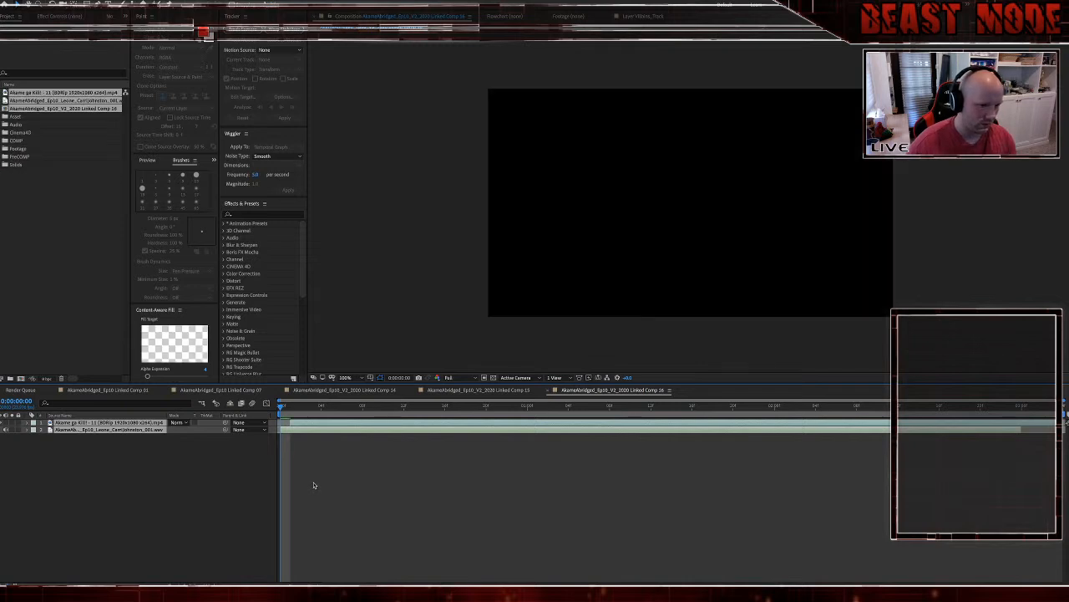
Step: Start the Linked Comp 16 work area at 0:00:00:01 and trim the composition to it, cutting the black first frame
{"action": "left_click", "coordinate": [335, 451]}
{"action": "left_click", "coordinate": [290, 407]}
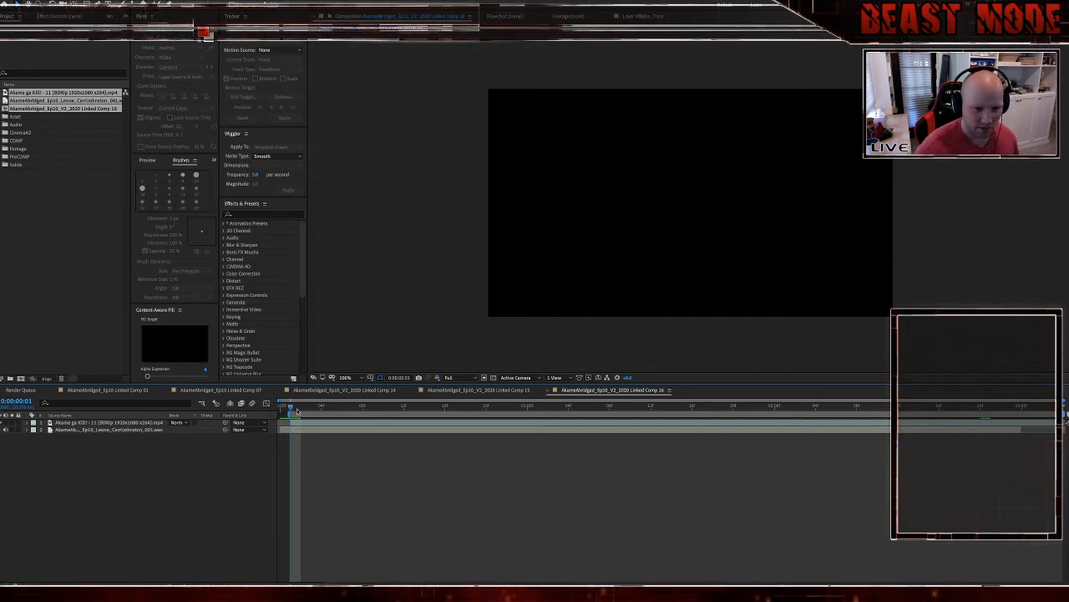
{"action": "right_click", "coordinate": [298, 414]}
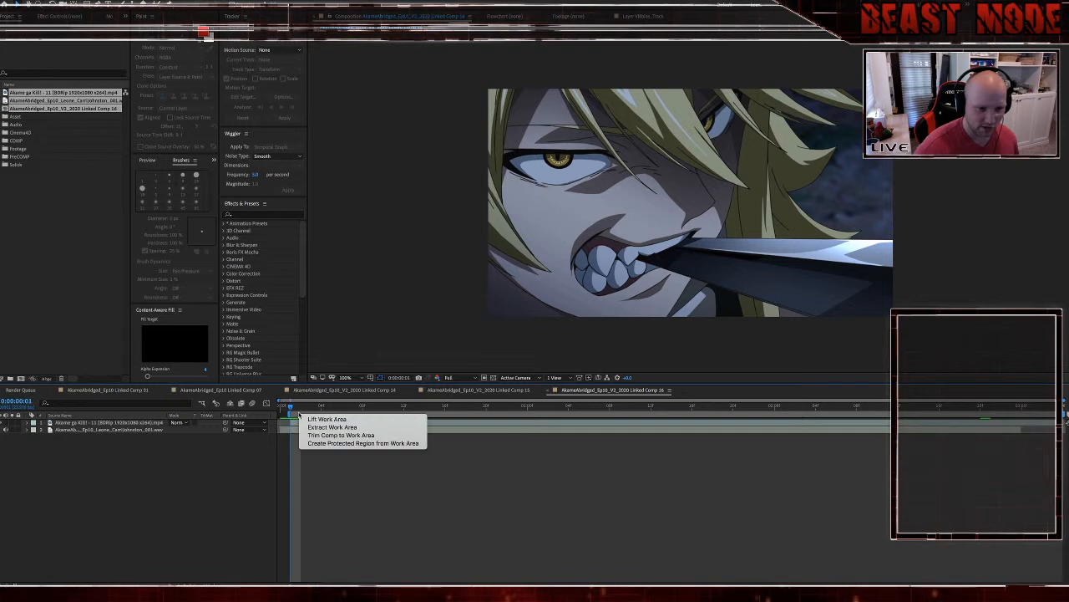
{"action": "left_click", "coordinate": [334, 435]}
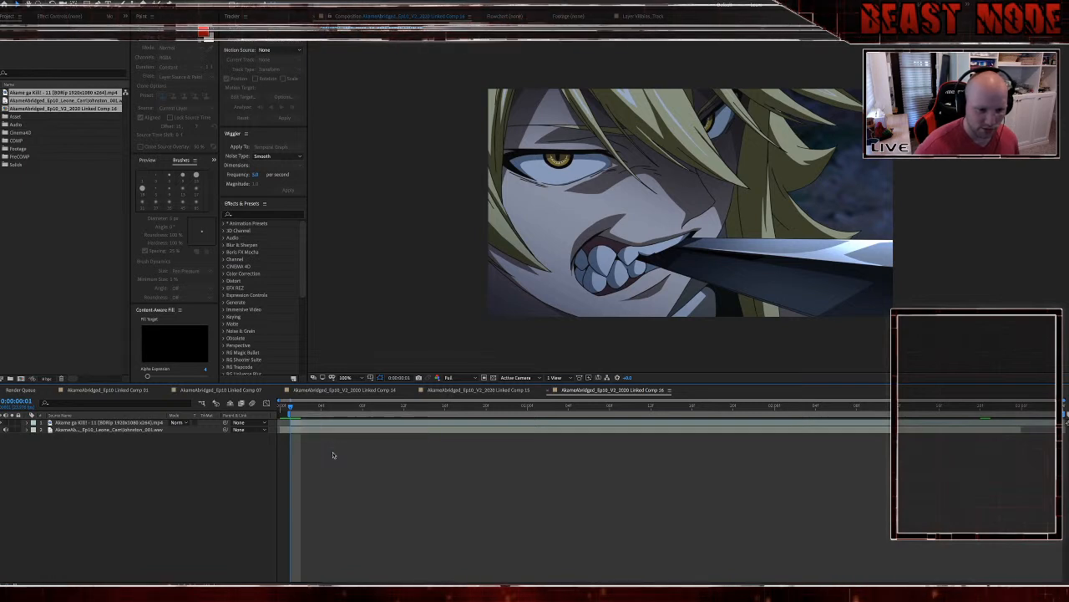
Step: Preview the Leone shot in Linked Comp 16, ignore the Discord Helper notification, and return to the start of the composition
{"action": "key", "text": "space"}
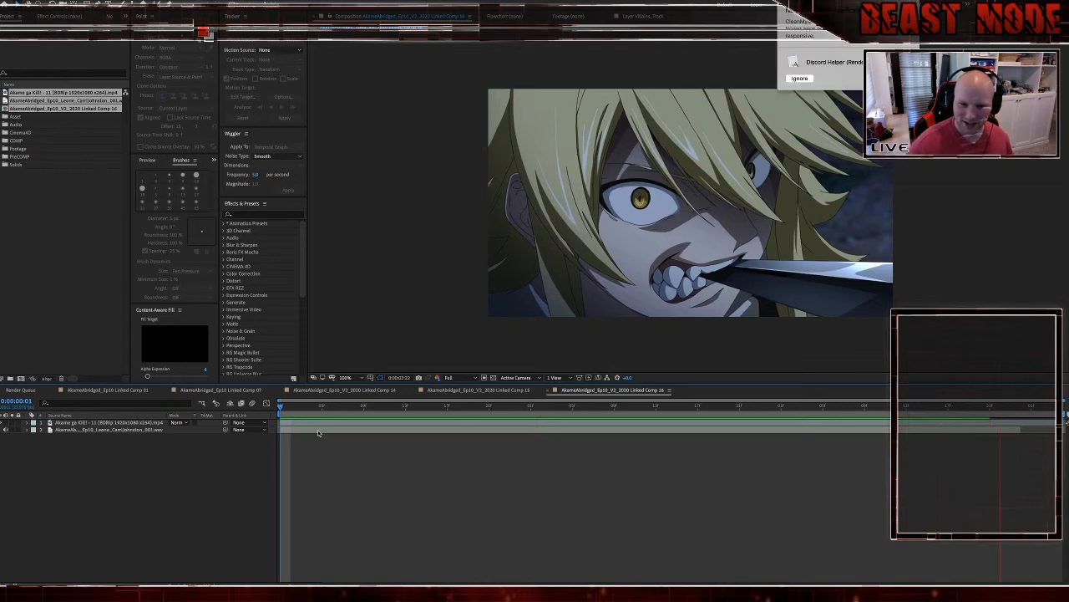
{"action": "left_click", "coordinate": [800, 80]}
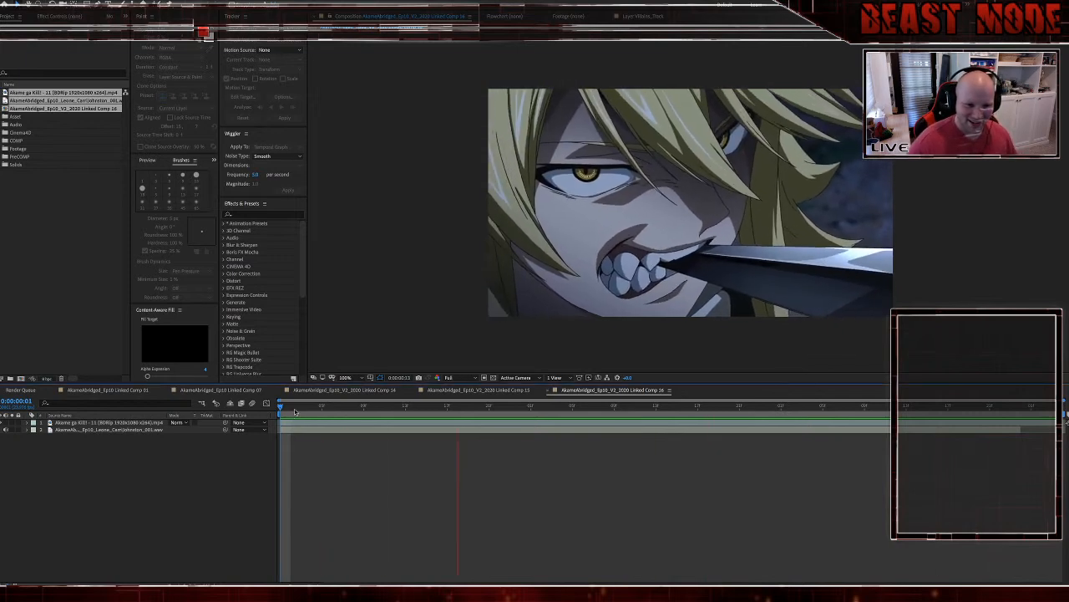
{"action": "key", "text": "space"}
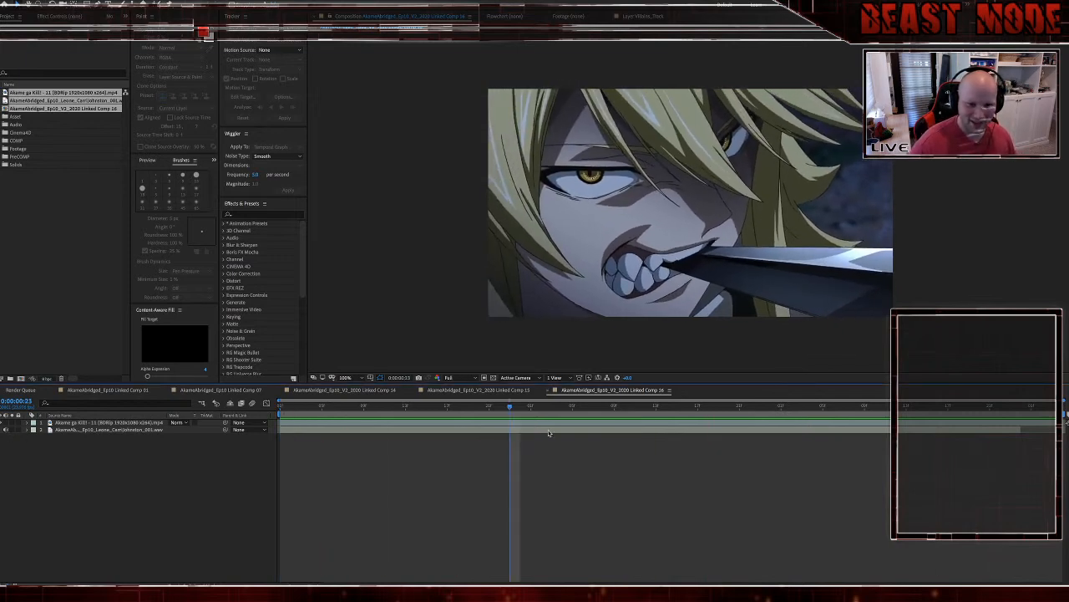
{"action": "left_click", "coordinate": [547, 423]}
{"action": "left_click_drag", "start_coordinate": [538, 408], "coordinate": [264, 402]}
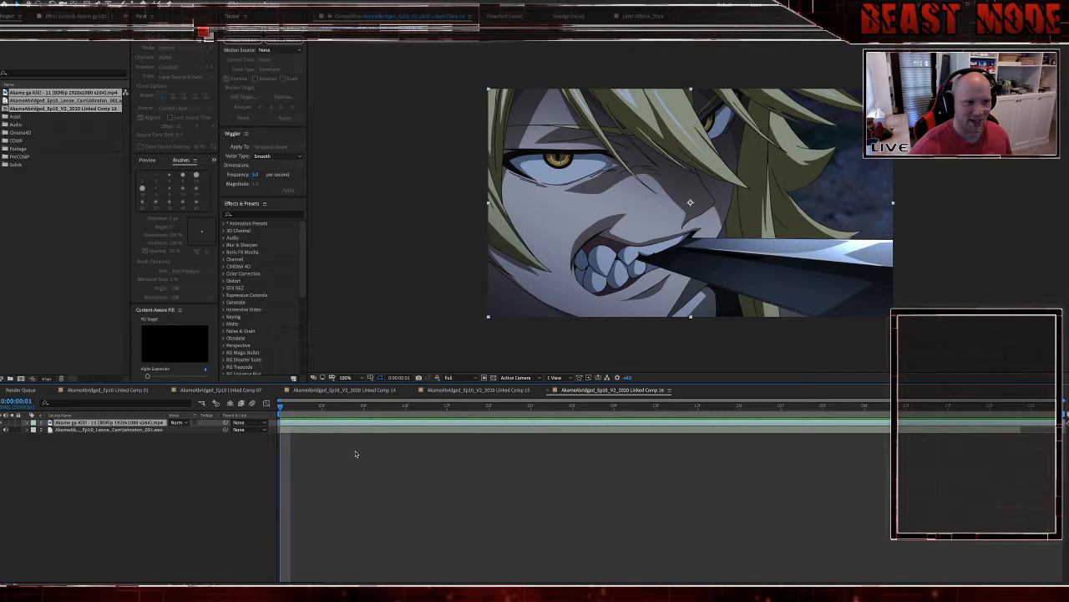
Step: Move the Leone dialogue WAV file into the Audio folder of the project
{"action": "left_click", "coordinate": [51, 102]}
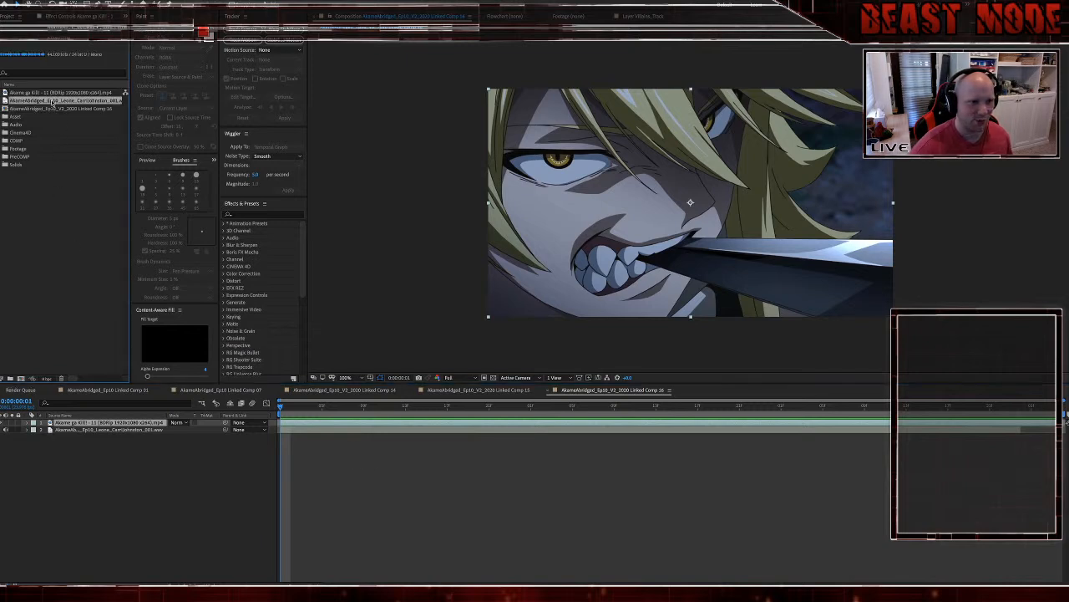
{"action": "left_click_drag", "start_coordinate": [47, 102], "coordinate": [16, 125]}
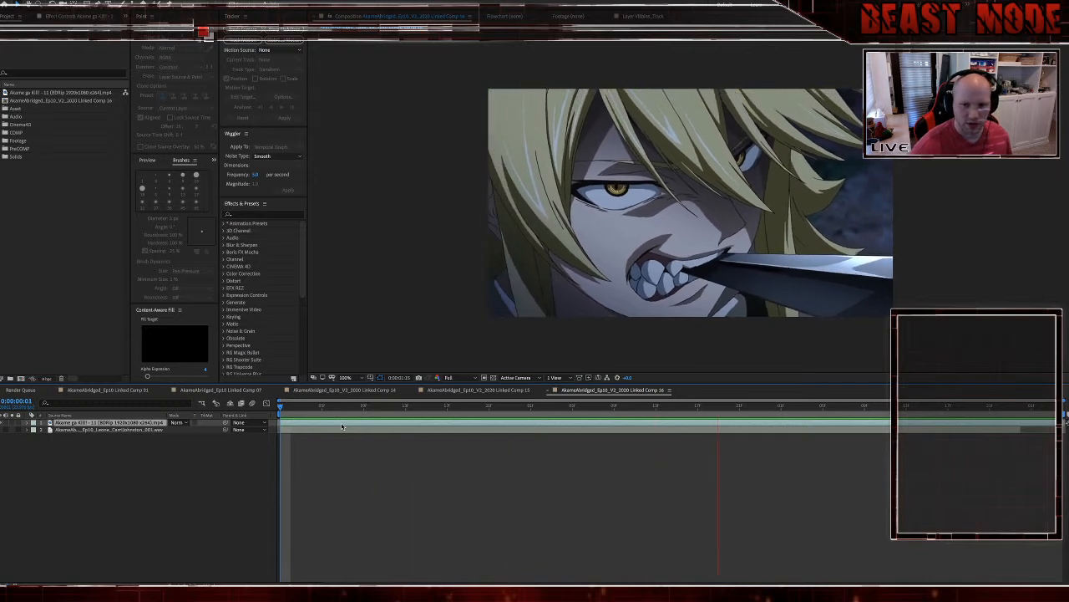
Step: Examine when the glare happens by scrubbing and replaying the shot, and return the playhead to the start
{"action": "key", "text": "space"}
{"action": "left_click_drag", "start_coordinate": [990, 413], "coordinate": [933, 392]}
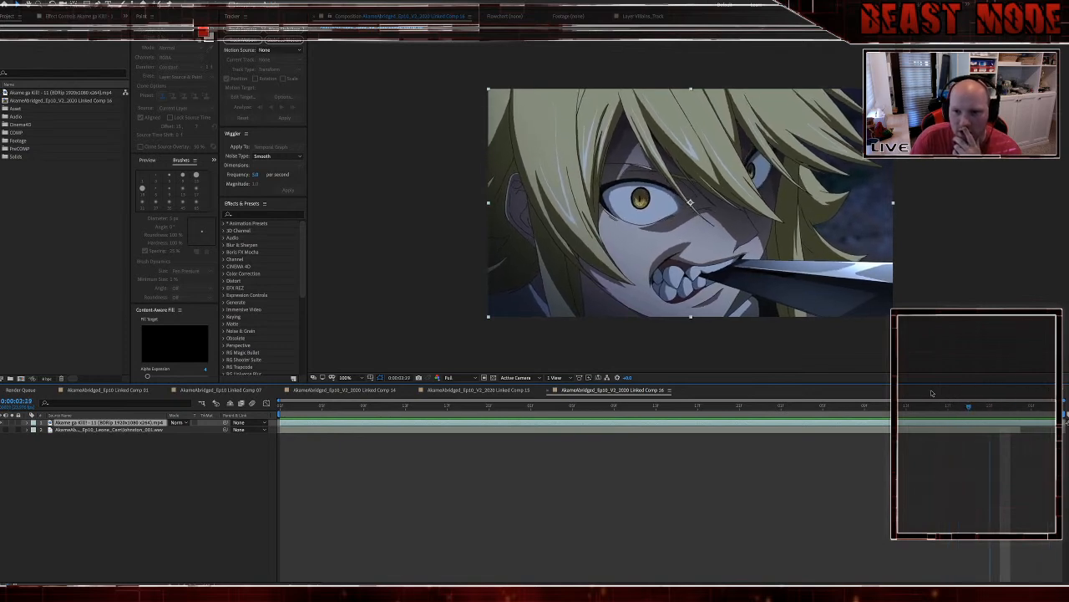
{"action": "left_click", "coordinate": [800, 456]}
{"action": "key", "text": "Home"}
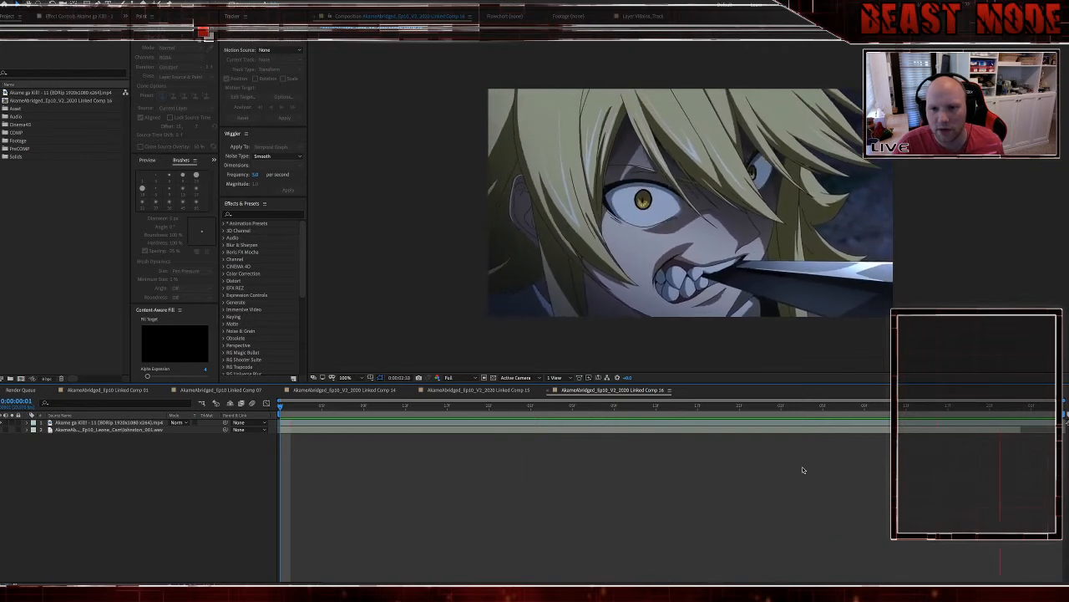
{"action": "key", "text": "space"}
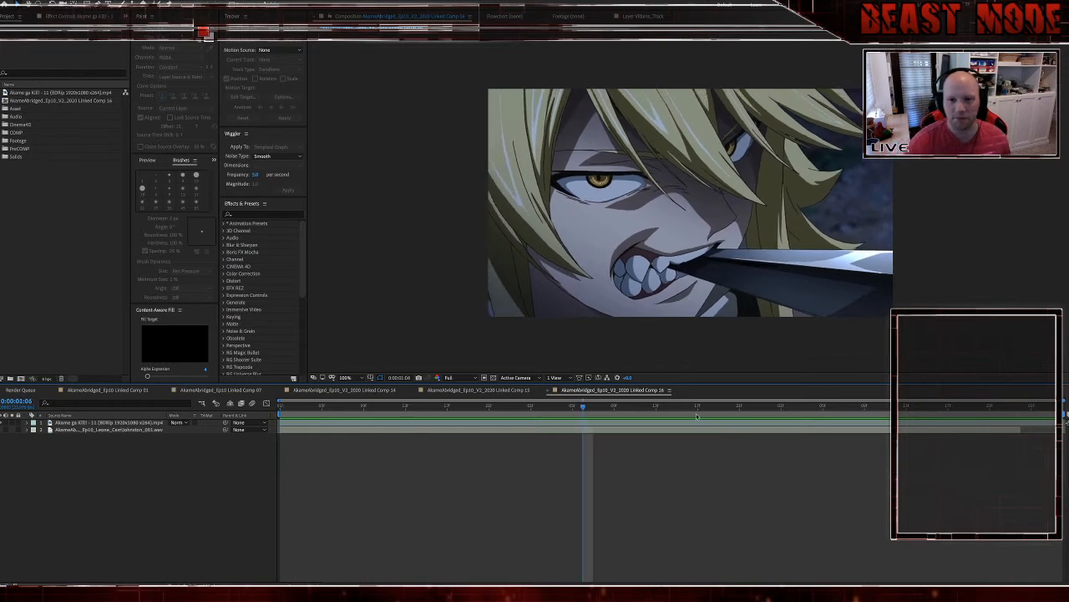
{"action": "left_click_drag", "start_coordinate": [546, 404], "coordinate": [281, 404]}
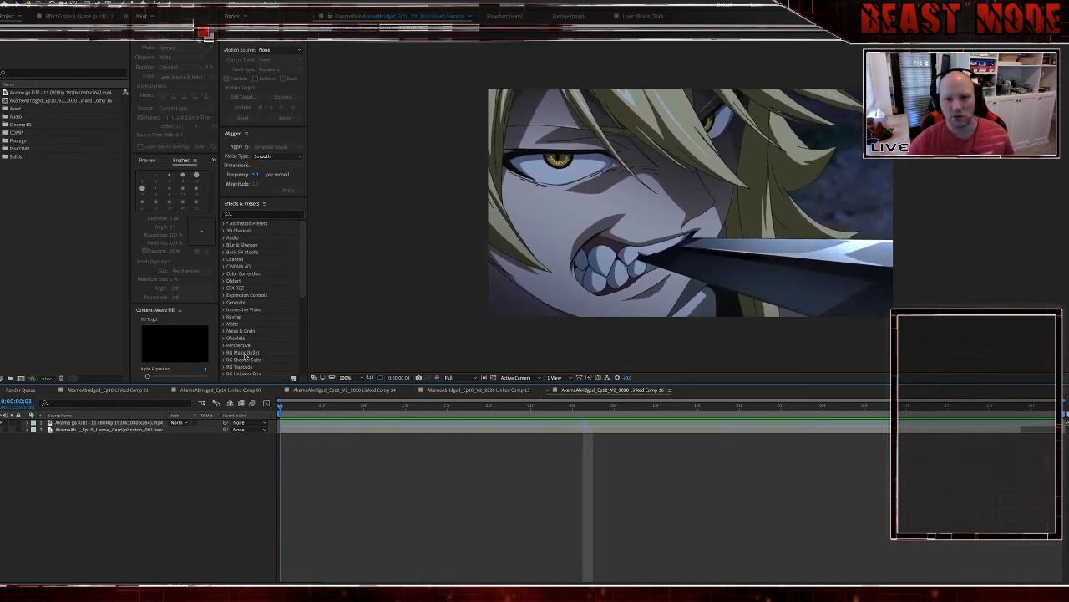
Step: Pre-compose the Akame ga Kill footage layer as Leone_Glare, moving all attributes into the new composition
{"action": "left_click", "coordinate": [309, 422]}
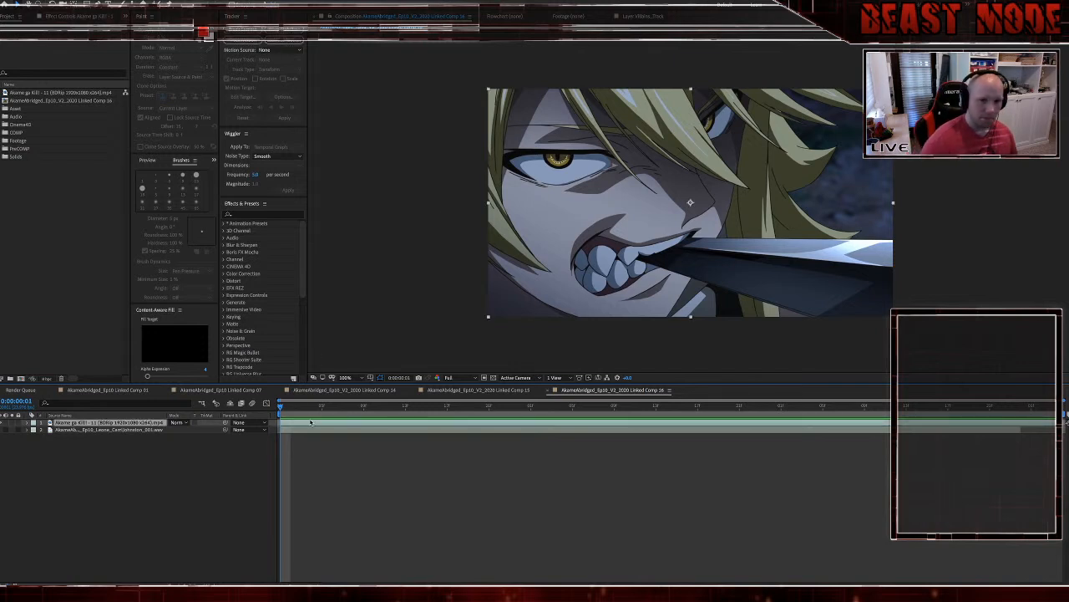
{"action": "key", "text": "ctrl+shift+c"}
{"action": "type", "text": "L"}
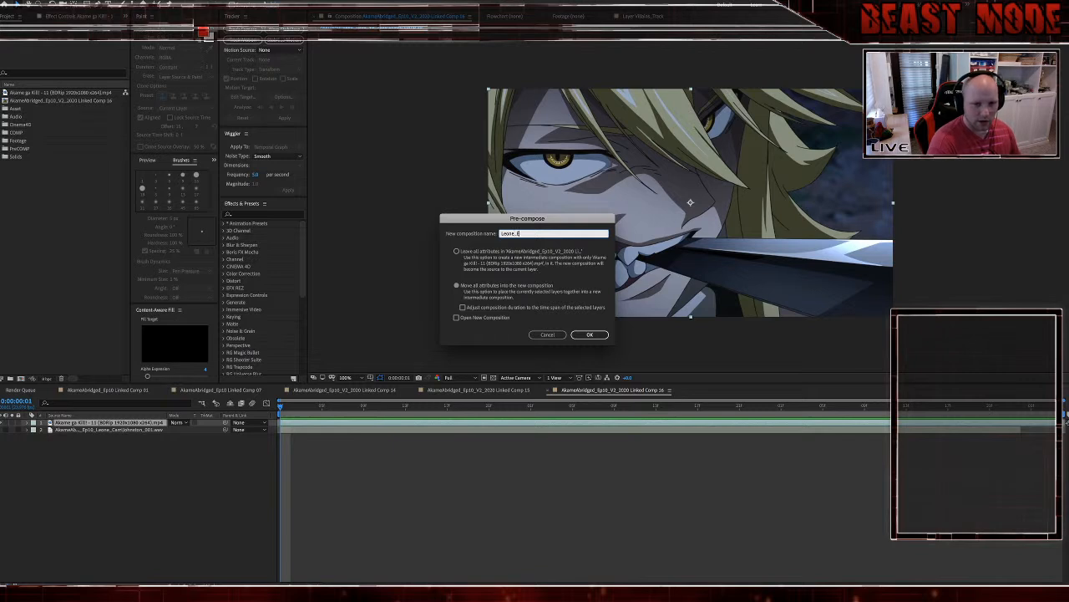
{"action": "type", "text": "eone_Glare"}
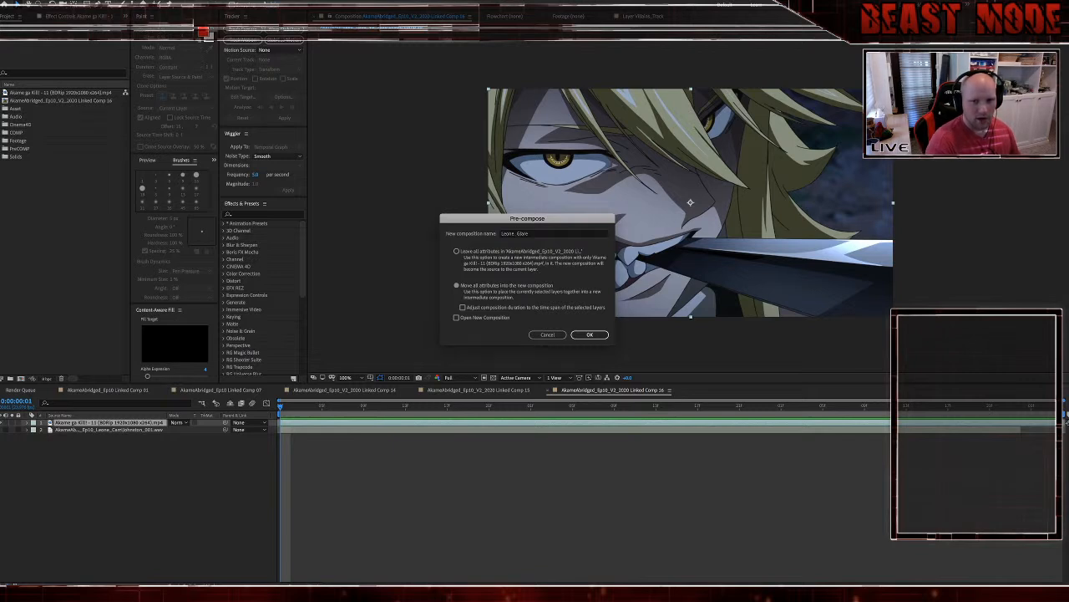
{"action": "key", "text": "Return"}
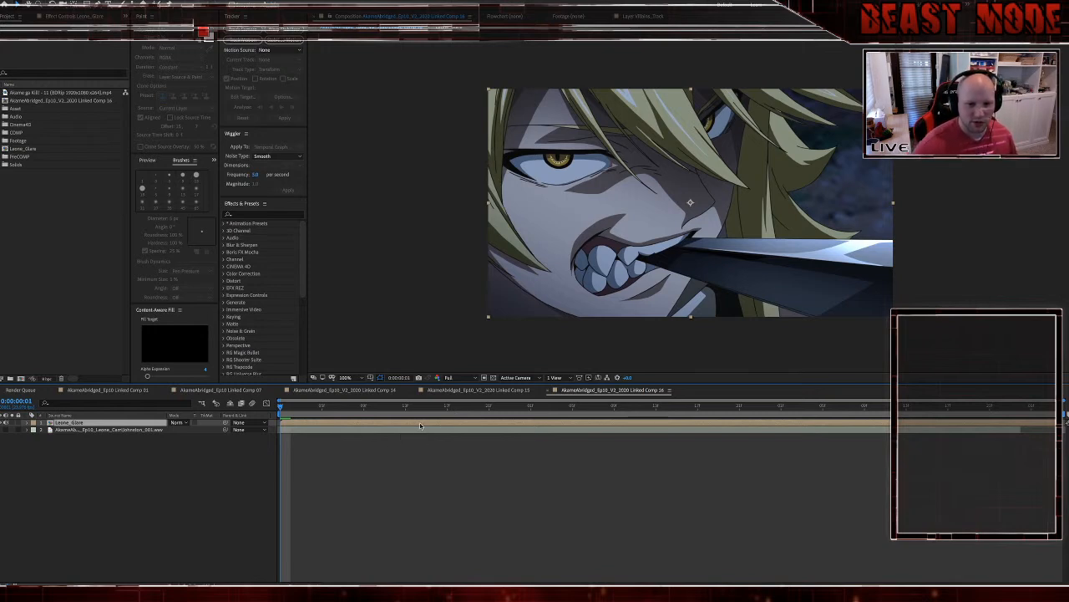
Step: Open the Leone_Glare composition, add an adjustment layer above the footage, and apply Unsharp Mask to it
{"action": "double_click", "coordinate": [420, 424]}
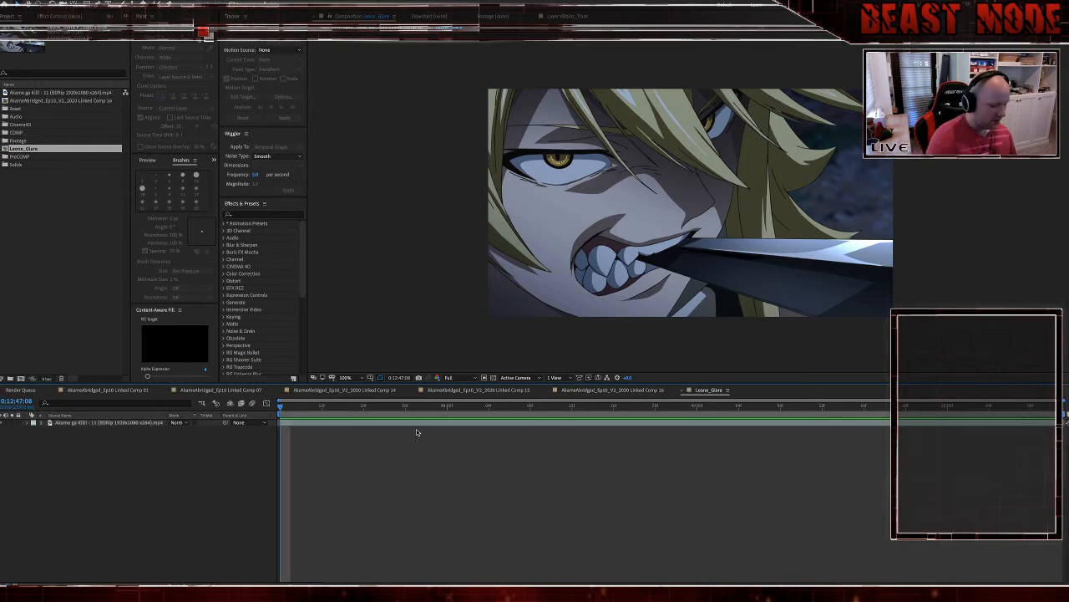
{"action": "key", "text": "ctrl+alt+y"}
{"action": "key", "text": "ctrl+space"}
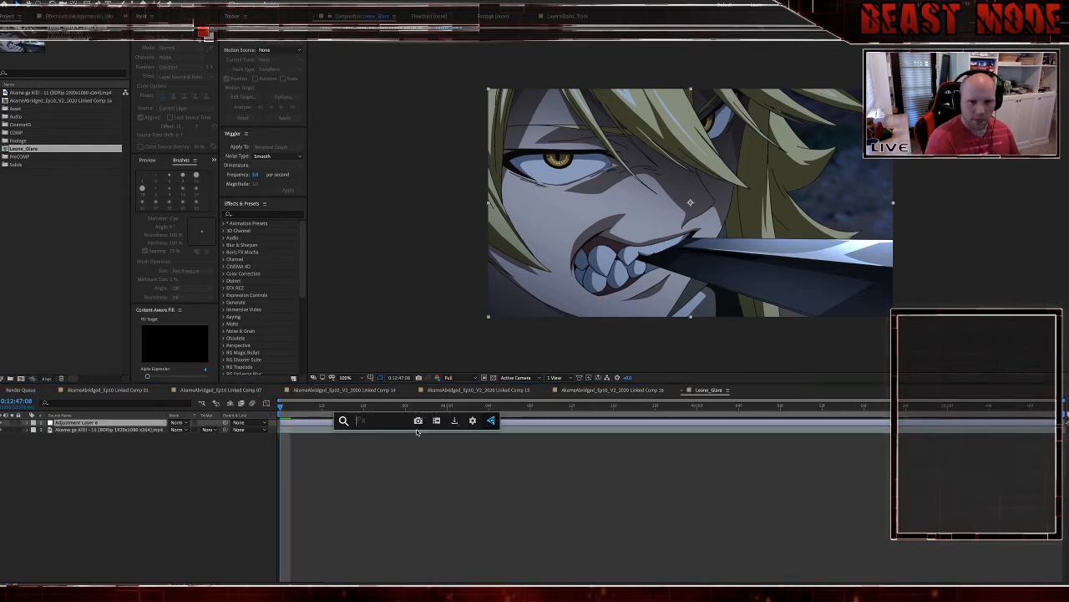
{"action": "type", "text": "unshap"}
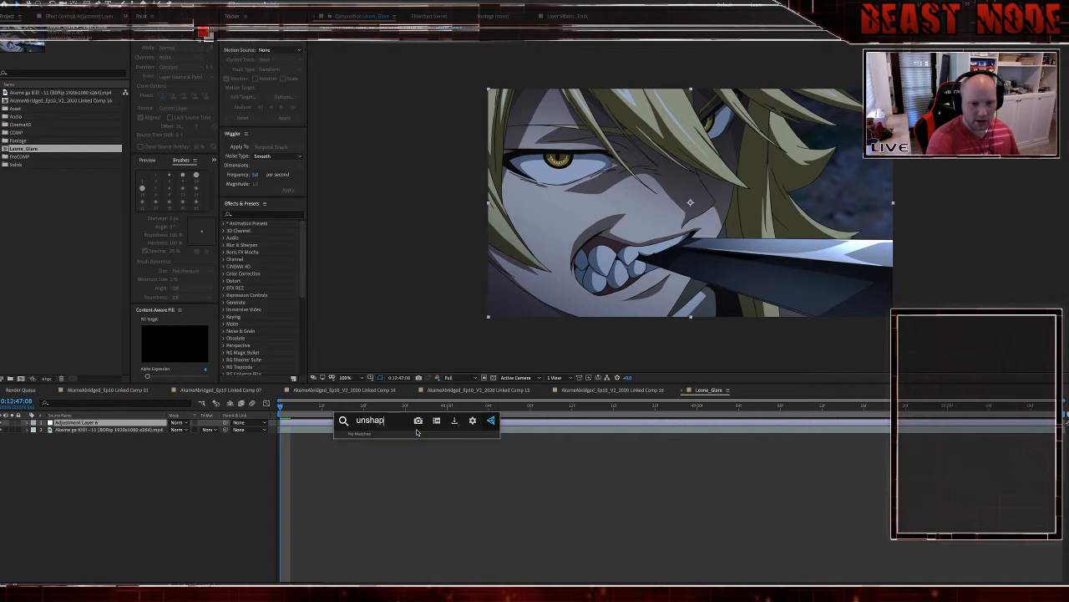
{"action": "key", "text": "BackSpace"}
{"action": "key", "text": "Return"}
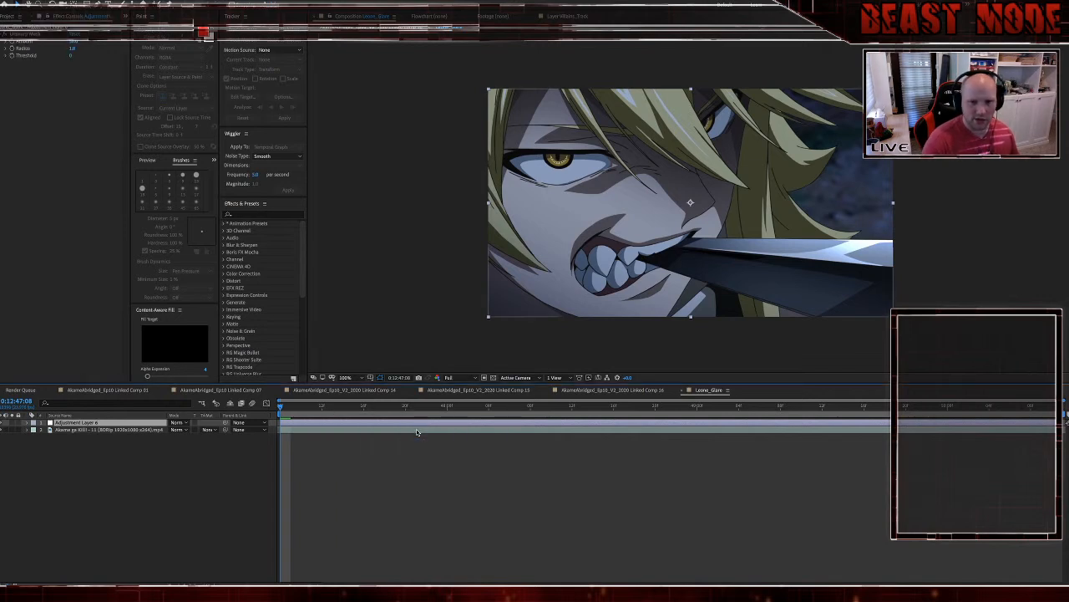
Step: Duplicate Unsharp Mask twice on the adjustment layer and set the three radii to 15, 50 and 100
{"action": "key", "text": "ctrl+d"}
{"action": "key", "text": "ctrl+d"}
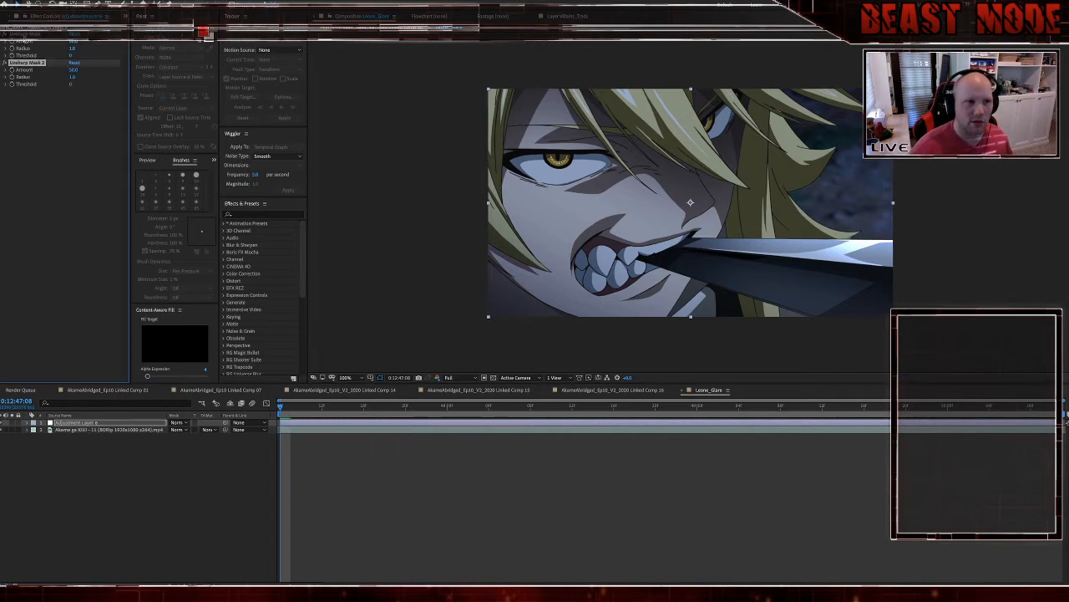
{"action": "left_click", "coordinate": [74, 48]}
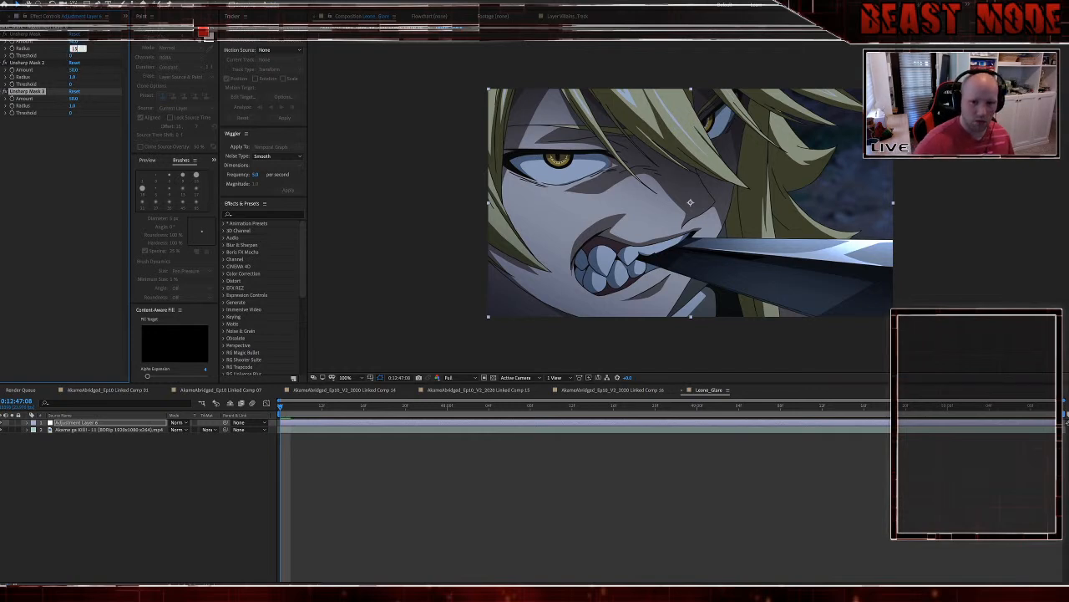
{"action": "left_click", "coordinate": [75, 76]}
{"action": "type", "text": "50"}
{"action": "left_click", "coordinate": [74, 105]}
{"action": "type", "text": "100"}
{"action": "key", "text": "Return"}
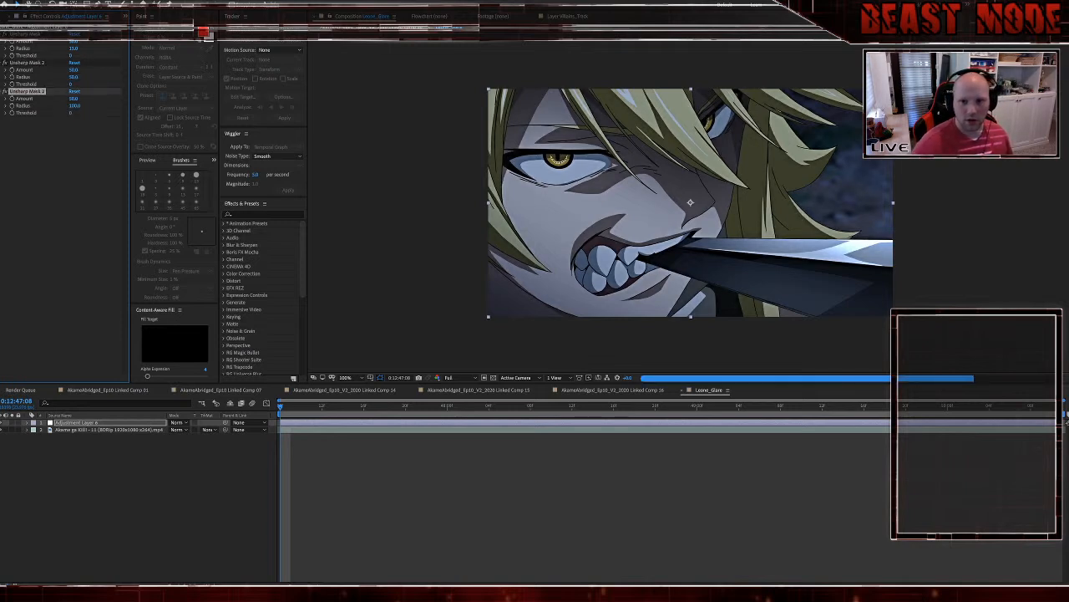
Step: Reduce the Unsharp Mask 3 radius to 50 and the Unsharp Mask 2 radius to 25
{"action": "left_click", "coordinate": [76, 105]}
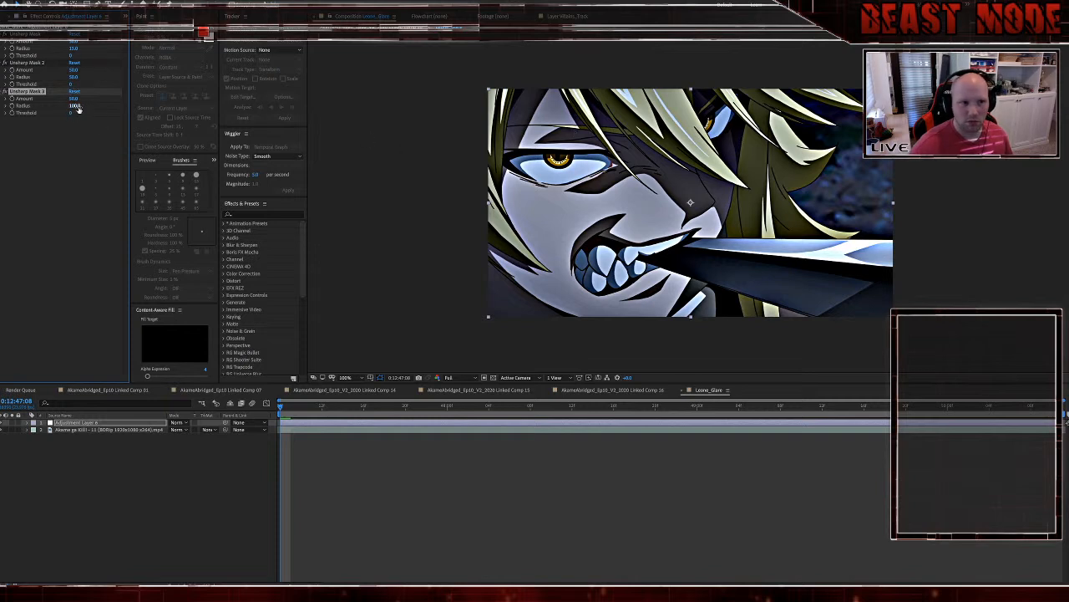
{"action": "type", "text": "50"}
{"action": "key", "text": "Return"}
{"action": "left_click", "coordinate": [75, 77]}
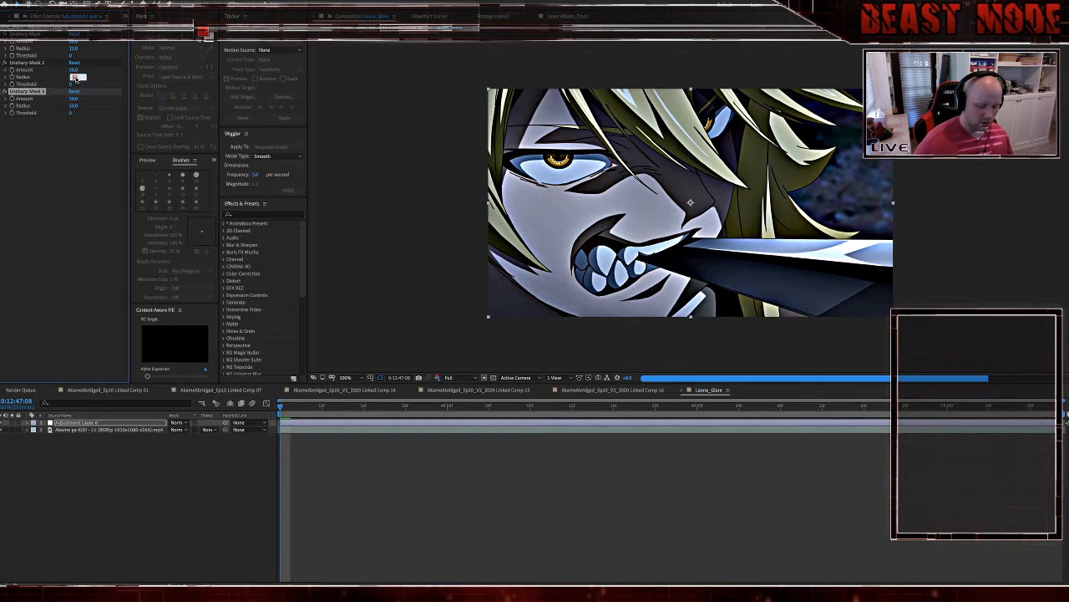
{"action": "type", "text": "25"}
{"action": "key", "text": "Return"}
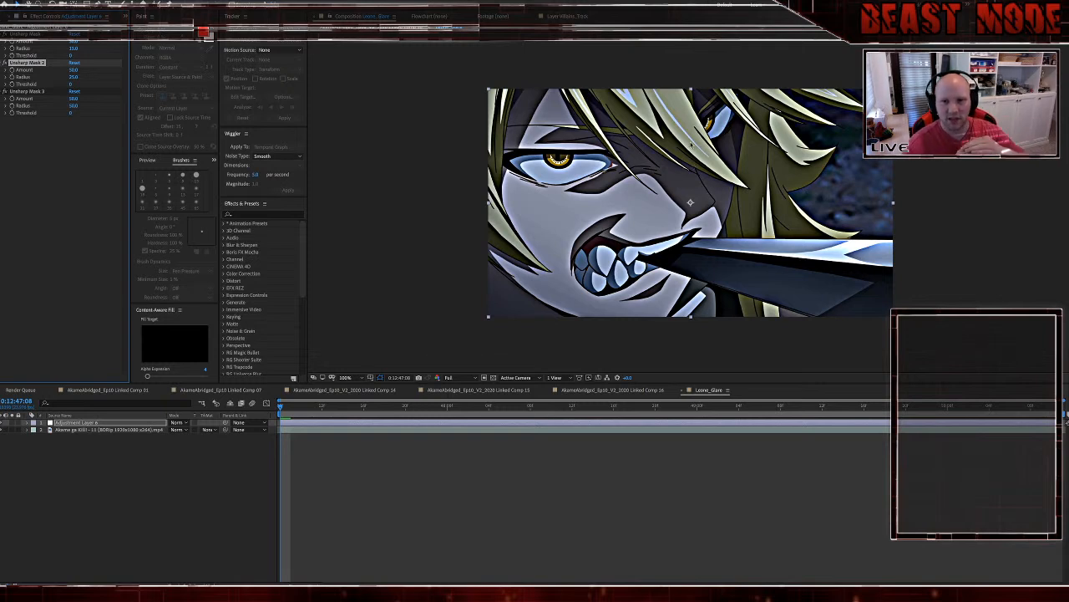
Step: Return to Linked Comp 16, add a null object above Leone_Glare, and select the Leone dialogue audio layer
{"action": "left_click", "coordinate": [642, 390]}
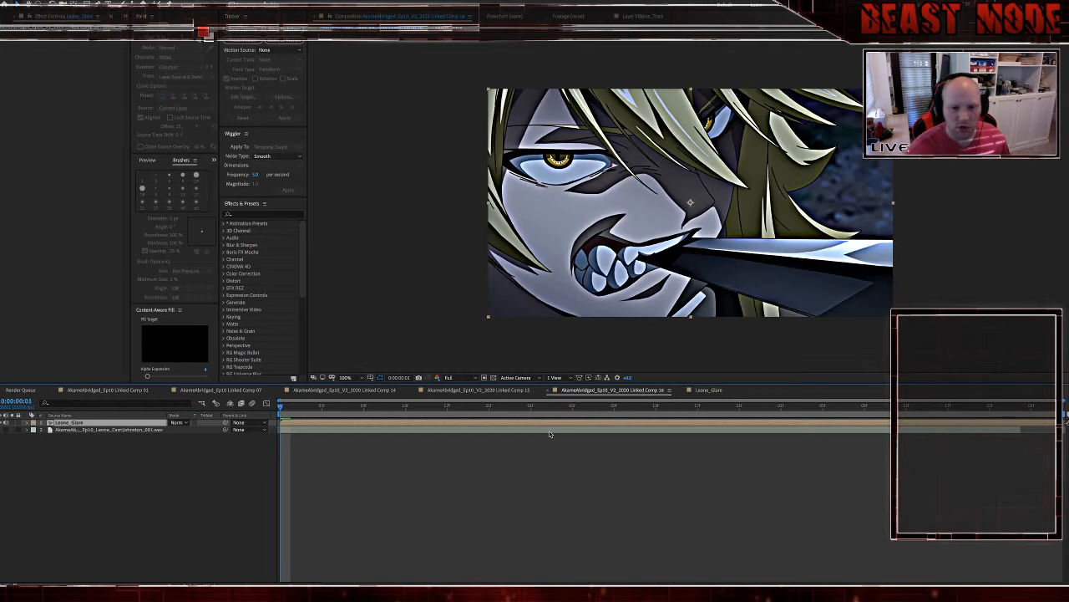
{"action": "key", "text": "ctrl+alt+shift+y"}
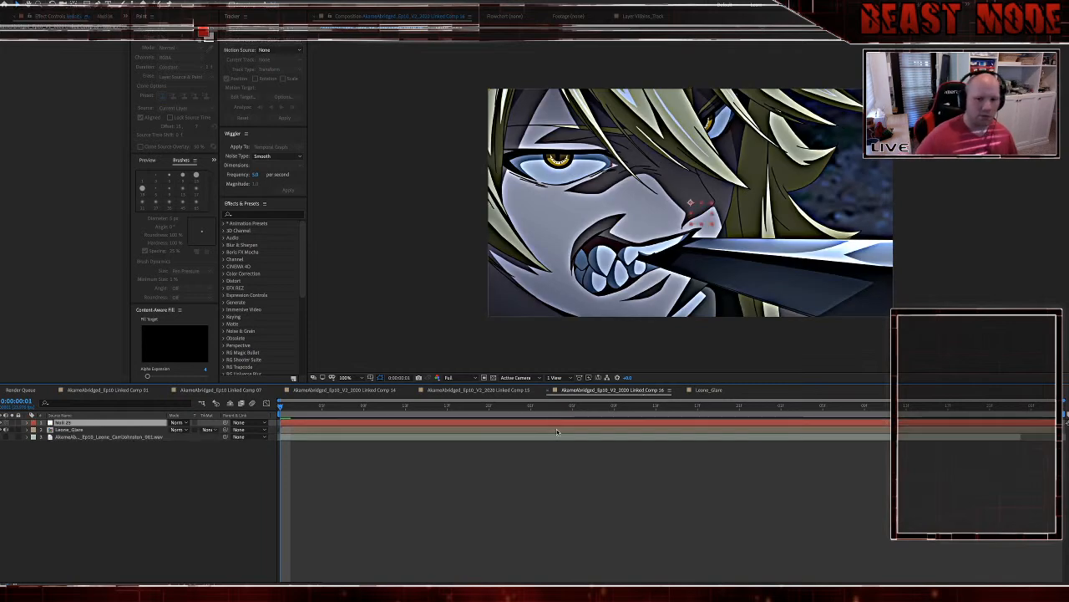
{"action": "left_click", "coordinate": [534, 439]}
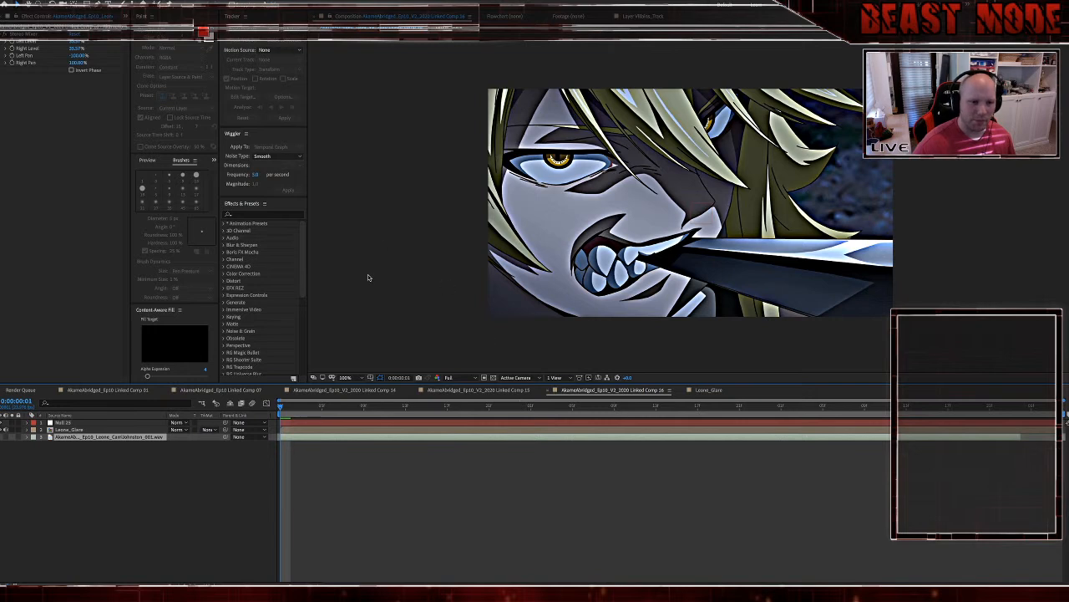
Step: Start a position track on Leone_Glare, placing Track Point 1 over the dark brow between Leone's eyes and enlarging its feature and search regions
{"action": "left_click", "coordinate": [300, 430]}
{"action": "left_click", "coordinate": [237, 42]}
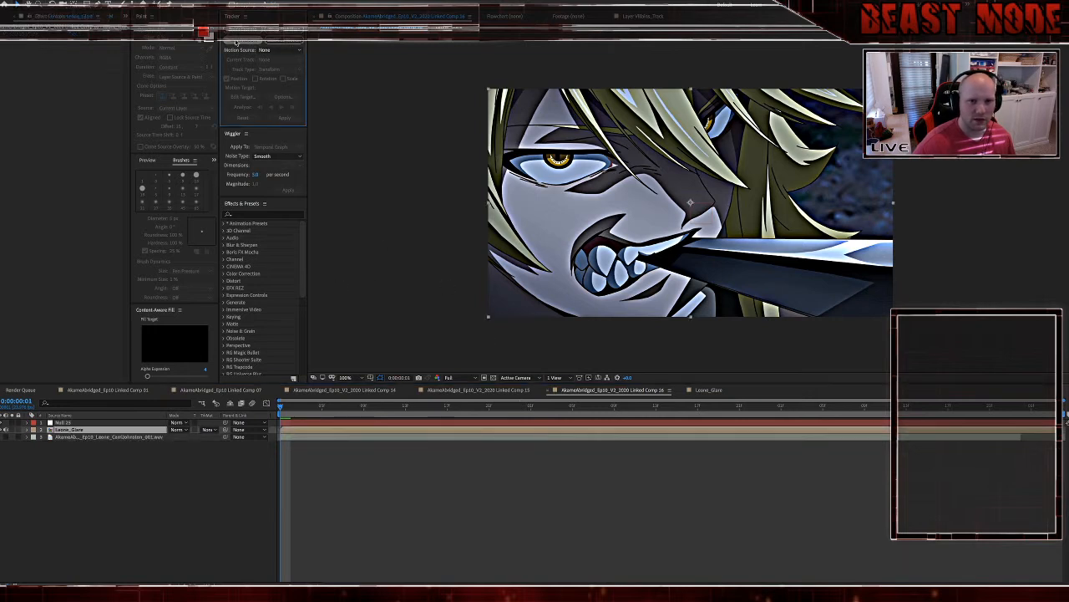
{"action": "left_click", "coordinate": [236, 40]}
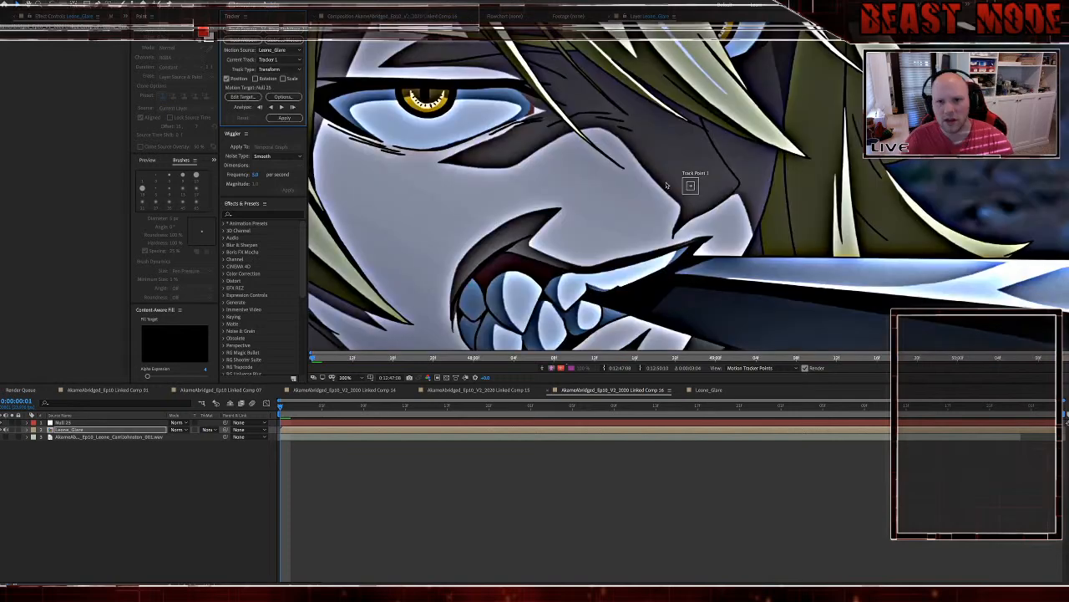
{"action": "scroll", "coordinate": [667, 186], "scroll_direction": "down", "scroll_amount": 2}
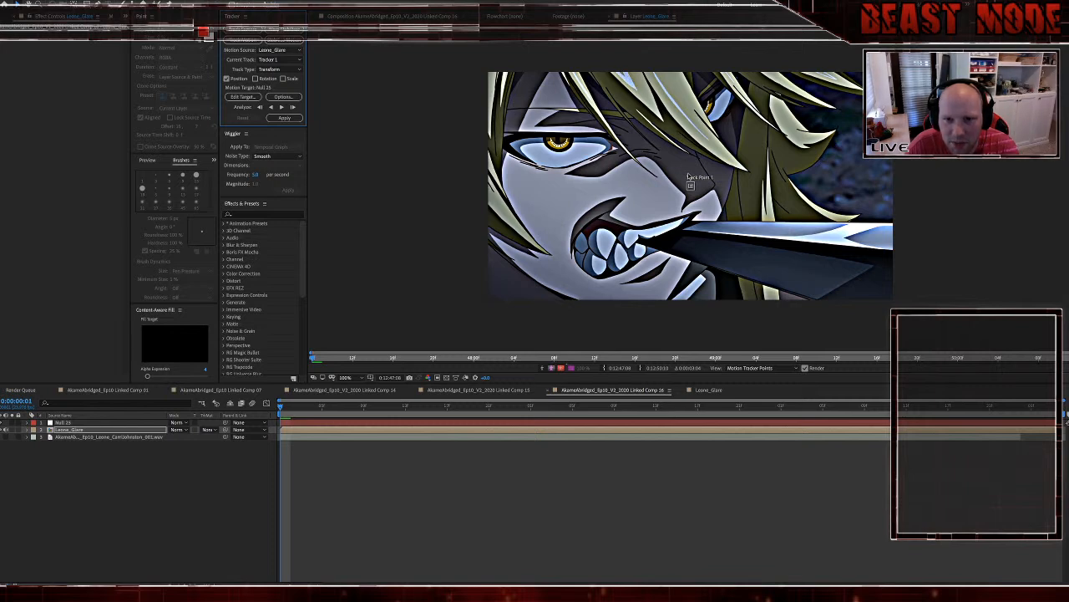
{"action": "left_click_drag", "start_coordinate": [691, 186], "coordinate": [673, 172]}
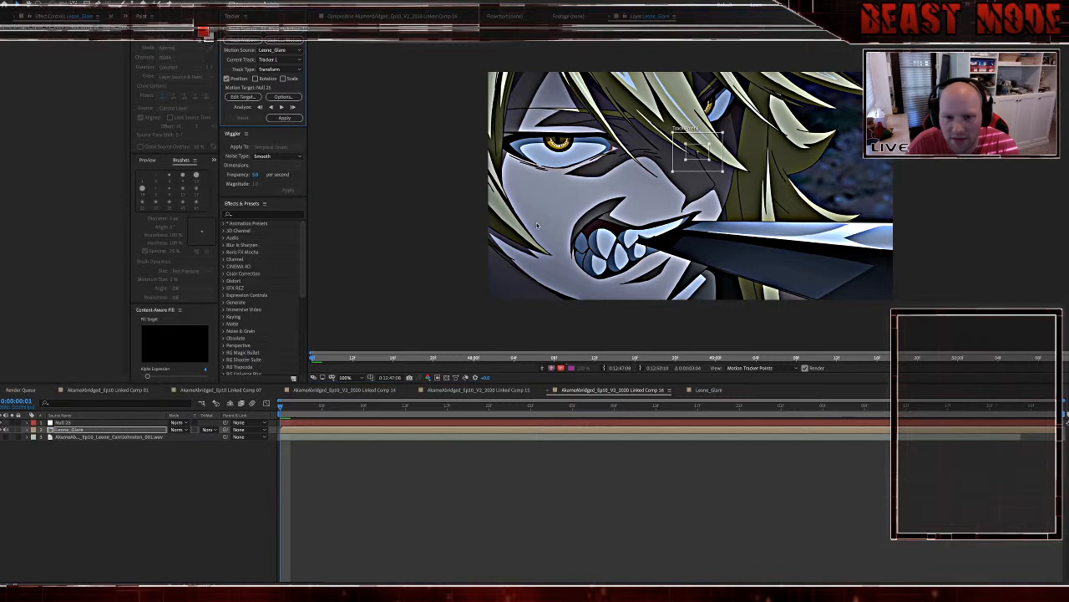
Step: Analyze Track Point 1 forward from the first frame, returning to about 0:00:00:17 to redo the frames up to 0:00:00:20 one at a time
{"action": "left_click", "coordinate": [281, 107]}
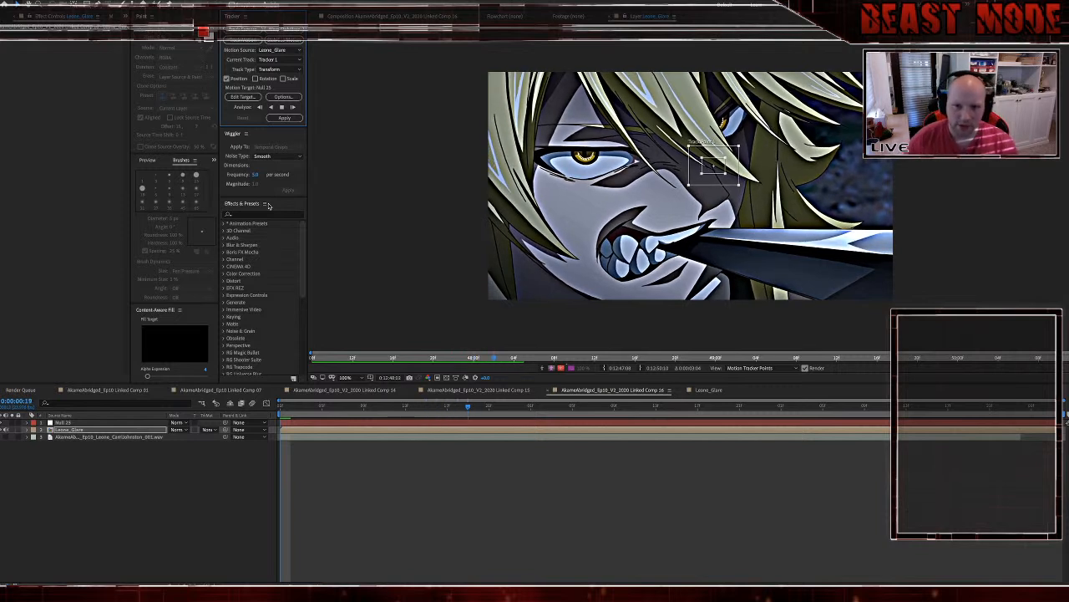
{"action": "left_click", "coordinate": [282, 108]}
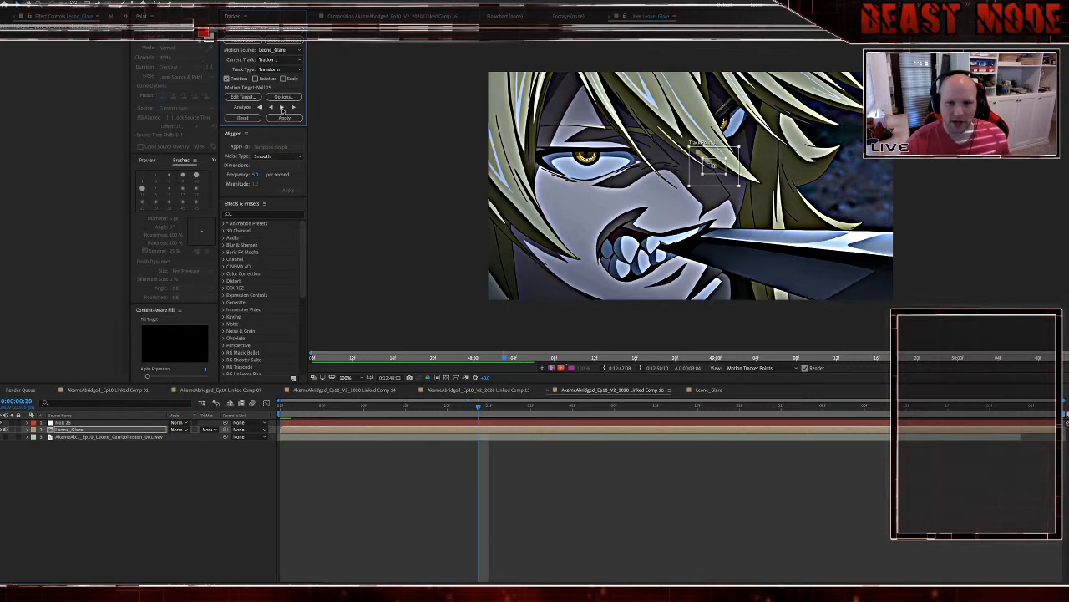
{"action": "left_click_drag", "start_coordinate": [480, 407], "coordinate": [444, 407]}
{"action": "left_click", "coordinate": [292, 108]}
{"action": "left_click", "coordinate": [293, 108]}
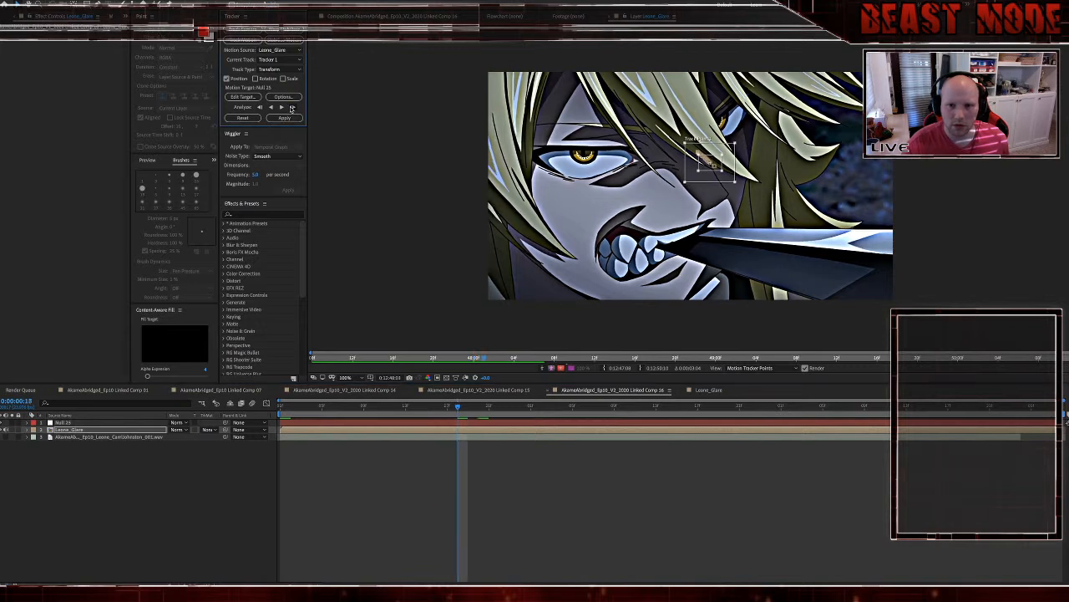
{"action": "left_click", "coordinate": [293, 108]}
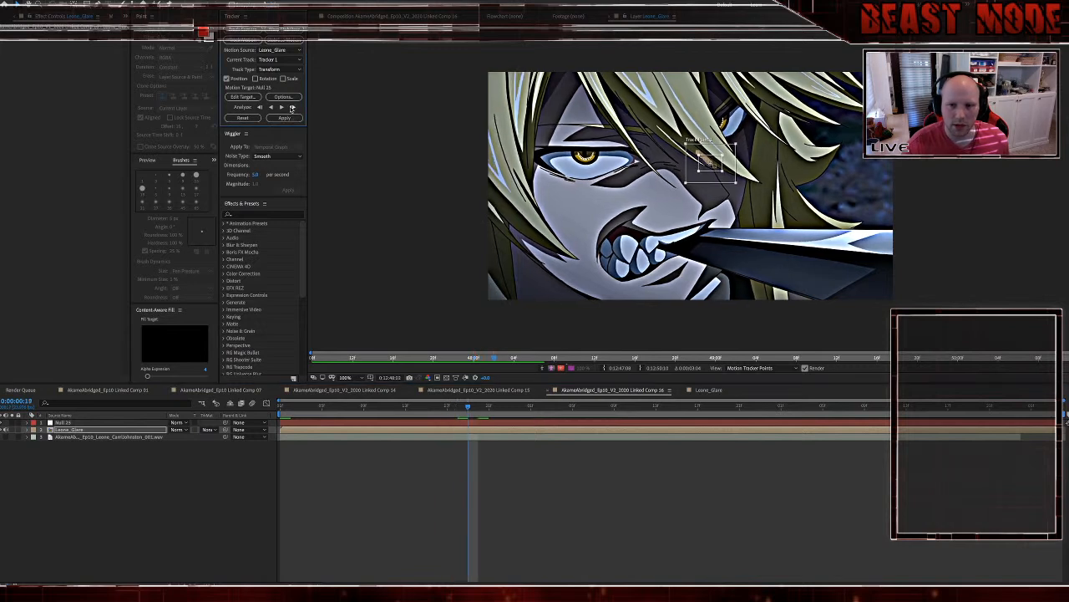
{"action": "left_click", "coordinate": [293, 107]}
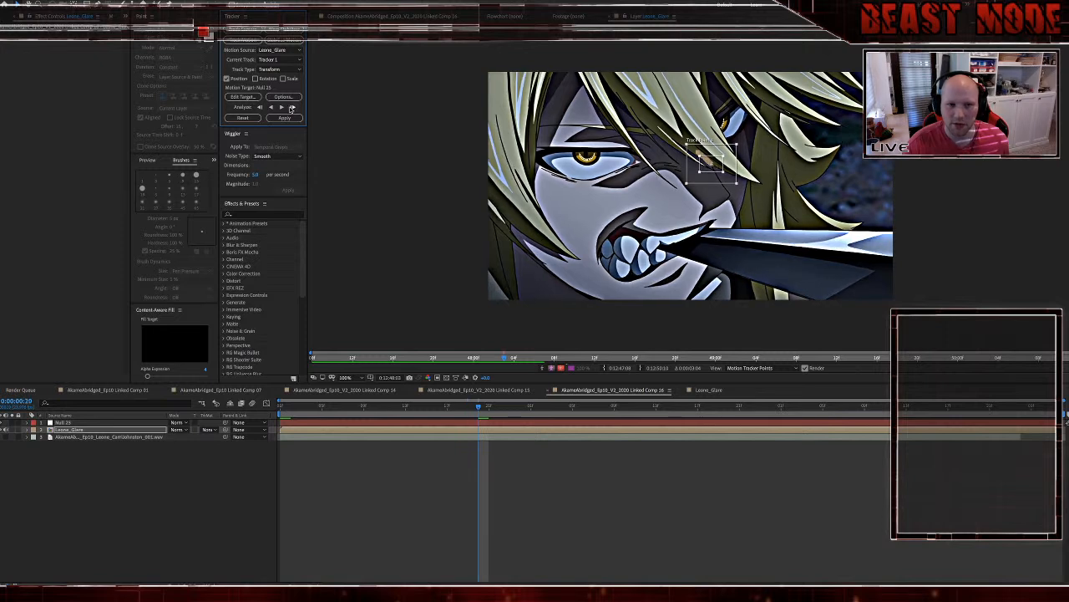
Step: Continue analyzing Track Point 1 forward in short runs from 0:00:00:20 to about 0:00:01:17
{"action": "left_click", "coordinate": [284, 109]}
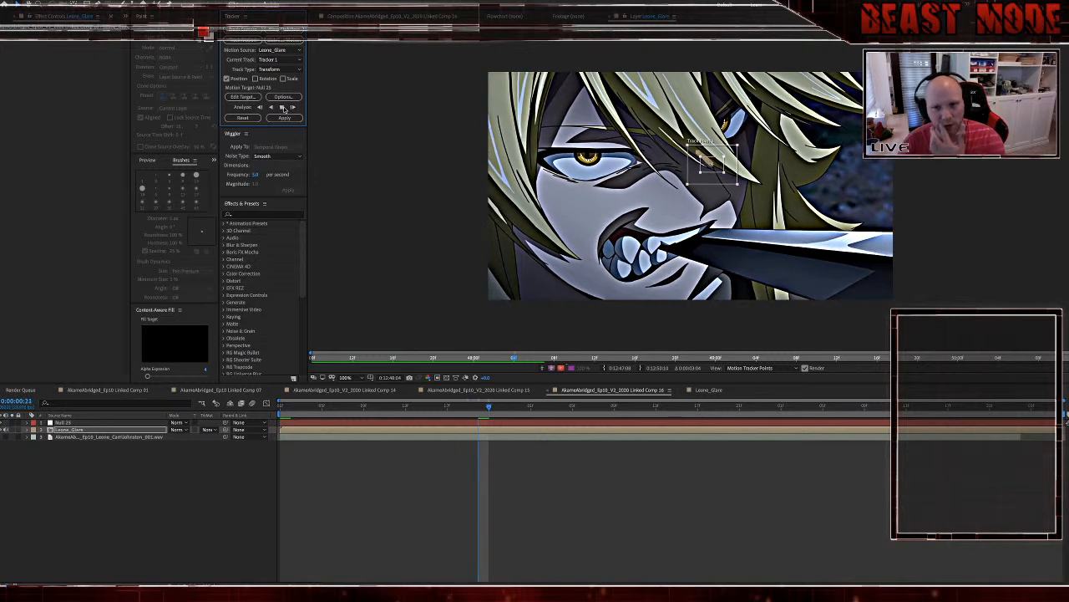
{"action": "left_click", "coordinate": [284, 109]}
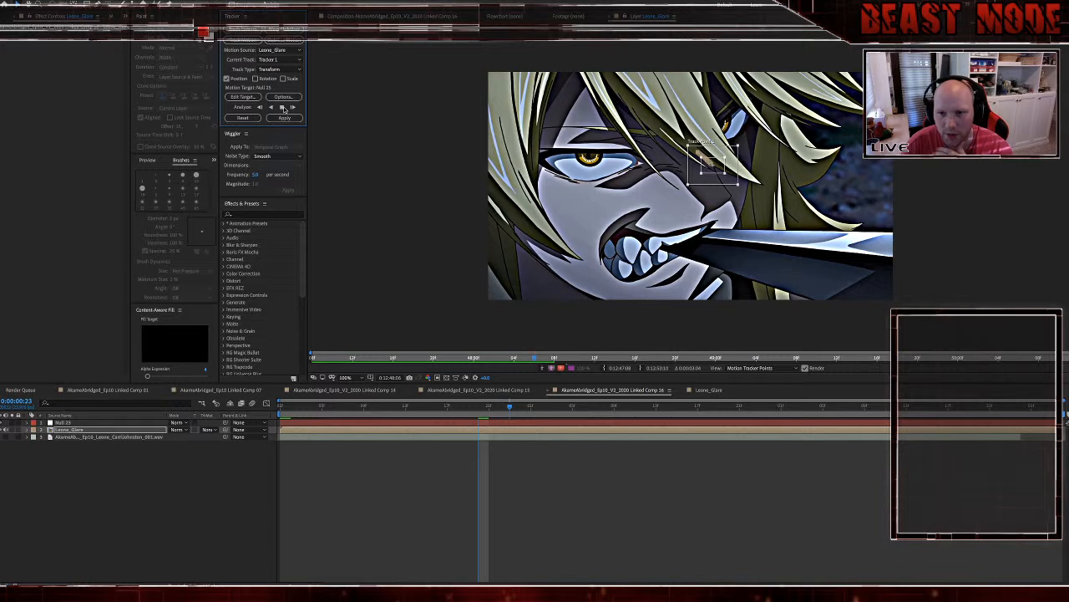
{"action": "left_click", "coordinate": [284, 109]}
{"action": "left_click", "coordinate": [284, 108]}
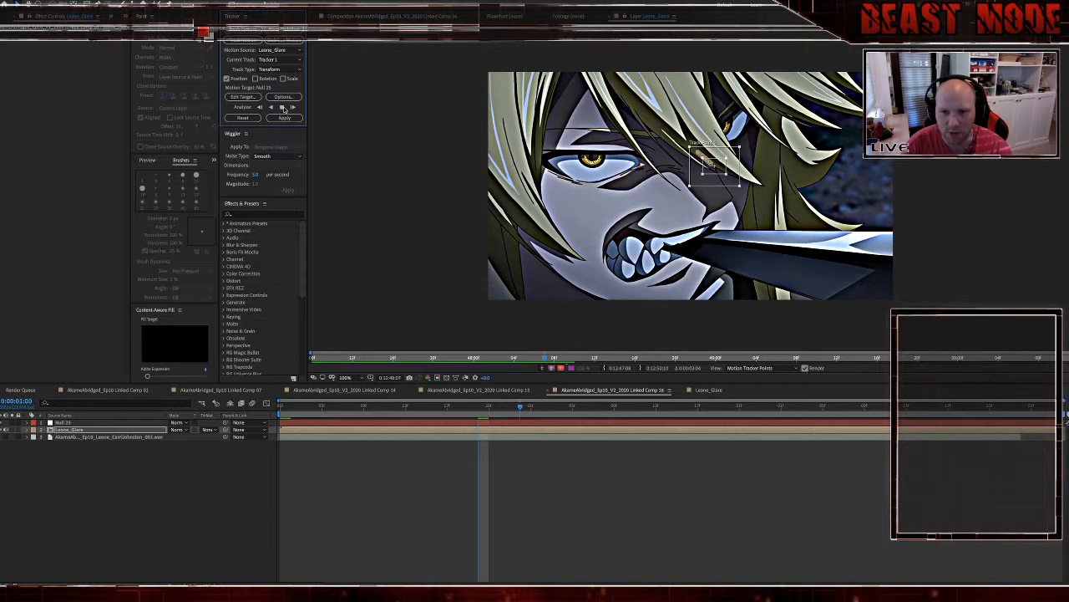
{"action": "left_click", "coordinate": [284, 109]}
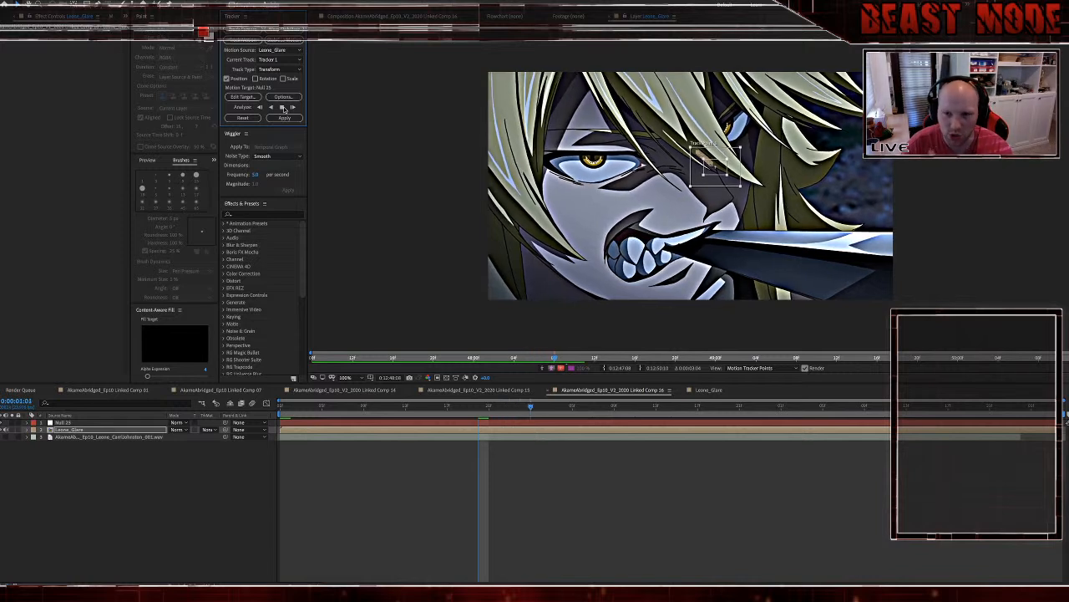
{"action": "left_click", "coordinate": [284, 109]}
{"action": "left_click", "coordinate": [284, 109]}
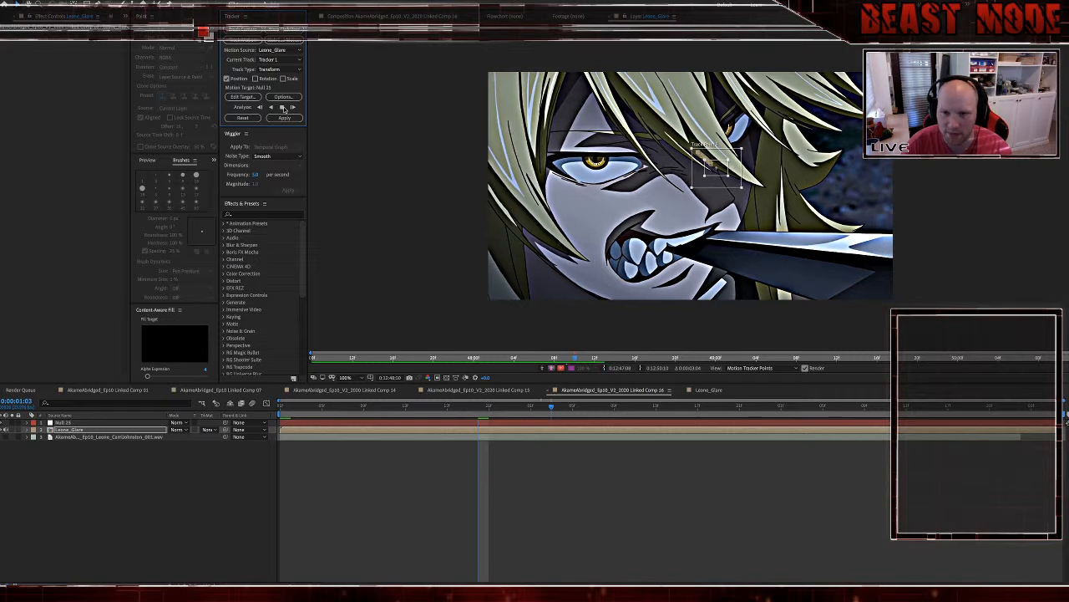
{"action": "left_click", "coordinate": [284, 108]}
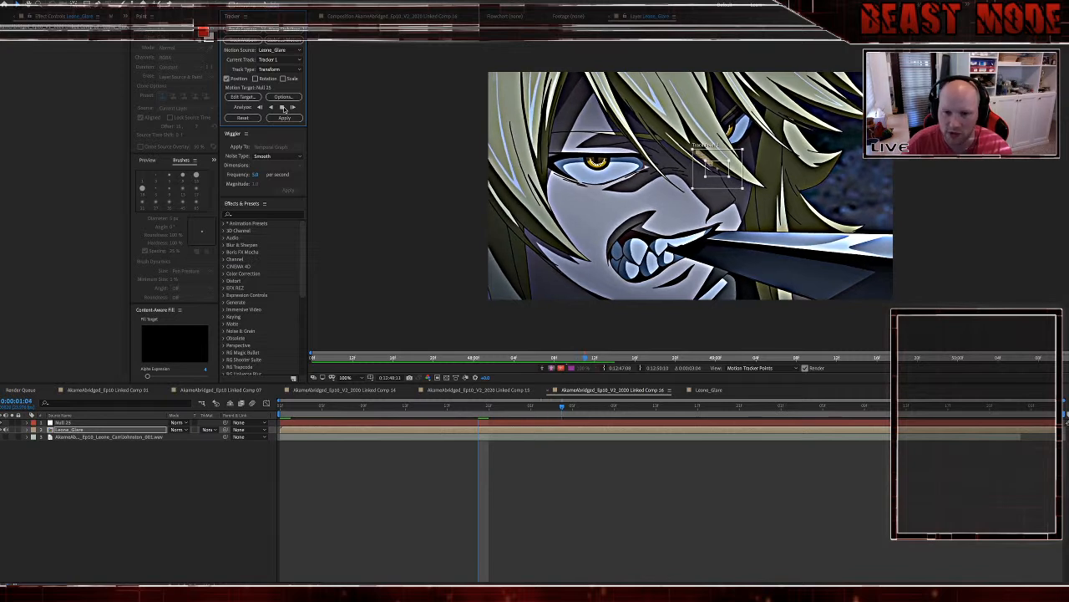
{"action": "left_click", "coordinate": [284, 108]}
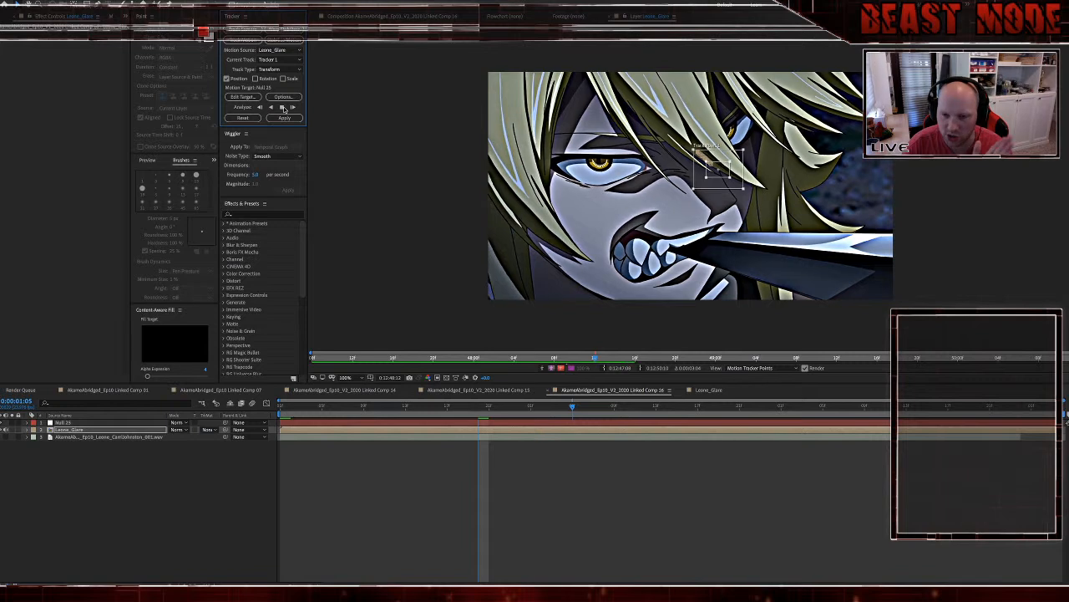
{"action": "left_click", "coordinate": [284, 108]}
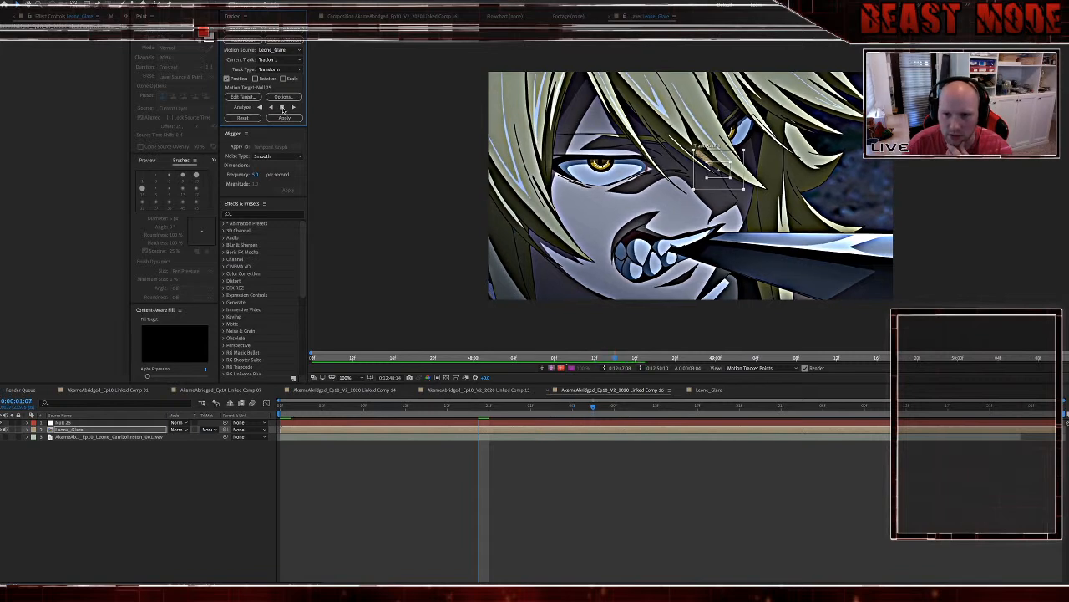
{"action": "left_click", "coordinate": [284, 108]}
{"action": "left_click", "coordinate": [284, 109]}
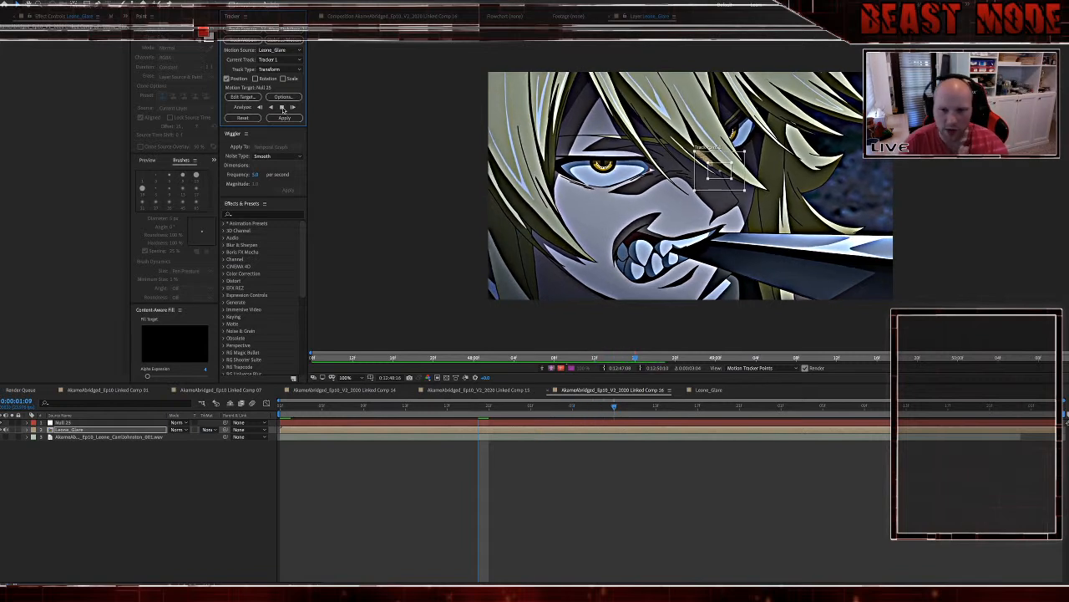
{"action": "left_click", "coordinate": [284, 109]}
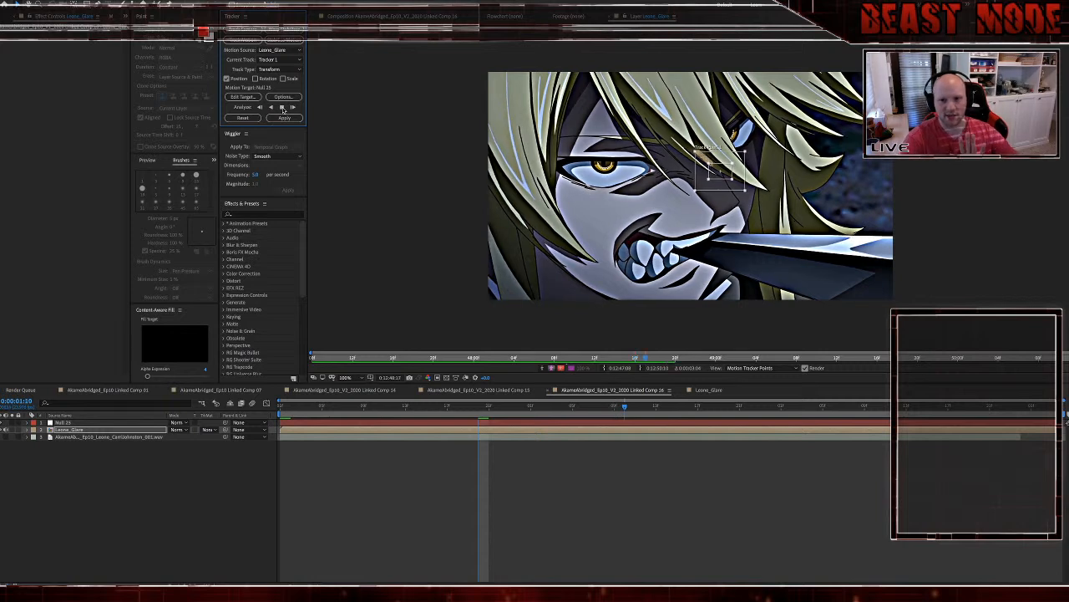
{"action": "left_click", "coordinate": [284, 109]}
{"action": "left_click", "coordinate": [284, 109]}
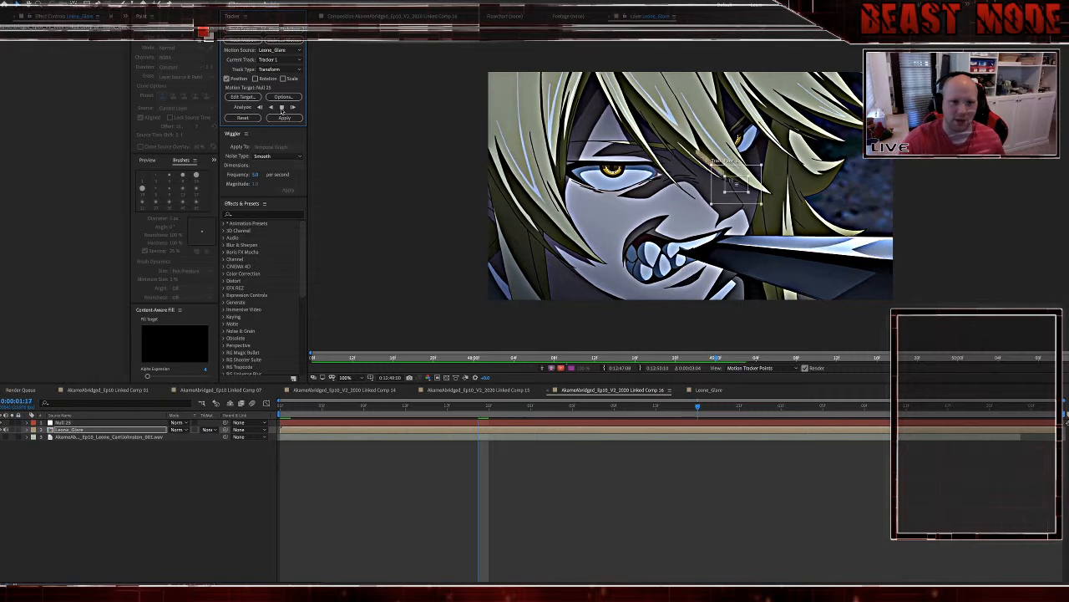
Step: Go back to 0:00:01:15 and re-analyze Track Point 1 forward to 0:00:02:07
{"action": "left_click", "coordinate": [698, 413]}
{"action": "key", "text": "Page_Up"}
{"action": "key", "text": "Page_Up"}
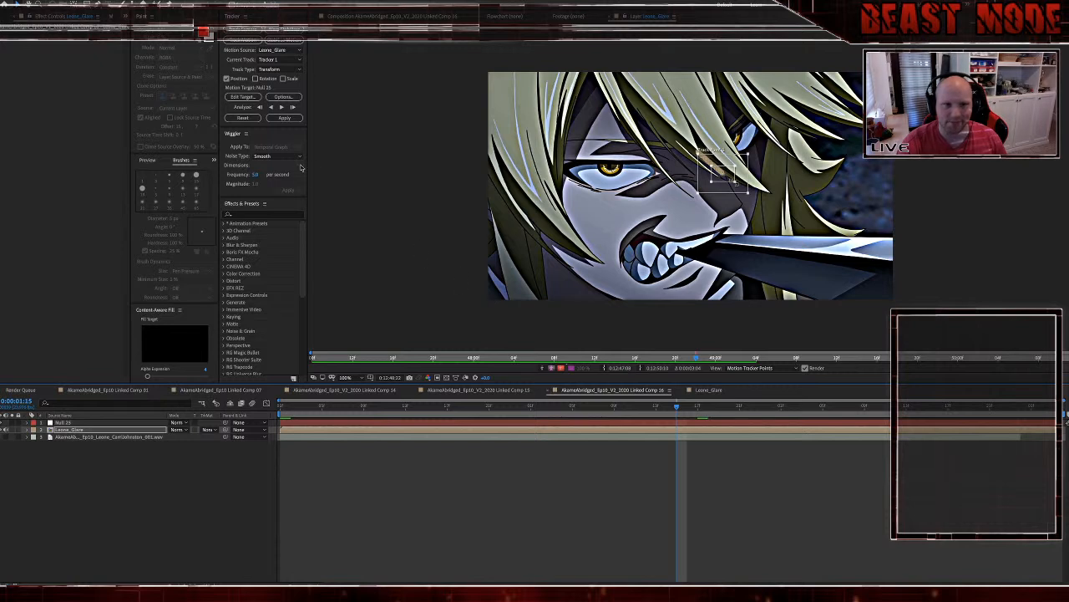
{"action": "left_click", "coordinate": [291, 108]}
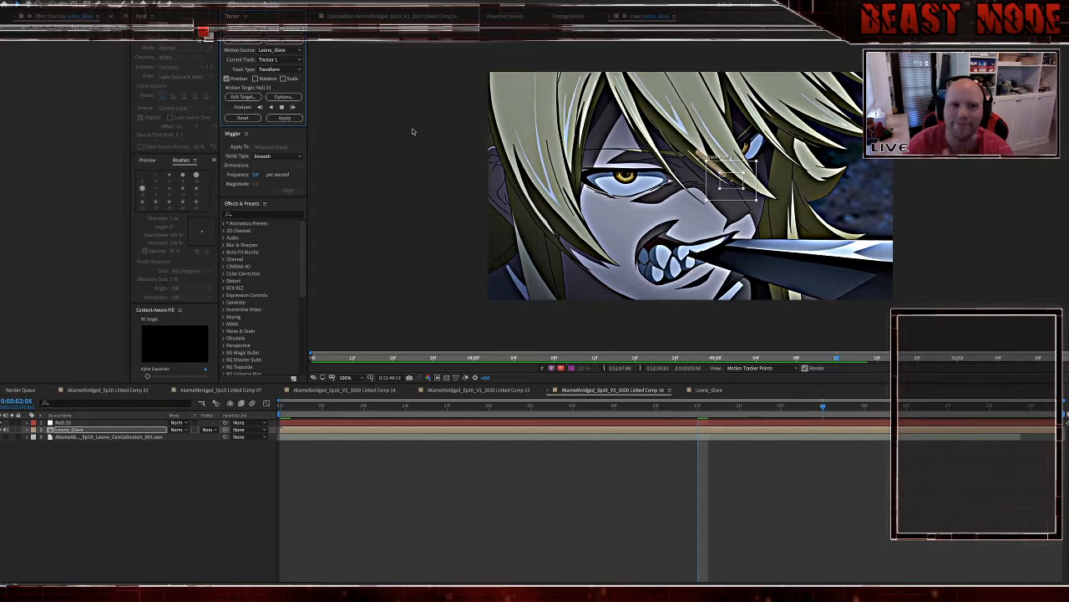
{"action": "left_click", "coordinate": [284, 110]}
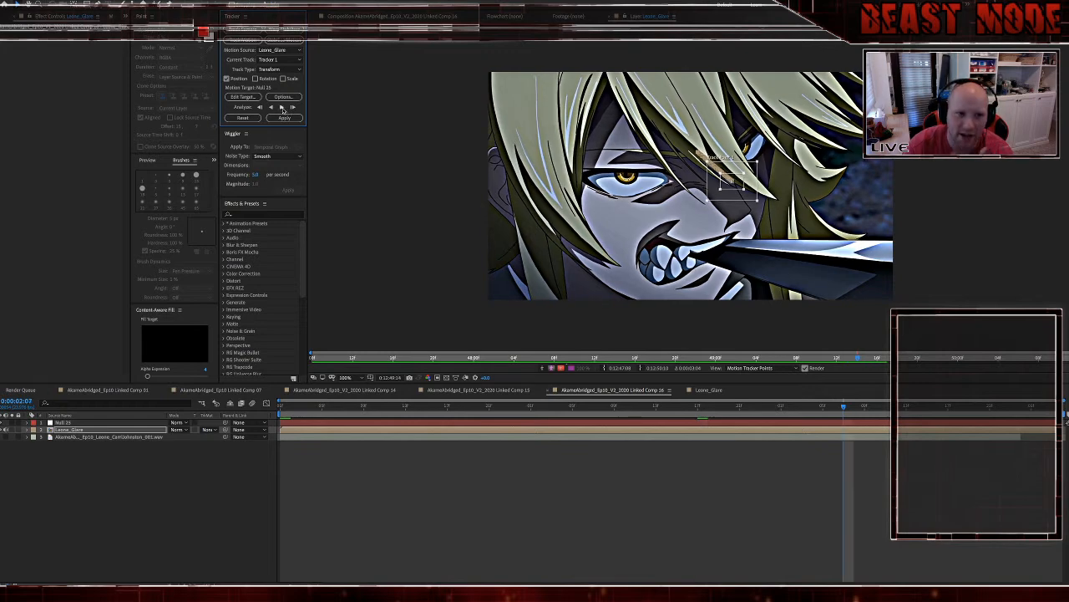
Step: Return to the first frame, enable scale tracking, and place Track Point 2 on the light streak beside Leone's chin
{"action": "left_click", "coordinate": [283, 407]}
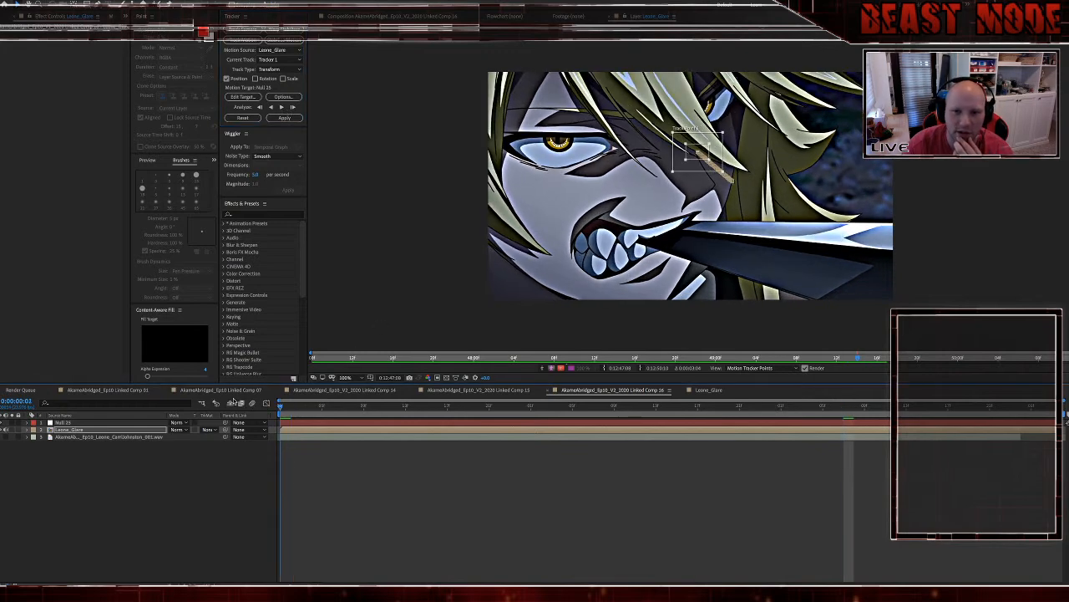
{"action": "left_click", "coordinate": [282, 78]}
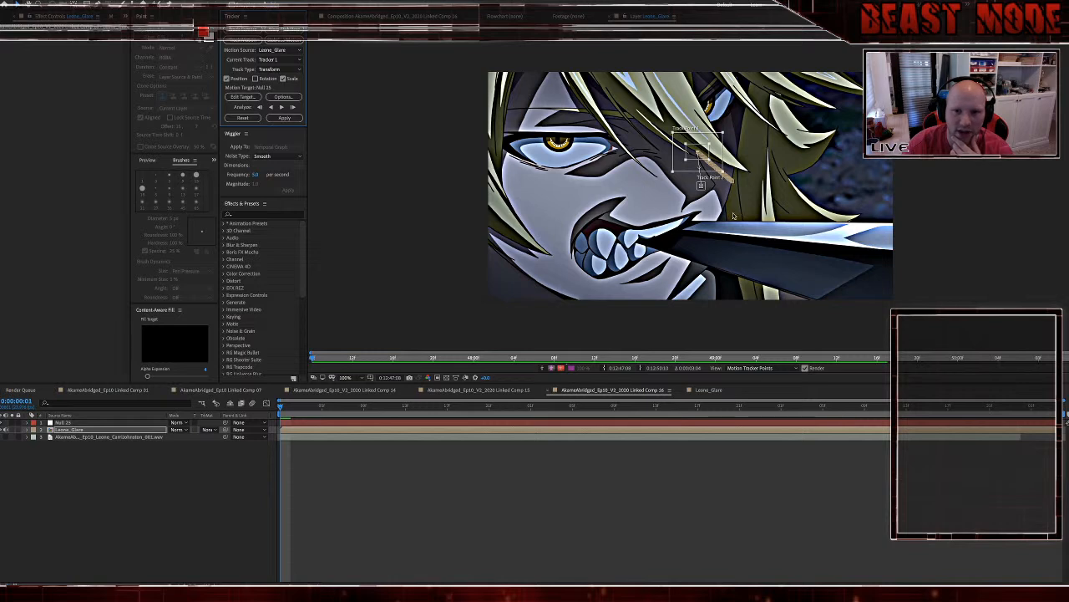
{"action": "left_click_drag", "start_coordinate": [701, 187], "coordinate": [702, 281]}
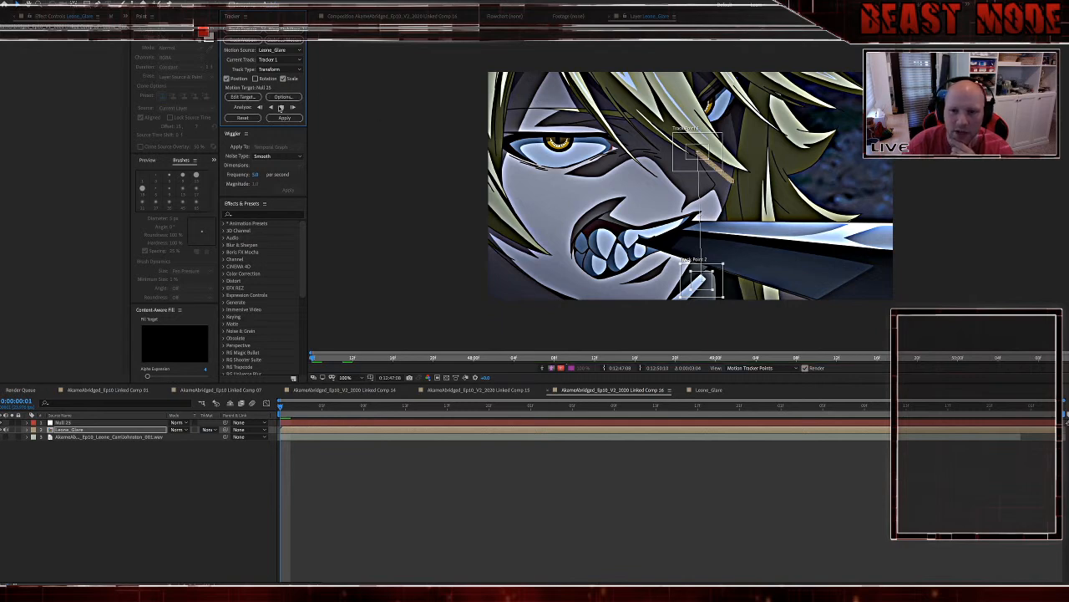
Step: Analyze both track points forward from the first frame to 0:00:03:01, checking and resuming the track around 0:00:01:08
{"action": "left_click", "coordinate": [281, 108]}
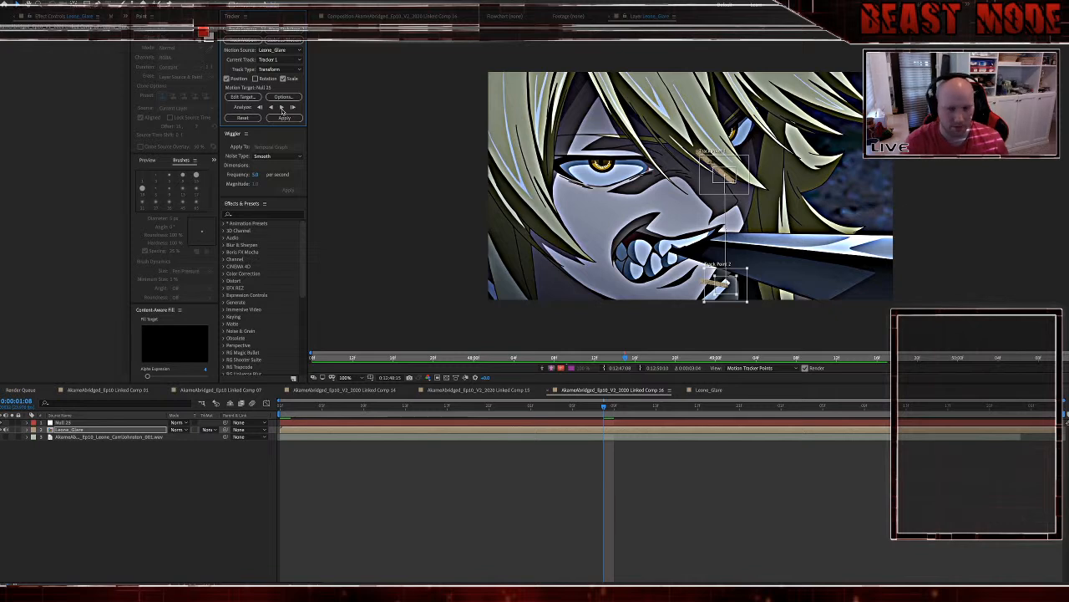
{"action": "key", "text": "Page_Down"}
{"action": "key", "text": "Page_Up"}
{"action": "left_click", "coordinate": [293, 108]}
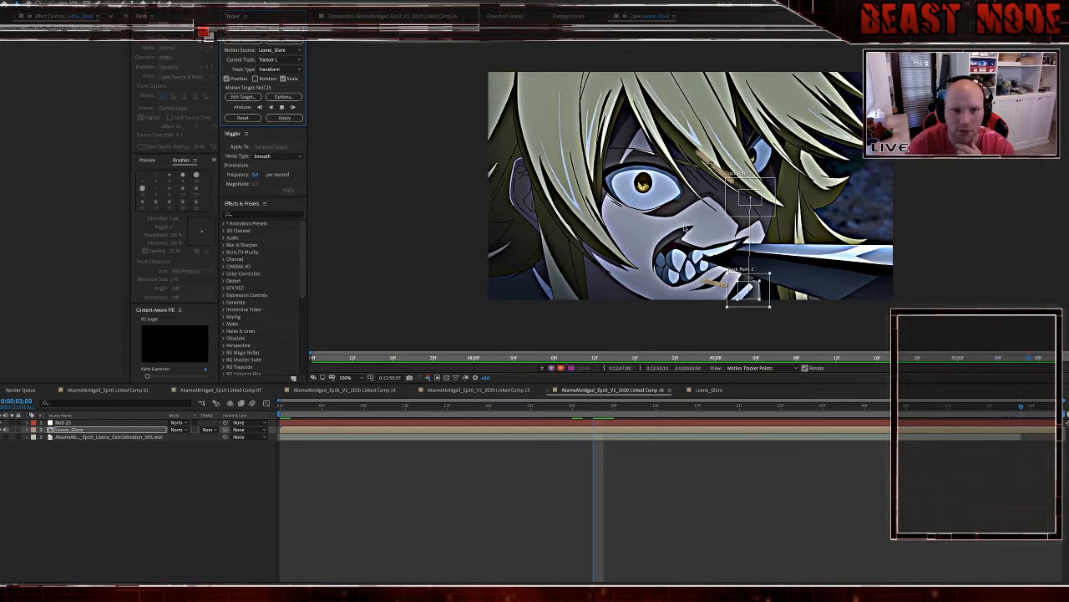
{"action": "left_click", "coordinate": [282, 107]}
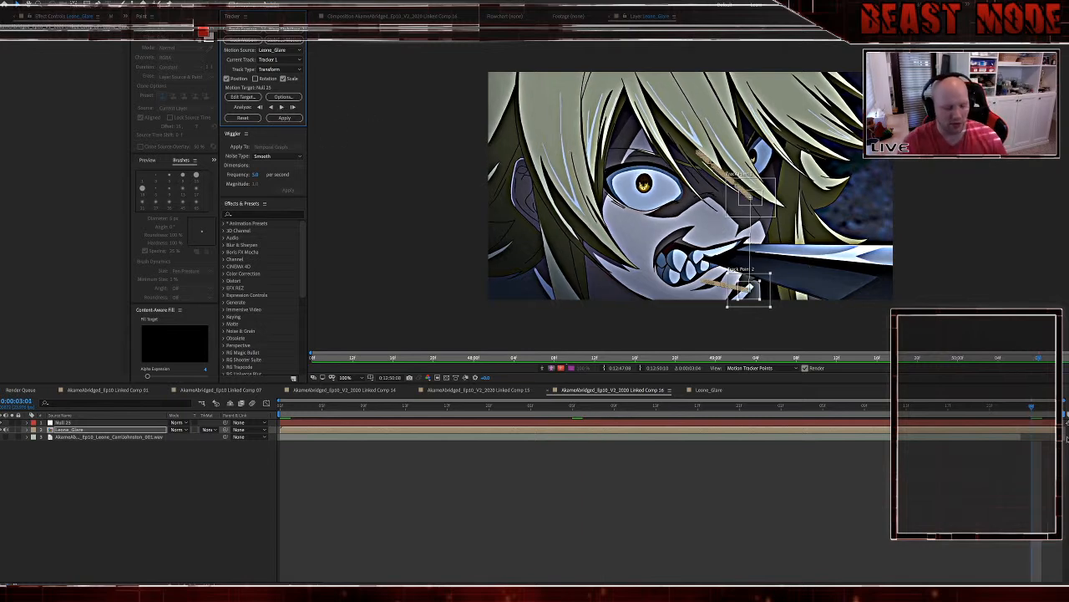
Step: Step back through the tracked frames to 0:00:02:00 and re-analyze both track points forward one frame at a time
{"action": "key", "text": "Page_Up"}
{"action": "key", "text": "Page_Up"}
{"action": "key", "text": "Page_Up"}
{"action": "key", "text": "Page_Up"}
{"action": "key", "text": "Page_Up"}
{"action": "key", "text": "Page_Up"}
{"action": "key", "text": "Page_Up"}
{"action": "key", "text": "Page_Up"}
{"action": "key", "text": "Page_Up"}
{"action": "key", "text": "Page_Up"}
{"action": "key", "text": "Page_Up"}
{"action": "key", "text": "Page_Up"}
{"action": "key", "text": "Page_Up"}
{"action": "key", "text": "Page_Up"}
{"action": "key", "text": "Page_Up"}
{"action": "key", "text": "Page_Up"}
{"action": "key", "text": "Page_Up"}
{"action": "key", "text": "Page_Up"}
{"action": "key", "text": "Page_Up"}
{"action": "key", "text": "Page_Up"}
{"action": "key", "text": "Page_Up"}
{"action": "key", "text": "Page_Up"}
{"action": "key", "text": "Page_Up"}
{"action": "key", "text": "Page_Up"}
{"action": "key", "text": "Page_Up"}
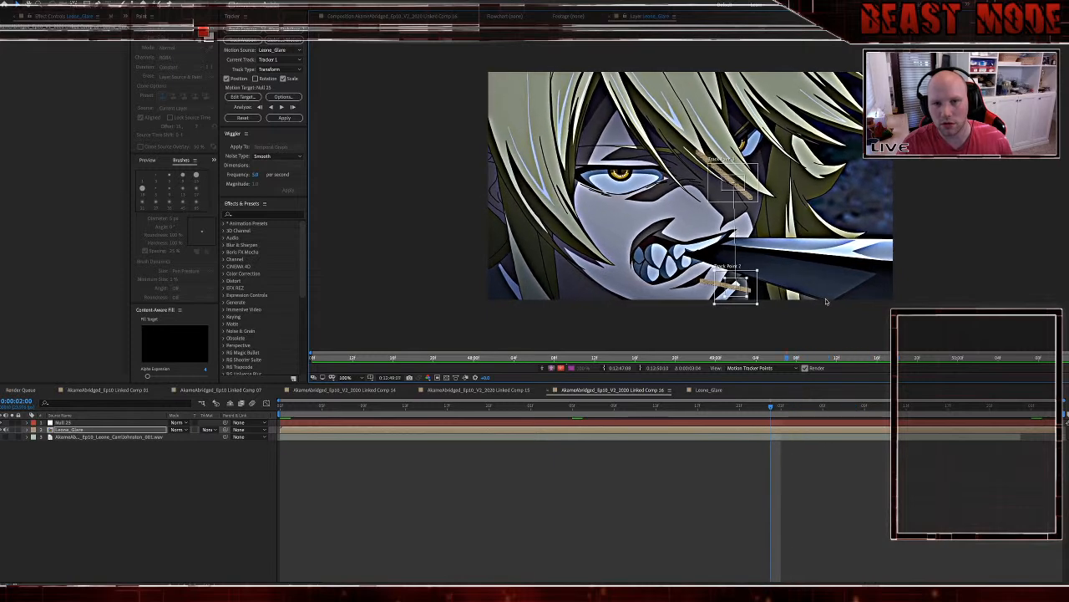
{"action": "left_click", "coordinate": [294, 110]}
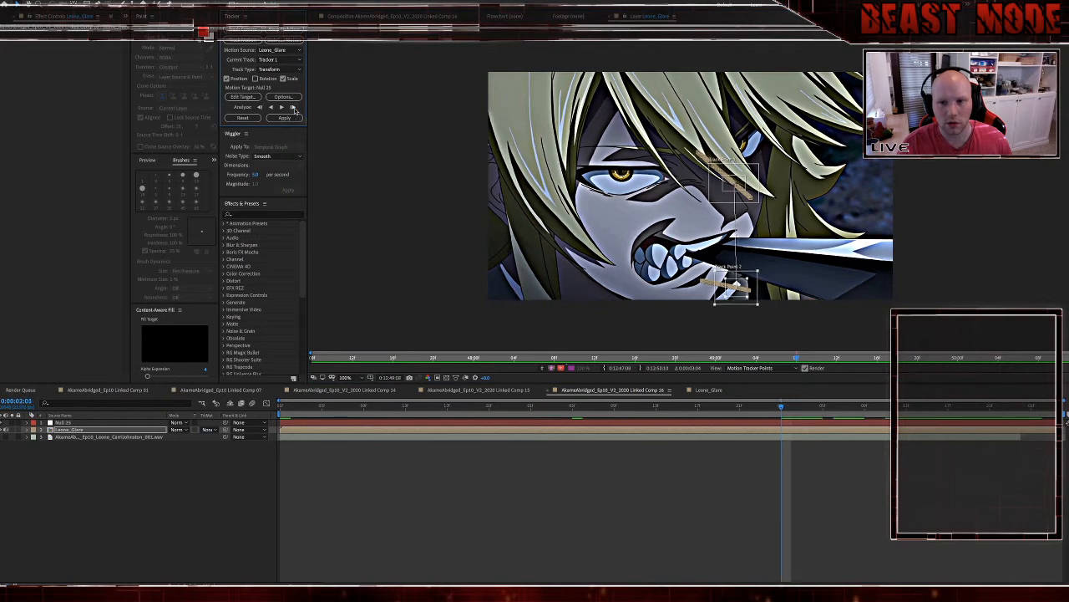
{"action": "left_click", "coordinate": [294, 110]}
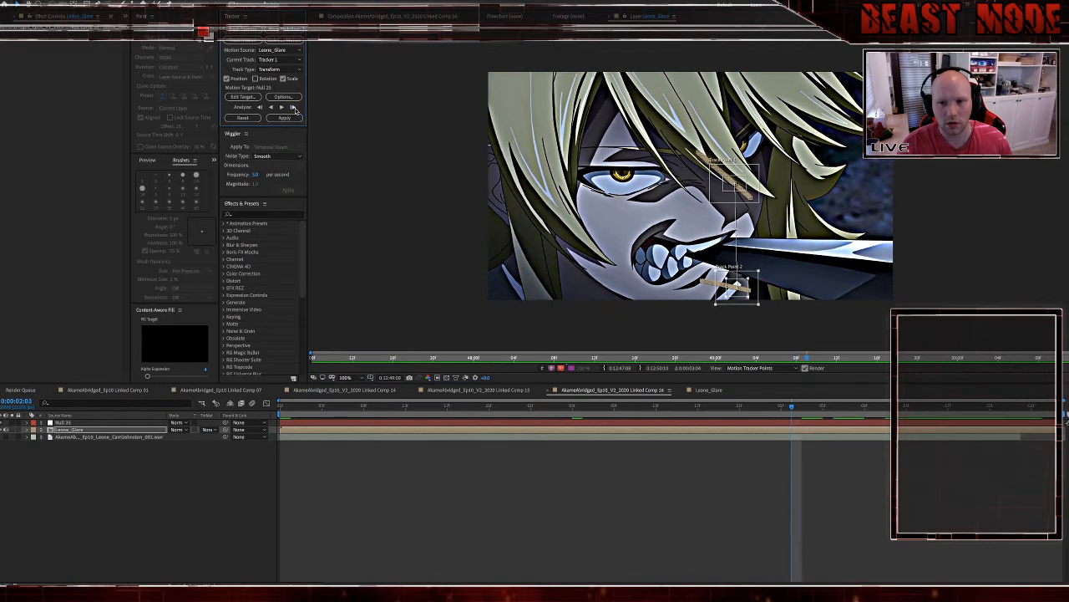
Step: Return to 0:00:00:17 and re-analyze both track points forward one frame at a time
{"action": "left_click_drag", "start_coordinate": [799, 407], "coordinate": [448, 368]}
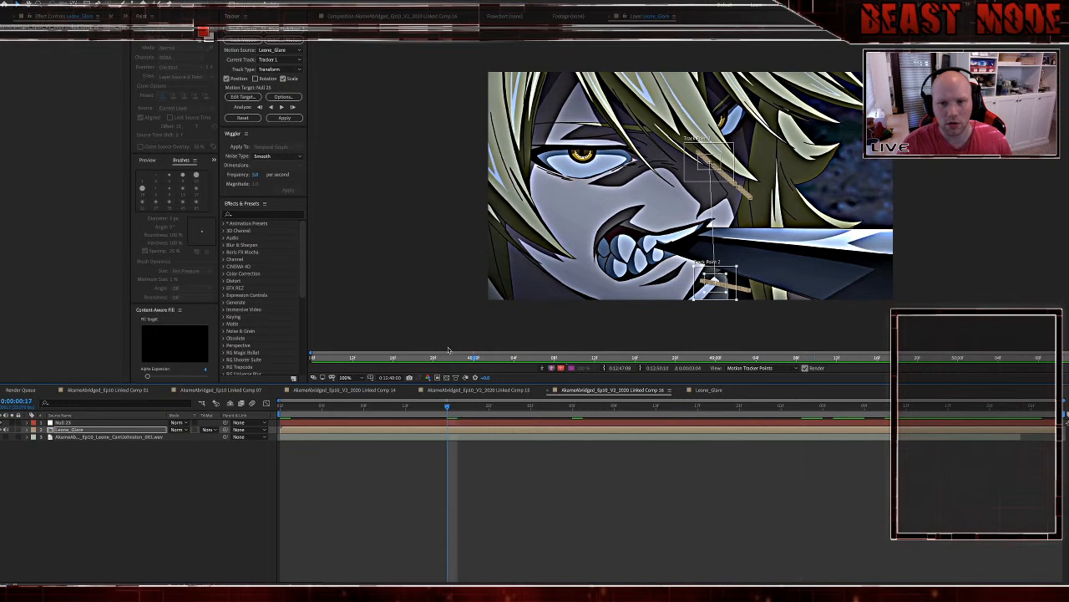
{"action": "left_click", "coordinate": [292, 109]}
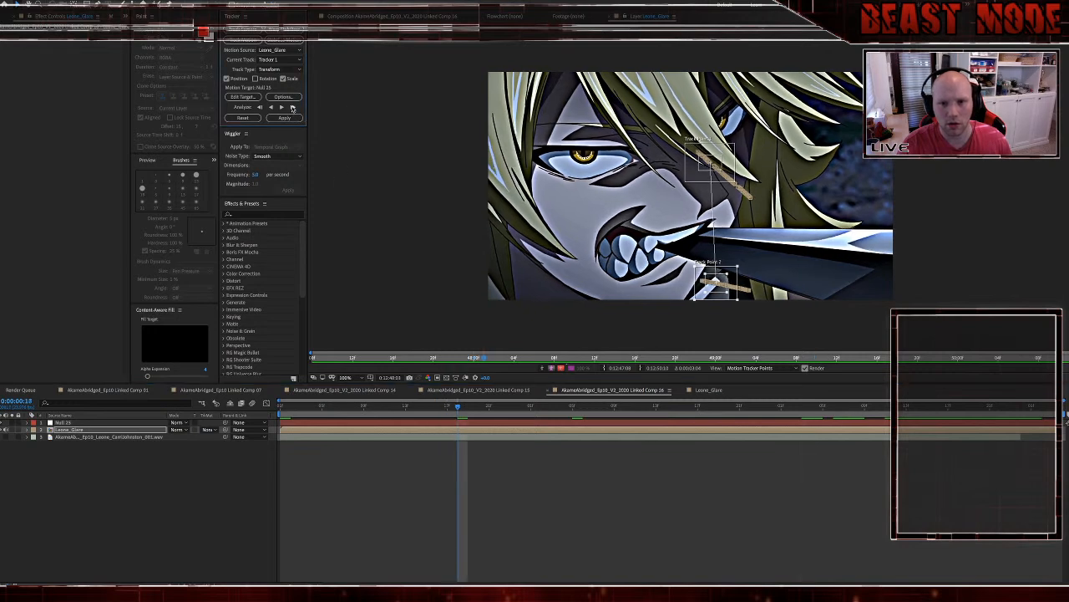
{"action": "left_click", "coordinate": [292, 108]}
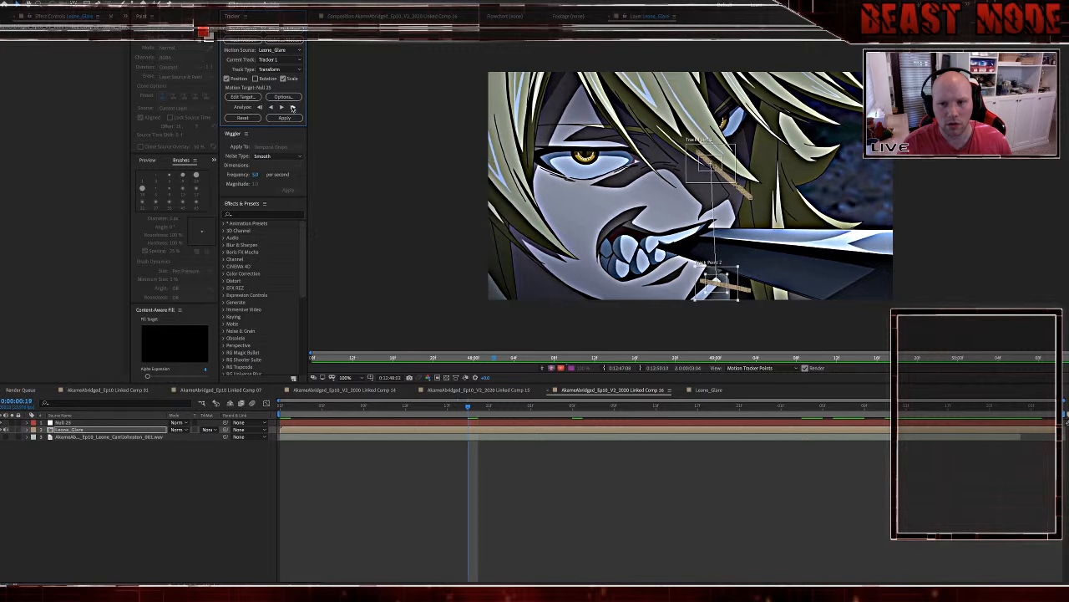
{"action": "left_click", "coordinate": [292, 108]}
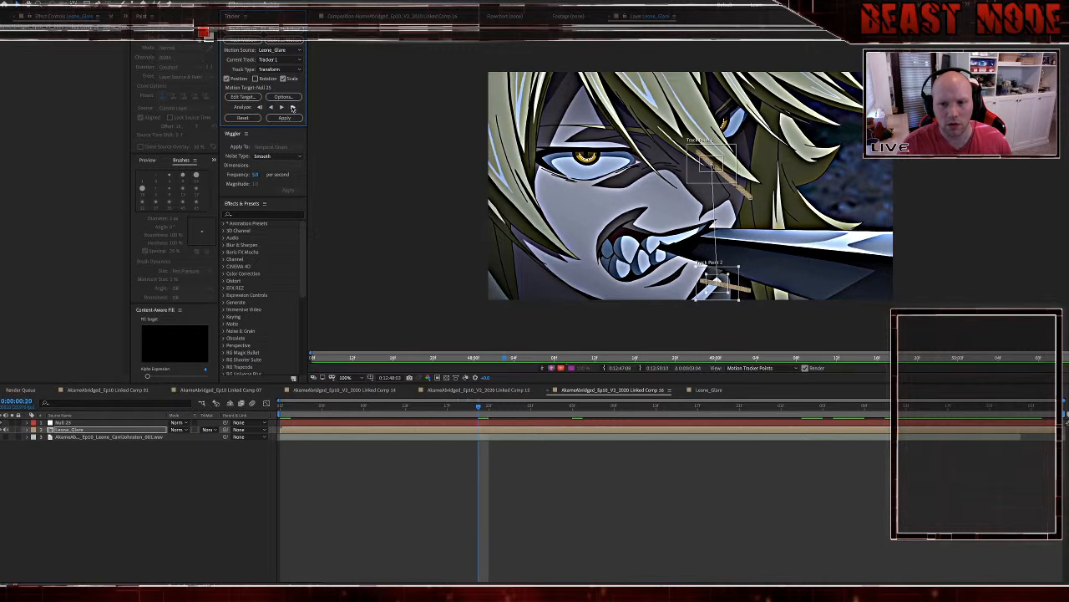
{"action": "left_click", "coordinate": [292, 108]}
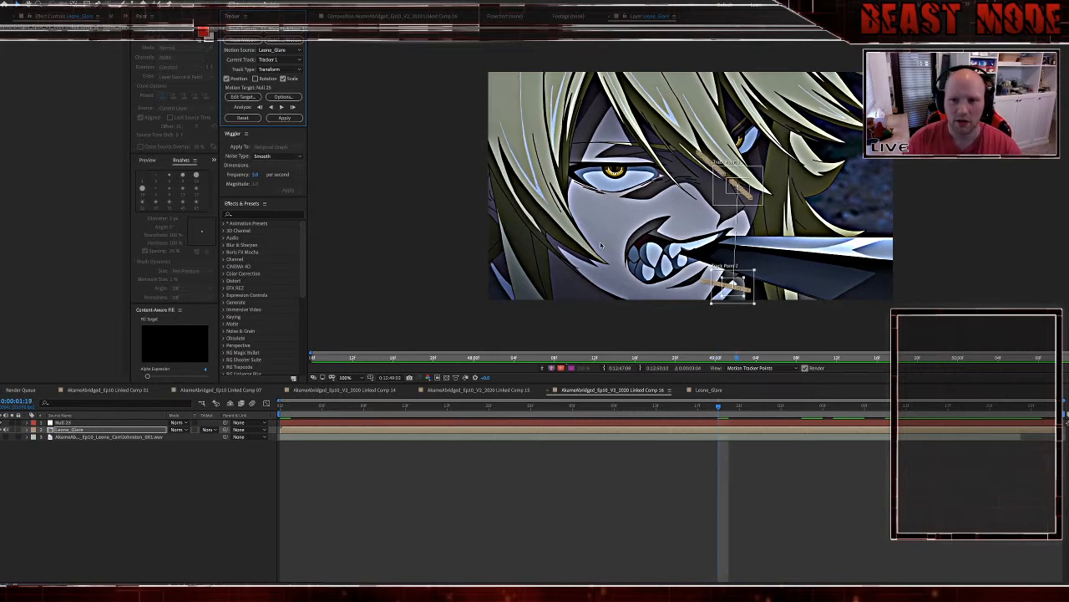
Step: Step back to 0:00:01:16 and re-analyze both track points forward frame by frame to 0:00:01:21
{"action": "key", "text": "Page_Up"}
{"action": "key", "text": "Page_Up"}
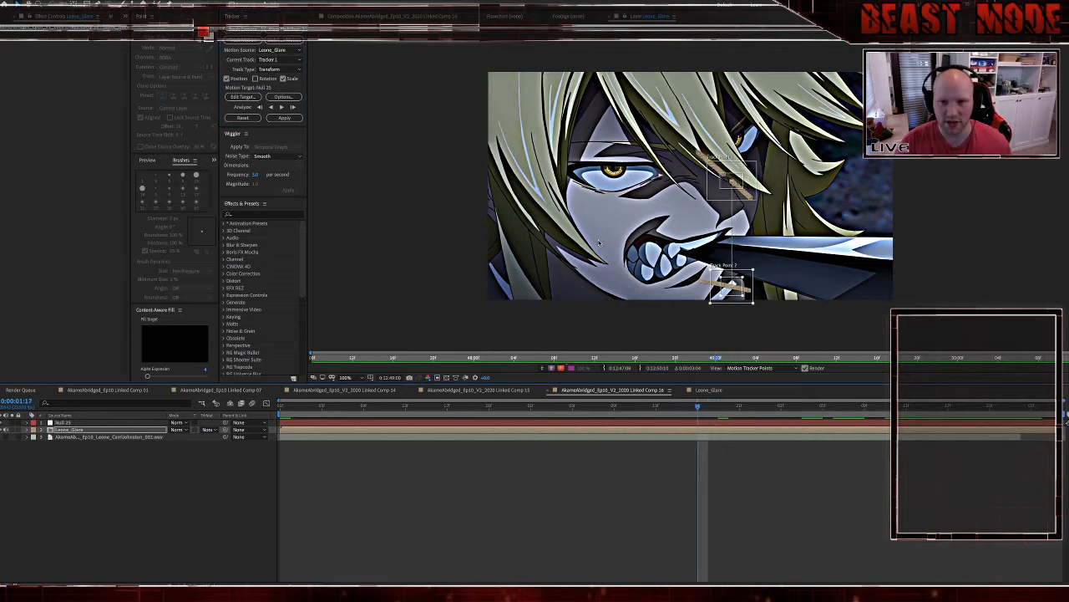
{"action": "key", "text": "Page_Up"}
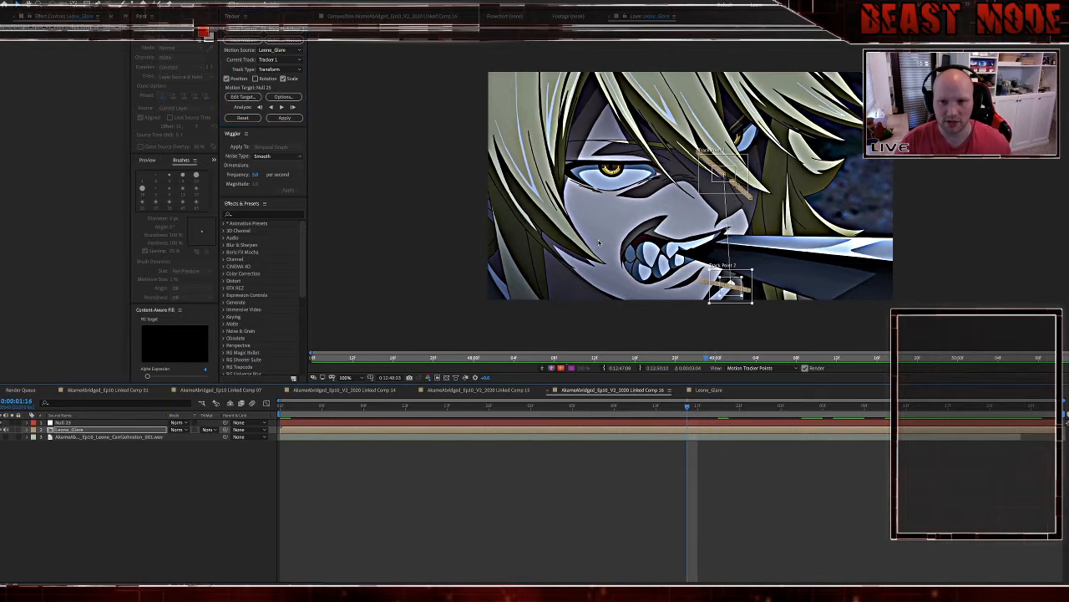
{"action": "left_click", "coordinate": [292, 107]}
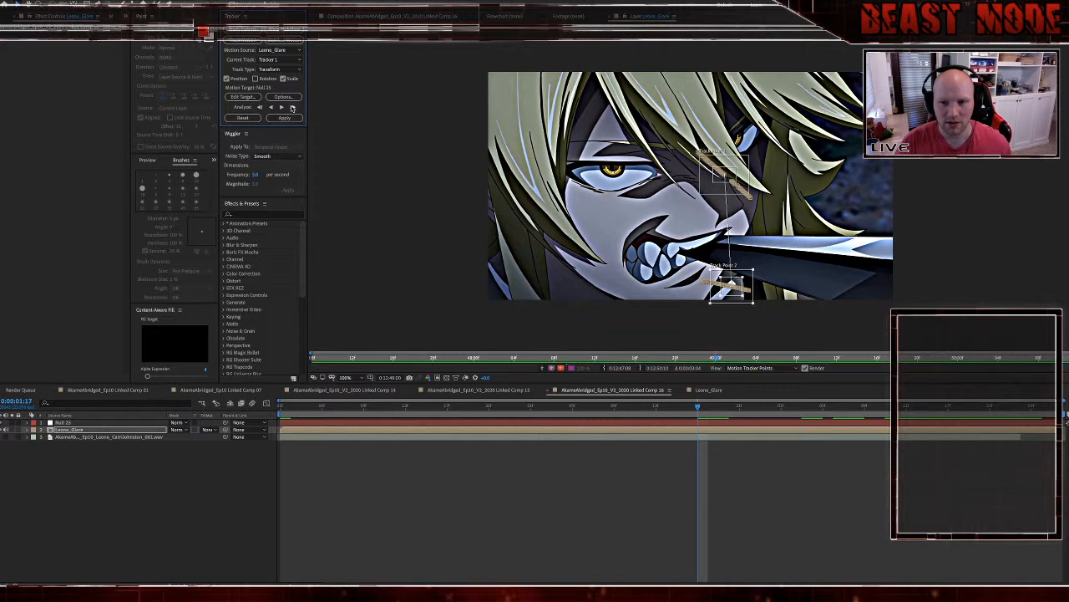
{"action": "left_click", "coordinate": [291, 107]}
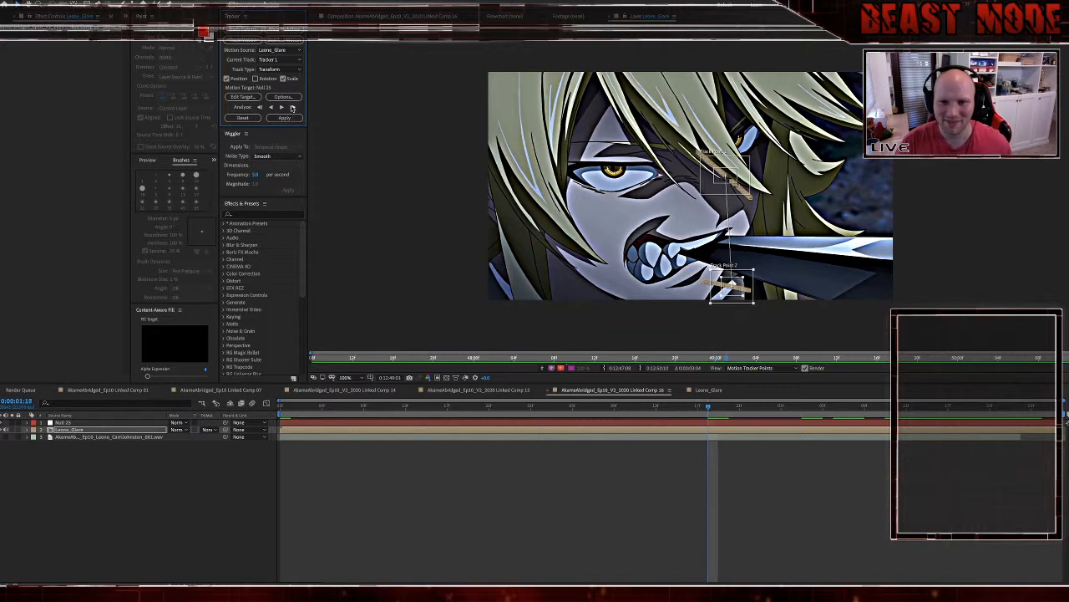
{"action": "left_click", "coordinate": [292, 108]}
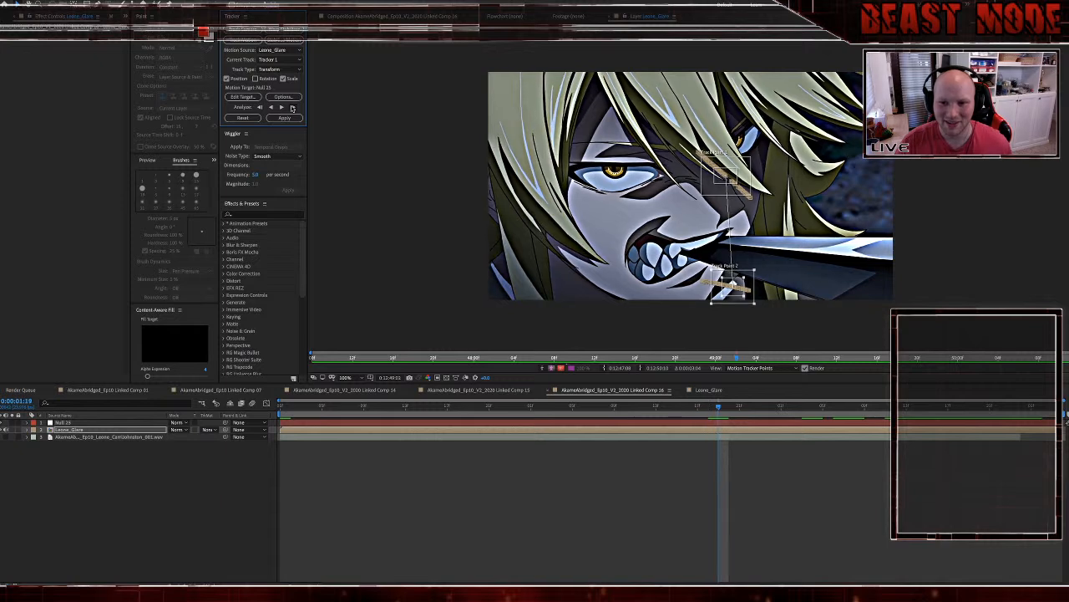
{"action": "left_click", "coordinate": [292, 108]}
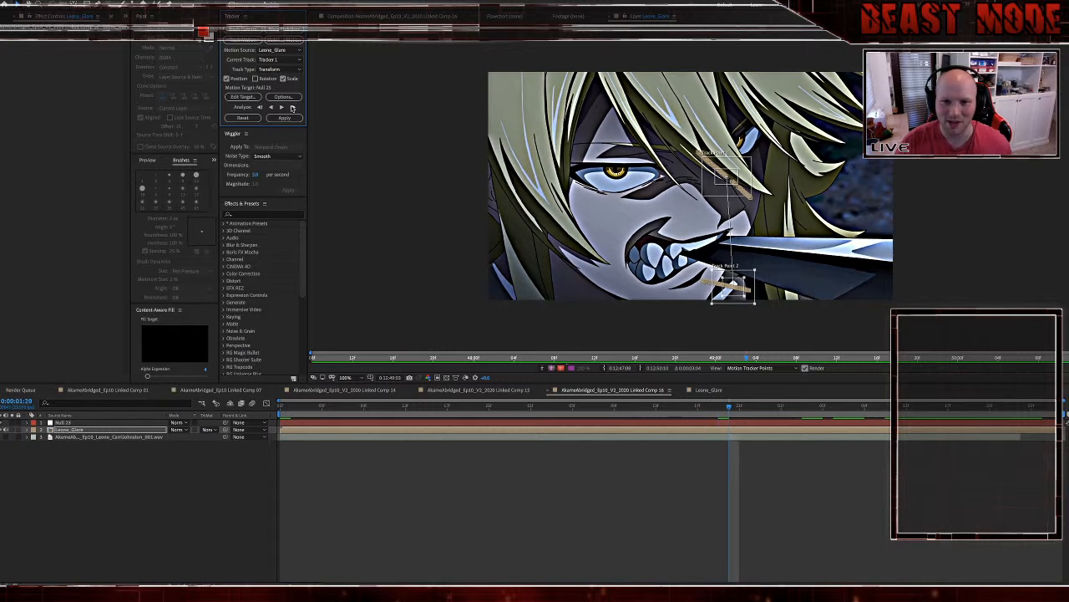
{"action": "left_click", "coordinate": [291, 107]}
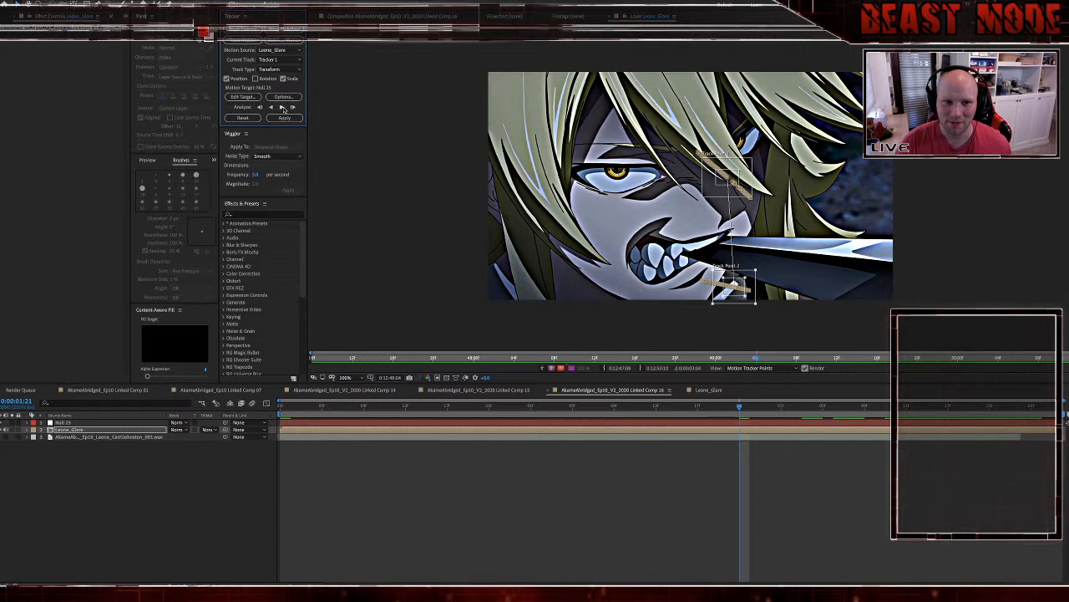
Step: Continue analyzing both track points forward from 0:00:01:21 through to the shot's last frame at 0:00:03:03
{"action": "left_click", "coordinate": [283, 108]}
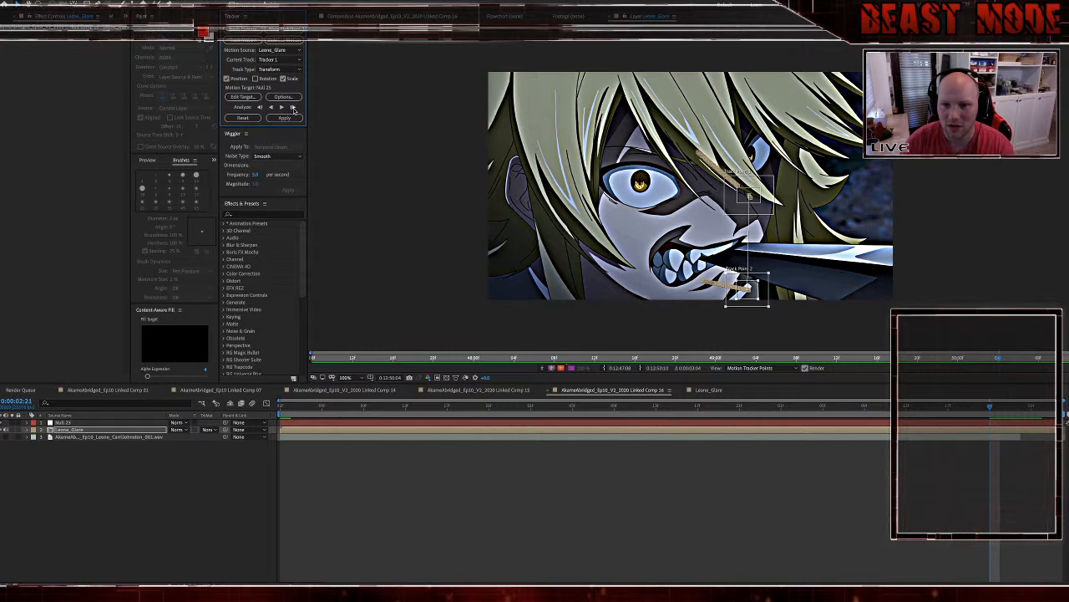
{"action": "left_click", "coordinate": [293, 108]}
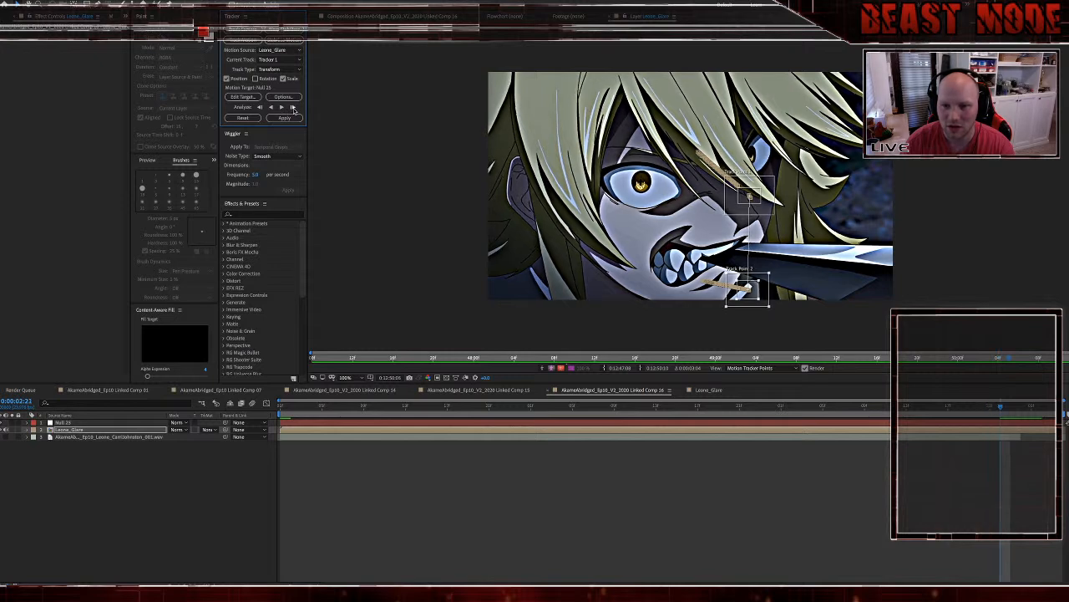
{"action": "left_click", "coordinate": [293, 109]}
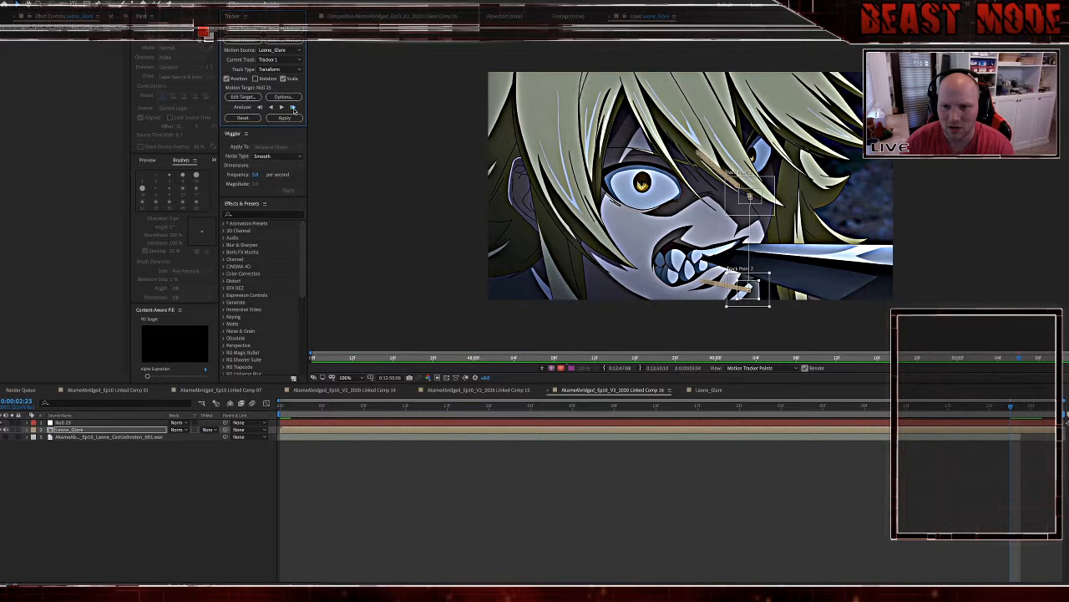
{"action": "left_click", "coordinate": [294, 109]}
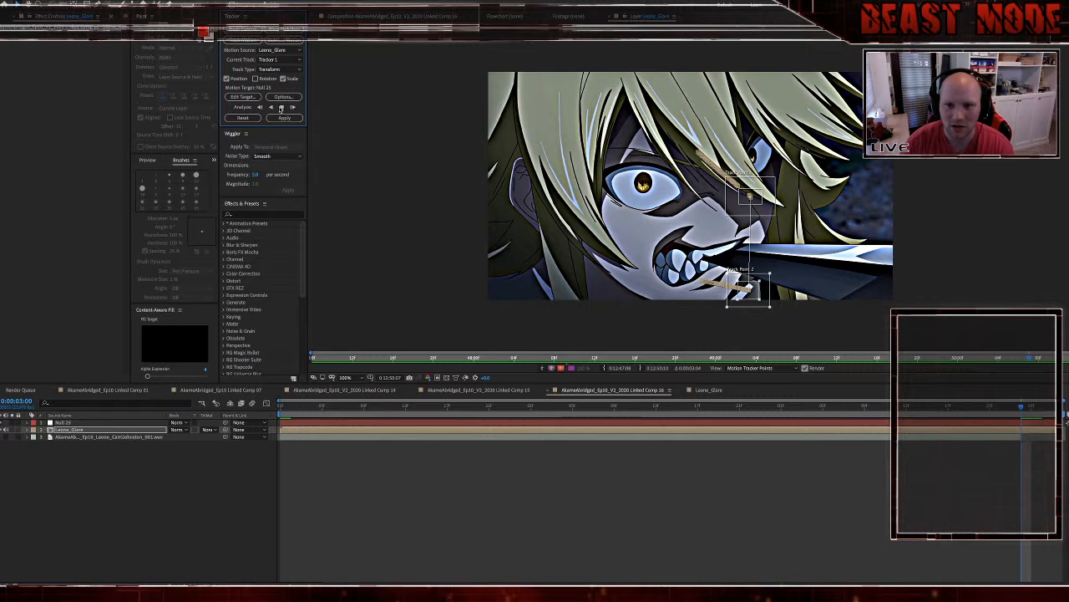
{"action": "left_click", "coordinate": [281, 109]}
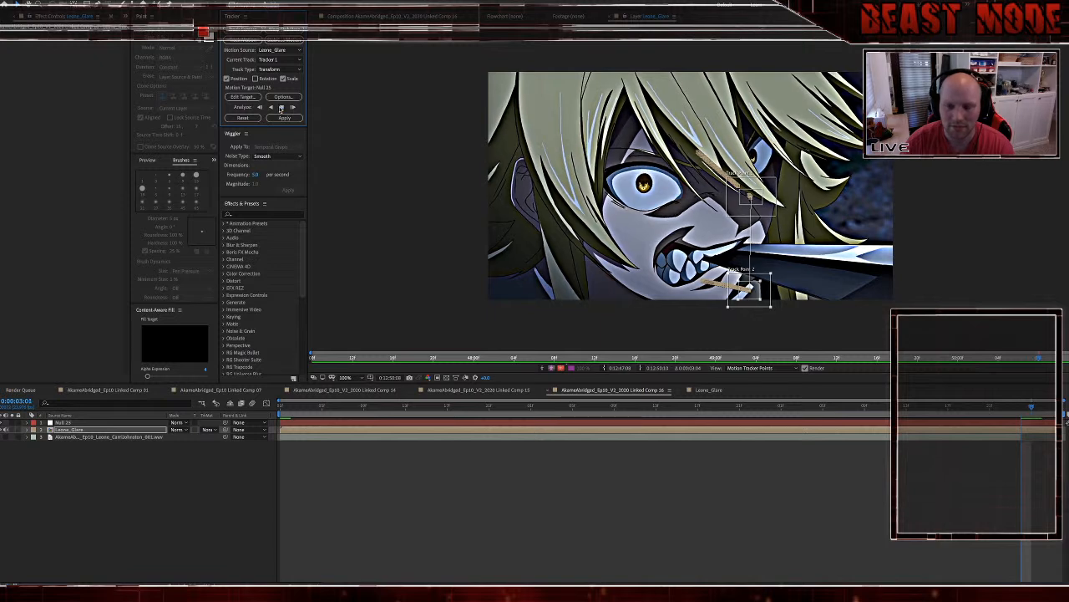
{"action": "left_click", "coordinate": [280, 109]}
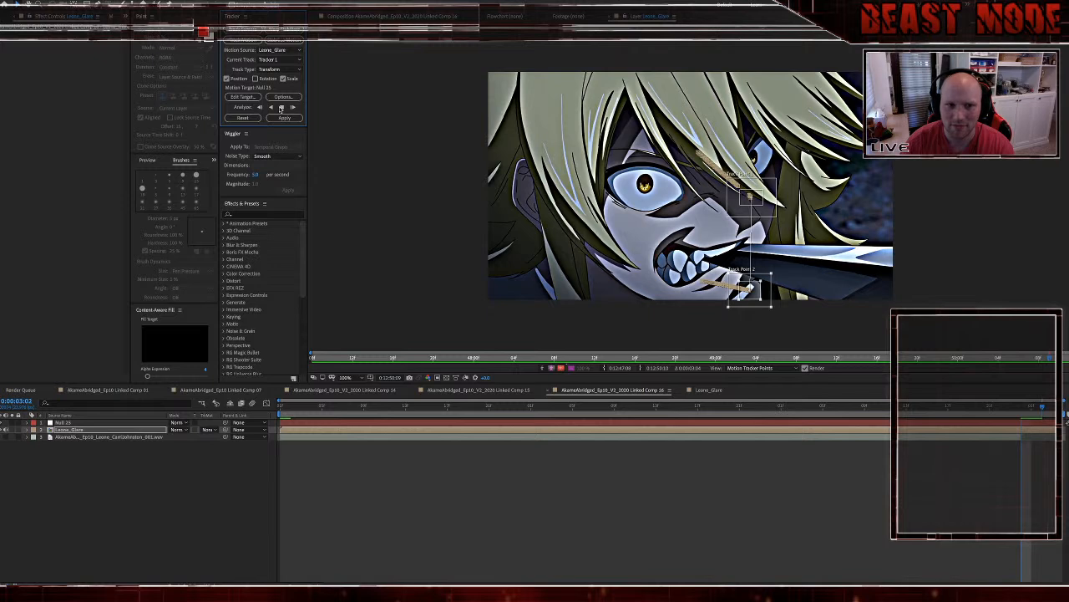
{"action": "left_click", "coordinate": [281, 108]}
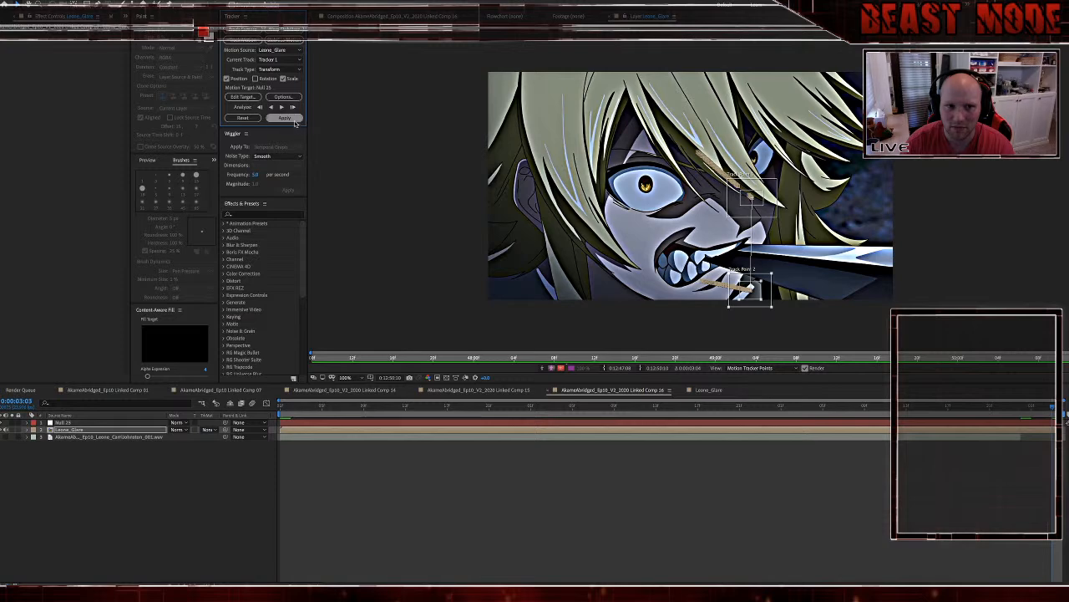
Step: Apply the tracked position and scale to the null in X and Y, and collapse the expanded layer properties
{"action": "left_click", "coordinate": [283, 117]}
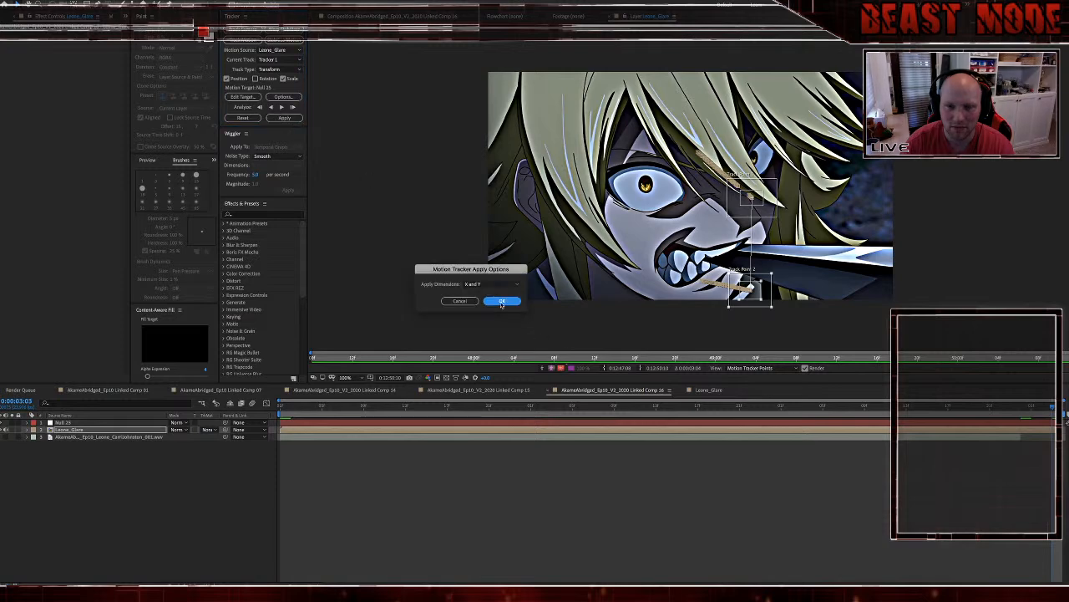
{"action": "left_click", "coordinate": [501, 302]}
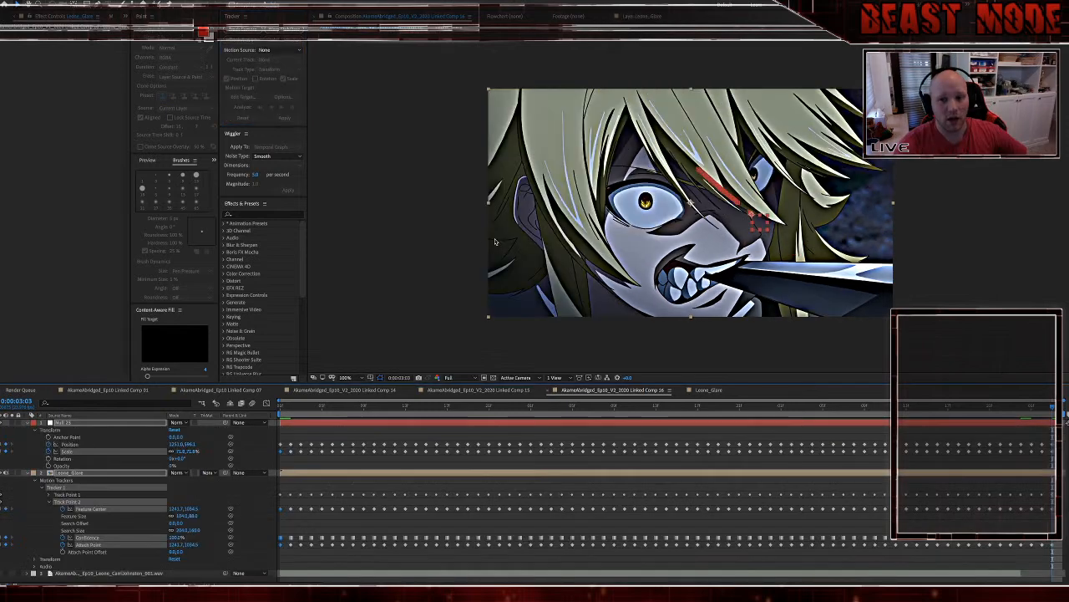
{"action": "left_click", "coordinate": [29, 424]}
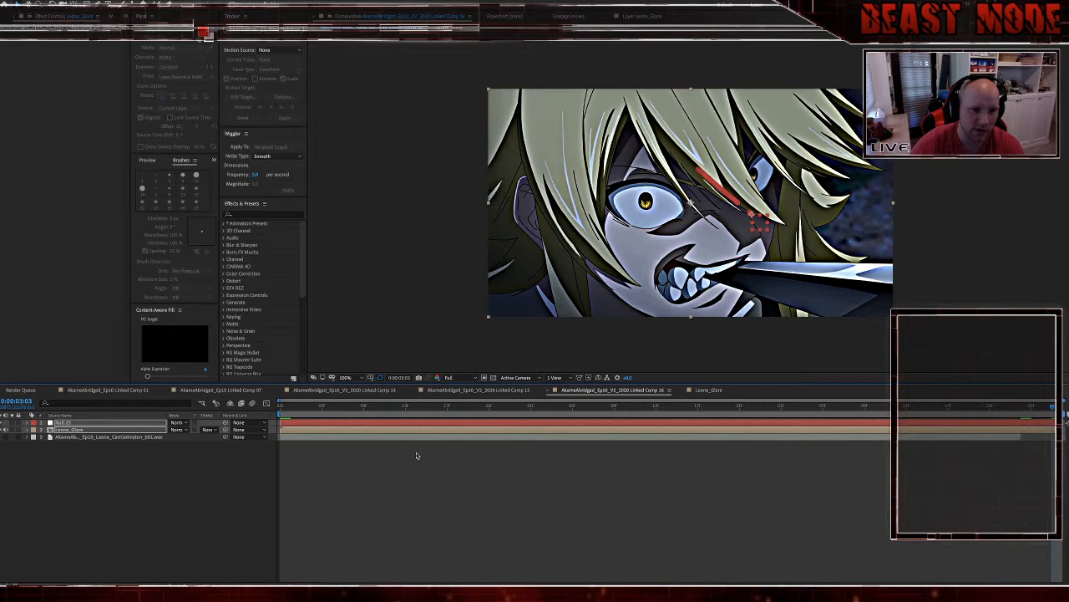
Step: Hide the Unsharp Mask adjustment layer inside the Leone_Glare precomp, and return to Linked Comp 16
{"action": "double_click", "coordinate": [417, 429]}
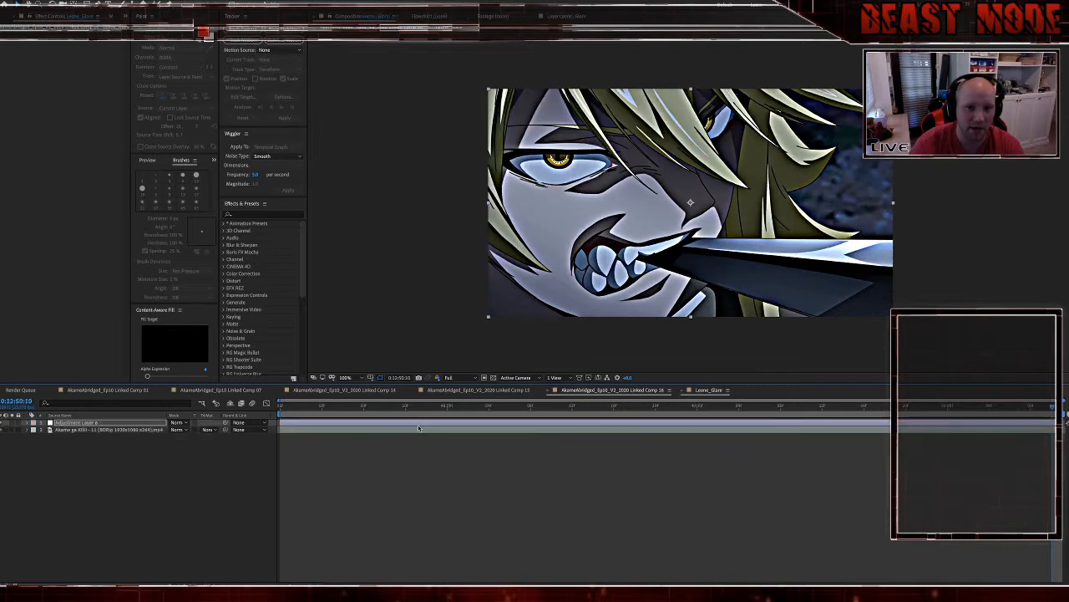
{"action": "left_click", "coordinate": [3, 422]}
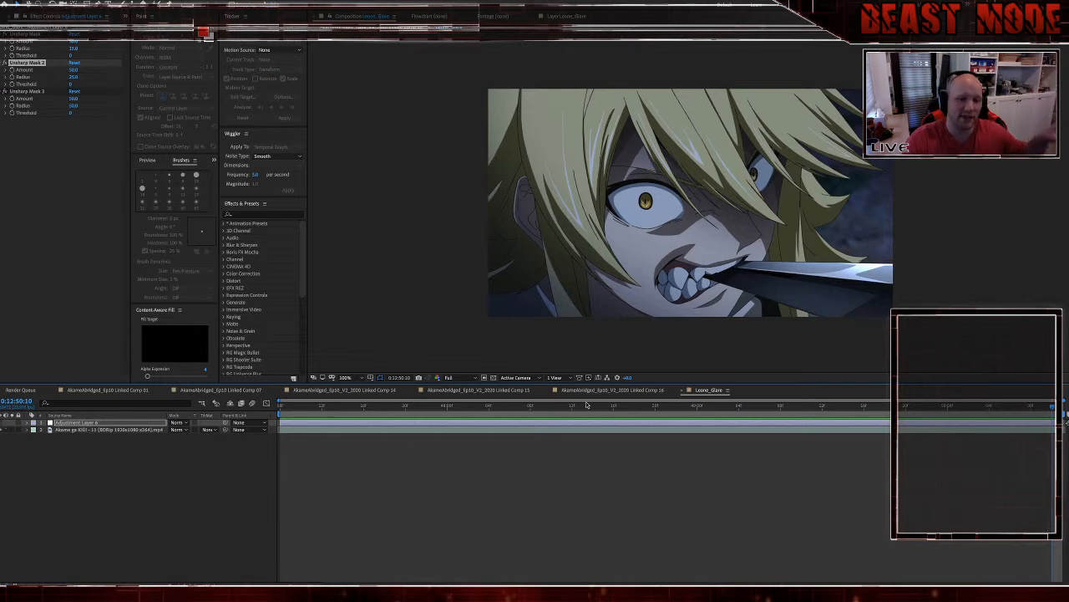
{"action": "left_click", "coordinate": [589, 390]}
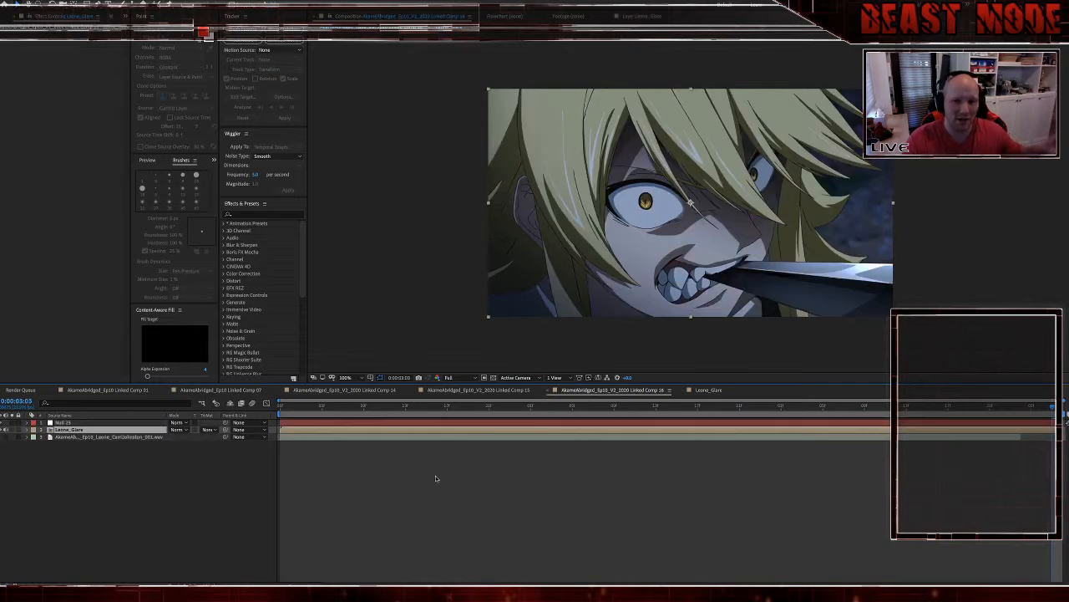
Step: Find where Leone starts to blink and split the Leone_Glare layer there, at 0:00:02:09
{"action": "left_click", "coordinate": [311, 407]}
{"action": "left_click_drag", "start_coordinate": [400, 425], "coordinate": [857, 429]}
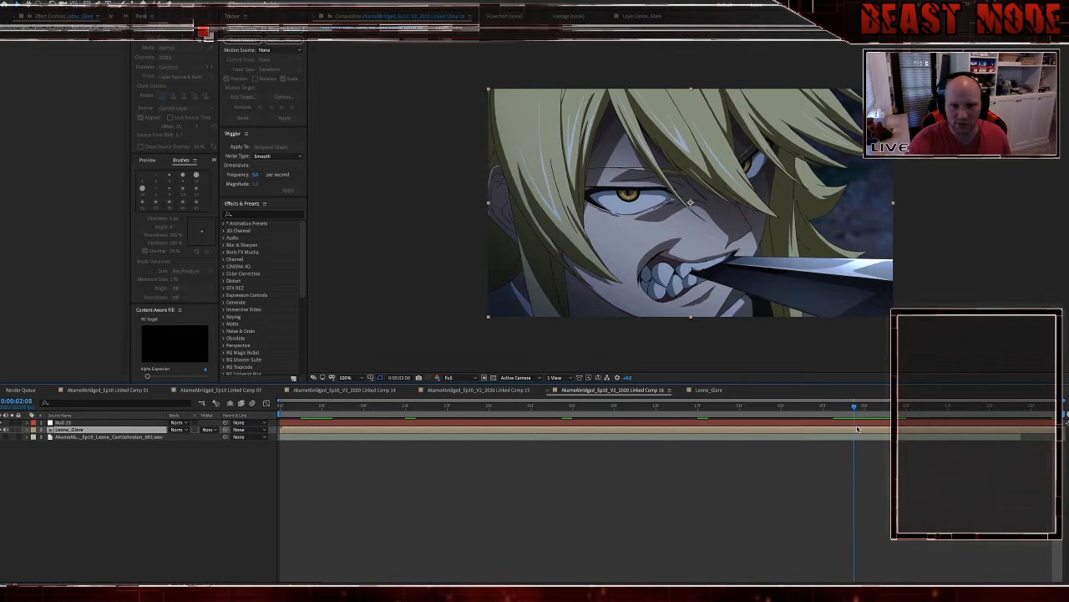
{"action": "key", "text": "space"}
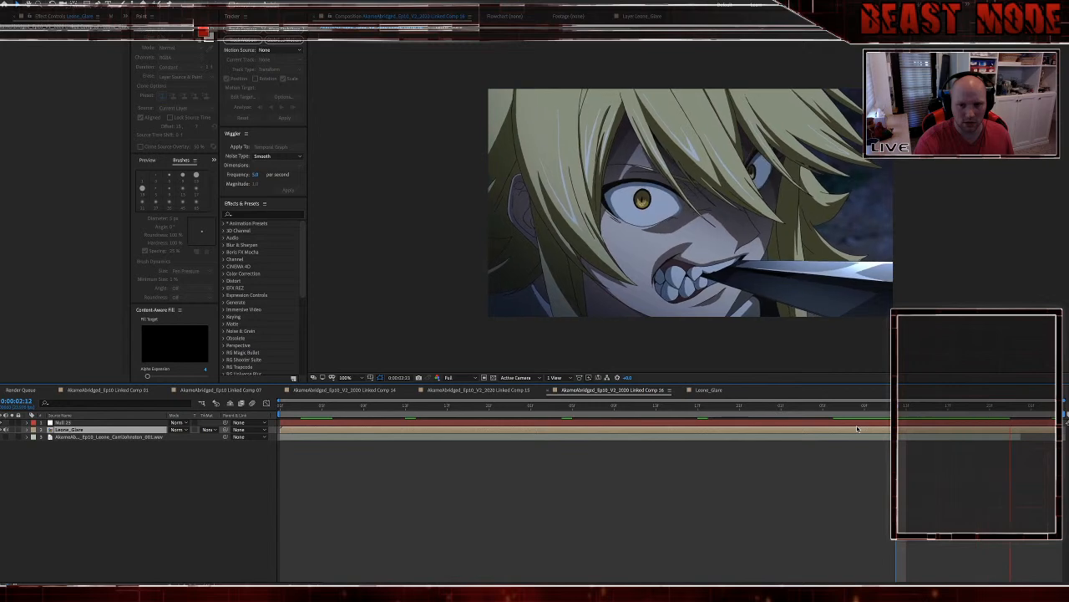
{"action": "left_click", "coordinate": [861, 409]}
{"action": "left_click_drag", "start_coordinate": [860, 411], "coordinate": [860, 410]}
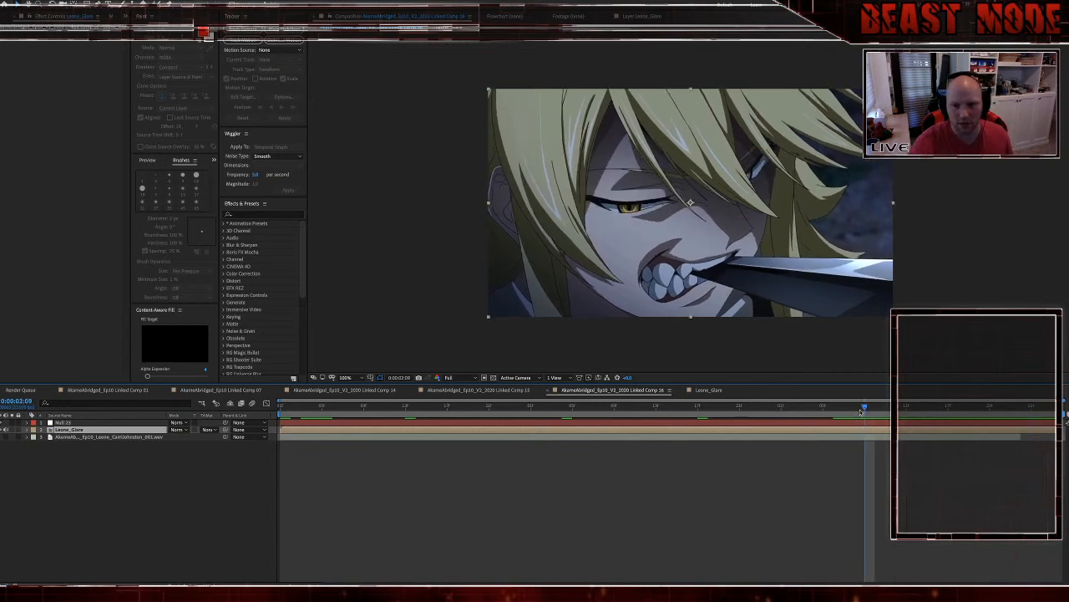
{"action": "key", "text": "ctrl+d"}
{"action": "key", "text": "alt+bracketleft"}
Step: Split the remaining Leone_Glare segment again at 0:00:02:11 and 0:00:02:12 to isolate the blink's frames
{"action": "key", "text": "Page_Down"}
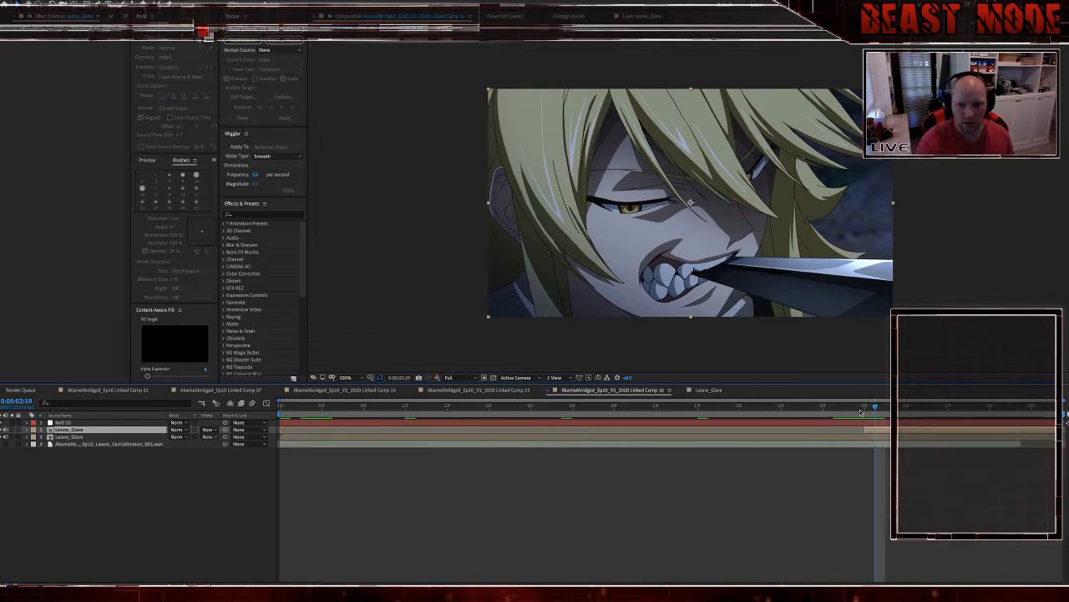
{"action": "key", "text": "Page_Down"}
{"action": "key", "text": "ctrl+d"}
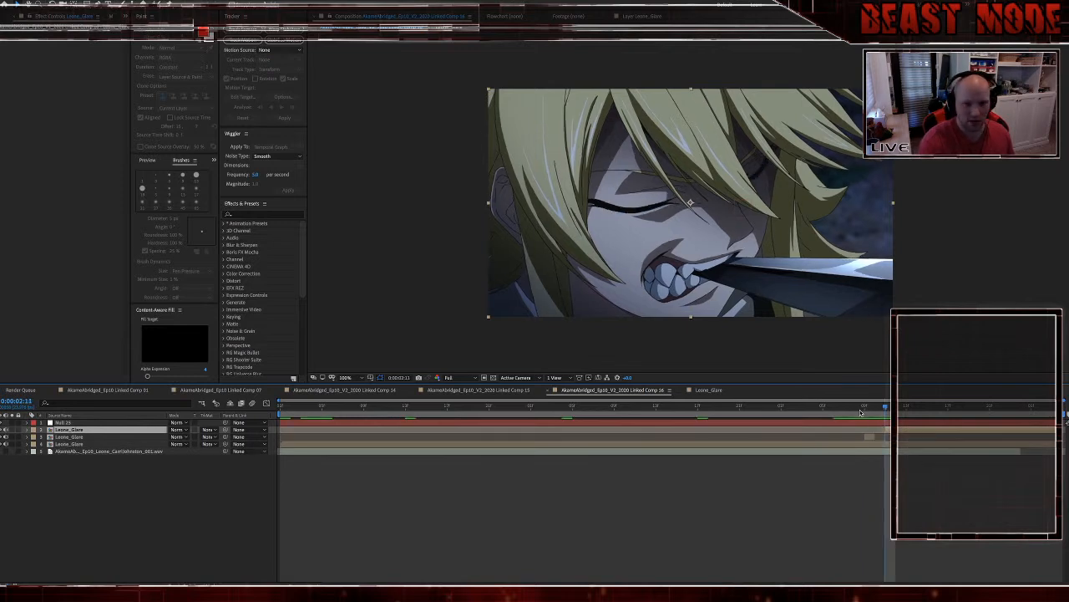
{"action": "key", "text": "Page_Down"}
{"action": "key", "text": "Page_Up"}
{"action": "key", "text": "ctrl+d"}
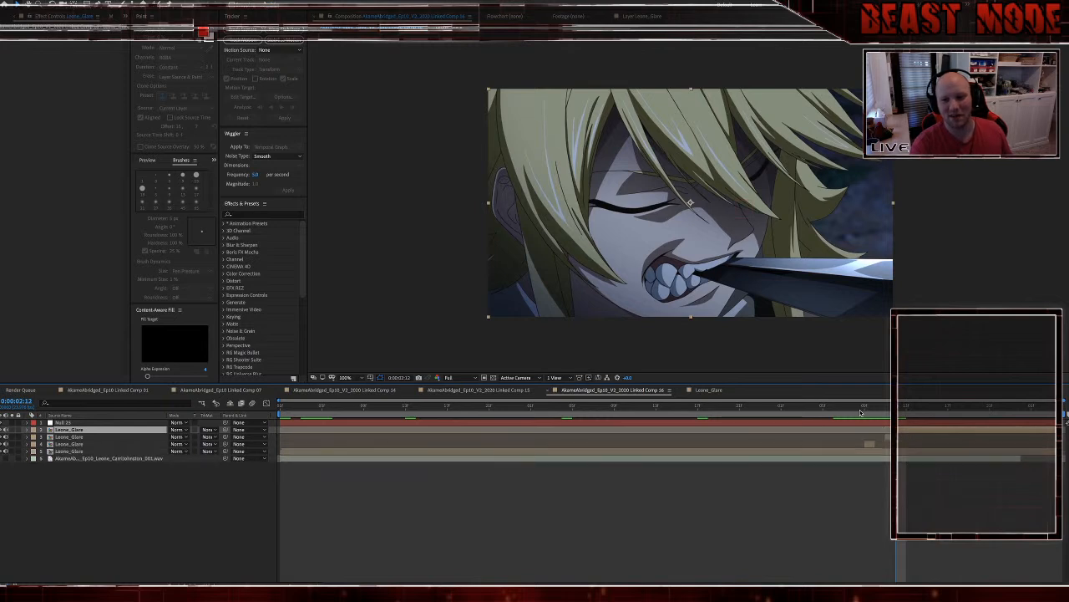
Step: Split the top Leone_Glare segment at 0:00:02:21, where Leone's eye is open again, and preview the shot
{"action": "key", "text": "Page_Down"}
{"action": "key", "text": "Page_Down"}
{"action": "key", "text": "Page_Down"}
{"action": "key", "text": "Page_Down"}
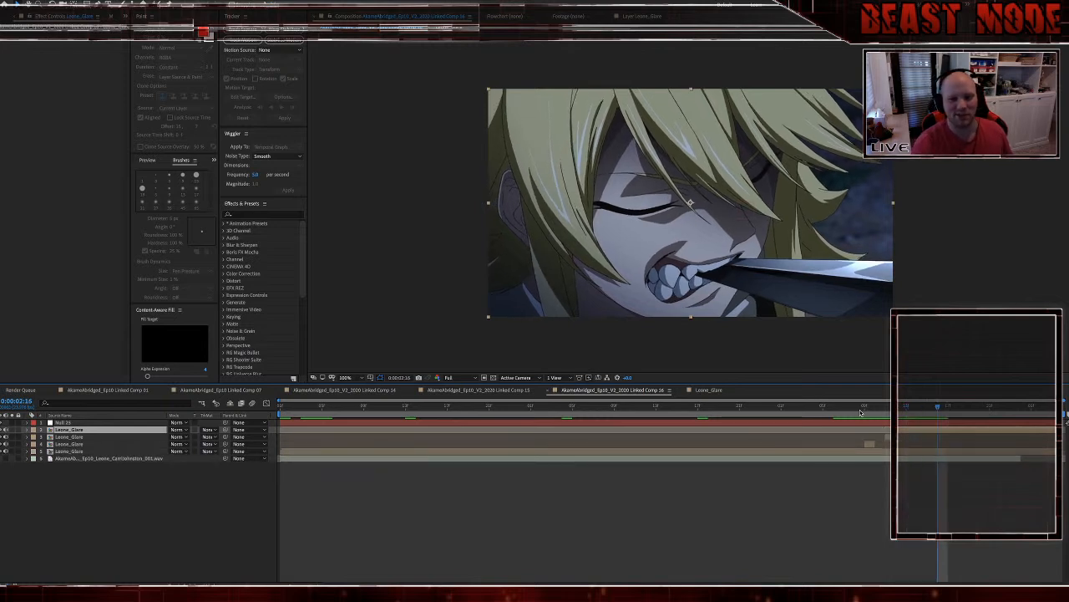
{"action": "key", "text": "Page_Down"}
{"action": "key", "text": "Page_Down"}
{"action": "key", "text": "Page_Down"}
{"action": "key", "text": "Page_Down"}
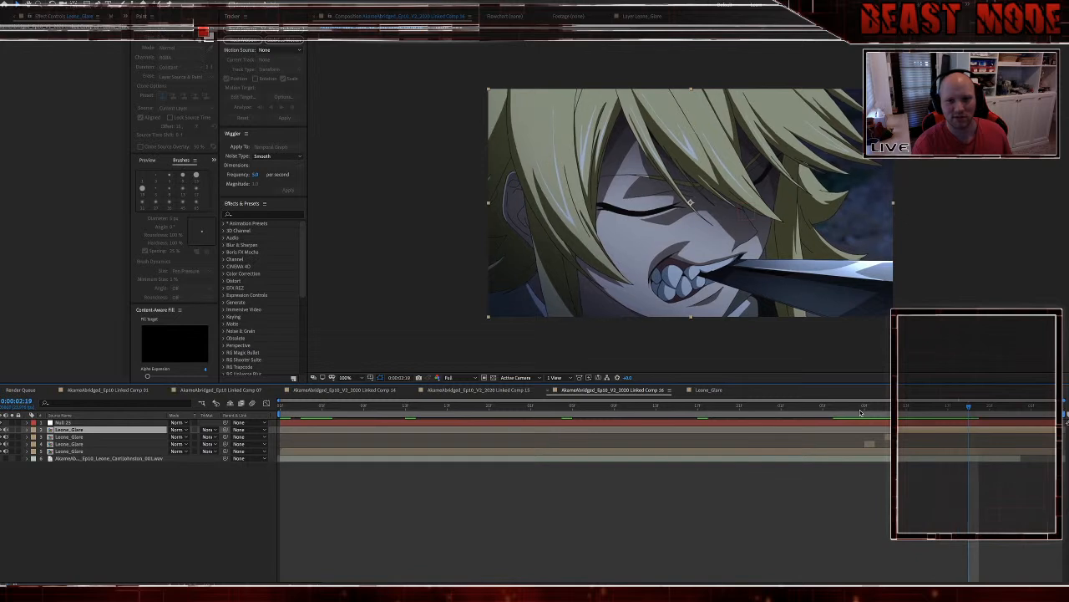
{"action": "key", "text": "Page_Down"}
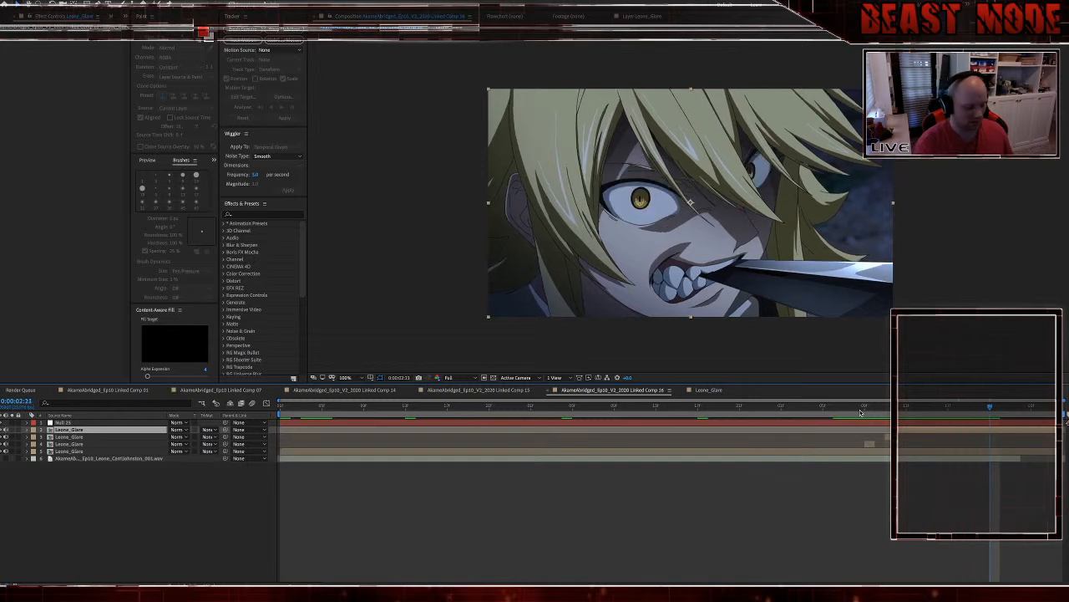
{"action": "key", "text": "Page_Down"}
{"action": "key", "text": "Page_Down"}
{"action": "key", "text": "Page_Down"}
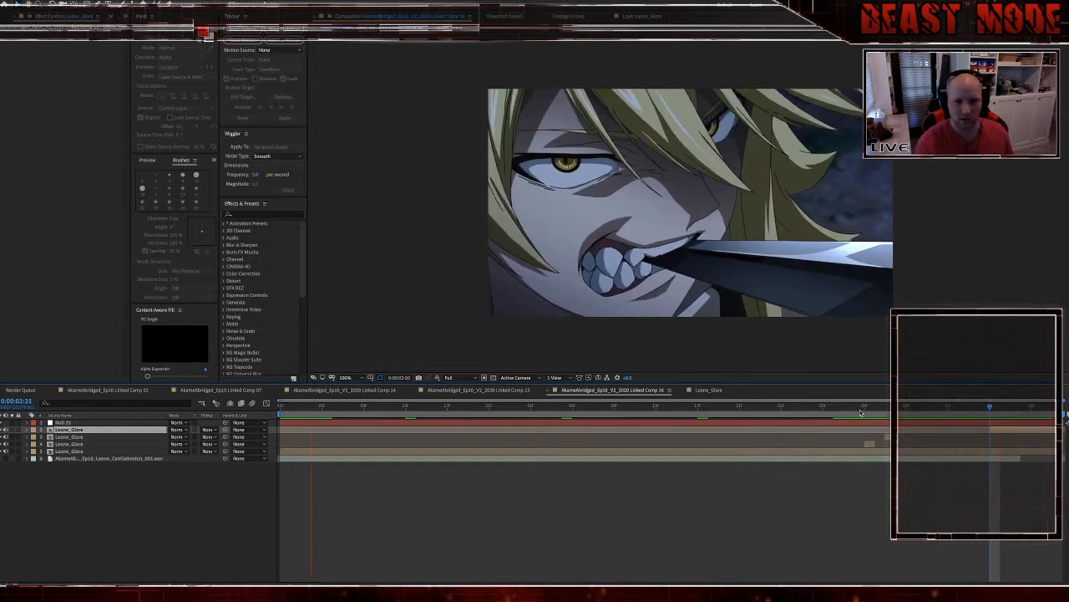
Step: Freeze the short Leone_Glare blink segment at 0:00:02:09 and extend its end to 0:00:02:11
{"action": "key", "text": "space"}
{"action": "left_click", "coordinate": [990, 409]}
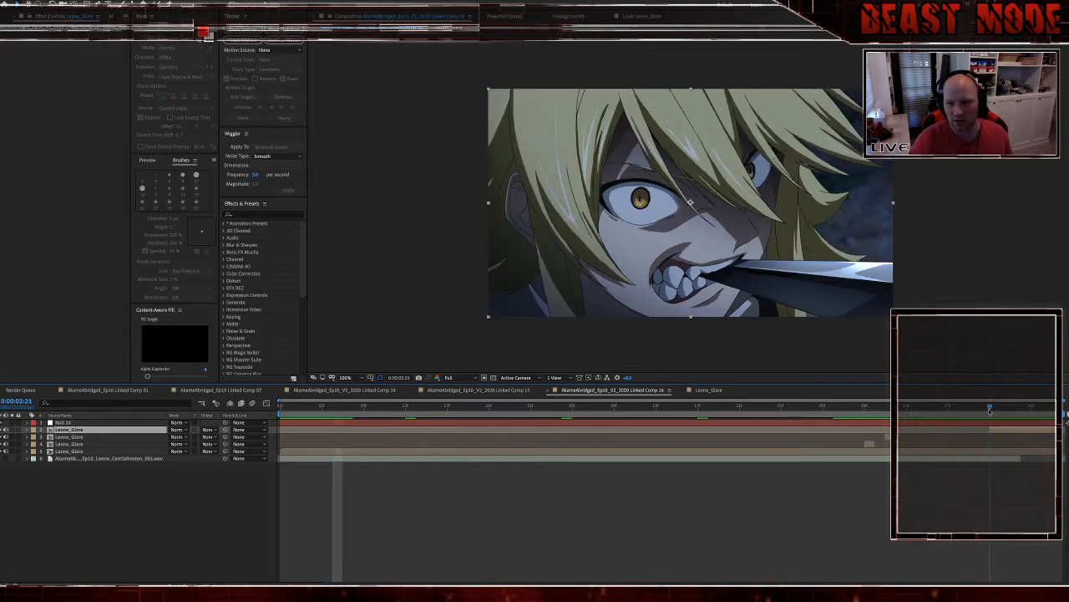
{"action": "left_click", "coordinate": [866, 408]}
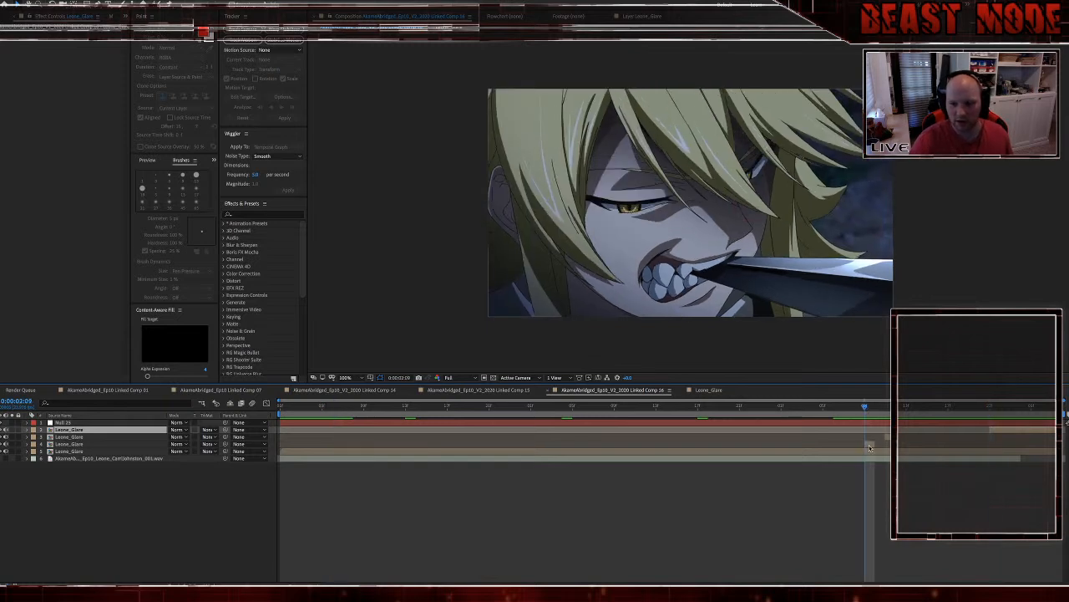
{"action": "right_click", "coordinate": [870, 442]}
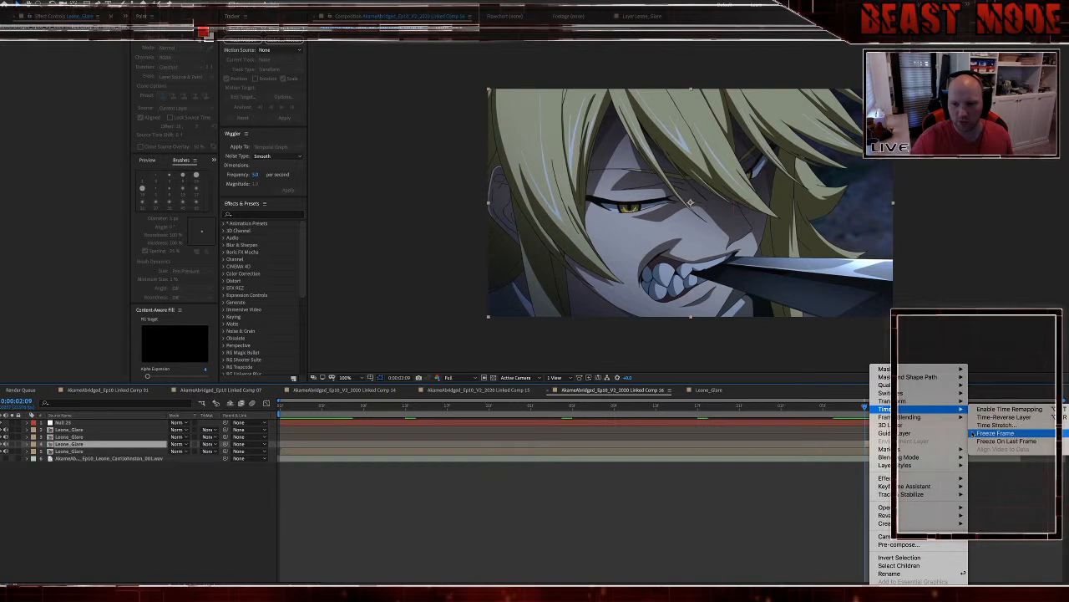
{"action": "left_click", "coordinate": [994, 434]}
{"action": "left_click_drag", "start_coordinate": [878, 446], "coordinate": [884, 444]}
{"action": "left_click", "coordinate": [886, 410]}
{"action": "left_click", "coordinate": [865, 409]}
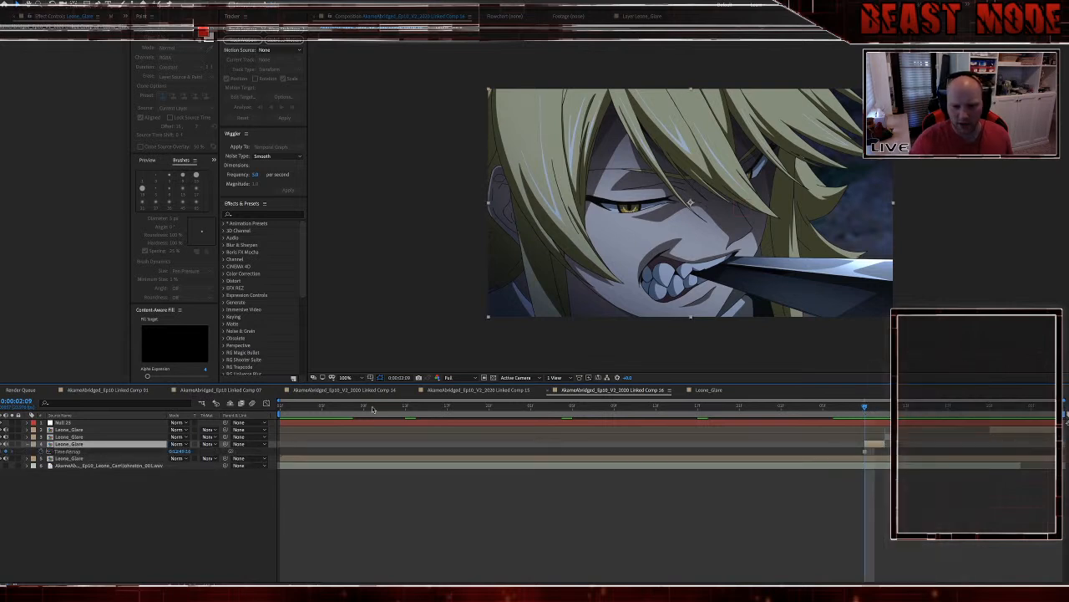
Step: Parent the frozen half-closed-eye segment to the null and give it the Yellow label colour
{"action": "left_click_drag", "start_coordinate": [224, 444], "coordinate": [227, 422]}
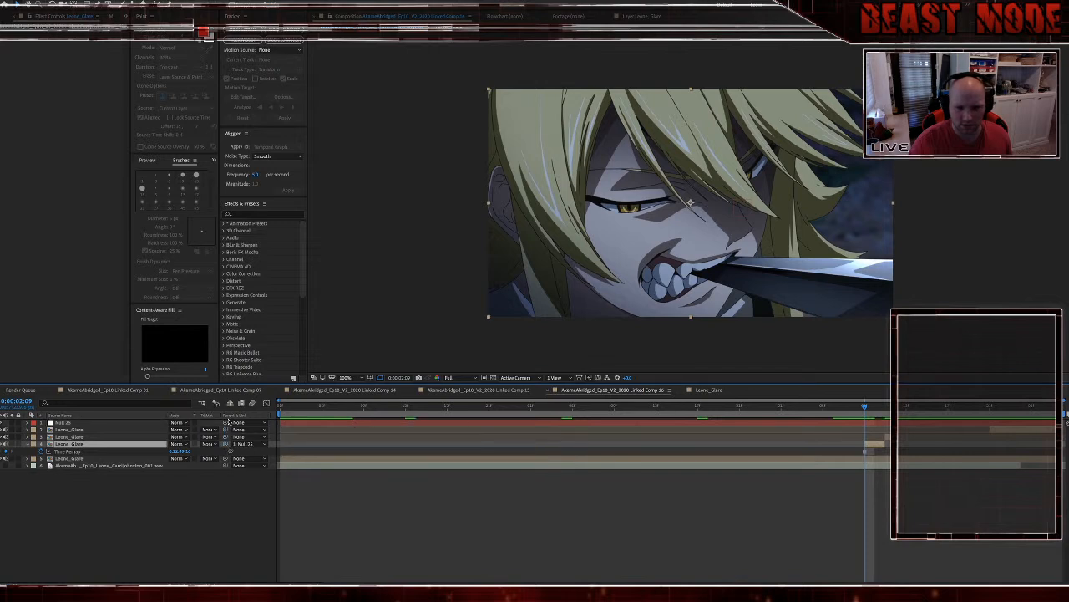
{"action": "left_click", "coordinate": [34, 444]}
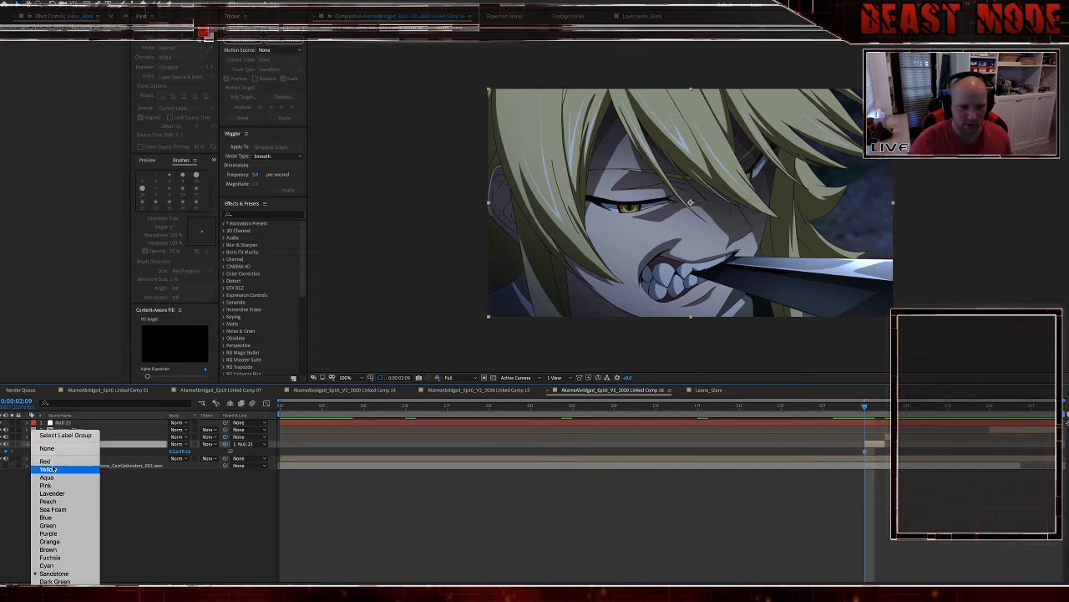
{"action": "left_click", "coordinate": [49, 469]}
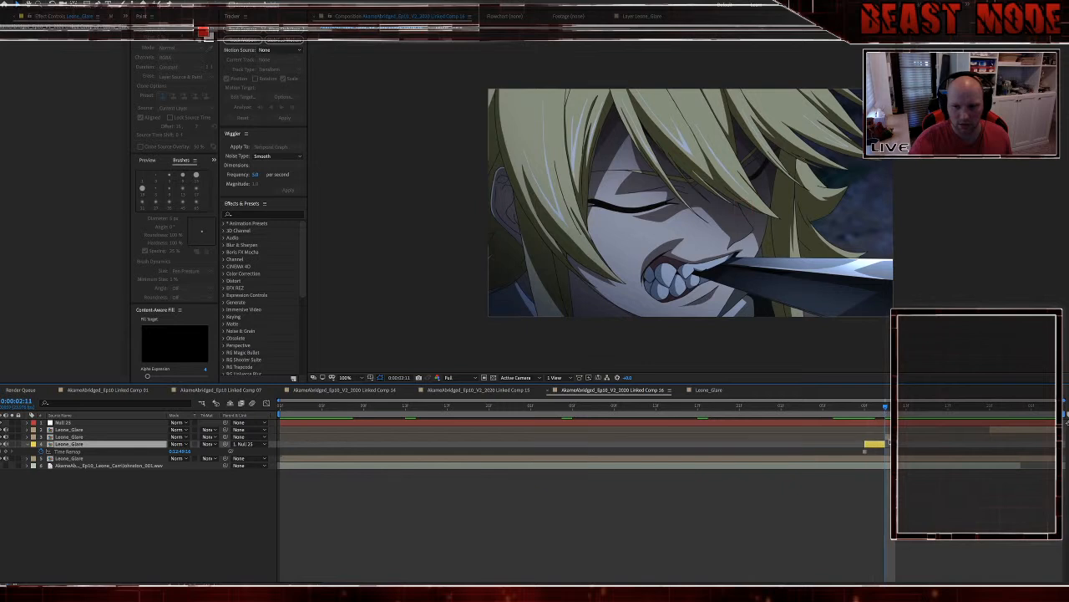
Step: Freeze the closed-eye Leone_Glare segment at 0:00:02:11 and extend it to 0:00:02:21
{"action": "right_click", "coordinate": [894, 436]}
{"action": "mouse_move", "coordinate": [915, 408]}
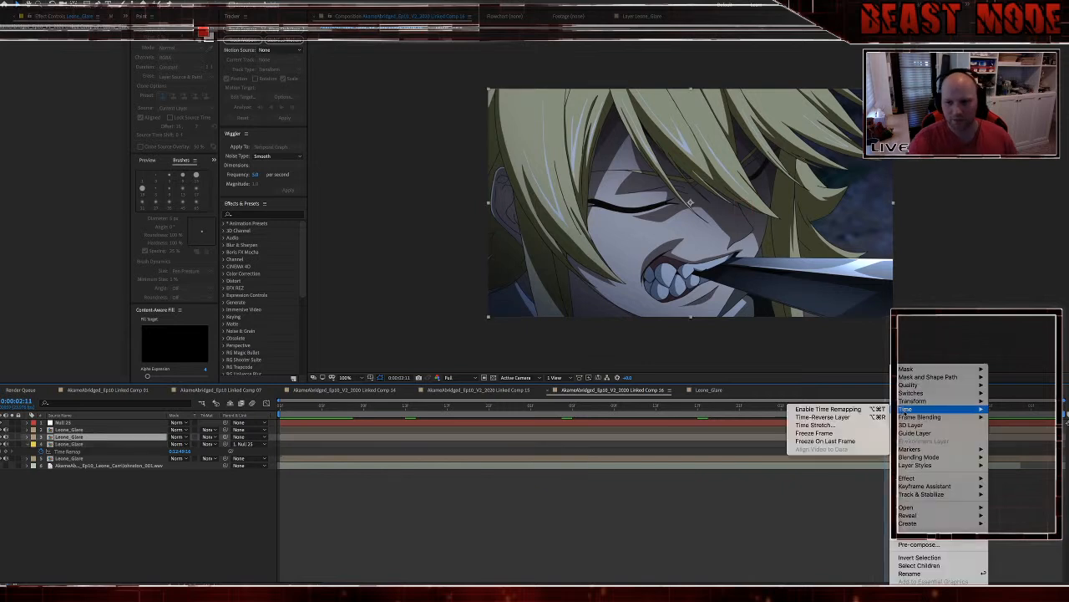
{"action": "left_click", "coordinate": [846, 433]}
Step: Parent the frozen closed-eye segment to the null and give it the Green label colour
{"action": "left_click_drag", "start_coordinate": [226, 437], "coordinate": [227, 422]}
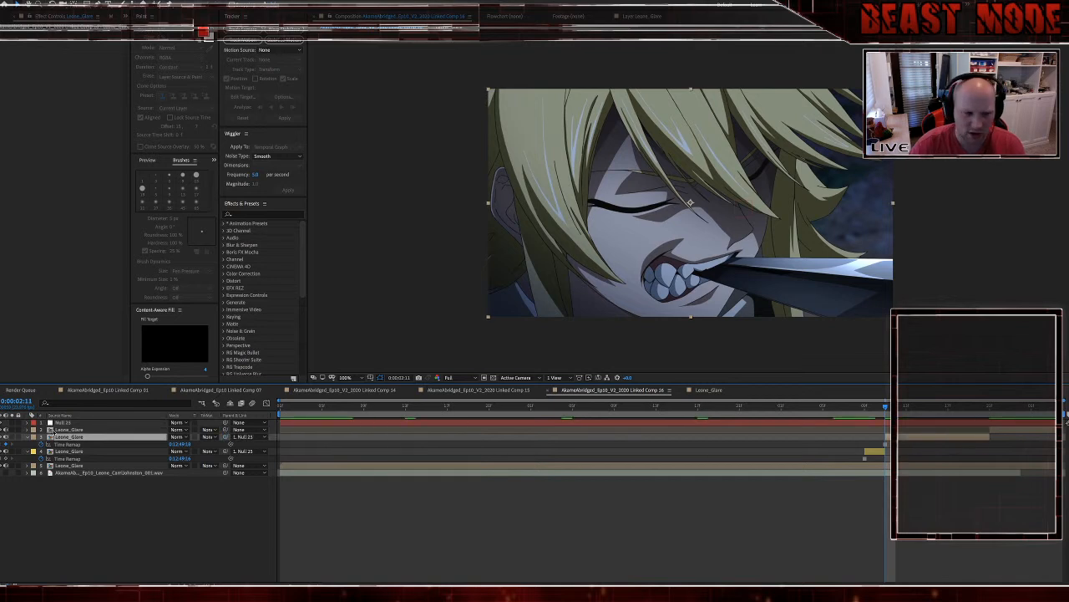
{"action": "left_click", "coordinate": [38, 437]}
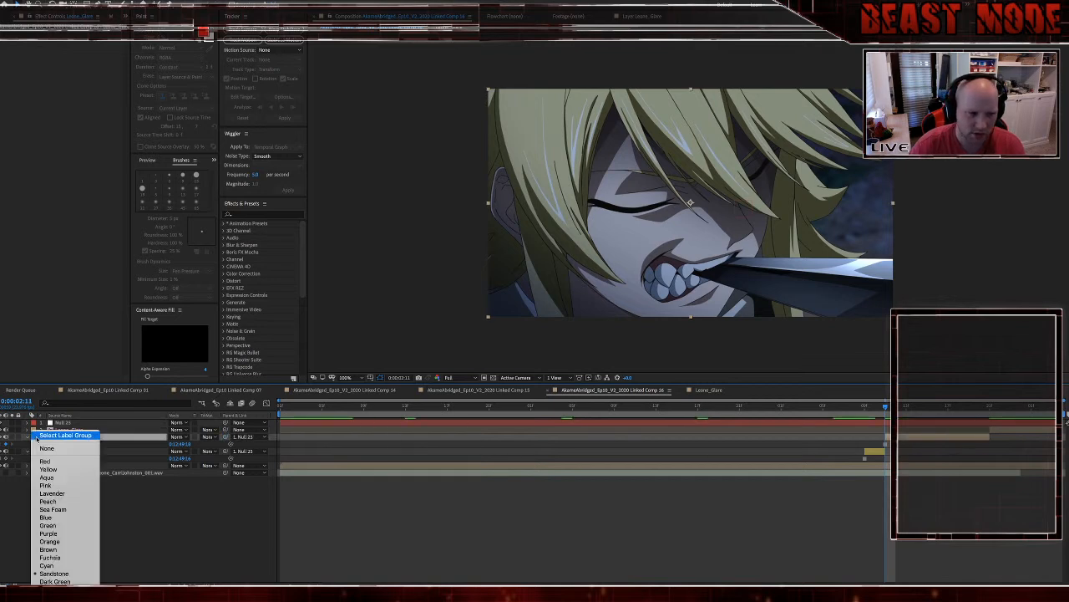
{"action": "left_click", "coordinate": [55, 526]}
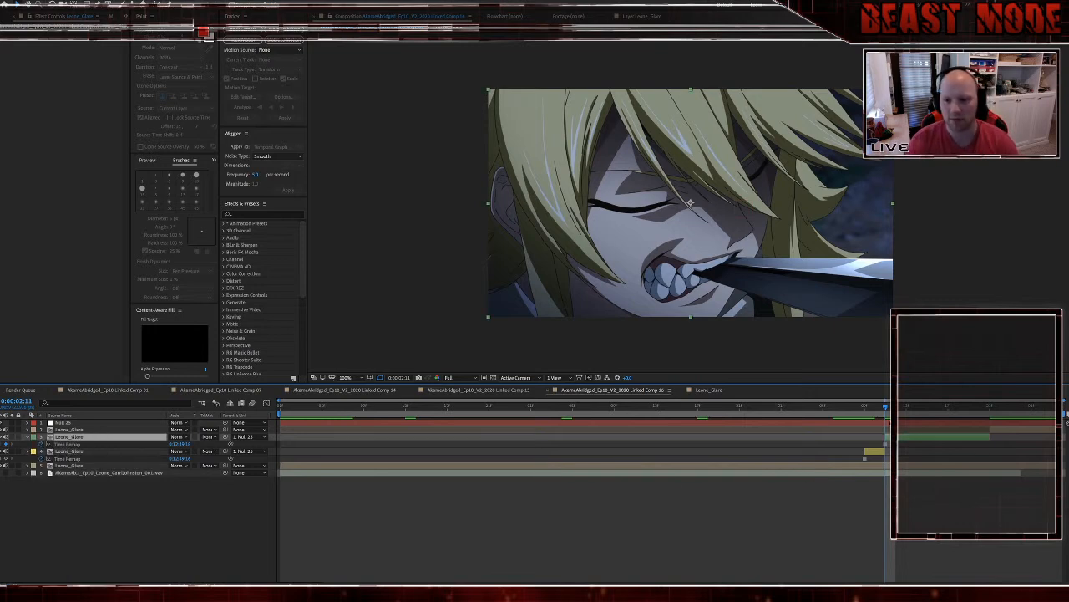
Step: Turn on the Leone .wav layer's audio, reveal its waveform, and preview the shot to judge the blink's timing
{"action": "left_click_drag", "start_coordinate": [865, 410], "coordinate": [593, 417]}
{"action": "left_click", "coordinate": [585, 472]}
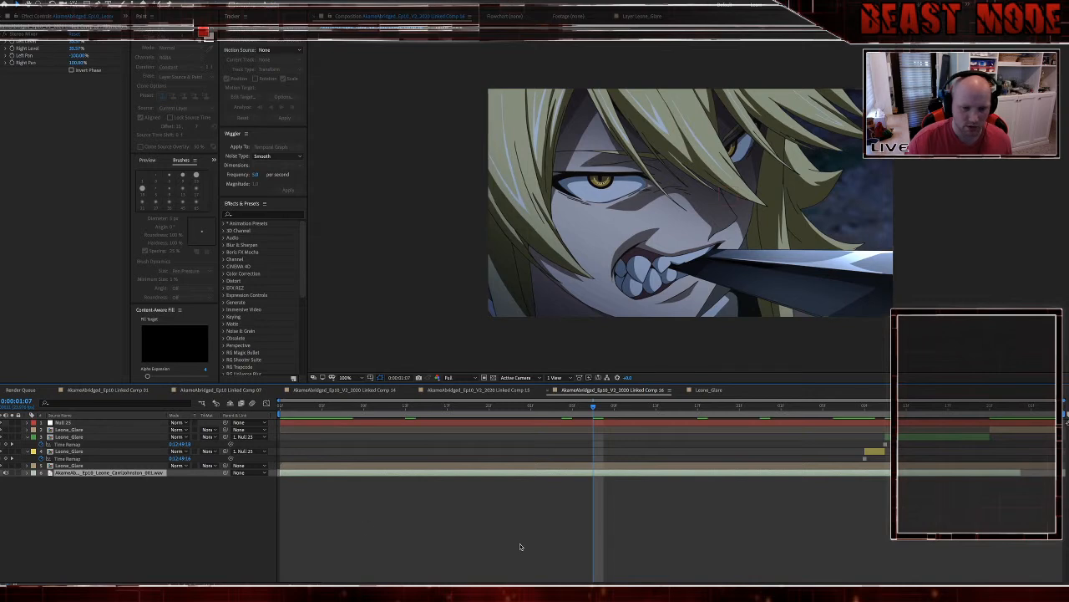
{"action": "key", "text": "space"}
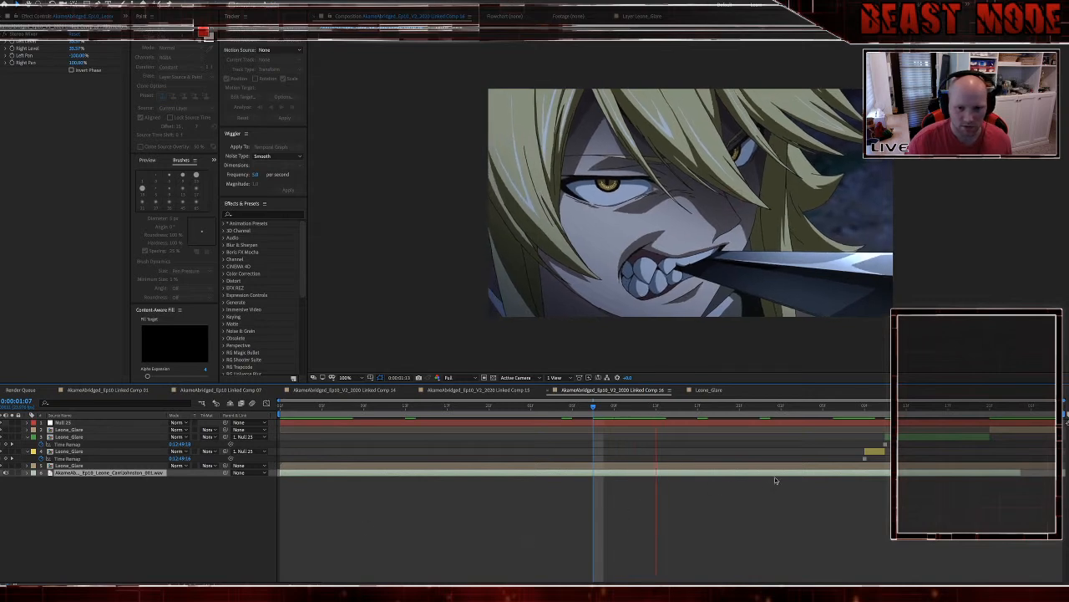
{"action": "key", "text": "space"}
{"action": "key", "text": "l"}
{"action": "key", "text": "l"}
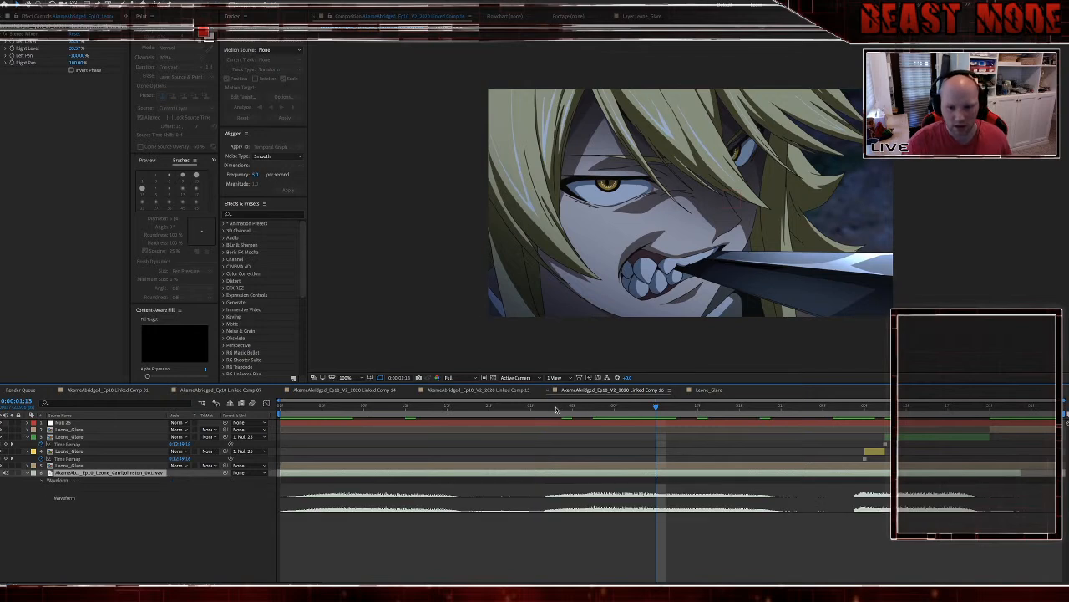
{"action": "left_click", "coordinate": [555, 407]}
{"action": "key", "text": "space"}
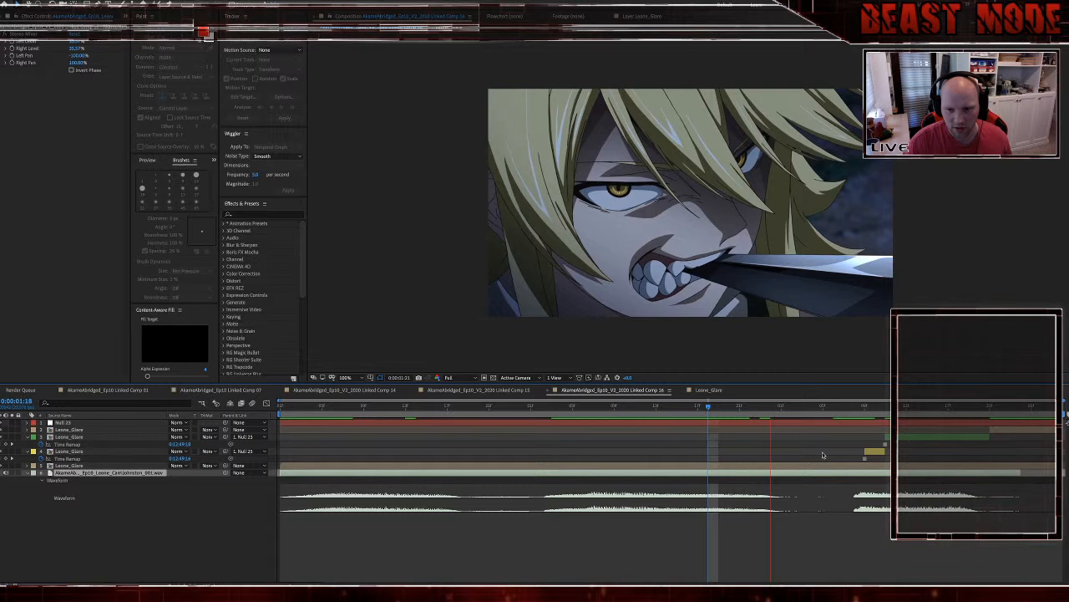
Step: Shift the yellow blink segment to start at 0:00:02:05 and the green one to 0:00:02:07, and preview the timing
{"action": "left_click", "coordinate": [809, 414]}
{"action": "left_click_drag", "start_coordinate": [809, 413], "coordinate": [835, 452]}
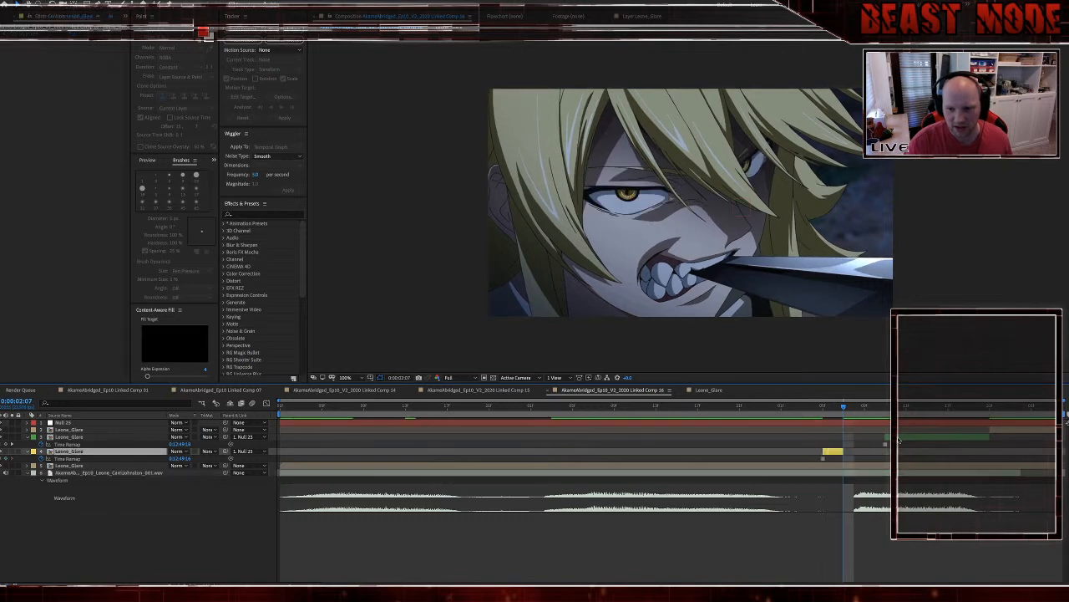
{"action": "left_click_drag", "start_coordinate": [899, 441], "coordinate": [860, 443]}
{"action": "left_click", "coordinate": [656, 406]}
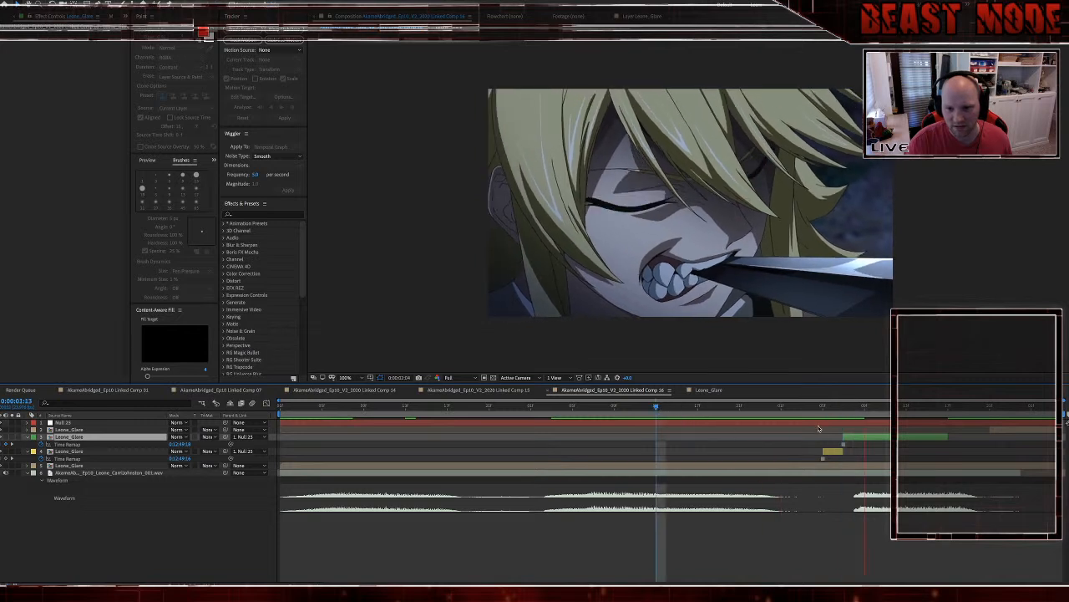
Step: Move the yellow and green blink segments together so the yellow one starts at 0:00:02:02
{"action": "left_click", "coordinate": [793, 410]}
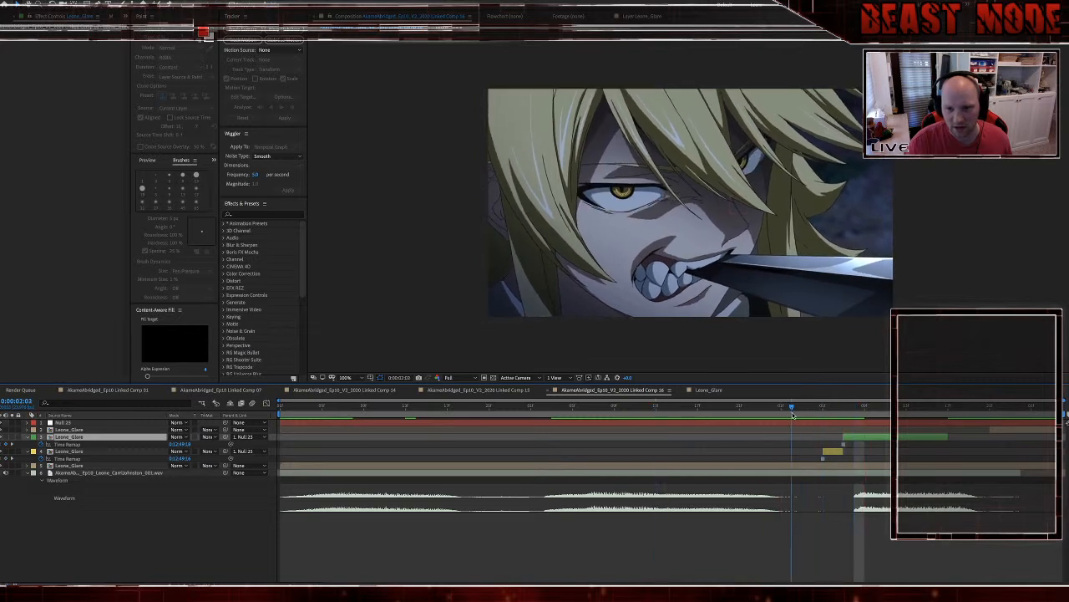
{"action": "left_click", "coordinate": [836, 452]}
{"action": "left_click", "coordinate": [856, 439], "text": "shift"}
{"action": "left_click_drag", "start_coordinate": [856, 438], "coordinate": [826, 443]}
{"action": "left_click", "coordinate": [825, 531]}
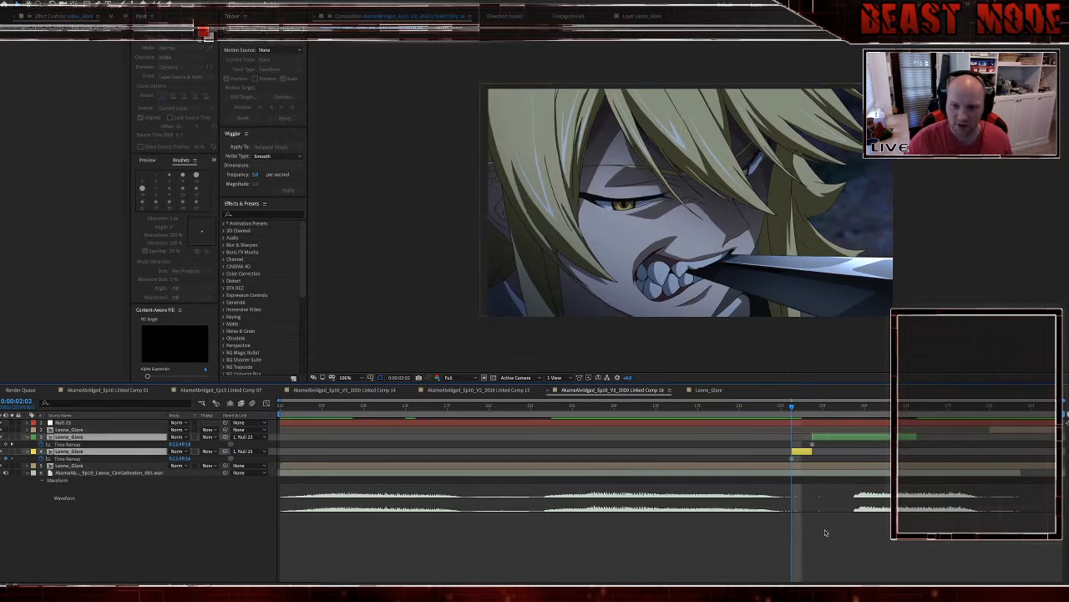
Step: Draw a closed mask with the Pen tool around Leone's eyes and forehead hair on the yellow segment
{"action": "left_click", "coordinate": [806, 451]}
{"action": "key", "text": "g"}
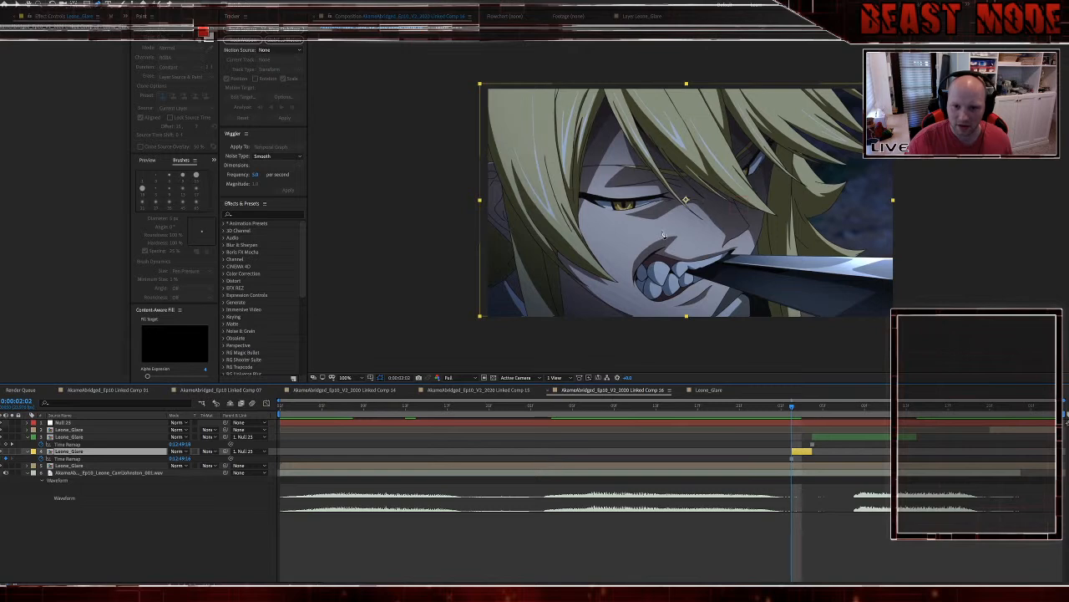
{"action": "left_click", "coordinate": [662, 230]}
{"action": "left_click", "coordinate": [691, 228]}
{"action": "left_click", "coordinate": [732, 226]}
{"action": "left_click", "coordinate": [748, 219]}
{"action": "left_click", "coordinate": [762, 221]}
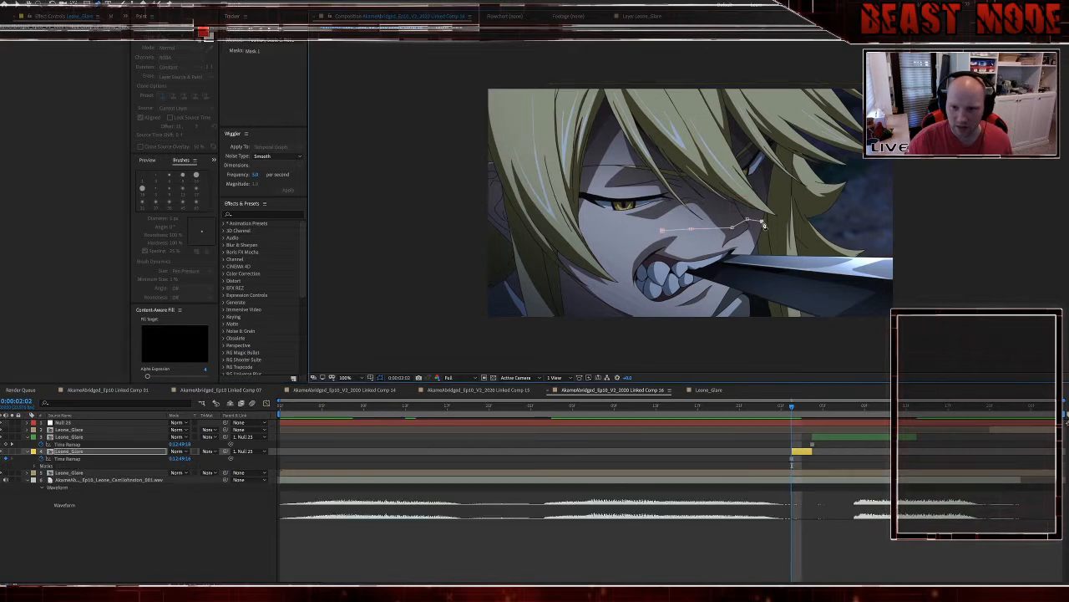
{"action": "left_click", "coordinate": [779, 188]}
{"action": "left_click", "coordinate": [783, 149]}
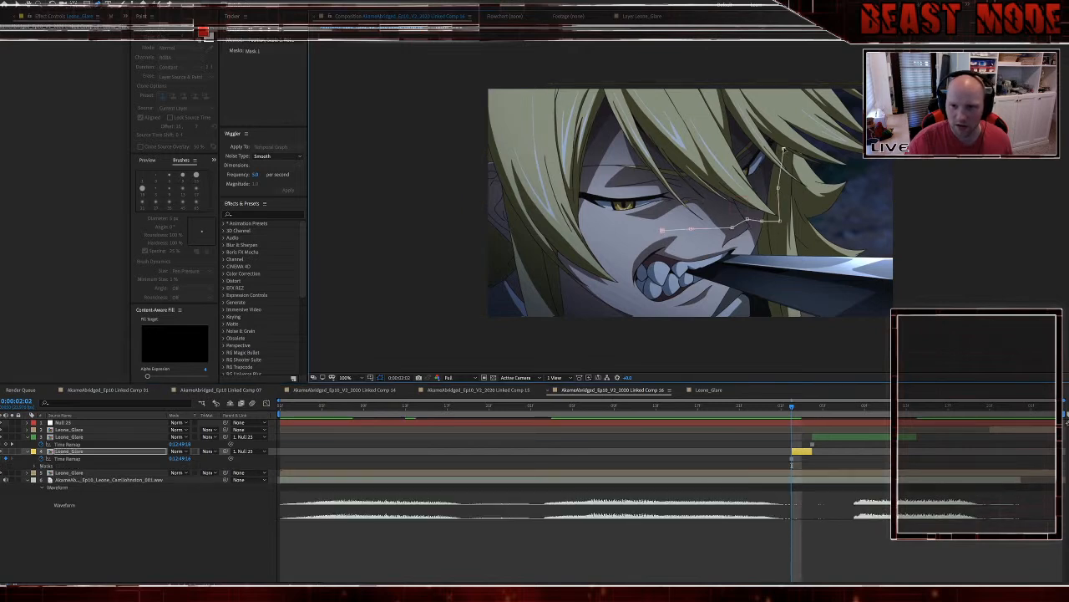
{"action": "left_click", "coordinate": [747, 117]}
{"action": "left_click", "coordinate": [730, 101]}
{"action": "left_click", "coordinate": [704, 104]}
{"action": "left_click", "coordinate": [673, 109]}
{"action": "left_click", "coordinate": [631, 107]}
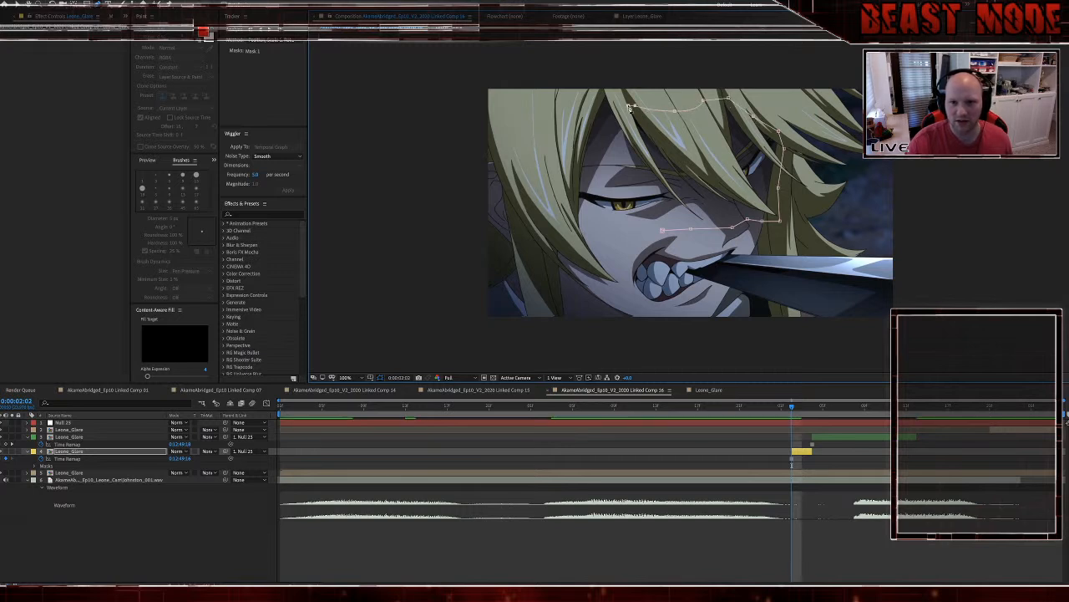
{"action": "left_click", "coordinate": [591, 107]}
{"action": "left_click", "coordinate": [569, 157]}
{"action": "left_click", "coordinate": [560, 198]}
{"action": "left_click", "coordinate": [599, 230]}
{"action": "left_click", "coordinate": [662, 230]}
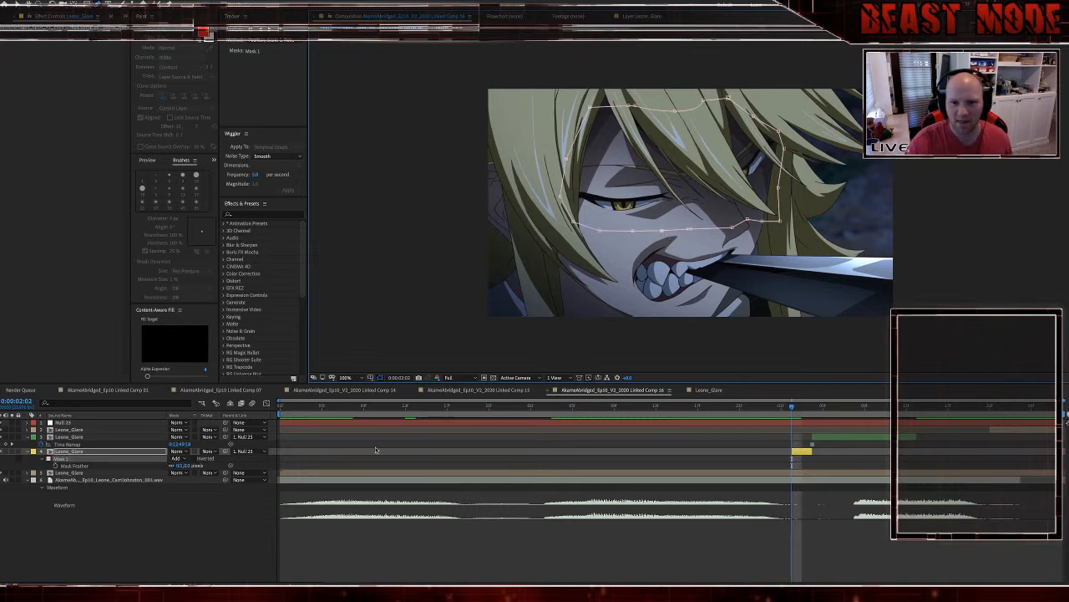
Step: Set the eye mask's feather to 5 pixels and deselect the layer to check the blend
{"action": "left_click", "coordinate": [188, 466]}
{"action": "type", "text": "50"}
{"action": "key", "text": "Return"}
{"action": "left_click", "coordinate": [410, 544]}
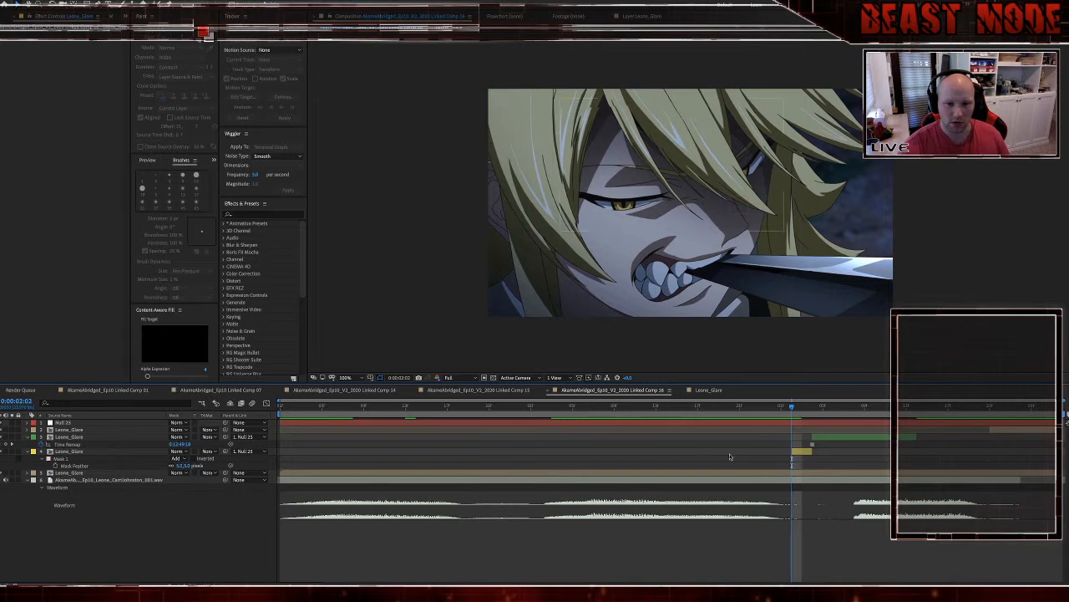
Step: Hide the mask outline and scale the yellow segment up slightly to about 123% to match the footage beneath
{"action": "left_click", "coordinate": [798, 452]}
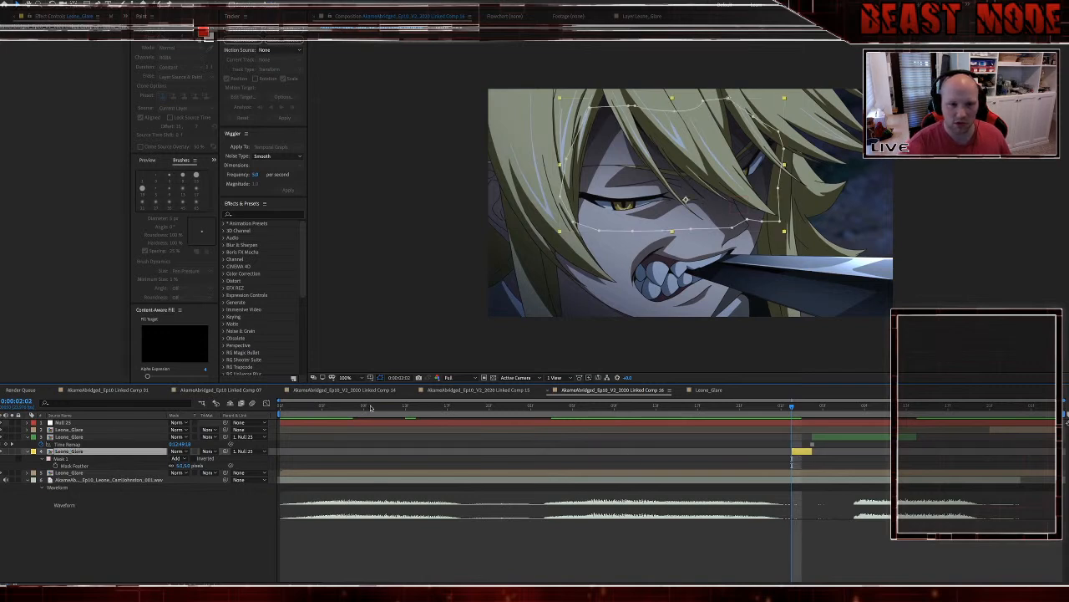
{"action": "left_click", "coordinate": [381, 377]}
{"action": "key", "text": "s"}
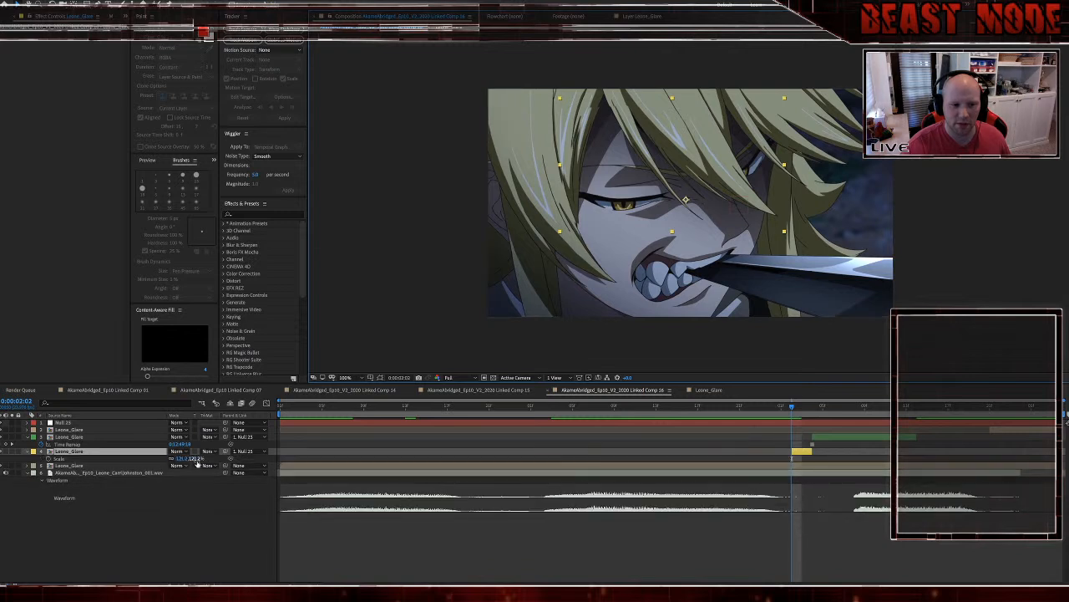
{"action": "left_click_drag", "start_coordinate": [196, 459], "coordinate": [197, 459]}
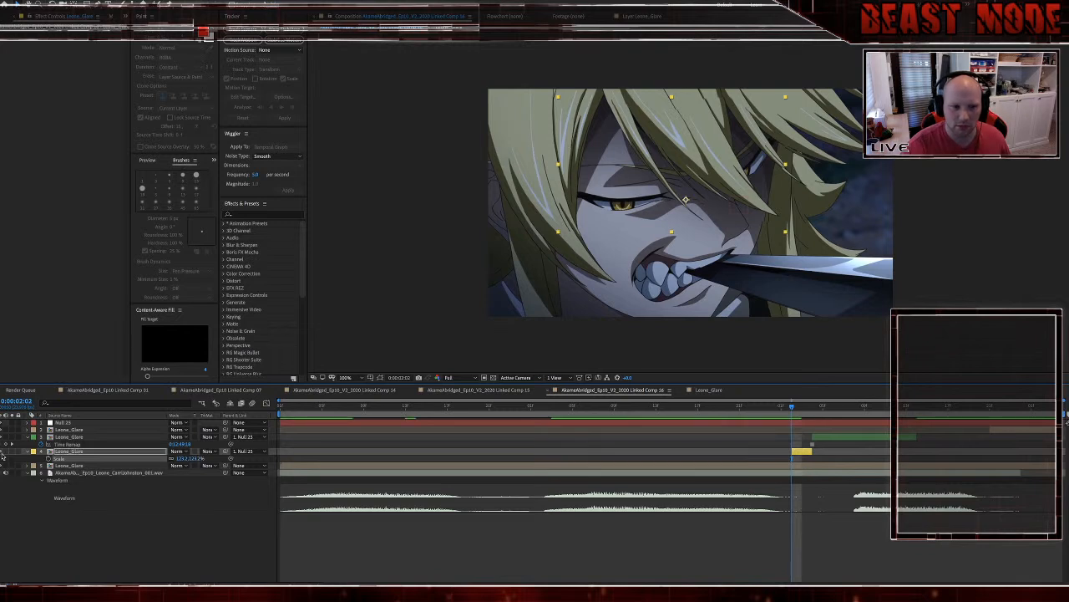
Step: Vary the yellow segment's opacity to compare its alignment with the footage beneath, leaving it at 100%
{"action": "key", "text": "t"}
{"action": "left_click_drag", "start_coordinate": [175, 459], "coordinate": [213, 451]}
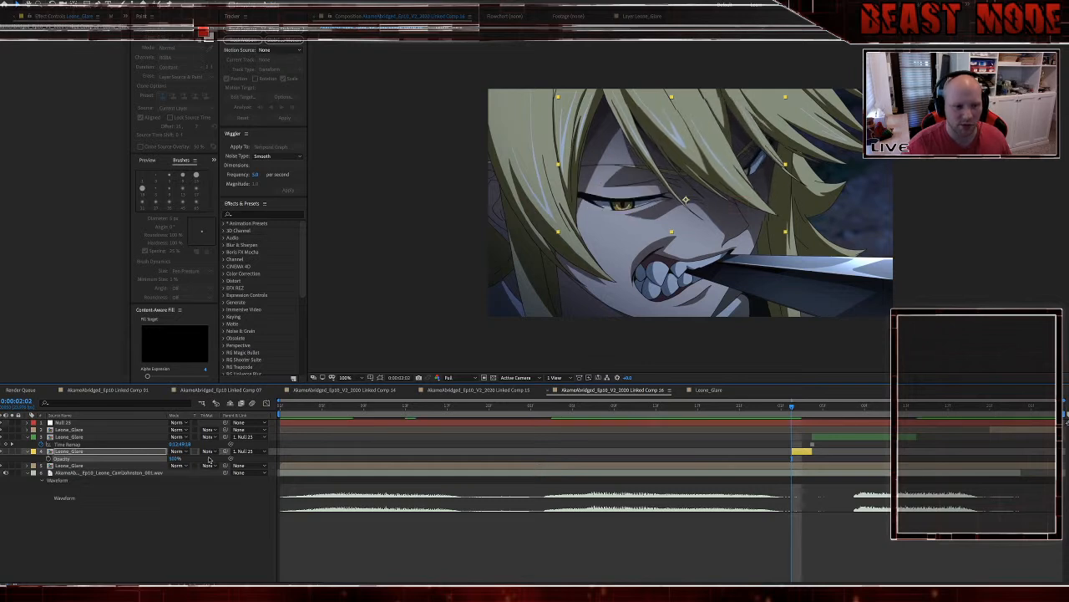
{"action": "key", "text": "s"}
Step: Show the mask outline and reshape its upper edge, pulling the points over the hair up beyond the frame's edge
{"action": "left_click", "coordinate": [380, 379]}
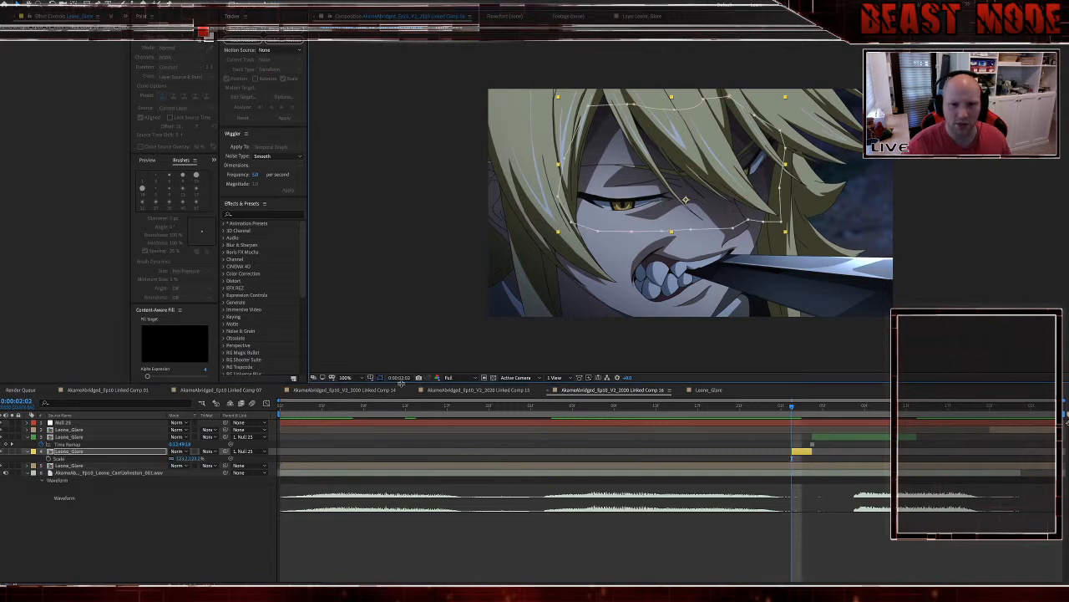
{"action": "left_click_drag", "start_coordinate": [633, 106], "coordinate": [636, 152]}
{"action": "left_click_drag", "start_coordinate": [685, 109], "coordinate": [683, 165]}
{"action": "left_click_drag", "start_coordinate": [704, 99], "coordinate": [710, 178]}
{"action": "key", "text": "v"}
{"action": "left_click_drag", "start_coordinate": [628, 104], "coordinate": [606, 77]}
{"action": "left_click_drag", "start_coordinate": [639, 156], "coordinate": [644, 116]}
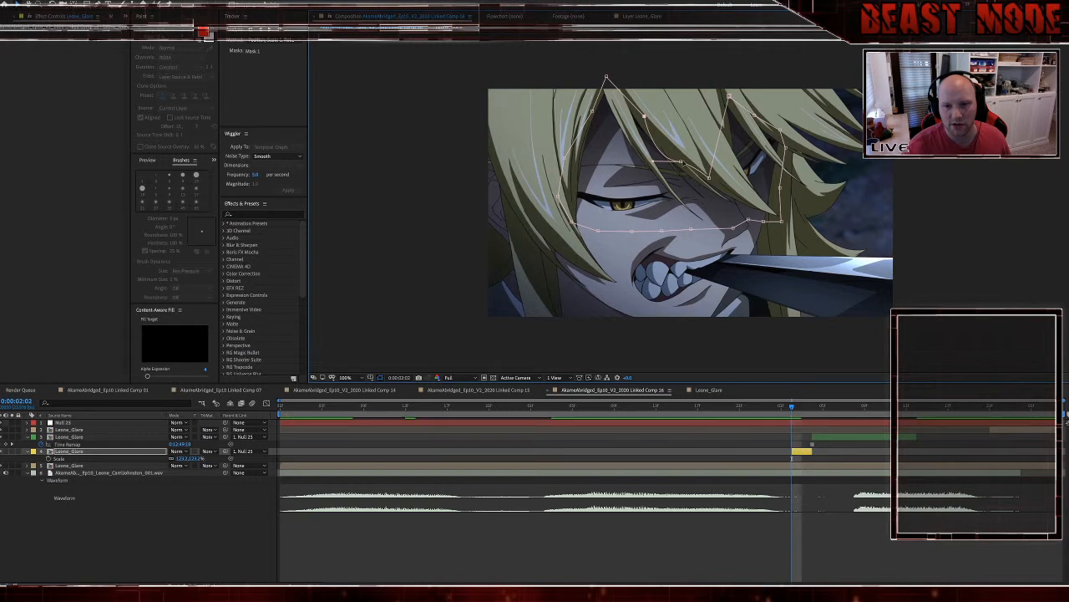
{"action": "left_click_drag", "start_coordinate": [681, 161], "coordinate": [658, 87]}
Step: Delete the mask's surplus upper points and raise its other upper corner above the frame to form a straight edge
{"action": "left_click", "coordinate": [643, 117]}
{"action": "key", "text": "Delete"}
{"action": "left_click", "coordinate": [716, 176]}
{"action": "key", "text": "Delete"}
{"action": "left_click_drag", "start_coordinate": [754, 115], "coordinate": [746, 81]}
{"action": "left_click", "coordinate": [659, 88]}
{"action": "key", "text": "Delete"}
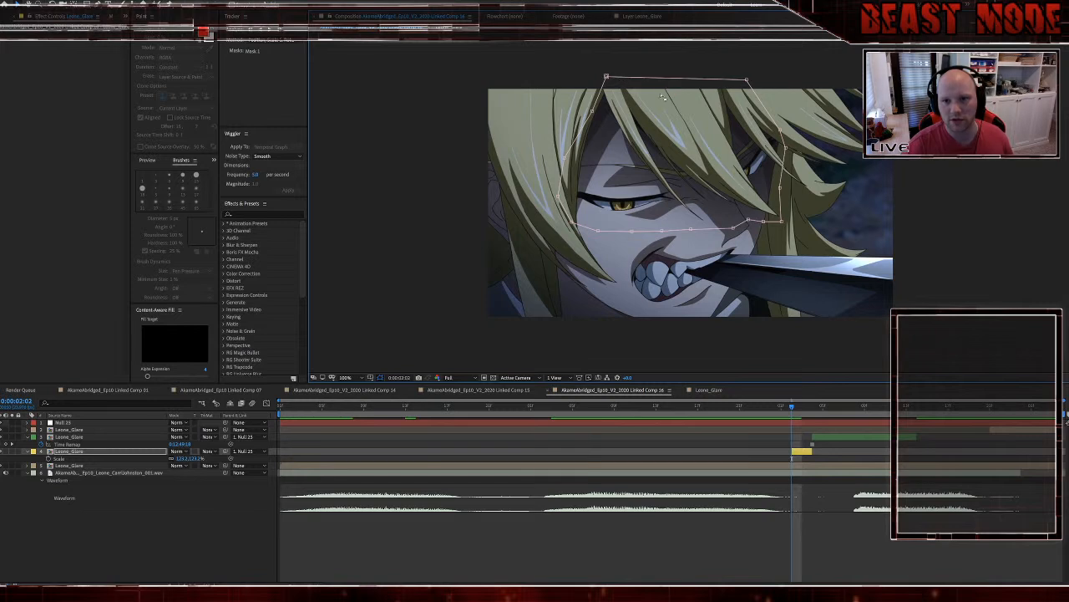
Step: Set the reshaped mask's feather to 20 pixels and deselect the layer to check the blend
{"action": "key", "text": "f"}
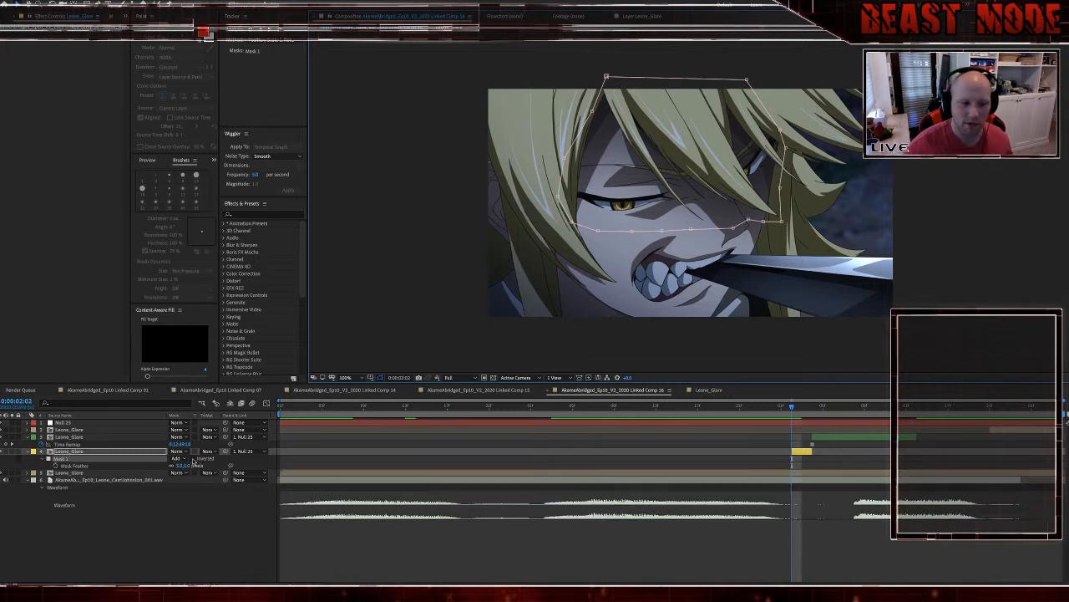
{"action": "left_click", "coordinate": [196, 469]}
{"action": "left_click_drag", "start_coordinate": [197, 468], "coordinate": [196, 468]}
{"action": "left_click", "coordinate": [189, 466]}
{"action": "type", "text": "20"}
{"action": "key", "text": "Return"}
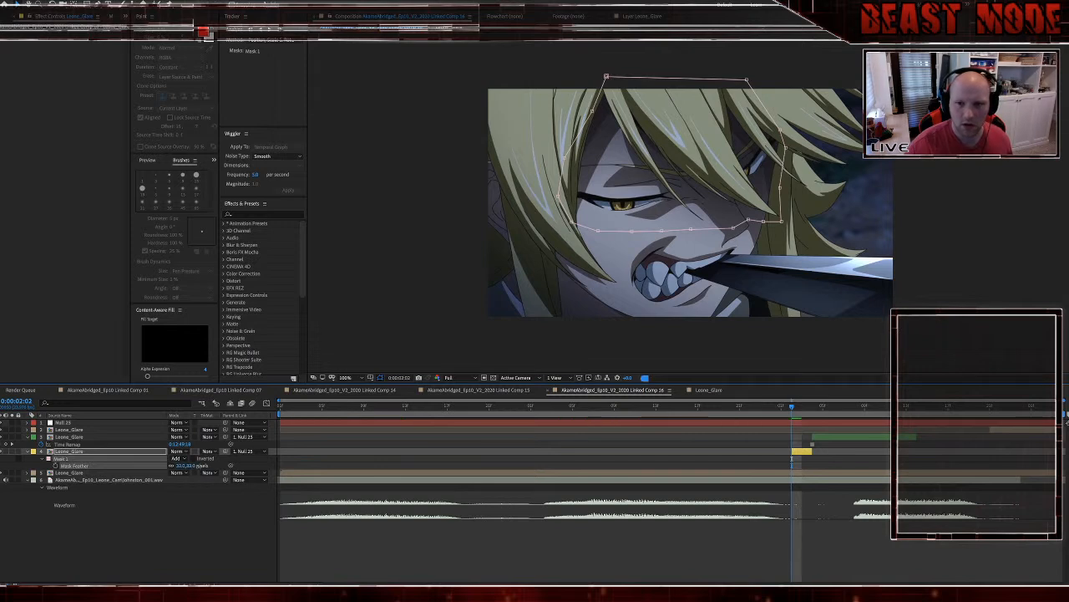
{"action": "left_click", "coordinate": [401, 540]}
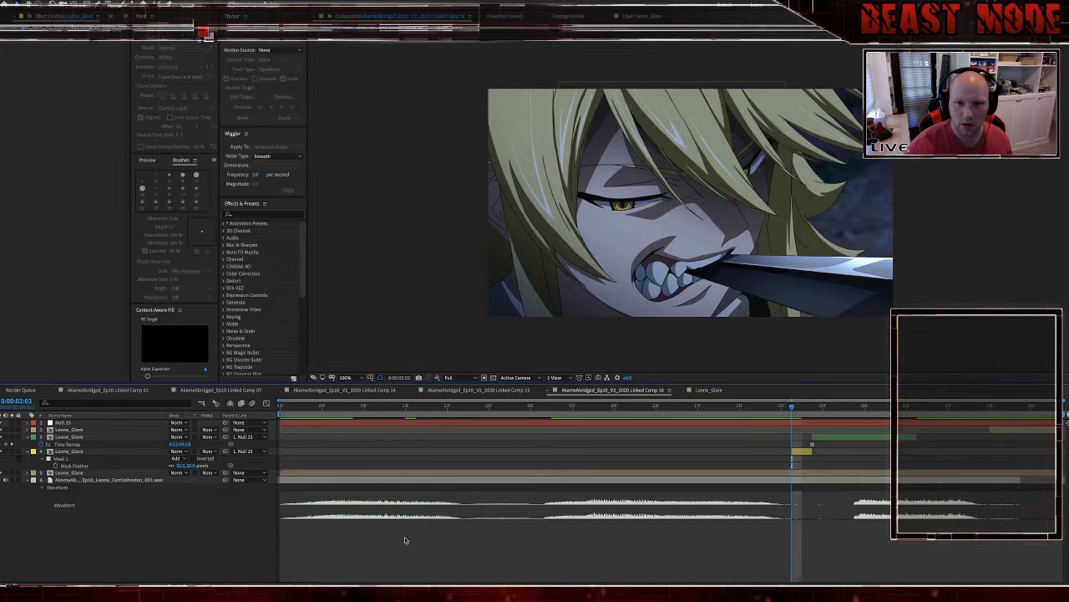
Step: Nudge the masked yellow segment slightly right and narrow it a little horizontally to align its eye with the footage, then check the adjacent frame
{"action": "left_click_drag", "start_coordinate": [791, 408], "coordinate": [789, 415]}
{"action": "left_click", "coordinate": [798, 452]}
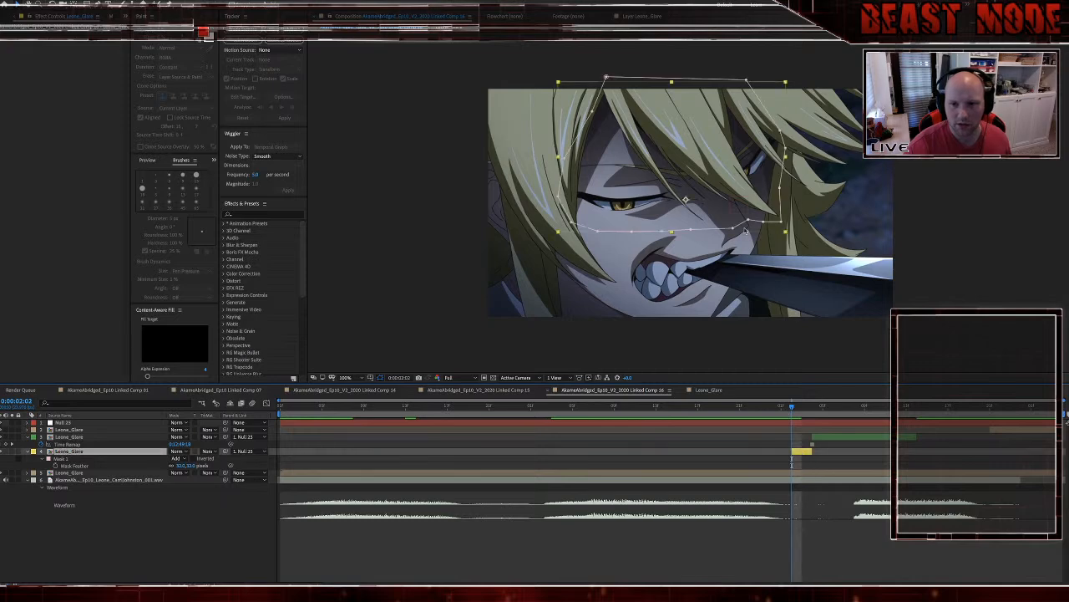
{"action": "scroll", "coordinate": [746, 232], "scroll_direction": "up", "scroll_amount": 2}
{"action": "left_click_drag", "start_coordinate": [840, 217], "coordinate": [837, 217]}
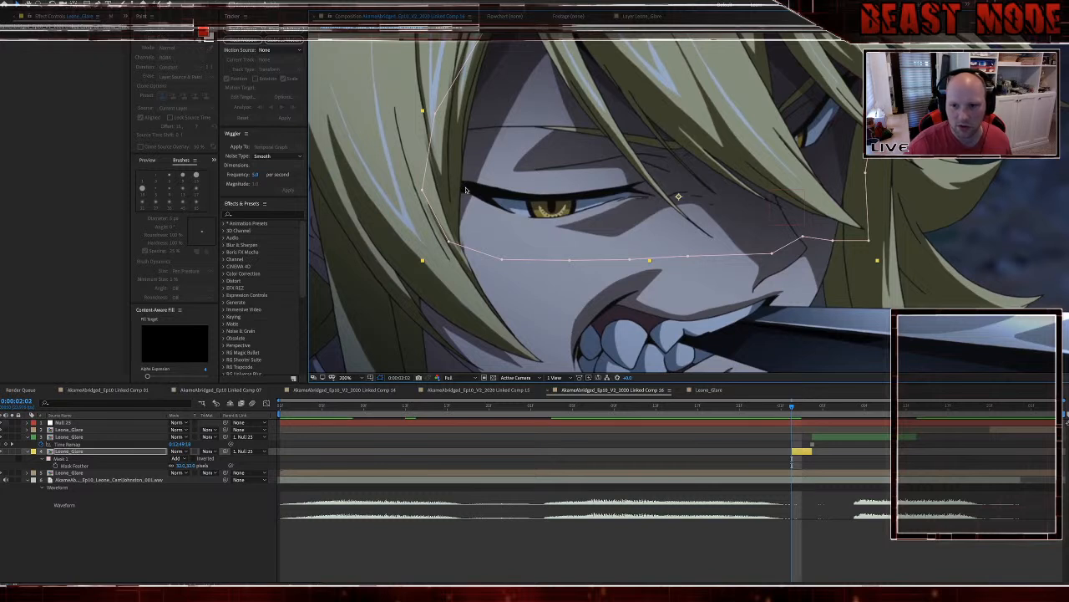
{"action": "left_click_drag", "start_coordinate": [502, 186], "coordinate": [505, 186]}
{"action": "left_click_drag", "start_coordinate": [880, 110], "coordinate": [878, 110]}
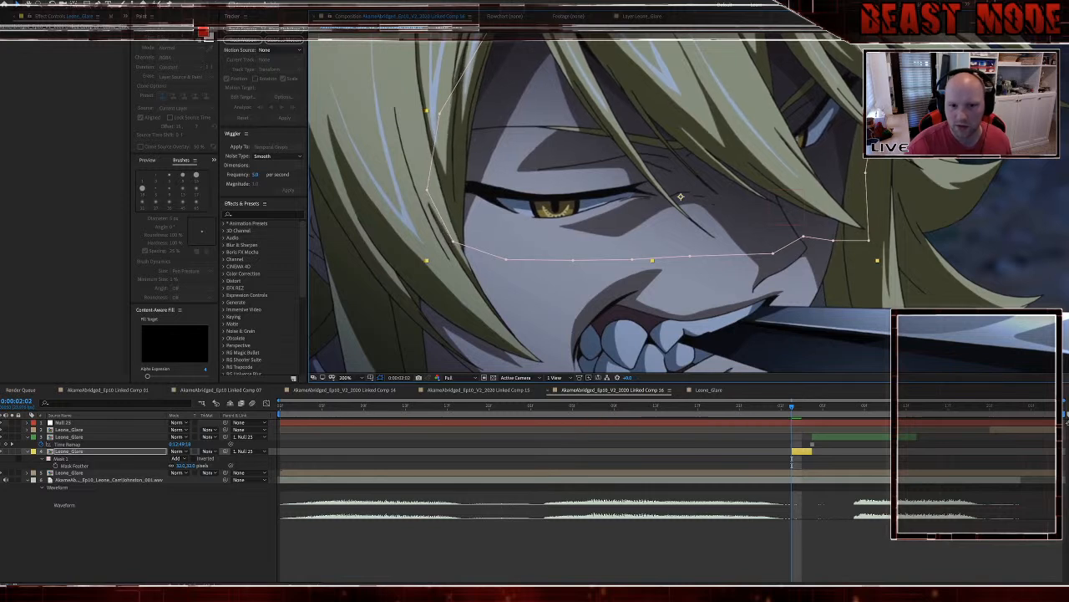
{"action": "left_click", "coordinate": [809, 493]}
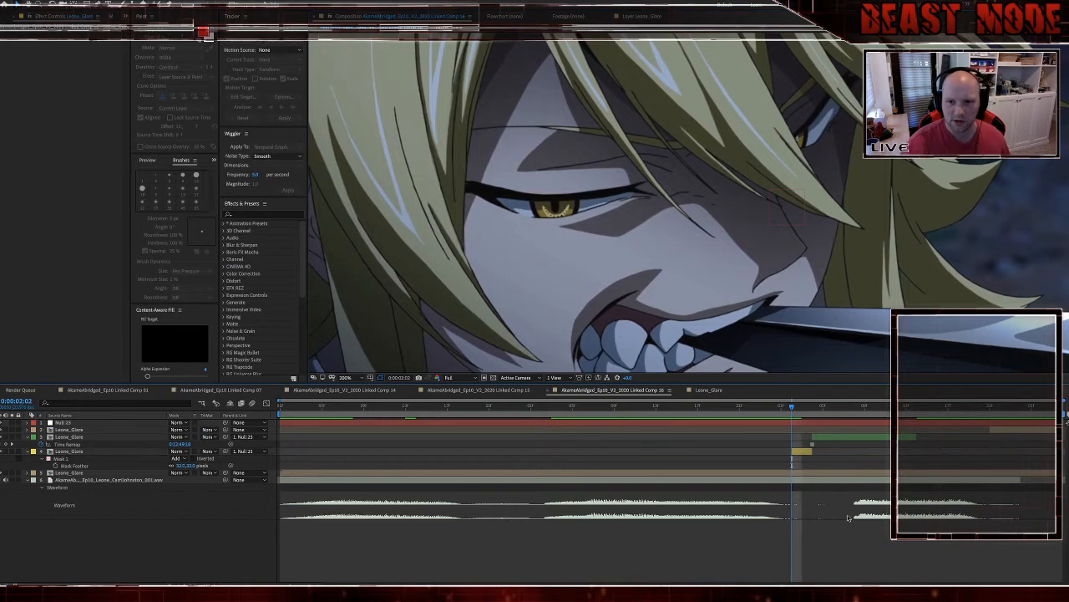
{"action": "key", "text": "Page_Down"}
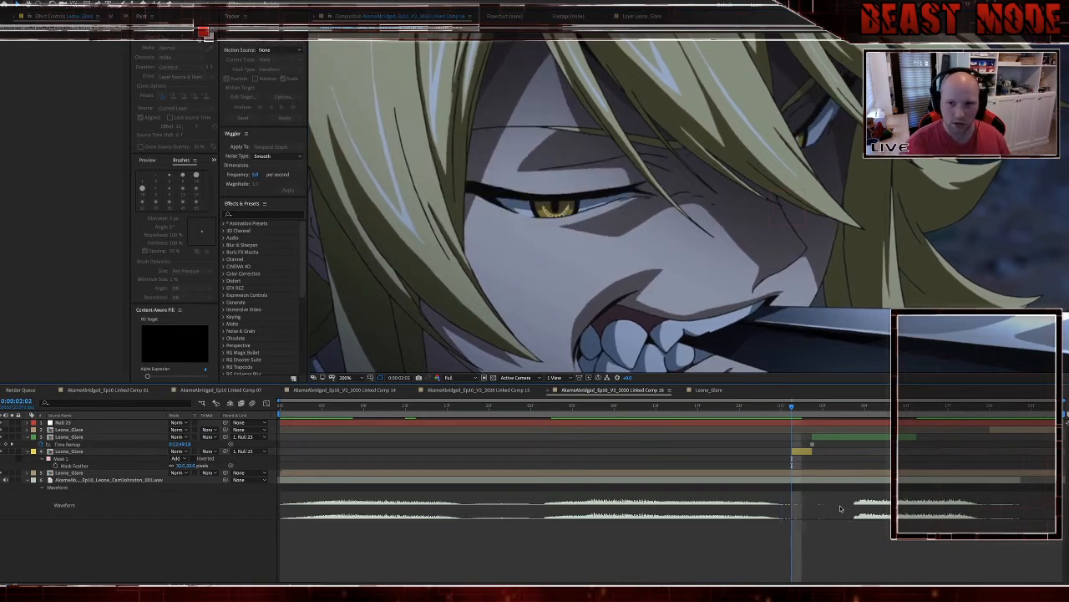
{"action": "key", "text": "comma"}
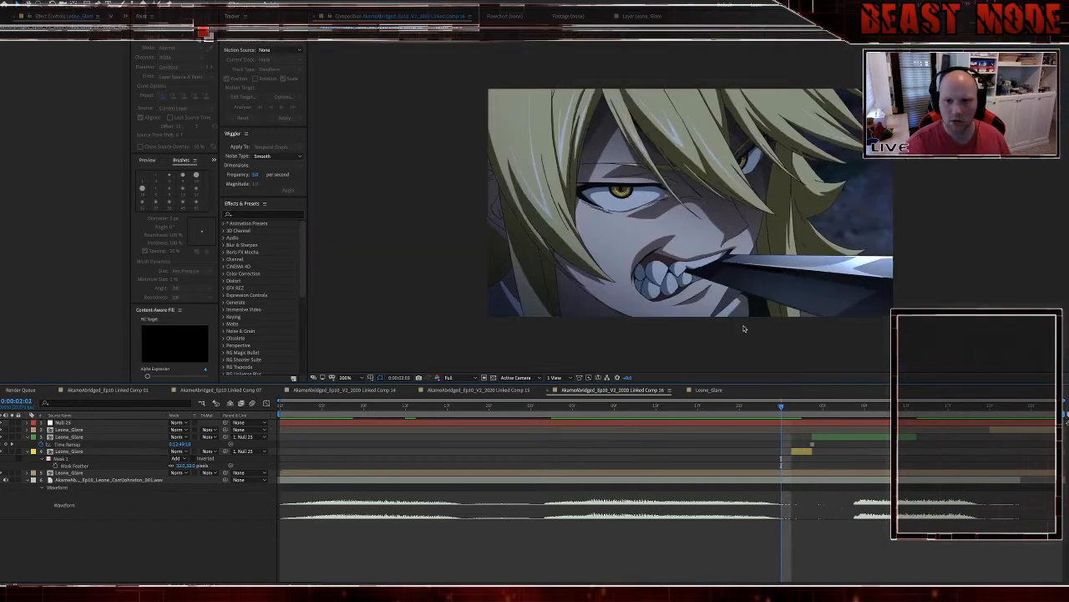
Step: At 0:00:02:03, adjust the lower-left mask point of the yellow Leone_Glare layer and nudge the layer slightly left
{"action": "key", "text": "Page_Down"}
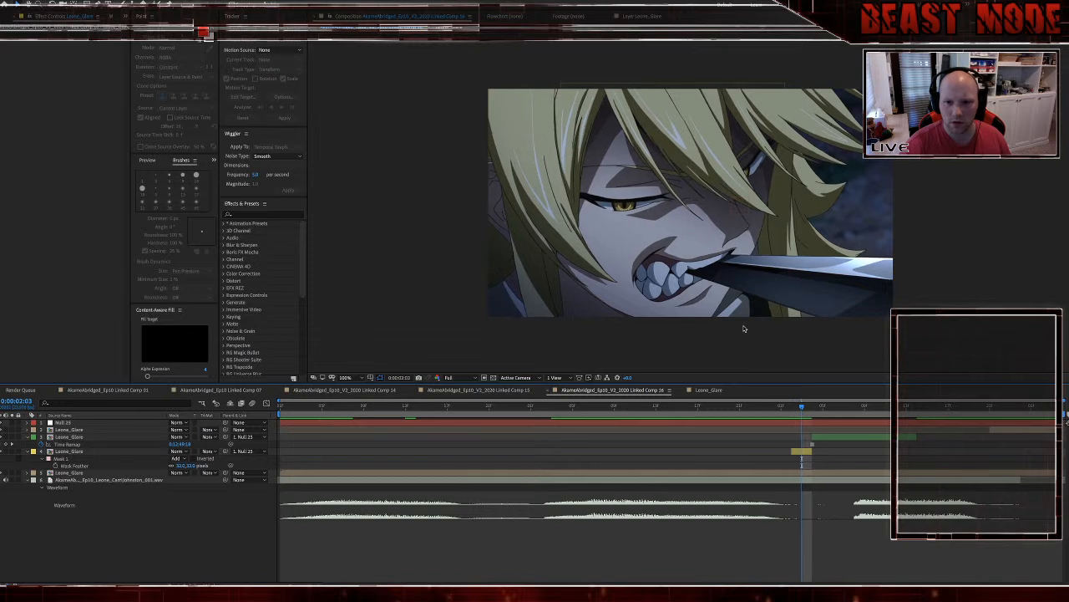
{"action": "key", "text": "Page_Down"}
{"action": "key", "text": "Page_Up"}
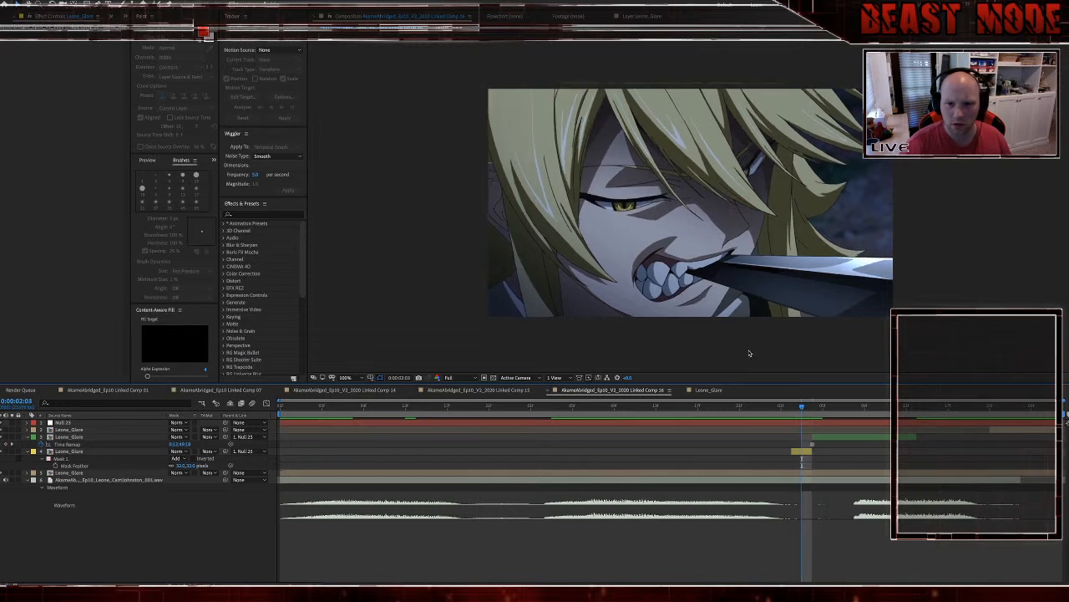
{"action": "left_click", "coordinate": [560, 211]}
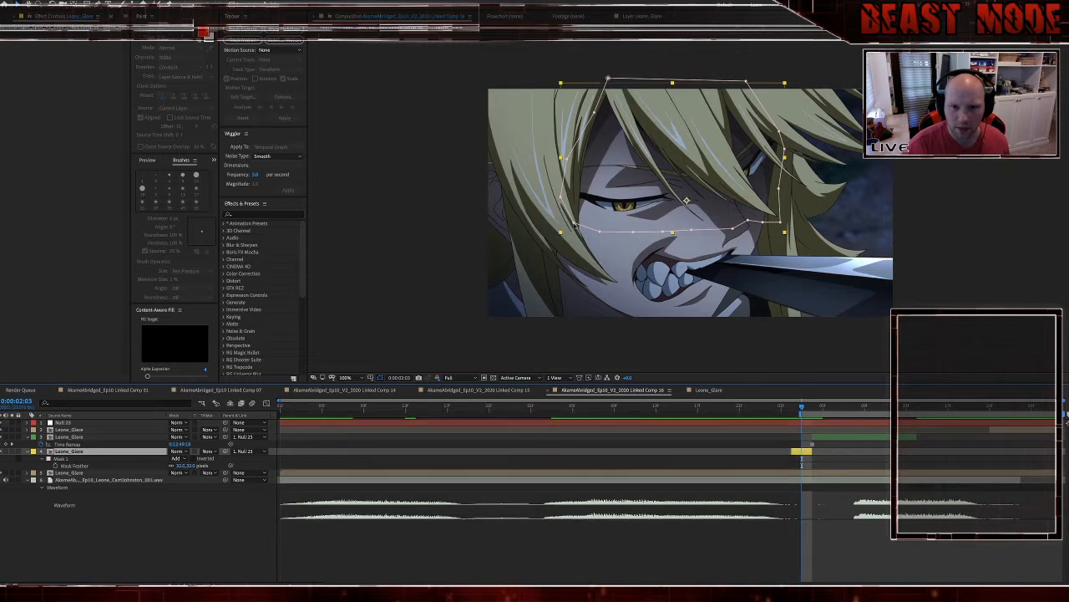
{"action": "left_click", "coordinate": [560, 210]}
{"action": "key", "text": "ctrl+t"}
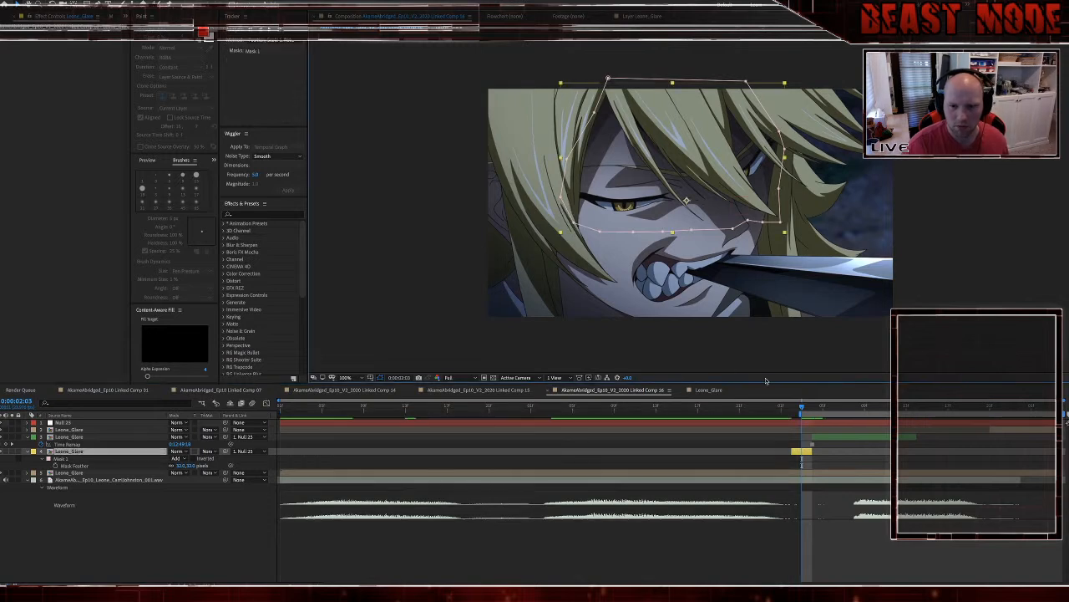
{"action": "double_click", "coordinate": [808, 413]}
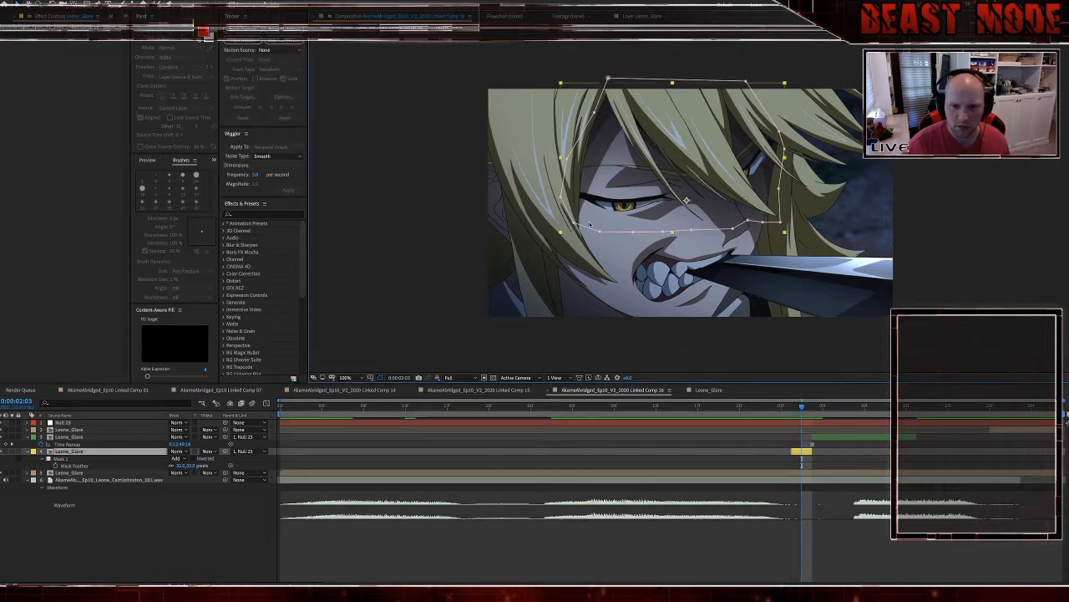
{"action": "key", "text": "Return"}
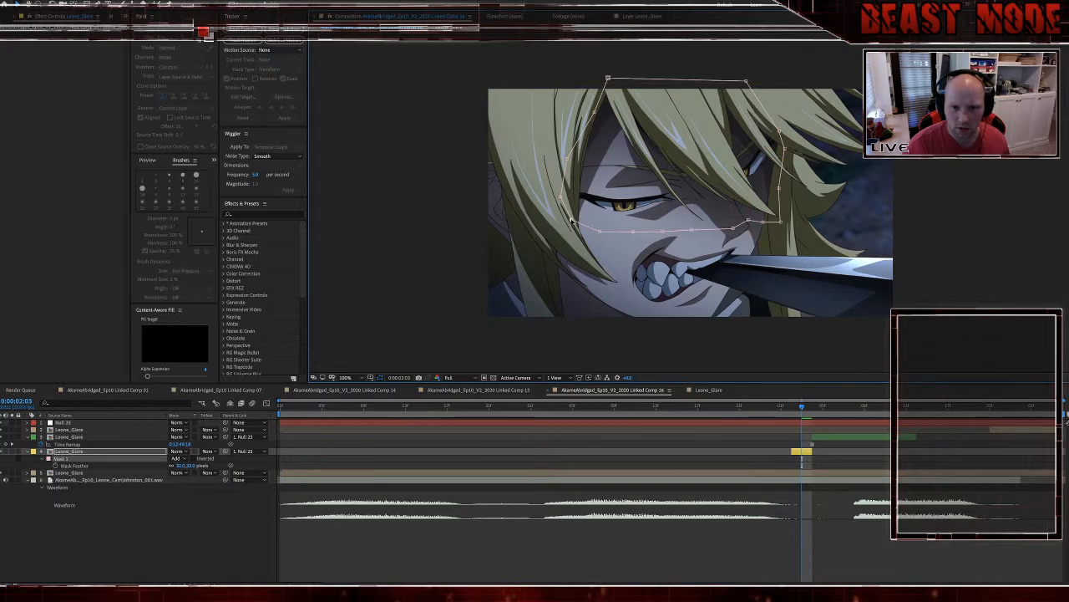
{"action": "scroll", "coordinate": [682, 198], "scroll_direction": "up", "scroll_amount": 2}
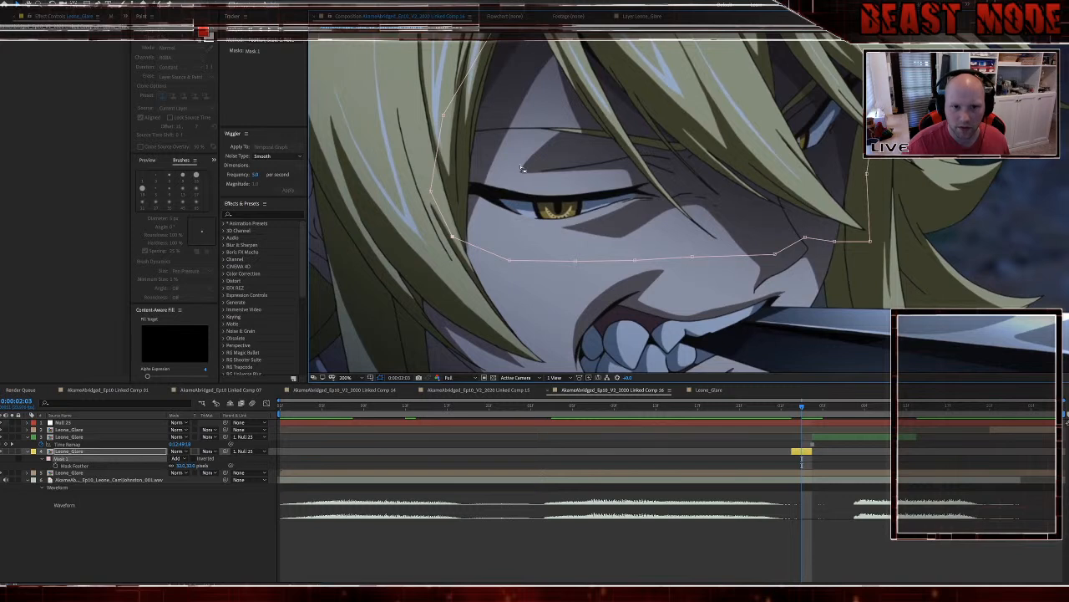
{"action": "left_click_drag", "start_coordinate": [431, 114], "coordinate": [430, 114]}
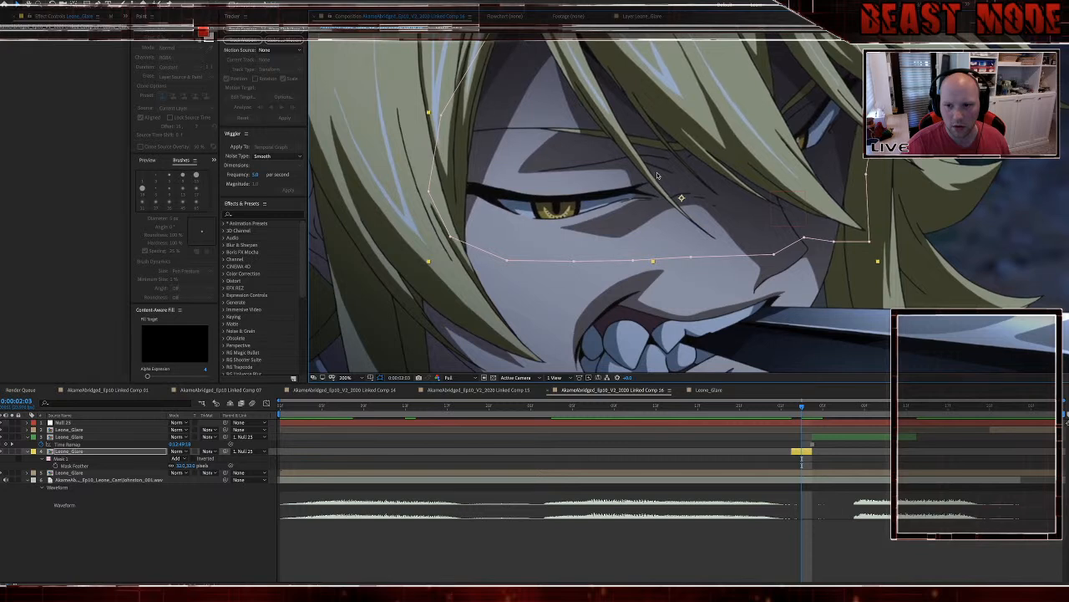
{"action": "left_click", "coordinate": [671, 529]}
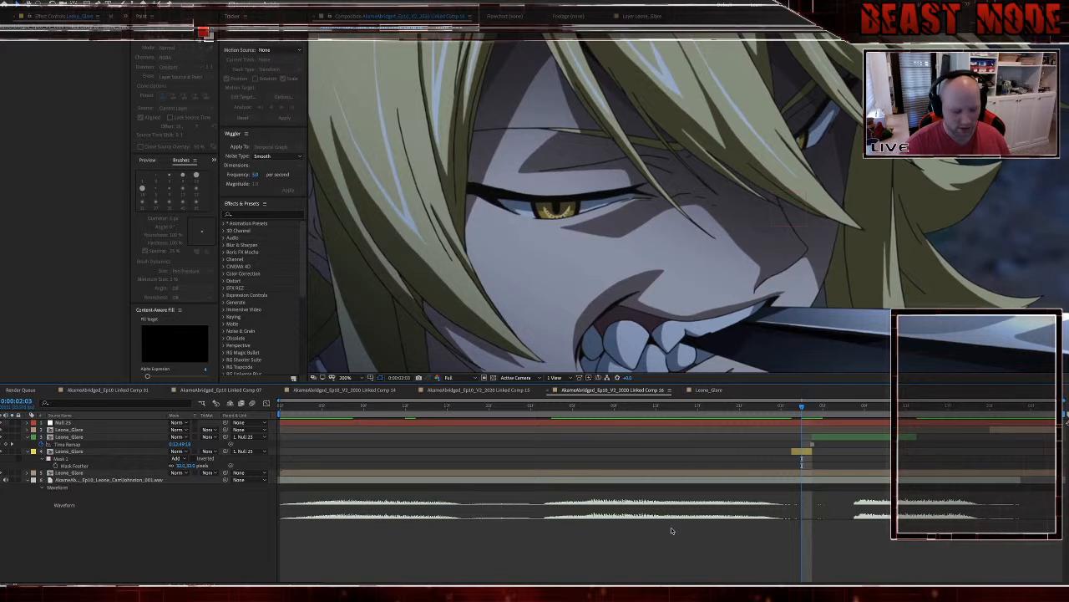
Step: Step frame by frame through the blink around 0:00:02:02 to 0:00:02:05 to examine how the masked eye layers line up
{"action": "key", "text": "Page_Up"}
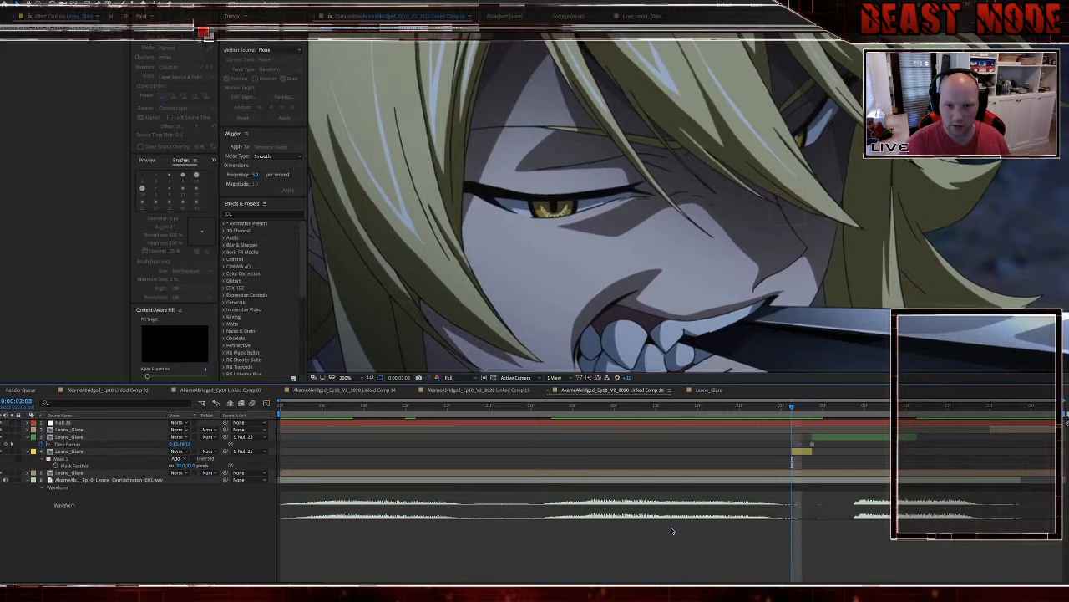
{"action": "key", "text": "Page_Up"}
{"action": "key", "text": "Page_Up"}
{"action": "key", "text": "Page_Down"}
{"action": "key", "text": "Page_Down"}
{"action": "key", "text": "Page_Down"}
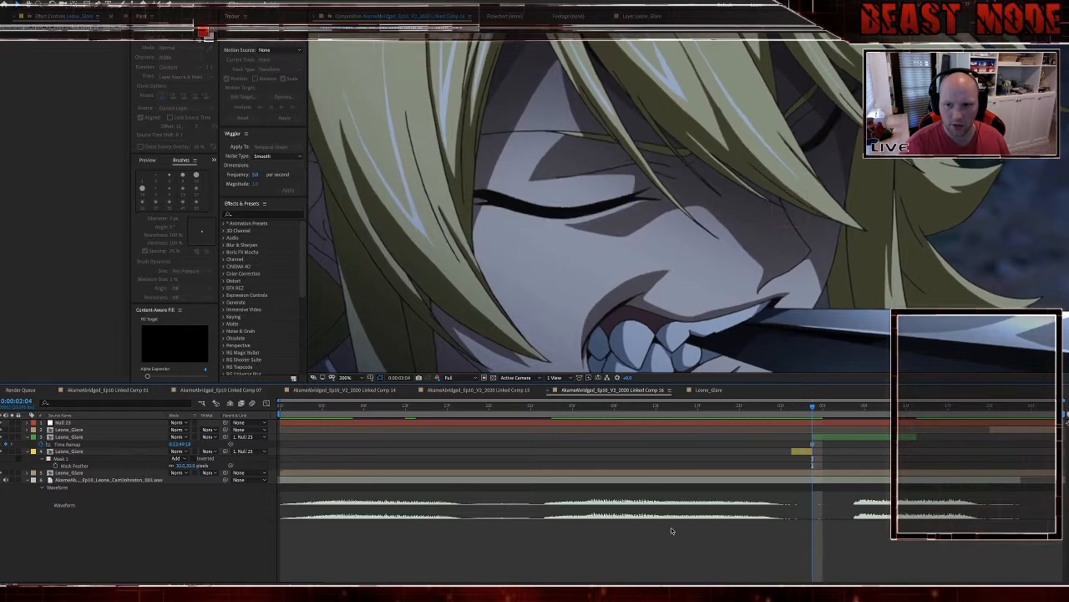
{"action": "scroll", "coordinate": [666, 363], "scroll_direction": "down", "scroll_amount": 2}
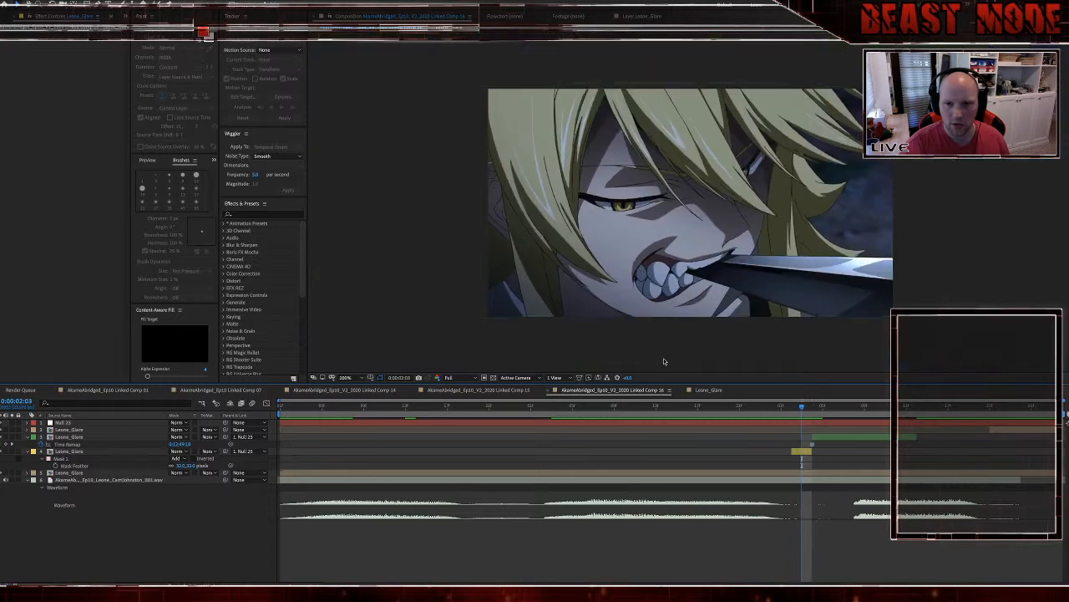
{"action": "key", "text": "Page_Up"}
{"action": "left_click", "coordinate": [803, 451]}
{"action": "left_click", "coordinate": [743, 538]}
{"action": "left_click", "coordinate": [742, 538]}
{"action": "key", "text": "Page_Down"}
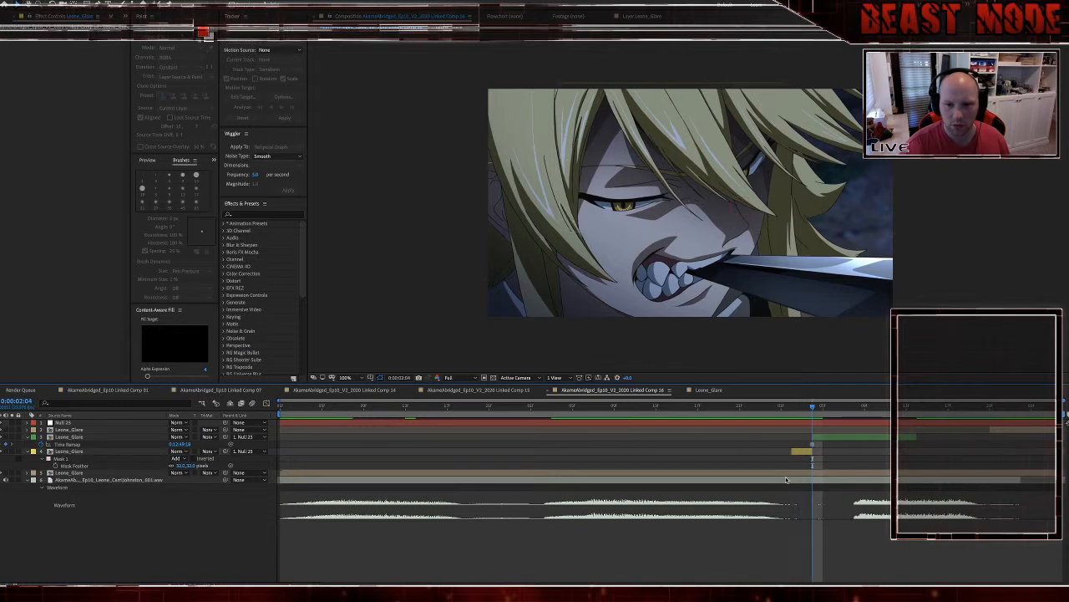
{"action": "key", "text": "Page_Down"}
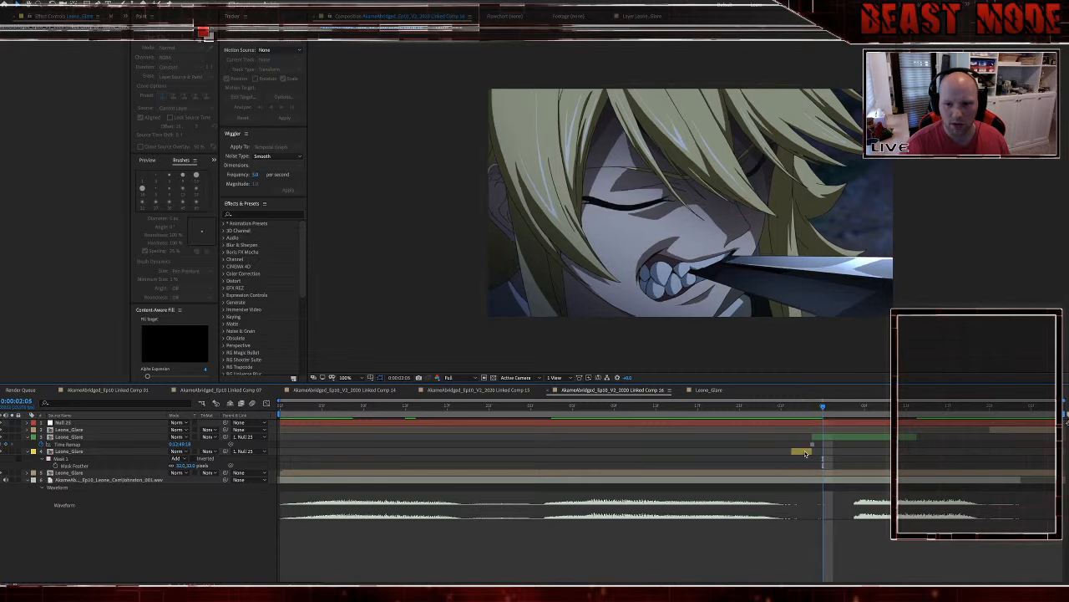
Step: On the green Leone_Glare layer at 0:00:02:05, draw a closed pen mask around both eyes, the upper cheeks and the fringe
{"action": "left_click", "coordinate": [819, 438]}
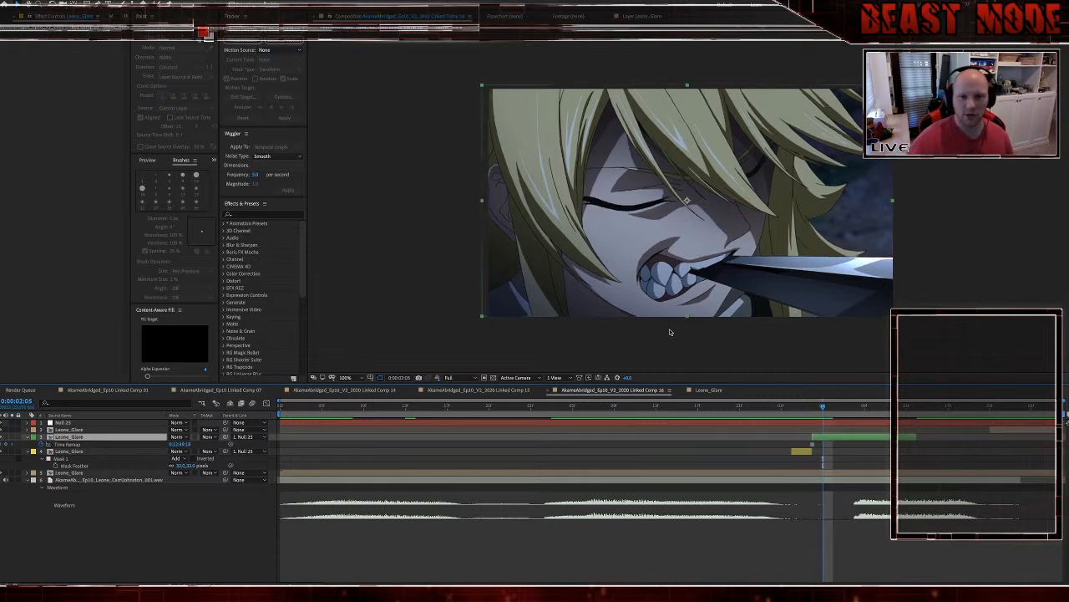
{"action": "left_click", "coordinate": [596, 223]}
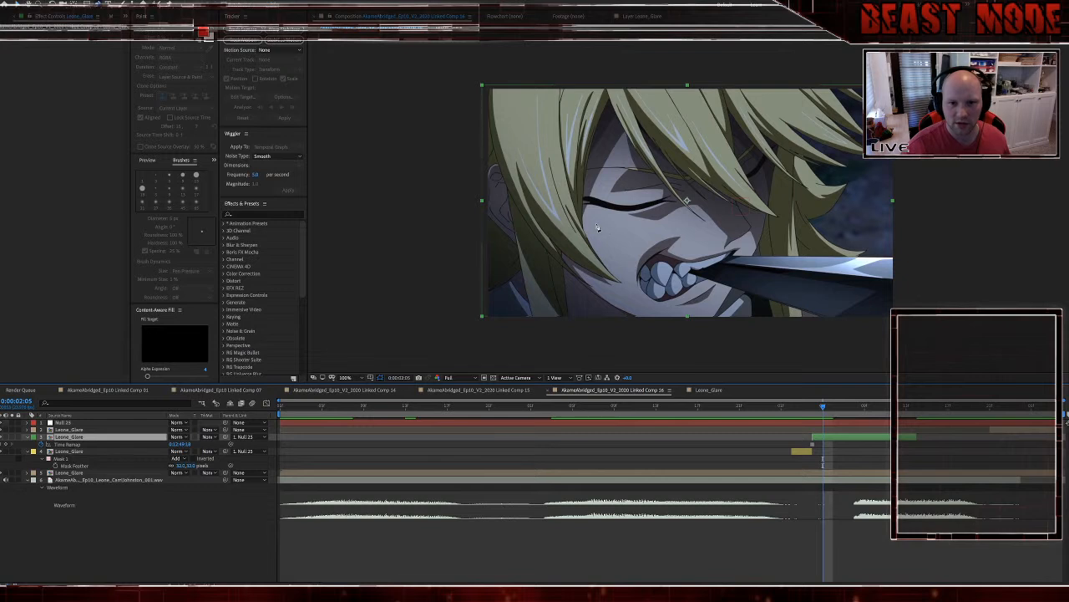
{"action": "left_click", "coordinate": [561, 192]}
{"action": "left_click", "coordinate": [553, 134]}
{"action": "left_click", "coordinate": [545, 77]}
{"action": "left_click", "coordinate": [759, 76]}
{"action": "left_click", "coordinate": [791, 104]}
{"action": "left_click", "coordinate": [778, 111]}
{"action": "left_click", "coordinate": [780, 126]}
{"action": "left_click", "coordinate": [790, 154]}
{"action": "left_click", "coordinate": [781, 195]}
{"action": "left_click", "coordinate": [776, 224]}
{"action": "left_click", "coordinate": [761, 220]}
{"action": "left_click", "coordinate": [732, 210]}
{"action": "left_click", "coordinate": [716, 228]}
{"action": "left_click", "coordinate": [701, 229]}
{"action": "left_click", "coordinate": [661, 227]}
{"action": "left_click", "coordinate": [597, 222]}
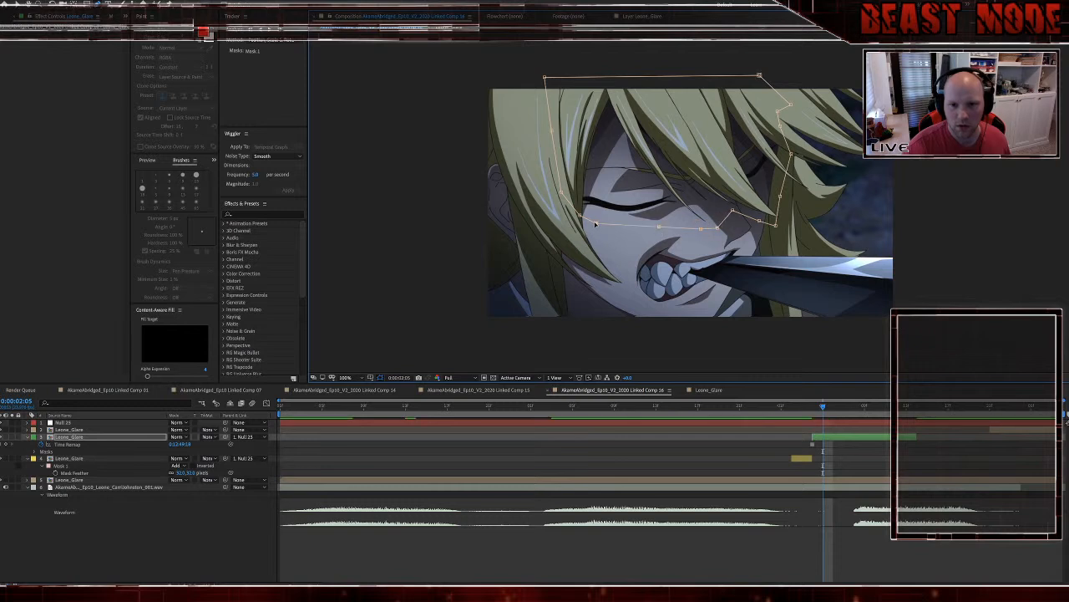
Step: Reveal the Position values of the yellow and green Leone_Glare layers and inspect the mask edge at 0:00:02:04
{"action": "left_click", "coordinate": [799, 460]}
{"action": "key", "text": "p"}
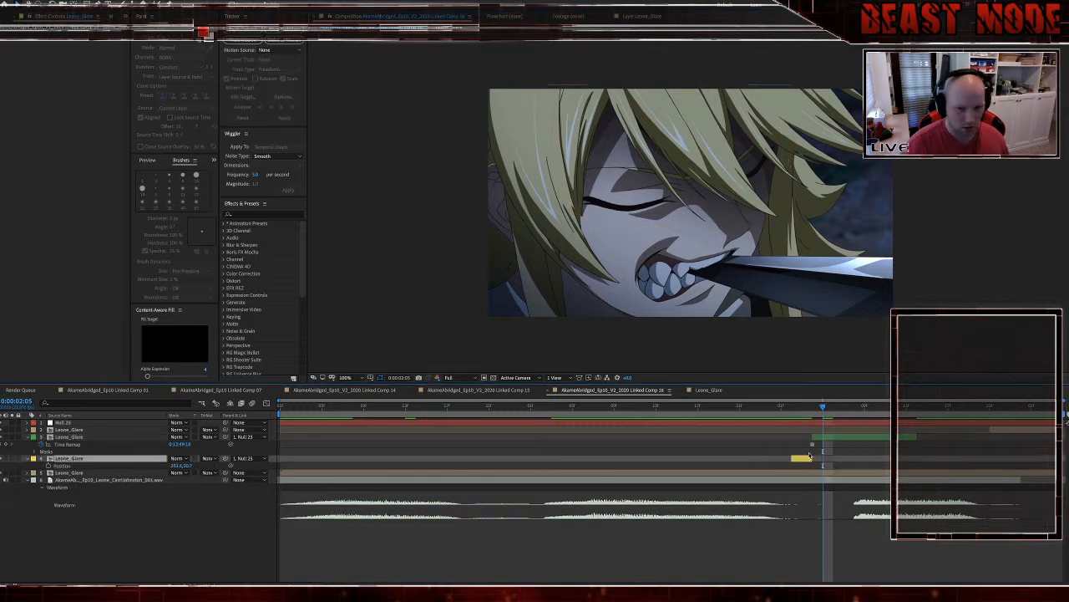
{"action": "left_click", "coordinate": [819, 439]}
{"action": "key", "text": "p"}
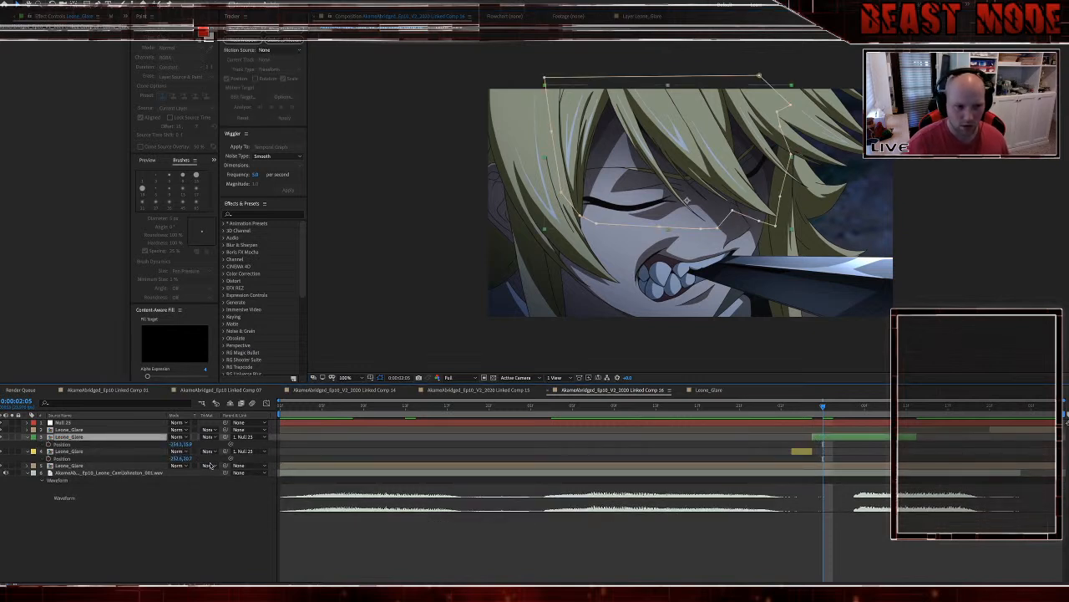
{"action": "left_click", "coordinate": [814, 410]}
{"action": "scroll", "coordinate": [673, 216], "scroll_direction": "up", "scroll_amount": 1}
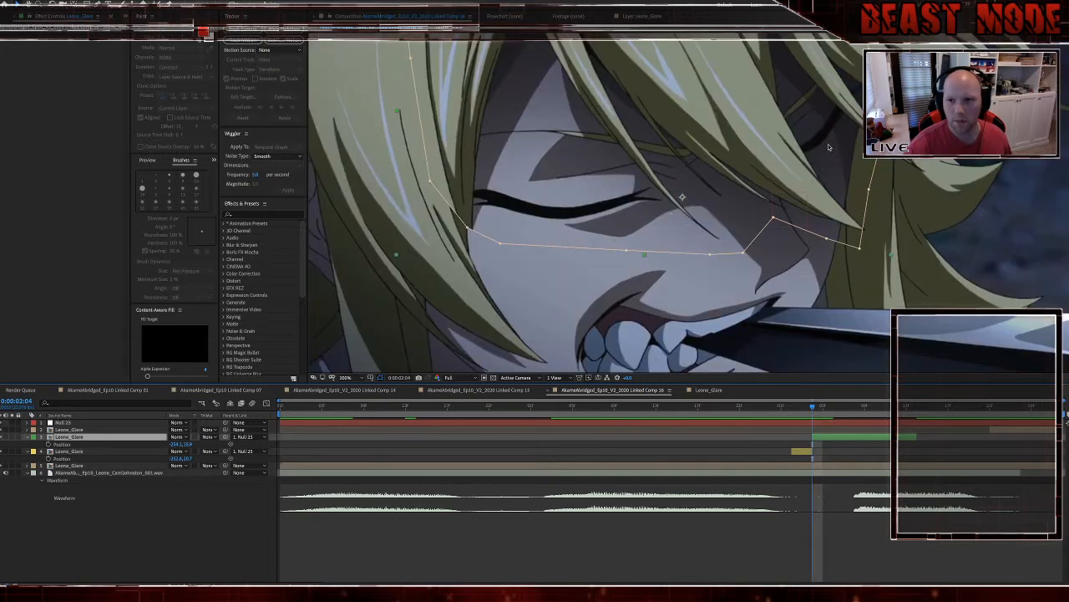
{"action": "left_click_drag", "start_coordinate": [869, 189], "coordinate": [867, 189]}
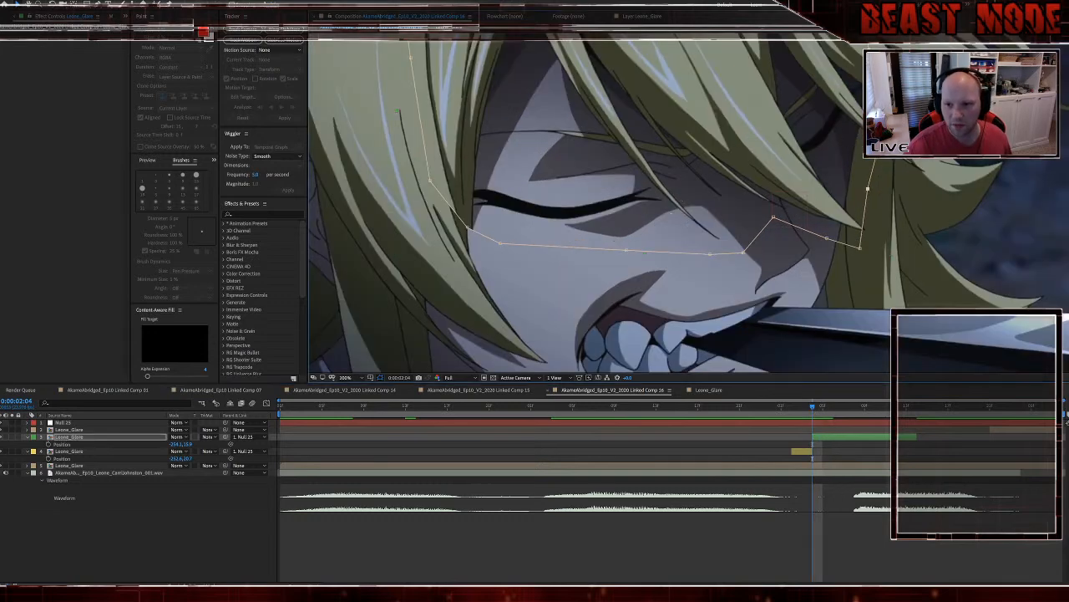
Step: Set the Mask Feather of the green Leone_Glare layer to 32 pixels, matching the yellow layer's mask
{"action": "left_click", "coordinate": [108, 437]}
{"action": "key", "text": "f"}
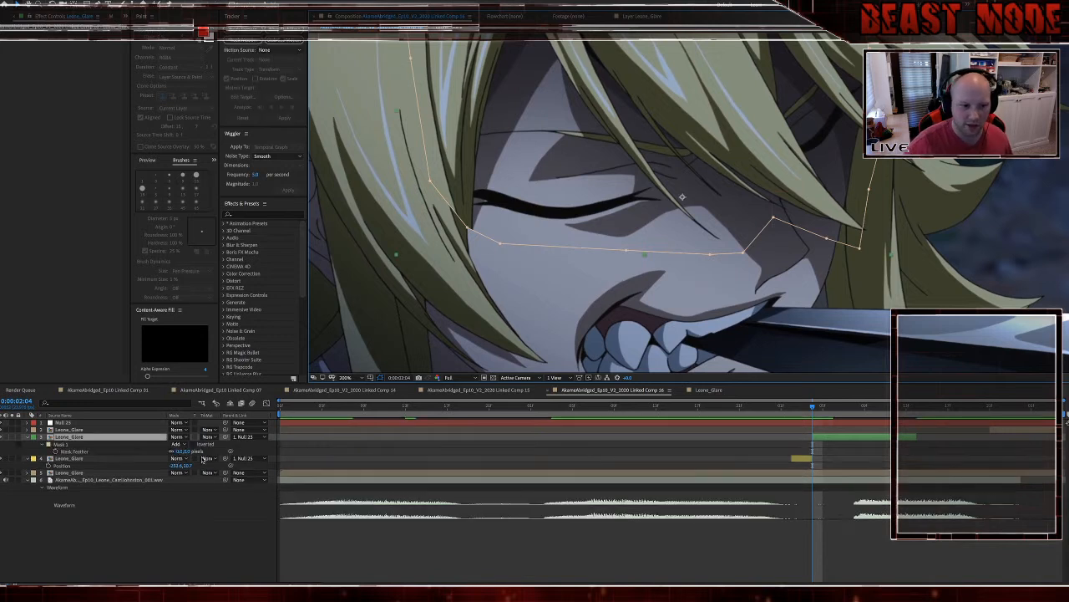
{"action": "left_click", "coordinate": [804, 460]}
{"action": "key", "text": "f"}
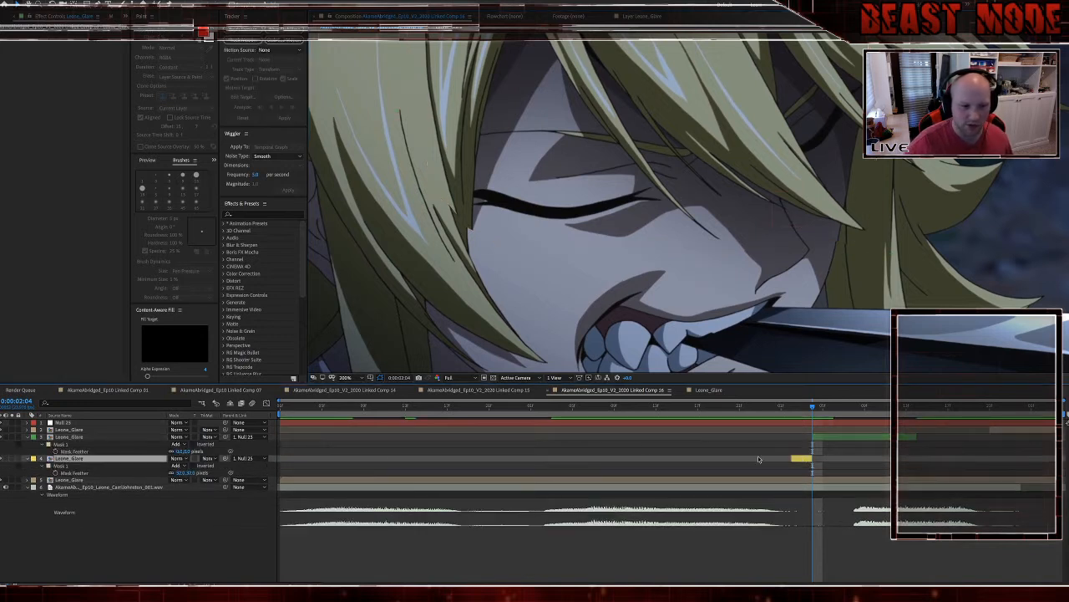
{"action": "left_click", "coordinate": [190, 452]}
{"action": "type", "text": "32"}
{"action": "key", "text": "Return"}
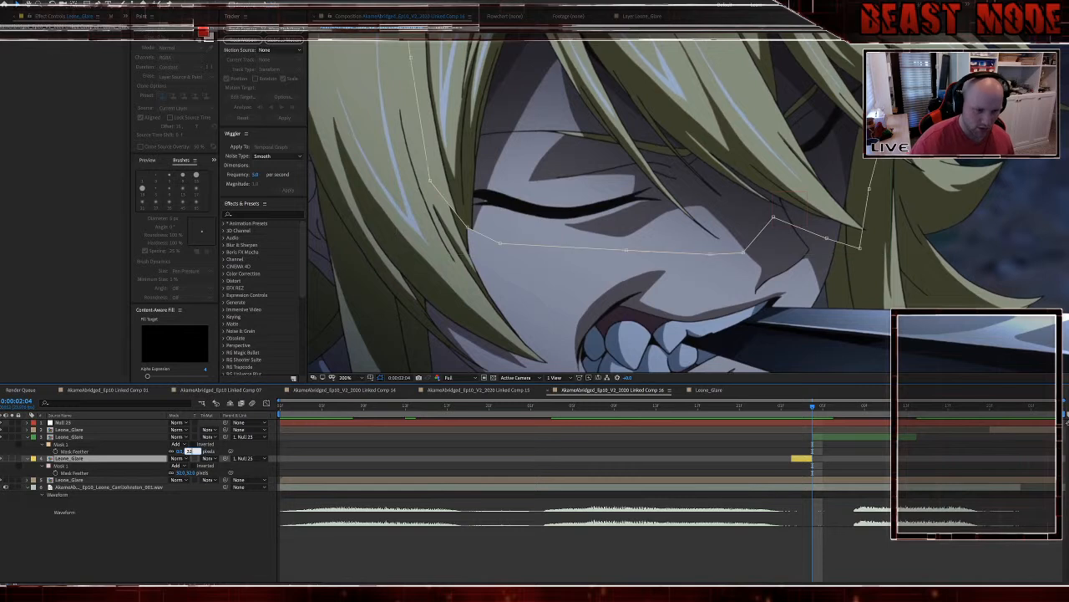
{"action": "left_click", "coordinate": [815, 450]}
Step: Nudge the green Leone_Glare layer slightly left at 0:00:02:04 to align the closed eye with the face
{"action": "left_click", "coordinate": [833, 438]}
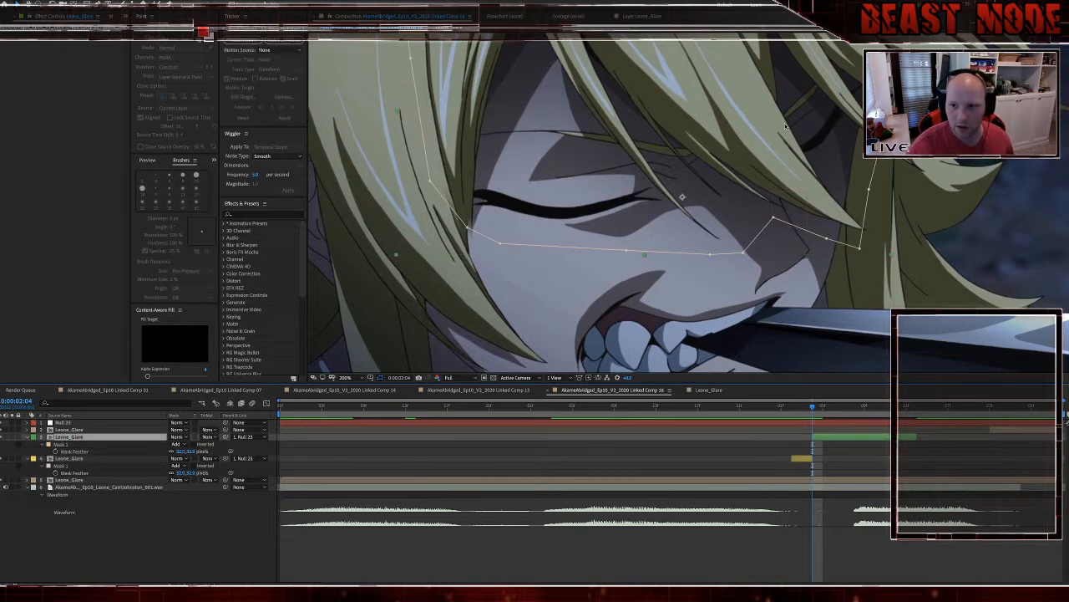
{"action": "key", "text": "Left"}
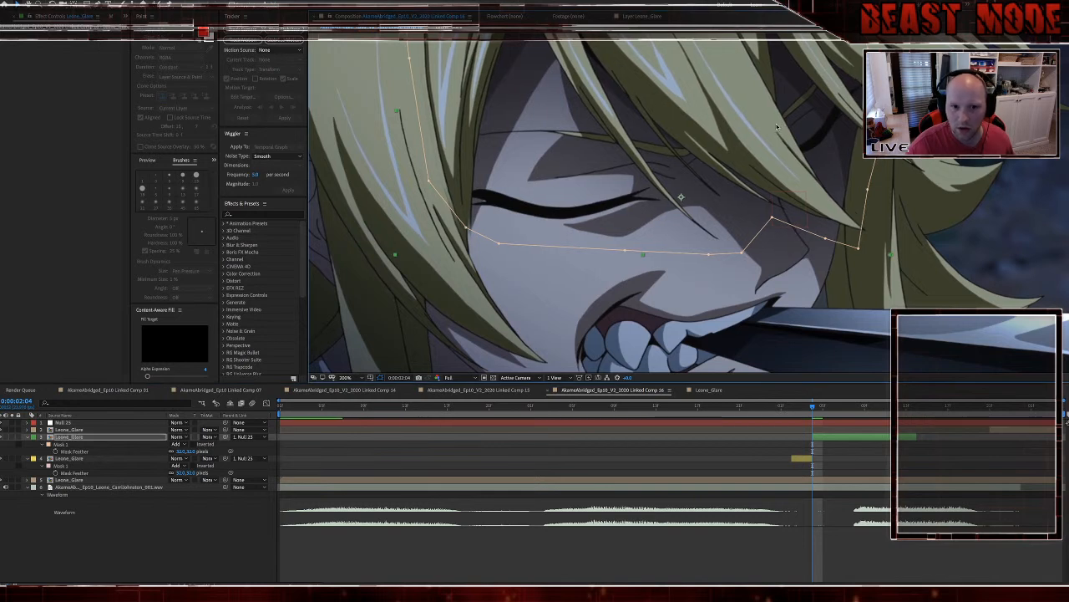
{"action": "left_click_drag", "start_coordinate": [394, 112], "coordinate": [392, 111]}
{"action": "key", "text": "Left"}
{"action": "key", "text": "Left"}
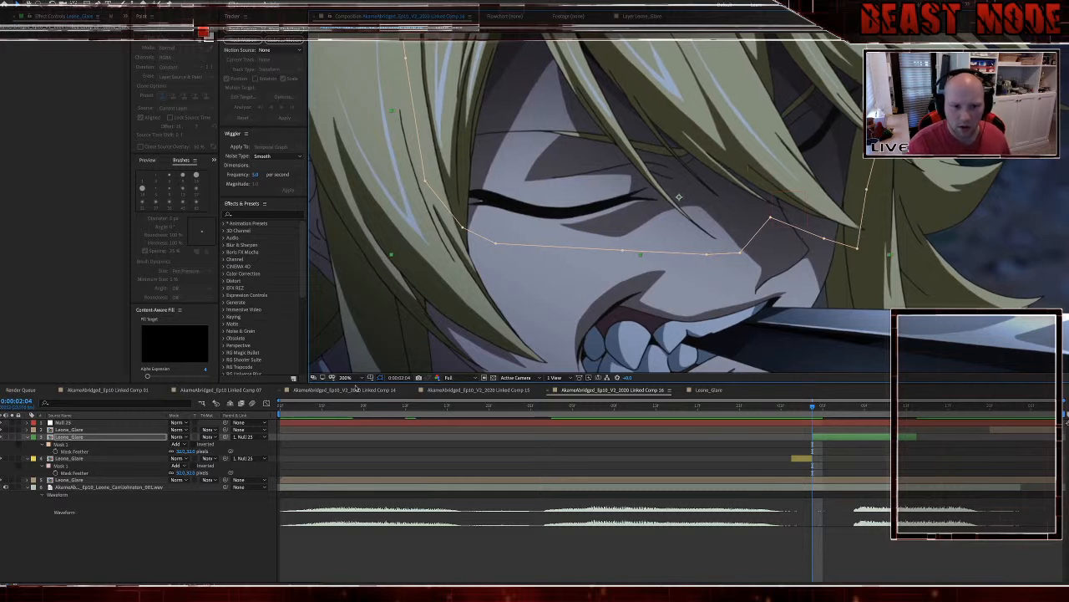
Step: Move the lower-right points of the green layer's mask inward, toward the tip of the fringe and the cheek edge
{"action": "left_click", "coordinate": [381, 377]}
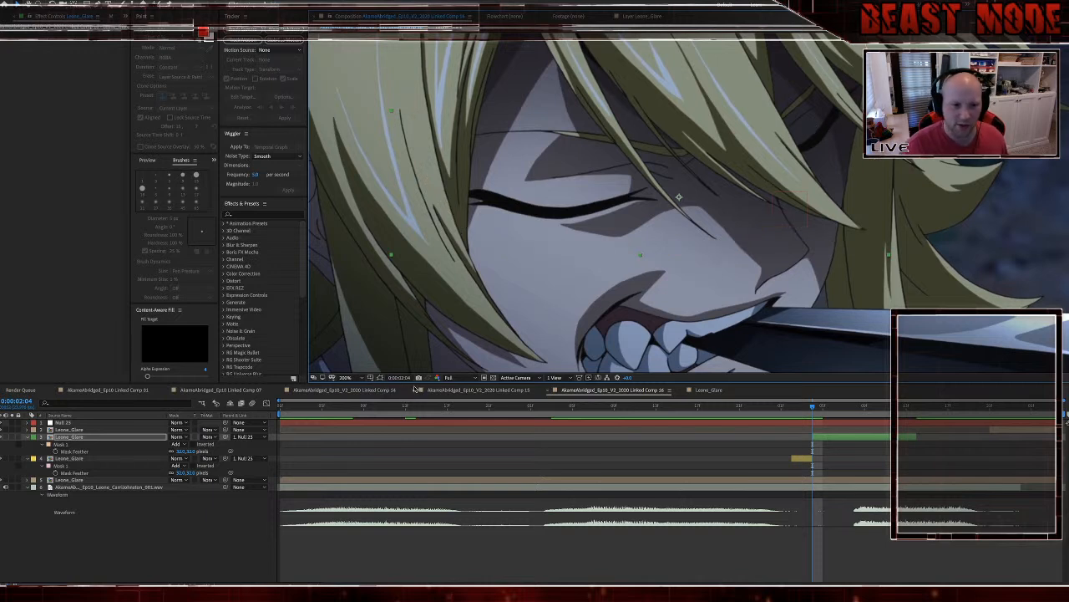
{"action": "left_click", "coordinate": [381, 378]}
{"action": "left_click_drag", "start_coordinate": [858, 248], "coordinate": [824, 237]}
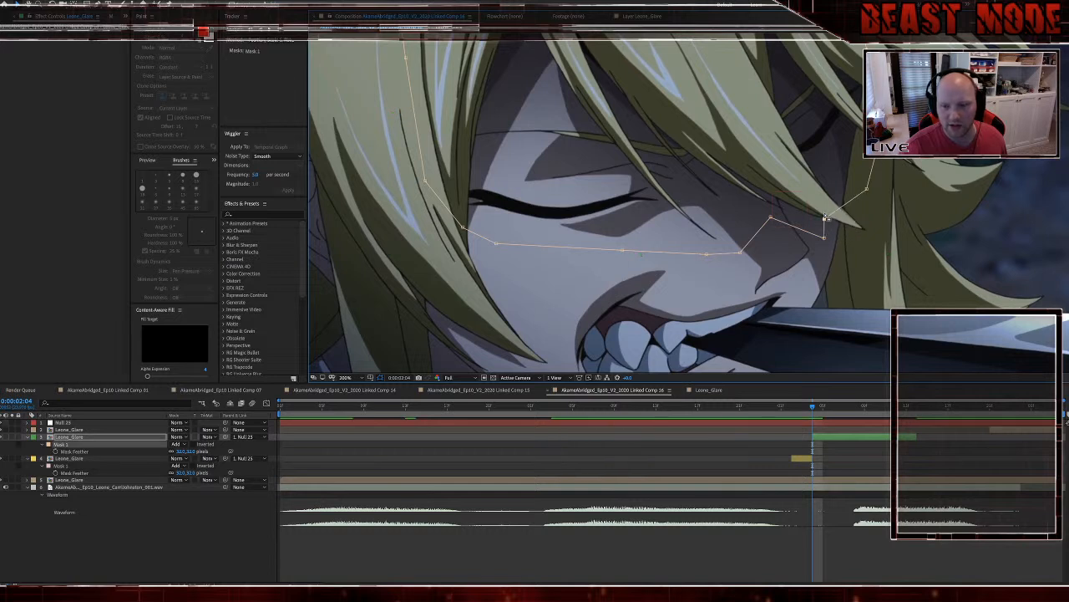
{"action": "left_click_drag", "start_coordinate": [867, 188], "coordinate": [842, 176]}
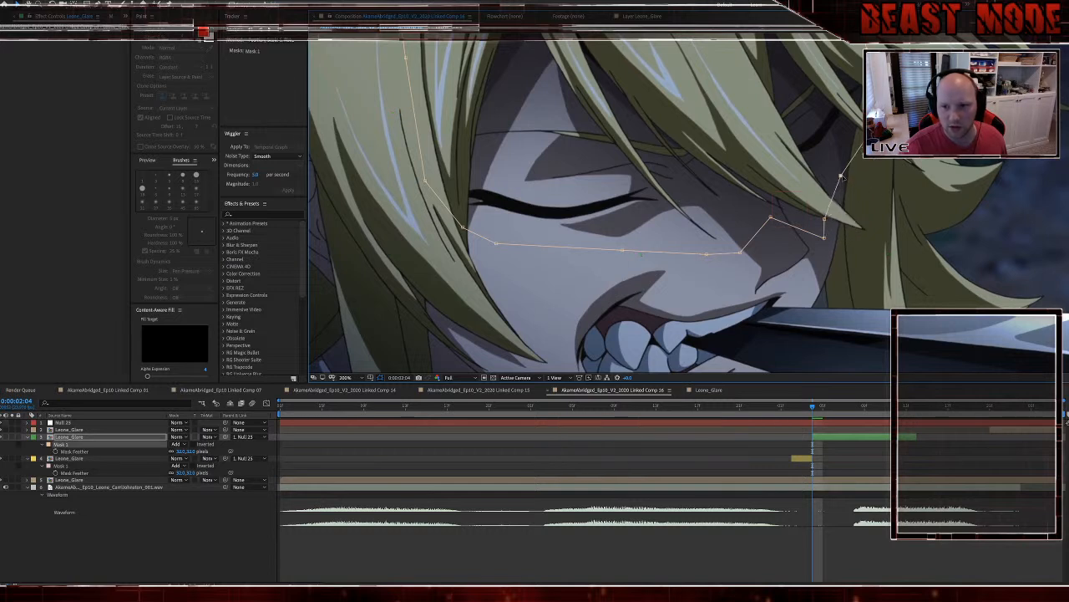
Step: Hide the mask outlines, scale the green Leone_Glare layer up slightly, and preview the composition
{"action": "left_click", "coordinate": [826, 436]}
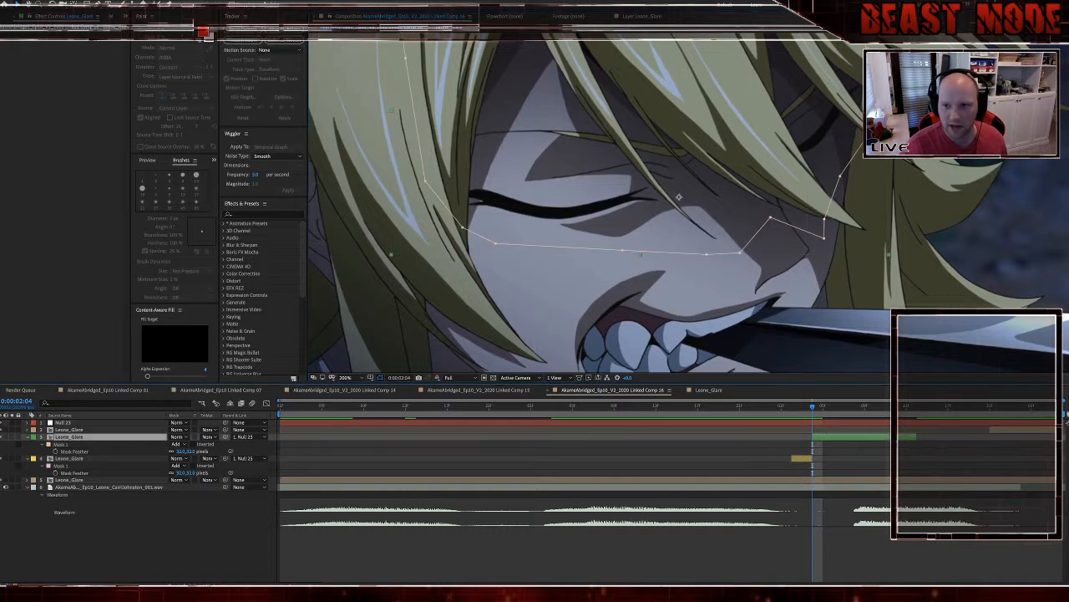
{"action": "left_click", "coordinate": [370, 377]}
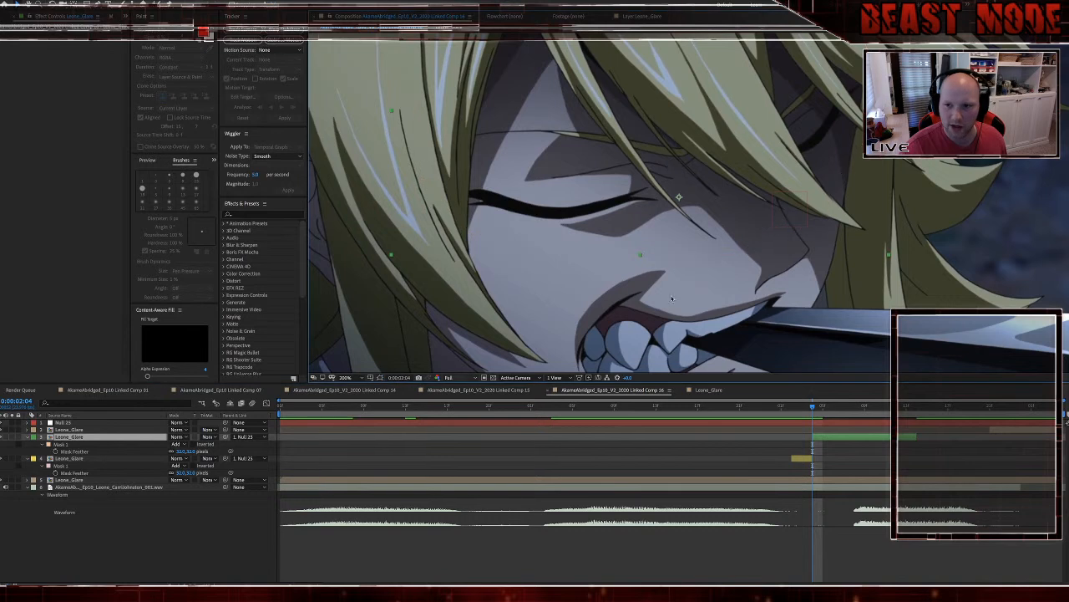
{"action": "key", "text": "ctrl+KP_Add"}
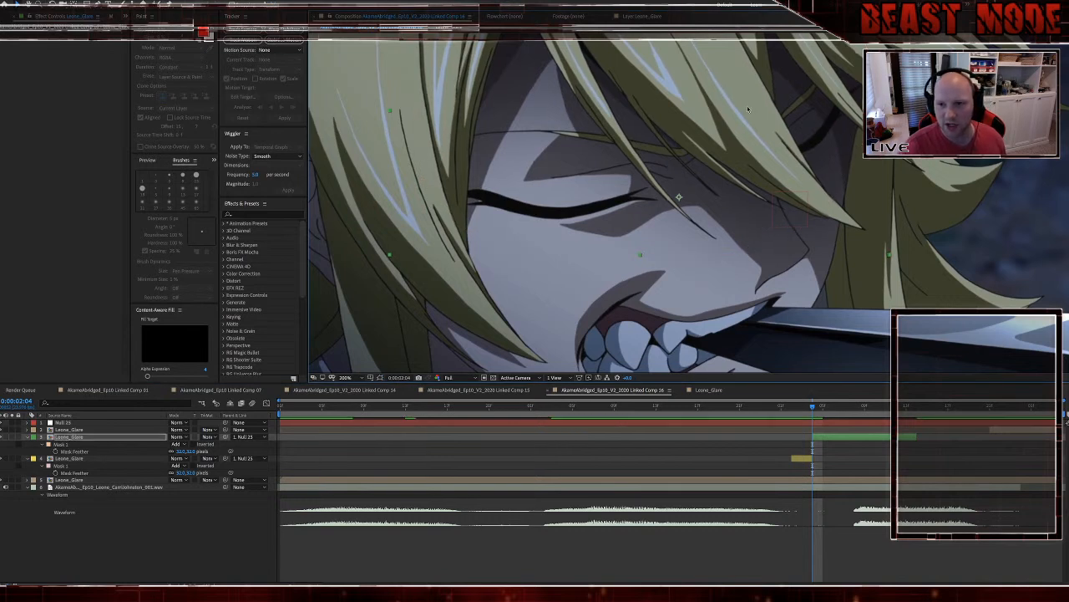
{"action": "key", "text": "space"}
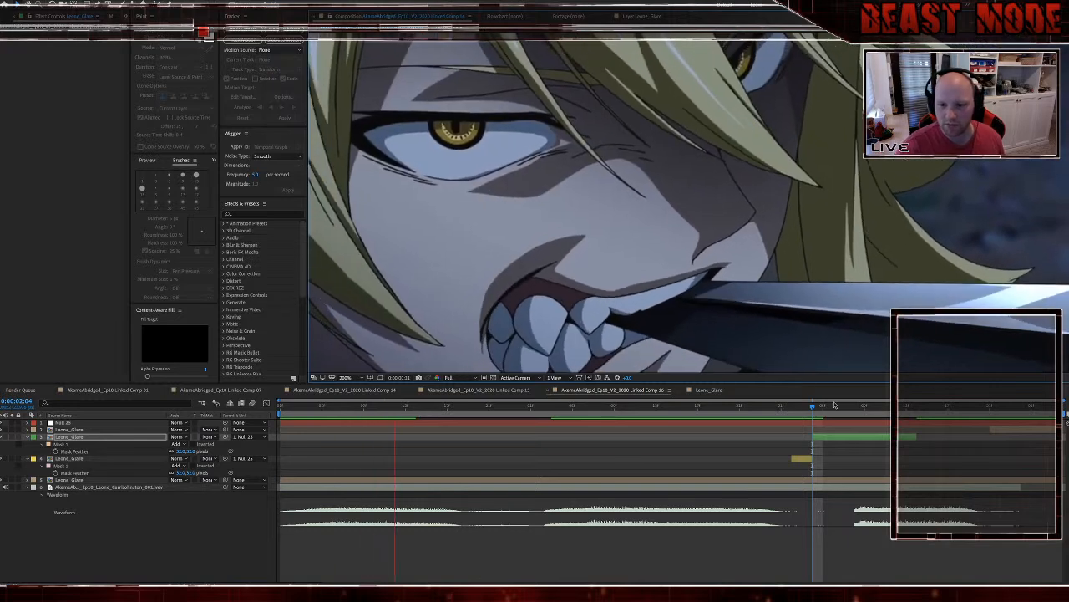
{"action": "left_click", "coordinate": [824, 436]}
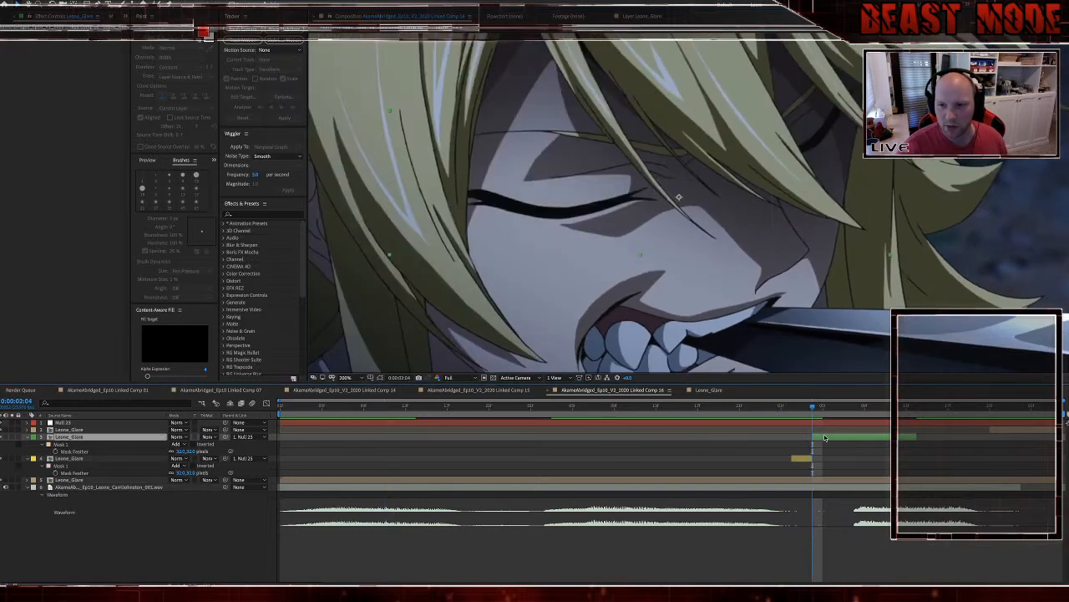
Step: Nudge the green Leone_Glare layer slightly right at 0:00:02:04 to fine-tune the closed eye's alignment with the face
{"action": "left_click", "coordinate": [710, 122]}
{"action": "key", "text": "Right"}
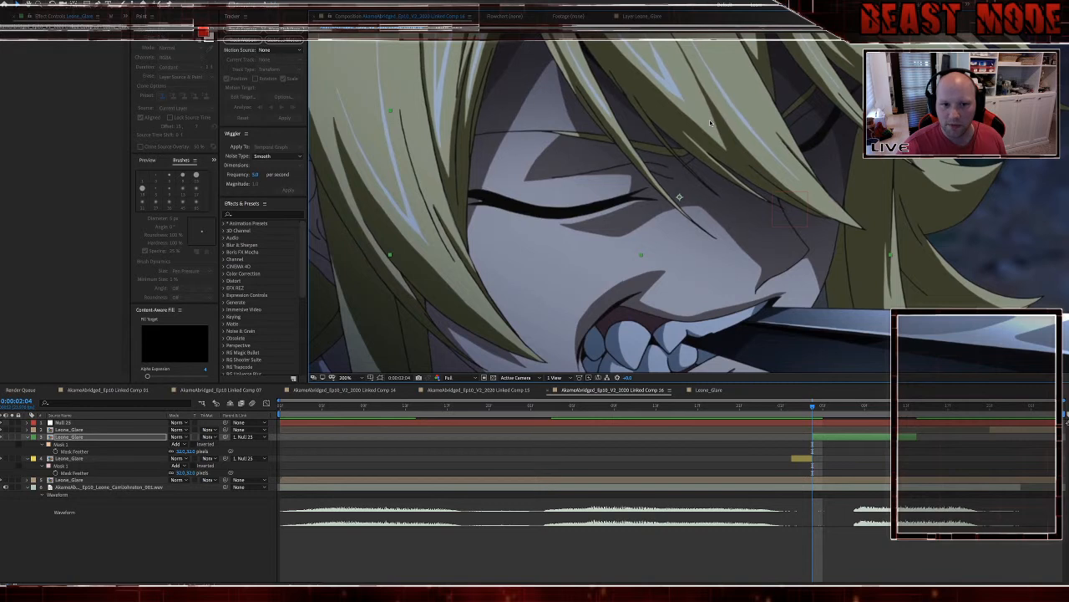
{"action": "key", "text": "Right"}
{"action": "key", "text": "Right"}
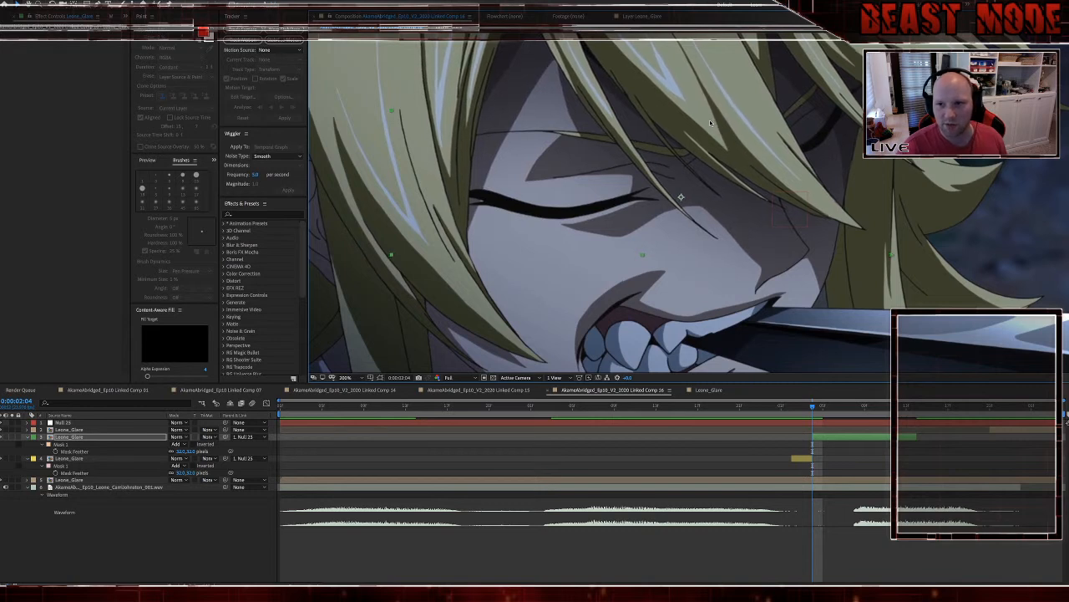
{"action": "key", "text": "Right"}
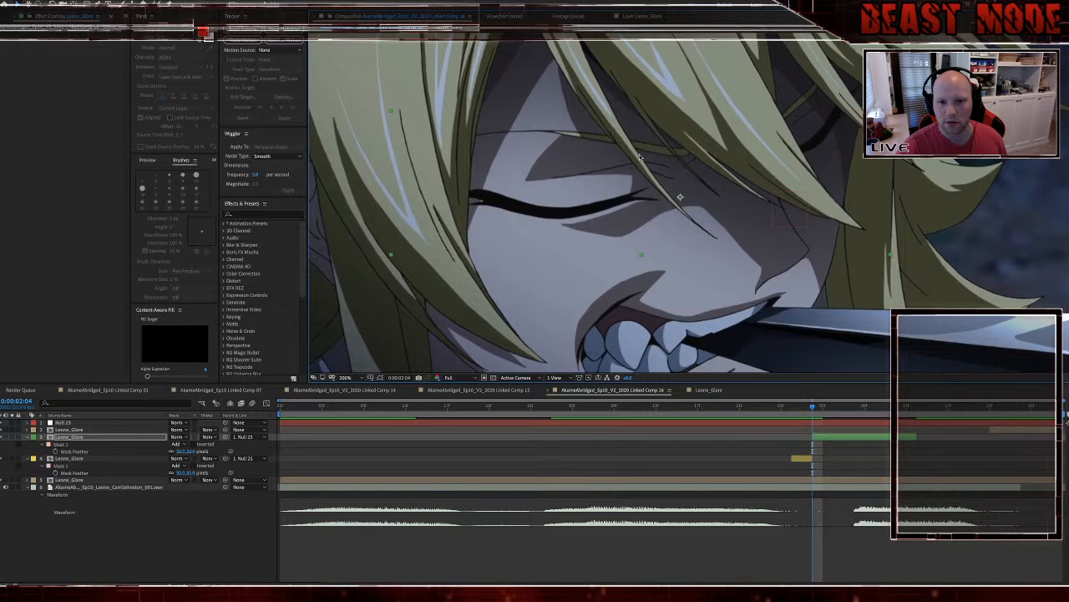
{"action": "scroll", "coordinate": [637, 158], "scroll_direction": "down", "scroll_amount": 2}
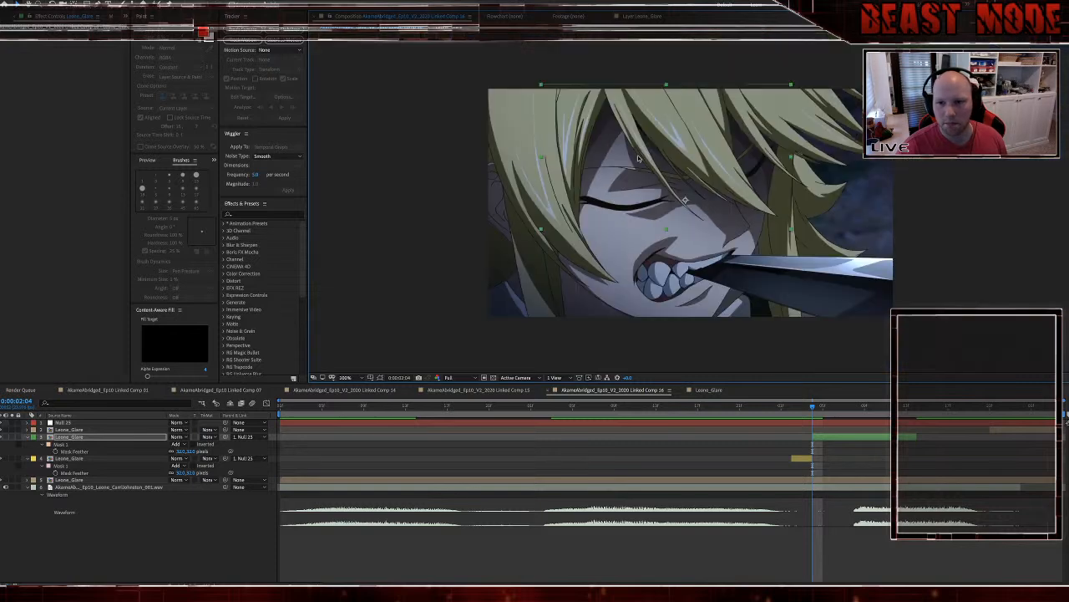
{"action": "scroll", "coordinate": [638, 157], "scroll_direction": "up", "scroll_amount": 2}
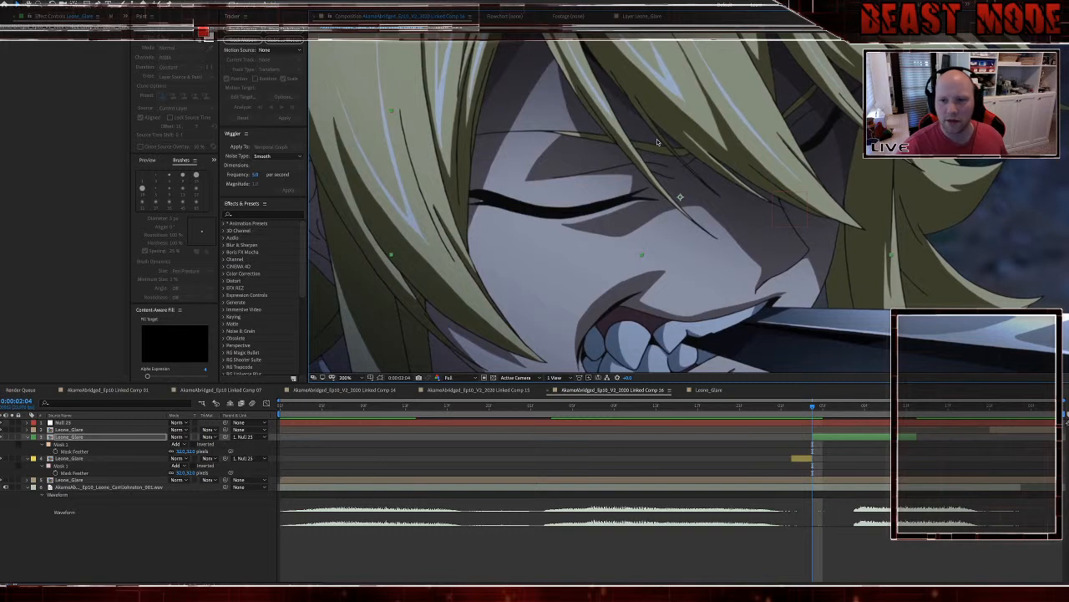
{"action": "key", "text": "ctrl+Up"}
{"action": "key", "text": "ctrl+Up"}
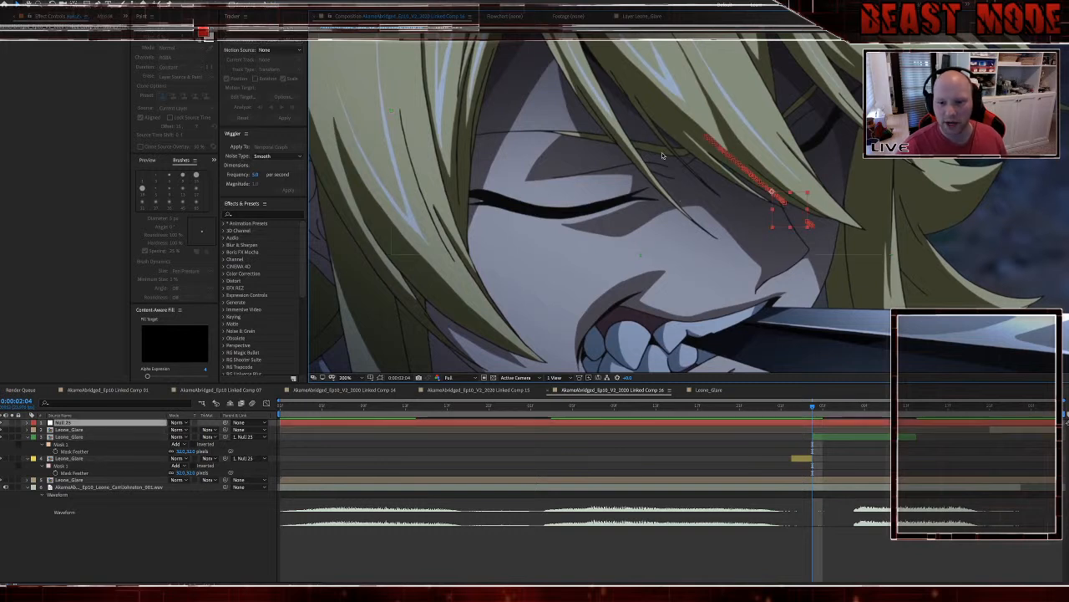
{"action": "key", "text": "ctrl+Down"}
{"action": "key", "text": "ctrl+Down"}
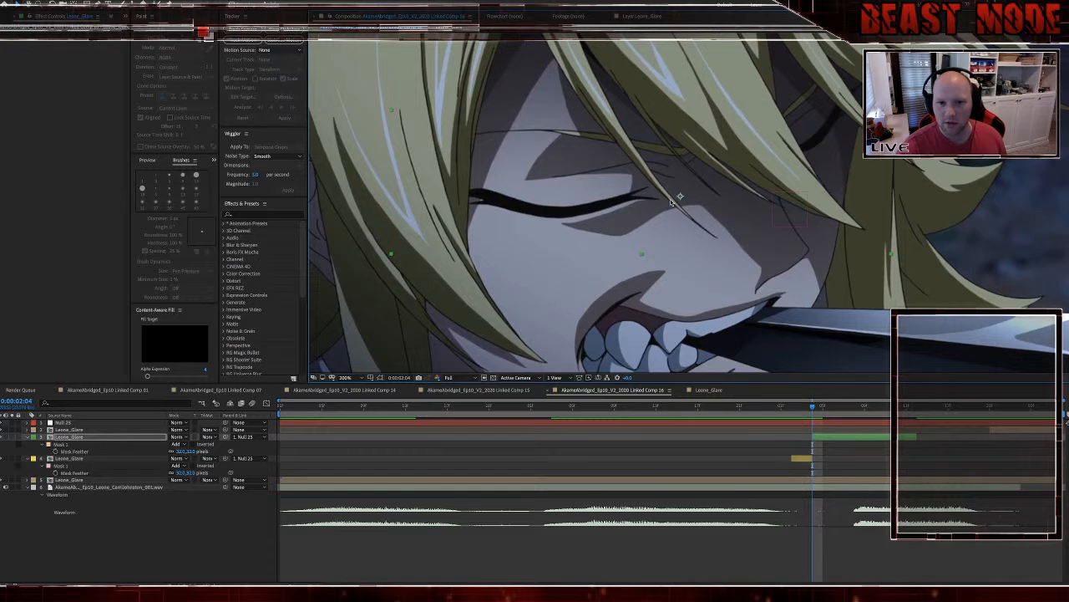
{"action": "scroll", "coordinate": [679, 201], "scroll_direction": "down", "scroll_amount": 2}
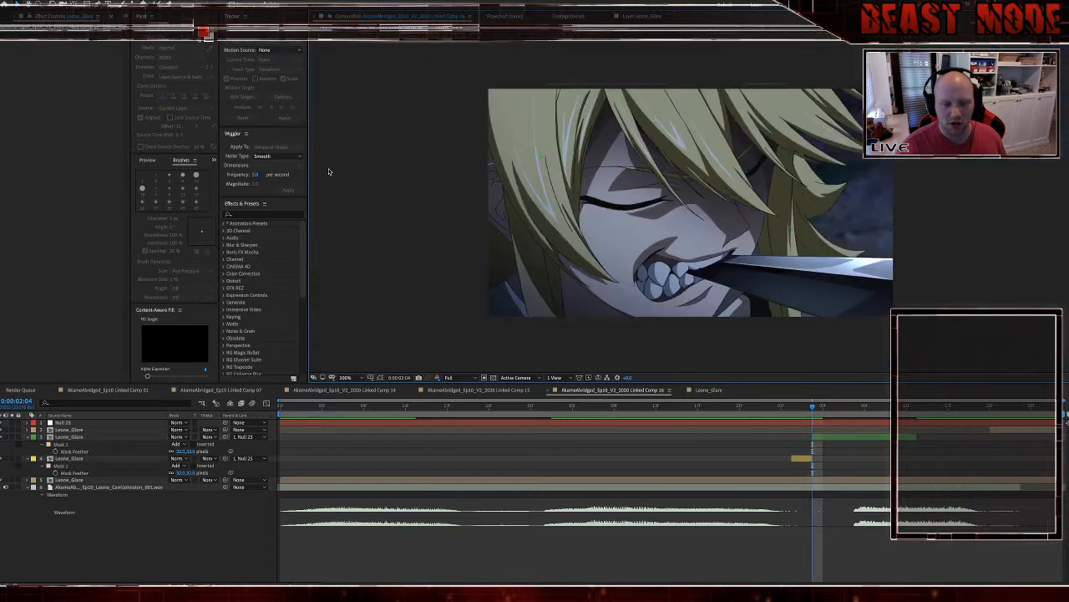
Step: Step frame by frame between 0:00:02:02 and 0:00:02:07 to examine how the eye closes and how the closed eye lines up
{"action": "key", "text": "Page_Up"}
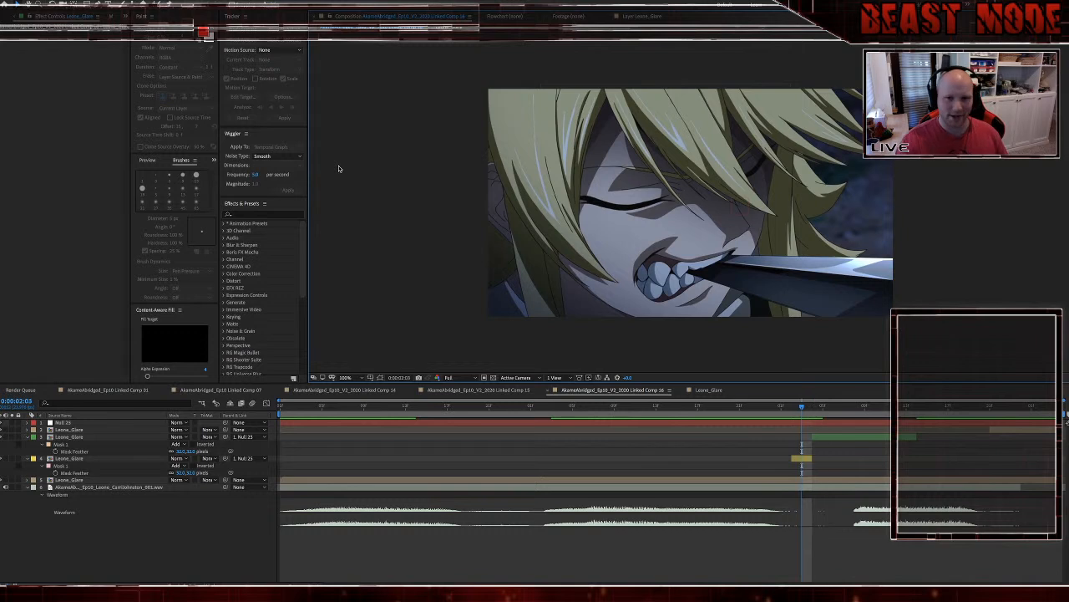
{"action": "key", "text": "Page_Up"}
{"action": "key", "text": "Page_Down"}
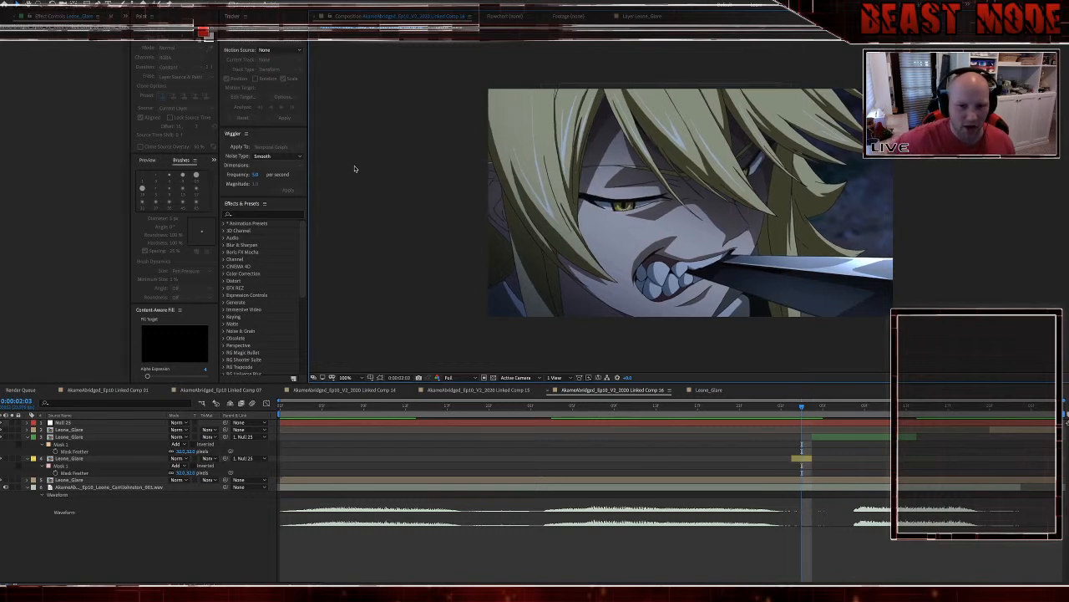
{"action": "key", "text": "Page_Down"}
{"action": "key", "text": "Page_Down"}
{"action": "key", "text": "Page_Down"}
{"action": "key", "text": "Page_Down"}
{"action": "key", "text": "Page_Up"}
{"action": "key", "text": "Page_Up"}
{"action": "key", "text": "Page_Up"}
{"action": "key", "text": "Page_Up"}
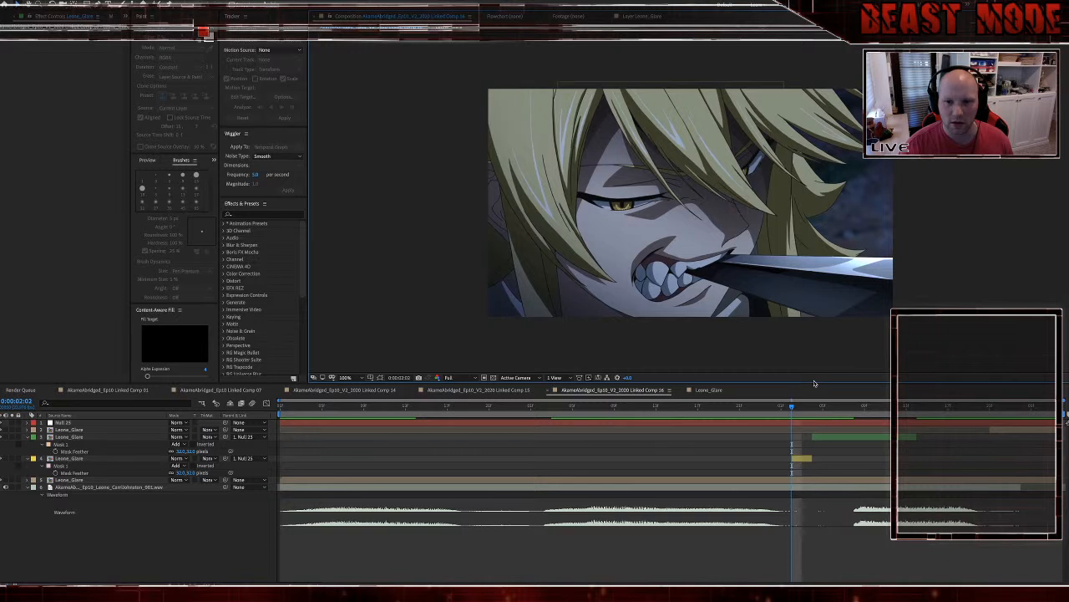
{"action": "key", "text": "Page_Down"}
{"action": "key", "text": "Page_Down"}
{"action": "key", "text": "Page_Down"}
{"action": "key", "text": "Page_Down"}
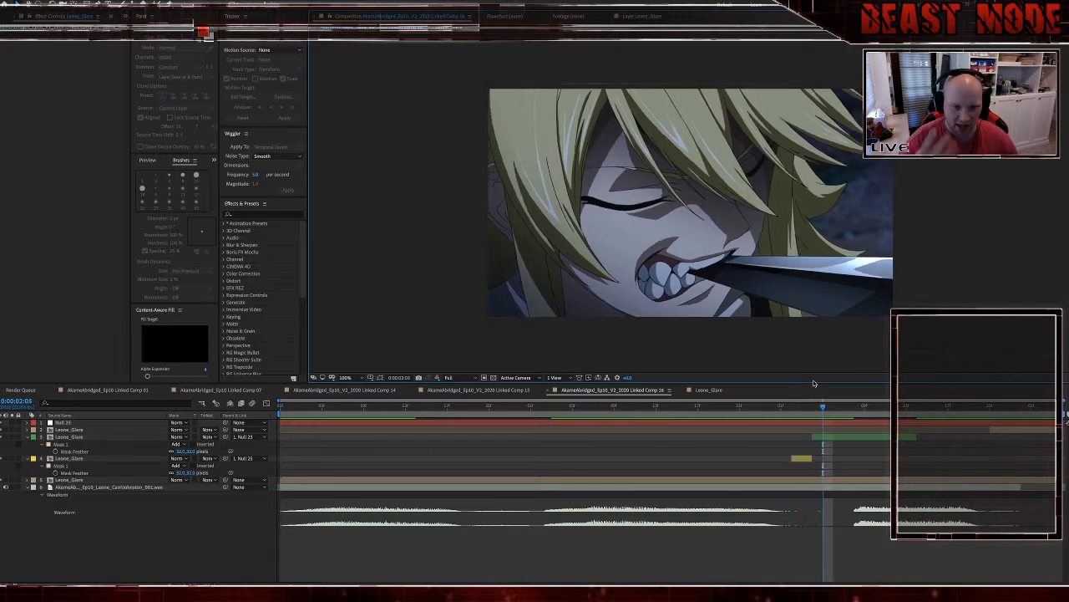
{"action": "key", "text": "Page_Down"}
{"action": "key", "text": "Page_Down"}
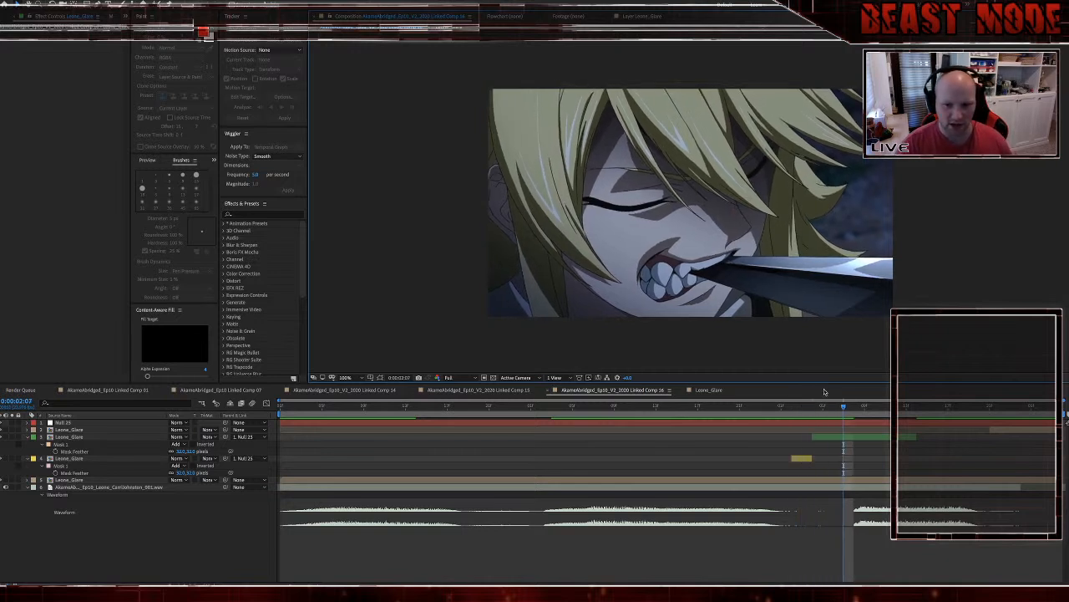
Step: Move the wide-eyed Leone_Glare layer beneath the null to start at 0:00:02:08 and trim the green layer's end to that frame
{"action": "left_click_drag", "start_coordinate": [1001, 433], "coordinate": [866, 432]}
{"action": "right_click", "coordinate": [891, 430]}
{"action": "left_click", "coordinate": [868, 428]}
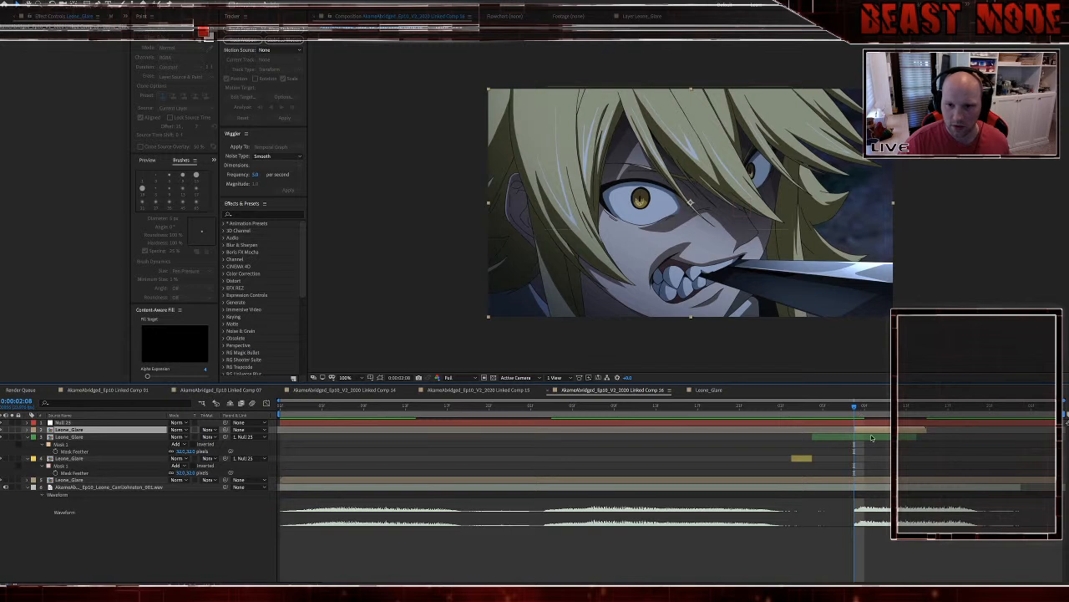
{"action": "left_click", "coordinate": [865, 437]}
{"action": "key", "text": "ctrl+shift+d"}
{"action": "key", "text": "Delete"}
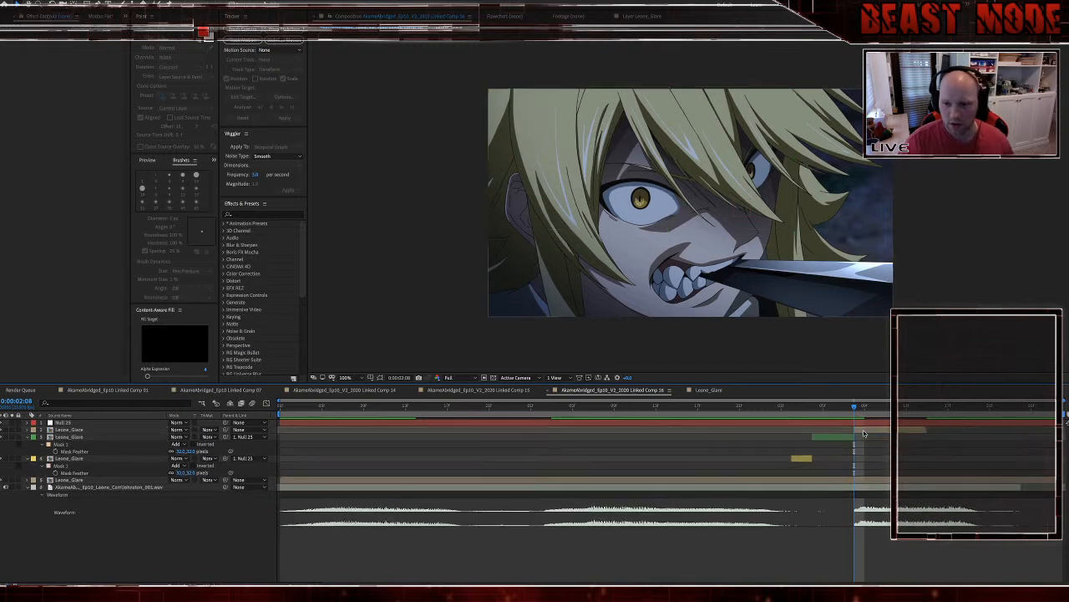
Step: Draw a closed mask around the eyes and fringe on the wide-eyed Leone_Glare layer and set its Mask Feather to 32 pixels
{"action": "left_click", "coordinate": [865, 433]}
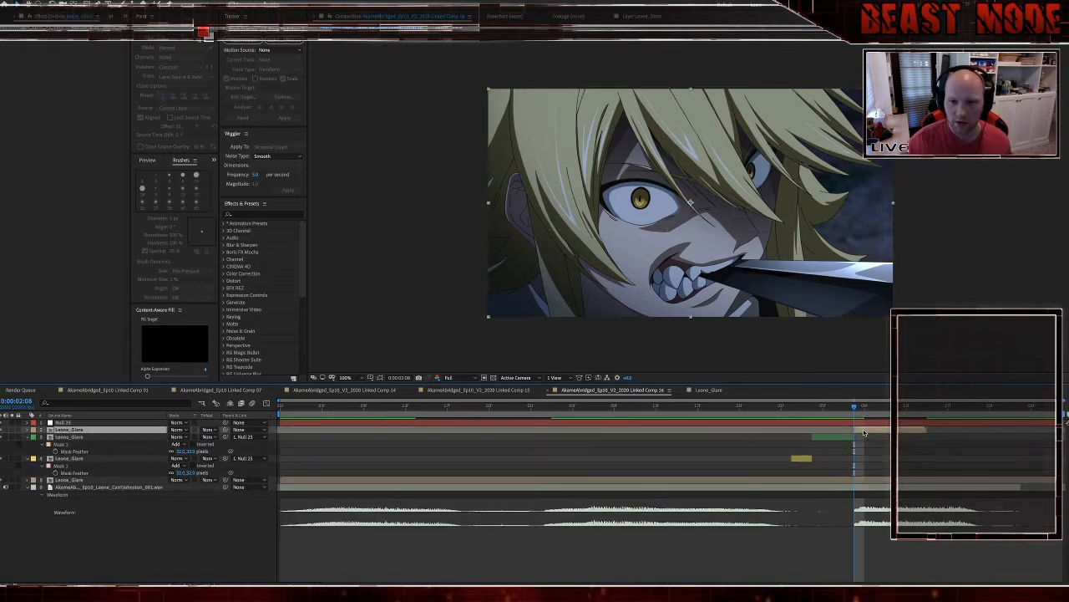
{"action": "left_click", "coordinate": [730, 232]}
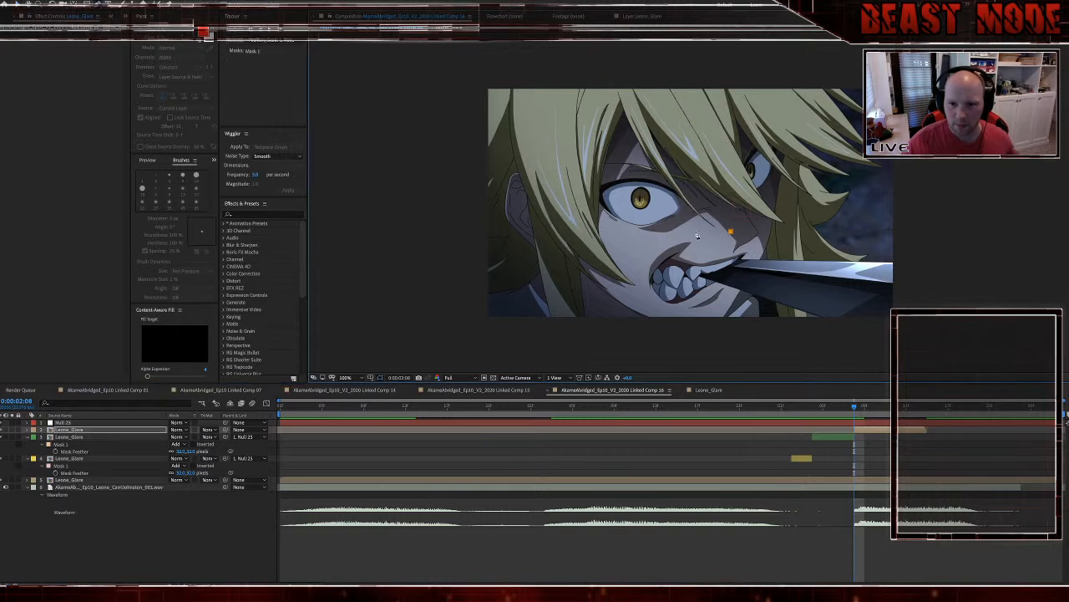
{"action": "left_click", "coordinate": [594, 213]}
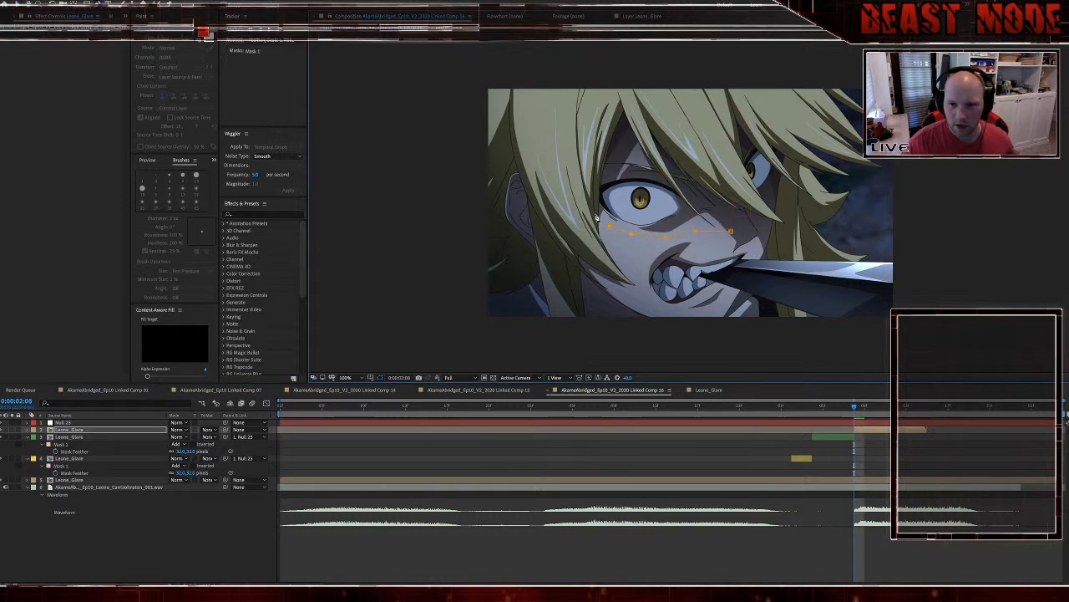
{"action": "left_click", "coordinate": [600, 164]}
{"action": "left_click", "coordinate": [604, 77]}
{"action": "left_click", "coordinate": [725, 71]}
{"action": "left_click", "coordinate": [770, 89]}
{"action": "left_click", "coordinate": [791, 176]}
{"action": "left_click", "coordinate": [783, 221]}
{"action": "left_click", "coordinate": [778, 234]}
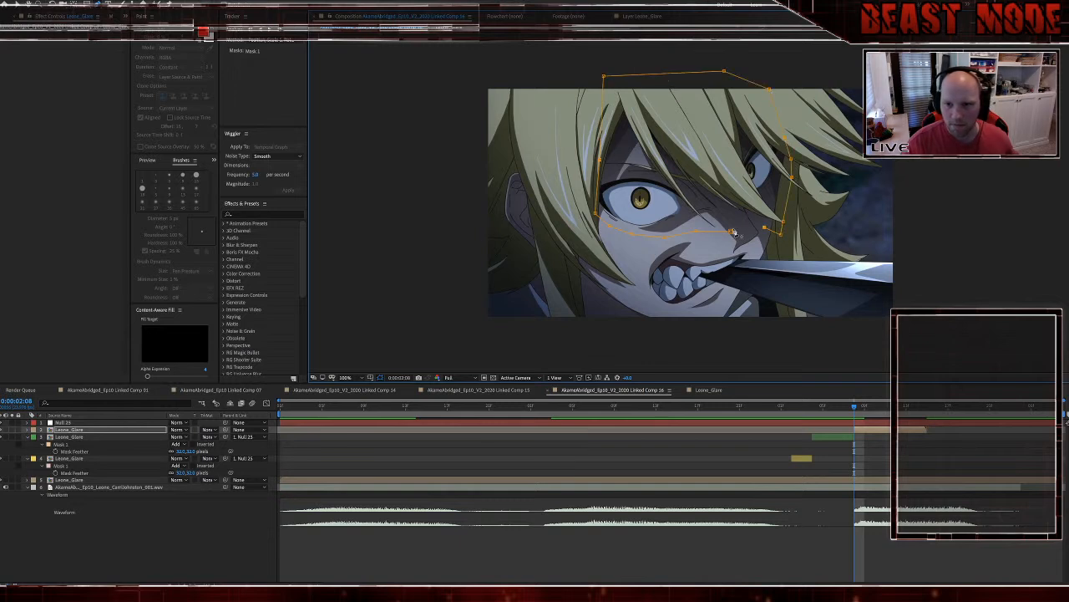
{"action": "left_click", "coordinate": [733, 232]}
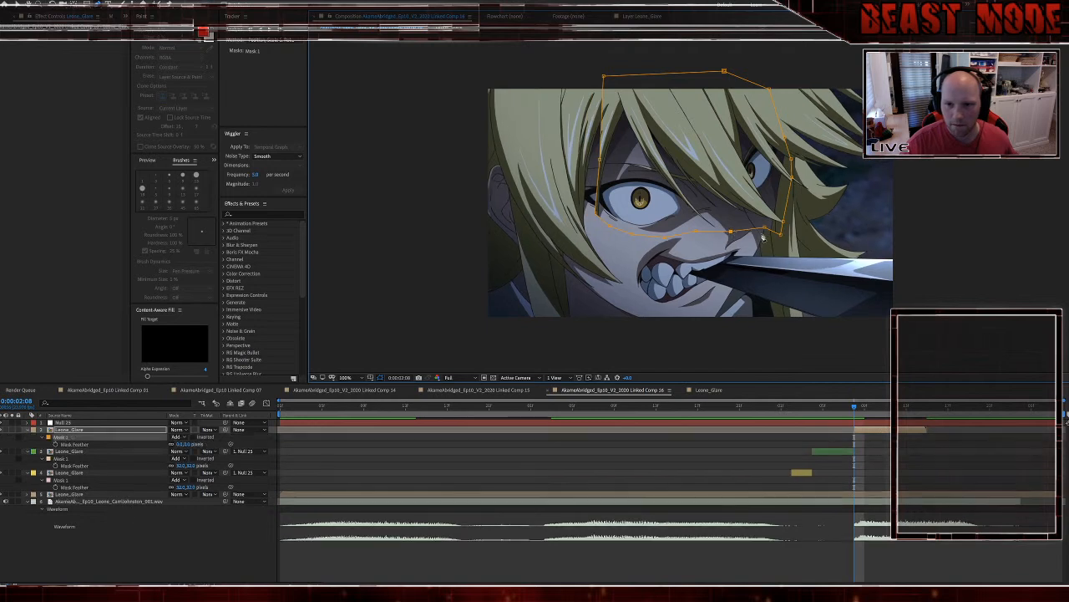
{"action": "left_click", "coordinate": [189, 444]}
{"action": "type", "text": "32"}
{"action": "key", "text": "Return"}
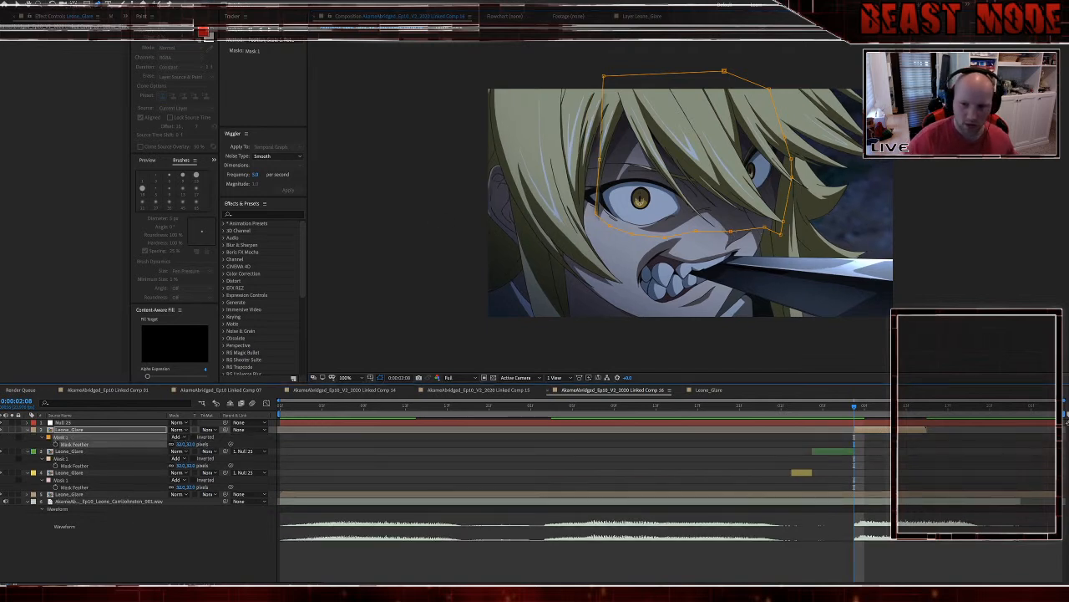
Step: Scale the wide-eyed Leone_Glare layer up to about 107% and shift it to fit the masked eye onto the face
{"action": "key", "text": "s"}
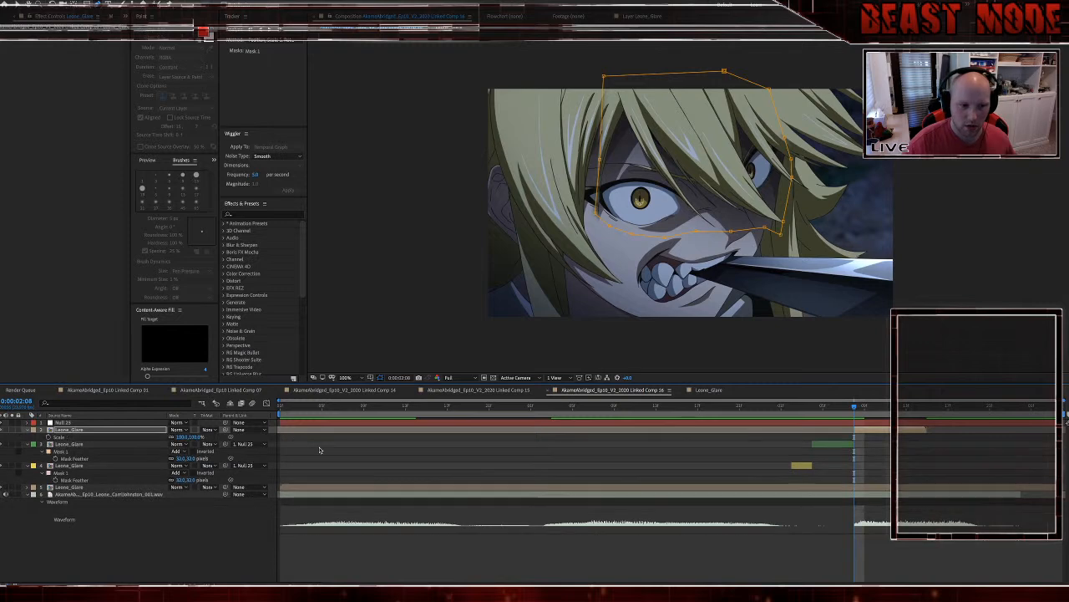
{"action": "left_click_drag", "start_coordinate": [196, 437], "coordinate": [201, 437]}
{"action": "scroll", "coordinate": [618, 227], "scroll_direction": "up", "scroll_amount": 1}
{"action": "left_click_drag", "start_coordinate": [618, 225], "coordinate": [606, 226]}
{"action": "left_click_drag", "start_coordinate": [639, 277], "coordinate": [655, 276]}
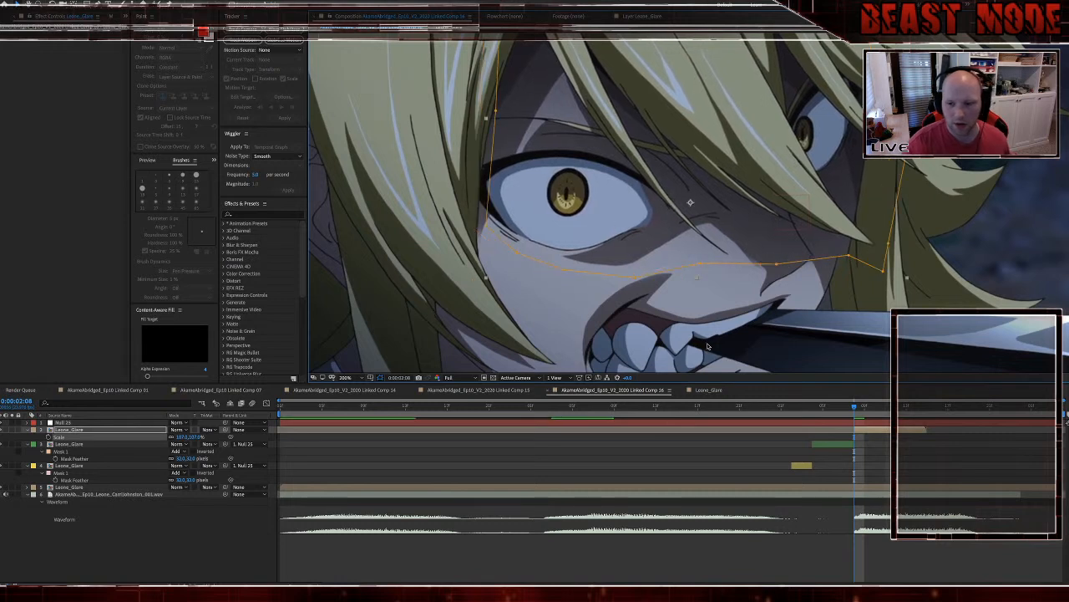
Step: Undo the wide-eyed layer's repositioning, scaling, feather and mask points back to the first two points below the eye
{"action": "key", "text": "ctrl+z"}
{"action": "key", "text": "ctrl+z"}
{"action": "key", "text": "ctrl+z"}
{"action": "key", "text": "ctrl+z"}
{"action": "key", "text": "ctrl+z"}
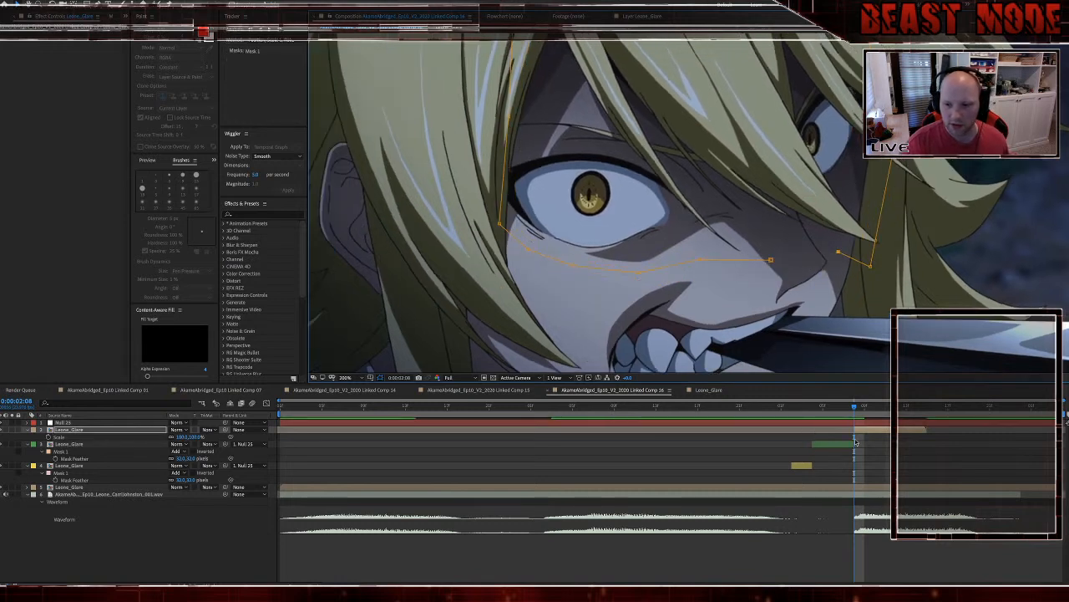
{"action": "key", "text": "ctrl+z"}
{"action": "key", "text": "ctrl+z"}
{"action": "key", "text": "ctrl+z"}
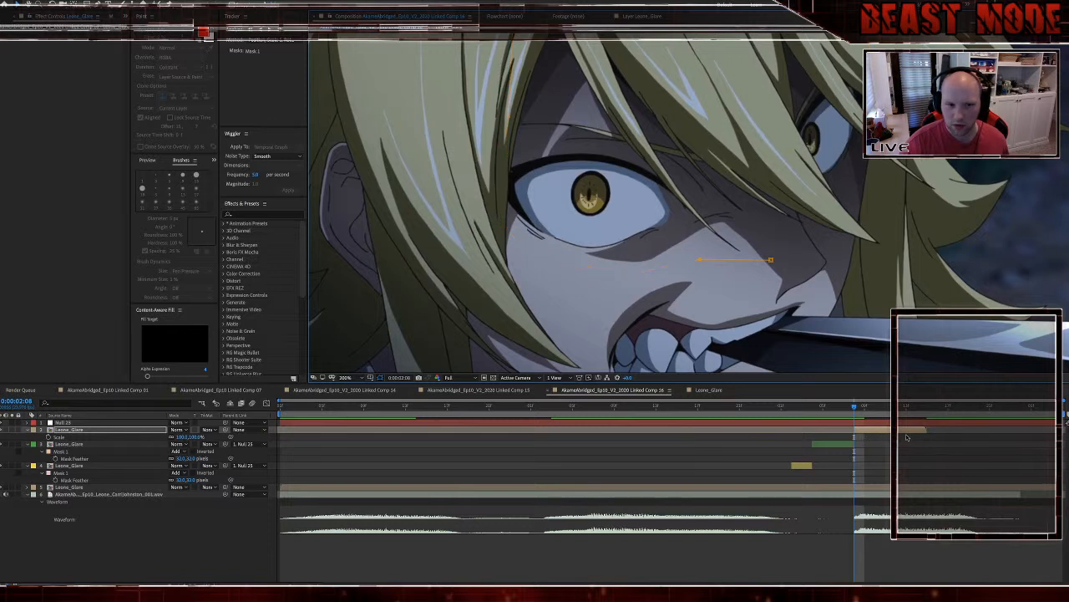
Step: Parent the wide-eyed Leone_Glare layer to Null 25 with it starting at 0:00:02:21, and move its start to 0:00:02:08
{"action": "key", "text": "ctrl+z"}
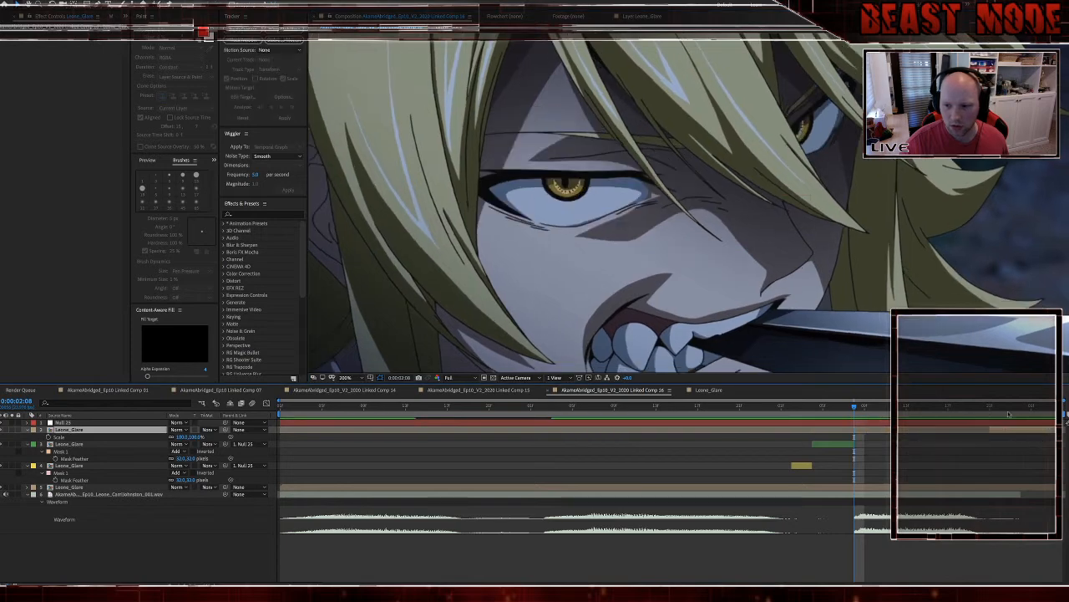
{"action": "left_click", "coordinate": [991, 408]}
{"action": "left_click_drag", "start_coordinate": [226, 428], "coordinate": [84, 422]}
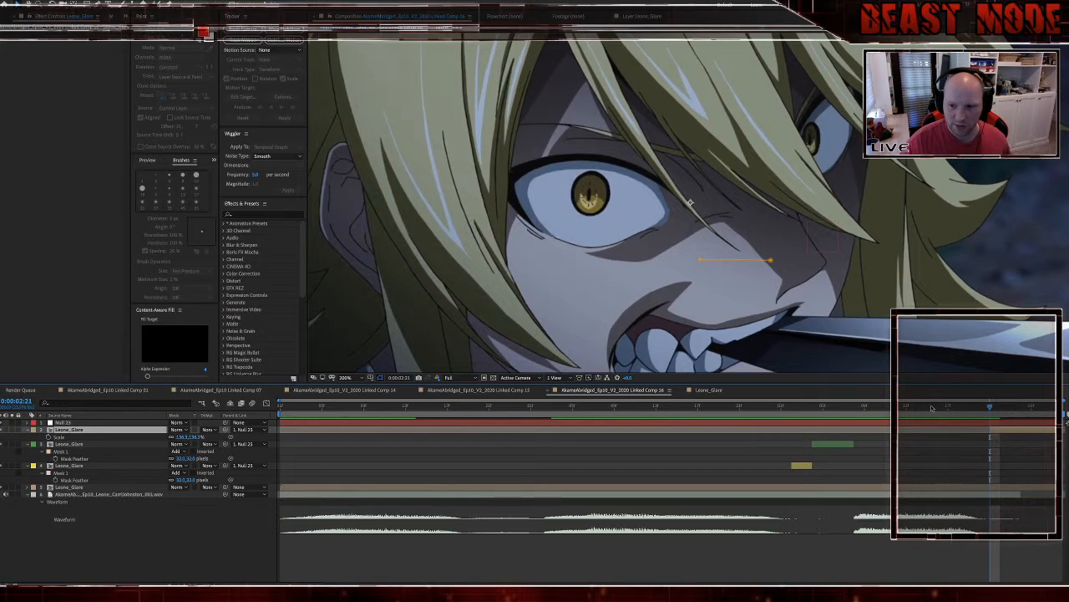
{"action": "key", "text": "space"}
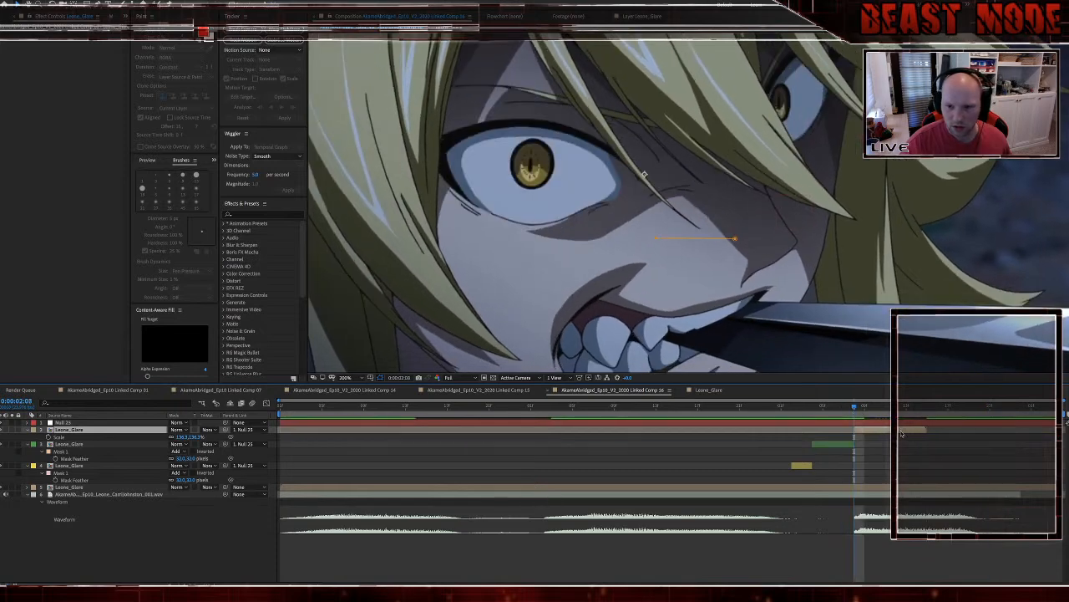
Step: Continue the wide-eyed layer's mask below the near eye, up past the frame's upper edge and around the far eye, and close it
{"action": "left_click", "coordinate": [657, 238]}
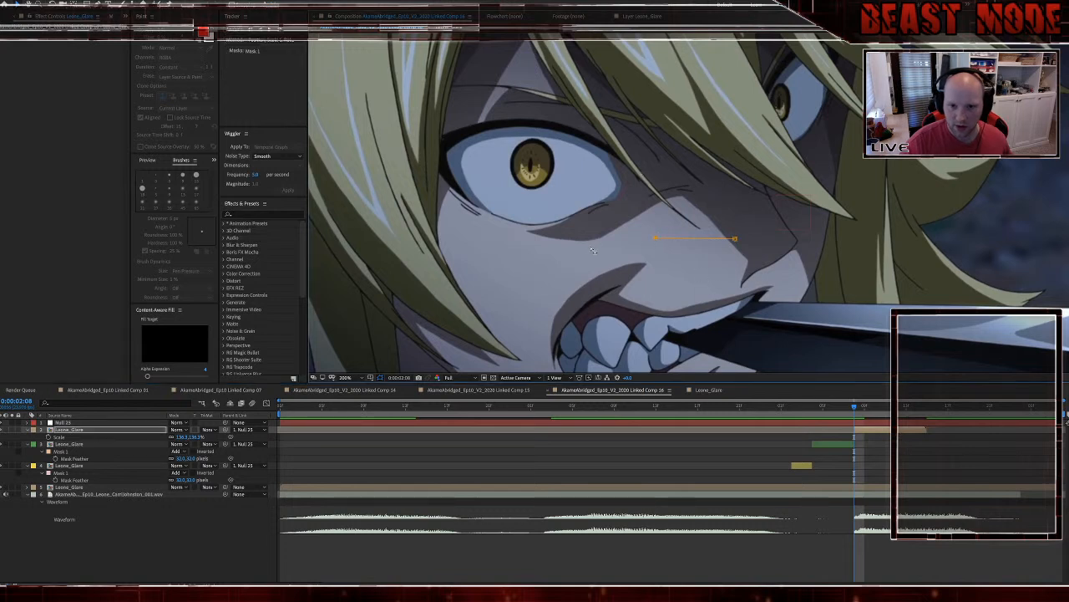
{"action": "left_click", "coordinate": [518, 250]}
{"action": "left_click", "coordinate": [464, 230]}
{"action": "left_click", "coordinate": [434, 184]}
{"action": "left_click", "coordinate": [429, 141]}
{"action": "left_click", "coordinate": [432, 96]}
{"action": "scroll", "coordinate": [540, 72], "scroll_direction": "down", "scroll_amount": 1}
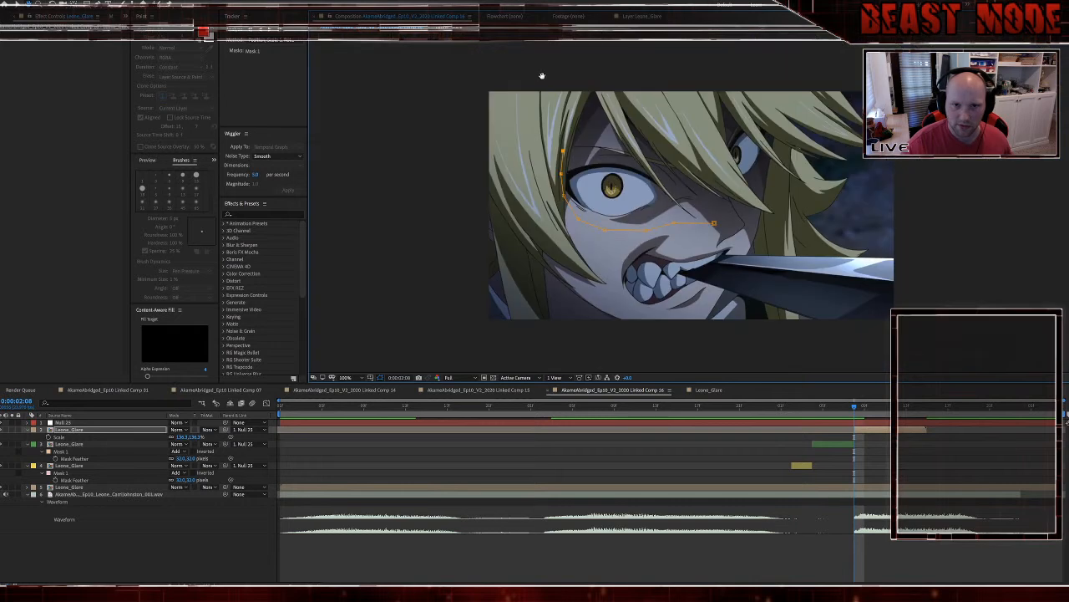
{"action": "left_click_drag", "start_coordinate": [540, 74], "coordinate": [549, 165]}
{"action": "left_click", "coordinate": [594, 168]}
{"action": "left_click", "coordinate": [687, 167]}
{"action": "left_click", "coordinate": [756, 178]}
{"action": "left_click", "coordinate": [786, 190]}
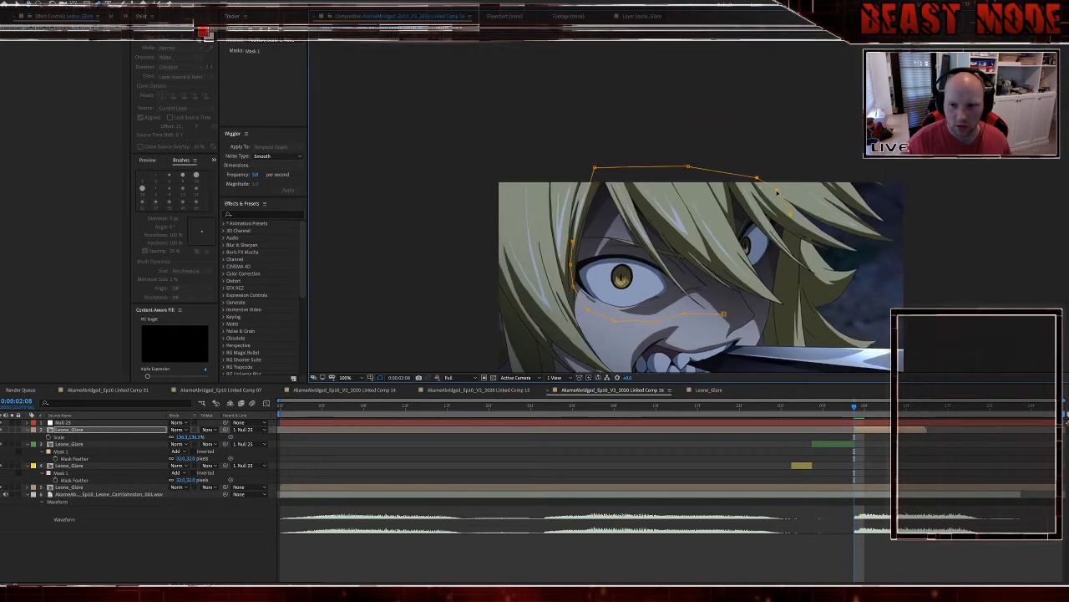
{"action": "left_click", "coordinate": [793, 239]}
{"action": "left_click", "coordinate": [788, 270]}
{"action": "left_click", "coordinate": [783, 297]}
{"action": "left_click", "coordinate": [777, 312]}
{"action": "left_click", "coordinate": [763, 306]}
{"action": "left_click", "coordinate": [741, 301]}
{"action": "left_click", "coordinate": [724, 315]}
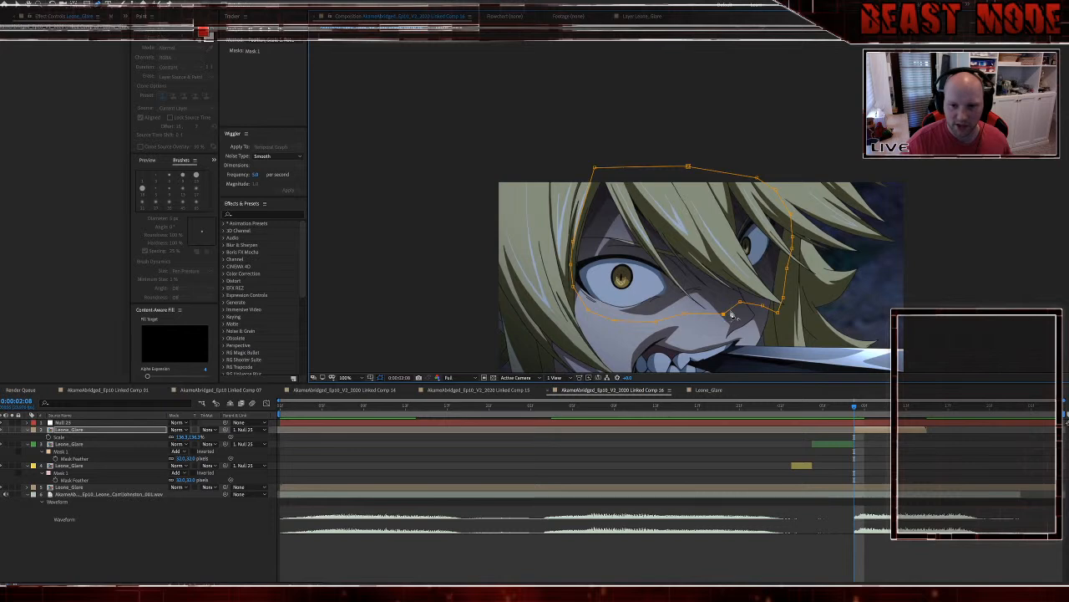
Step: Set the wide-eyed layer's Mask Feather to 32 pixels, reveal its Scale, and select the green Leone_Glare layer
{"action": "key", "text": "f"}
{"action": "left_click", "coordinate": [190, 443]}
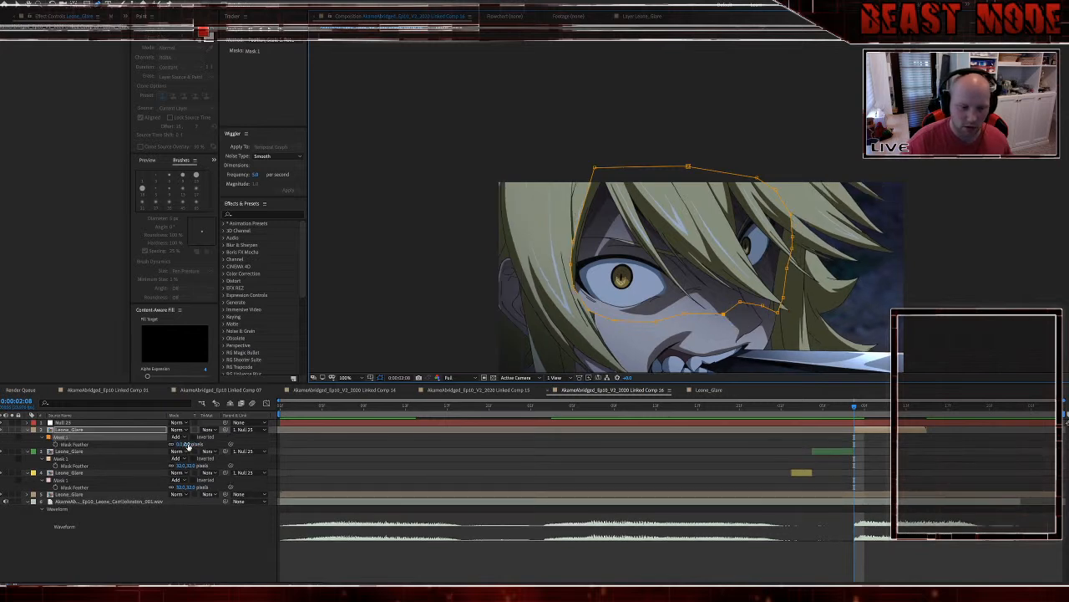
{"action": "type", "text": "32"}
{"action": "key", "text": "Return"}
{"action": "key", "text": "s"}
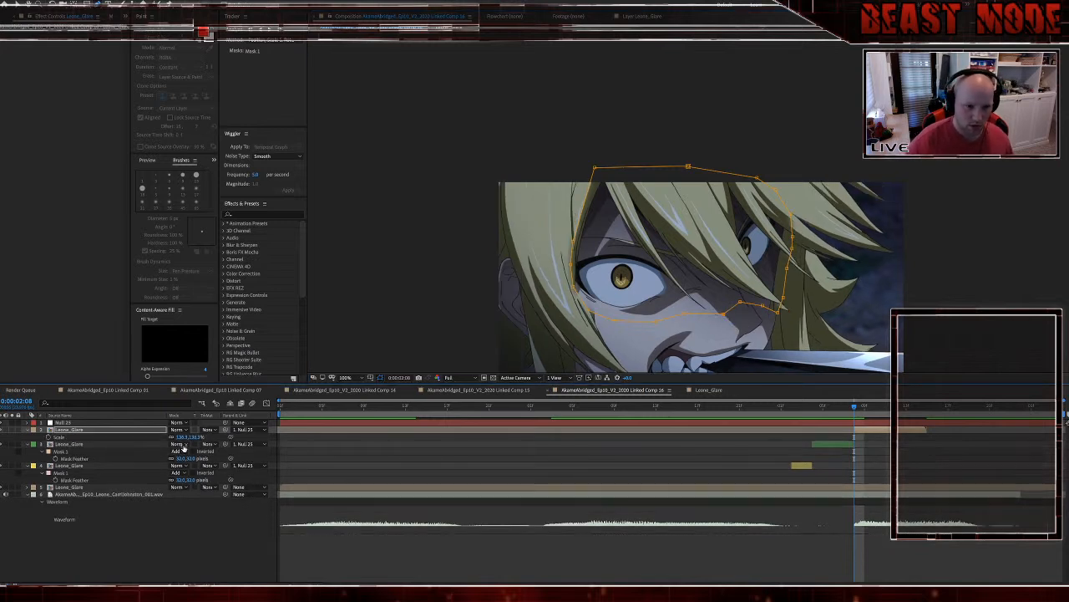
{"action": "left_click", "coordinate": [821, 445]}
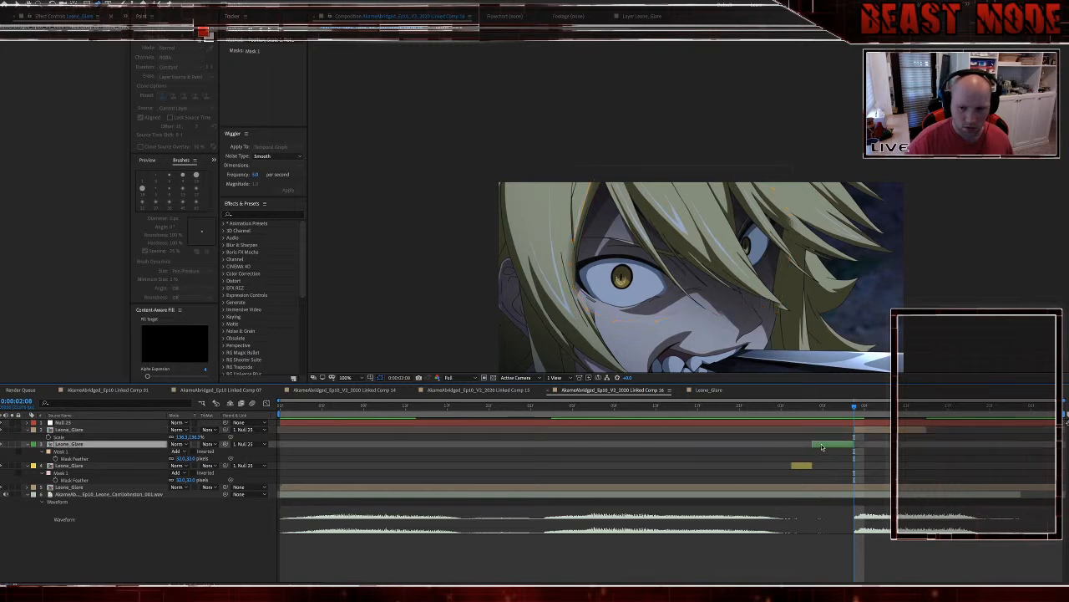
Step: Reveal the green Leone_Glare layer's Scale, and shift the wide-eyed Leone_Glare layer slightly down and right over the face
{"action": "key", "text": "s"}
{"action": "key", "text": "v"}
{"action": "left_click", "coordinate": [761, 288]}
{"action": "scroll", "coordinate": [637, 213], "scroll_direction": "up", "scroll_amount": 1}
{"action": "left_click_drag", "start_coordinate": [665, 265], "coordinate": [653, 154]}
{"action": "left_click_drag", "start_coordinate": [653, 152], "coordinate": [639, 111]}
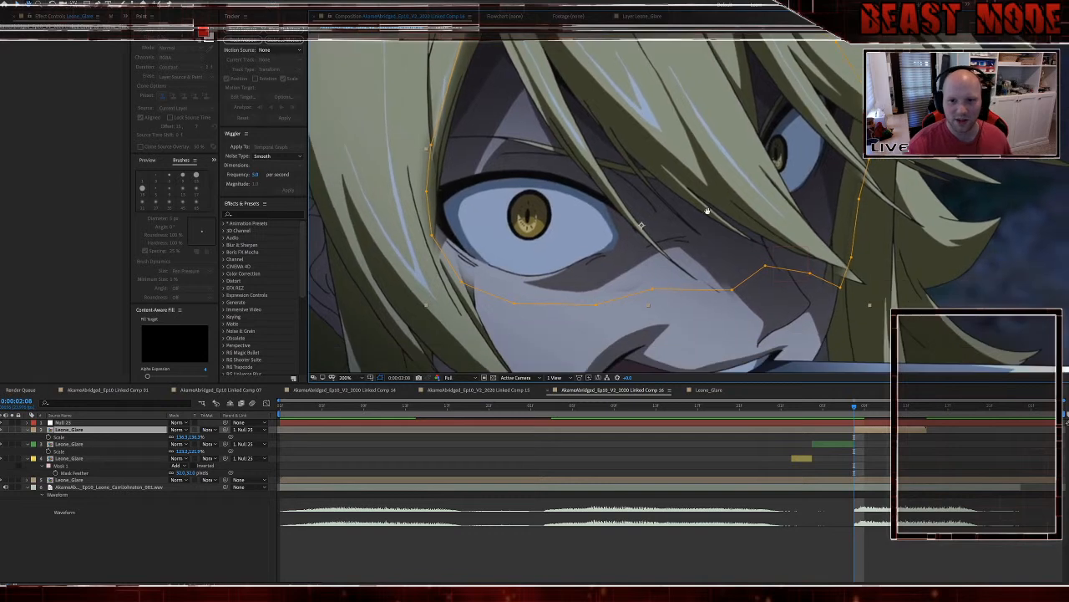
{"action": "left_click_drag", "start_coordinate": [688, 198], "coordinate": [701, 213]}
Step: Set the wide-eyed layer's Scale to 123%, and hide the mask outlines in the composition view
{"action": "left_click", "coordinate": [199, 437]}
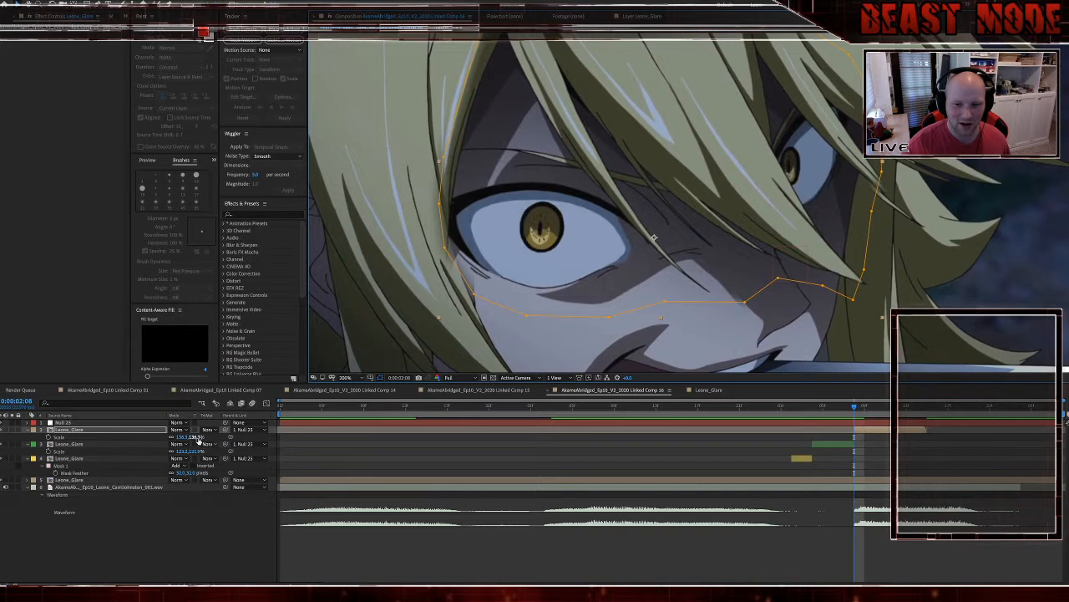
{"action": "type", "text": "1"}
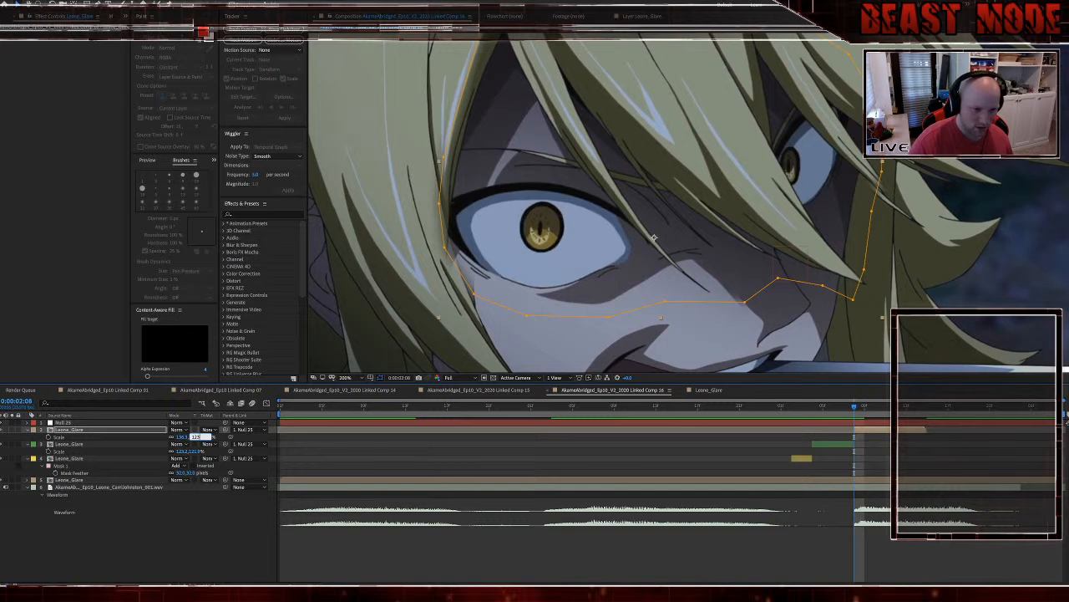
{"action": "key", "text": "Return"}
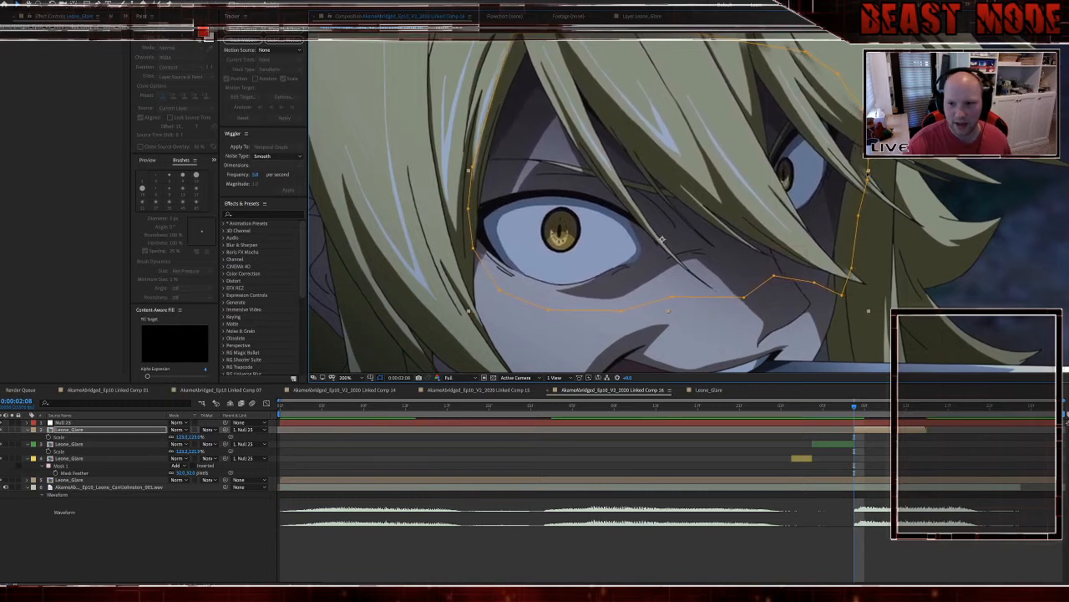
{"action": "left_click", "coordinate": [872, 173]}
{"action": "left_click", "coordinate": [380, 378]}
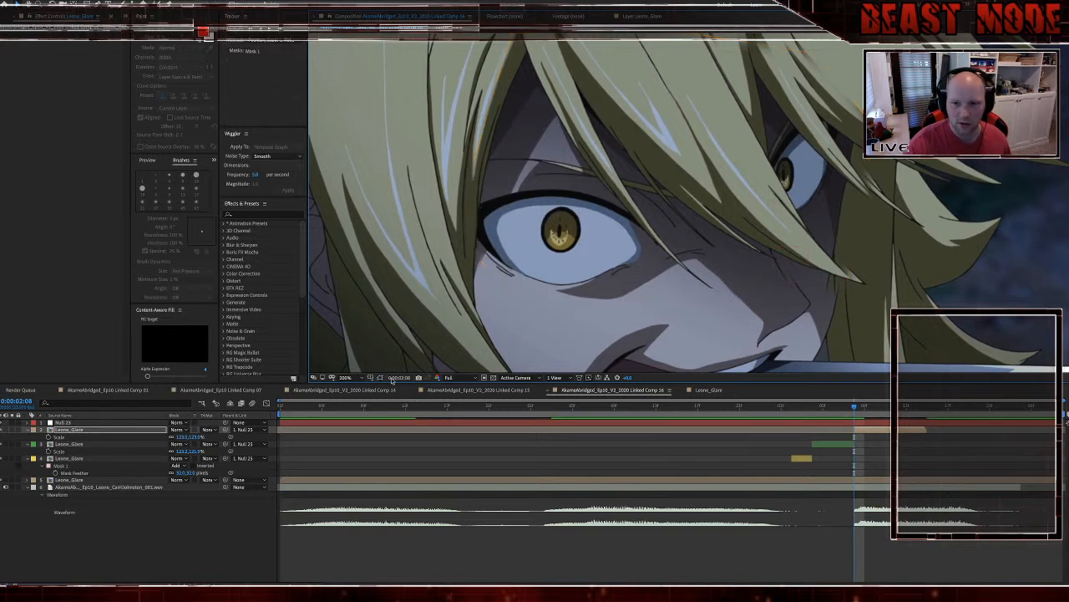
Step: Stretch the wide-eyed layer horizontally to about 127% and nudge it into line with the hair around both eyes
{"action": "left_click", "coordinate": [773, 194]}
{"action": "left_click_drag", "start_coordinate": [875, 172], "coordinate": [879, 173]}
{"action": "key", "text": "Right"}
{"action": "key", "text": "Right"}
{"action": "key", "text": "Right"}
{"action": "key", "text": "Right"}
{"action": "key", "text": "Right"}
{"action": "key", "text": "Right"}
{"action": "key", "text": "Right"}
{"action": "key", "text": "Right"}
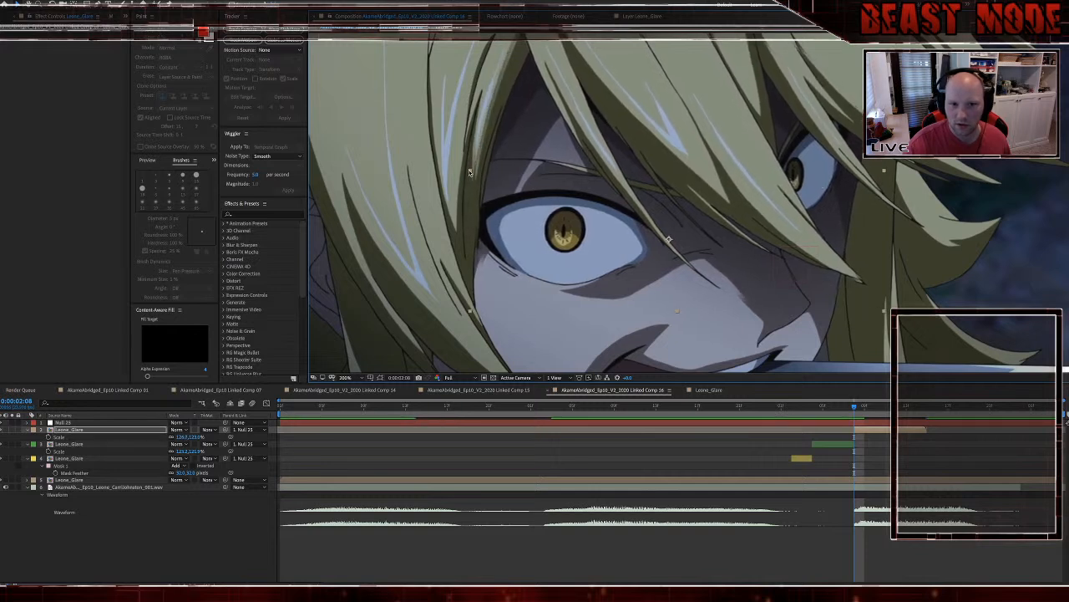
{"action": "left_click_drag", "start_coordinate": [469, 169], "coordinate": [468, 169]}
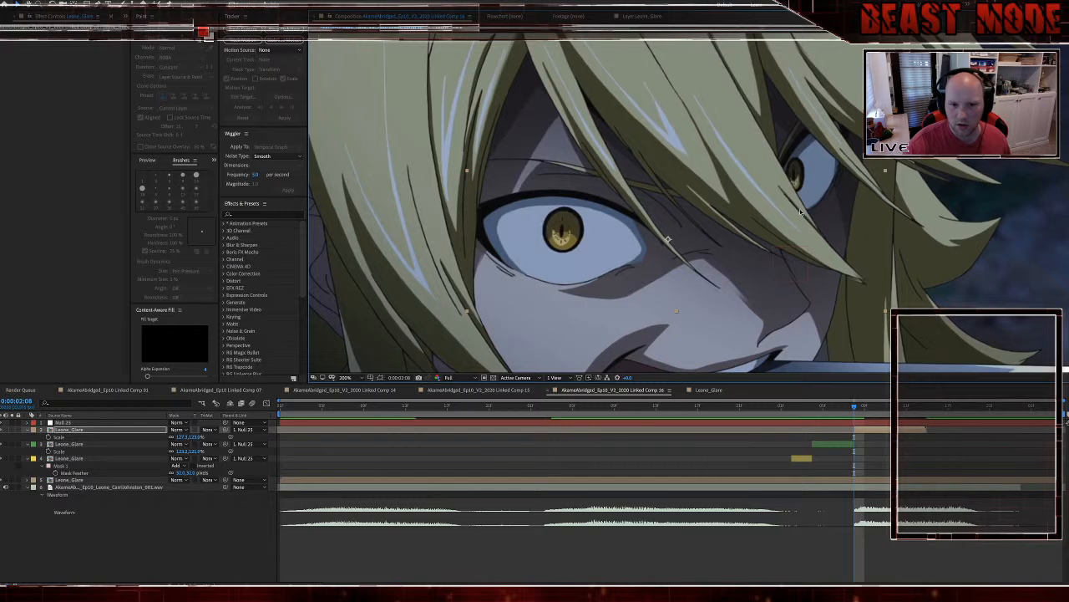
Step: Flick between neighbouring frames around 0:00:02:08 to compare the eye alignment, and nudge the wide-eyed layer slightly down
{"action": "scroll", "coordinate": [801, 212], "scroll_direction": "down", "scroll_amount": 1}
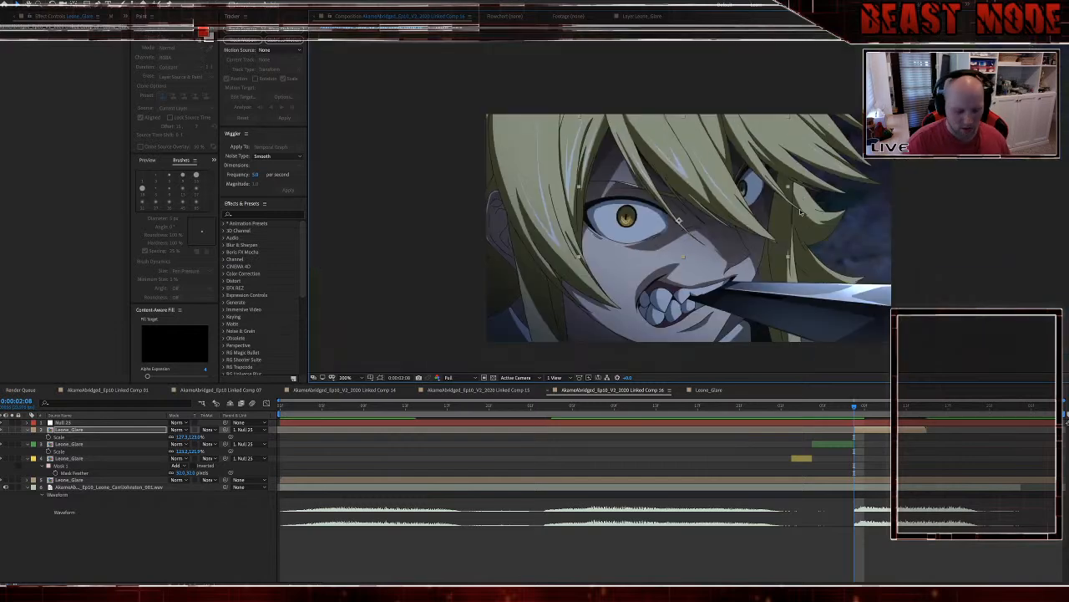
{"action": "key", "text": "Page_Up"}
{"action": "key", "text": "Page_Down"}
{"action": "key", "text": "Page_Up"}
{"action": "key", "text": "Page_Down"}
{"action": "key", "text": "Page_Up"}
{"action": "key", "text": "Page_Down"}
{"action": "scroll", "coordinate": [801, 211], "scroll_direction": "up", "scroll_amount": 1}
{"action": "key", "text": "Page_Up"}
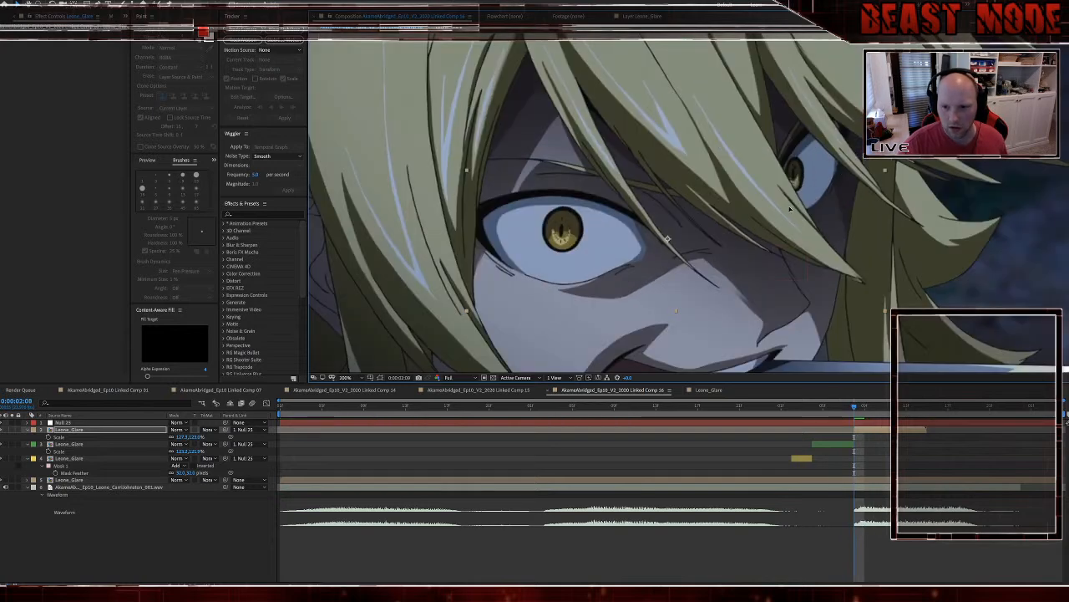
{"action": "key", "text": "Page_Down"}
{"action": "key", "text": "Page_Up"}
{"action": "key", "text": "Page_Down"}
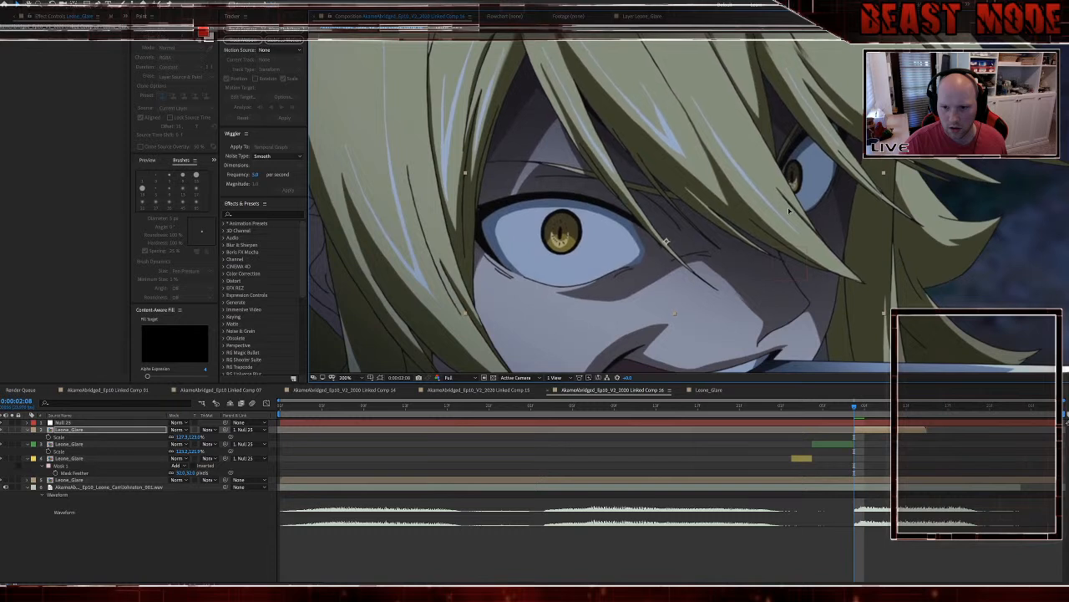
{"action": "key", "text": "Page_Up"}
{"action": "key", "text": "Page_Down"}
{"action": "key", "text": "Page_Up"}
{"action": "key", "text": "Page_Down"}
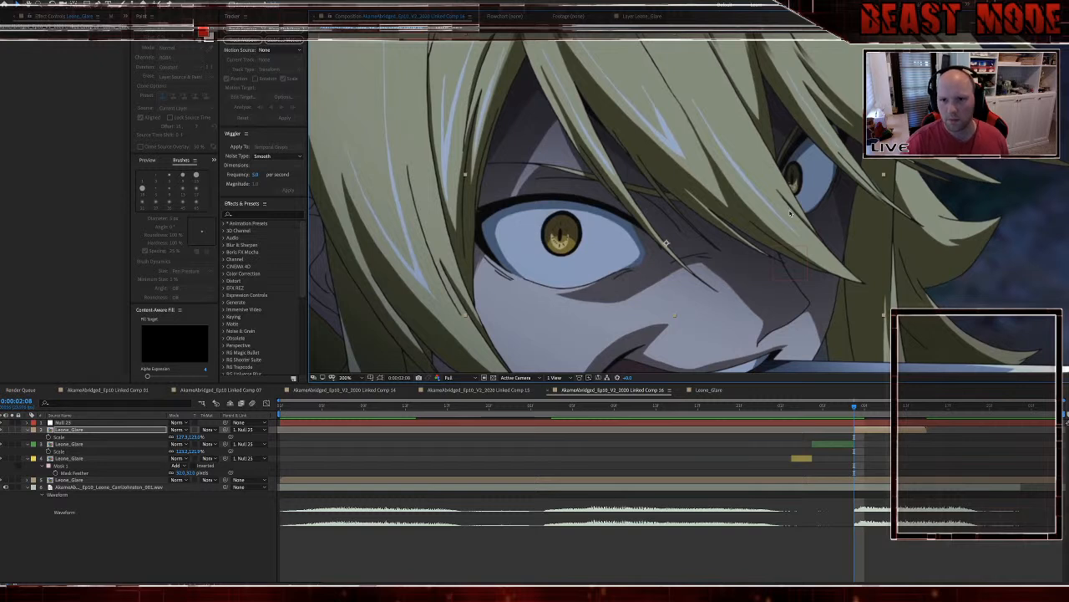
Step: Stretch the wide-eyed layer's upper edge to the frame's upper edge, bringing its vertical scale to about 127.7%
{"action": "left_click_drag", "start_coordinate": [699, 159], "coordinate": [680, 214]}
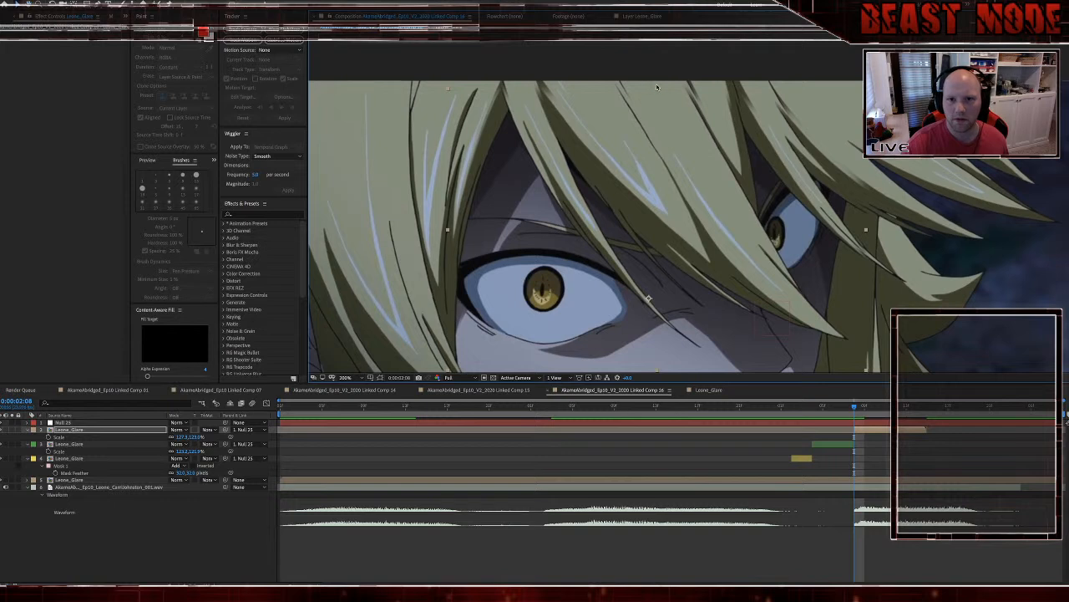
{"action": "left_click_drag", "start_coordinate": [658, 89], "coordinate": [657, 81]}
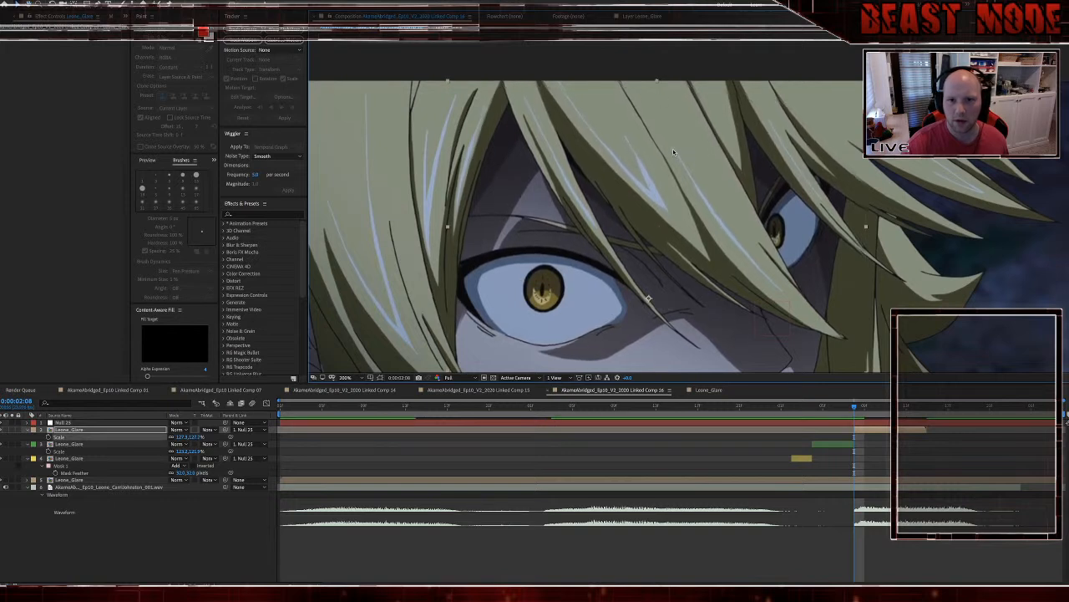
{"action": "scroll", "coordinate": [693, 188], "scroll_direction": "down", "scroll_amount": 2}
{"action": "left_click_drag", "start_coordinate": [696, 185], "coordinate": [694, 178]}
{"action": "key", "text": "ctrl+z"}
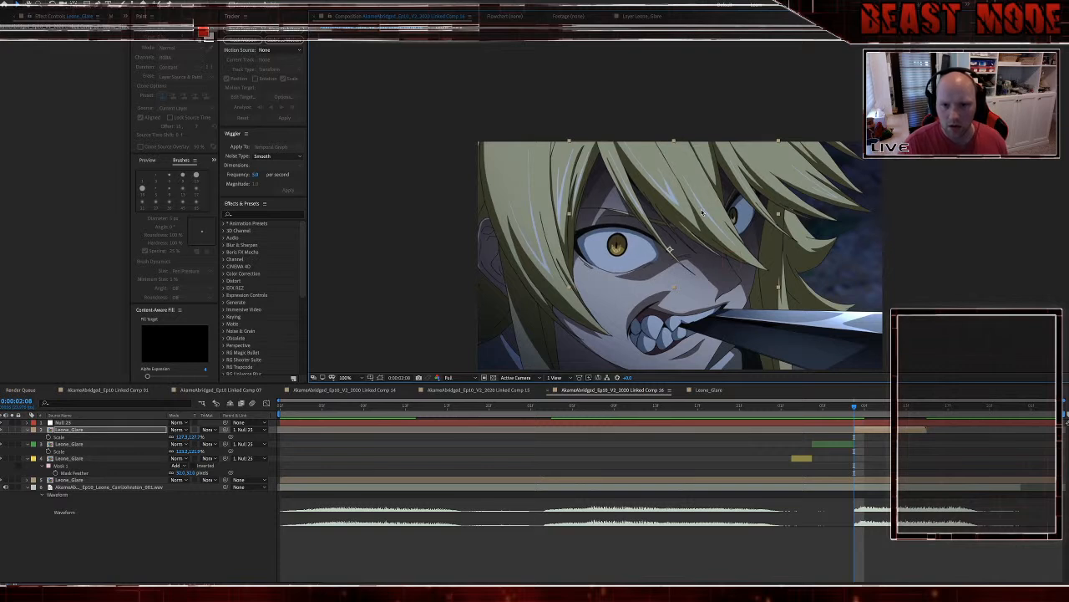
Step: Step frame by frame from 0:00:02:07 to 0:00:02:11 to examine the change from closed to wide-open eyes
{"action": "key", "text": "Page_Up"}
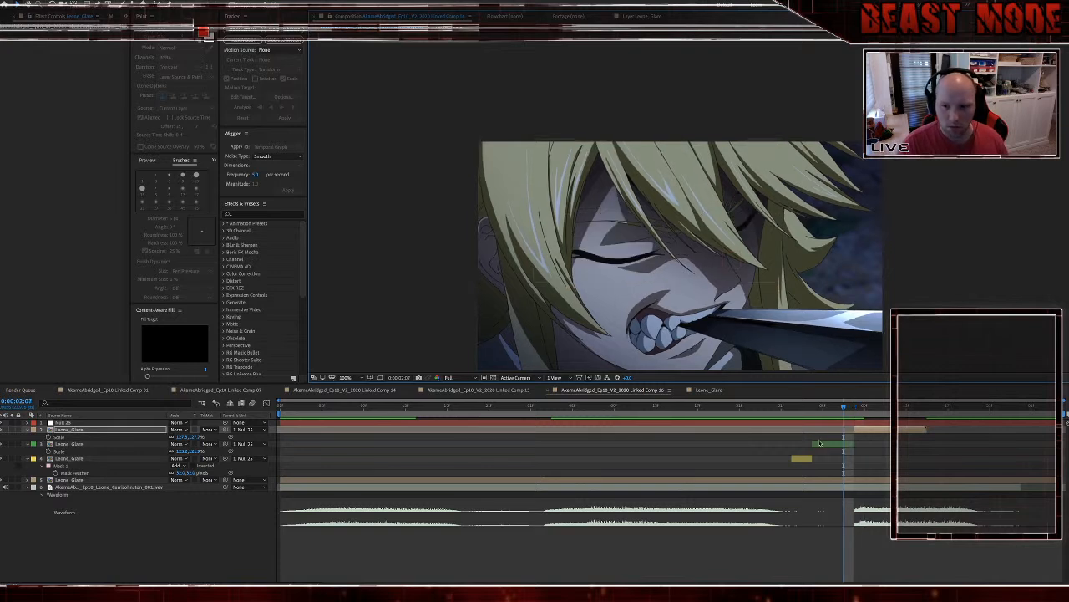
{"action": "key", "text": "ctrl+Down"}
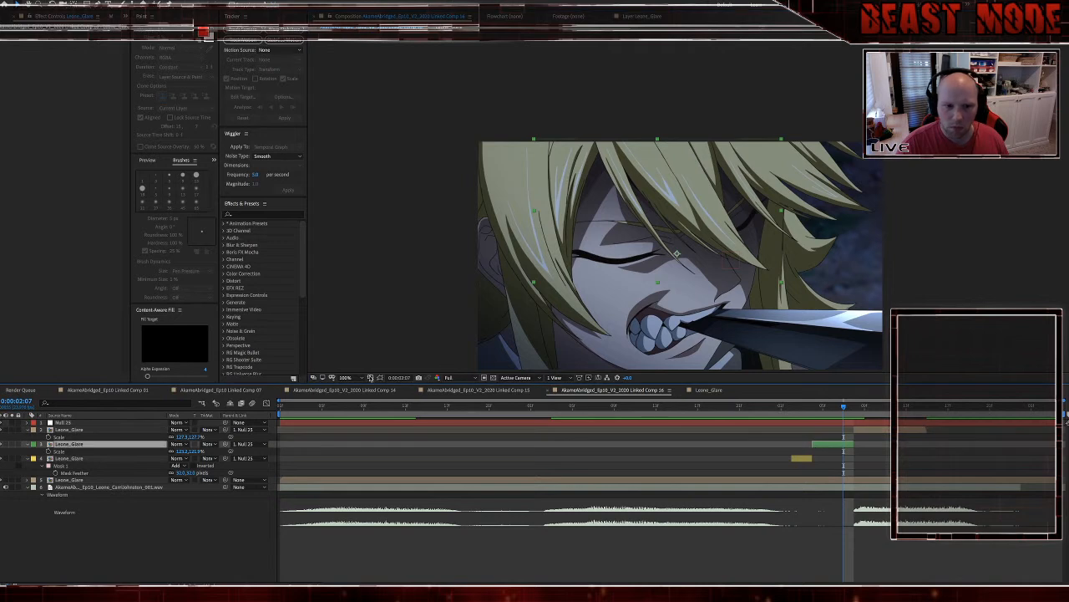
{"action": "left_click", "coordinate": [380, 377]}
{"action": "left_click", "coordinate": [380, 378]}
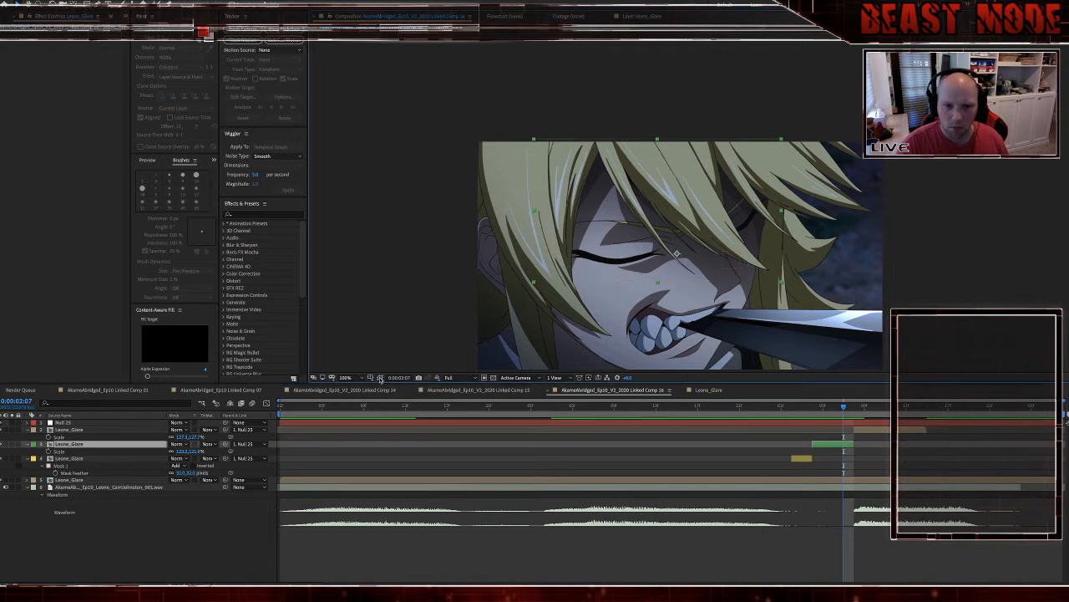
{"action": "key", "text": "Page_Down"}
{"action": "key", "text": "Page_Up"}
{"action": "key", "text": "Page_Down"}
{"action": "key", "text": "Page_Up"}
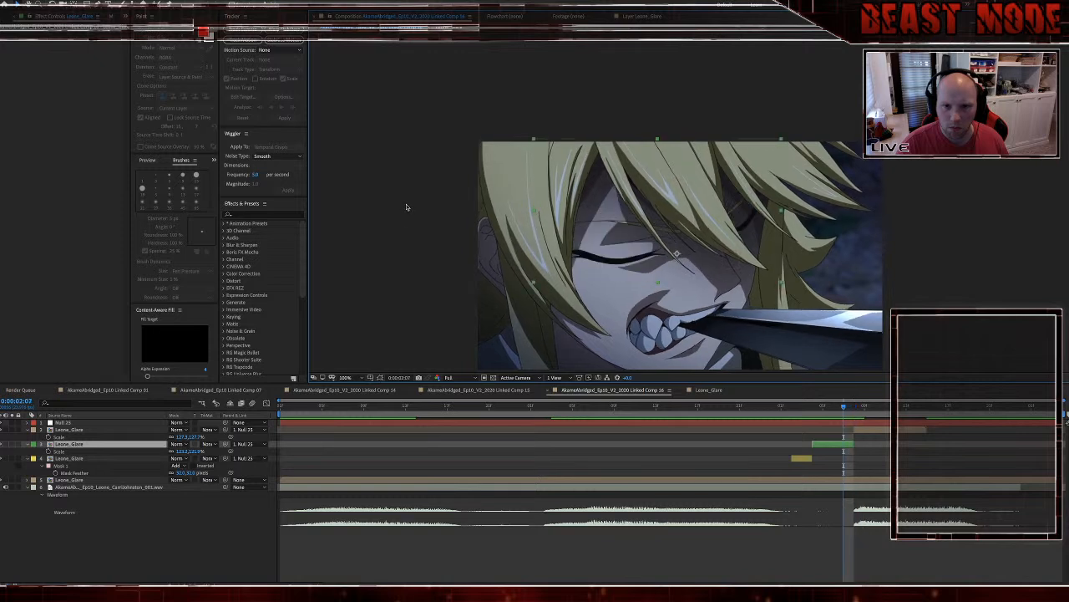
{"action": "key", "text": "Page_Down"}
{"action": "key", "text": "Page_Down"}
{"action": "key", "text": "Page_Down"}
{"action": "key", "text": "Page_Down"}
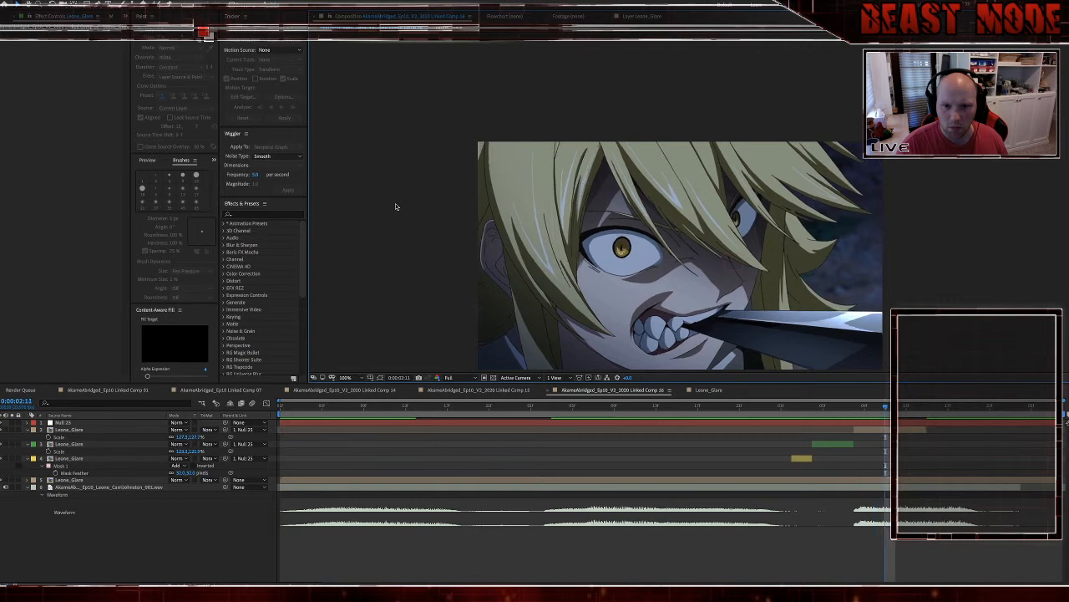
{"action": "key", "text": "Page_Up"}
{"action": "key", "text": "Page_Up"}
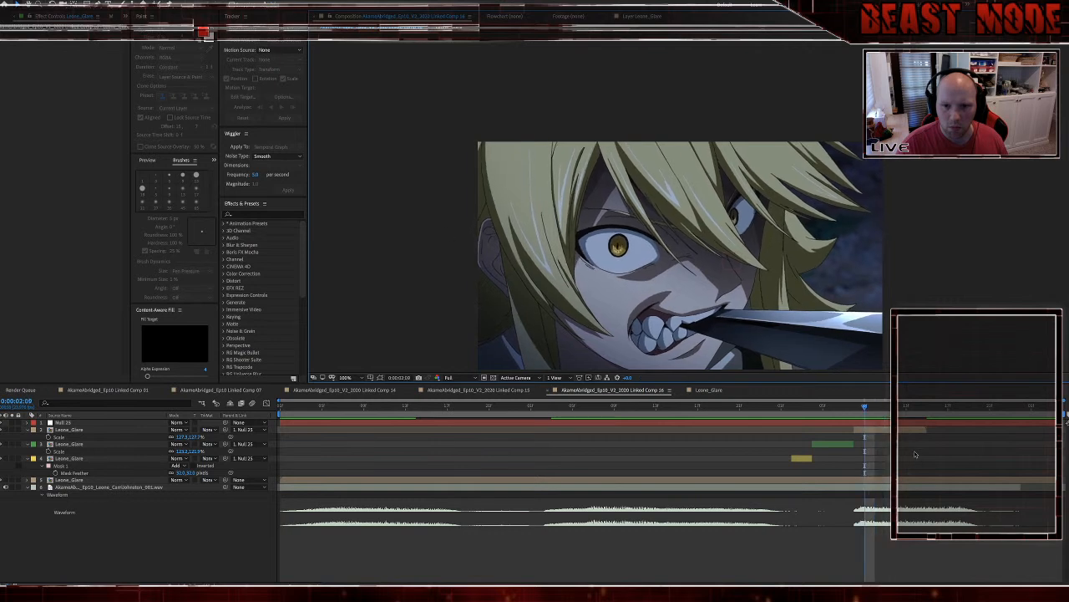
Step: Apply Freeze Frame to the wide-eyed Leone_Glare layer at 0:00:02:14
{"action": "left_click", "coordinate": [887, 431]}
{"action": "key", "text": "Page_Up"}
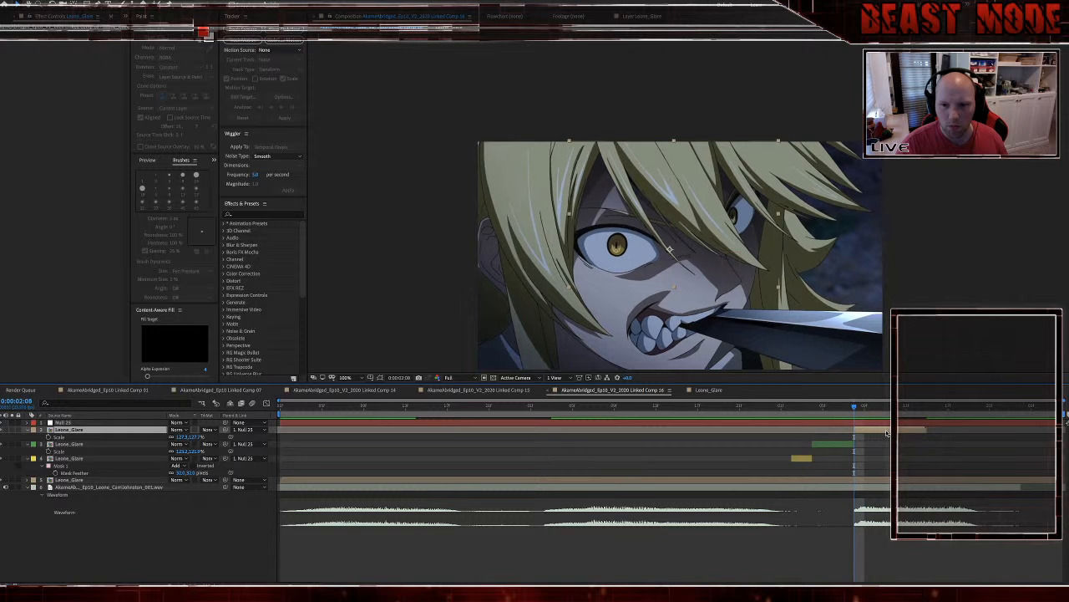
{"action": "right_click", "coordinate": [888, 431]}
{"action": "key", "text": "Escape"}
{"action": "key", "text": "space"}
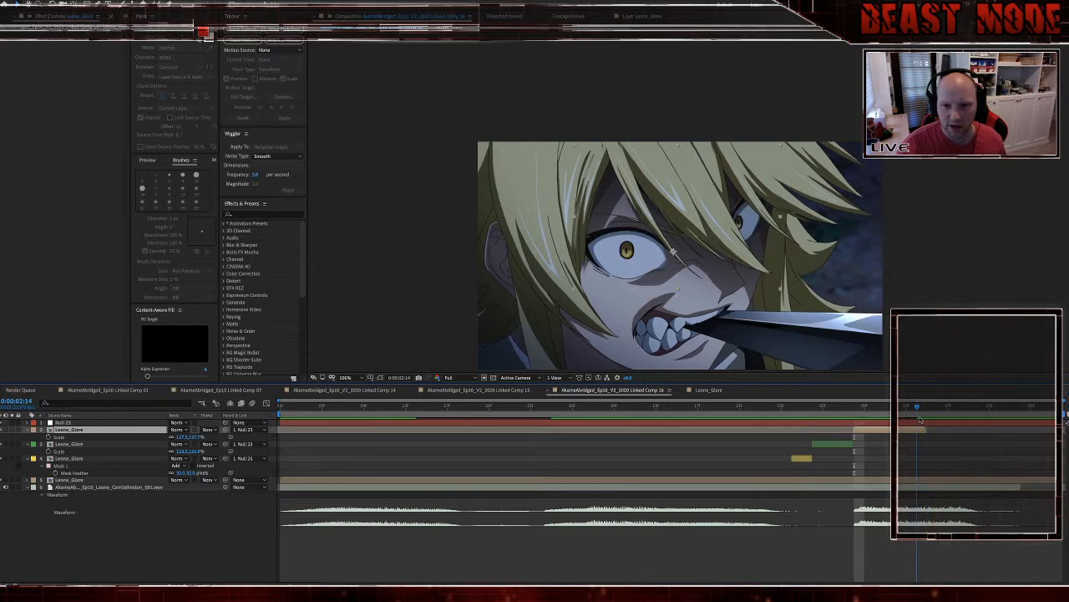
{"action": "key", "text": "Page_Up"}
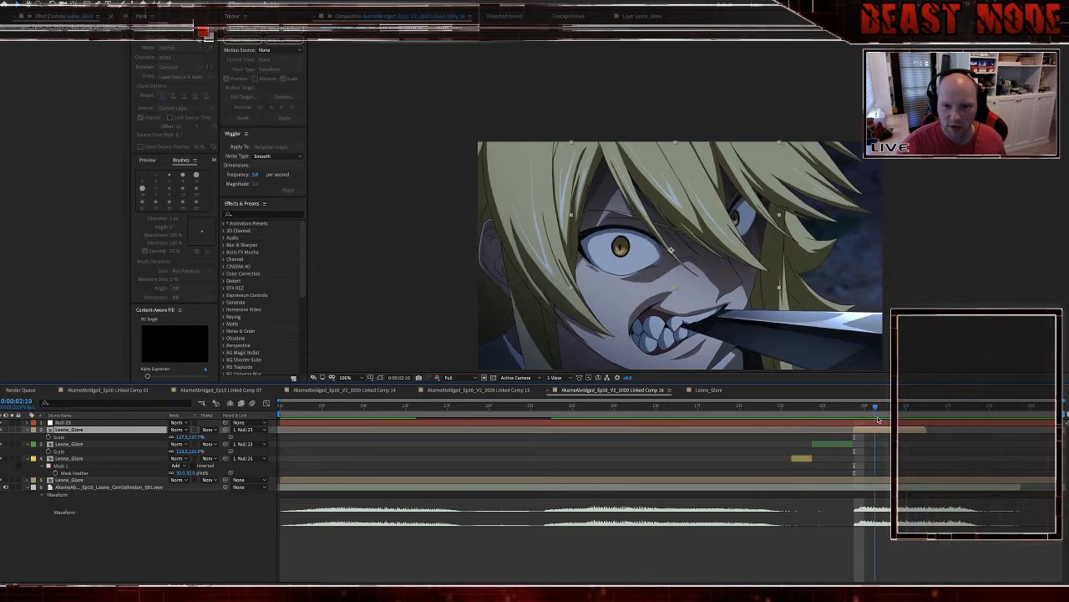
{"action": "key", "text": "Page_Down"}
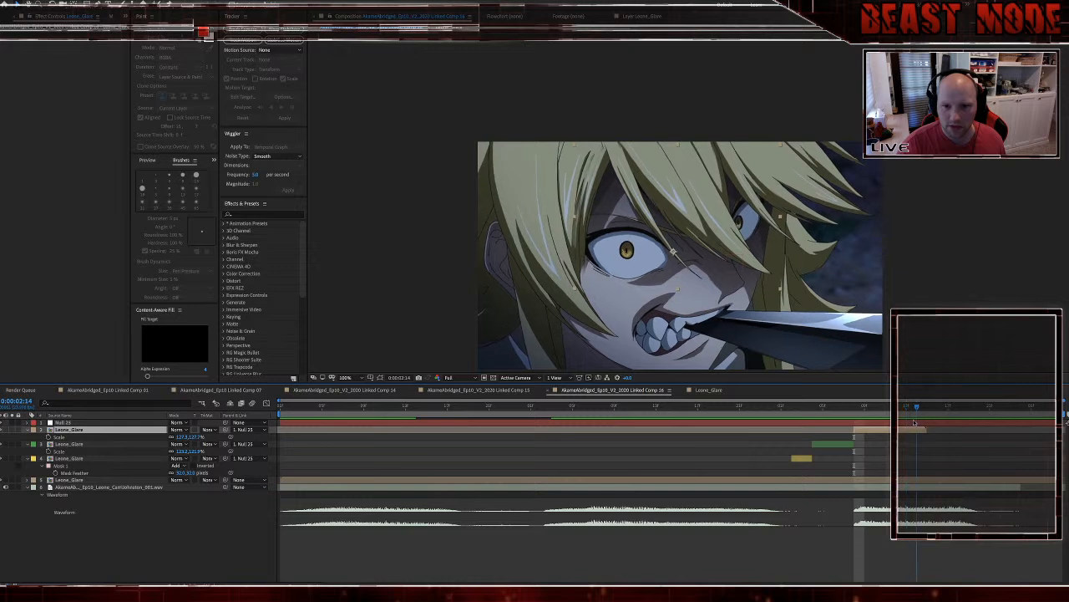
{"action": "right_click", "coordinate": [912, 429]}
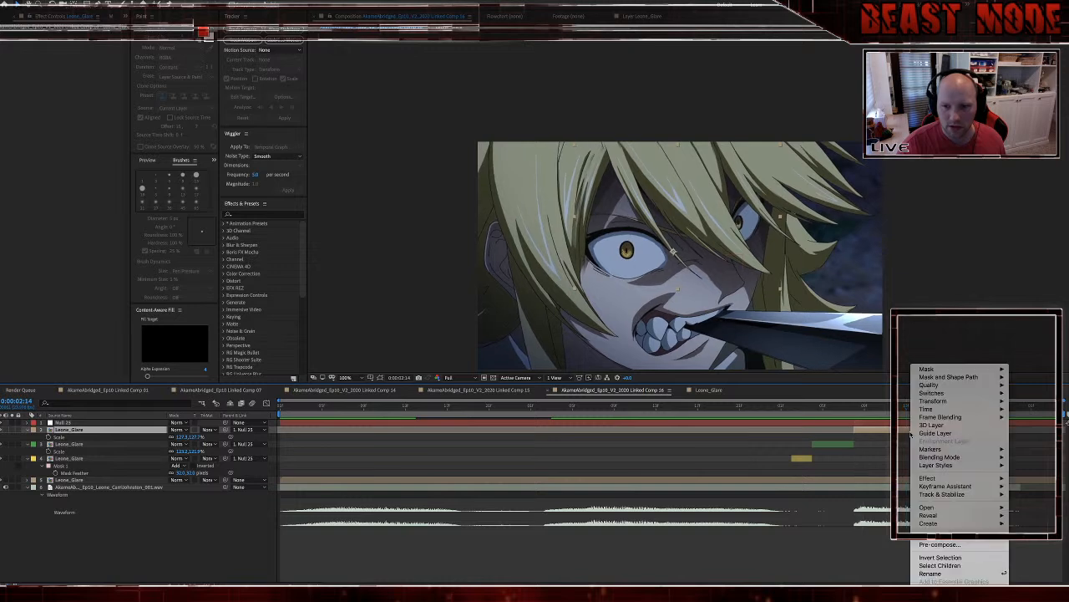
{"action": "mouse_move", "coordinate": [927, 408]}
{"action": "left_click", "coordinate": [884, 433]}
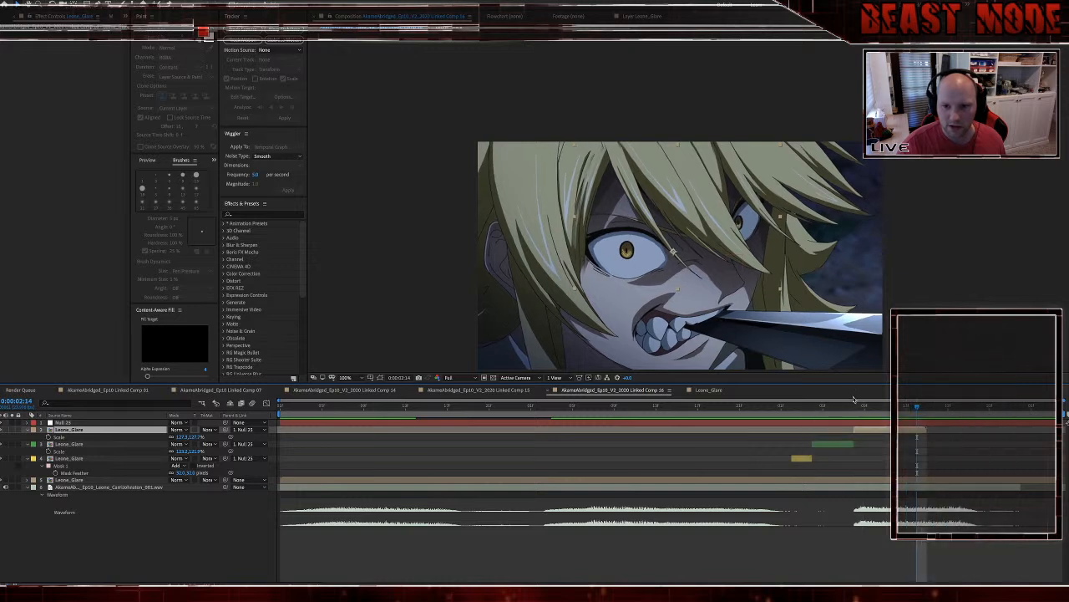
Step: Shift the frozen wide-eyed layer slightly left to match the surrounding hair, and undo the extra move
{"action": "scroll", "coordinate": [626, 226], "scroll_direction": "up", "scroll_amount": 2}
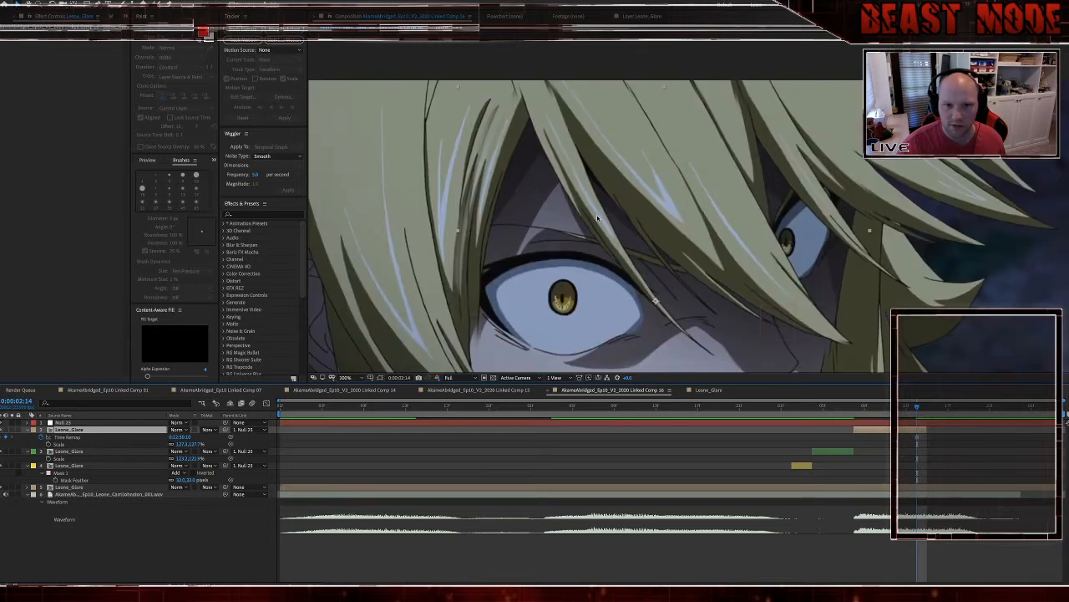
{"action": "left_click_drag", "start_coordinate": [563, 172], "coordinate": [554, 171]}
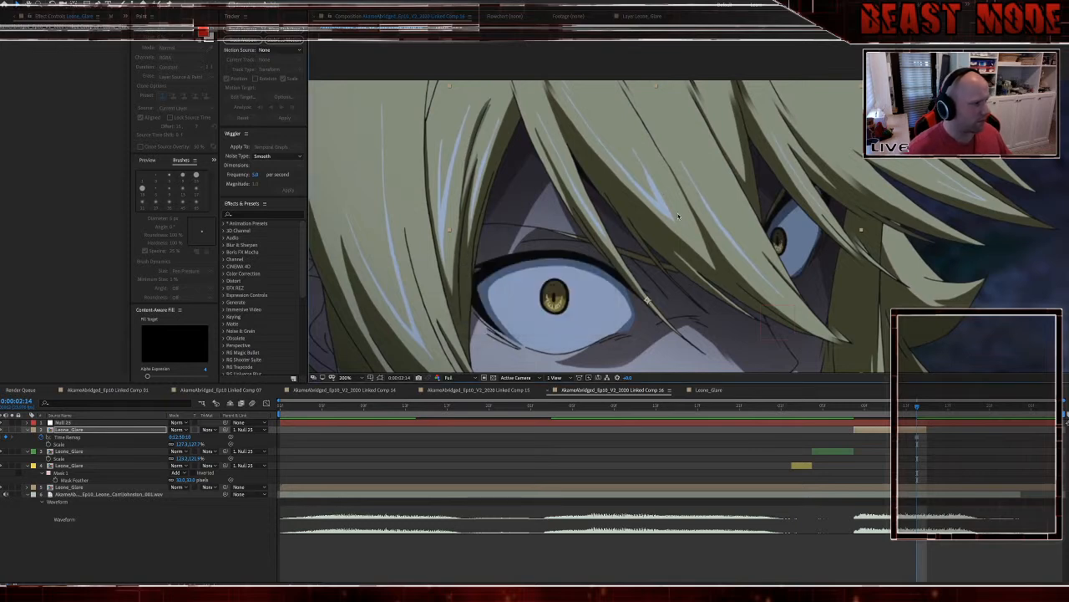
{"action": "scroll", "coordinate": [692, 225], "scroll_direction": "down", "scroll_amount": 1}
{"action": "scroll", "coordinate": [721, 225], "scroll_direction": "up", "scroll_amount": 1}
{"action": "left_click_drag", "start_coordinate": [721, 225], "coordinate": [699, 212]}
{"action": "key", "text": "ctrl+z"}
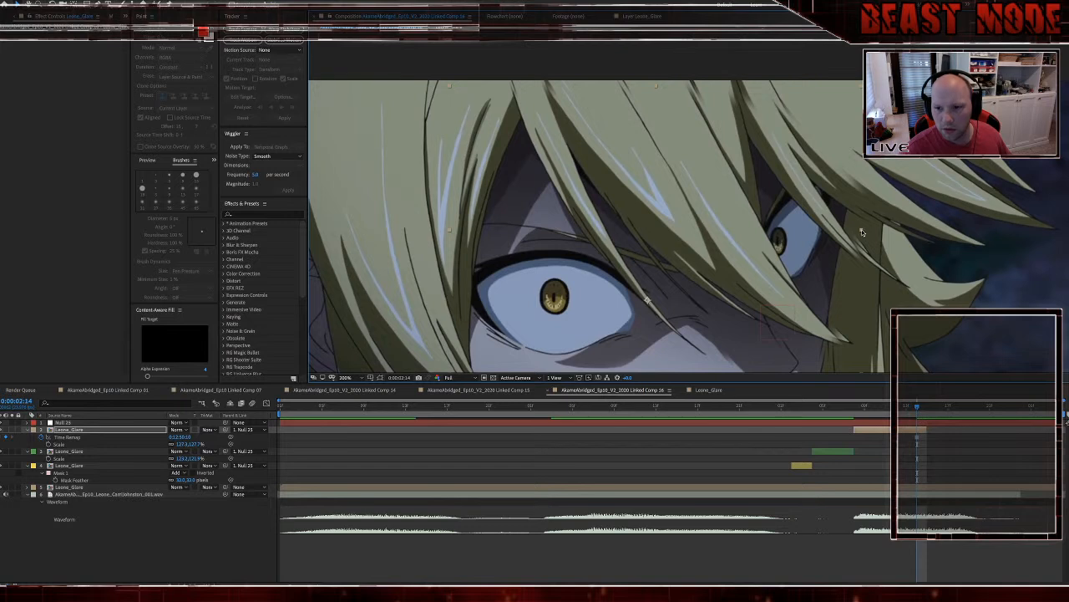
Step: Widen the frozen layer to a horizontal scale of about 129% to line up the far eye
{"action": "left_click_drag", "start_coordinate": [864, 232], "coordinate": [867, 232]}
{"action": "key", "text": "Right"}
{"action": "key", "text": "Right"}
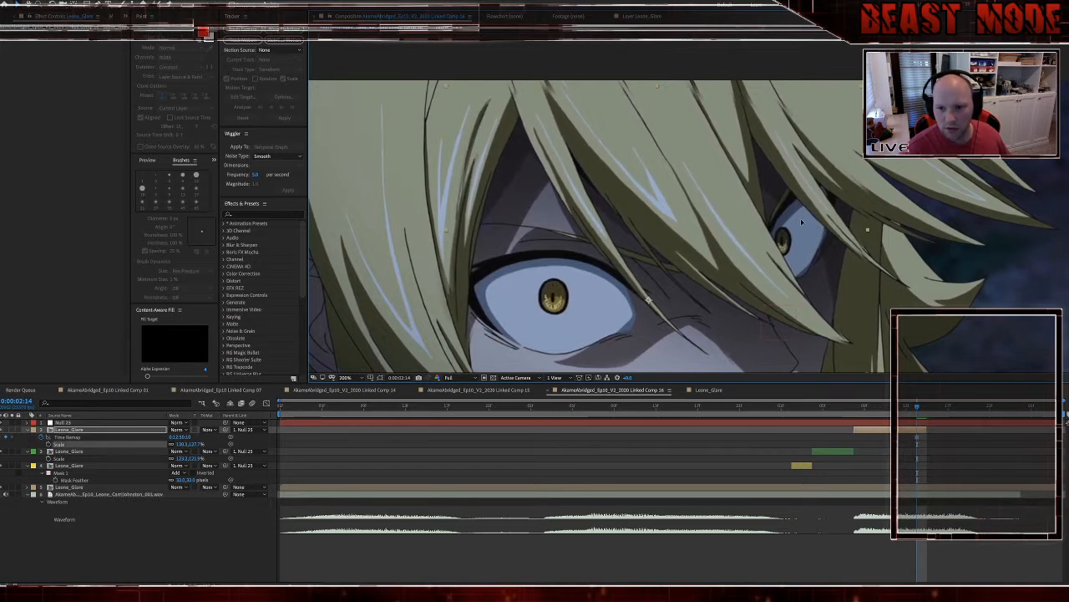
{"action": "left_click_drag", "start_coordinate": [869, 229], "coordinate": [866, 230]}
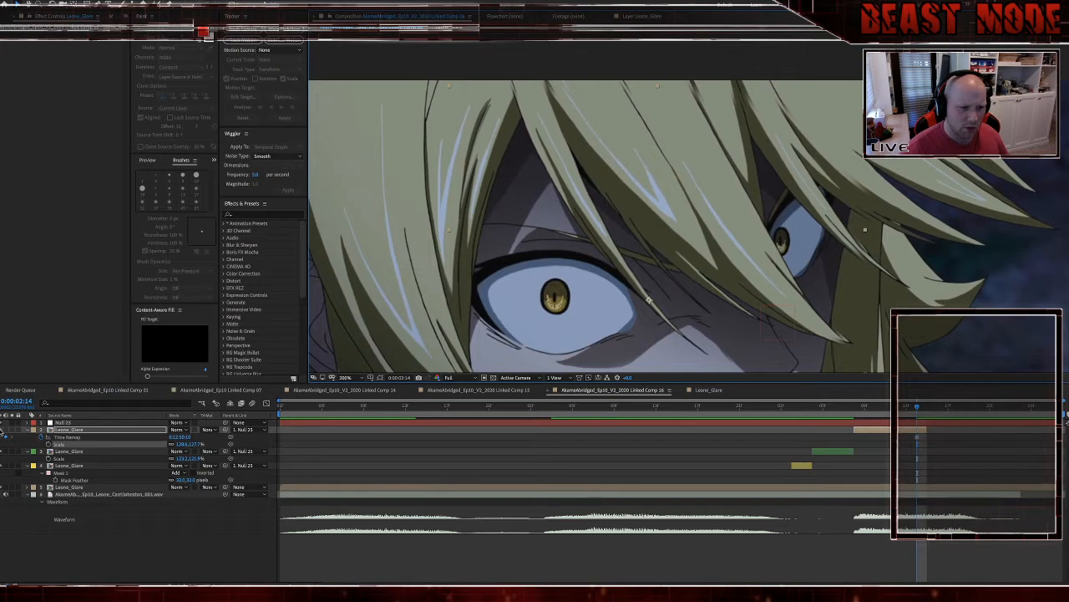
Step: Preview the blink with the wide-eyed layer hidden, and return the playhead to 0:00:02:08
{"action": "left_click", "coordinate": [742, 407]}
{"action": "key", "text": "space"}
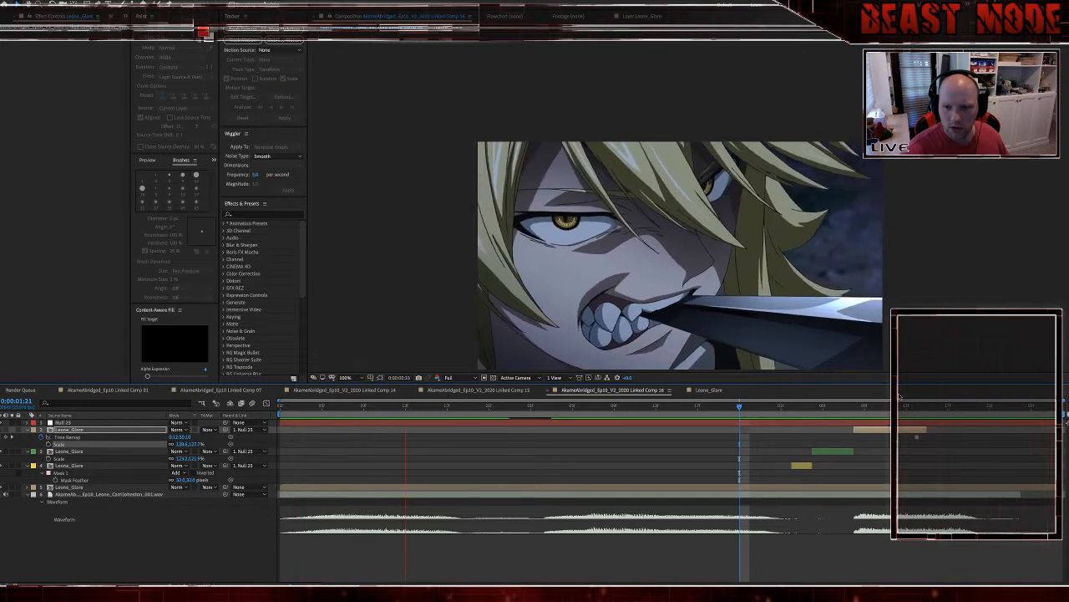
{"action": "key", "text": "space"}
{"action": "left_click_drag", "start_coordinate": [935, 407], "coordinate": [927, 407]}
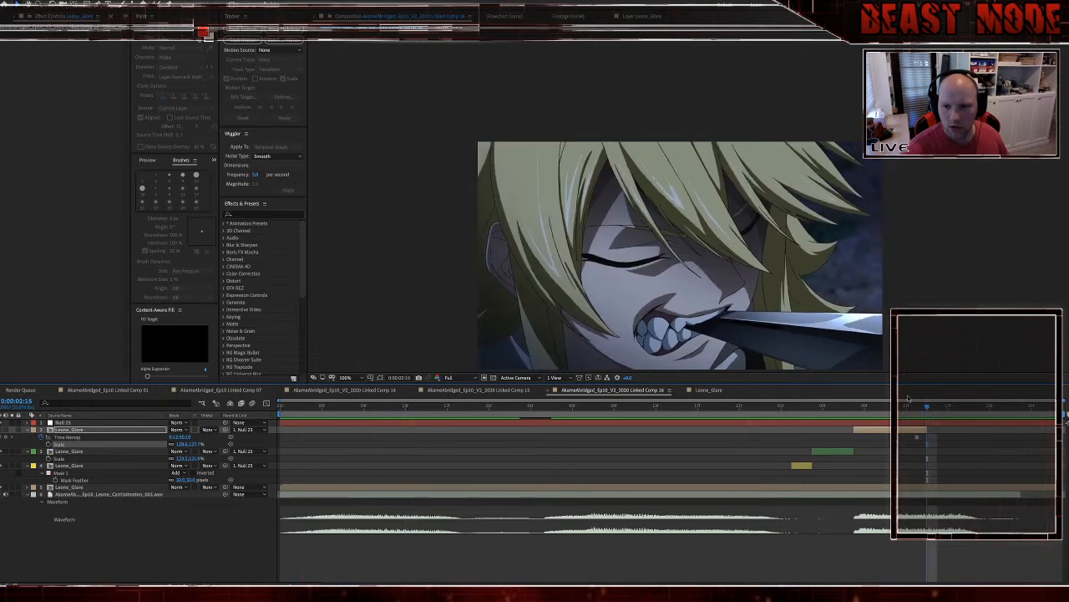
{"action": "key", "text": "space"}
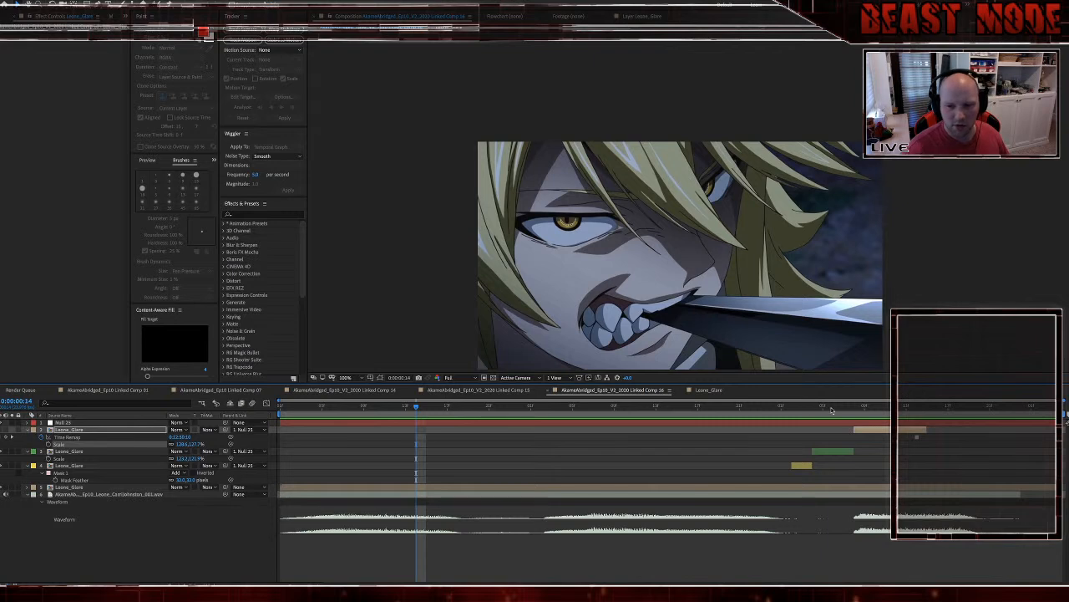
{"action": "left_click", "coordinate": [854, 406]}
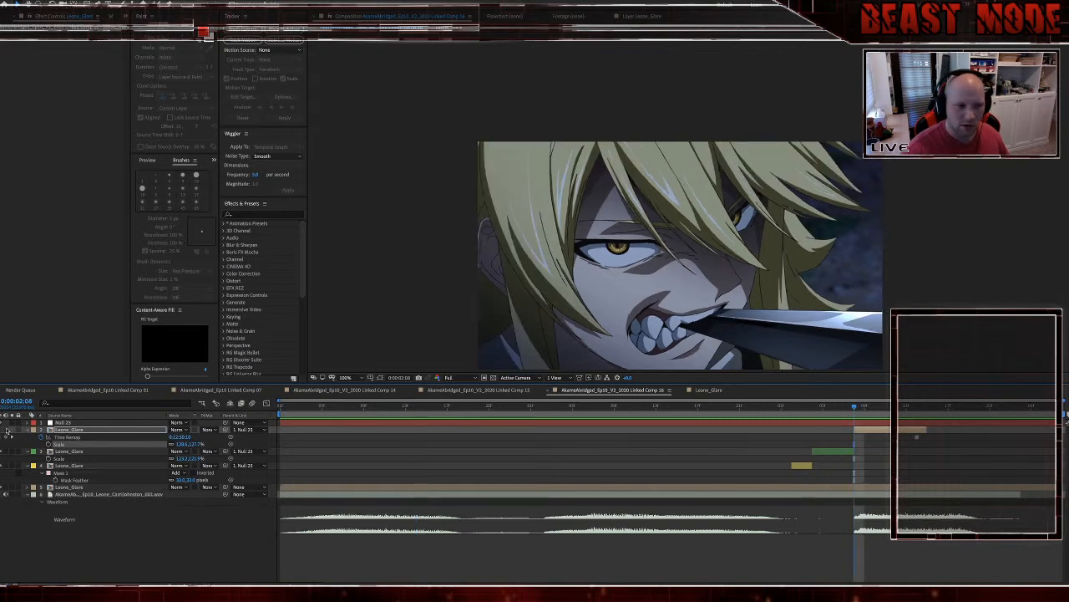
Step: Set the frozen wide-eyed Leone_Glare layer's label colour to Brown and collapse its properties
{"action": "left_click", "coordinate": [33, 430]}
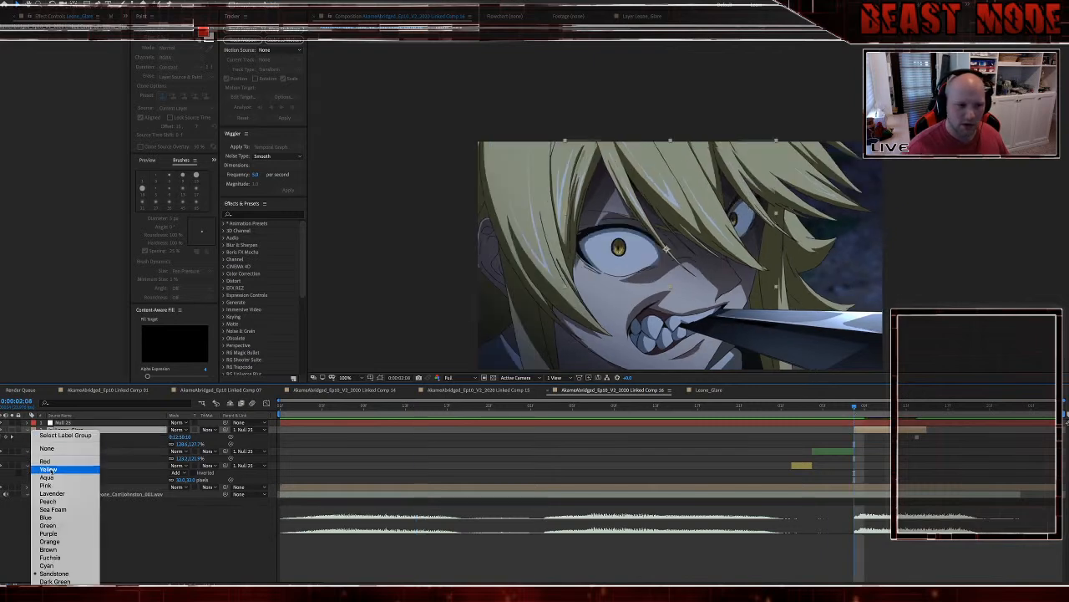
{"action": "left_click", "coordinate": [51, 509]}
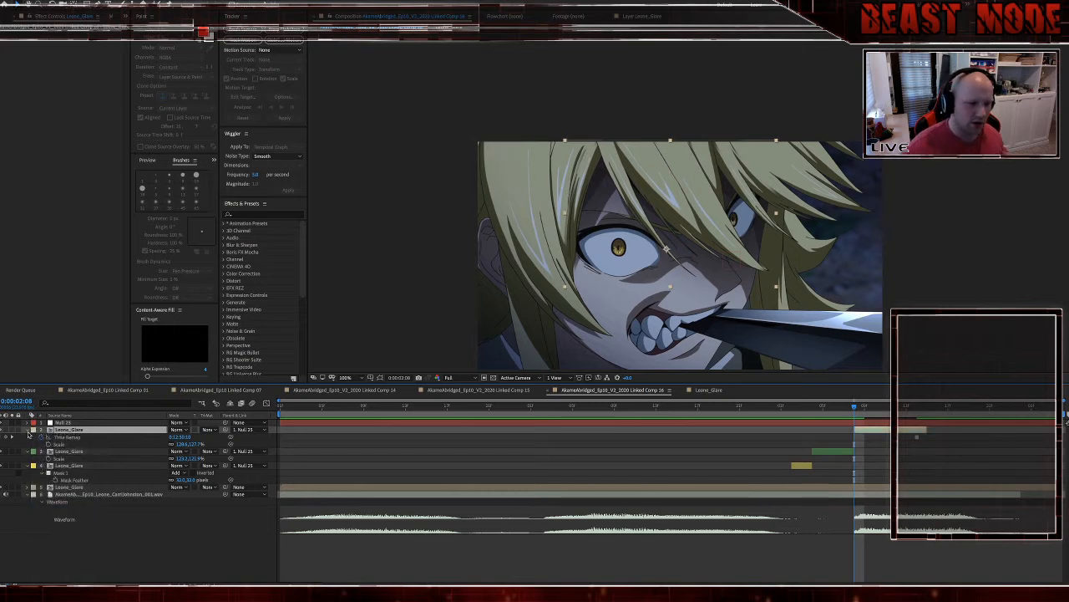
{"action": "left_click", "coordinate": [28, 430]}
{"action": "left_click", "coordinate": [34, 429]}
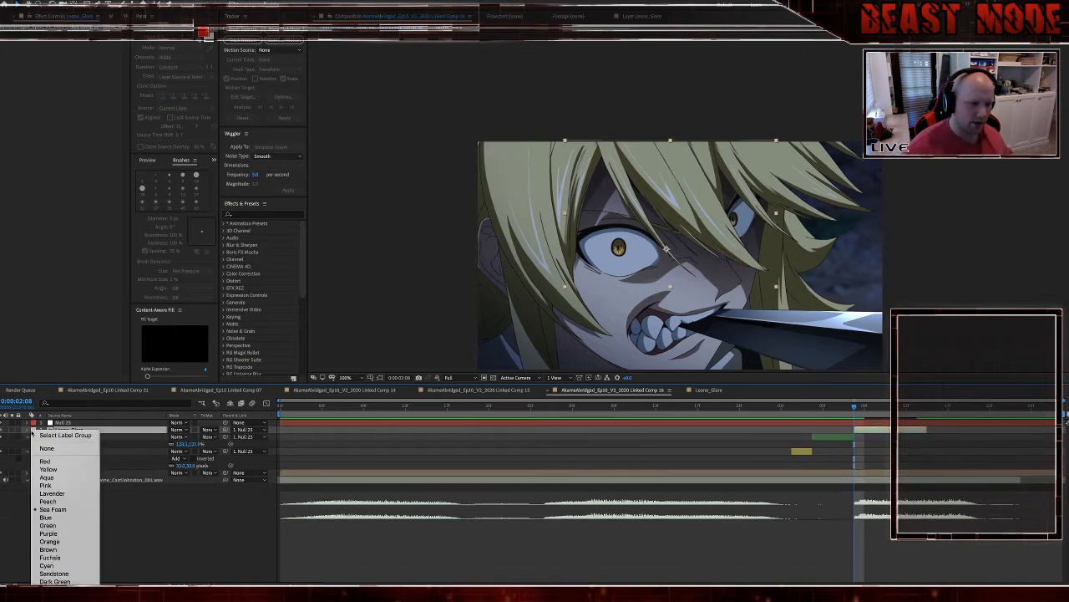
{"action": "left_click", "coordinate": [60, 549]}
Step: Move the frozen wide-eyed layer slightly up to line up with the surrounding hair
{"action": "key", "text": "period"}
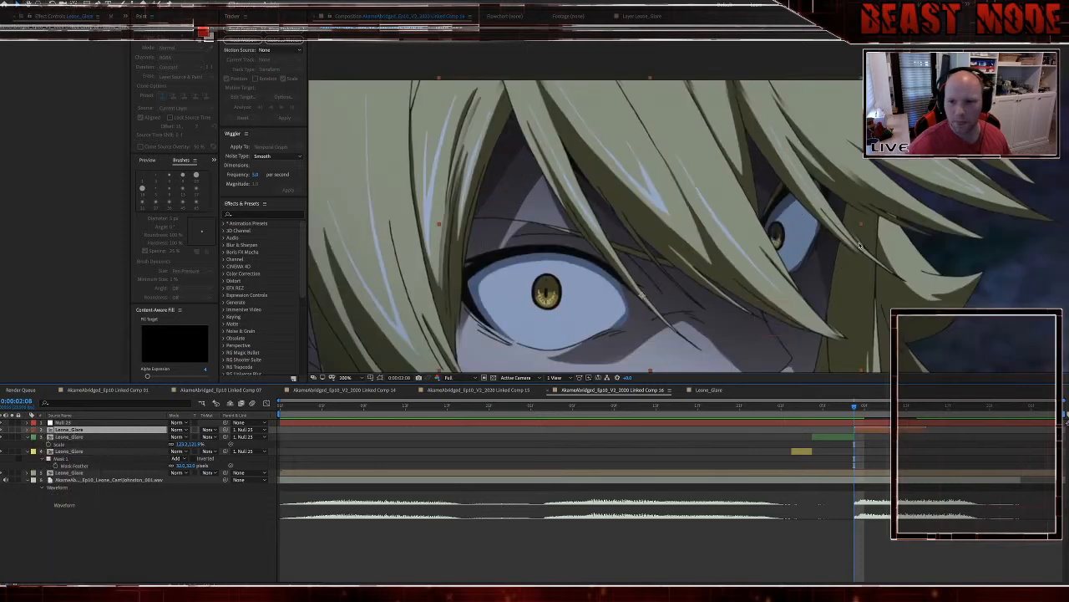
{"action": "left_click_drag", "start_coordinate": [789, 245], "coordinate": [788, 238]}
{"action": "key", "text": "comma"}
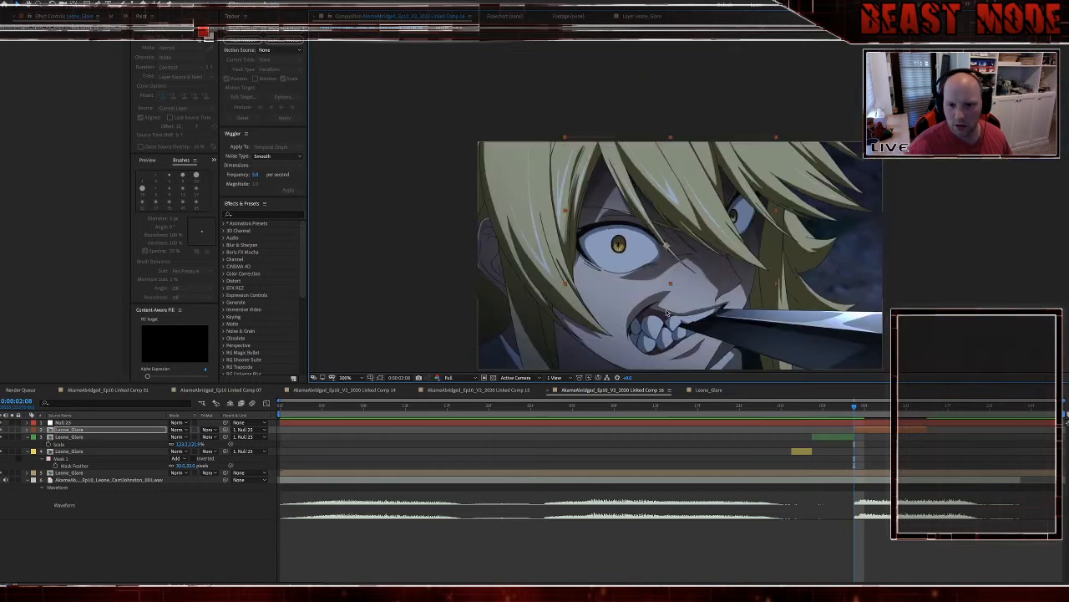
Step: Lock the background Leone_Glare layer, and stretch the wide-eyed layer slightly taller and wider to fit the face
{"action": "left_click", "coordinate": [670, 291]}
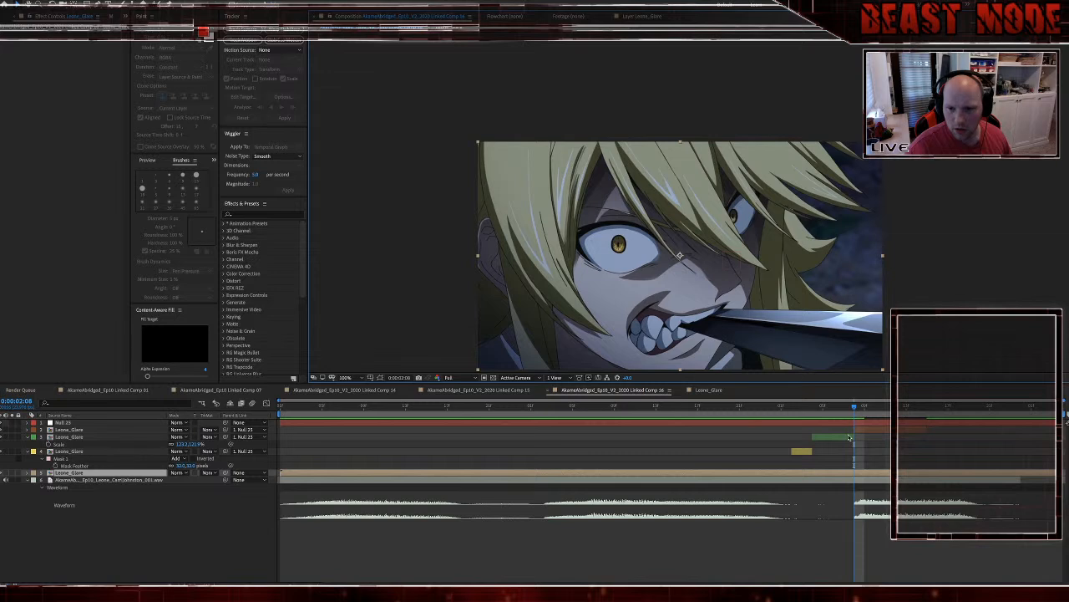
{"action": "left_click", "coordinate": [18, 473]}
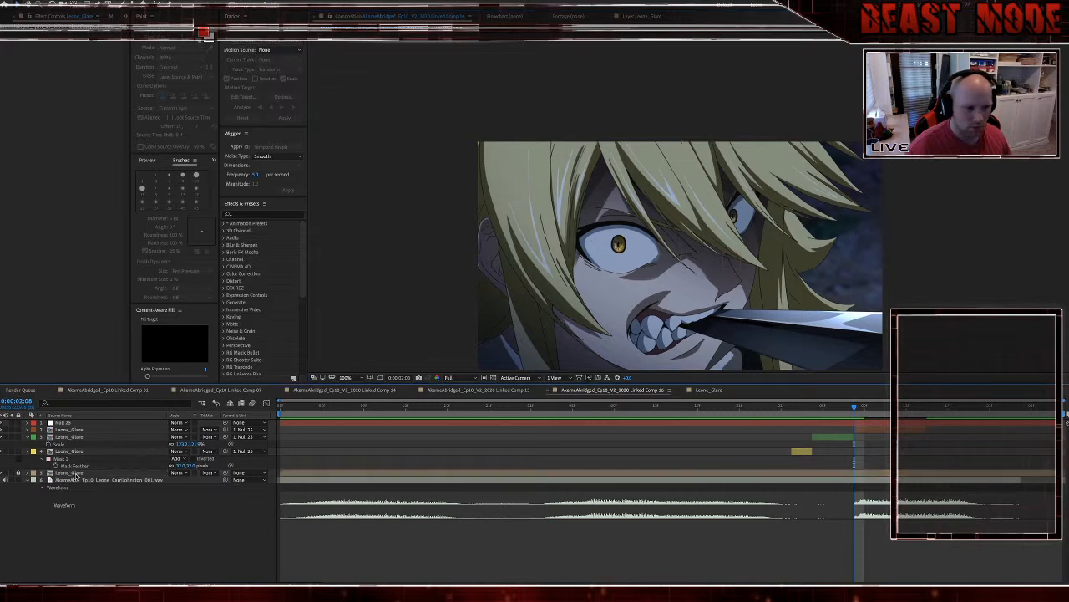
{"action": "left_click", "coordinate": [831, 432]}
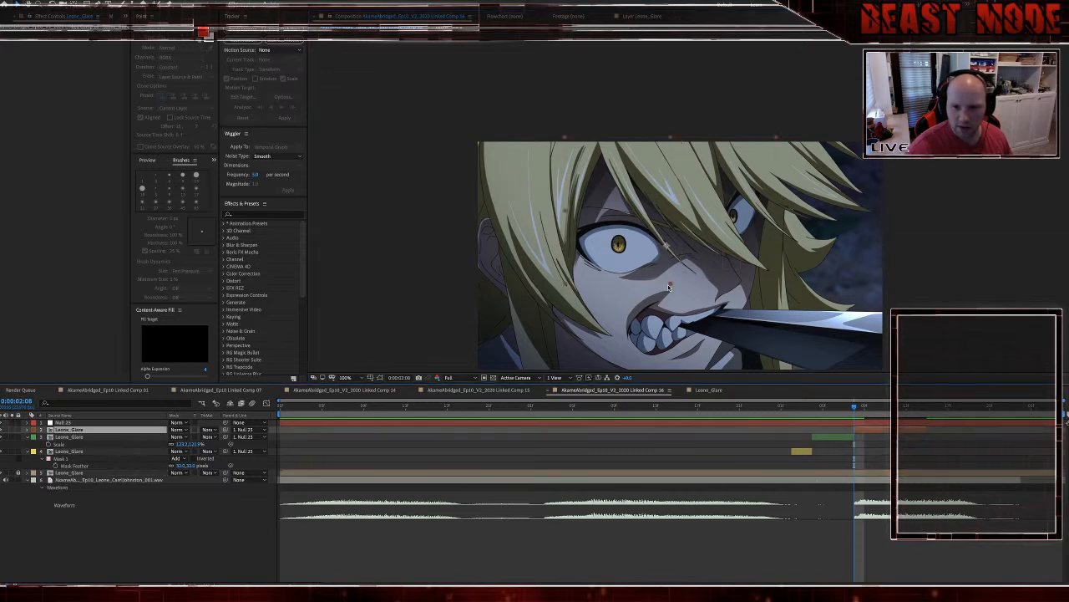
{"action": "left_click_drag", "start_coordinate": [671, 285], "coordinate": [670, 287]}
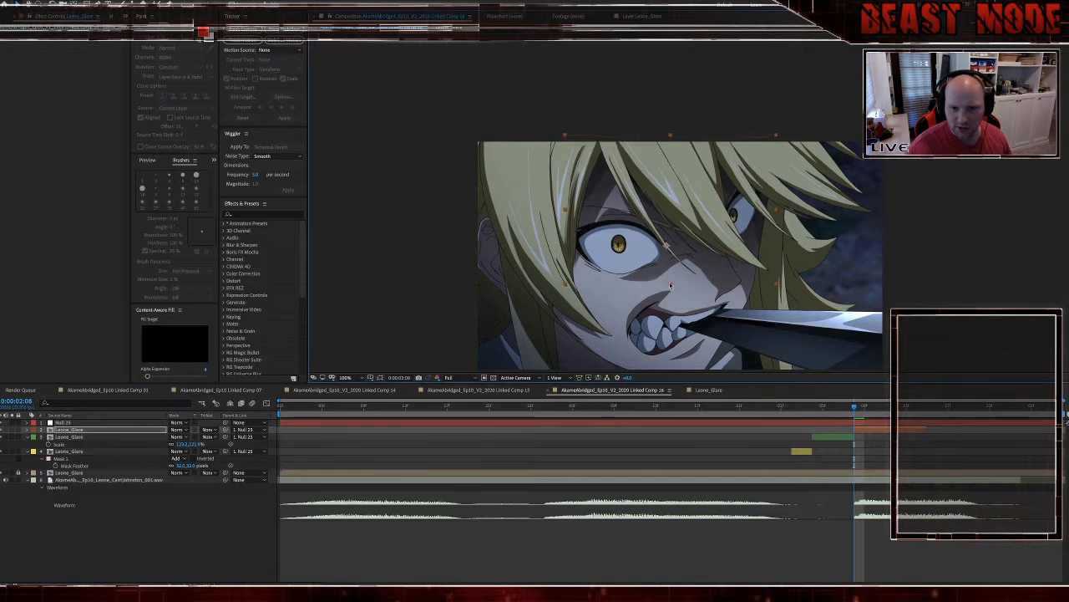
{"action": "scroll", "coordinate": [669, 286], "scroll_direction": "up", "scroll_amount": 2}
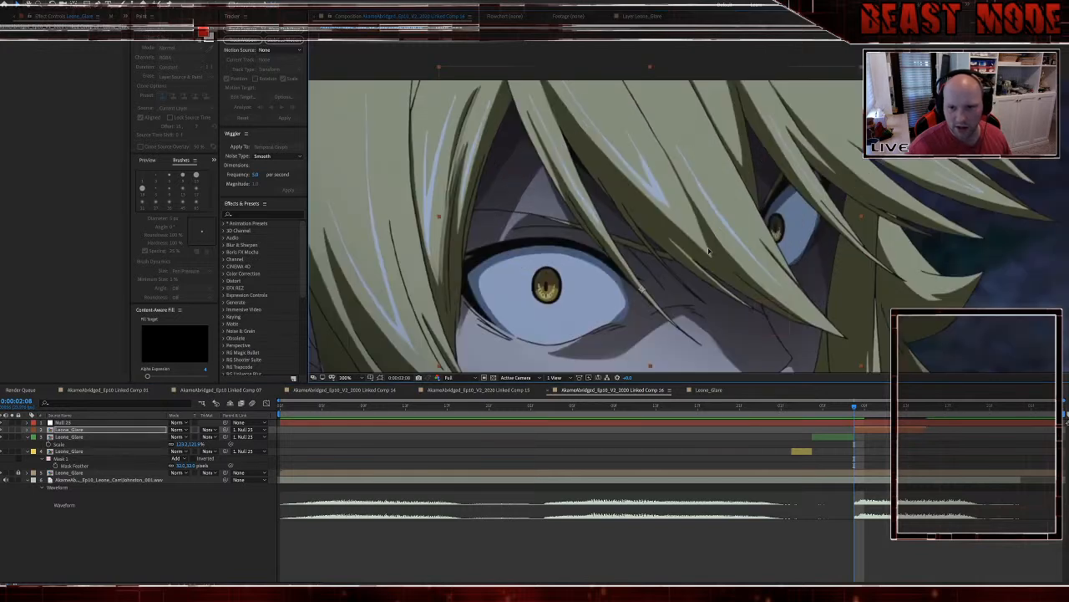
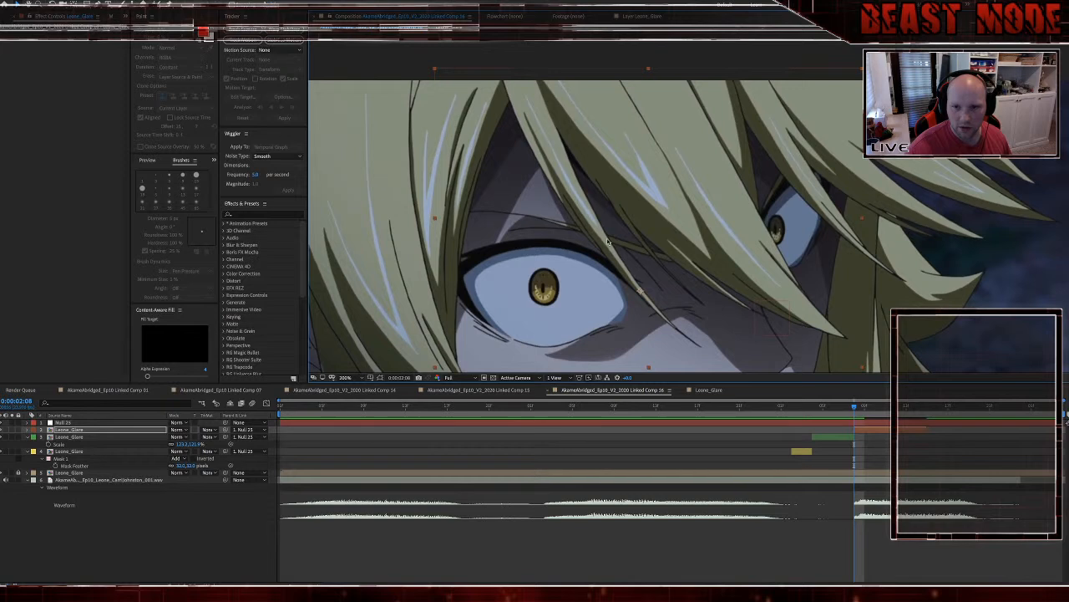
{"action": "scroll", "coordinate": [608, 242], "scroll_direction": "down", "scroll_amount": 1}
{"action": "key", "text": "space"}
{"action": "left_click_drag", "start_coordinate": [606, 251], "coordinate": [607, 236]}
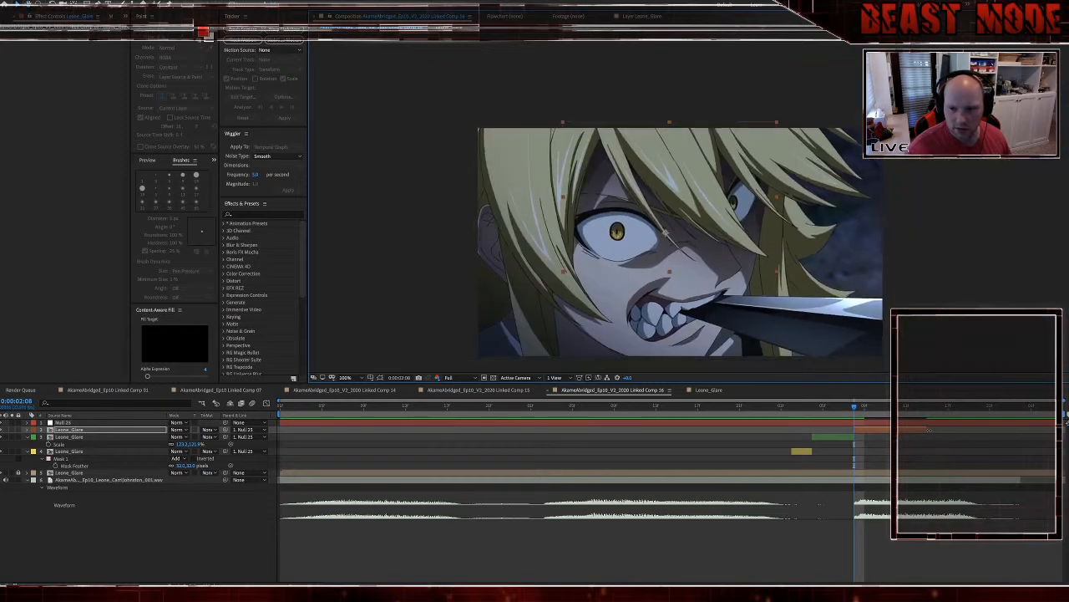
Step: Extend the wide-eyed layer to the end of the timeline, and preview from 0:00:01:22 with the audio layer muted
{"action": "left_click_drag", "start_coordinate": [847, 408], "coordinate": [749, 407]}
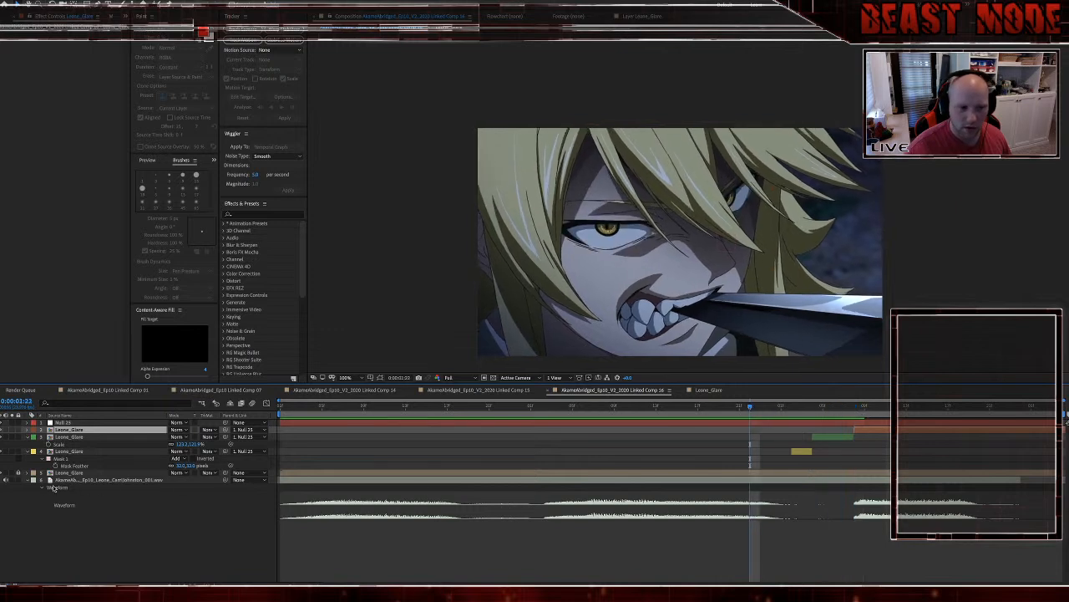
{"action": "key", "text": "Page_Up"}
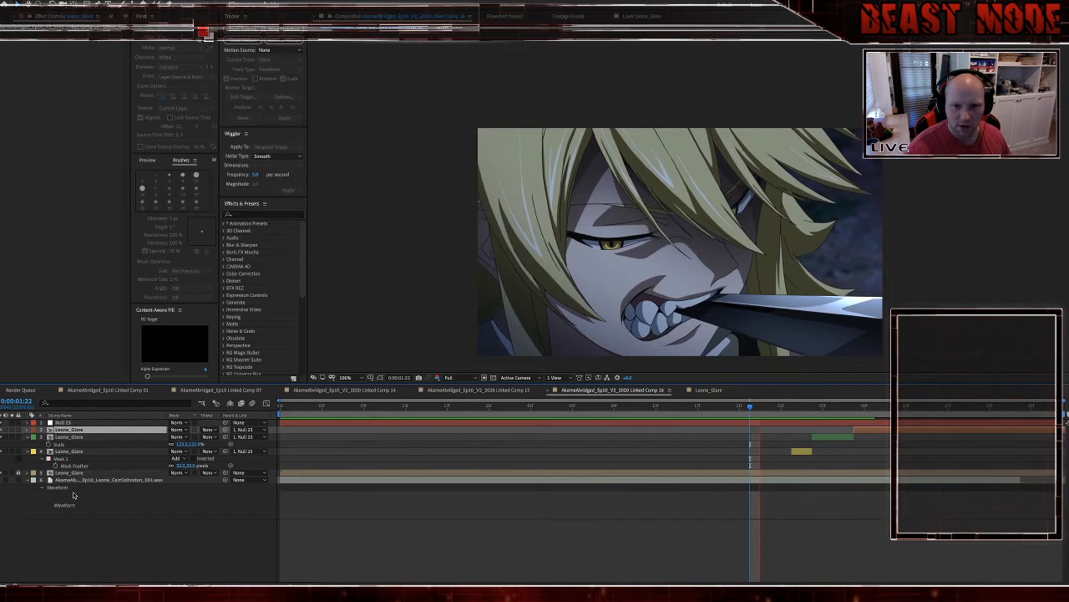
{"action": "key", "text": "space"}
{"action": "left_click", "coordinate": [854, 407]}
{"action": "mouse_move", "coordinate": [857, 411]}
{"action": "left_mouse_down"}
{"action": "mouse_move", "coordinate": [832, 415]}
{"action": "mouse_move", "coordinate": [853, 419]}
{"action": "left_mouse_up"}
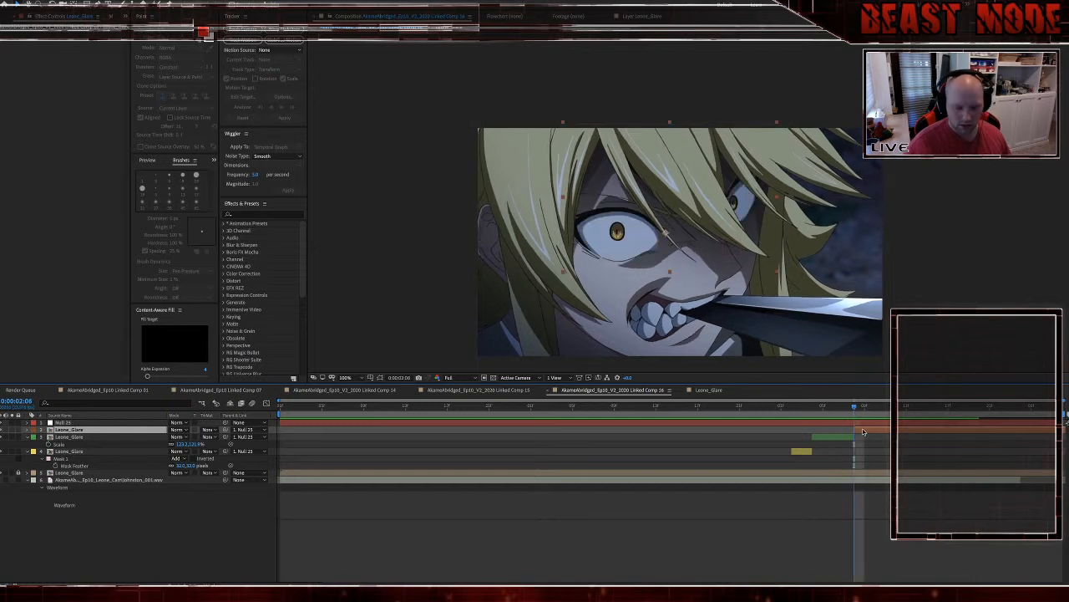
Step: Reveal the wide-eyed layer's Position property and preview the blink from the start of the composition
{"action": "key", "text": "u"}
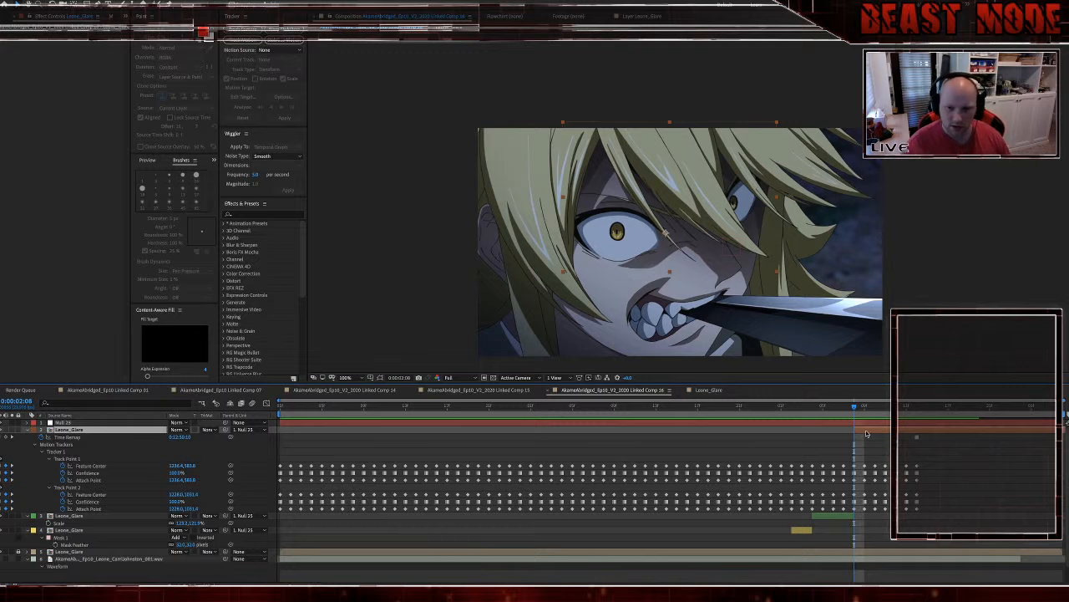
{"action": "key", "text": "p"}
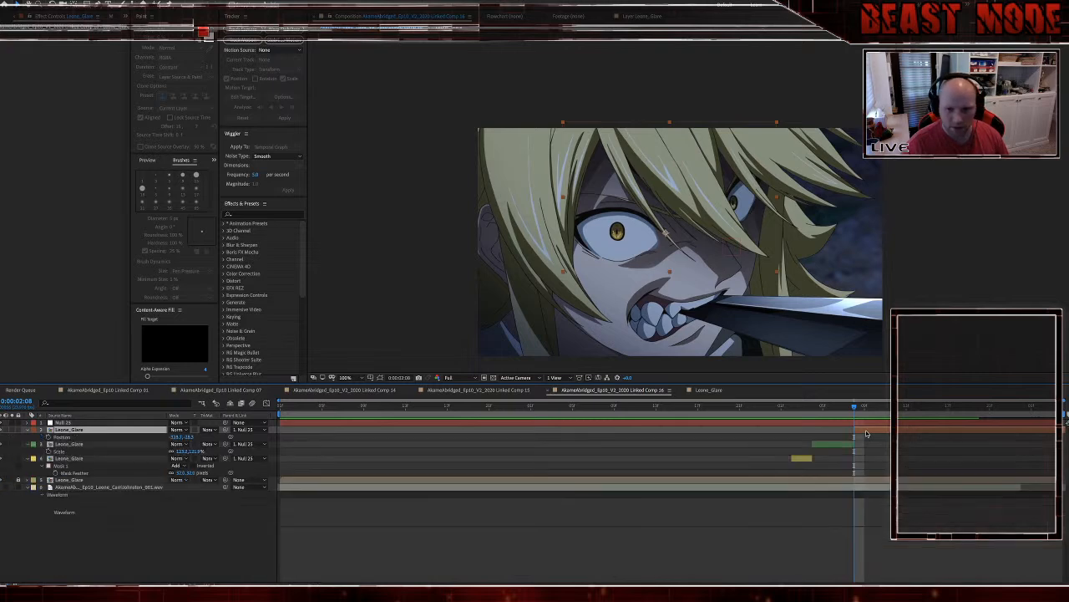
{"action": "key", "text": "Home"}
{"action": "left_click", "coordinate": [790, 416]}
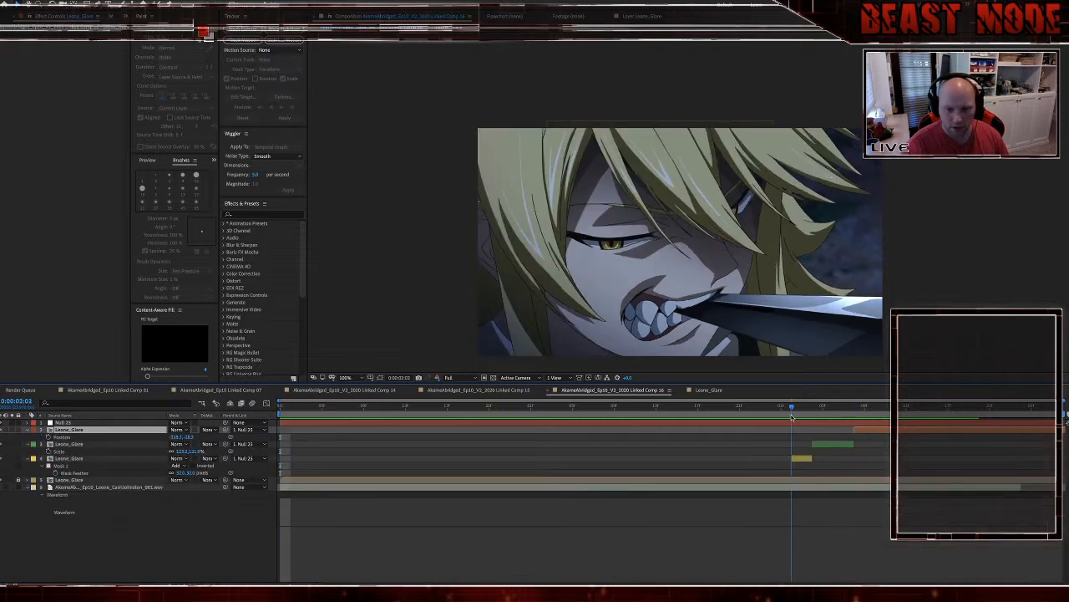
{"action": "key", "text": "space"}
{"action": "key", "text": "space"}
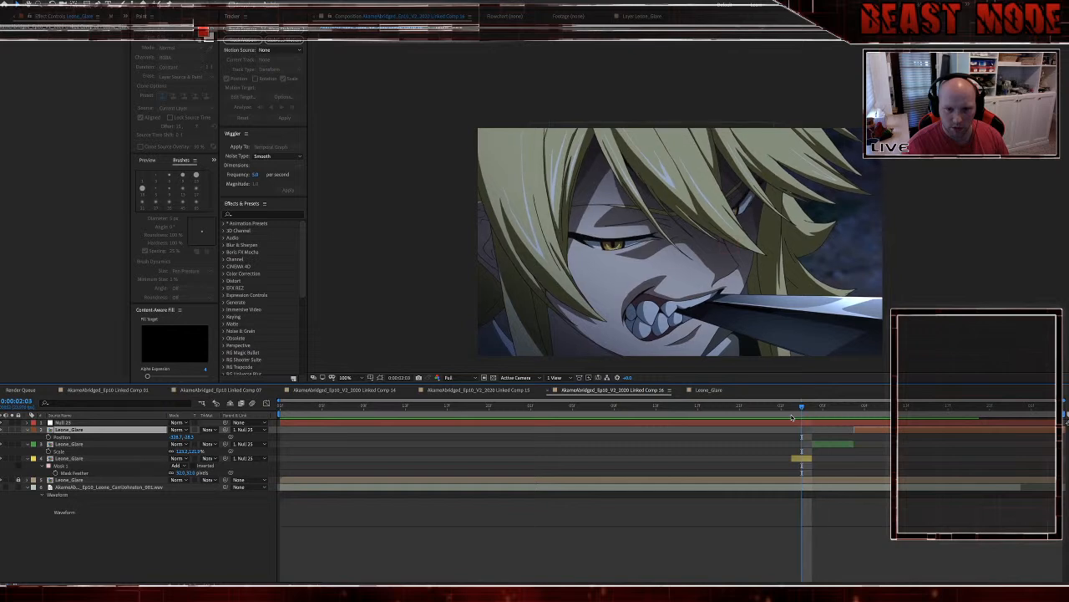
{"action": "key", "text": "space"}
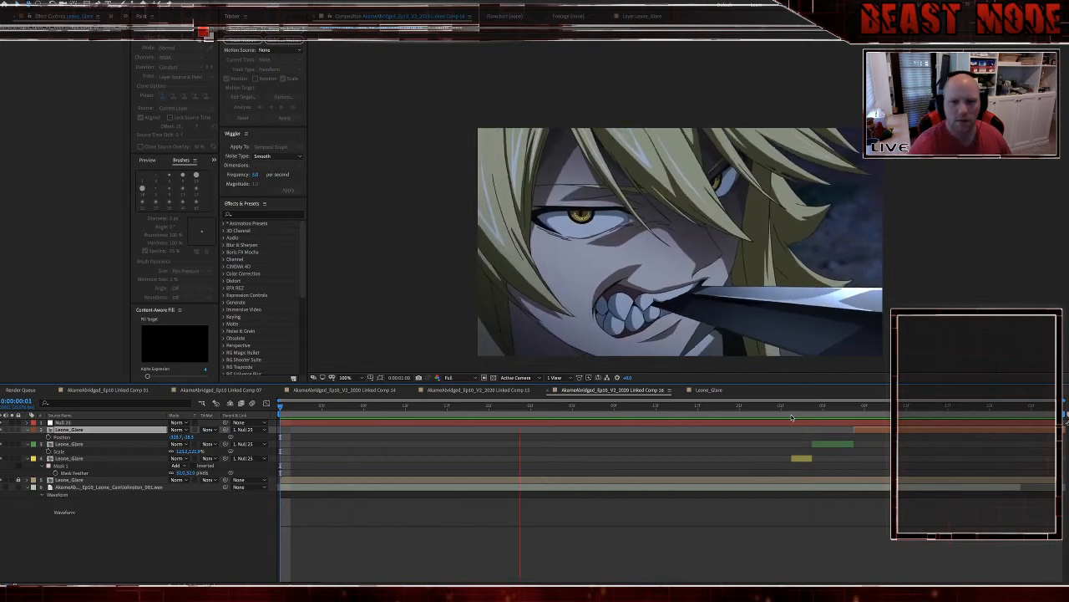
{"action": "key", "text": "space"}
Step: Unparent the wide-eyed layer from Null 25 at 0:00:02:08 by setting its parent to None
{"action": "left_click_drag", "start_coordinate": [791, 407], "coordinate": [857, 427]}
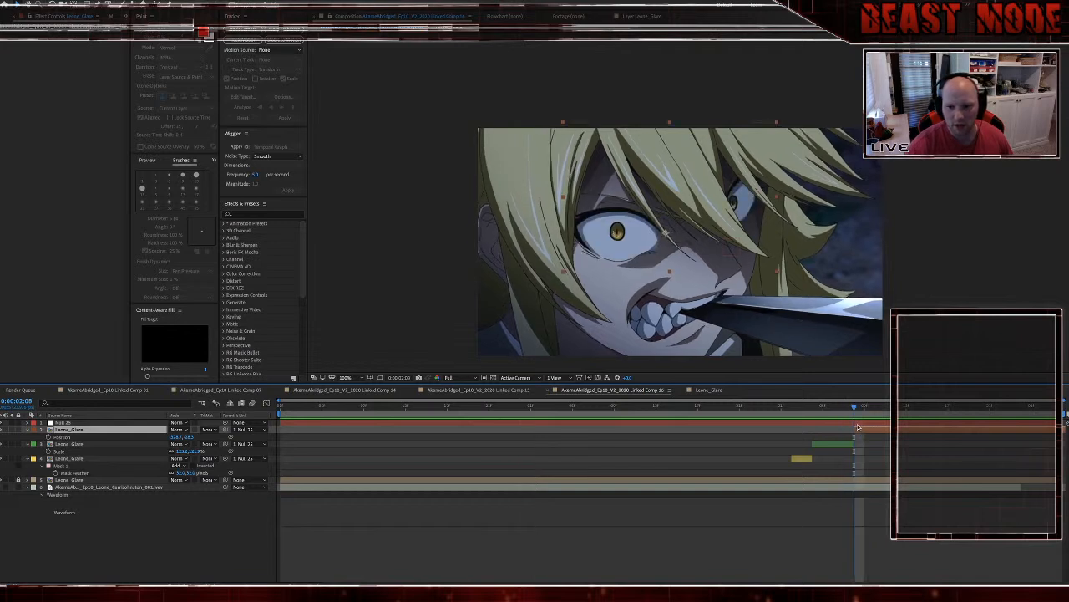
{"action": "key", "text": "ctrl+alt+shift+y"}
{"action": "key", "text": "ctrl+z"}
{"action": "left_click", "coordinate": [862, 430]}
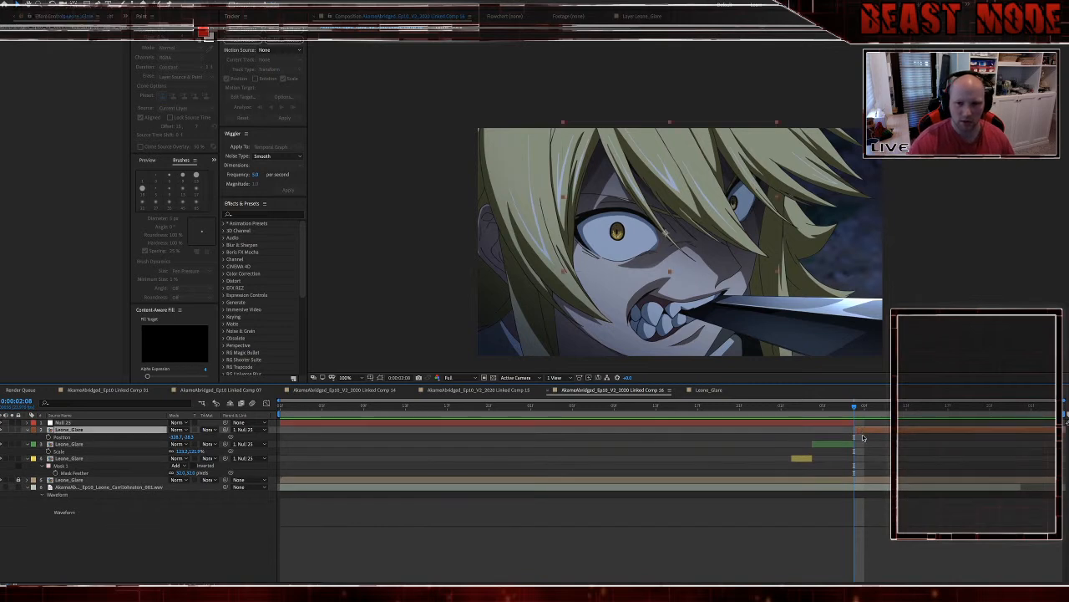
{"action": "left_click", "coordinate": [241, 430]}
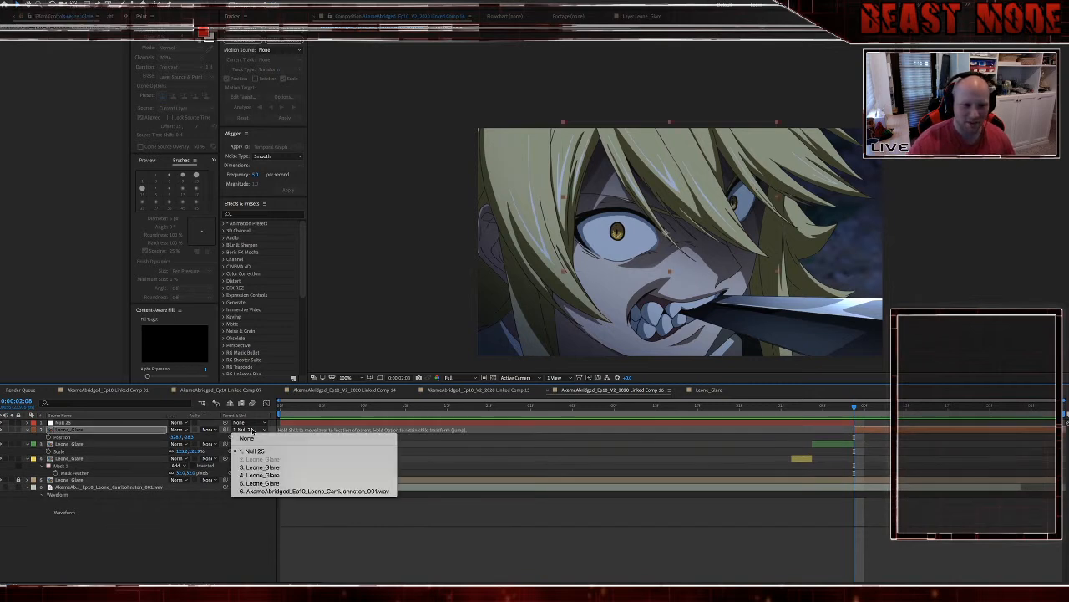
{"action": "left_click", "coordinate": [242, 437]}
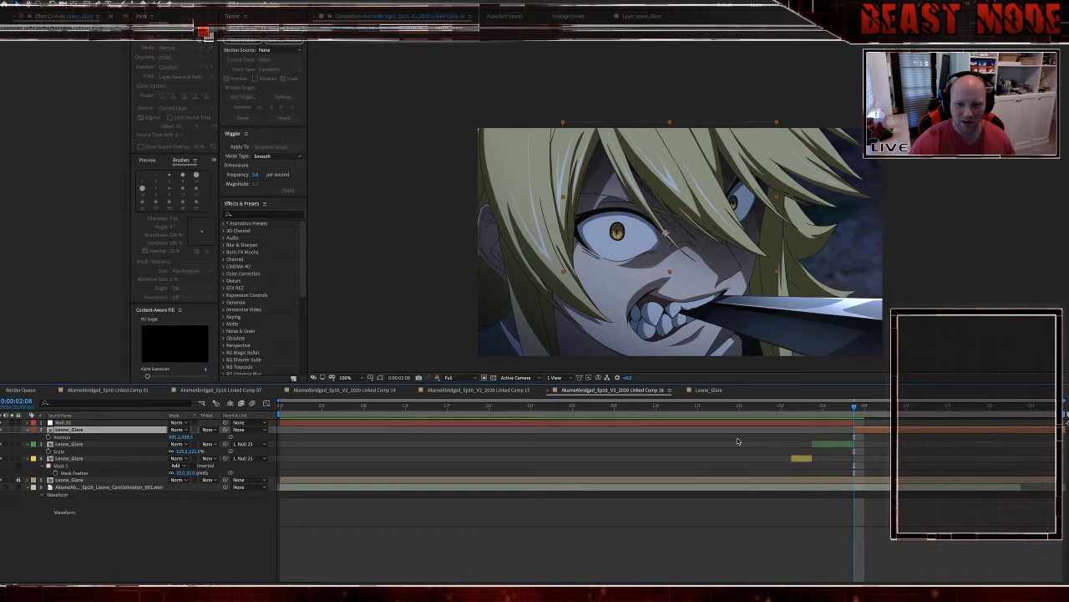
Step: Add a Scale keyframe to the unparented wide-eyed layer at 0:00:02:08
{"action": "key", "text": "p"}
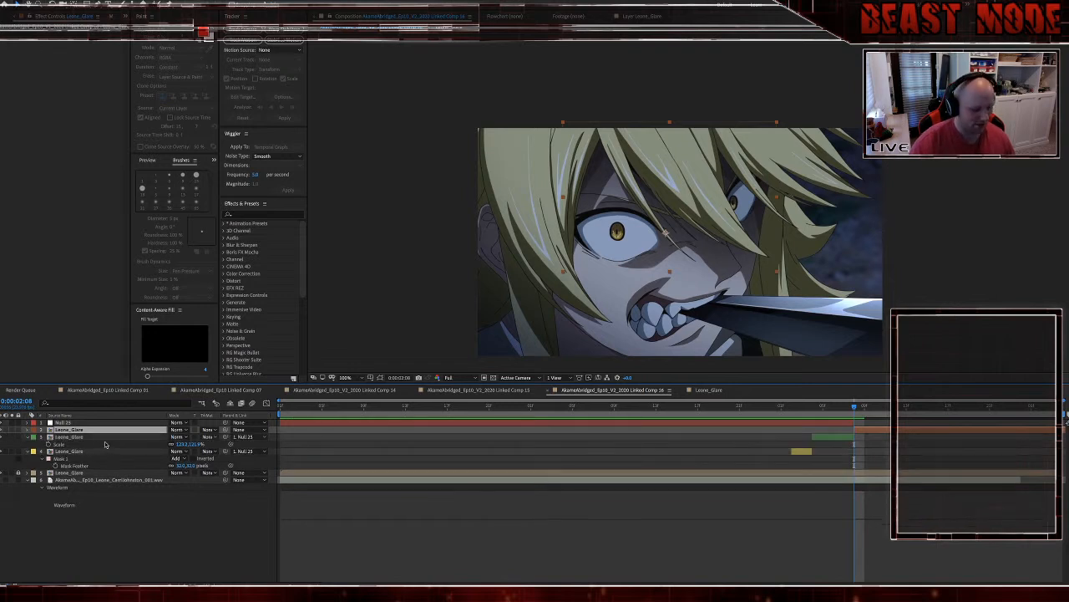
{"action": "key", "text": "p"}
{"action": "key", "text": "s"}
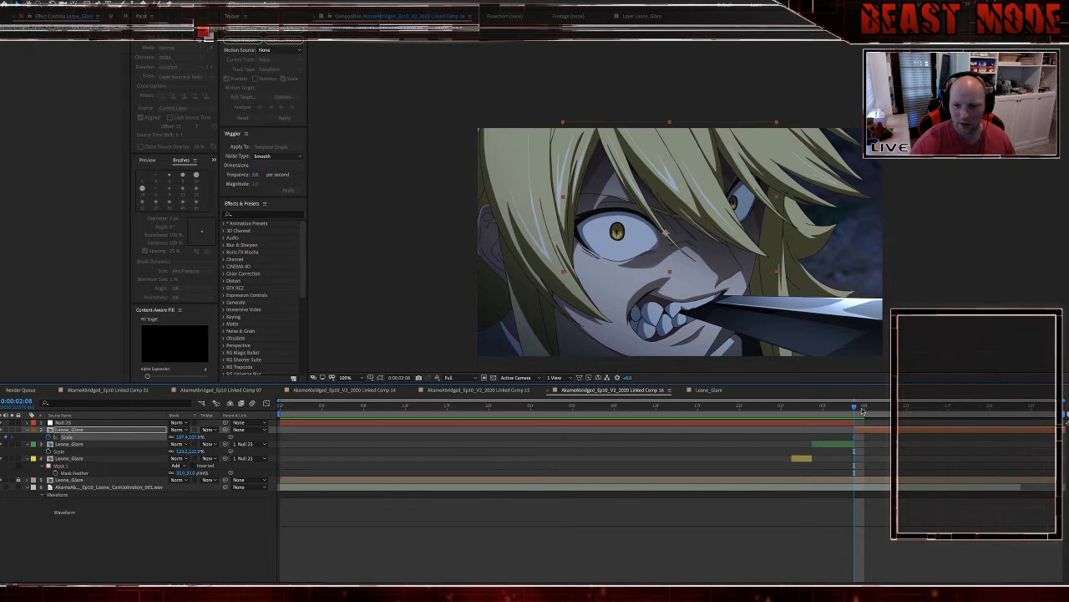
Step: Step frame by frame from 0:00:02:08 to 0:00:03:03 to examine how the frozen eyes line up with the moving hair
{"action": "scroll", "coordinate": [752, 213], "scroll_direction": "up", "scroll_amount": 1}
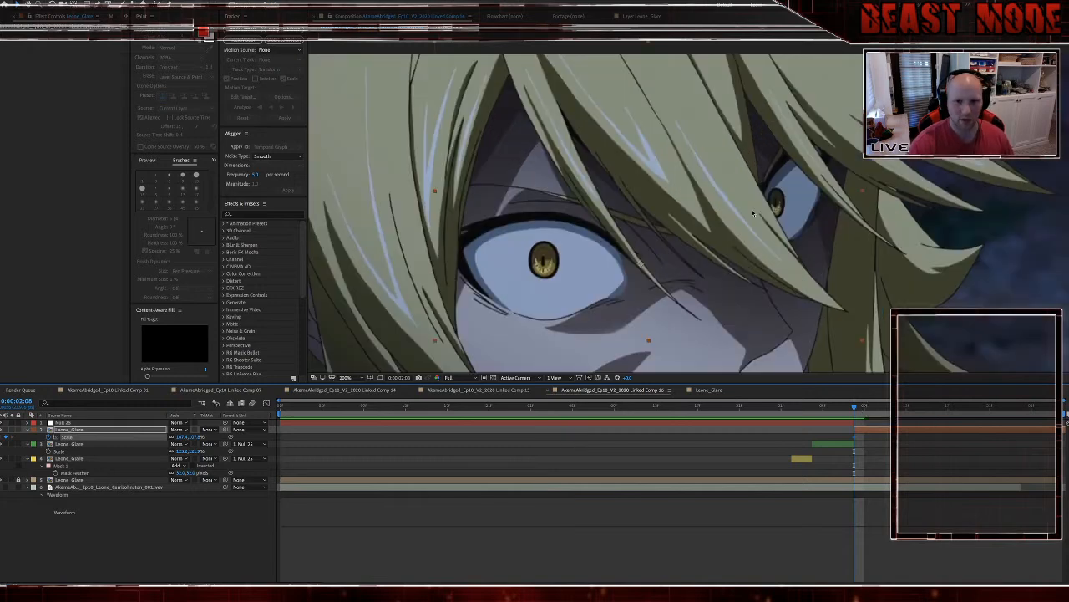
{"action": "key", "text": "Page_Down"}
{"action": "key", "text": "Page_Down"}
{"action": "key", "text": "Page_Down"}
{"action": "key", "text": "Page_Down"}
{"action": "key", "text": "Page_Down"}
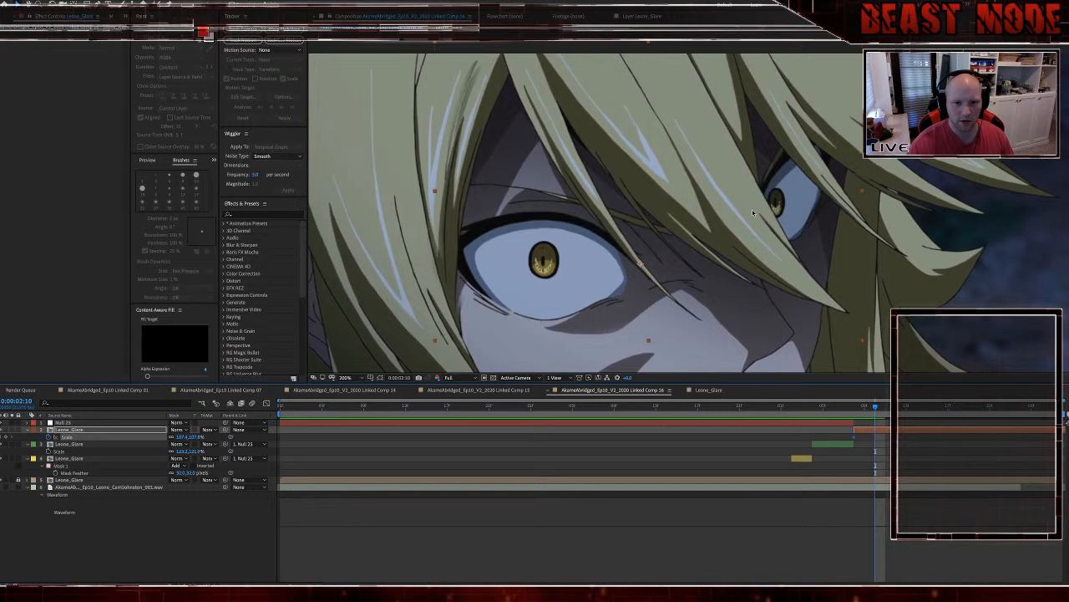
{"action": "key", "text": "Page_Down"}
{"action": "key", "text": "Page_Down"}
{"action": "key", "text": "Page_Down"}
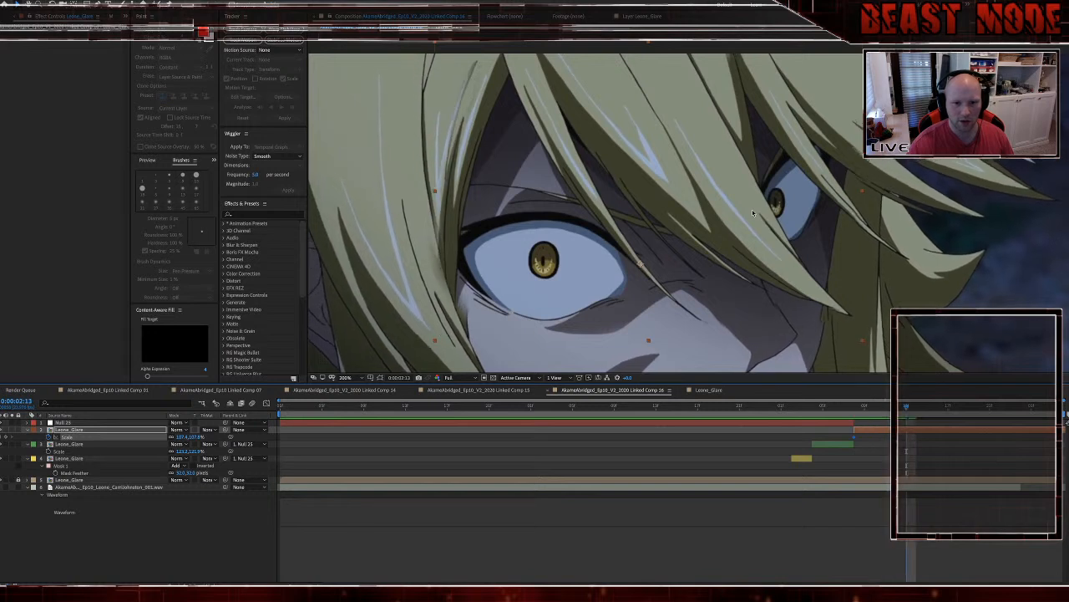
{"action": "key", "text": "Page_Down"}
{"action": "key", "text": "Page_Down"}
{"action": "key", "text": "Page_Down"}
{"action": "key", "text": "Page_Down"}
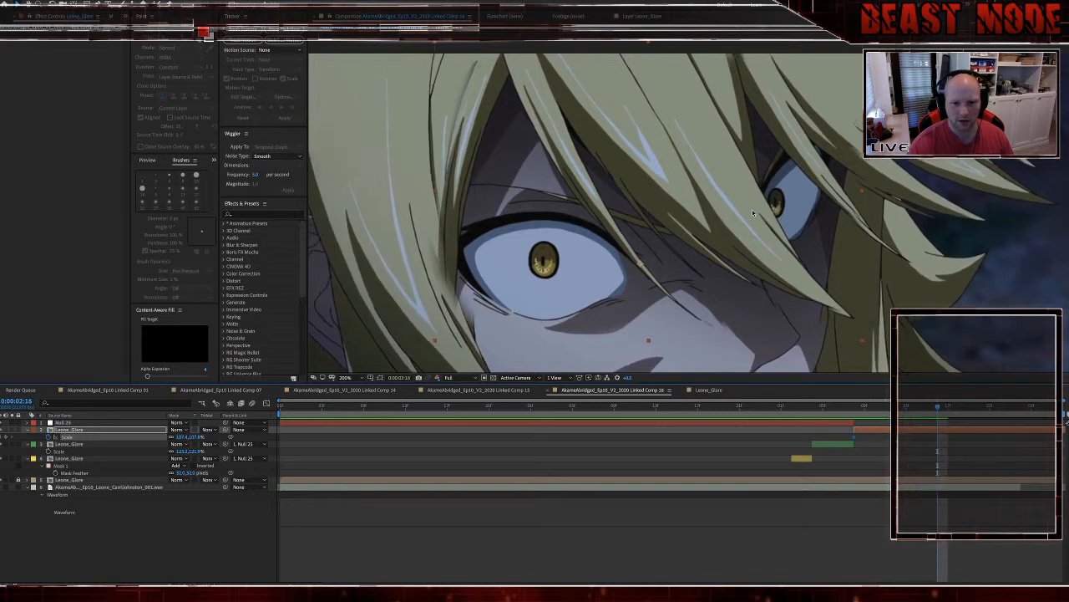
{"action": "key", "text": "Page_Down"}
{"action": "key", "text": "Page_Down"}
{"action": "key", "text": "Page_Down"}
{"action": "key", "text": "Page_Down"}
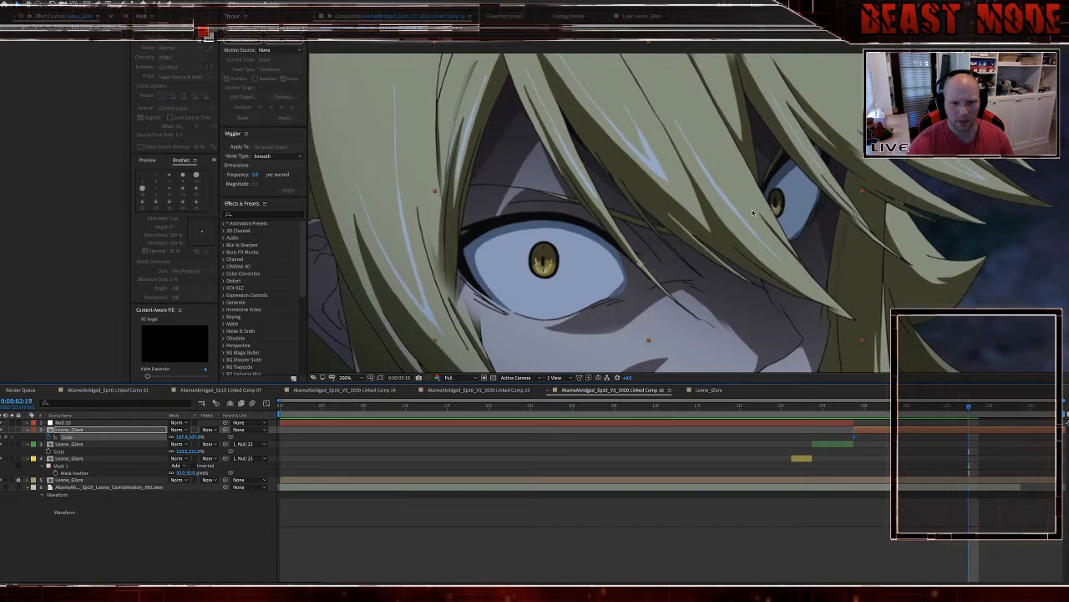
{"action": "key", "text": "Page_Down"}
{"action": "key", "text": "Page_Down"}
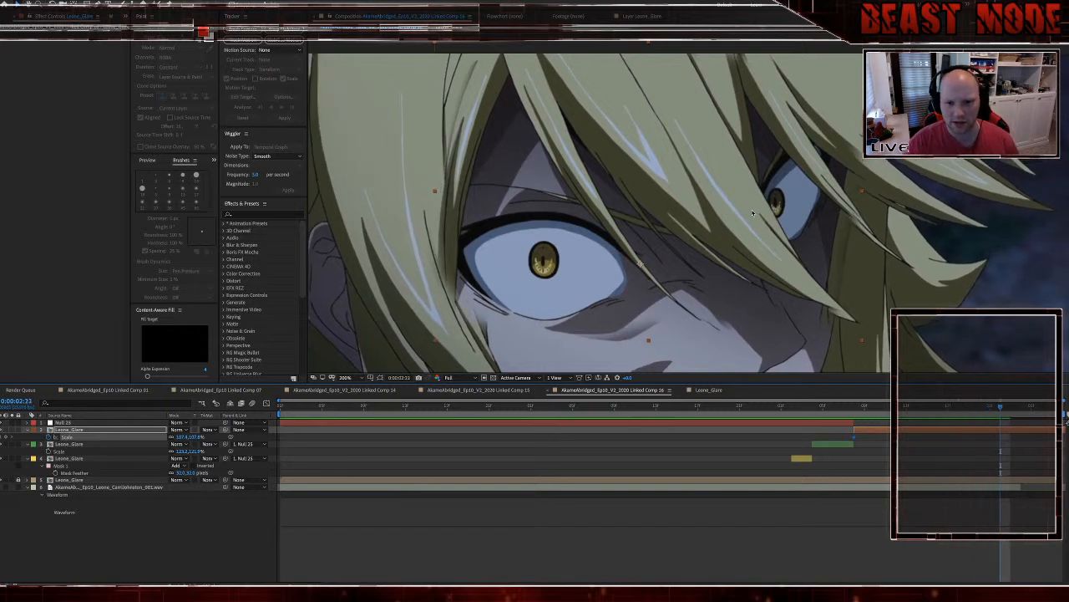
{"action": "key", "text": "Page_Down"}
{"action": "key", "text": "Page_Down"}
{"action": "key", "text": "Page_Down"}
{"action": "key", "text": "Page_Down"}
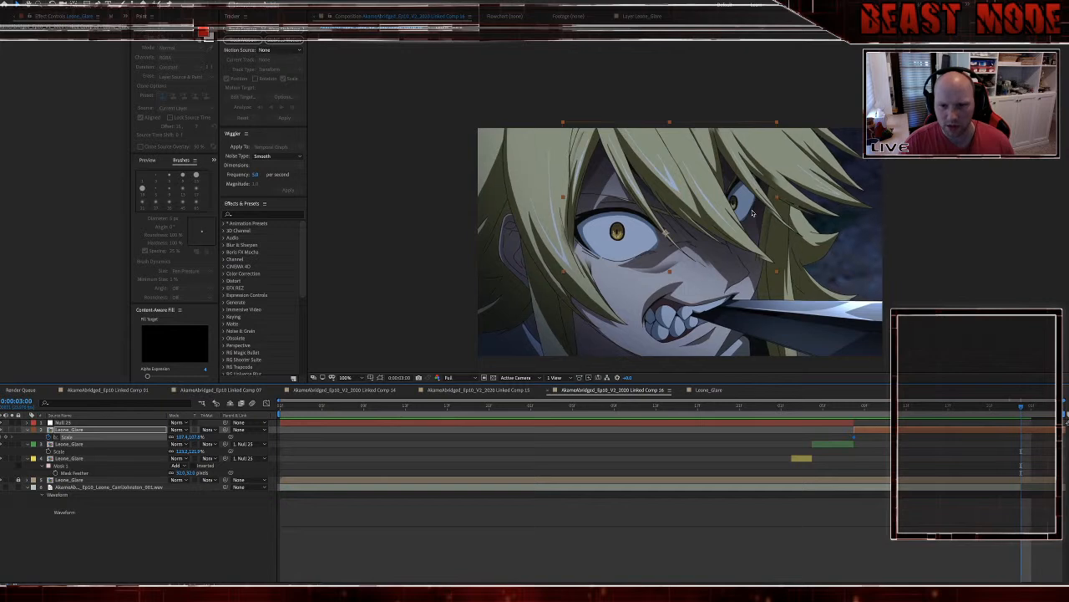
{"action": "key", "text": "Page_Down"}
{"action": "key", "text": "Page_Down"}
{"action": "key", "text": "Page_Down"}
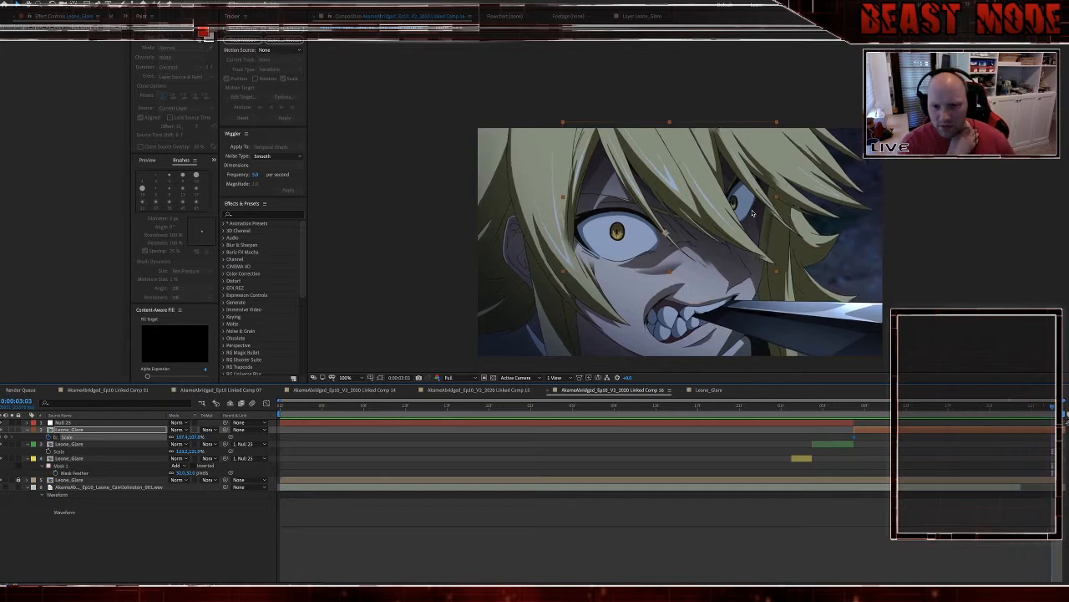
{"action": "key", "text": "Page_Up"}
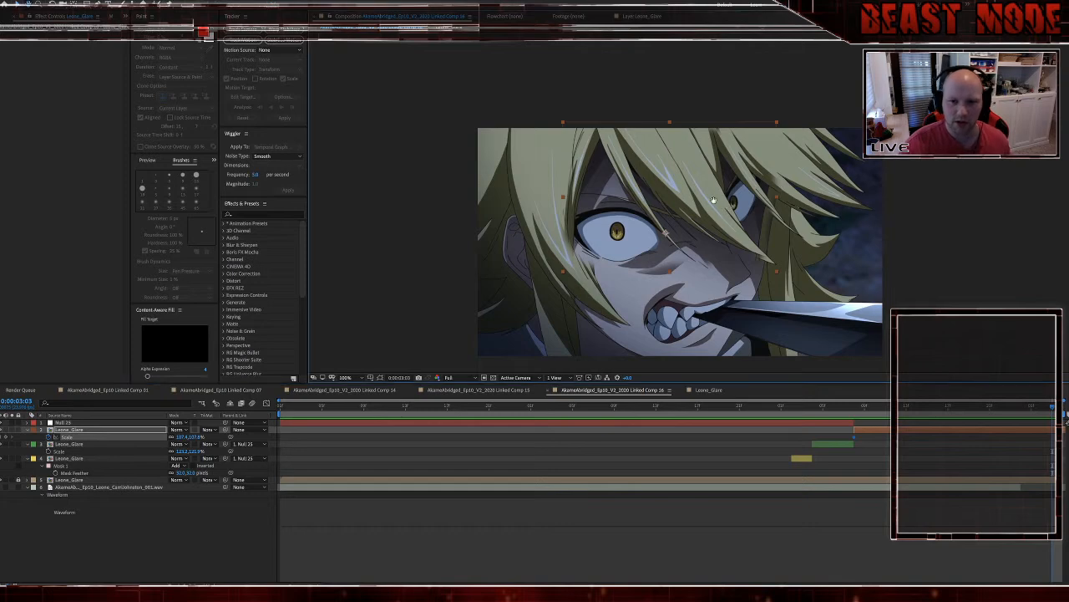
Step: At 0:00:03:03, set the wide-eyed layer's Scale to 100% and reposition its eyes to fit the face
{"action": "left_click_drag", "start_coordinate": [722, 213], "coordinate": [674, 183]}
{"action": "scroll", "coordinate": [633, 191], "scroll_direction": "up", "scroll_amount": 1}
{"action": "scroll", "coordinate": [632, 191], "scroll_direction": "down", "scroll_amount": 1}
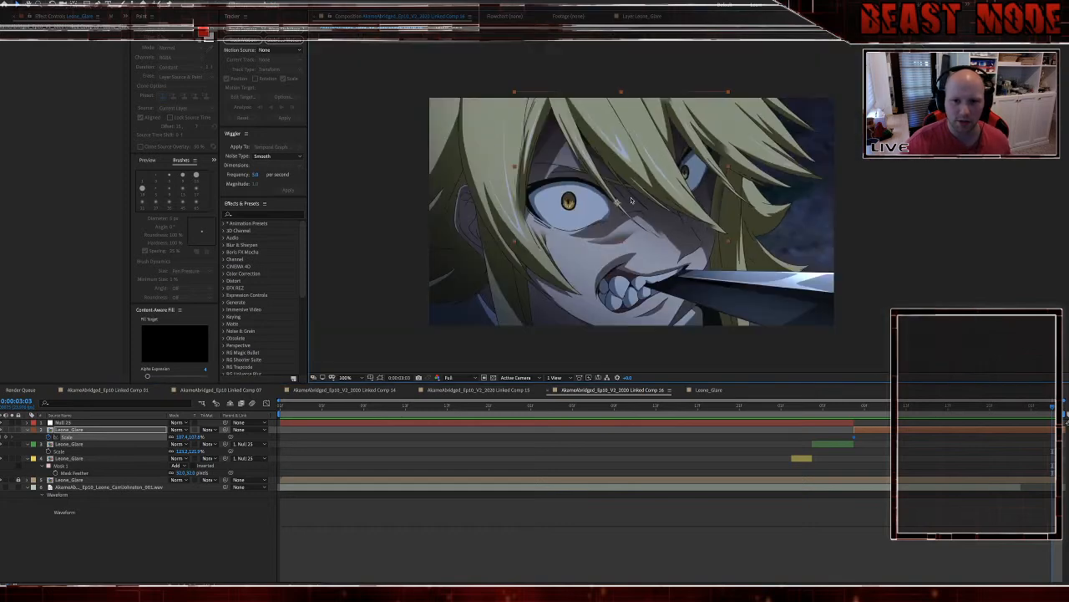
{"action": "left_click_drag", "start_coordinate": [606, 230], "coordinate": [616, 234]}
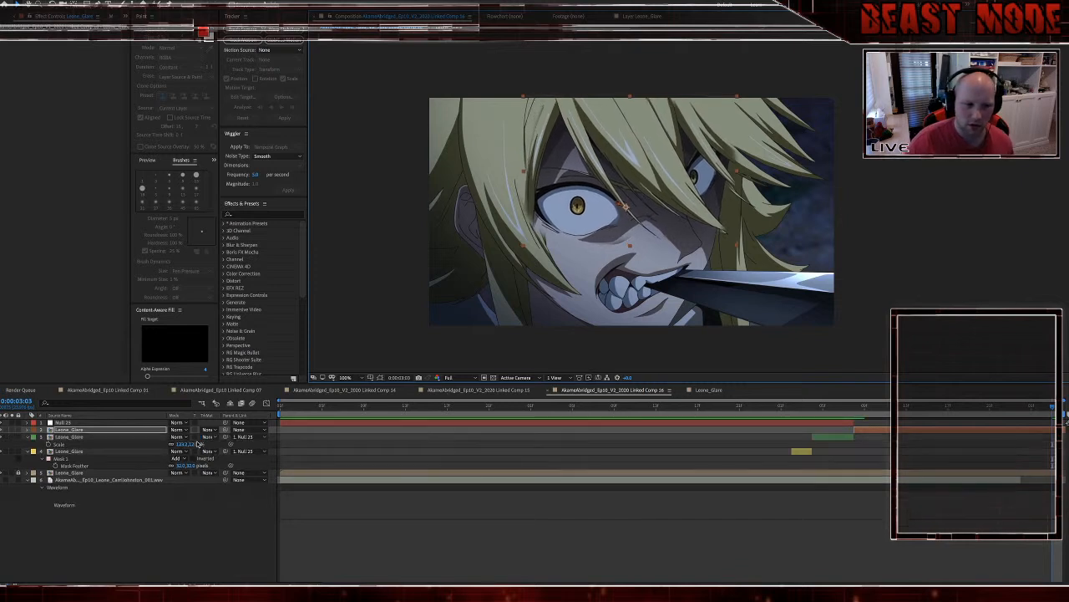
{"action": "left_click", "coordinate": [196, 436]}
{"action": "type", "text": "100"}
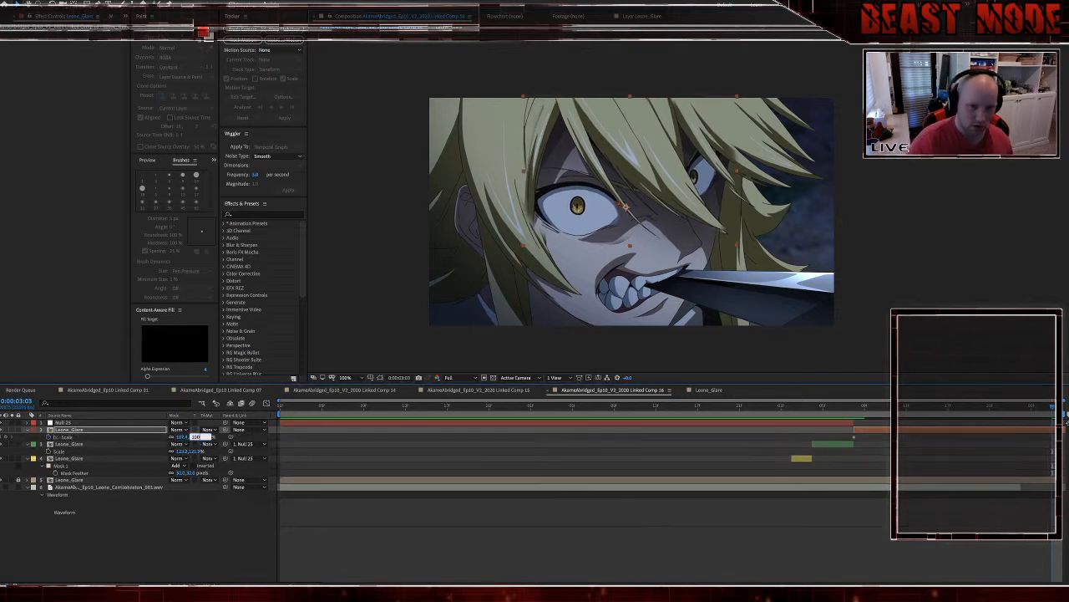
{"action": "key", "text": "Return"}
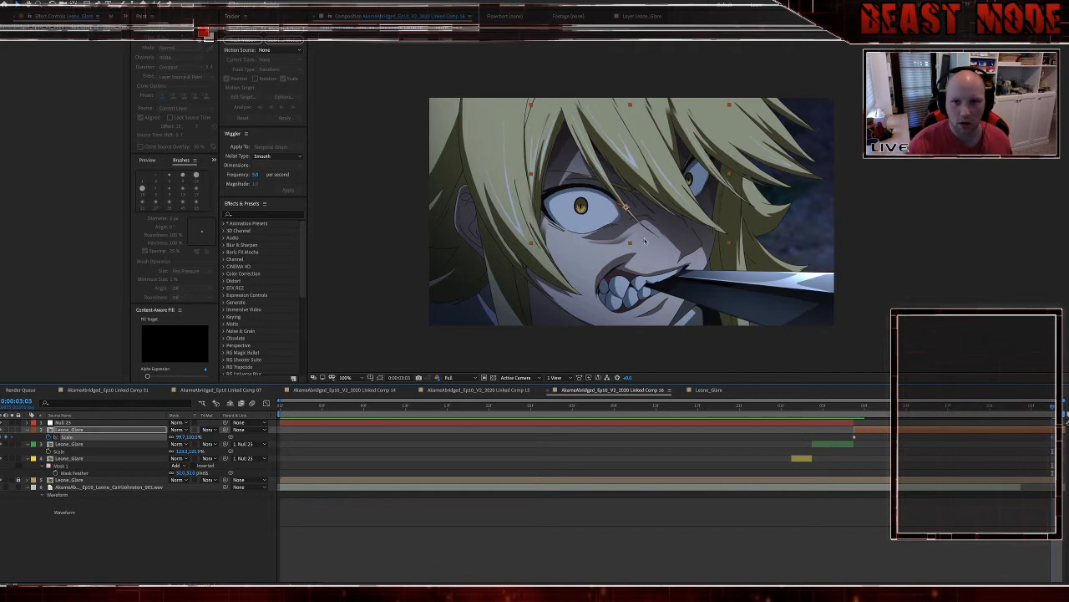
{"action": "left_click_drag", "start_coordinate": [671, 207], "coordinate": [678, 210]}
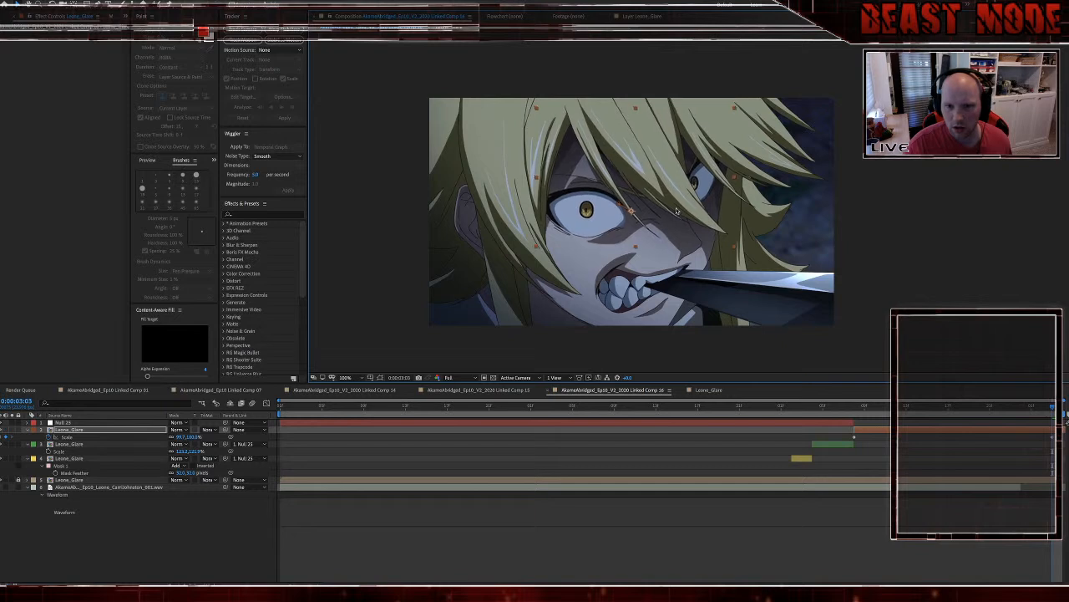
{"action": "scroll", "coordinate": [676, 210], "scroll_direction": "up", "scroll_amount": 3}
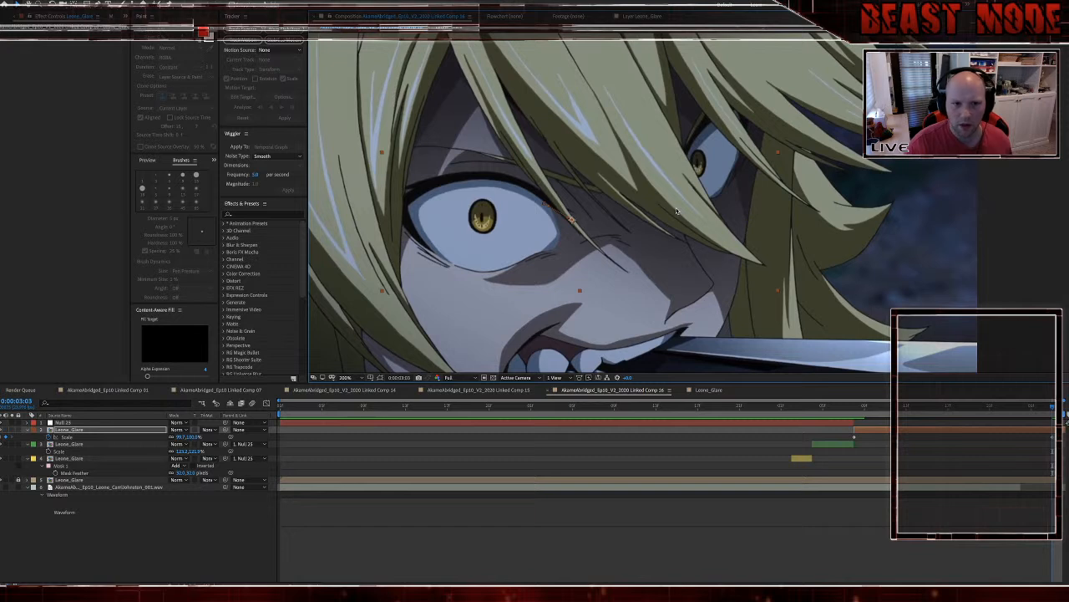
Step: Preview the frozen eyes from 0:00:02:08, then replay the blink leading into them
{"action": "left_click", "coordinate": [854, 409]}
{"action": "scroll", "coordinate": [761, 289], "scroll_direction": "down", "scroll_amount": 3}
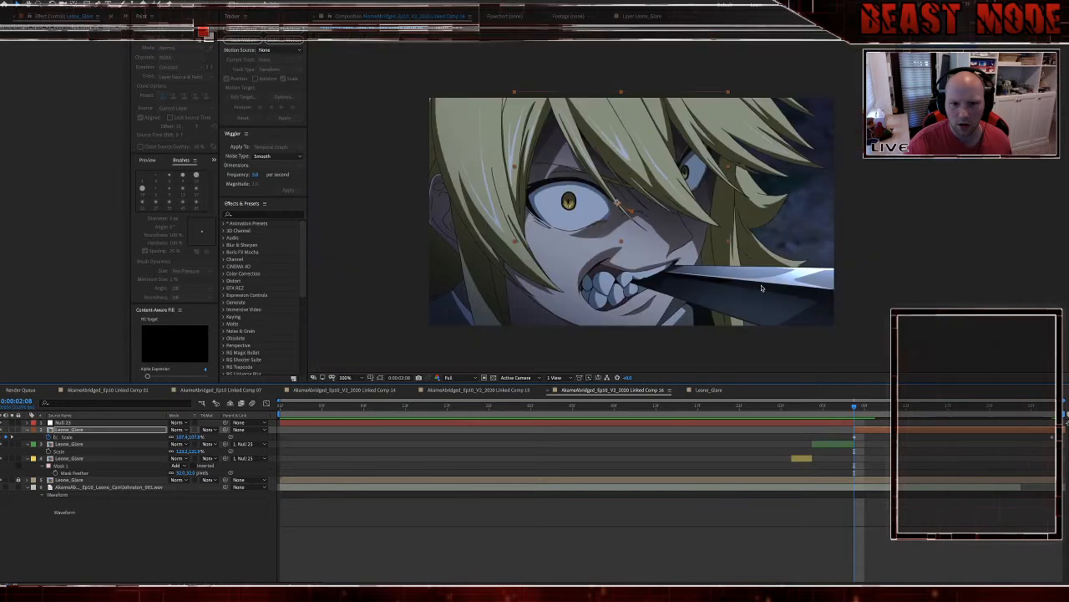
{"action": "key", "text": "space"}
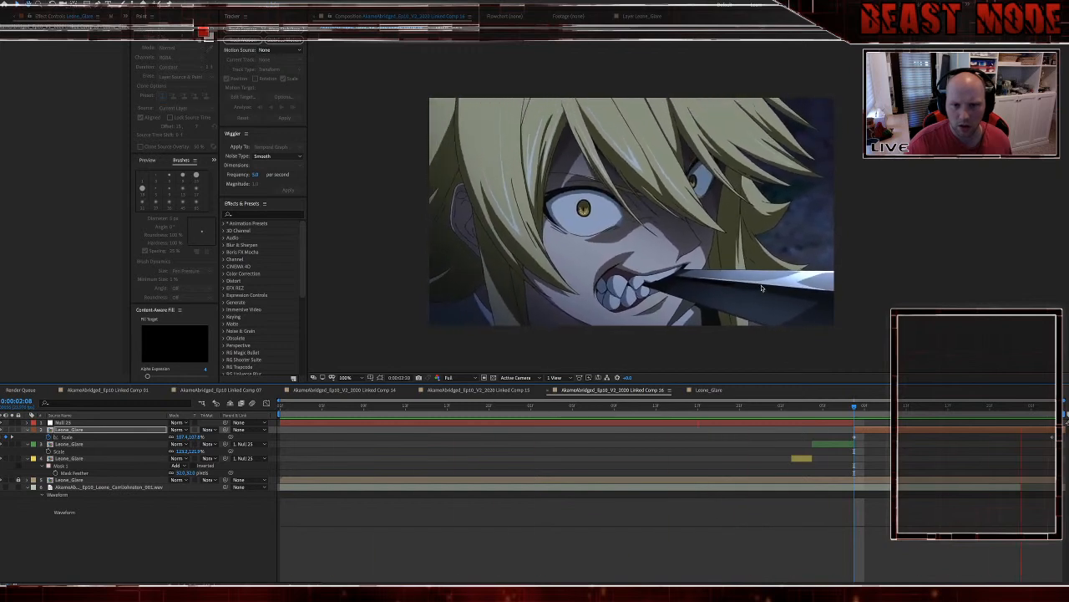
{"action": "key", "text": "space"}
{"action": "left_click_drag", "start_coordinate": [824, 411], "coordinate": [774, 407]}
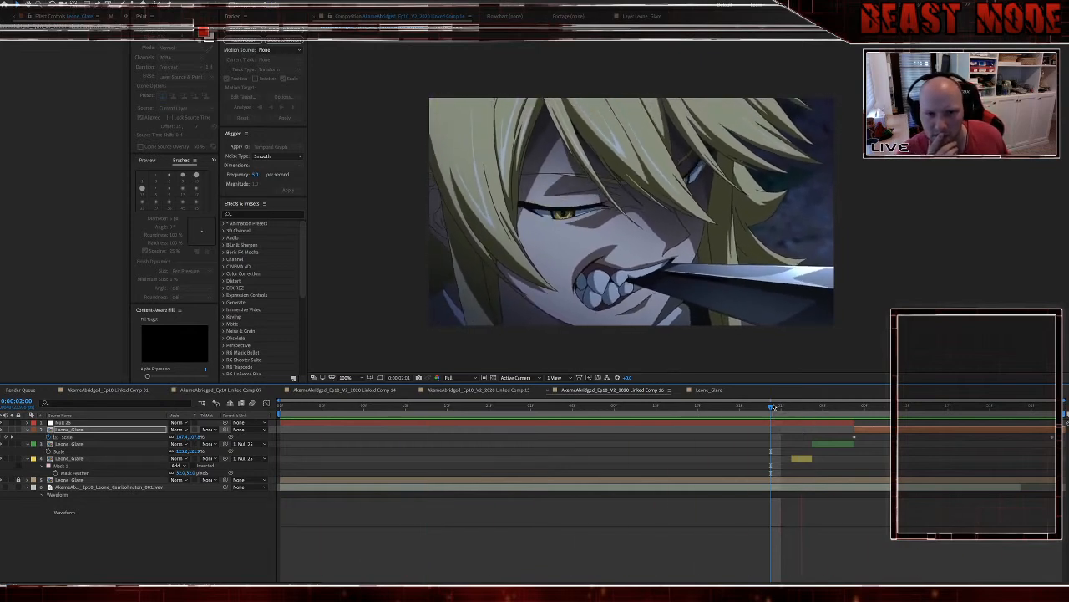
{"action": "key", "text": "space"}
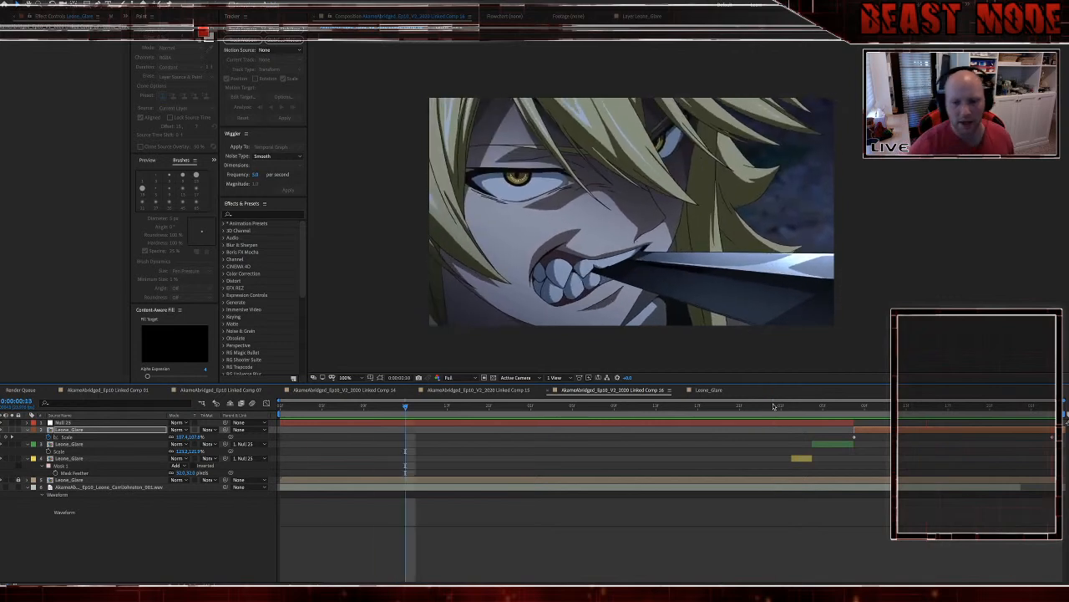
Step: Unlock and duplicate the full-length Leone_Glare base layer, and place the copy directly above the wide-eyed layer
{"action": "left_click_drag", "start_coordinate": [779, 406], "coordinate": [858, 419]}
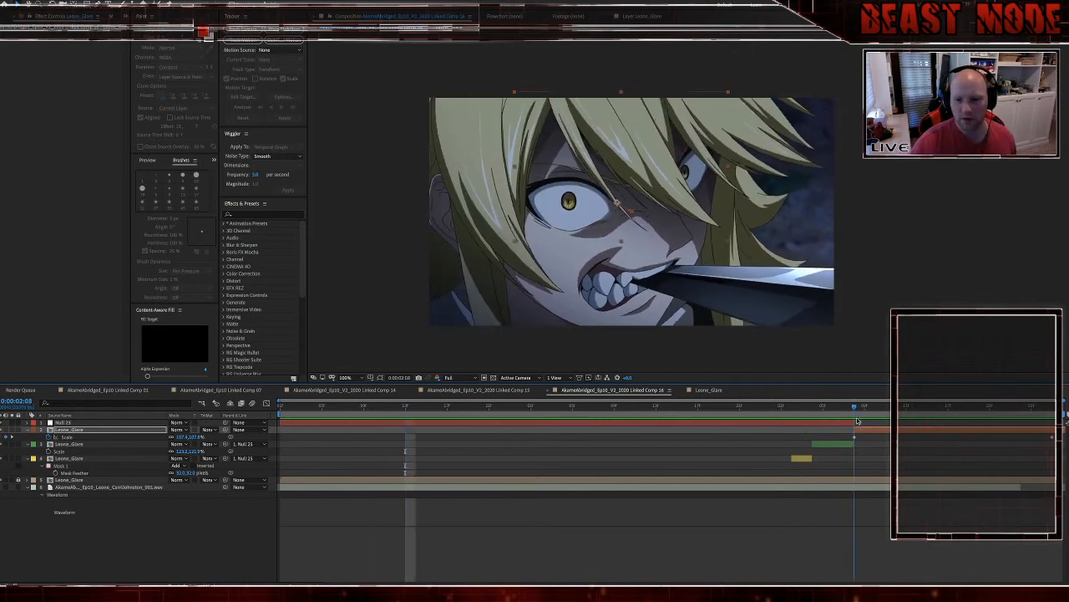
{"action": "left_click", "coordinate": [858, 481]}
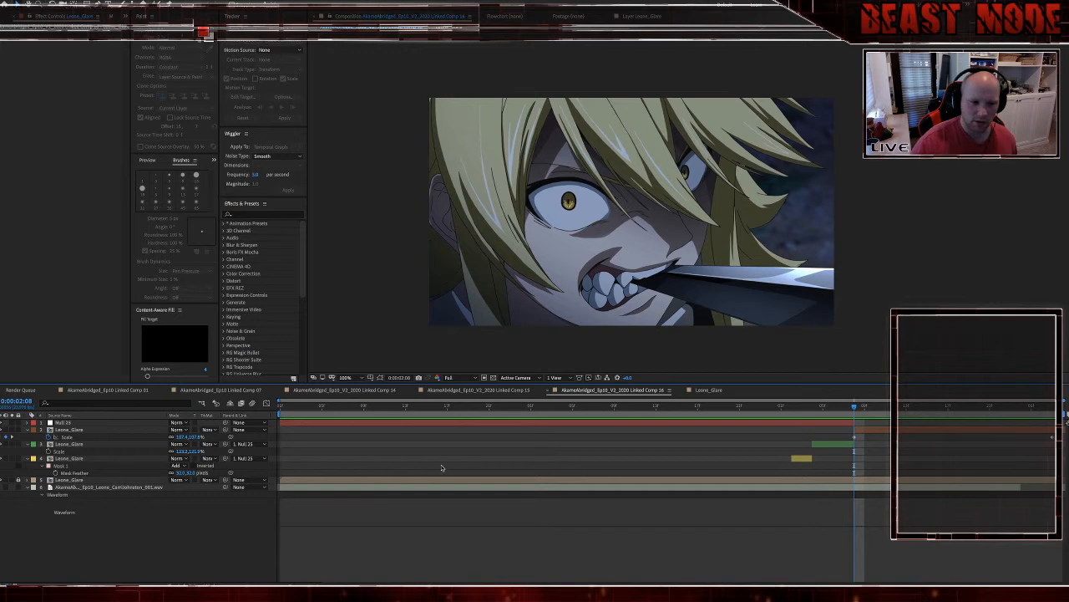
{"action": "left_click", "coordinate": [19, 481]}
{"action": "left_click", "coordinate": [69, 481]}
{"action": "key", "text": "ctrl+d"}
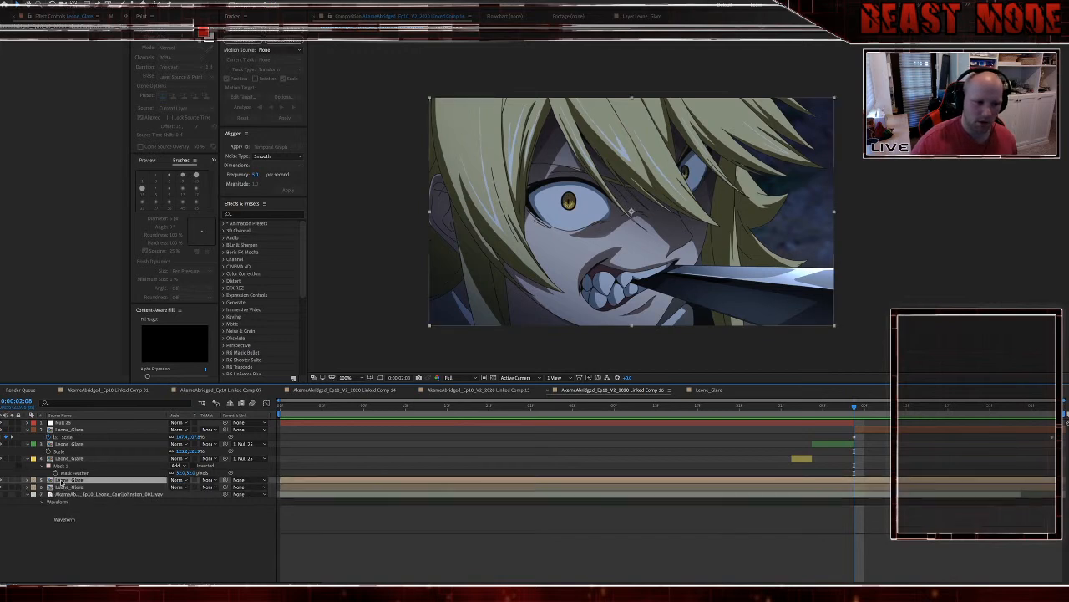
{"action": "left_click_drag", "start_coordinate": [61, 462], "coordinate": [67, 432]}
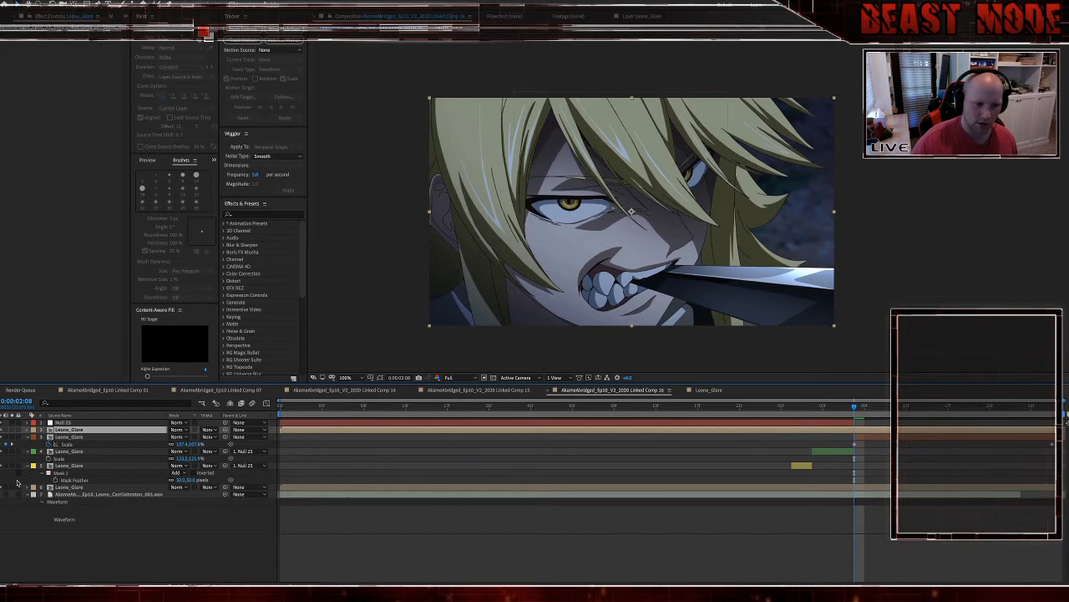
Step: Change the duplicated Leone_Glare layer's label color to Blue
{"action": "left_click", "coordinate": [33, 430]}
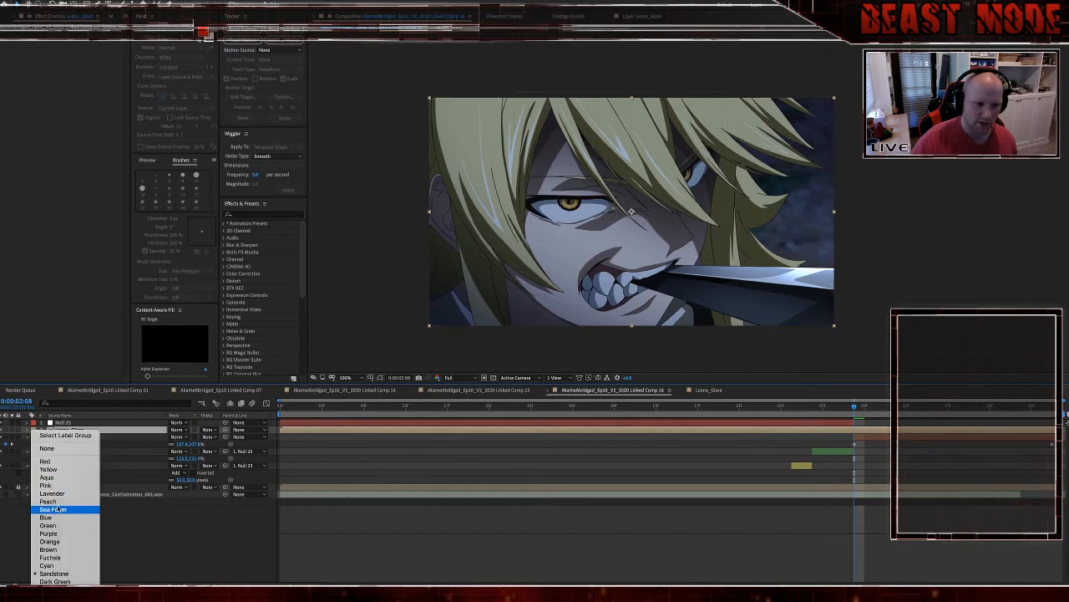
{"action": "left_click", "coordinate": [62, 524]}
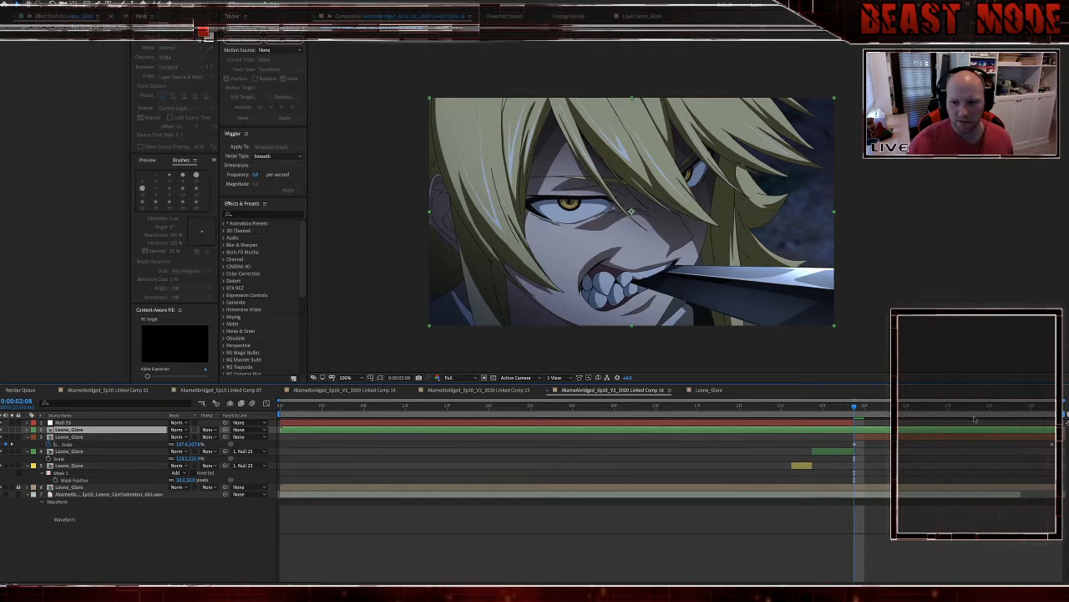
{"action": "left_click", "coordinate": [36, 436]}
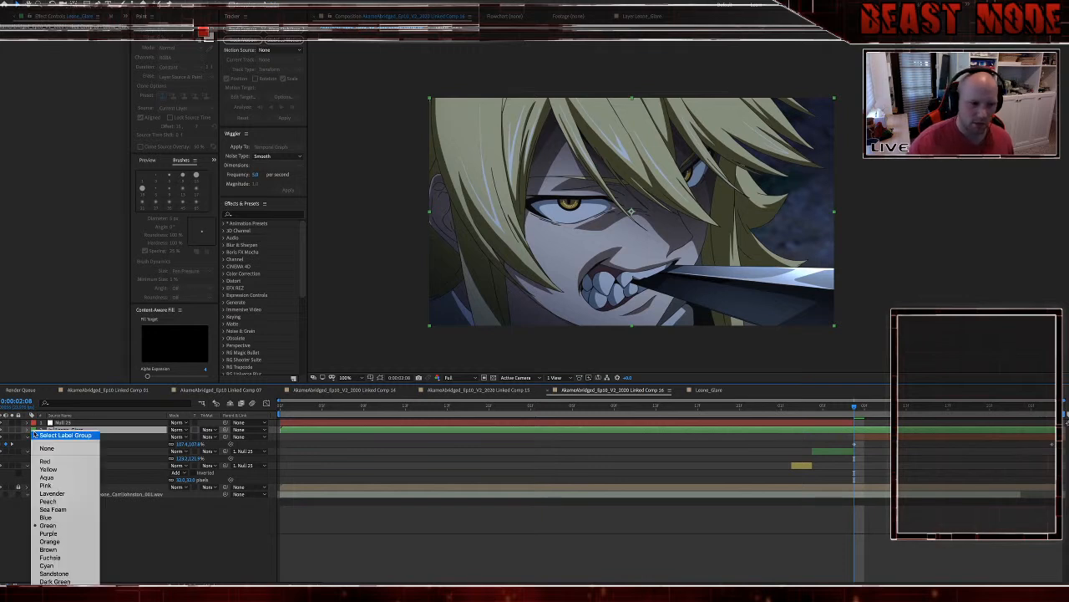
{"action": "left_click", "coordinate": [91, 508]}
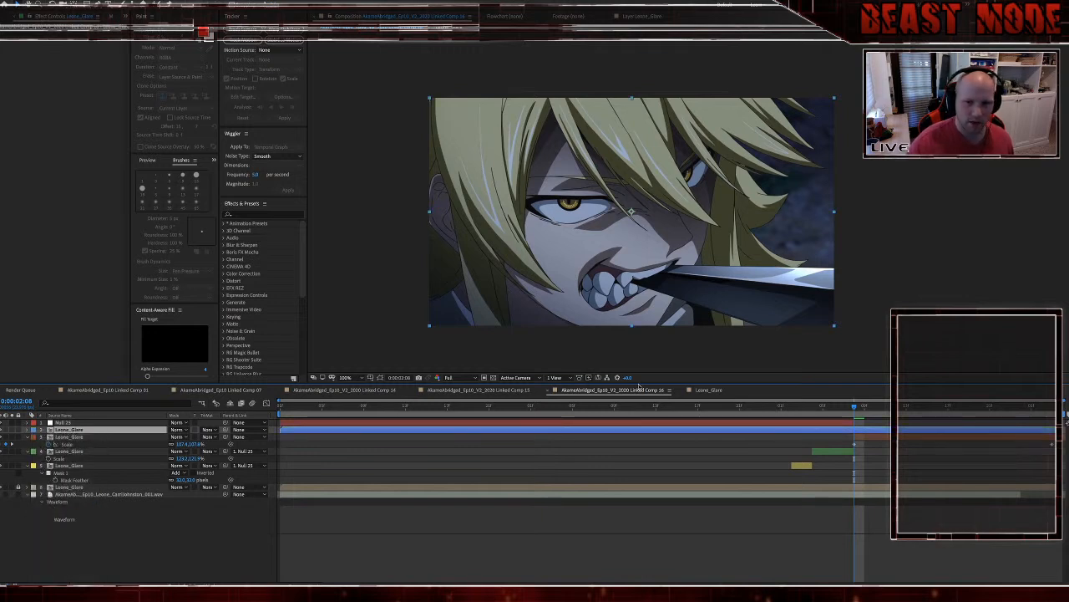
Step: At 0:00:02:21, draw an elliptical mask around each iris on the blue Leone_Glare layer
{"action": "left_click_drag", "start_coordinate": [866, 407], "coordinate": [989, 421]}
{"action": "key", "text": "Page_Up"}
{"action": "key", "text": "Page_Down"}
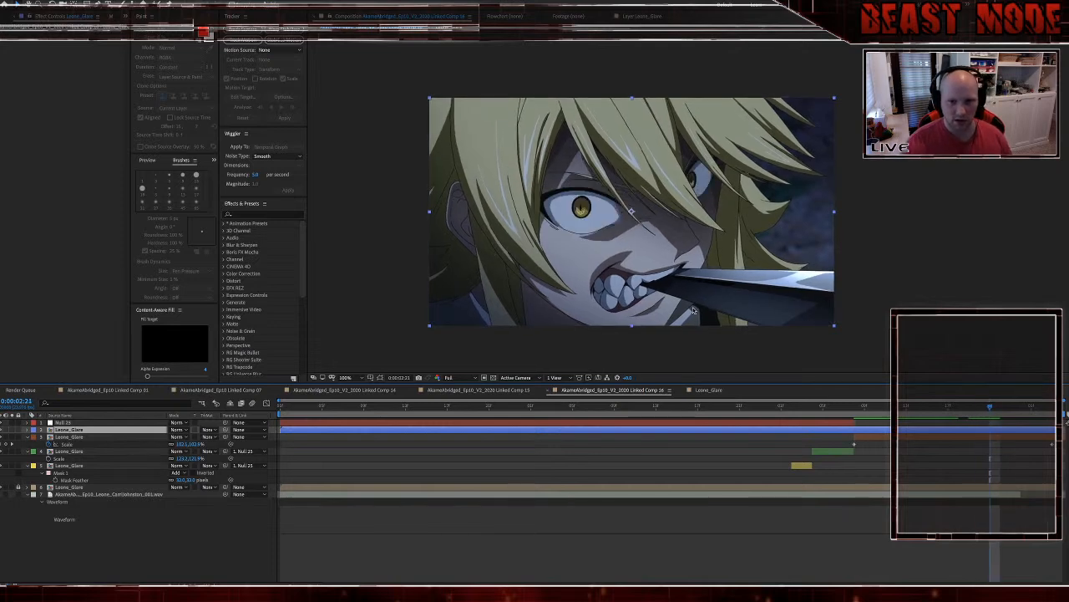
{"action": "key", "text": "period"}
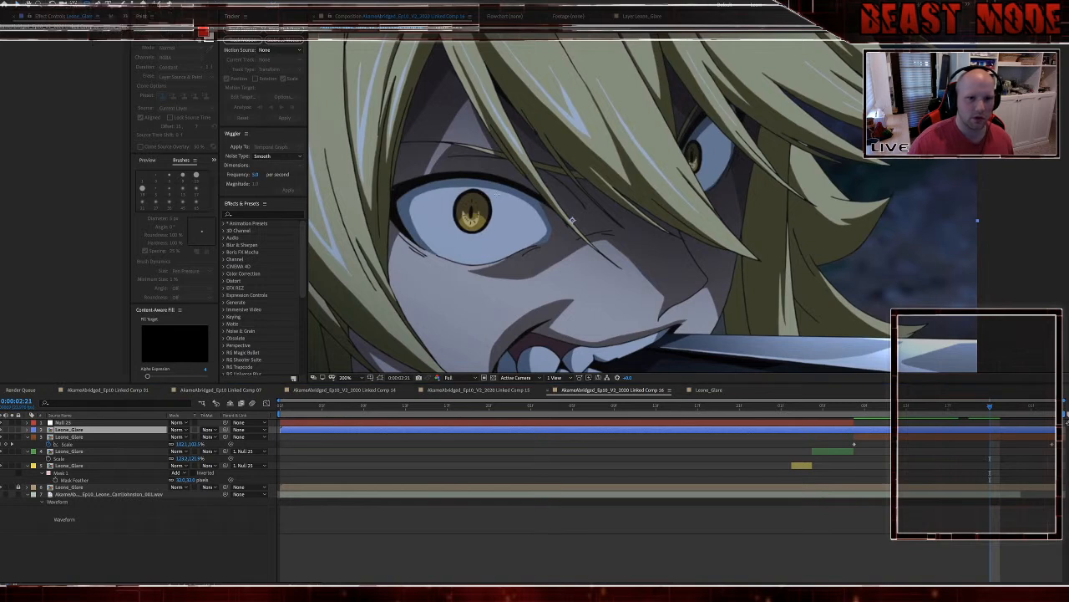
{"action": "left_click_drag", "start_coordinate": [448, 182], "coordinate": [502, 244]}
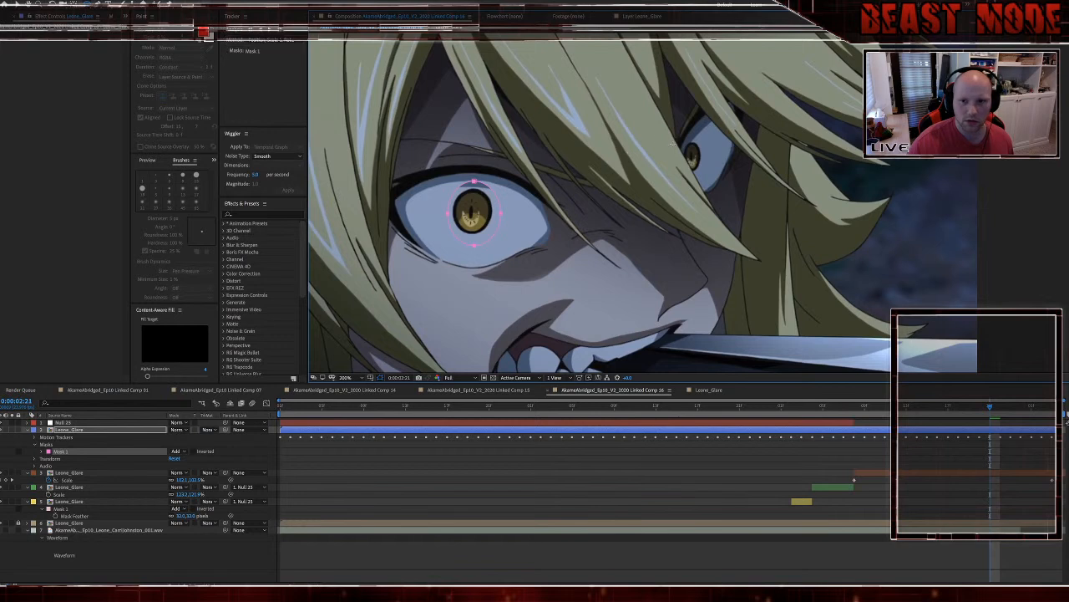
{"action": "left_click_drag", "start_coordinate": [669, 127], "coordinate": [715, 182]}
Step: Set the Mask Feather of both iris masks to 20 pixels
{"action": "key", "text": "f"}
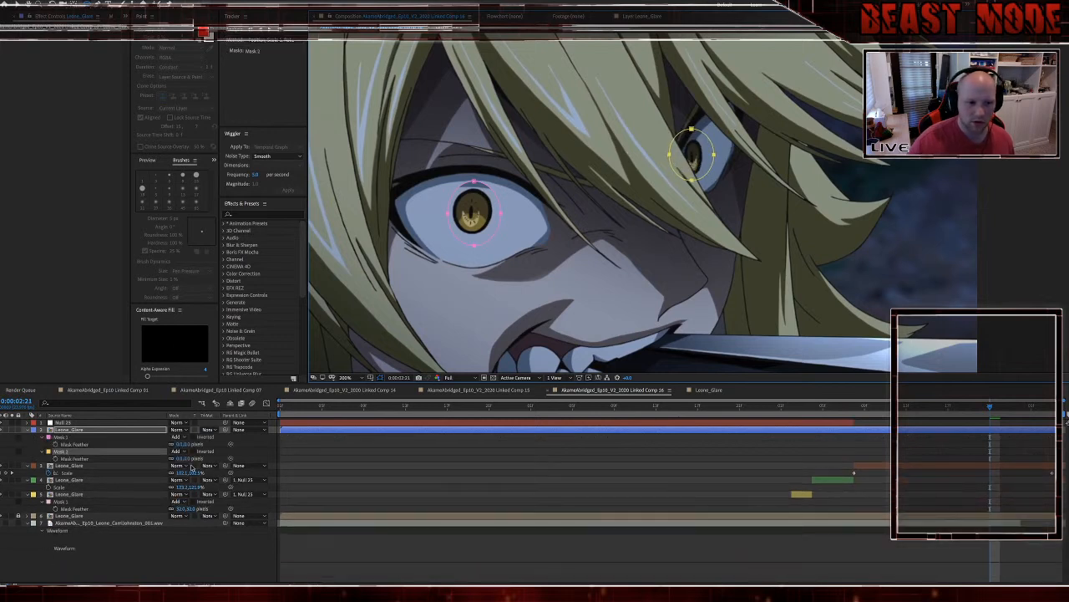
{"action": "left_click", "coordinate": [180, 458]}
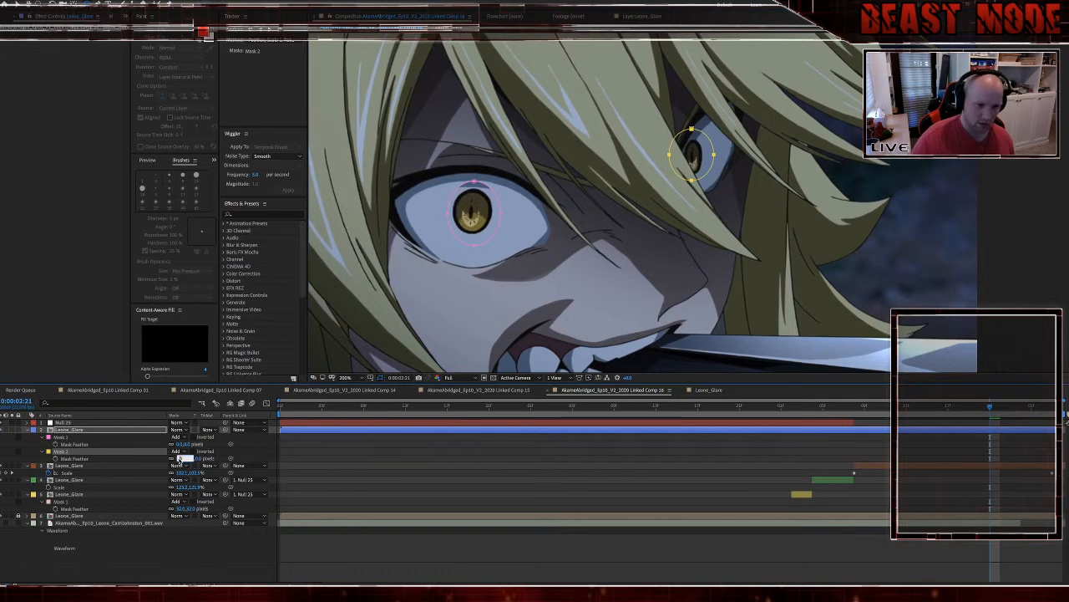
{"action": "type", "text": "20"}
{"action": "key", "text": "Return"}
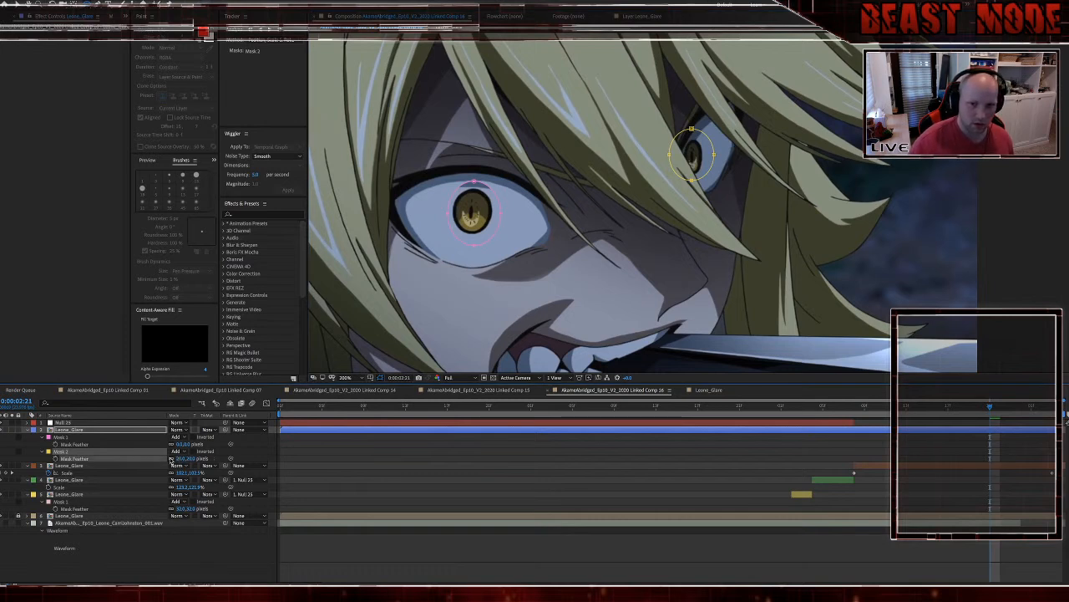
{"action": "left_click", "coordinate": [181, 444]}
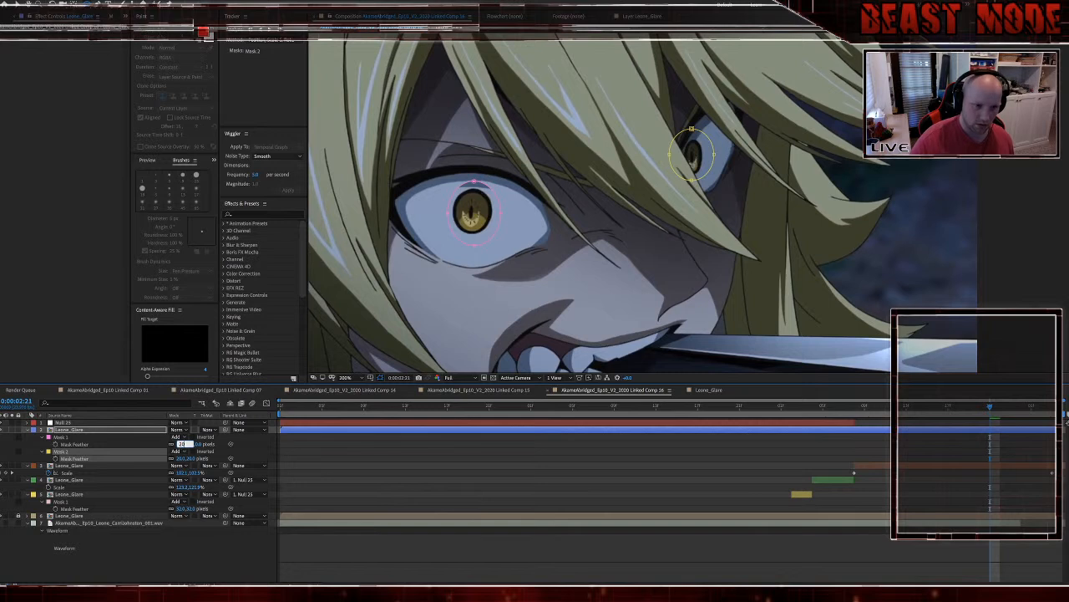
{"action": "key", "text": "Return"}
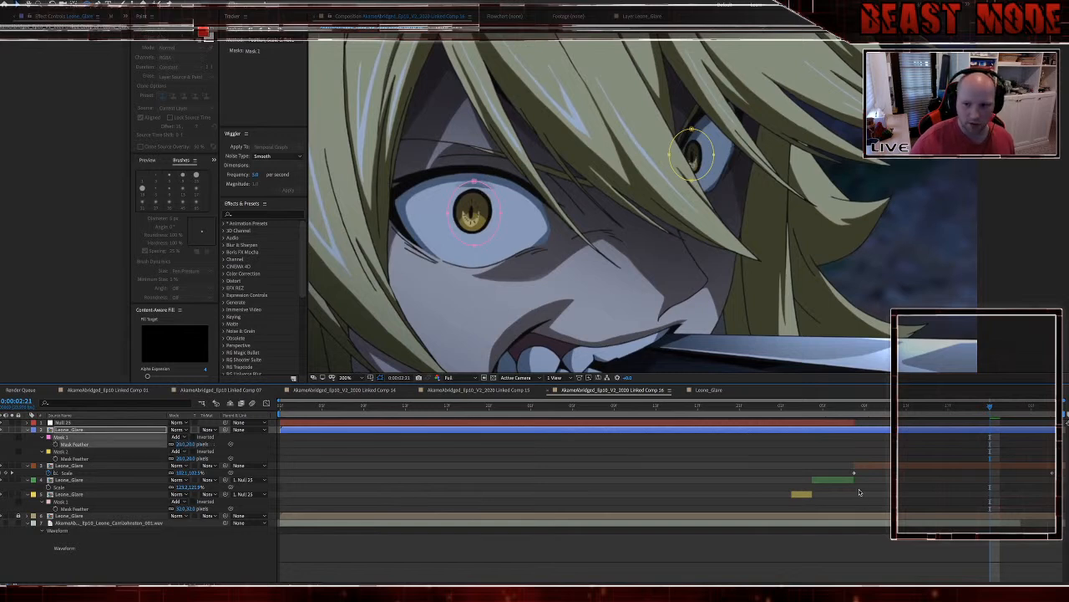
Step: Trim the start of the masked iris layer to 0:00:02:21 and shift the clip to begin at 0:00:02:08
{"action": "left_click", "coordinate": [858, 431]}
{"action": "key", "text": "alt+bracketleft"}
{"action": "left_click", "coordinate": [855, 410]}
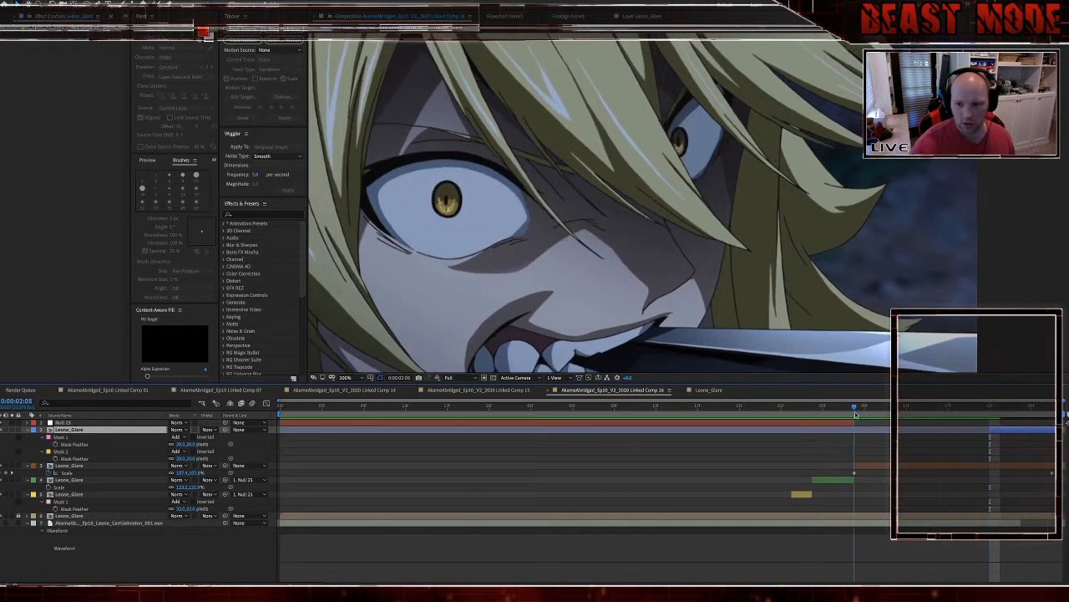
{"action": "left_click_drag", "start_coordinate": [1007, 431], "coordinate": [885, 443]}
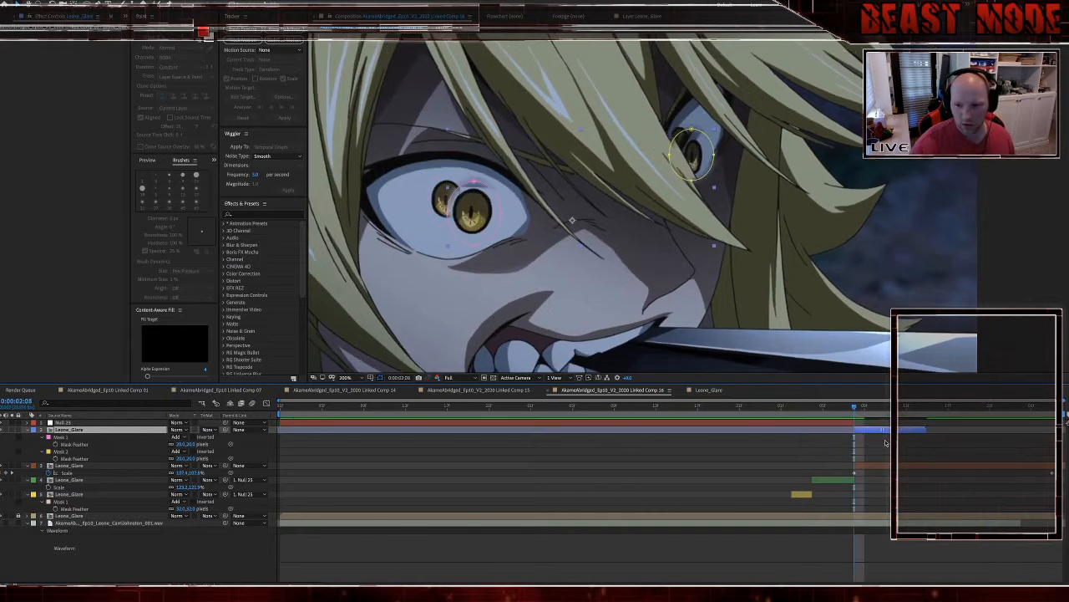
Step: Enlarge the masked iris layer slightly, align its irises over the frozen eyes, and hide the mask outlines
{"action": "left_click_drag", "start_coordinate": [480, 219], "coordinate": [454, 197]}
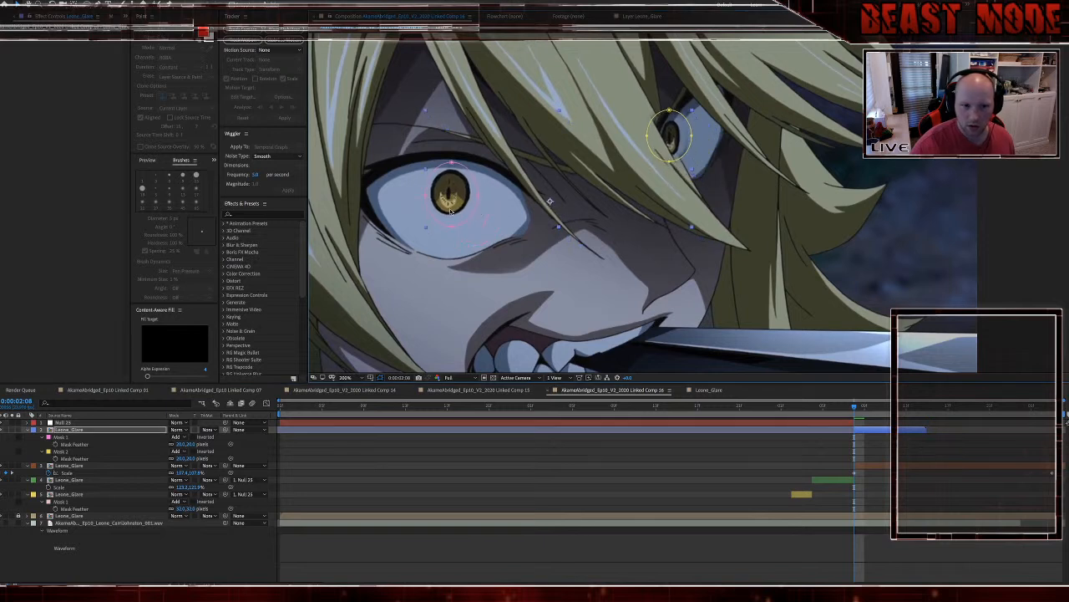
{"action": "key", "text": "s"}
{"action": "left_click_drag", "start_coordinate": [195, 438], "coordinate": [199, 439]}
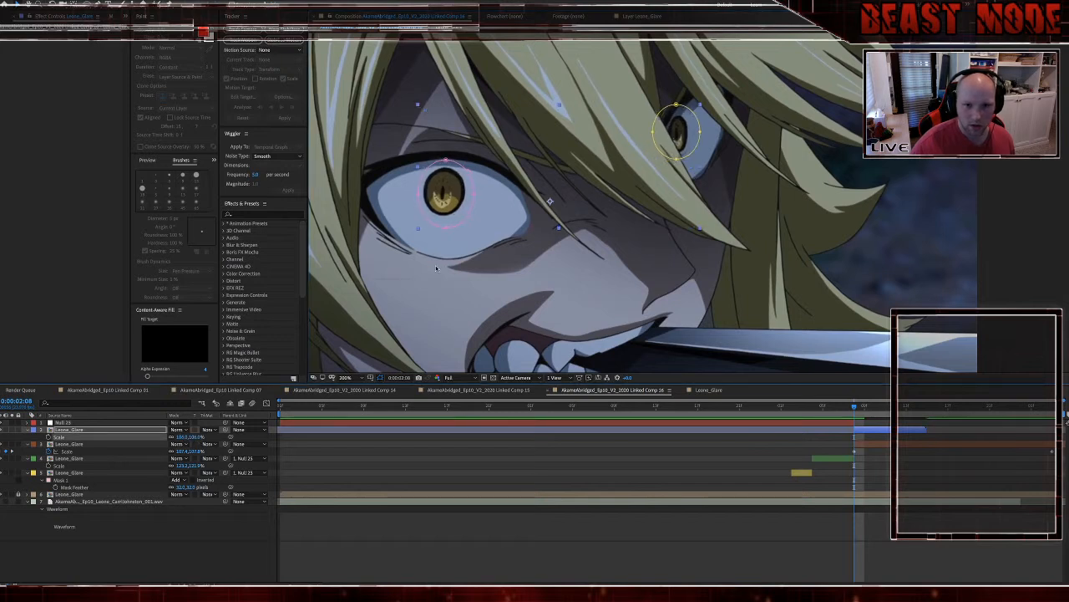
{"action": "left_click_drag", "start_coordinate": [449, 190], "coordinate": [452, 192]}
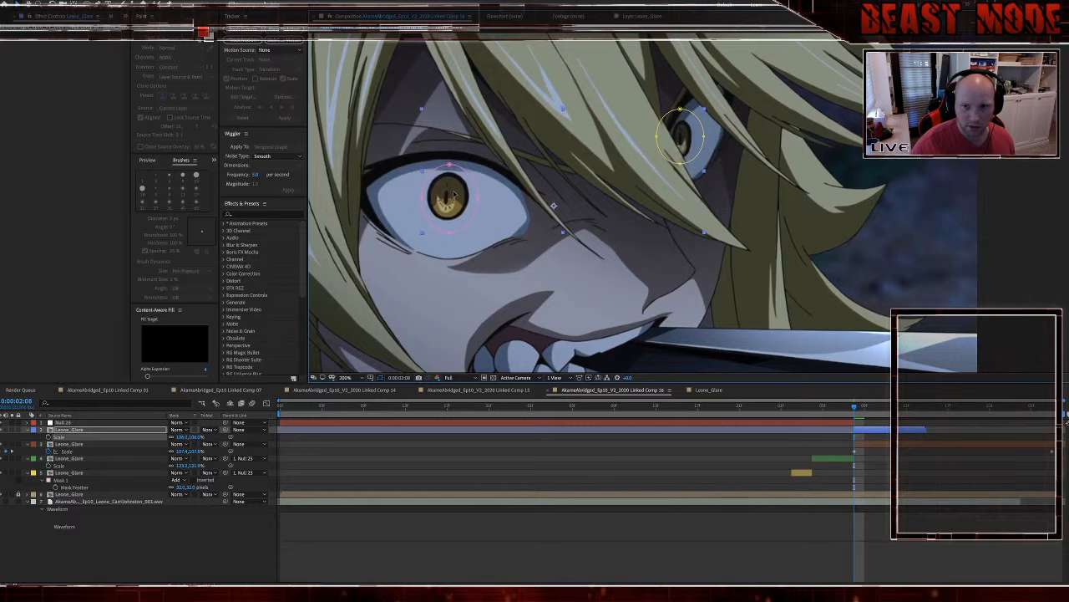
{"action": "left_click", "coordinate": [380, 378]}
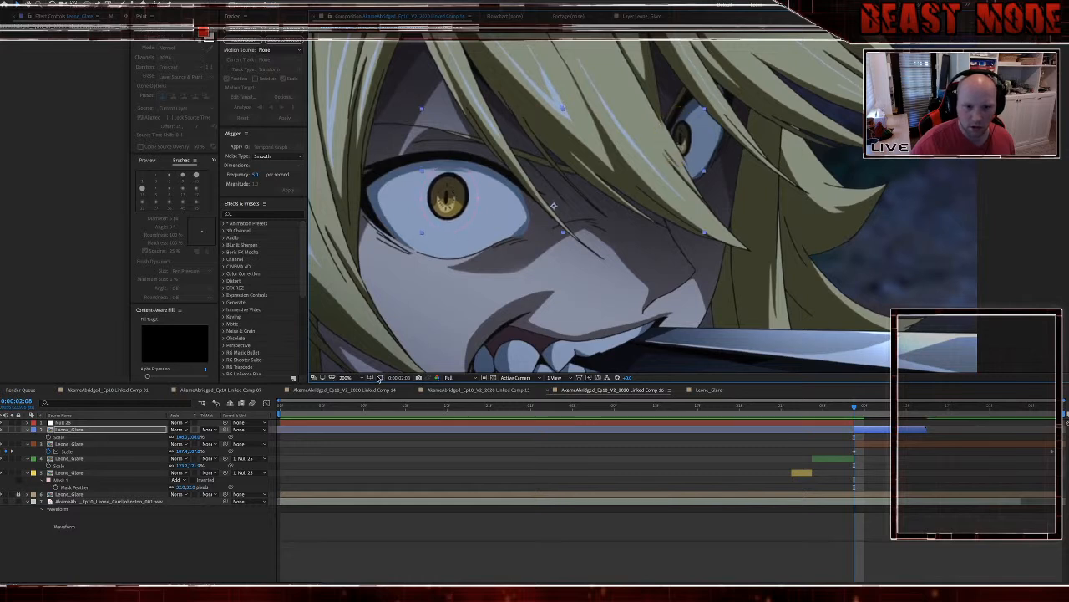
{"action": "left_click_drag", "start_coordinate": [454, 203], "coordinate": [453, 201]}
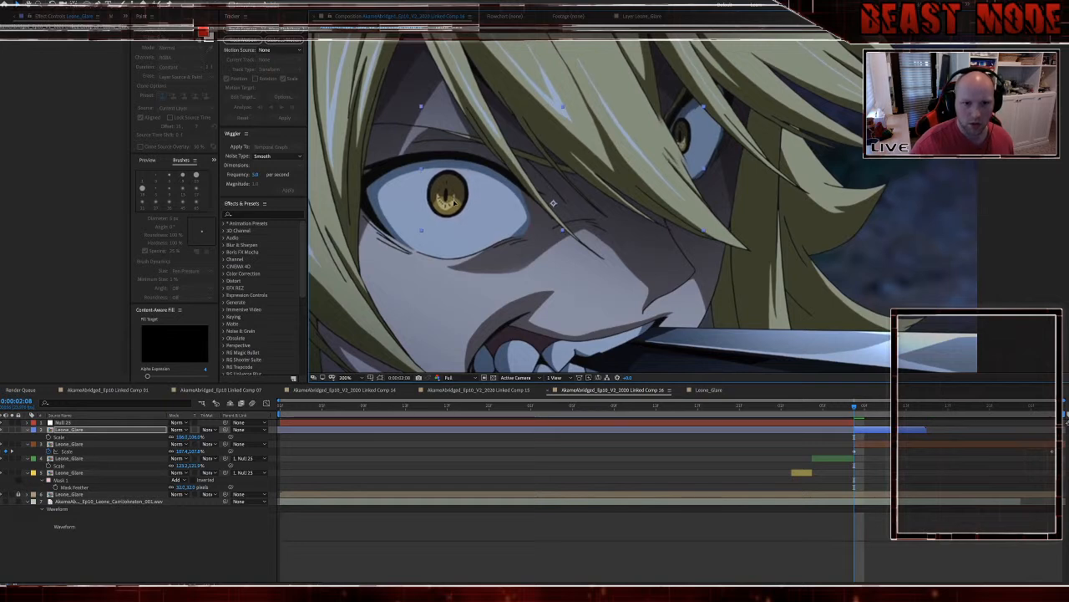
Step: Try scaling the masked iris layer to 110% and then to 109%
{"action": "left_click", "coordinate": [194, 437]}
{"action": "type", "text": "110"}
{"action": "key", "text": "Return"}
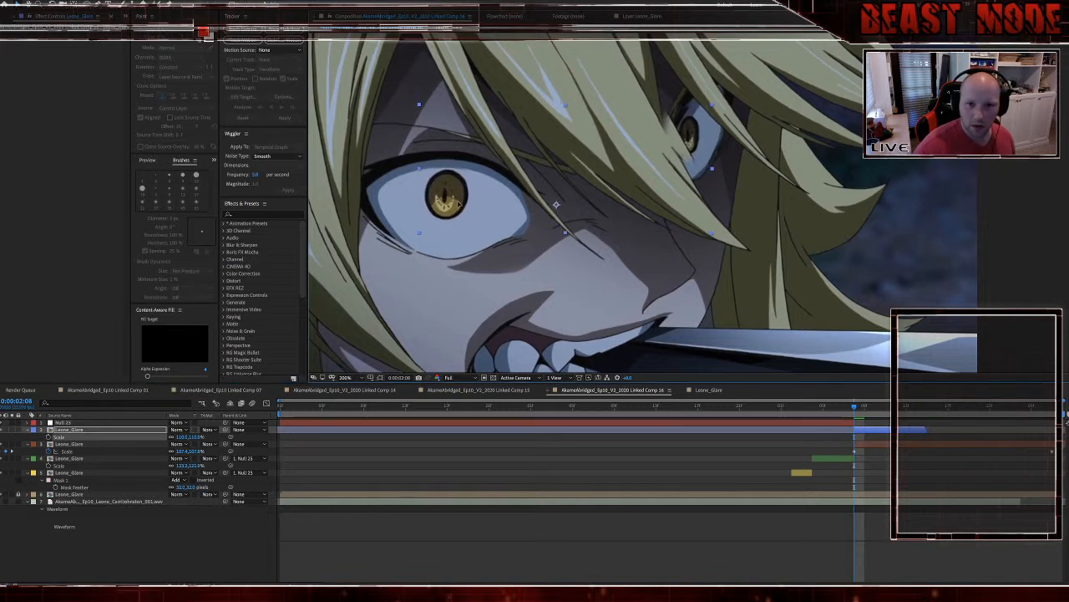
{"action": "left_click", "coordinate": [197, 436]}
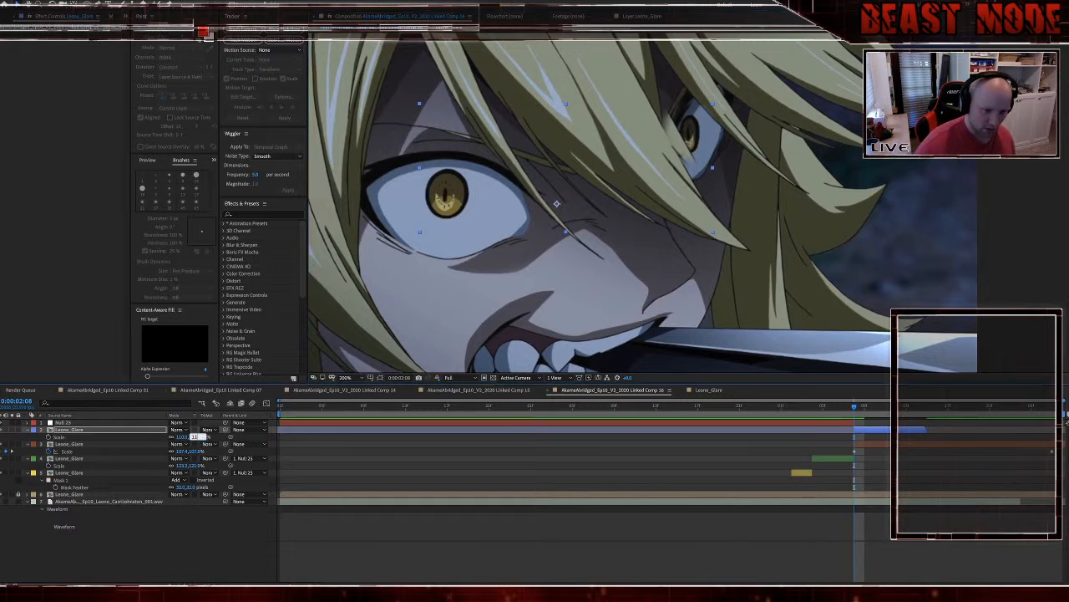
{"action": "type", "text": "109"}
{"action": "key", "text": "Return"}
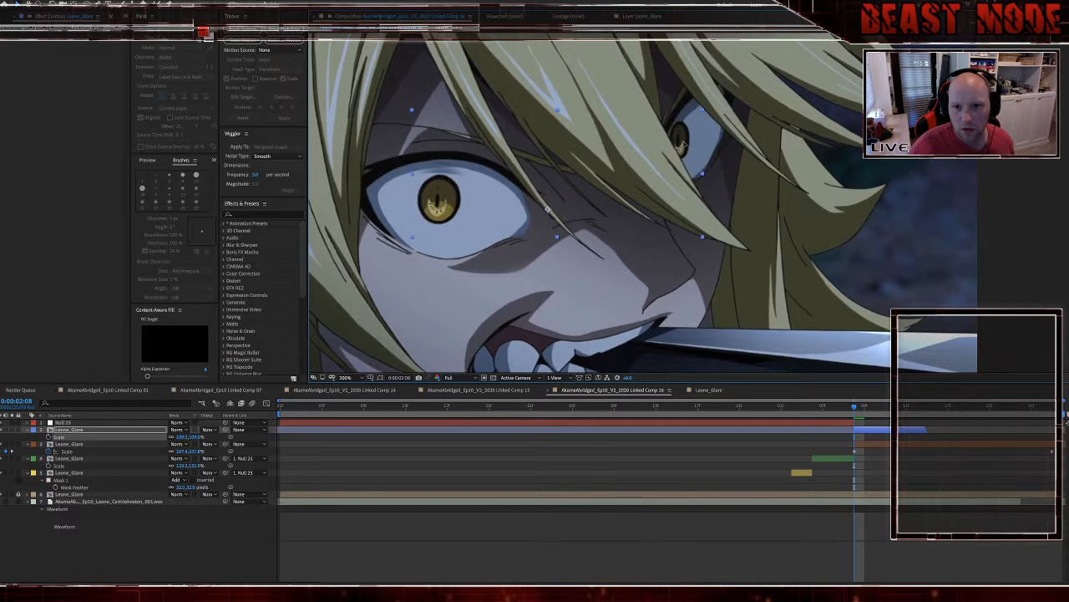
Step: Realign the masked iris layer over the frozen irises and set its Scale to 107%
{"action": "left_click", "coordinate": [684, 144]}
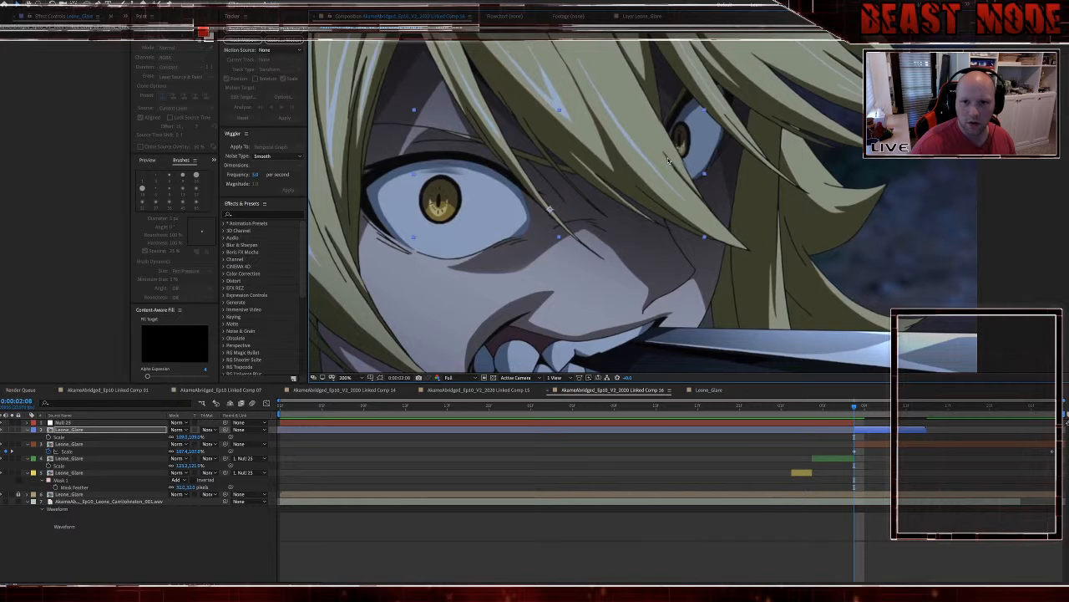
{"action": "left_click", "coordinate": [193, 437]}
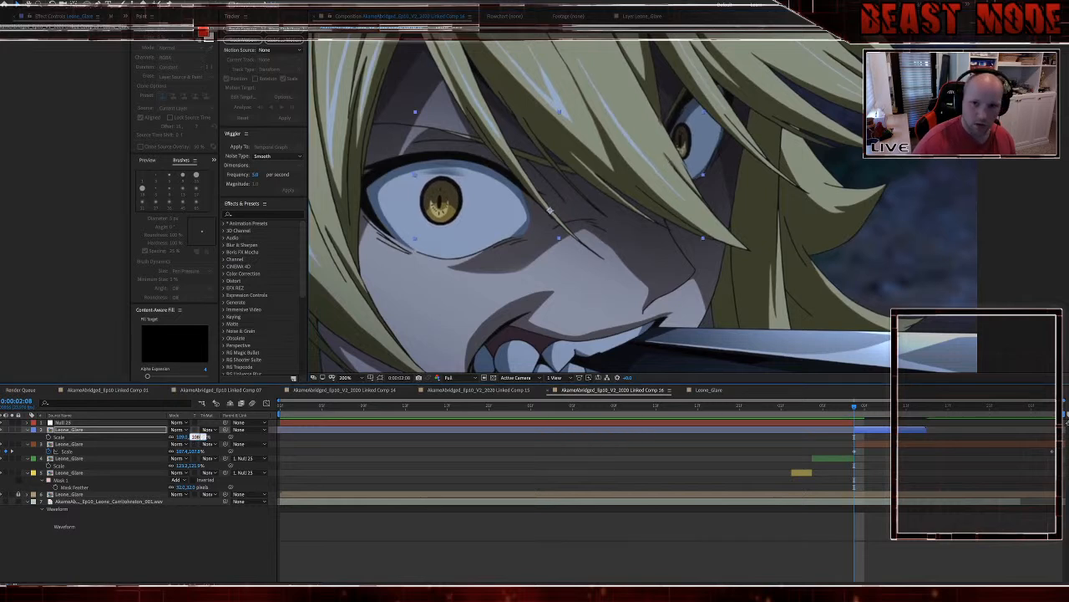
{"action": "key", "text": "Return"}
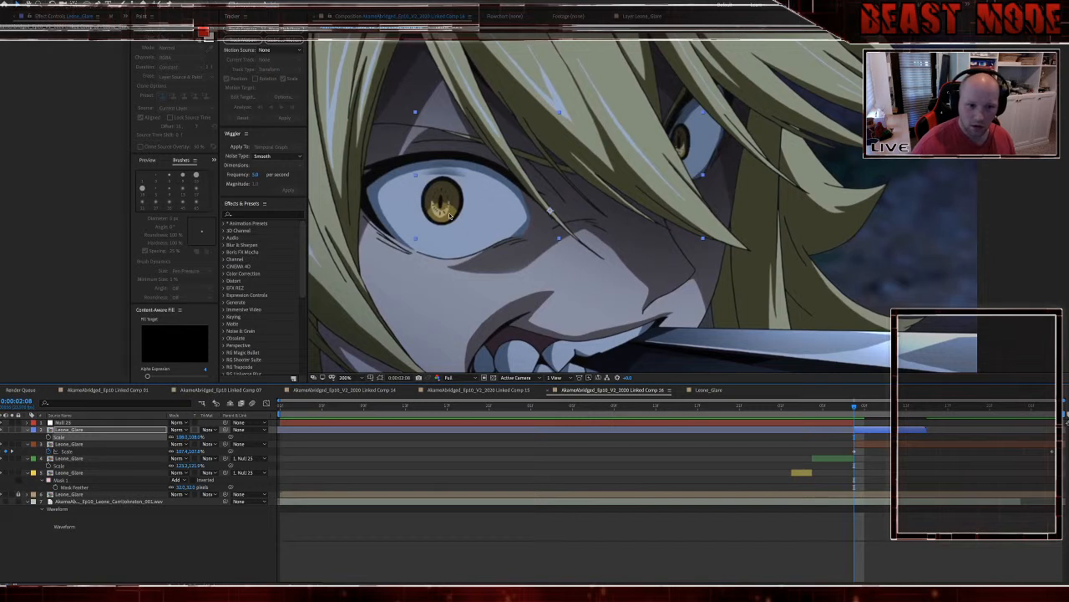
{"action": "left_click", "coordinate": [183, 438]}
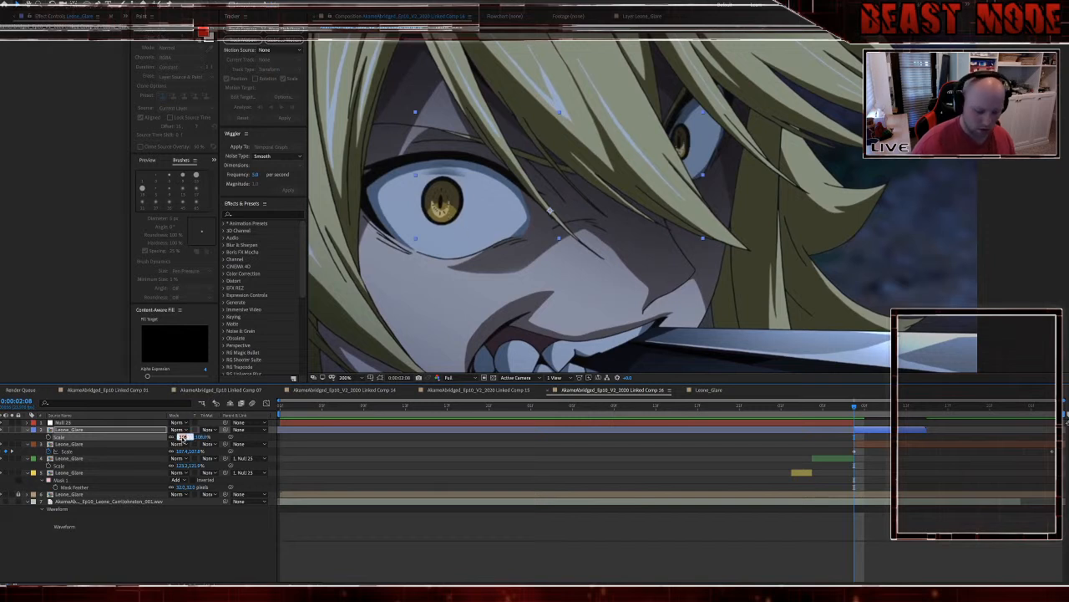
{"action": "type", "text": "107"}
{"action": "key", "text": "Return"}
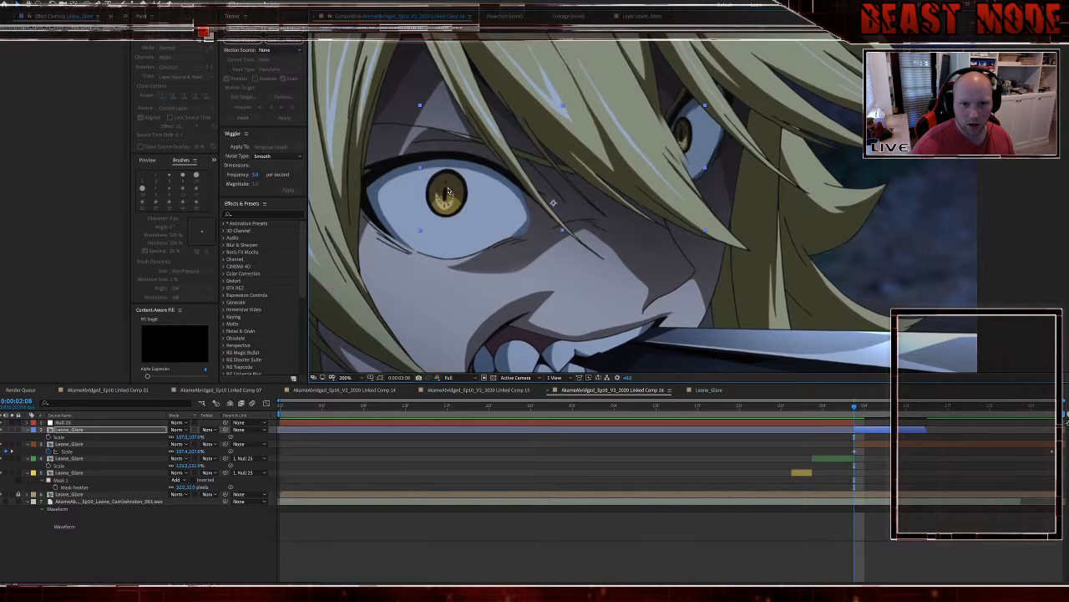
Step: Duplicate the masked iris layer, show the mask outlines, and delete the large near eye's mask from the copy
{"action": "left_click", "coordinate": [879, 434]}
{"action": "key", "text": "ctrl+d"}
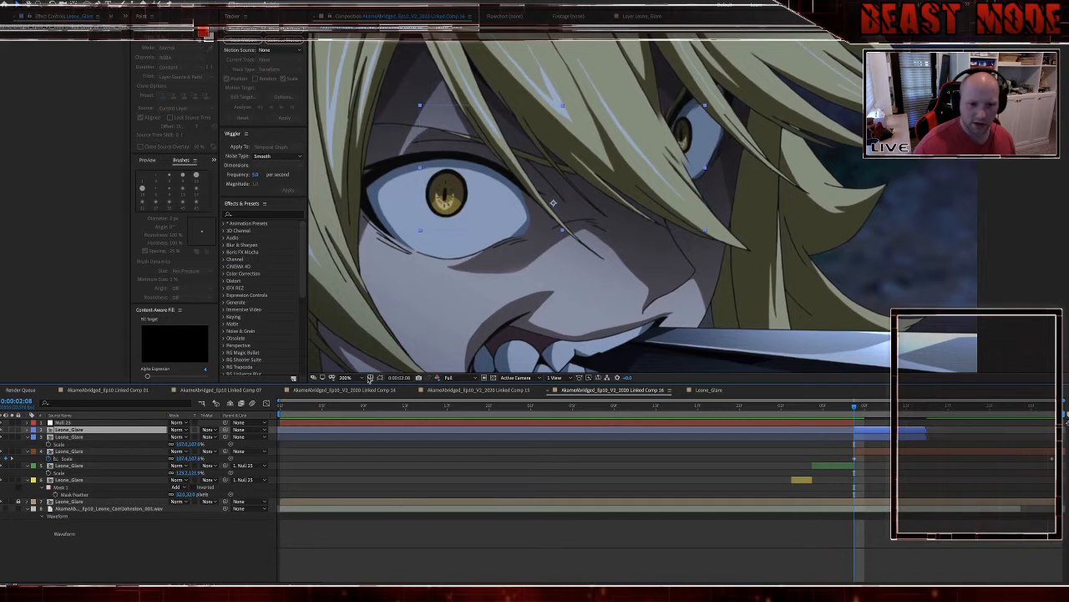
{"action": "left_click", "coordinate": [380, 378]}
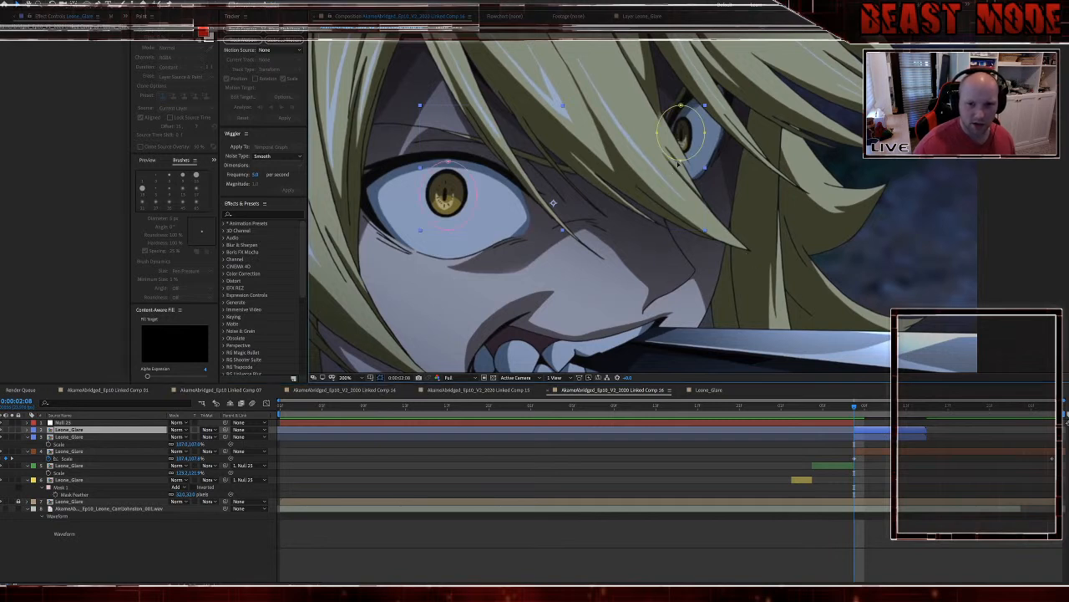
{"action": "double_click", "coordinate": [466, 169]}
{"action": "key", "text": "Delete"}
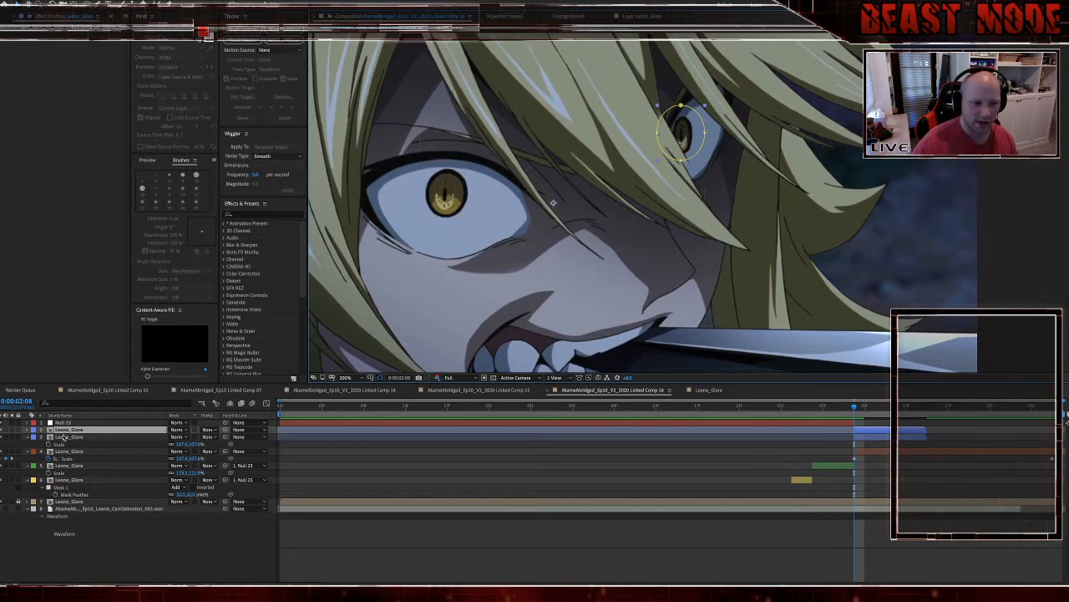
Step: Label the duplicated iris layer Purple and delete the far eye's mask from the original blue layer
{"action": "left_click", "coordinate": [34, 430]}
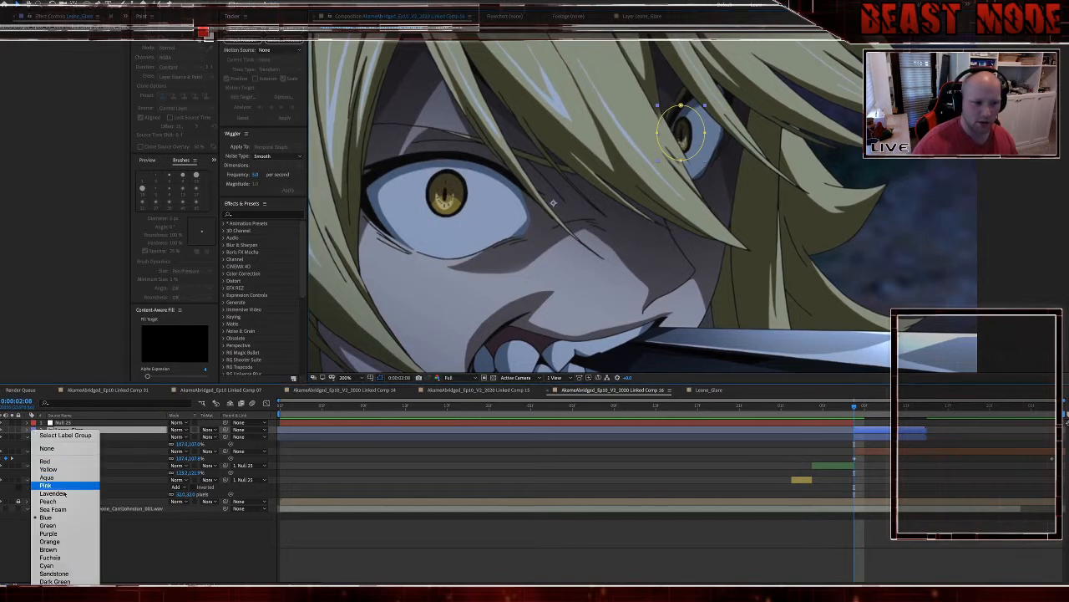
{"action": "left_click", "coordinate": [73, 533]}
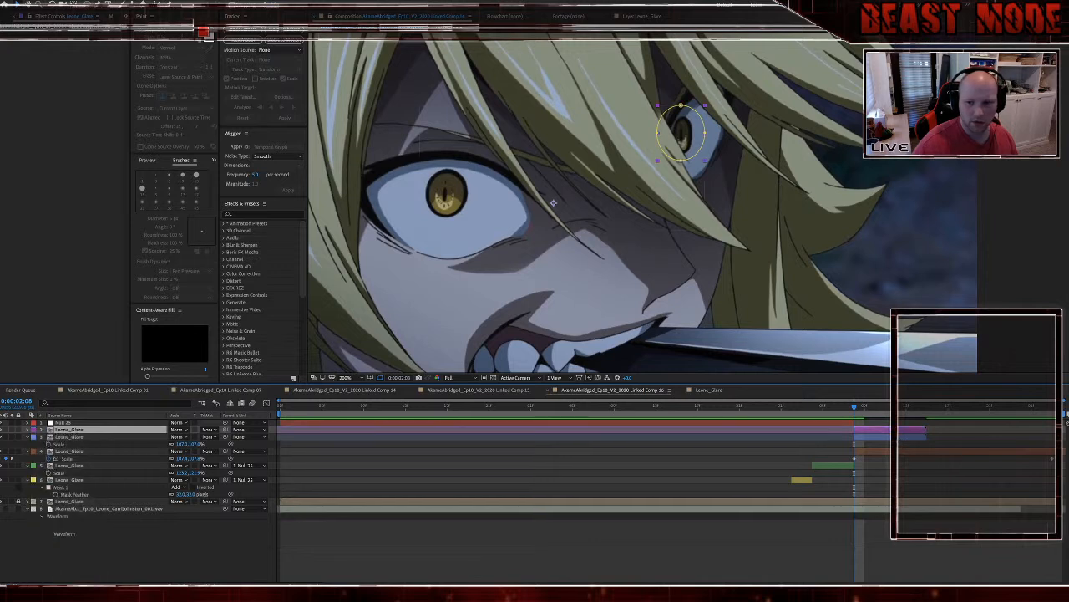
{"action": "left_click", "coordinate": [694, 169]}
{"action": "key", "text": "Delete"}
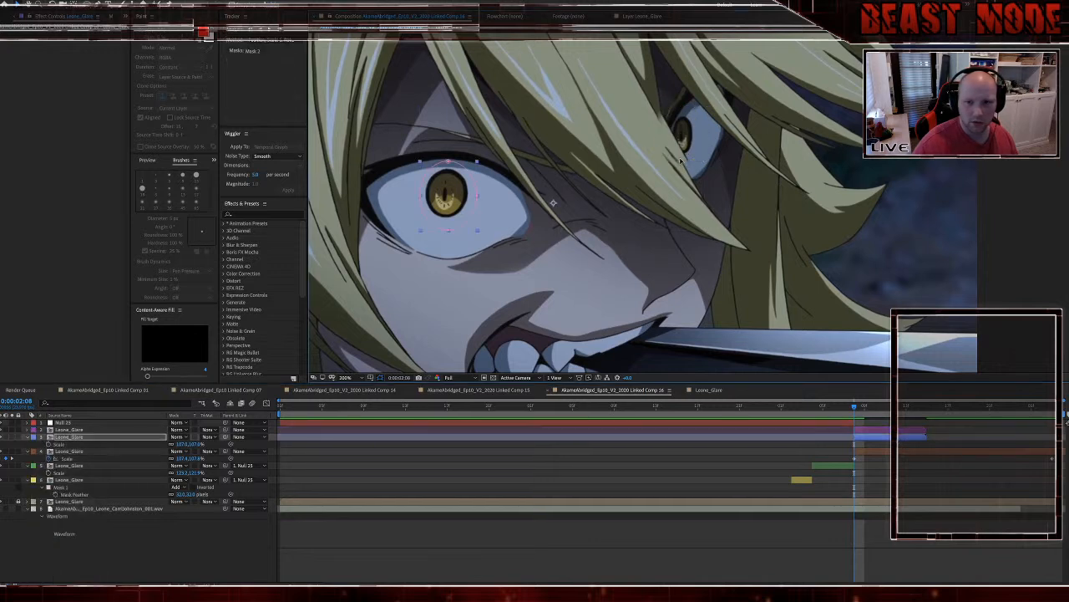
Step: Move the blue layer's anchor point to the centre of the near iris and rotate the layer slightly, with mask outlines hidden
{"action": "left_click", "coordinate": [873, 433]}
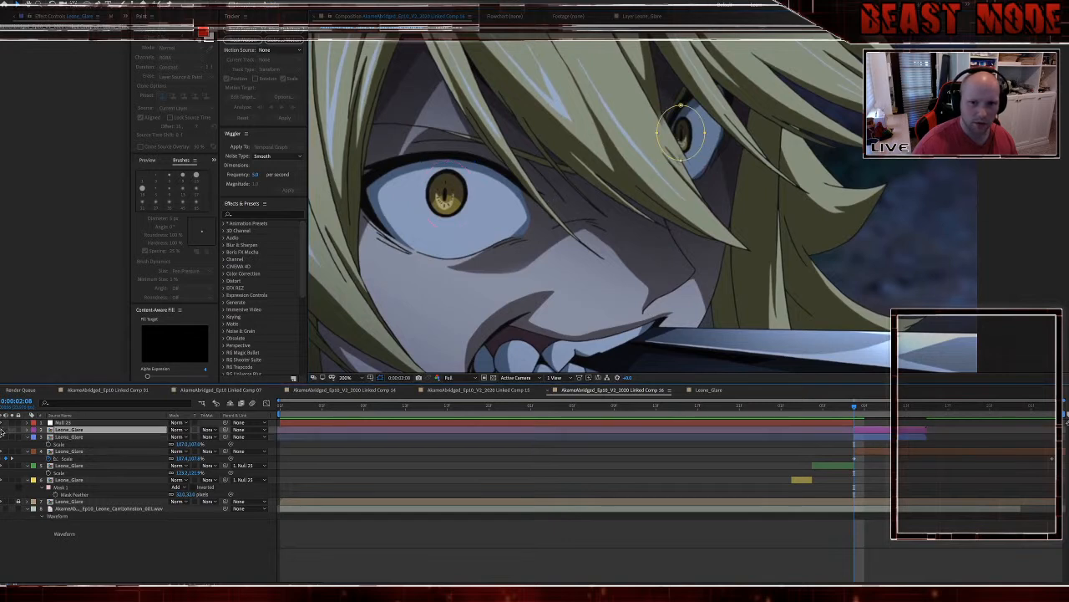
{"action": "left_click", "coordinate": [905, 440]}
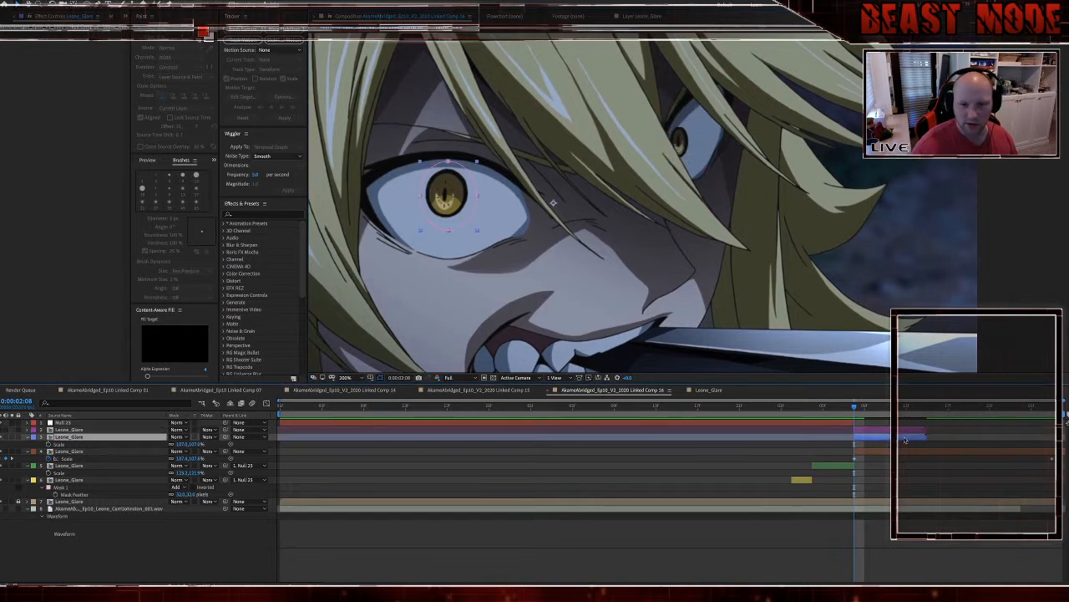
{"action": "left_click_drag", "start_coordinate": [451, 204], "coordinate": [452, 205]}
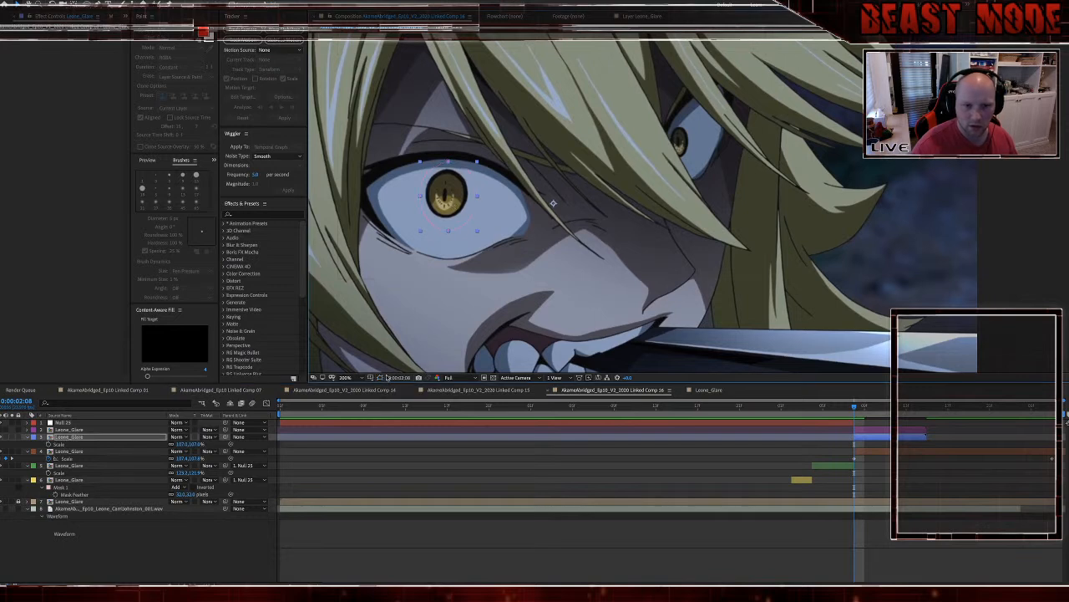
{"action": "left_click_drag", "start_coordinate": [449, 202], "coordinate": [449, 200]}
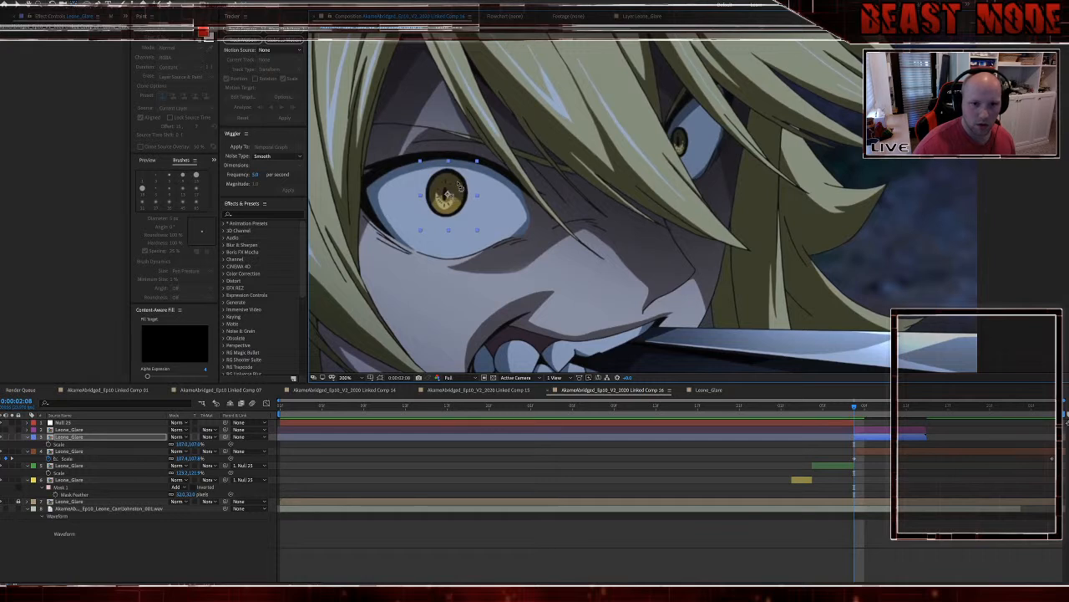
{"action": "left_click_drag", "start_coordinate": [458, 185], "coordinate": [456, 184]}
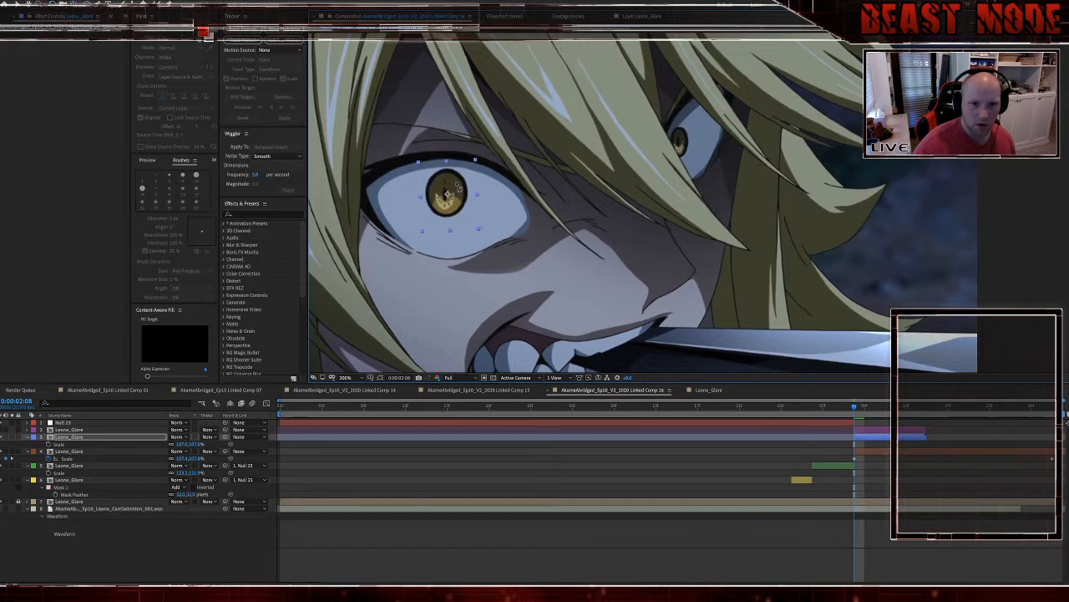
{"action": "key", "text": "ctrl+z"}
Step: Set Scale and Position keyframes on the blue iris layer at 0:00:02:08 and compare its alignment with the next frame
{"action": "key", "text": "s"}
{"action": "key", "text": "s"}
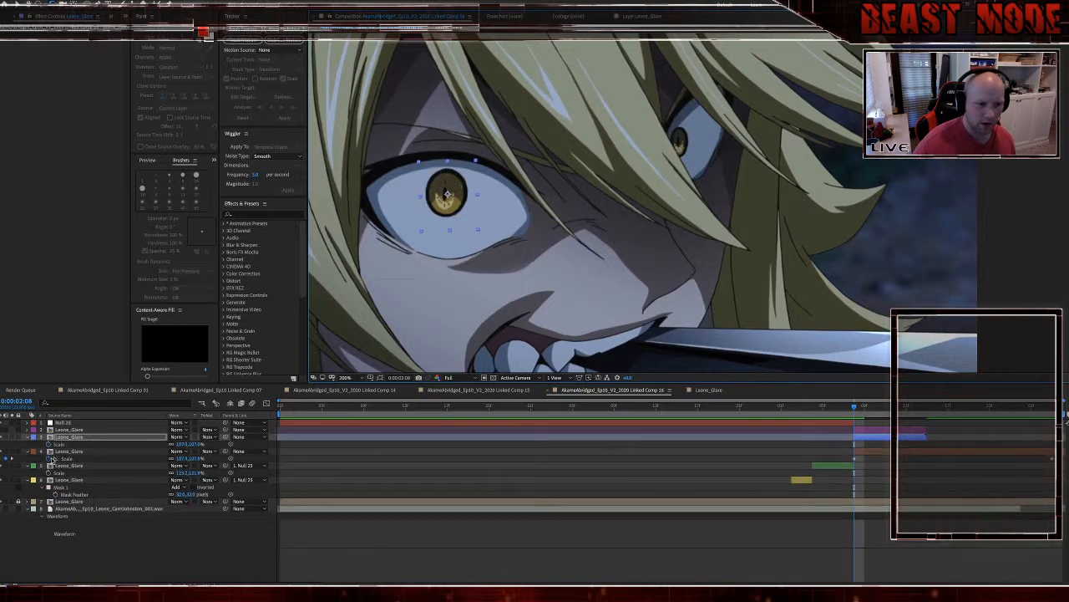
{"action": "key", "text": "p"}
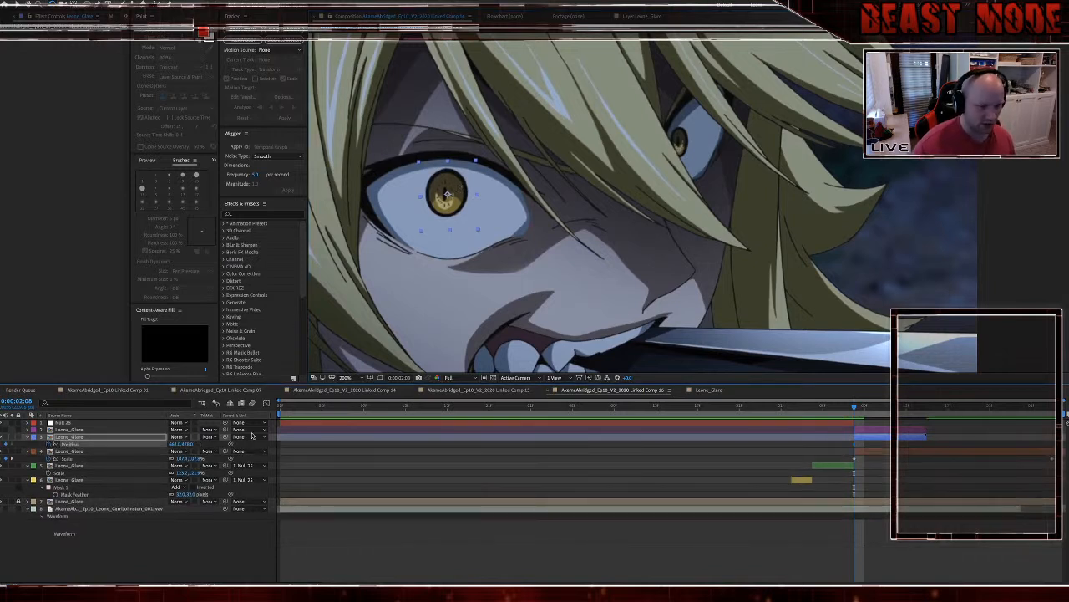
{"action": "key", "text": "Page_Down"}
{"action": "key", "text": "Page_Down"}
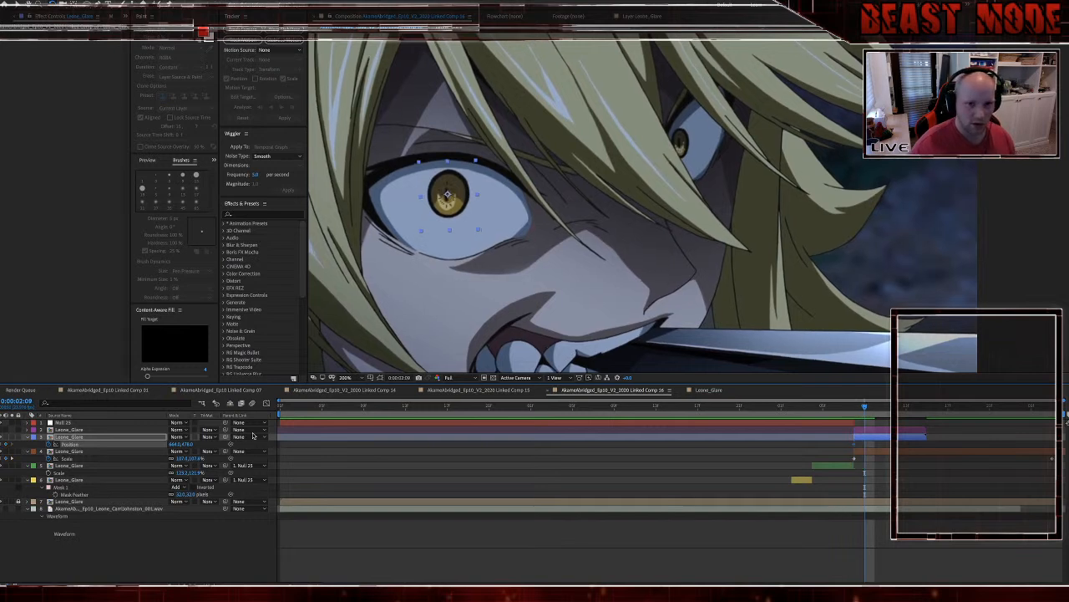
{"action": "key", "text": "Page_Up"}
{"action": "key", "text": "Page_Down"}
{"action": "key", "text": "Page_Up"}
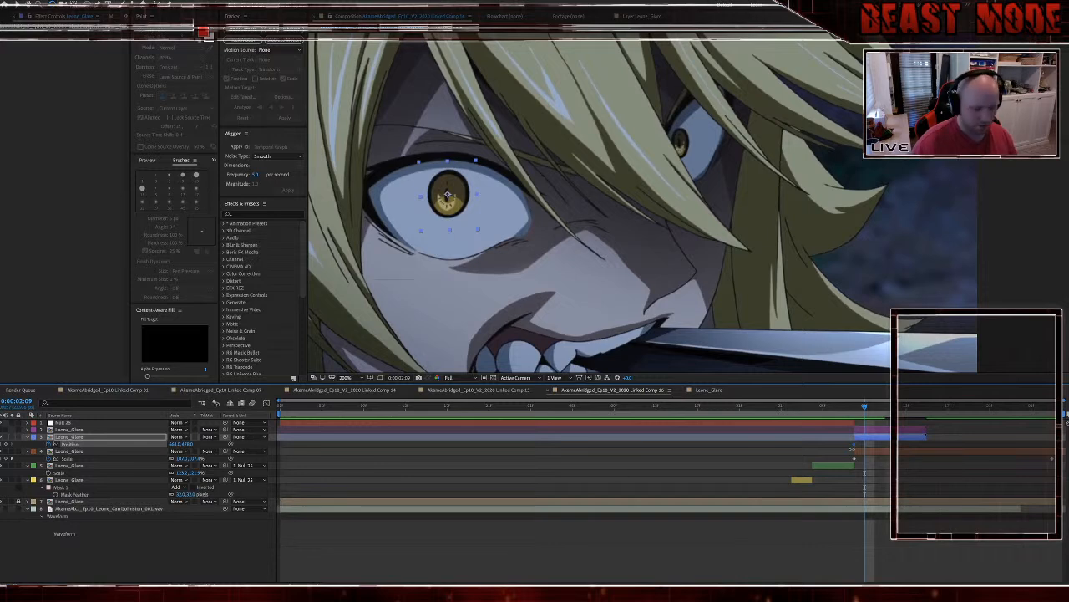
Step: Reveal the blue iris layer's keyframes and shift its Position and Scale keyframes to 0:00:02:09
{"action": "key", "text": "u"}
{"action": "left_click_drag", "start_coordinate": [847, 516], "coordinate": [860, 527]}
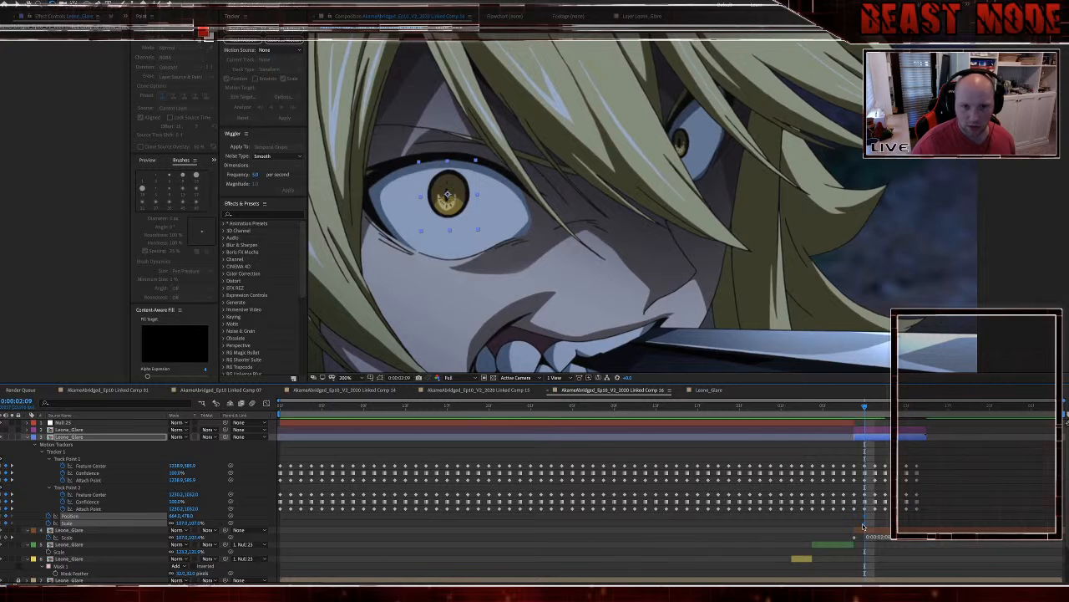
{"action": "key", "text": "Page_Up"}
{"action": "key", "text": "Page_Up"}
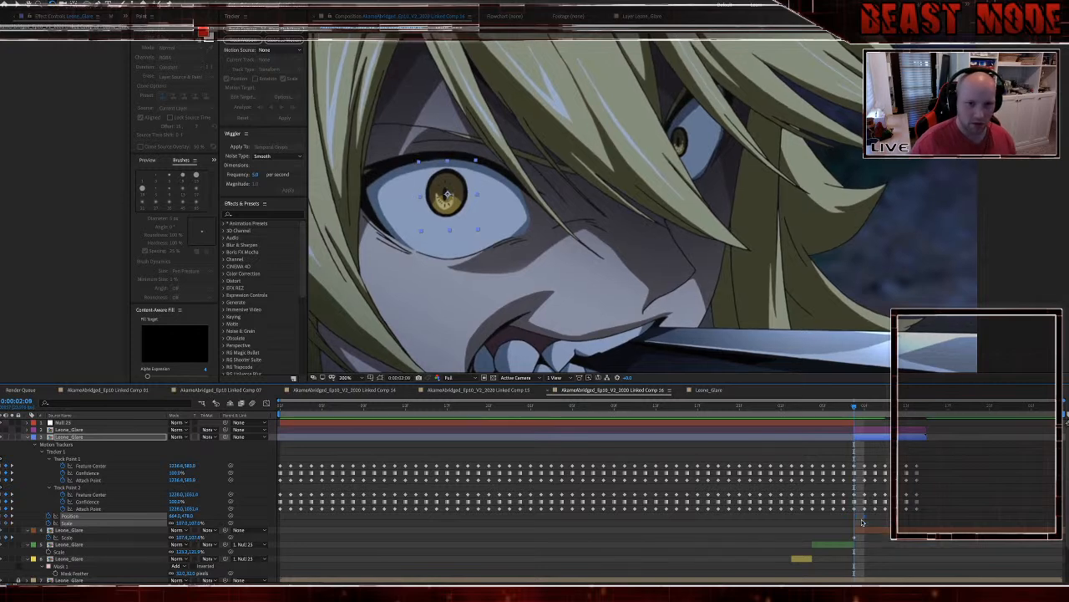
Step: Nudge the blue iris layer frame by frame up to 0:00:02:14, keyframing Position so the iris follows the near eye, and preview the motion
{"action": "key", "text": "Page_Down"}
{"action": "key", "text": "Page_Down"}
{"action": "key", "text": "Page_Down"}
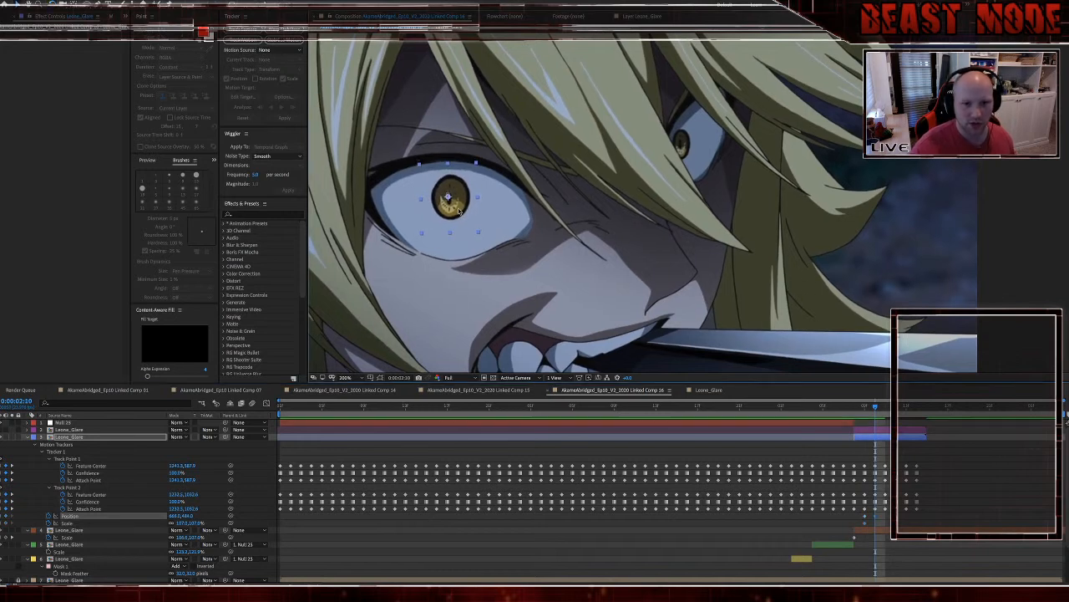
{"action": "key", "text": "Page_Down"}
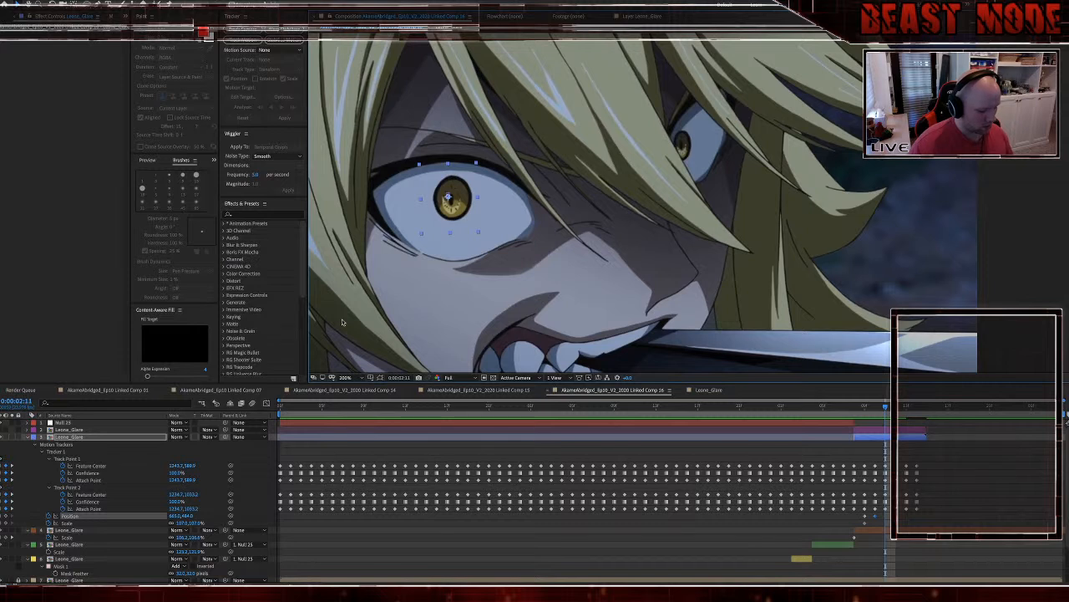
{"action": "key", "text": "Page_Down"}
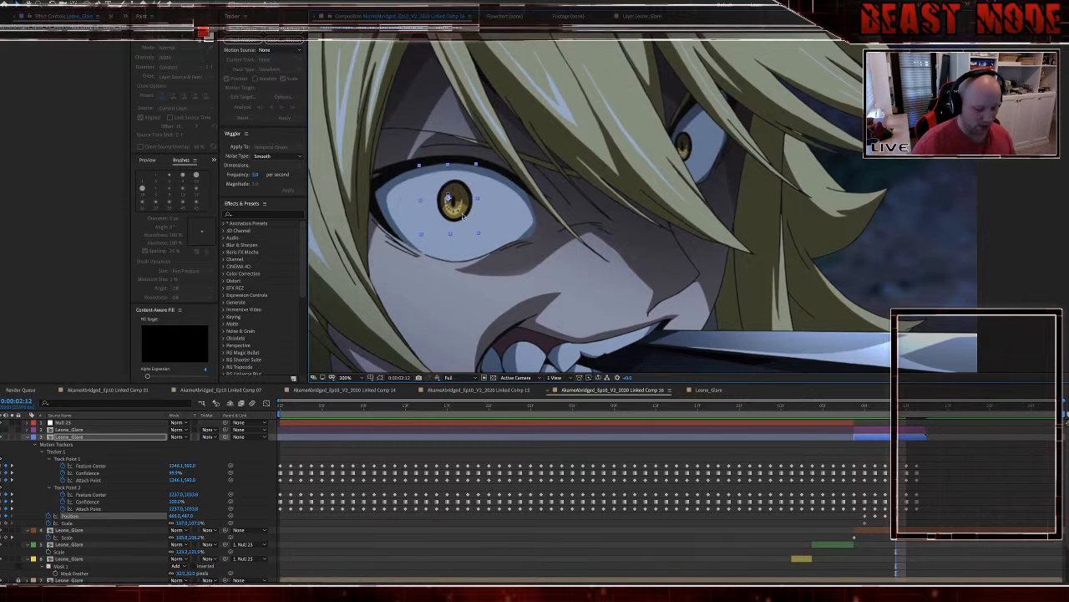
{"action": "key", "text": "Page_Down"}
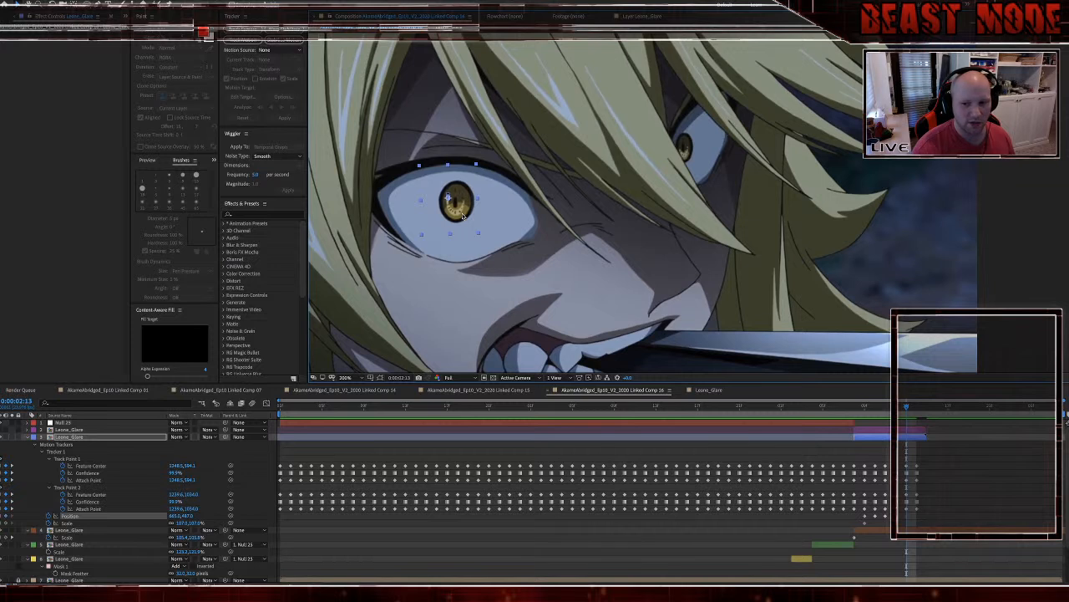
{"action": "key", "text": "Page_Down"}
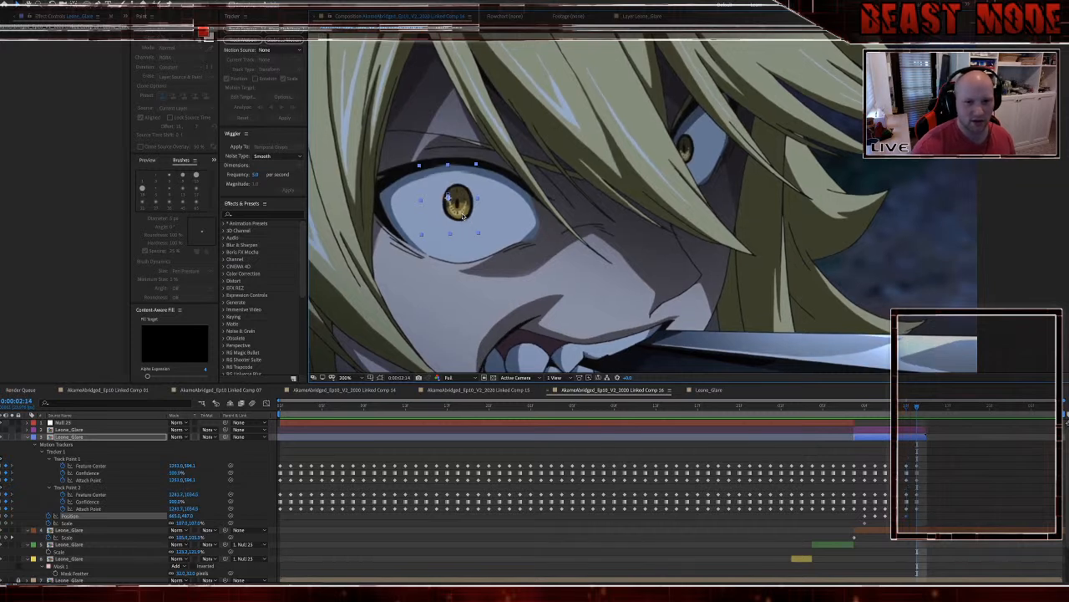
{"action": "left_click_drag", "start_coordinate": [462, 216], "coordinate": [463, 218]}
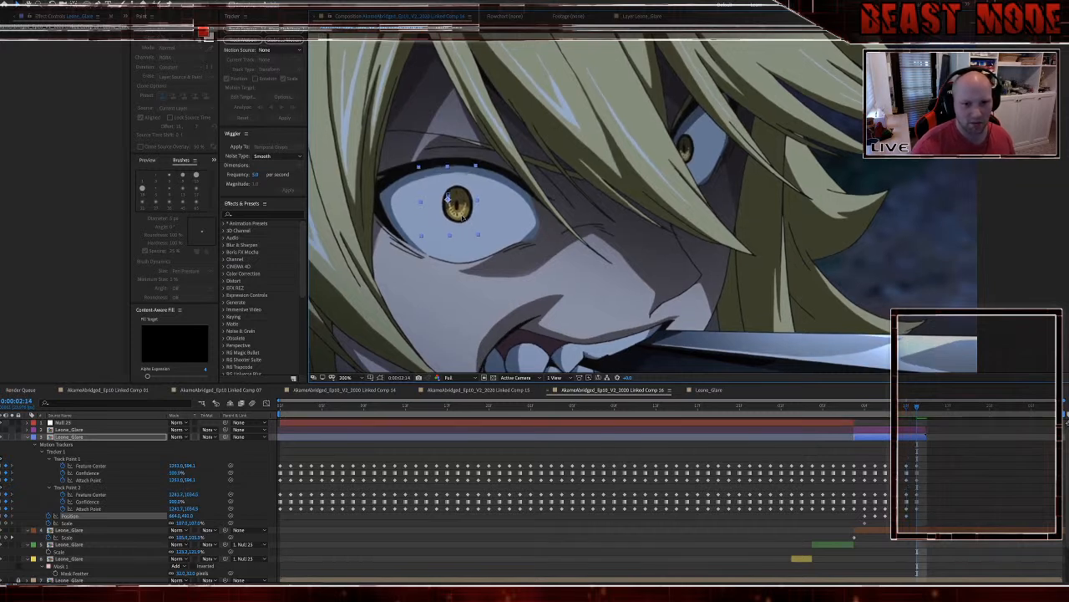
{"action": "key", "text": "space"}
{"action": "key", "text": "space"}
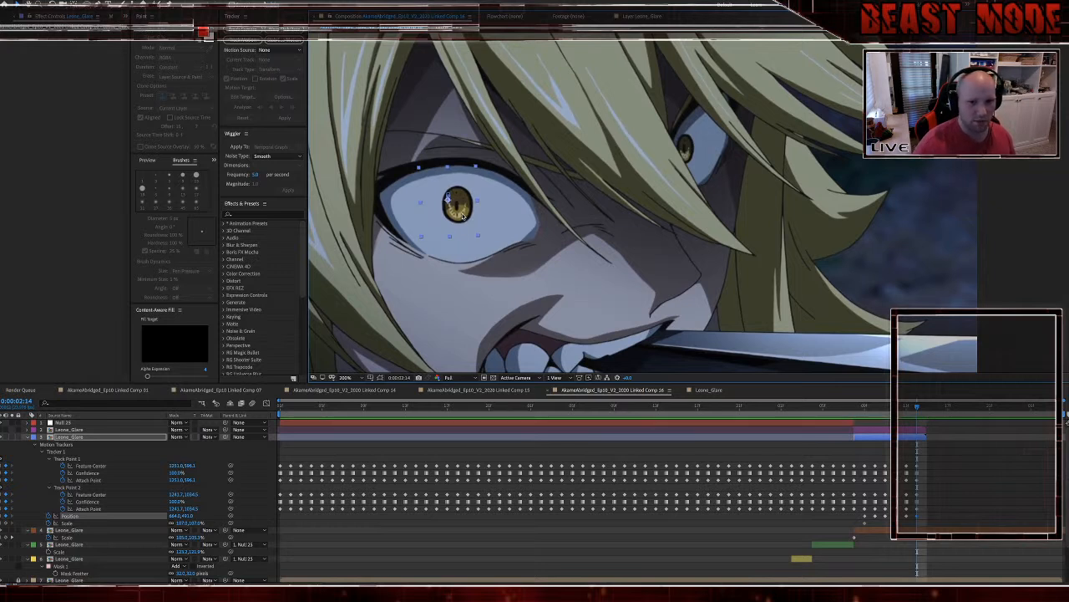
{"action": "key", "text": "space"}
{"action": "key", "text": "space"}
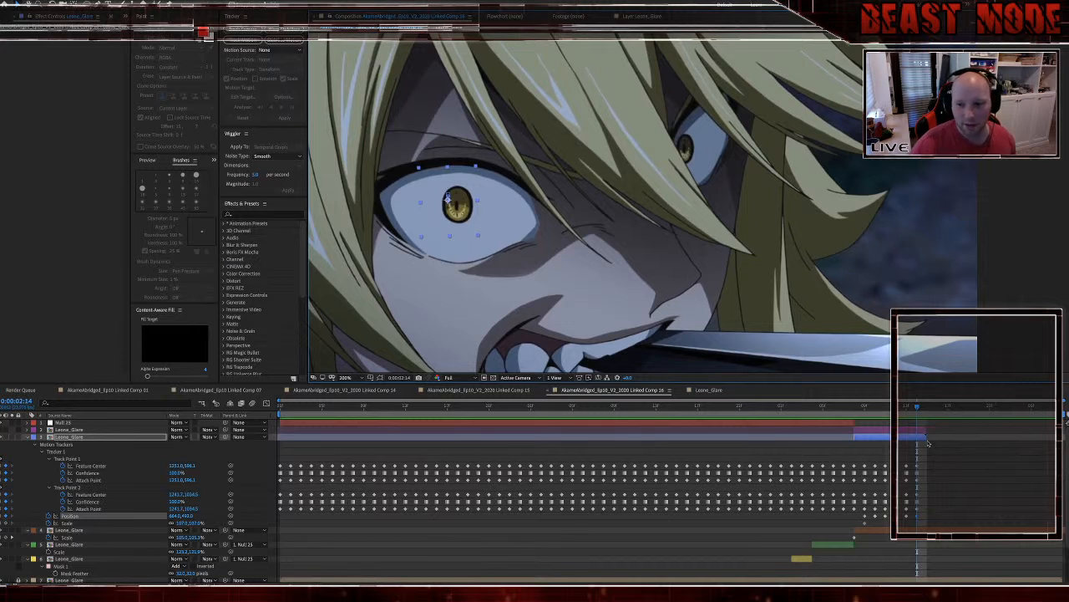
Step: Split the blue iris layer at 0:00:02:14 and turn the second part into an extended freeze frame placed below the first
{"action": "key", "text": "ctrl+d"}
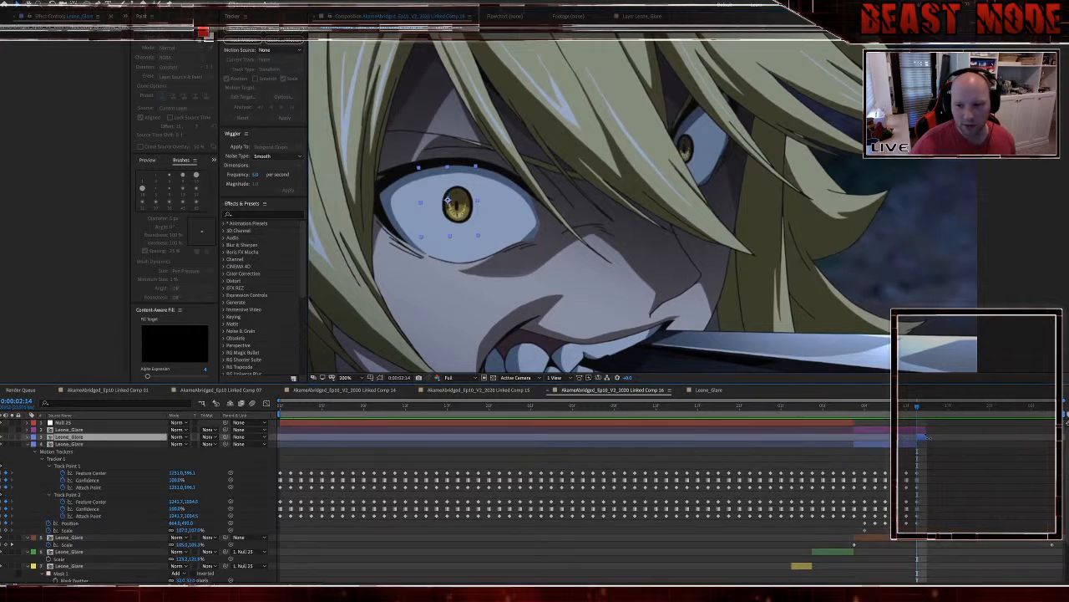
{"action": "right_click", "coordinate": [922, 435]}
{"action": "mouse_move", "coordinate": [952, 409]}
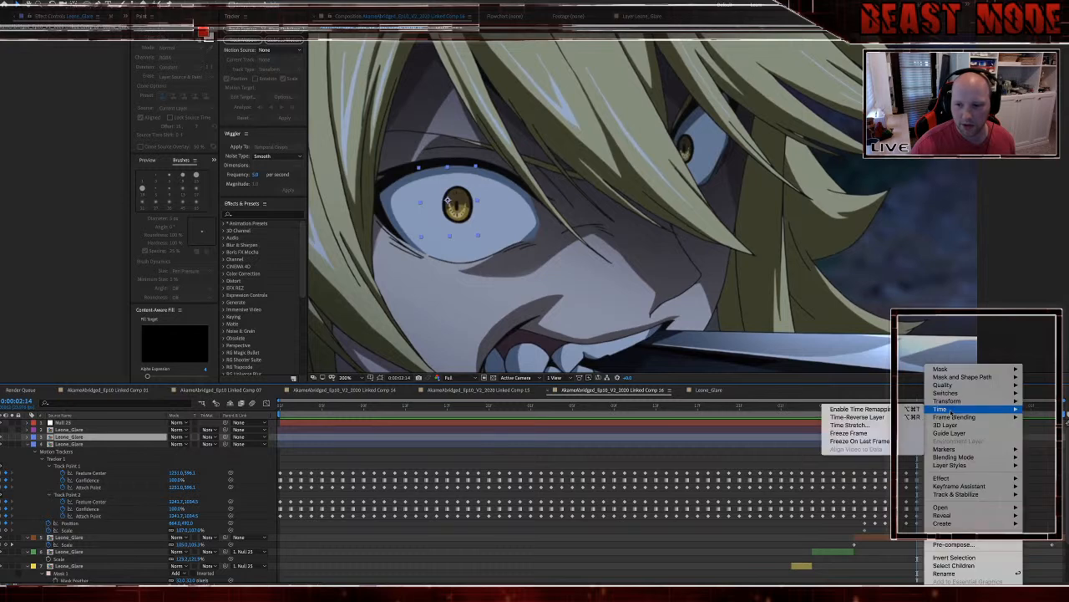
{"action": "left_click", "coordinate": [879, 436]}
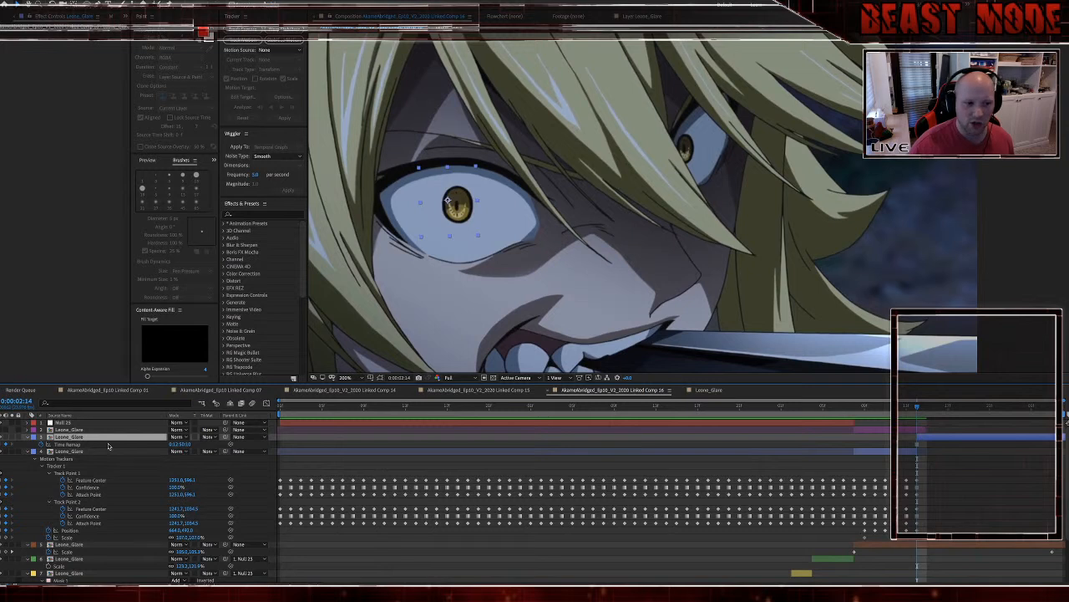
{"action": "left_click_drag", "start_coordinate": [81, 439], "coordinate": [98, 463]}
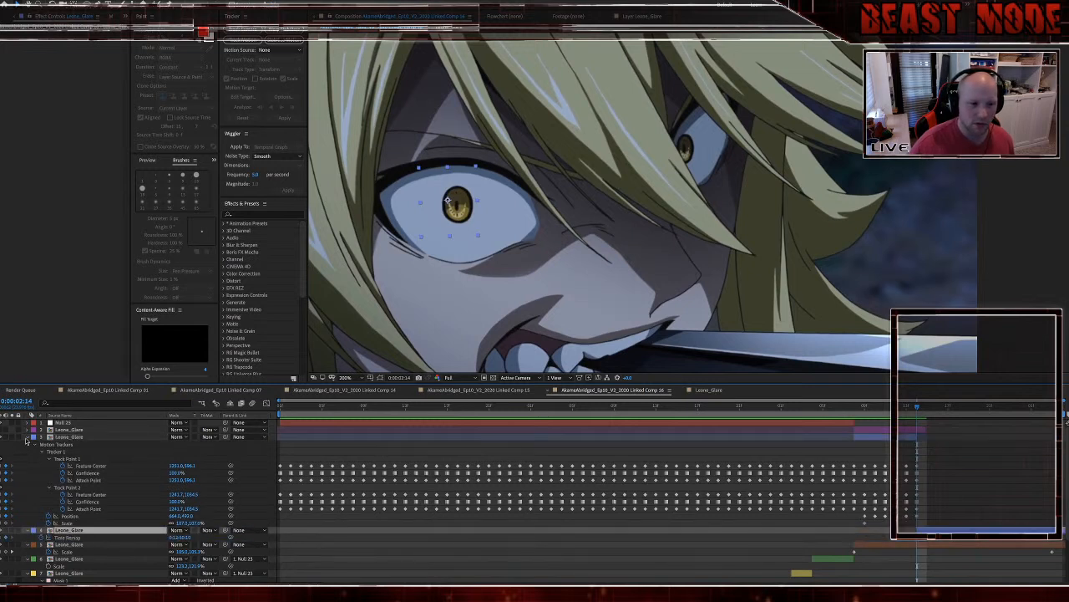
{"action": "left_click", "coordinate": [28, 437]}
{"action": "left_click", "coordinate": [855, 407]}
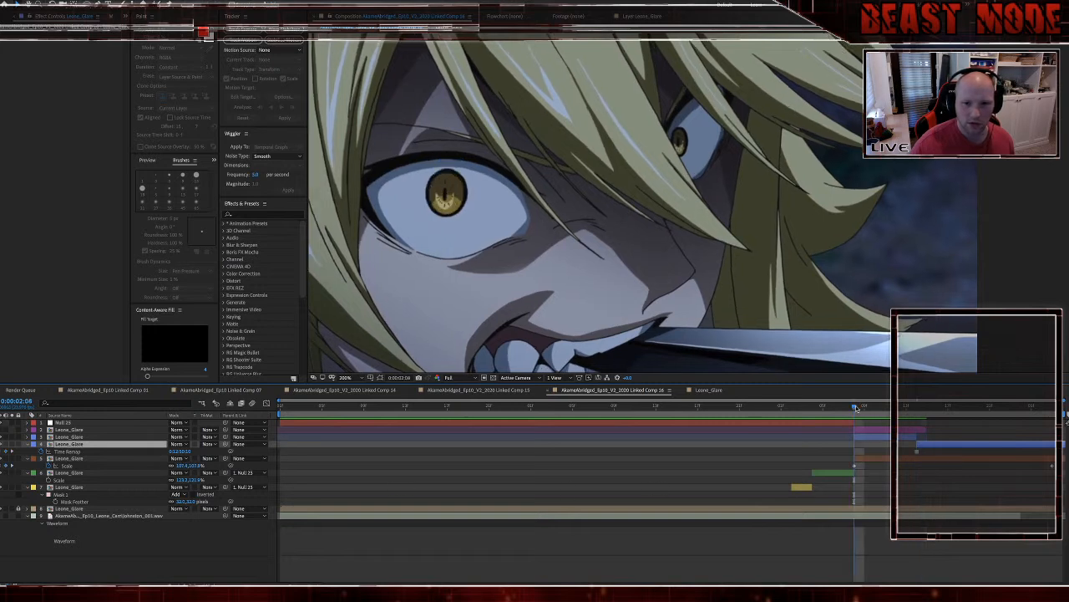
{"action": "left_click", "coordinate": [916, 408]}
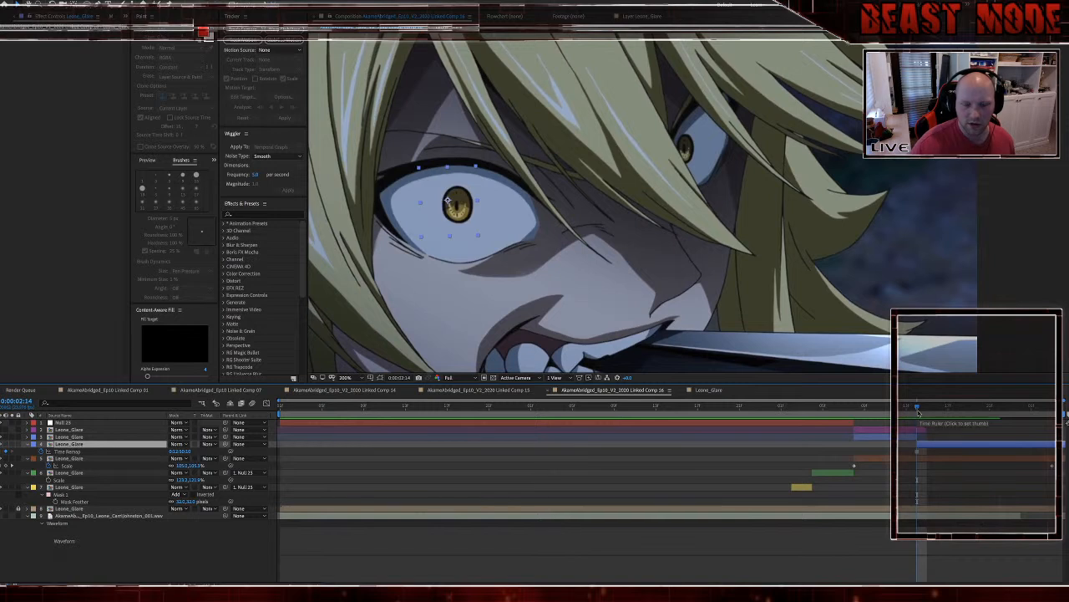
Step: Keyframe the frozen iris layer's Scale at 0:00:02:14, then align it to the near eye at 0:00:03:03 with Scale at 100%
{"action": "key", "text": "p"}
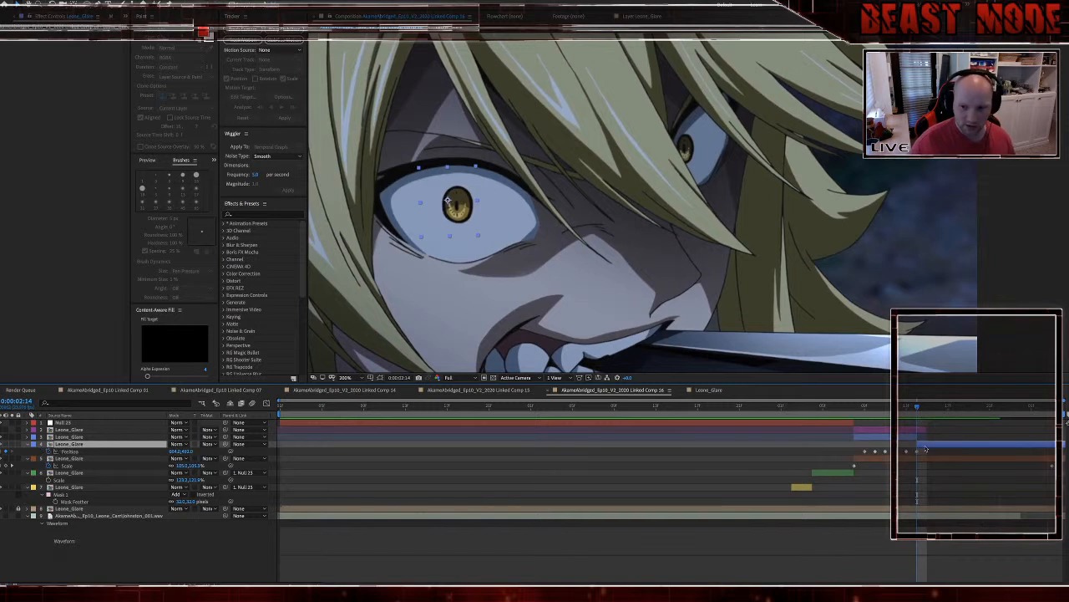
{"action": "key", "text": "s"}
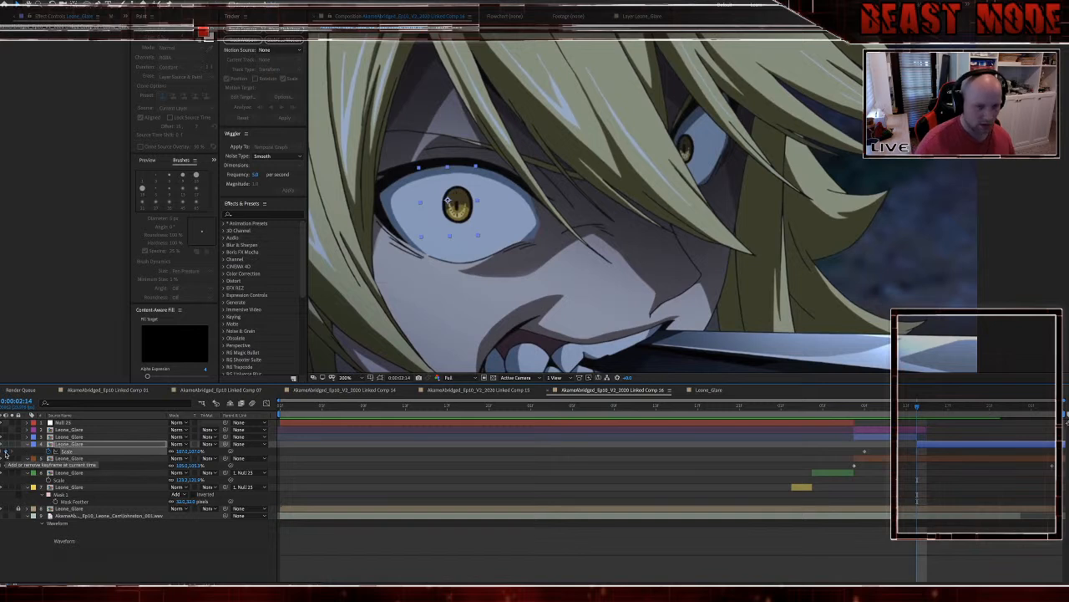
{"action": "key", "text": "k"}
{"action": "left_click_drag", "start_coordinate": [465, 203], "coordinate": [489, 218]}
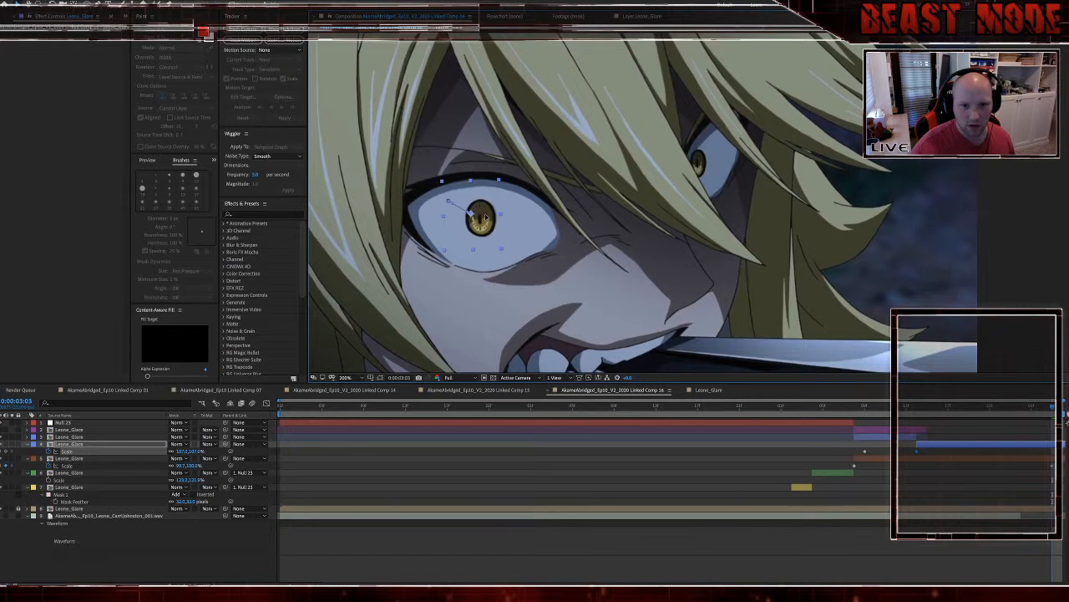
{"action": "left_click", "coordinate": [180, 452]}
{"action": "type", "text": "100"}
{"action": "key", "text": "Return"}
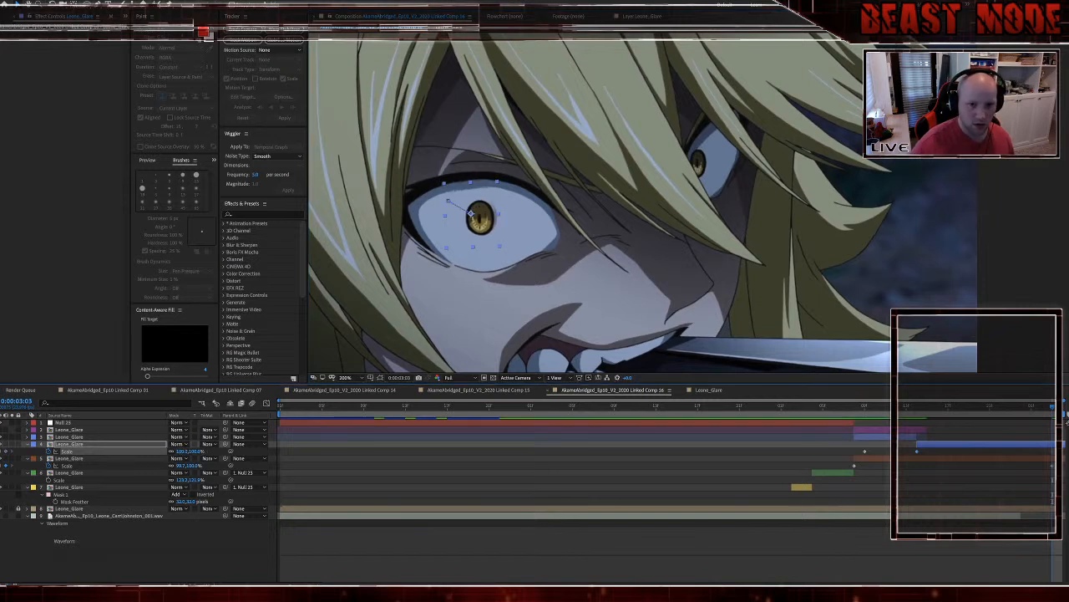
{"action": "left_click_drag", "start_coordinate": [481, 227], "coordinate": [483, 225]}
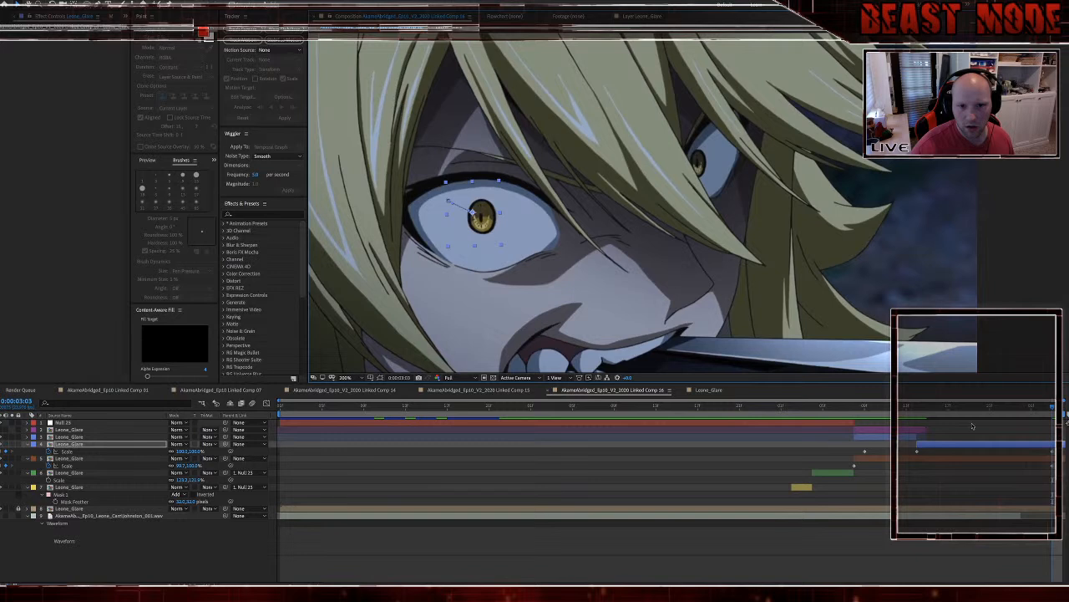
Step: Delete the frozen second part of the blue iris layer
{"action": "left_click", "coordinate": [916, 409]}
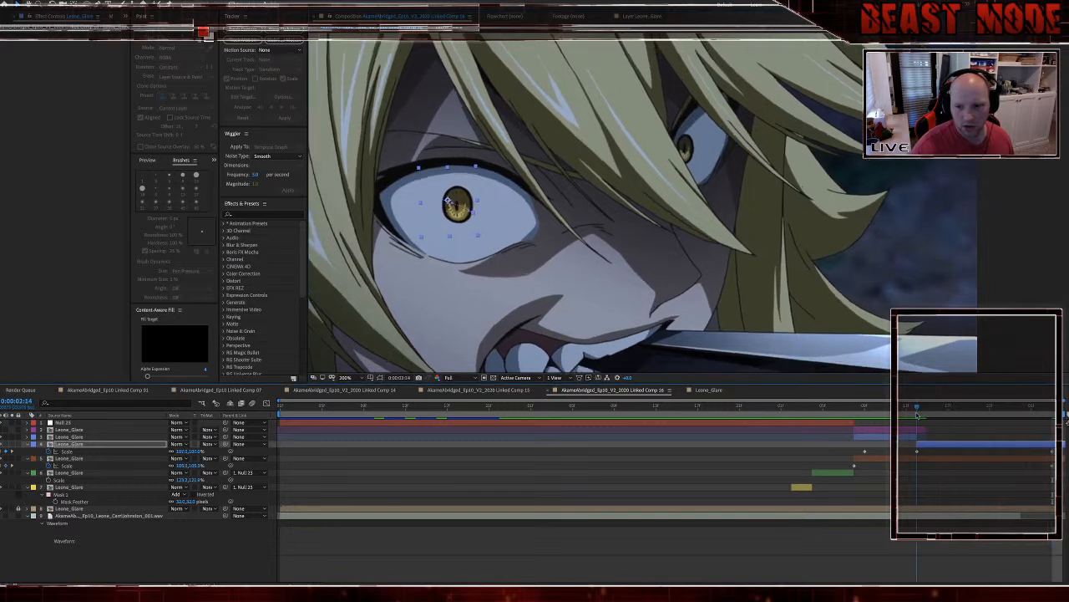
{"action": "left_click", "coordinate": [933, 445]}
{"action": "key", "text": "Delete"}
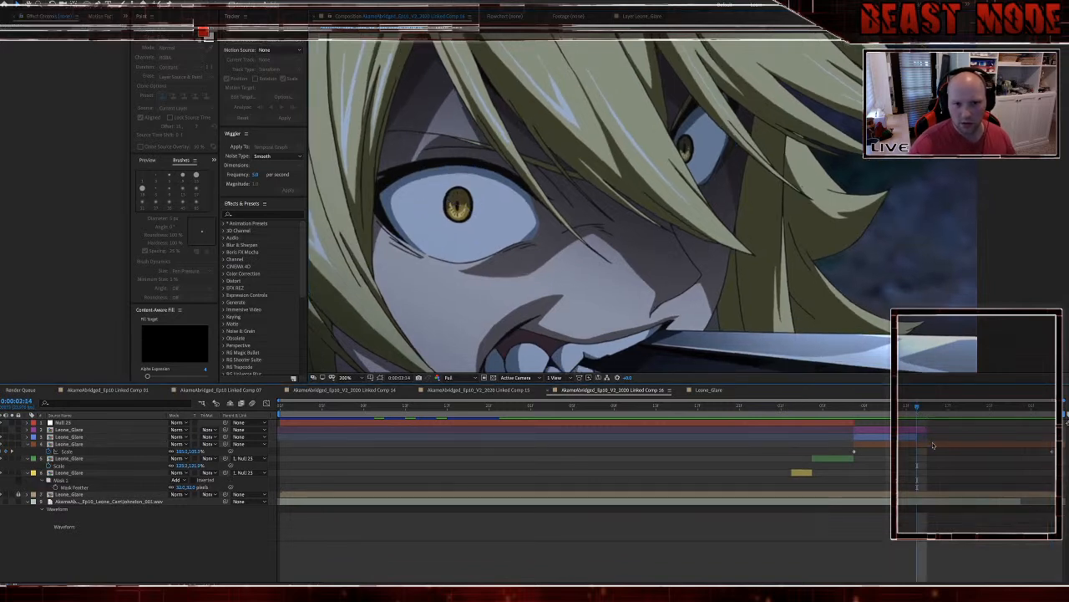
Step: Play back the composition to examine the blink and iris motion at full-frame view
{"action": "left_click_drag", "start_coordinate": [916, 409], "coordinate": [851, 414]}
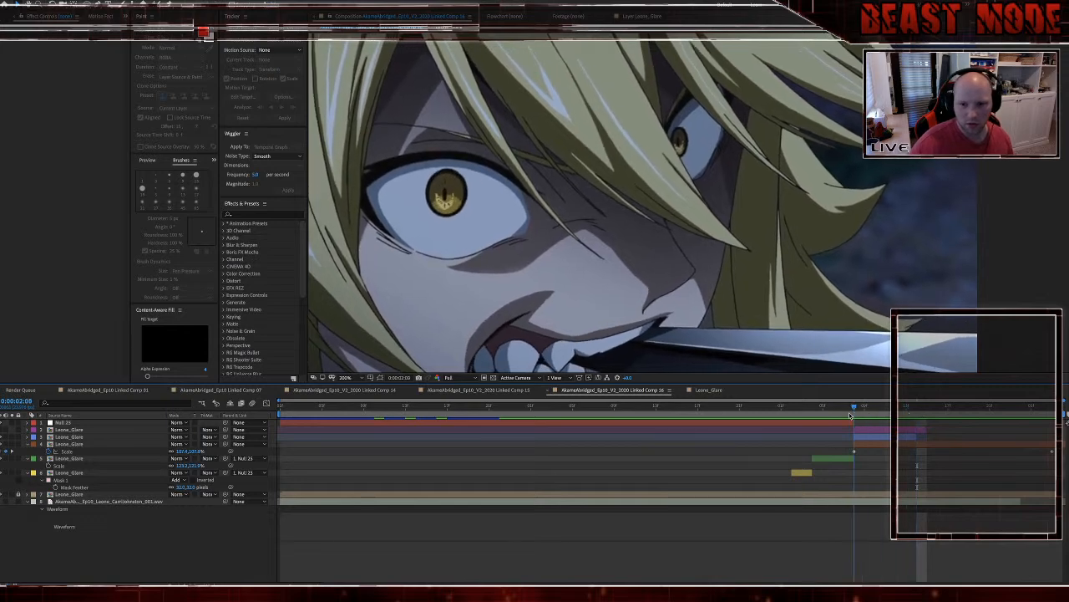
{"action": "key", "text": "space"}
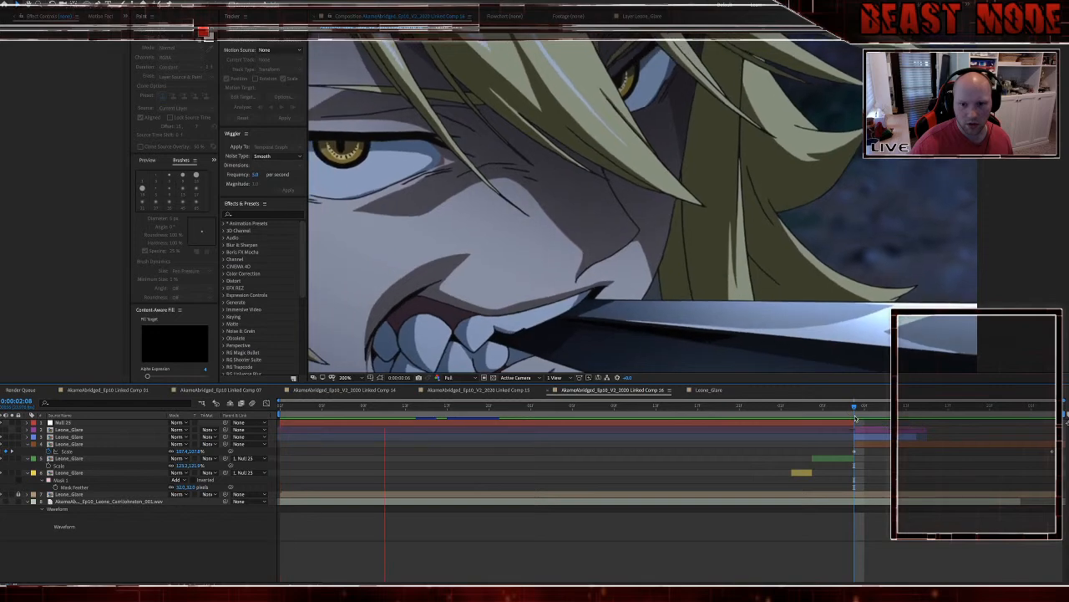
{"action": "left_click", "coordinate": [833, 408]}
{"action": "scroll", "coordinate": [735, 302], "scroll_direction": "down", "scroll_amount": 4}
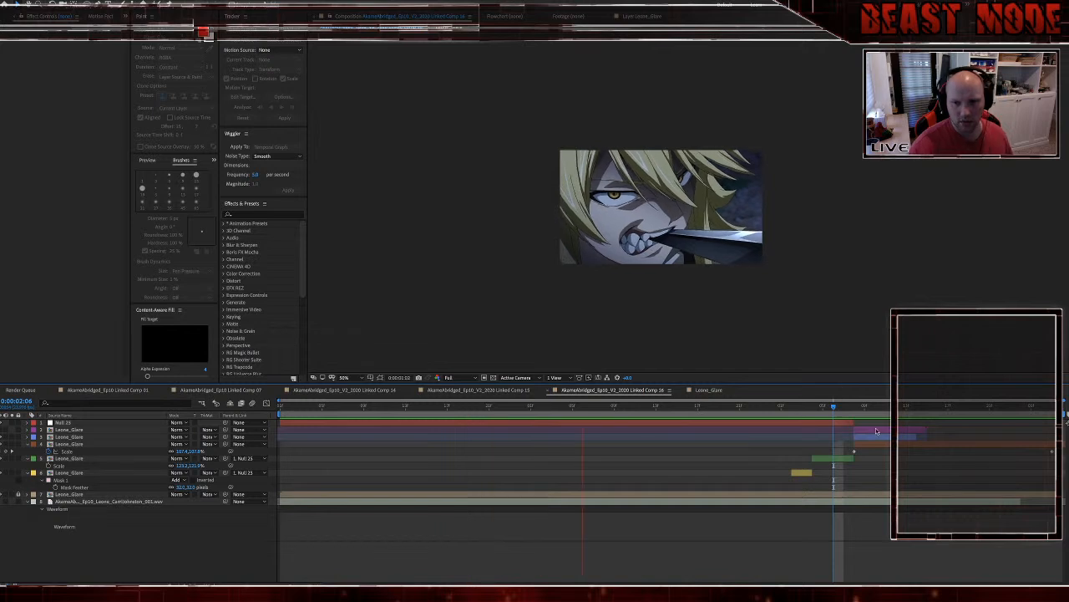
{"action": "key", "text": "space"}
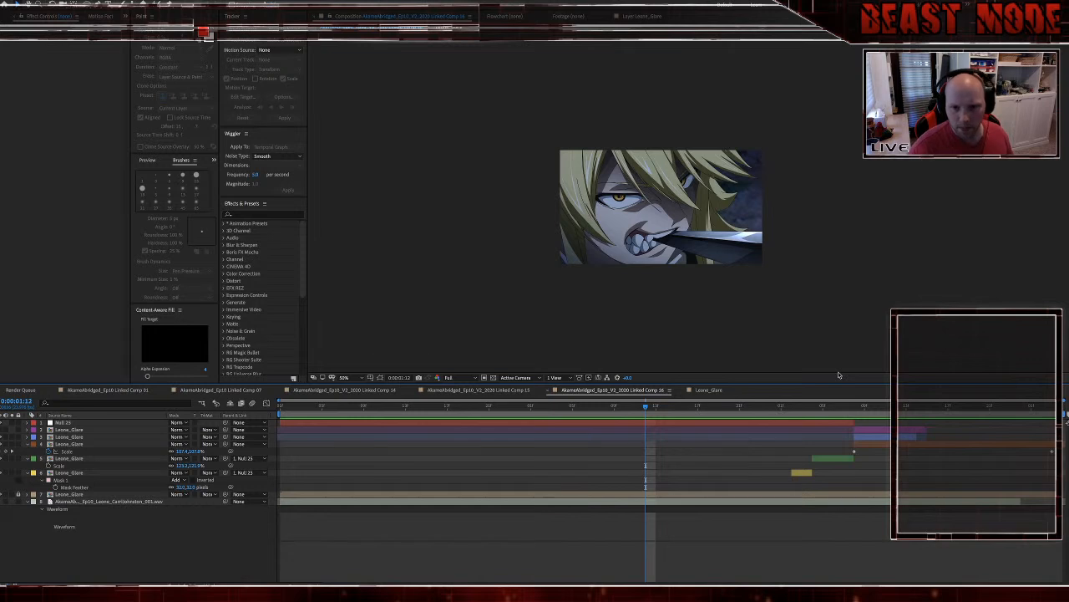
{"action": "key", "text": "space"}
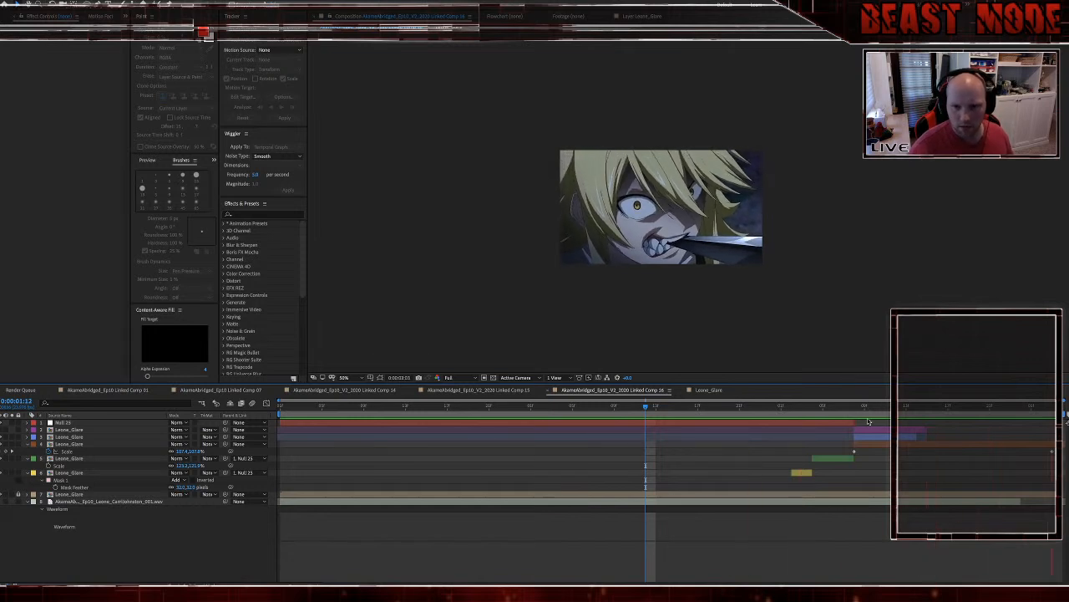
Step: Nudge the magenta layer's far iris slightly down and left toward the hair edge at 0:00:02:08
{"action": "left_click", "coordinate": [857, 408]}
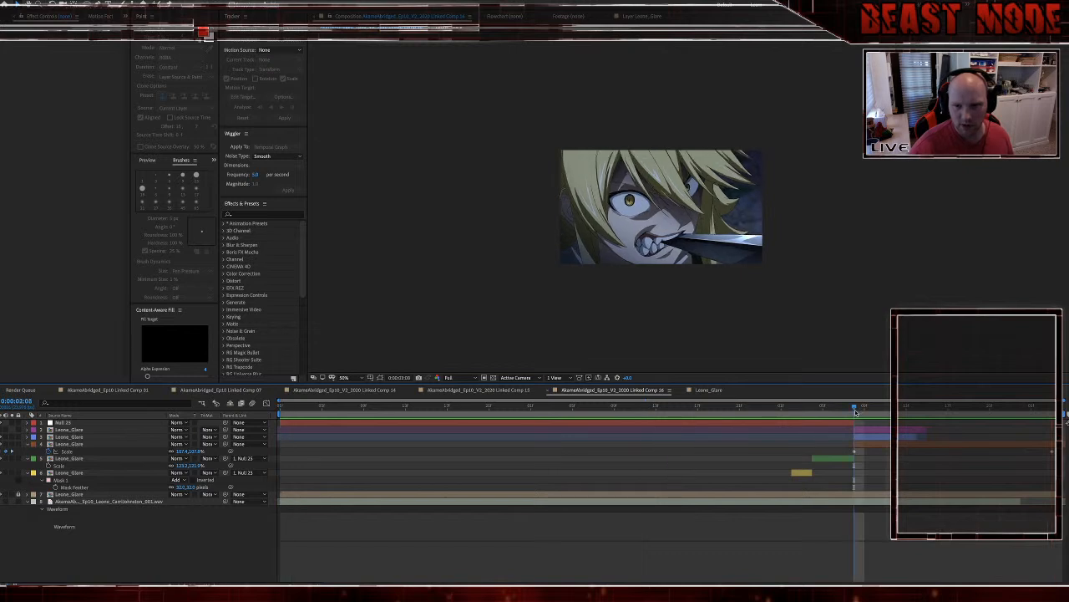
{"action": "left_click", "coordinate": [876, 438]}
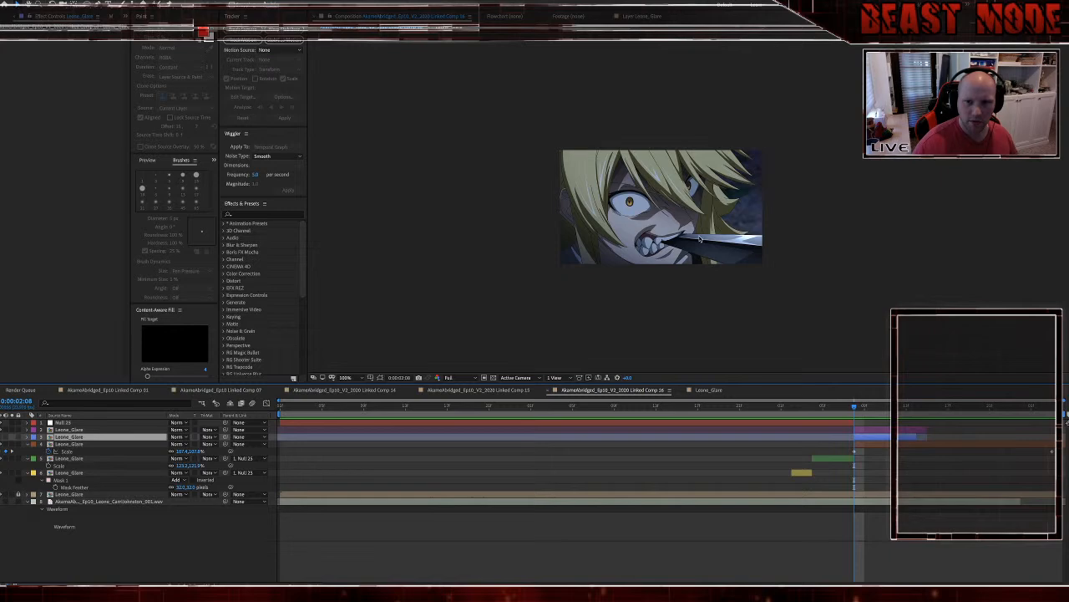
{"action": "scroll", "coordinate": [700, 239], "scroll_direction": "up", "scroll_amount": 5}
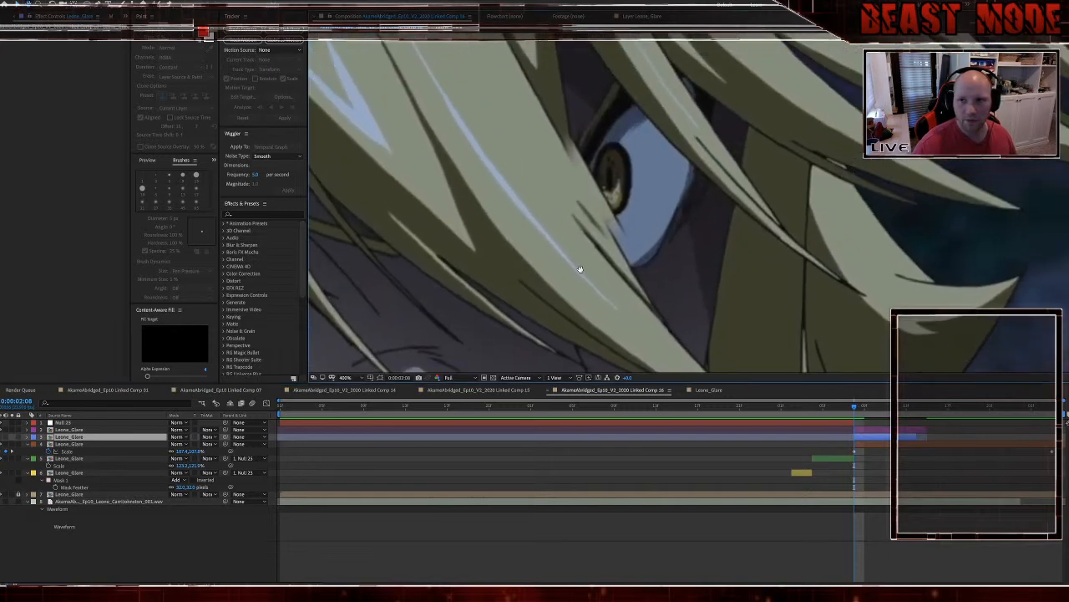
{"action": "left_click_drag", "start_coordinate": [580, 269], "coordinate": [573, 291]}
{"action": "left_click", "coordinate": [615, 225]}
{"action": "left_click_drag", "start_coordinate": [613, 224], "coordinate": [607, 236]}
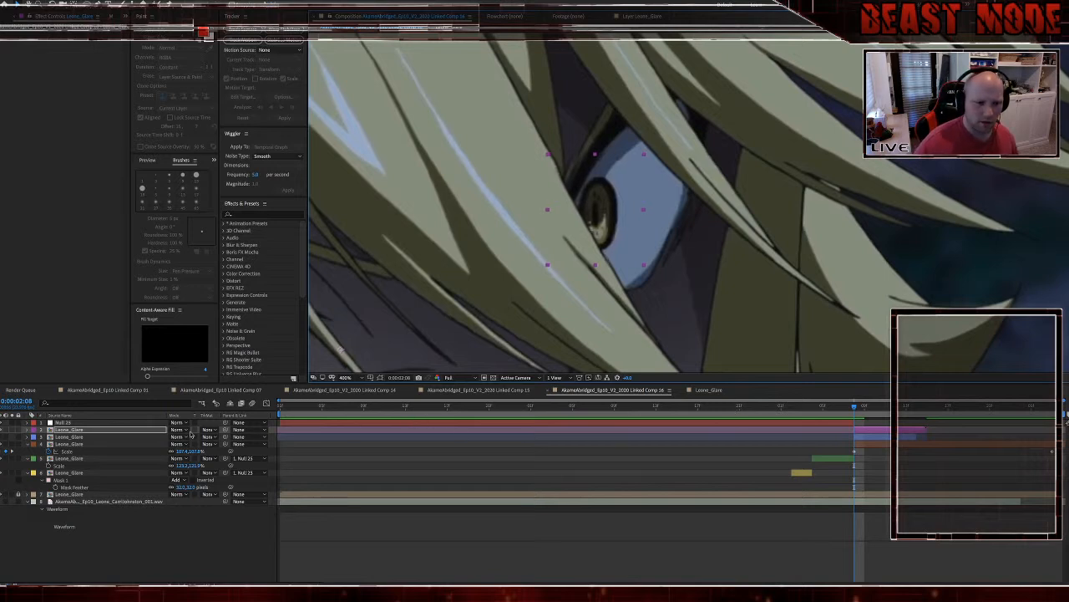
Step: Reshape Mask 2 on the magenta layer so it hugs the far iris and follows the hair strand's edge
{"action": "key", "text": "m"}
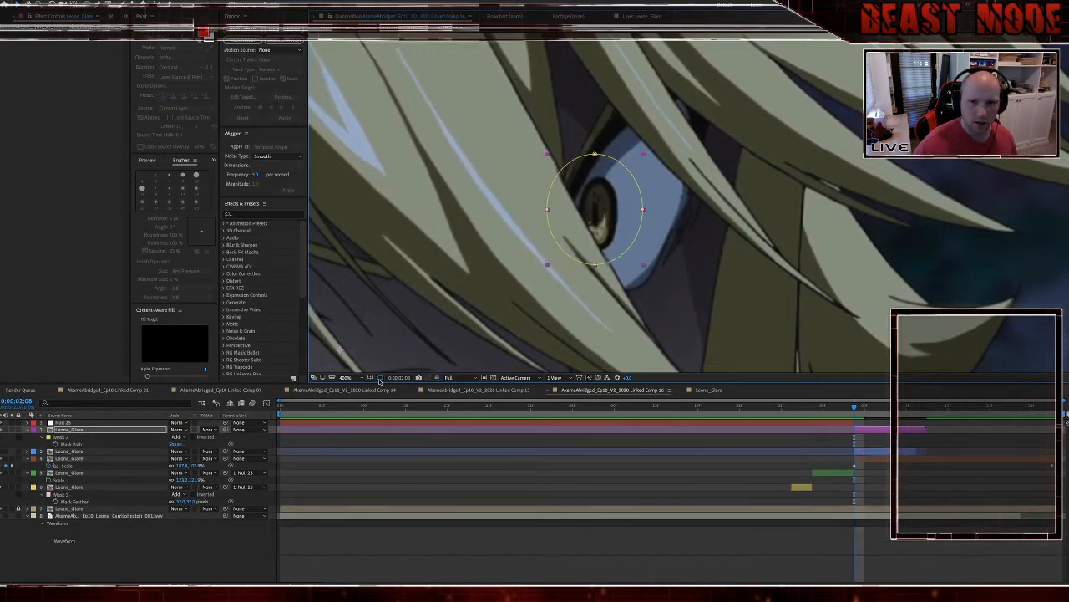
{"action": "left_click_drag", "start_coordinate": [548, 209], "coordinate": [568, 225]}
{"action": "left_click_drag", "start_coordinate": [594, 155], "coordinate": [601, 159]}
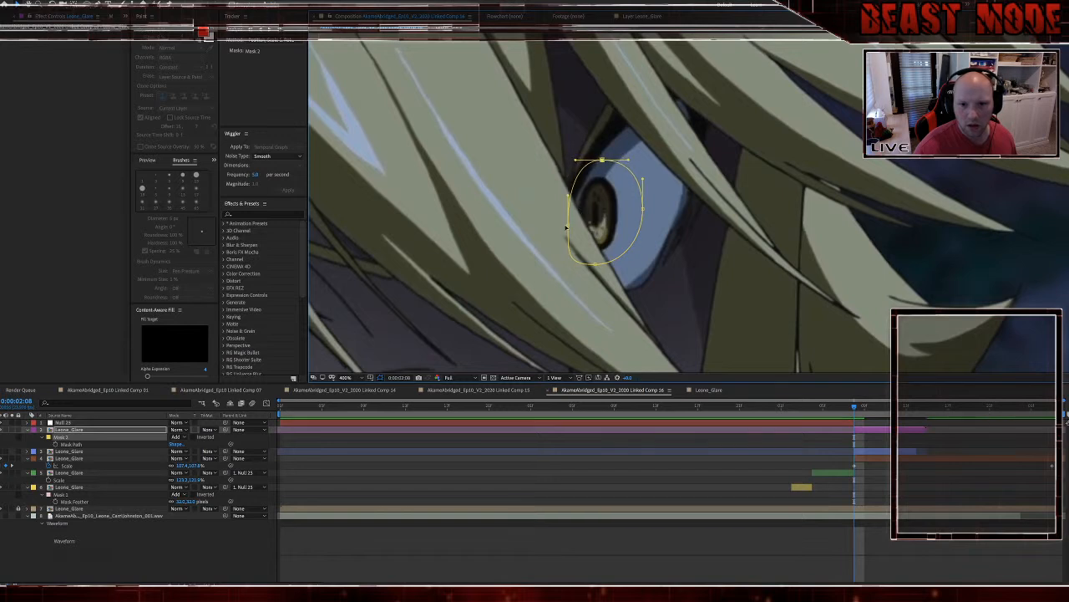
{"action": "left_click", "coordinate": [594, 265]}
{"action": "left_click_drag", "start_coordinate": [568, 267], "coordinate": [568, 236]}
Step: Set the Mask 2 feather on the magenta layer to 15 pixels
{"action": "key", "text": "f"}
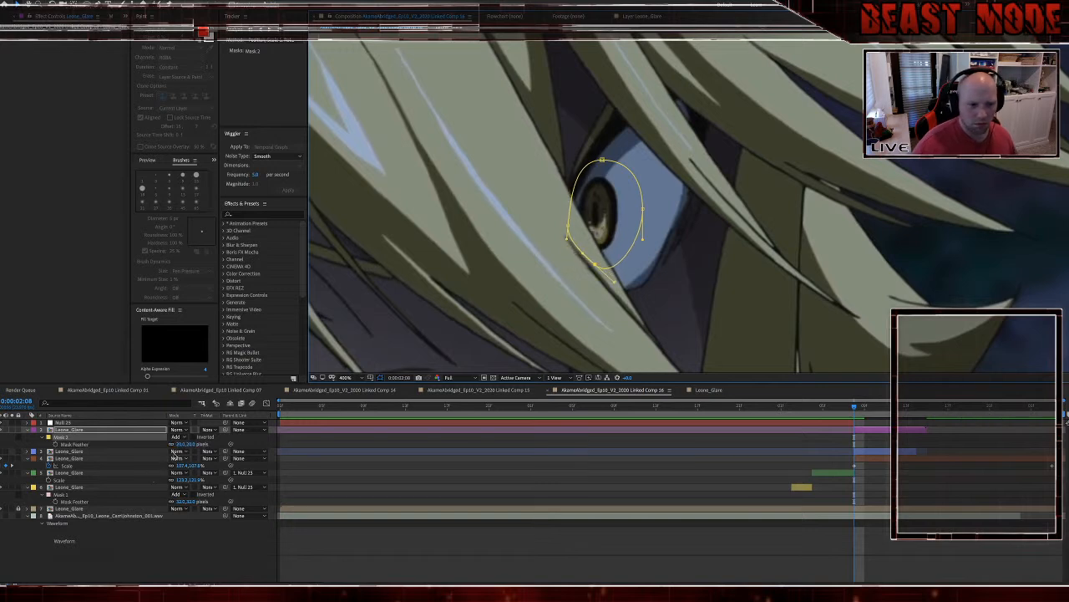
{"action": "left_click", "coordinate": [180, 445]}
{"action": "type", "text": "15"}
{"action": "key", "text": "Return"}
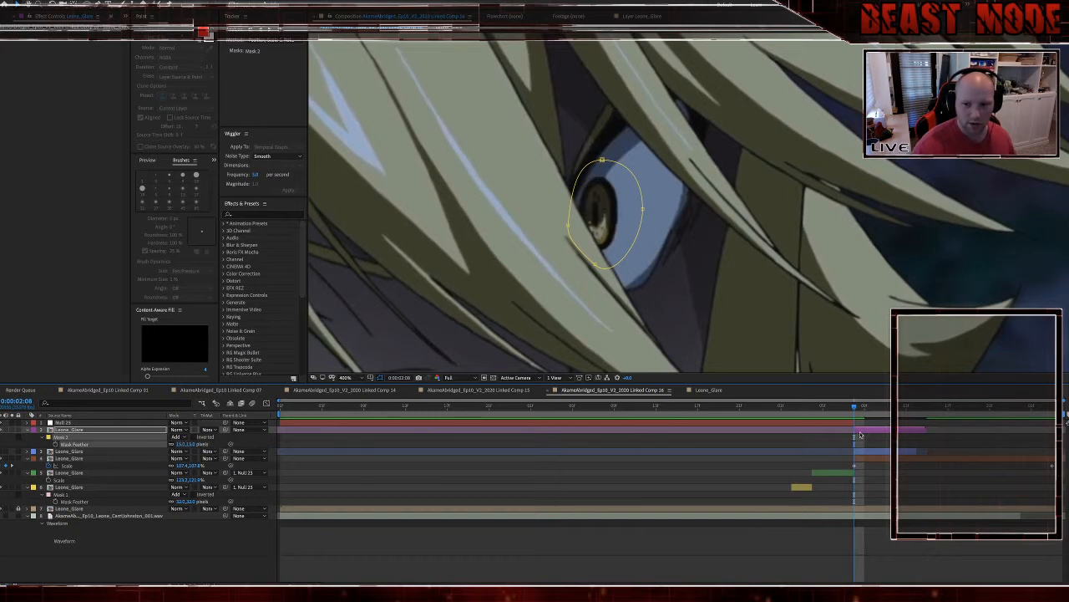
Step: Keyframe Scale and Position on the magenta iris layer at 0:00:02:08 and delete its motion tracker keyframes
{"action": "key", "text": "s"}
{"action": "key", "text": "p"}
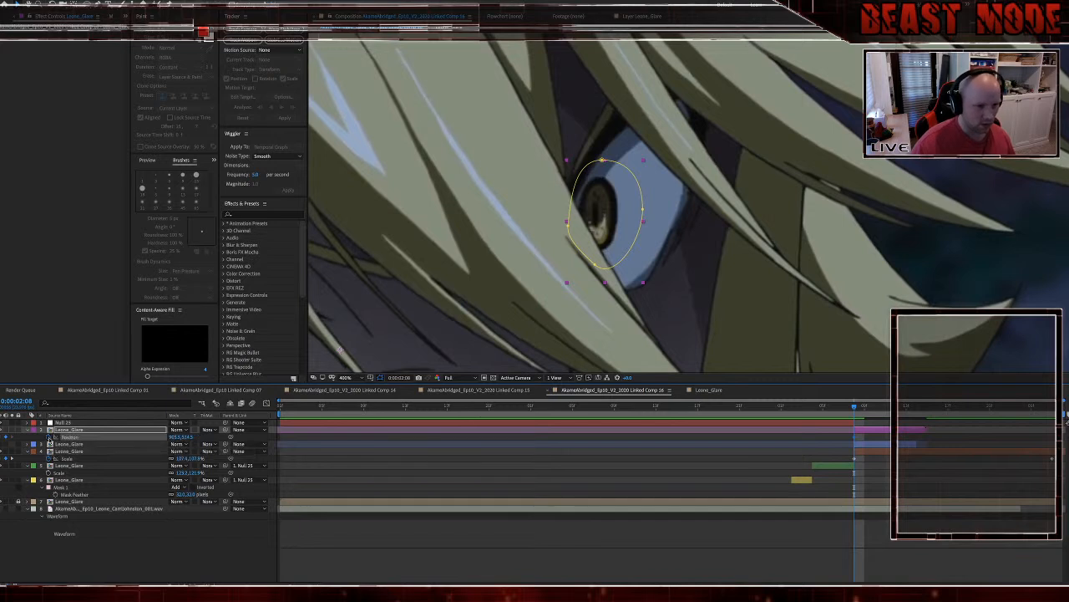
{"action": "key", "text": "u"}
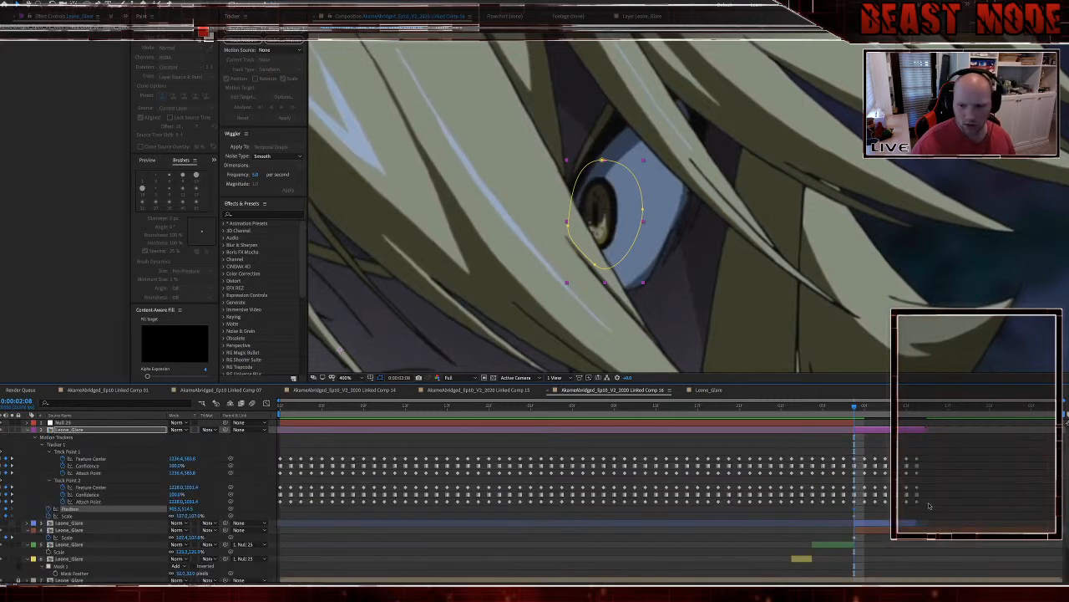
{"action": "left_click", "coordinate": [928, 505]}
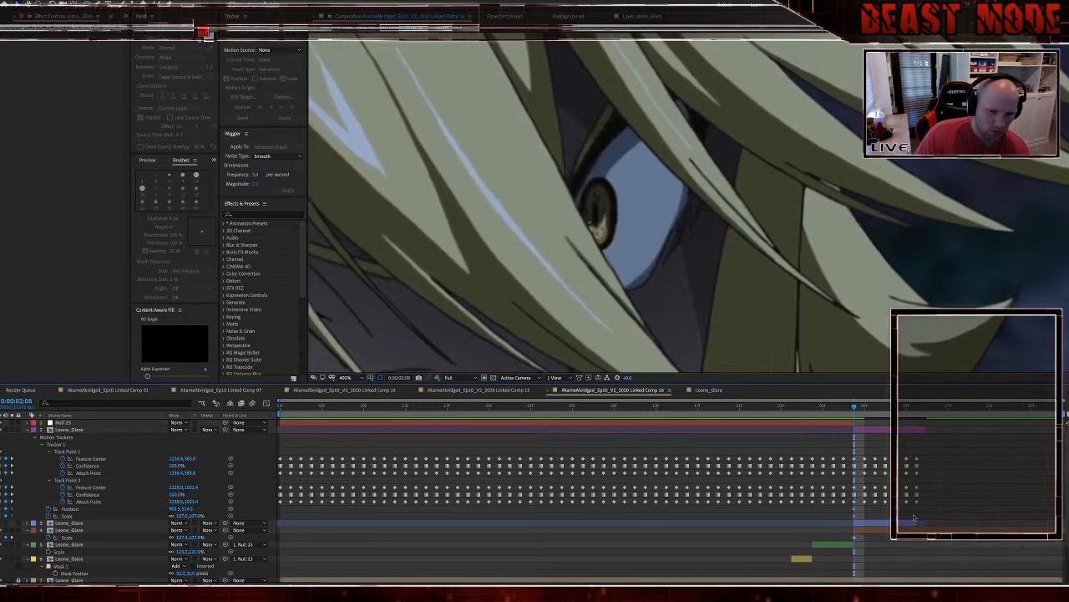
{"action": "left_click_drag", "start_coordinate": [925, 504], "coordinate": [271, 452]}
{"action": "key", "text": "Delete"}
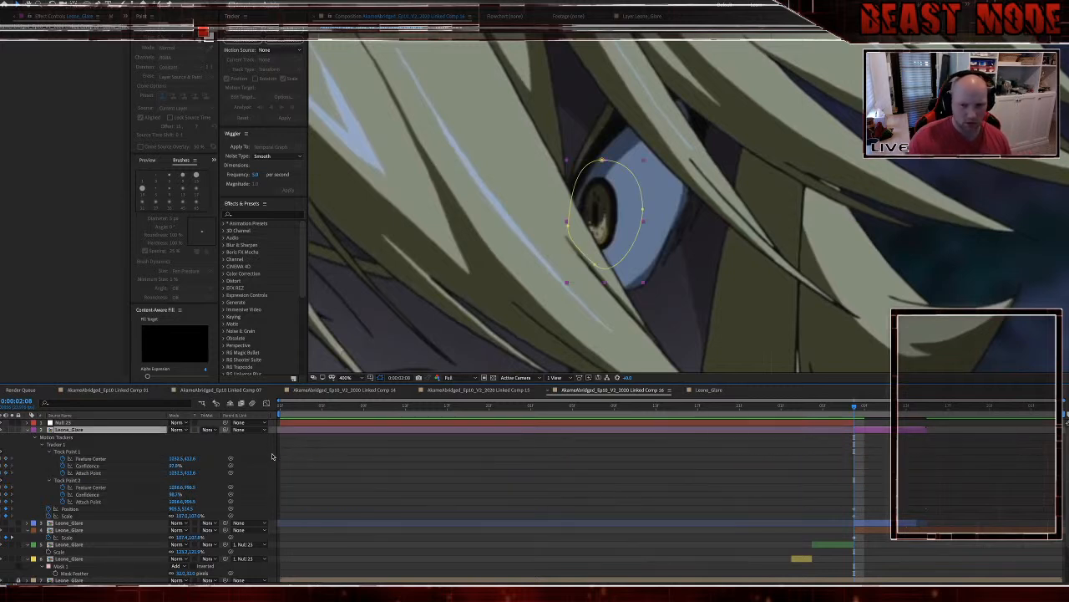
{"action": "left_click", "coordinate": [30, 431]}
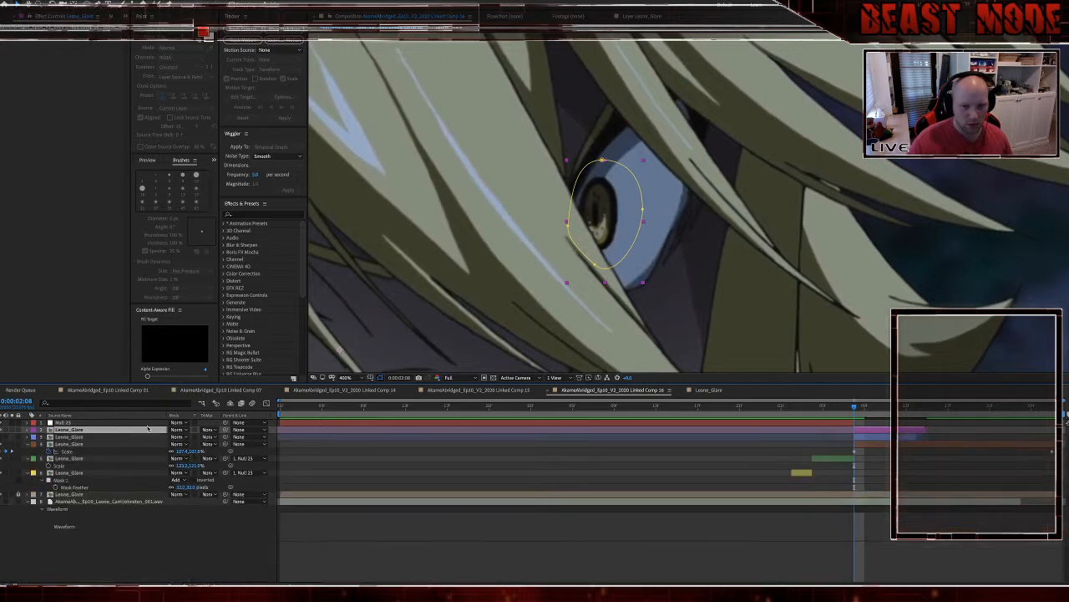
Step: Step frame by frame between 0:00:02:07 and 0:00:02:14 to check the far iris against the eye's movement
{"action": "key", "text": "Page_Down"}
{"action": "key", "text": "Page_Down"}
{"action": "key", "text": "Page_Down"}
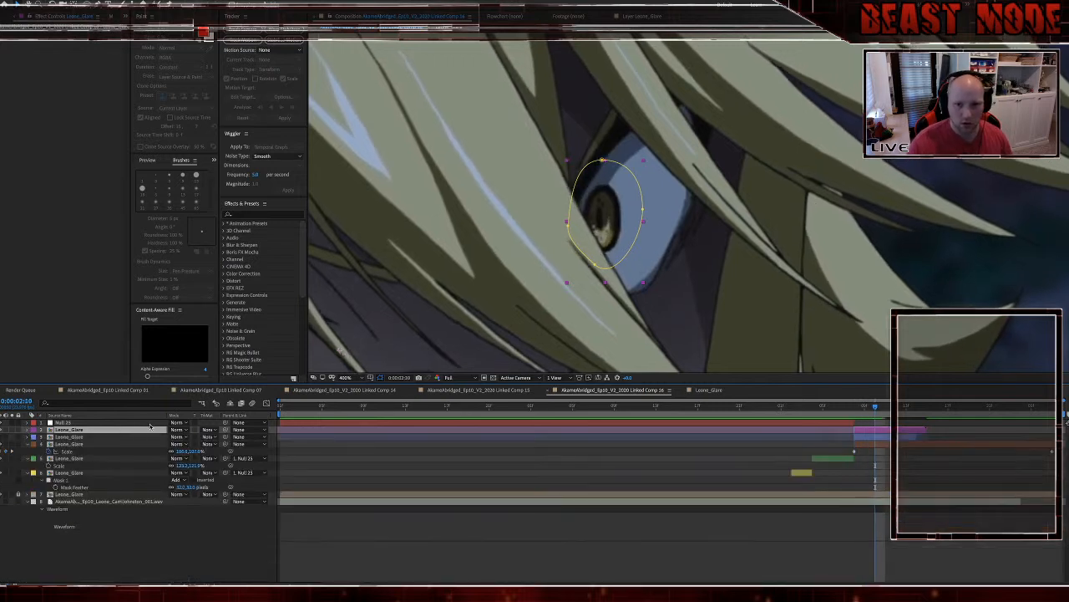
{"action": "key", "text": "Page_Down"}
{"action": "left_click", "coordinate": [724, 544]}
{"action": "key", "text": "Page_Down"}
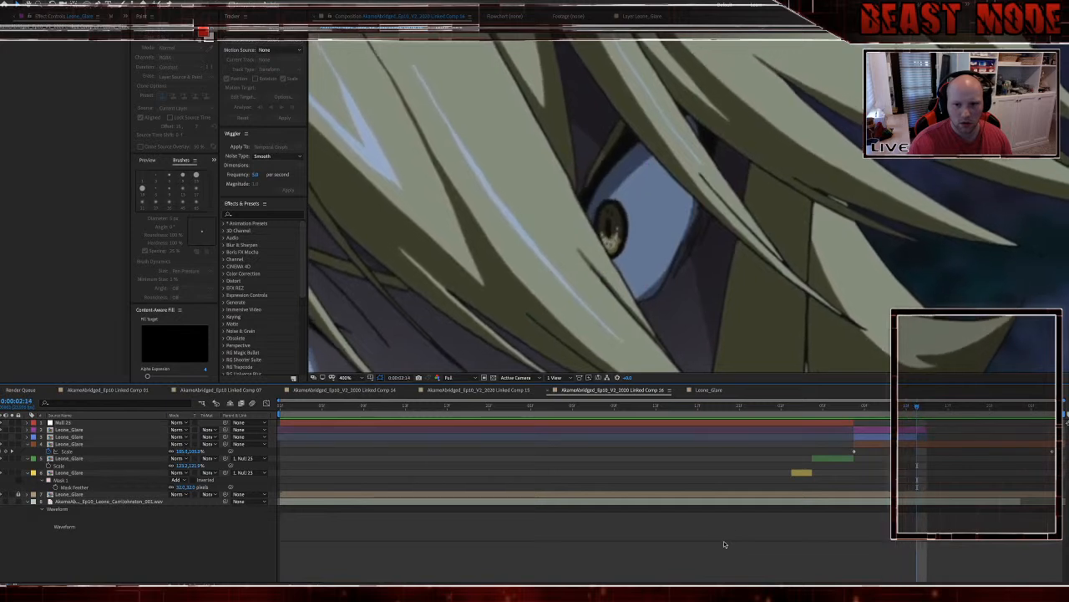
{"action": "key", "text": "Page_Up"}
{"action": "key", "text": "Page_Up"}
{"action": "key", "text": "Page_Up"}
{"action": "key", "text": "Page_Up"}
{"action": "key", "text": "Page_Up"}
{"action": "key", "text": "Page_Up"}
{"action": "key", "text": "Page_Up"}
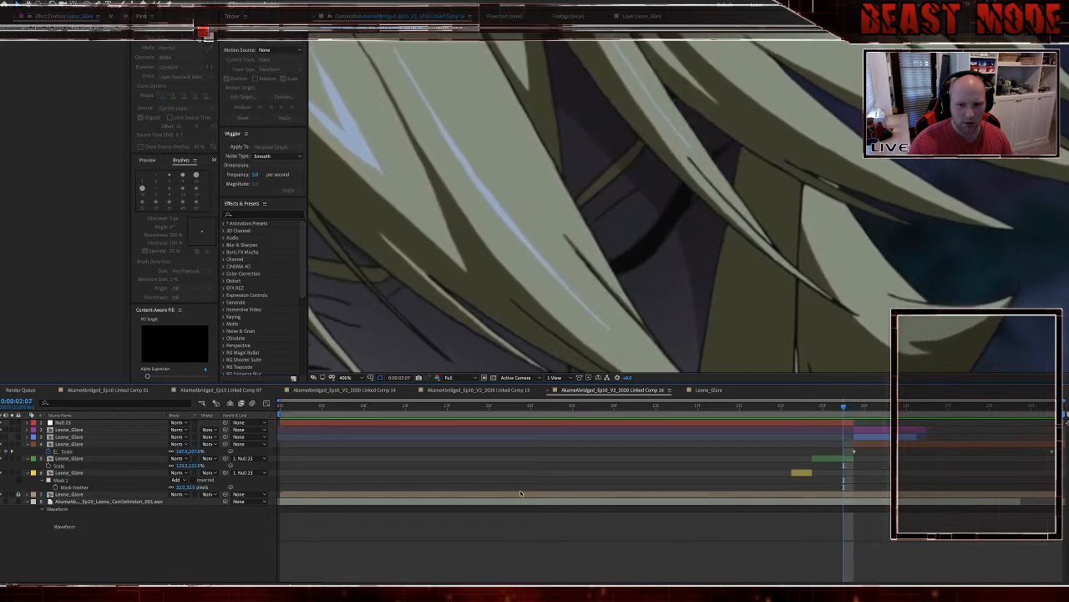
{"action": "key", "text": "Page_Down"}
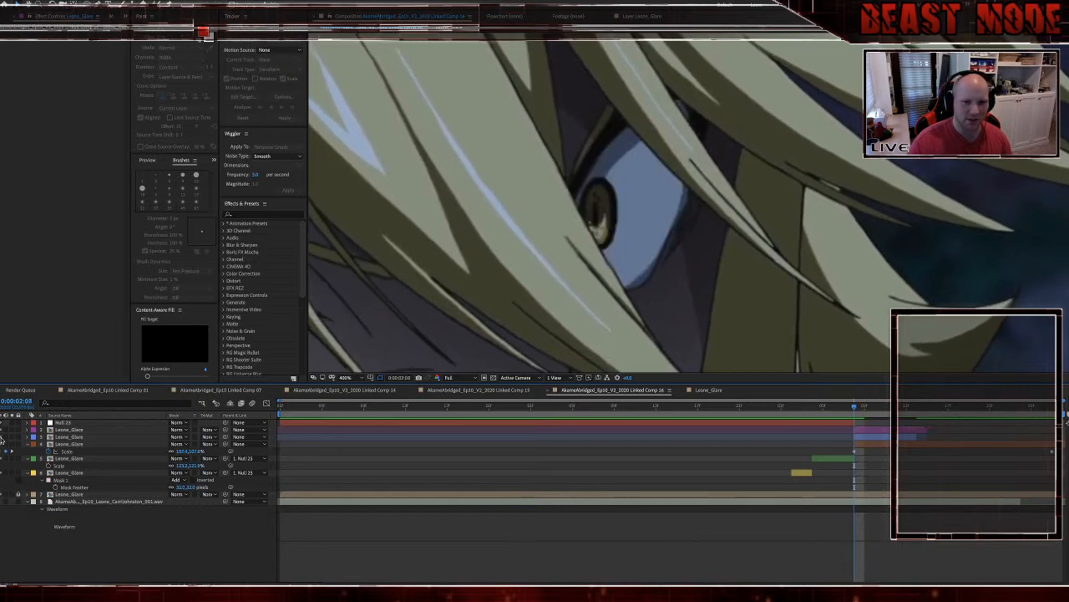
Step: Play back the end of the blink from 0:00:02:04 to check the wide-open eyes in motion
{"action": "scroll", "coordinate": [630, 284], "scroll_direction": "down", "scroll_amount": 3}
{"action": "left_click", "coordinate": [814, 407]}
{"action": "key", "text": "space"}
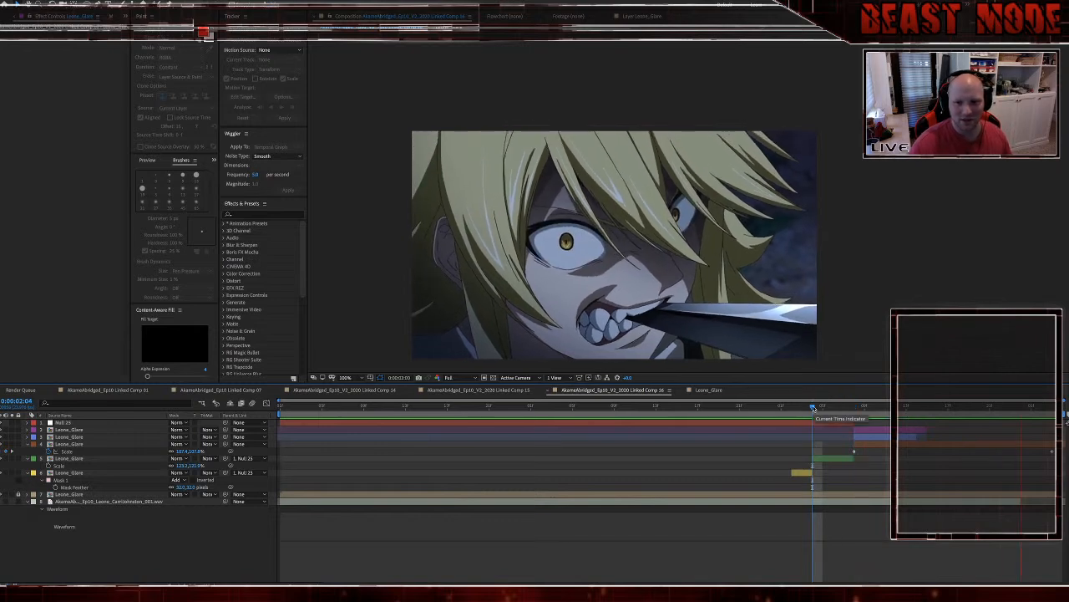
{"action": "key", "text": "space"}
Step: Reshape Mask 2 on the magenta layer at 0:00:02:13 so its outline follows the hair strand beside the far iris
{"action": "left_click", "coordinate": [857, 409]}
{"action": "left_click_drag", "start_coordinate": [857, 409], "coordinate": [923, 430]}
{"action": "left_click", "coordinate": [924, 429]}
{"action": "key", "text": "Page_Up"}
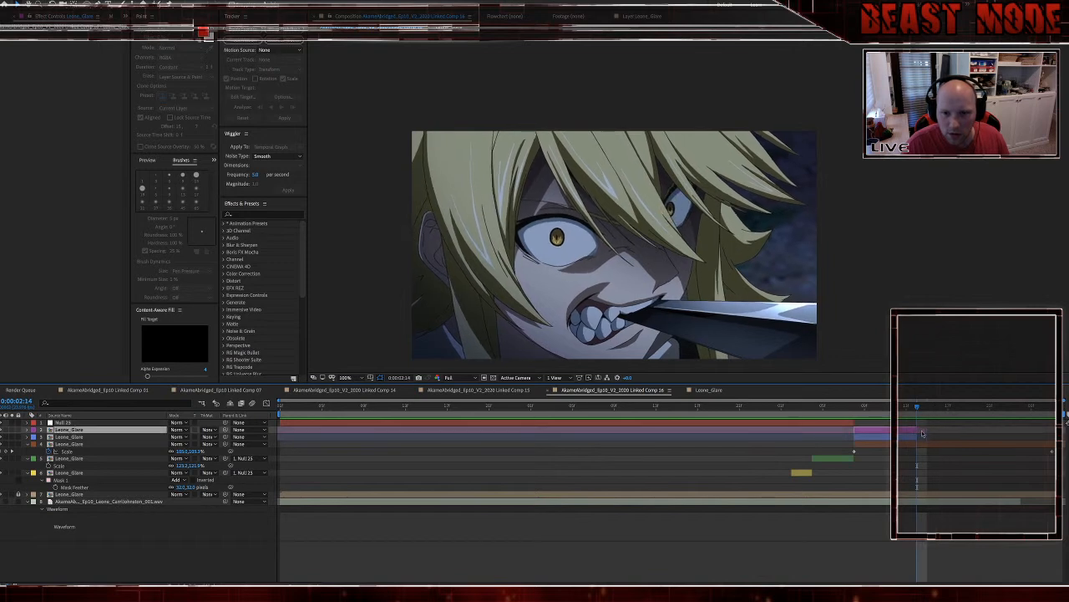
{"action": "scroll", "coordinate": [677, 202], "scroll_direction": "up", "scroll_amount": 4}
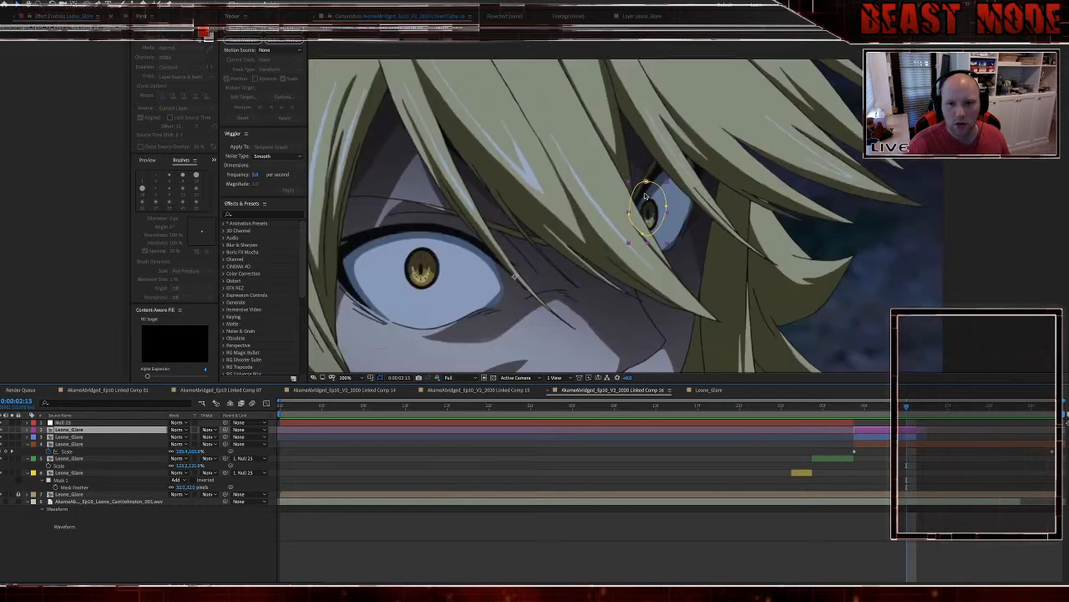
{"action": "mouse_move", "coordinate": [602, 161]}
{"action": "left_mouse_down"}
{"action": "mouse_move", "coordinate": [584, 198]}
{"action": "mouse_move", "coordinate": [618, 166]}
{"action": "left_mouse_up"}
{"action": "left_click", "coordinate": [576, 193]}
{"action": "left_click_drag", "start_coordinate": [568, 225], "coordinate": [579, 225]}
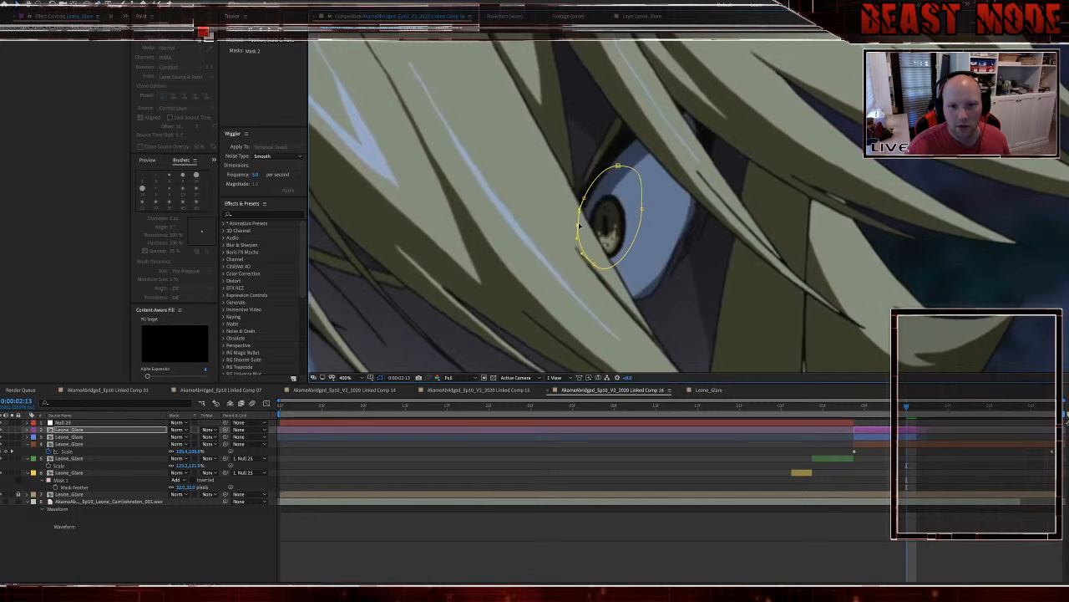
{"action": "left_click_drag", "start_coordinate": [595, 265], "coordinate": [598, 264]}
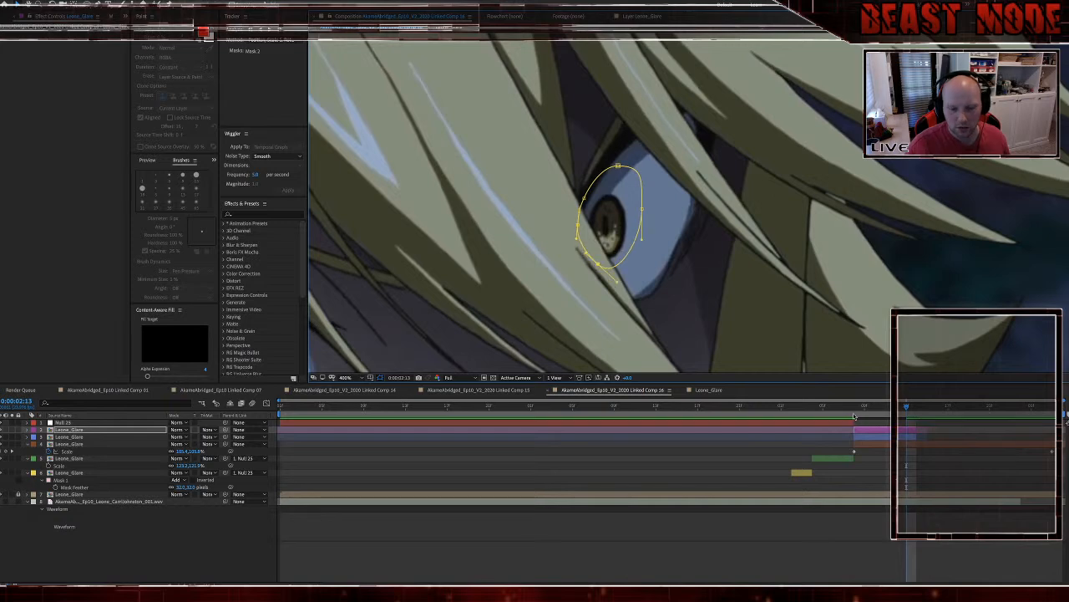
Step: Play back the animation from 0:00:01:19 and from the beginning to judge the blink's timing against the voice audio
{"action": "left_click", "coordinate": [717, 415]}
{"action": "key", "text": "space"}
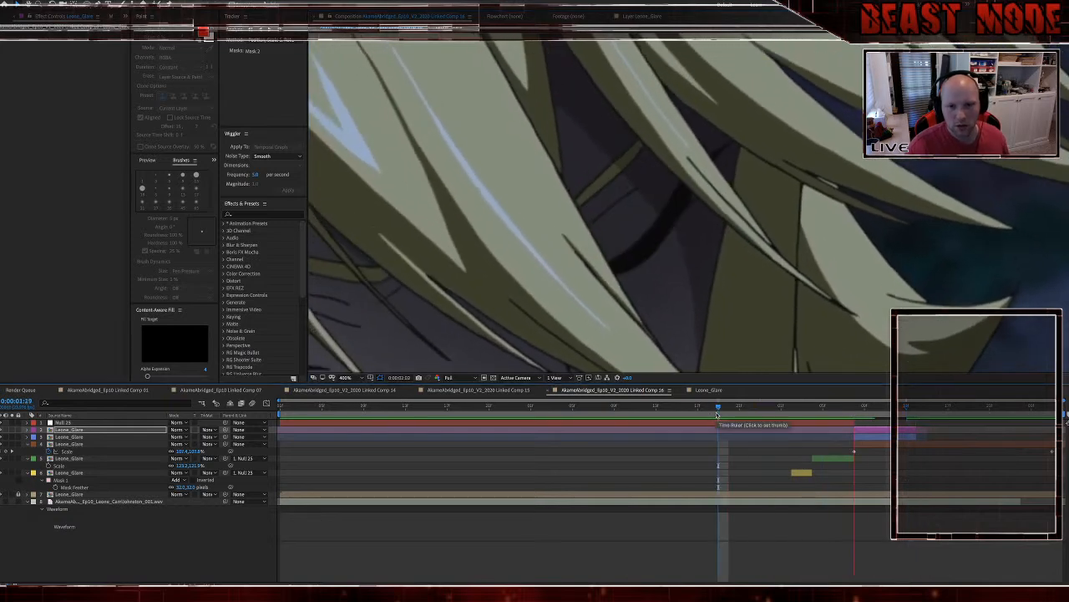
{"action": "key", "text": "space"}
{"action": "scroll", "coordinate": [630, 264], "scroll_direction": "down", "scroll_amount": 3}
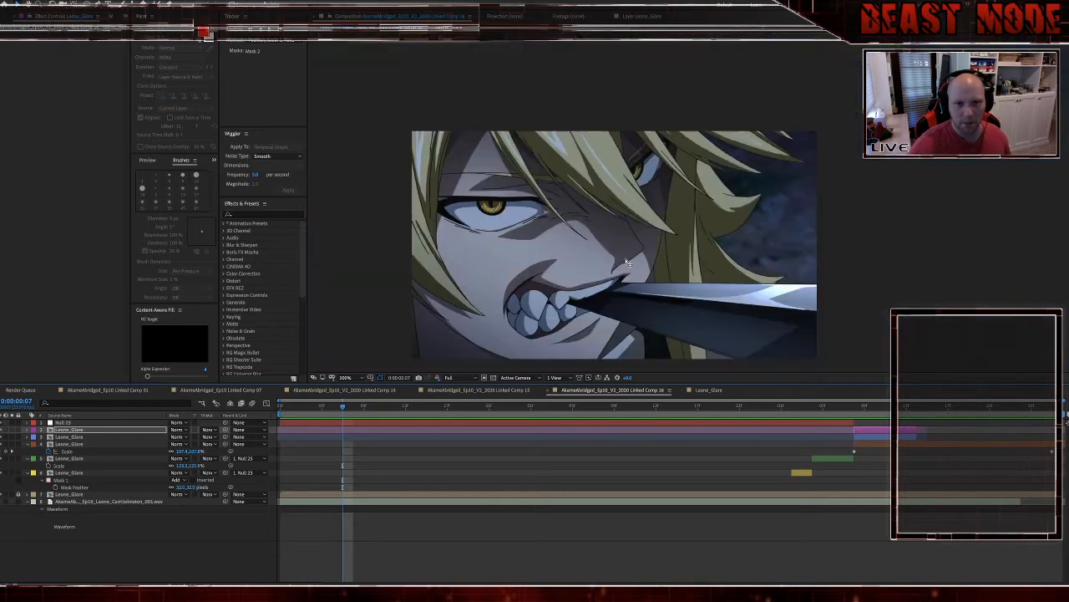
{"action": "scroll", "coordinate": [479, 243], "scroll_direction": "up", "scroll_amount": 1}
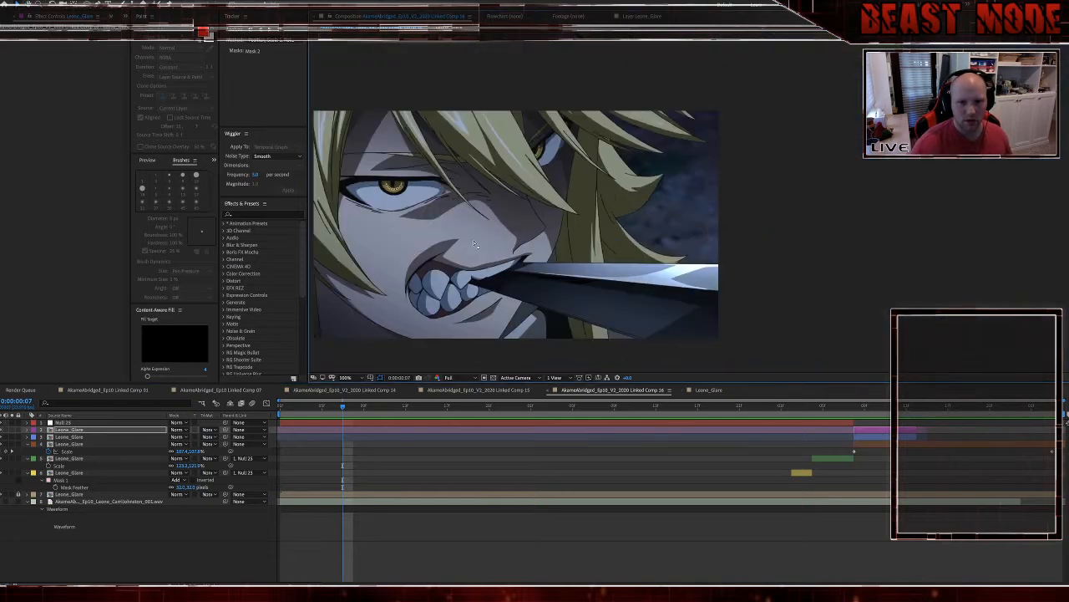
{"action": "left_click_drag", "start_coordinate": [469, 240], "coordinate": [567, 235]}
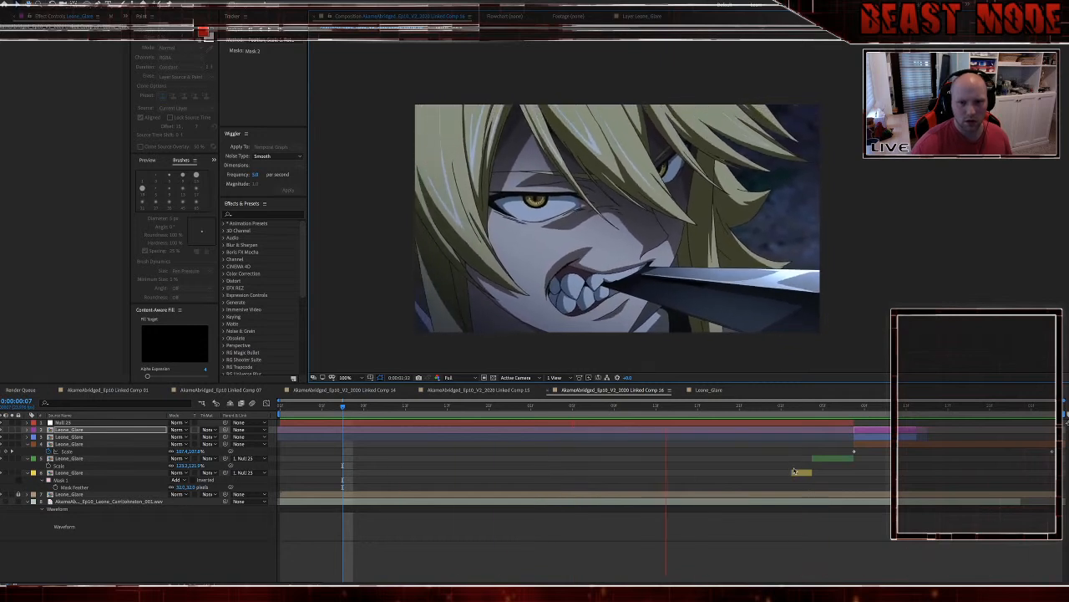
{"action": "key", "text": "space"}
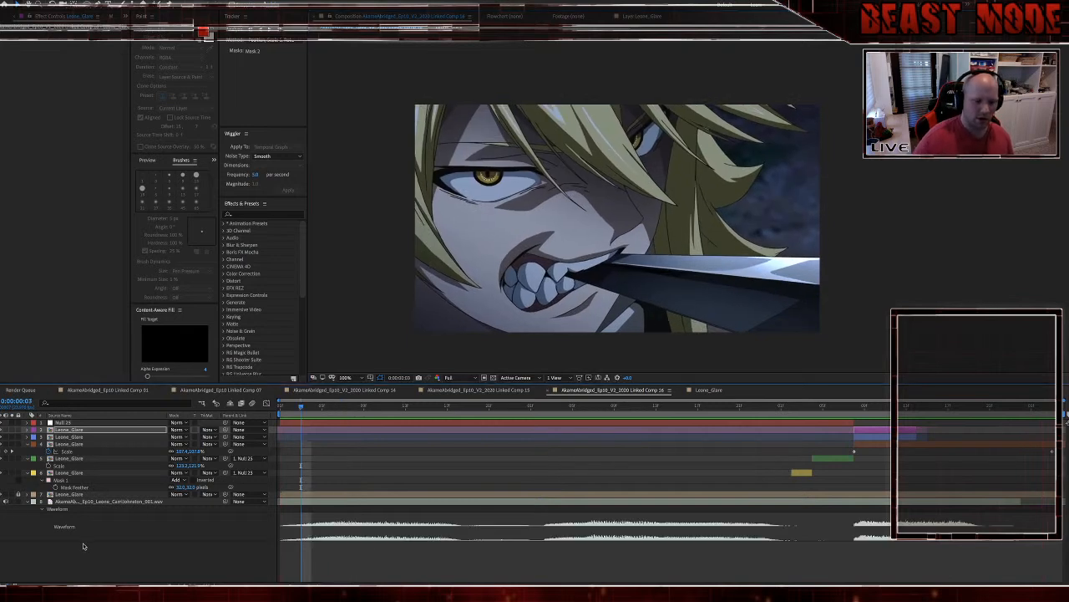
{"action": "key", "text": "space"}
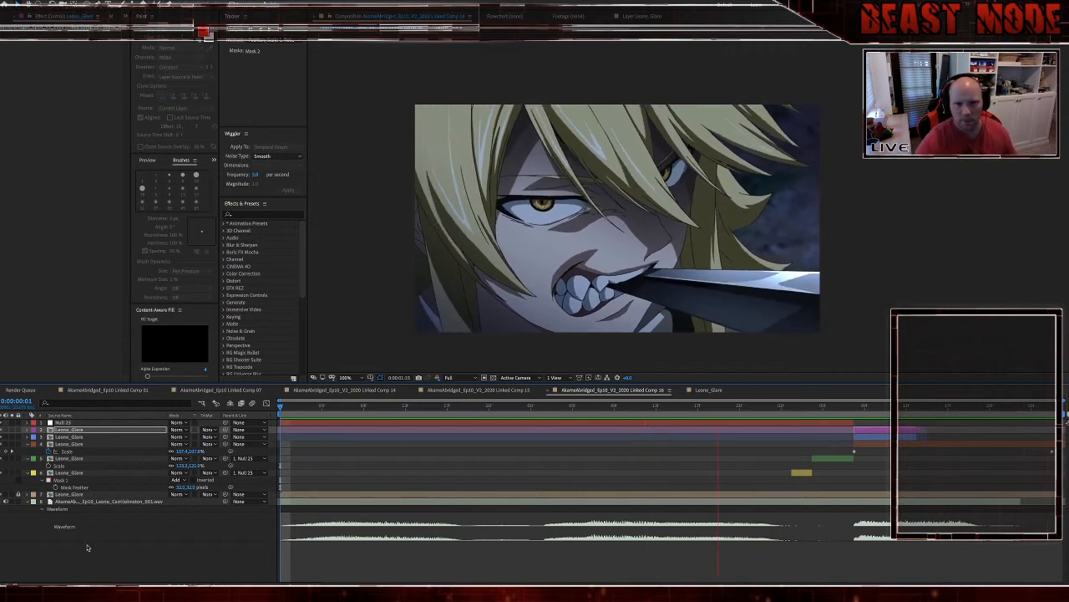
{"action": "key", "text": "space"}
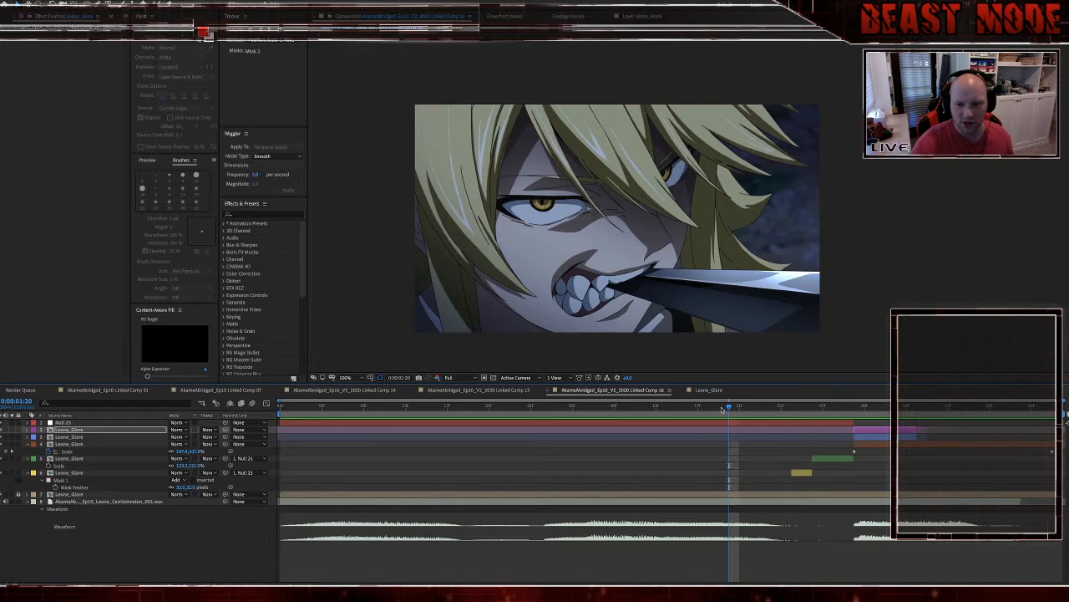
Step: Move the yellow half-closed eye layer to start at 0:00:01:17 and extend the green closed-eye layer's start back to 0:00:01:19
{"action": "key", "text": "Page_Up"}
{"action": "key", "text": "Page_Up"}
{"action": "key", "text": "Page_Up"}
{"action": "left_click", "coordinate": [801, 474]}
{"action": "left_click_drag", "start_coordinate": [801, 474], "coordinate": [707, 474]}
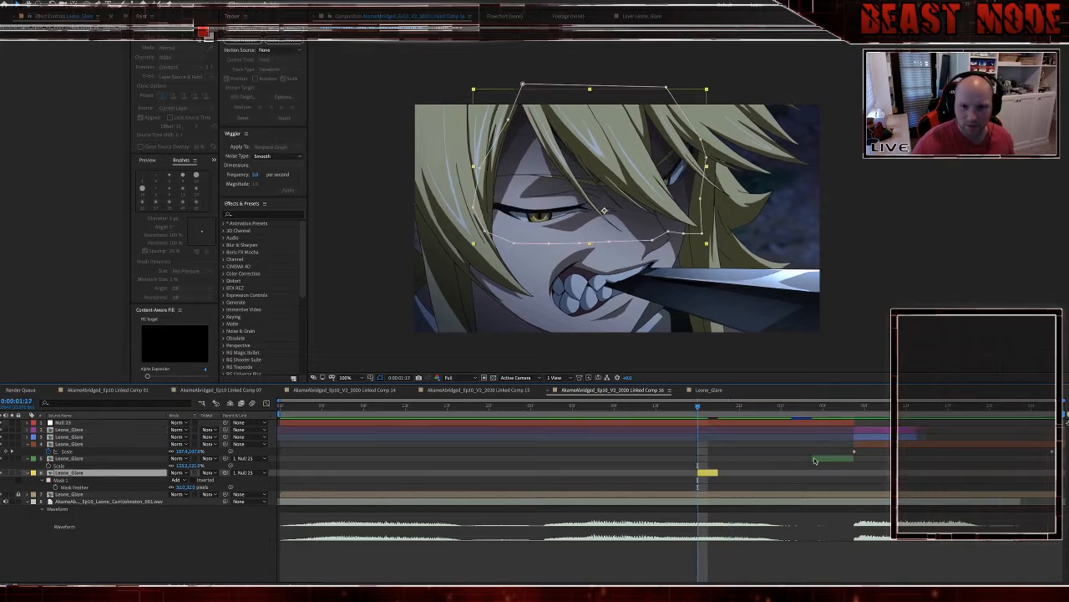
{"action": "left_click_drag", "start_coordinate": [816, 460], "coordinate": [719, 459]}
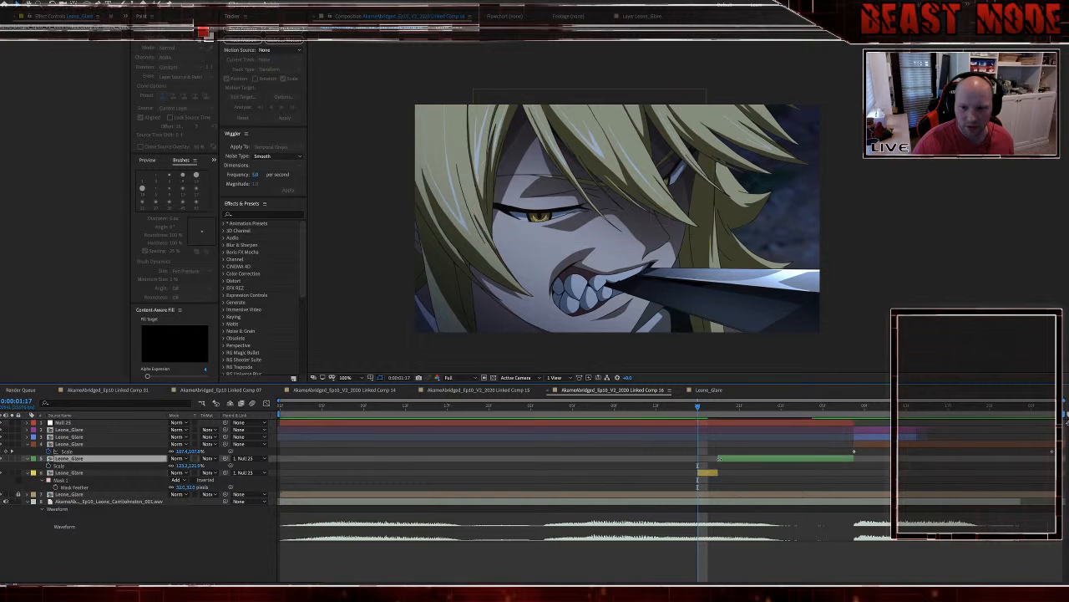
Step: Review the retimed blink, stepping frame by frame from 0:00:01:17 to 0:00:01:20
{"action": "left_click", "coordinate": [777, 544]}
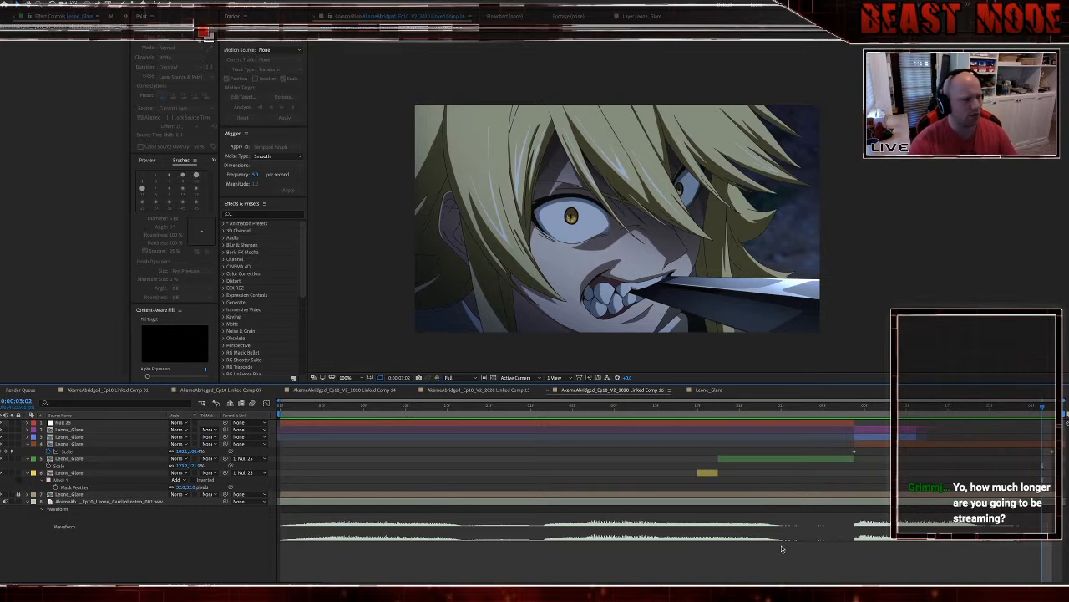
{"action": "left_click", "coordinate": [697, 409]}
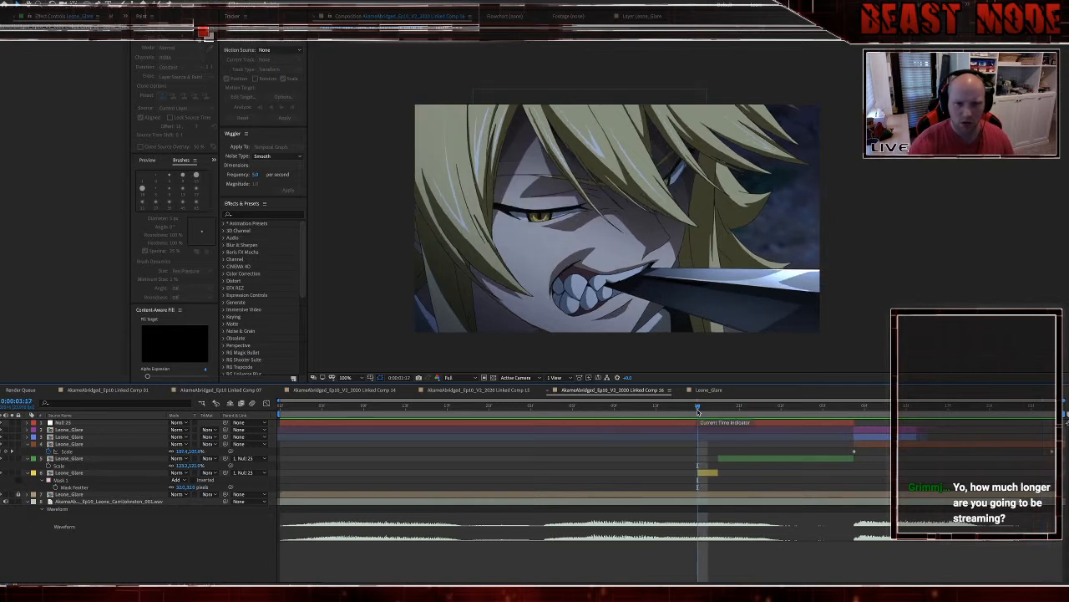
{"action": "key", "text": "Page_Down"}
{"action": "key", "text": "Page_Down"}
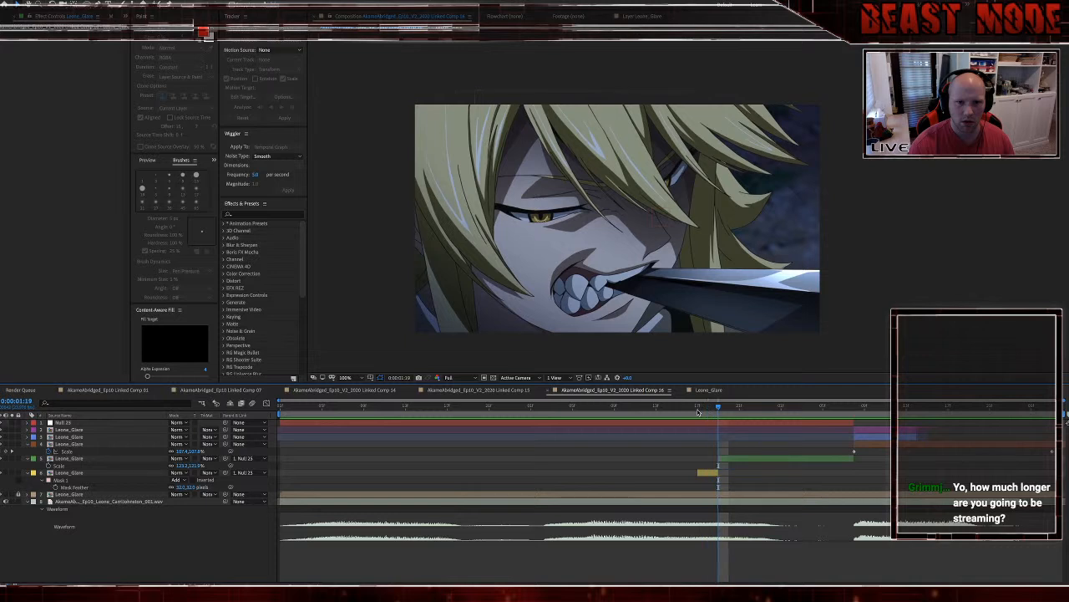
{"action": "key", "text": "Page_Down"}
Step: Delete all Track Point 1 and Track Point 2 keyframes from the green closed-eye layer and collapse its properties
{"action": "left_click", "coordinate": [731, 460]}
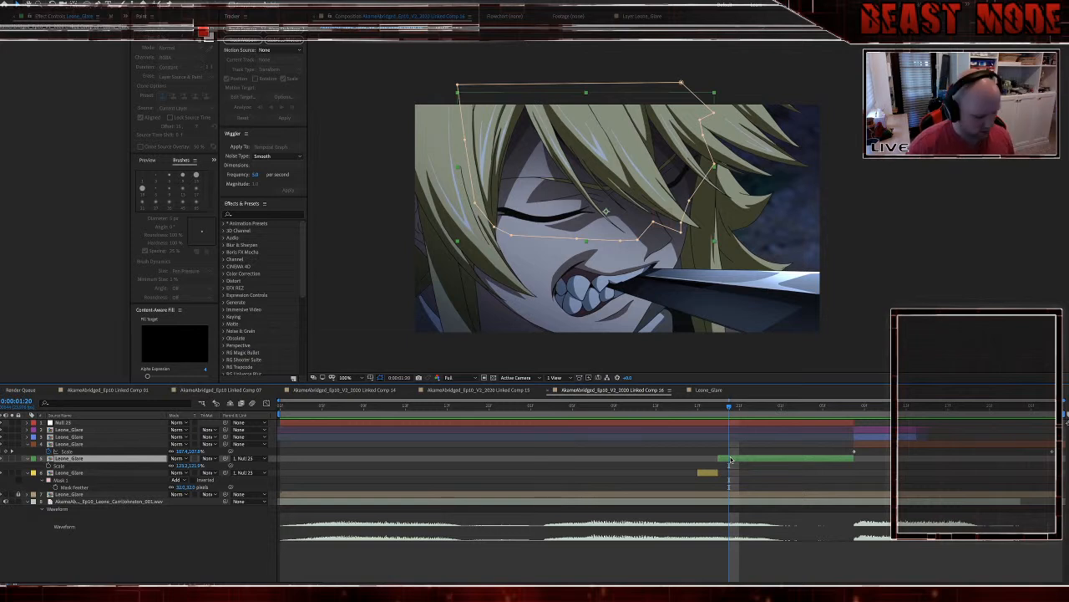
{"action": "key", "text": "u"}
{"action": "left_click_drag", "start_coordinate": [991, 538], "coordinate": [340, 492]}
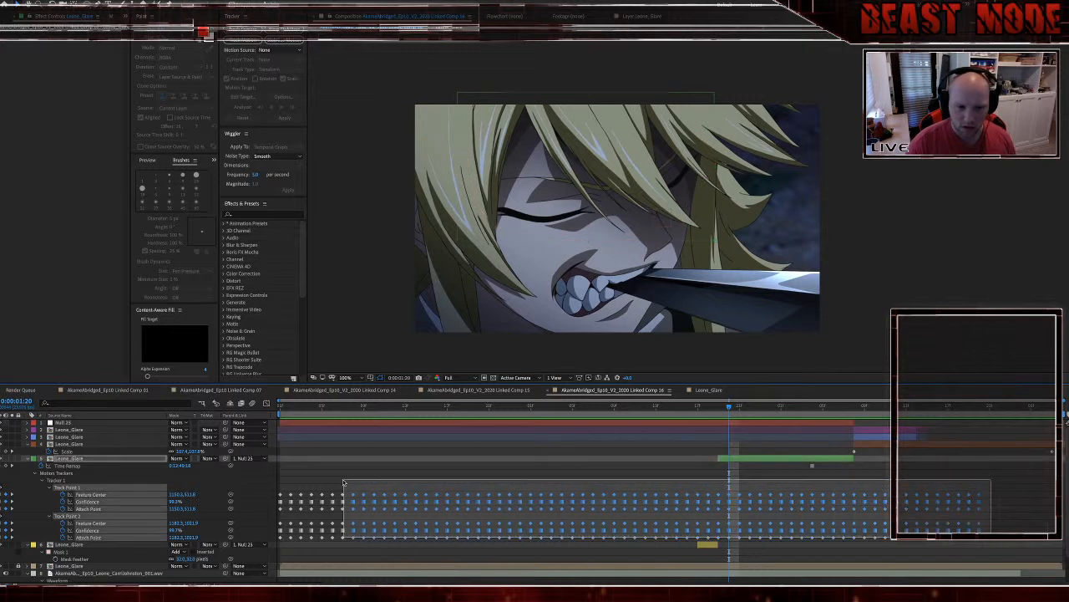
{"action": "key", "text": "Delete"}
{"action": "left_click_drag", "start_coordinate": [371, 528], "coordinate": [217, 482]}
{"action": "key", "text": "Delete"}
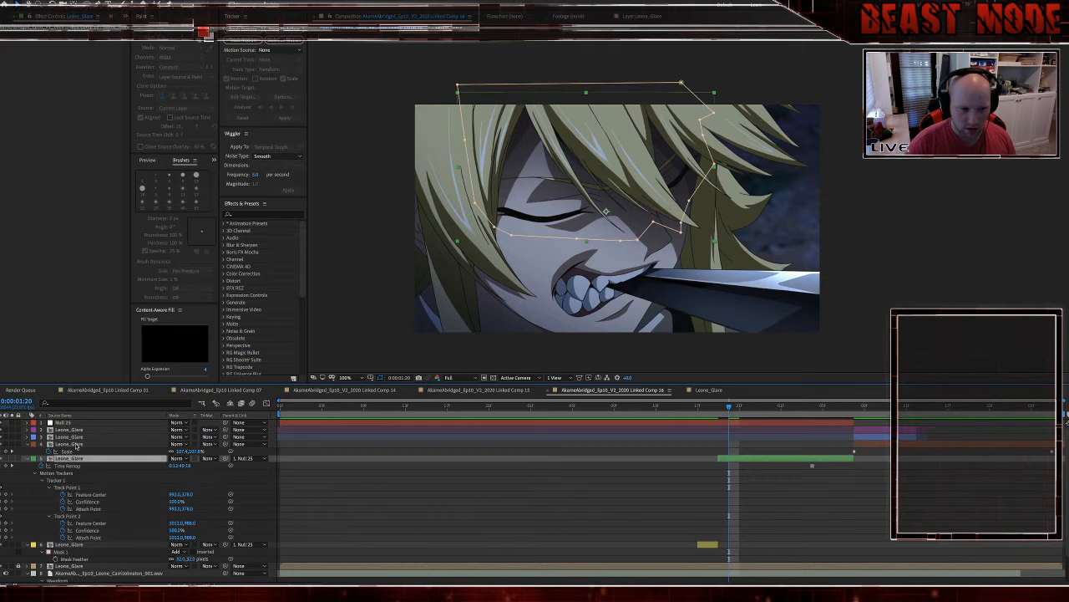
{"action": "left_click", "coordinate": [31, 459]}
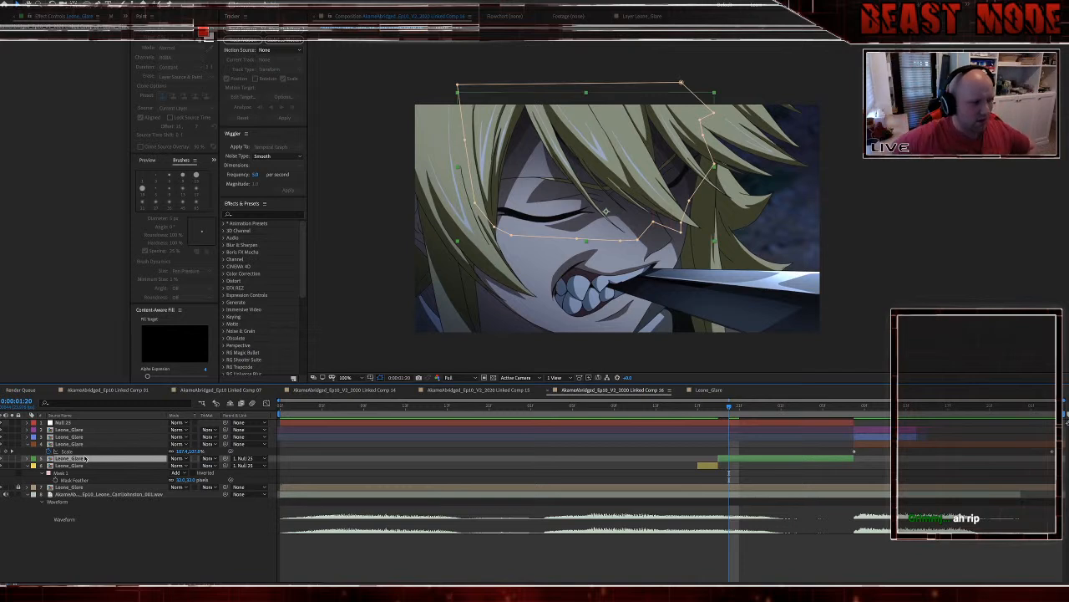
{"action": "left_click", "coordinate": [792, 568]}
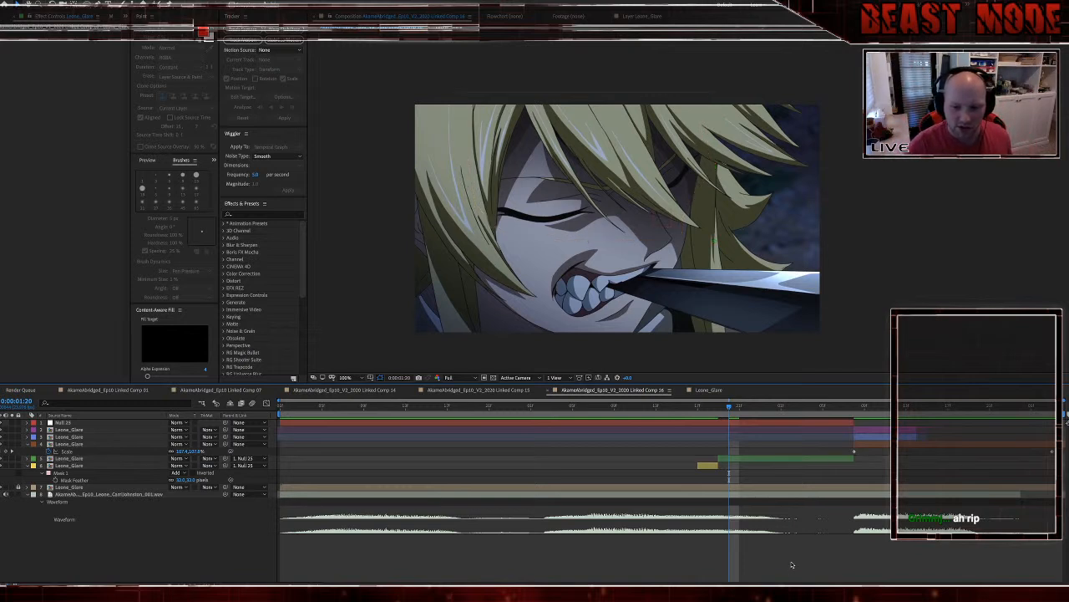
Step: Widen the green closed-eye layer very slightly at 0:00:01:19 to align it with the surrounding face and hair
{"action": "left_click_drag", "start_coordinate": [718, 410], "coordinate": [717, 412]}
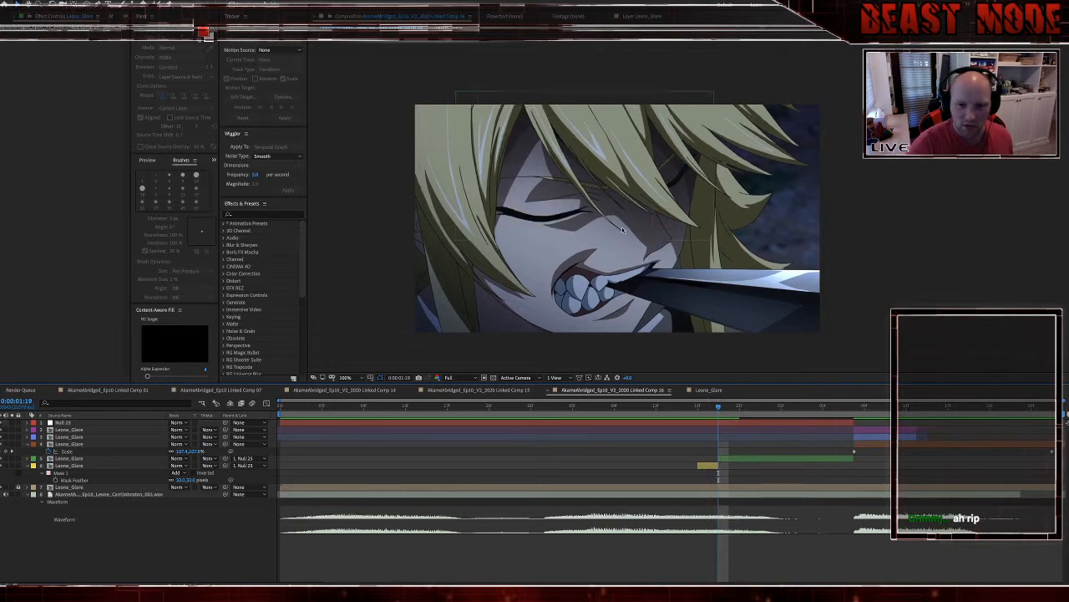
{"action": "scroll", "coordinate": [622, 226], "scroll_direction": "up", "scroll_amount": 2}
{"action": "left_click_drag", "start_coordinate": [578, 230], "coordinate": [735, 242]}
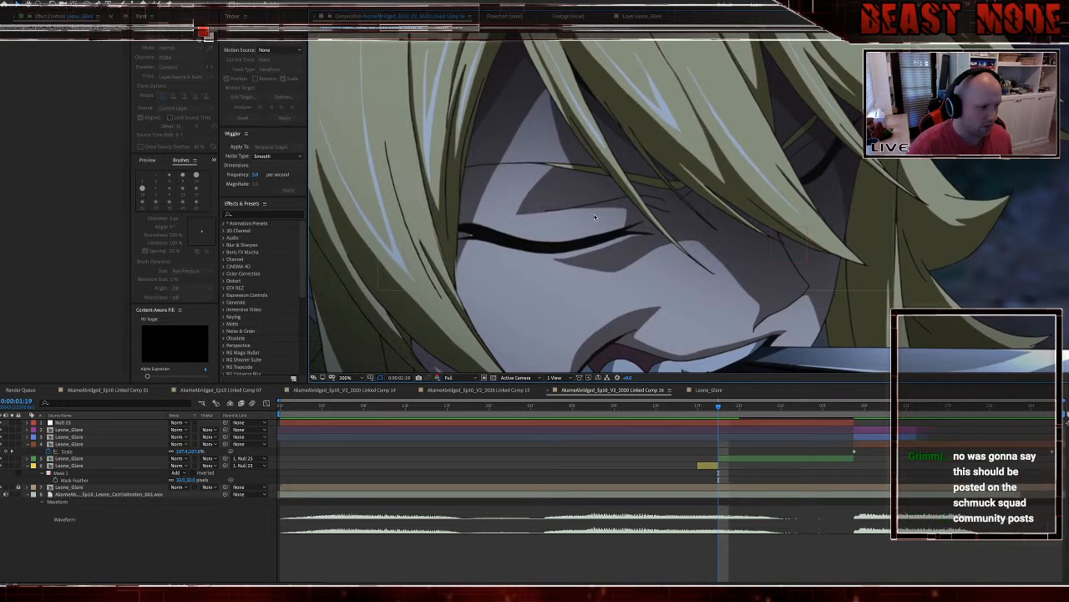
{"action": "left_click", "coordinate": [594, 216]}
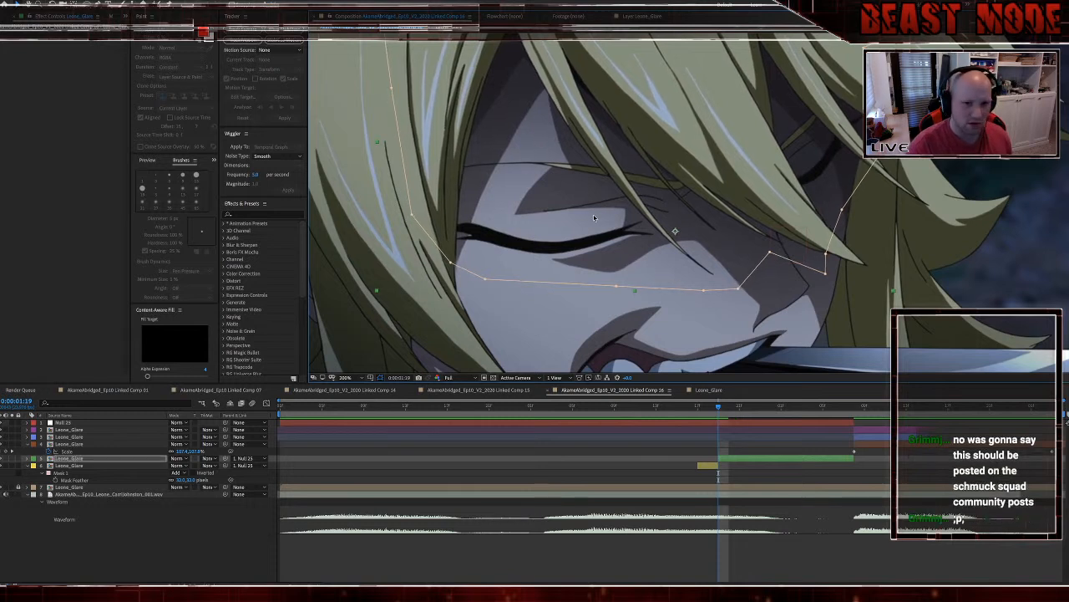
{"action": "left_click", "coordinate": [827, 547]}
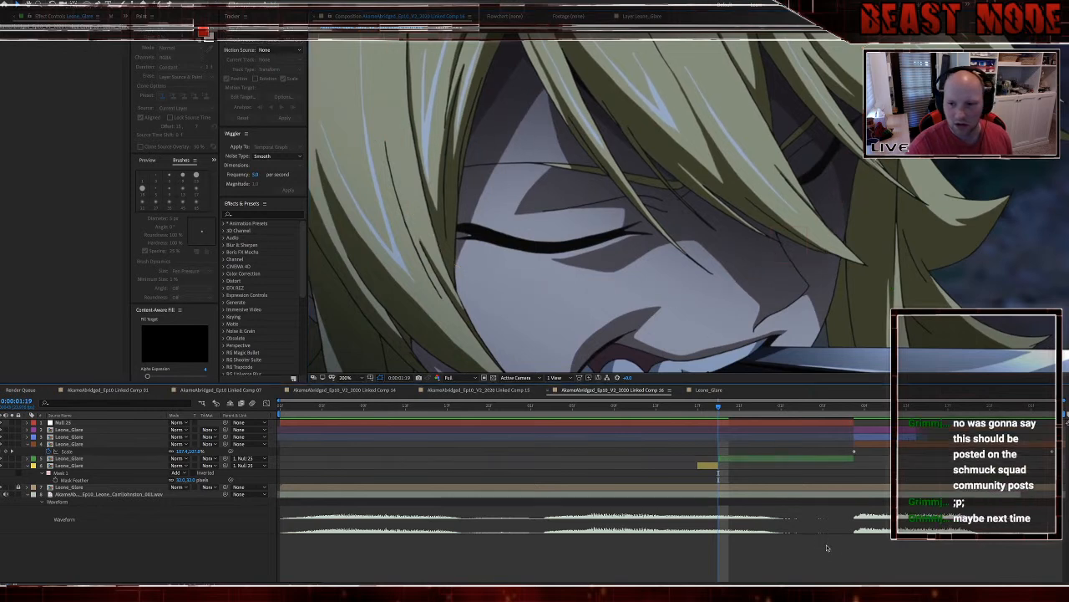
{"action": "left_click", "coordinate": [687, 203]}
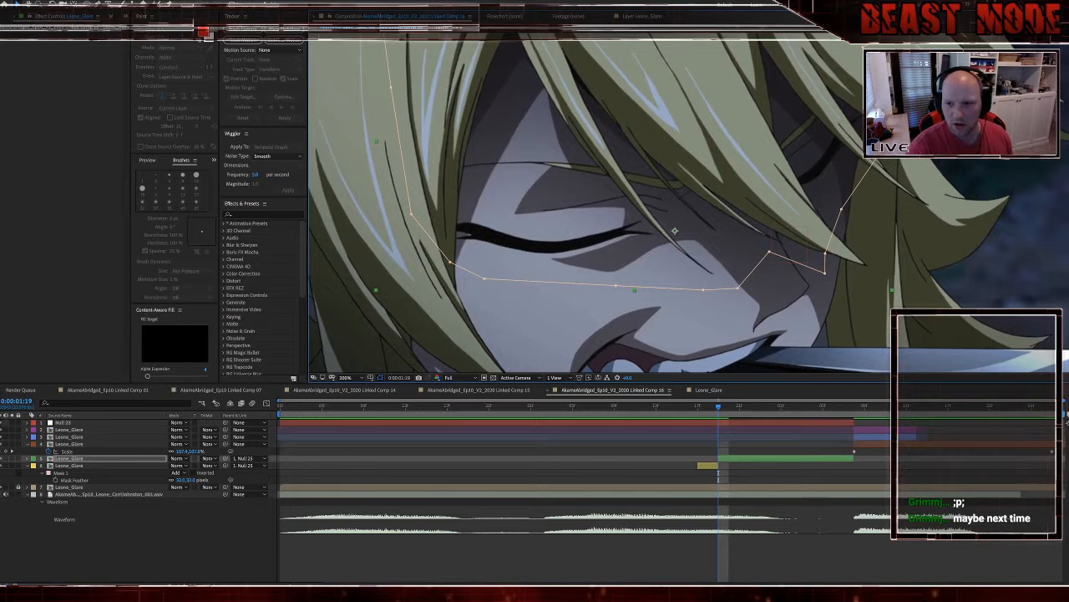
{"action": "key", "text": "ctrl+z"}
{"action": "key", "text": "ctrl+z"}
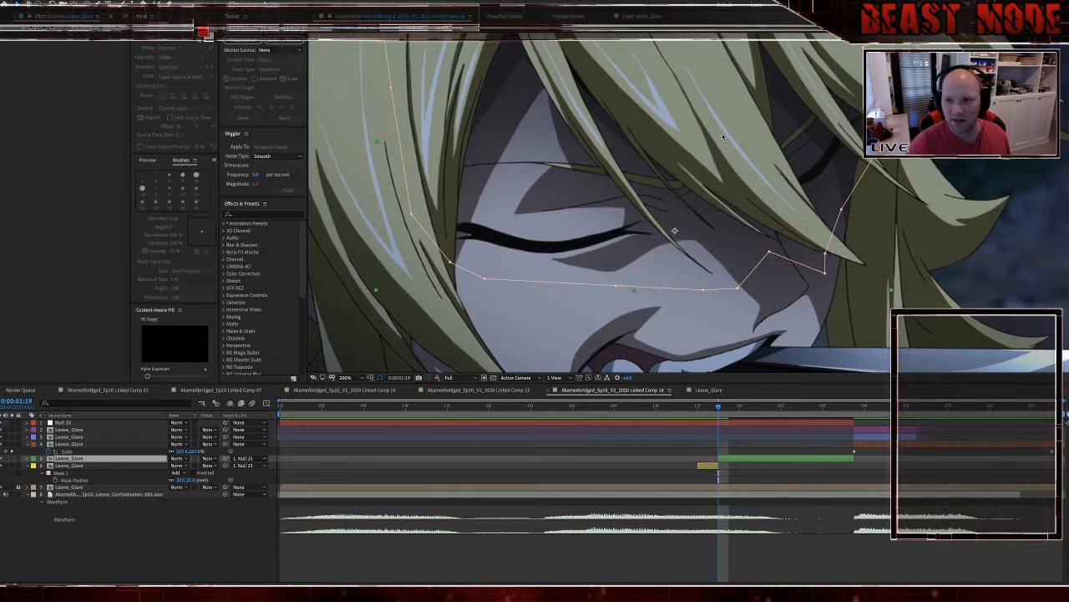
{"action": "left_click_drag", "start_coordinate": [891, 141], "coordinate": [894, 141]}
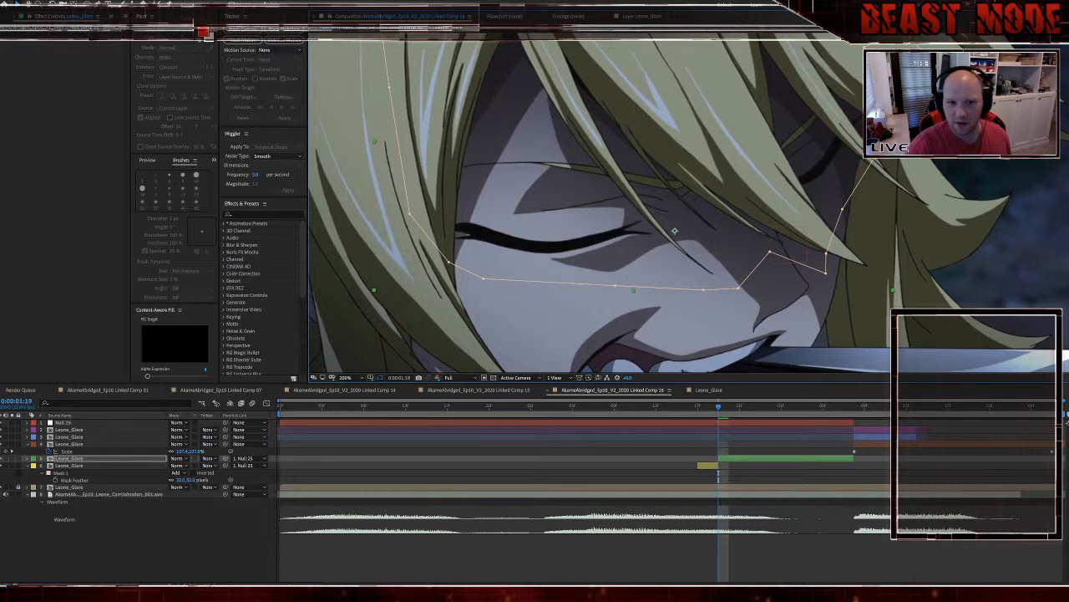
{"action": "left_click", "coordinate": [685, 546]}
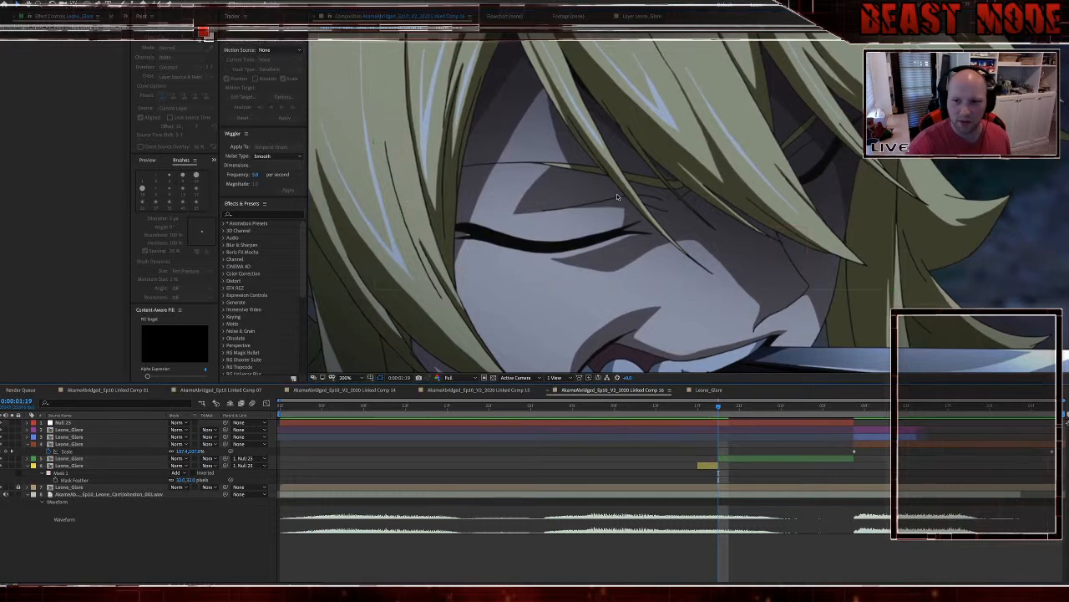
Step: Add a Position keyframe to the green closed-eye layer at 0:00:01:19
{"action": "scroll", "coordinate": [618, 191], "scroll_direction": "down", "scroll_amount": 2}
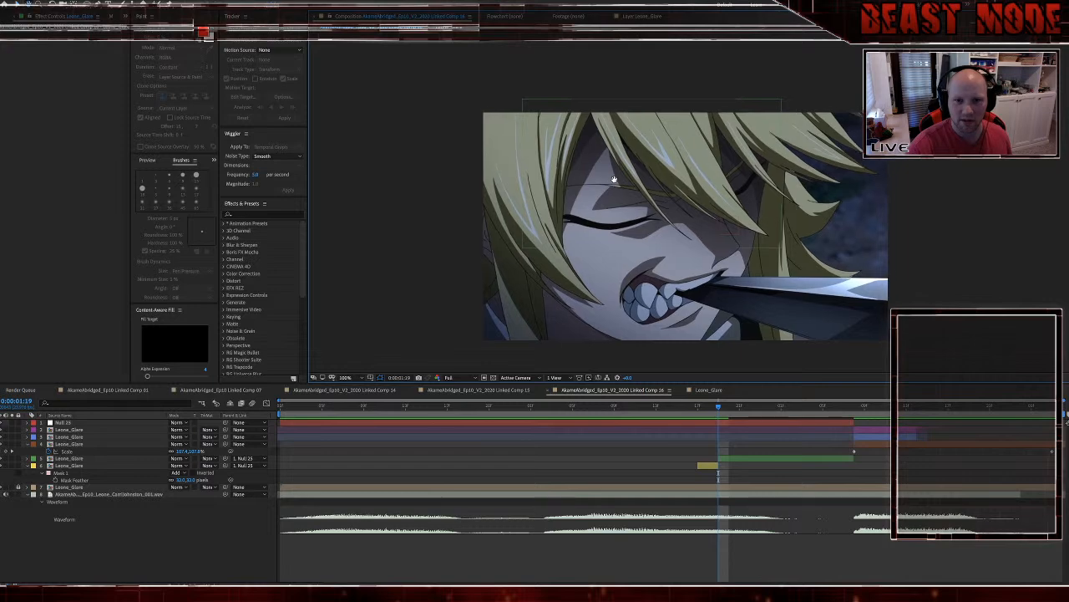
{"action": "scroll", "coordinate": [614, 179], "scroll_direction": "up", "scroll_amount": 2}
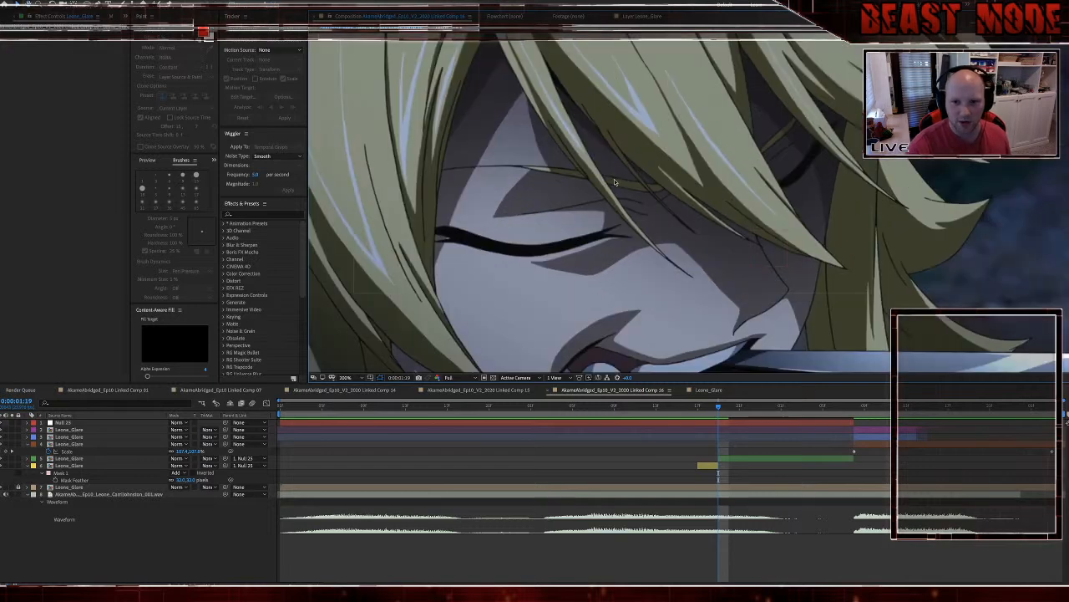
{"action": "key", "text": "p"}
{"action": "key", "text": "p"}
{"action": "key", "text": "p"}
{"action": "key", "text": "p"}
{"action": "left_click", "coordinate": [726, 451]}
{"action": "key", "text": "p"}
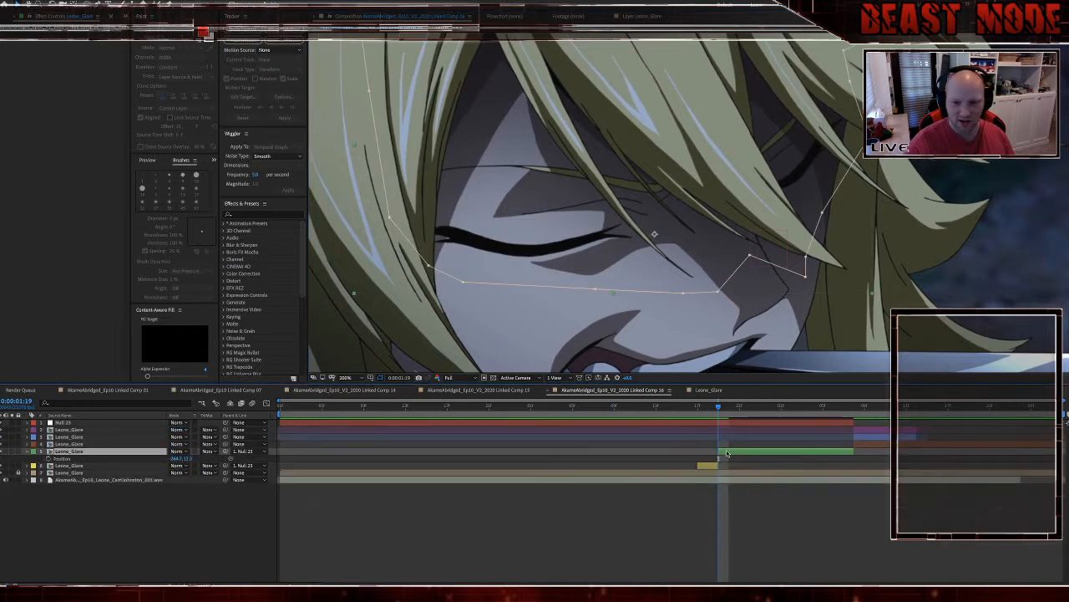
{"action": "left_click", "coordinate": [48, 459]}
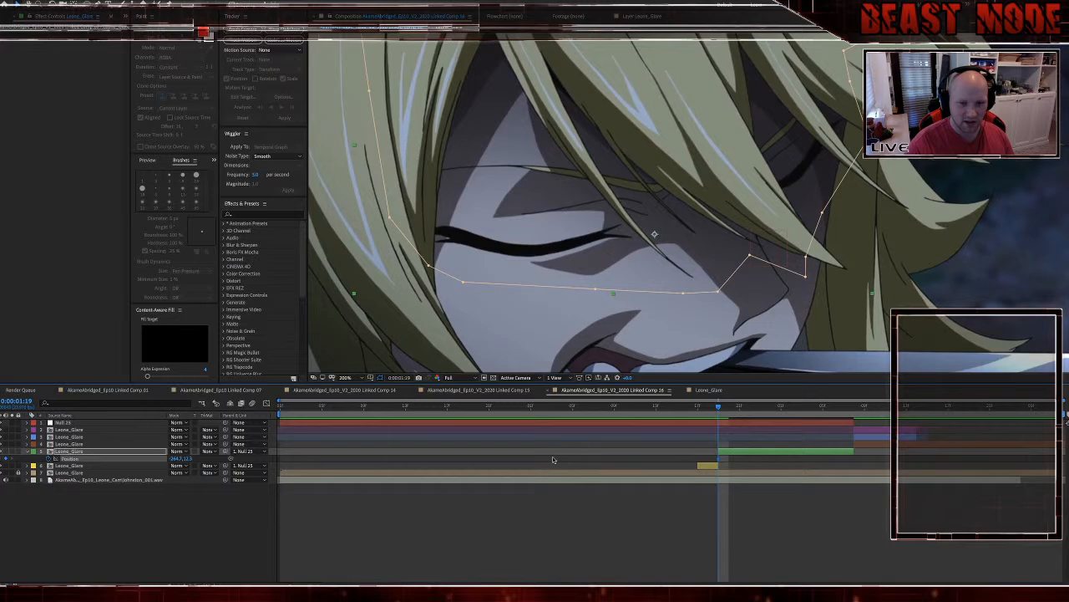
{"action": "scroll", "coordinate": [649, 252], "scroll_direction": "down", "scroll_amount": 1}
{"action": "left_click", "coordinate": [778, 537]}
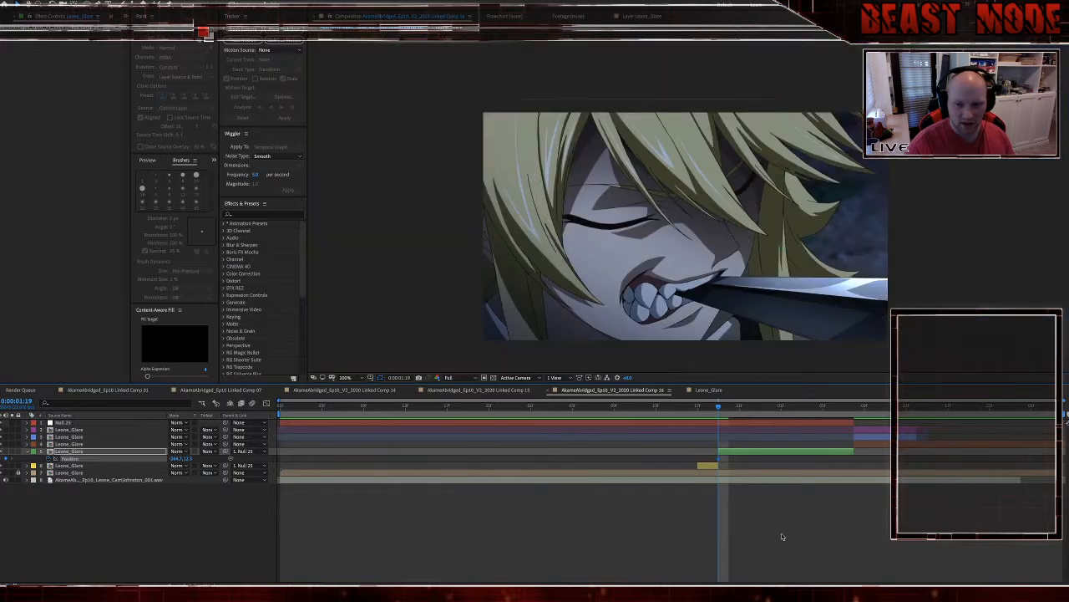
Step: Examine the green closed-eye layer's alignment with the face and hair frame by frame from 0:00:01:19 to 0:00:02:04
{"action": "scroll", "coordinate": [672, 218], "scroll_direction": "up", "scroll_amount": 1}
{"action": "left_click", "coordinate": [675, 186]}
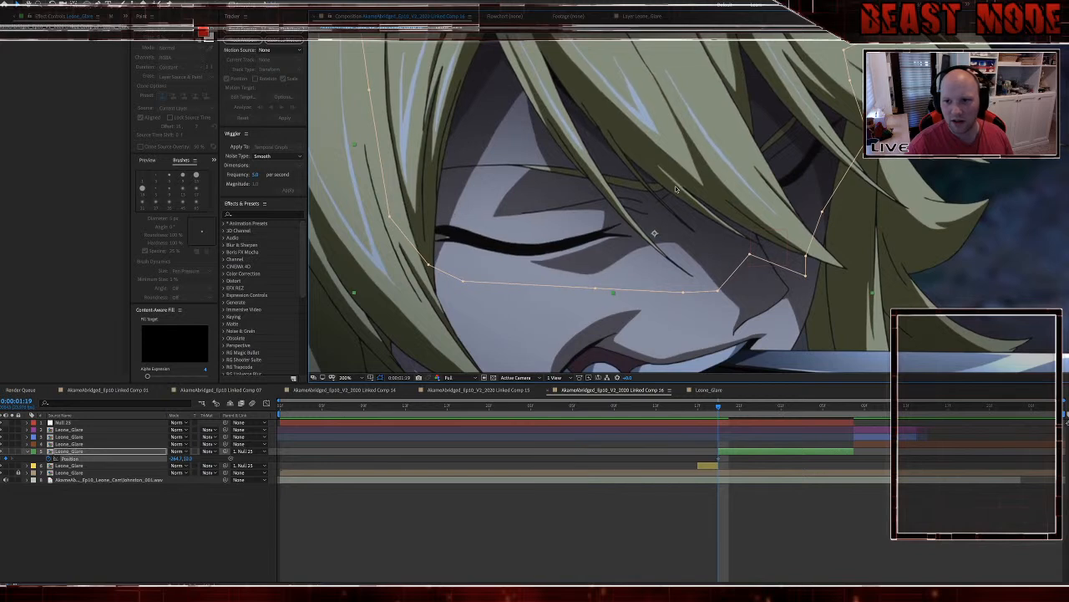
{"action": "left_click", "coordinate": [832, 501]}
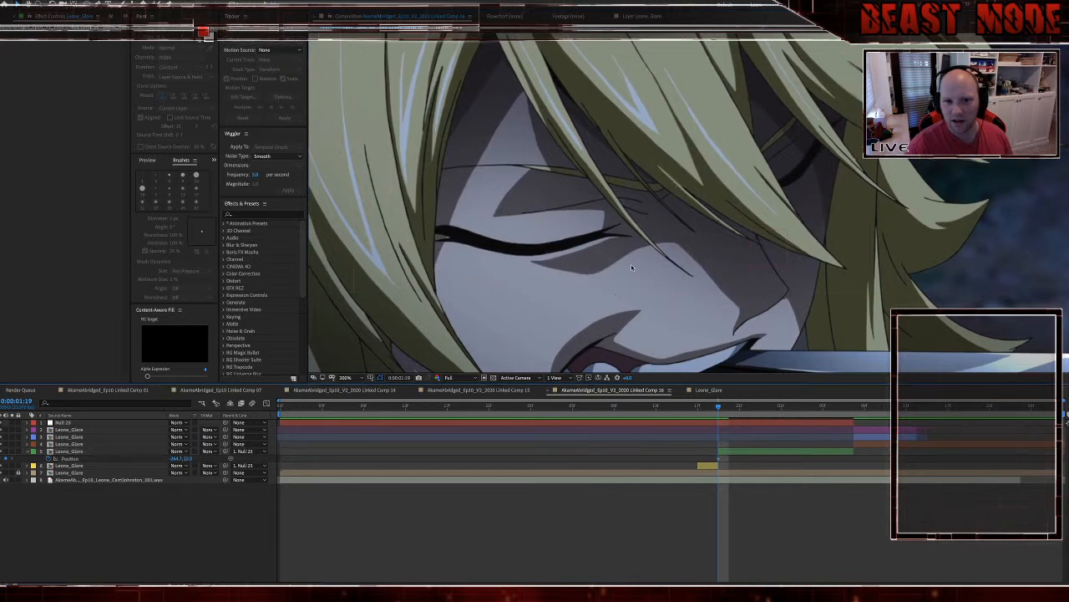
{"action": "left_click_drag", "start_coordinate": [538, 187], "coordinate": [565, 236]}
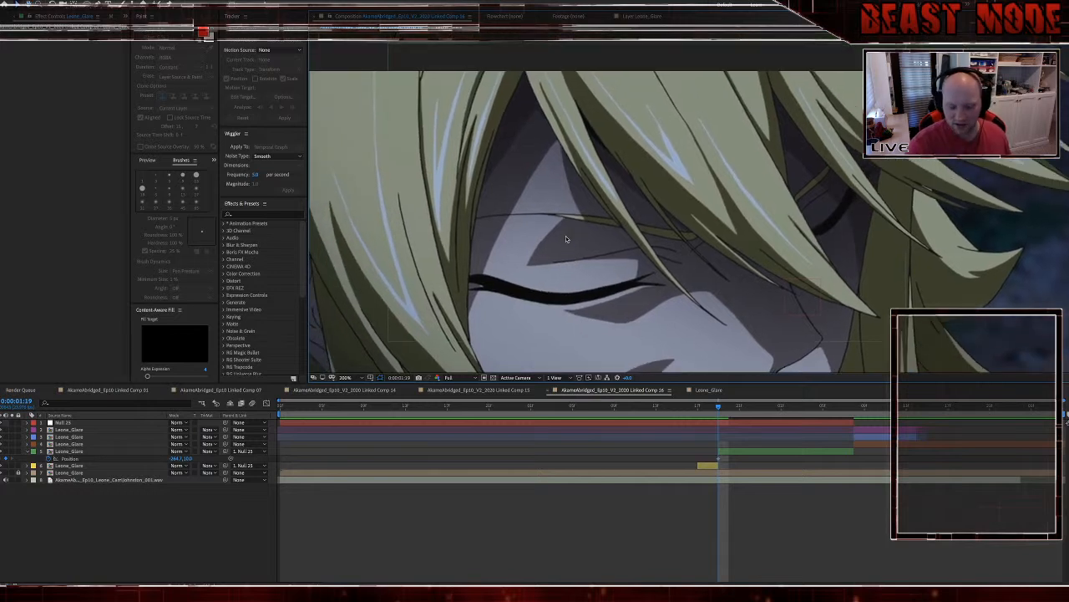
{"action": "key", "text": "Page_Down"}
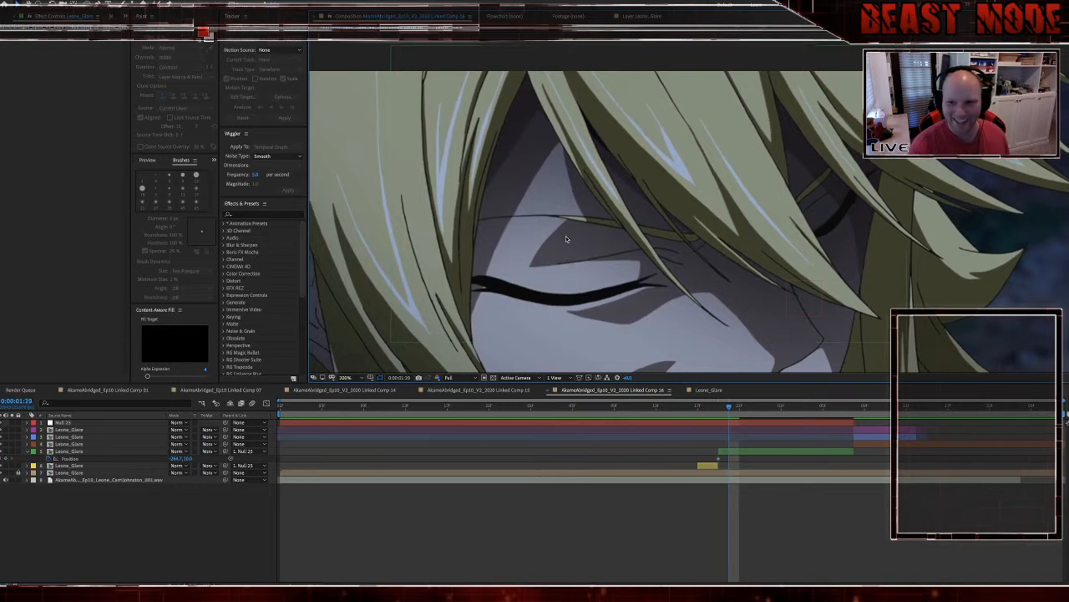
{"action": "key", "text": "Page_Down"}
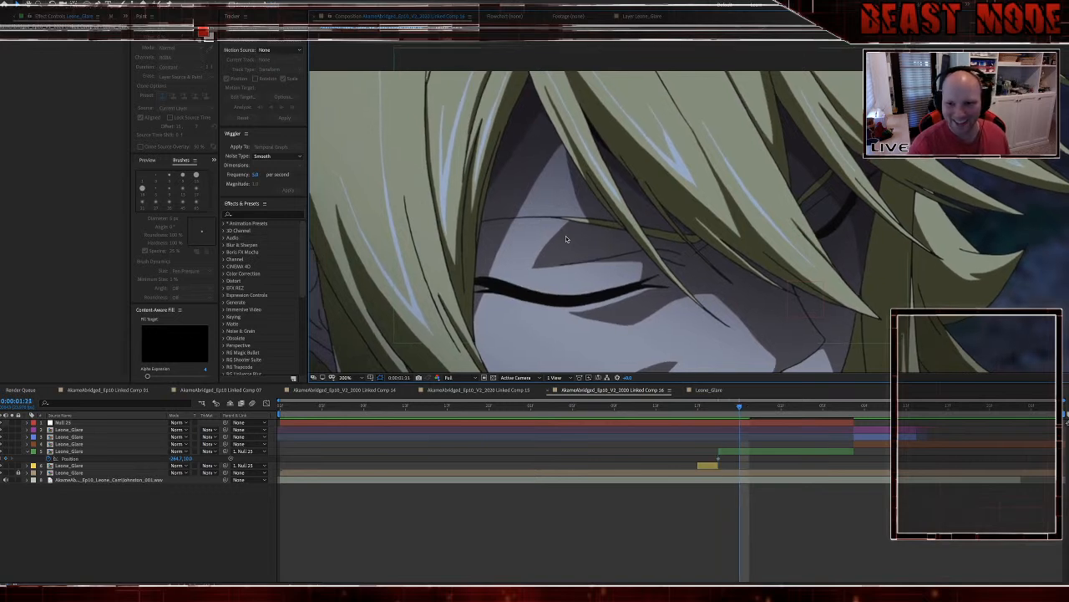
{"action": "key", "text": "Page_Down"}
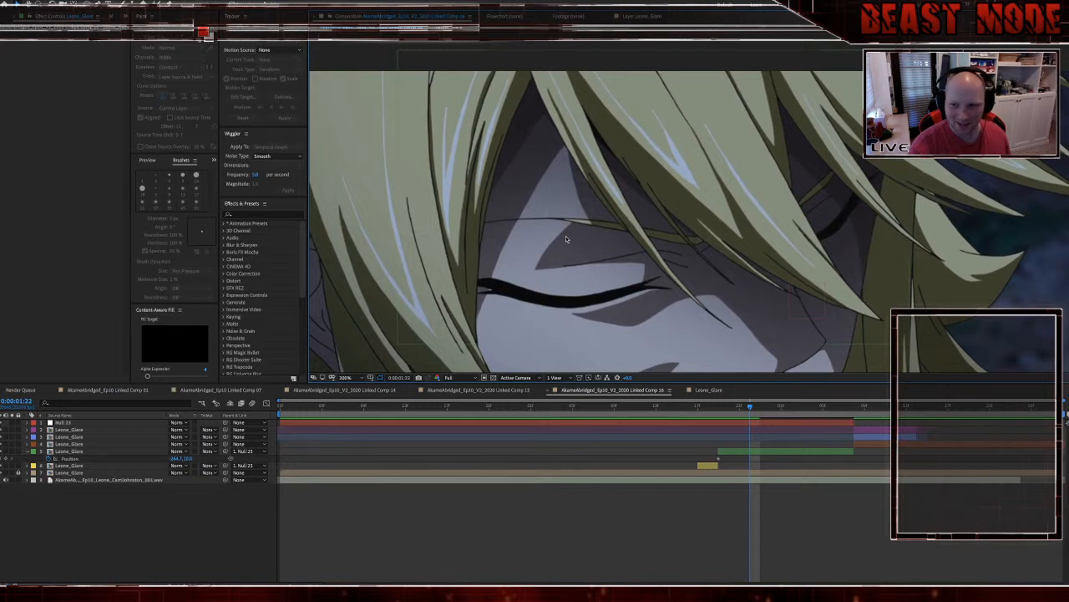
{"action": "key", "text": "Page_Down"}
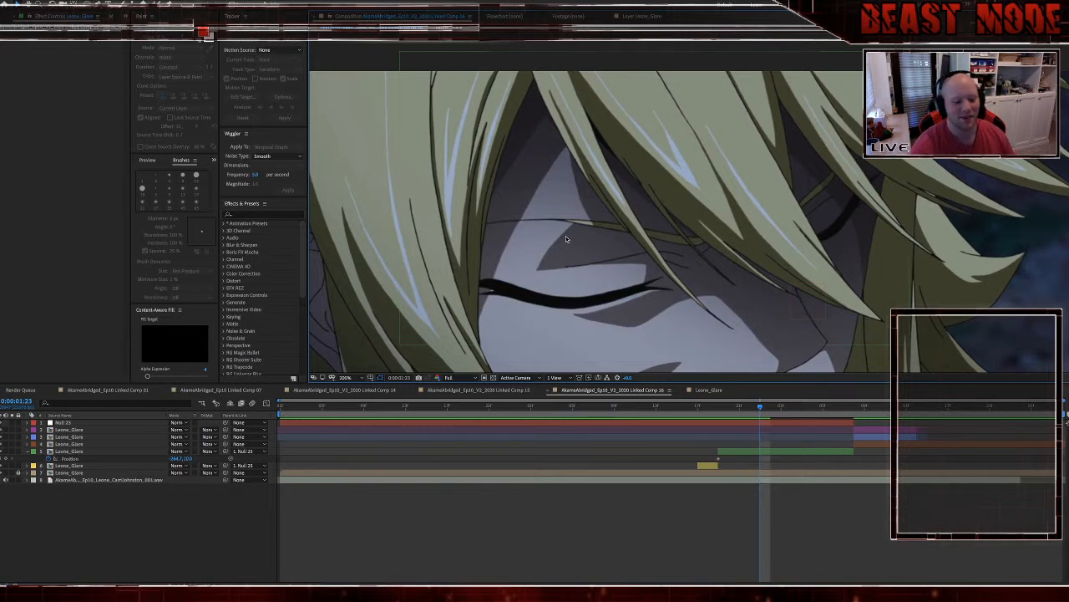
{"action": "key", "text": "Page_Down"}
{"action": "key", "text": "Page_Down"}
{"action": "key", "text": "Page_Down"}
{"action": "key", "text": "Page_Down"}
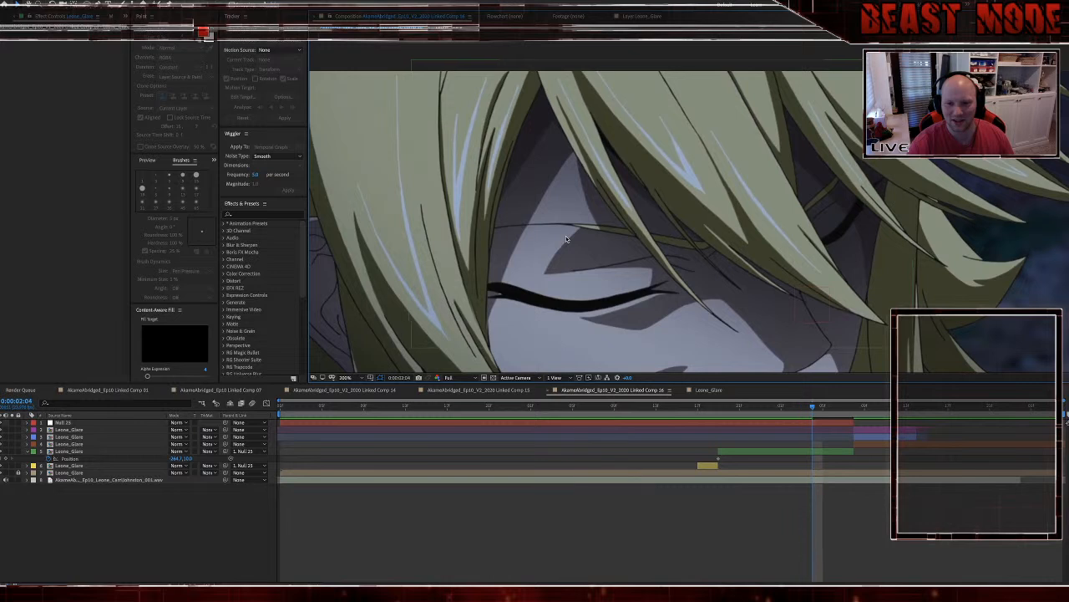
Step: Nudge the green closed-eye layer slightly to the right at 0:00:02:03, adding a Position keyframe there
{"action": "key", "text": "Page_Up"}
{"action": "key", "text": "Page_Up"}
{"action": "key", "text": "Page_Up"}
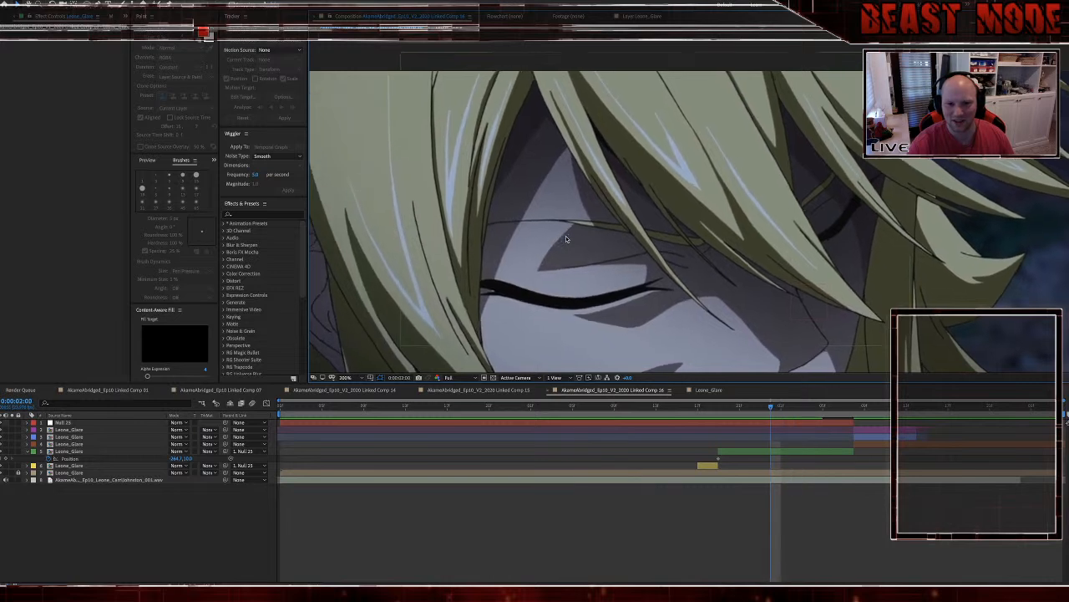
{"action": "key", "text": "Page_Down"}
{"action": "key", "text": "Page_Down"}
{"action": "key", "text": "Page_Down"}
{"action": "left_click", "coordinate": [627, 245]}
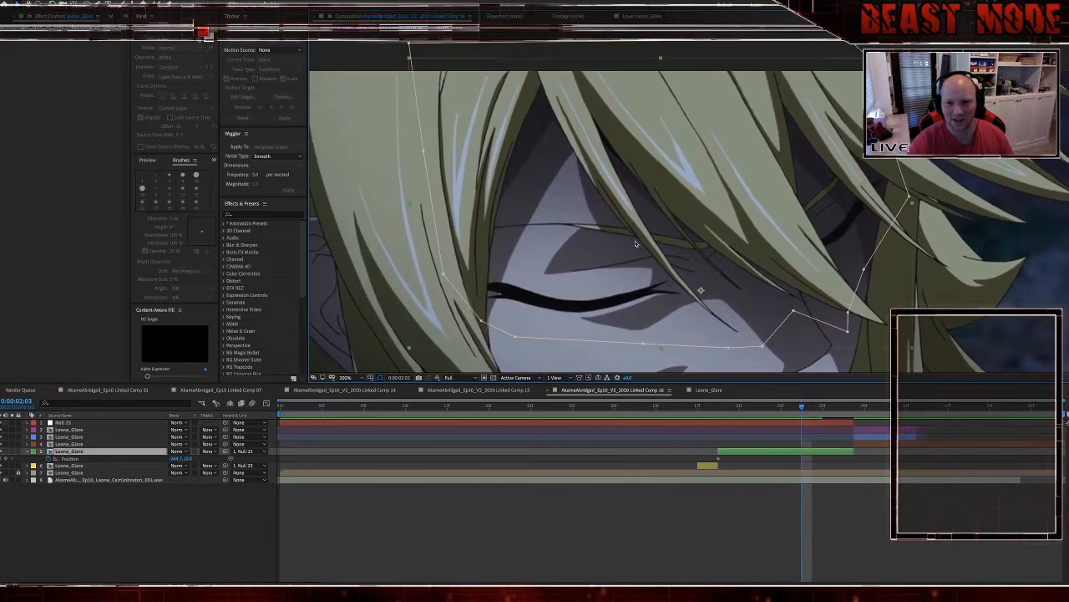
{"action": "key", "text": "Right"}
{"action": "key", "text": "Right"}
{"action": "key", "text": "Right"}
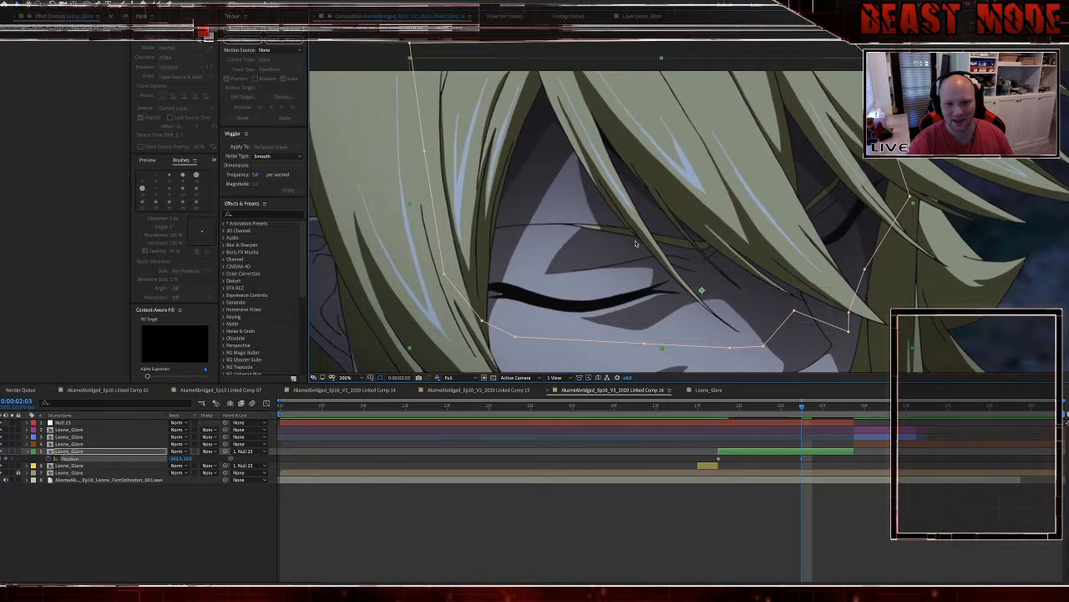
{"action": "key", "text": "Right"}
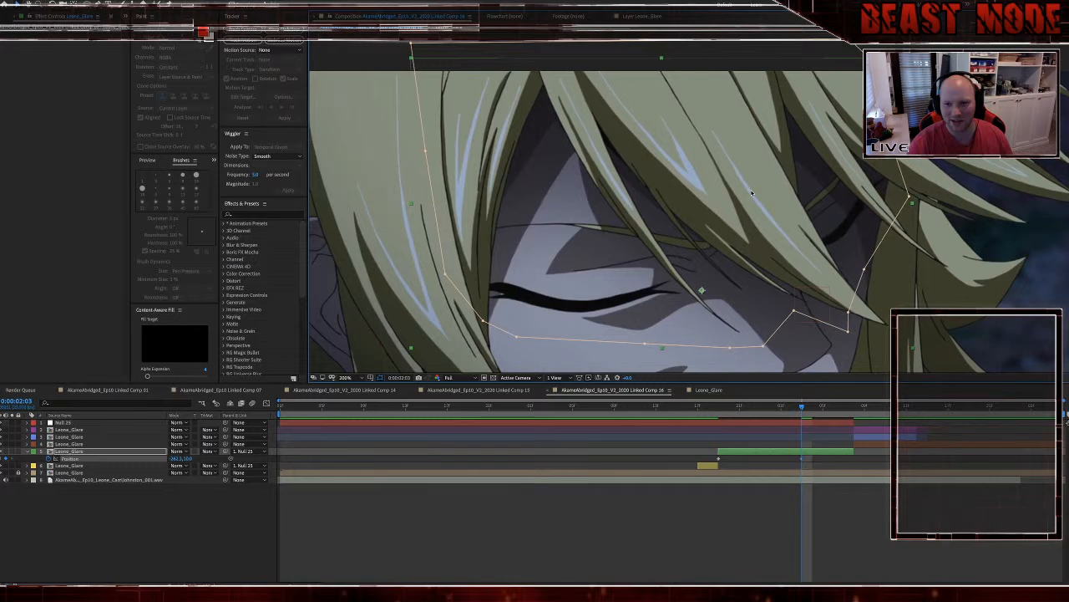
{"action": "left_click", "coordinate": [848, 501]}
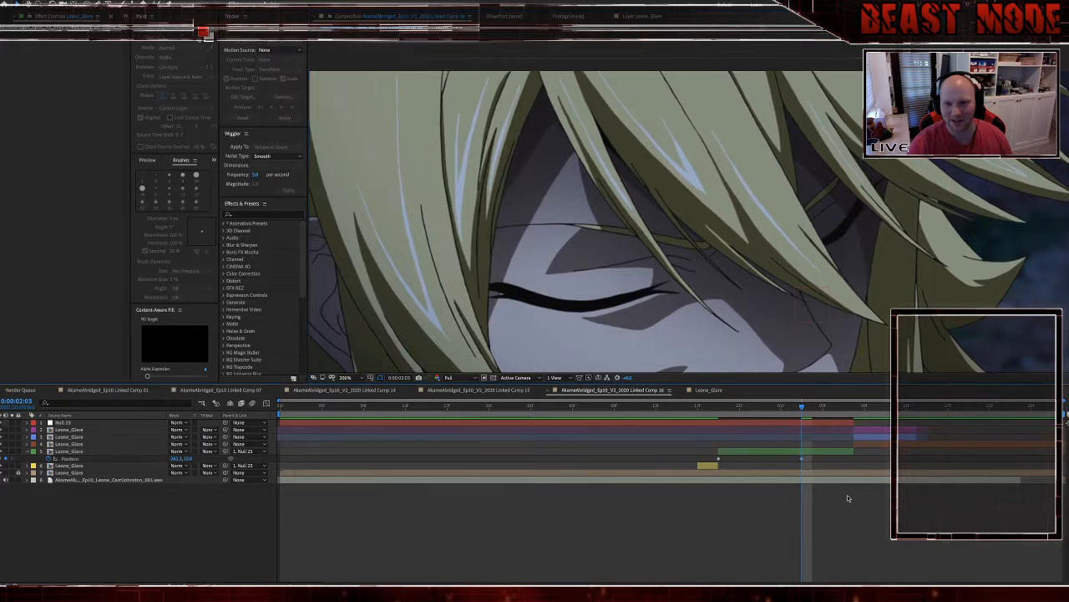
Step: Narrow the green closed-eye layer very slightly at 0:00:02:07 and adjust its placement with a Position keyframe on that frame
{"action": "key", "text": "Page_Down"}
{"action": "key", "text": "Page_Down"}
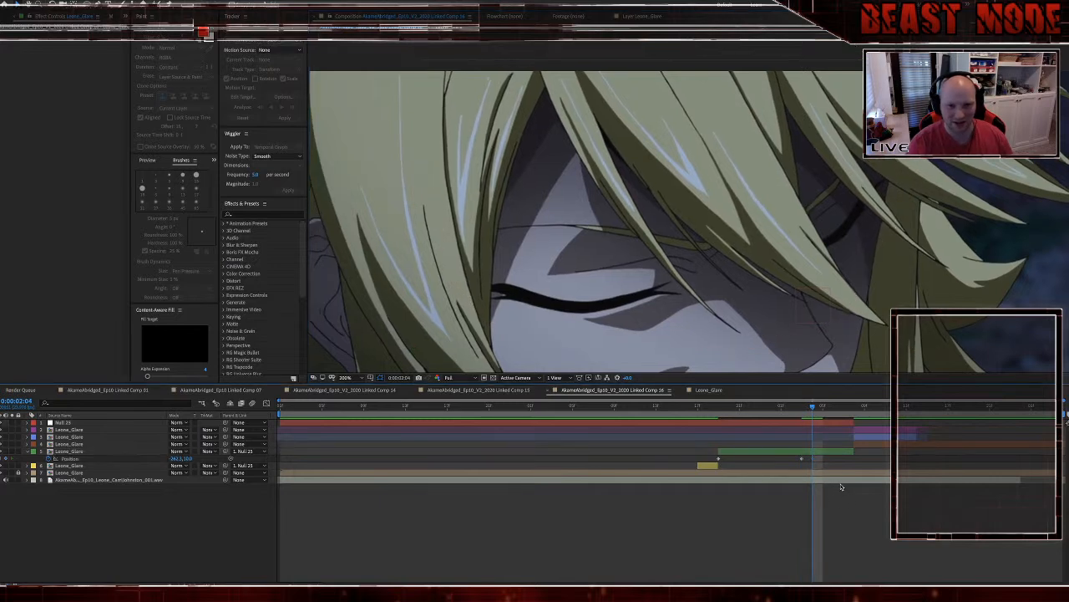
{"action": "key", "text": "Page_Down"}
{"action": "key", "text": "Page_Down"}
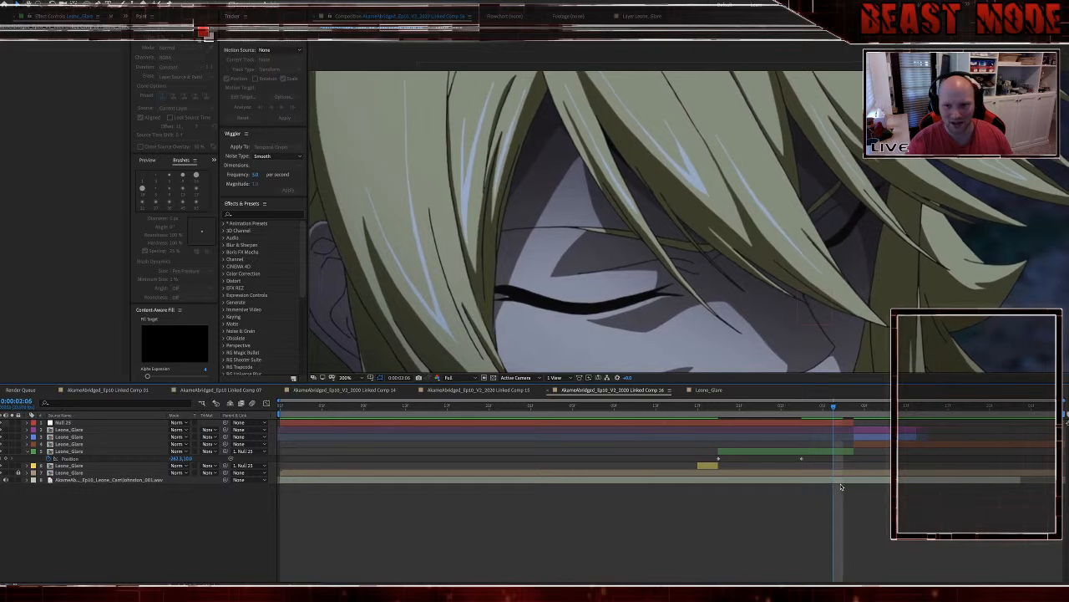
{"action": "left_click", "coordinate": [666, 203]}
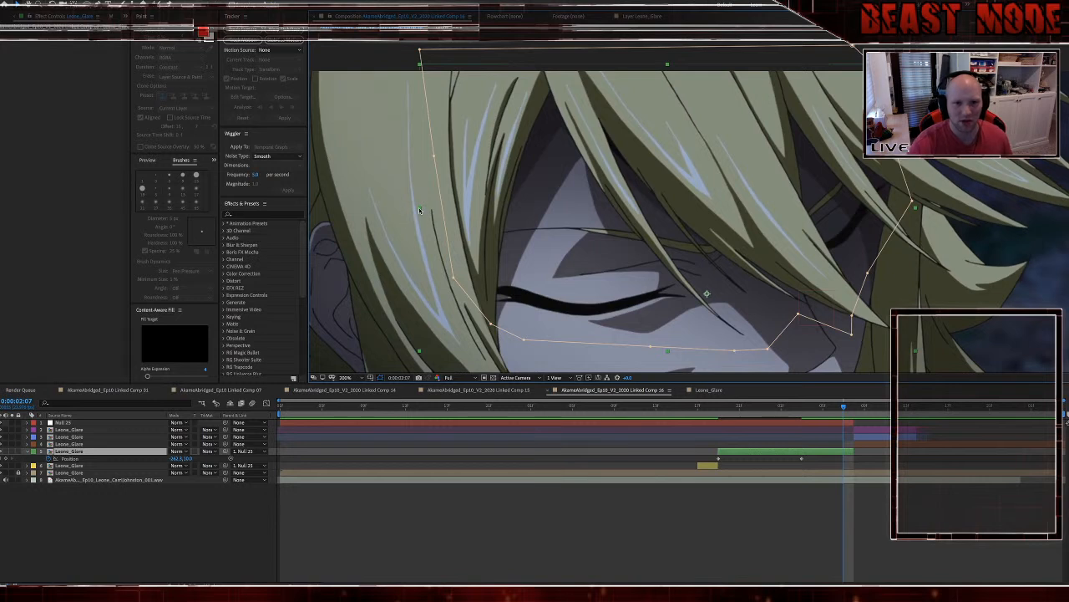
{"action": "left_click", "coordinate": [419, 208]}
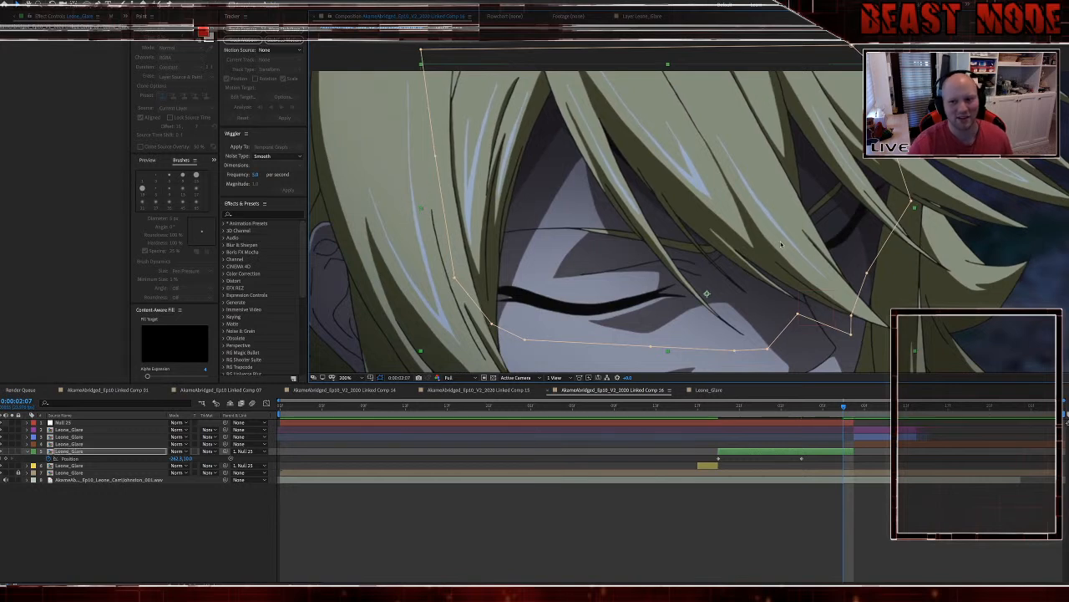
{"action": "left_click", "coordinate": [864, 540]}
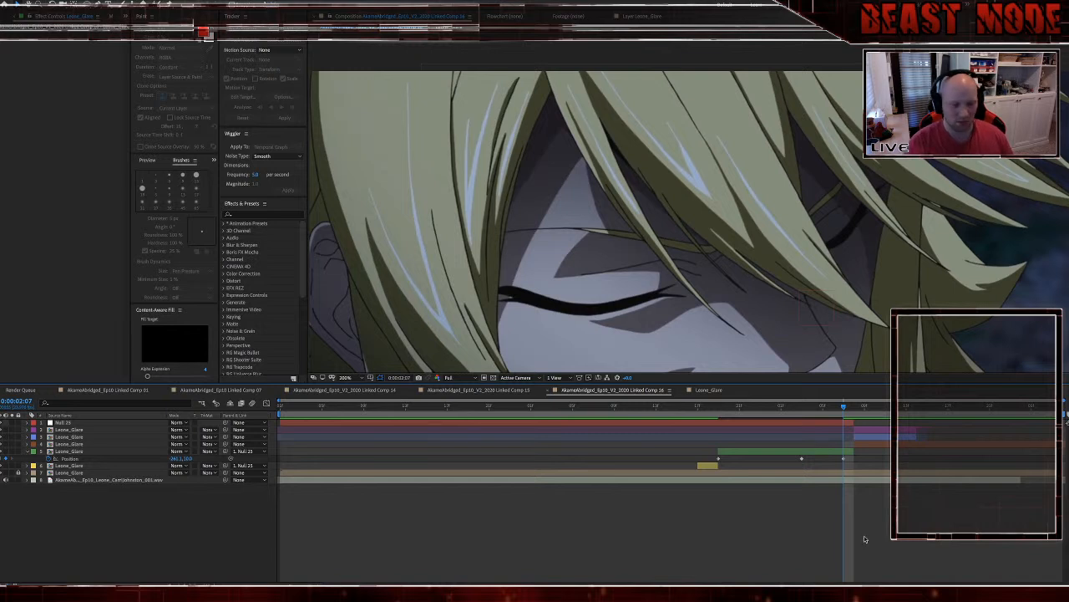
Step: Widen the green closed-eye layer very slightly at 0:00:01:22 to match the surrounding hair lines
{"action": "key", "text": "Page_Up"}
{"action": "key", "text": "Page_Up"}
{"action": "key", "text": "Page_Up"}
{"action": "key", "text": "Page_Up"}
{"action": "key", "text": "Page_Up"}
{"action": "key", "text": "Page_Up"}
{"action": "key", "text": "Page_Up"}
{"action": "key", "text": "Page_Up"}
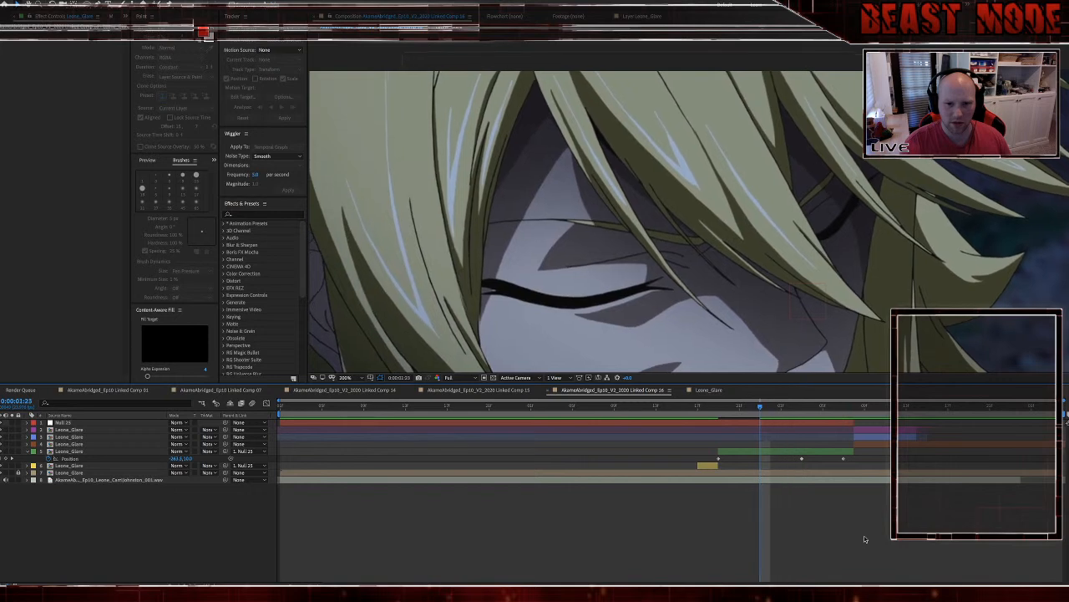
{"action": "left_click", "coordinate": [688, 280]}
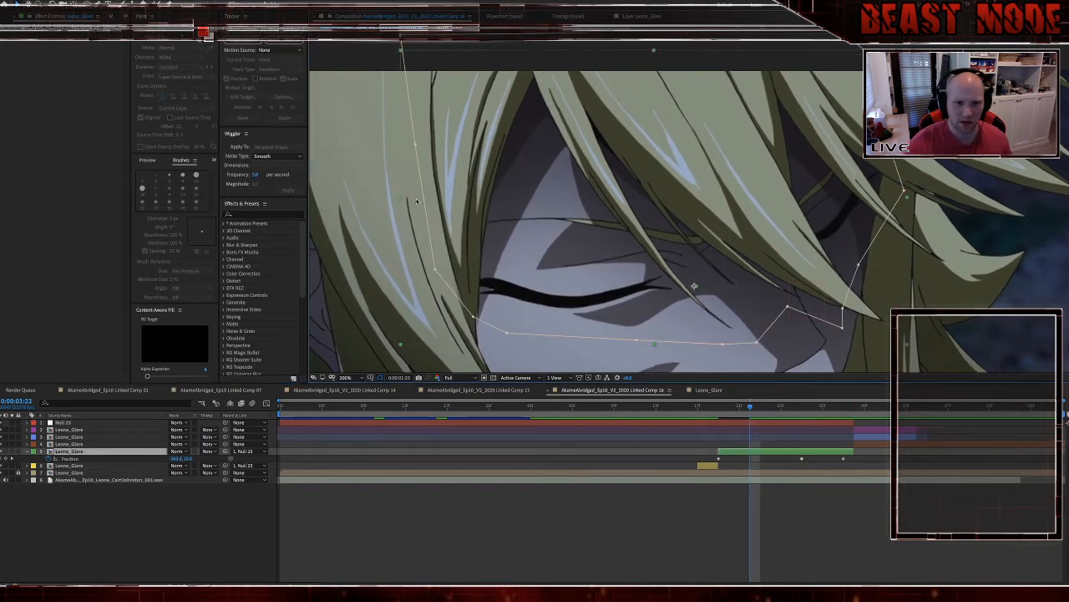
{"action": "left_click_drag", "start_coordinate": [402, 201], "coordinate": [400, 200]}
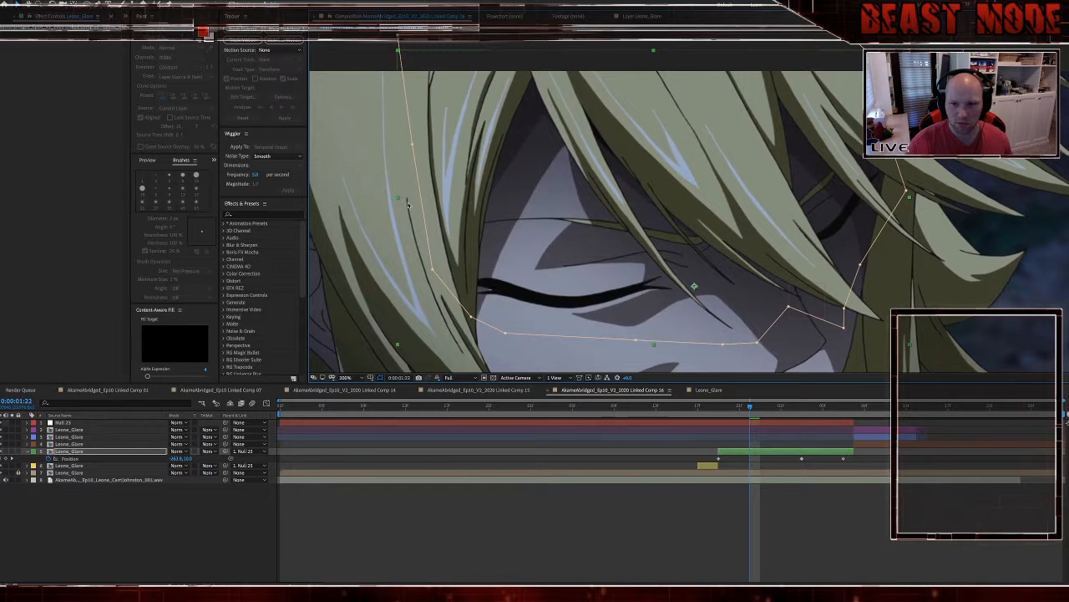
{"action": "left_click", "coordinate": [865, 512]}
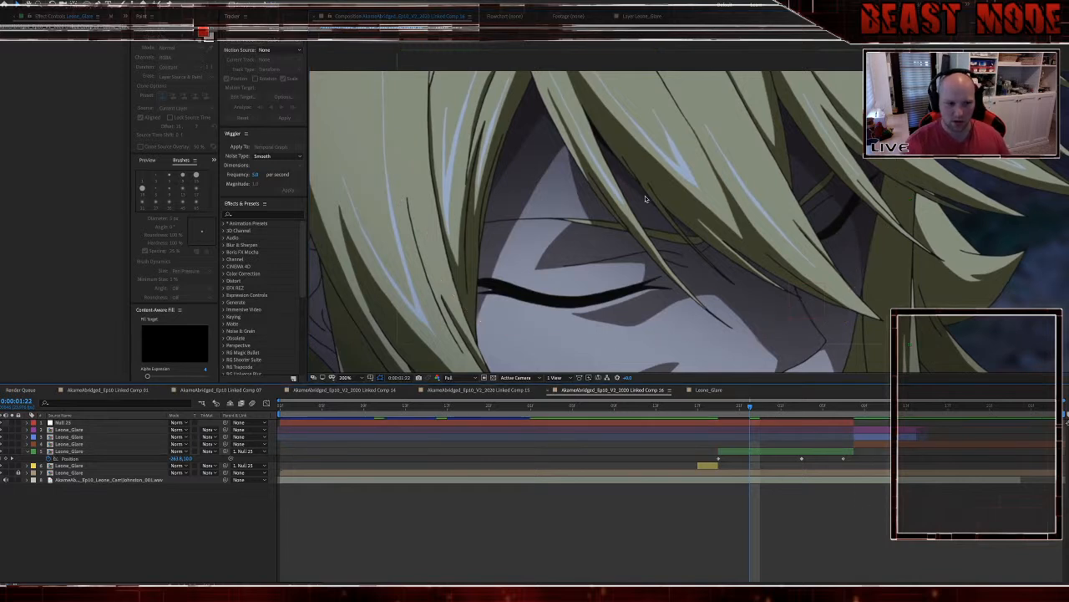
Step: Preview the closed-eye motion from 0:00:01:20, then narrow the green closed-eye layer slightly at 0:00:02:07
{"action": "key", "text": "Page_Up"}
{"action": "key", "text": "Page_Up"}
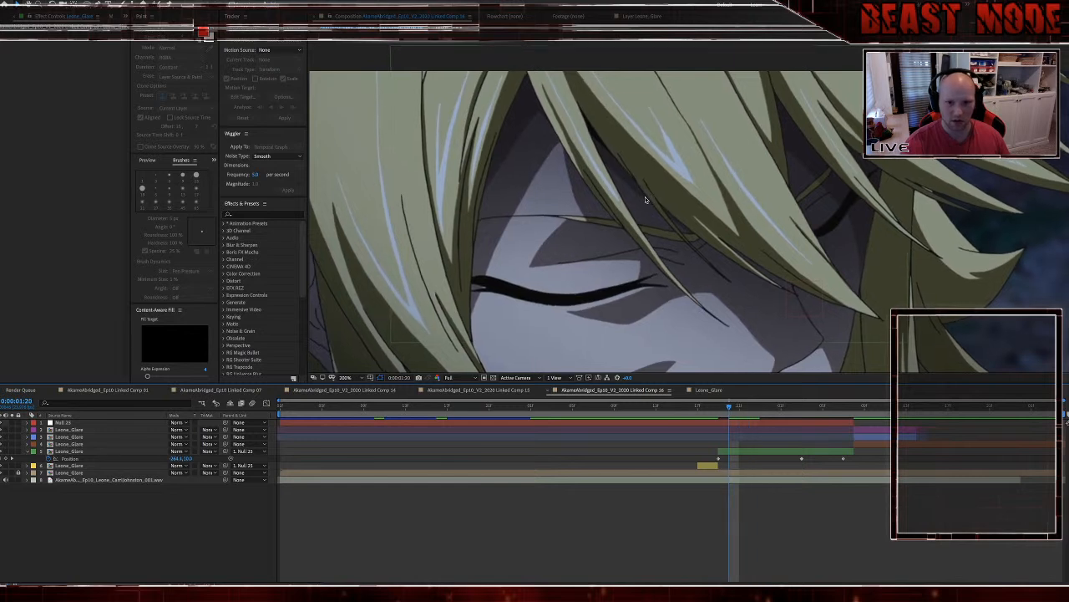
{"action": "key", "text": "space"}
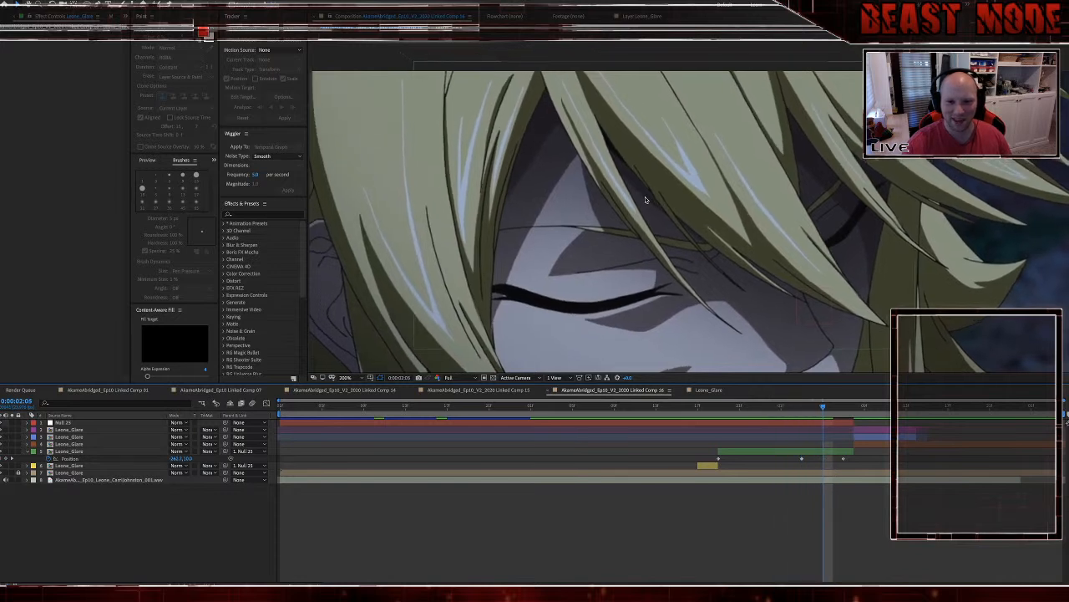
{"action": "key", "text": "Page_Down"}
{"action": "key", "text": "Page_Down"}
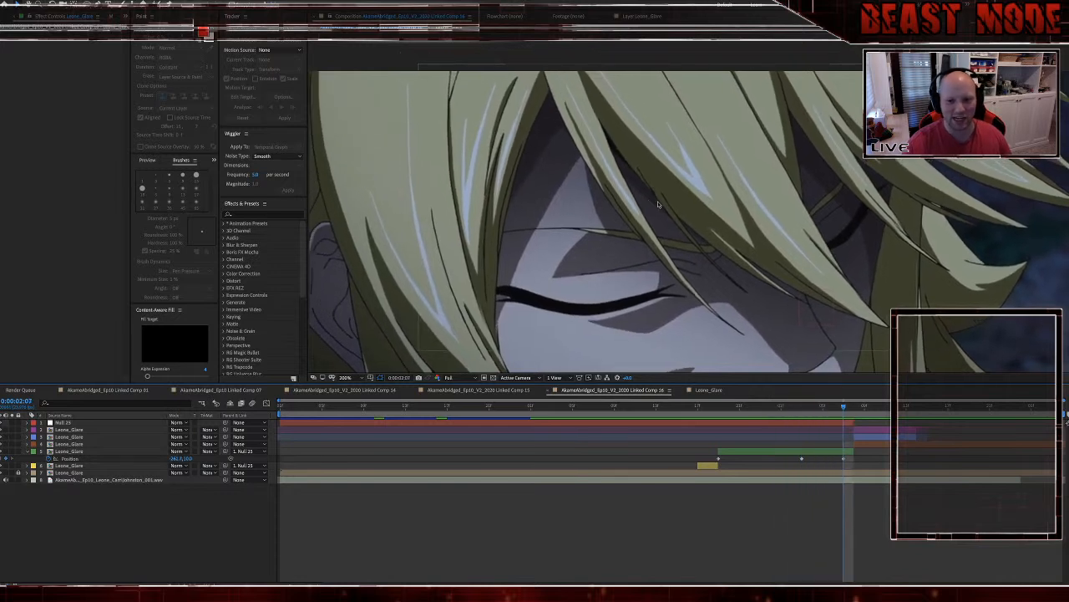
{"action": "left_click", "coordinate": [673, 208]}
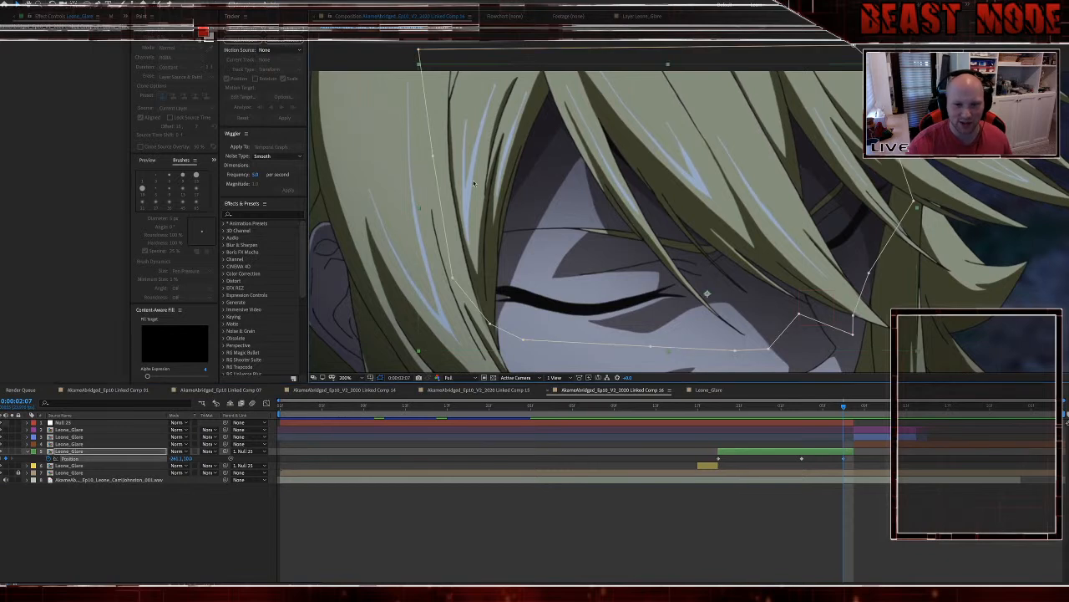
{"action": "left_click_drag", "start_coordinate": [420, 209], "coordinate": [422, 208]}
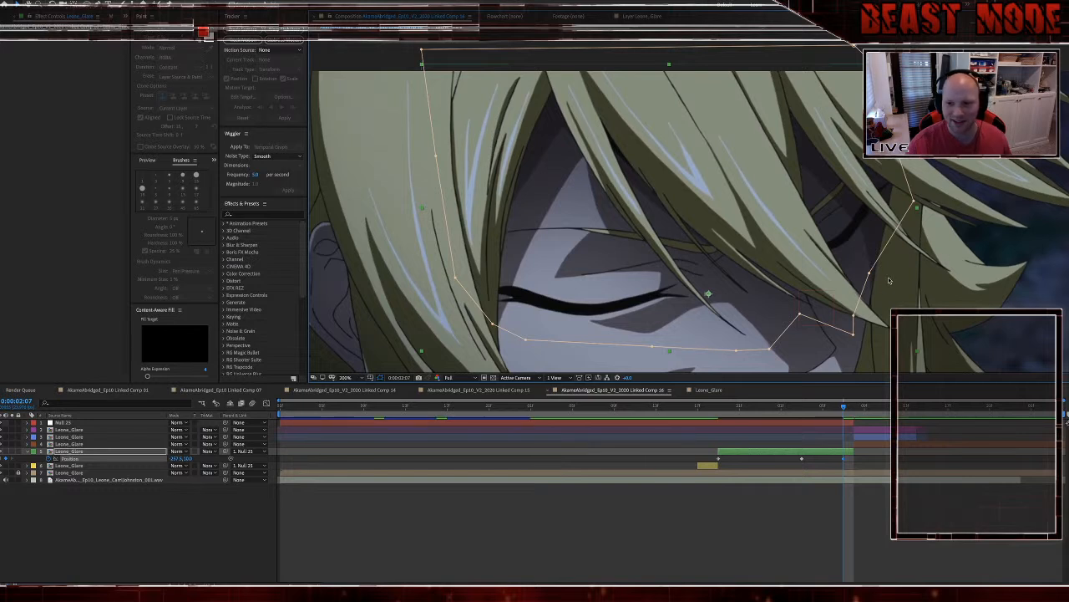
Step: Move the green layer's mask vertex beside the far edge of the face slightly inward toward the hair strand at 0:00:02:07
{"action": "mouse_move", "coordinate": [870, 274]}
{"action": "left_mouse_down"}
{"action": "mouse_move", "coordinate": [828, 268]}
{"action": "mouse_move", "coordinate": [854, 286]}
{"action": "left_mouse_up"}
{"action": "left_click", "coordinate": [969, 236]}
{"action": "left_click", "coordinate": [921, 211]}
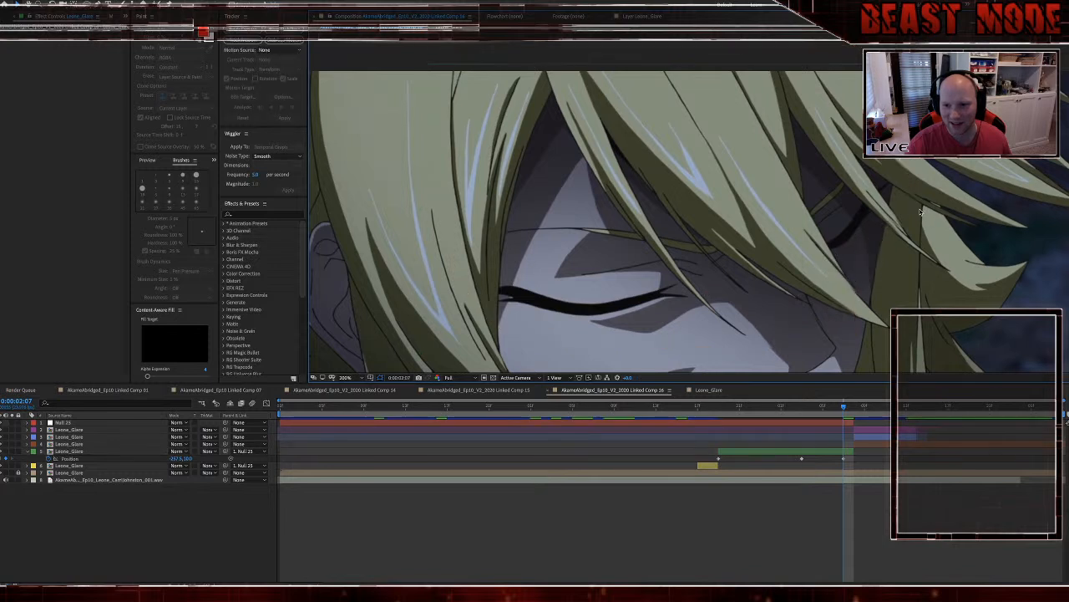
Step: Nudge the green closed-eye layer slightly to the left at its 0:00:02:07 Position keyframe
{"action": "left_click", "coordinate": [764, 196]}
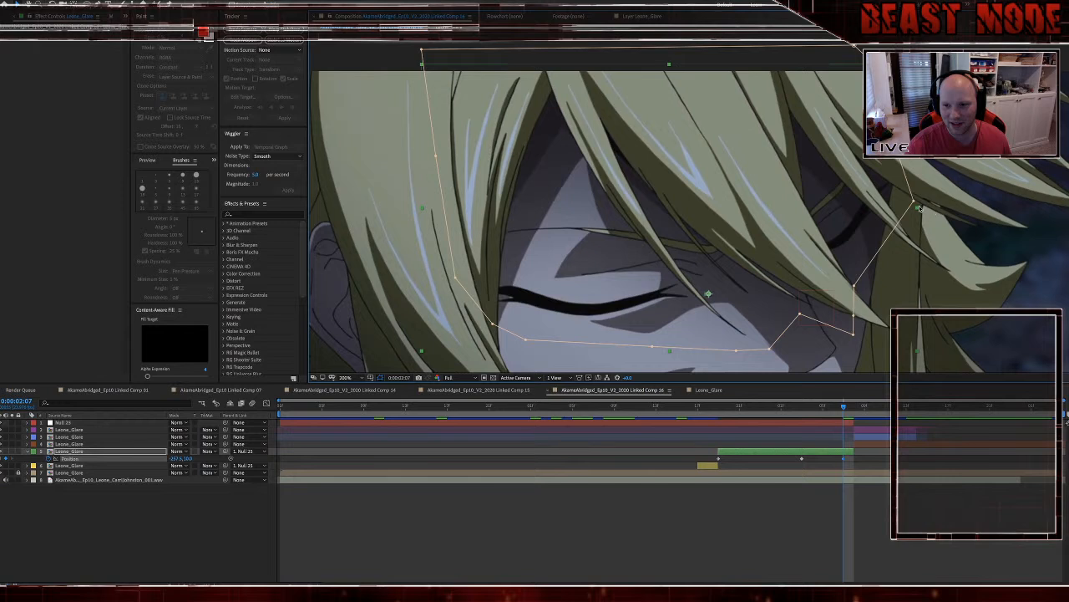
{"action": "key", "text": "Left"}
{"action": "key", "text": "Left"}
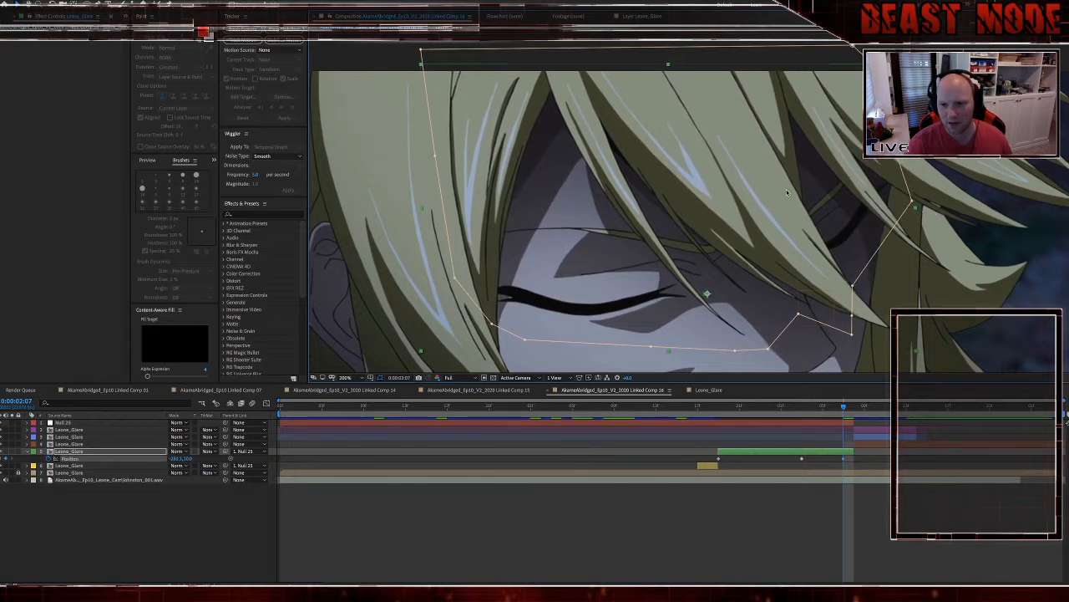
{"action": "left_click", "coordinate": [908, 501]}
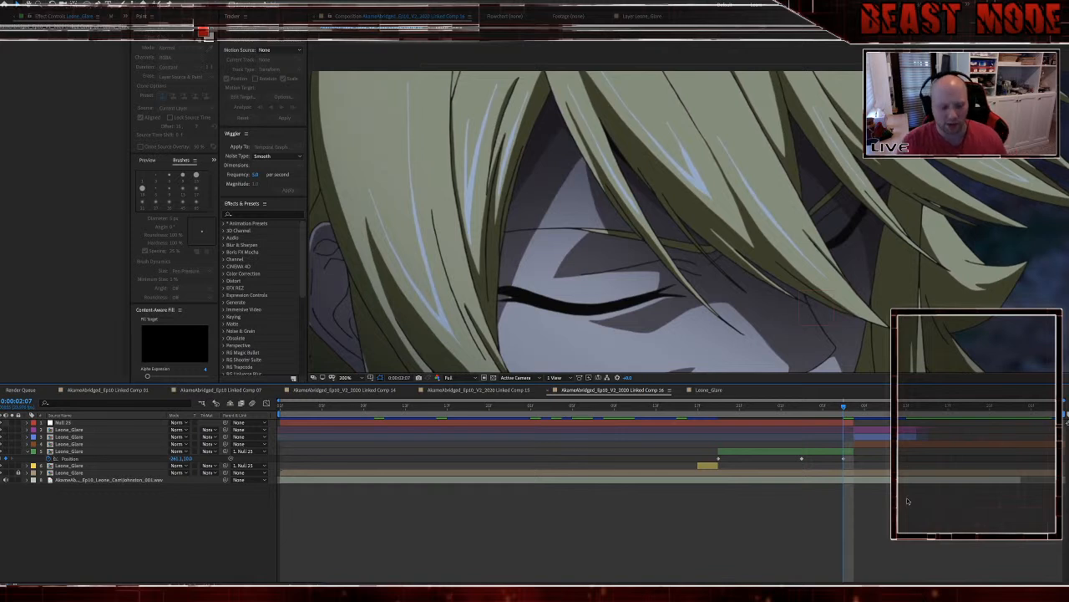
Step: Nudge the green closed-eye layer slightly to the left at 0:00:01:22, adding a Position keyframe there
{"action": "key", "text": "Page_Up"}
{"action": "key", "text": "Page_Up"}
{"action": "key", "text": "Page_Up"}
{"action": "key", "text": "Page_Up"}
{"action": "key", "text": "Page_Up"}
{"action": "key", "text": "Page_Up"}
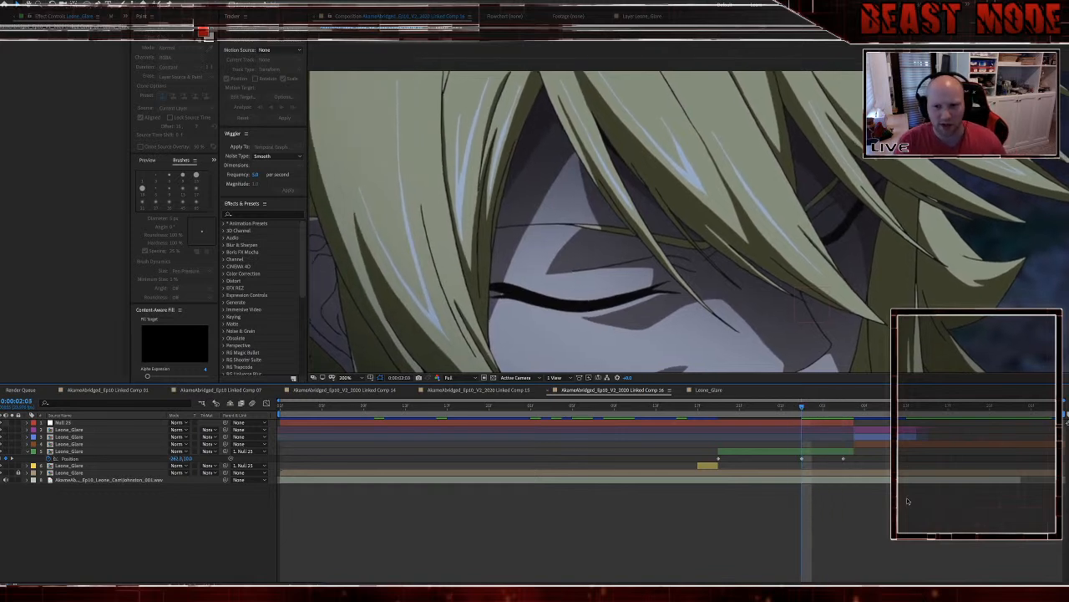
{"action": "key", "text": "Page_Up"}
{"action": "key", "text": "Page_Up"}
{"action": "key", "text": "Page_Up"}
{"action": "key", "text": "Page_Up"}
{"action": "key", "text": "Page_Up"}
{"action": "key", "text": "Page_Up"}
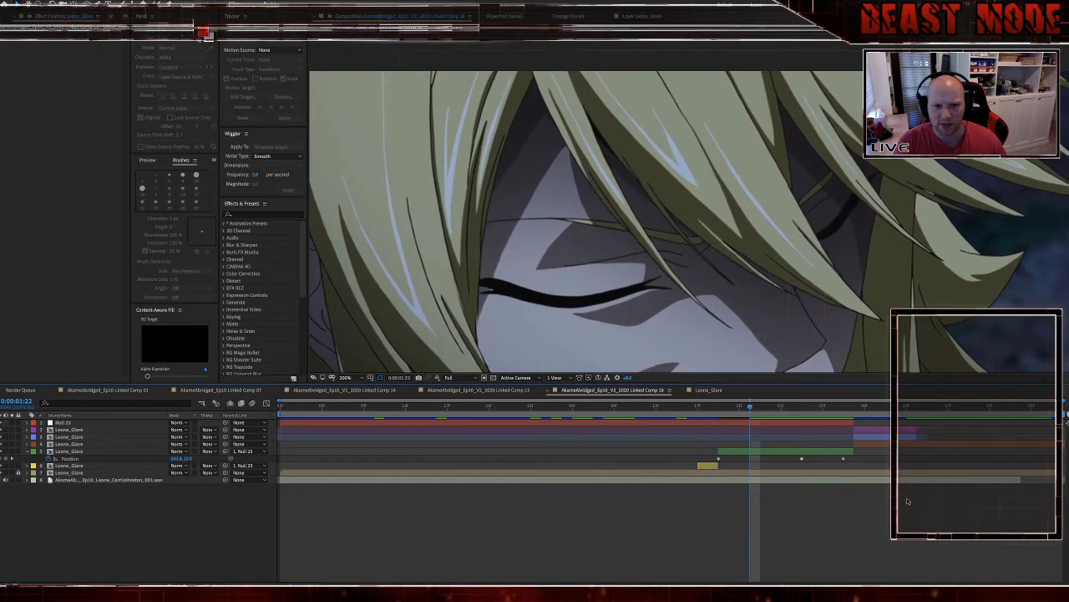
{"action": "key", "text": "Page_Down"}
{"action": "left_click", "coordinate": [552, 204]}
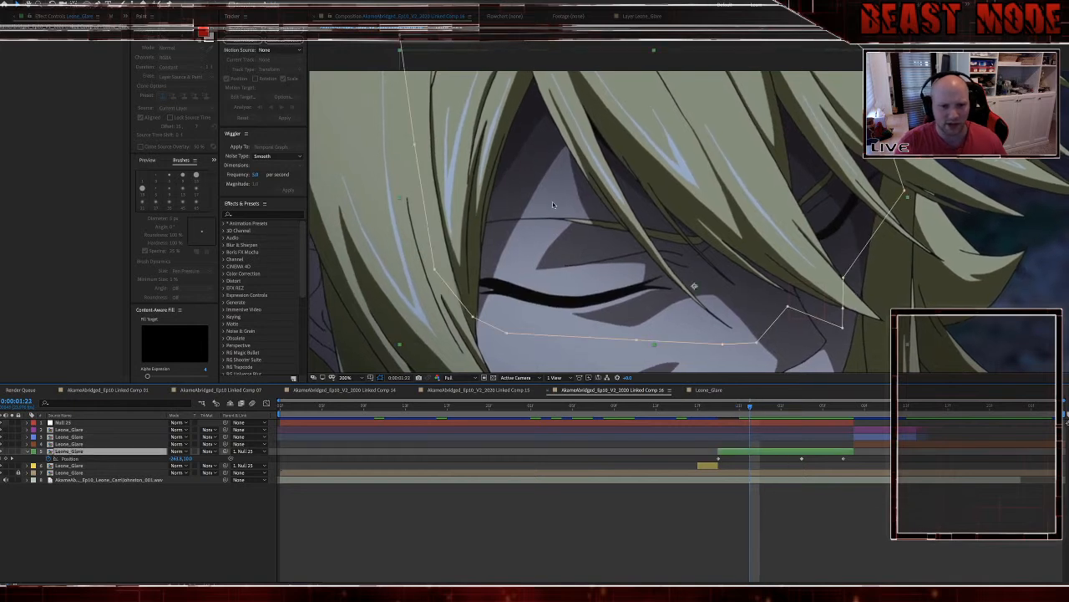
{"action": "key", "text": "Left"}
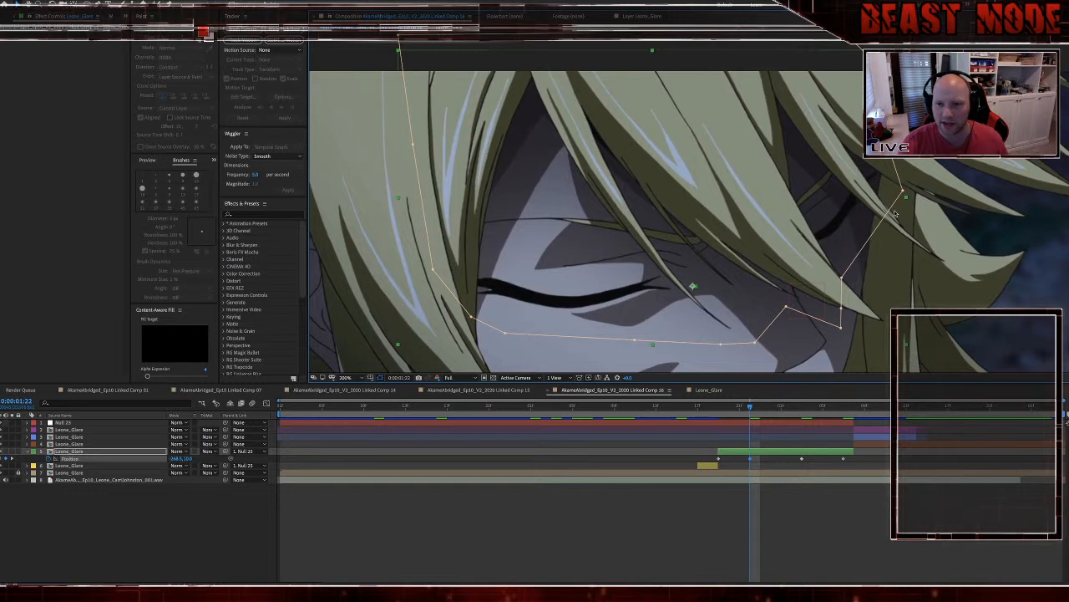
Step: Nudge the green closed-eye layer slightly to the right at 0:00:01:22 and check it against the preceding frames
{"action": "left_click_drag", "start_coordinate": [907, 201], "coordinate": [910, 201]}
{"action": "key", "text": "Right"}
{"action": "left_click", "coordinate": [683, 501]}
{"action": "key", "text": "Page_Up"}
{"action": "key", "text": "Page_Up"}
{"action": "key", "text": "Page_Up"}
Step: Nudge the green closed-eye layer slightly to the right at 0:00:02:00, adding a Position keyframe there
{"action": "key", "text": "Page_Down"}
{"action": "key", "text": "Page_Down"}
{"action": "key", "text": "Page_Down"}
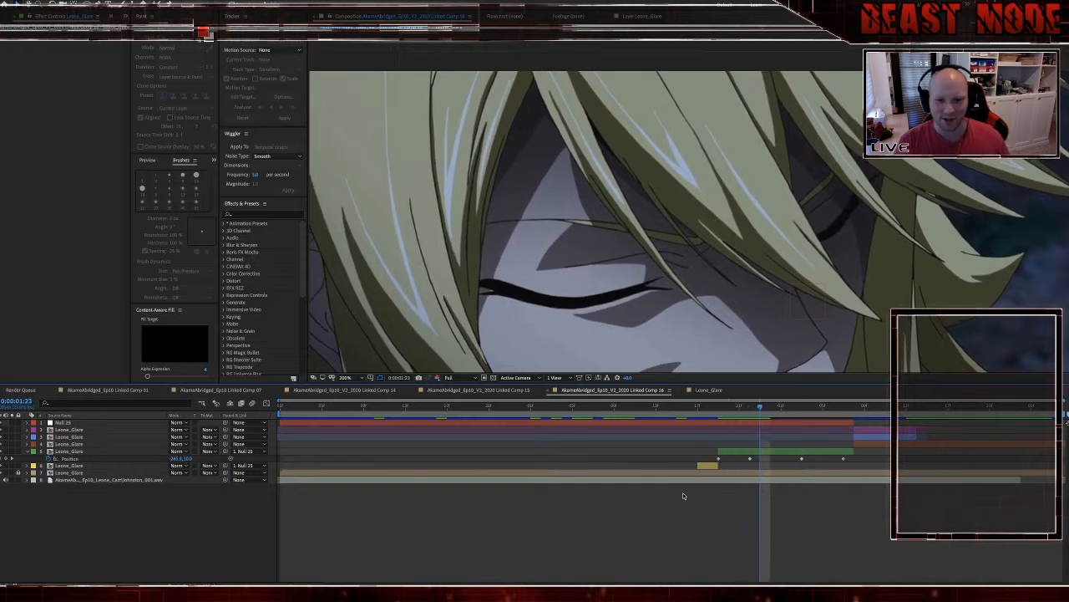
{"action": "key", "text": "Page_Down"}
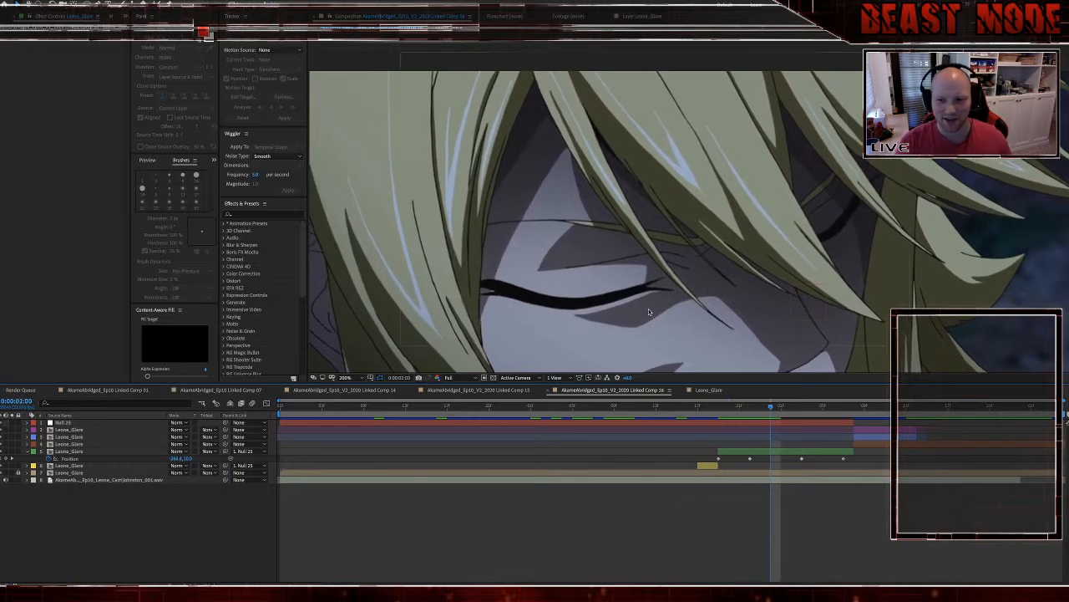
{"action": "left_click", "coordinate": [648, 284]}
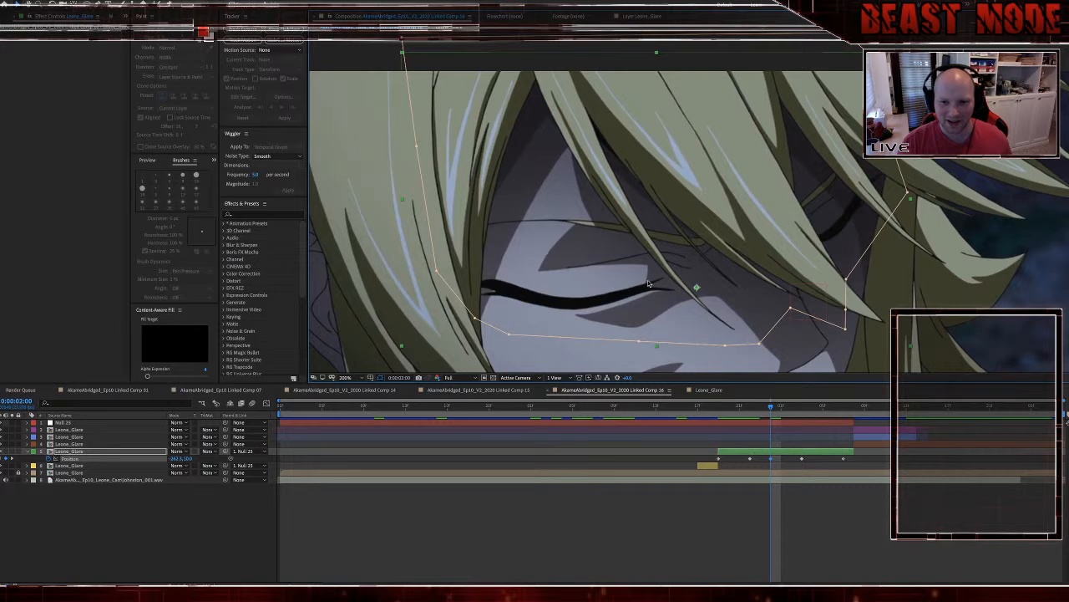
{"action": "left_click", "coordinate": [851, 492]}
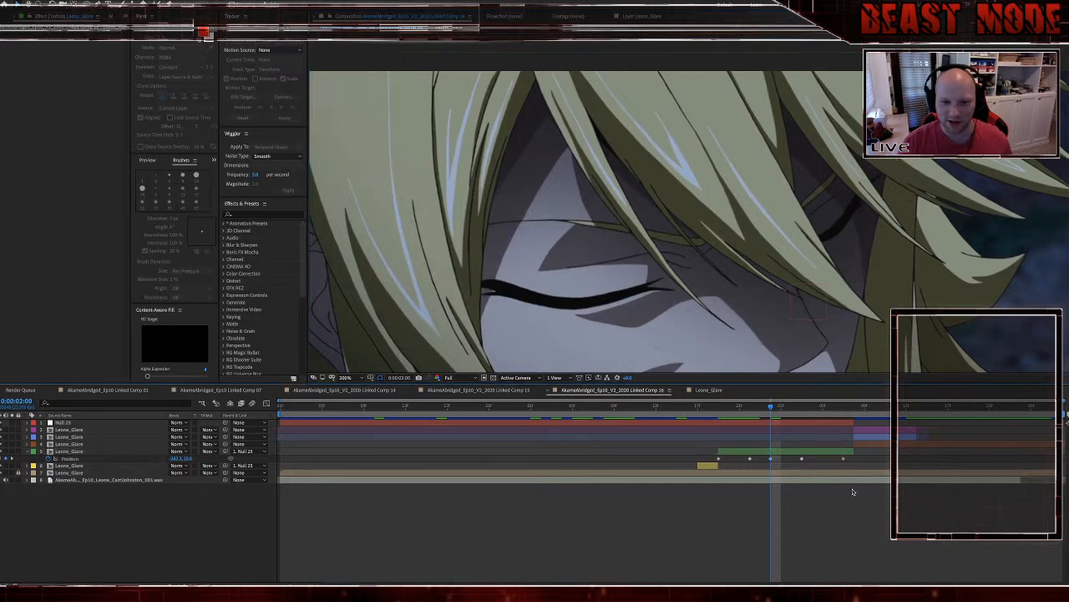
Step: Nudge the green closed-eye layer slightly to the right at 0:00:02:02, adding a Position keyframe there
{"action": "key", "text": "Page_Down"}
{"action": "key", "text": "Page_Down"}
{"action": "key", "text": "Page_Down"}
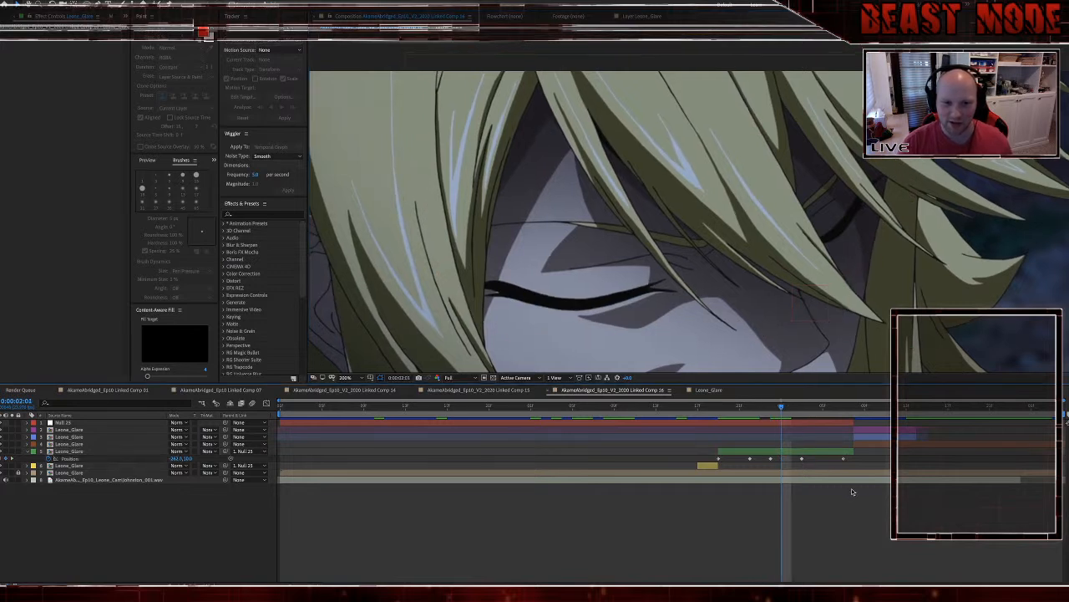
{"action": "left_click", "coordinate": [639, 268]}
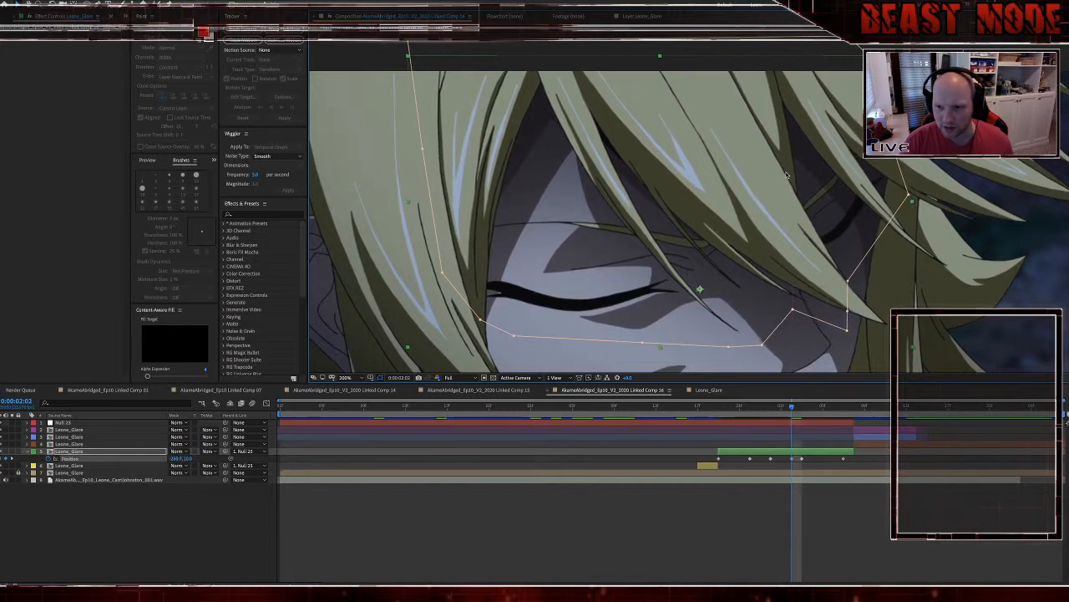
{"action": "left_click", "coordinate": [825, 516]}
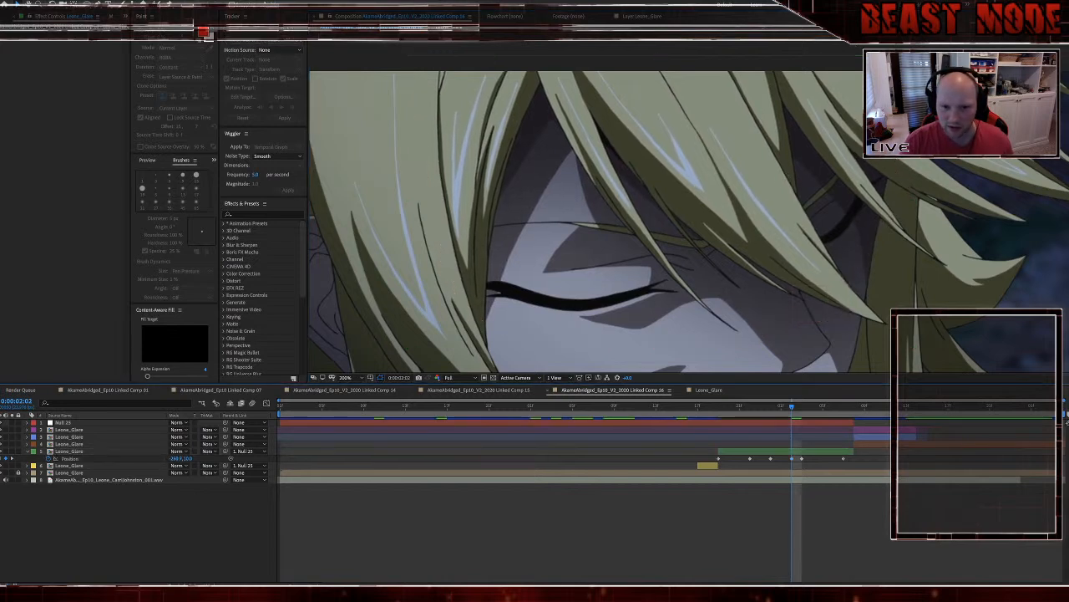
Step: Nudge the green closed-eye layer slightly to the right at 0:00:02:06, adding a Position keyframe there
{"action": "key", "text": "Page_Down"}
{"action": "key", "text": "Page_Up"}
{"action": "key", "text": "Page_Down"}
{"action": "key", "text": "Page_Down"}
{"action": "key", "text": "Page_Down"}
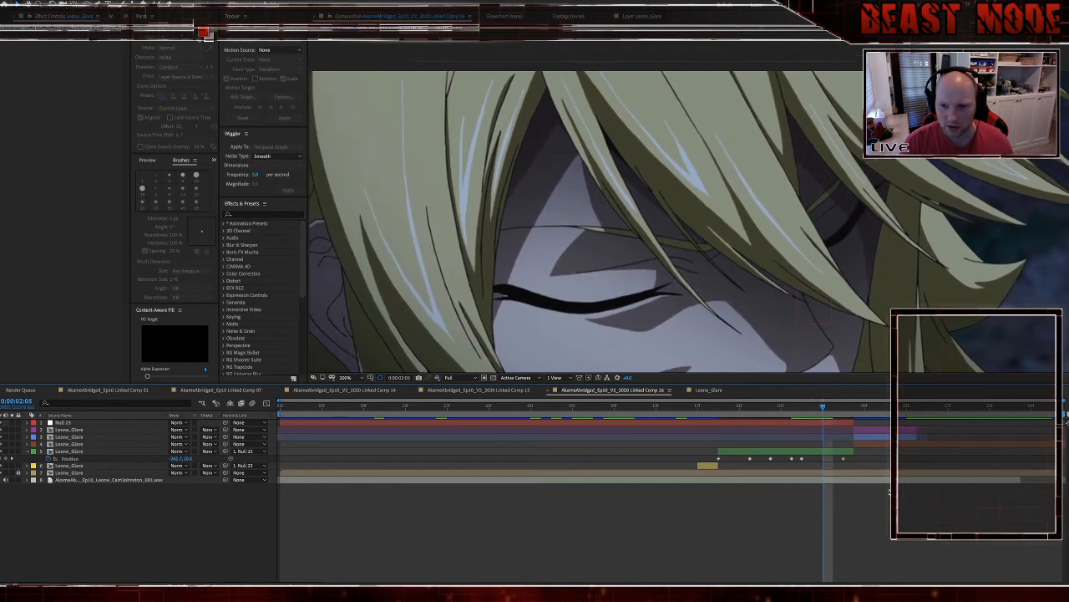
{"action": "key", "text": "Page_Down"}
{"action": "left_click", "coordinate": [831, 452]}
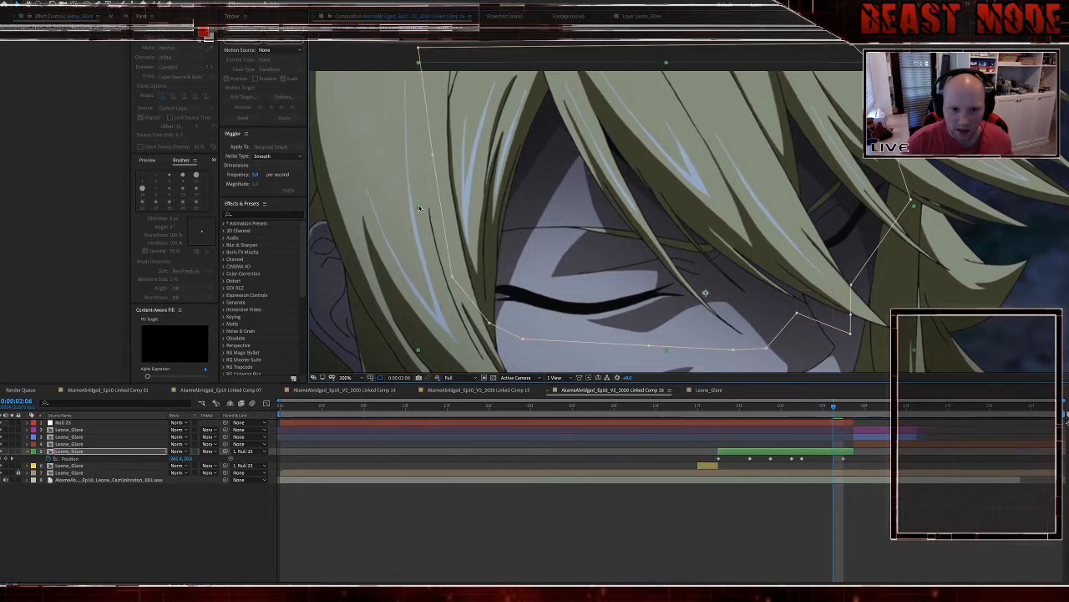
{"action": "key", "text": "Right"}
{"action": "key", "text": "Right"}
{"action": "key", "text": "Right"}
{"action": "key", "text": "Right"}
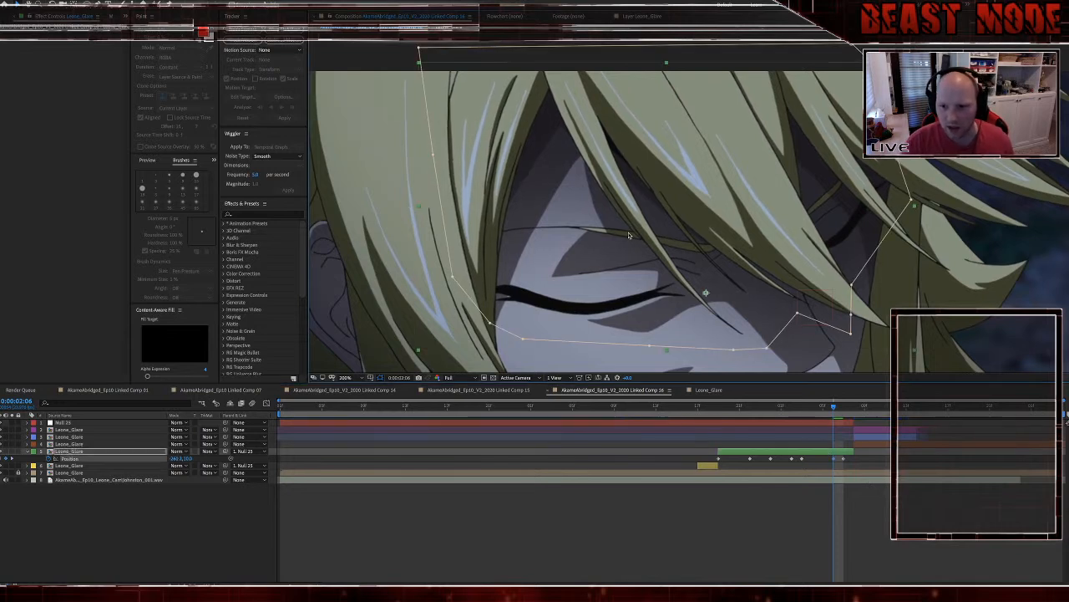
{"action": "left_click", "coordinate": [646, 508]}
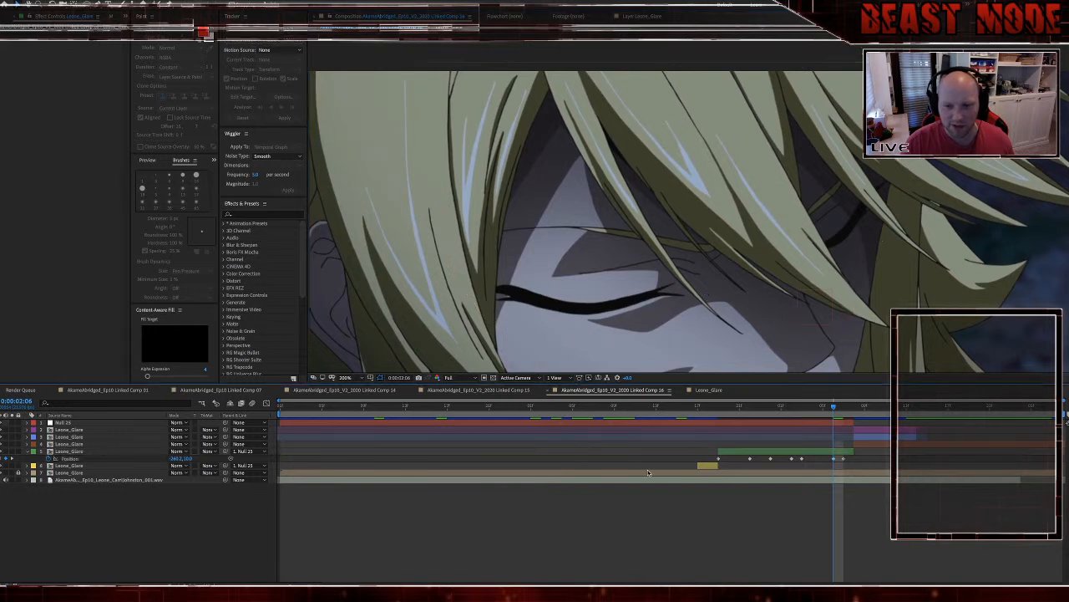
Step: Step through the closed-eye frames around the new Position keyframes and check the eye's alignment with the face
{"action": "key", "text": "Page_Down"}
{"action": "key", "text": "Page_Down"}
{"action": "key", "text": "Page_Up"}
{"action": "key", "text": "Page_Up"}
{"action": "key", "text": "Page_Up"}
{"action": "key", "text": "Page_Up"}
{"action": "key", "text": "Page_Up"}
{"action": "key", "text": "Page_Up"}
{"action": "key", "text": "Page_Up"}
{"action": "key", "text": "Page_Up"}
{"action": "key", "text": "Page_Up"}
{"action": "key", "text": "Page_Up"}
{"action": "key", "text": "Page_Up"}
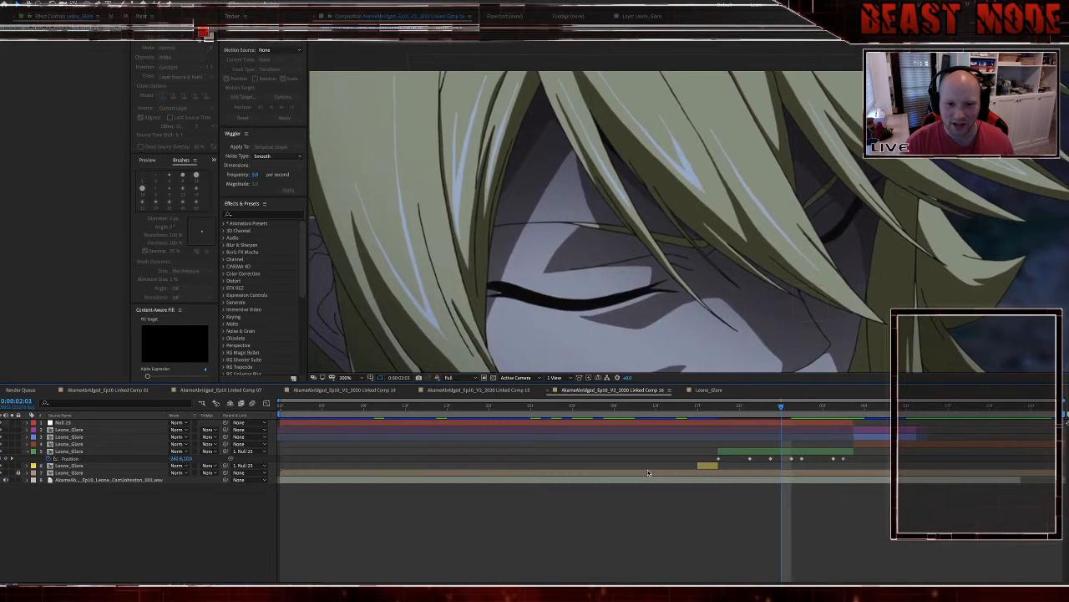
{"action": "scroll", "coordinate": [704, 321], "scroll_direction": "down", "scroll_amount": 1}
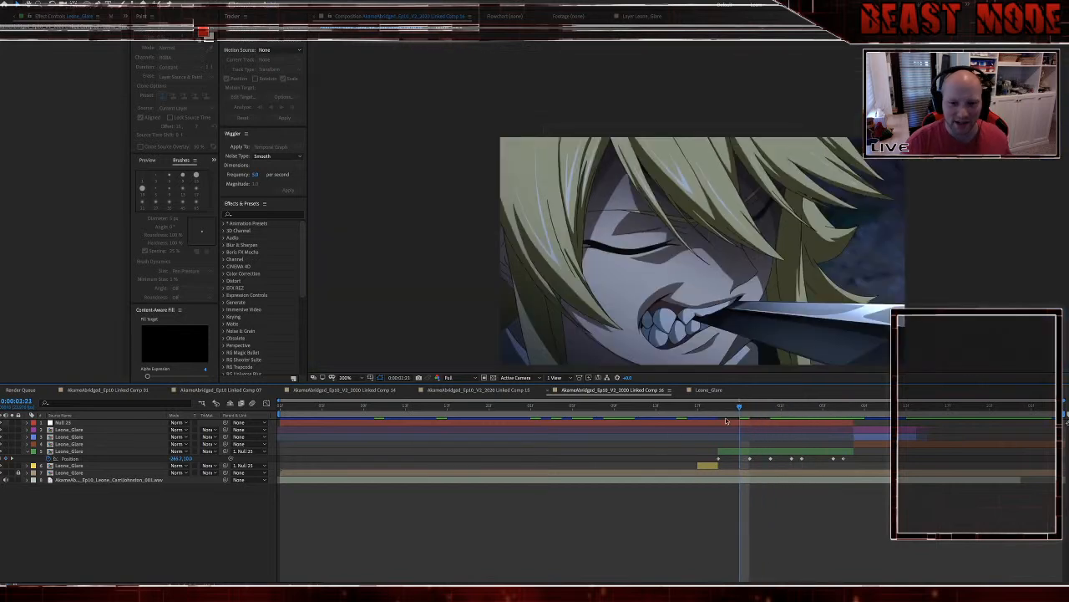
Step: Preview the blink from 0:00:01:17 and again from 0:00:01:16
{"action": "left_click", "coordinate": [703, 414]}
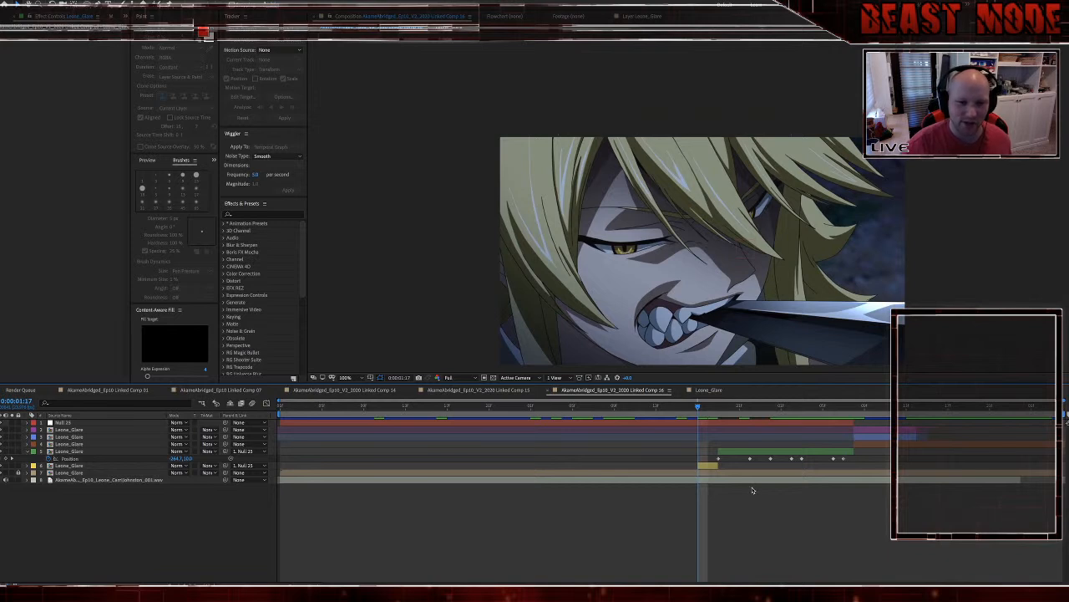
{"action": "key", "text": "space"}
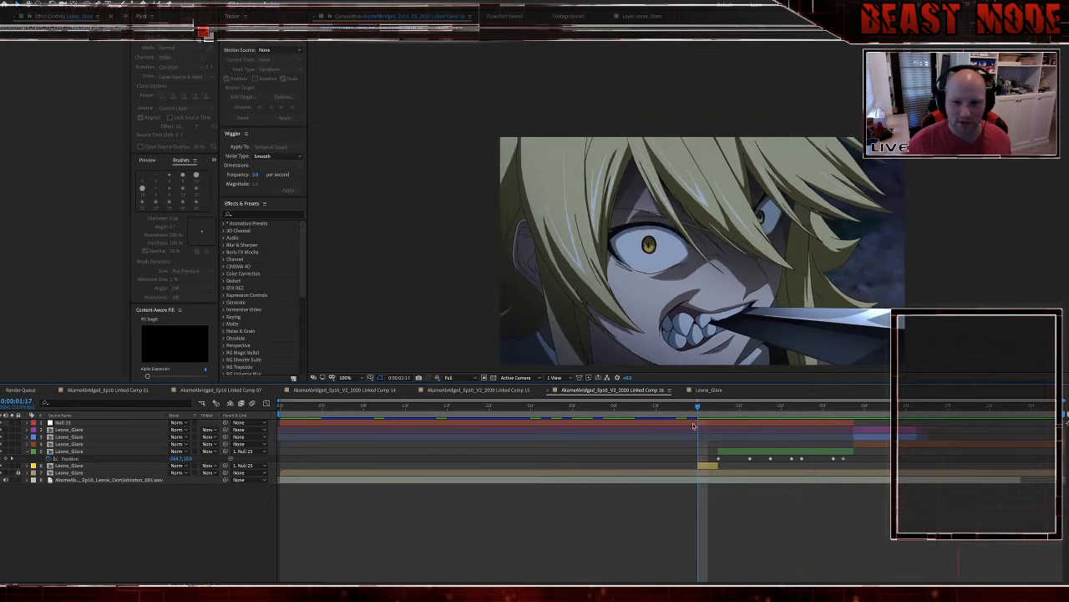
{"action": "key", "text": "space"}
{"action": "left_click", "coordinate": [684, 409]}
{"action": "key", "text": "space"}
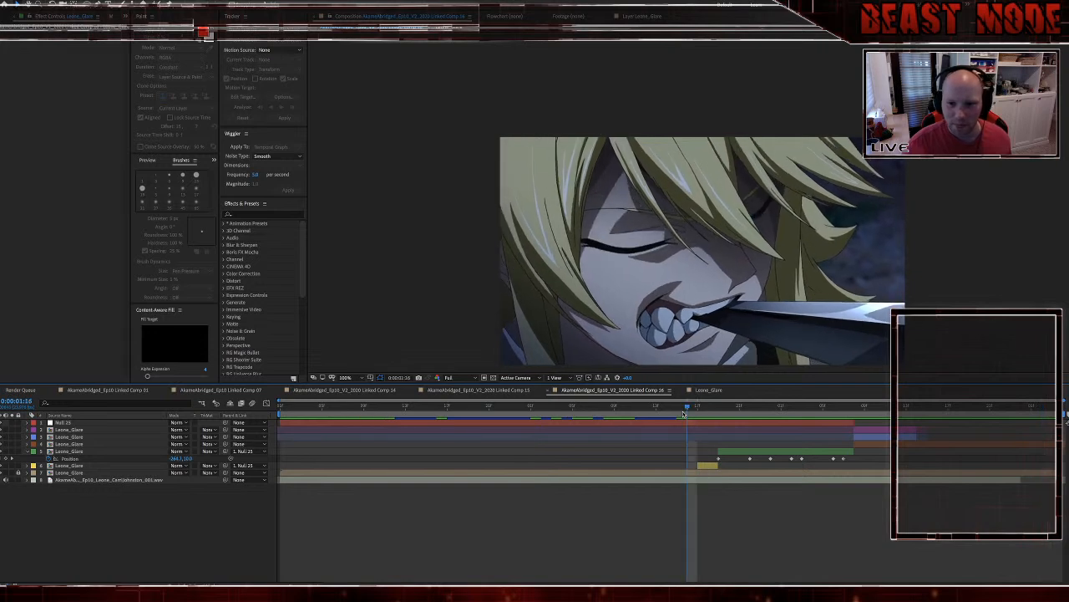
{"action": "key", "text": "space"}
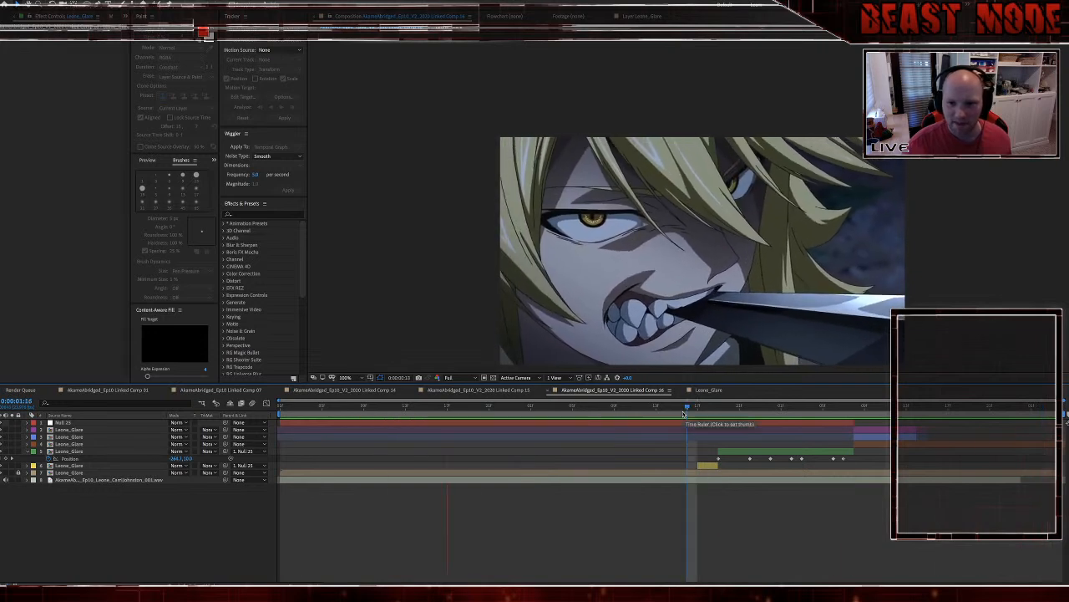
{"action": "key", "text": "space"}
Step: Try to move the green closed-eye layer's mask vertex over the side hair slightly inward at 0:00:01:19
{"action": "left_click", "coordinate": [707, 409]}
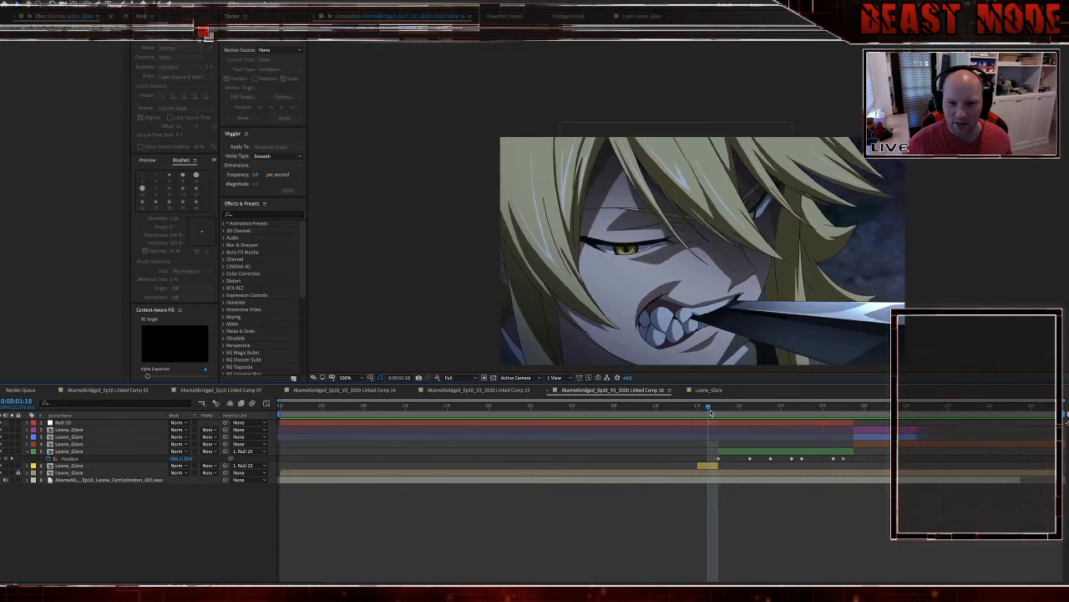
{"action": "left_click", "coordinate": [718, 409]}
{"action": "left_click", "coordinate": [723, 451]}
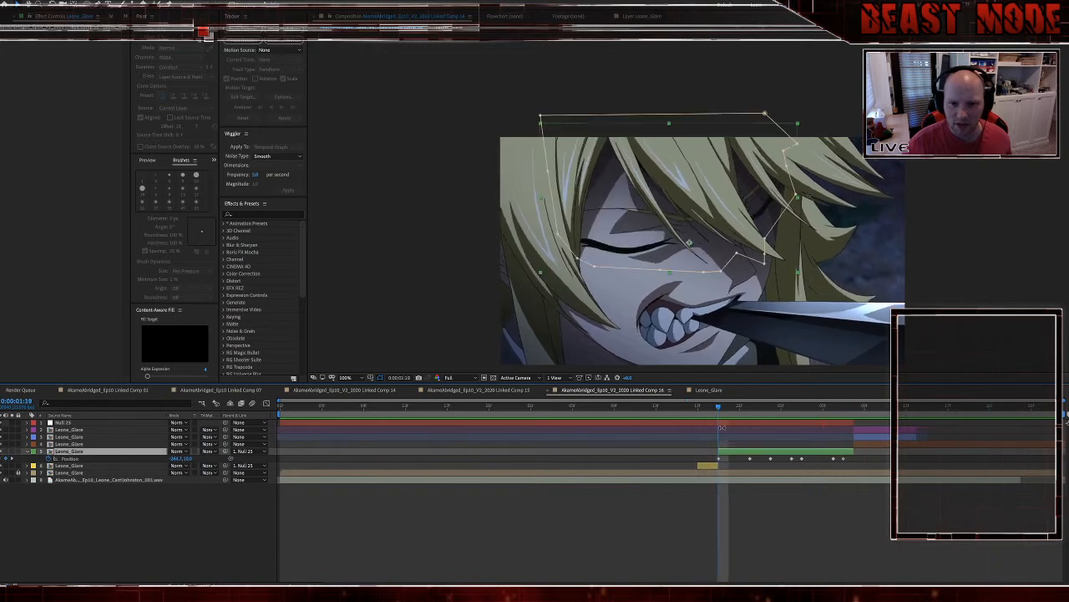
{"action": "left_click_drag", "start_coordinate": [559, 235], "coordinate": [575, 239]}
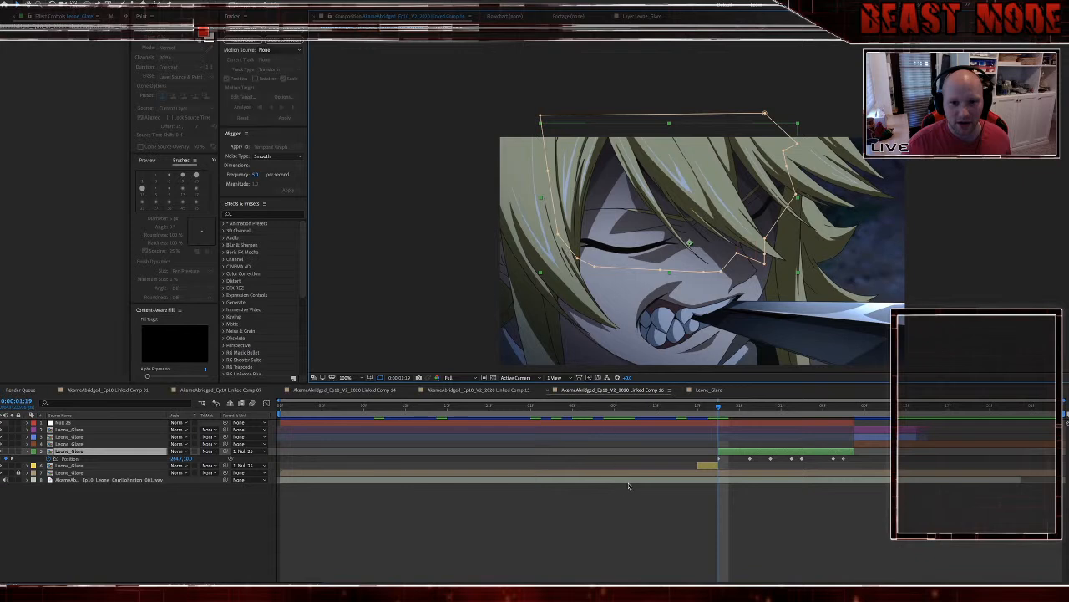
{"action": "left_click", "coordinate": [646, 507]}
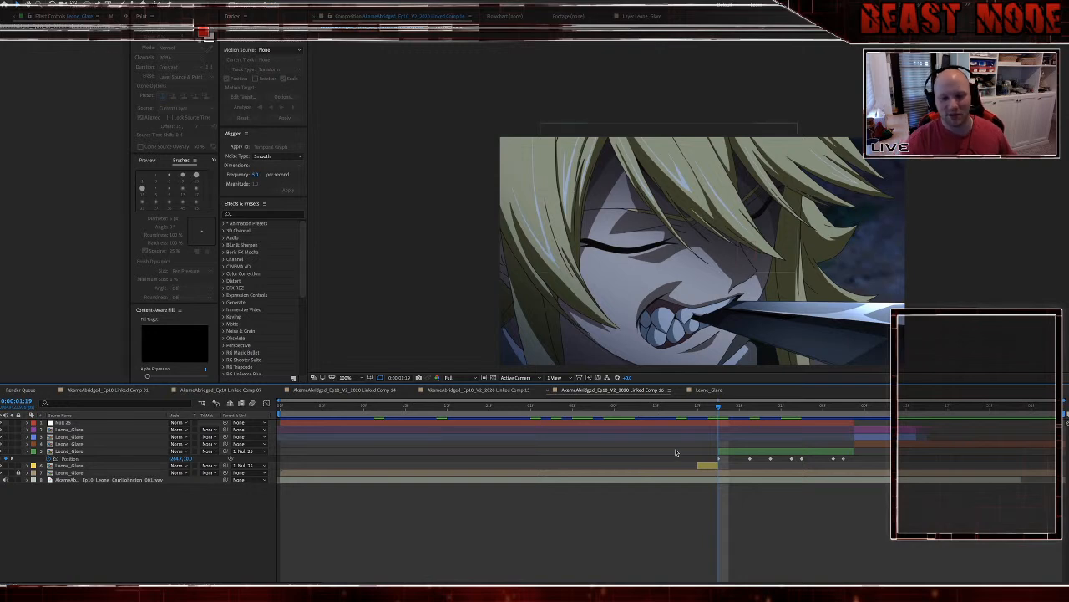
Step: Preview the blink from 0:00:01:15, then play the composition from its start
{"action": "left_click", "coordinate": [679, 412]}
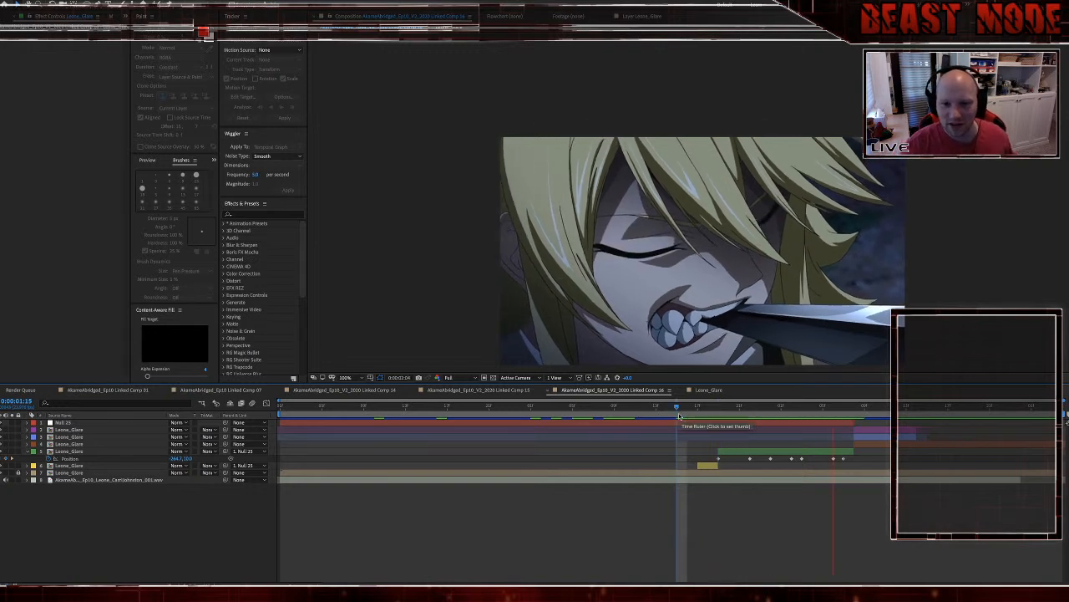
{"action": "key", "text": "Home"}
{"action": "key", "text": "space"}
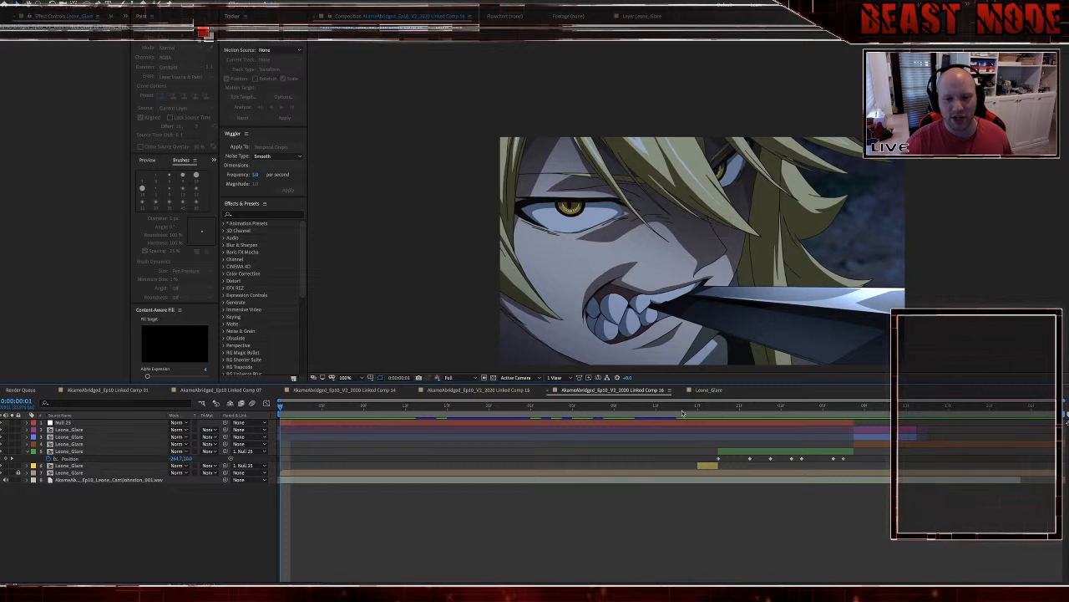
Step: Replay the blink from 0:00:01:16, 0:00:01:12 and 0:00:01:17 to judge its timing against the voice audio
{"action": "mouse_move", "coordinate": [694, 412]}
{"action": "left_mouse_down"}
{"action": "mouse_move", "coordinate": [849, 434]}
{"action": "mouse_move", "coordinate": [697, 426]}
{"action": "left_mouse_up"}
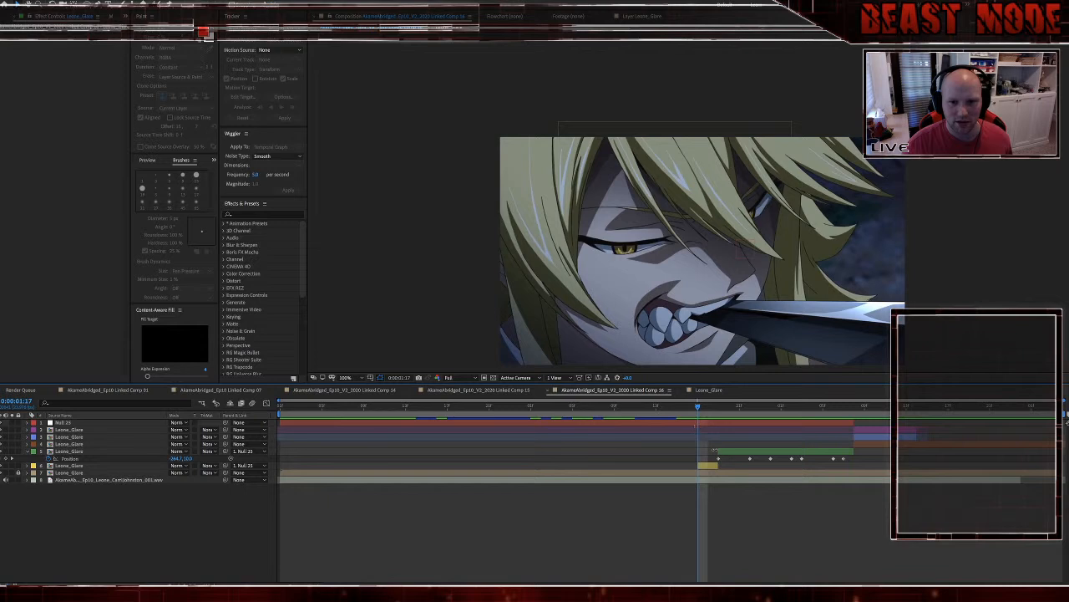
{"action": "left_click_drag", "start_coordinate": [694, 409], "coordinate": [687, 409]}
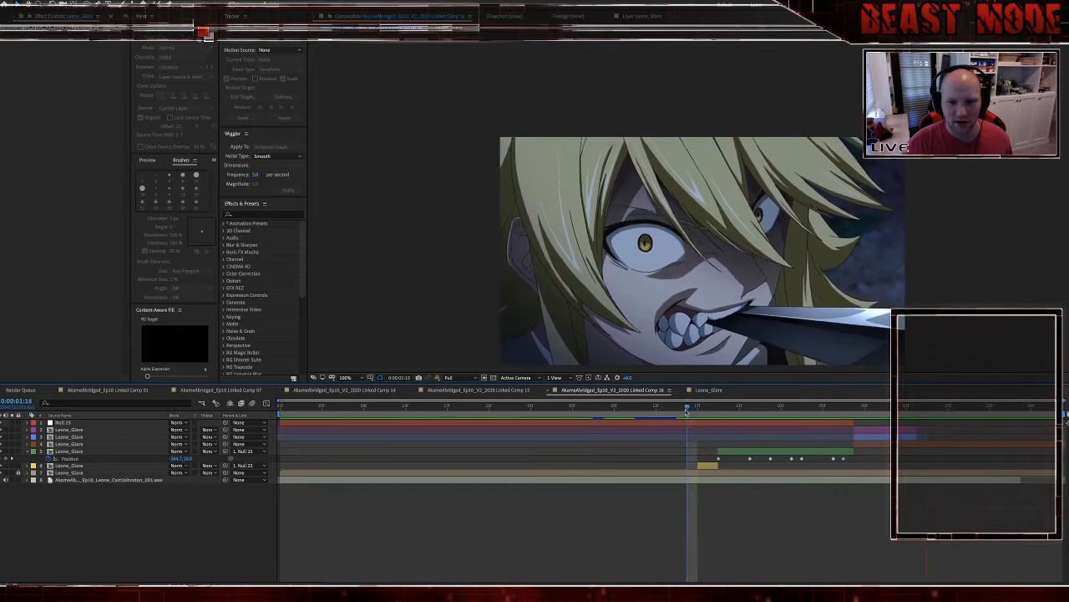
{"action": "key", "text": "space"}
{"action": "left_click_drag", "start_coordinate": [687, 411], "coordinate": [699, 410]}
{"action": "key", "text": "space"}
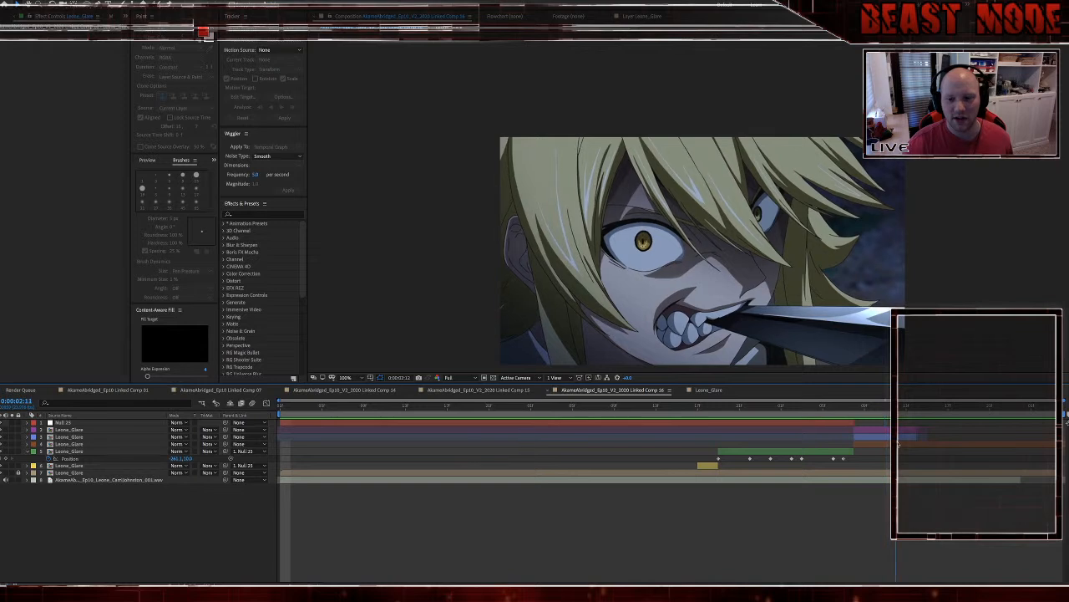
{"action": "key", "text": "space"}
{"action": "left_click", "coordinate": [644, 430]}
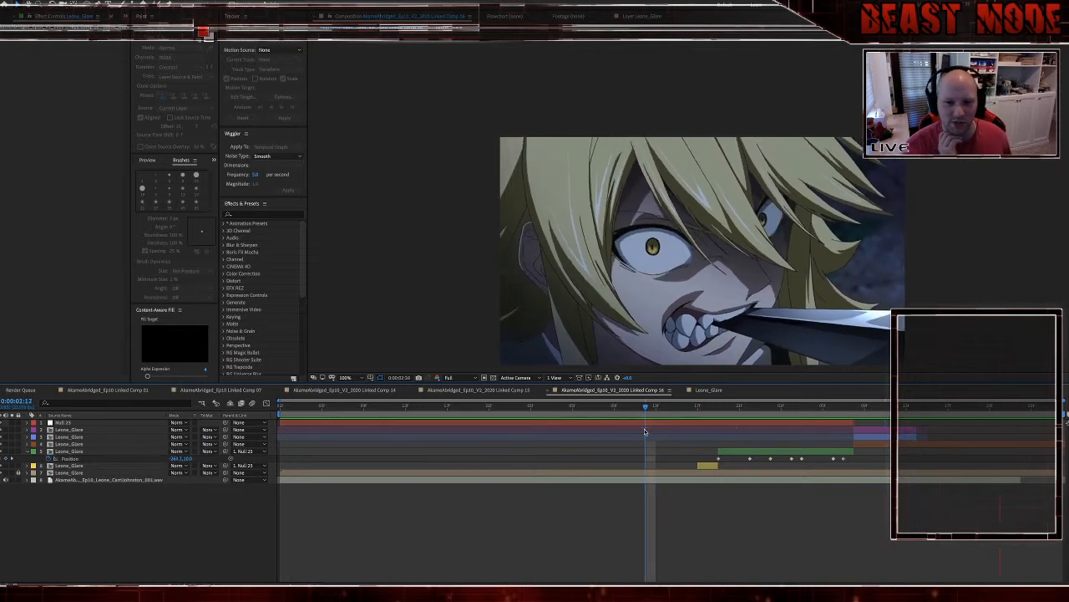
{"action": "left_click", "coordinate": [697, 407]}
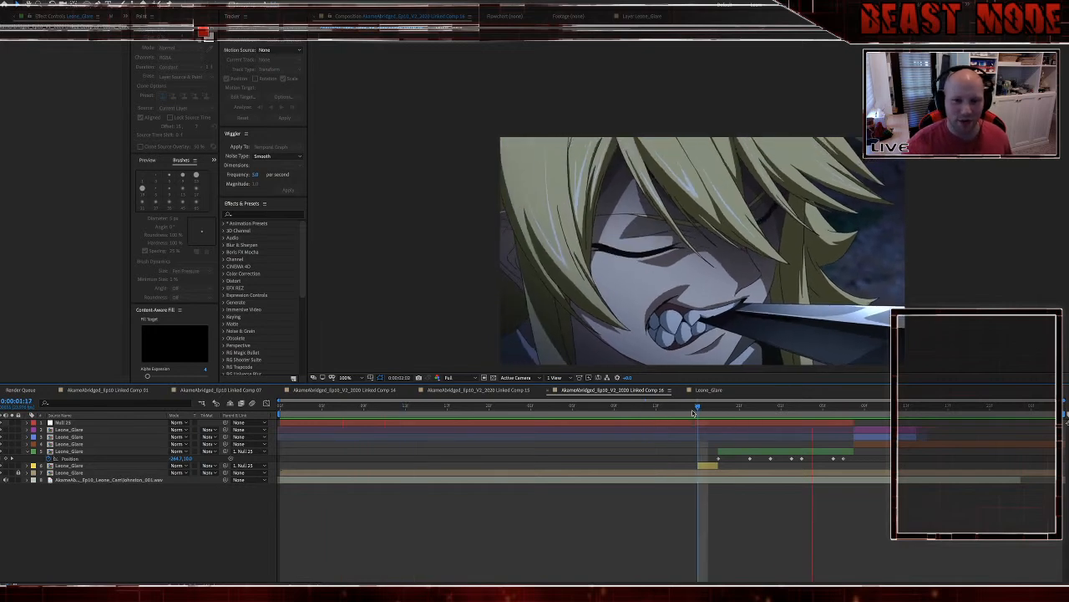
Step: Mute the voice audio layer and preview the blink from 0:00:01:16 through the wide-open eyes
{"action": "key", "text": "space"}
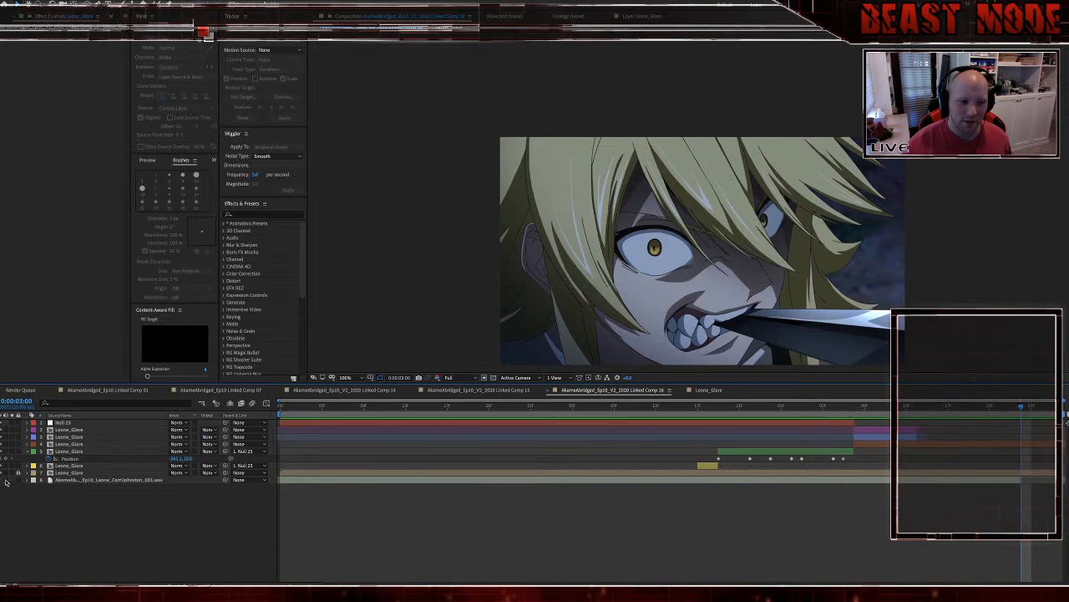
{"action": "left_click", "coordinate": [688, 408]}
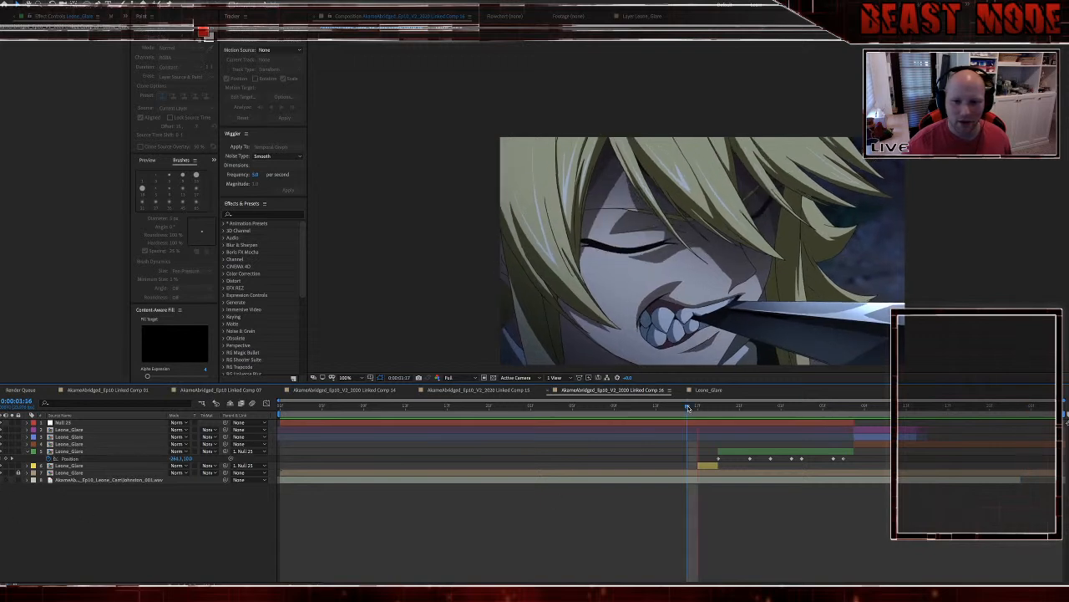
{"action": "key", "text": "space"}
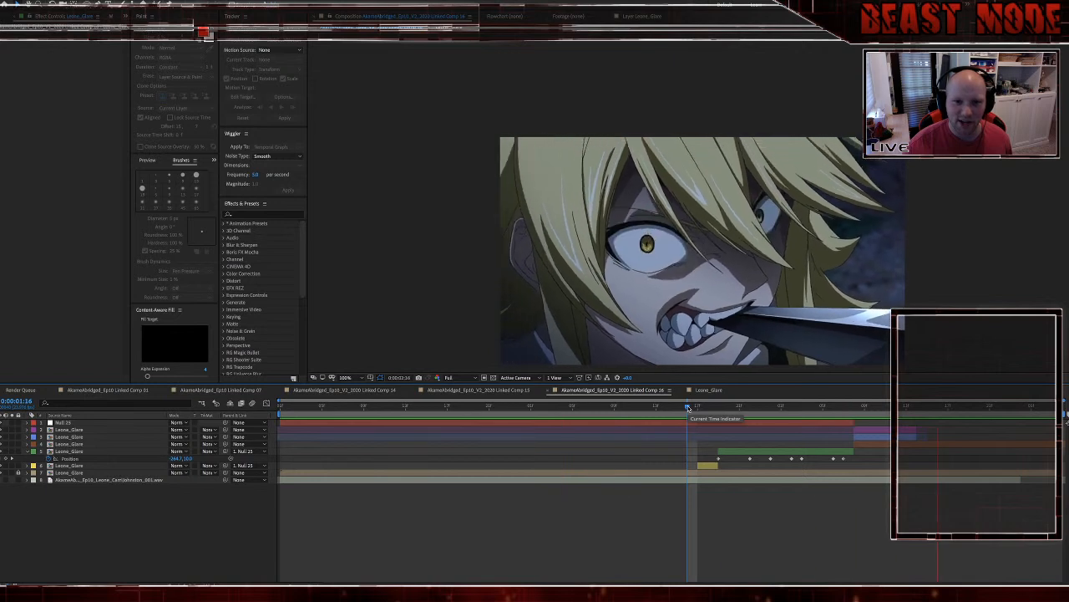
{"action": "left_click_drag", "start_coordinate": [691, 406], "coordinate": [1061, 457]}
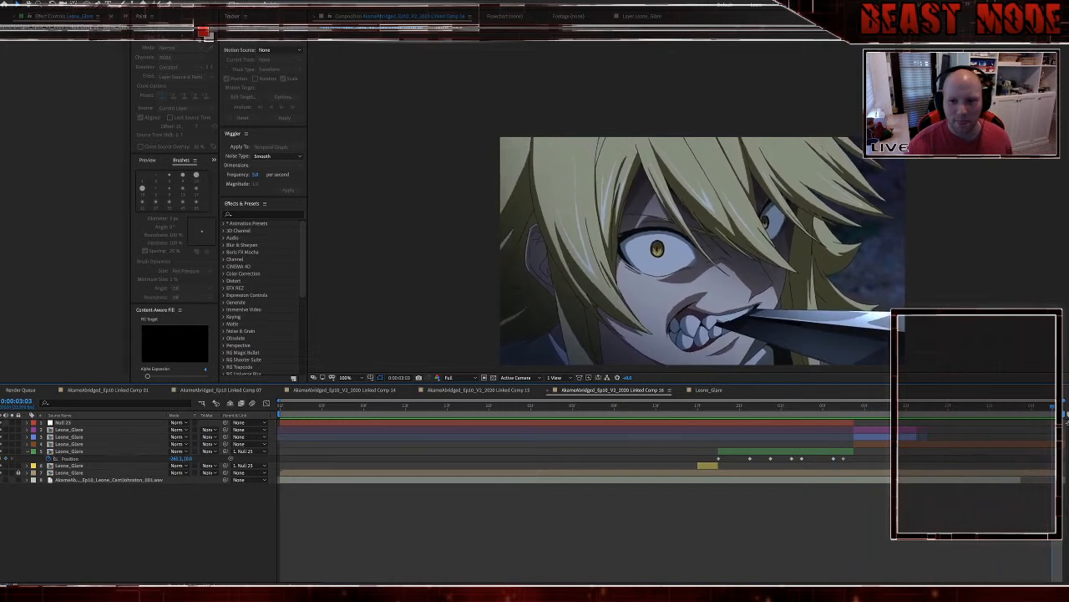
{"action": "key", "text": "space"}
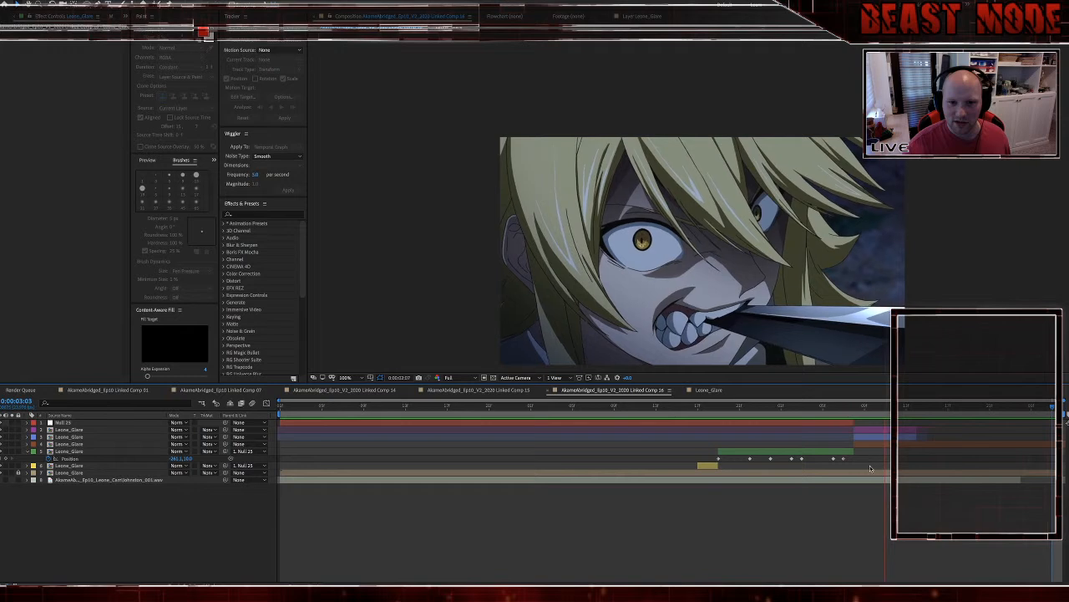
{"action": "key", "text": "space"}
Step: Replay the closed-eye section, and nudge the green closed-eye layer slightly sideways at 0:00:02:01 to add a position keyframe
{"action": "left_click", "coordinate": [716, 415]}
{"action": "key", "text": "space"}
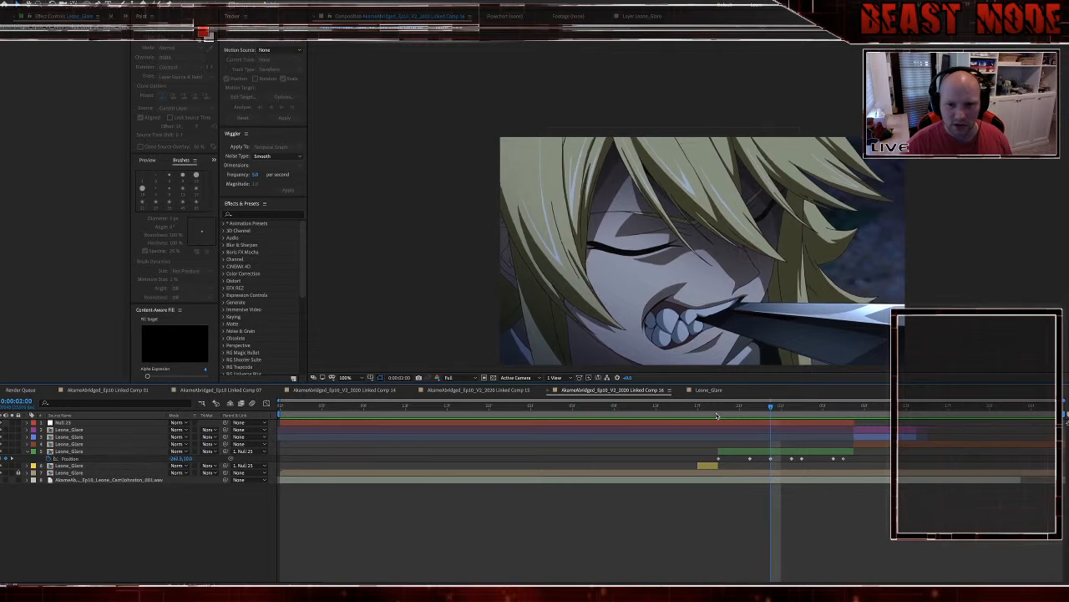
{"action": "left_click", "coordinate": [675, 267]}
{"action": "key", "text": "Page_Down"}
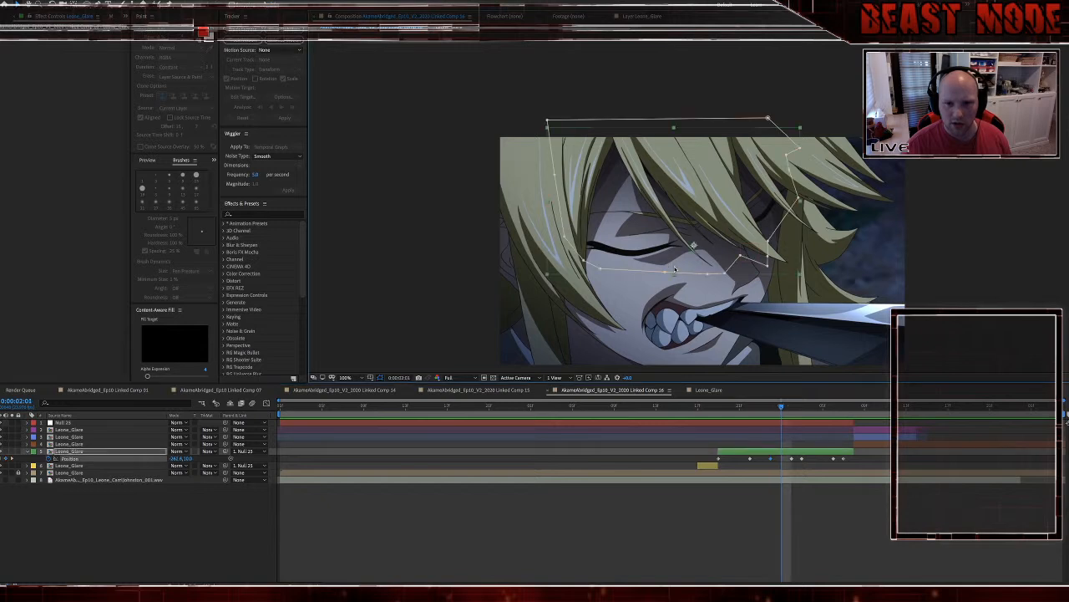
{"action": "key", "text": "Left"}
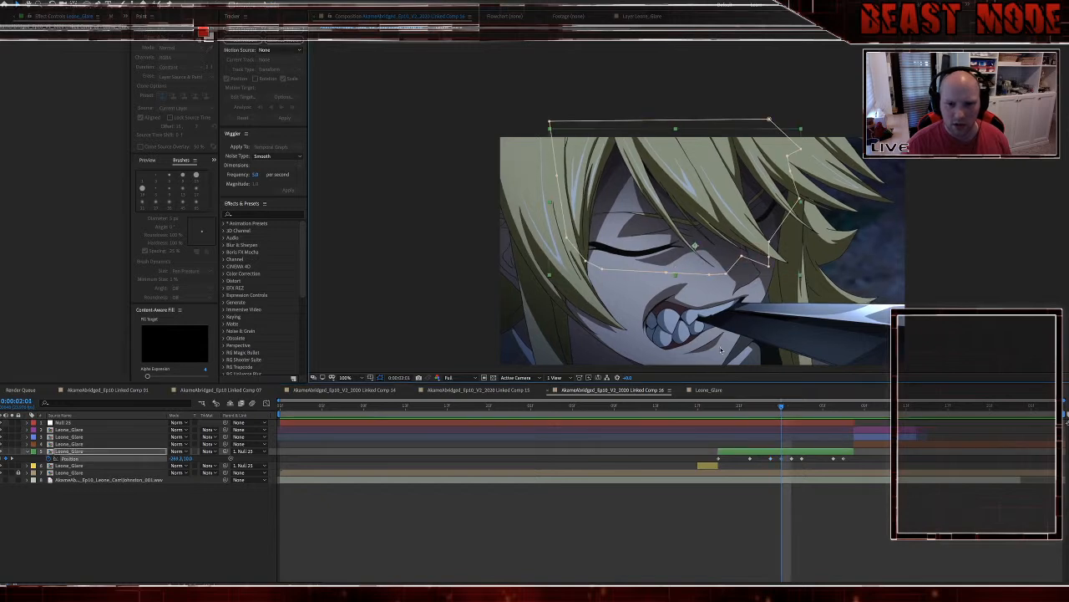
{"action": "left_click", "coordinate": [706, 503]}
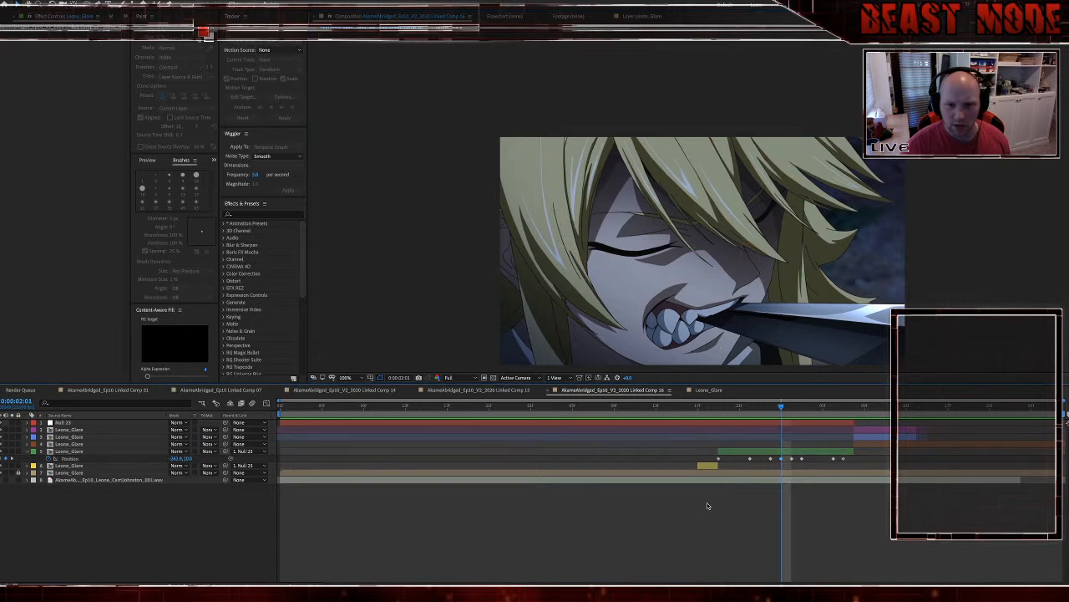
Step: Check the closed-eye layer frame by frame up to 0:00:02:08 and collapse its position property
{"action": "key", "text": "Page_Down"}
{"action": "key", "text": "Page_Down"}
{"action": "key", "text": "Page_Down"}
{"action": "key", "text": "Page_Down"}
{"action": "key", "text": "Page_Down"}
{"action": "key", "text": "Page_Down"}
{"action": "key", "text": "Page_Down"}
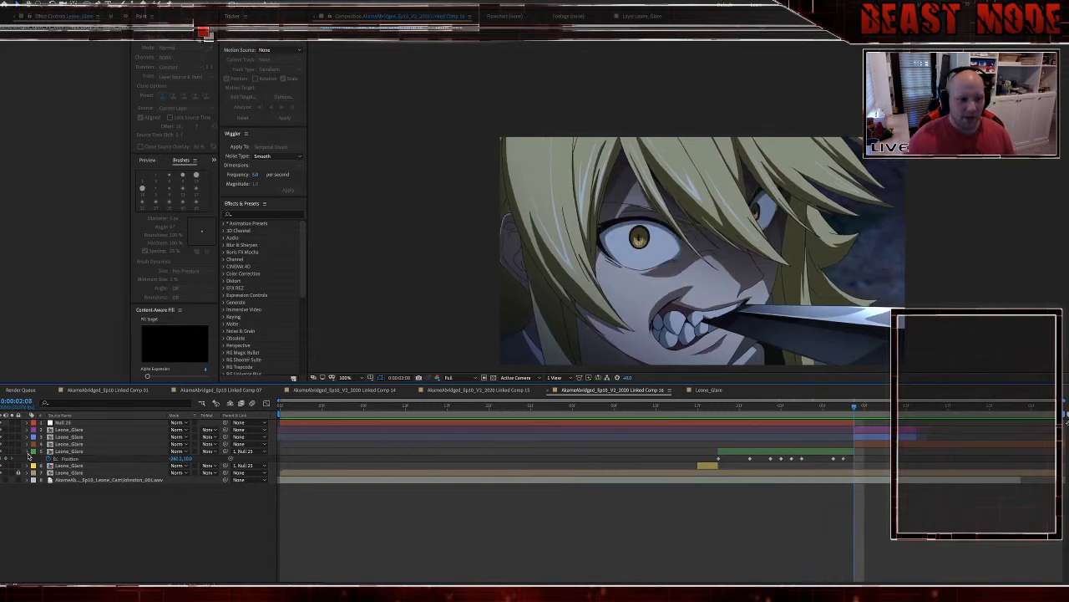
{"action": "left_click", "coordinate": [29, 455]}
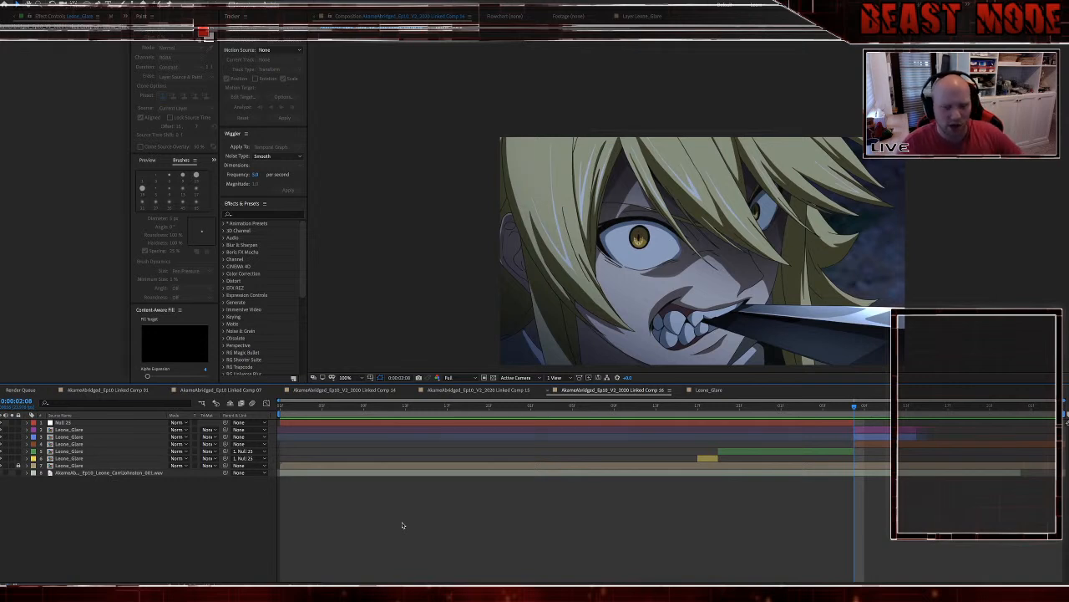
Step: Render Linked Comp 16 through the render queue with Best Settings and Lossless output, and close the Leone_Glare composition
{"action": "key", "text": "ctrl+m"}
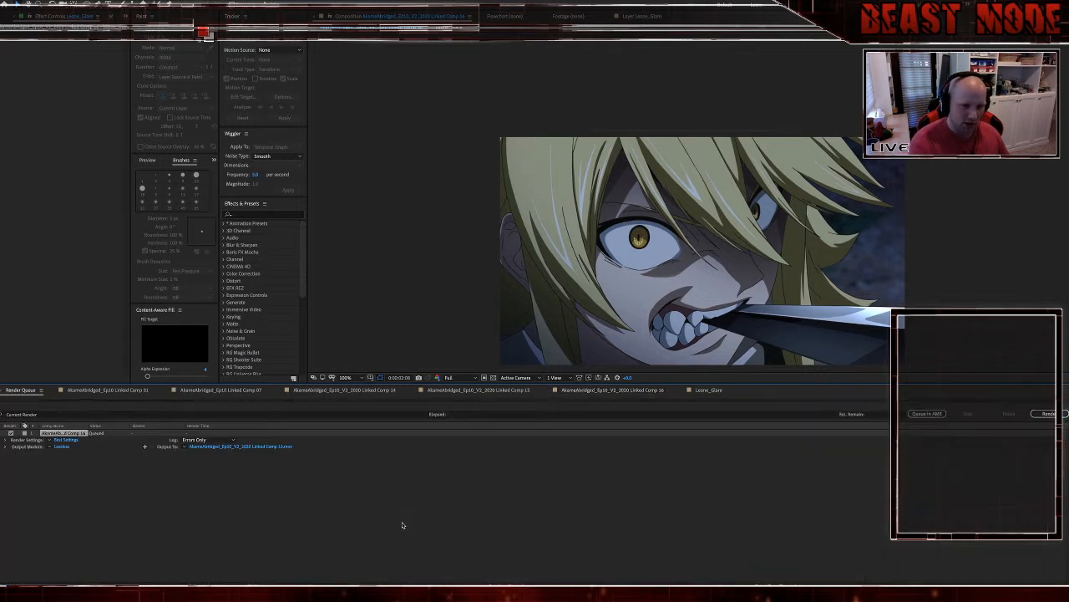
{"action": "left_click", "coordinate": [1063, 414]}
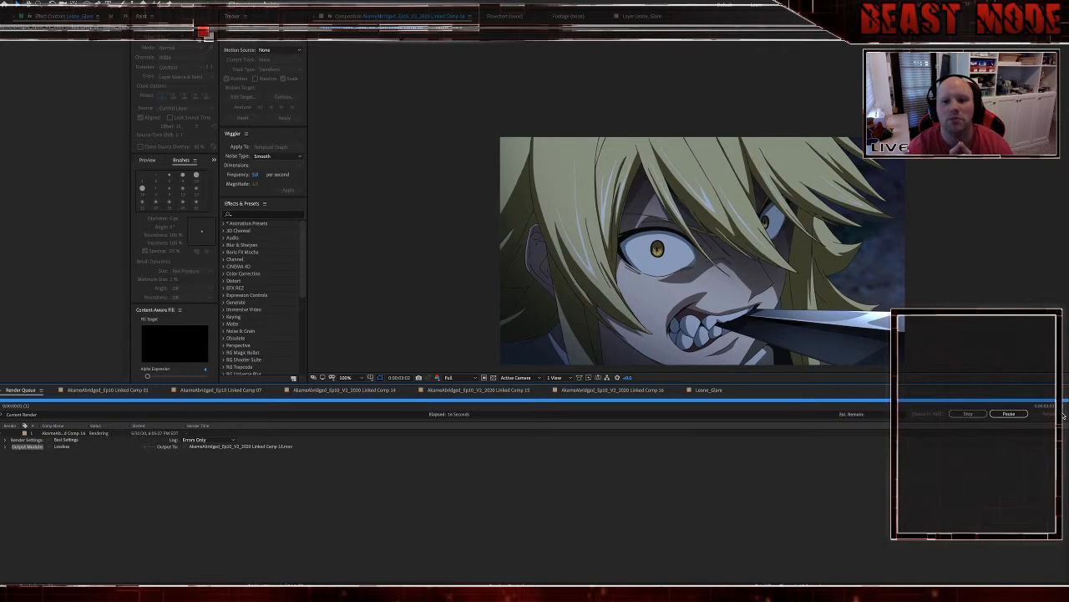
{"action": "left_click", "coordinate": [684, 390]}
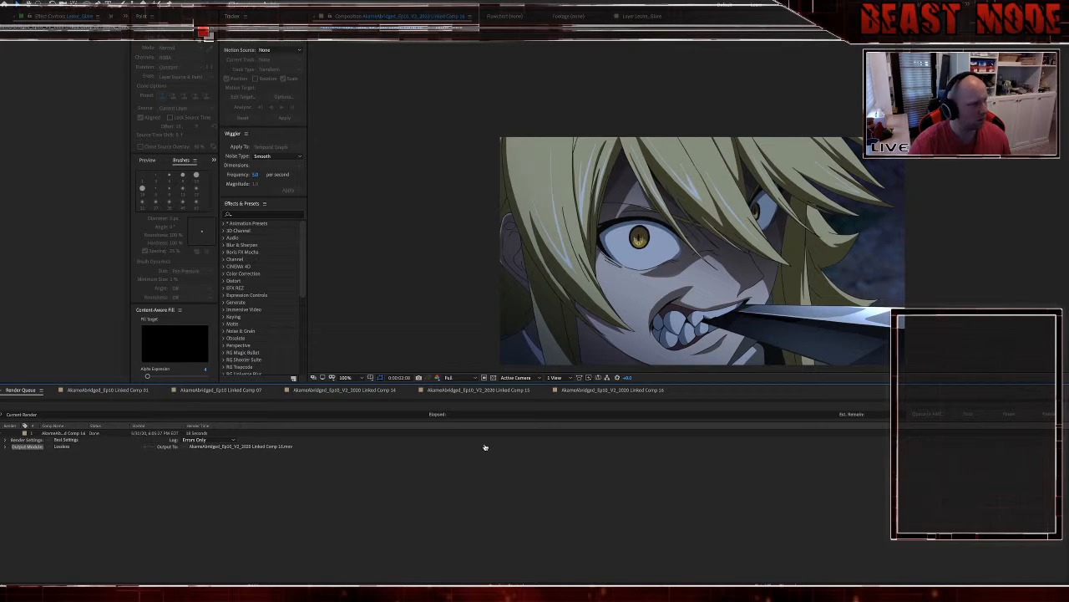
Step: Switch to Premiere Pro and replace the linked composition in the sequence with the rendered Linked Comp 16.mov, placed on Video 1
{"action": "key", "text": "super+Tab"}
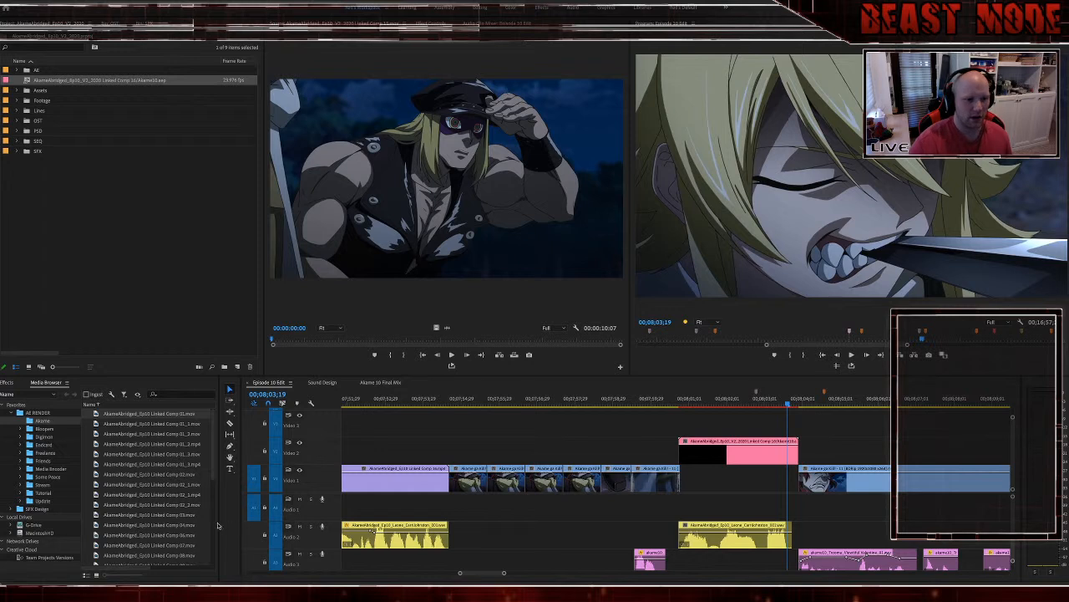
{"action": "scroll", "coordinate": [167, 507], "scroll_direction": "down", "scroll_amount": 5}
{"action": "double_click", "coordinate": [193, 562]}
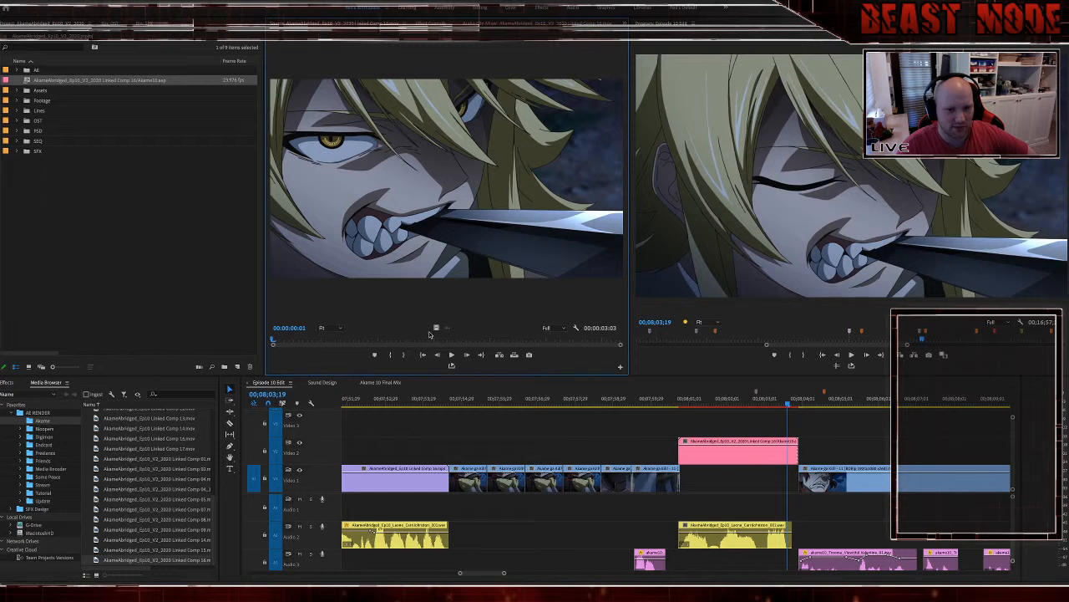
{"action": "left_click_drag", "start_coordinate": [437, 329], "coordinate": [684, 454]}
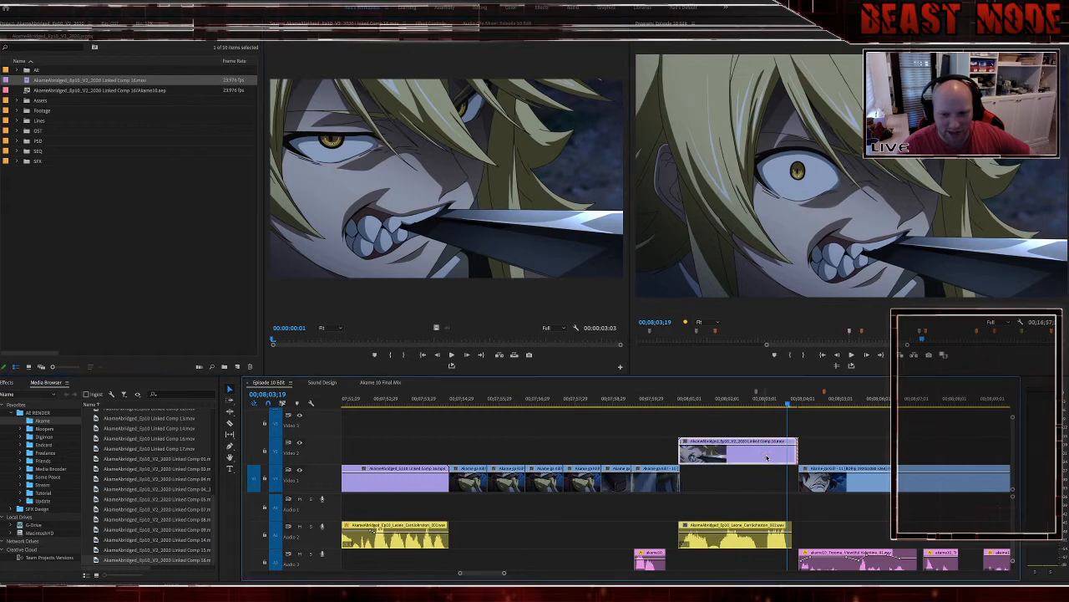
{"action": "left_click_drag", "start_coordinate": [767, 457], "coordinate": [789, 474]}
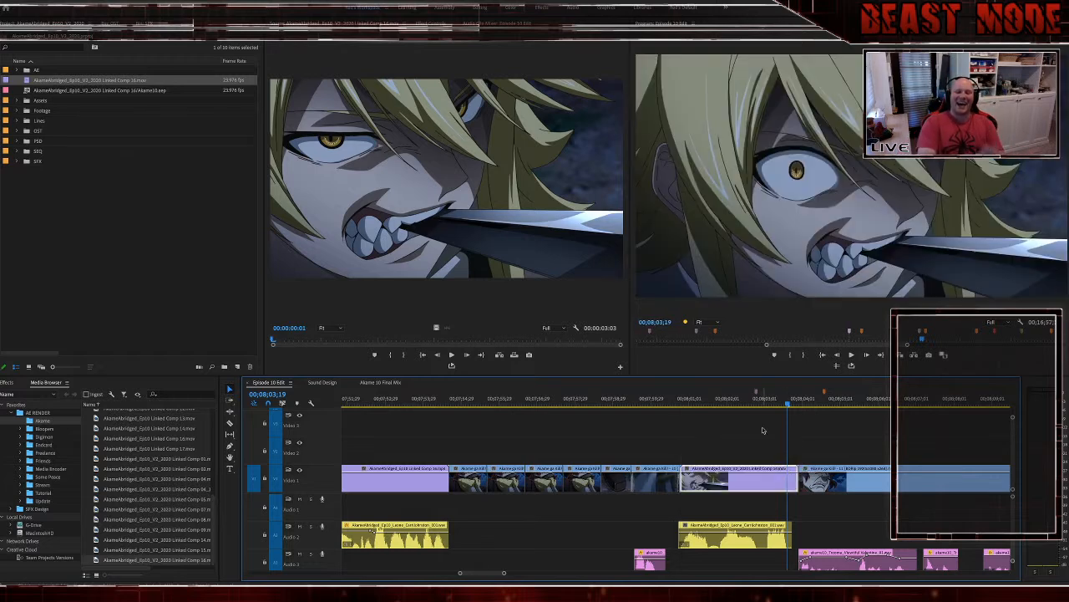
Step: Delete the sequence marker at 00;08;02;24 above the rendered clip
{"action": "left_click", "coordinate": [756, 395]}
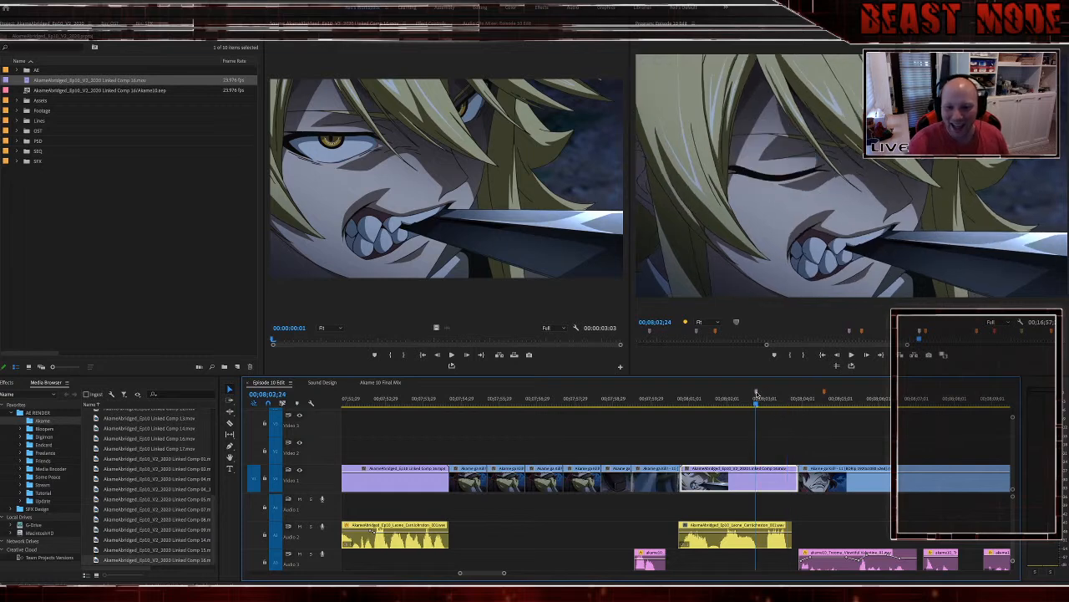
{"action": "double_click", "coordinate": [756, 392]}
{"action": "left_click", "coordinate": [612, 215]}
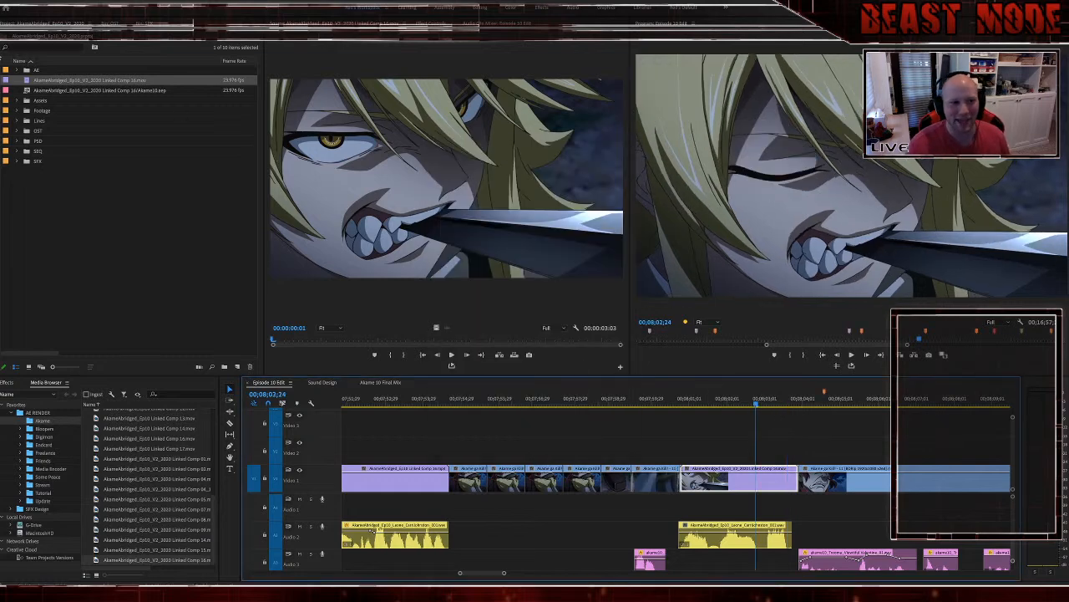
Step: Delete the Linked Comp 16 dynamic link item from the project and file the rendered movie in the AE bin
{"action": "left_click", "coordinate": [24, 90]}
{"action": "key", "text": "Delete"}
{"action": "left_click_drag", "start_coordinate": [28, 81], "coordinate": [26, 73]}
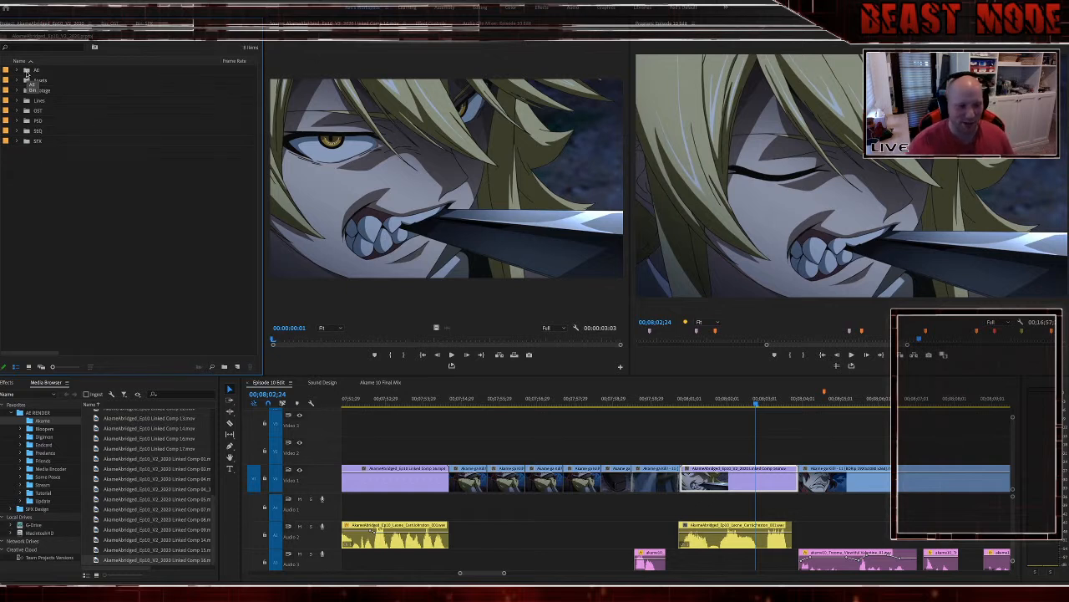
Step: Cue the sequence just before the rendered clip at 00;08;00;18 and save the project
{"action": "left_click", "coordinate": [673, 404]}
{"action": "left_click", "coordinate": [697, 427]}
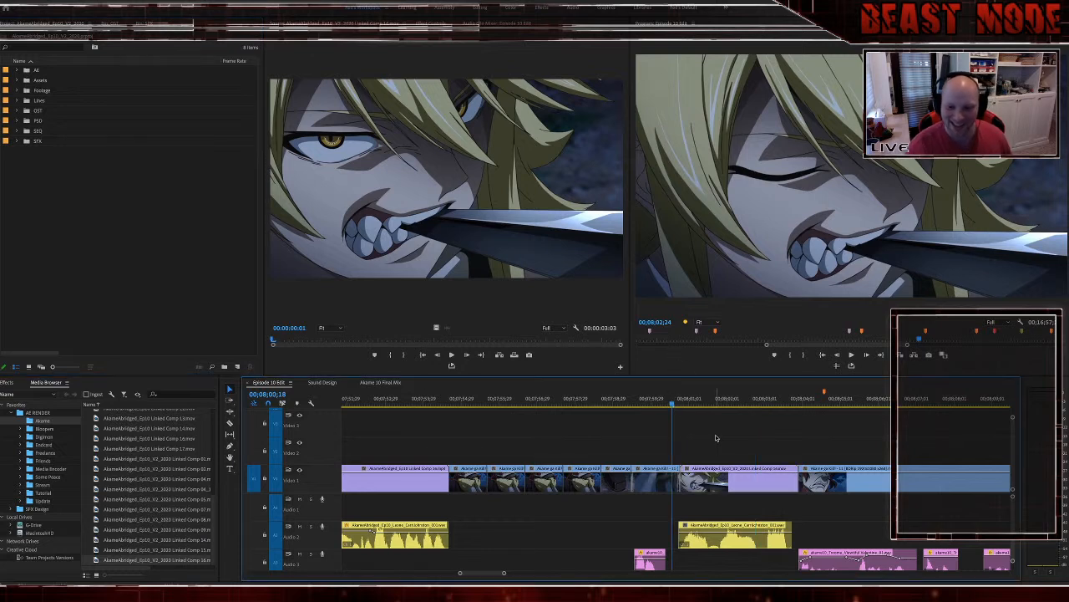
{"action": "key", "text": "super+s"}
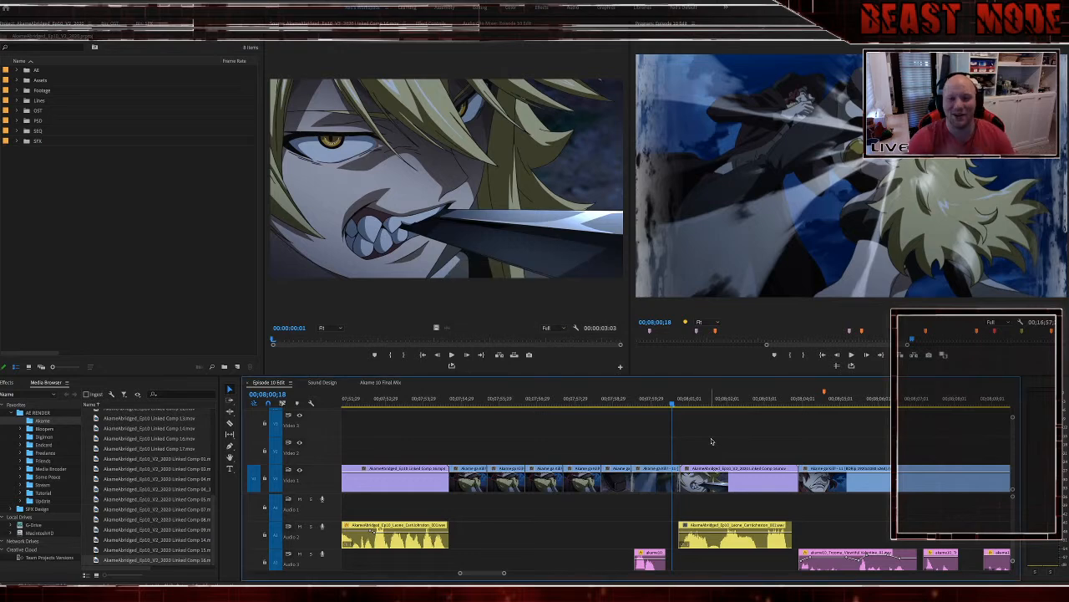
Step: Review the earlier shots around 00;07;45;20 and go back to the cut at 00;07;42;00
{"action": "scroll", "coordinate": [712, 441], "scroll_direction": "up", "scroll_amount": 5}
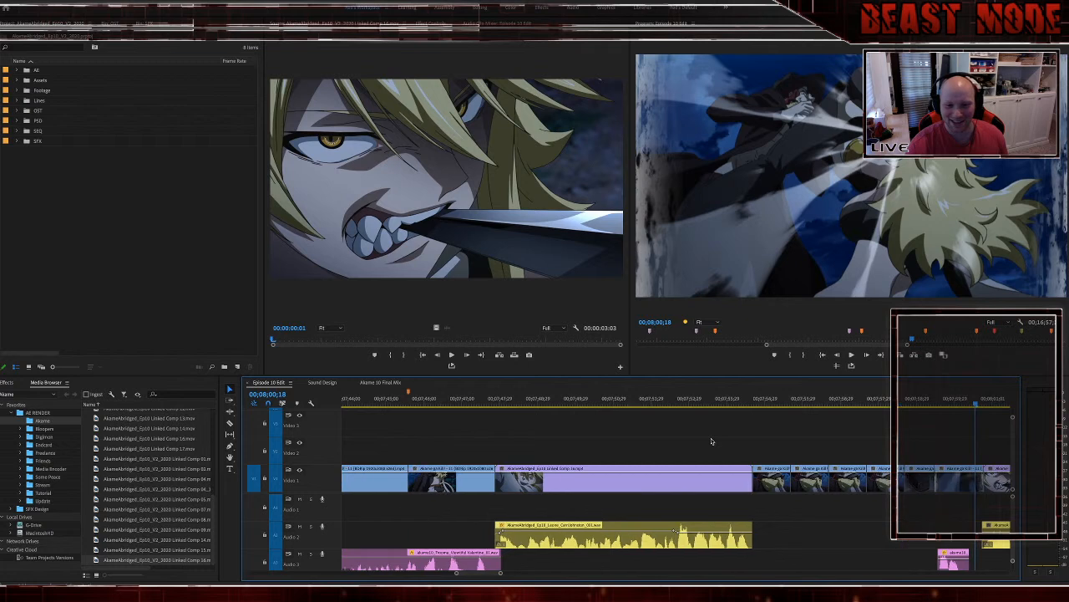
{"action": "left_click", "coordinate": [413, 403]}
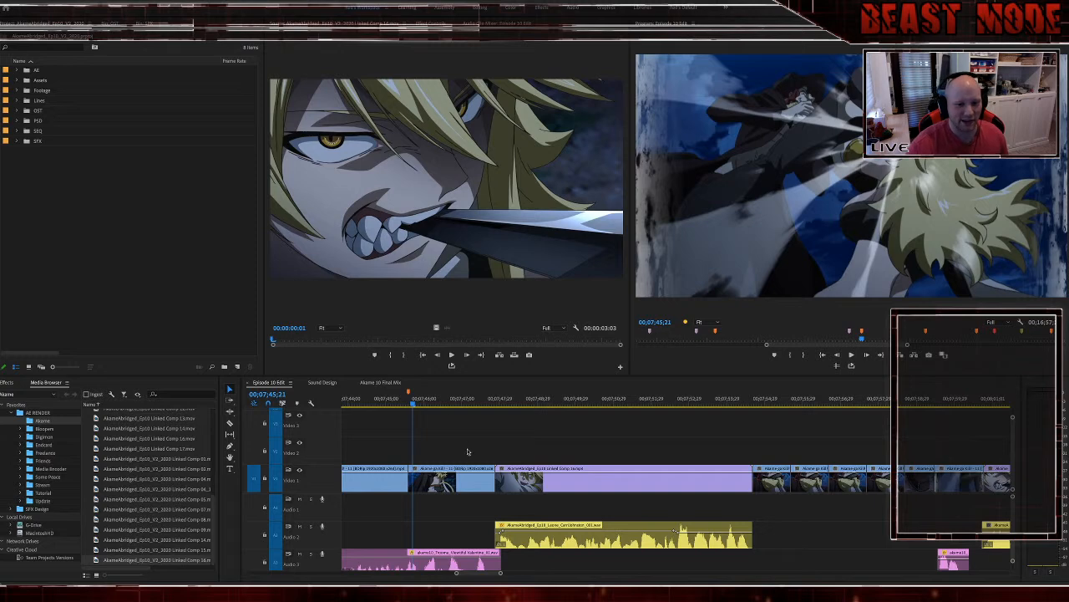
{"action": "left_click", "coordinate": [412, 403]}
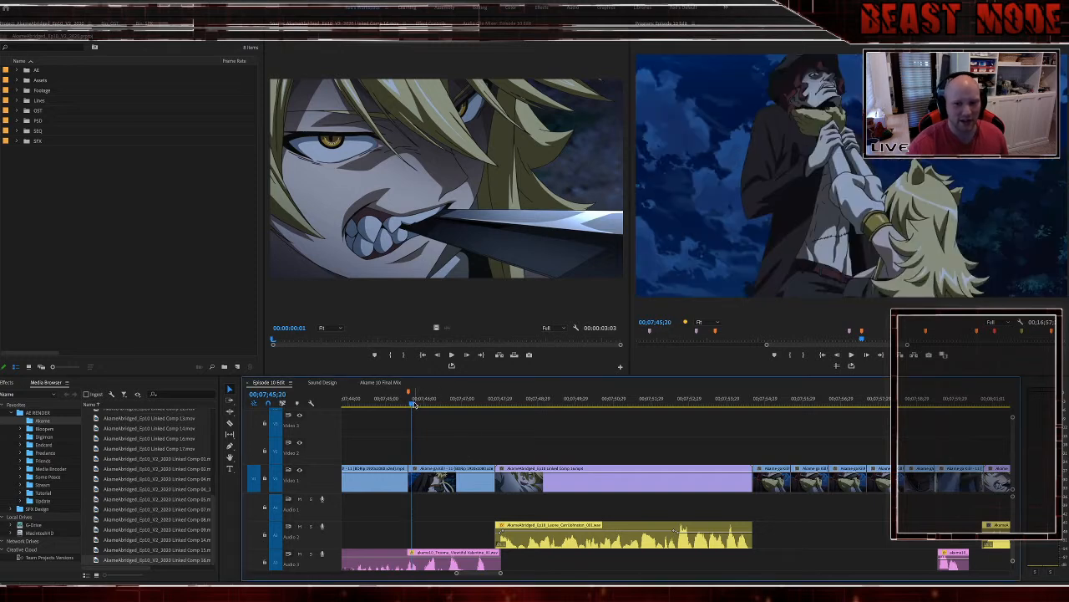
{"action": "scroll", "coordinate": [414, 406], "scroll_direction": "up", "scroll_amount": 5}
{"action": "left_click", "coordinate": [628, 402]}
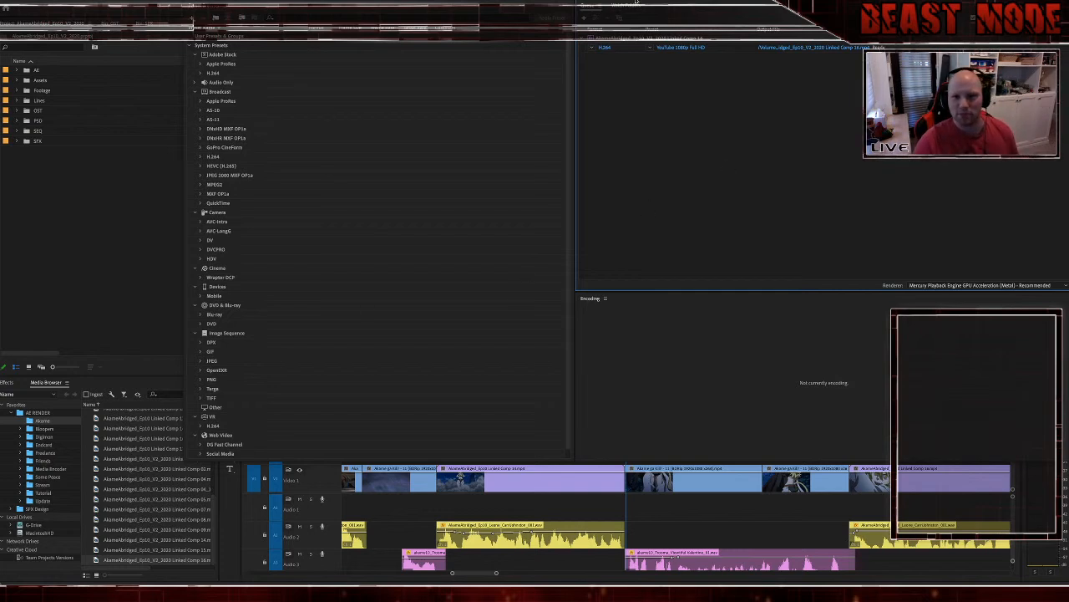
Step: Move the Media Encoder window to look over its queue, and return to Premiere Pro
{"action": "left_click_drag", "start_coordinate": [700, 12], "coordinate": [604, 42]}
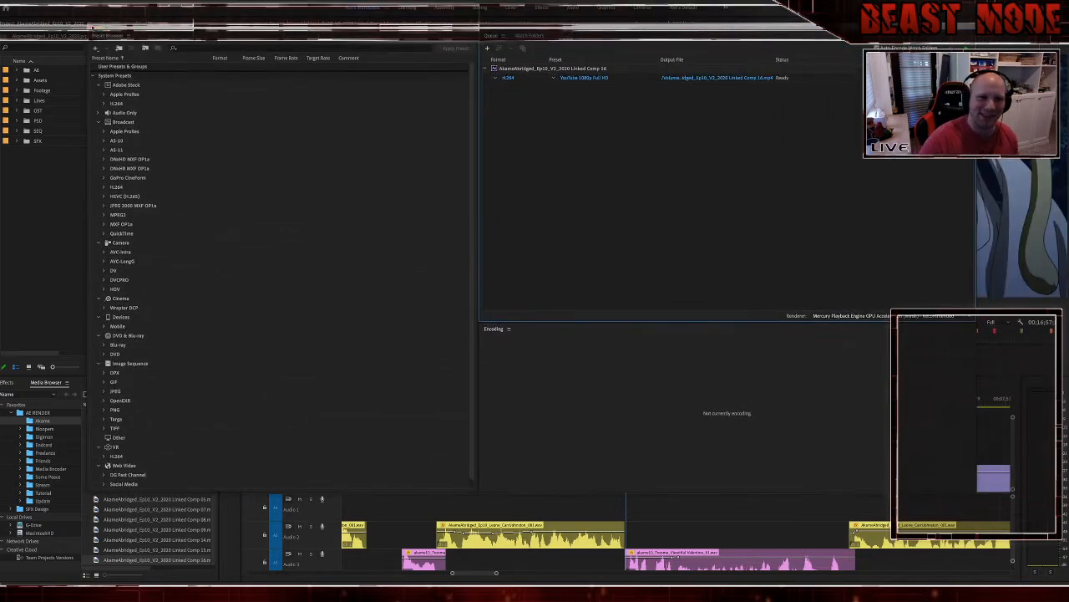
{"action": "key", "text": "alt+Tab"}
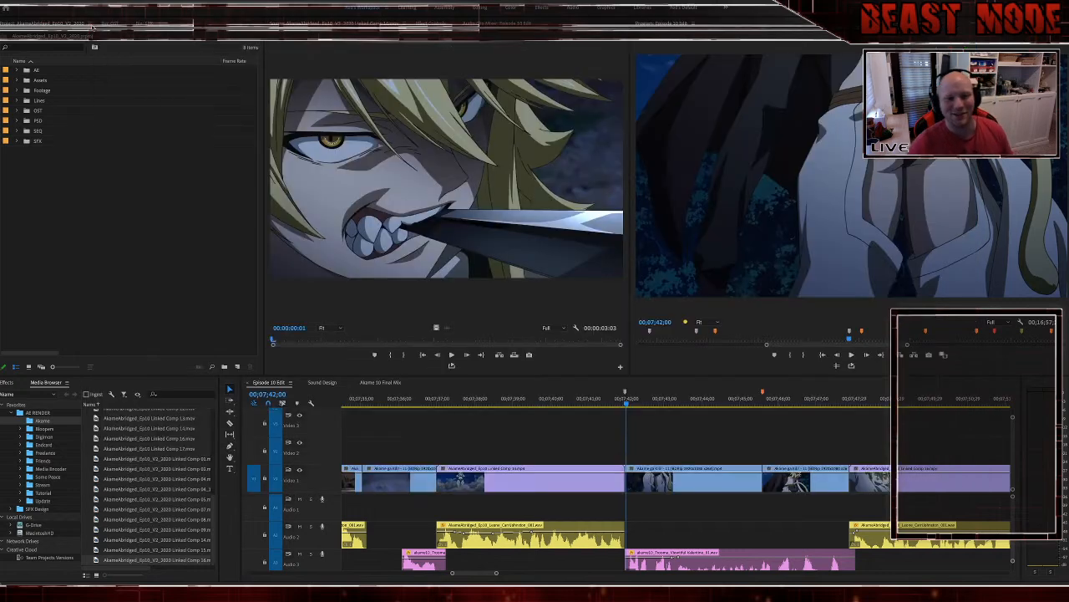
Step: Open the settings of the marker at 00;07;41;28 and accept them as they are
{"action": "left_click", "coordinate": [625, 392]}
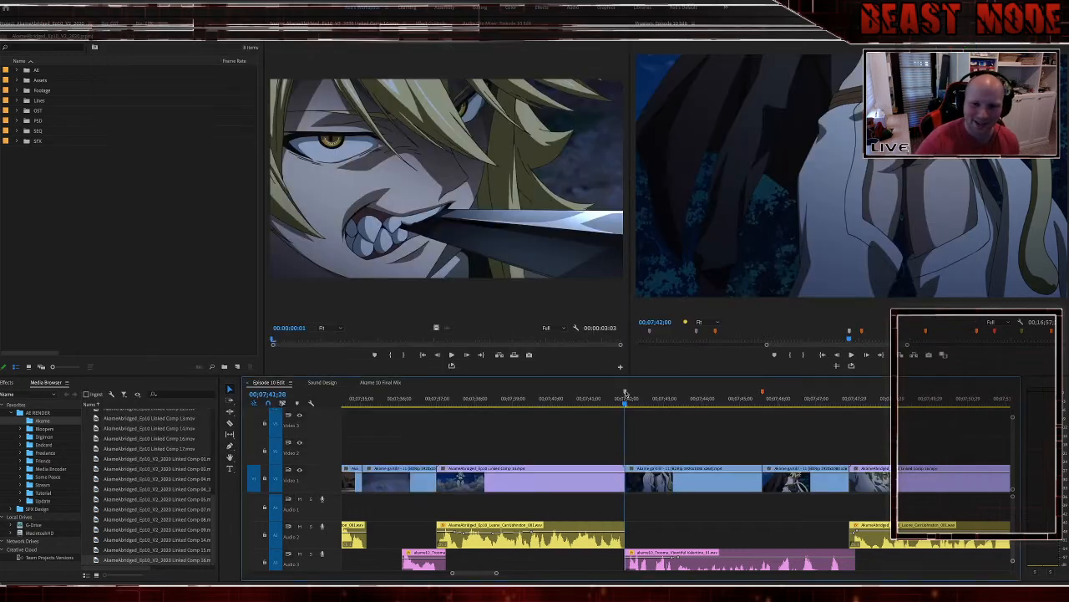
{"action": "key", "text": "m"}
{"action": "key", "text": "m"}
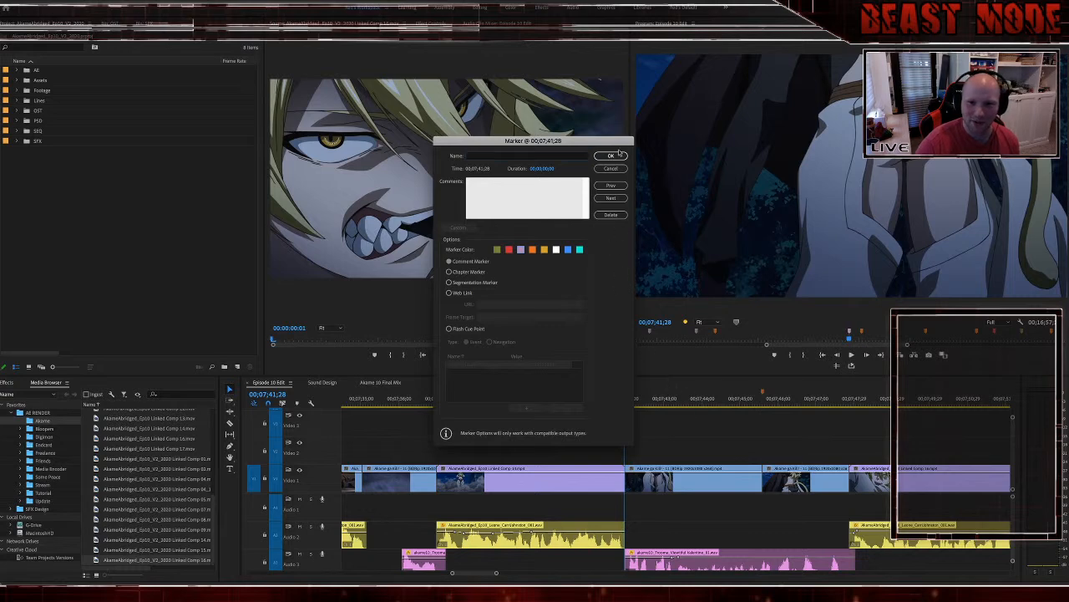
{"action": "left_click", "coordinate": [610, 156]}
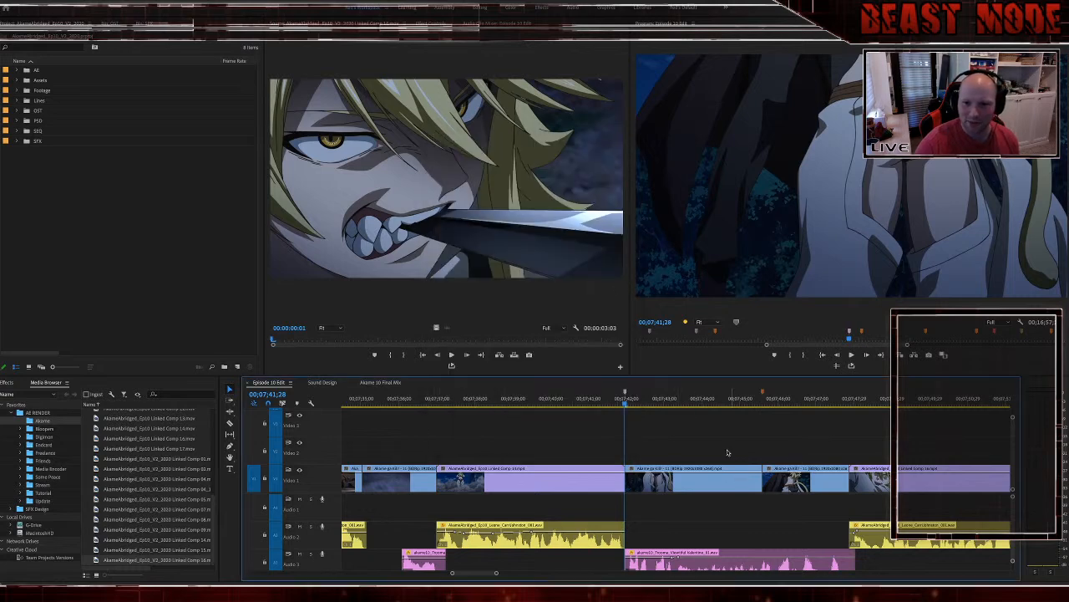
Step: Cue the sequence at the start of the rendered Linked Comp 16 clip, 00;08;00;24, and save the project
{"action": "scroll", "coordinate": [727, 452], "scroll_direction": "right", "scroll_amount": 10}
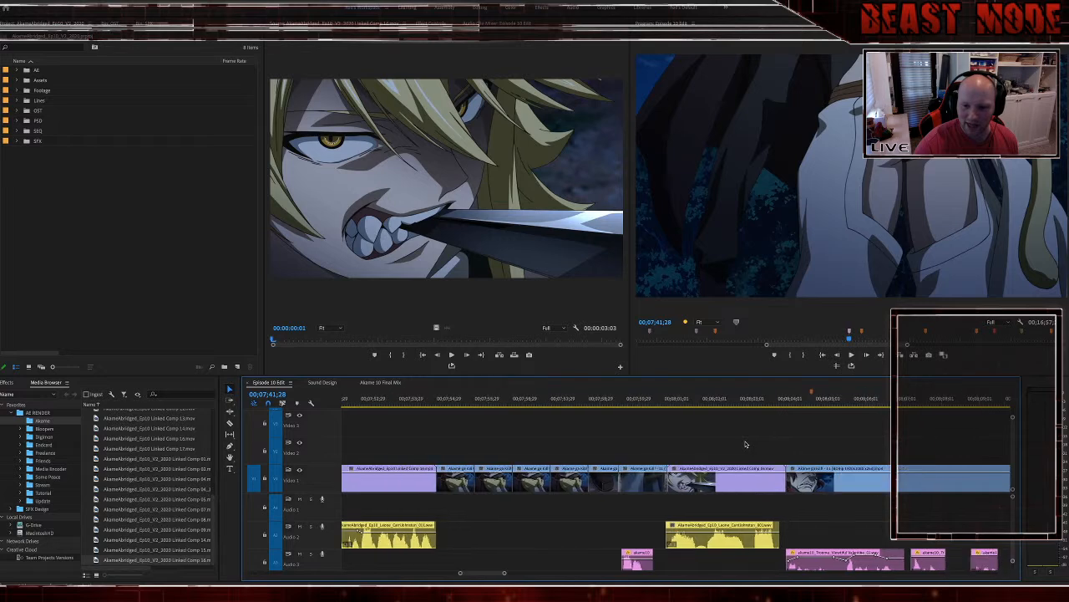
{"action": "scroll", "coordinate": [746, 444], "scroll_direction": "right", "scroll_amount": 4}
{"action": "left_click", "coordinate": [544, 401]}
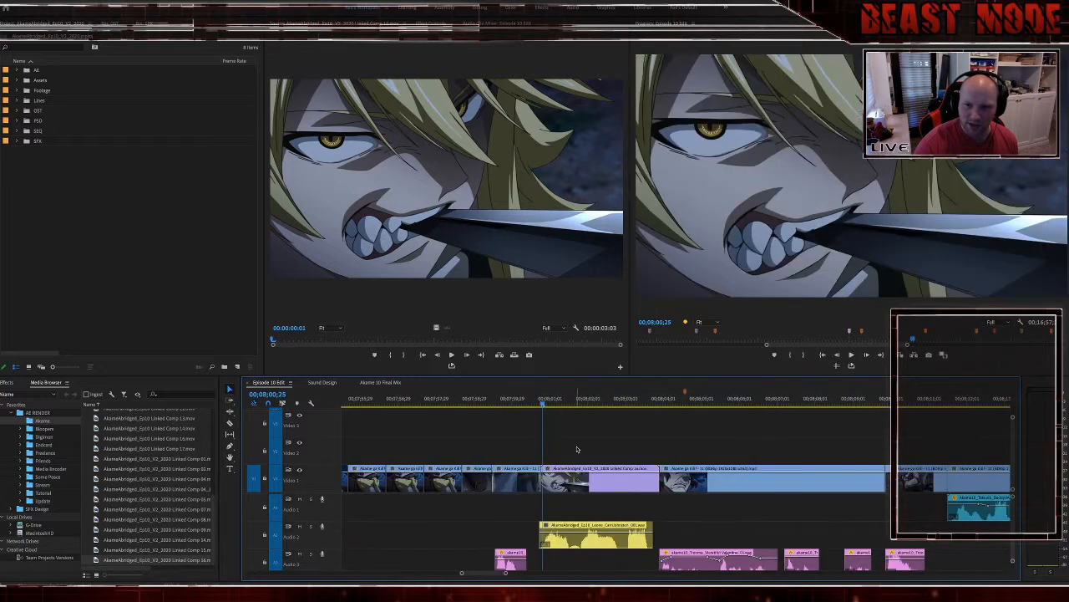
{"action": "key", "text": "ctrl+s"}
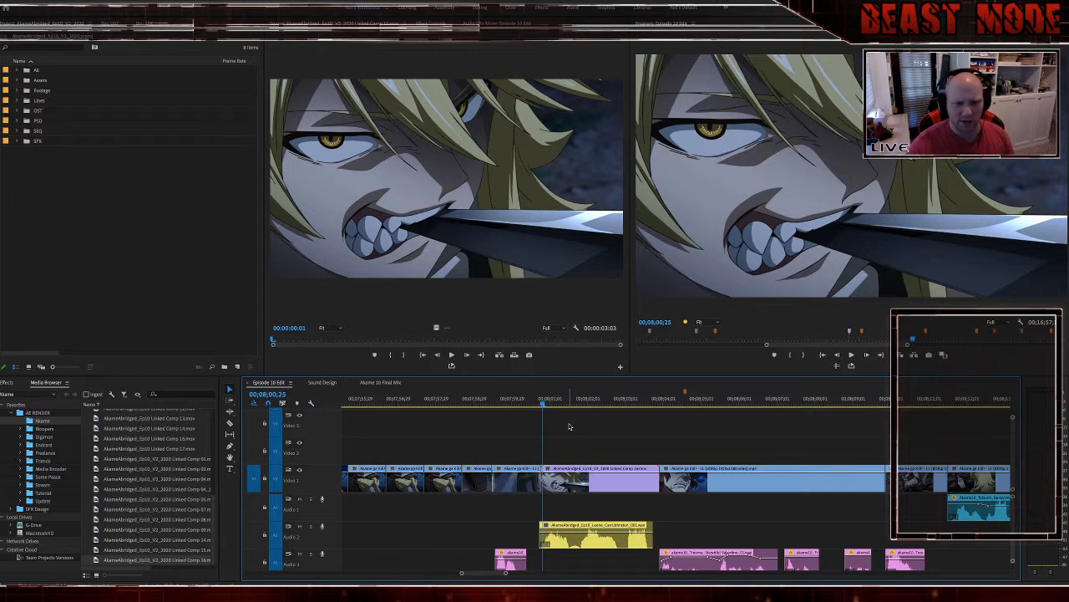
{"action": "left_click_drag", "start_coordinate": [569, 427], "coordinate": [608, 431]}
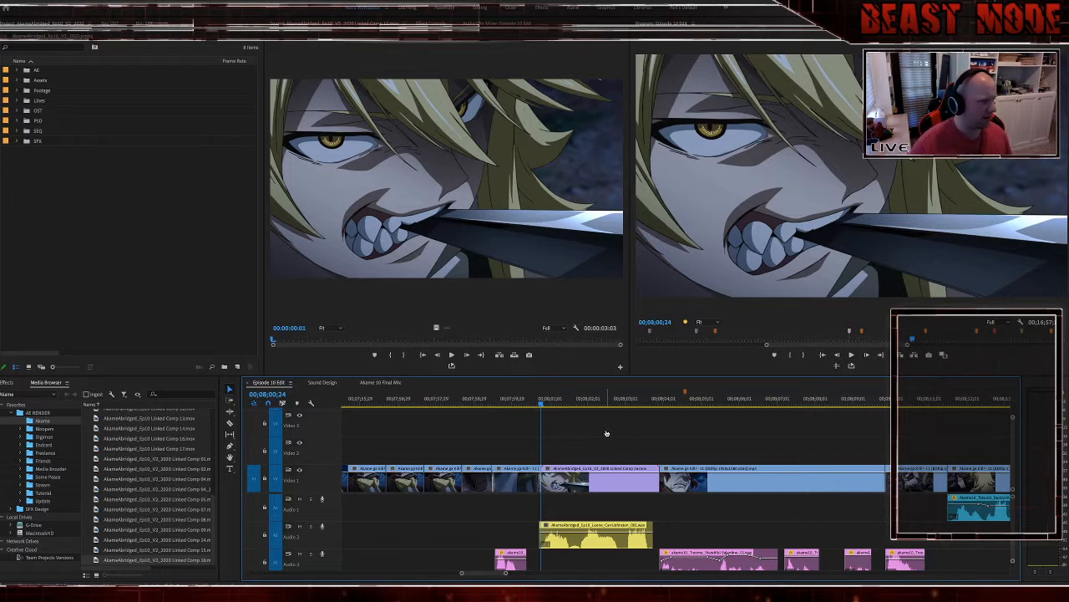
Step: Browse the rendered movies in the Akame folder, back to the start of the file list
{"action": "key", "text": "super+Tab"}
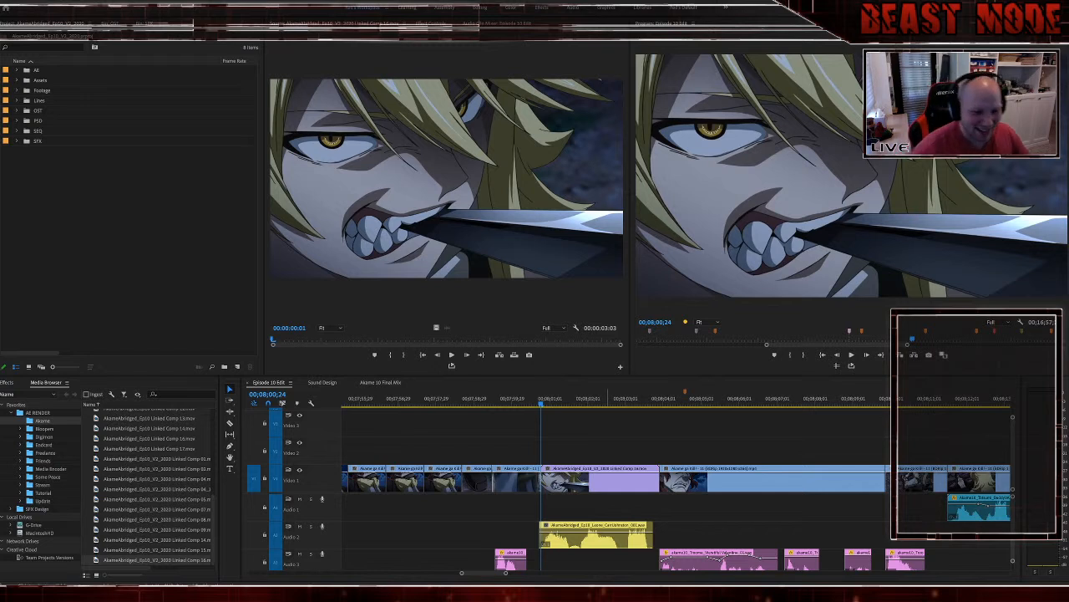
{"action": "left_click", "coordinate": [146, 570]}
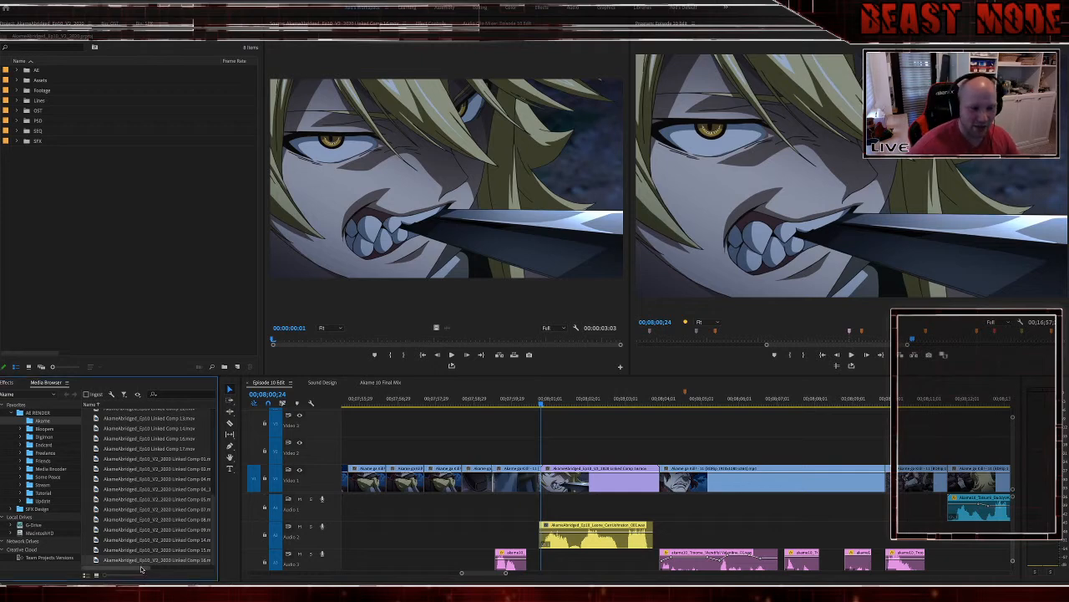
{"action": "mouse_move", "coordinate": [147, 570]}
{"action": "left_mouse_down"}
{"action": "mouse_move", "coordinate": [186, 572]}
{"action": "mouse_move", "coordinate": [149, 568]}
{"action": "left_mouse_up"}
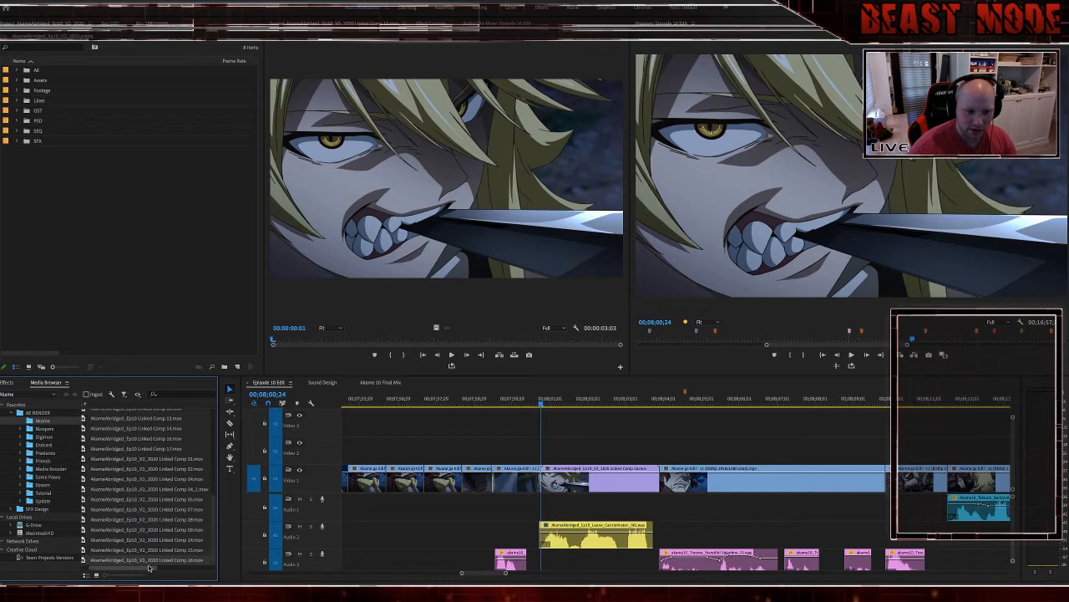
{"action": "scroll", "coordinate": [151, 526], "scroll_direction": "up", "scroll_amount": 5}
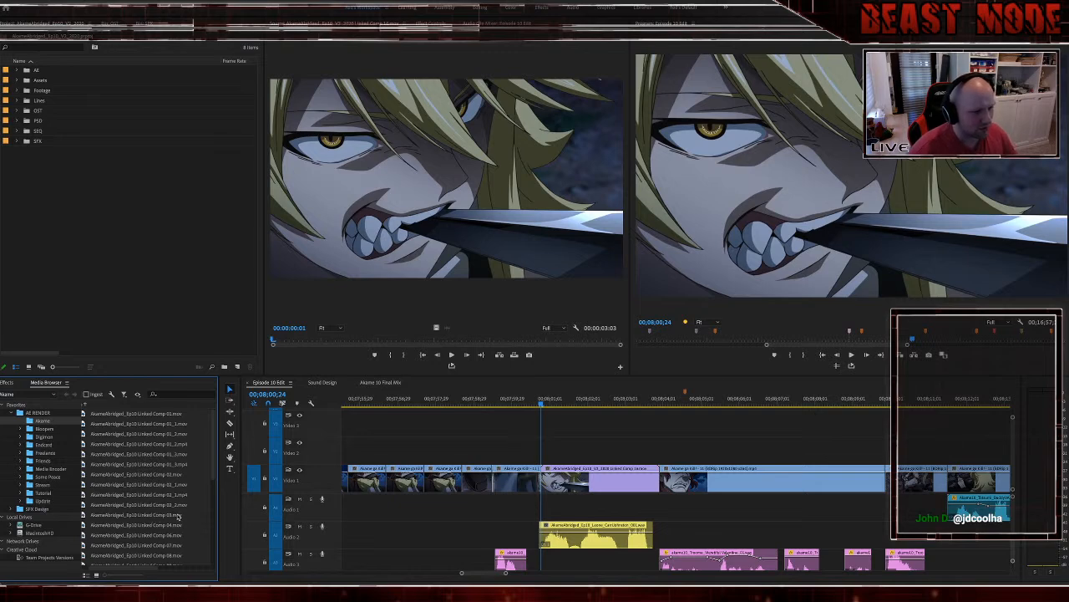
Step: Review the full list of numbered Ep10 Linked Comp movie files in the Akame render folder, from first to last and back
{"action": "mouse_move", "coordinate": [154, 569]}
{"action": "left_mouse_down"}
{"action": "mouse_move", "coordinate": [139, 569]}
{"action": "mouse_move", "coordinate": [150, 568]}
{"action": "left_mouse_up"}
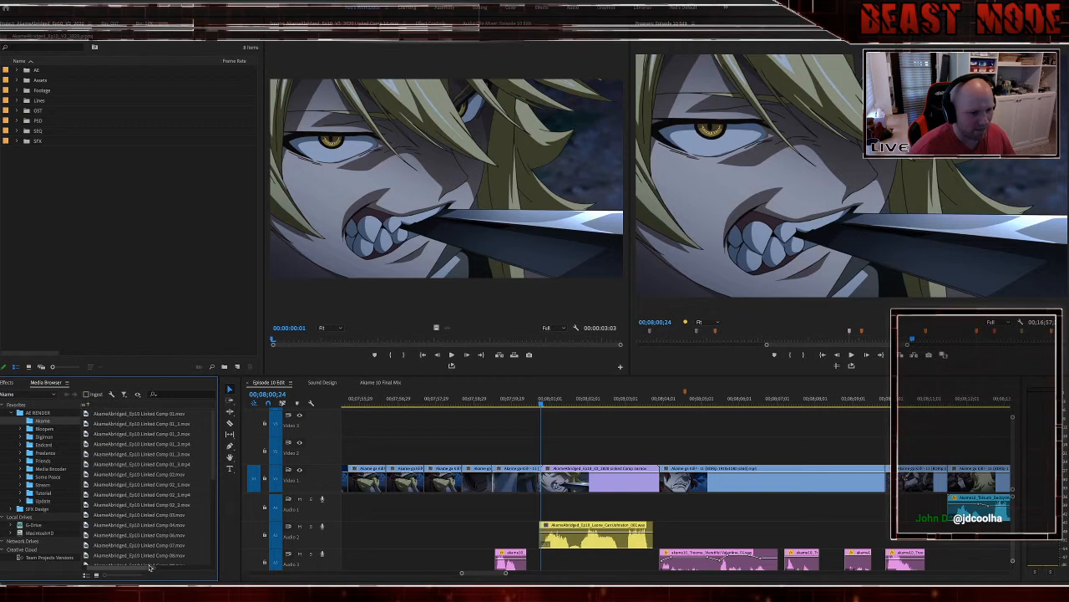
{"action": "scroll", "coordinate": [147, 552], "scroll_direction": "down", "scroll_amount": 5}
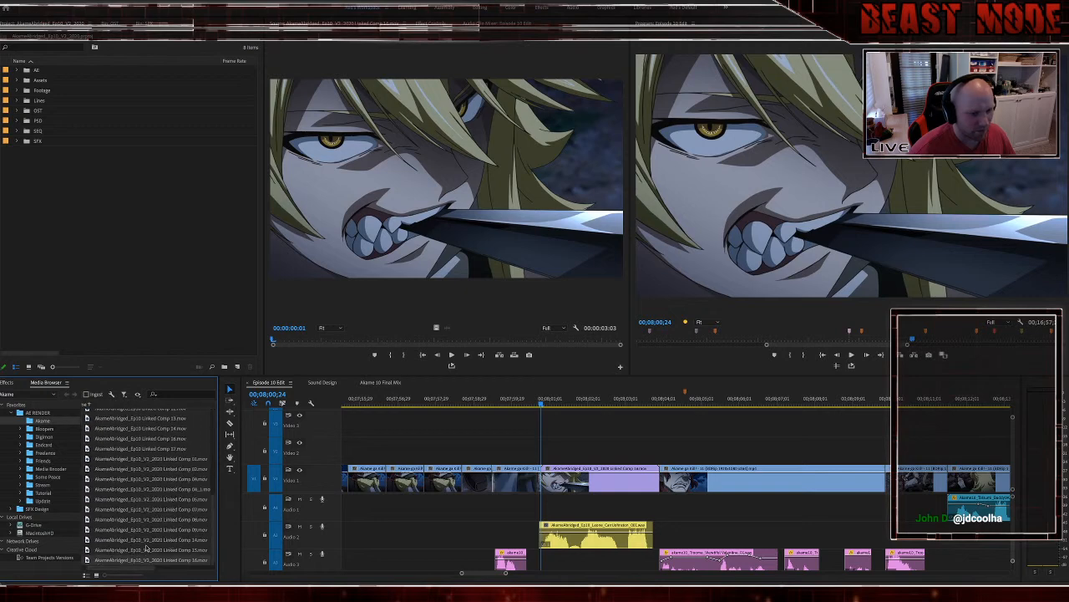
{"action": "left_click_drag", "start_coordinate": [140, 571], "coordinate": [141, 567]}
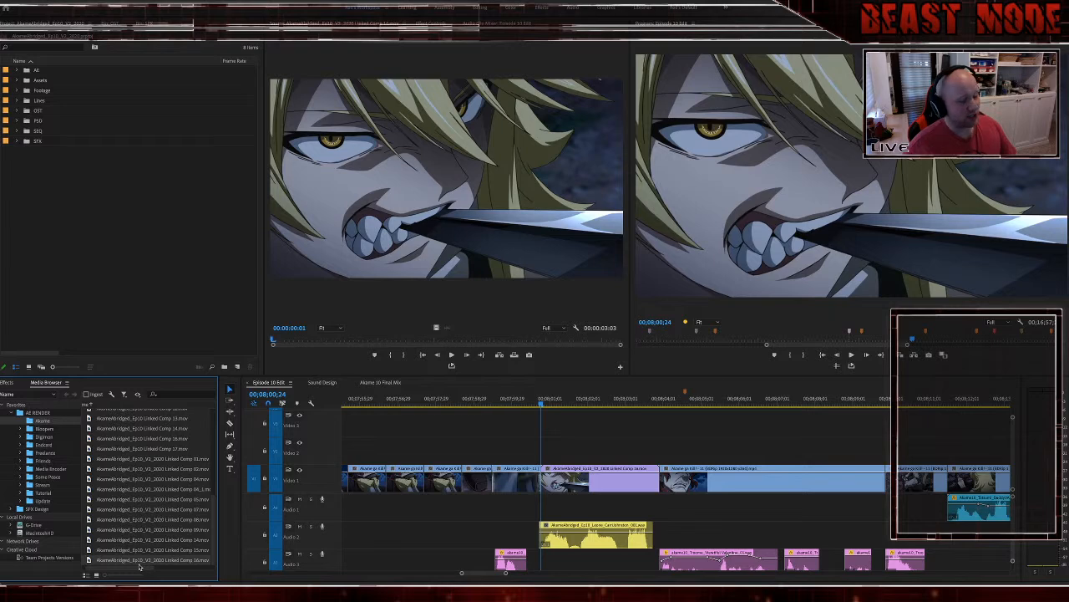
{"action": "left_click_drag", "start_coordinate": [142, 568], "coordinate": [140, 570]}
{"action": "scroll", "coordinate": [140, 555], "scroll_direction": "up", "scroll_amount": 5}
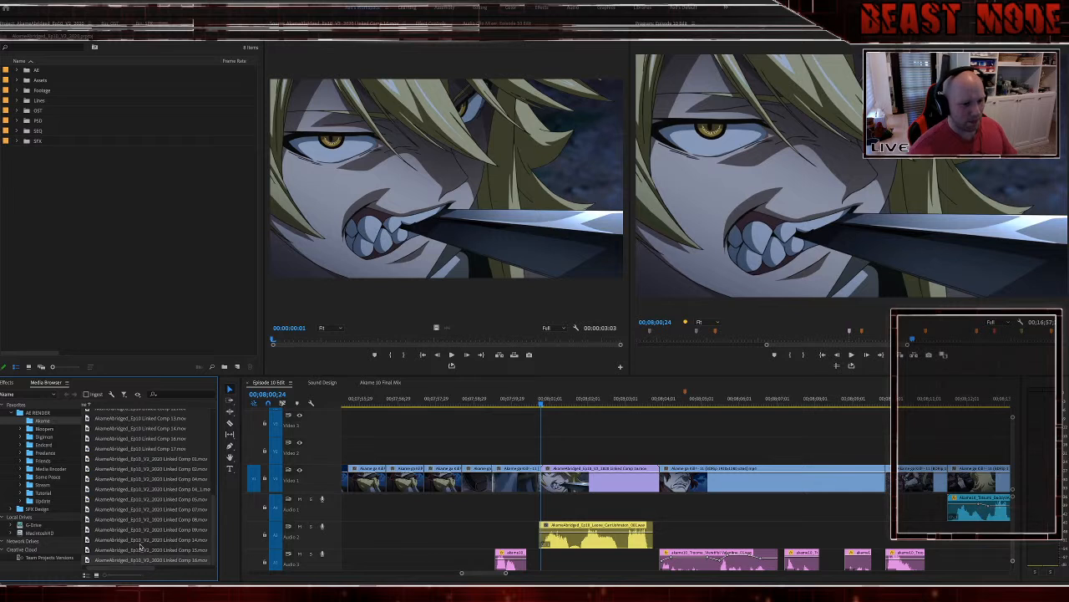
{"action": "scroll", "coordinate": [140, 548], "scroll_direction": "up", "scroll_amount": 2}
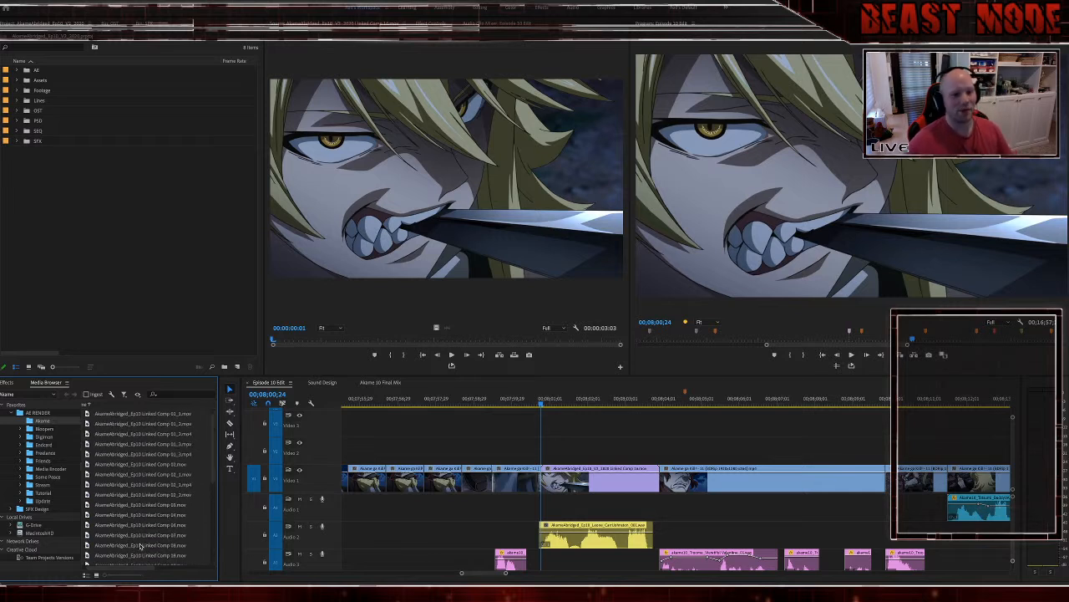
{"action": "scroll", "coordinate": [140, 546], "scroll_direction": "down", "scroll_amount": 4}
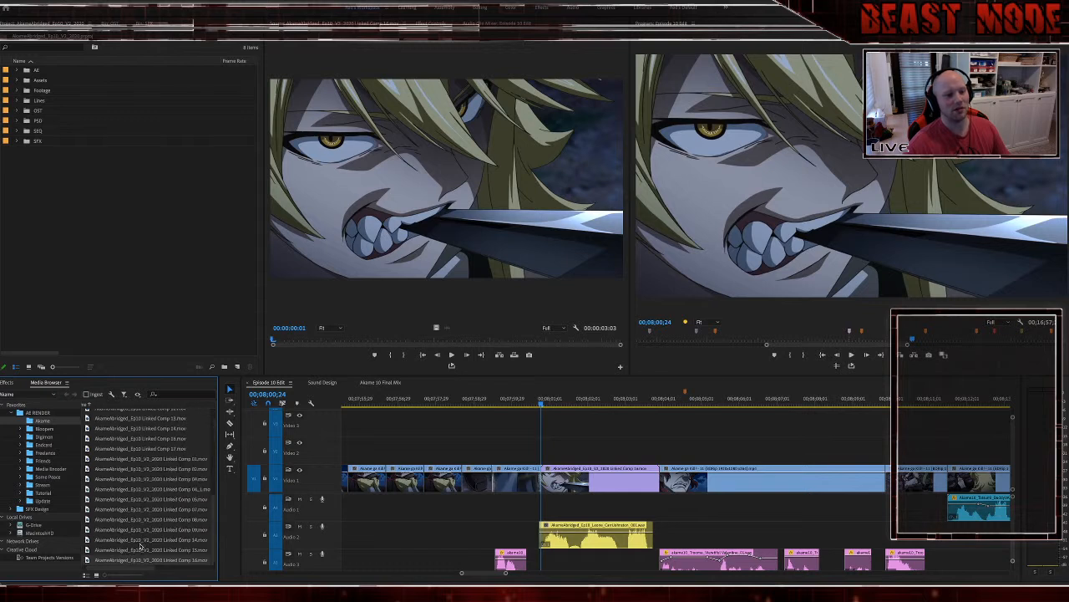
{"action": "scroll", "coordinate": [140, 545], "scroll_direction": "up", "scroll_amount": 6}
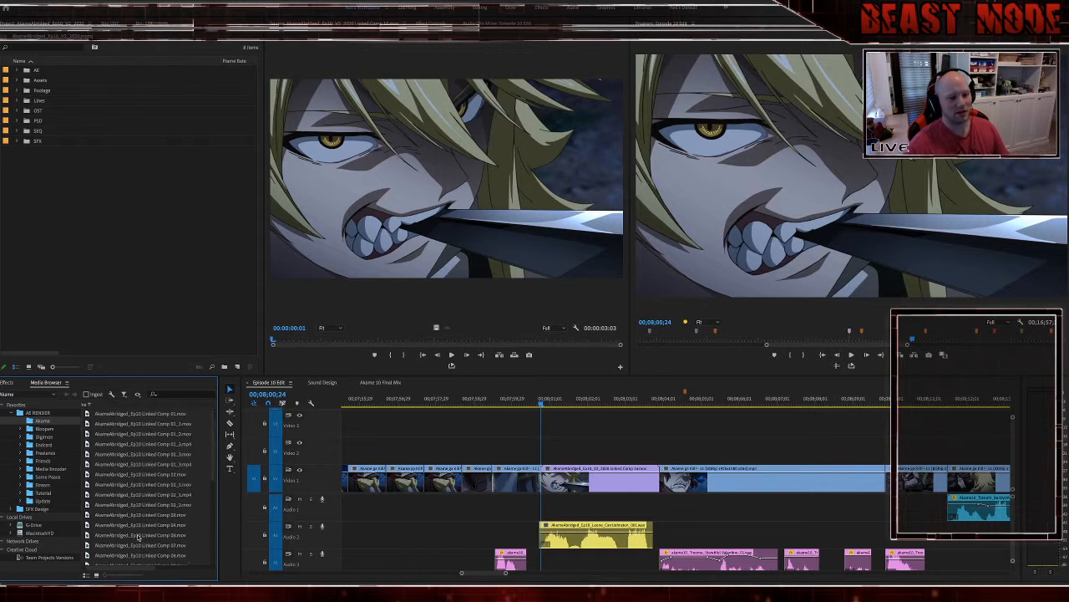